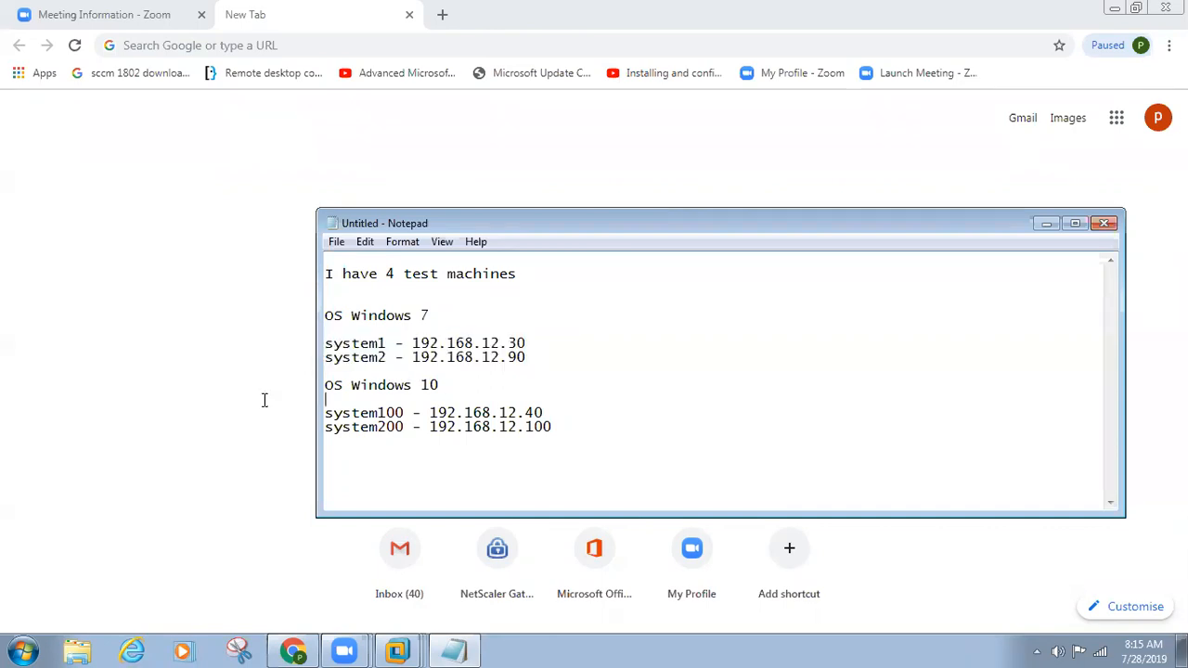
Step: Review the Windows 10 test machines and their IP addresses in the Notepad list
{"action": "left_click_drag", "start_coordinate": [553, 427], "coordinate": [314, 401]}
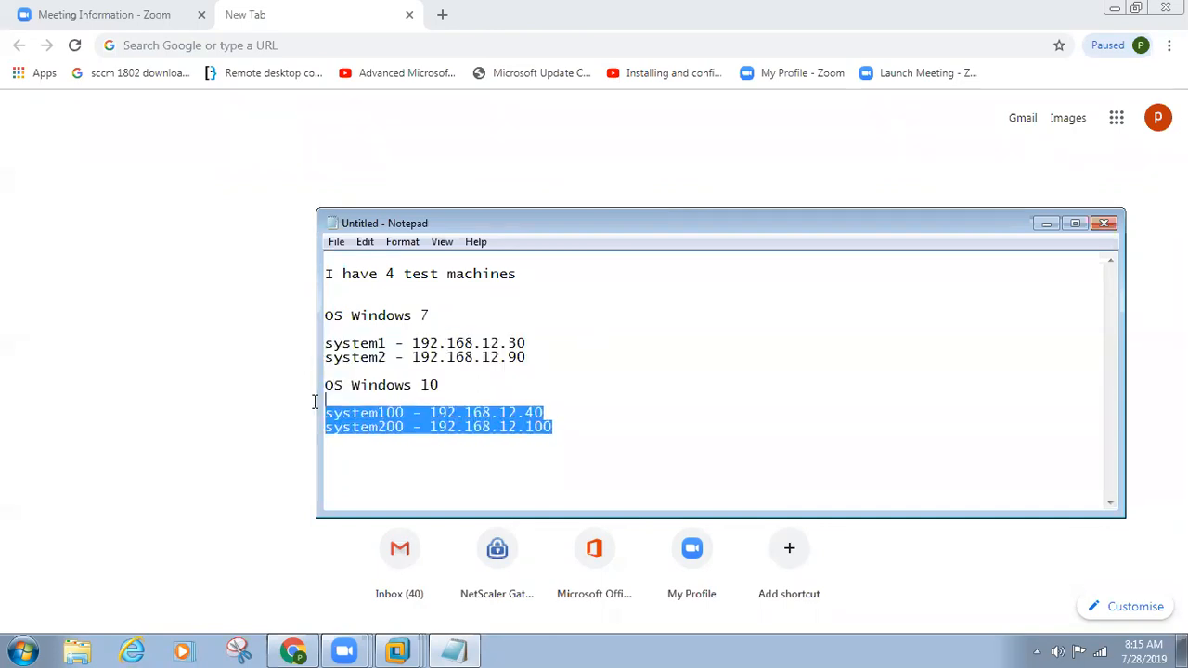
{"action": "left_click_drag", "start_coordinate": [438, 413], "coordinate": [536, 427]}
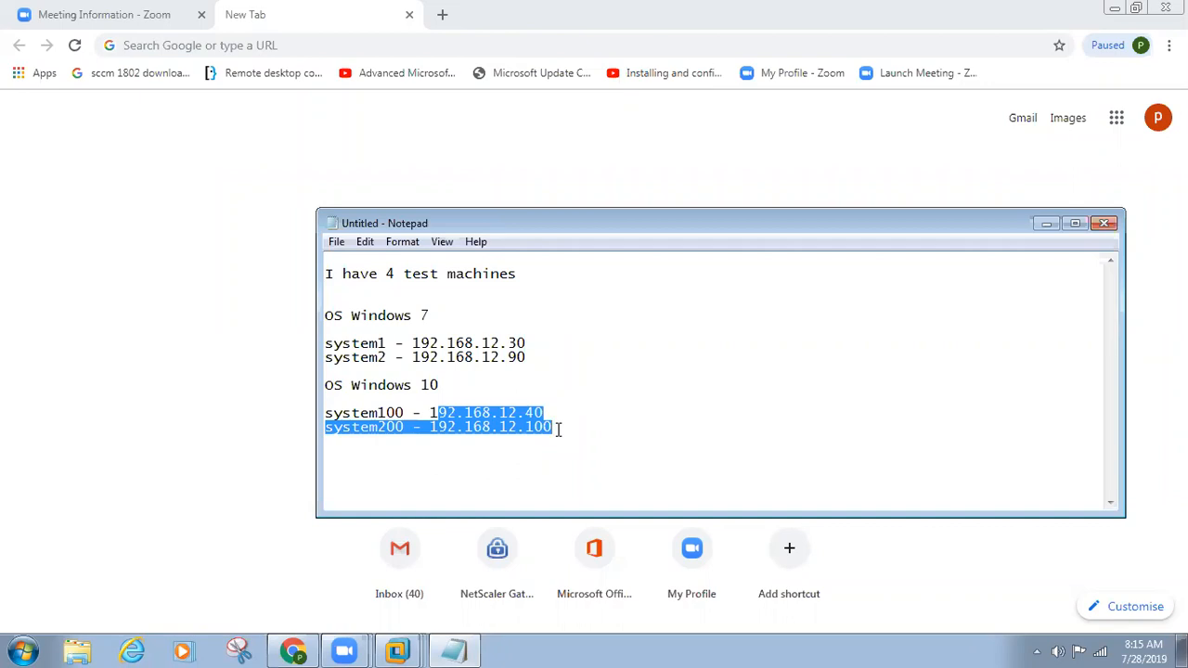
{"action": "left_click_drag", "start_coordinate": [557, 411], "coordinate": [339, 360]}
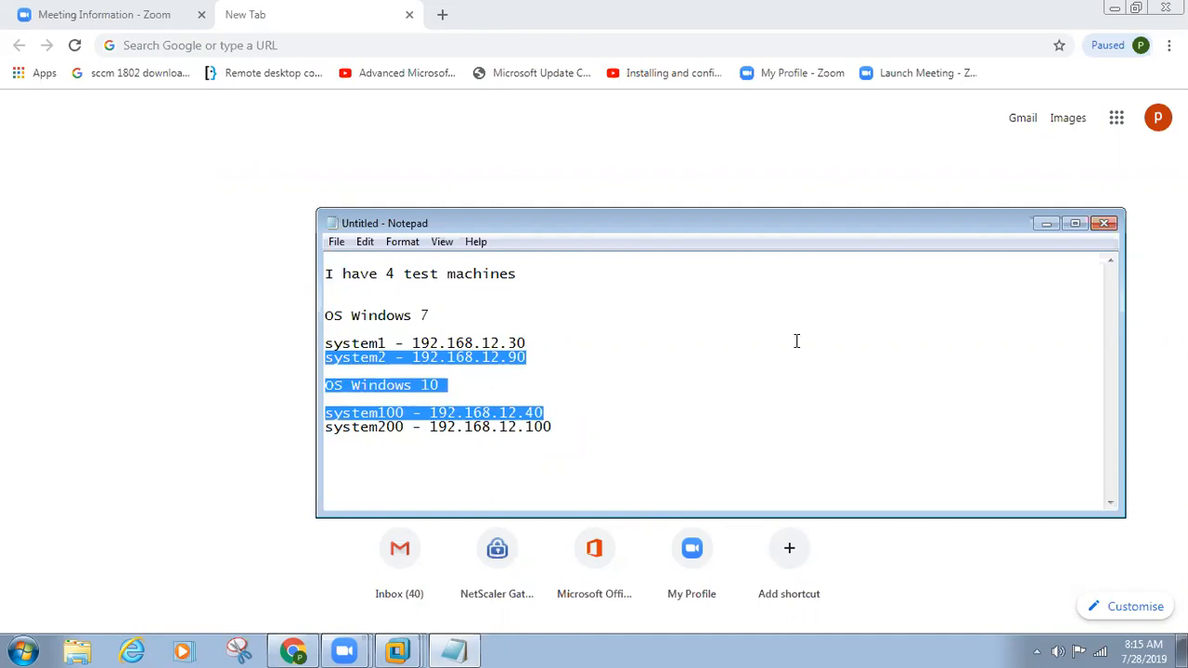
Step: Switch to the win101_nani virtual machine and open the C:\Windows folder in File Explorer
{"action": "left_click", "coordinate": [399, 650]}
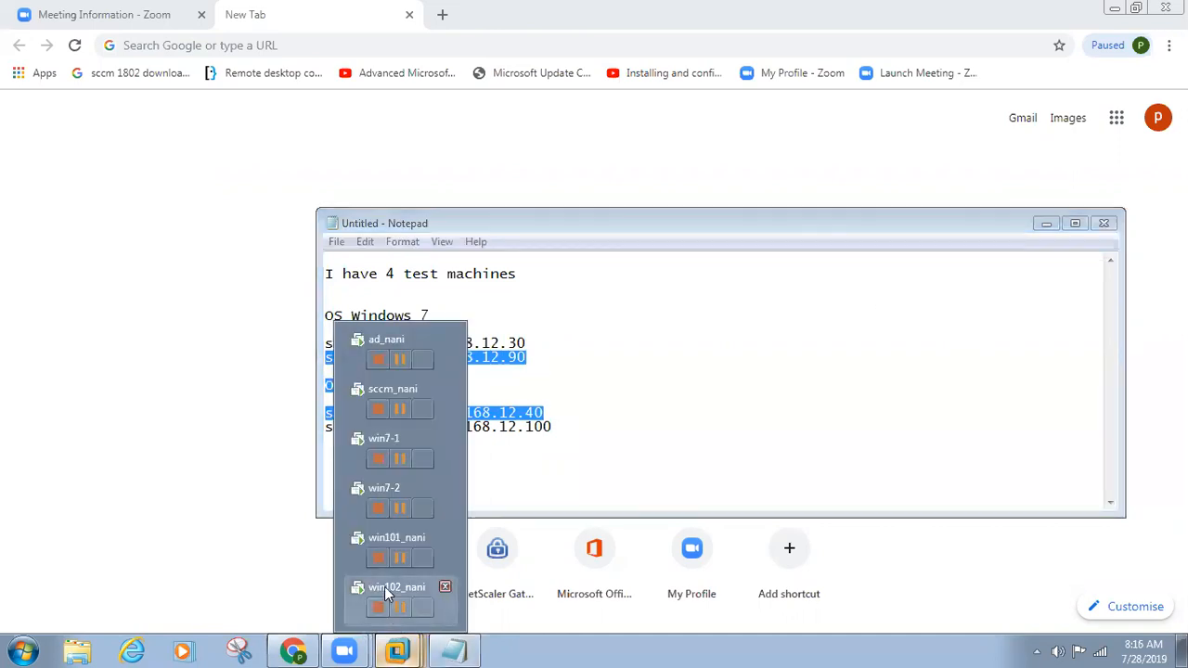
{"action": "left_click", "coordinate": [391, 542]}
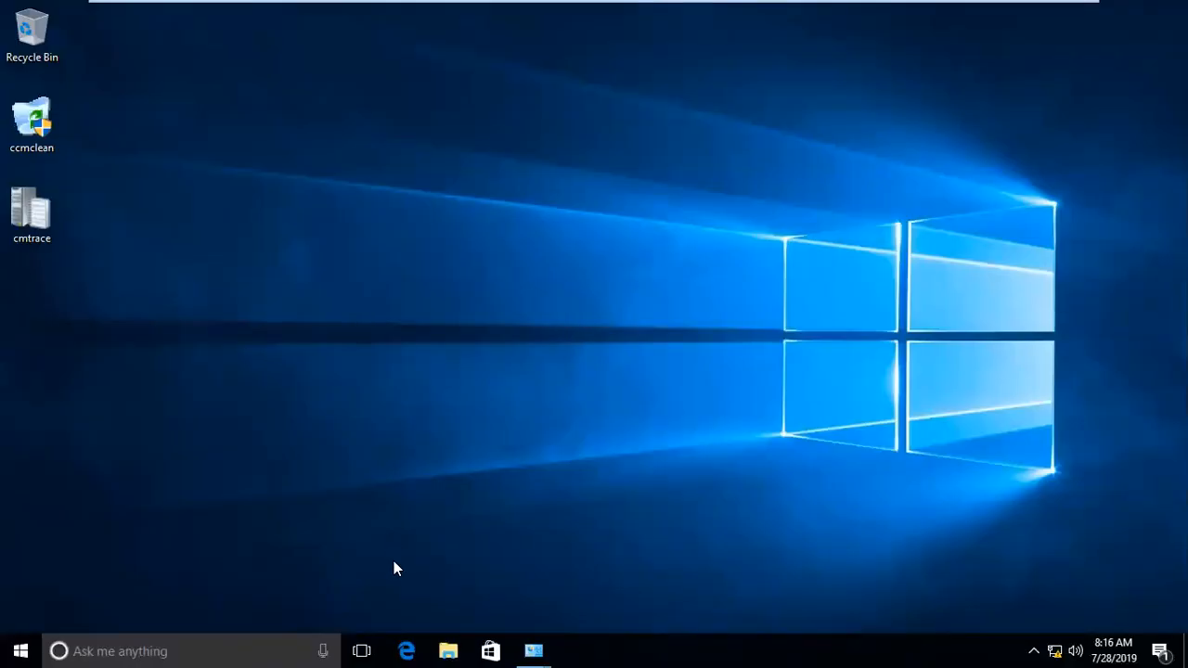
{"action": "left_click", "coordinate": [444, 649]}
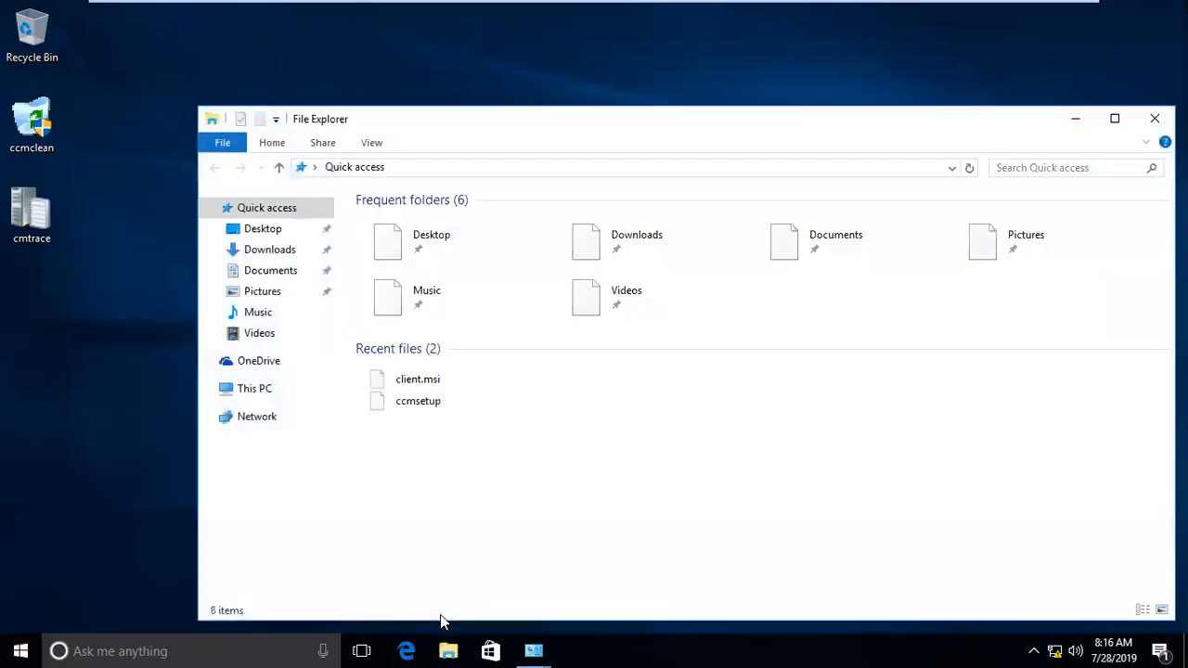
{"action": "left_click", "coordinate": [247, 390]}
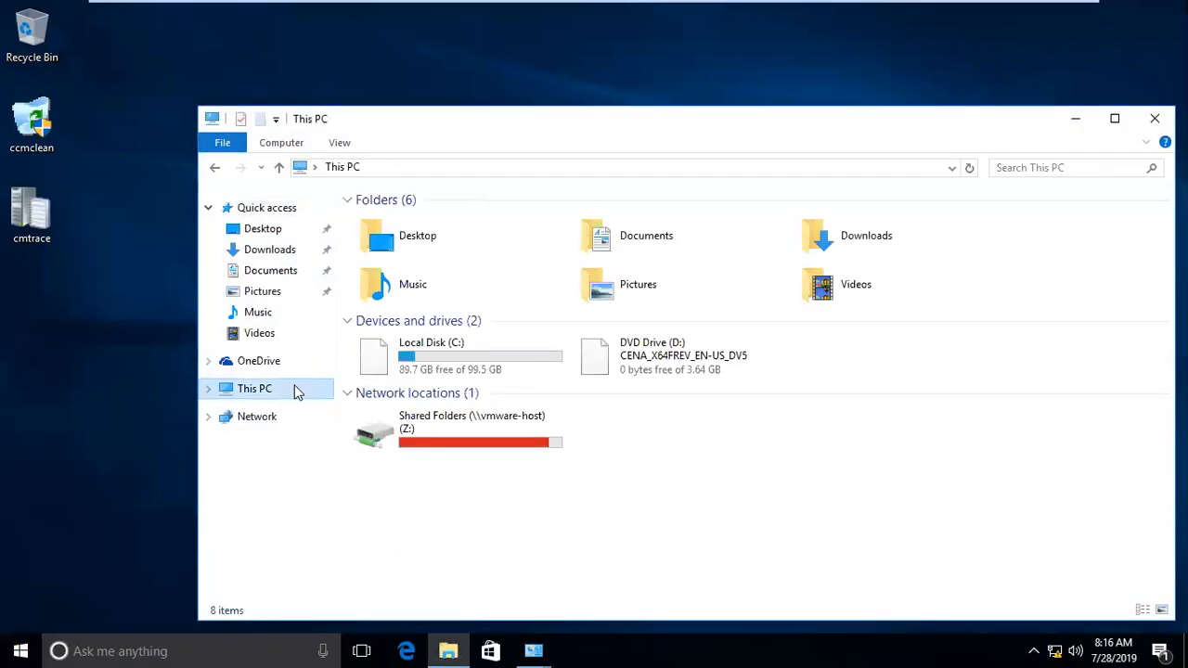
{"action": "double_click", "coordinate": [472, 368]}
{"action": "double_click", "coordinate": [396, 296]}
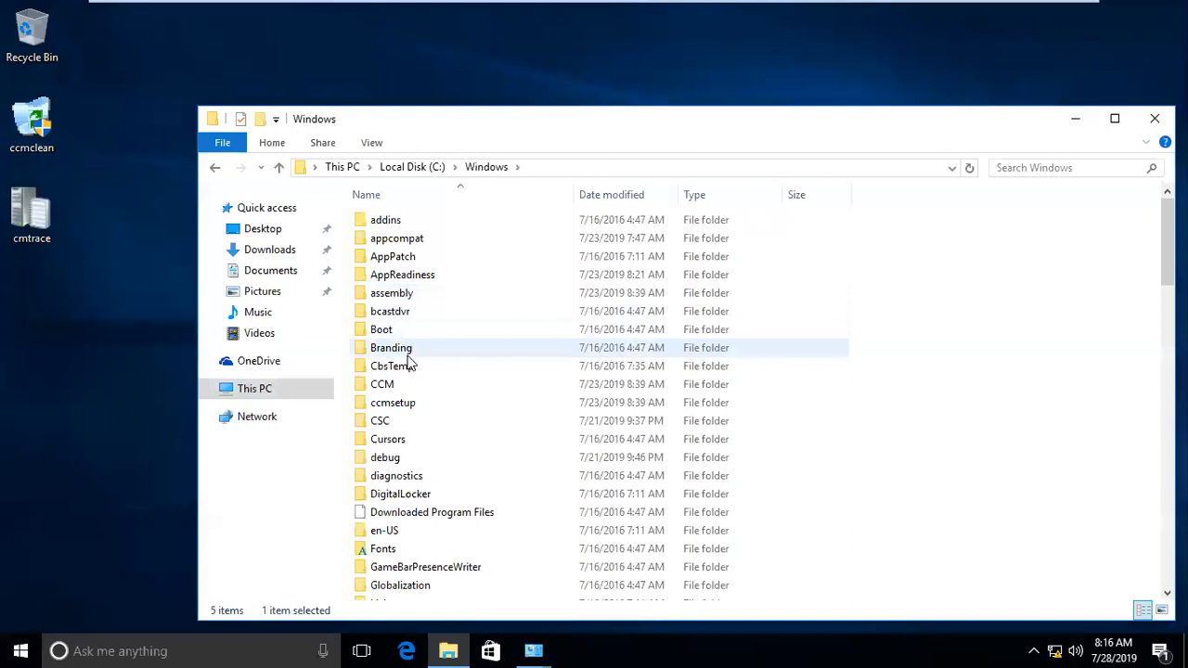
Step: Open the ccmsetup folder inside C:\Windows, granting permanent access to it
{"action": "left_click", "coordinate": [406, 404]}
{"action": "double_click", "coordinate": [406, 406]}
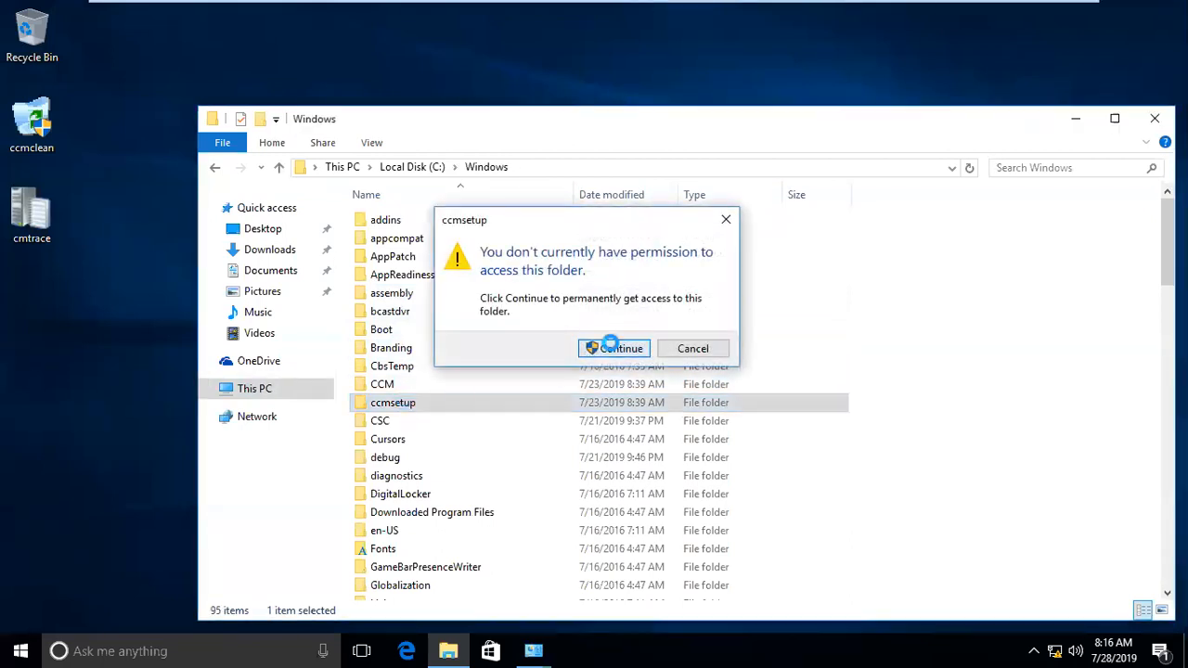
{"action": "left_click", "coordinate": [599, 349]}
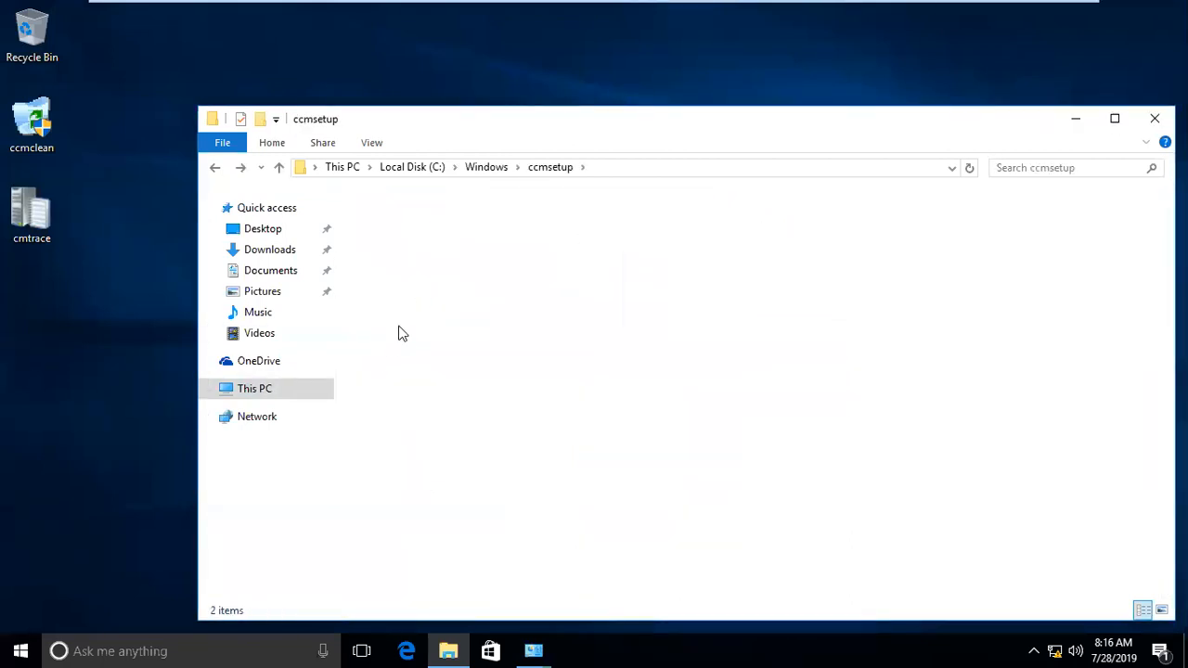
Step: Permanently delete the ccmsetup folder from C:\Windows with administrator permission, dismissing the prompts for files no longer found
{"action": "key", "text": "BackSpace"}
{"action": "key", "text": "shift+Delete"}
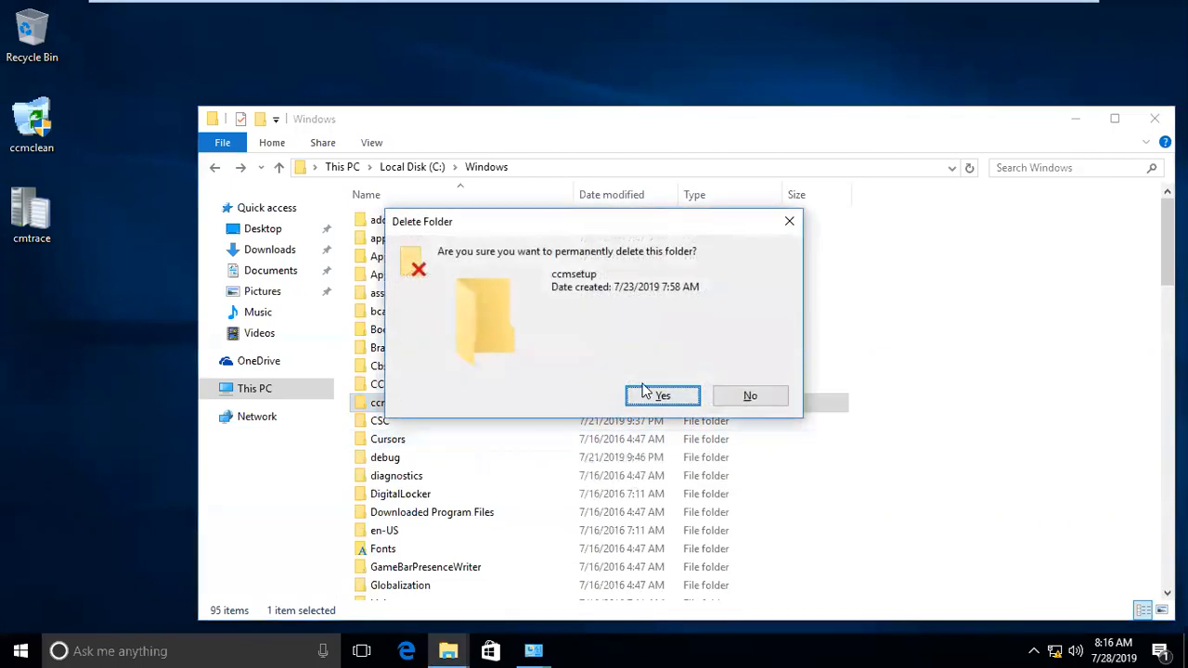
{"action": "left_click", "coordinate": [646, 390]}
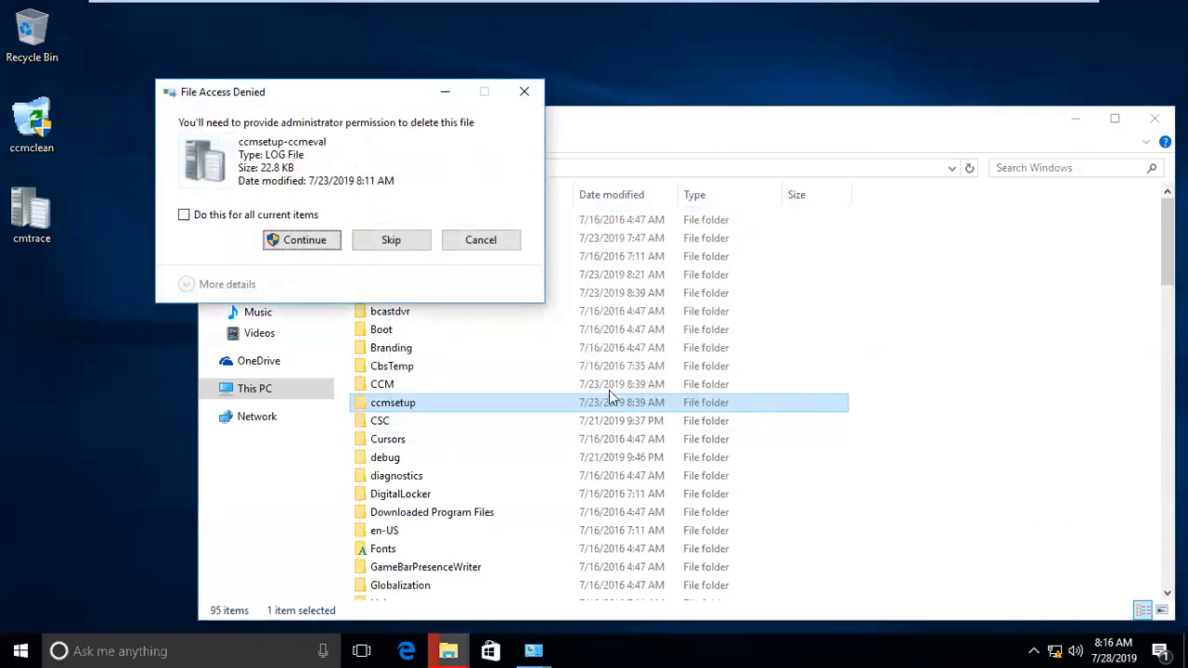
{"action": "left_click", "coordinate": [317, 247]}
{"action": "left_click", "coordinate": [334, 285]}
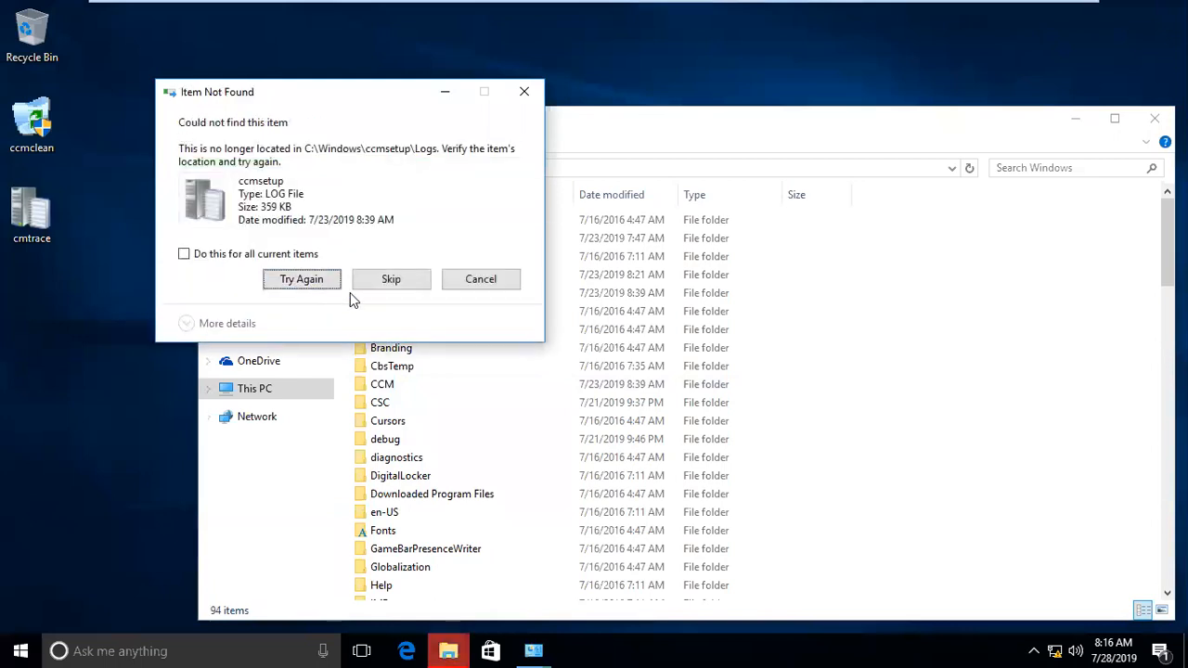
{"action": "left_click", "coordinate": [391, 278]}
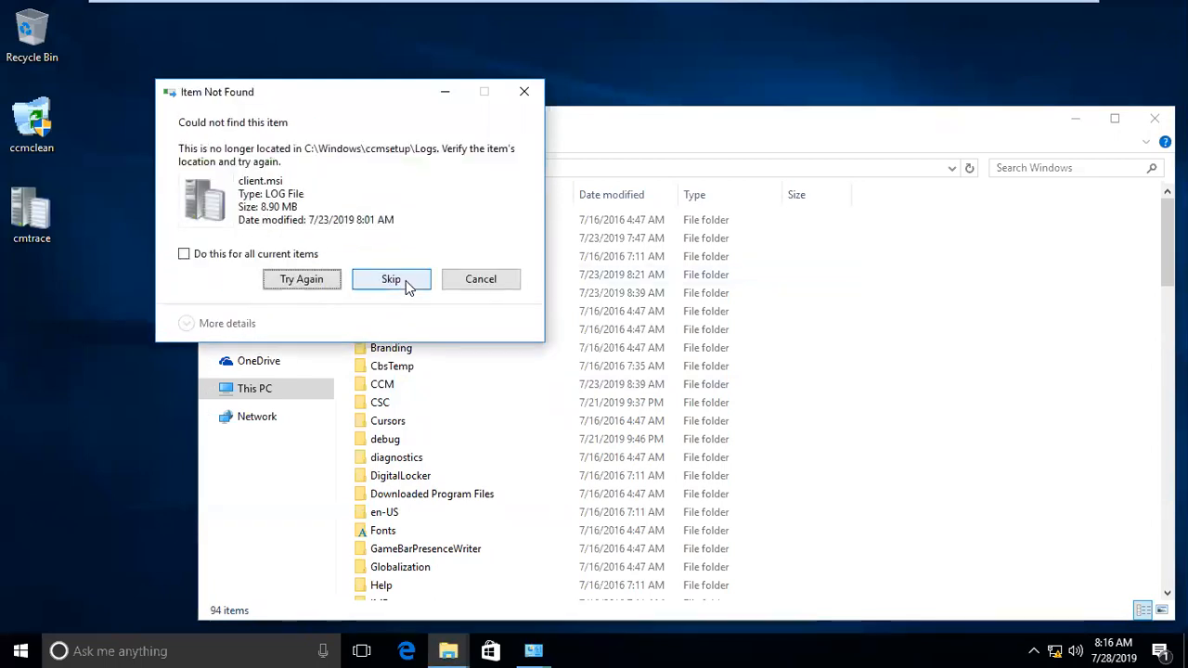
{"action": "left_click", "coordinate": [323, 277]}
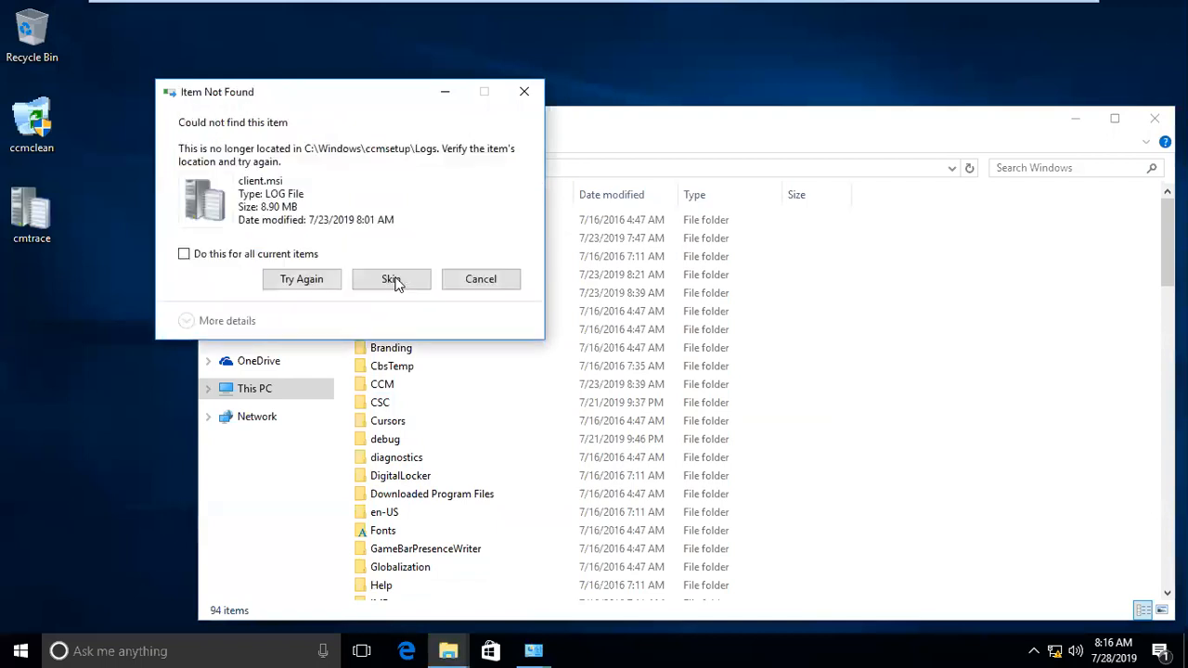
{"action": "left_click", "coordinate": [403, 278]}
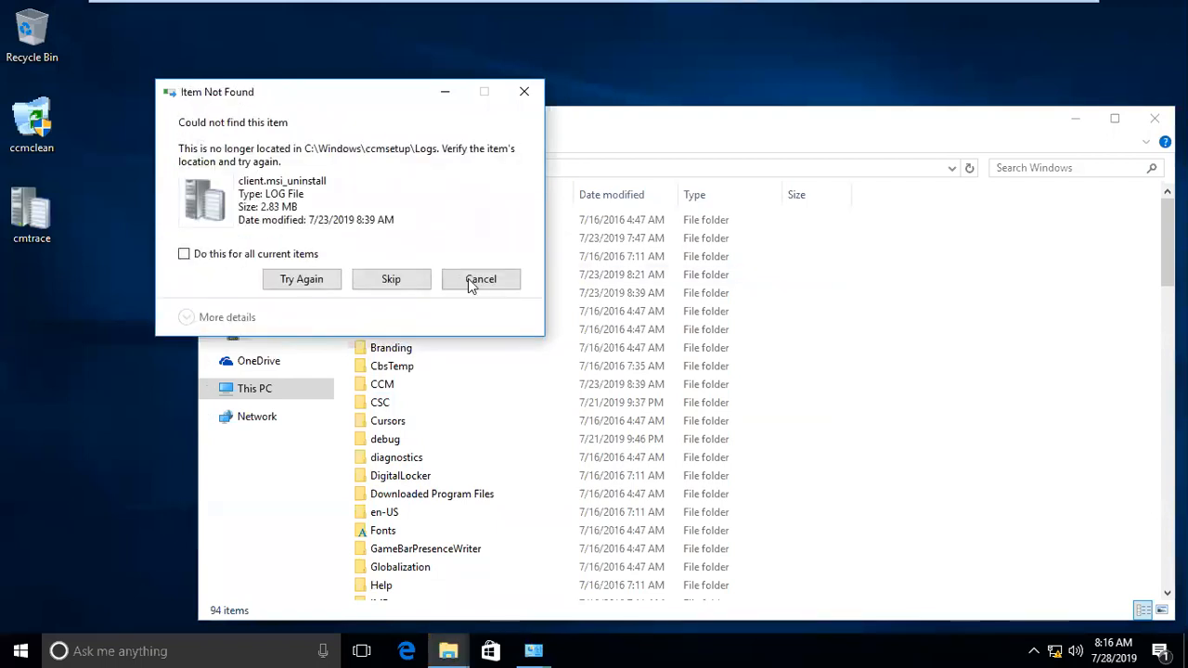
{"action": "left_click", "coordinate": [480, 287]}
Step: Check the virtual machine's CPU performance in Task Manager, and close it
{"action": "mouse_move", "coordinate": [684, 5]}
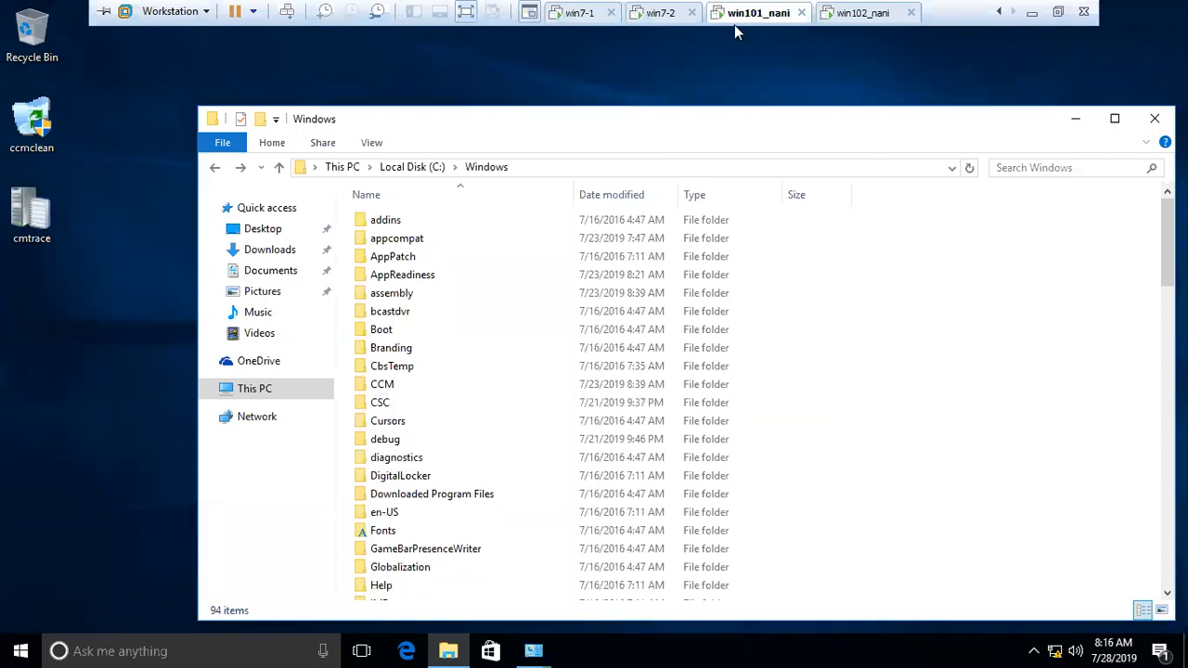
{"action": "right_click", "coordinate": [595, 651]}
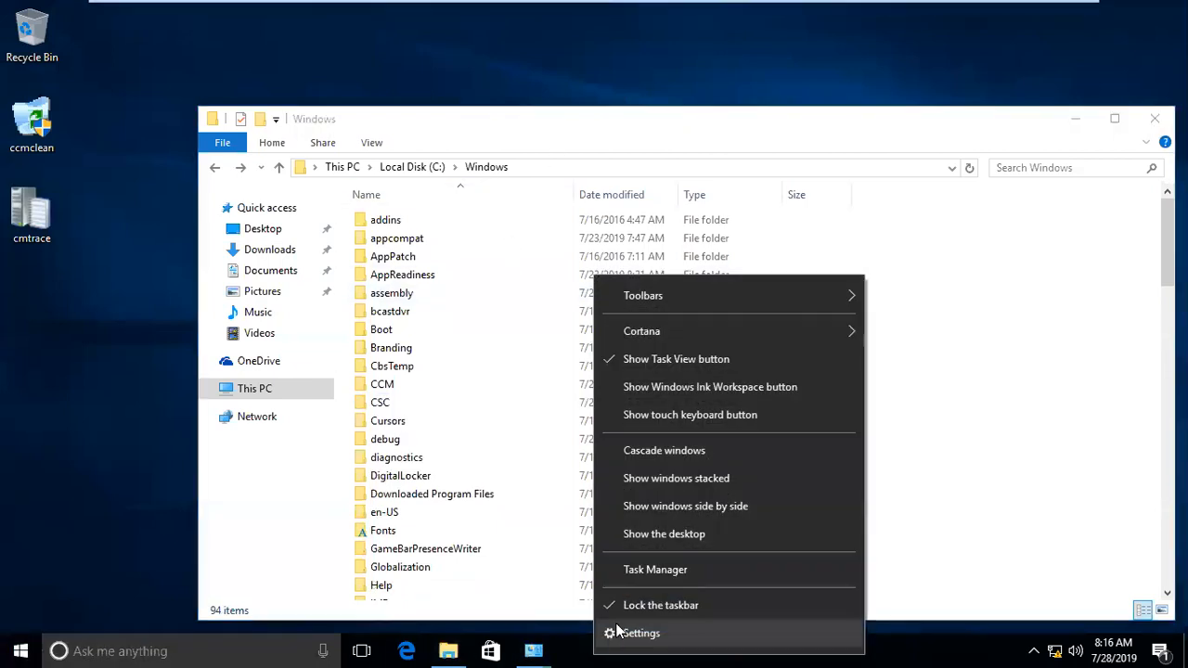
{"action": "left_click", "coordinate": [653, 569]}
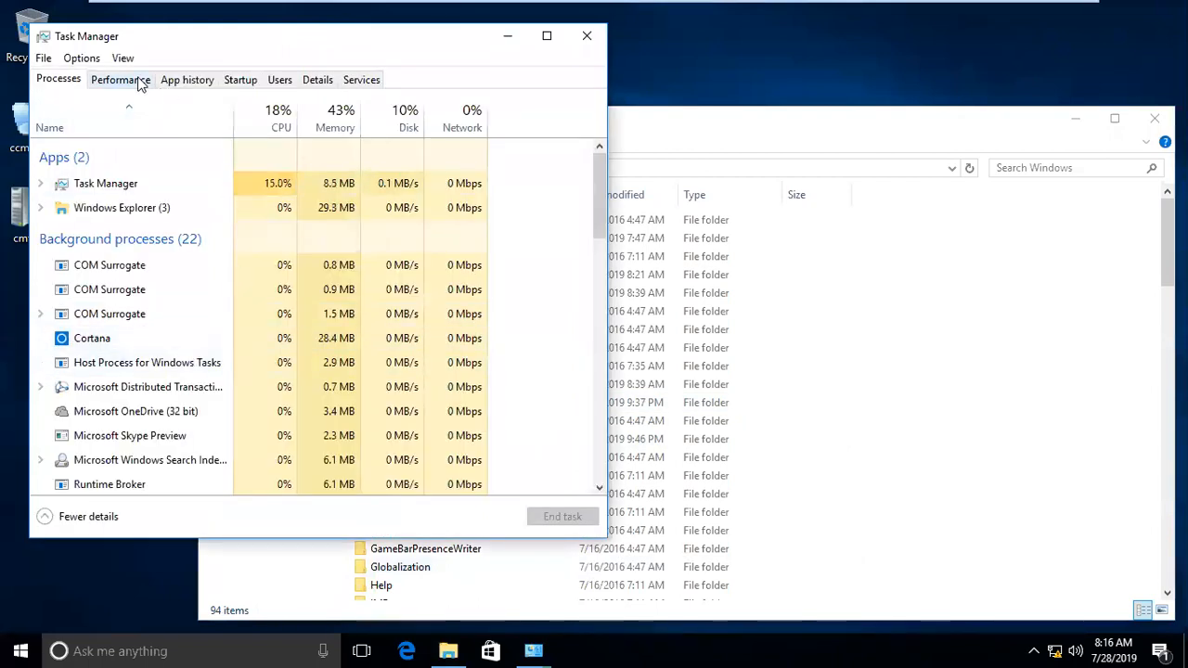
{"action": "left_click", "coordinate": [139, 81]}
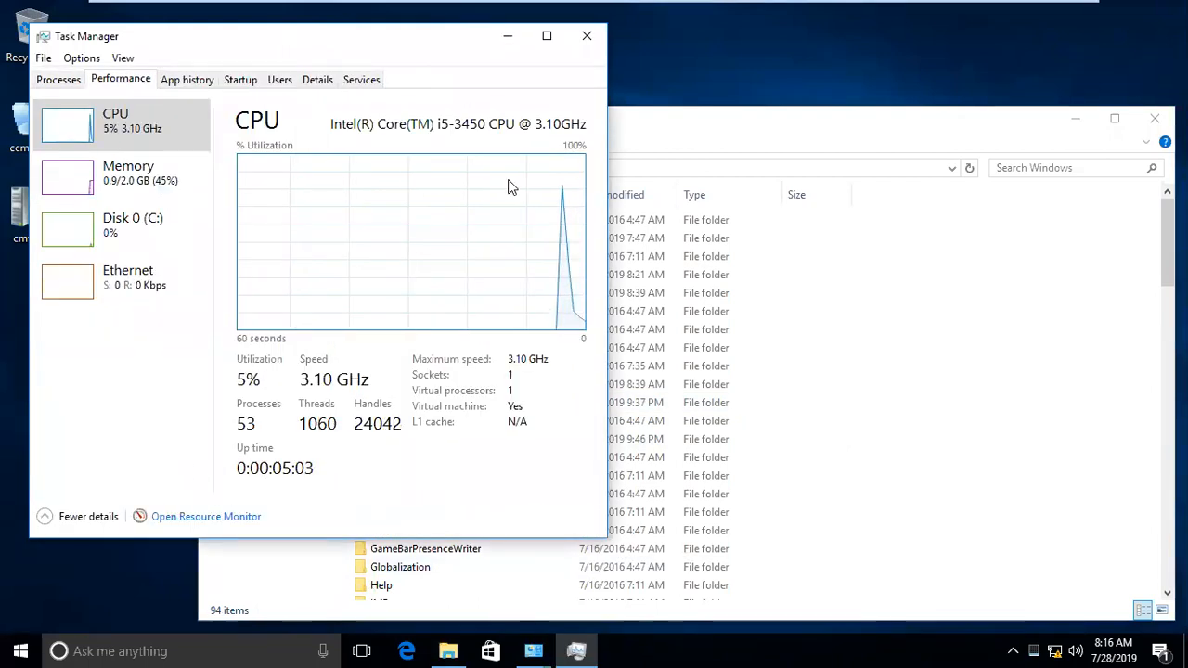
{"action": "left_click", "coordinate": [585, 39]}
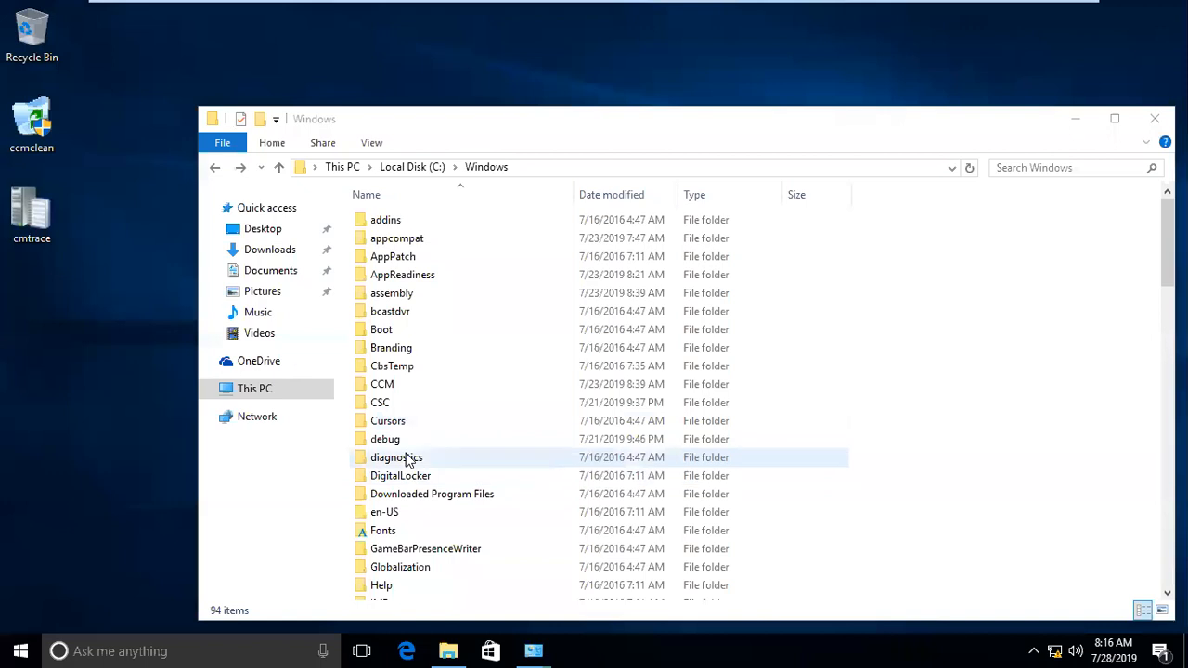
Step: Permanently delete the CCM folder from C:\Windows, granting administrator permission
{"action": "left_click", "coordinate": [401, 383]}
{"action": "key", "text": "shift+Delete"}
{"action": "key", "text": "Return"}
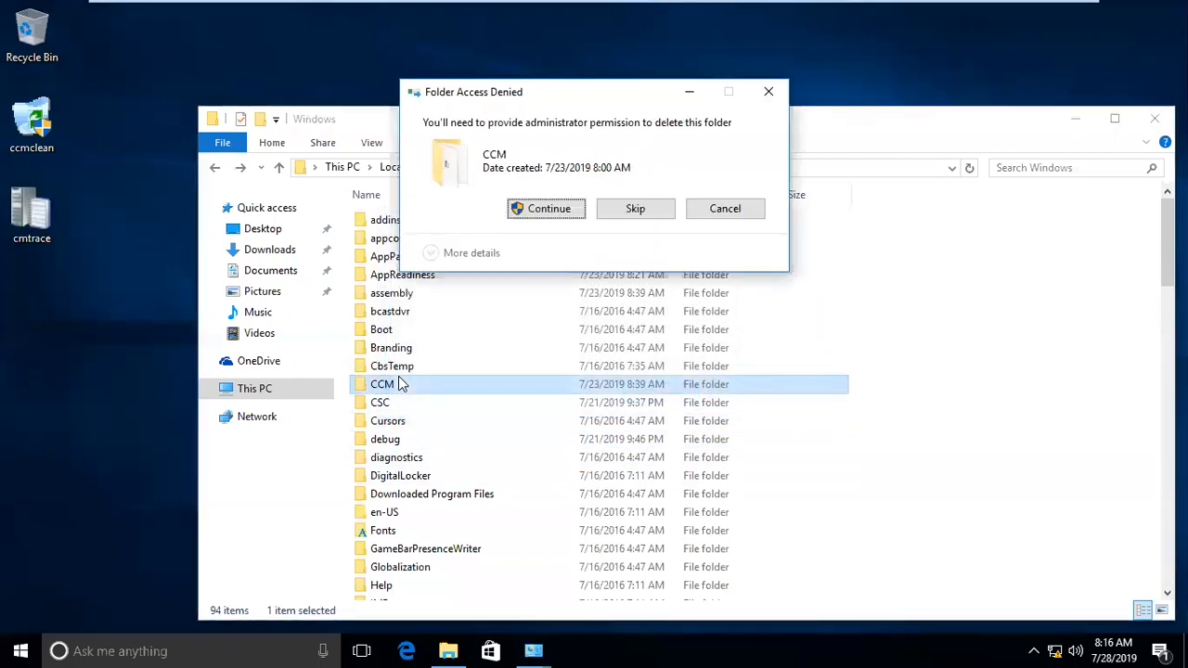
{"action": "left_click", "coordinate": [549, 209]}
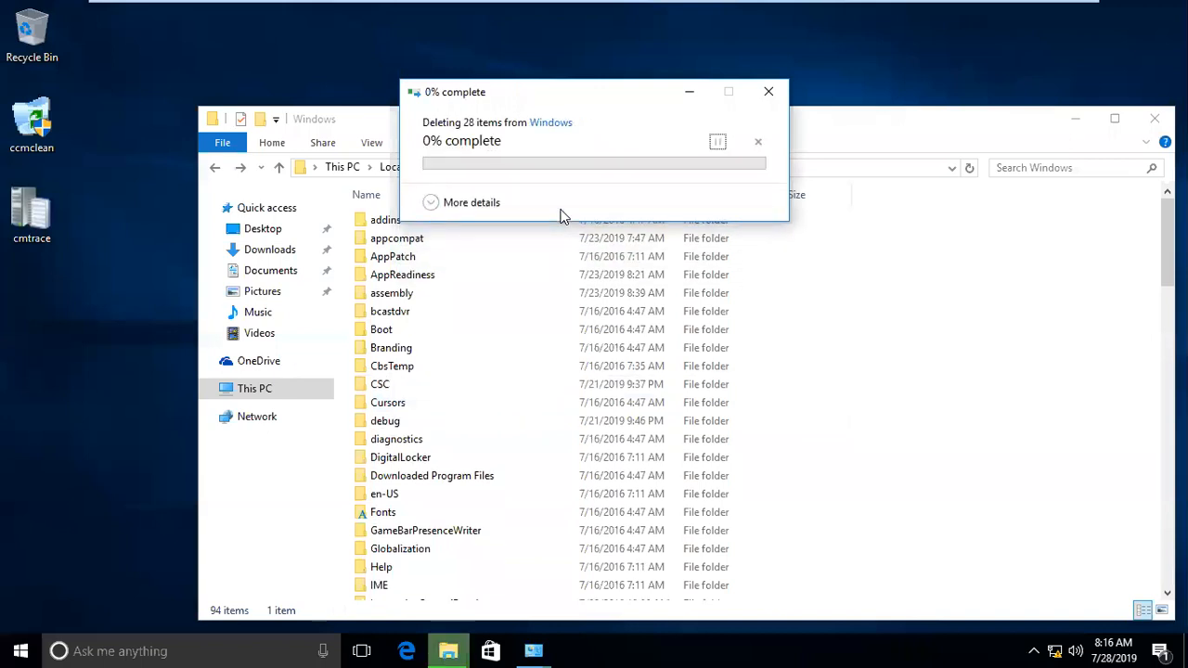
{"action": "mouse_move", "coordinate": [505, 8]}
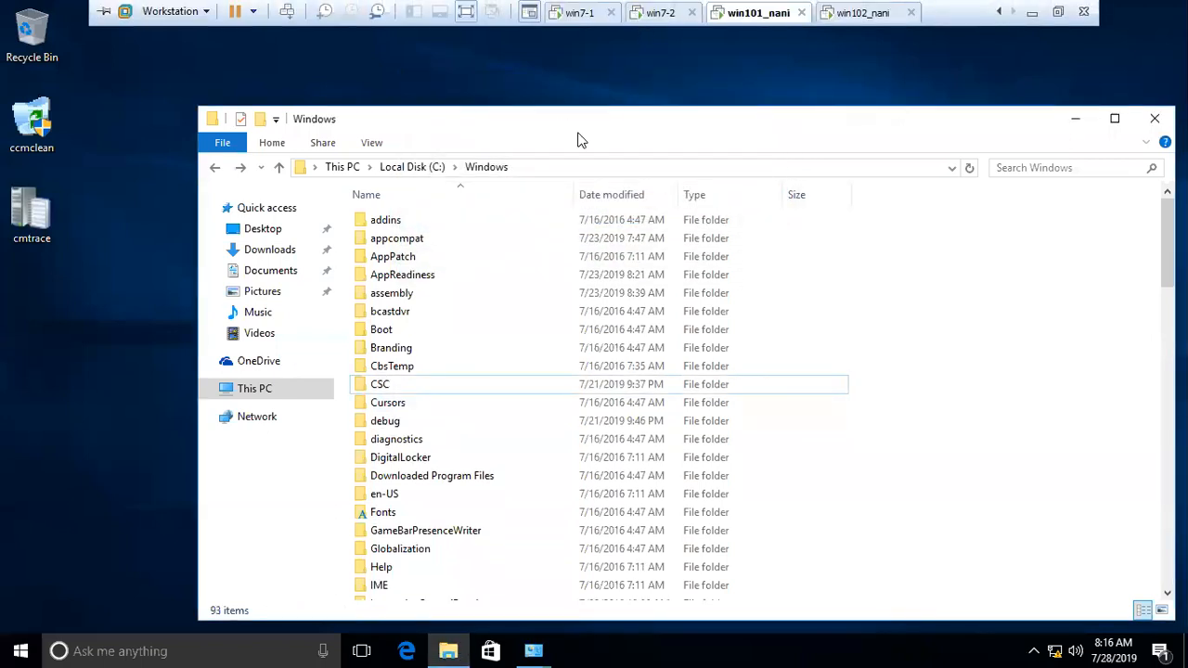
{"action": "scroll", "coordinate": [650, 16], "scroll_direction": "up", "scroll_amount": 2}
{"action": "left_click", "coordinate": [666, 13]}
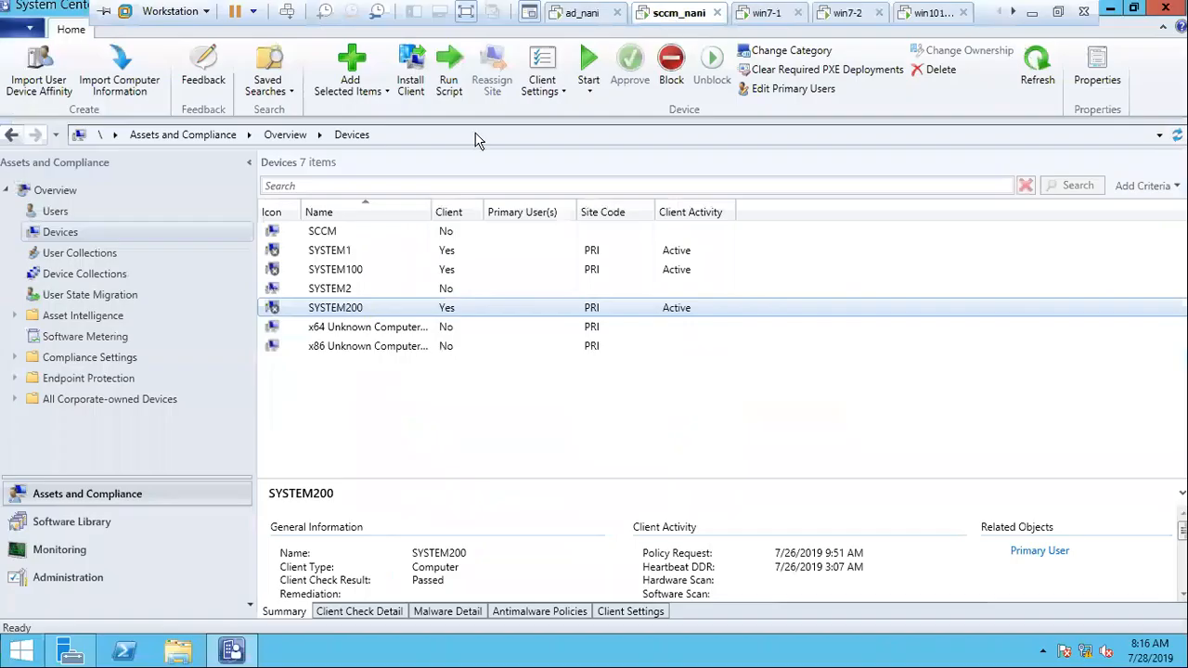
{"action": "left_click", "coordinate": [358, 308]}
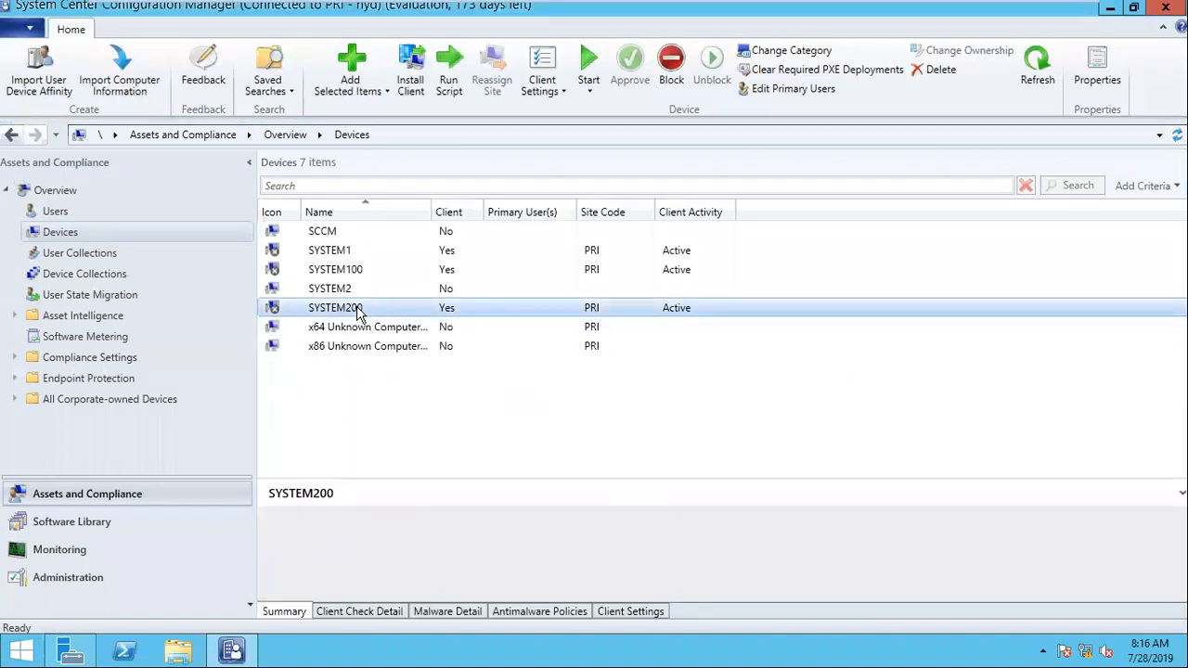
{"action": "right_click", "coordinate": [357, 310]}
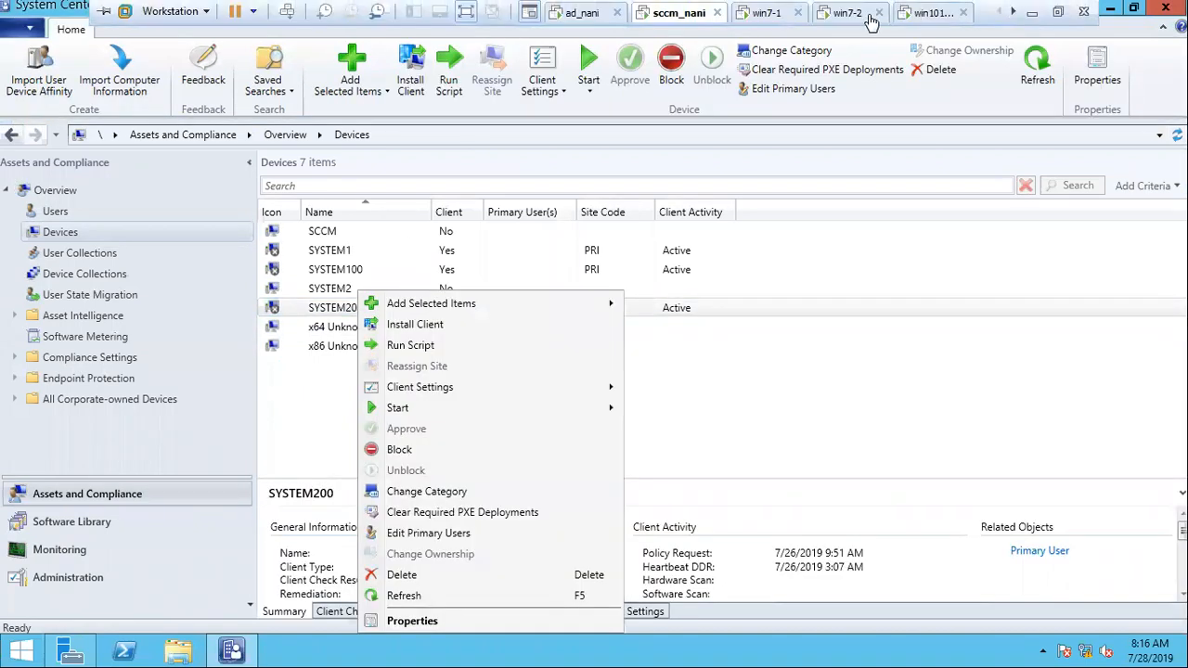
Step: Return to the win101_nani virtual machine and check its computer name and domain in the system properties
{"action": "left_click", "coordinate": [928, 8]}
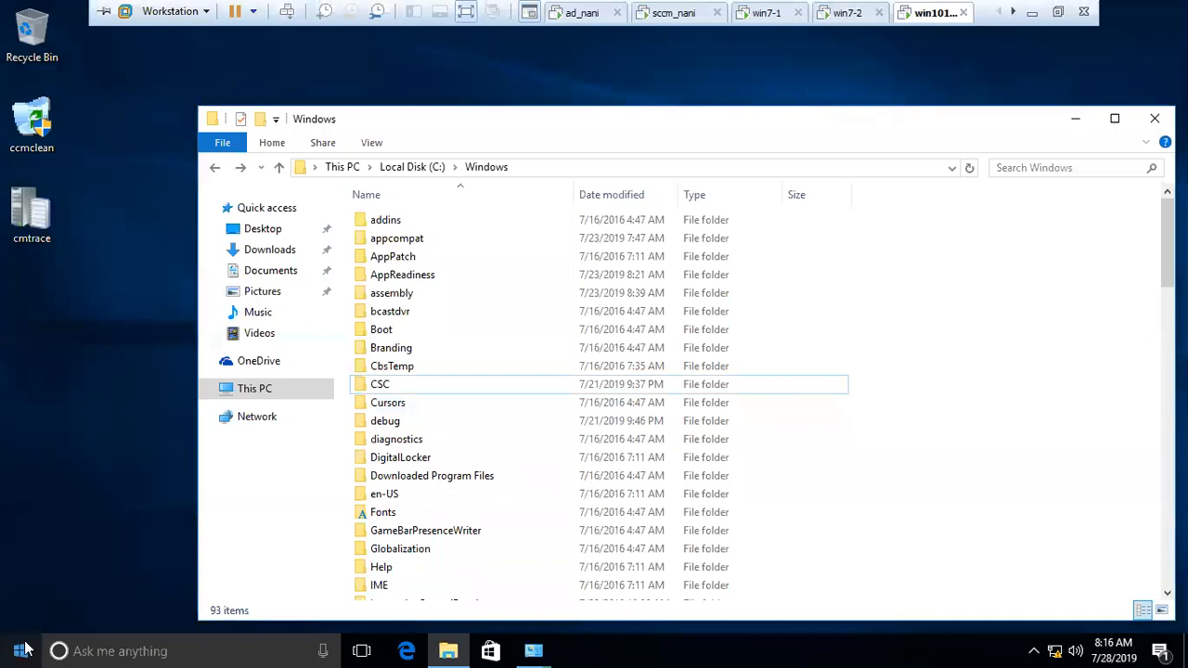
{"action": "left_click", "coordinate": [443, 650]}
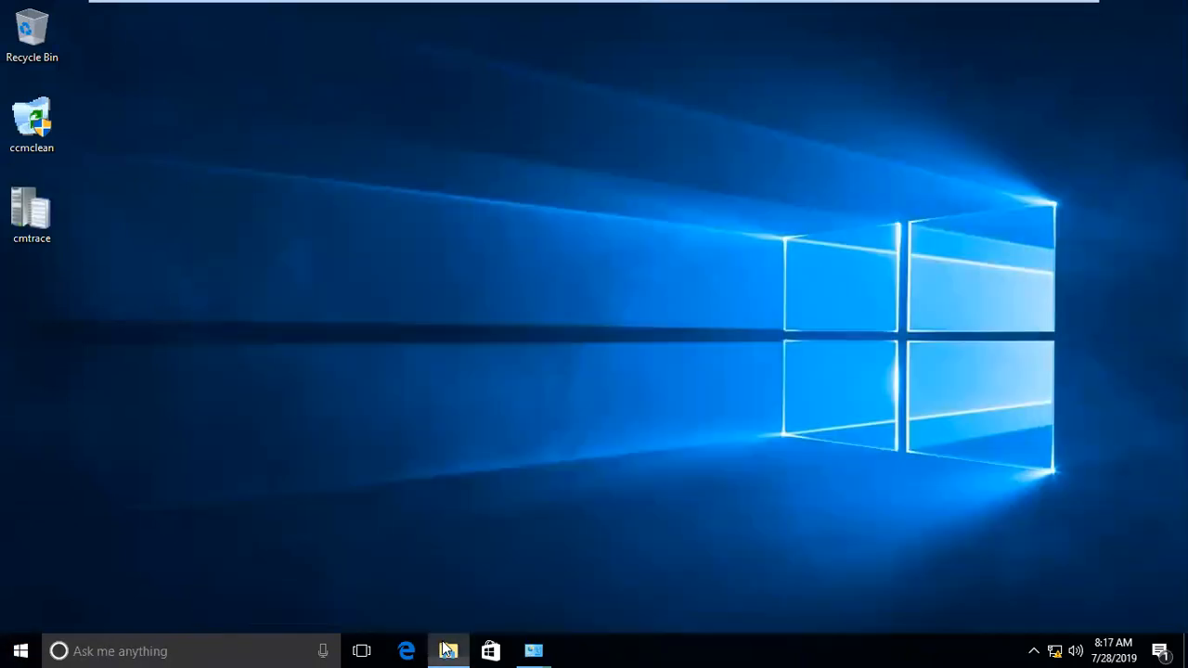
{"action": "left_click", "coordinate": [443, 650]}
{"action": "right_click", "coordinate": [444, 651]}
{"action": "right_click", "coordinate": [266, 395]}
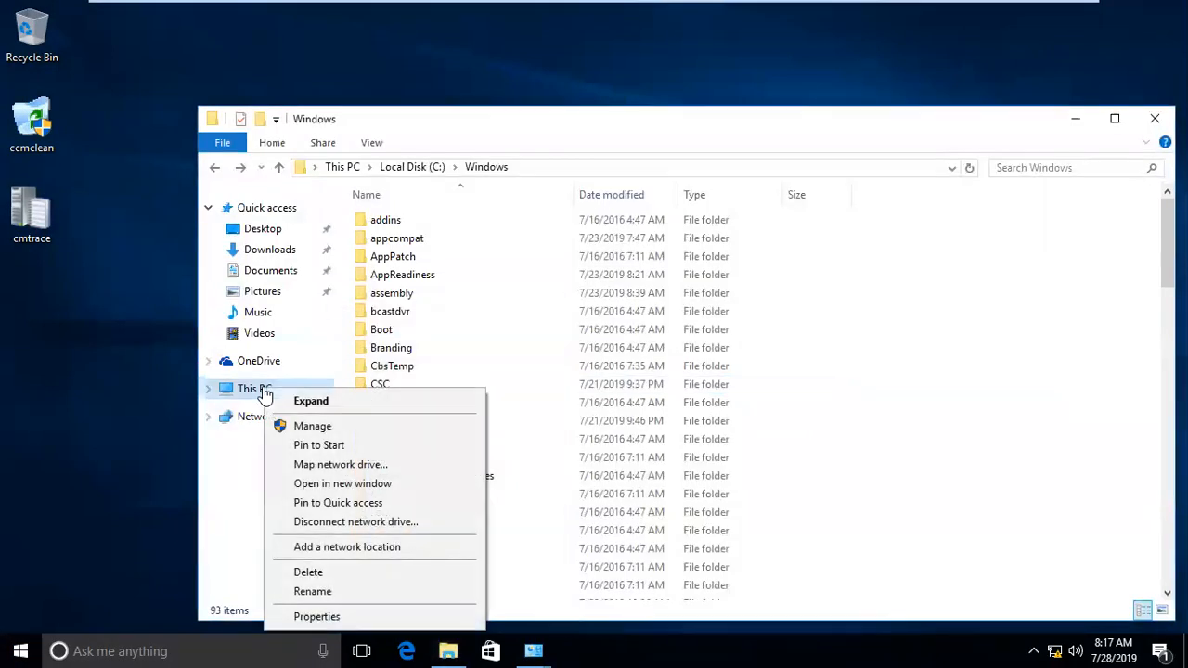
{"action": "left_click", "coordinate": [316, 617]}
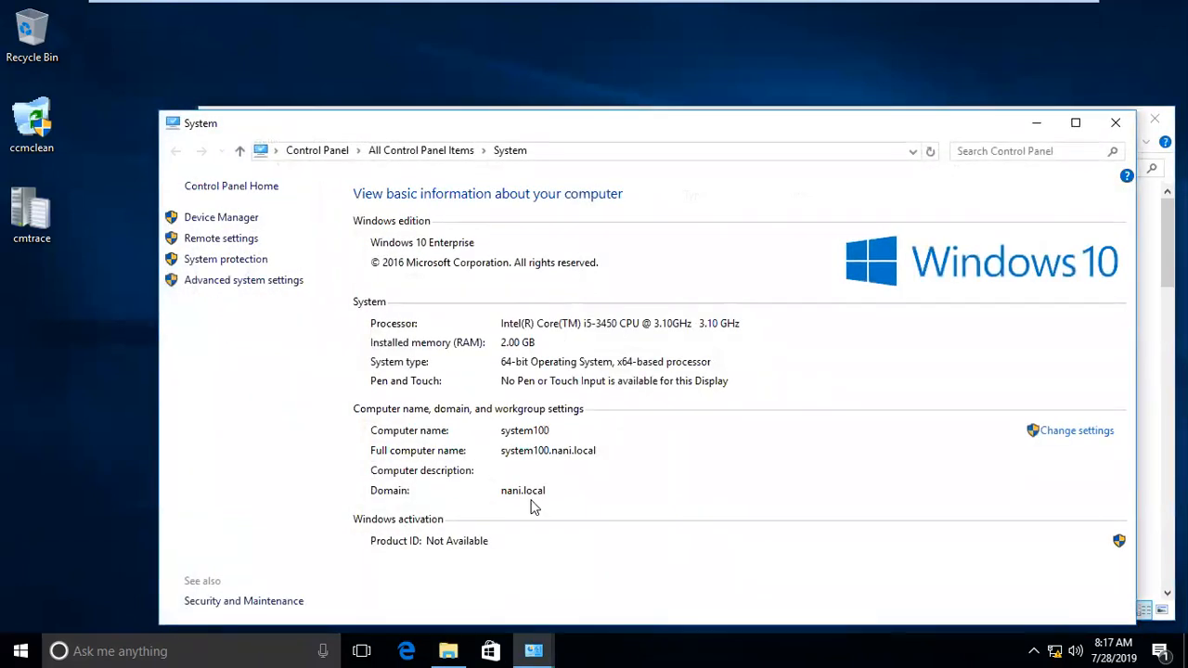
{"action": "left_click", "coordinate": [1106, 129]}
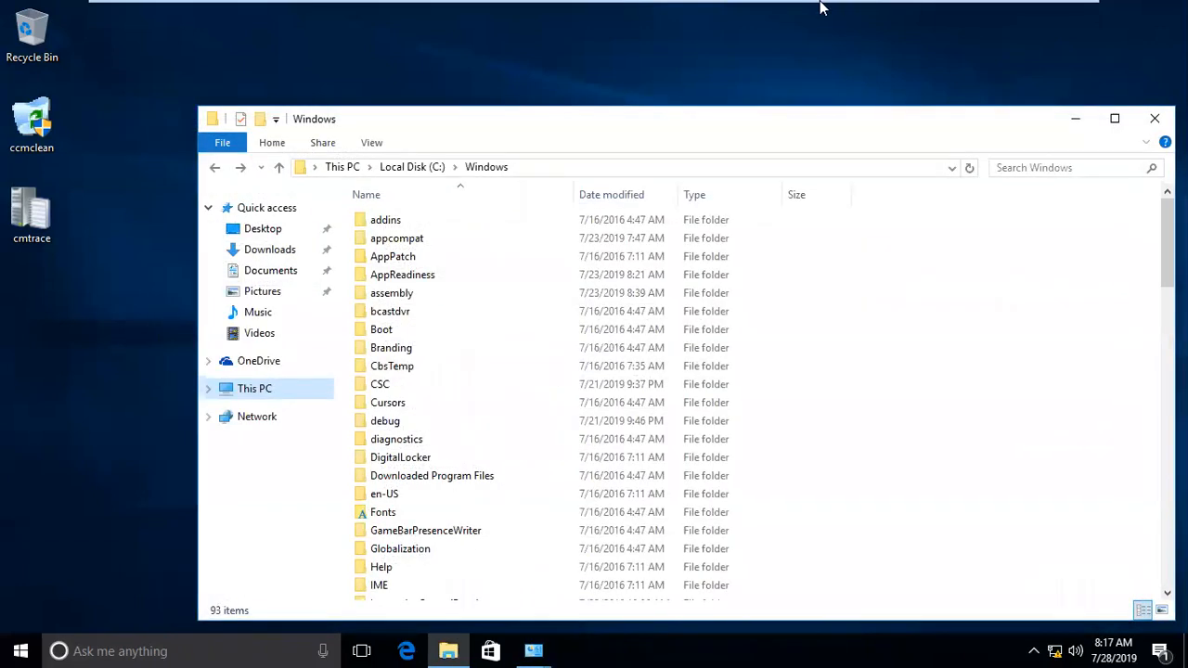
Step: Switch to the sccm_nani virtual machine and push-install the client on SYSTEM200, with always install enabled and PRI-hyd as the specified site
{"action": "mouse_move", "coordinate": [820, 9]}
{"action": "left_click", "coordinate": [667, 13]}
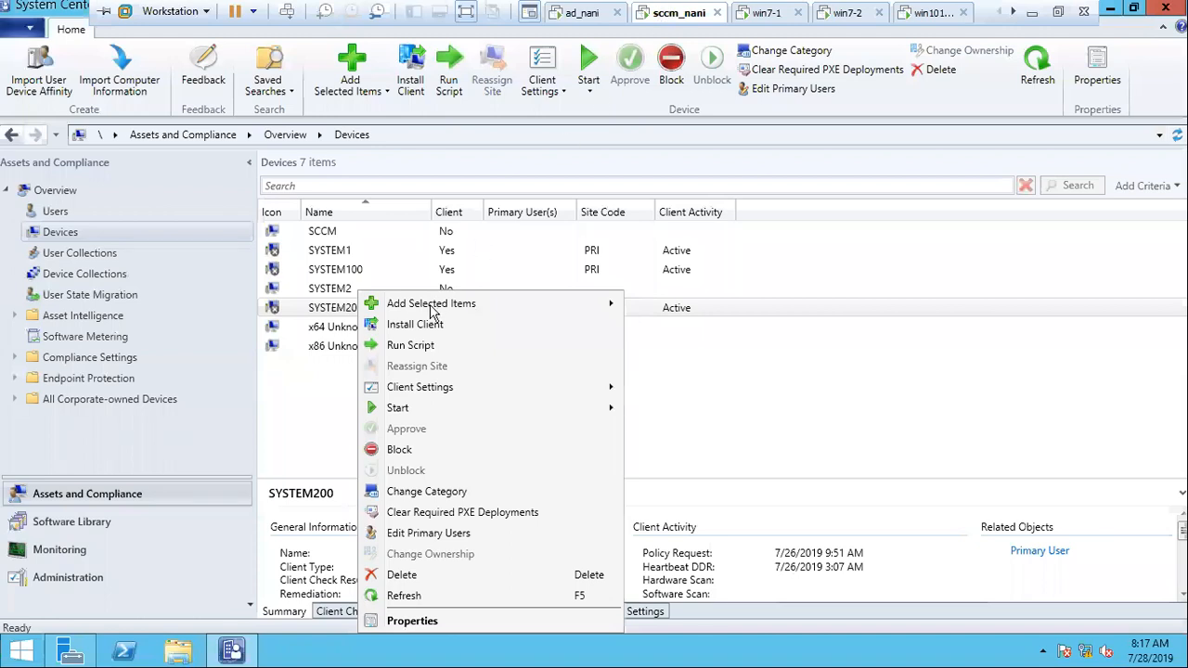
{"action": "left_click", "coordinate": [339, 310]}
{"action": "right_click", "coordinate": [339, 310]}
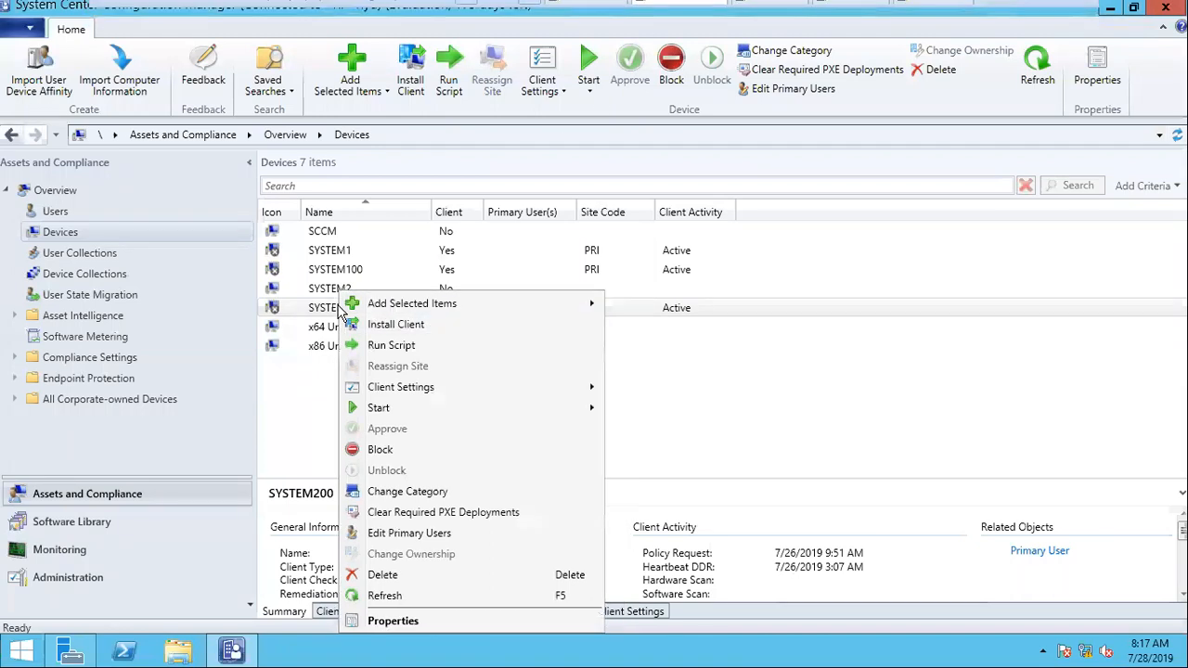
{"action": "left_click", "coordinate": [407, 344]}
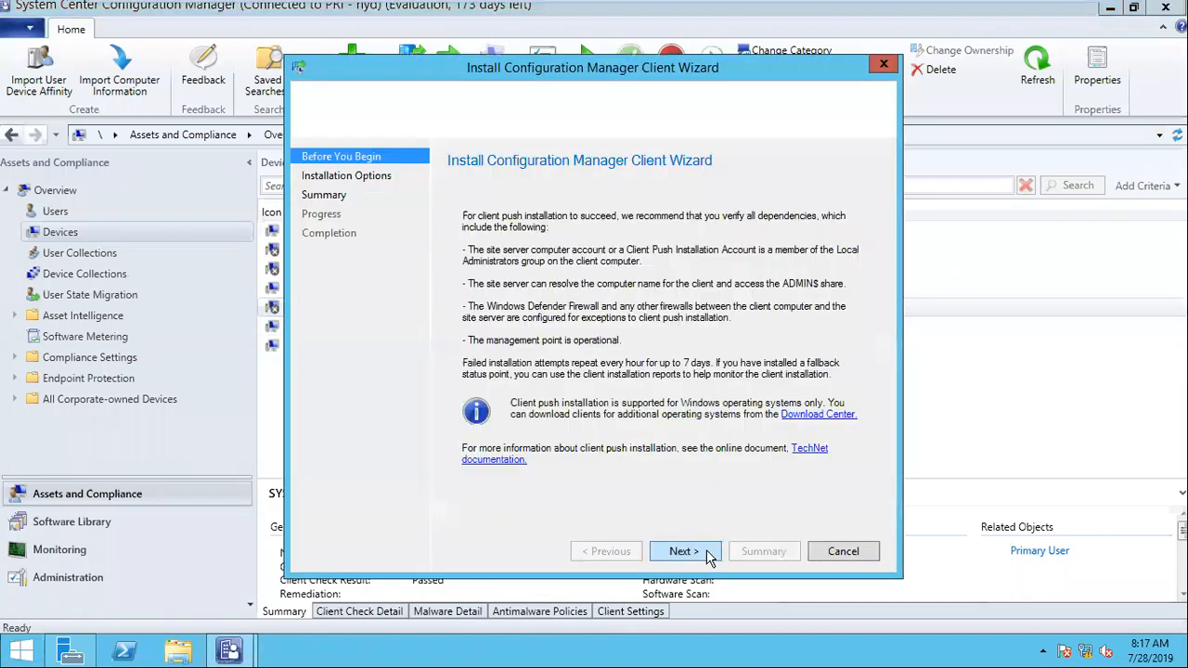
{"action": "left_click", "coordinate": [683, 551]}
{"action": "left_click", "coordinate": [536, 302]}
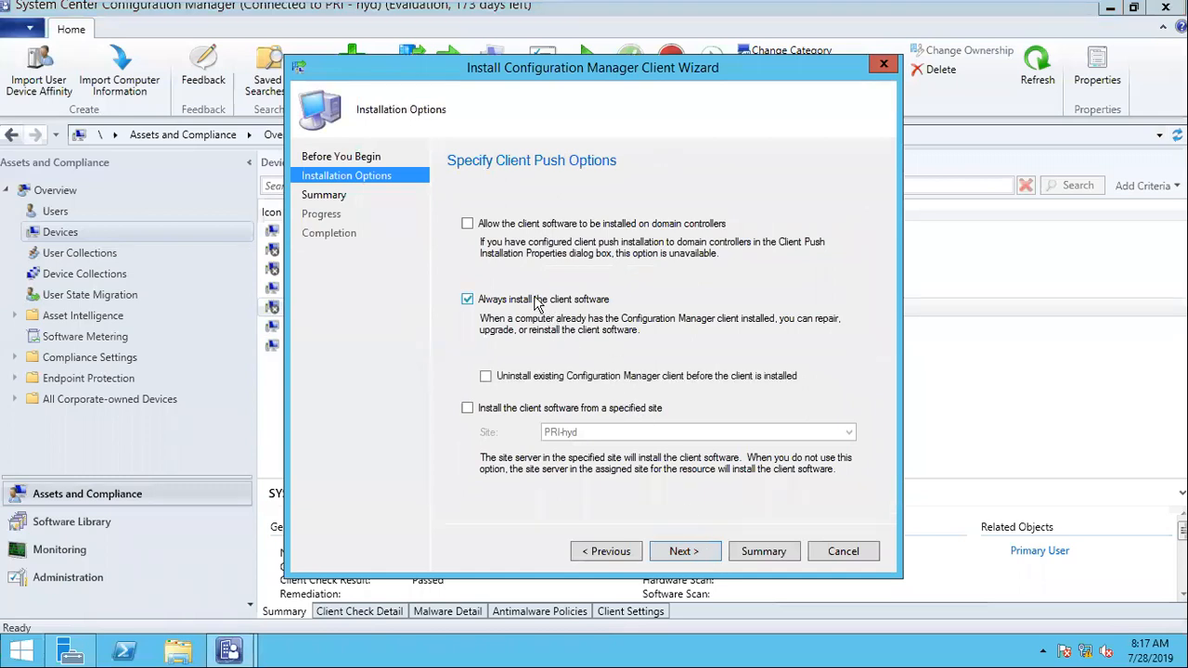
{"action": "left_click", "coordinate": [492, 410]}
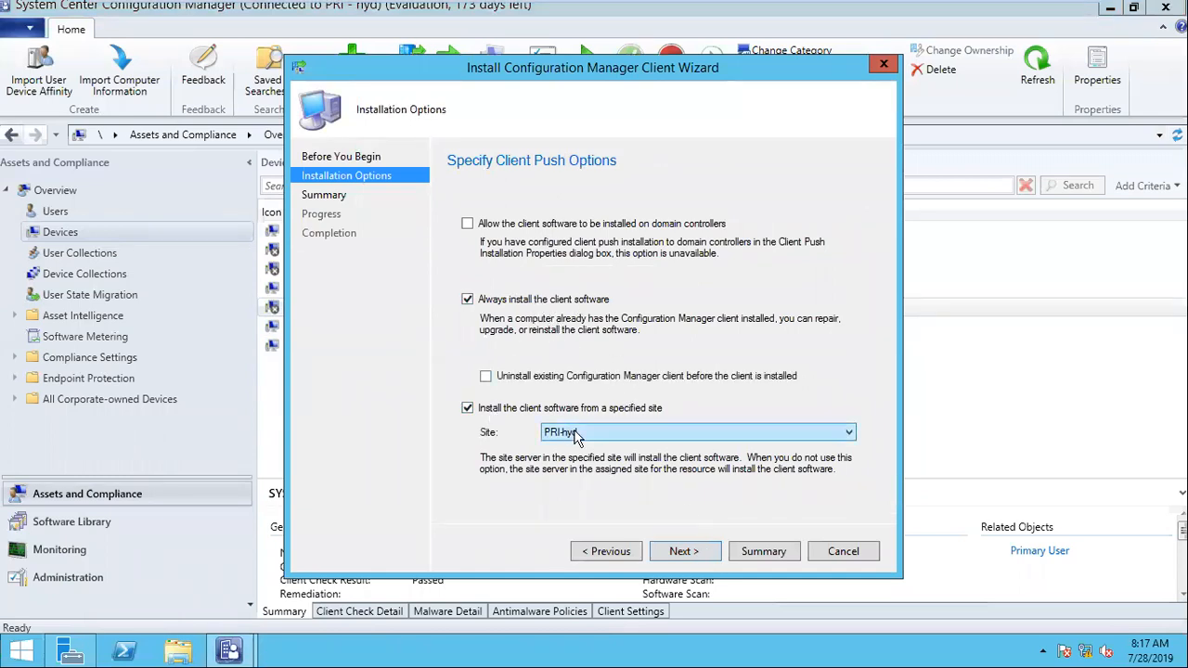
{"action": "left_click", "coordinate": [685, 552]}
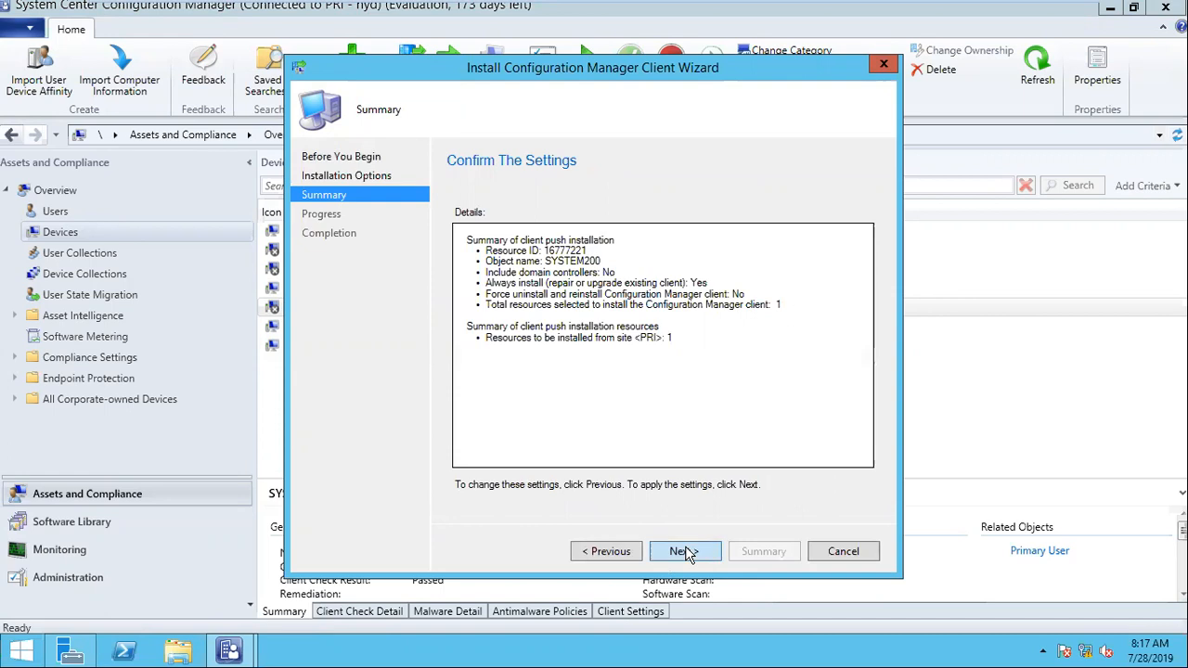
{"action": "left_click", "coordinate": [685, 552]}
{"action": "left_click", "coordinate": [843, 553]}
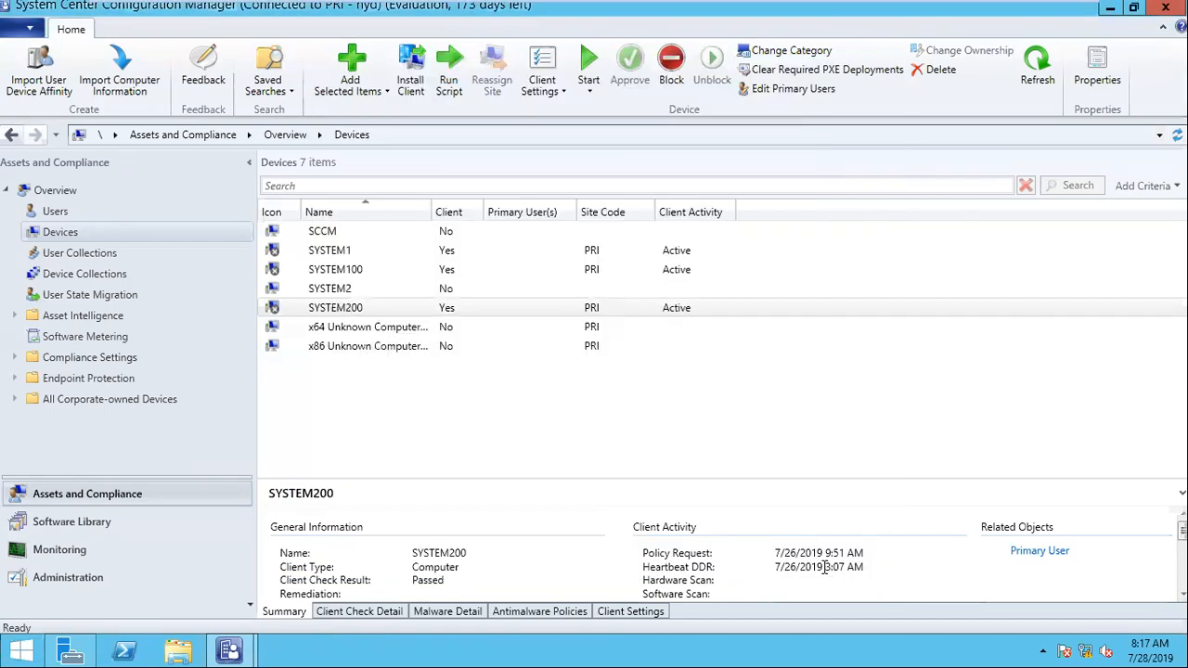
Step: Return to the win101_nani virtual machine, then refresh and reopen C:\Windows to check for newly created client folders
{"action": "mouse_move", "coordinate": [727, 9]}
{"action": "left_click", "coordinate": [910, 16]}
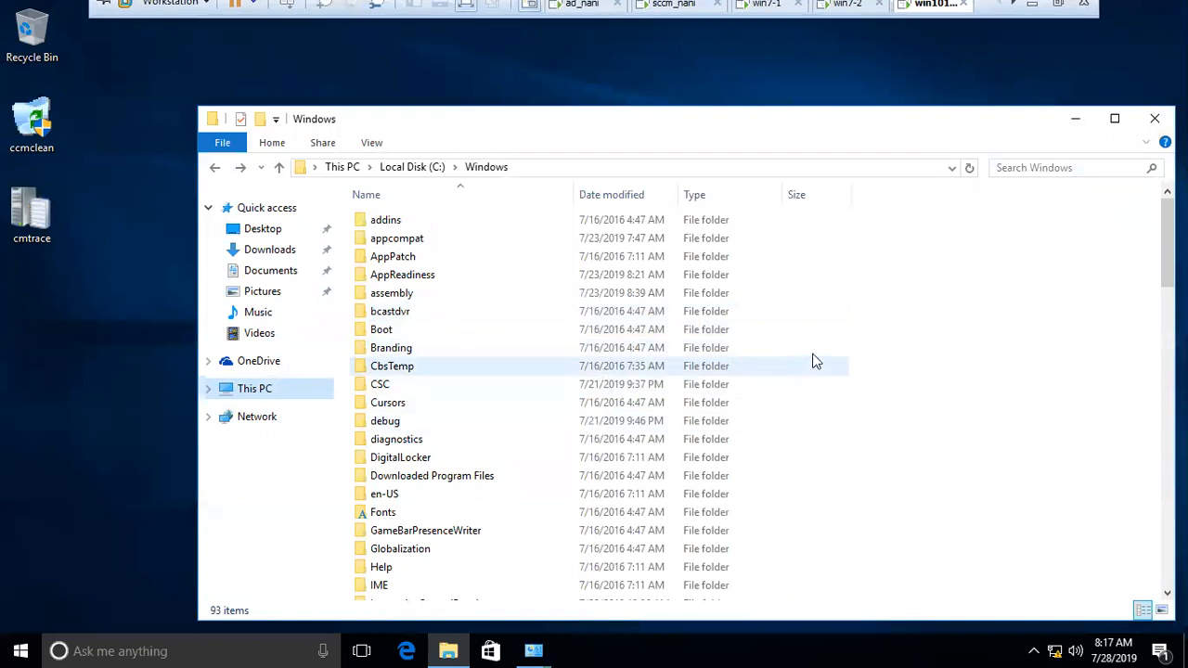
{"action": "right_click", "coordinate": [876, 393]}
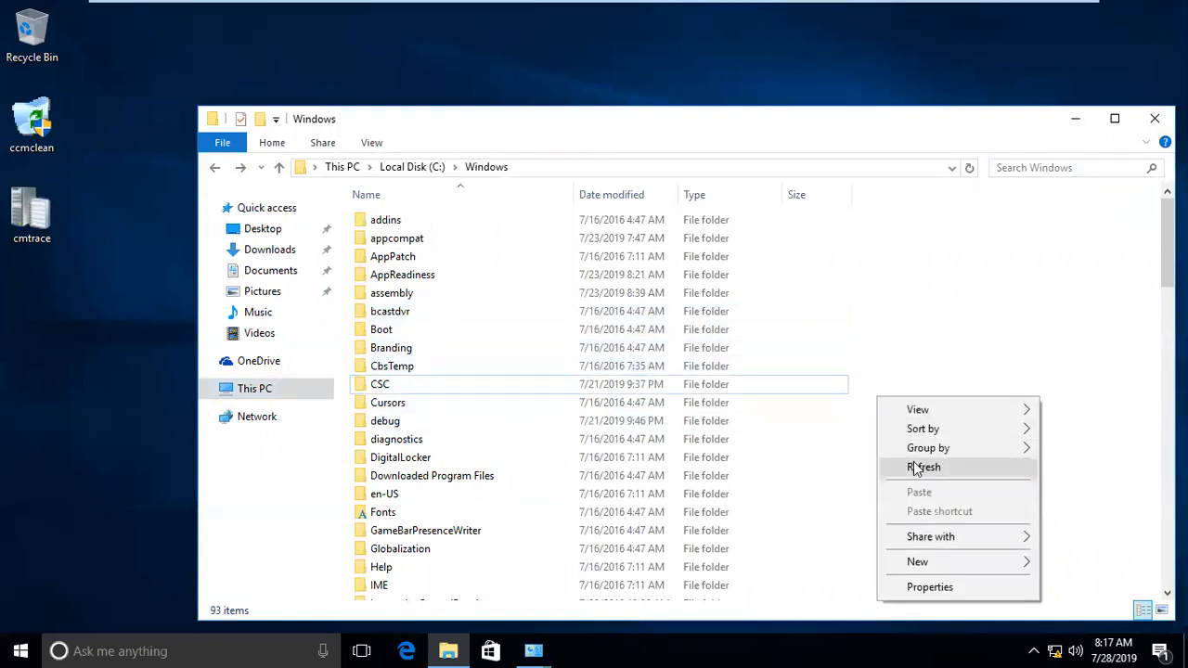
{"action": "left_click", "coordinate": [915, 468]}
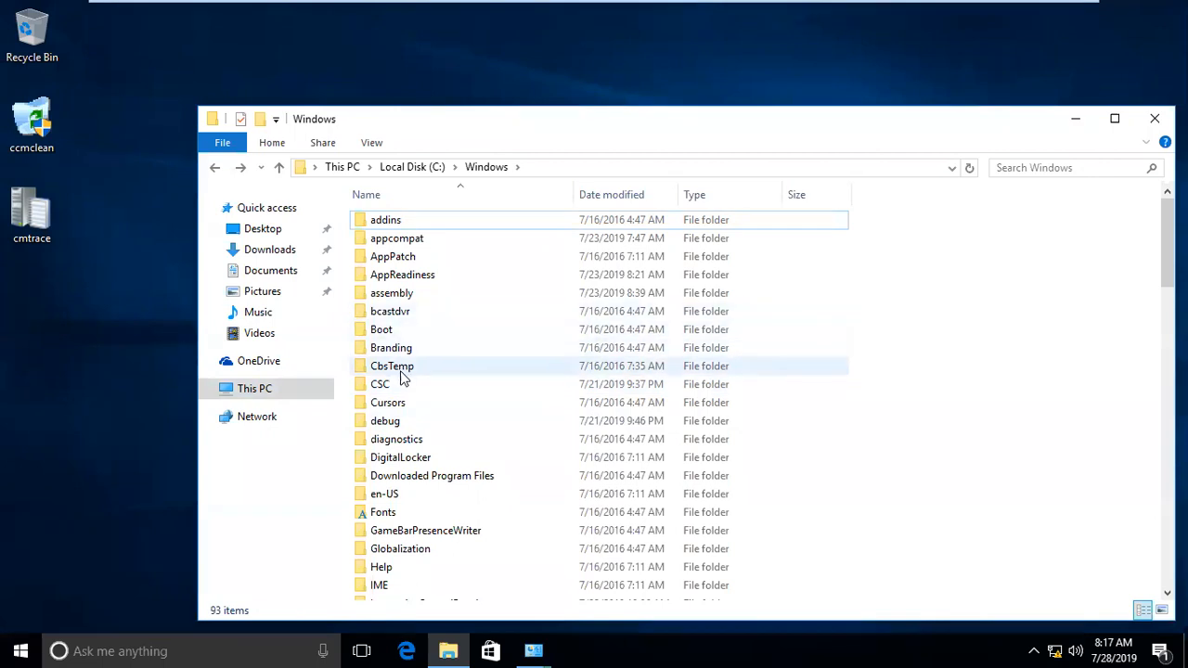
{"action": "right_click", "coordinate": [47, 359]}
{"action": "left_click", "coordinate": [92, 411]}
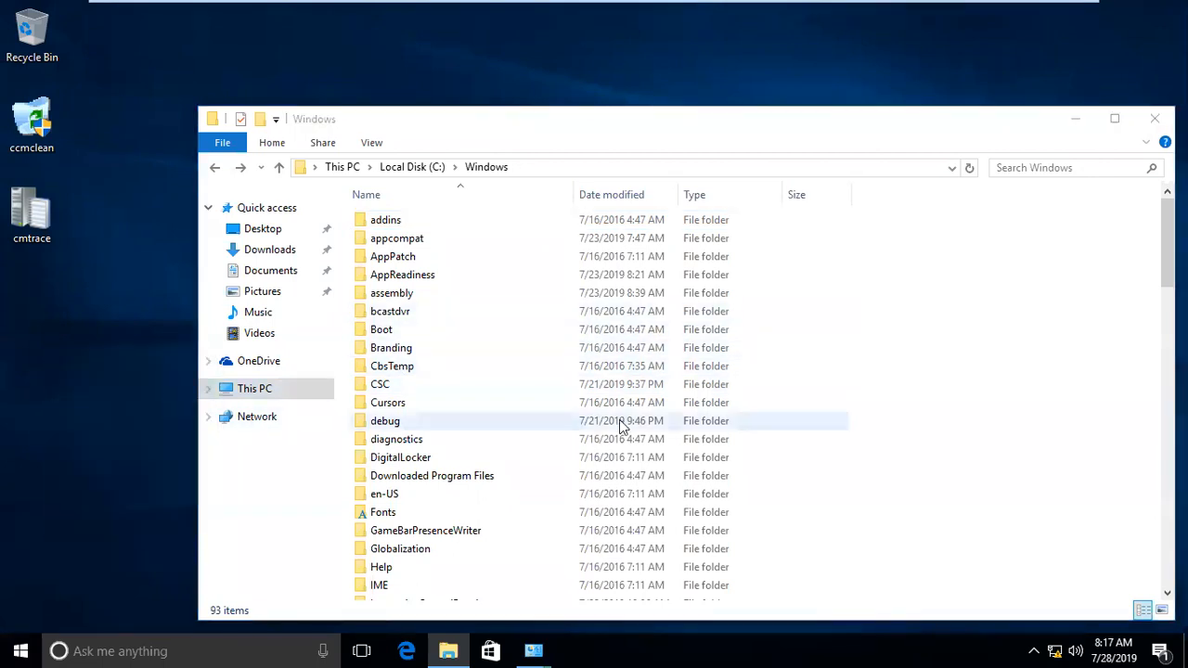
{"action": "left_click", "coordinate": [251, 389]}
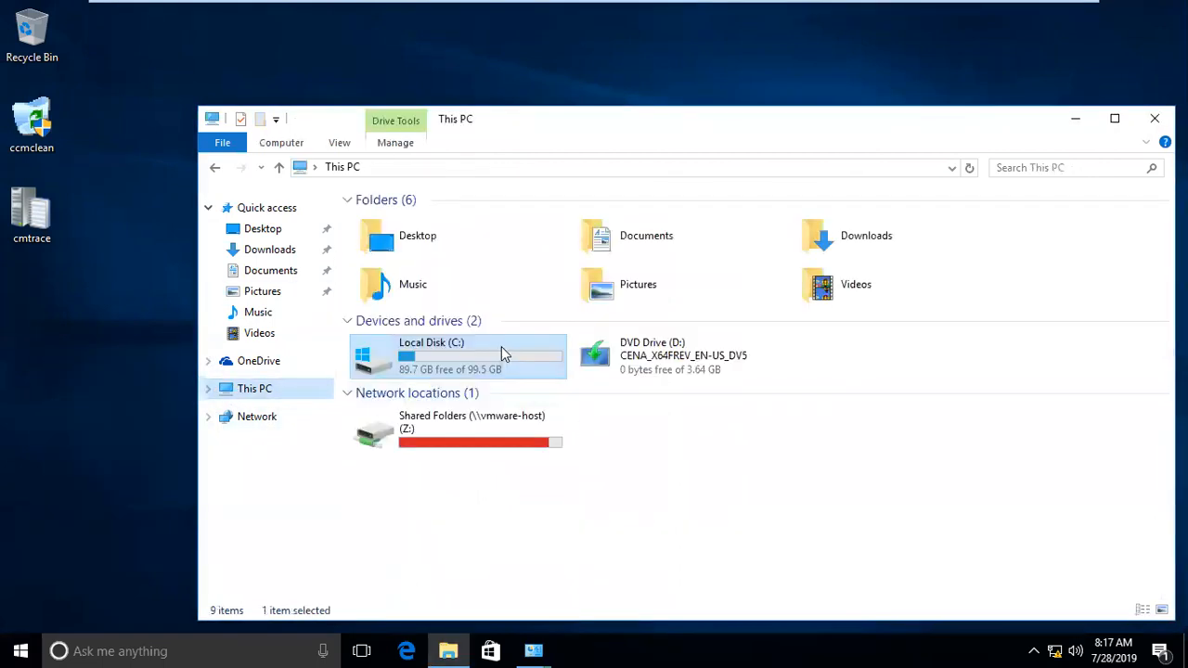
{"action": "double_click", "coordinate": [495, 355]}
{"action": "double_click", "coordinate": [401, 299]}
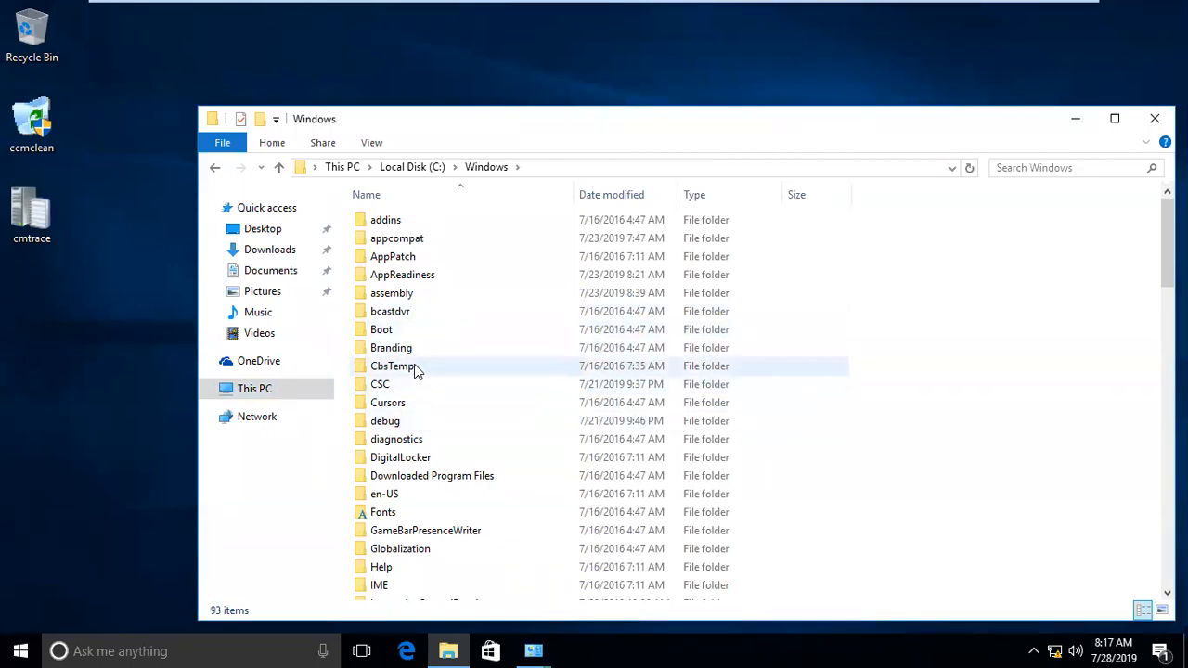
Step: Run firewall.cpl to check the Windows Firewall state of the networks, and close the window
{"action": "key", "text": "super+r"}
{"action": "type", "text": "firewall.cp"}
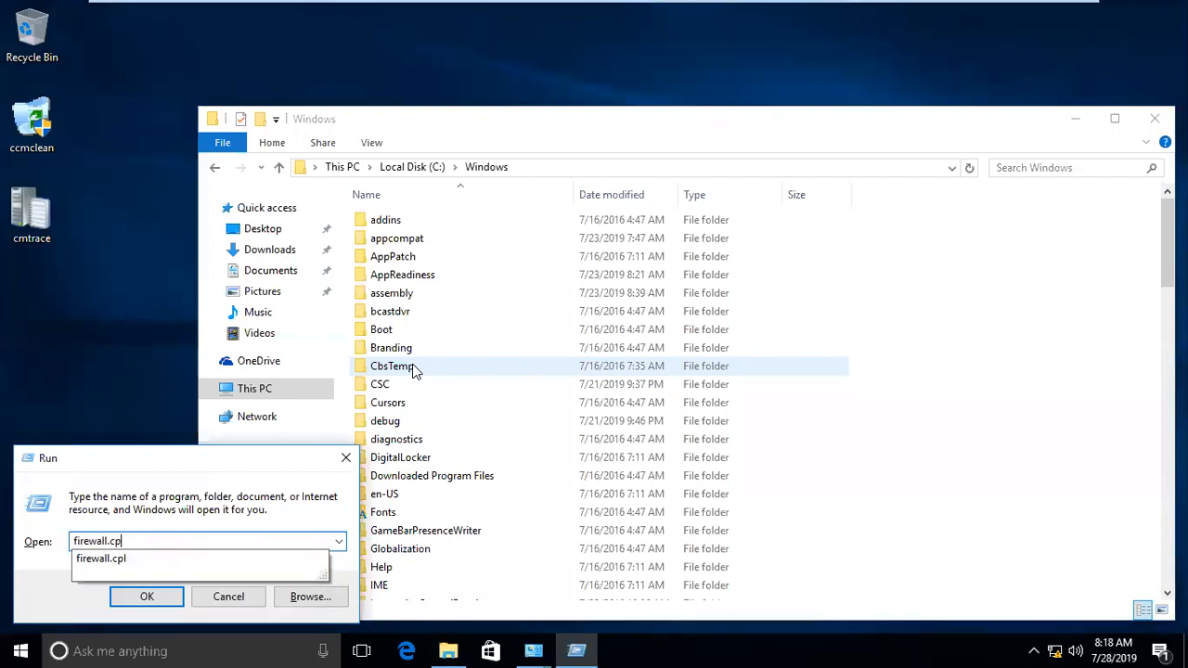
{"action": "type", "text": "l"}
{"action": "key", "text": "Return"}
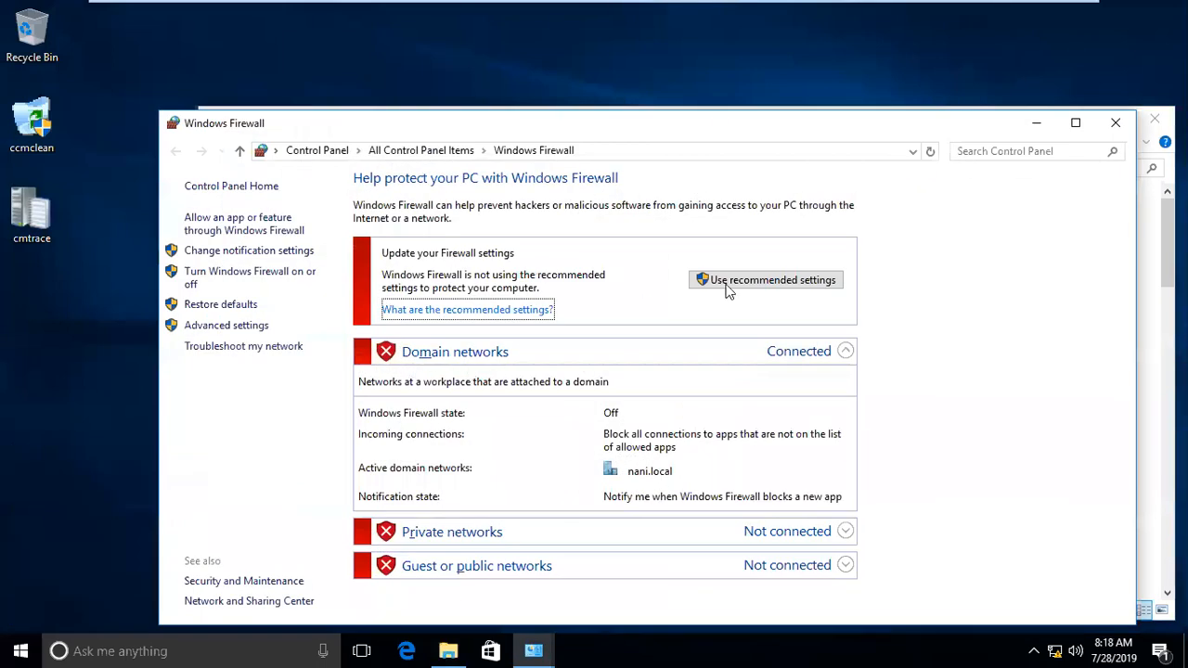
{"action": "left_click", "coordinate": [1118, 122]}
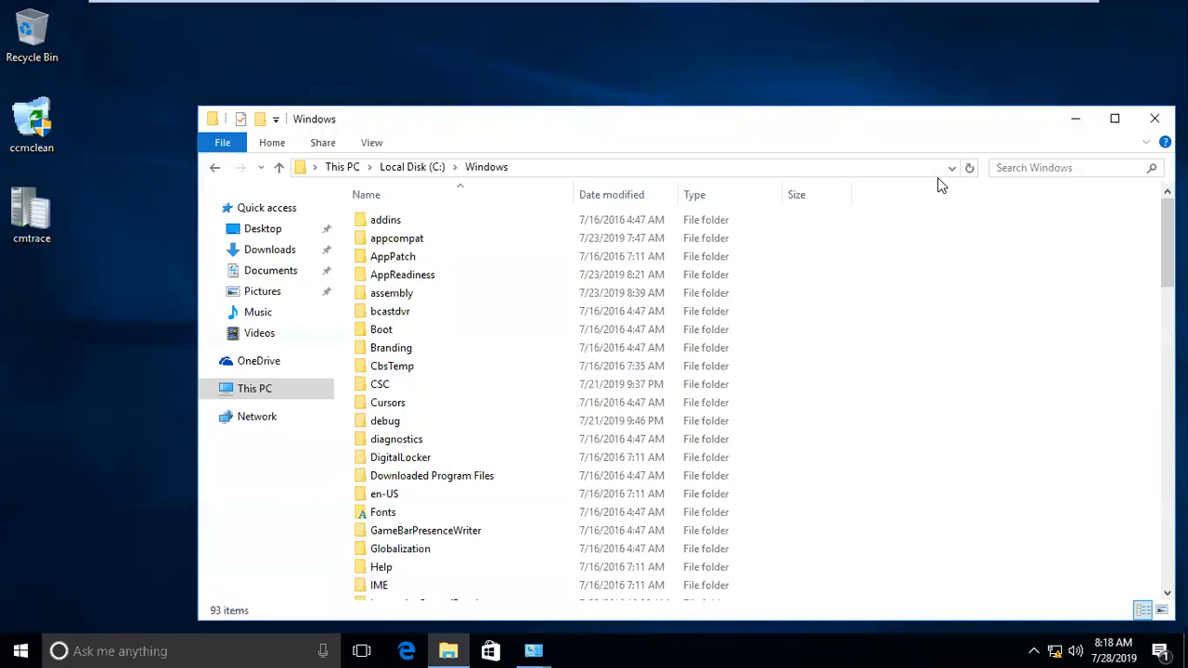
Step: Open Local Users and Groups with lusrmgr, check the members of the Administrators group, and minimize the console
{"action": "key", "text": "super+r"}
{"action": "type", "text": "n"}
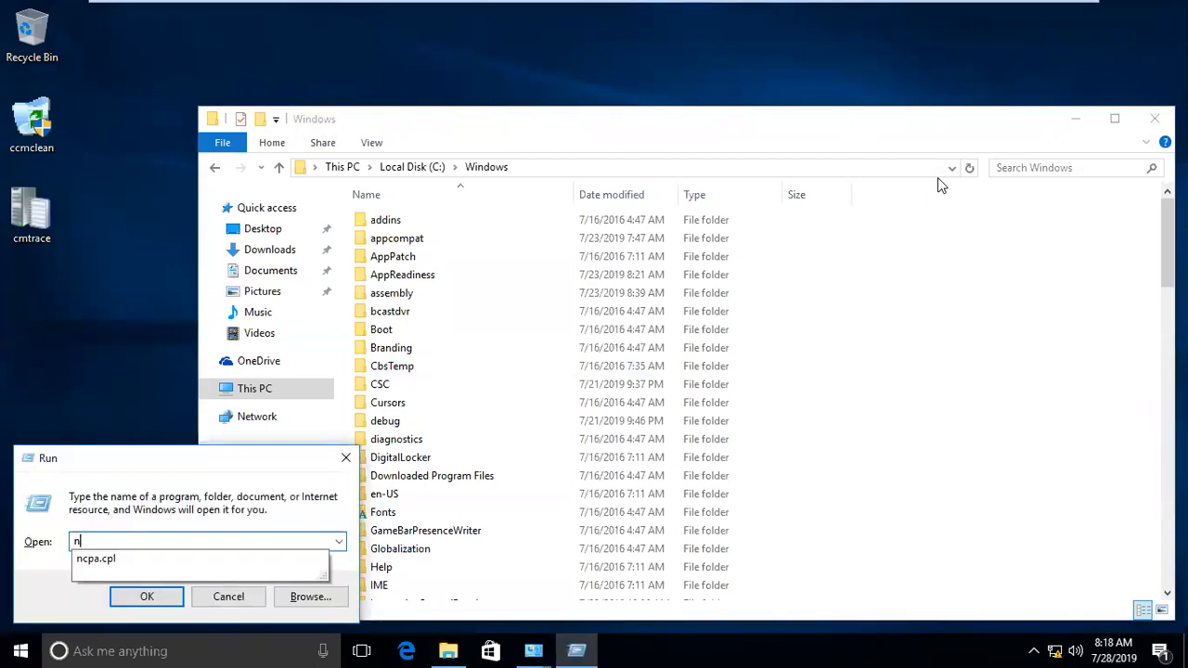
{"action": "key", "text": "BackSpace"}
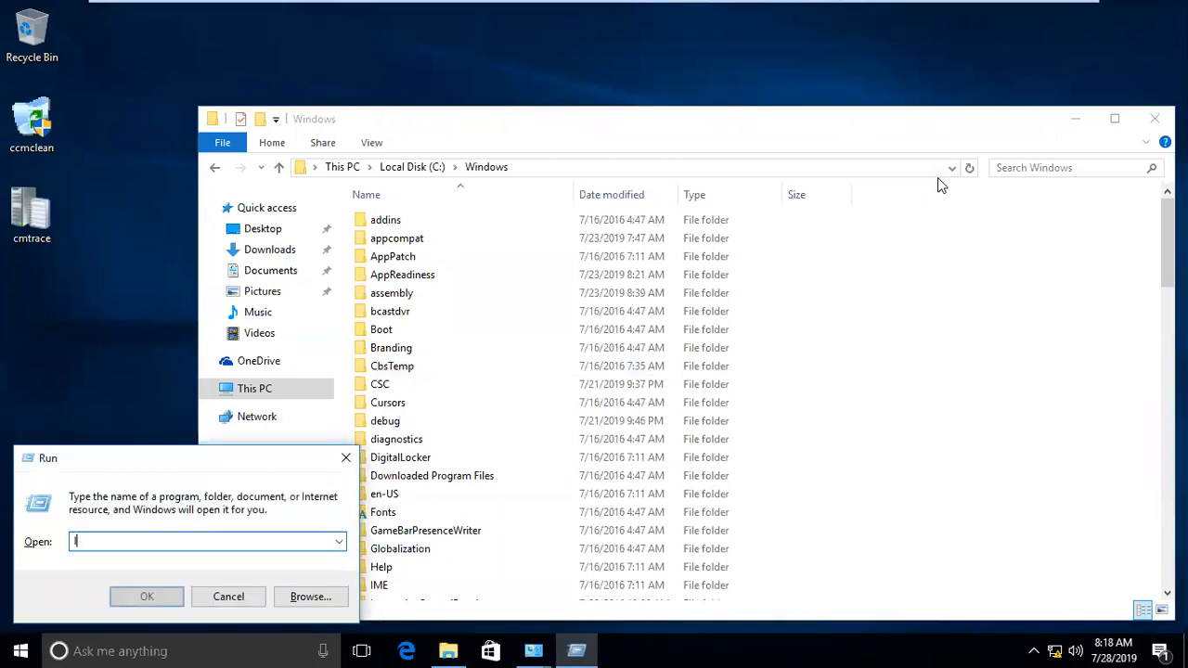
{"action": "type", "text": "lusrmgr."}
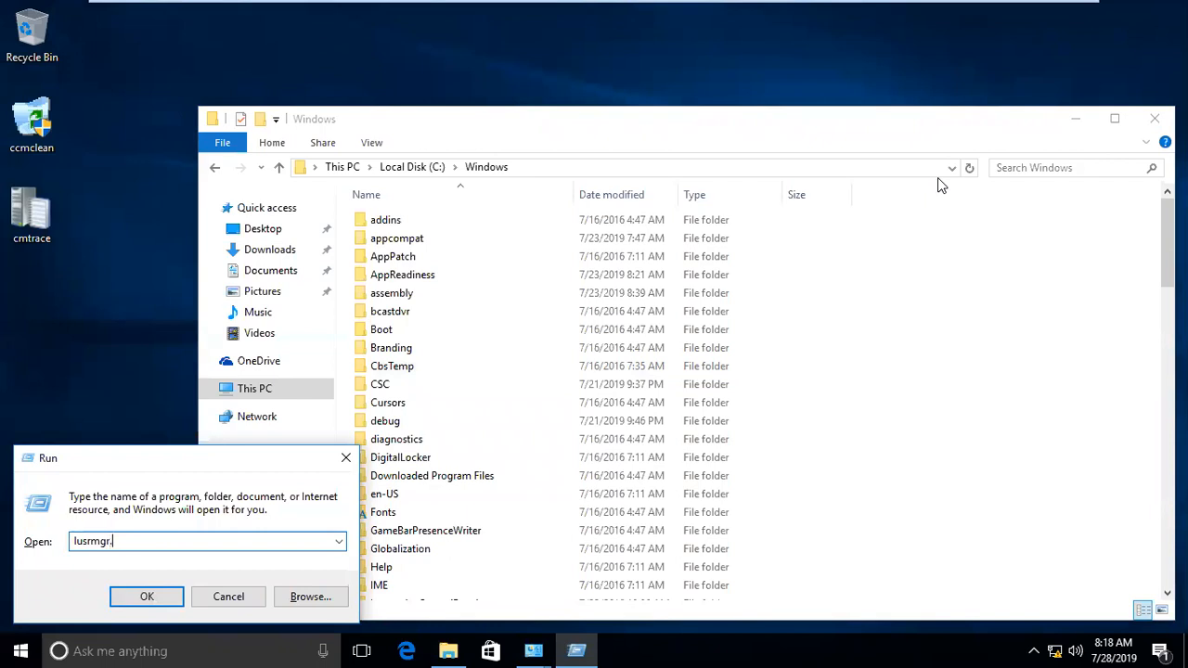
{"action": "key", "text": "Return"}
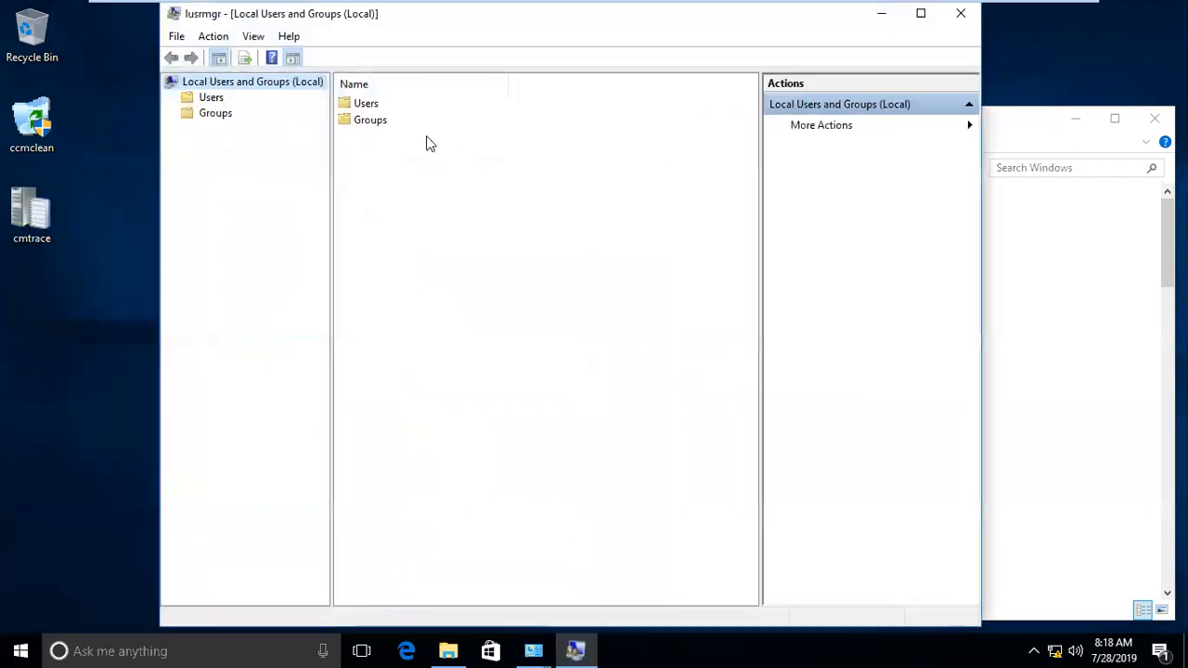
{"action": "double_click", "coordinate": [390, 122]}
{"action": "double_click", "coordinate": [390, 121]}
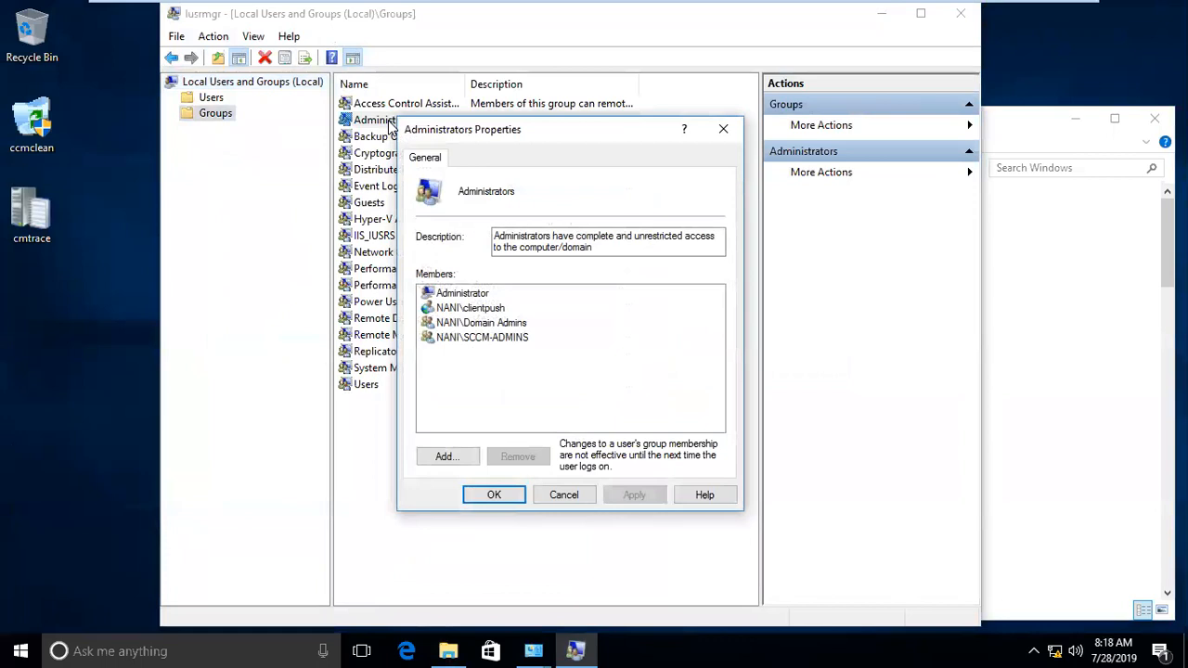
{"action": "left_click", "coordinate": [583, 495]}
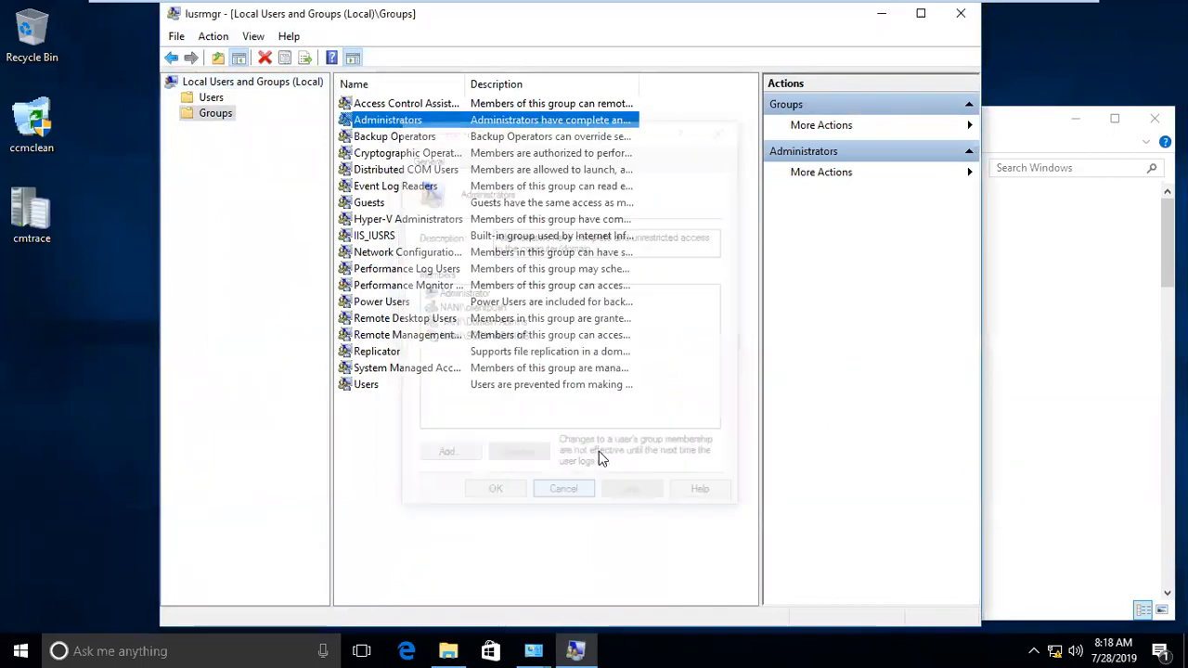
{"action": "left_click", "coordinate": [882, 13]}
Step: Check the SYSTEM100 device in the sccm_nani console and the win102_nani virtual machine, ending back in sccm_nani
{"action": "mouse_move", "coordinate": [845, 7]}
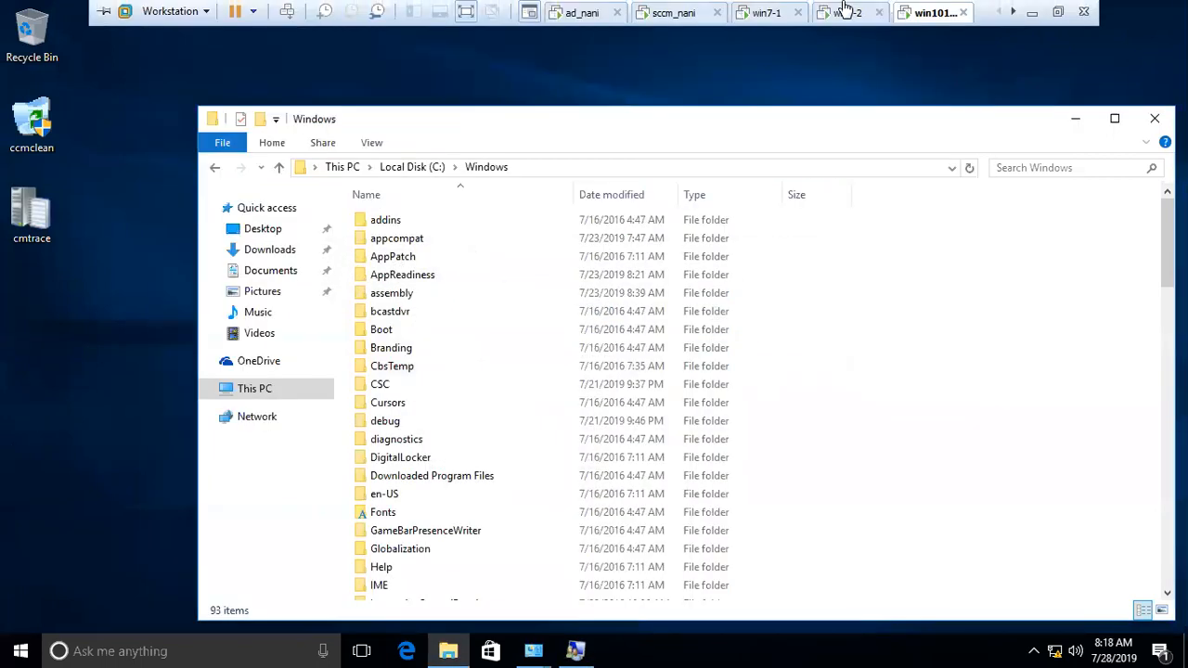
{"action": "left_click", "coordinate": [910, 24]}
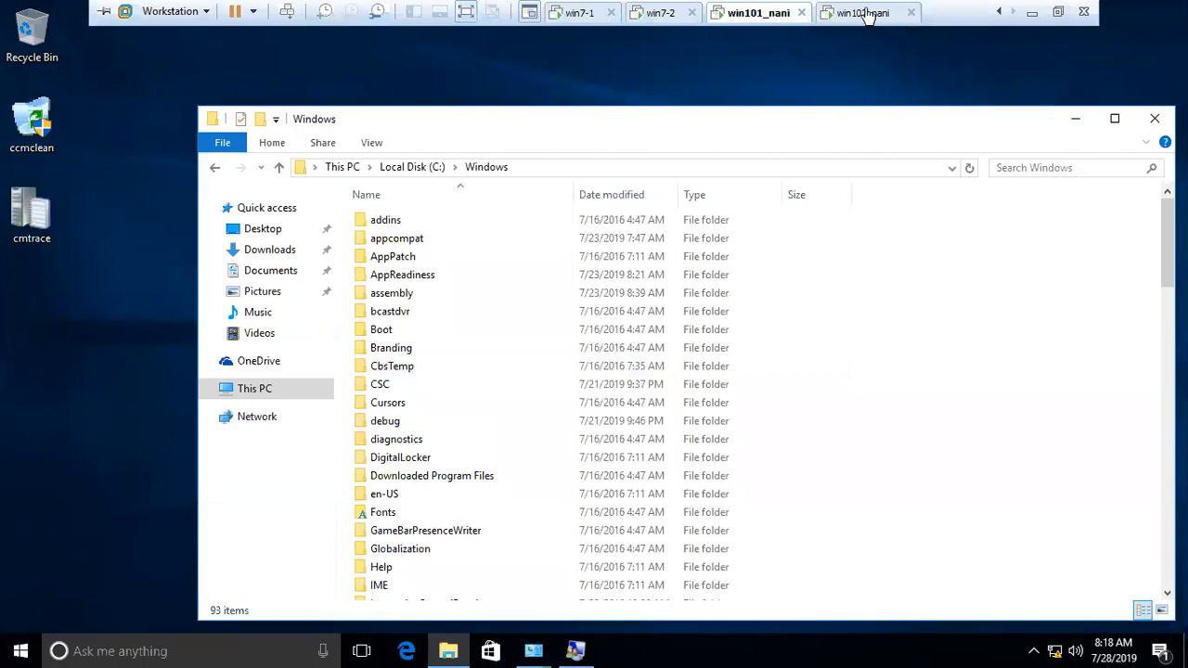
{"action": "scroll", "coordinate": [794, 12], "scroll_direction": "up", "scroll_amount": 2}
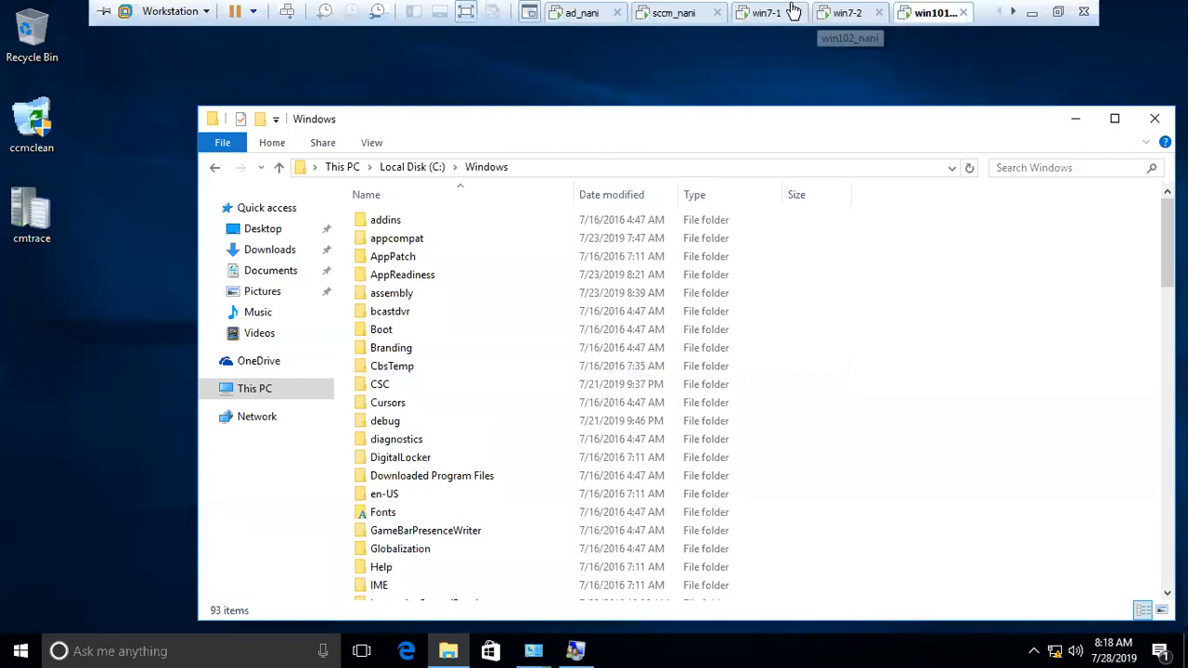
{"action": "left_click", "coordinate": [698, 11]}
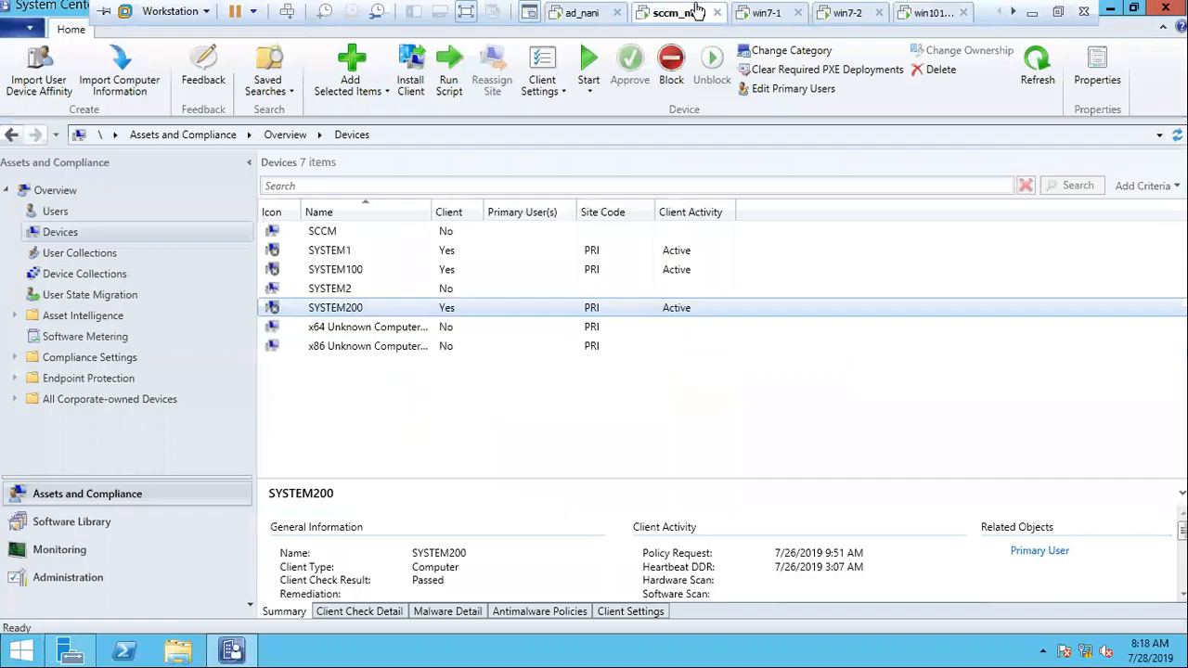
{"action": "left_click", "coordinate": [363, 269]}
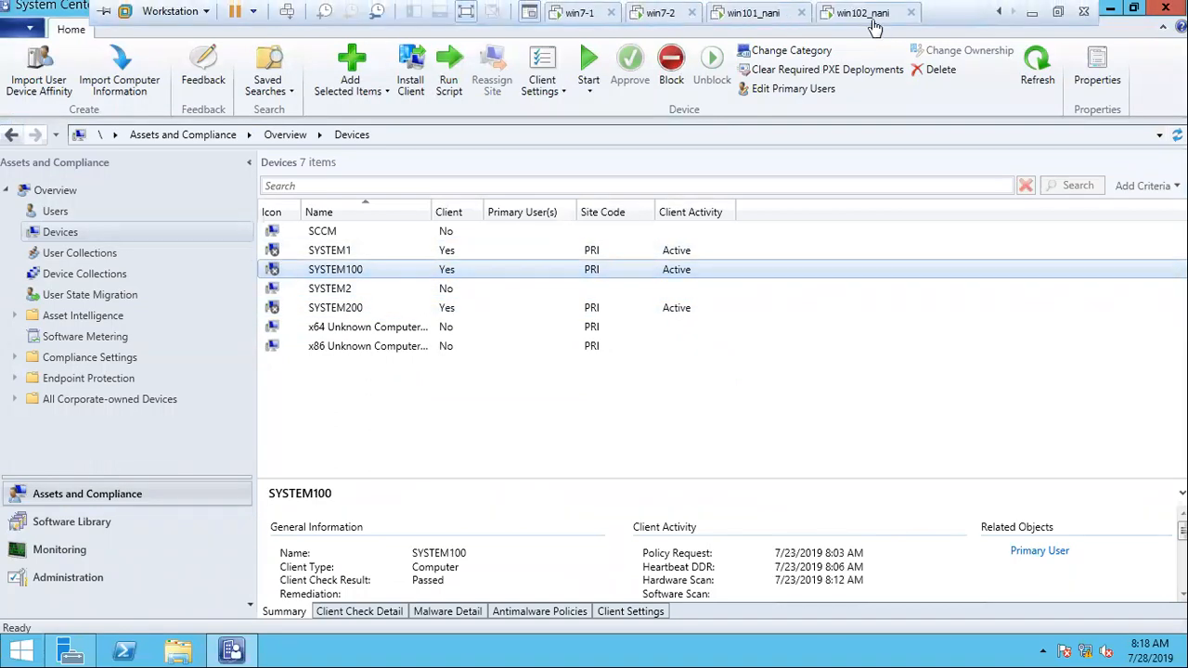
{"action": "left_click", "coordinate": [863, 13]}
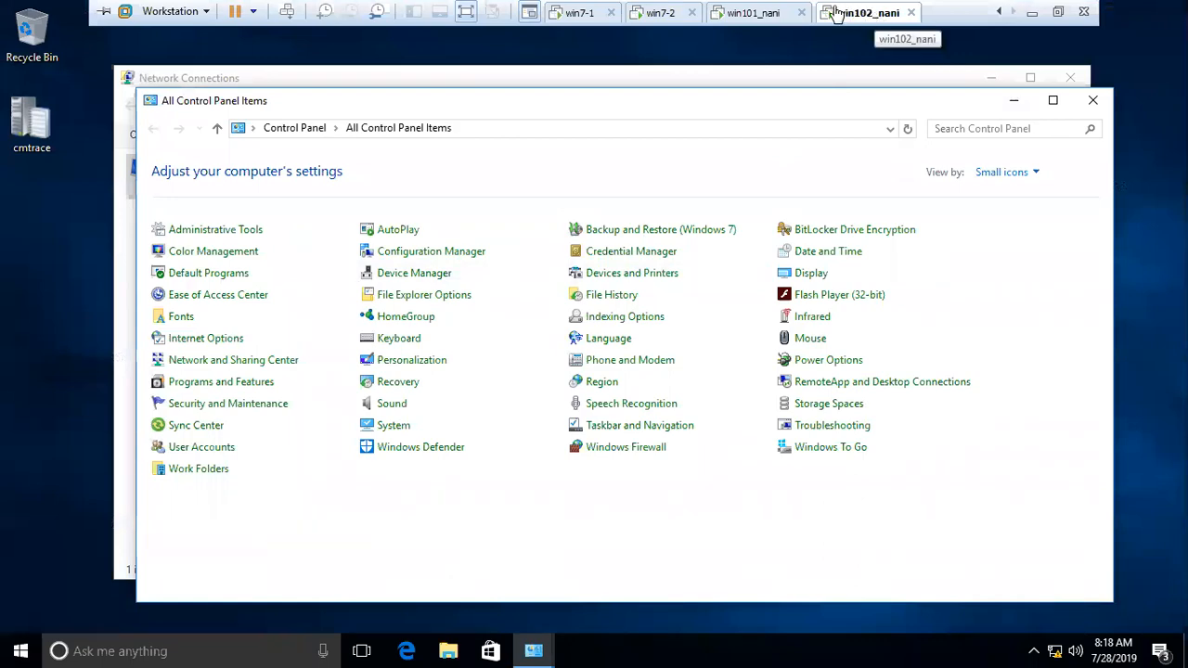
{"action": "scroll", "coordinate": [747, 11], "scroll_direction": "up", "scroll_amount": 2}
{"action": "left_click", "coordinate": [682, 21]}
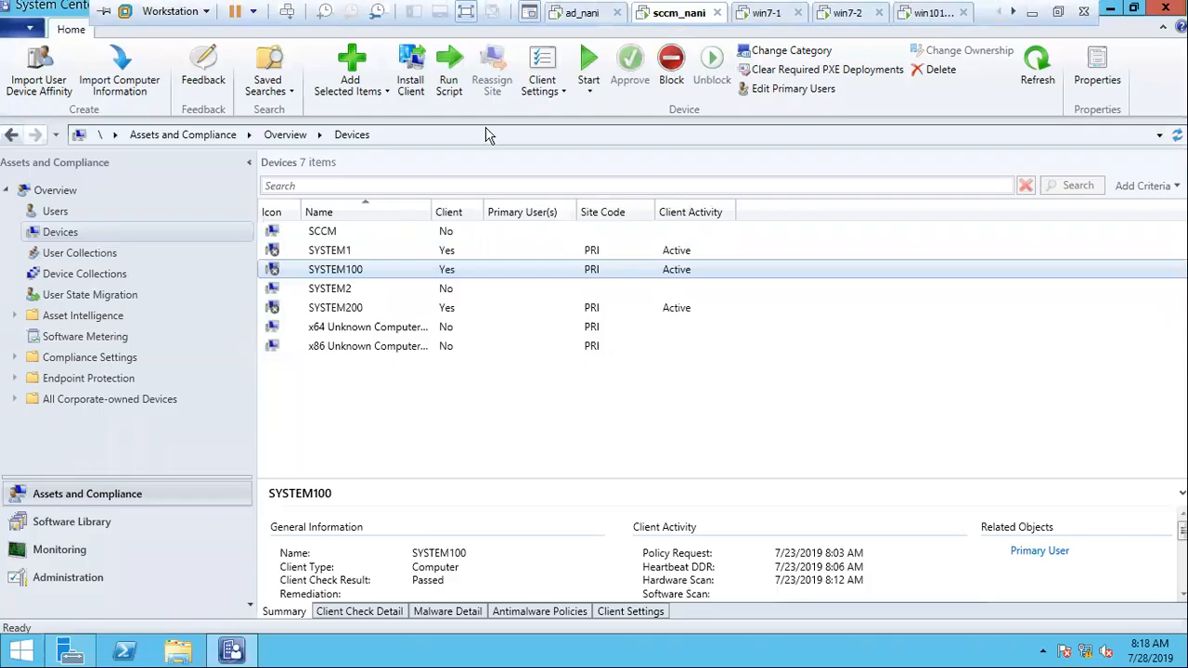
Step: Push-install the client on SYSTEM100, with always install enabled and PRI-hyd as the specified site
{"action": "right_click", "coordinate": [341, 271]}
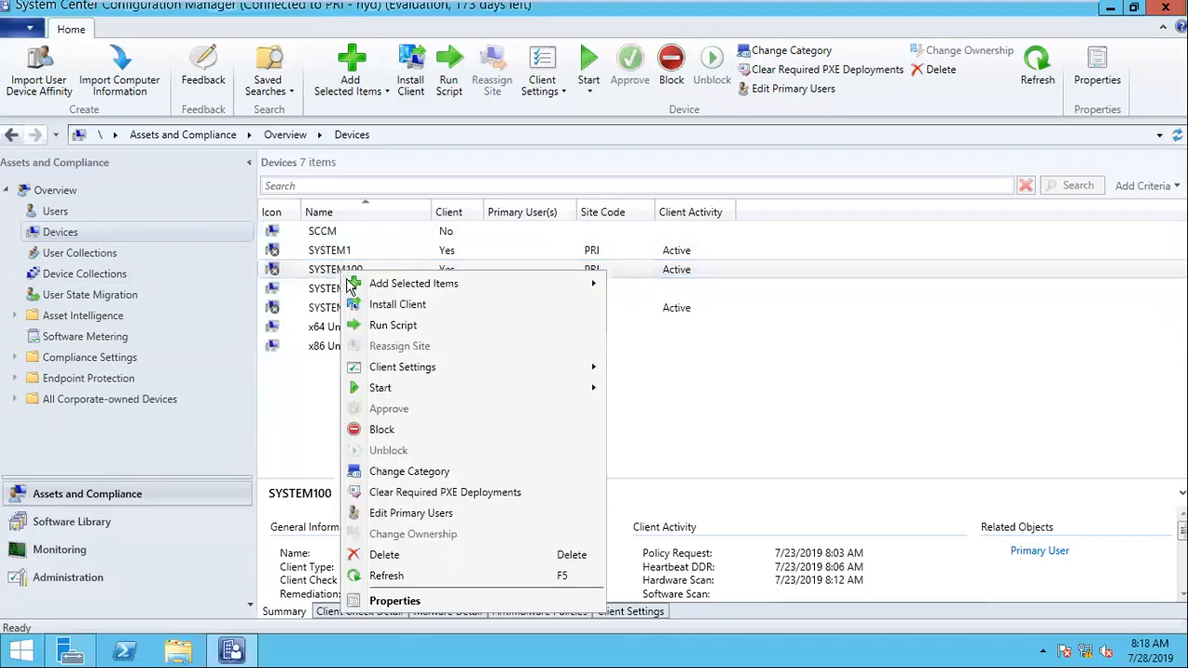
{"action": "left_click", "coordinate": [423, 308]}
{"action": "left_click", "coordinate": [698, 554]}
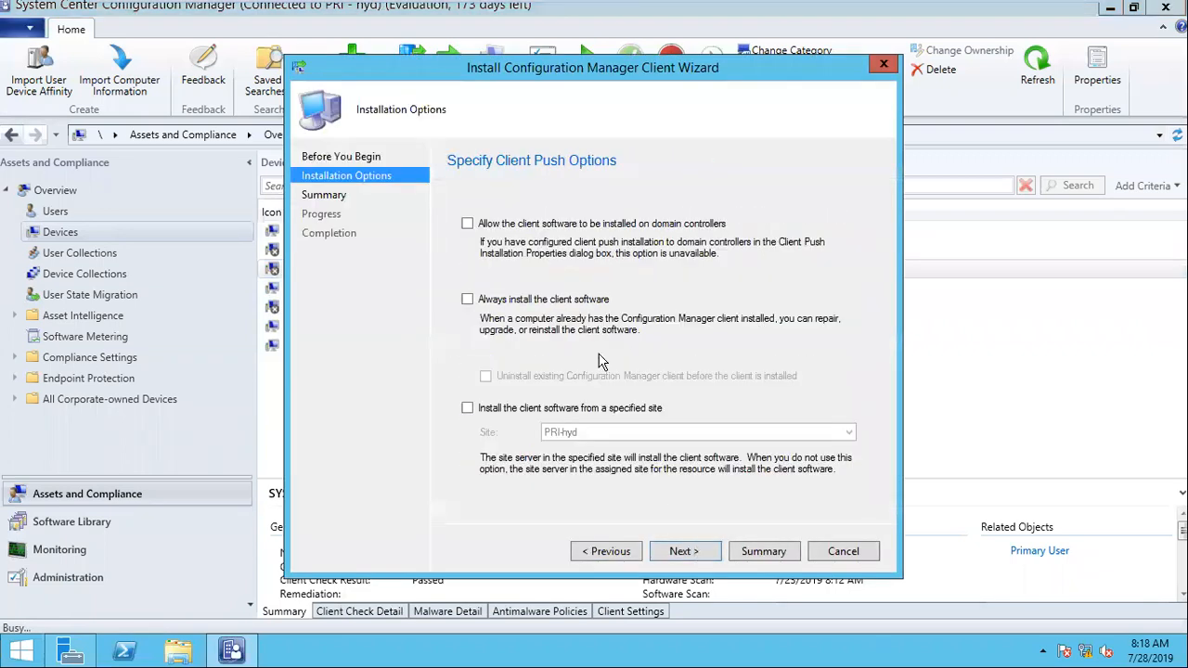
{"action": "left_click", "coordinate": [561, 301]}
{"action": "left_click", "coordinate": [531, 408]}
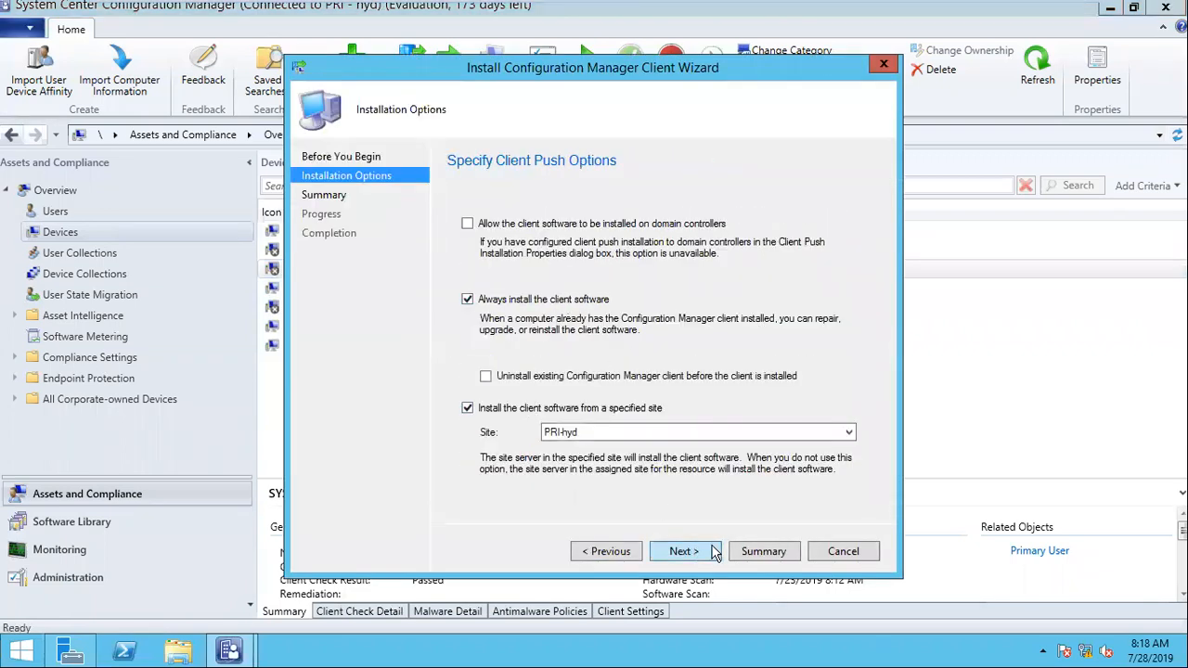
{"action": "left_click", "coordinate": [683, 551]}
{"action": "left_click", "coordinate": [684, 551]}
{"action": "left_click", "coordinate": [852, 556]}
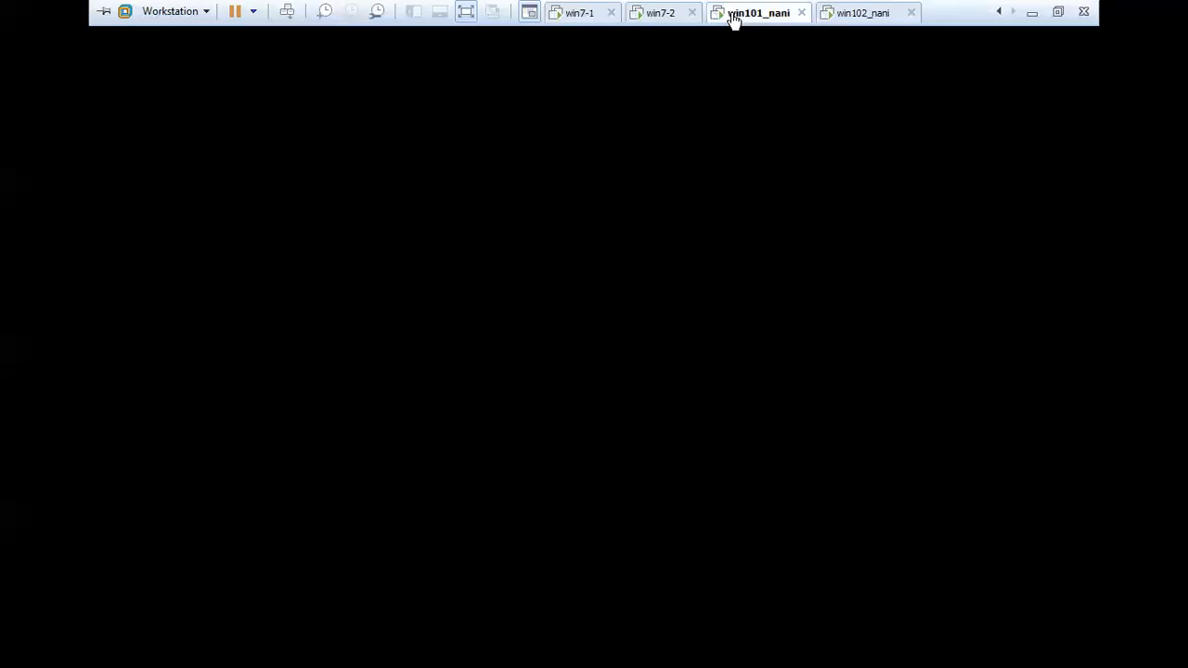
Step: Switch to the win101_nani virtual machine and refresh the C:\Windows folder to check for client setup files
{"action": "left_click", "coordinate": [737, 13]}
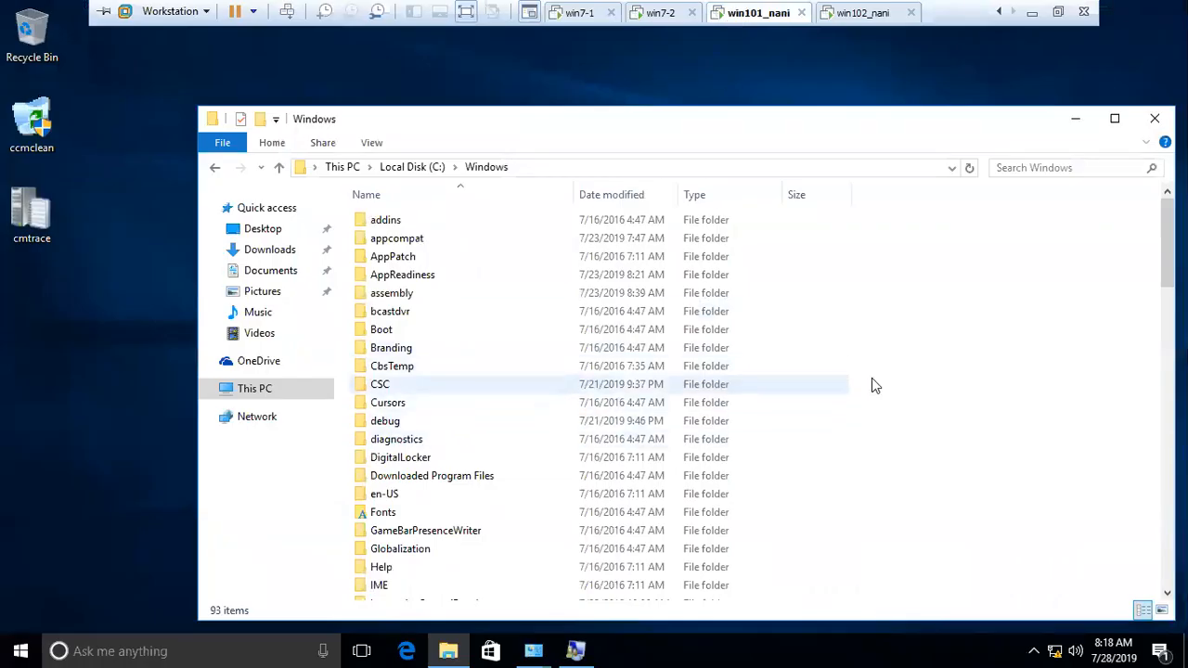
{"action": "right_click", "coordinate": [971, 351]}
{"action": "left_click", "coordinate": [1006, 419]}
{"action": "mouse_move", "coordinate": [636, 5]}
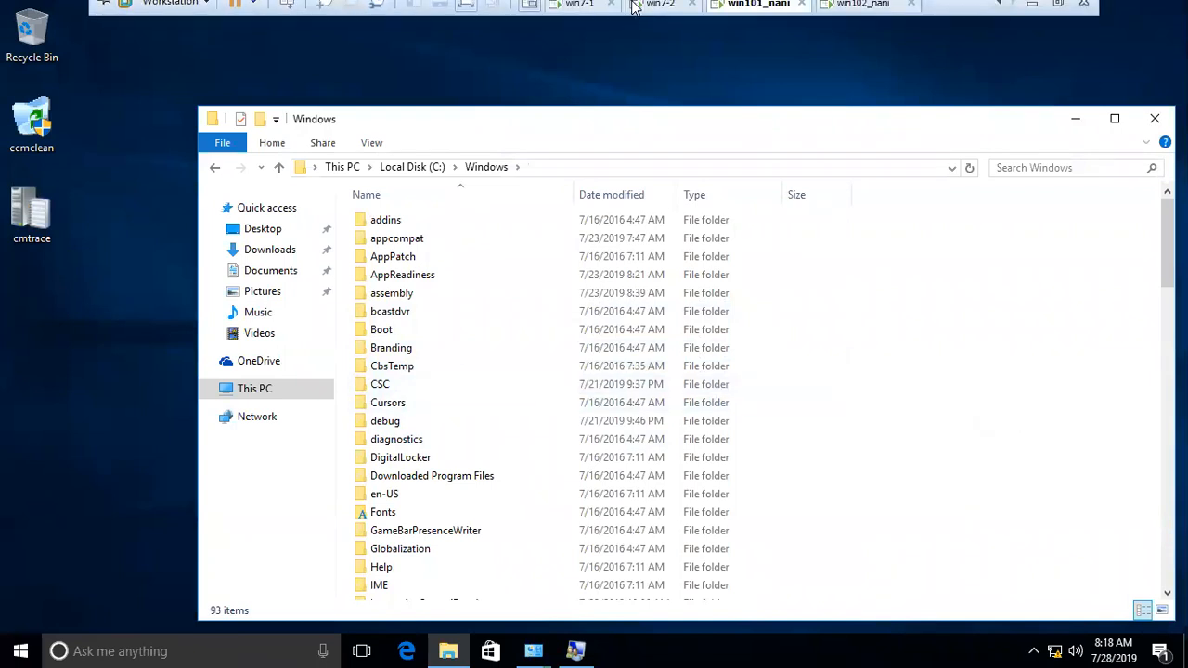
Step: Switch to the sccm_nani virtual machine and open ccm.log from D:\Program Files\Microsoft Configuration Manager\Logs
{"action": "left_click", "coordinate": [681, 12]}
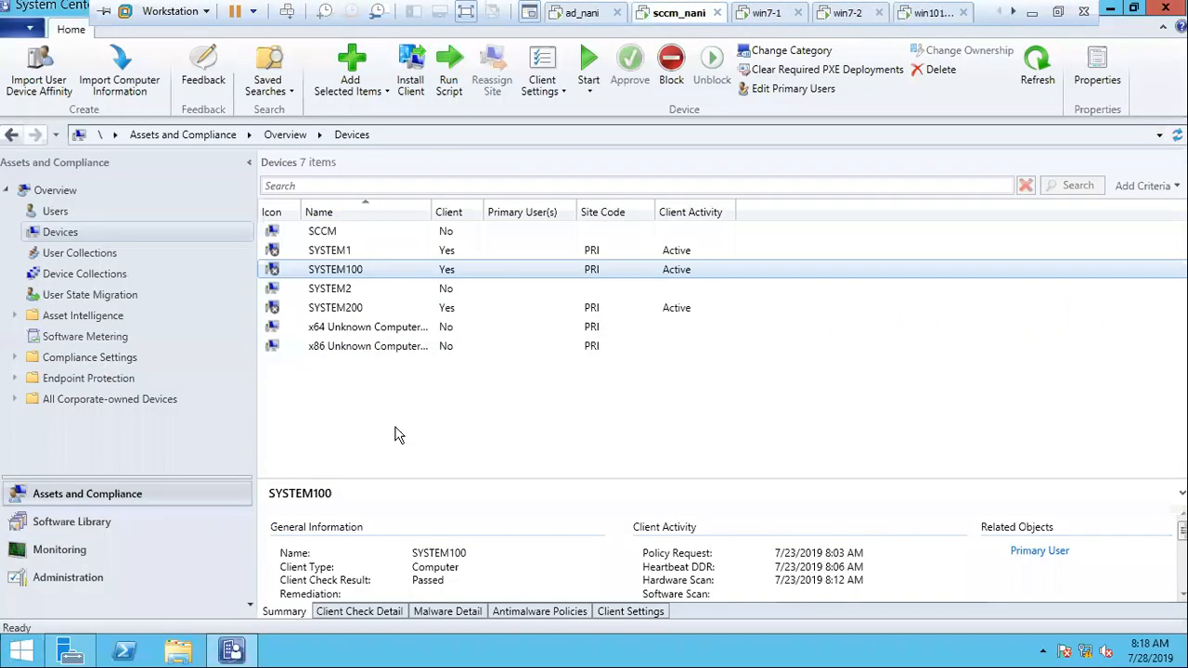
{"action": "left_click", "coordinate": [181, 648]}
{"action": "double_click", "coordinate": [665, 391]}
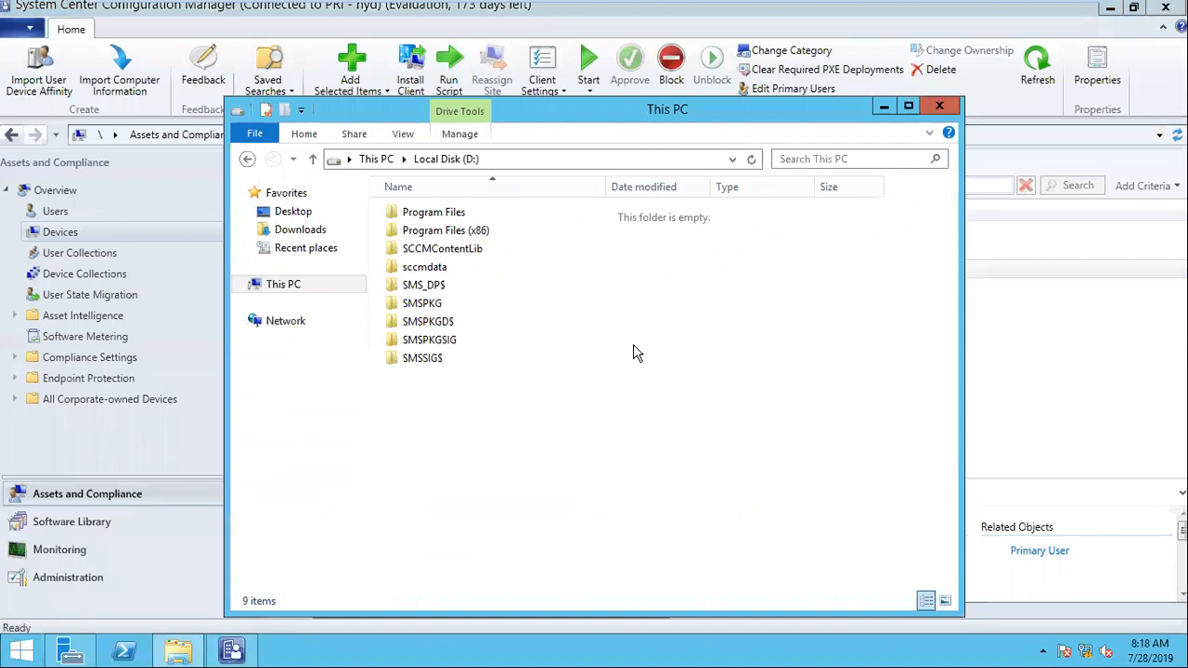
{"action": "double_click", "coordinate": [425, 215]}
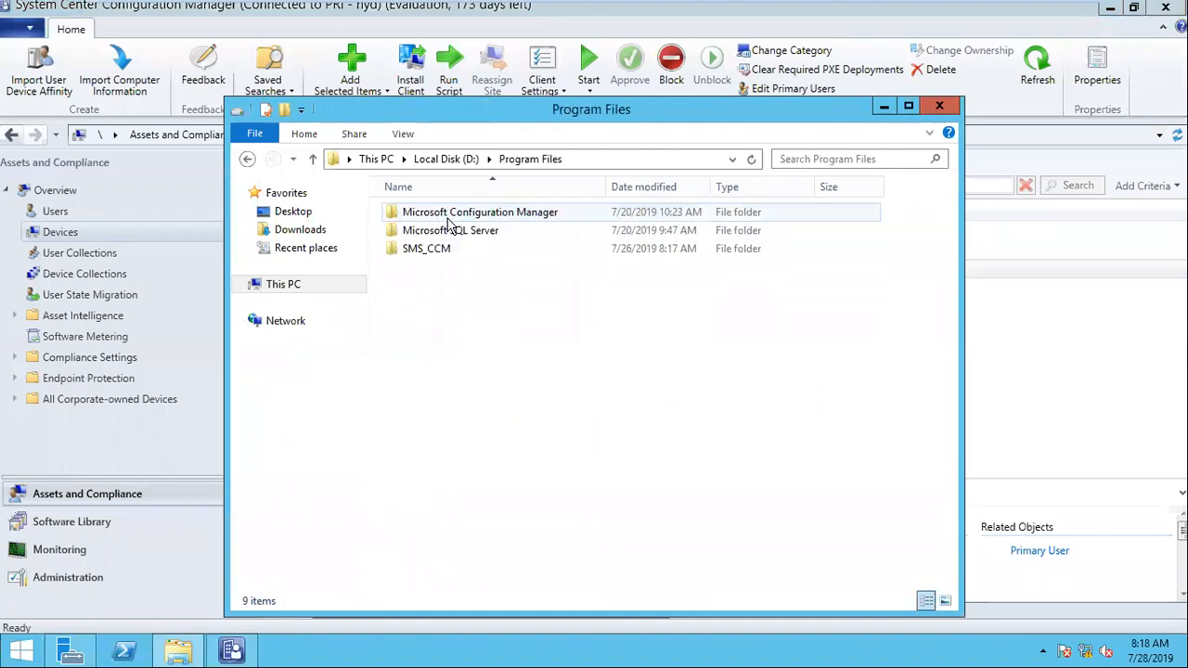
{"action": "double_click", "coordinate": [501, 213]}
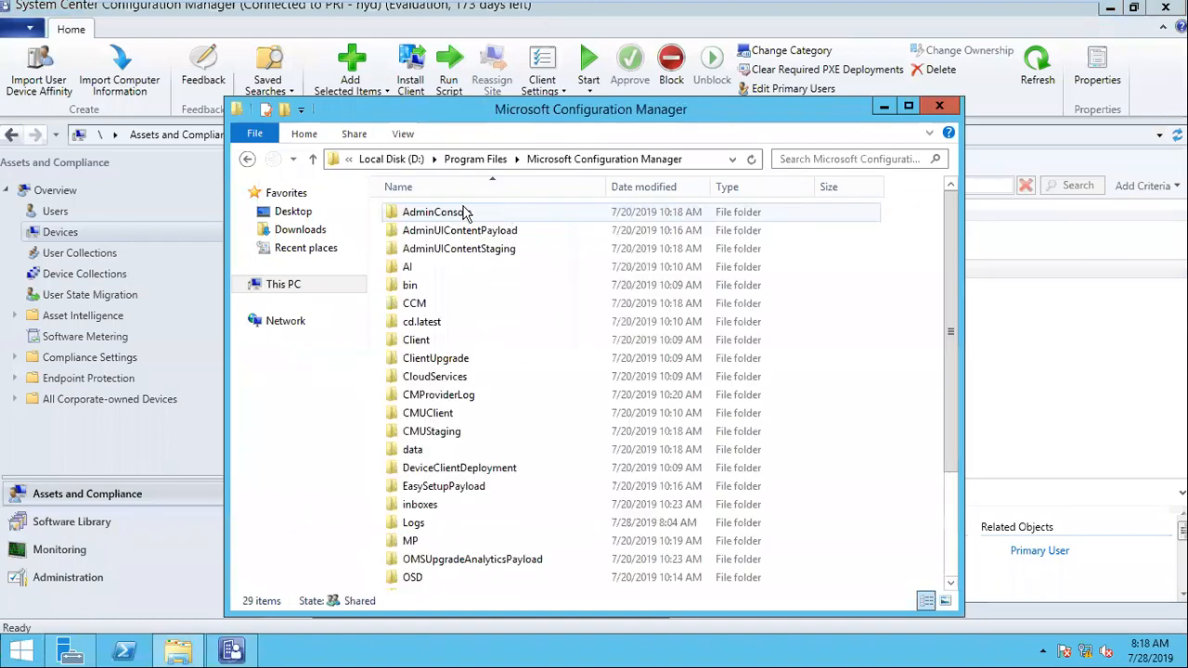
{"action": "double_click", "coordinate": [429, 526]}
{"action": "type", "text": "ccm"}
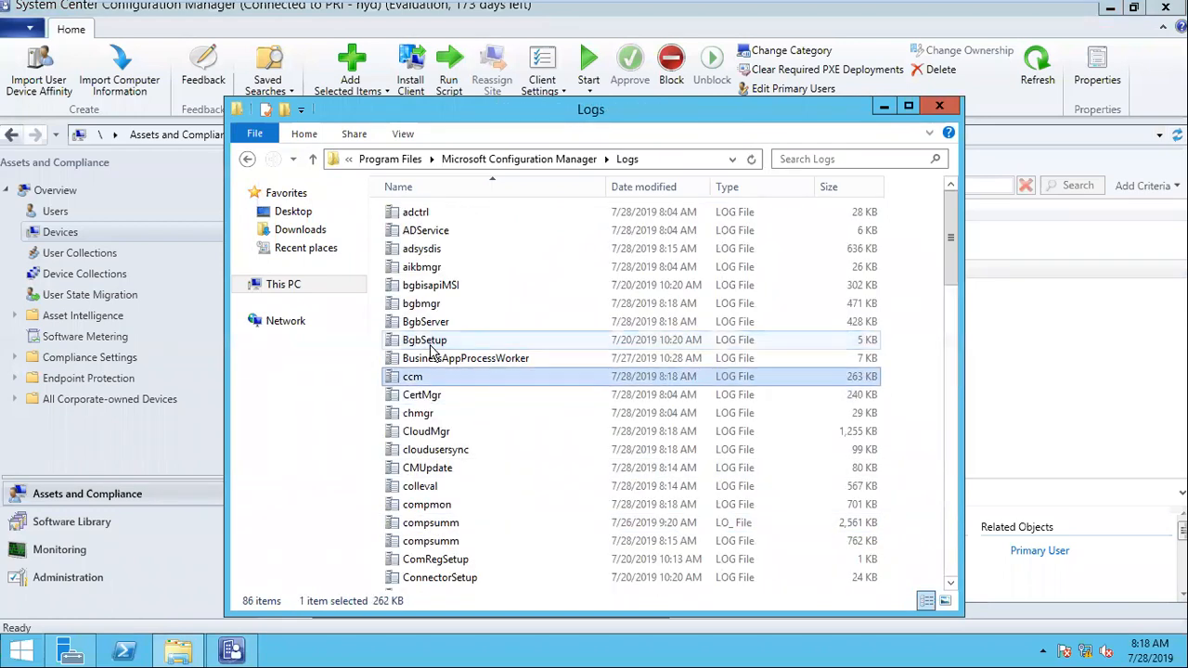
{"action": "double_click", "coordinate": [432, 378]}
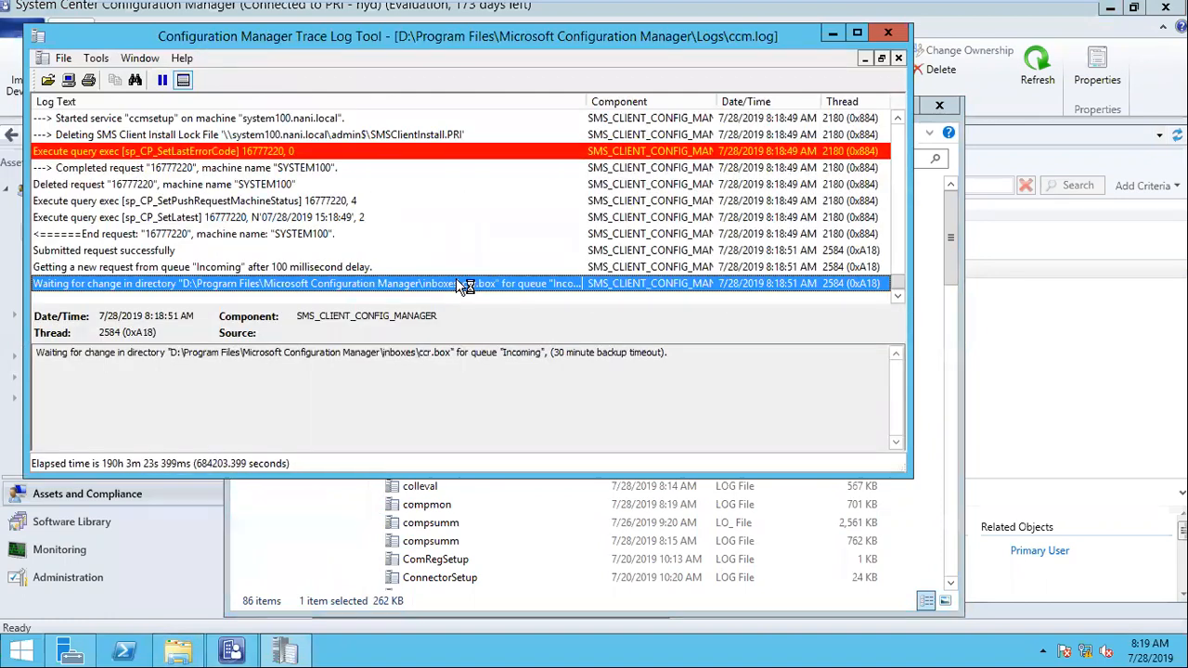
Step: Enlarge the log window and examine the SYSTEM100 entries on the WMI connection, client file copying and ccmsetup service creation
{"action": "left_click_drag", "start_coordinate": [507, 475], "coordinate": [508, 594]}
{"action": "left_click", "coordinate": [264, 285]}
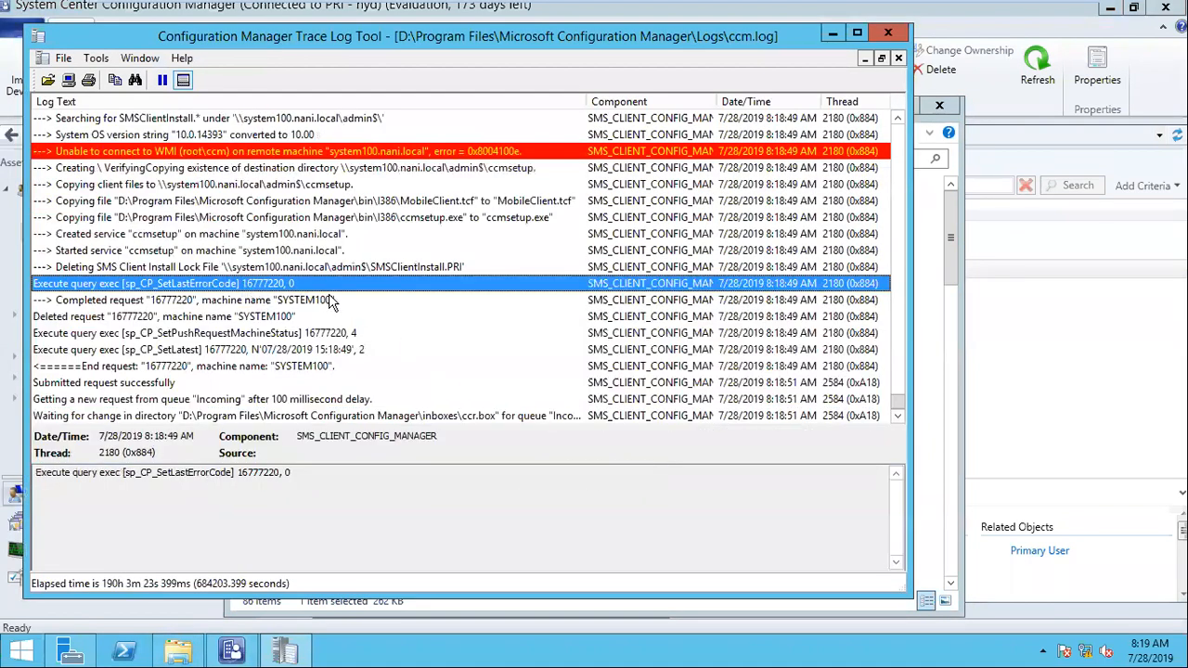
{"action": "left_click", "coordinate": [160, 153]}
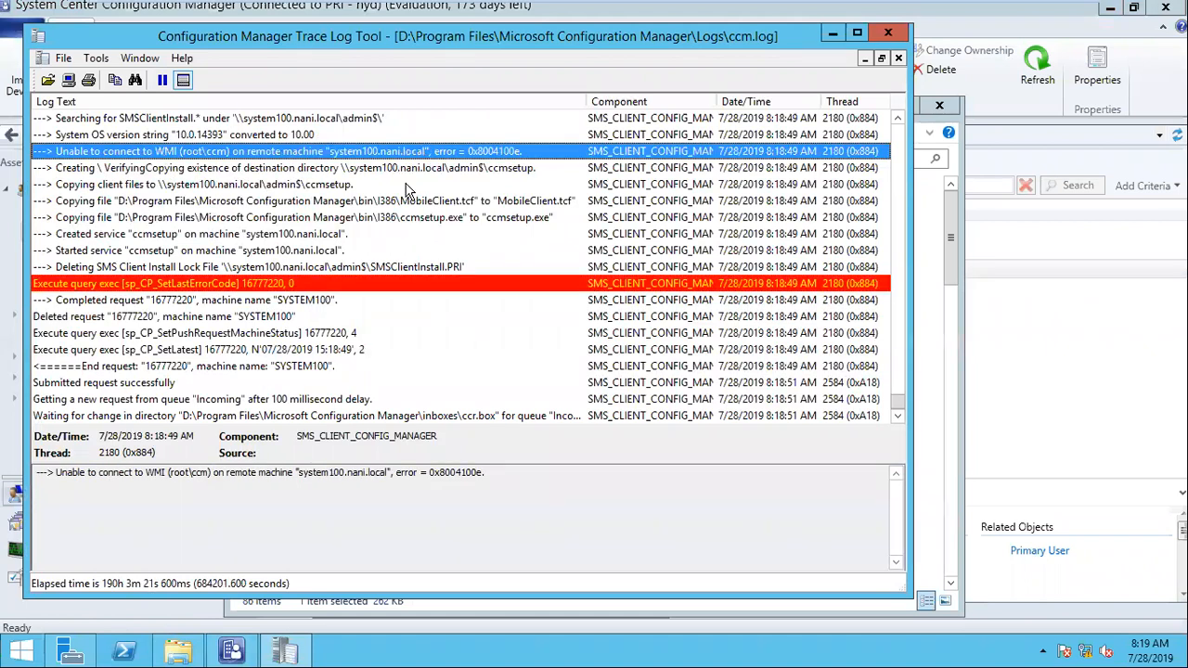
{"action": "left_click", "coordinate": [147, 185]}
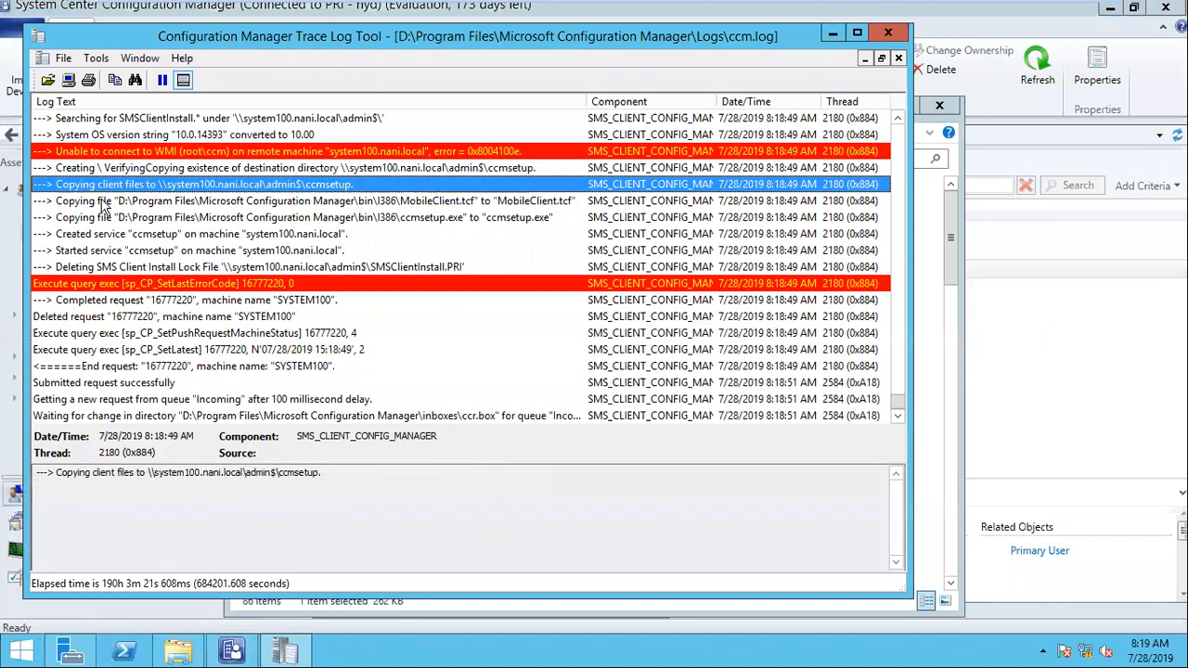
{"action": "left_click", "coordinate": [86, 233]}
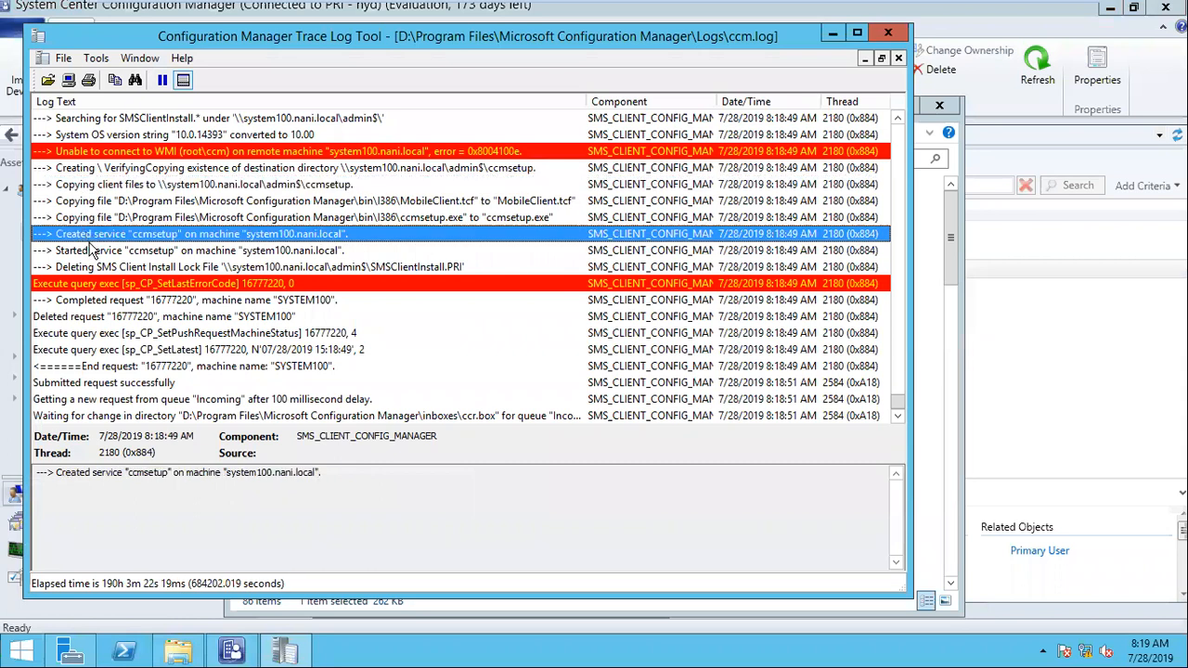
Step: On the win101_nani virtual machine, grant access to C:\Windows\ccmsetup and open ccmsetup.log from its Logs folder
{"action": "mouse_move", "coordinate": [802, 8]}
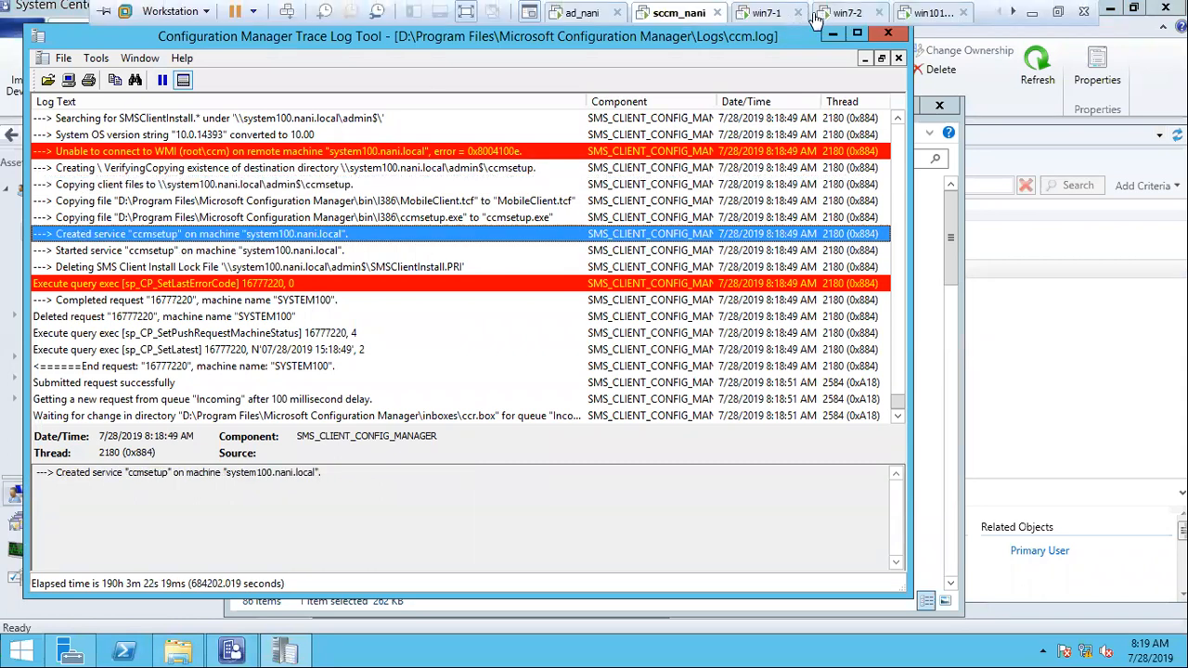
{"action": "left_click", "coordinate": [909, 17]}
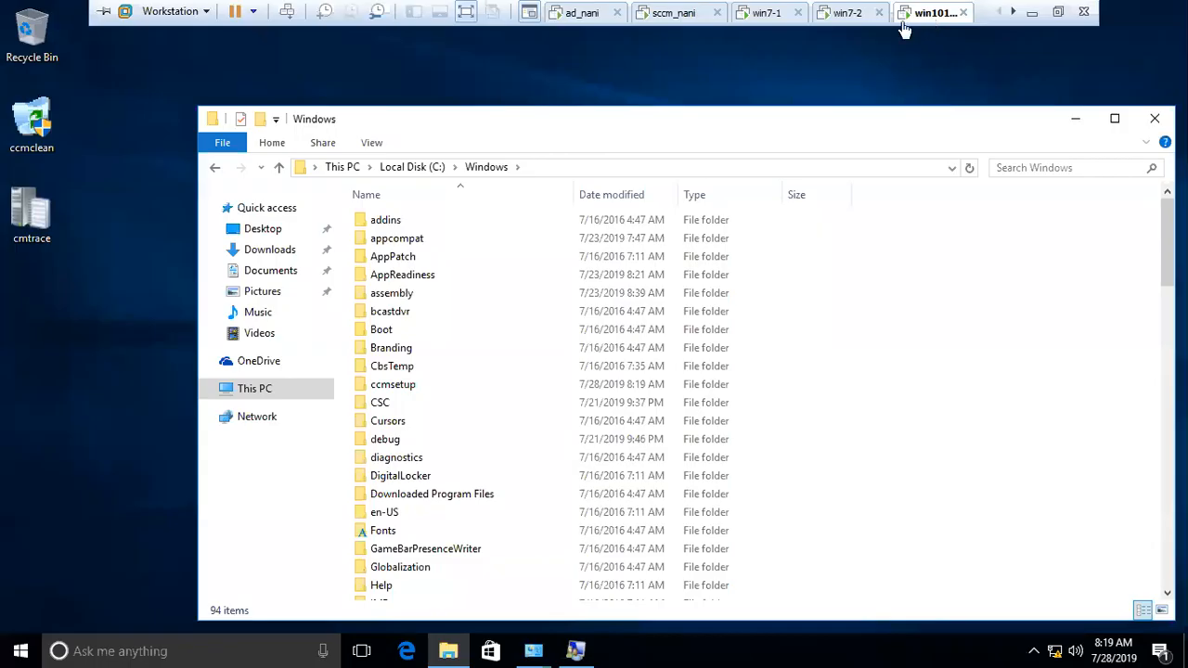
{"action": "left_click", "coordinate": [411, 389]}
{"action": "double_click", "coordinate": [411, 390]}
{"action": "left_click", "coordinate": [601, 348]}
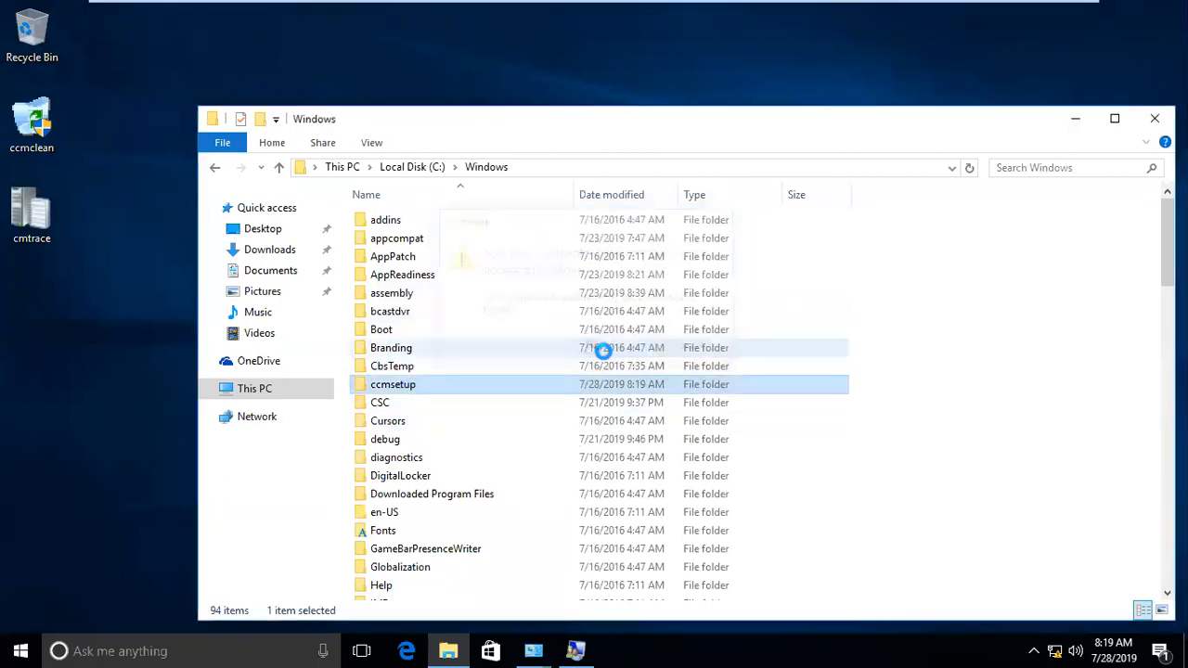
{"action": "double_click", "coordinate": [381, 238]}
{"action": "double_click", "coordinate": [392, 220]}
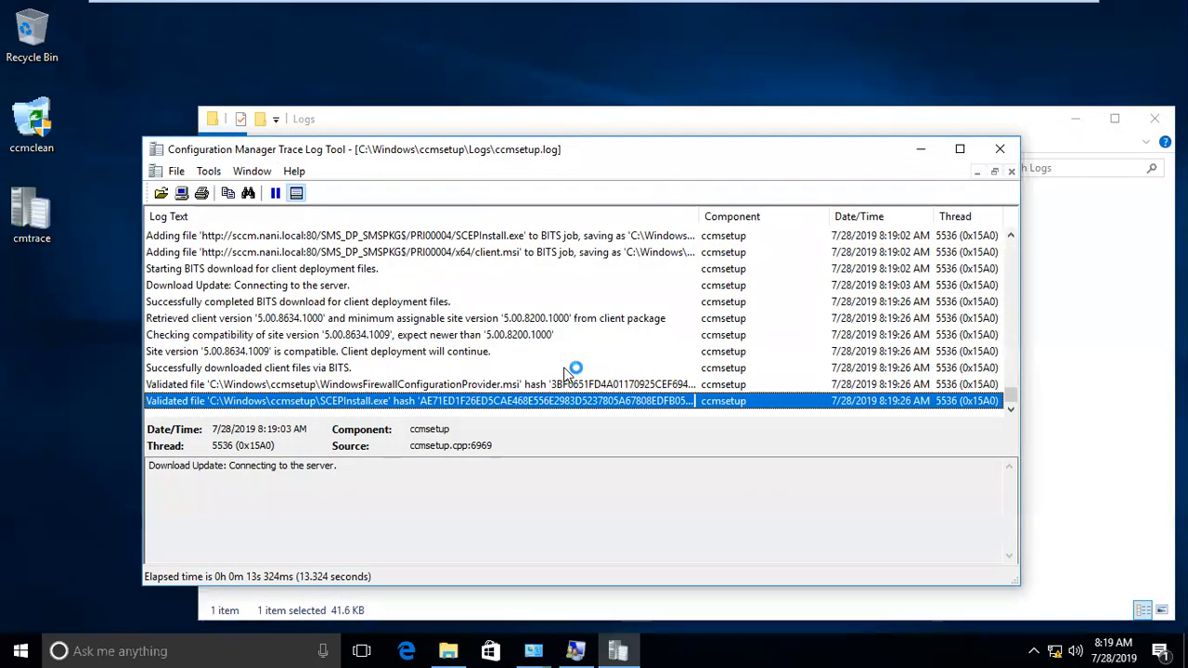
Step: On the win102_nani virtual machine, grant access to C:\Windows\ccmsetup, check ccmsetup.log in its Logs folder, and close the front log window
{"action": "mouse_move", "coordinate": [646, 3]}
{"action": "scroll", "coordinate": [778, 12], "scroll_direction": "down", "scroll_amount": 2}
{"action": "left_click", "coordinate": [859, 13]}
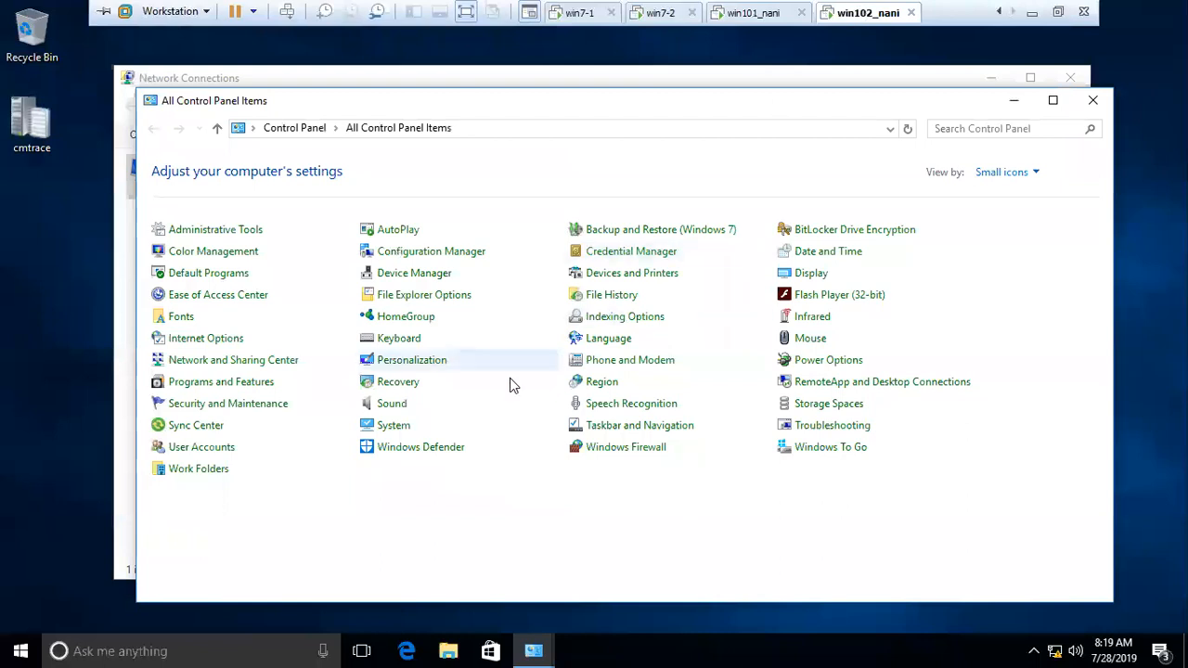
{"action": "left_click", "coordinate": [448, 650]}
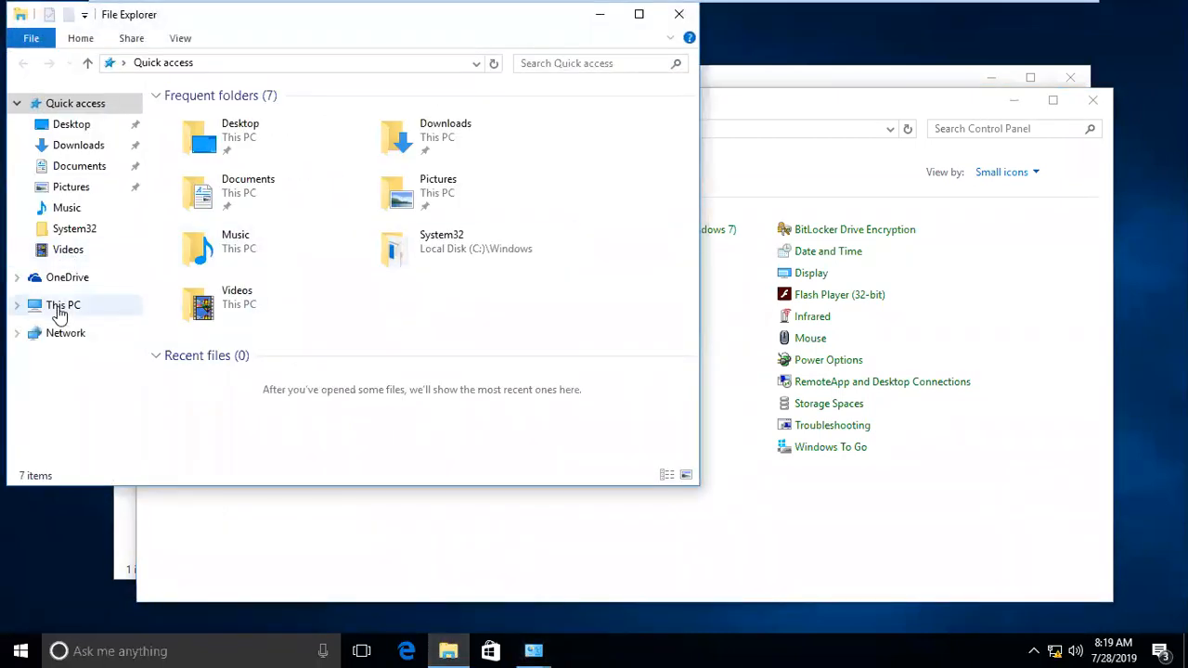
{"action": "left_click", "coordinate": [62, 306]}
{"action": "double_click", "coordinate": [239, 299]}
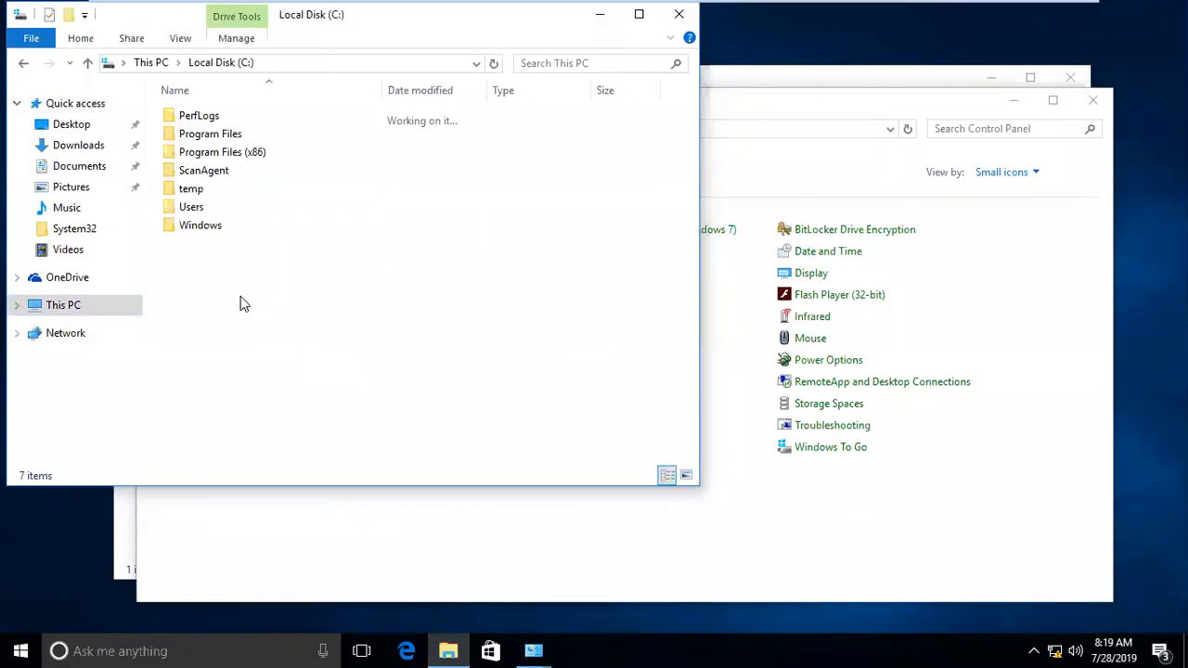
{"action": "double_click", "coordinate": [207, 225]}
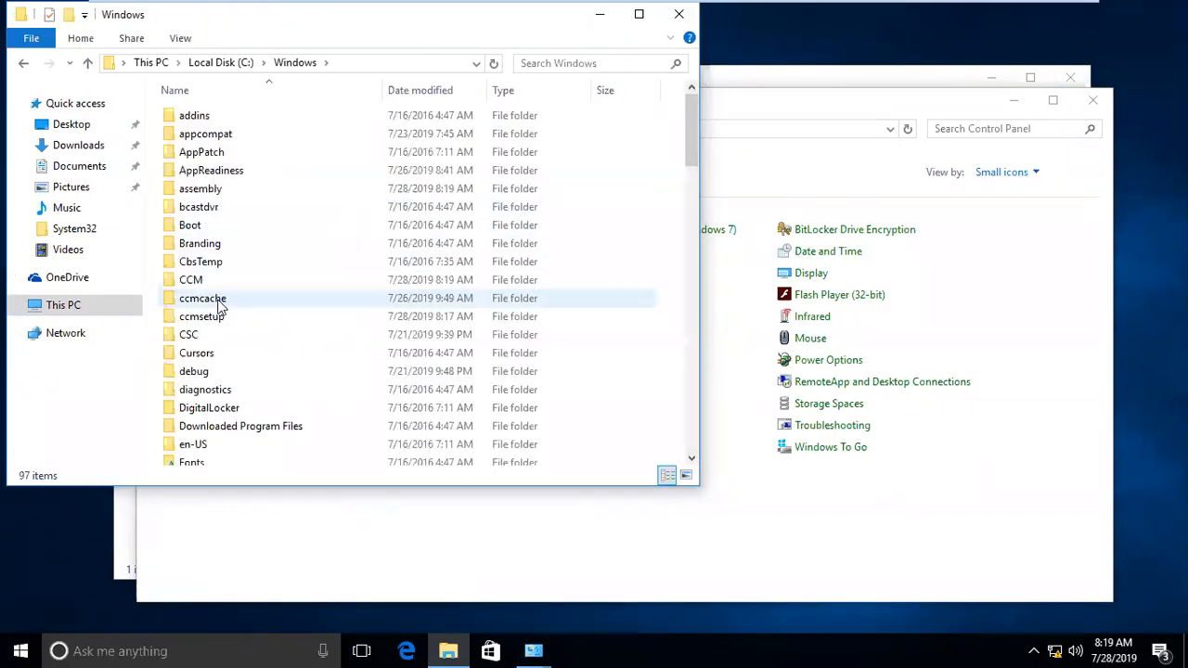
{"action": "double_click", "coordinate": [223, 319]}
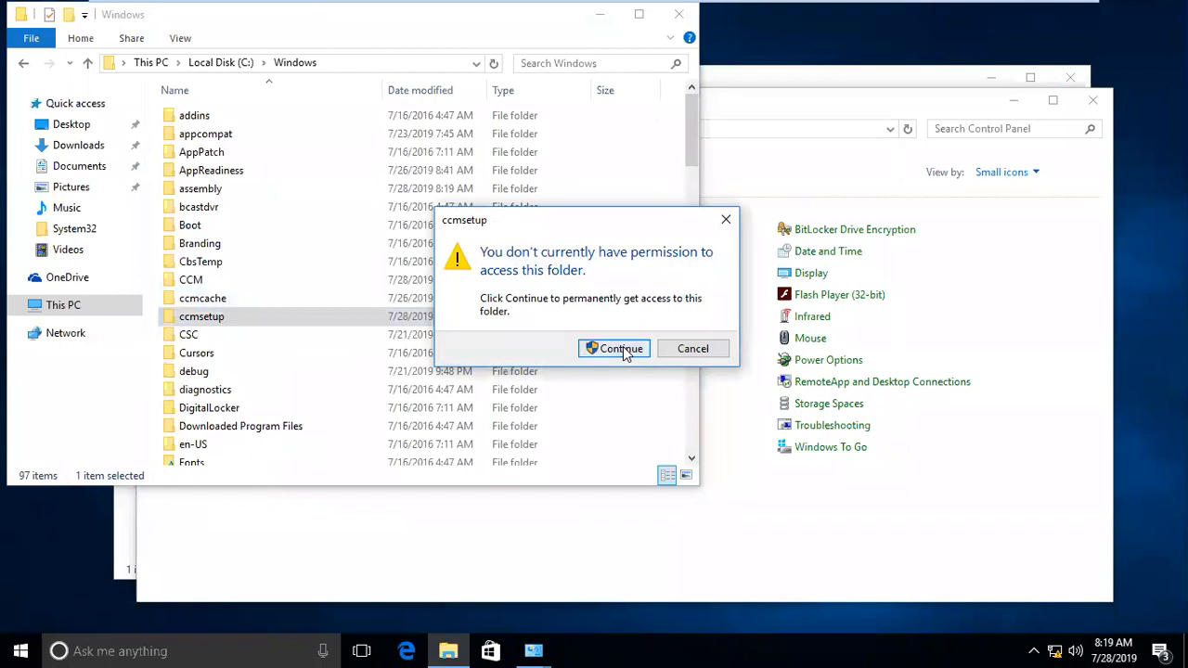
{"action": "left_click", "coordinate": [617, 348]}
{"action": "double_click", "coordinate": [220, 160]}
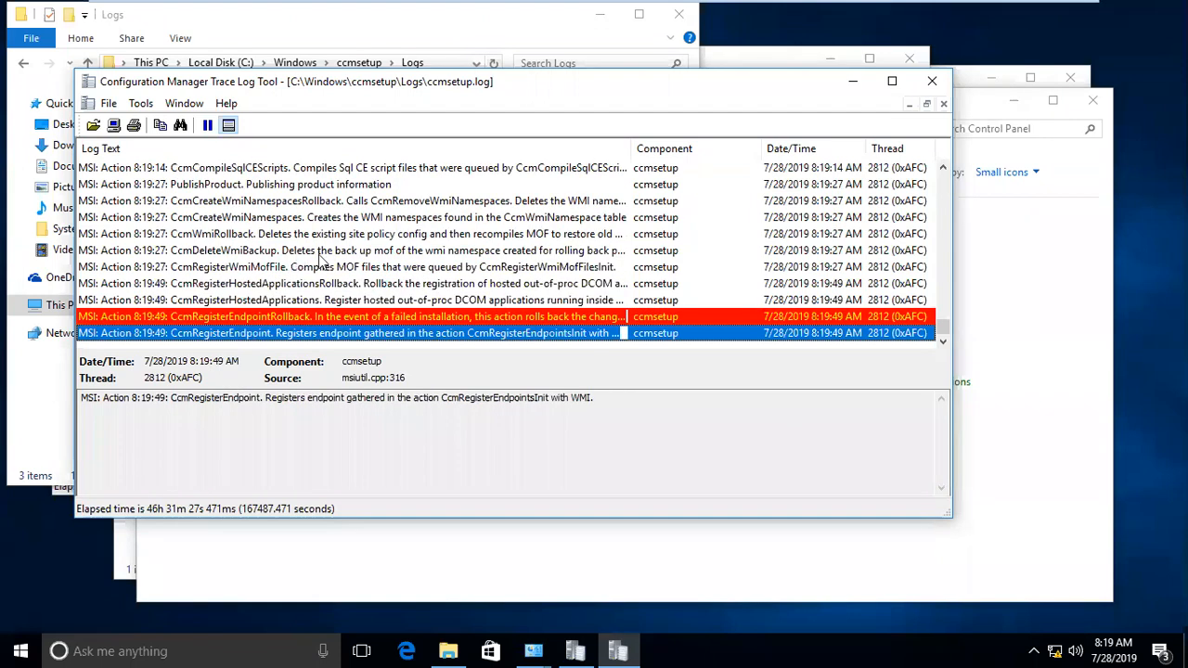
{"action": "left_click", "coordinate": [931, 81]}
Step: Switch to the win7-2 virtual machine and bring its Command Prompt window forward to check the earlier output
{"action": "mouse_move", "coordinate": [733, 4]}
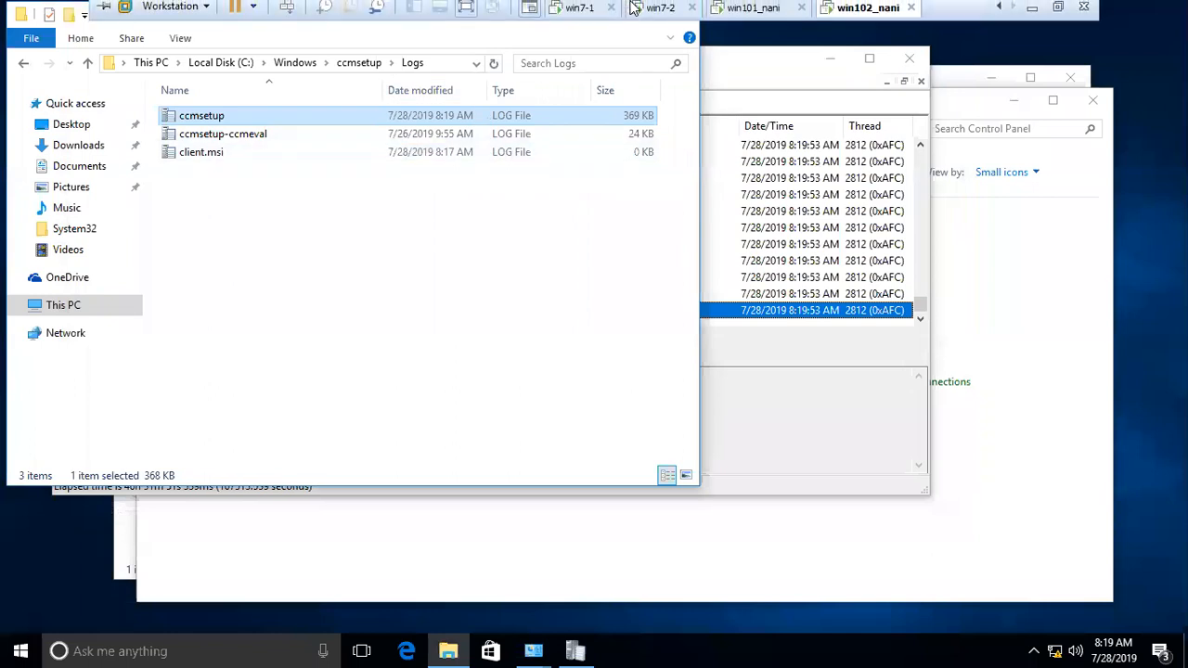
{"action": "left_click", "coordinate": [750, 13]}
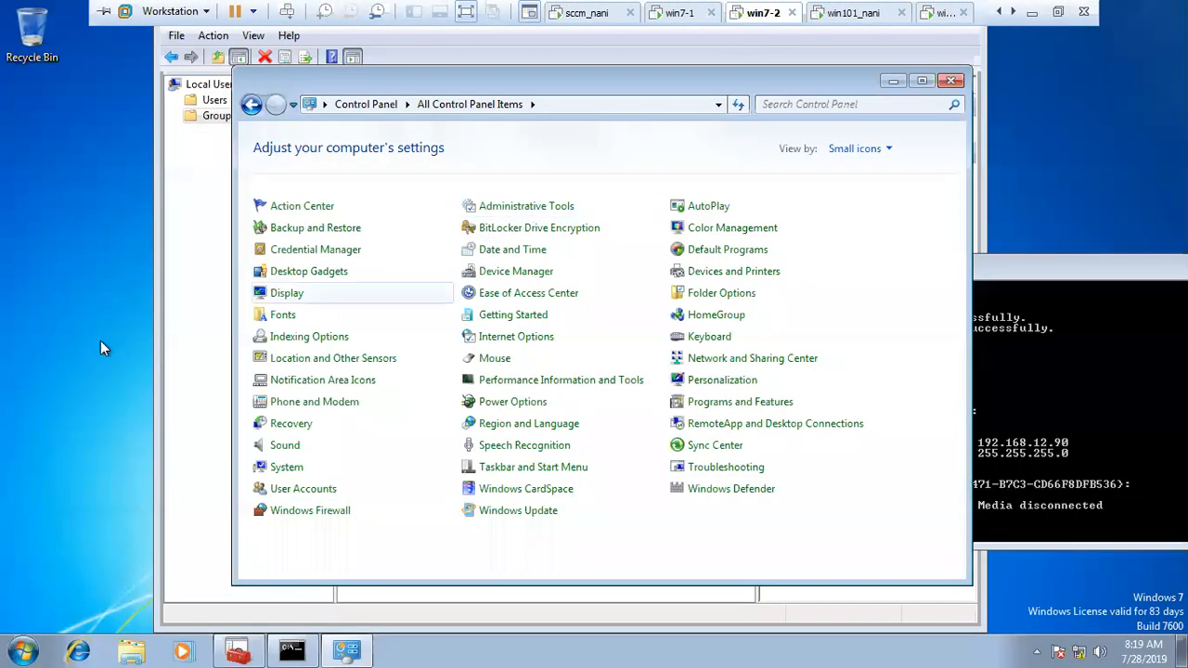
{"action": "left_click", "coordinate": [293, 651]}
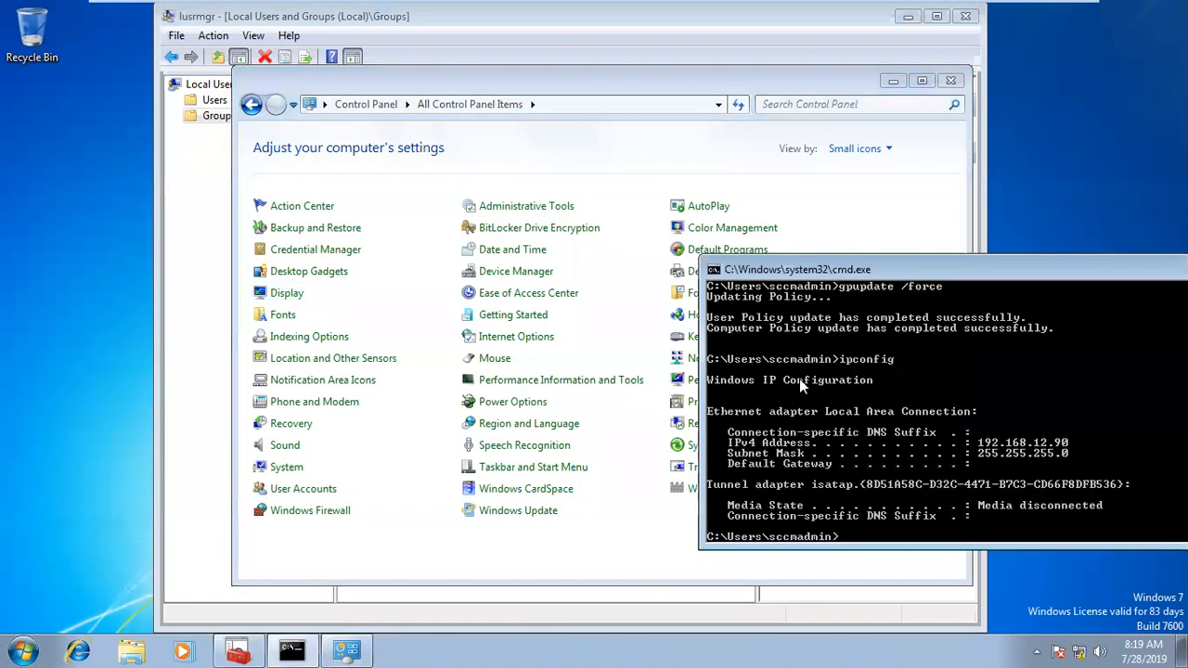
{"action": "mouse_move", "coordinate": [662, 6]}
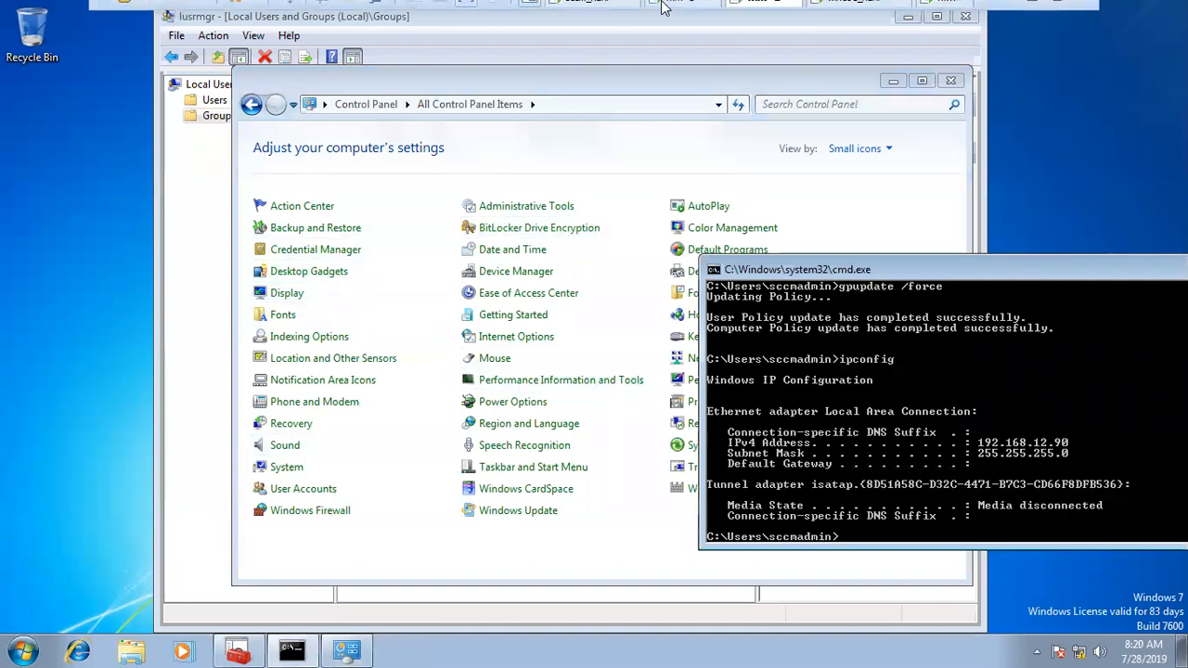
{"action": "key", "text": "super+r"}
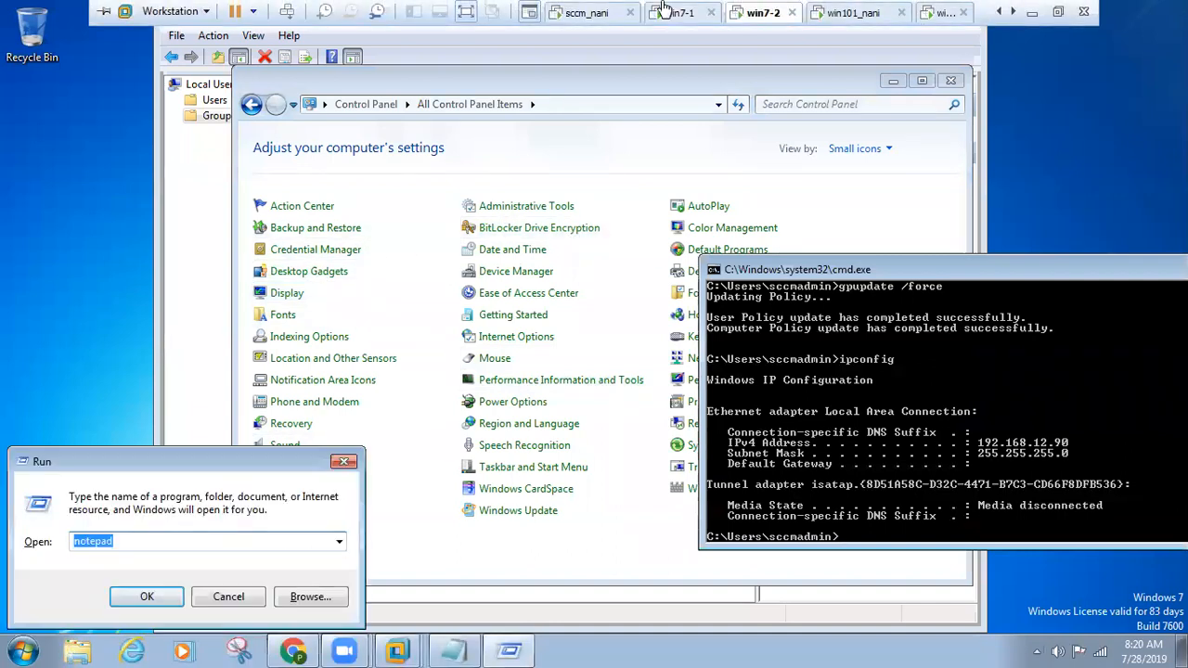
{"action": "key", "text": "Escape"}
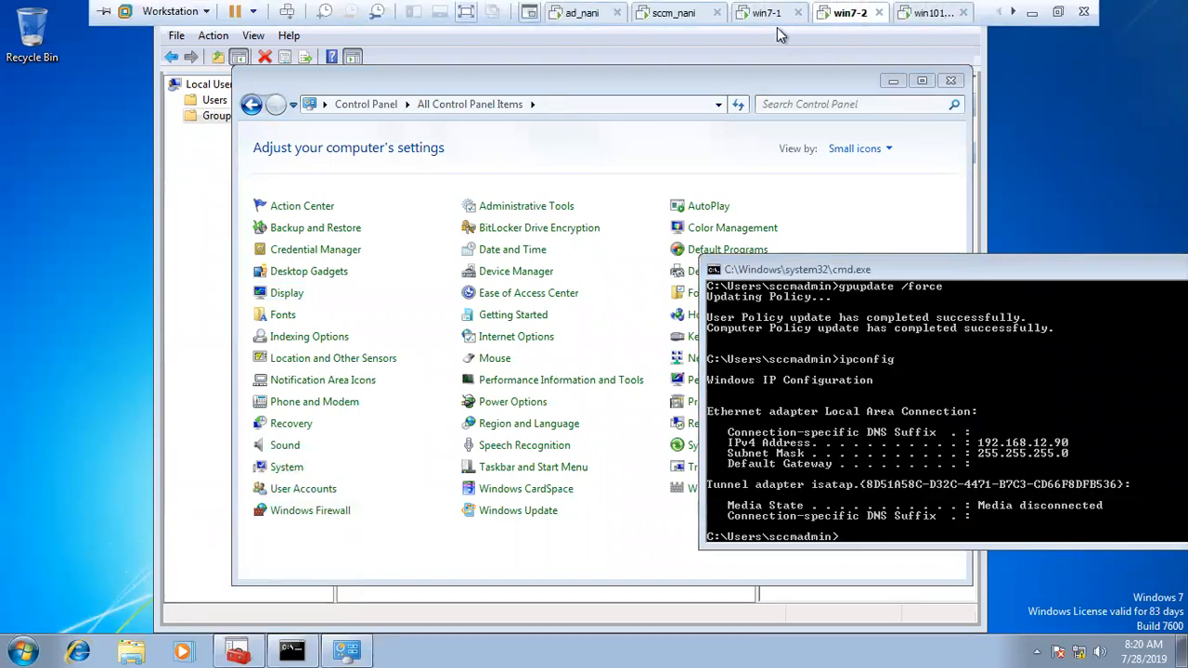
Step: Return to the Configuration Manager console on sccm_nani and open Sites under Site Configuration in the Administration workspace
{"action": "left_click", "coordinate": [681, 13]}
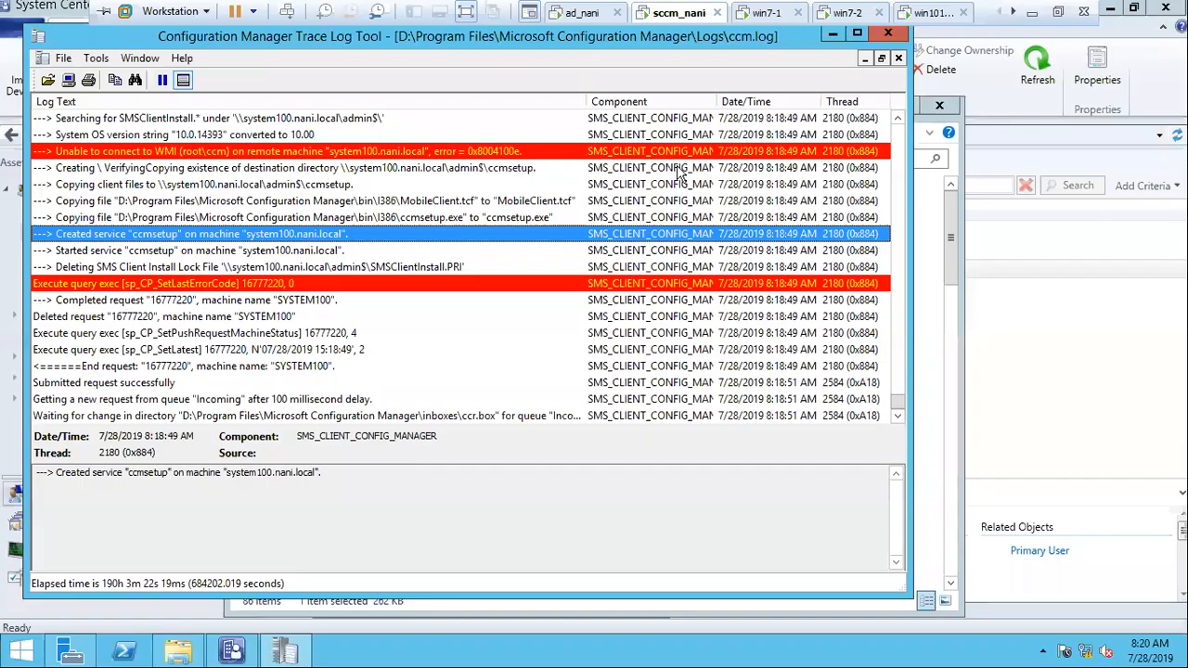
{"action": "left_click", "coordinate": [232, 650]}
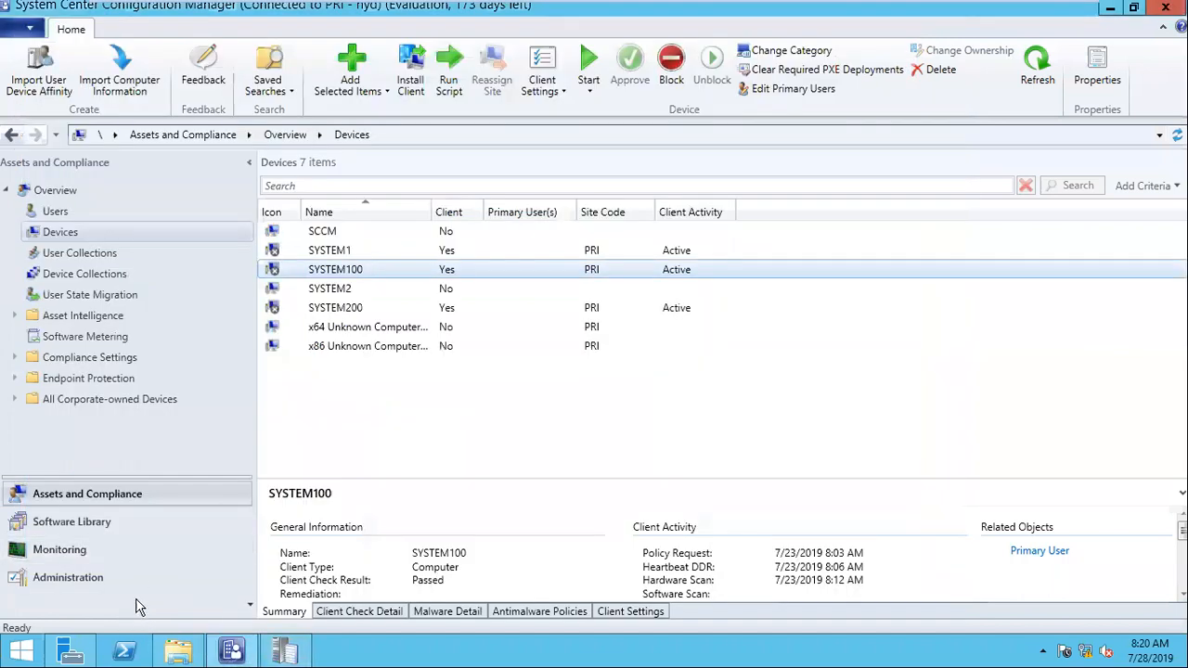
{"action": "left_click", "coordinate": [82, 577]}
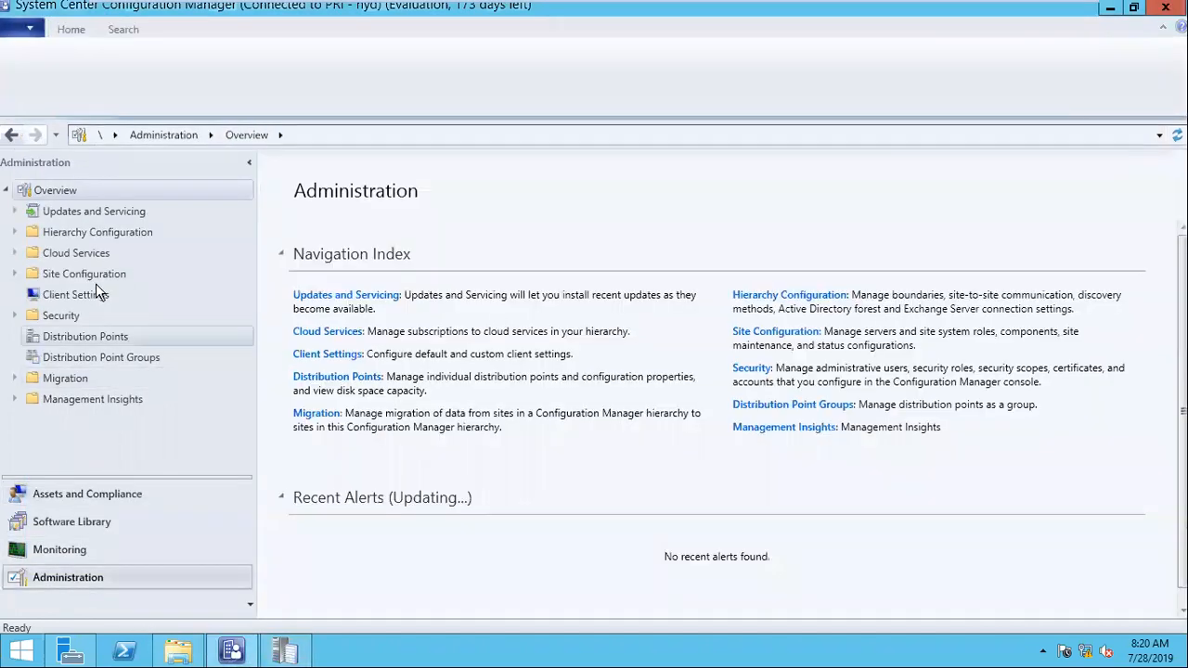
{"action": "left_click", "coordinate": [74, 234]}
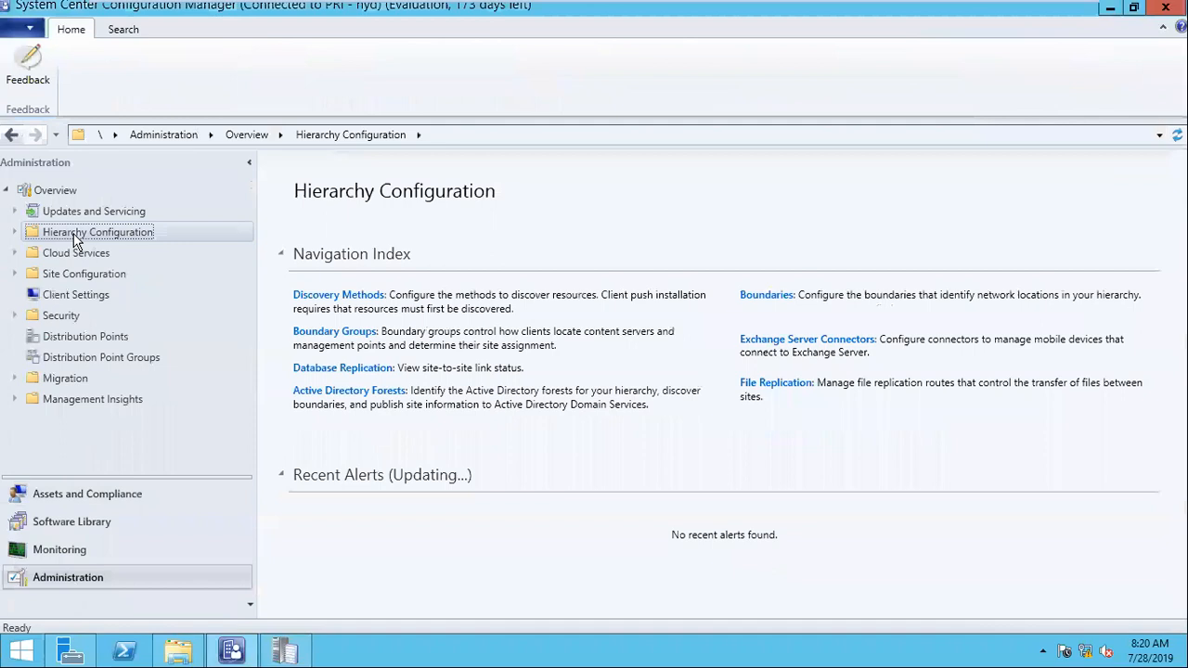
{"action": "left_click", "coordinate": [86, 272]}
{"action": "left_click", "coordinate": [77, 296]}
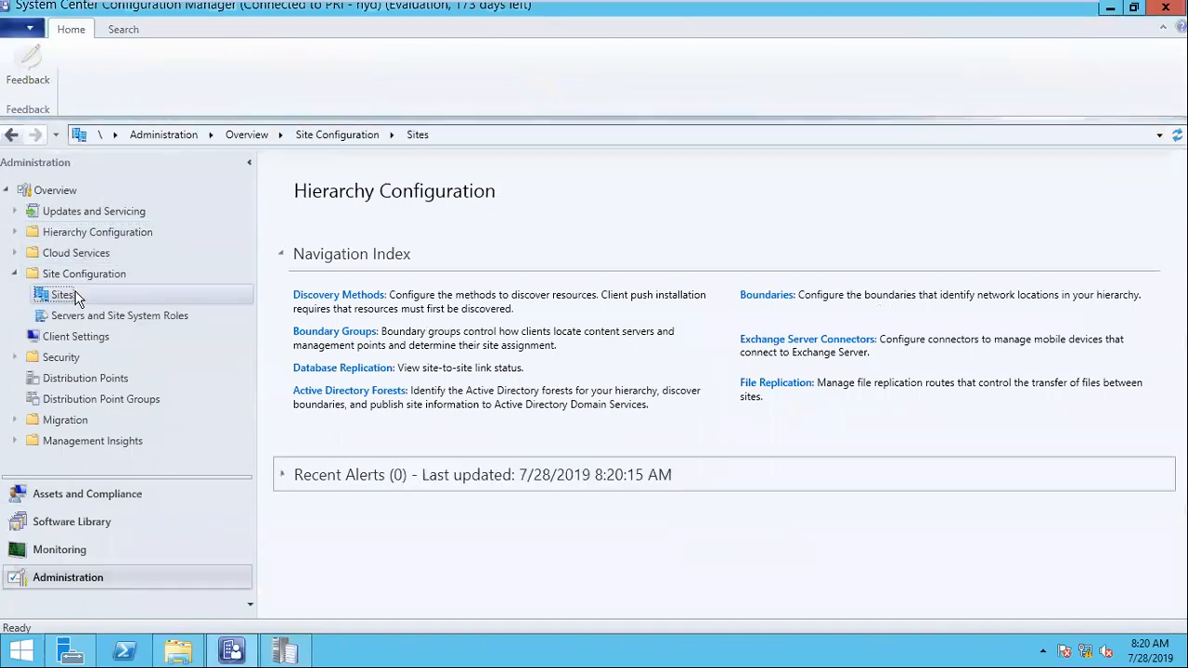
Step: Open the Client Push Installation properties of the PRI - hyd site and select the configured push installation account to check it
{"action": "left_click", "coordinate": [639, 237]}
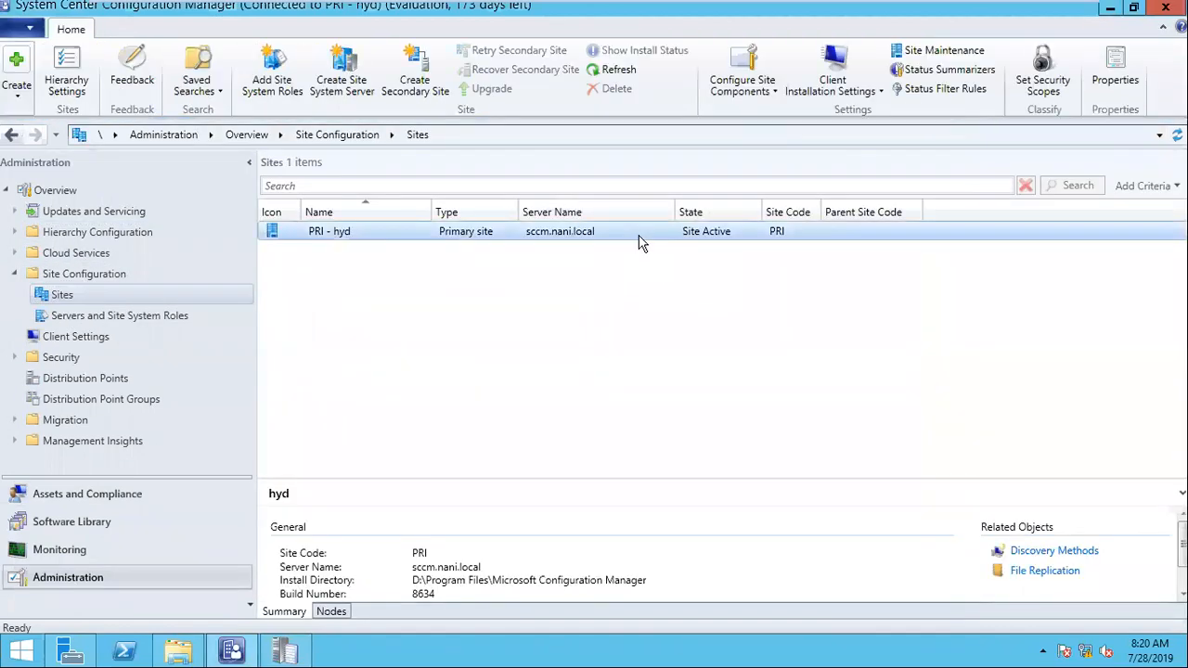
{"action": "left_click", "coordinate": [835, 91]}
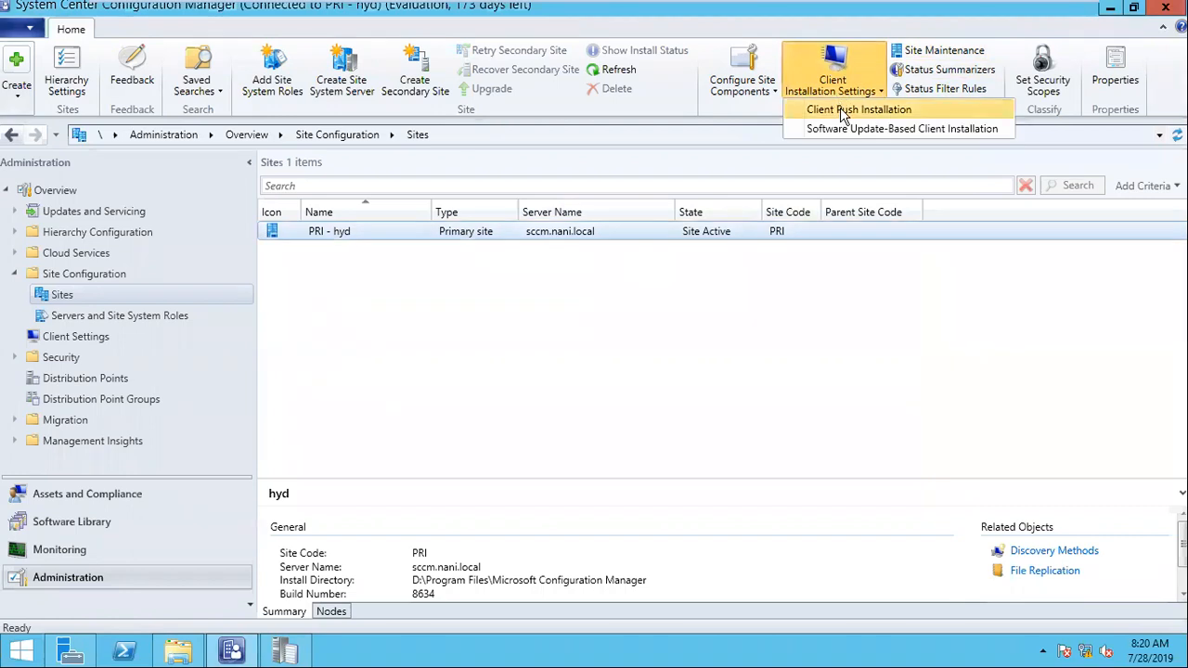
{"action": "left_click", "coordinate": [845, 109]}
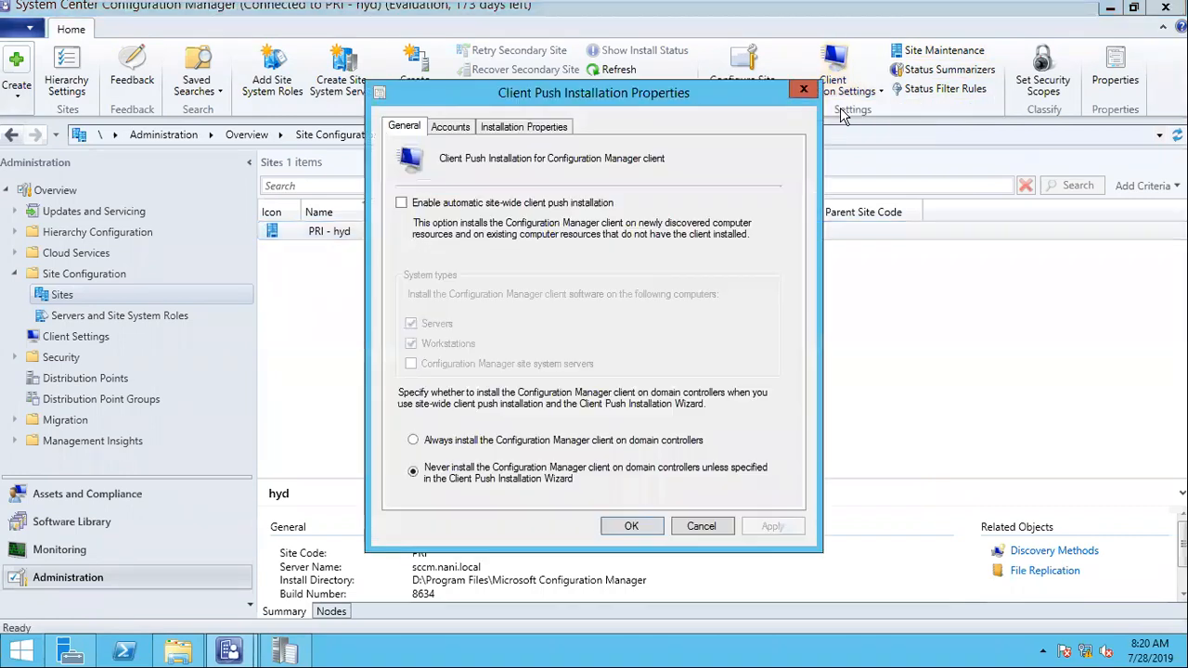
{"action": "left_click", "coordinate": [453, 128]}
{"action": "left_click", "coordinate": [436, 260]}
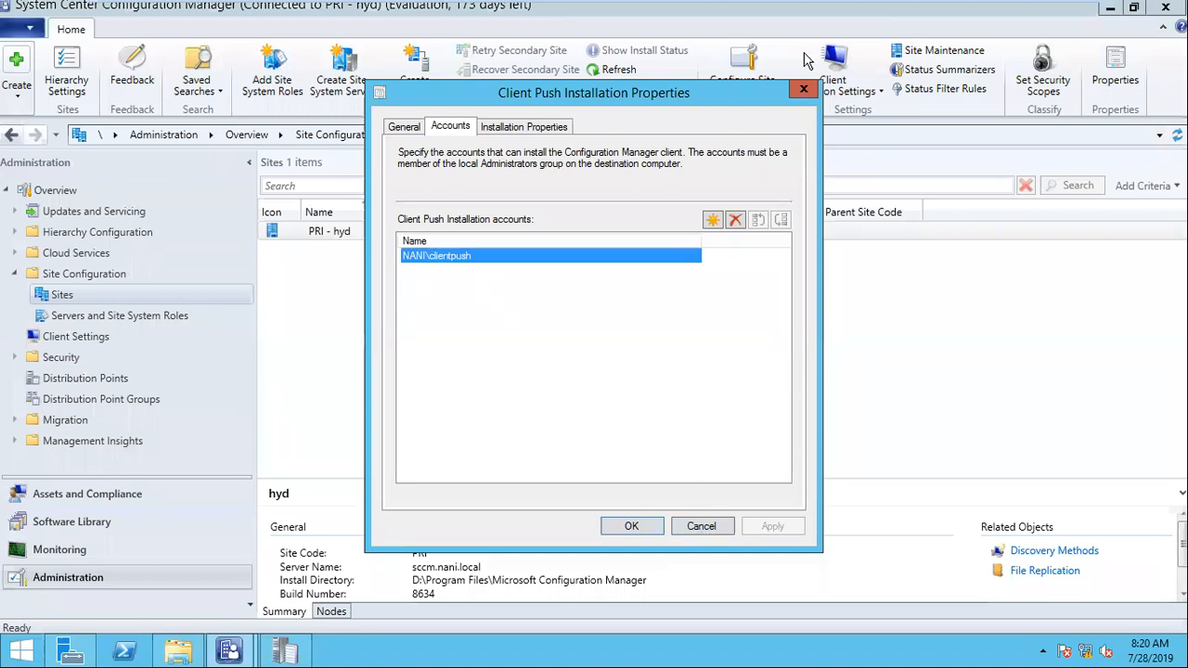
Step: Close the Client Push Installation properties on sccm_nani and switch to the win7-2 virtual machine in full screen
{"action": "left_click", "coordinate": [803, 89]}
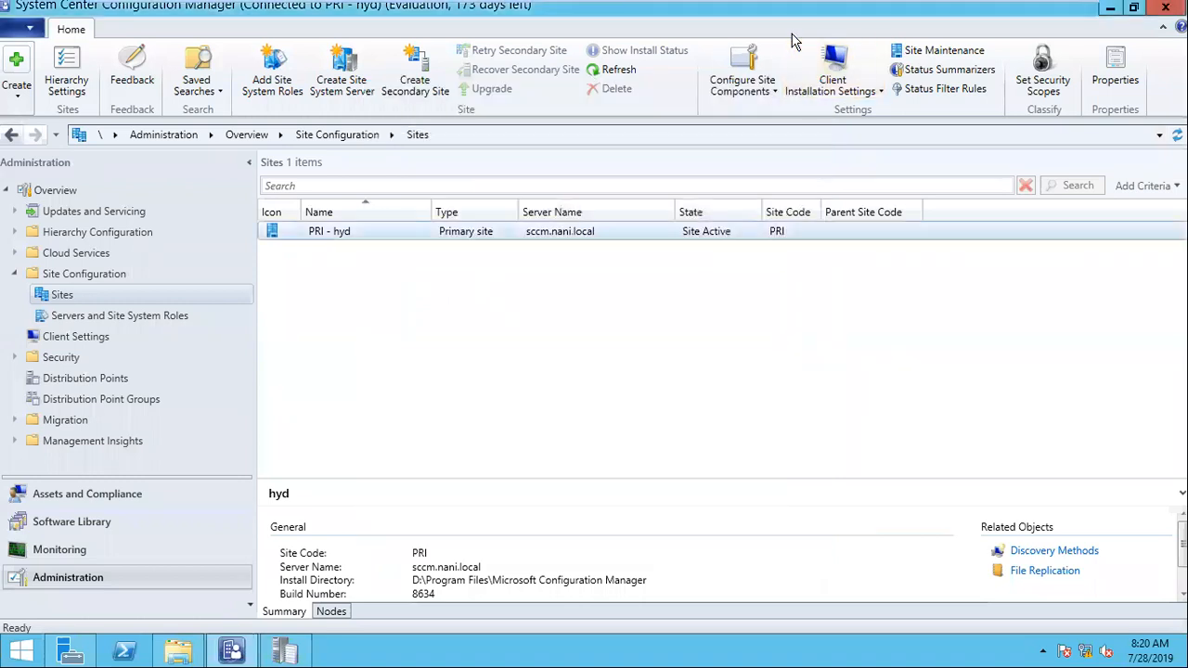
{"action": "key", "text": "ctrl+alt+Return"}
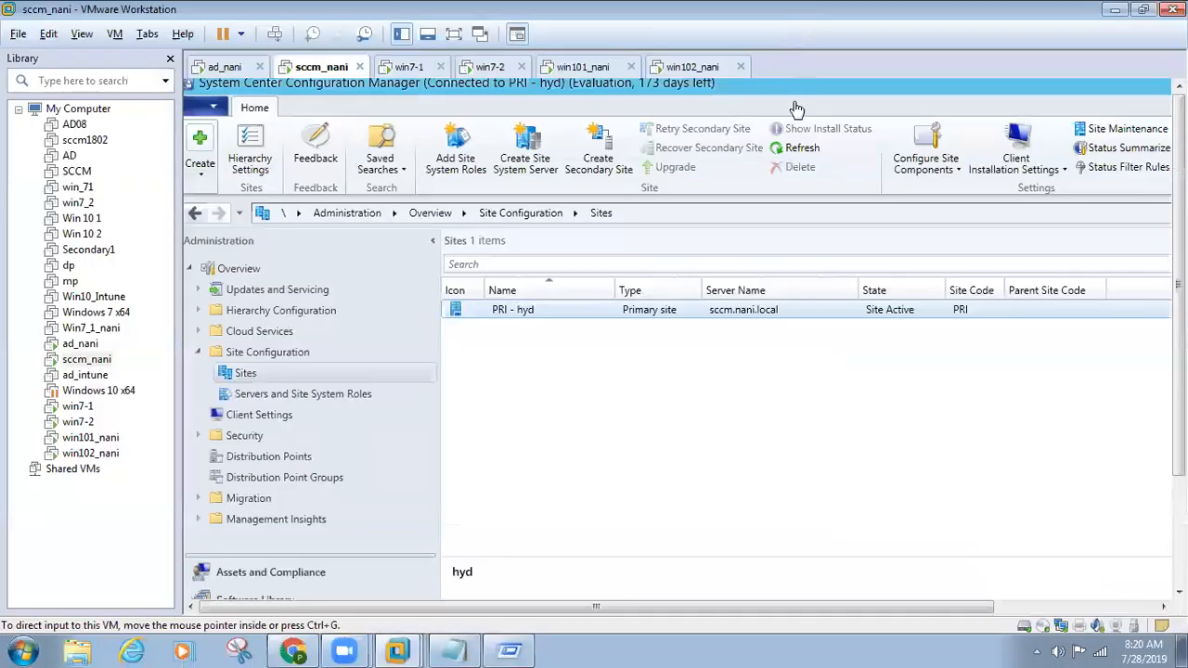
{"action": "left_click", "coordinate": [501, 70]}
{"action": "key", "text": "ctrl+alt+Return"}
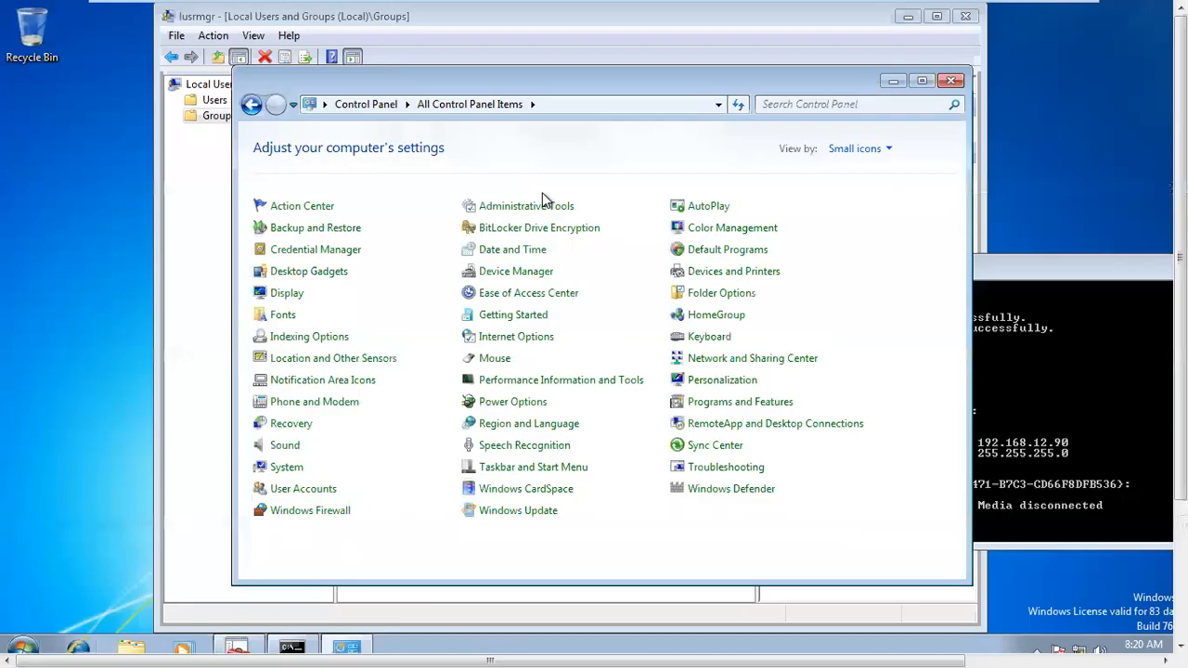
Step: Launch lusrmgr.msc on win7-2 and open the properties of the local Administrators group to check its members
{"action": "key", "text": "super+r"}
{"action": "type", "text": "lusrmgr.msc"}
{"action": "key", "text": "Return"}
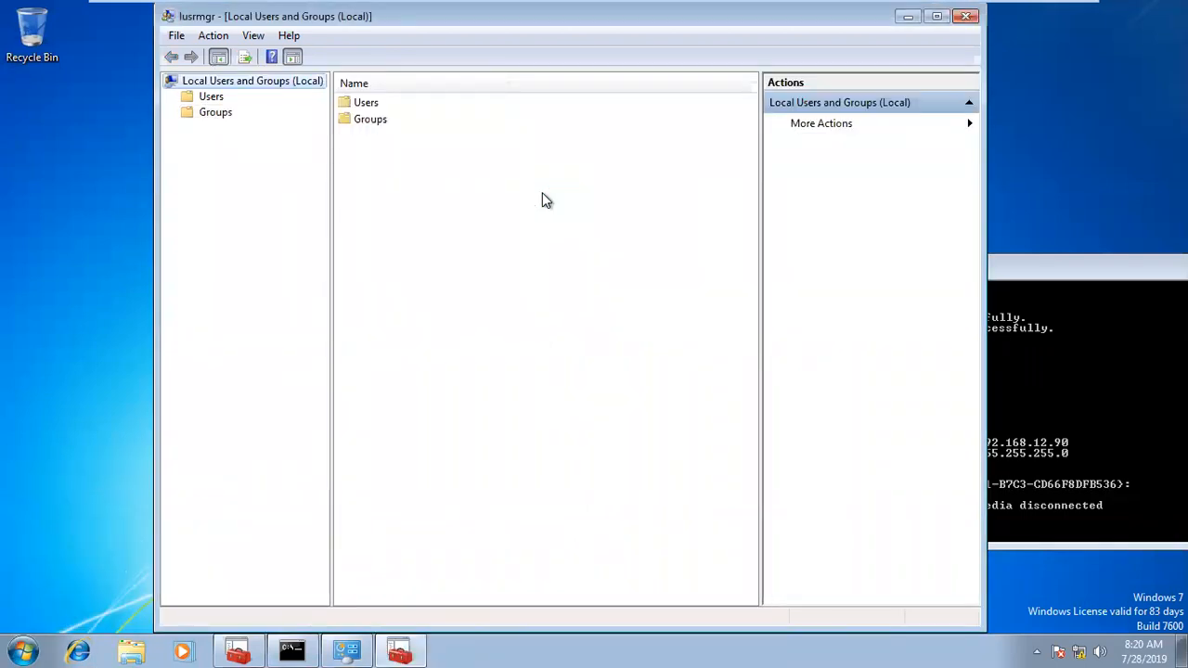
{"action": "double_click", "coordinate": [379, 120]}
{"action": "double_click", "coordinate": [381, 104]}
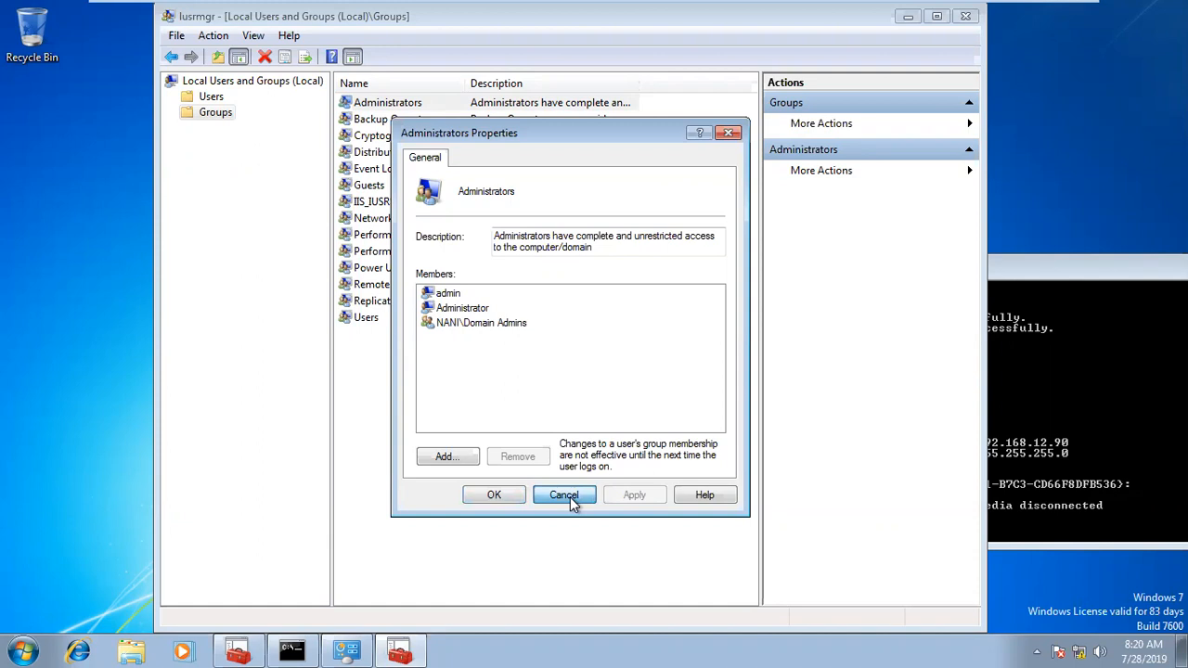
Step: Try to add the clientpush domain account from nani.local to the local Administrators group and apply the change
{"action": "left_click", "coordinate": [447, 457]}
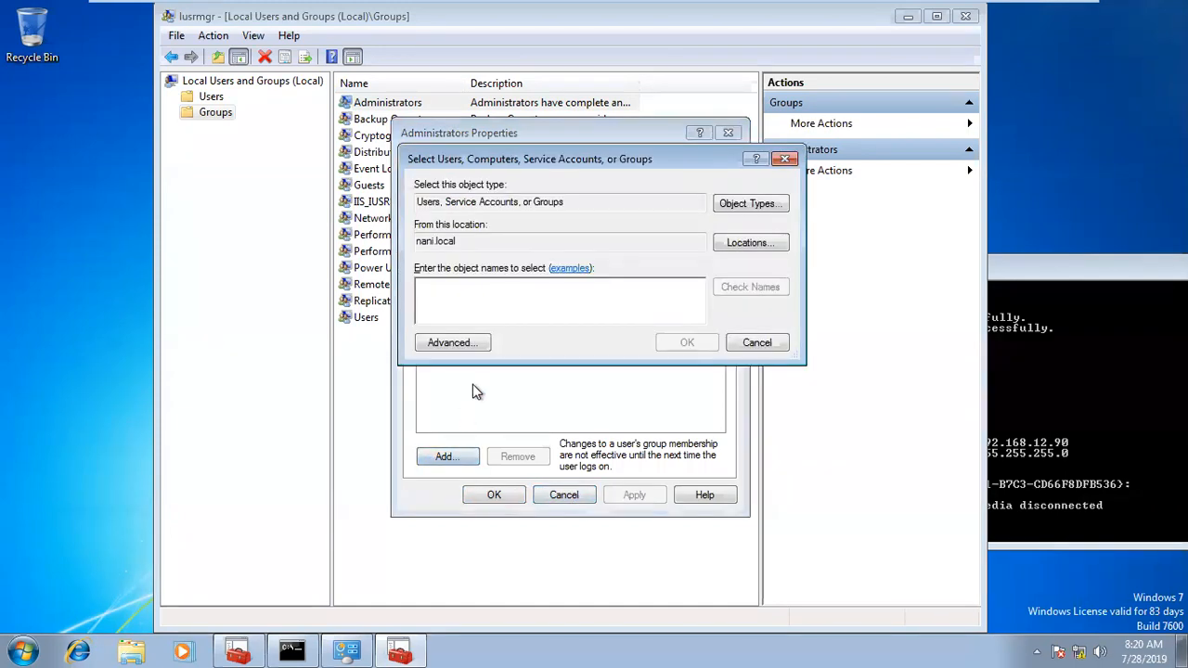
{"action": "type", "text": "clientpush"}
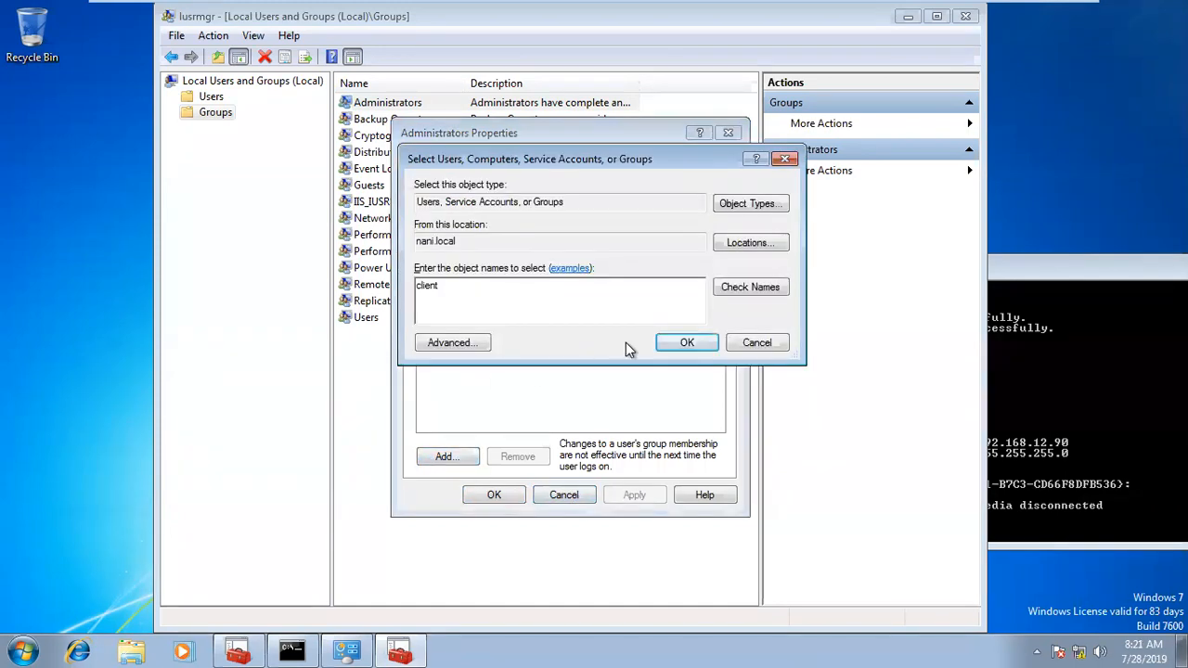
{"action": "left_click", "coordinate": [725, 289]}
{"action": "left_click", "coordinate": [687, 343]}
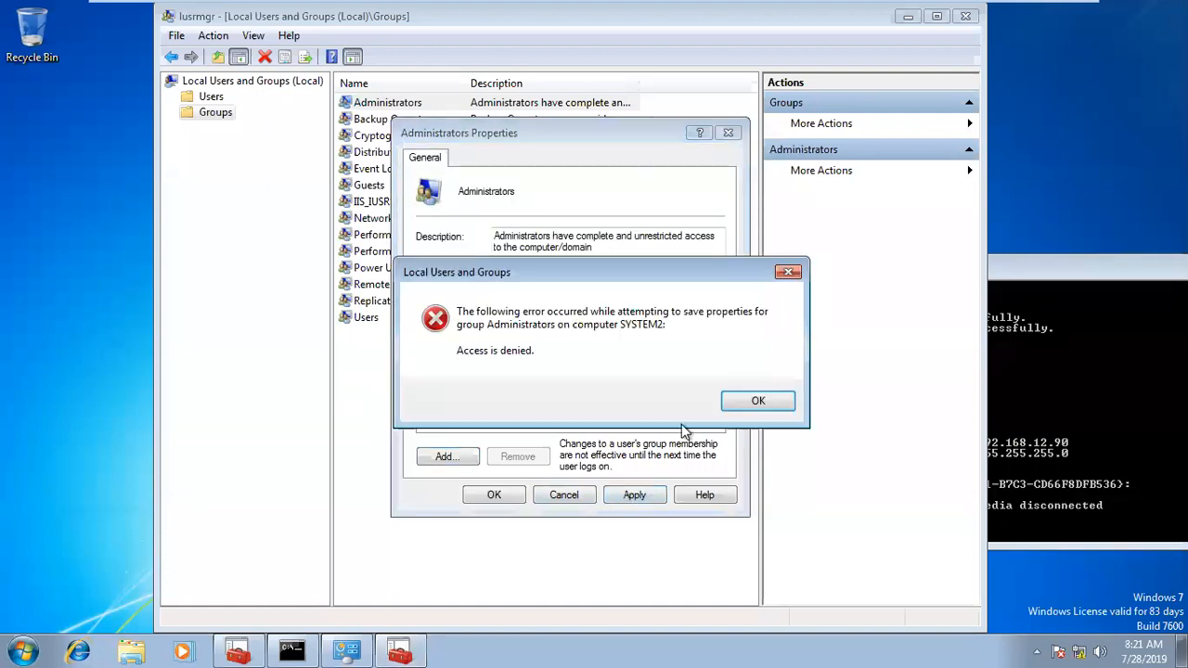
{"action": "left_click", "coordinate": [753, 402]}
Step: Open the Windows Start menu on the win7-2 virtual machine
{"action": "left_click", "coordinate": [14, 643]}
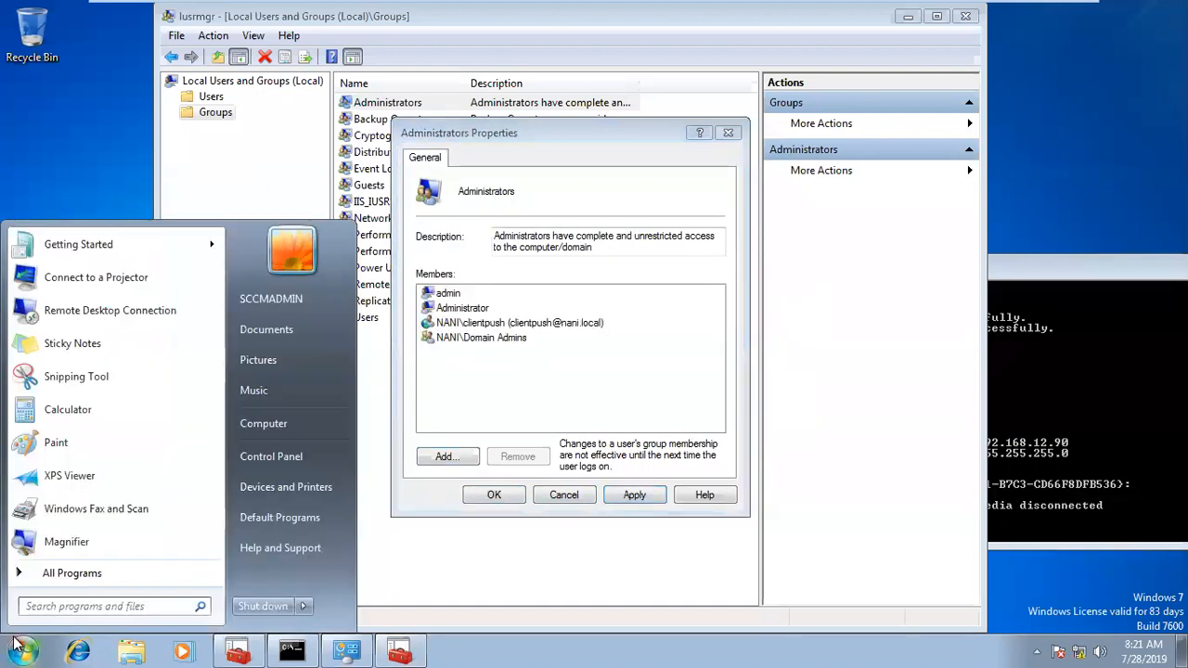
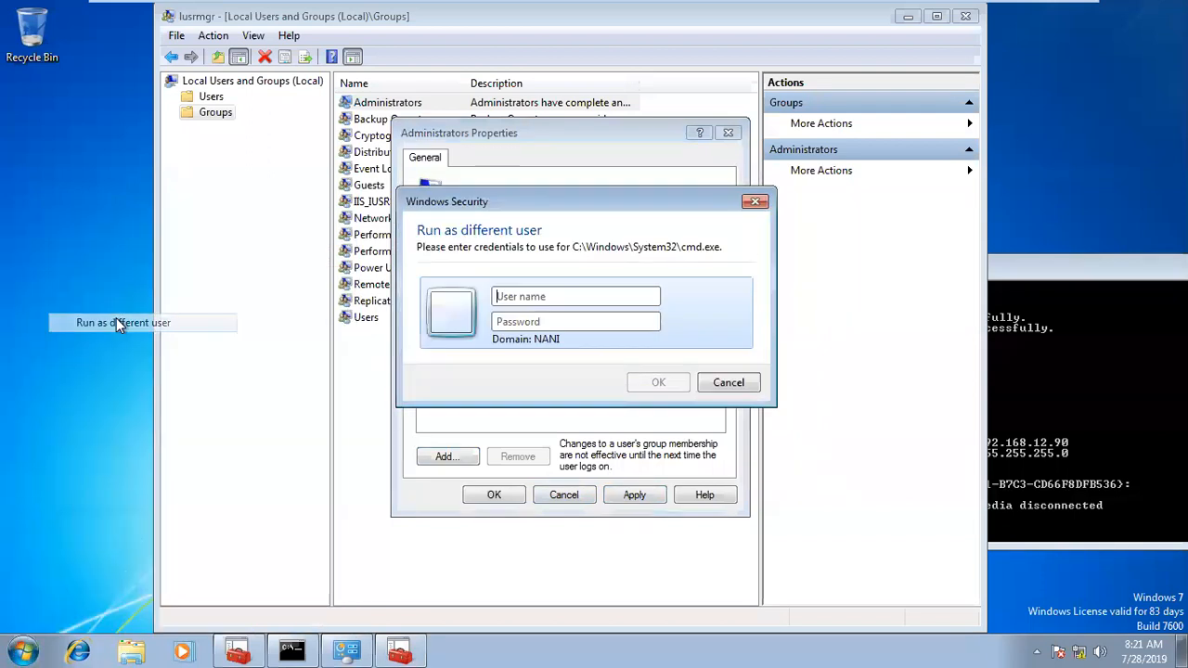
Step: Run the Command Prompt as a different user with the administrator account of the NANI domain, entering the account password
{"action": "type", "text": "administ"}
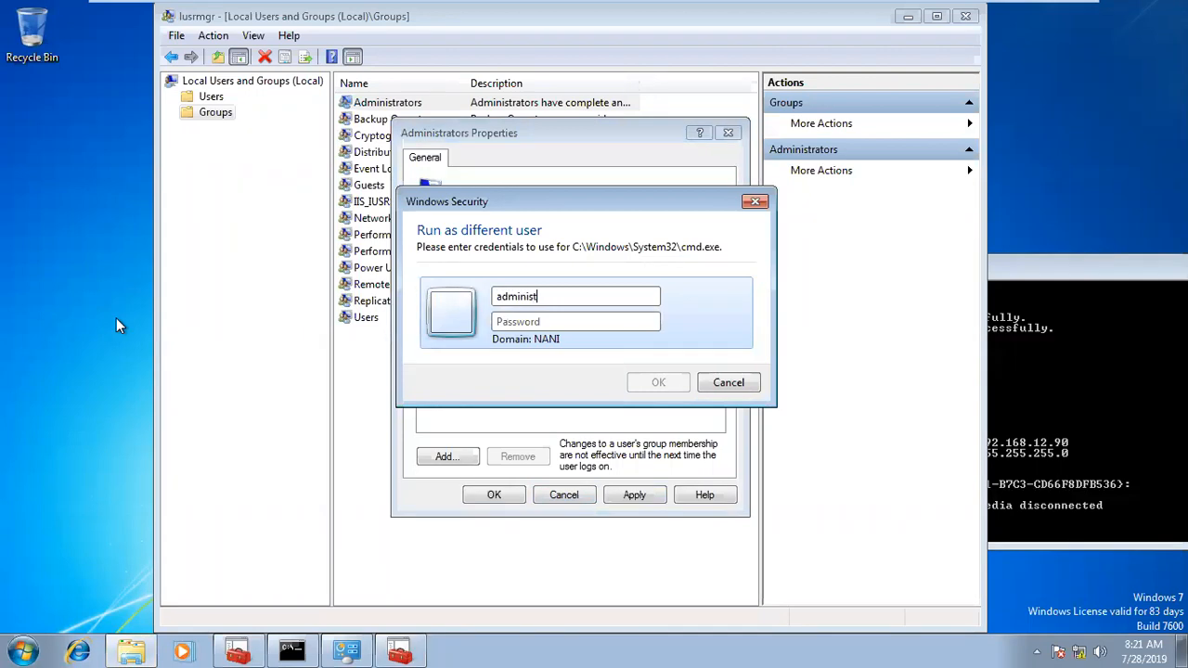
{"action": "type", "text": "rator"}
{"action": "key", "text": "Tab"}
{"action": "type", "text": "P"}
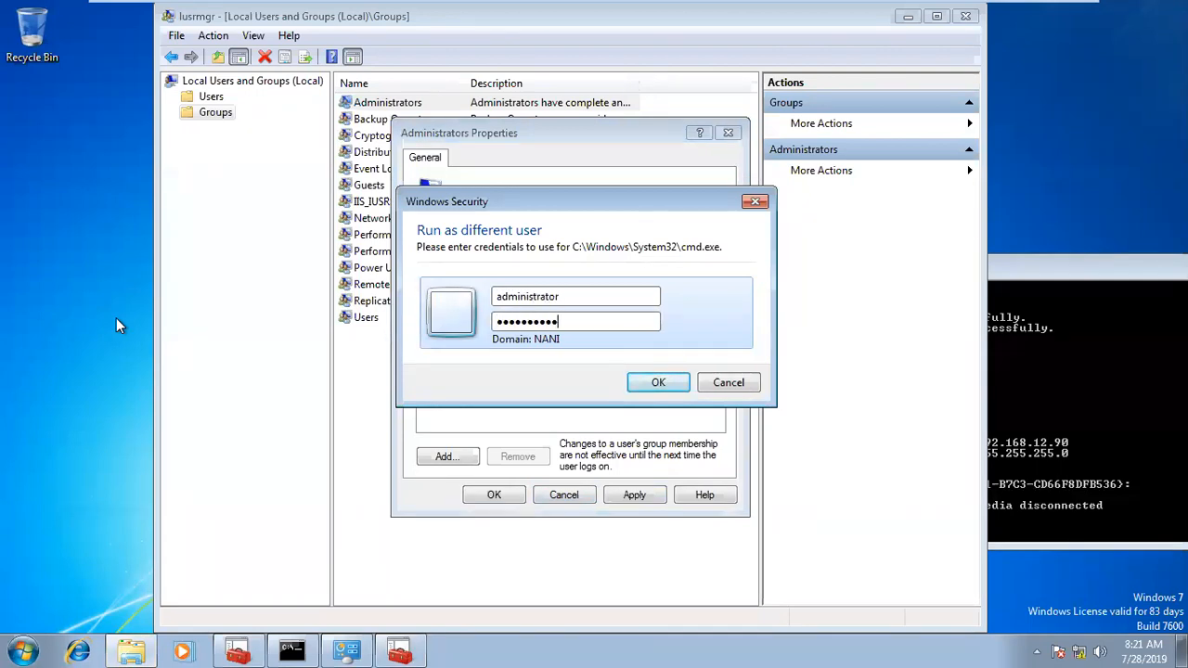
{"action": "key", "text": "Return"}
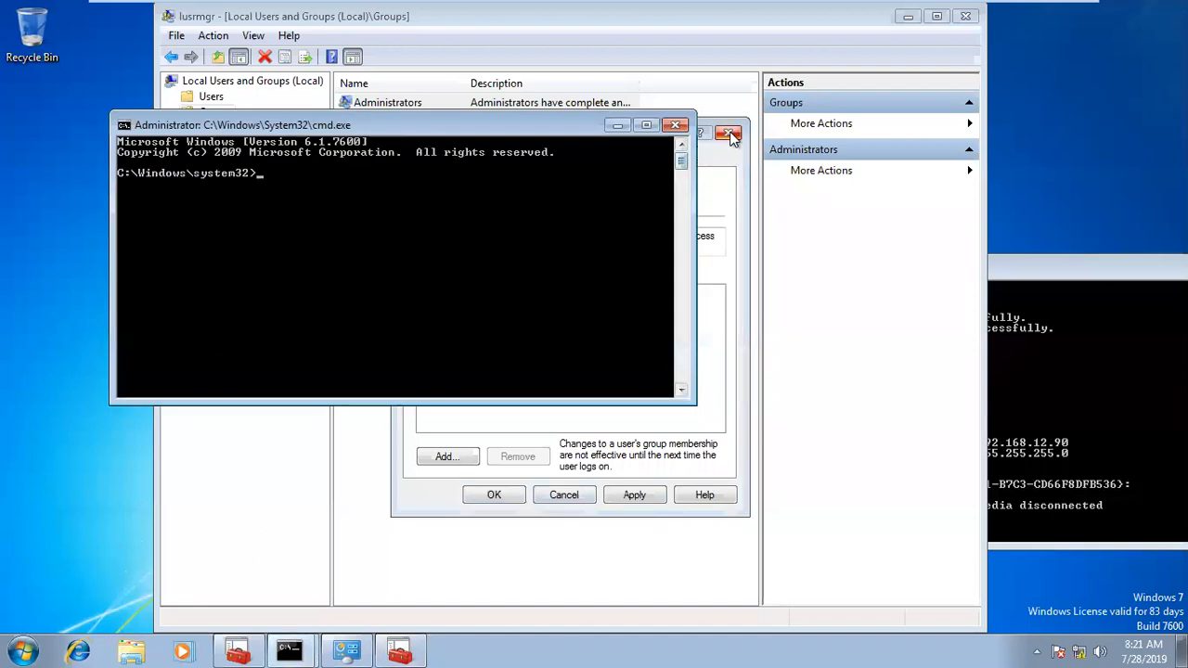
Step: Close the earlier Local Users and Groups windows, launch lusrmgr.msc from the administrator Command Prompt, and open the local Administrators group's properties
{"action": "left_click", "coordinate": [731, 135]}
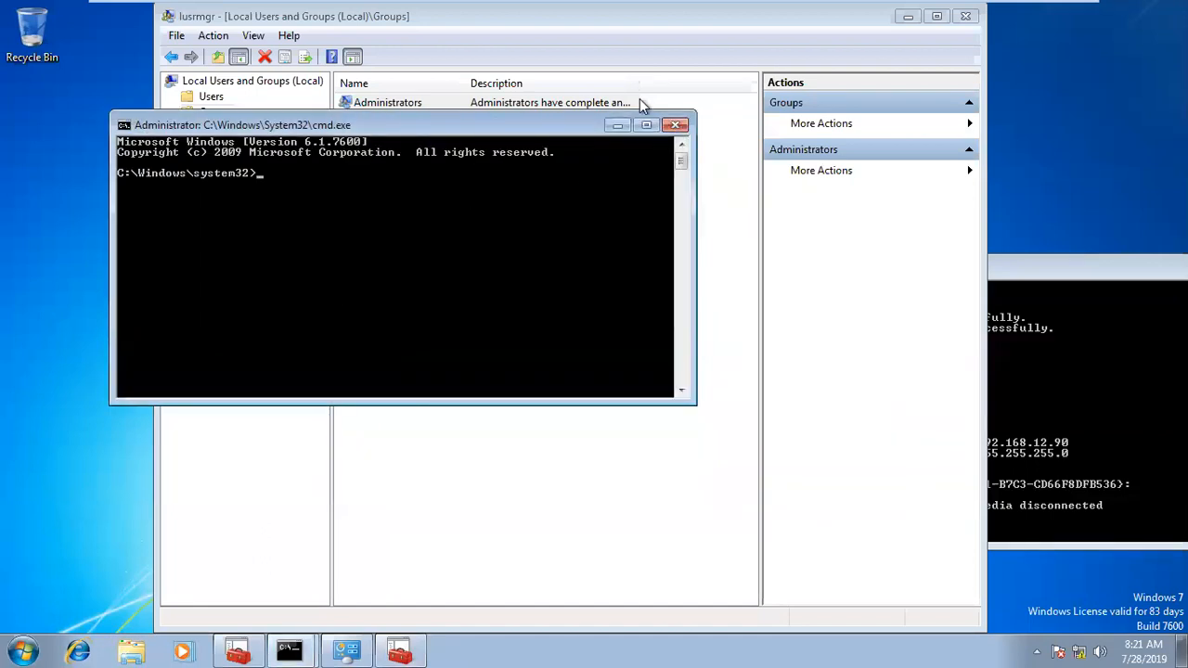
{"action": "left_click", "coordinate": [965, 16]}
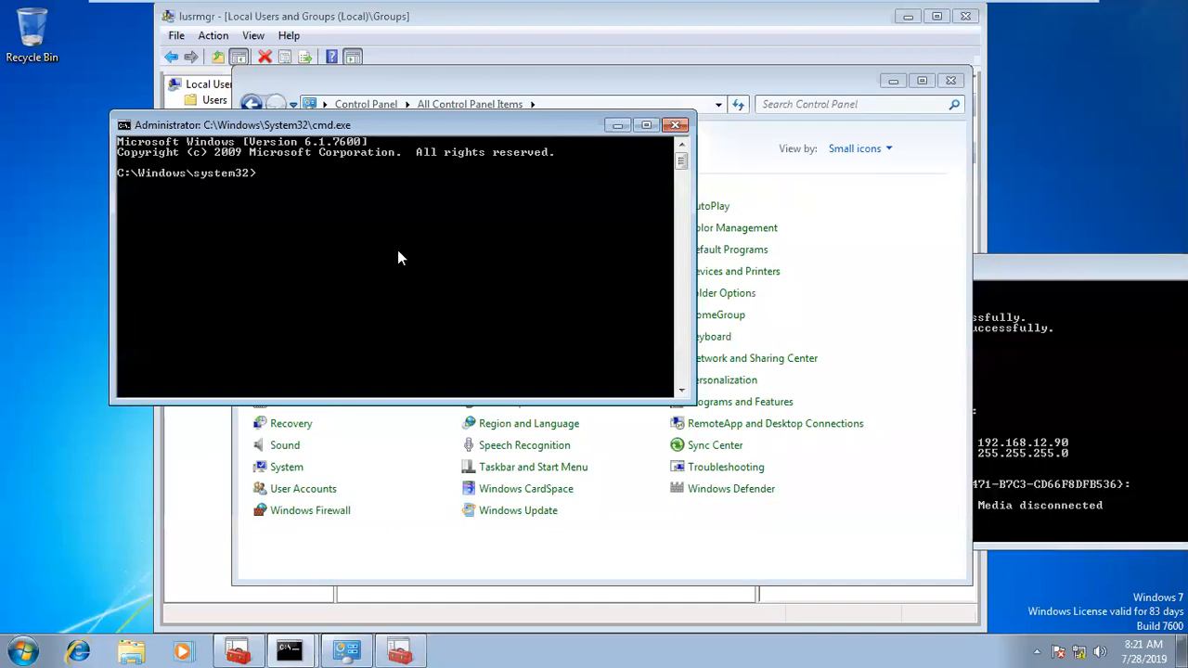
{"action": "type", "text": "lusrmgr.msc"}
{"action": "key", "text": "Return"}
{"action": "double_click", "coordinate": [370, 121]}
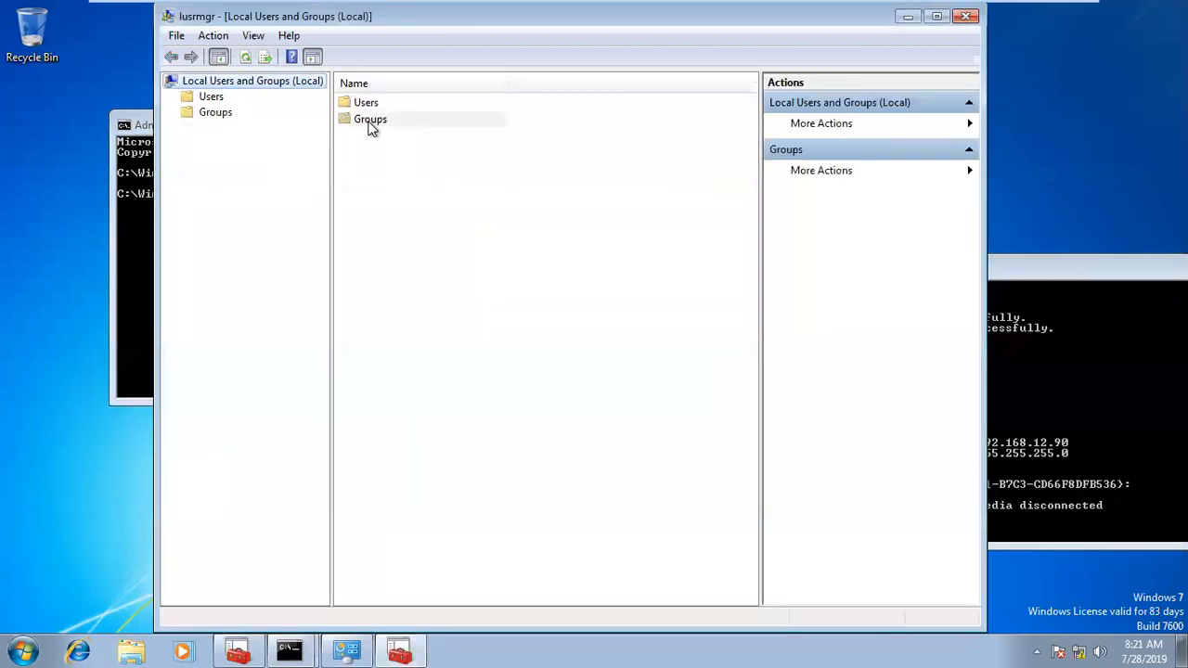
{"action": "left_click", "coordinate": [386, 104]}
{"action": "double_click", "coordinate": [385, 104]}
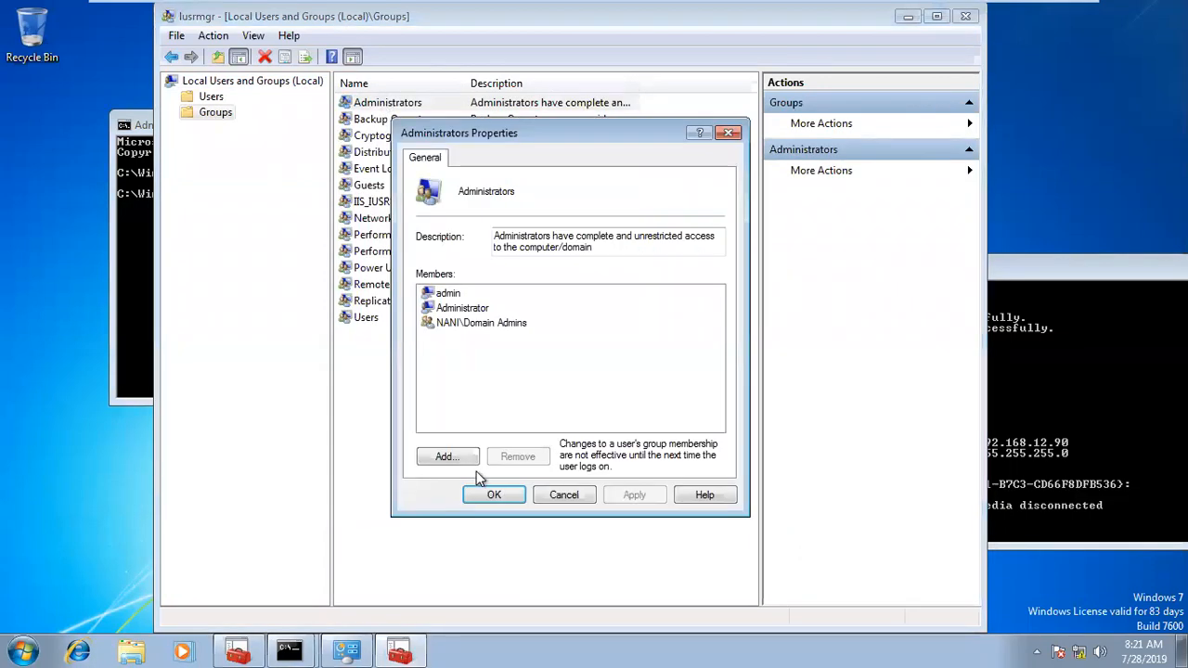
Step: Add the clientpush domain account from nani.local to the local Administrators group's members
{"action": "left_click", "coordinate": [448, 457]}
{"action": "type", "text": "s"}
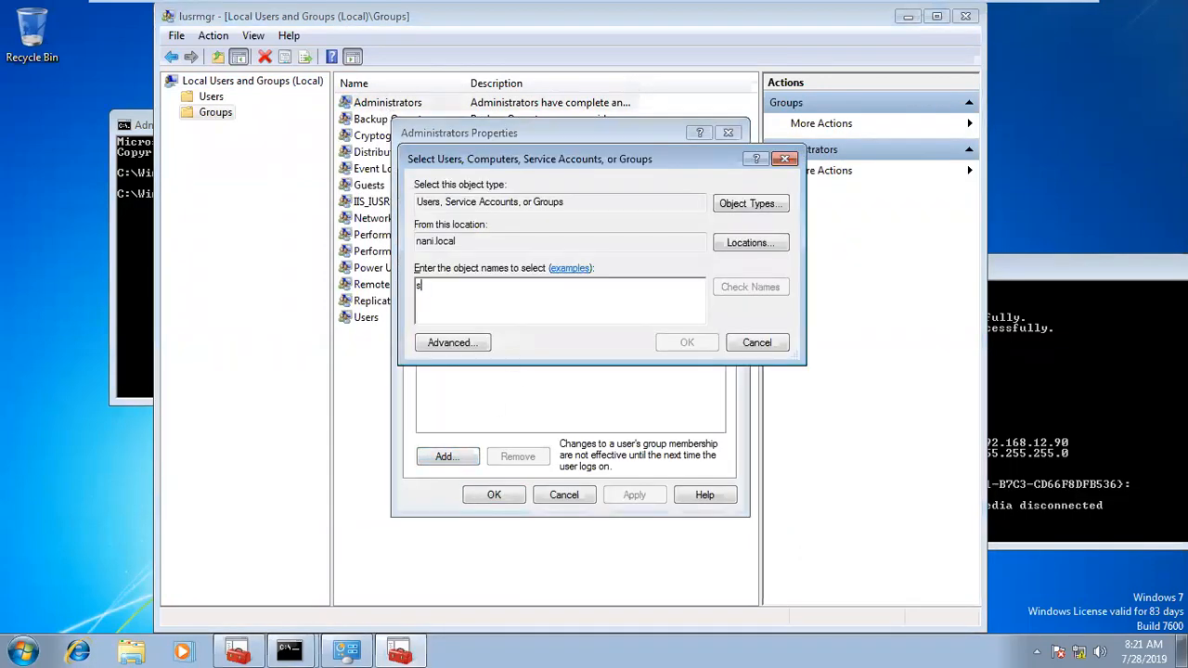
{"action": "type", "text": "clie"}
{"action": "left_click_drag", "start_coordinate": [563, 308], "coordinate": [348, 300]}
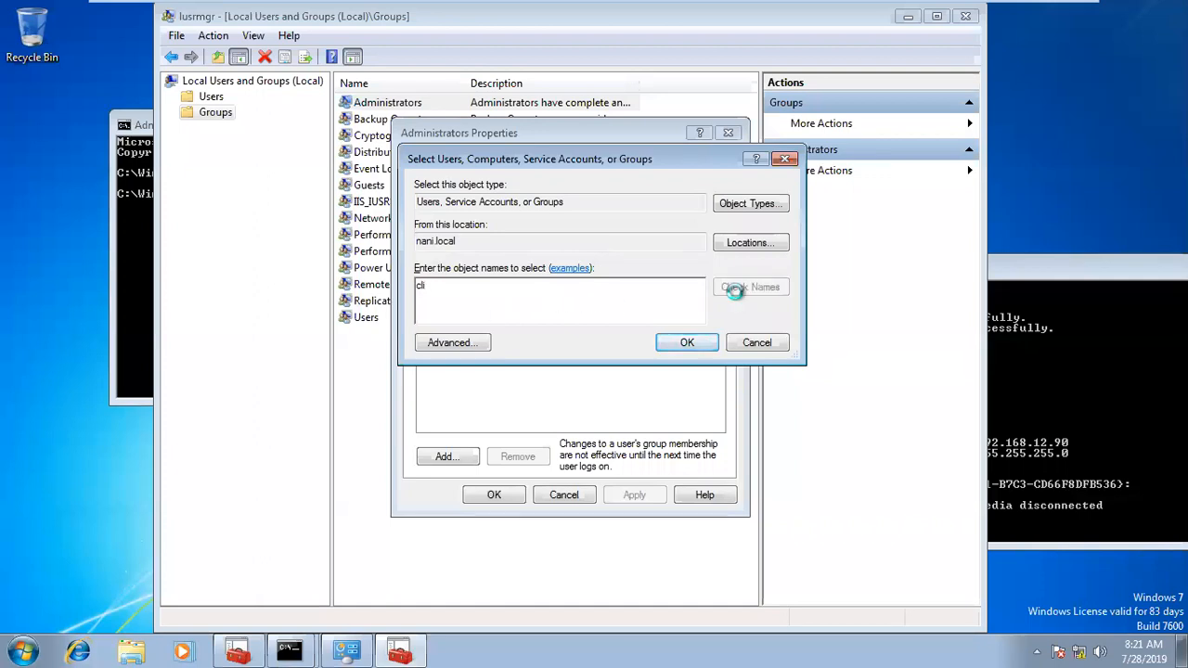
{"action": "left_click", "coordinate": [750, 287]}
{"action": "left_click", "coordinate": [691, 340]}
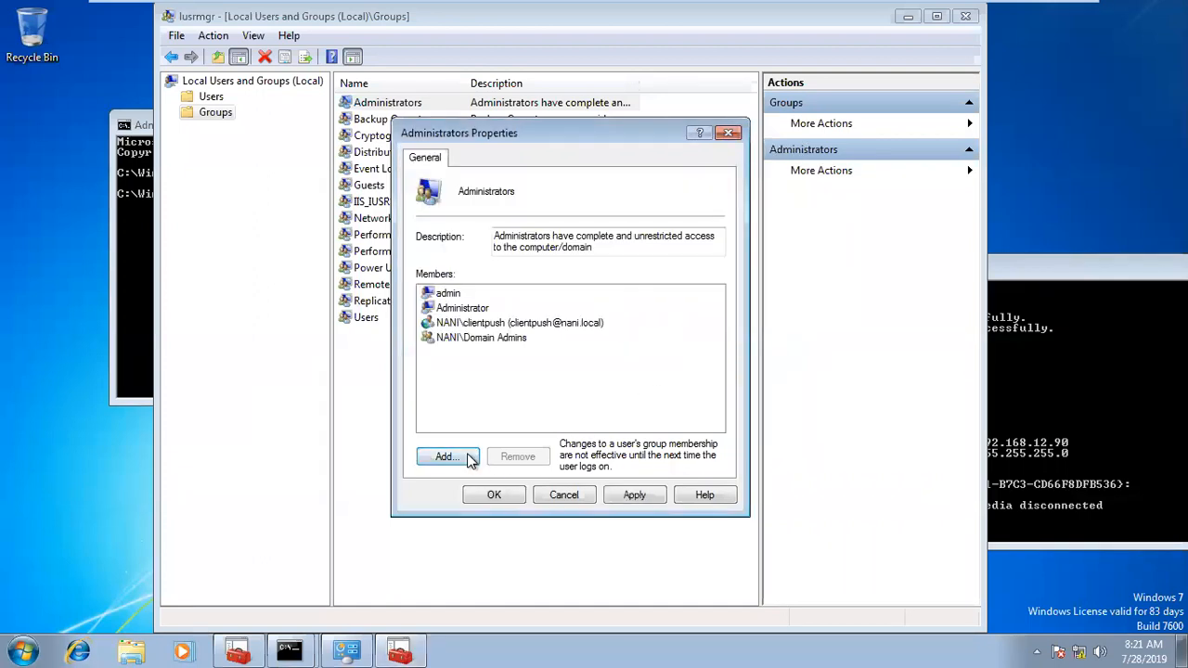
Step: Add the NANI\SCCM-ADMINS group to the local Administrators group, apply the membership changes, and close Local Users and Groups
{"action": "left_click", "coordinate": [464, 456]}
{"action": "type", "text": "sccm"}
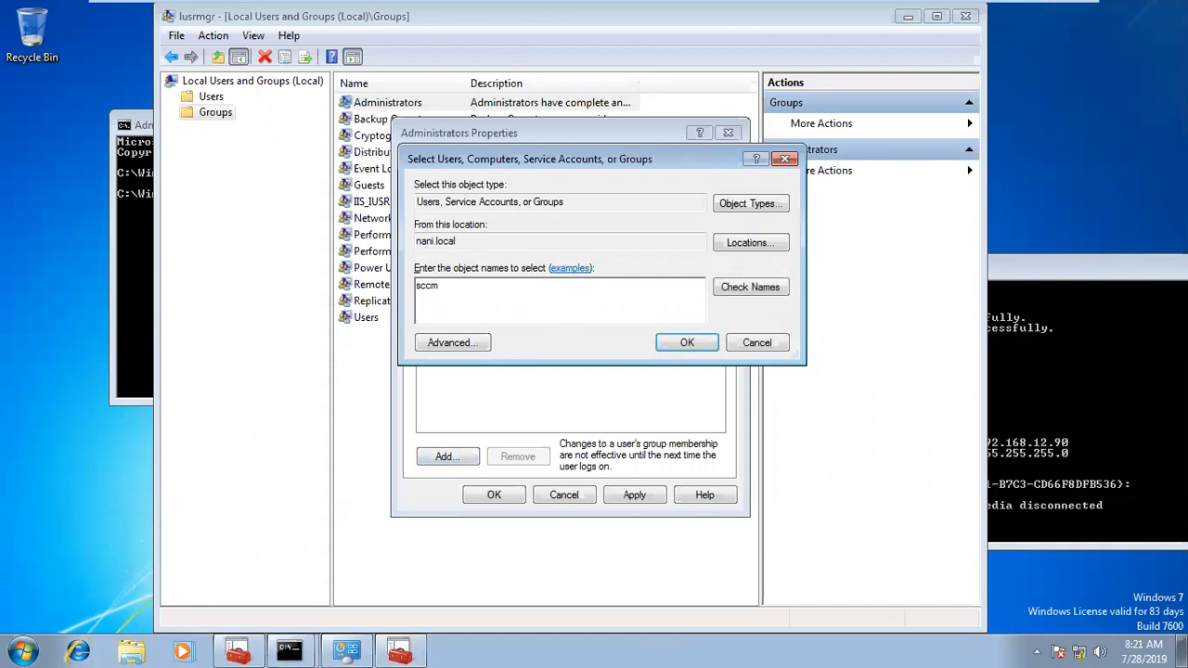
{"action": "left_click", "coordinate": [745, 293]}
{"action": "left_click", "coordinate": [517, 314]}
{"action": "double_click", "coordinate": [517, 314]}
{"action": "left_click", "coordinate": [687, 341]}
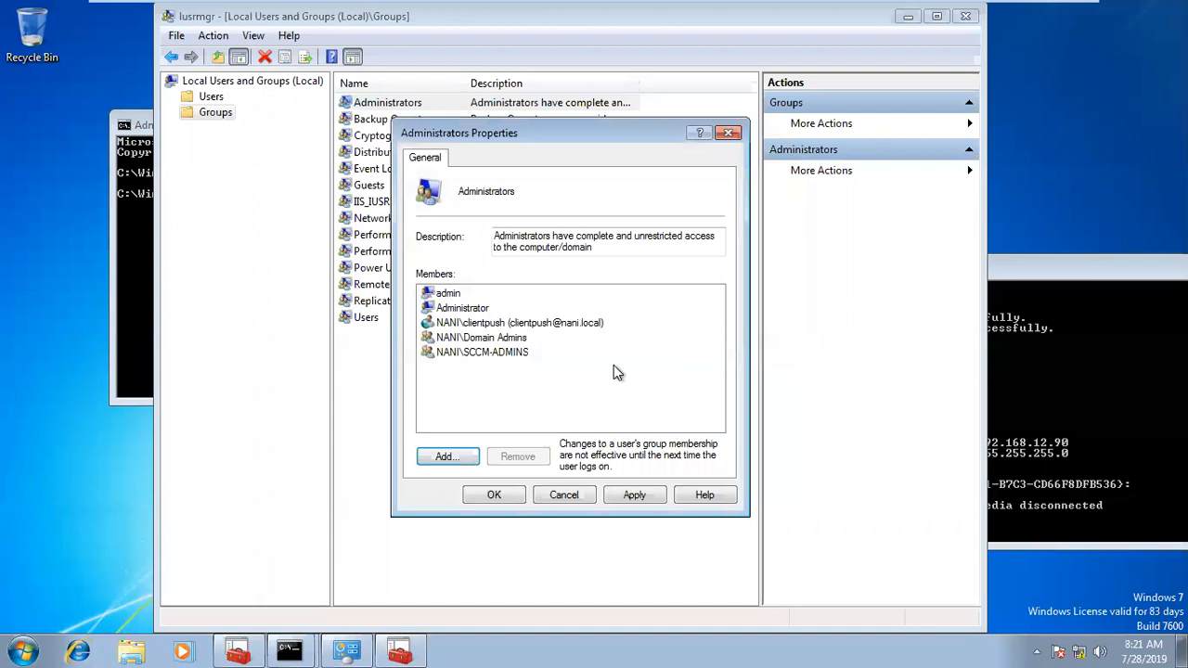
{"action": "left_click", "coordinate": [624, 494]}
{"action": "left_click", "coordinate": [478, 494]}
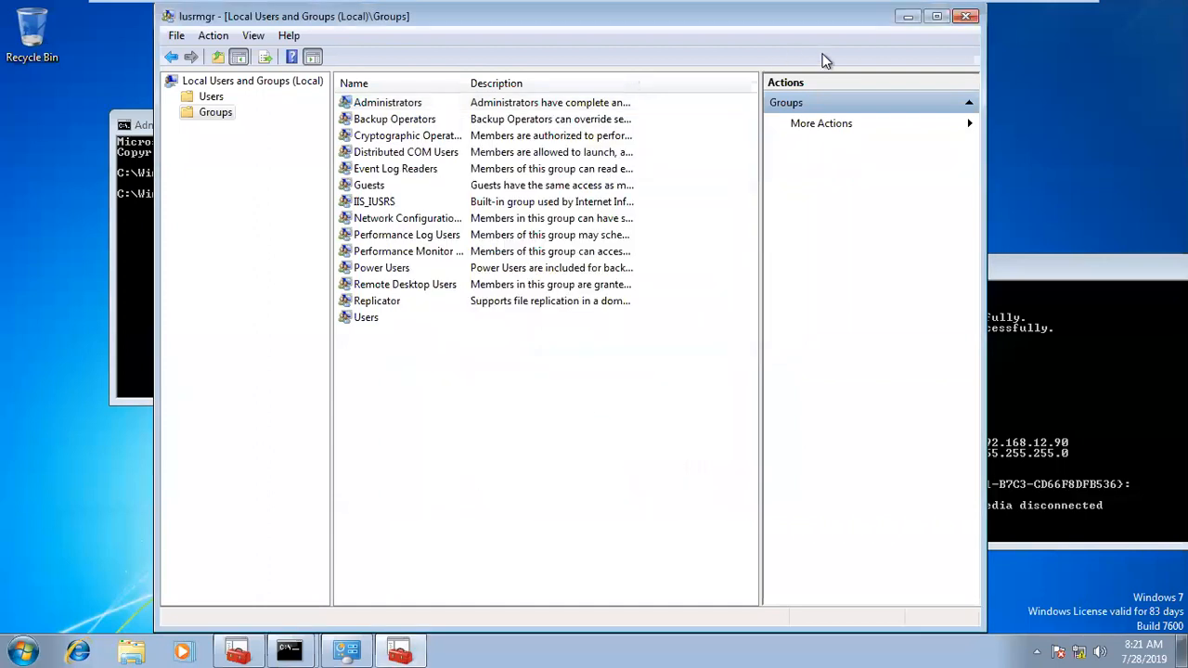
{"action": "left_click", "coordinate": [966, 17]}
{"action": "left_click", "coordinate": [25, 648]}
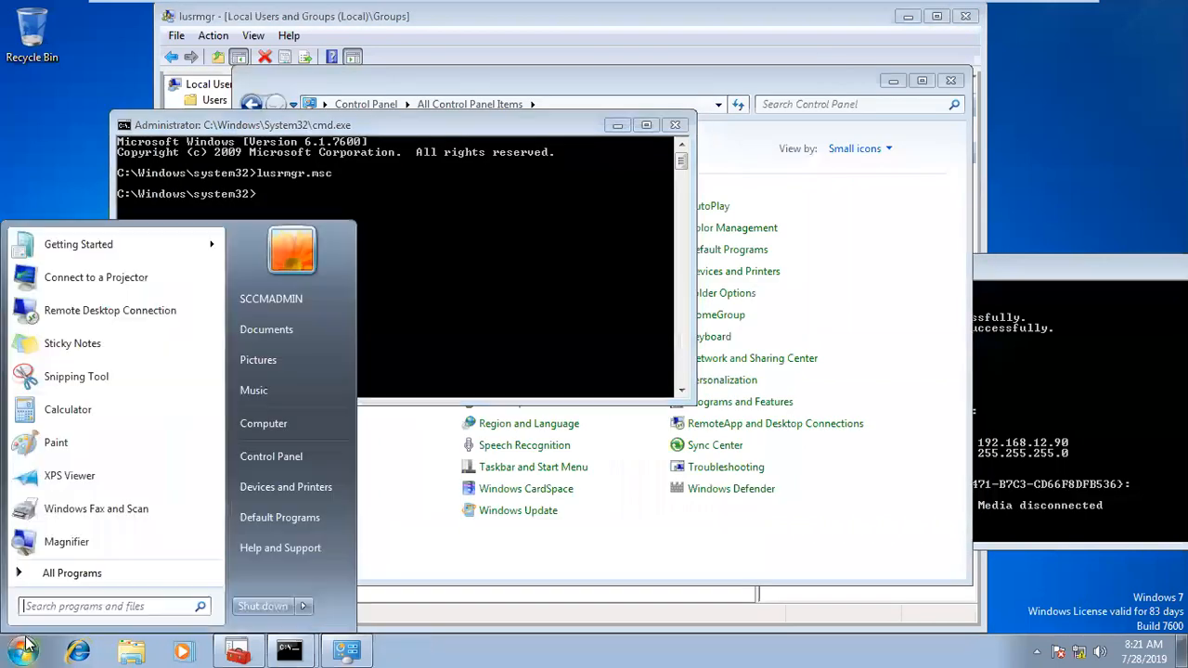
{"action": "type", "text": "log"}
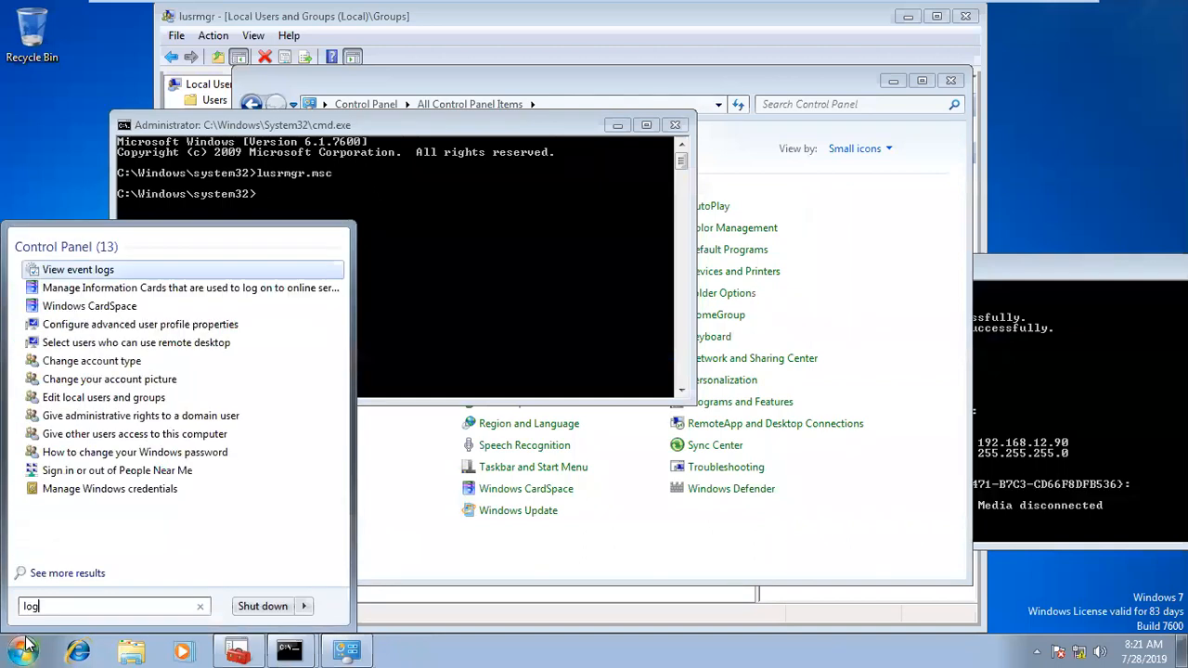
{"action": "left_click", "coordinate": [534, 278]}
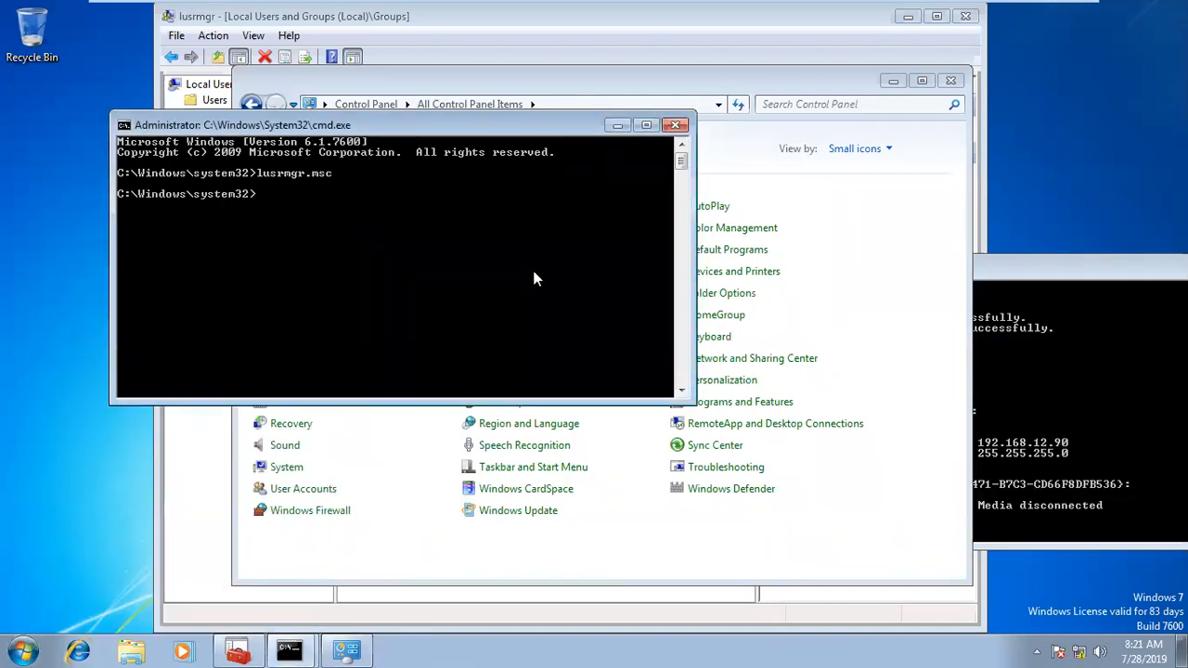
Step: Log off win7-2 with the logoff command and sign back in as NANI\sccmadmin with the account password
{"action": "type", "text": "logoff"}
{"action": "key", "text": "Return"}
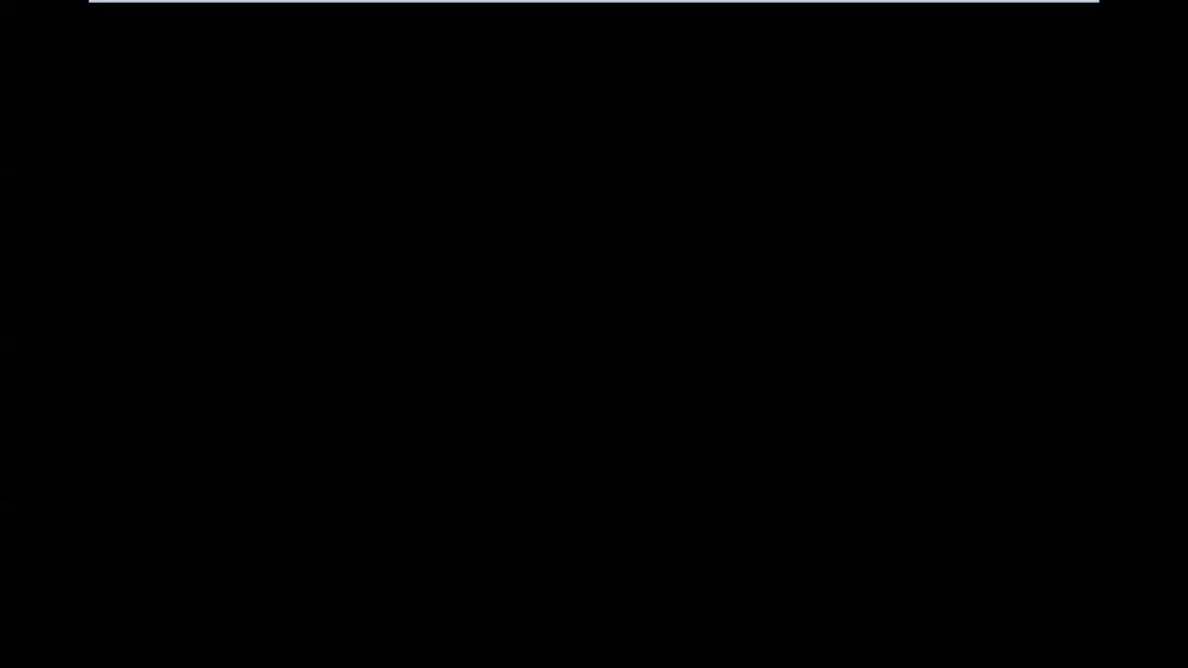
{"action": "key", "text": "ctrl+alt+Delete"}
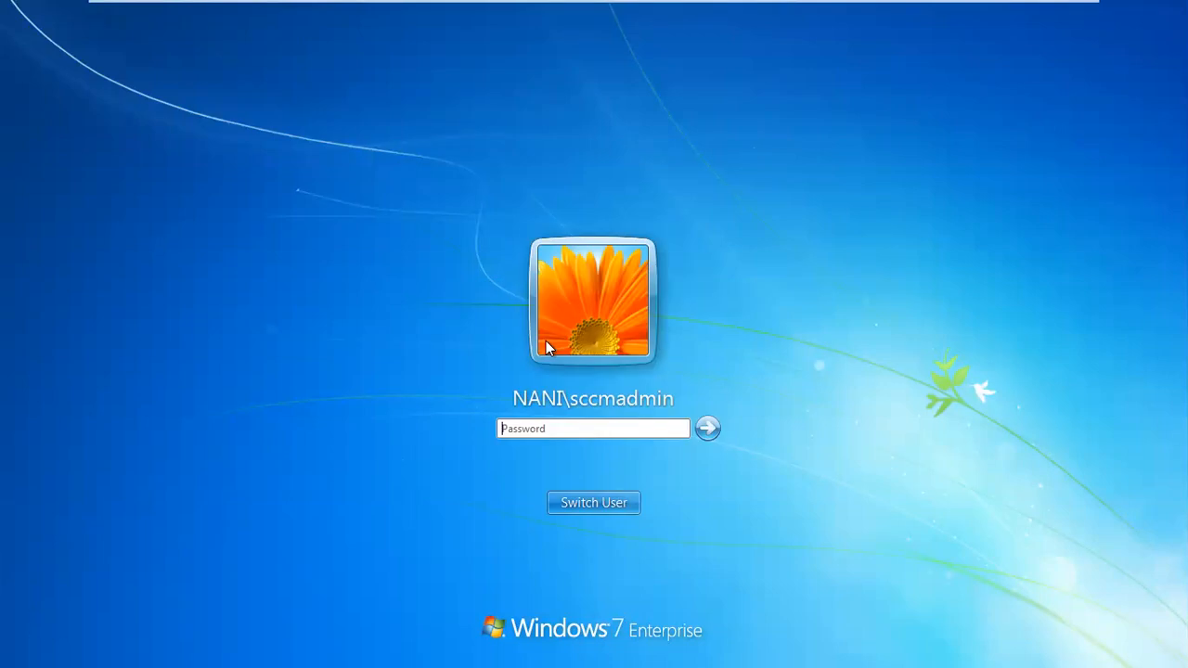
{"action": "type", "text": "************"}
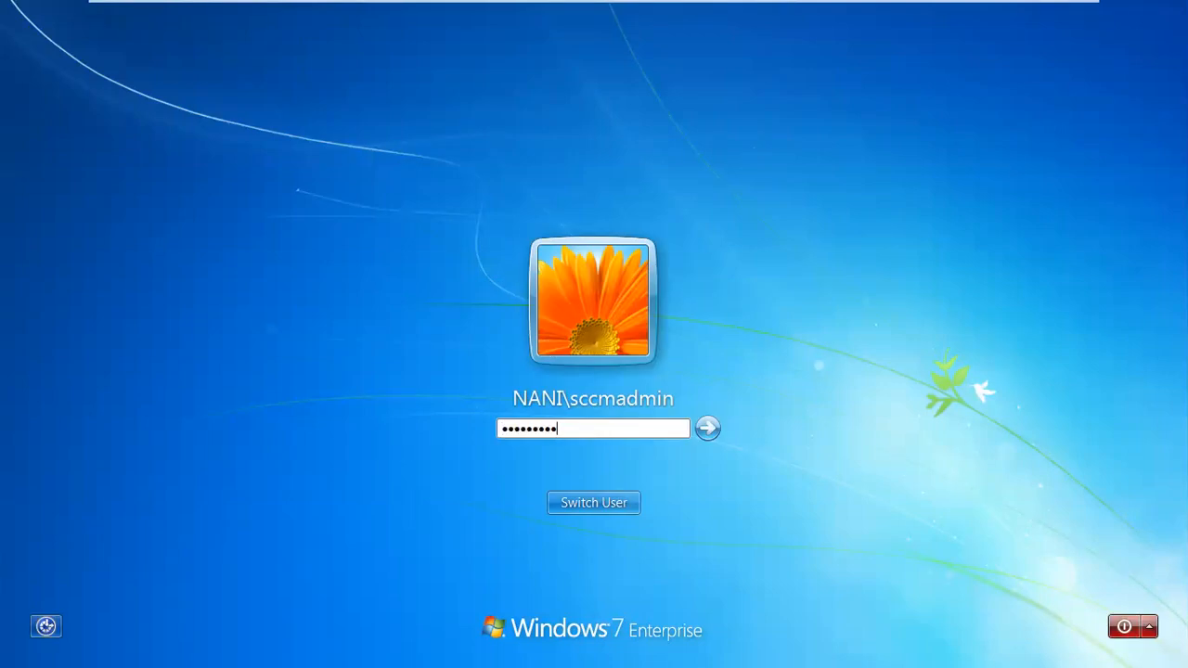
{"action": "key", "text": "Return"}
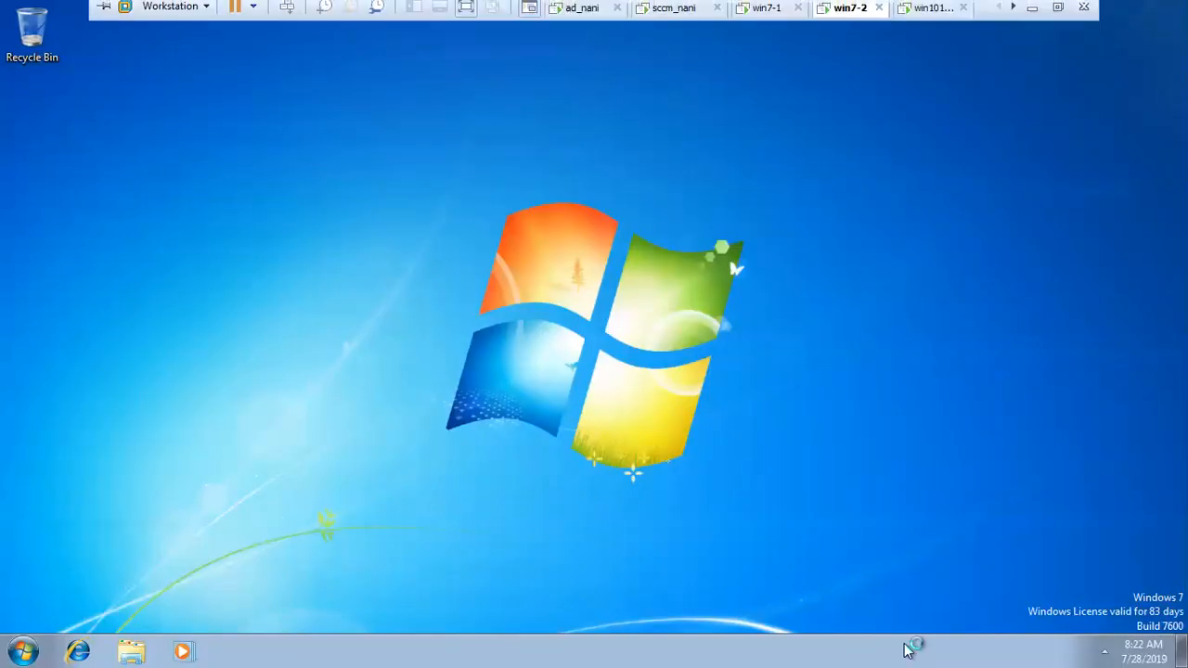
{"action": "left_click", "coordinate": [1141, 653]}
{"action": "left_click", "coordinate": [1052, 616]}
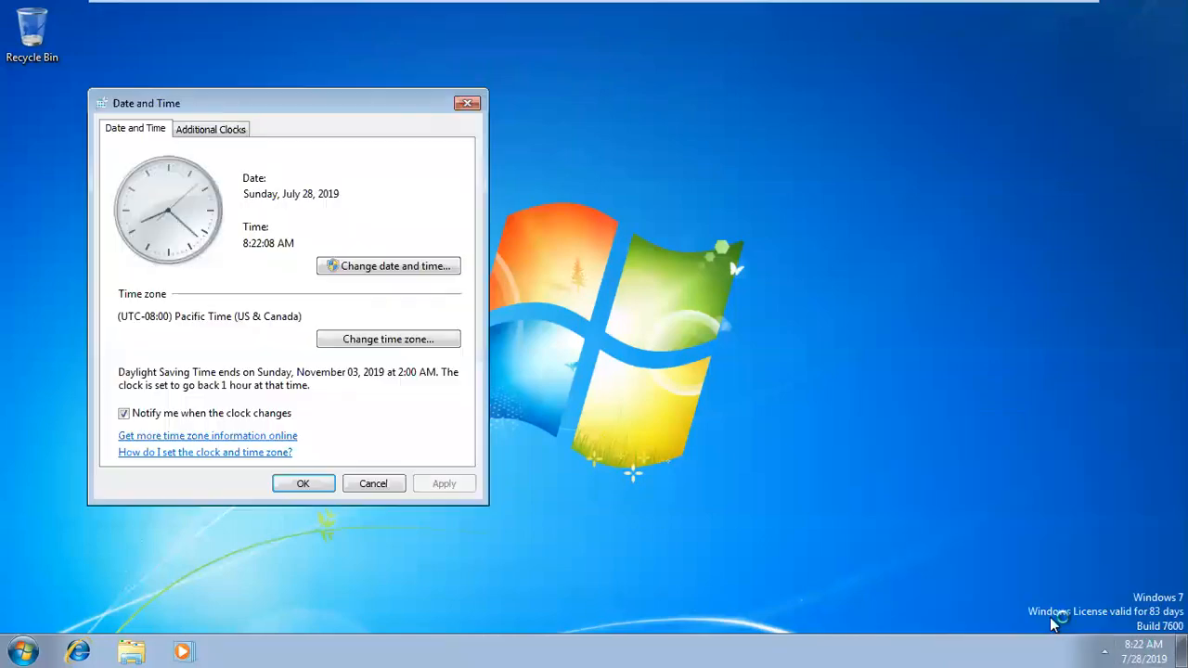
{"action": "left_click", "coordinate": [468, 103]}
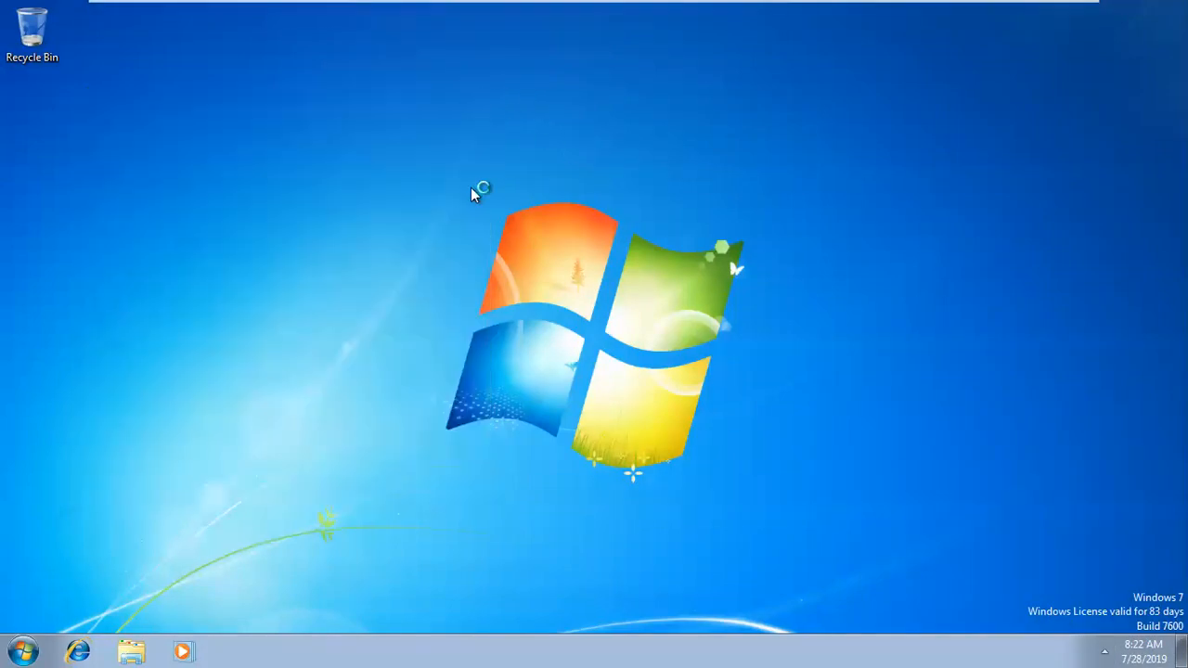
Step: Launch lusrmgr.msc and check the members of the local Administrators group, closing its properties without changes
{"action": "key", "text": "super+r"}
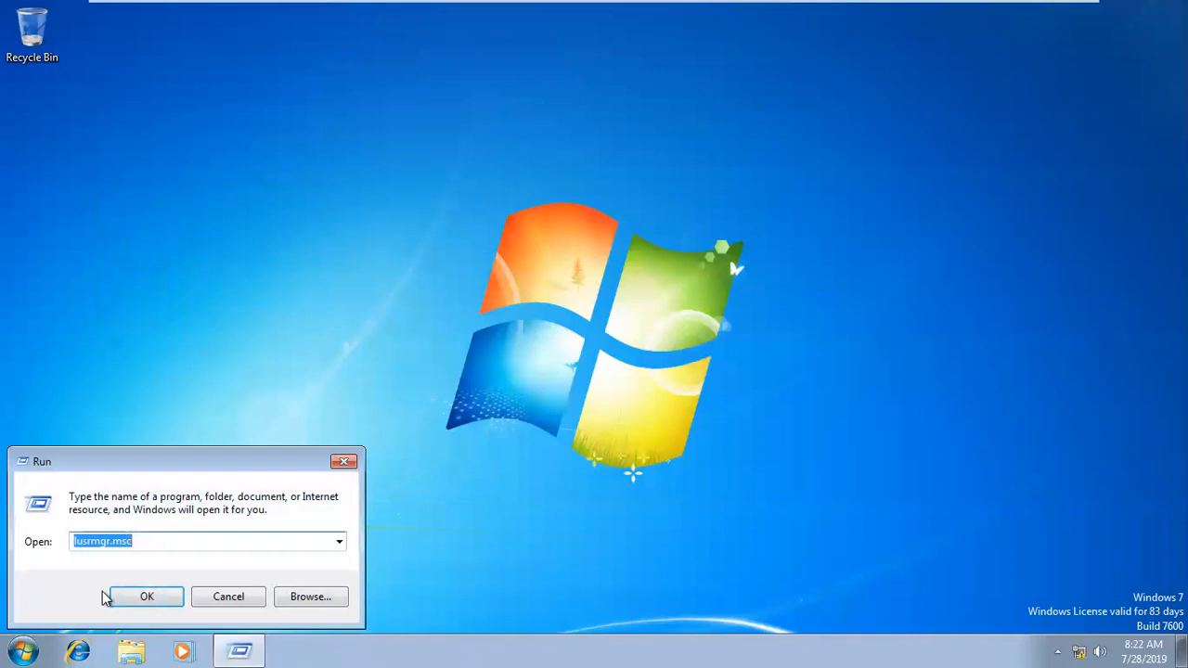
{"action": "key", "text": "Return"}
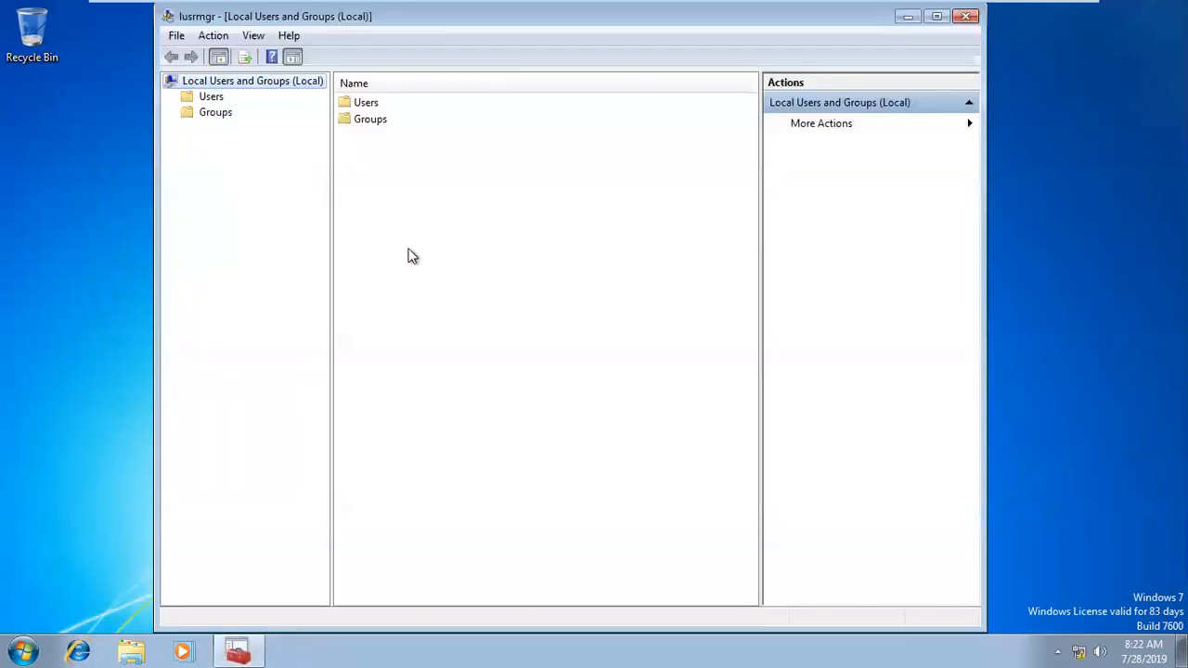
{"action": "double_click", "coordinate": [372, 122]}
{"action": "double_click", "coordinate": [373, 104]}
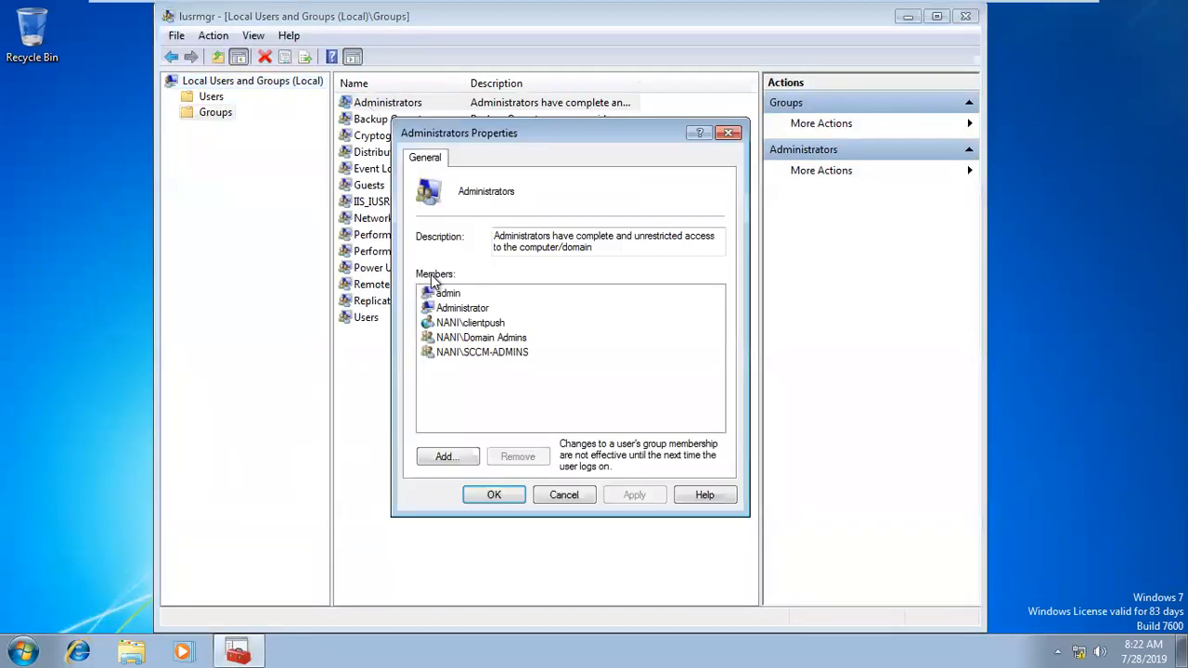
{"action": "left_click", "coordinate": [568, 495]}
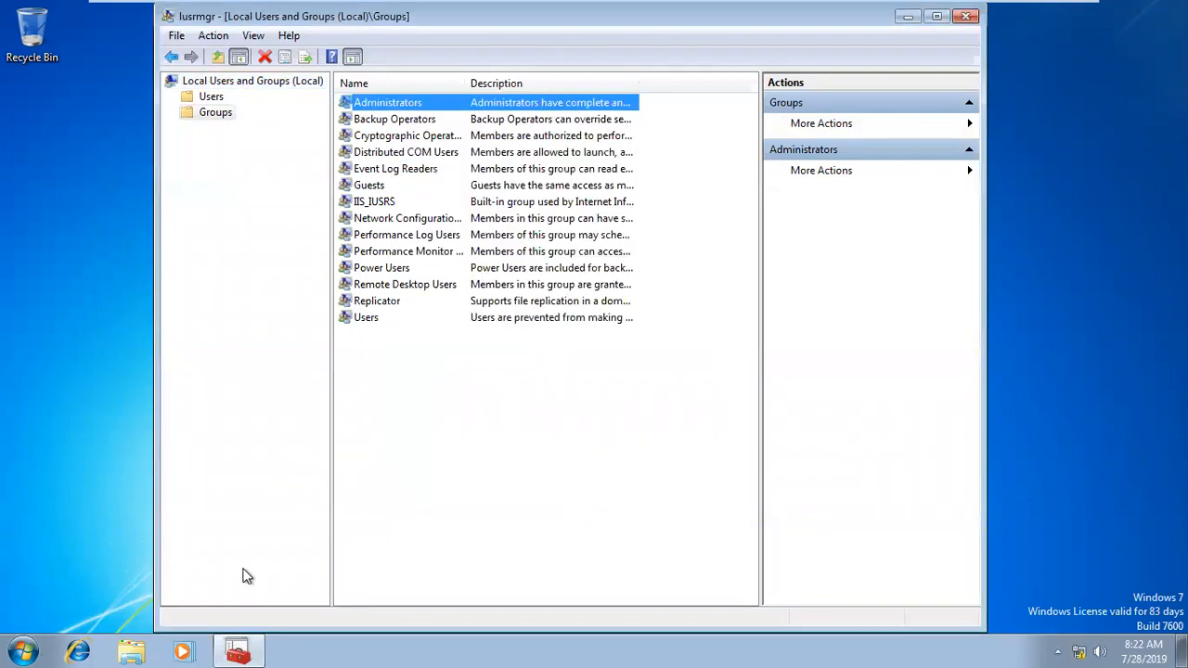
Step: Switch to the sccm_nani virtual machine and bring up the Devices list in Assets and Compliance
{"action": "left_click", "coordinate": [130, 650]}
{"action": "mouse_move", "coordinate": [576, 8]}
{"action": "left_click", "coordinate": [670, 13]}
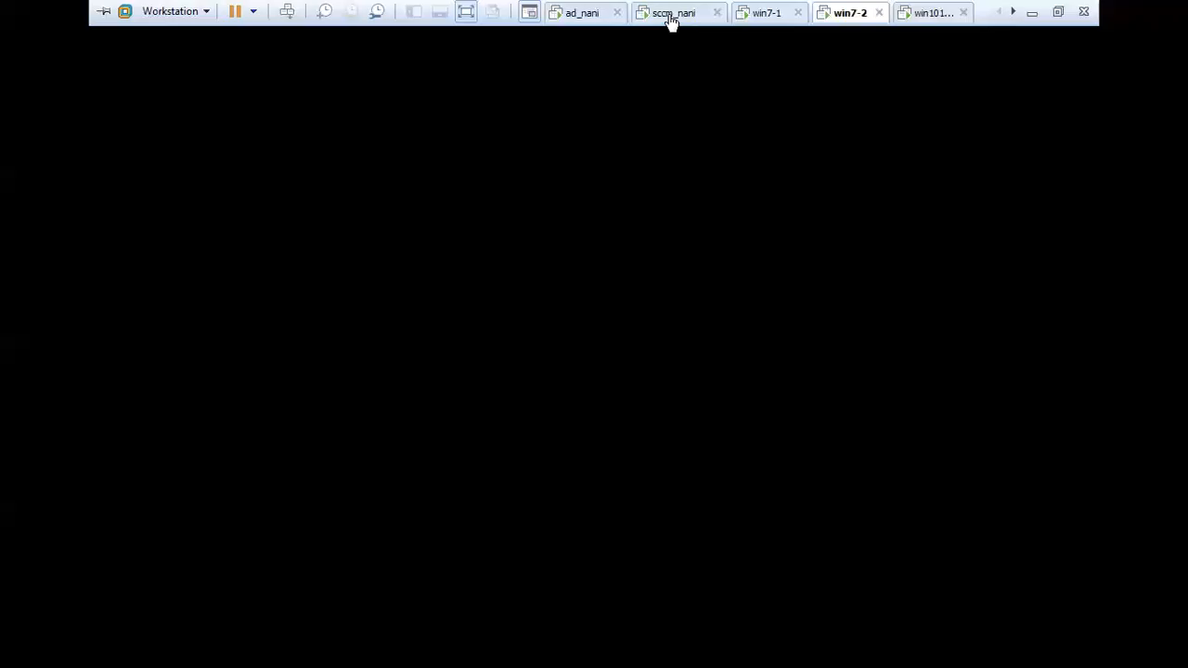
{"action": "left_click", "coordinate": [28, 499]}
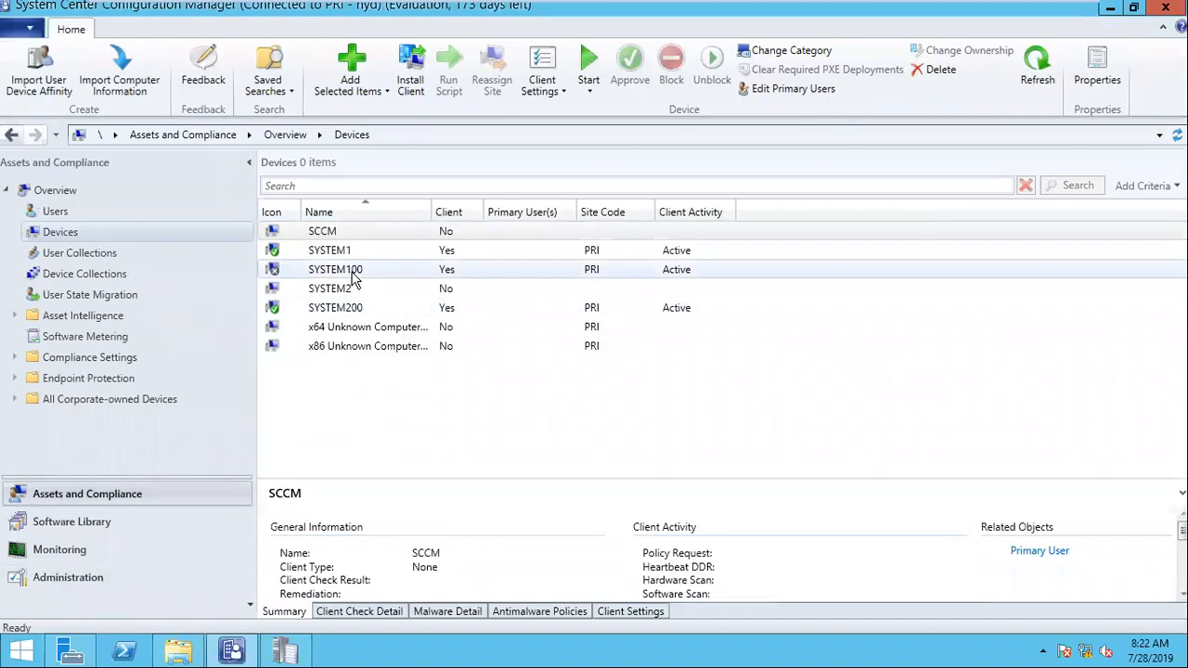
Step: Push-install the client to SYSTEM2, choosing to always install the client software and to install it from the specified site PRI-hyd
{"action": "left_click", "coordinate": [335, 296]}
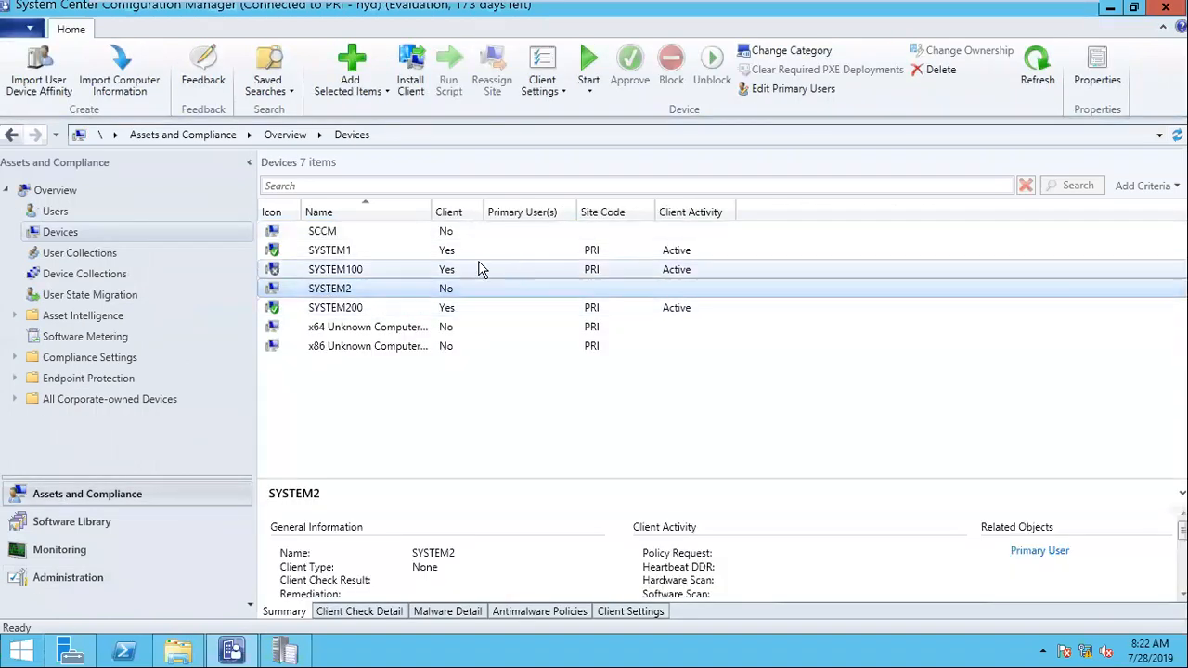
{"action": "right_click", "coordinate": [322, 294]}
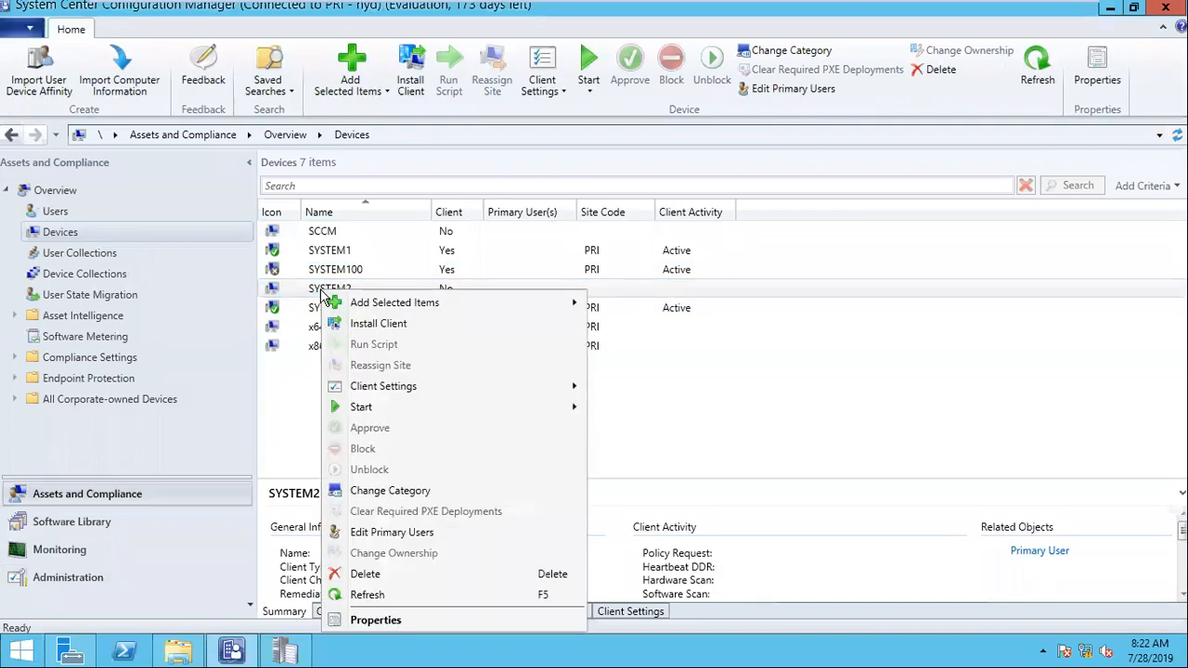
{"action": "left_click", "coordinate": [364, 323]}
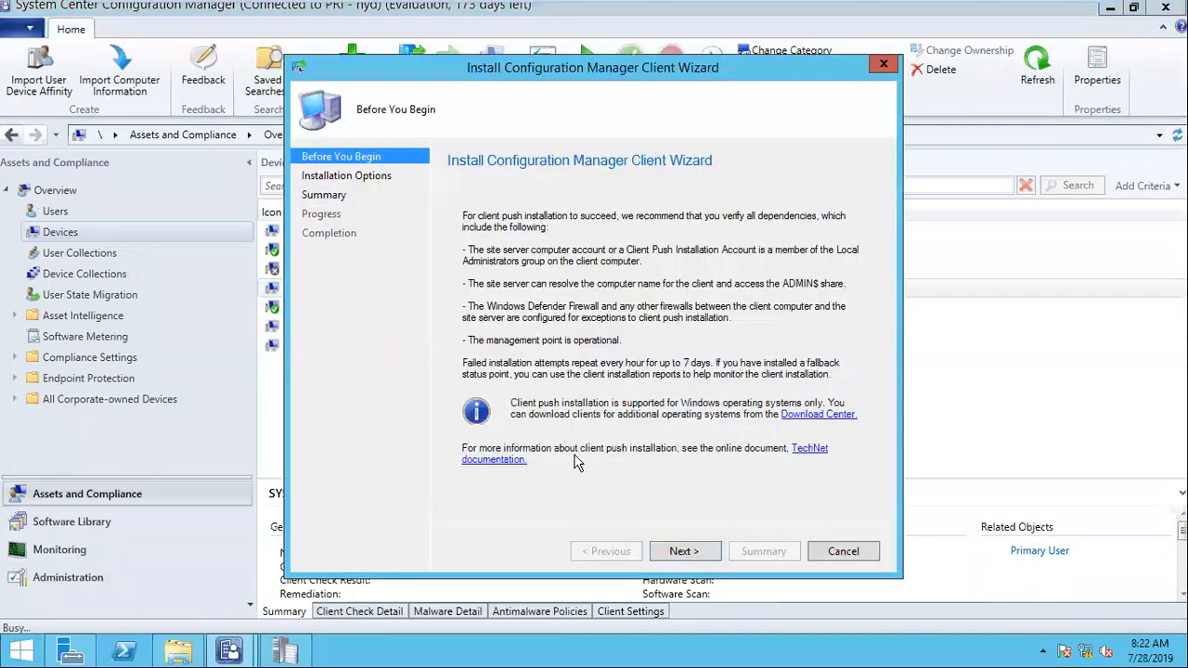
{"action": "left_click", "coordinate": [687, 551]}
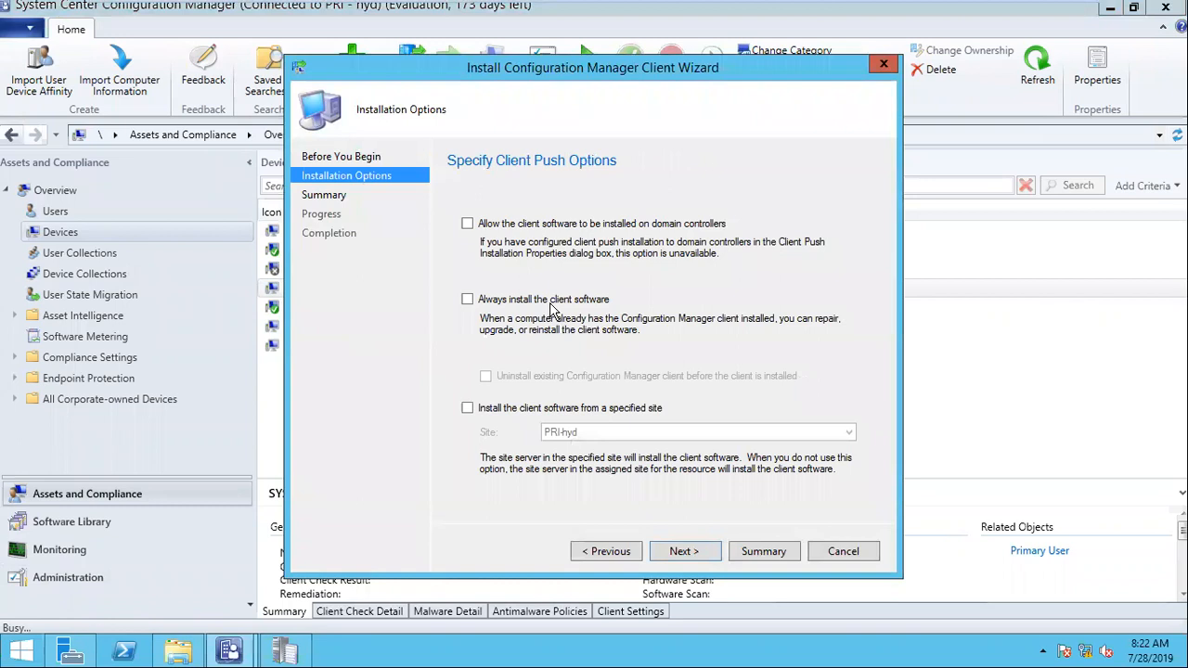
{"action": "left_click", "coordinate": [549, 302]}
{"action": "left_click", "coordinate": [548, 408]}
{"action": "left_click", "coordinate": [675, 551]}
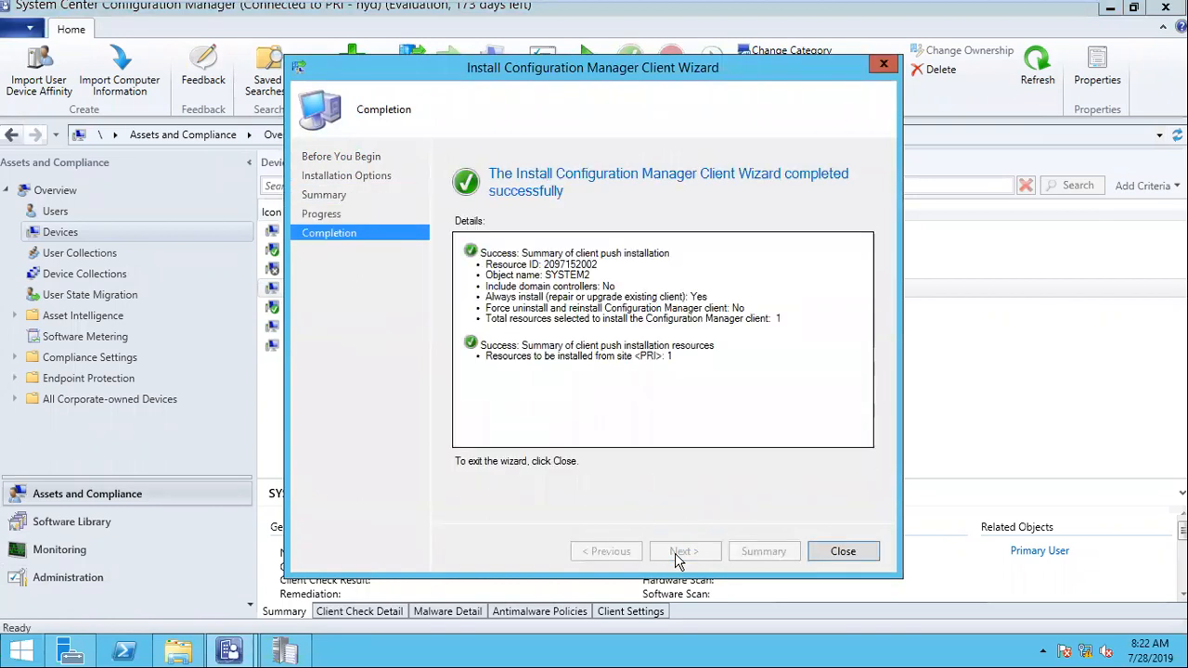
{"action": "left_click", "coordinate": [840, 554]}
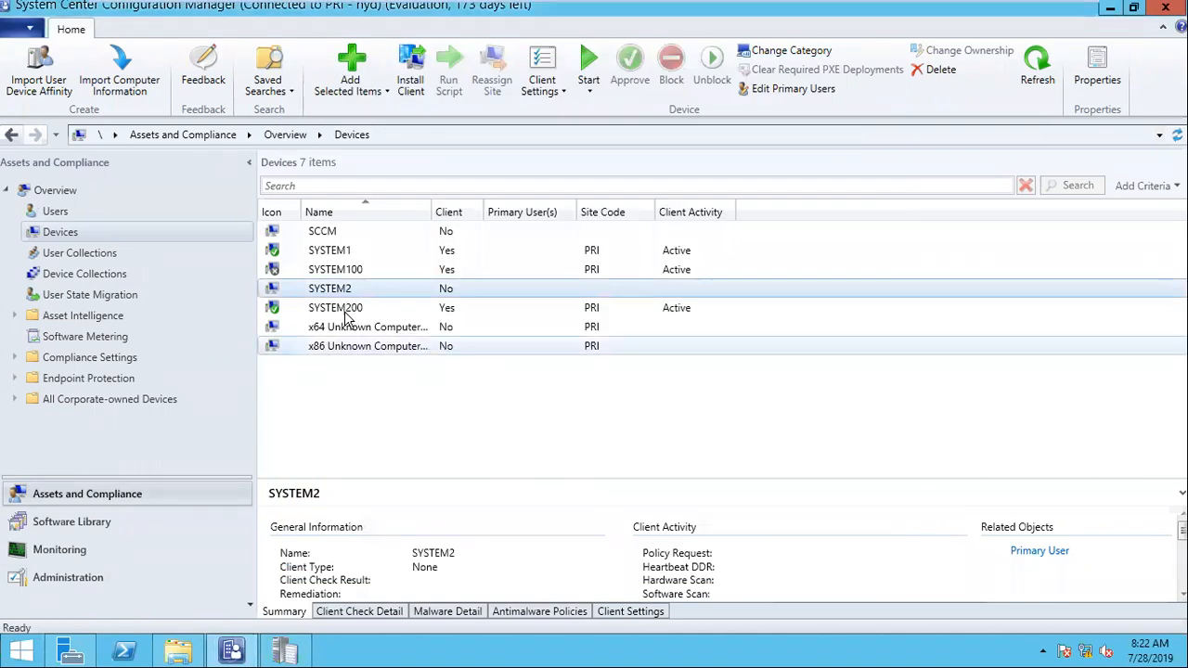
Step: Select the SYSTEM1 device to view its client details
{"action": "left_click", "coordinate": [346, 249]}
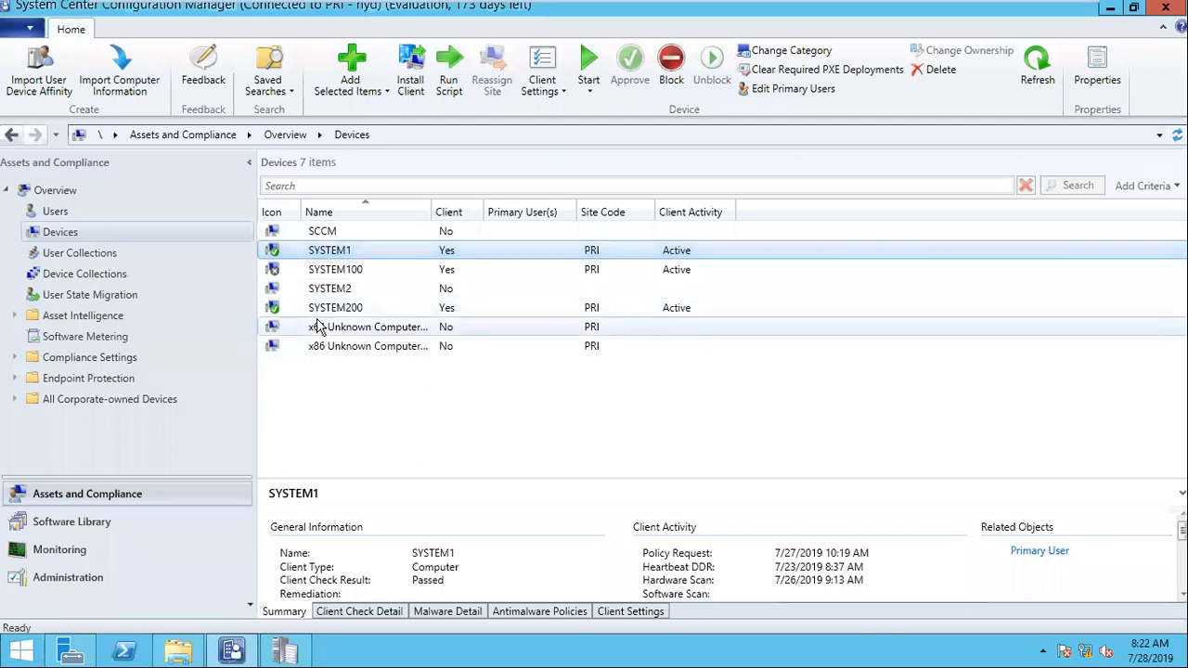
Step: Refresh the Devices list and view the client details of SYSTEM100
{"action": "left_click", "coordinate": [279, 271]}
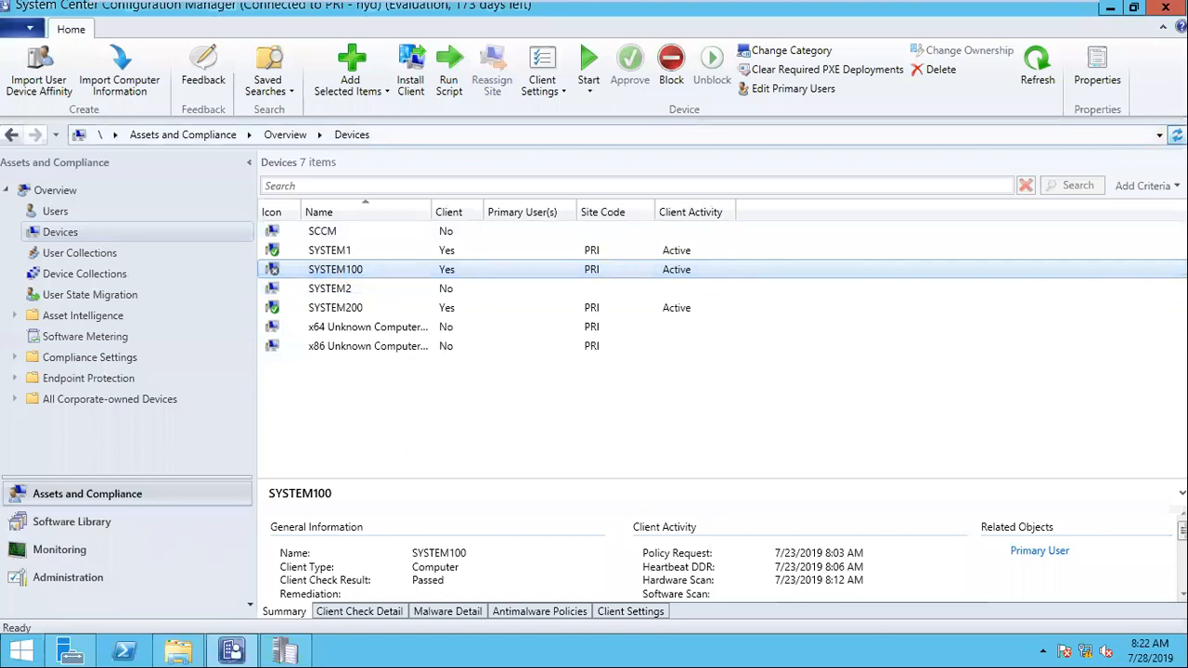
{"action": "left_click", "coordinate": [1176, 135]}
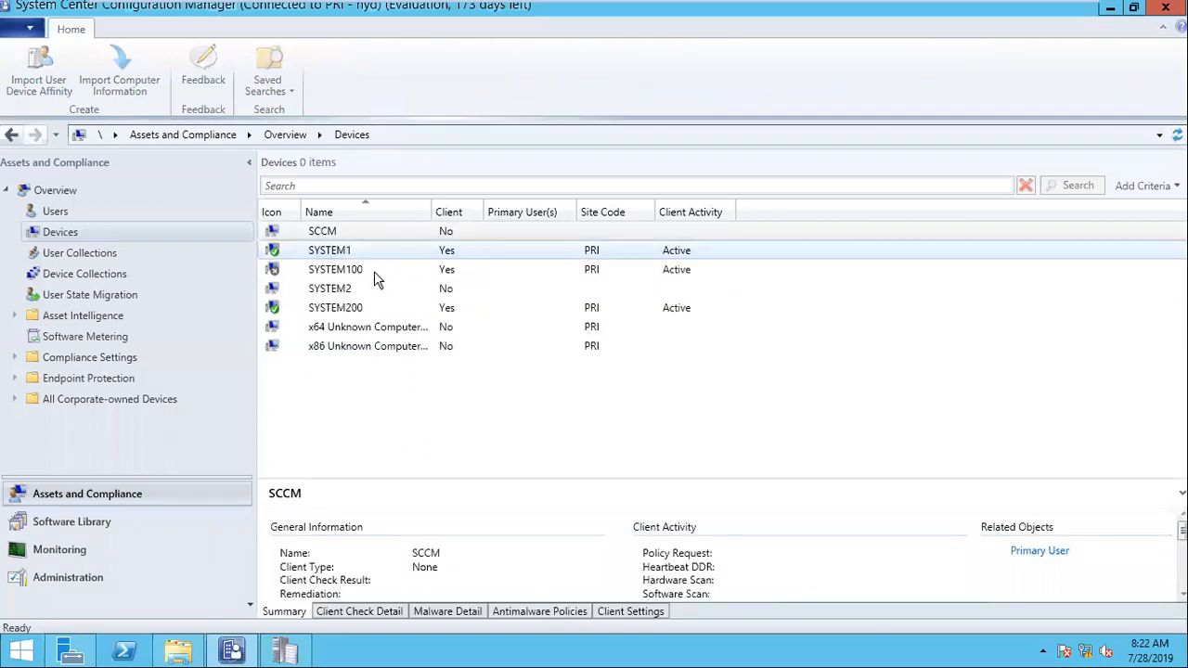
{"action": "left_click", "coordinate": [374, 271]}
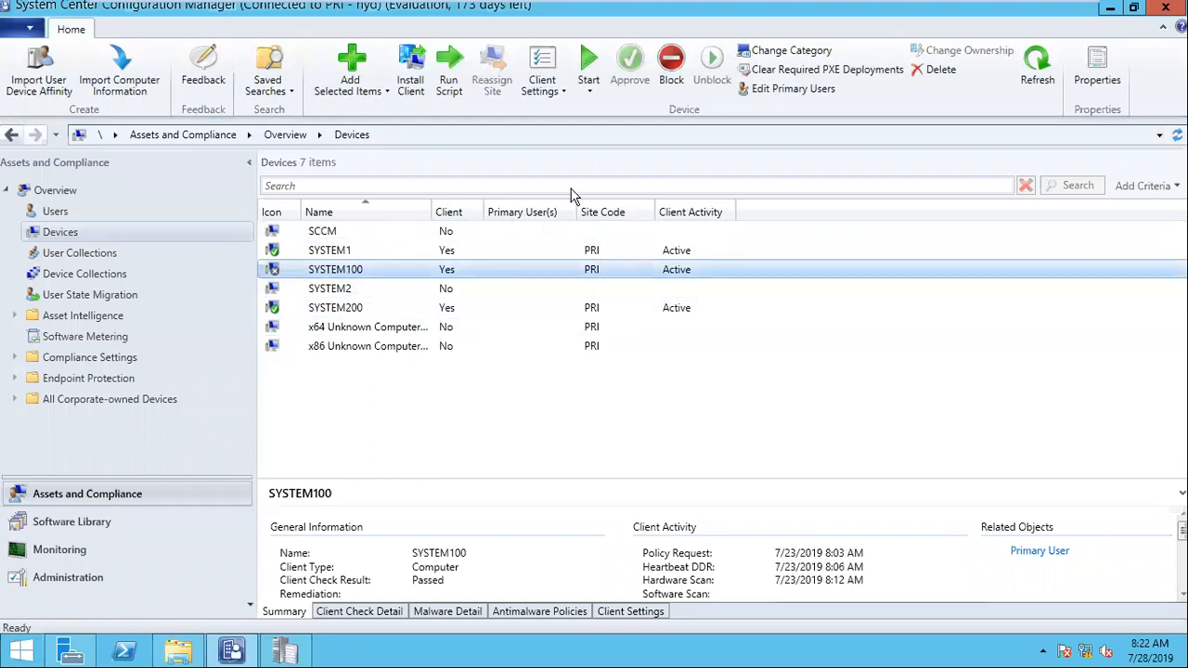
Step: Minimize the virtual machine, dismiss the Run dialog and highlight the test machine entries from system1 to system200 in the Notepad notes
{"action": "mouse_move", "coordinate": [1033, 16]}
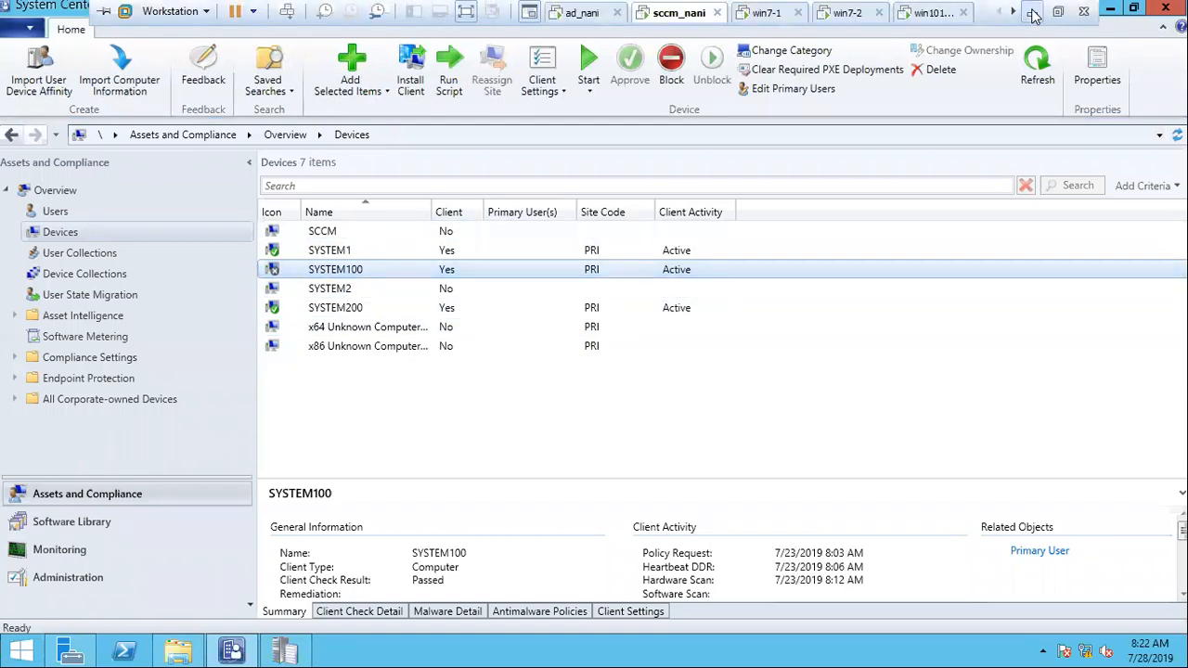
{"action": "left_click", "coordinate": [1033, 16]}
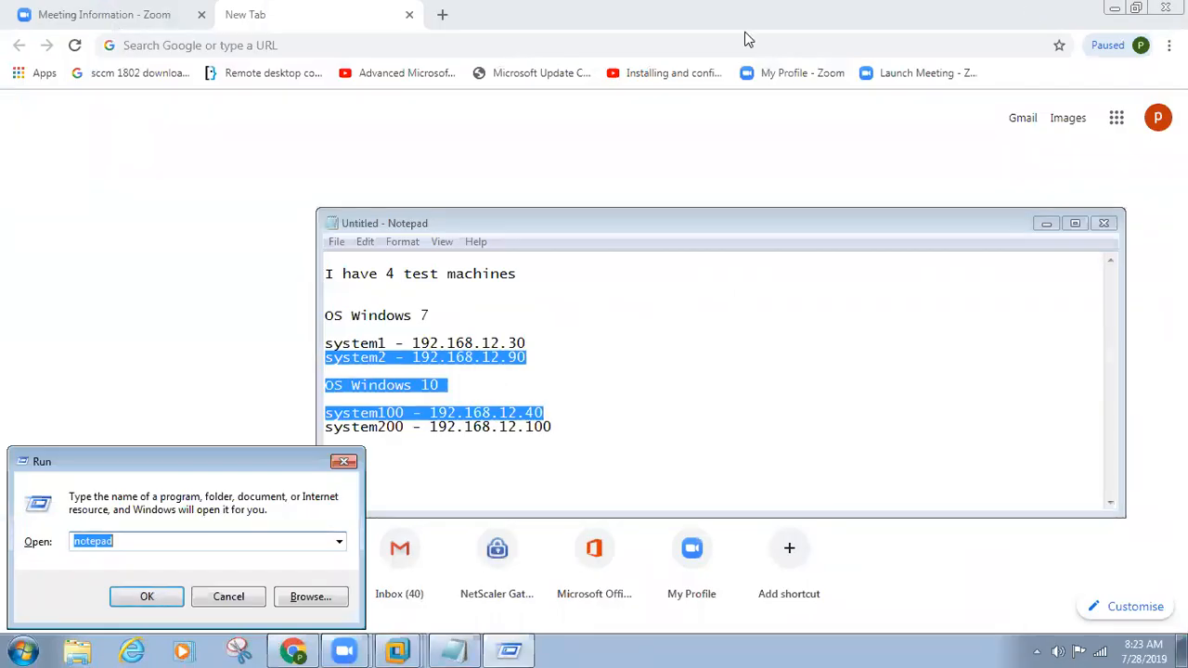
{"action": "left_click", "coordinate": [343, 461]}
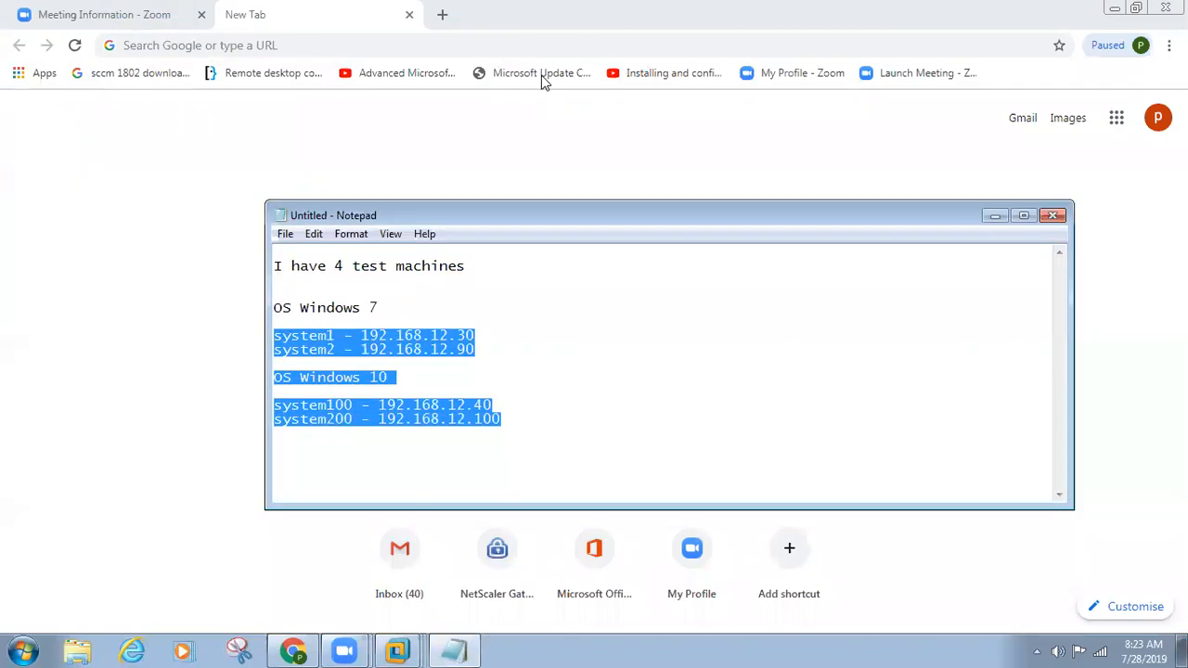
{"action": "left_click", "coordinate": [525, 407]}
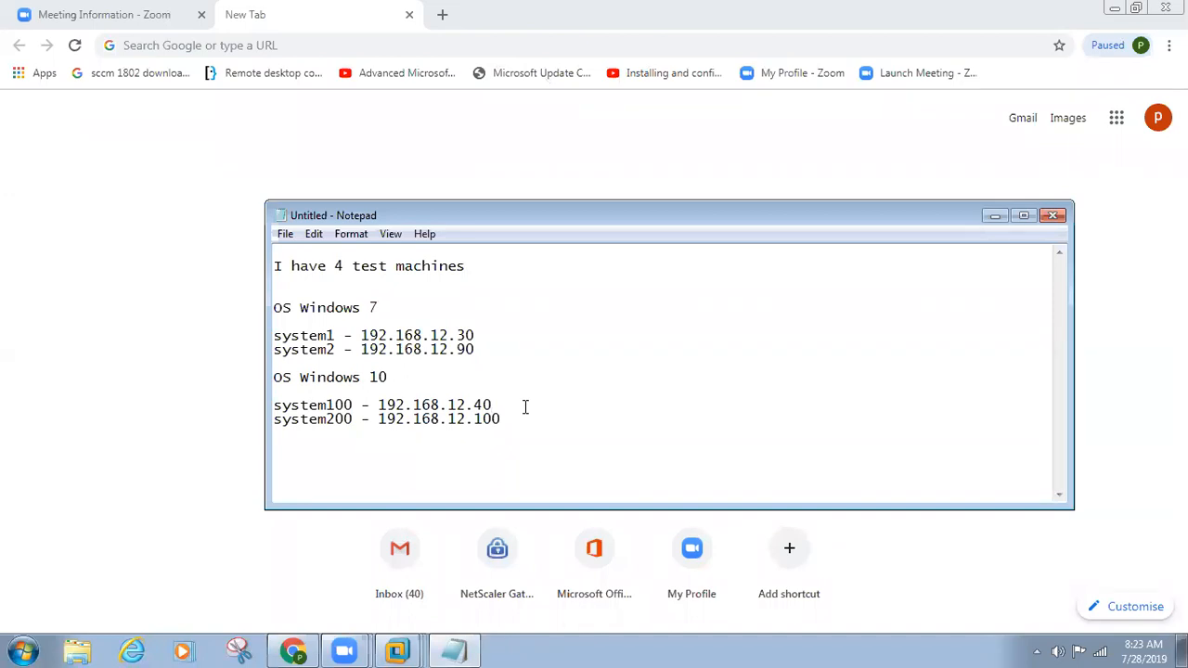
{"action": "left_click_drag", "start_coordinate": [530, 437], "coordinate": [264, 330]}
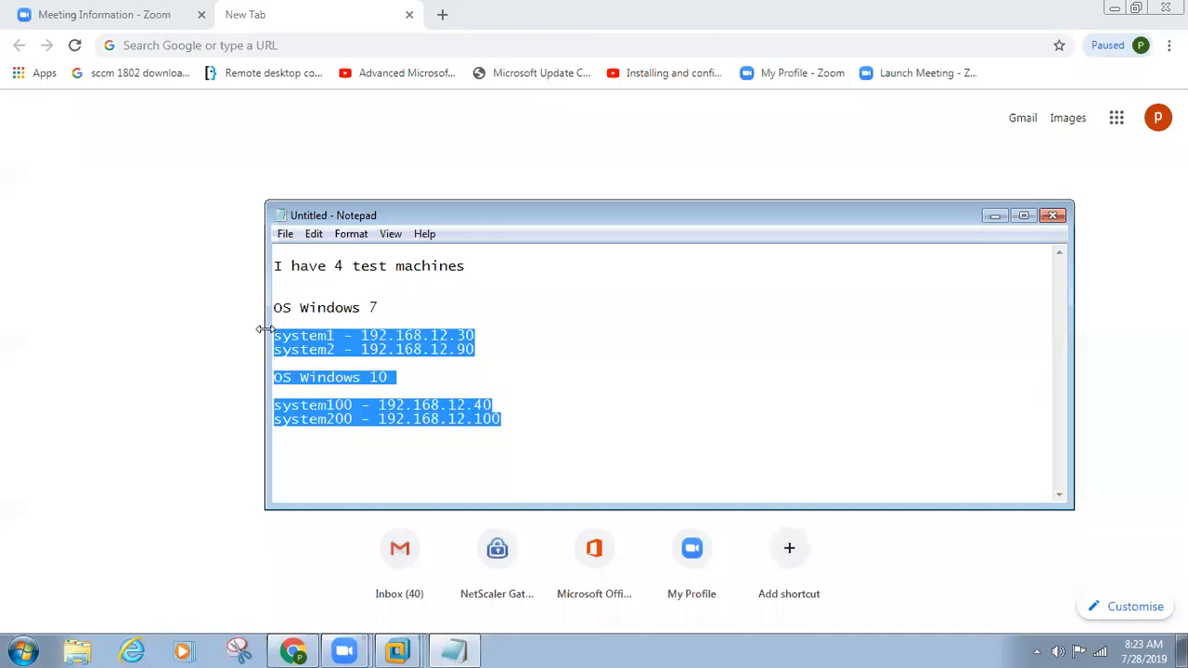
Step: Switch back to the sccm_nani virtual machine, refresh the Devices list and check the SYSTEM1 and SYSTEM200 entries
{"action": "left_click", "coordinate": [395, 650]}
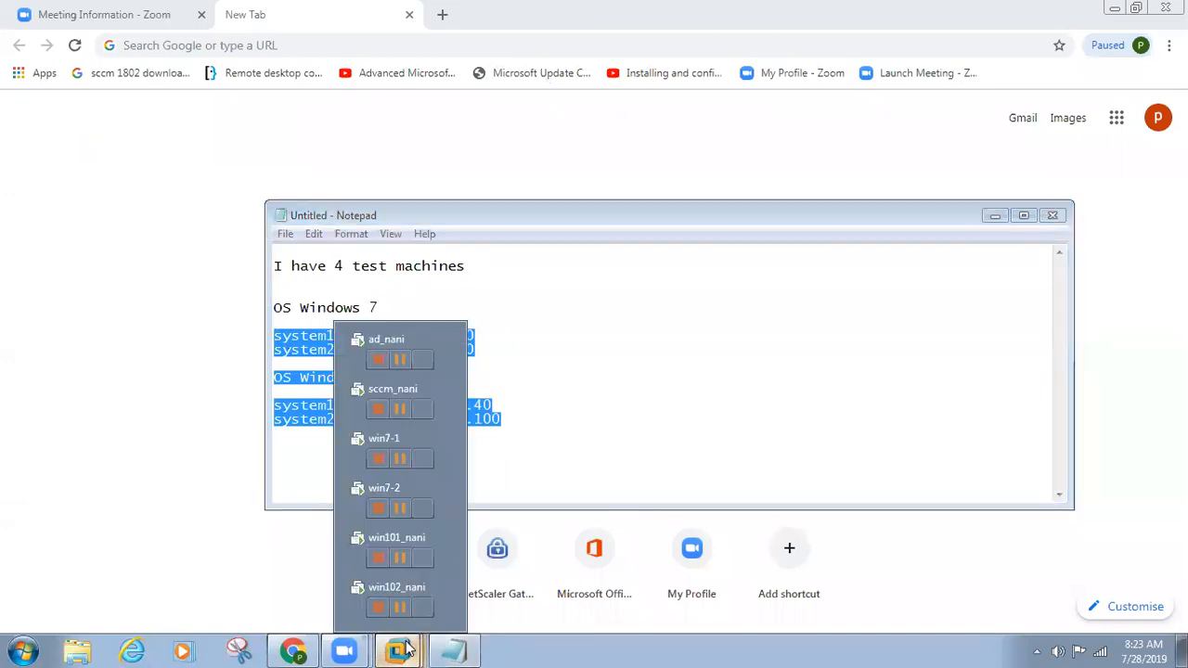
{"action": "left_click", "coordinate": [384, 392]}
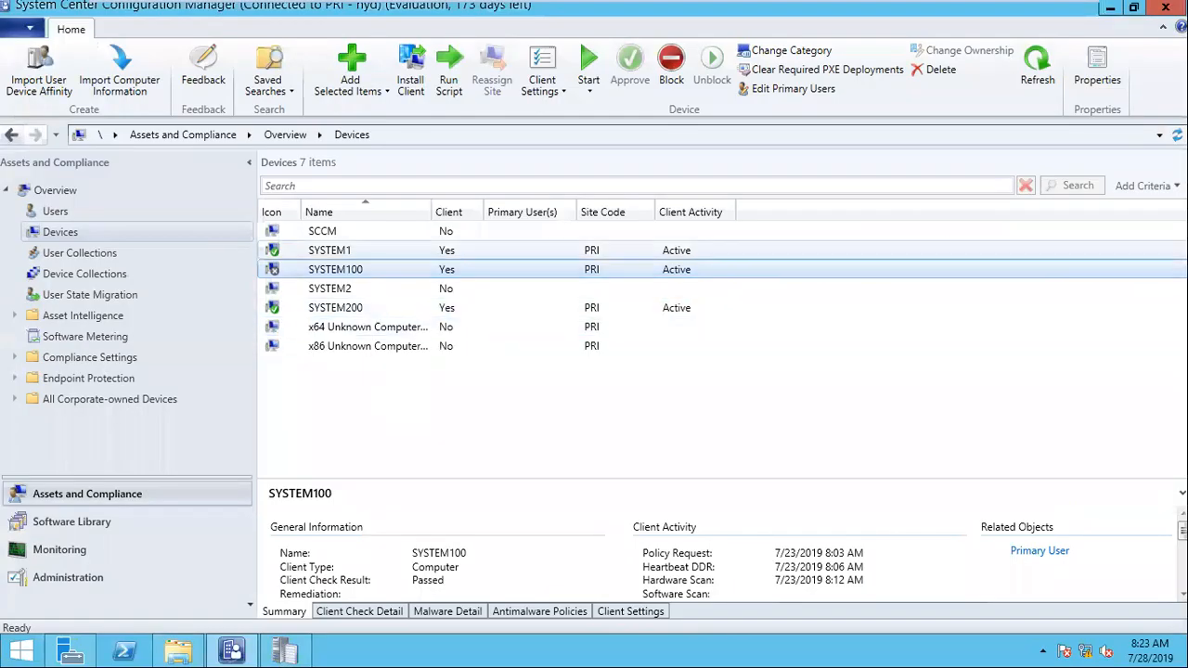
{"action": "left_click", "coordinate": [1176, 134]}
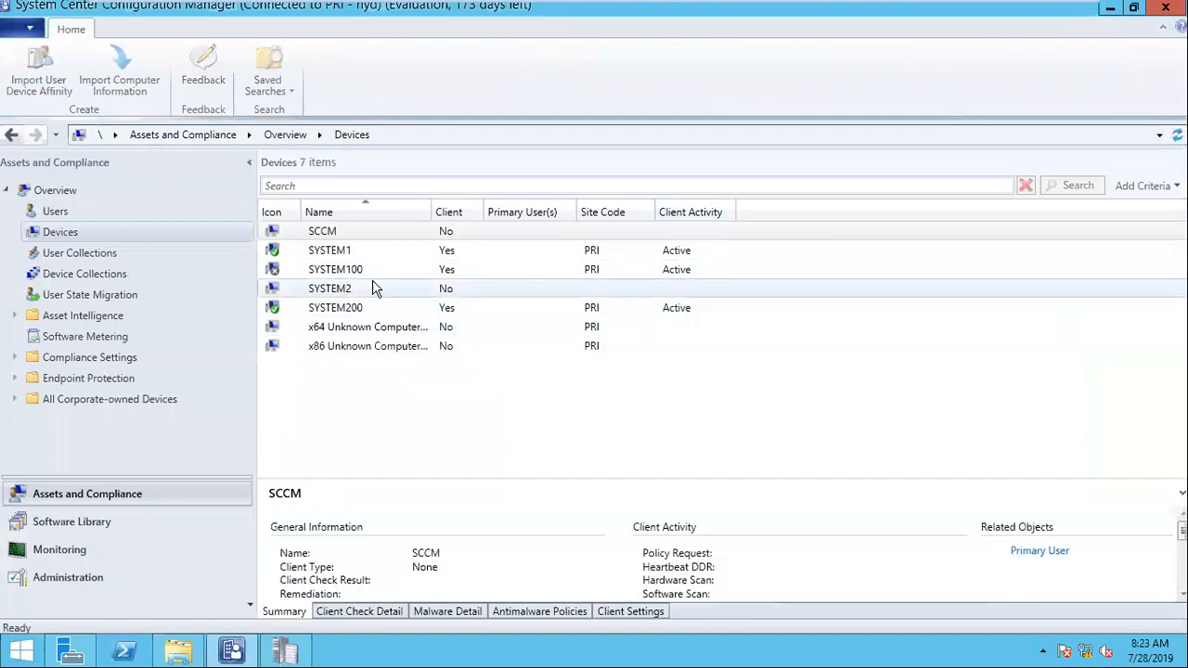
{"action": "left_click", "coordinate": [344, 308]}
{"action": "left_click", "coordinate": [341, 256]}
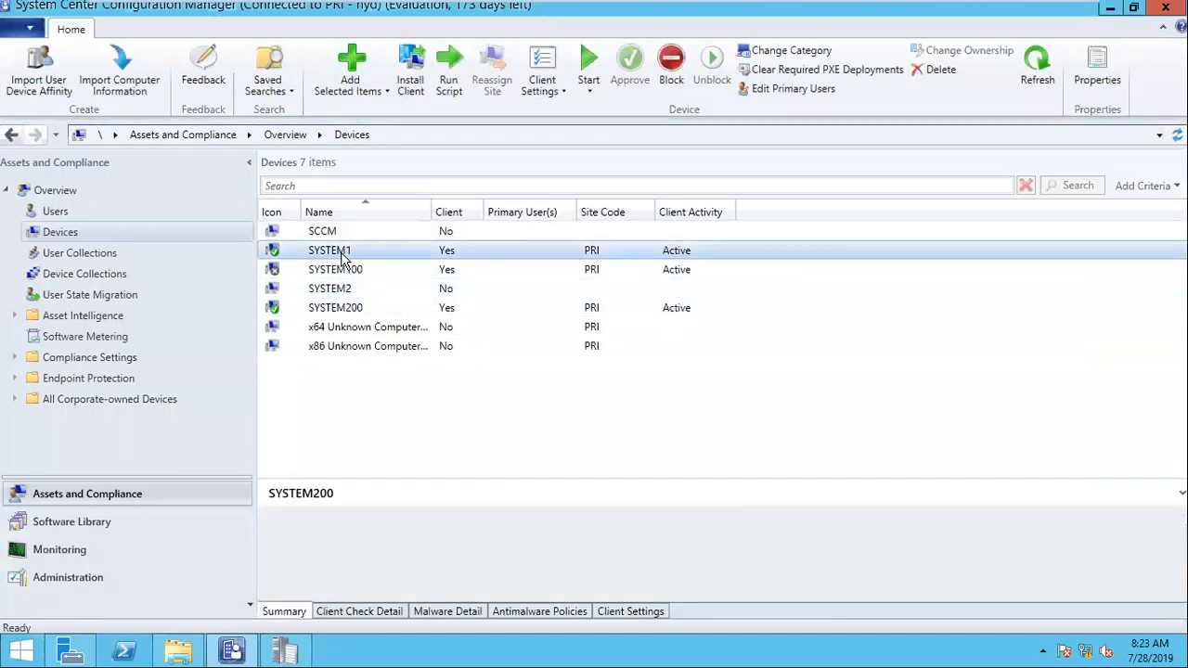
{"action": "left_click", "coordinate": [357, 312]}
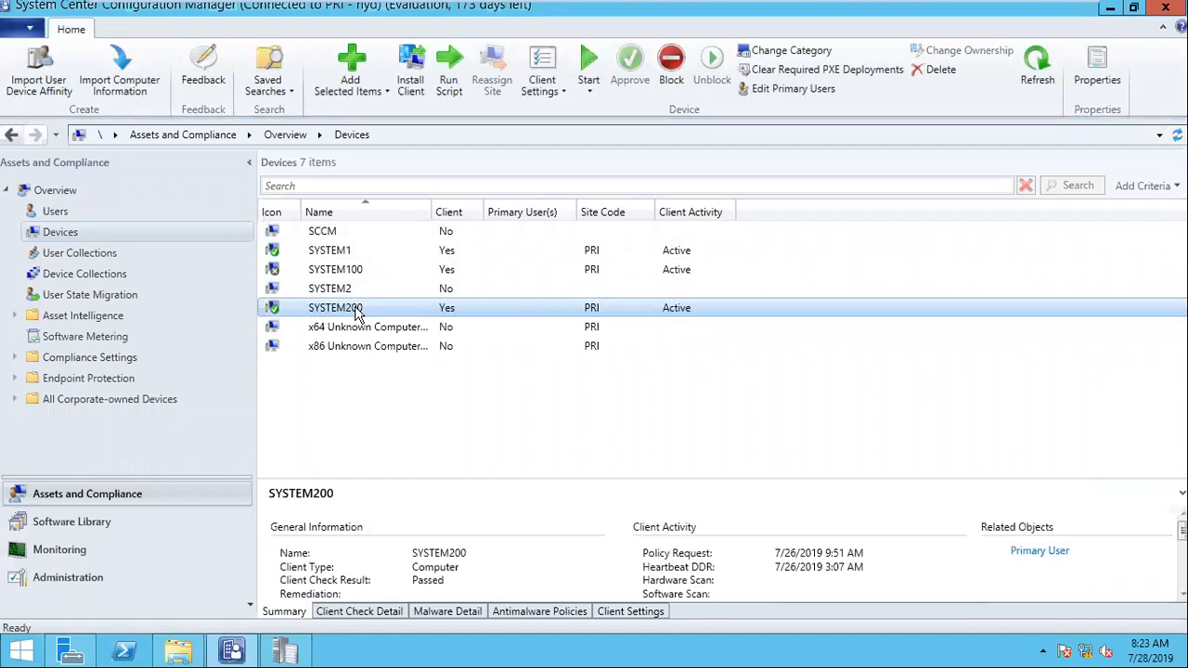
Step: Compare the client details of SYSTEM100, SYSTEM2 and SYSTEM200, refreshing the Devices list once more
{"action": "left_click", "coordinate": [348, 270]}
{"action": "left_click", "coordinate": [345, 288]}
{"action": "left_click", "coordinate": [348, 271]}
{"action": "left_click", "coordinate": [347, 289]}
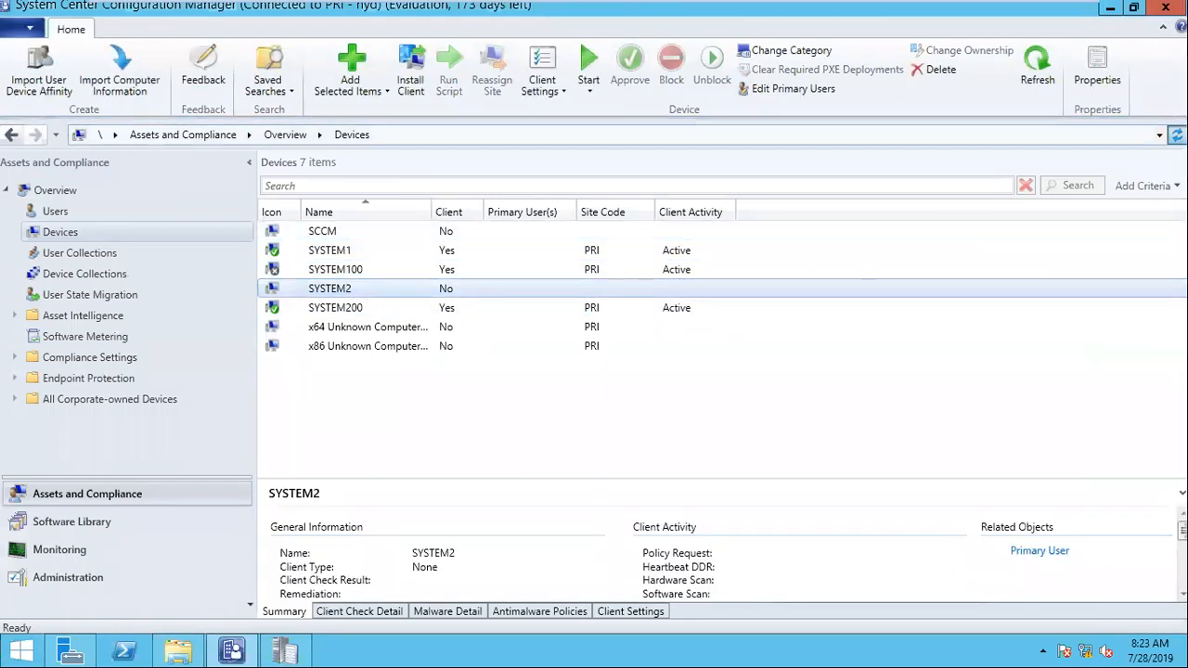
{"action": "left_click", "coordinate": [1177, 135]}
{"action": "left_click", "coordinate": [400, 276]}
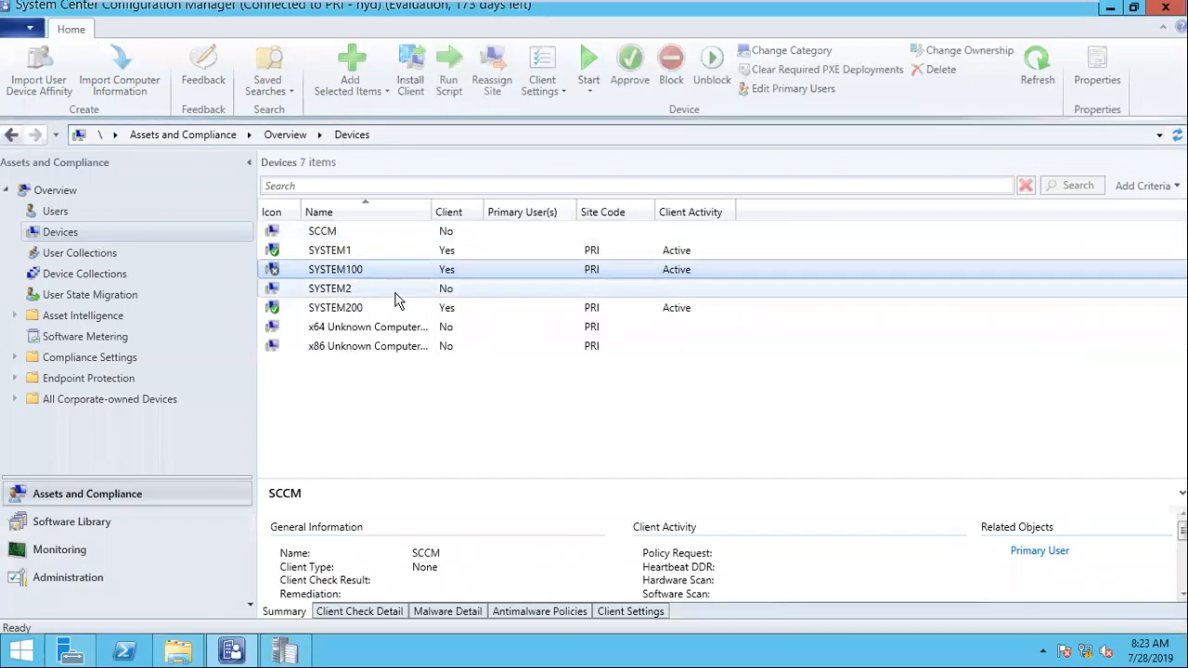
{"action": "left_click", "coordinate": [394, 295]}
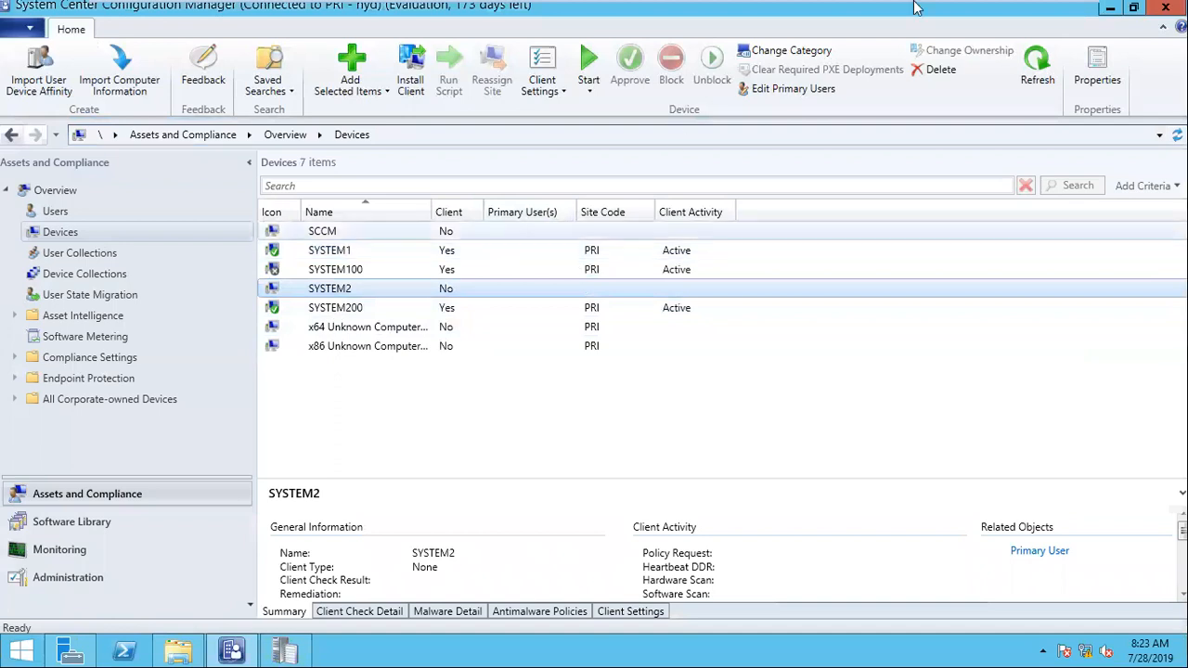
{"action": "mouse_move", "coordinate": [1011, 11]}
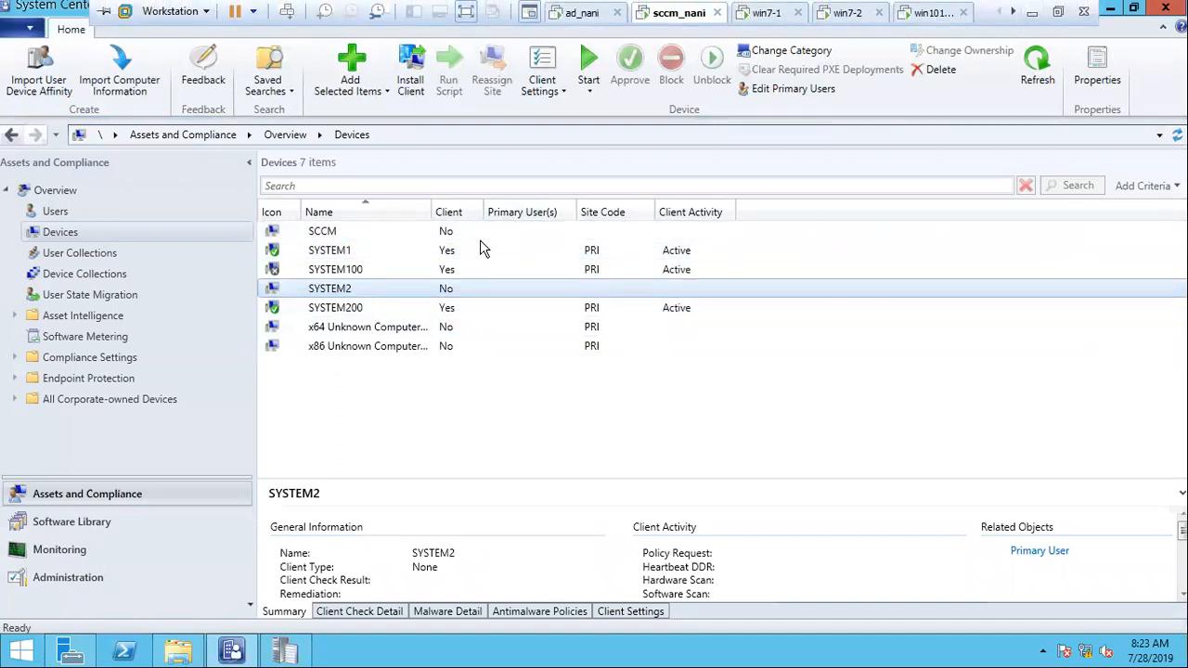
{"action": "left_click", "coordinate": [345, 268]}
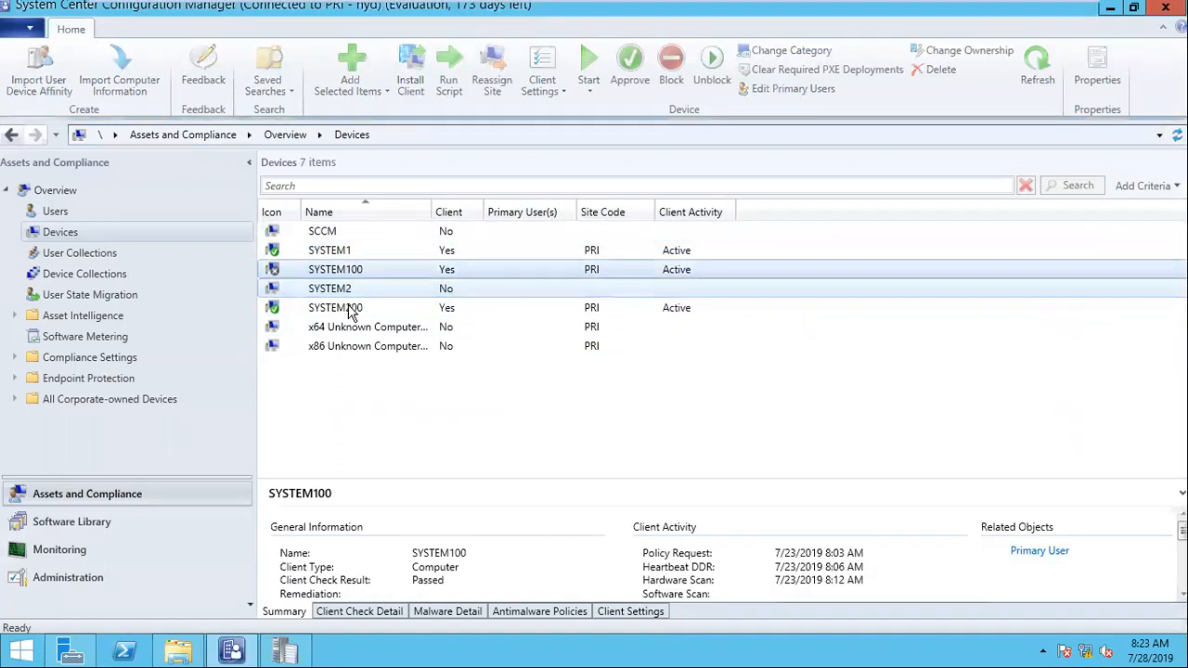
{"action": "left_click", "coordinate": [351, 310]}
Step: Return to the Notepad notes and highlight the Windows 10 machines, the Windows 7 machines and the OS Windows 7 heading in turn
{"action": "left_click", "coordinate": [1033, 19]}
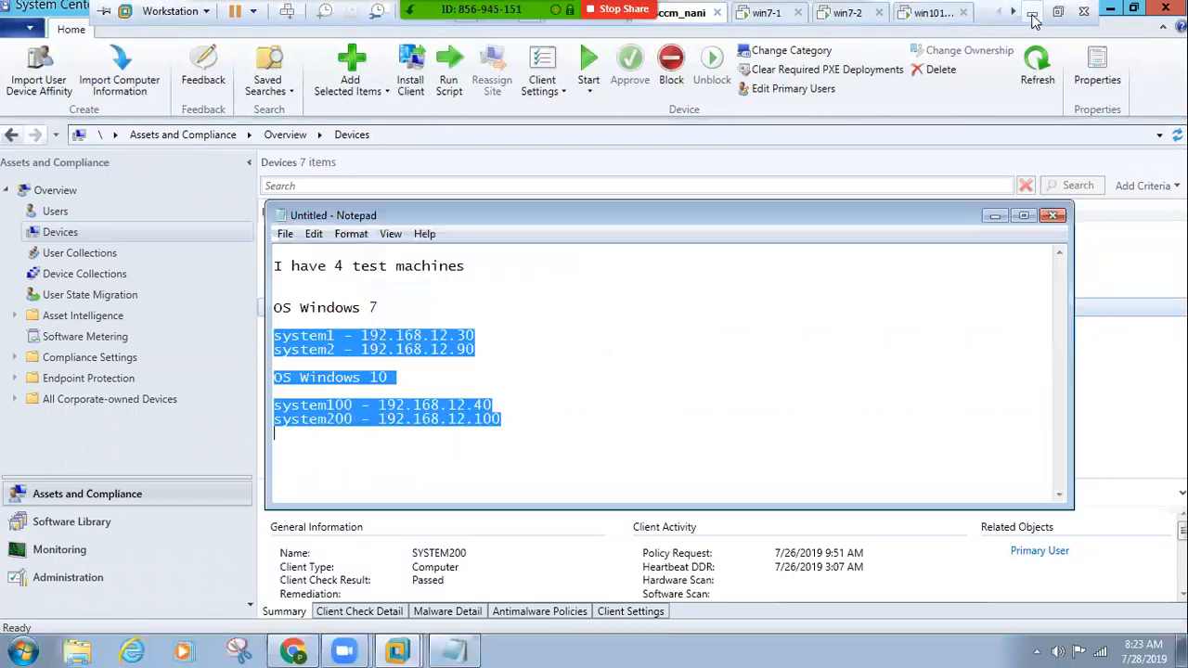
{"action": "left_click", "coordinate": [508, 441]}
{"action": "left_click_drag", "start_coordinate": [501, 423], "coordinate": [235, 404]}
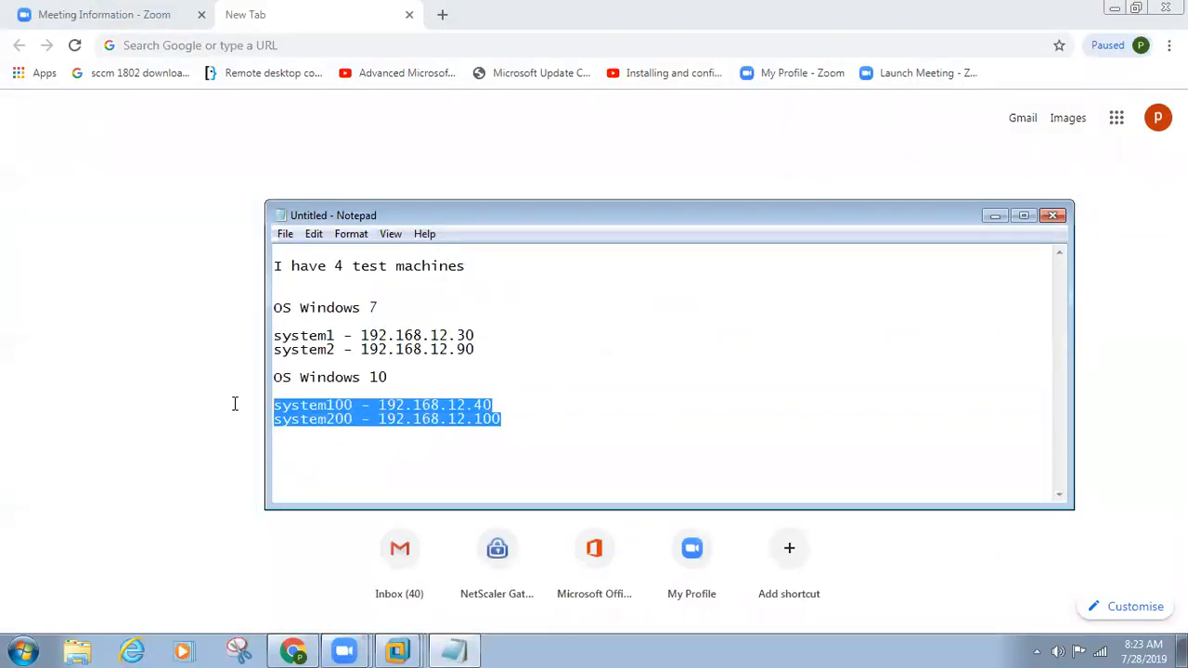
{"action": "left_click_drag", "start_coordinate": [482, 359], "coordinate": [251, 336]}
{"action": "left_click_drag", "start_coordinate": [386, 310], "coordinate": [193, 310]}
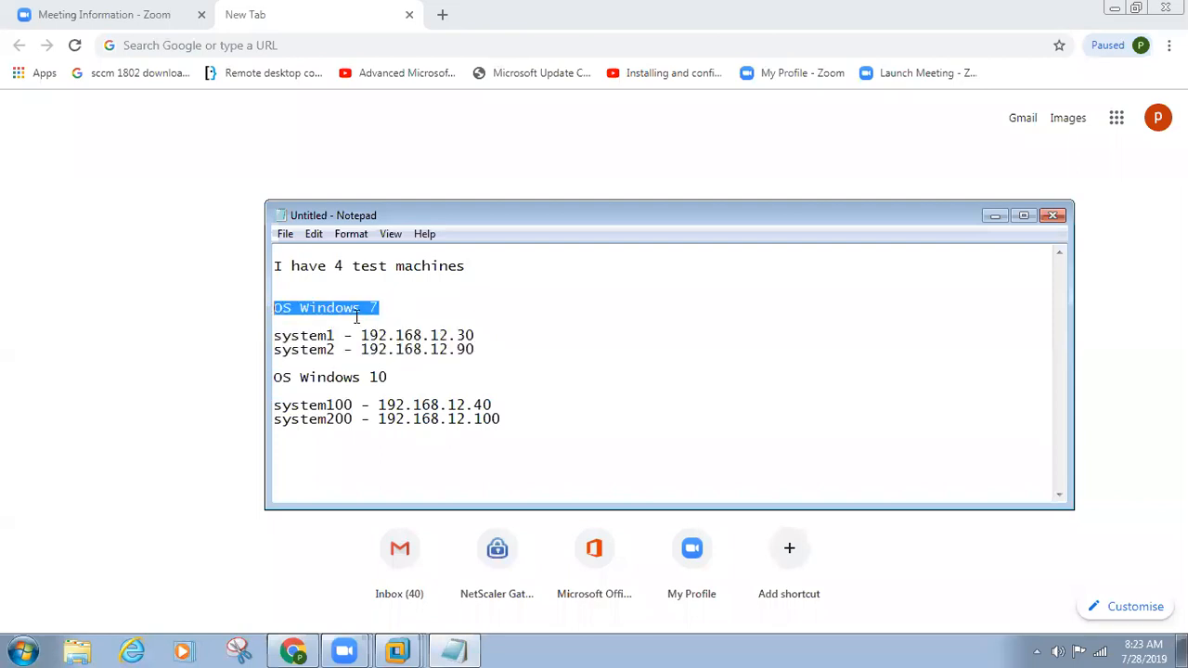
Step: Minimize the browser window and the Notepad notes to clear the desktop
{"action": "left_click", "coordinate": [398, 651]}
{"action": "left_click", "coordinate": [397, 652]}
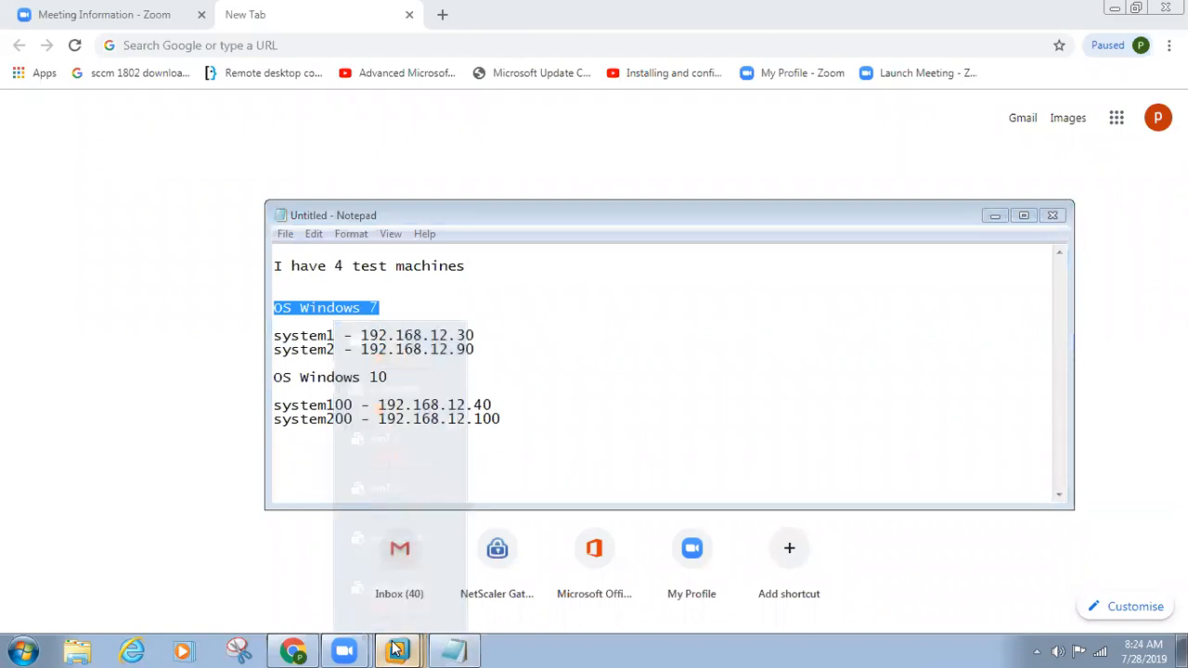
{"action": "left_click", "coordinate": [1115, 9]}
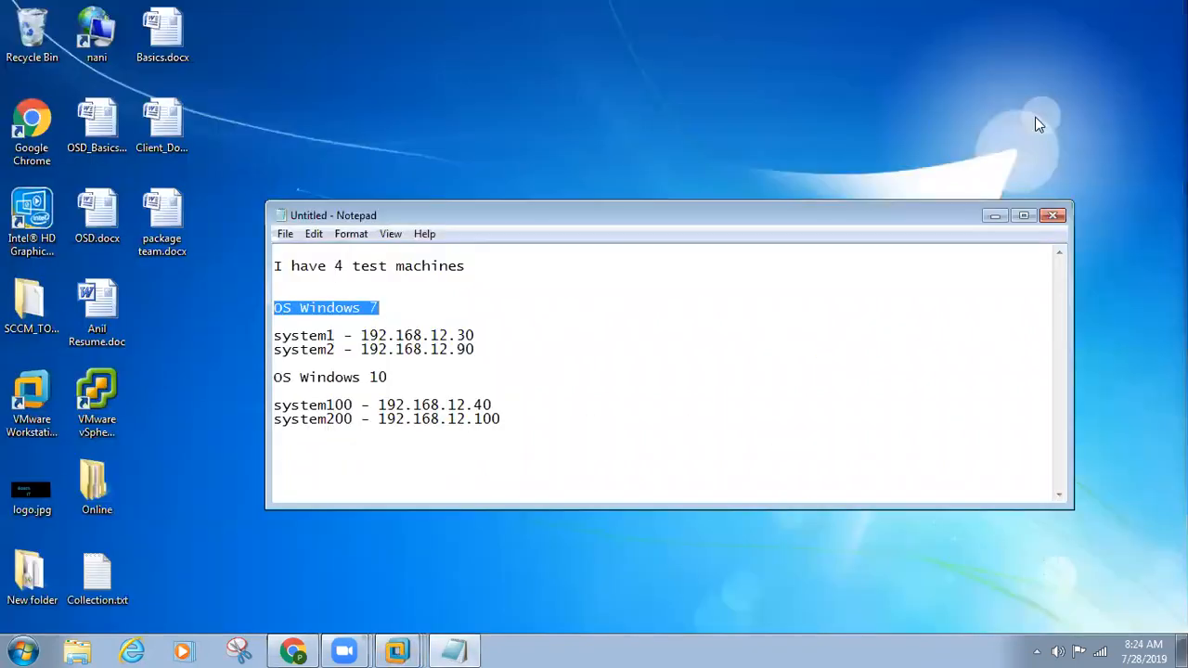
{"action": "left_click", "coordinate": [991, 217]}
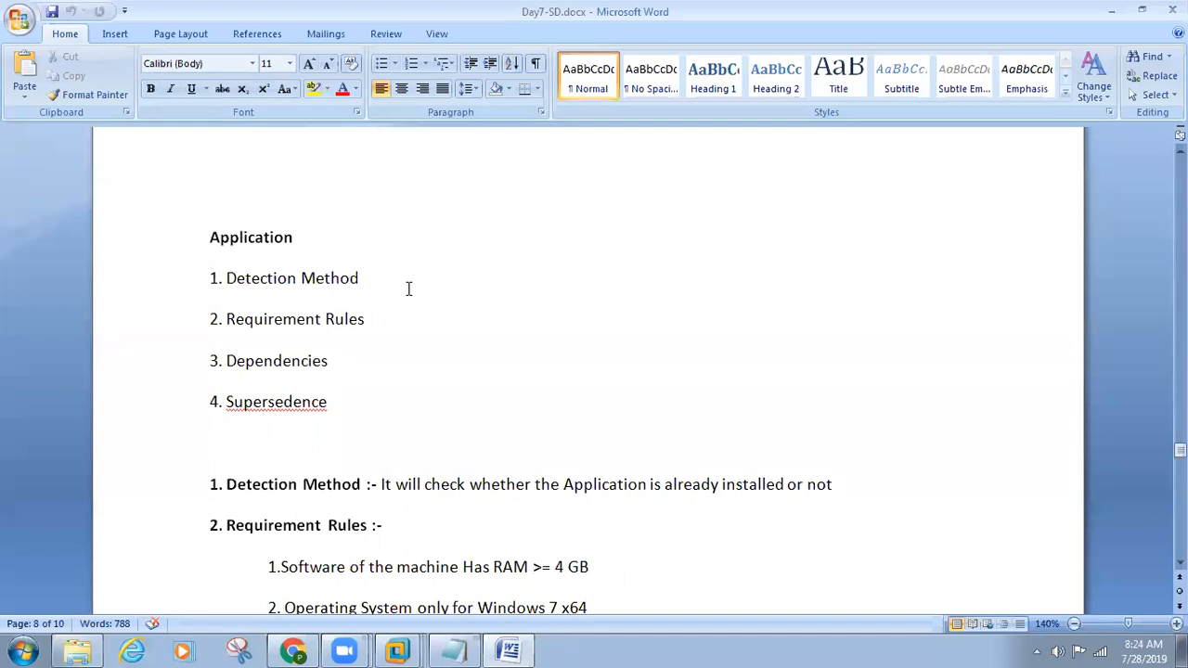
Step: Review the Application topics in Day7-SD.docx in Word: Detection Method, Requirement Rules, Dependencies and Supersedence
{"action": "left_click", "coordinate": [191, 236]}
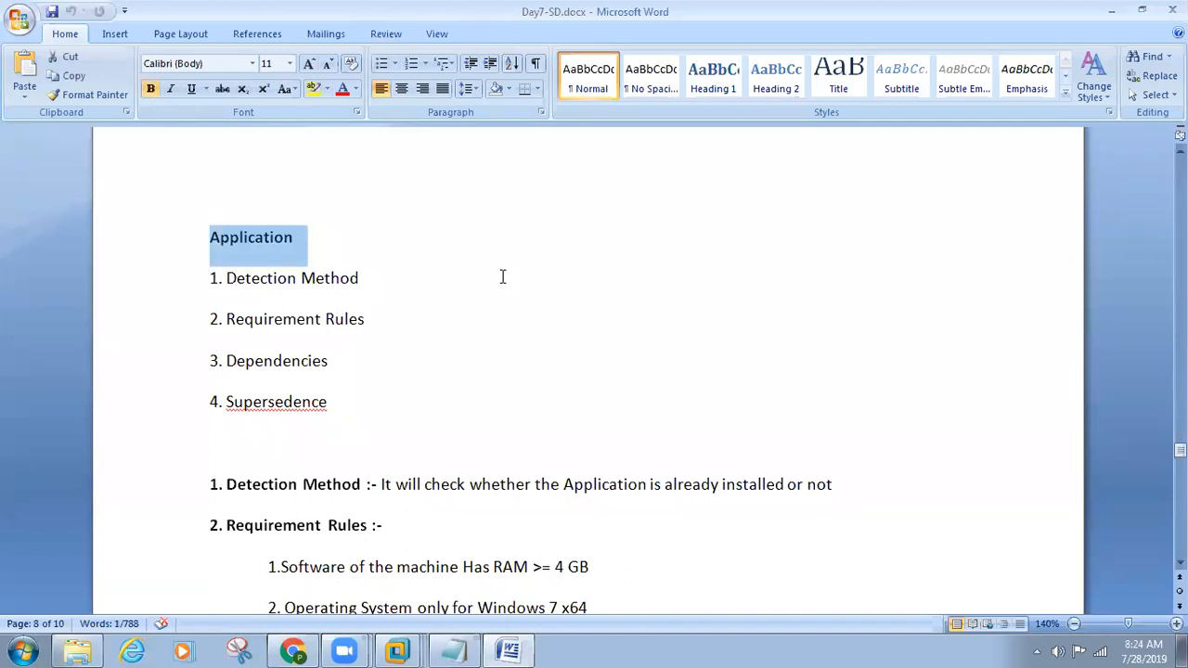
{"action": "left_click_drag", "start_coordinate": [362, 410], "coordinate": [157, 289]}
{"action": "left_click", "coordinate": [332, 282]}
{"action": "left_click_drag", "start_coordinate": [363, 289], "coordinate": [148, 290]}
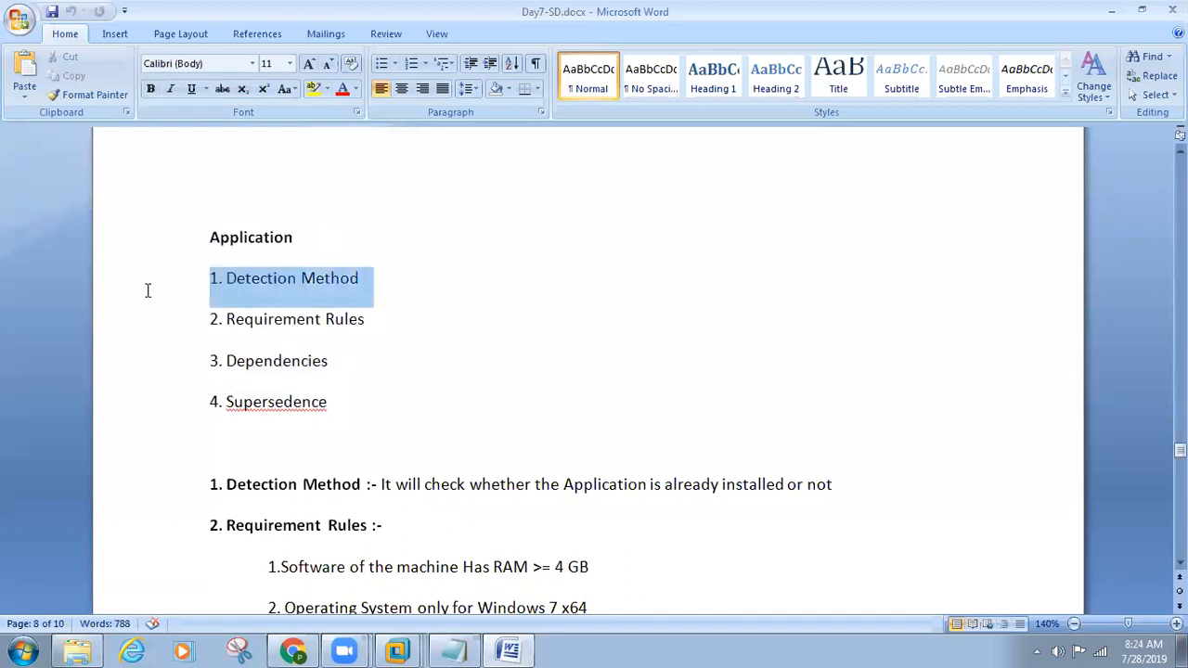
{"action": "left_click_drag", "start_coordinate": [406, 324], "coordinate": [151, 331]}
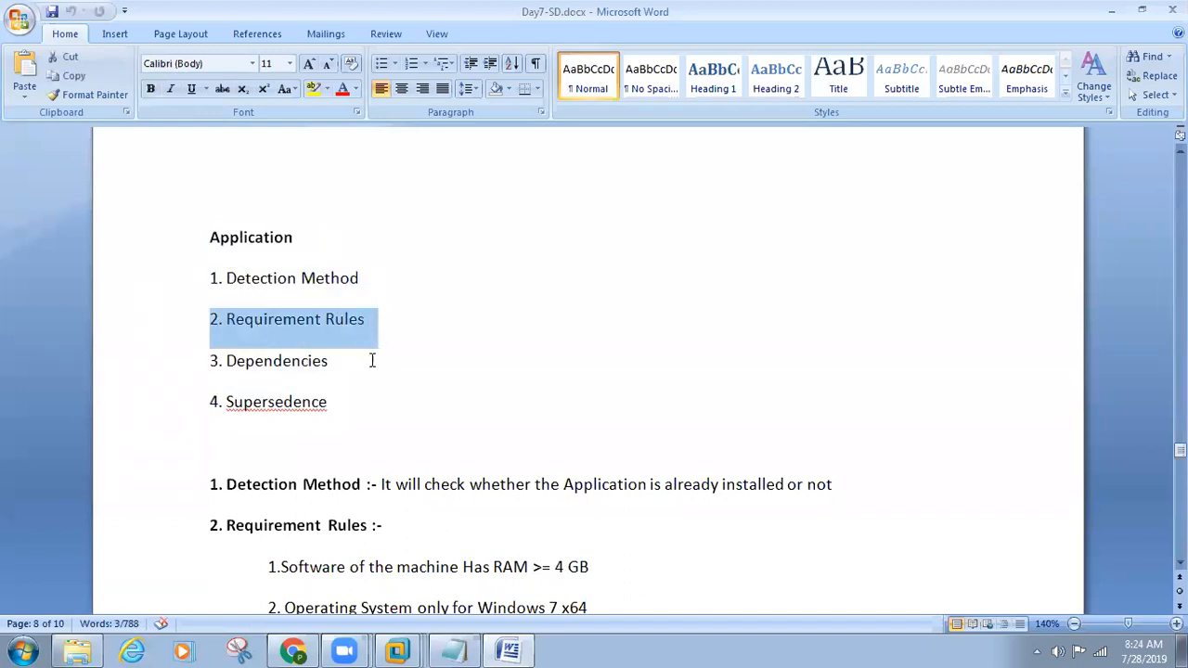
{"action": "left_click_drag", "start_coordinate": [371, 361], "coordinate": [151, 374]}
{"action": "left_click_drag", "start_coordinate": [359, 403], "coordinate": [148, 297]}
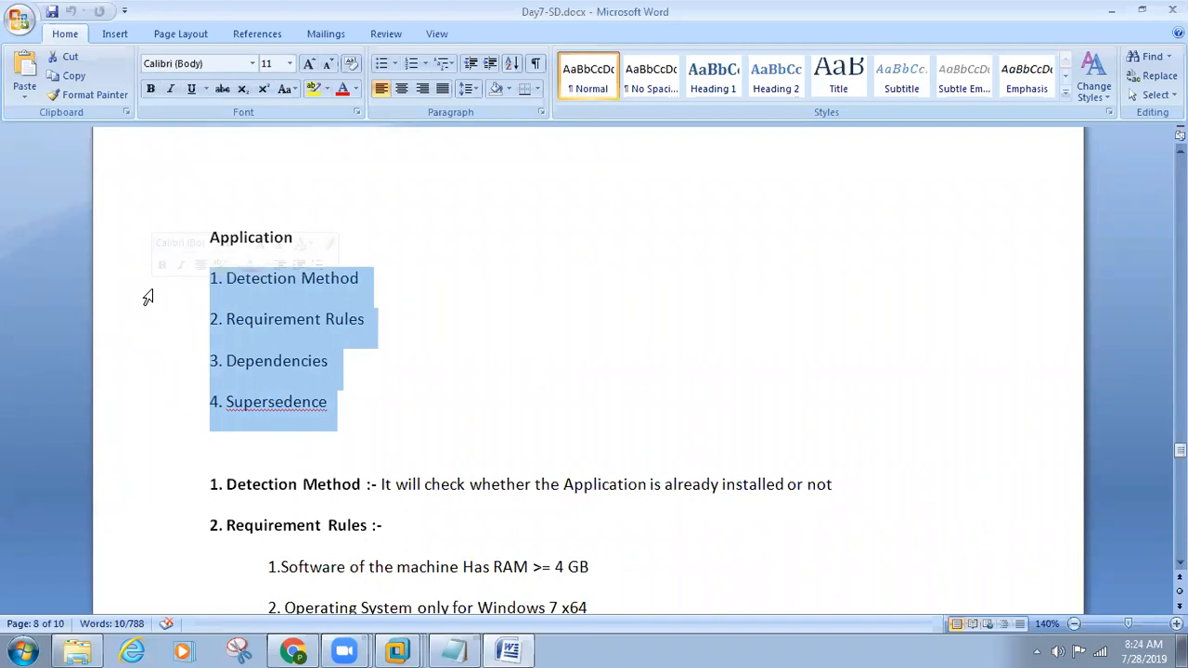
{"action": "left_click", "coordinate": [230, 291]}
{"action": "left_click_drag", "start_coordinate": [380, 433], "coordinate": [195, 290]}
Step: Highlight the Detection Method heading and its definition below the list of Application topics
{"action": "scroll", "coordinate": [265, 371], "scroll_direction": "down", "scroll_amount": 2}
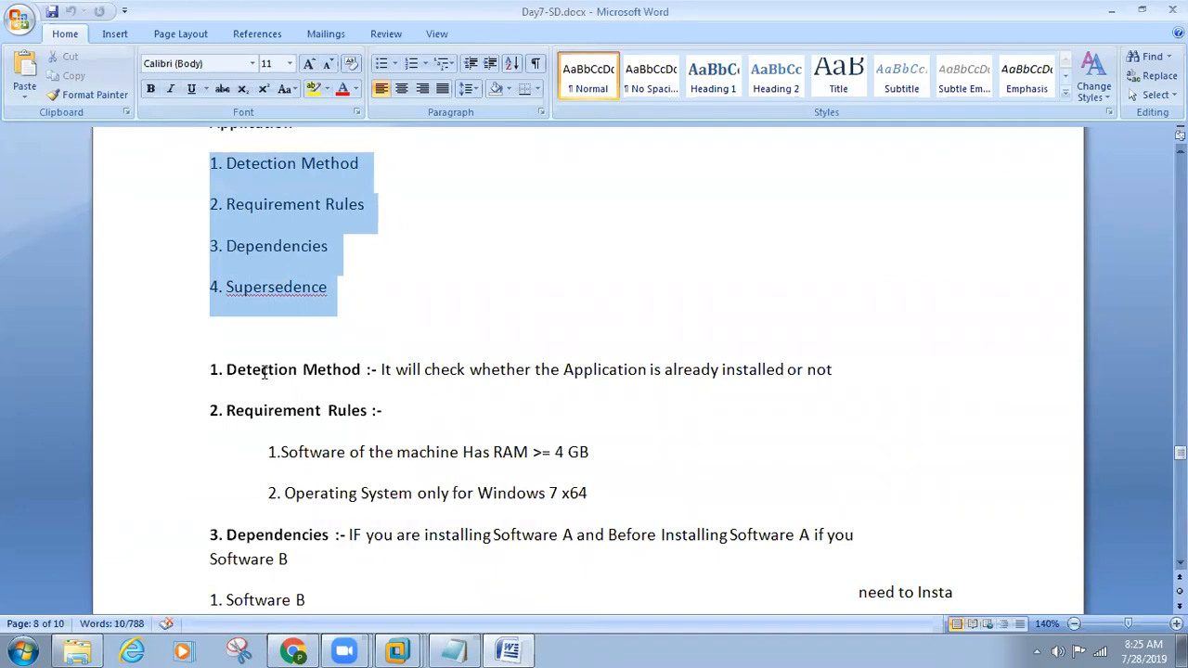
{"action": "left_click_drag", "start_coordinate": [362, 375], "coordinate": [219, 375]}
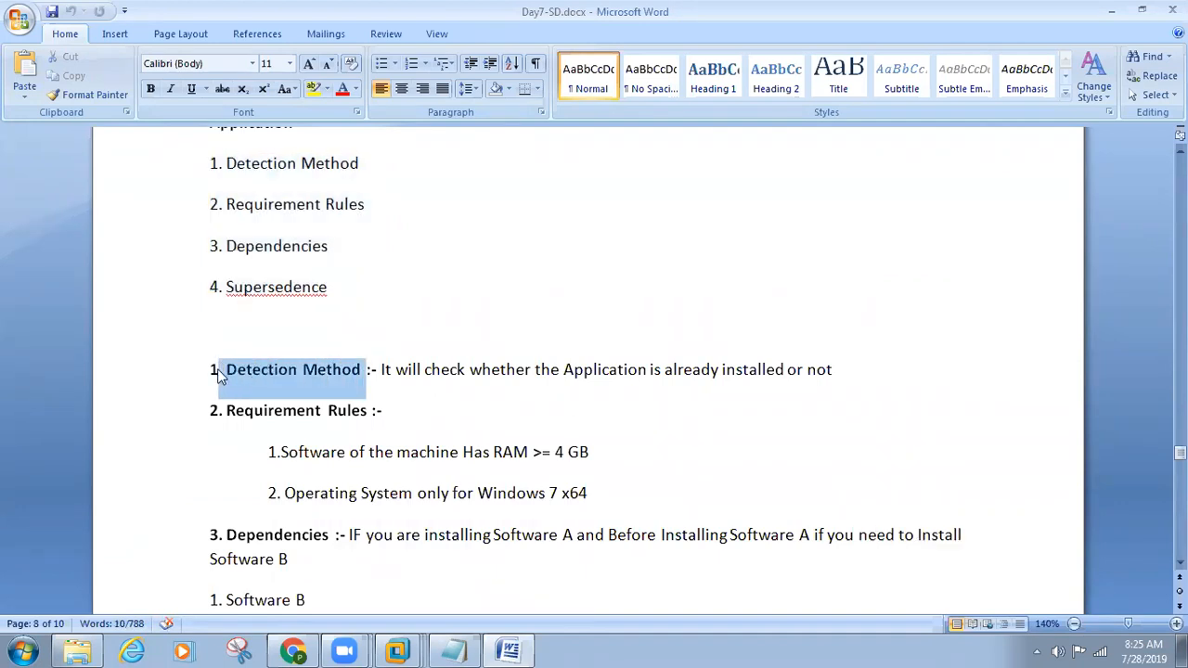
{"action": "left_click_drag", "start_coordinate": [375, 371], "coordinate": [838, 368]}
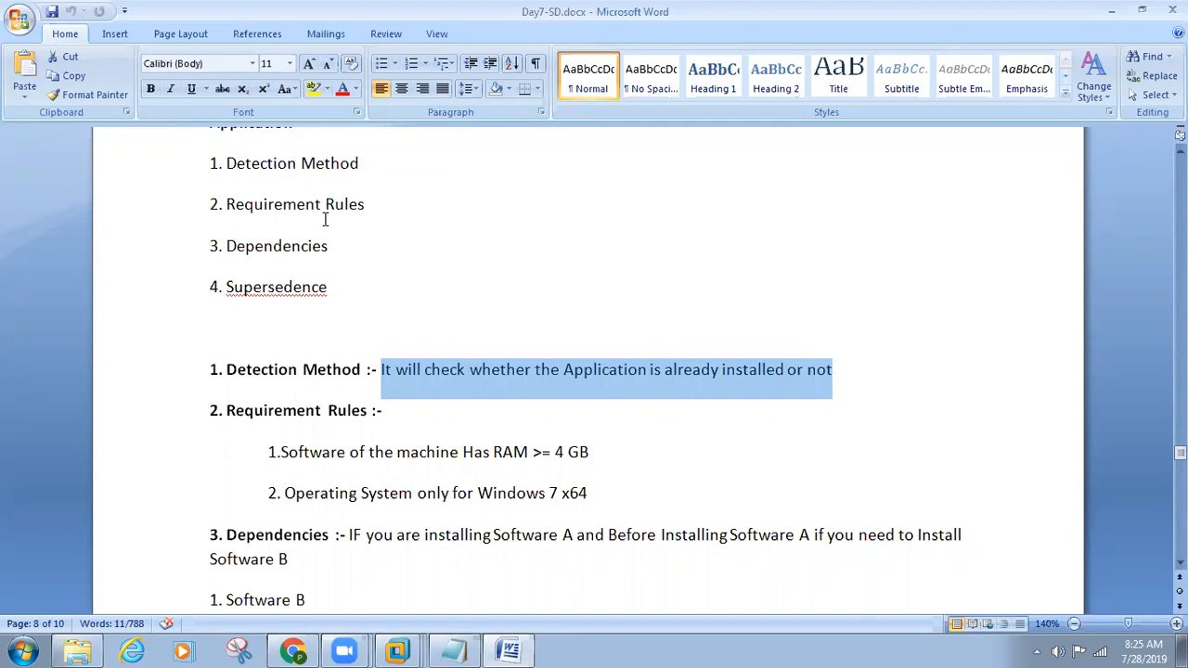
Step: Launch Paint by running mspaint
{"action": "key", "text": "super+r"}
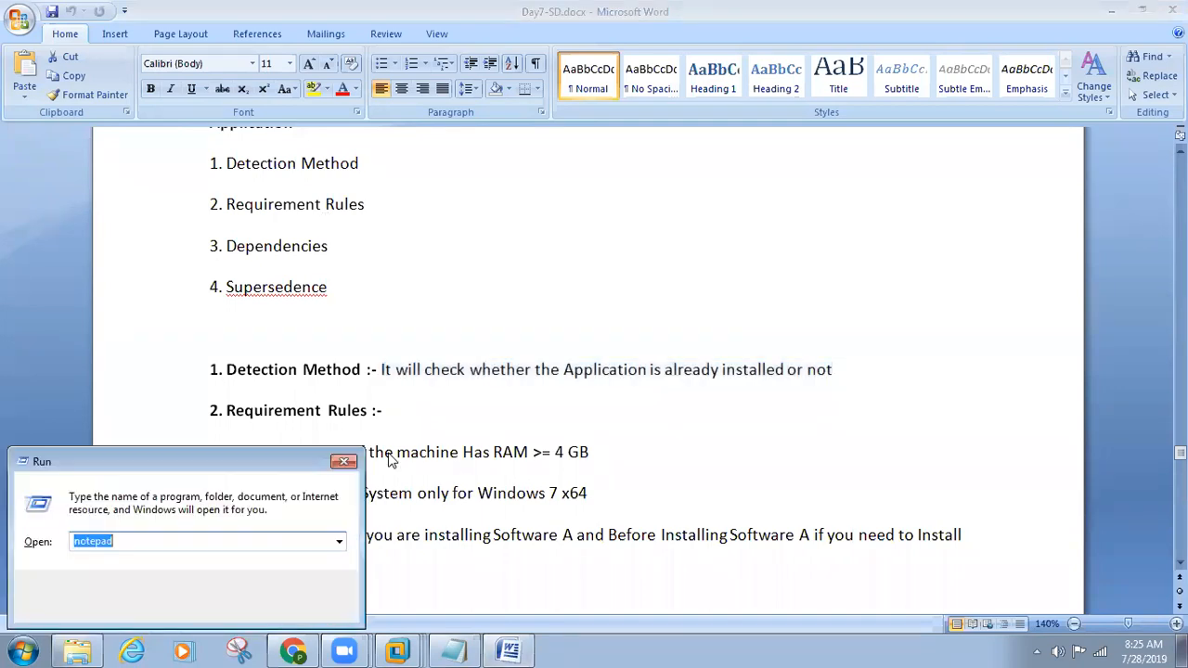
{"action": "type", "text": "mspaint"}
{"action": "key", "text": "Return"}
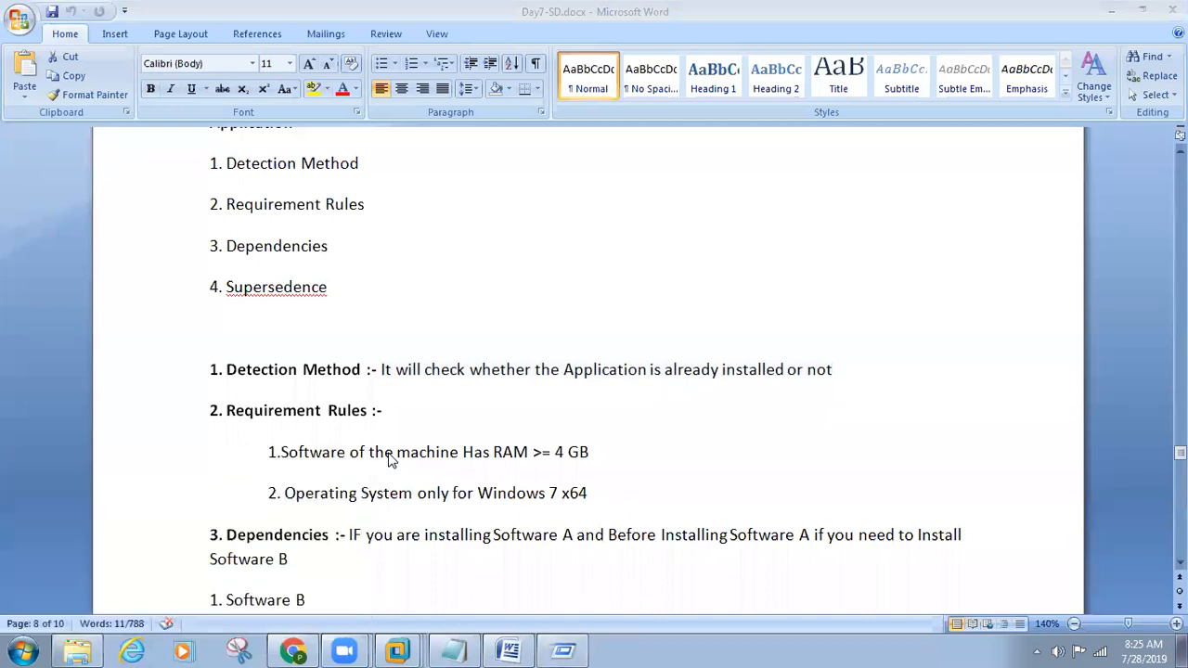
Step: Add the bold text label "1 package - 2 GB" in the upper-left area of the canvas
{"action": "left_click", "coordinate": [384, 55]}
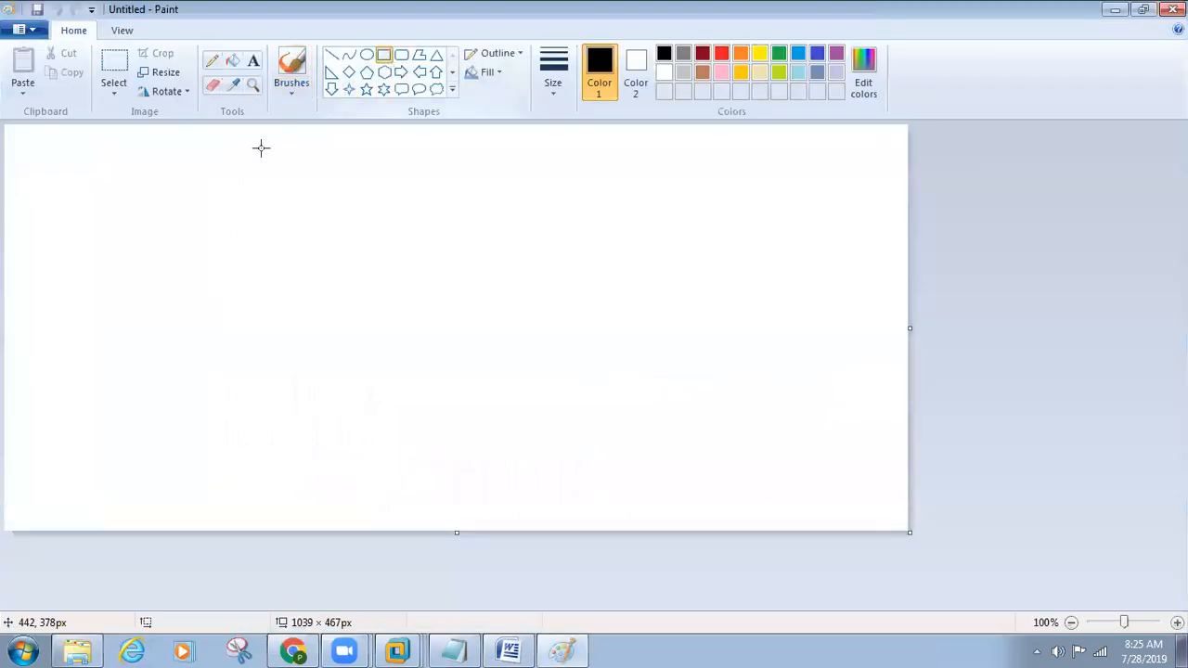
{"action": "left_click", "coordinate": [253, 63]}
{"action": "left_click", "coordinate": [113, 181]}
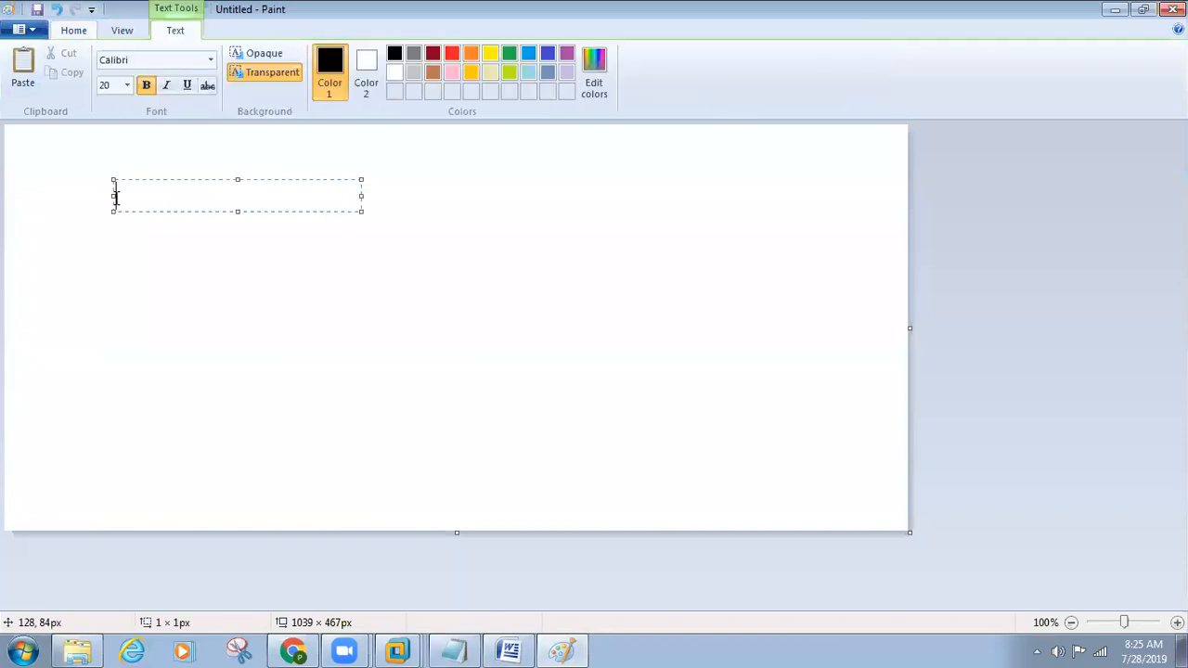
{"action": "type", "text": "1 packah"}
{"action": "key", "text": "BackSpace"}
{"action": "type", "text": "ge - 2 GB"}
{"action": "left_click", "coordinate": [309, 327]}
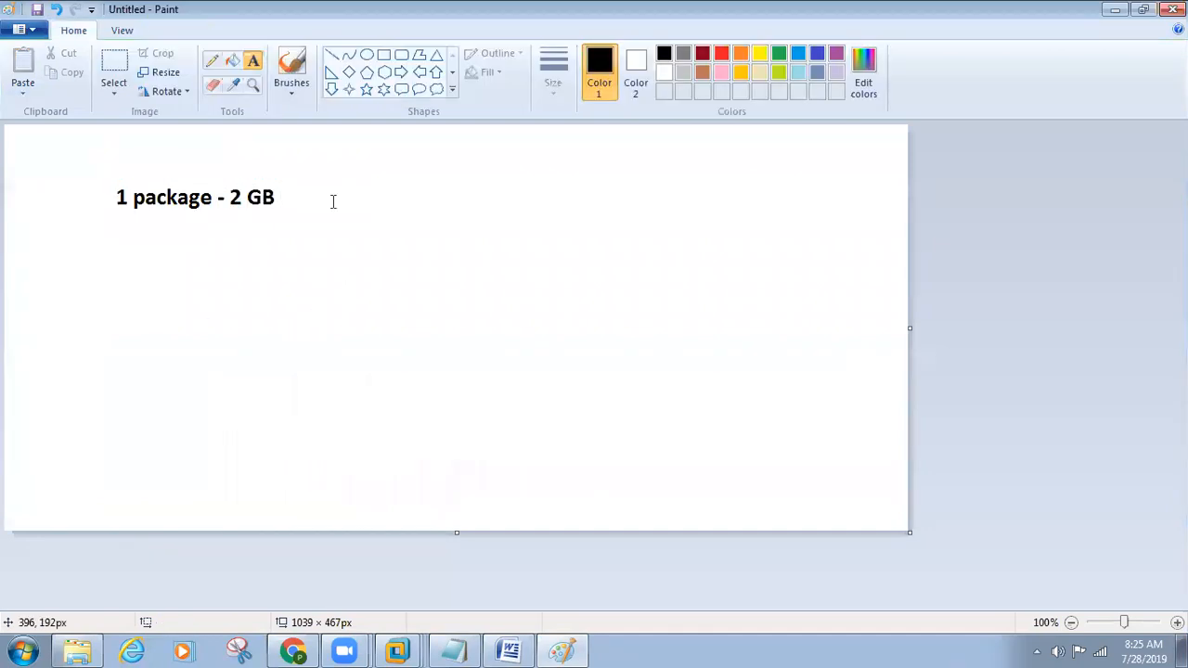
Step: Draw an upright rectangle near the canvas's right edge and label it "system 1" above
{"action": "left_click", "coordinate": [383, 55]}
{"action": "left_click_drag", "start_coordinate": [774, 228], "coordinate": [846, 332]}
{"action": "left_click", "coordinate": [253, 61]}
{"action": "left_click", "coordinate": [770, 178]}
{"action": "type", "text": "system 1"}
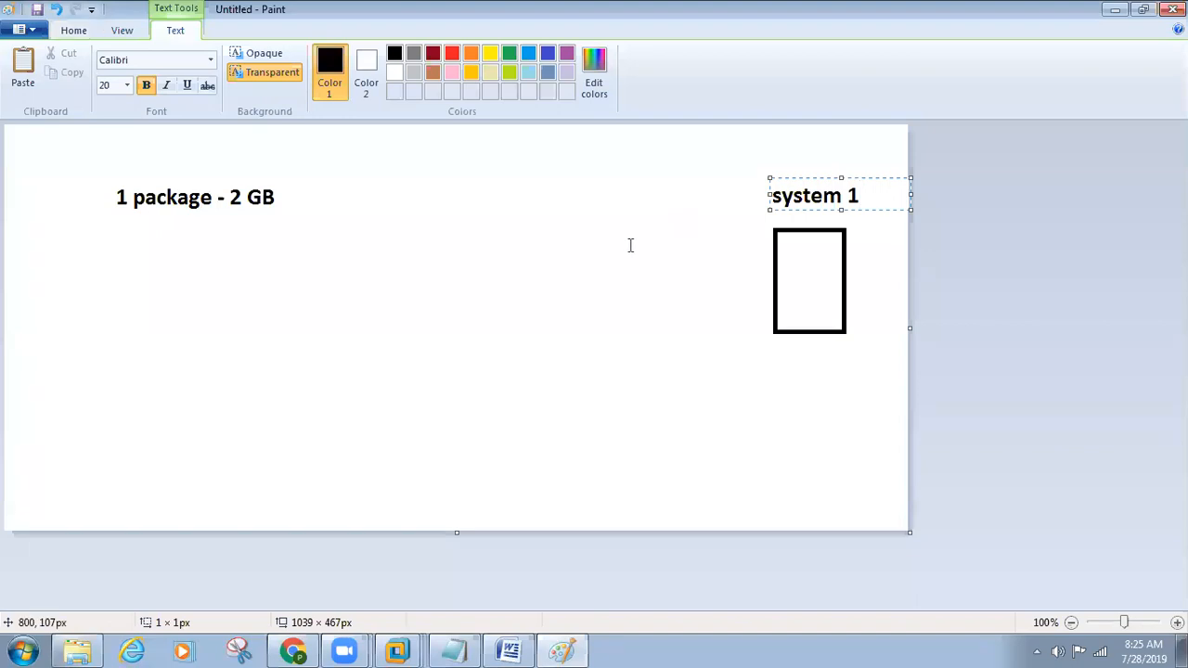
{"action": "left_click", "coordinate": [517, 257]}
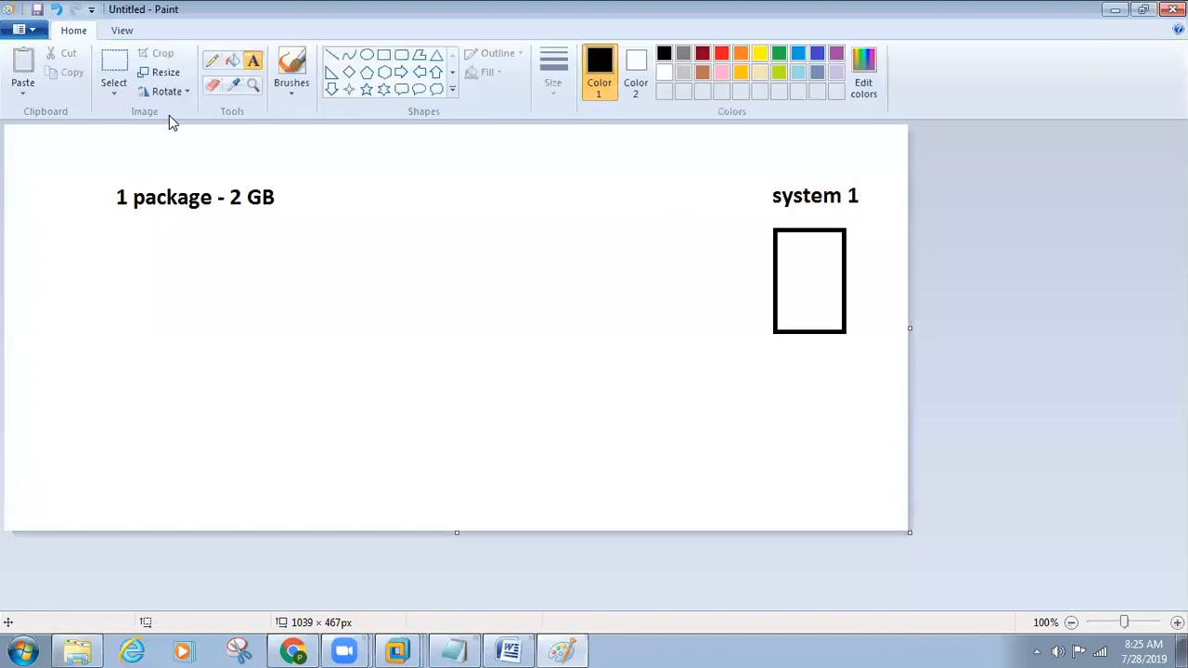
Step: Draw a curved pencil line from the package label to the system 1 box, and write "downlaod" and "install -" on two lines below the box
{"action": "left_click", "coordinate": [212, 62]}
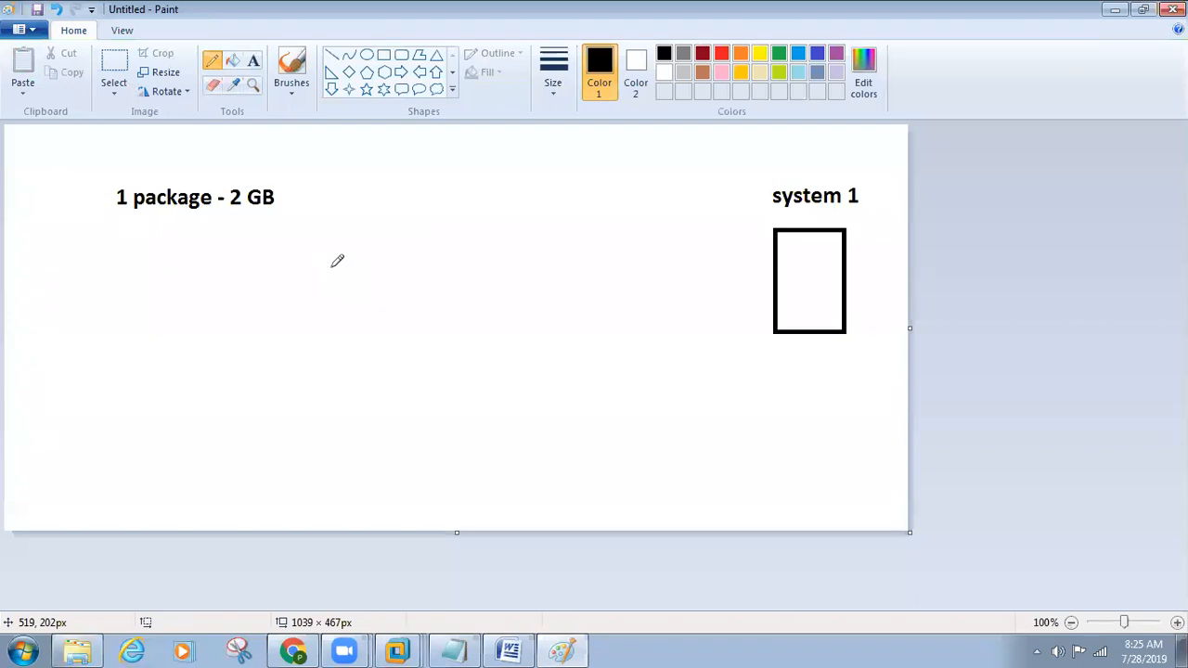
{"action": "mouse_move", "coordinate": [282, 203]}
{"action": "left_mouse_down"}
{"action": "mouse_move", "coordinate": [444, 176]}
{"action": "mouse_move", "coordinate": [676, 189]}
{"action": "mouse_move", "coordinate": [754, 241]}
{"action": "left_mouse_up"}
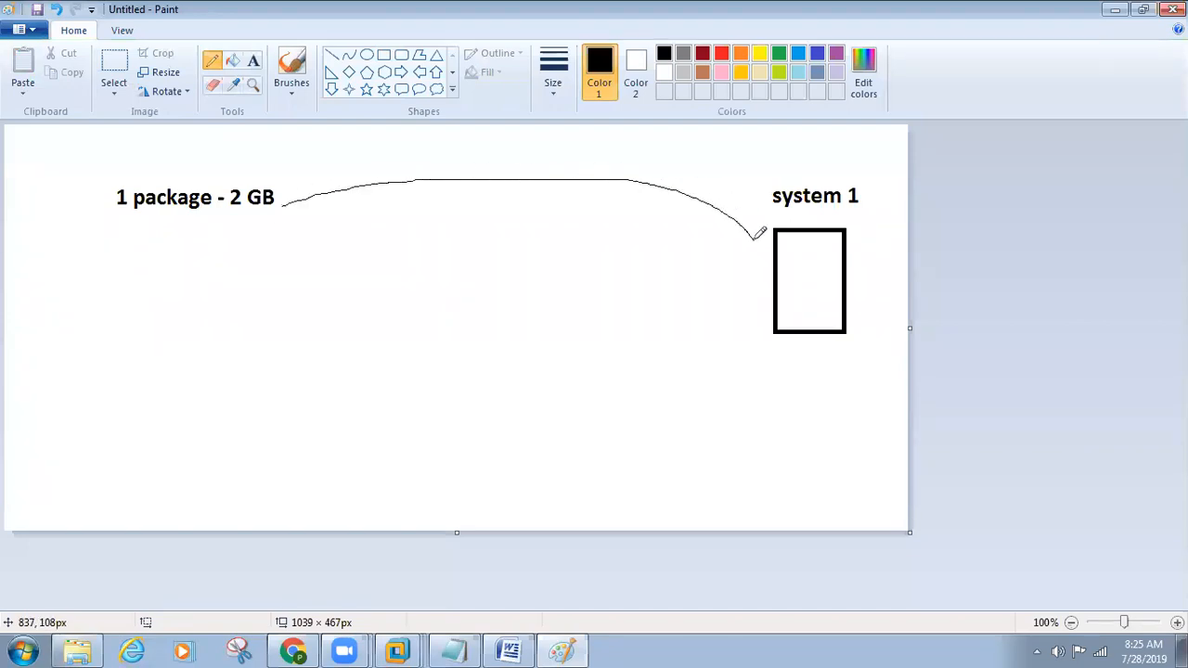
{"action": "left_click", "coordinate": [252, 61]}
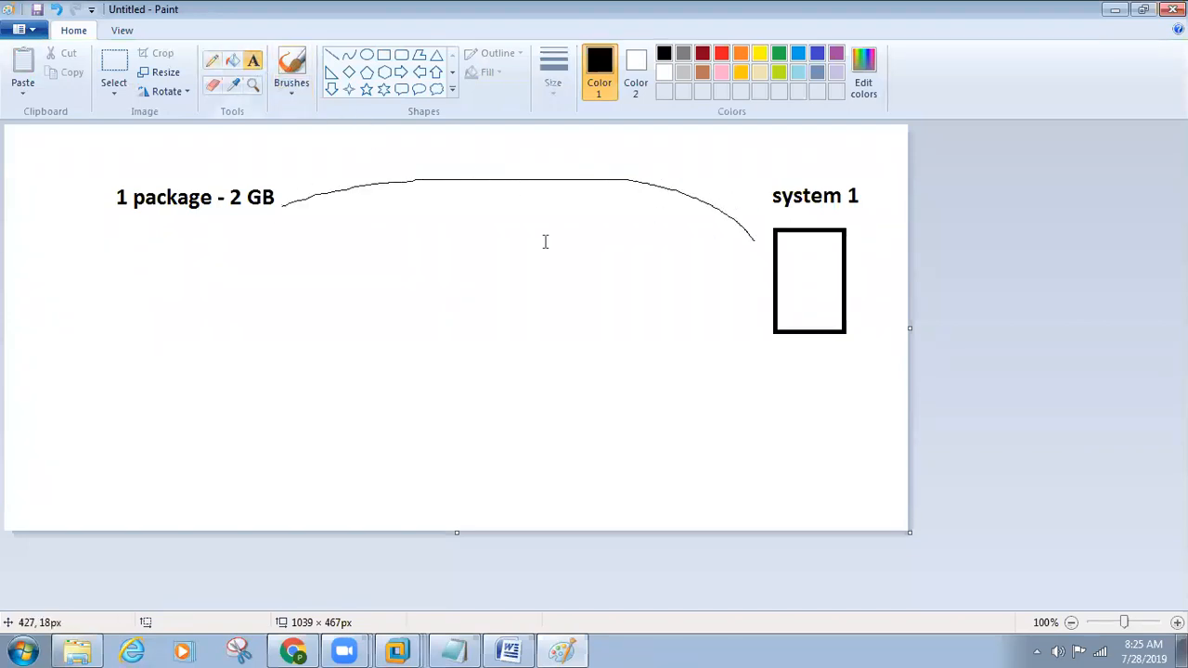
{"action": "left_click", "coordinate": [780, 358]}
{"action": "type", "text": "downlaod"}
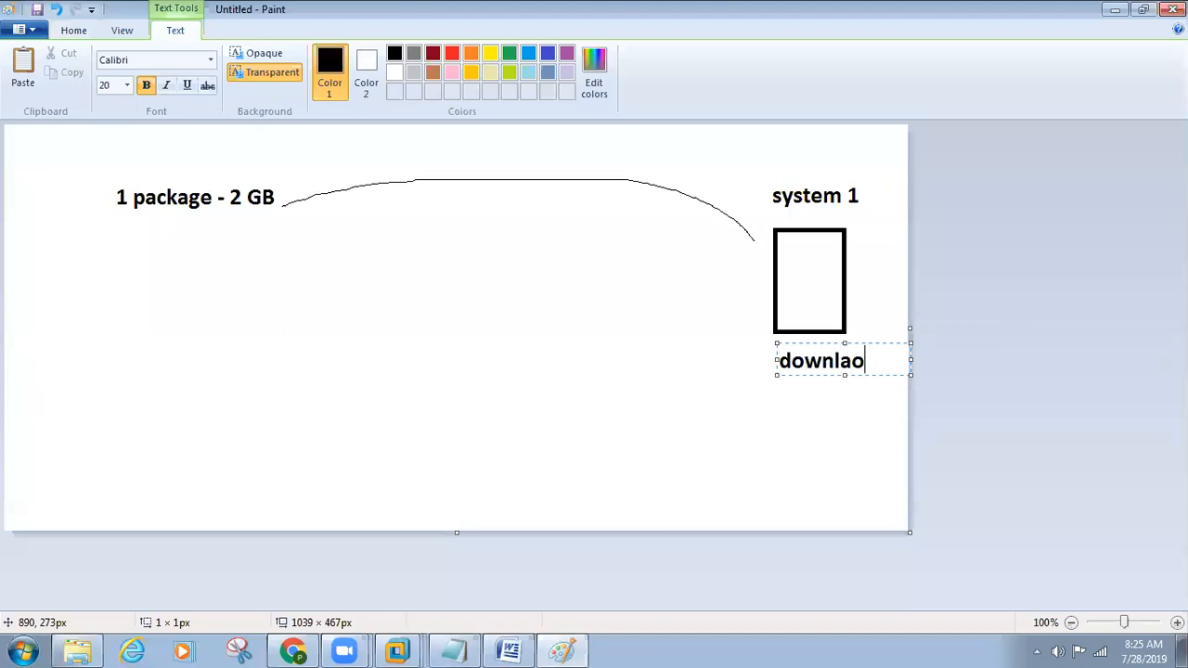
{"action": "key", "text": "Return"}
{"action": "type", "text": "install -"}
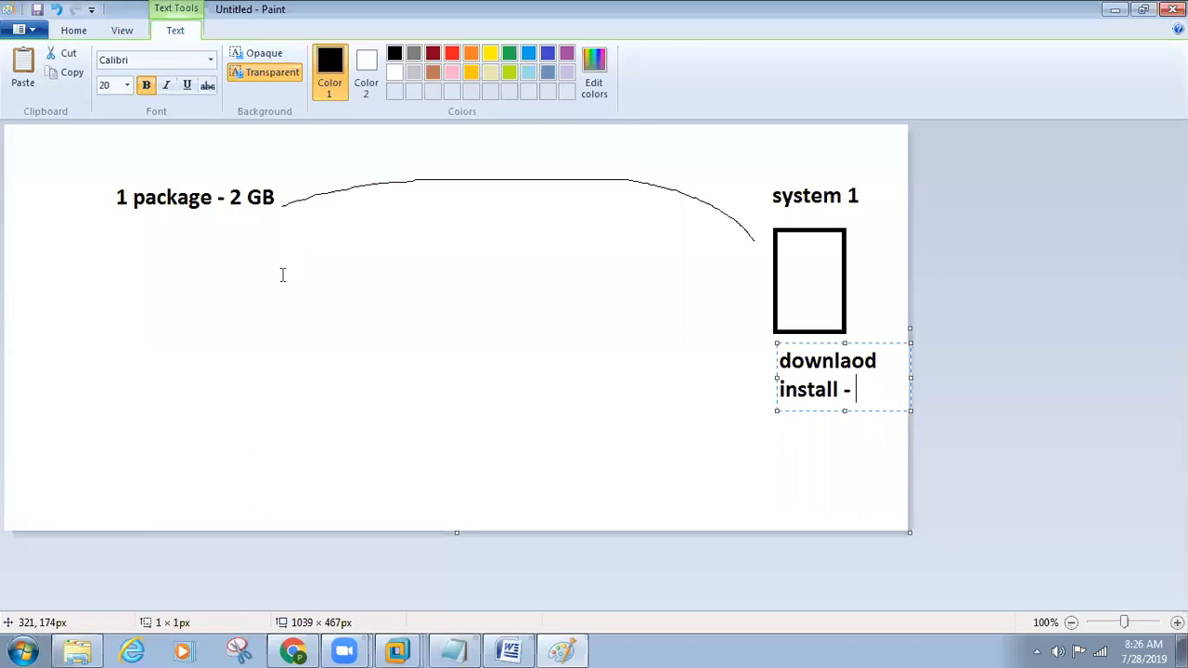
{"action": "left_click", "coordinate": [282, 275]}
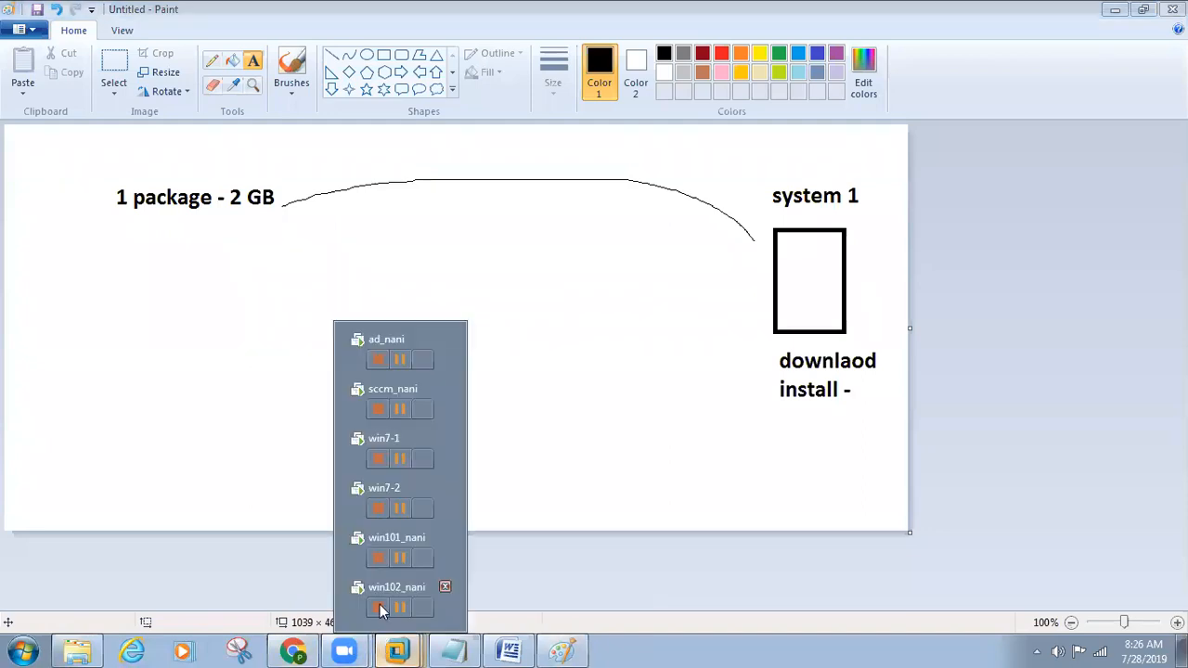
Step: Switch to the SCCM server virtual machine, view Packages and Applications under Application Management in the Software Library, and return to Paint
{"action": "left_click", "coordinate": [390, 388]}
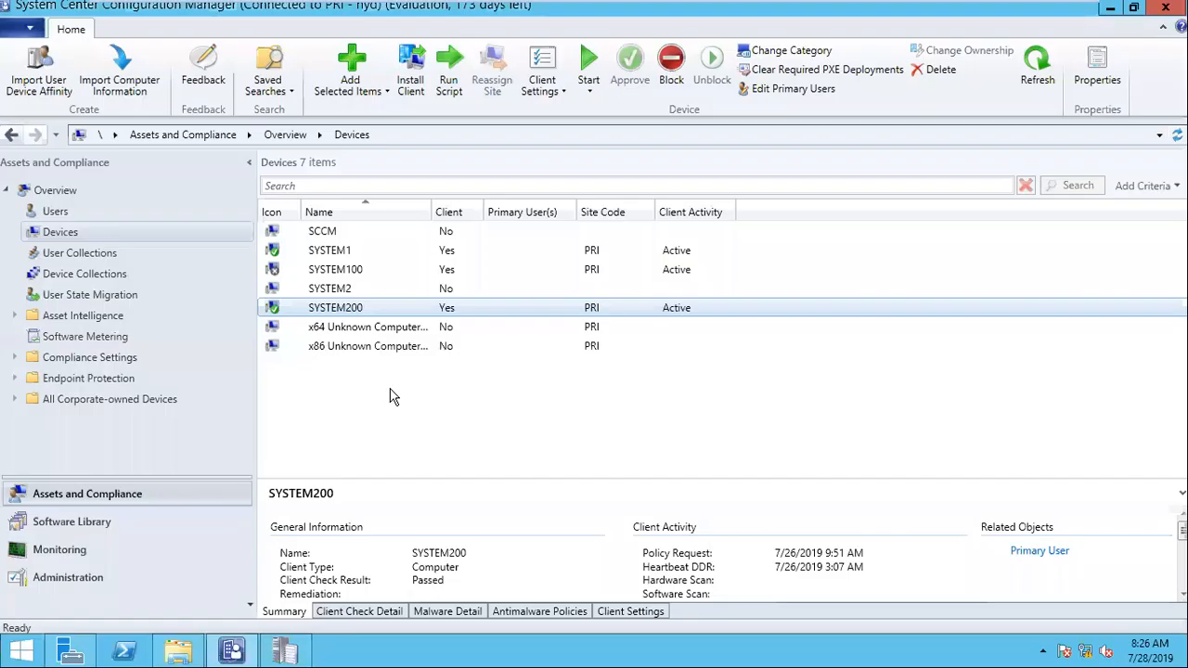
{"action": "left_click", "coordinate": [93, 522]}
{"action": "left_click", "coordinate": [67, 211]}
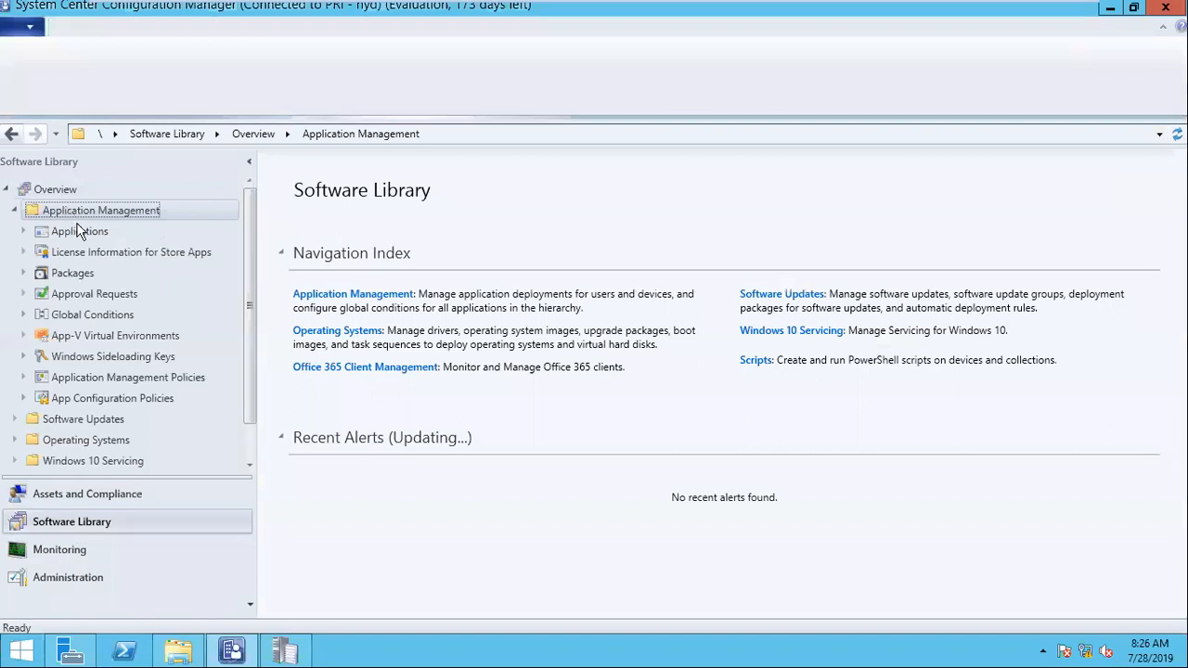
{"action": "left_click", "coordinate": [74, 275]}
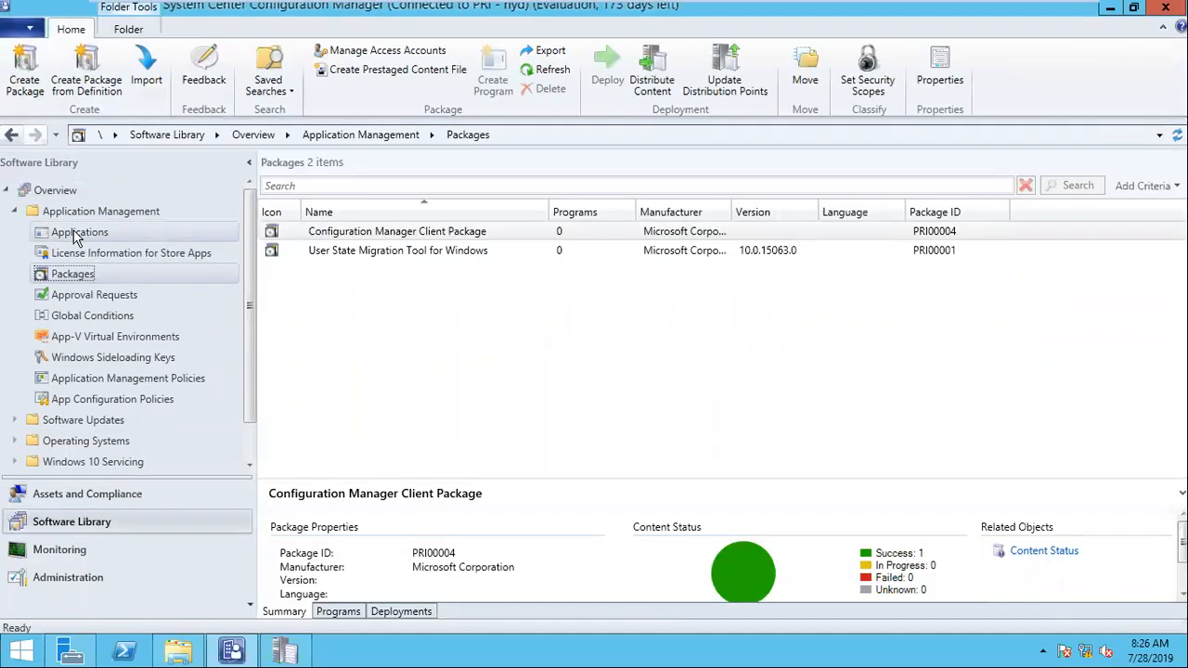
{"action": "left_click", "coordinate": [74, 233]}
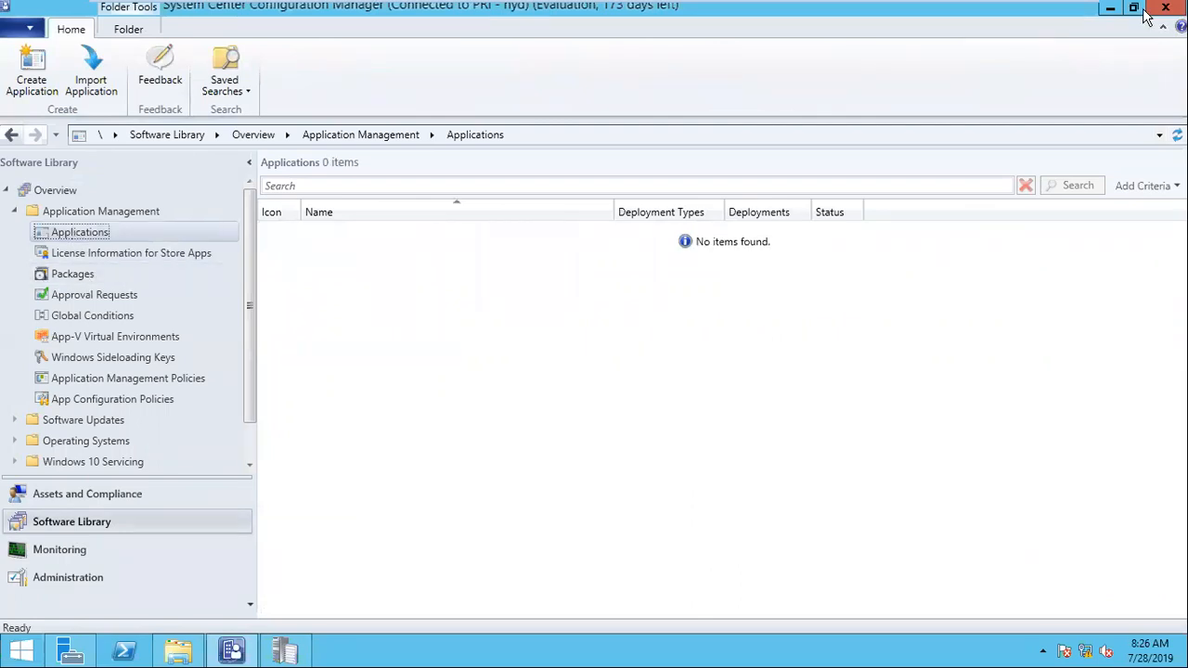
{"action": "mouse_move", "coordinate": [975, 8]}
{"action": "left_click", "coordinate": [1032, 13]}
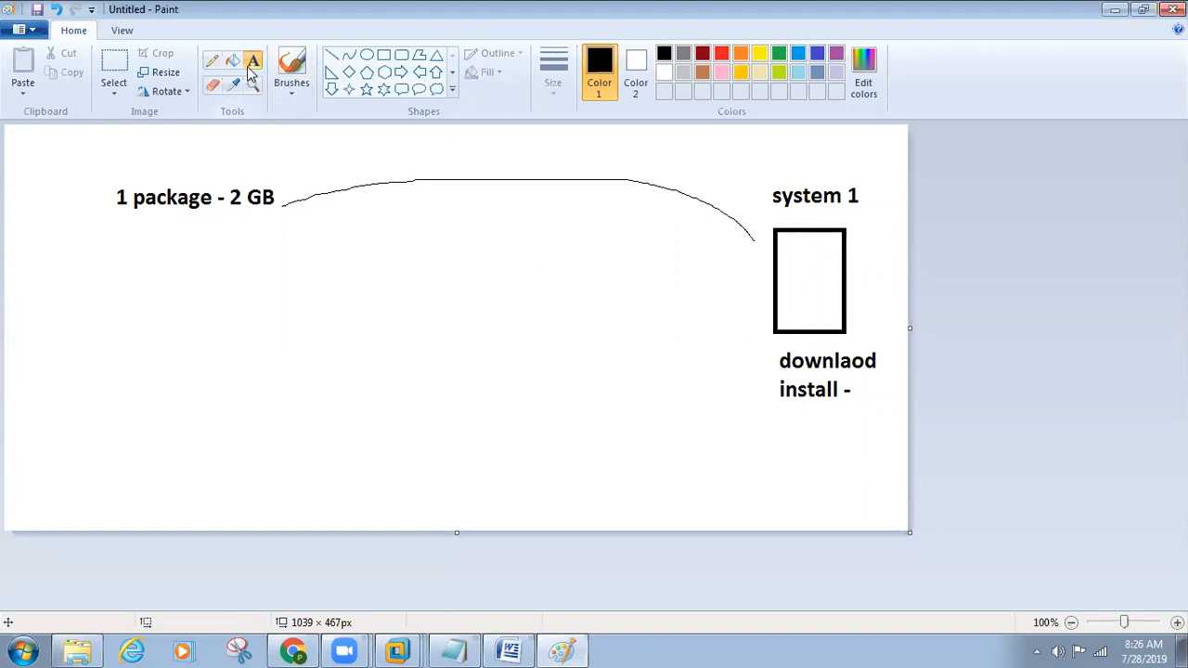
Step: Add the label "application - 2 GB" in the lower-left area of the canvas and draw a pencil line from it to the system 1 box
{"action": "left_click", "coordinate": [95, 416]}
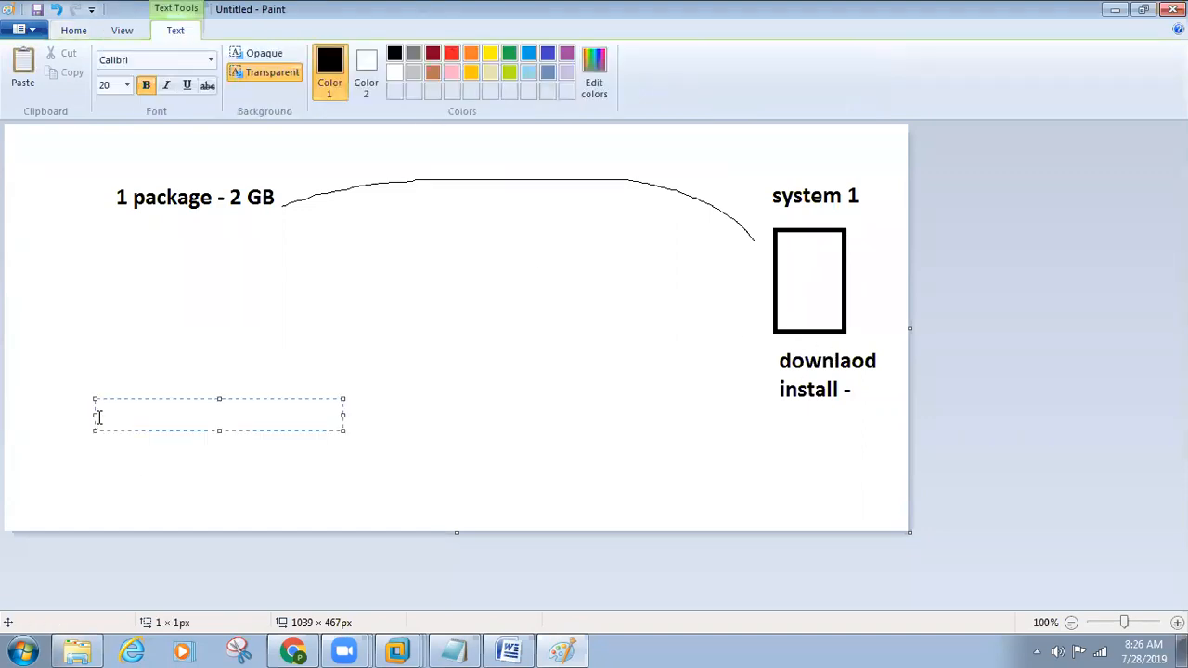
{"action": "type", "text": "applicatio"}
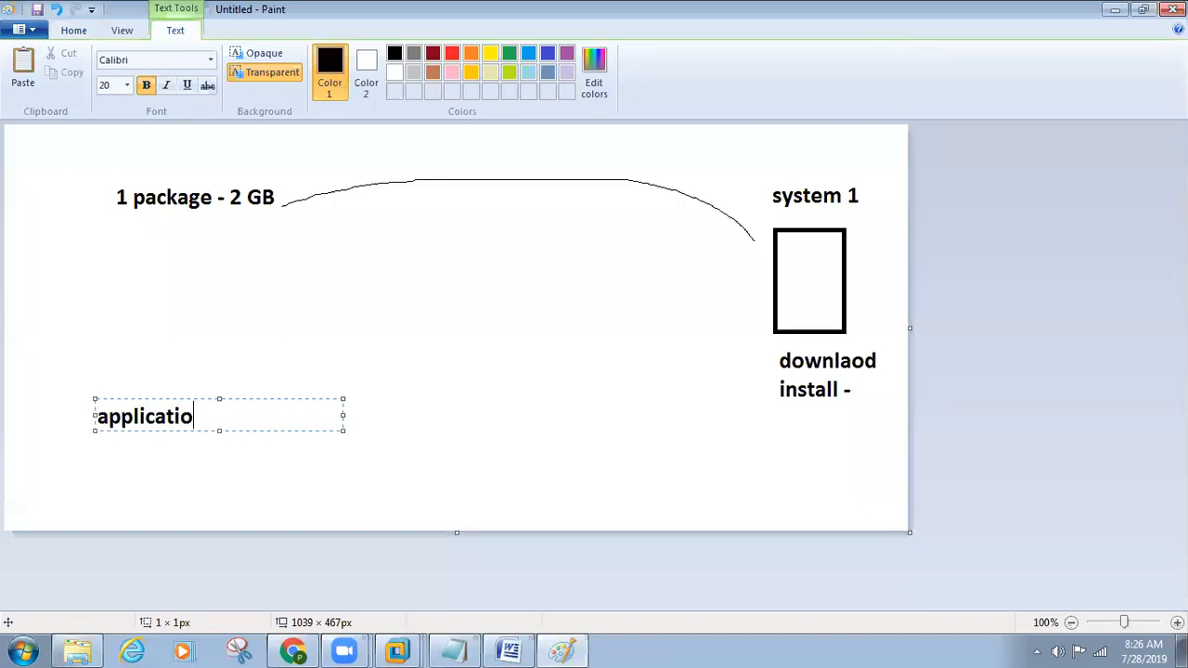
{"action": "type", "text": "n - 2 GB"}
{"action": "left_click", "coordinate": [297, 496]}
{"action": "left_click", "coordinate": [211, 63]}
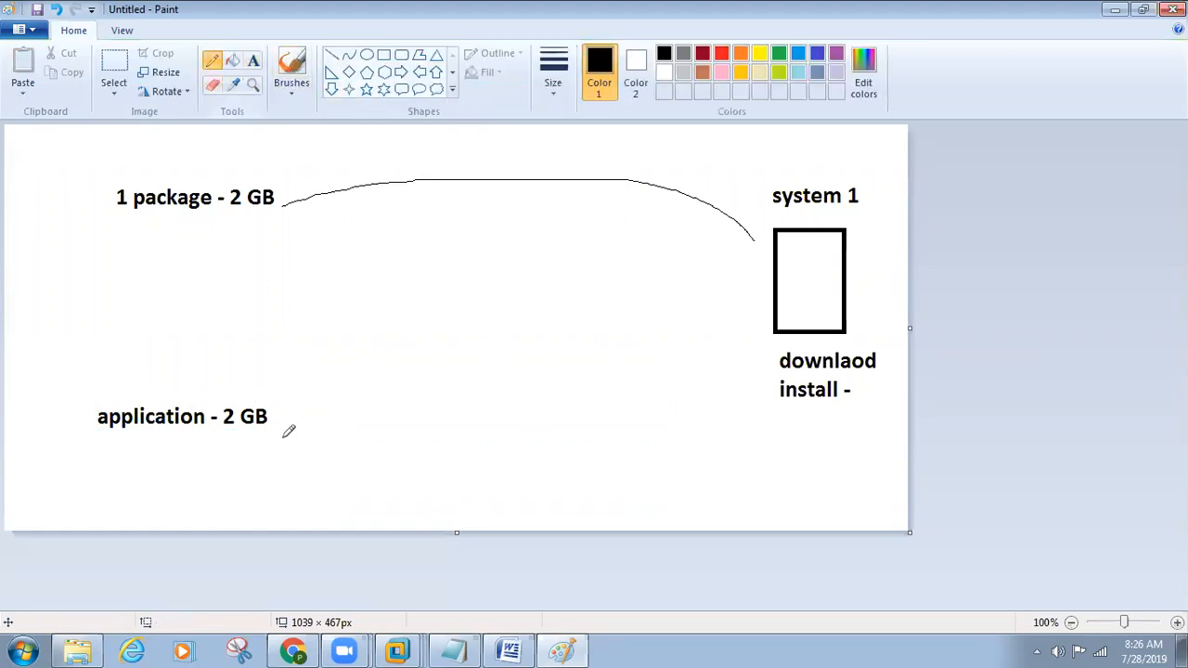
{"action": "mouse_move", "coordinate": [274, 419]}
{"action": "left_mouse_down"}
{"action": "mouse_move", "coordinate": [548, 336]}
{"action": "mouse_move", "coordinate": [825, 315]}
{"action": "left_mouse_up"}
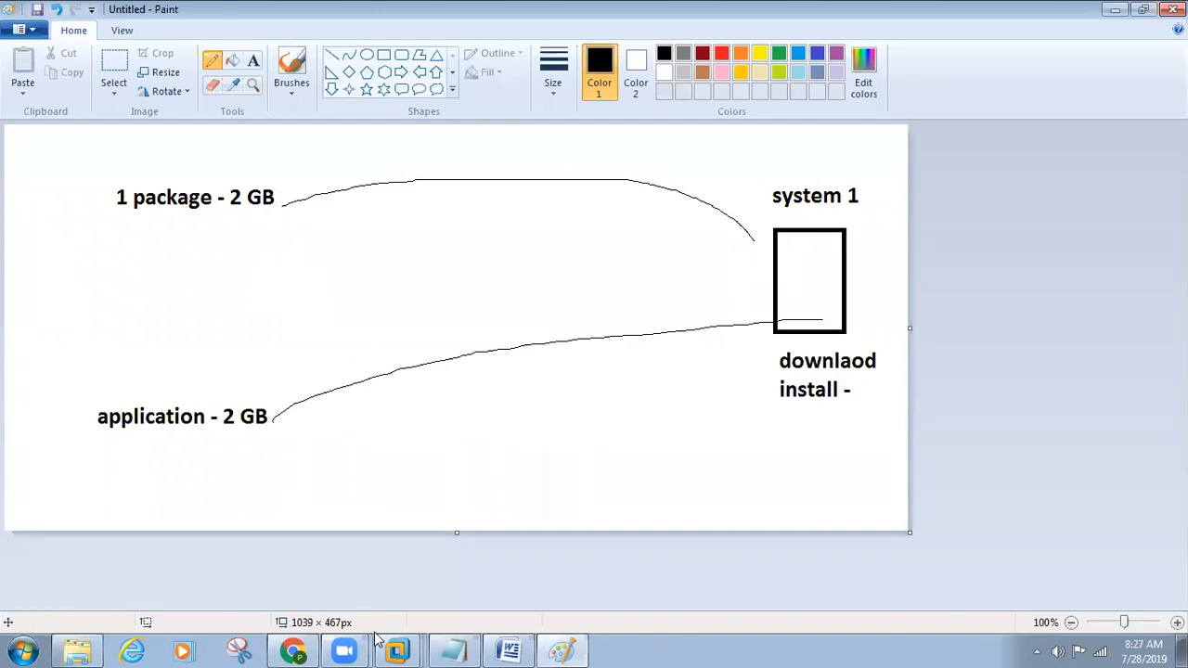
Step: Switch to the Day7-SD.docx notes in Word and highlight the Detection Method definition, the whole line and its heading in turn
{"action": "left_click", "coordinate": [509, 650]}
{"action": "mouse_move", "coordinate": [370, 391]}
{"action": "left_mouse_down"}
{"action": "mouse_move", "coordinate": [387, 372]}
{"action": "mouse_move", "coordinate": [838, 369]}
{"action": "left_mouse_up"}
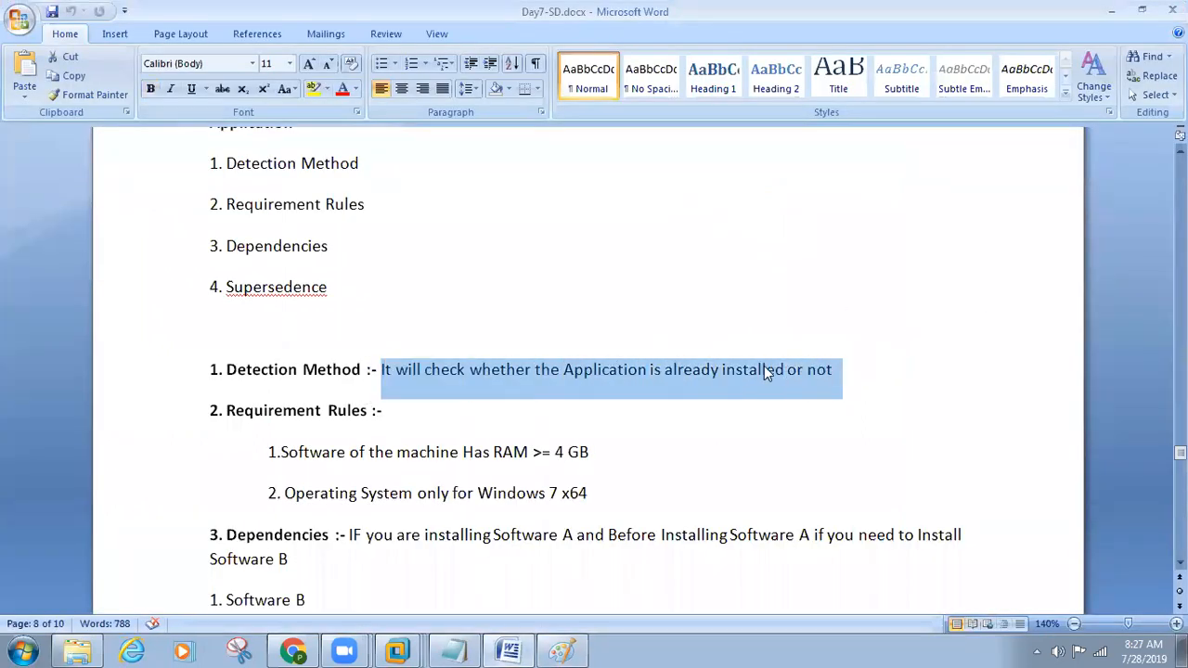
{"action": "left_click_drag", "start_coordinate": [227, 370], "coordinate": [835, 367]}
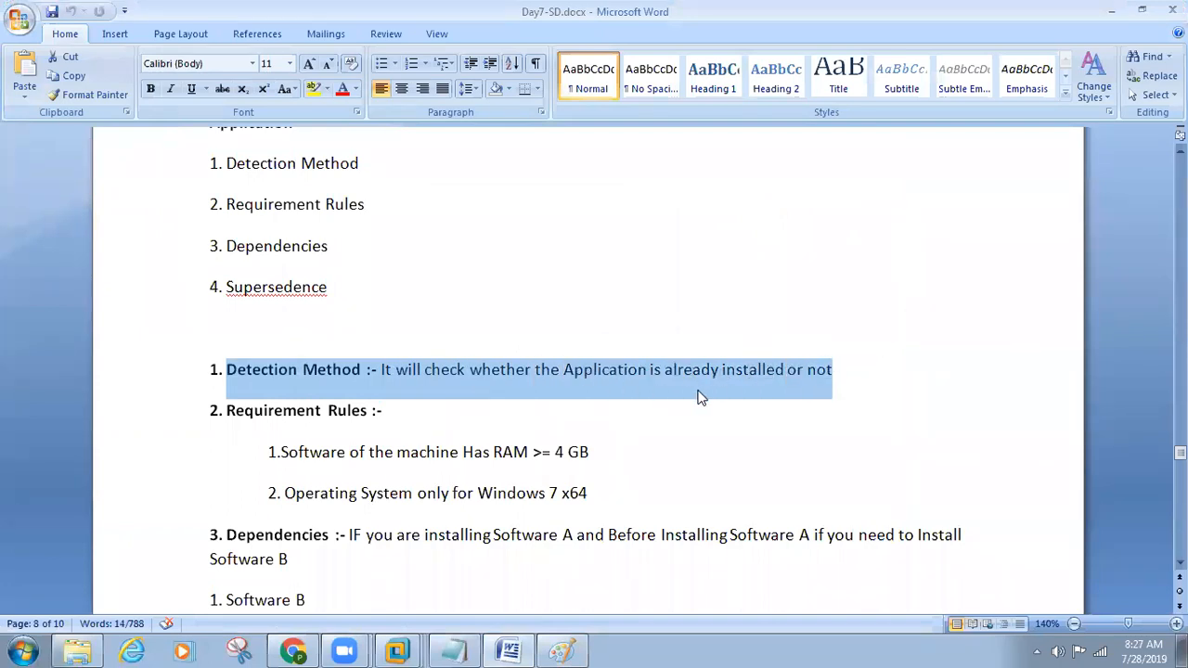
{"action": "scroll", "coordinate": [704, 397], "scroll_direction": "down", "scroll_amount": 1}
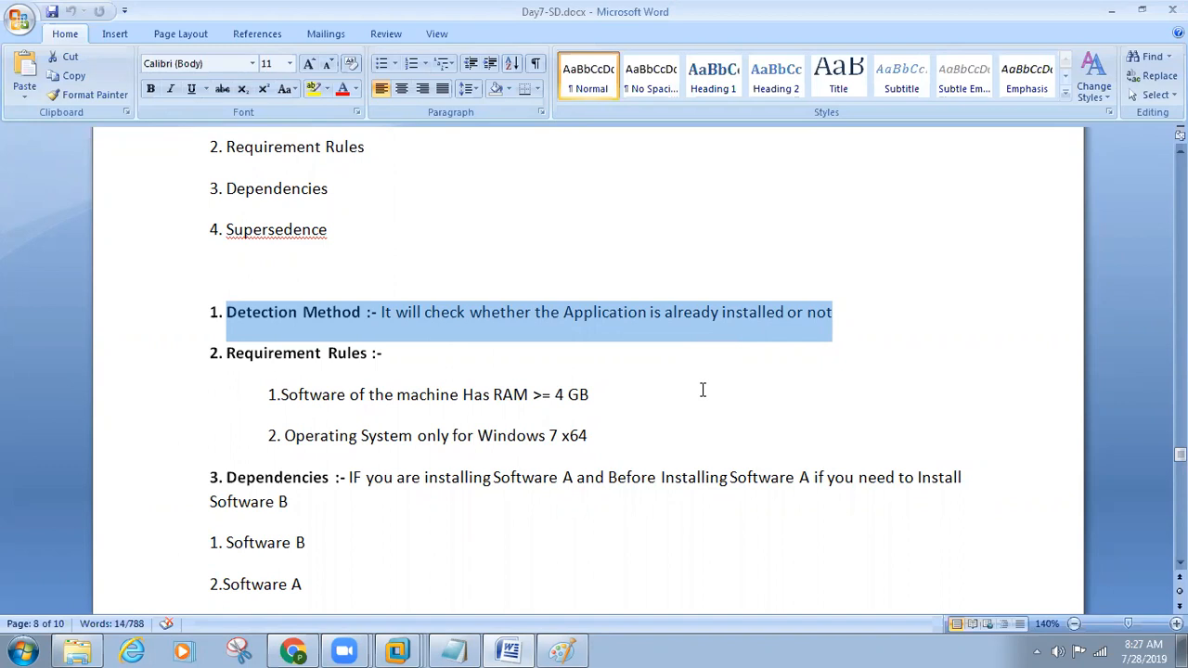
{"action": "left_click", "coordinate": [387, 340]}
{"action": "left_click_drag", "start_coordinate": [375, 316], "coordinate": [251, 316]}
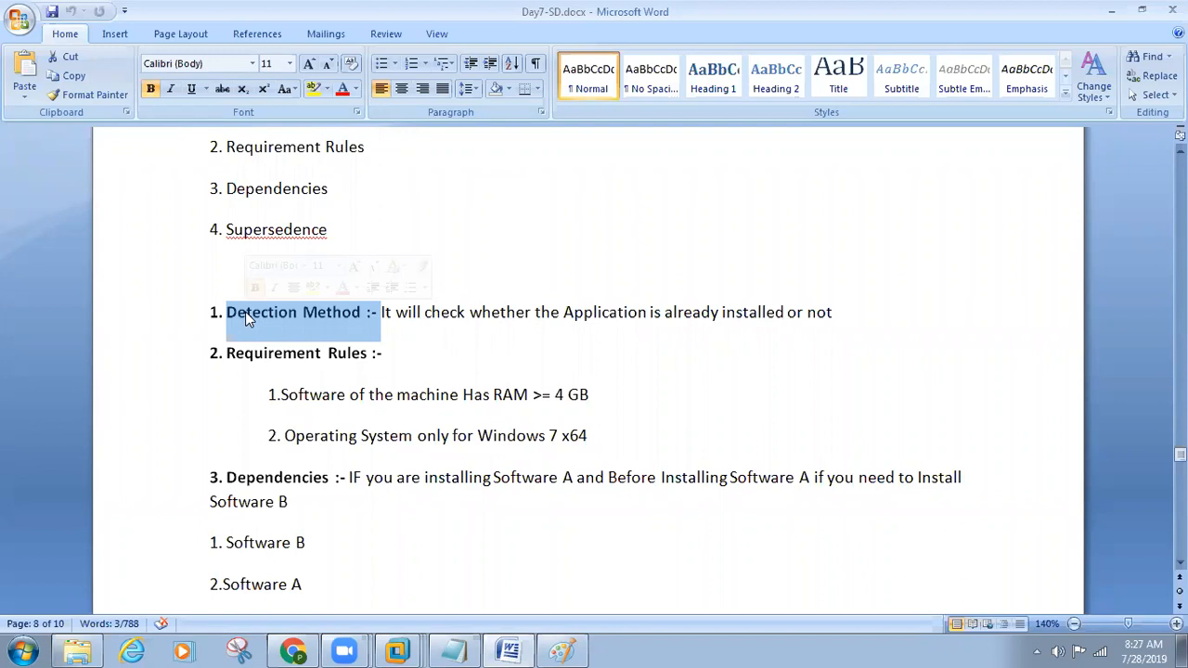
Step: Highlight the Requirement Rules heading and the first rule, "Software of the machine Has RAM >= 4 GB"
{"action": "left_click_drag", "start_coordinate": [394, 362], "coordinate": [264, 362]}
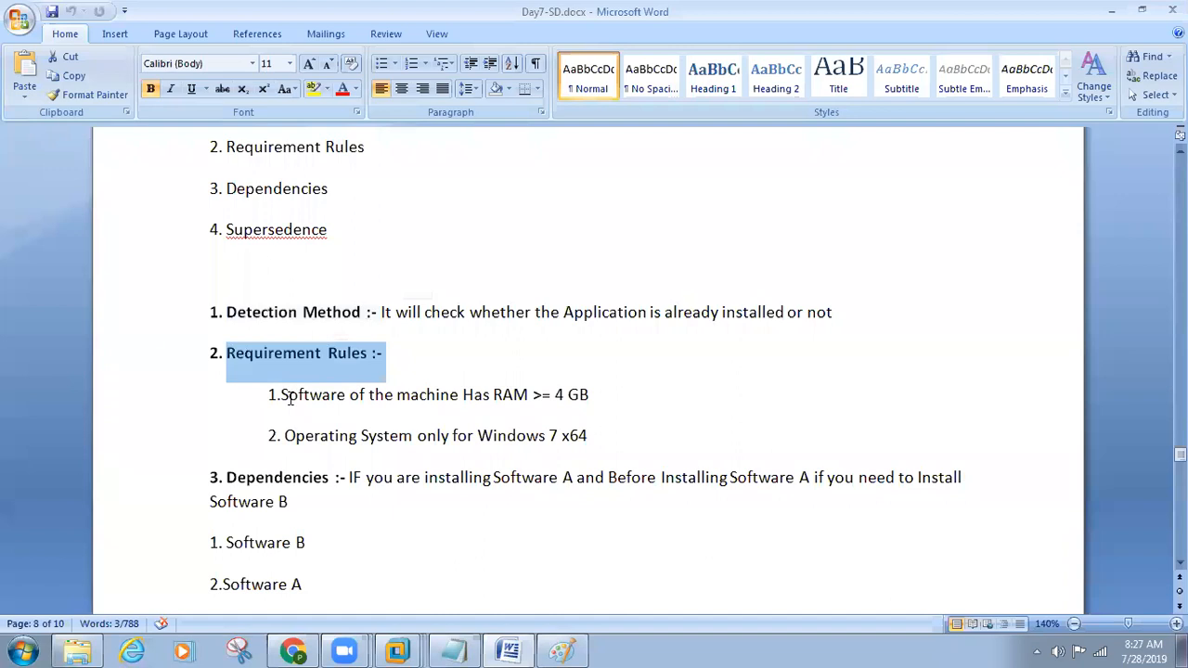
{"action": "left_click_drag", "start_coordinate": [284, 397], "coordinate": [523, 398]}
{"action": "left_click", "coordinate": [602, 395]}
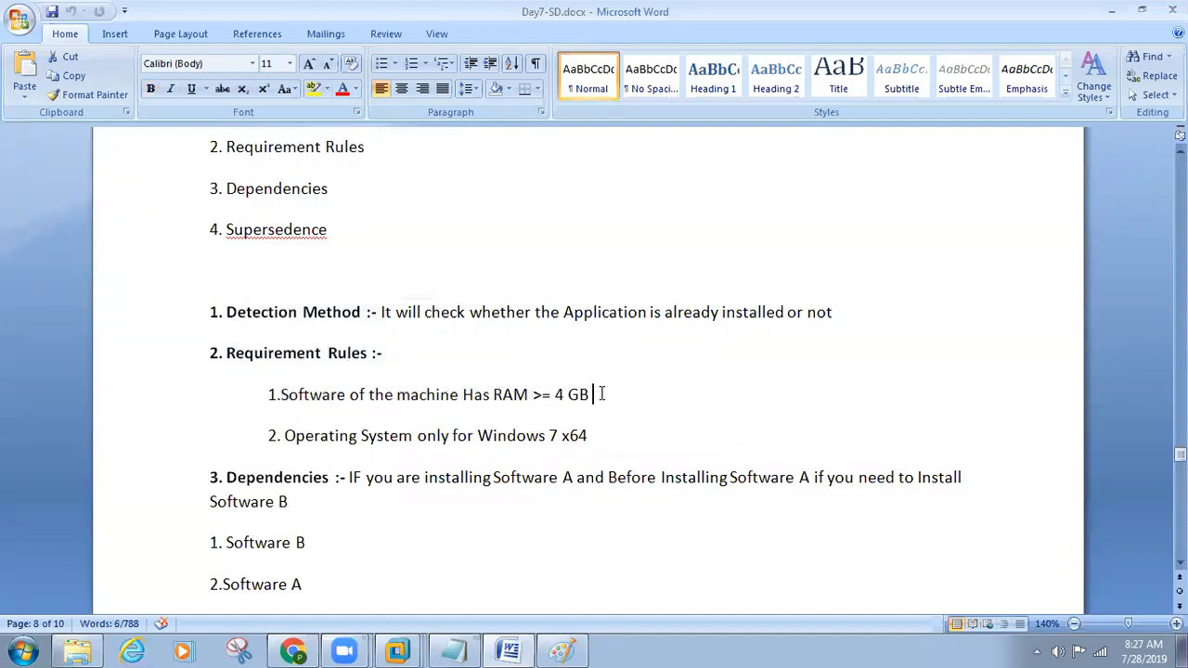
{"action": "left_click_drag", "start_coordinate": [601, 395], "coordinate": [286, 395]}
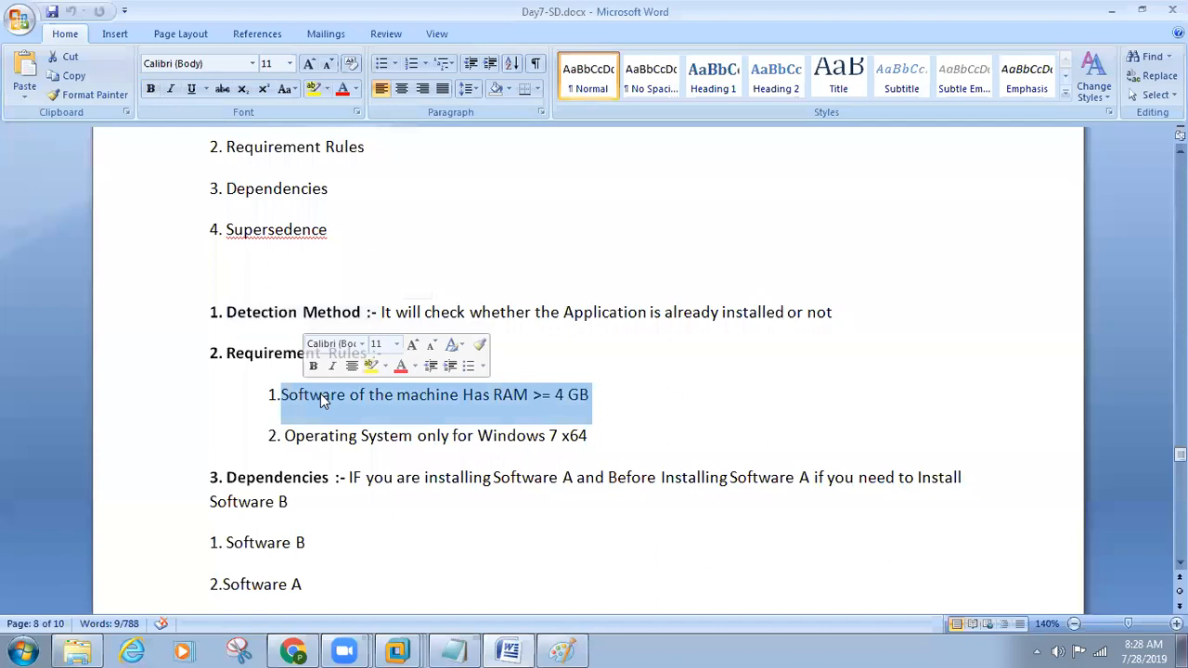
{"action": "left_click", "coordinate": [322, 396]}
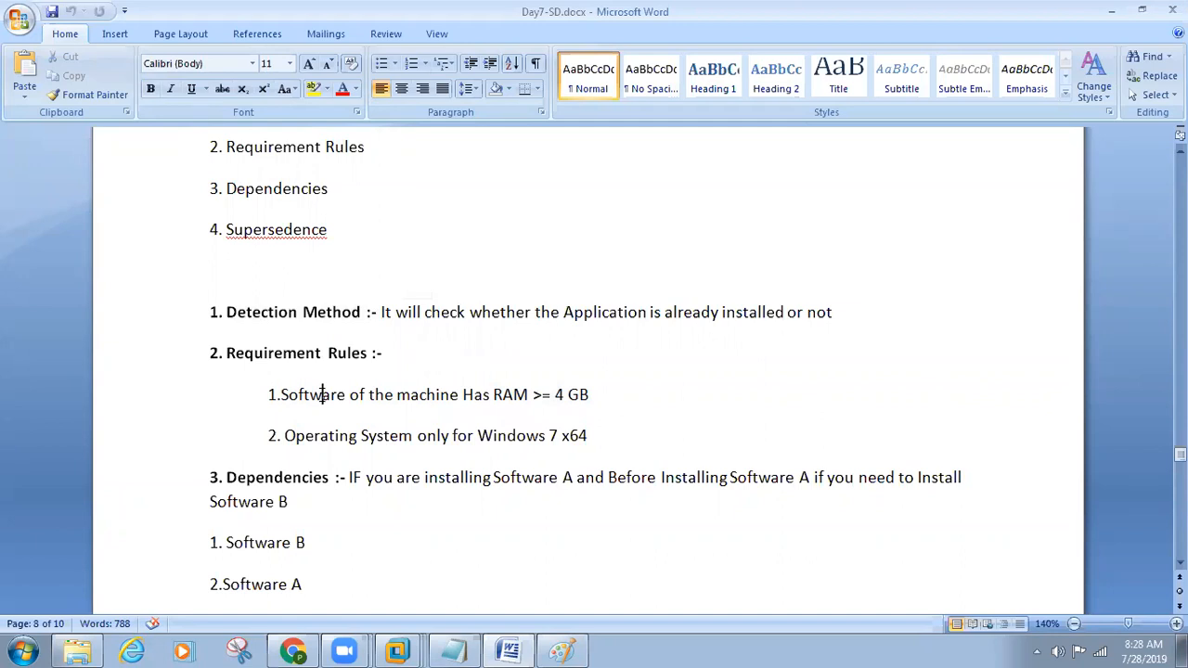
{"action": "left_click_drag", "start_coordinate": [608, 399], "coordinate": [211, 359]}
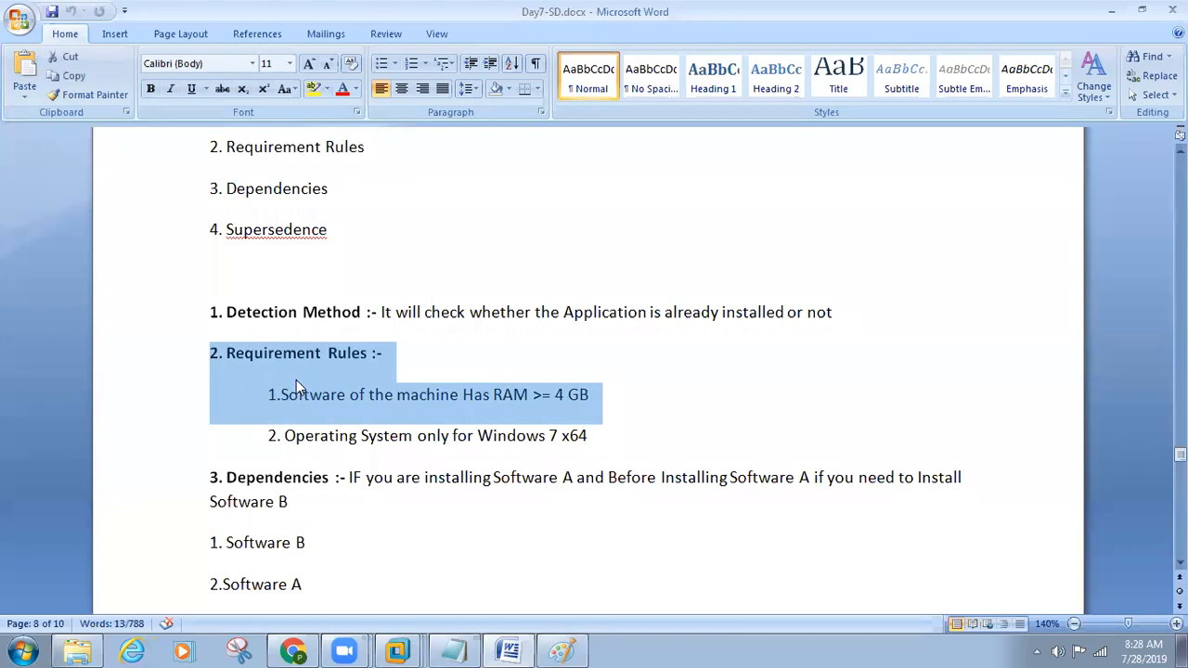
Step: Highlight the second rule, "Operating System only for Windows 7 x64", and both requirement rules together
{"action": "left_click_drag", "start_coordinate": [284, 436], "coordinate": [603, 438]}
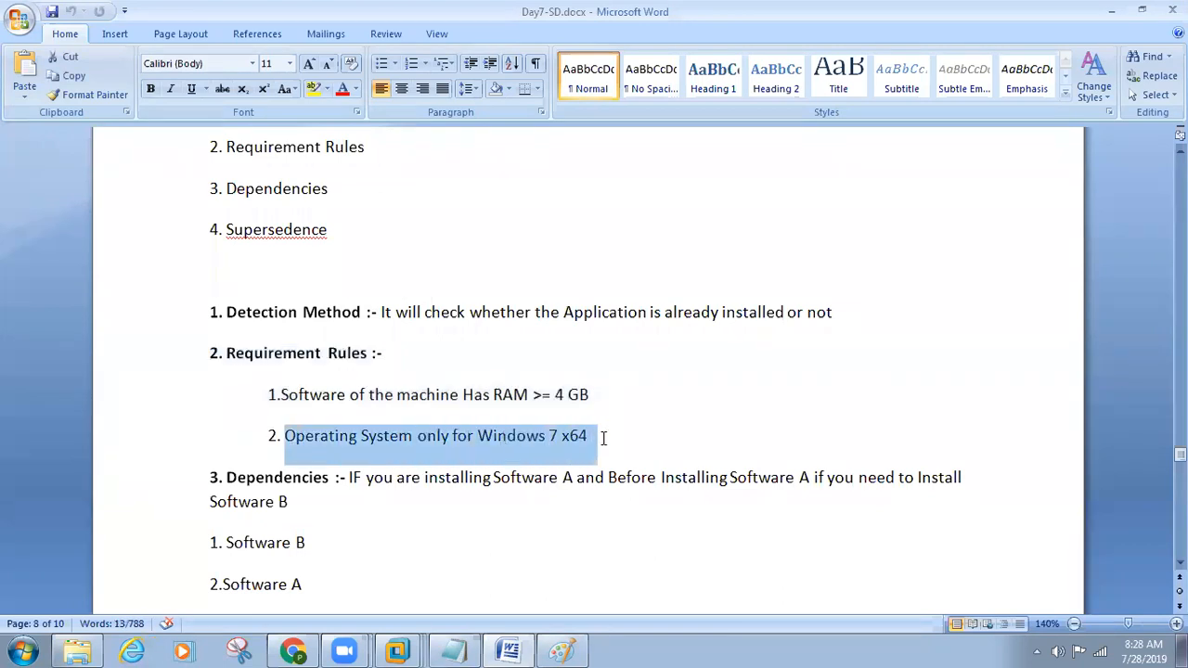
{"action": "left_click", "coordinate": [557, 448]}
{"action": "left_click_drag", "start_coordinate": [557, 447], "coordinate": [310, 451]}
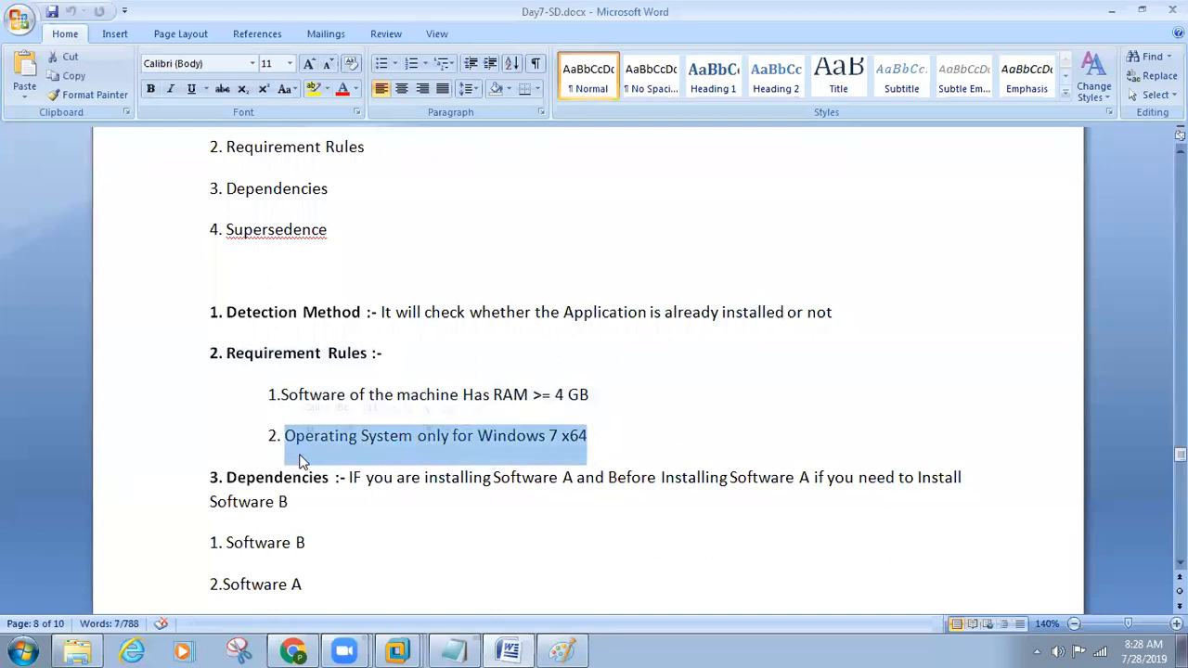
{"action": "left_click", "coordinate": [268, 394]}
{"action": "left_click_drag", "start_coordinate": [594, 437], "coordinate": [231, 400]}
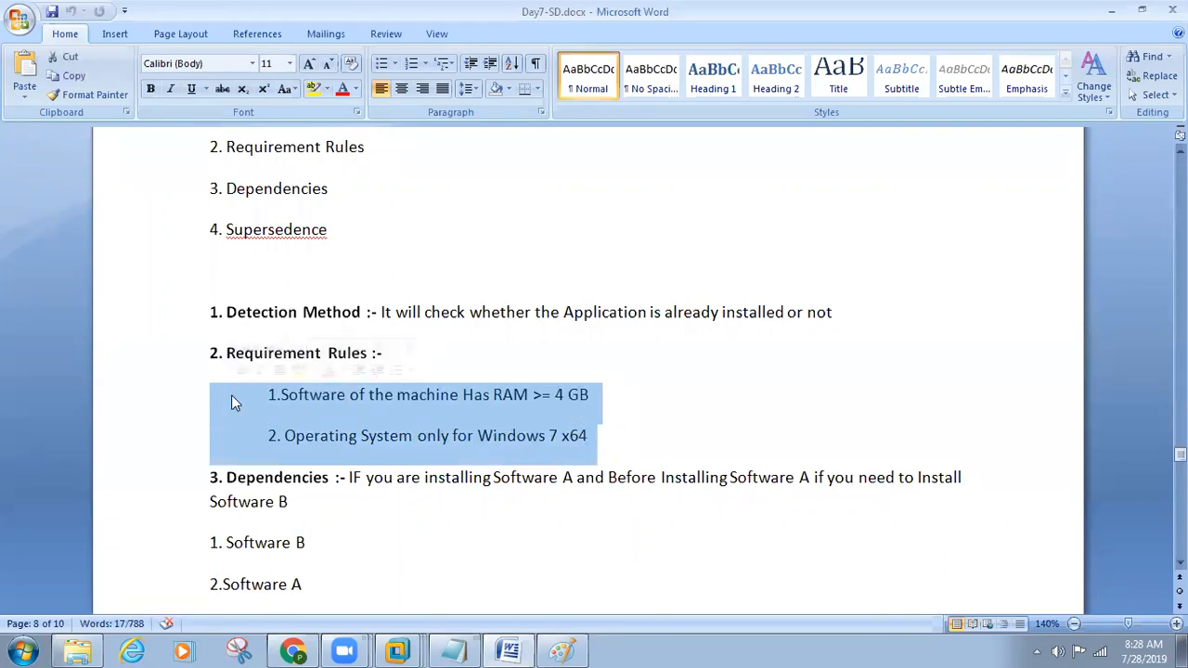
Step: Highlight the "Operating System only for Windows 7 x64" rule, both requirement rules together, and the opening words of the RAM rule
{"action": "left_click", "coordinate": [400, 437]}
{"action": "left_click_drag", "start_coordinate": [628, 442], "coordinate": [287, 436]}
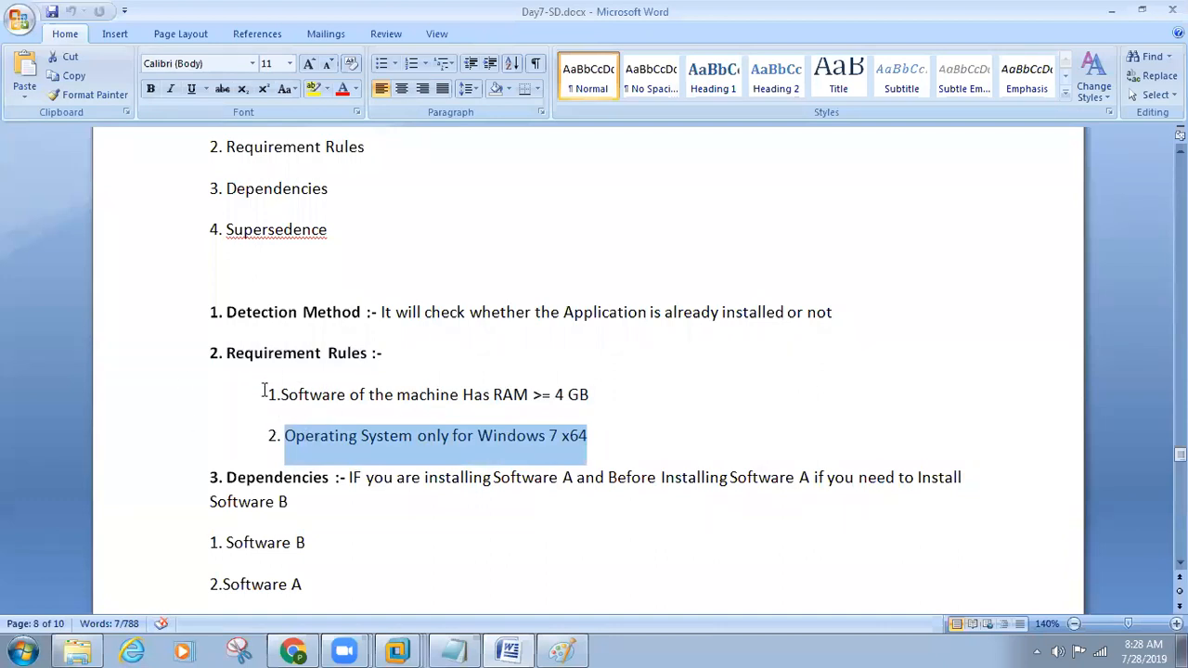
{"action": "left_click_drag", "start_coordinate": [624, 435], "coordinate": [219, 399]}
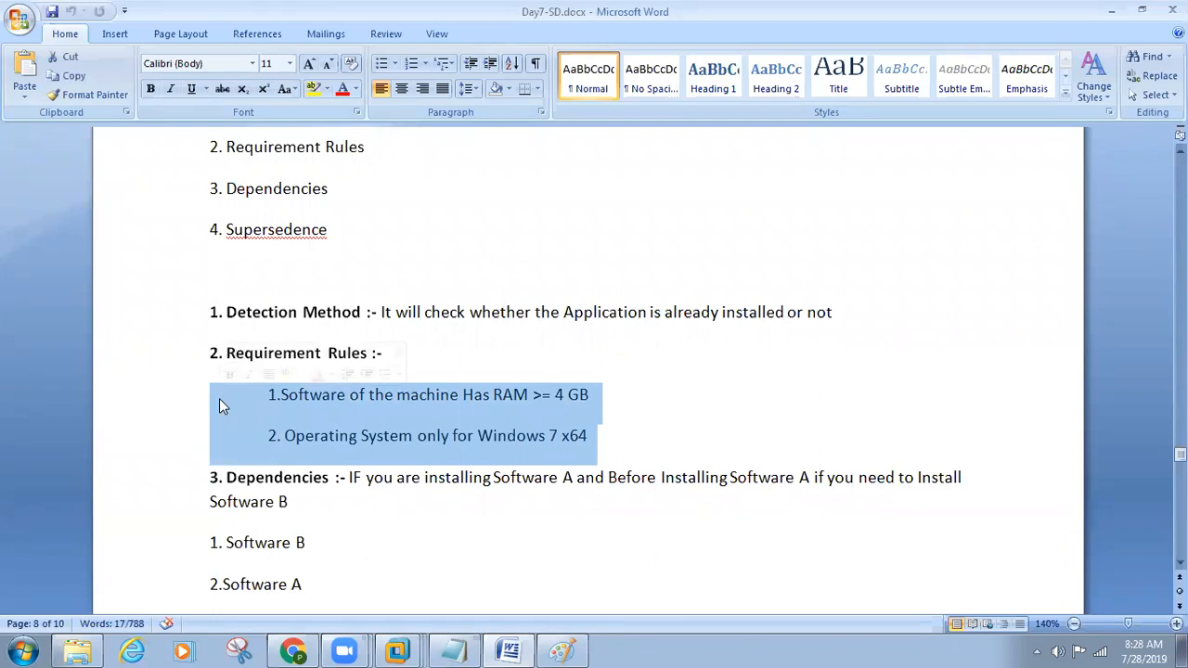
{"action": "scroll", "coordinate": [221, 400], "scroll_direction": "down", "scroll_amount": 1}
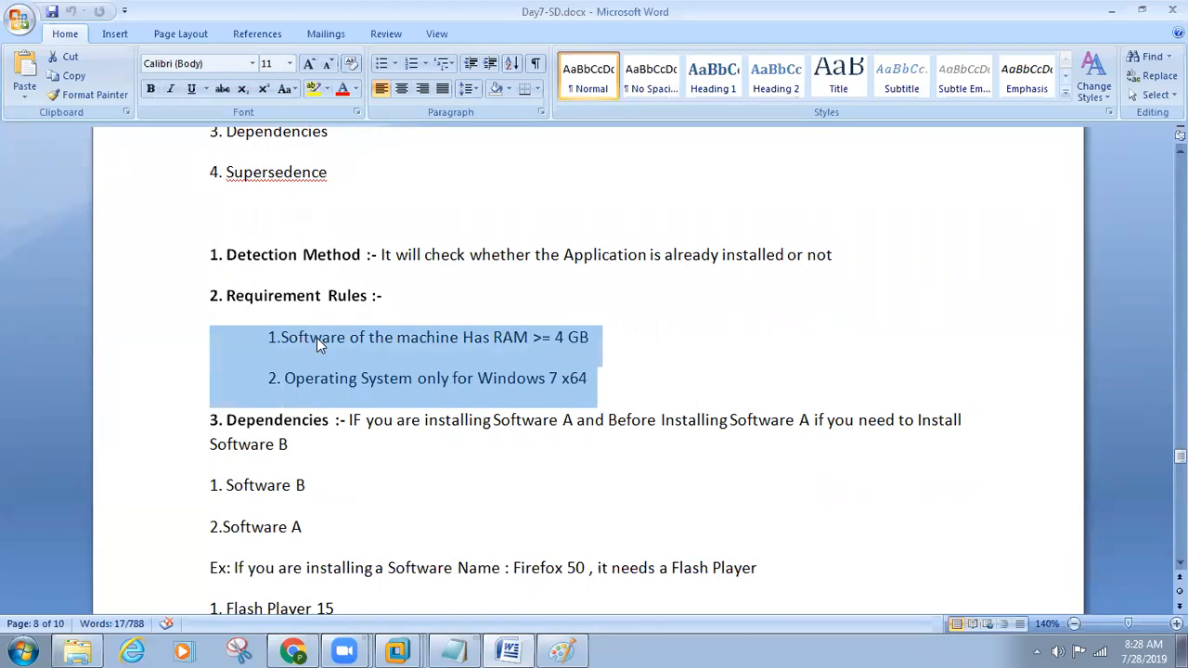
{"action": "left_click_drag", "start_coordinate": [322, 341], "coordinate": [492, 349]}
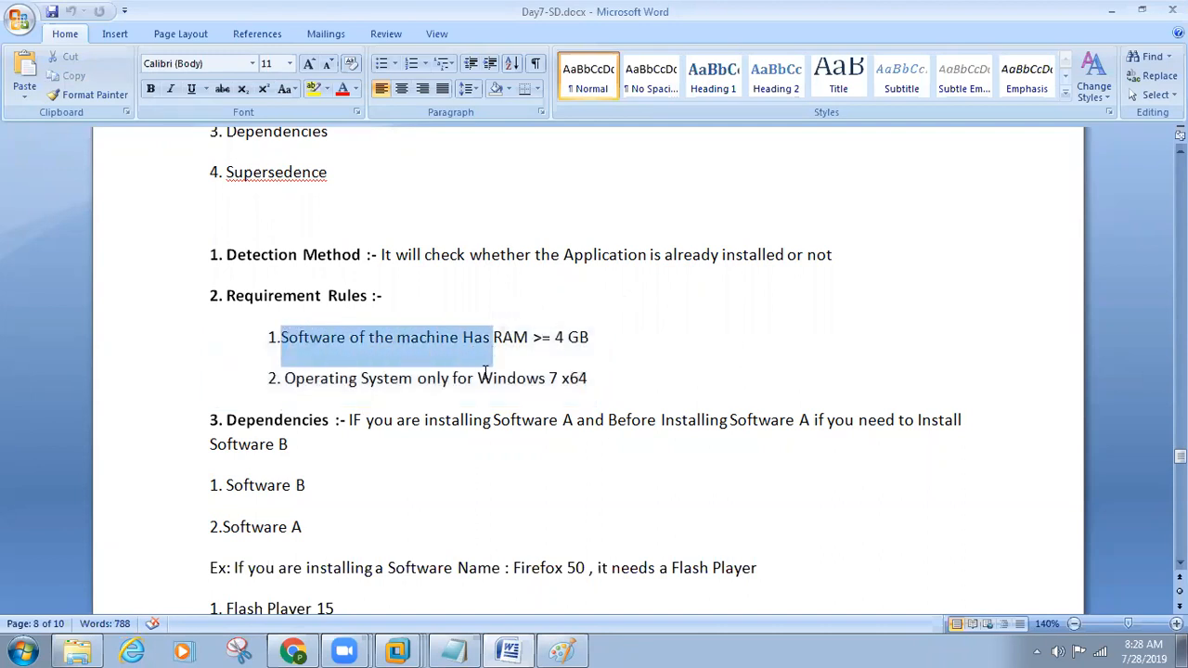
Step: Switch to the win7-1 virtual machine and open Local Disk (C:) in Windows Explorer
{"action": "mouse_move", "coordinate": [398, 650]}
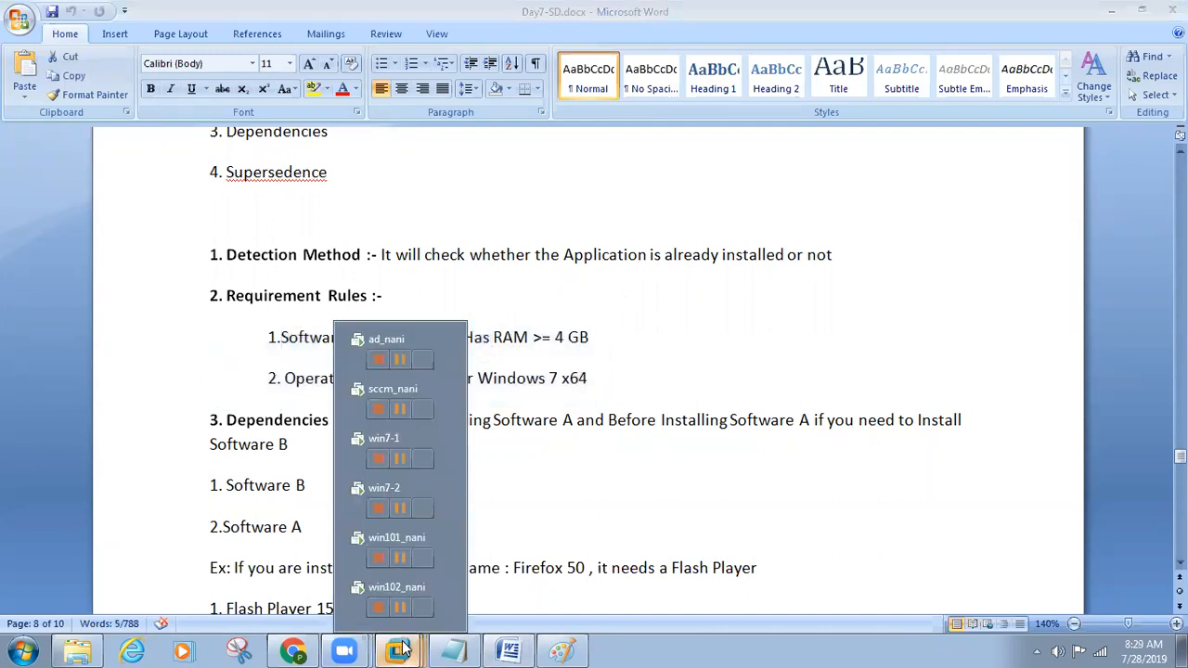
{"action": "left_click", "coordinate": [390, 442]}
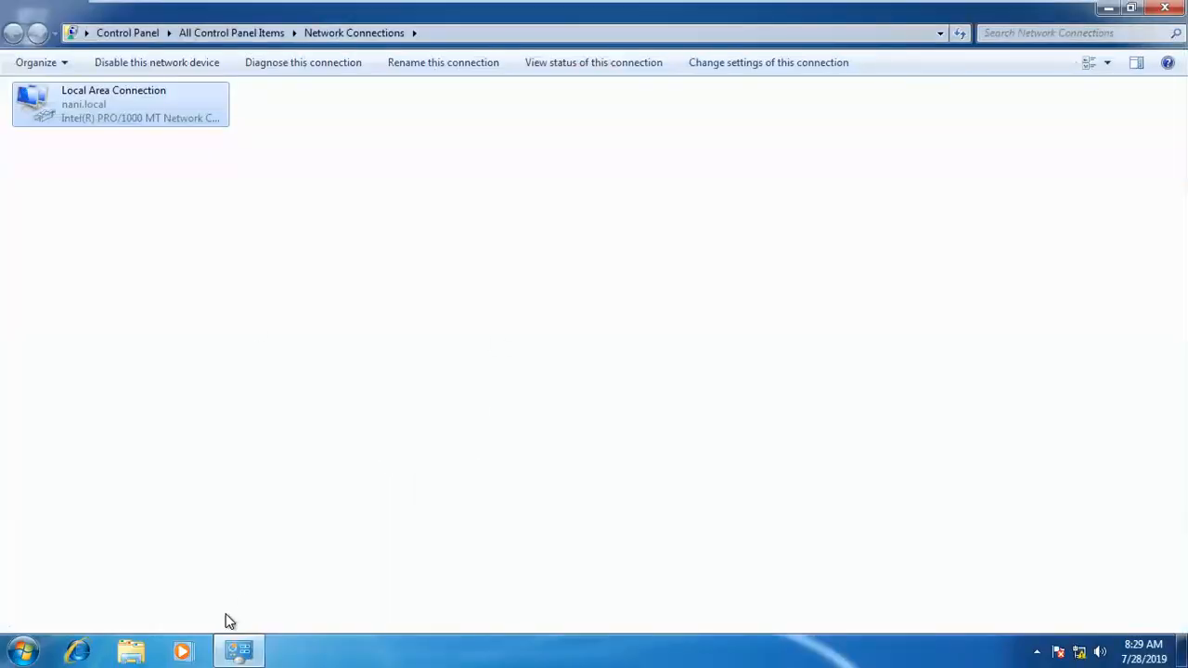
{"action": "left_click", "coordinate": [131, 651]}
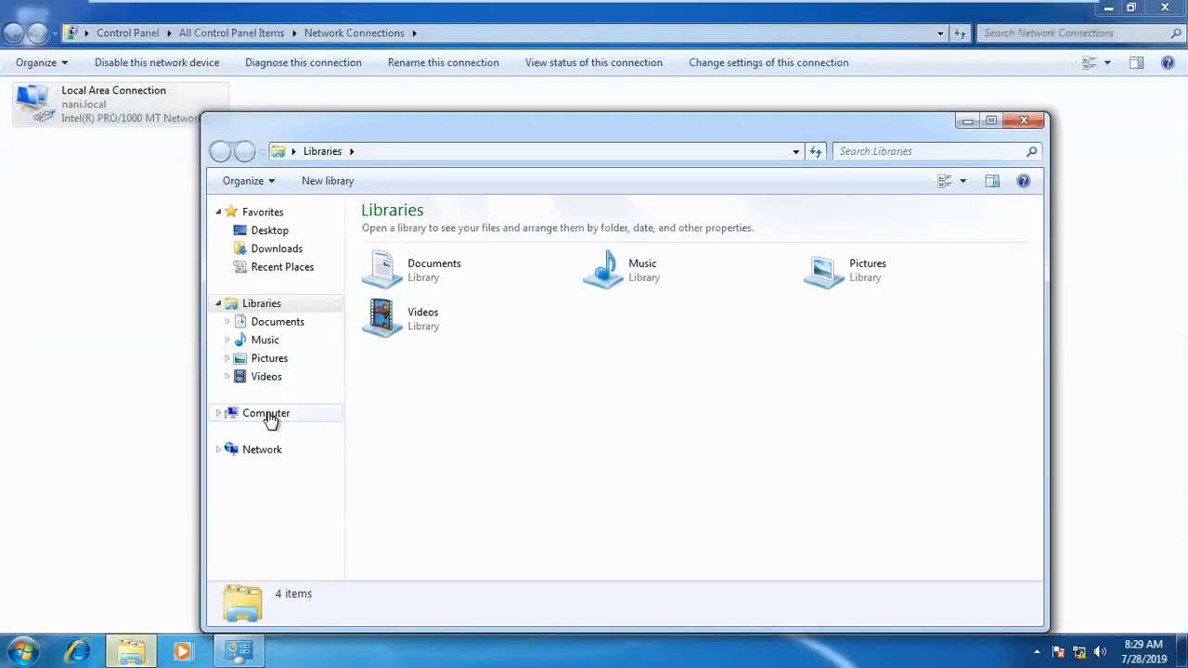
{"action": "left_click", "coordinate": [268, 419]}
{"action": "double_click", "coordinate": [425, 257]}
Step: Create a folder named sapgui7.30 on the C: drive and select it as the example of a file-based check
{"action": "right_click", "coordinate": [428, 499]}
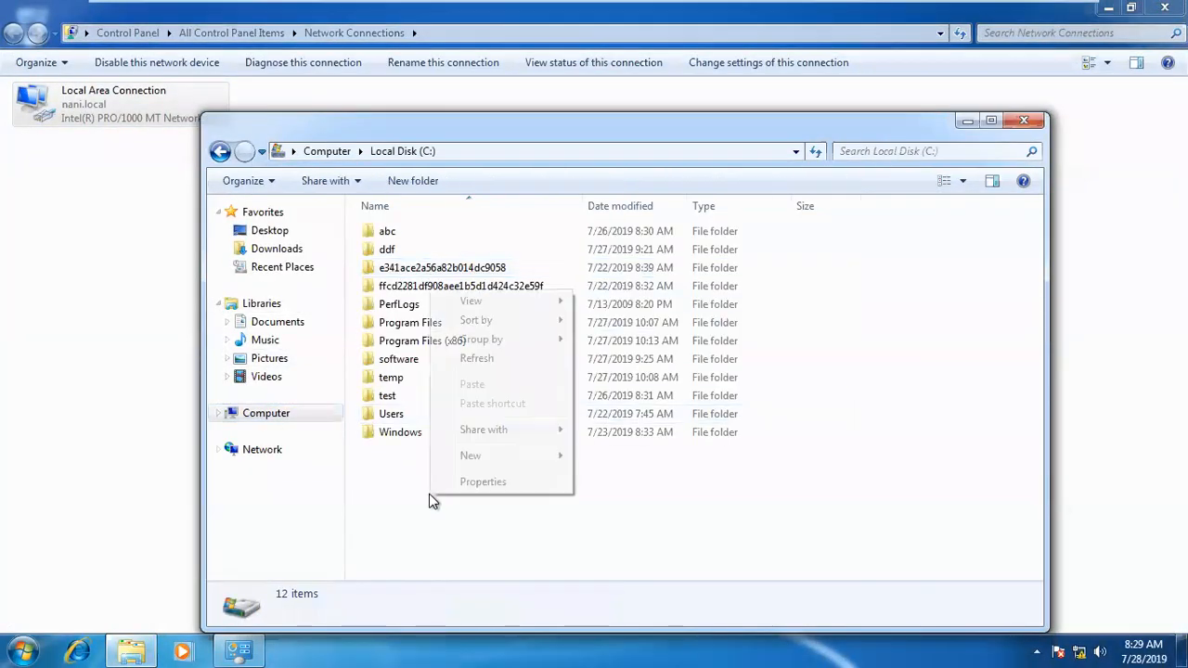
{"action": "mouse_move", "coordinate": [490, 456]}
{"action": "left_click", "coordinate": [582, 454]}
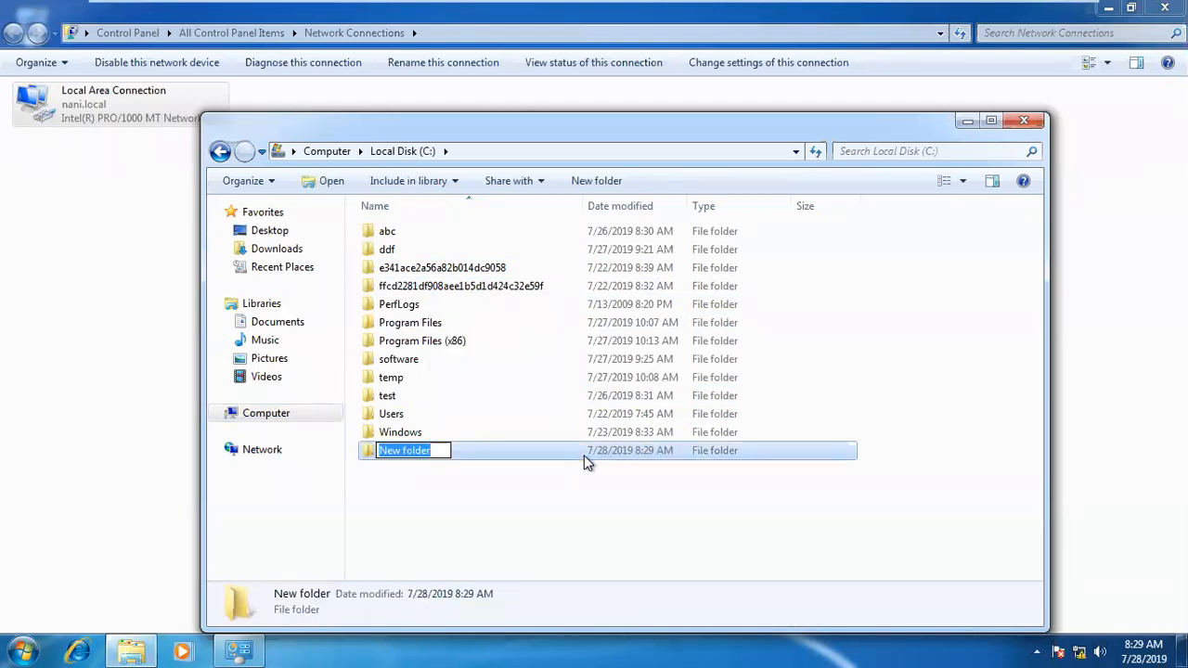
{"action": "type", "text": "sap"}
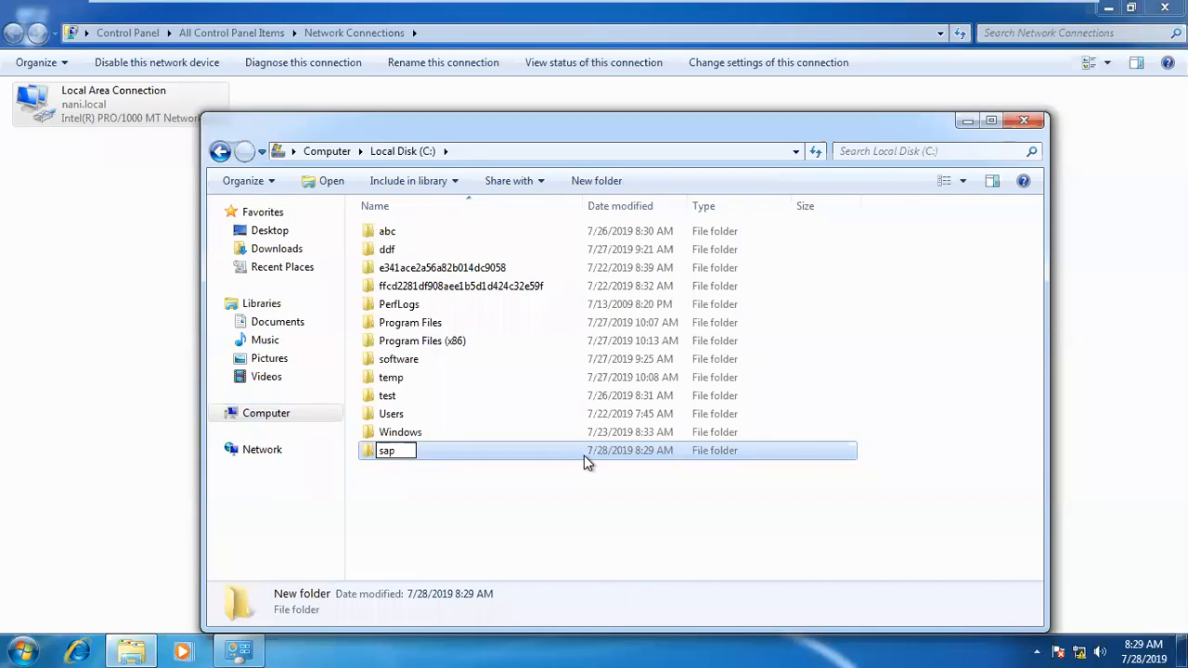
{"action": "type", "text": "gui7.30"}
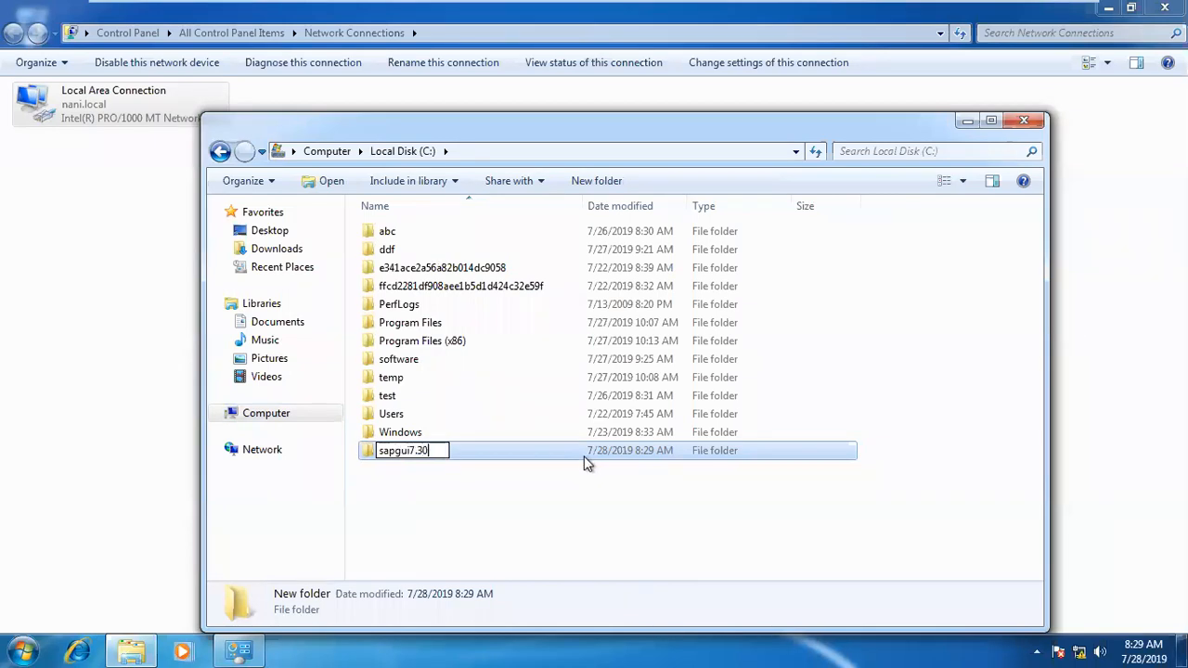
{"action": "key", "text": "Return"}
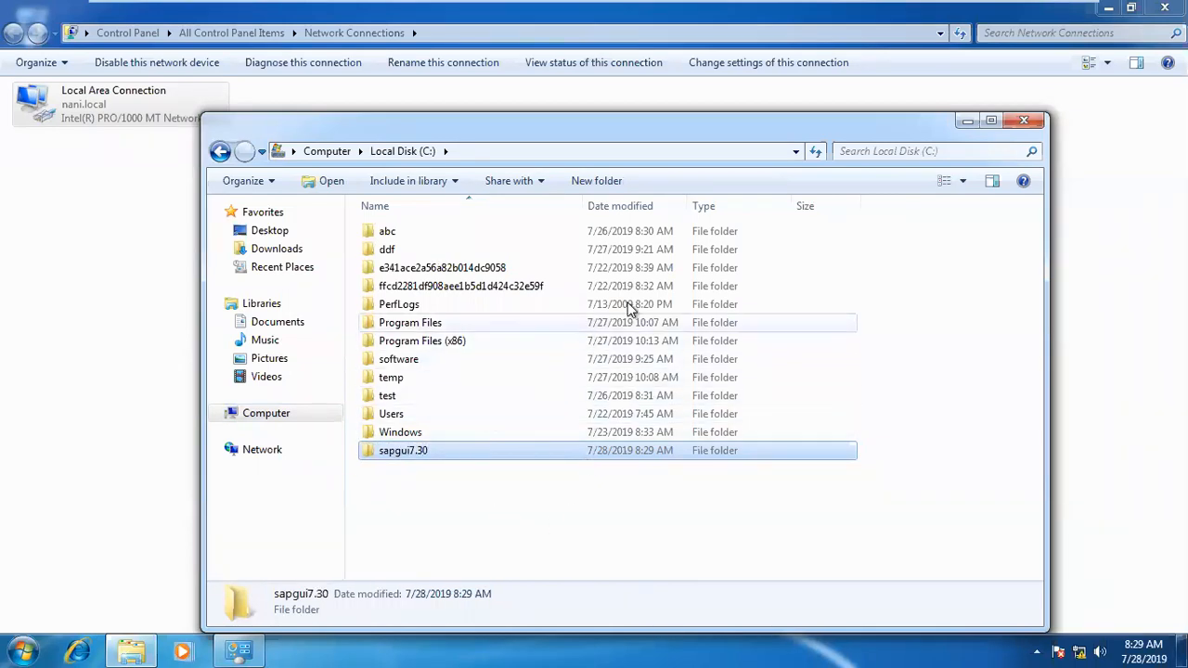
{"action": "left_click", "coordinate": [413, 473]}
{"action": "left_click", "coordinate": [403, 457]}
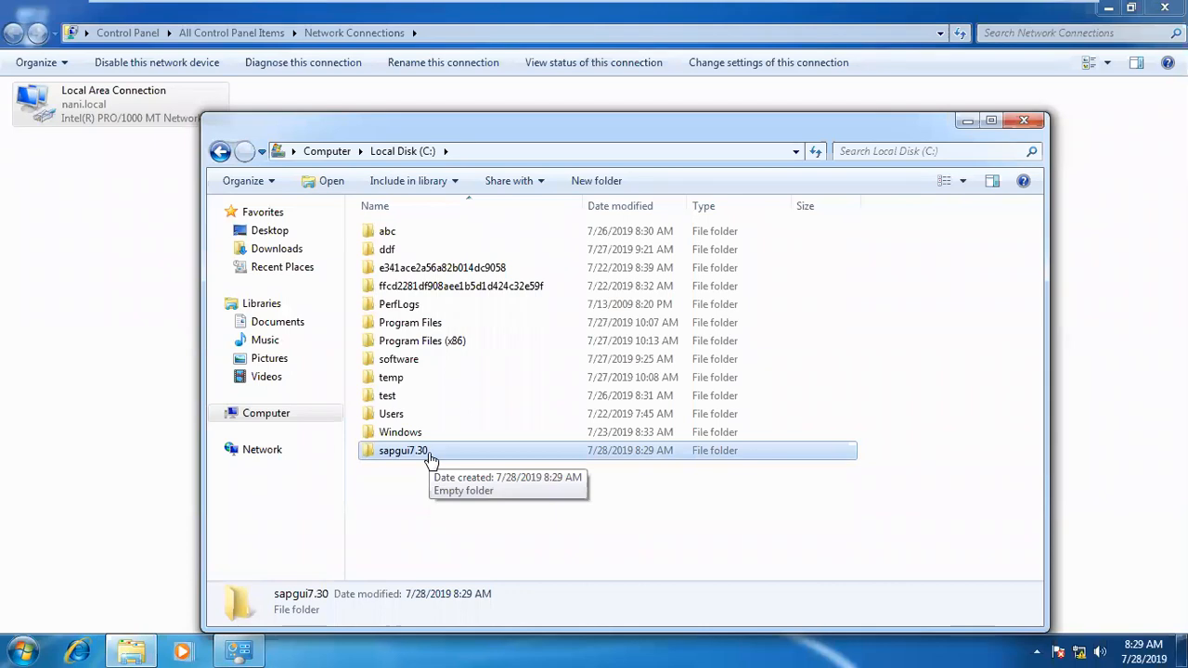
{"action": "left_click", "coordinate": [440, 470]}
{"action": "left_click", "coordinate": [404, 456]}
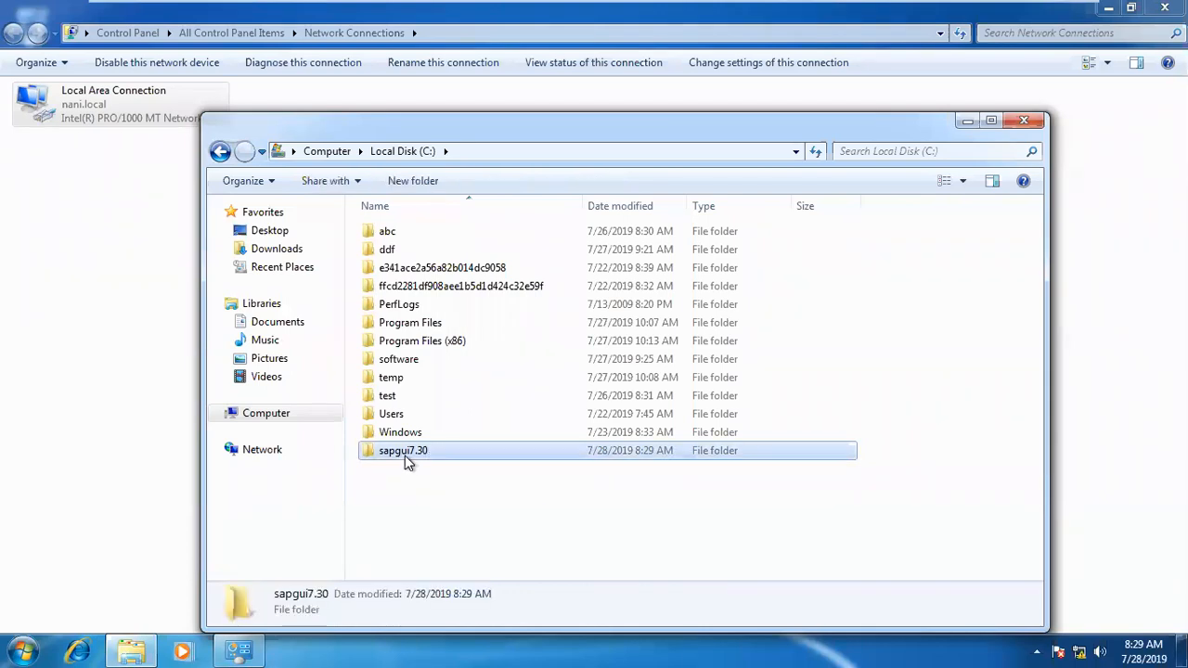
Step: Find regedit and launch the Registry Editor on the win7-1 machine, allowing it to run
{"action": "left_click", "coordinate": [20, 650]}
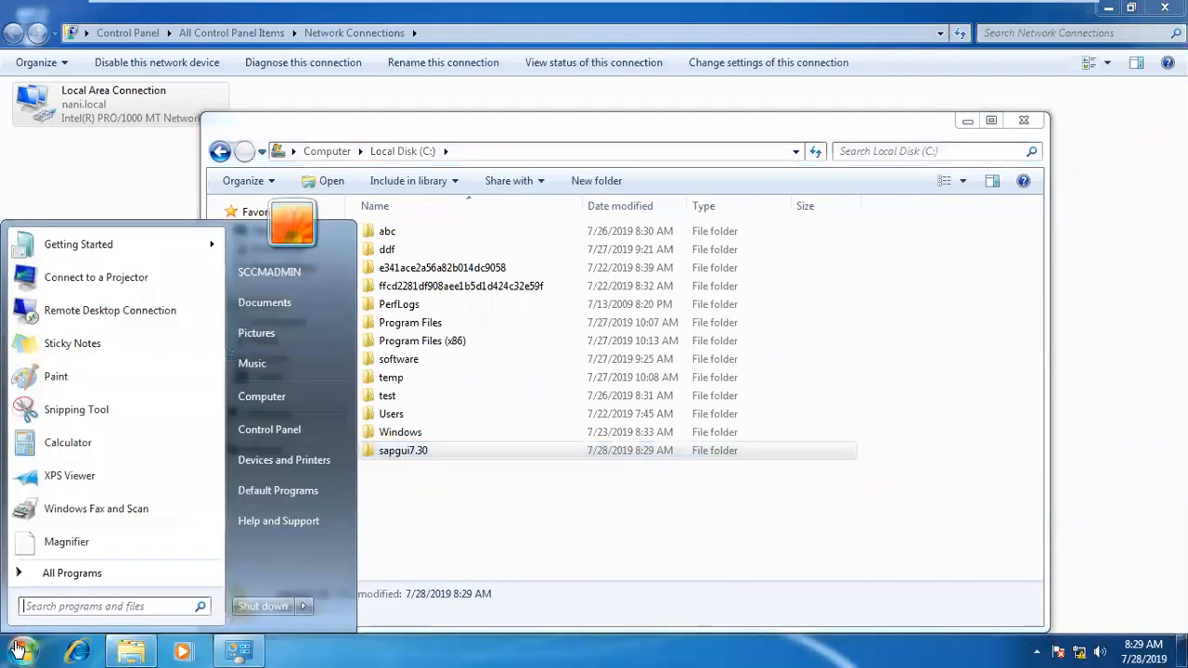
{"action": "type", "text": "re"}
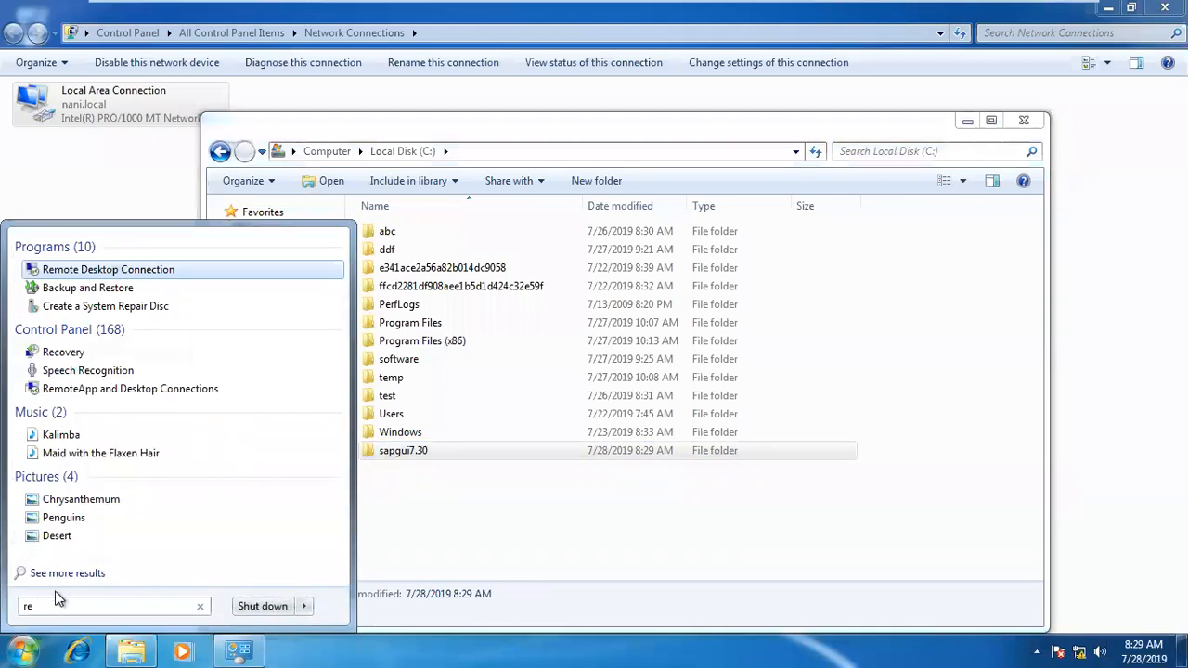
{"action": "type", "text": "g"}
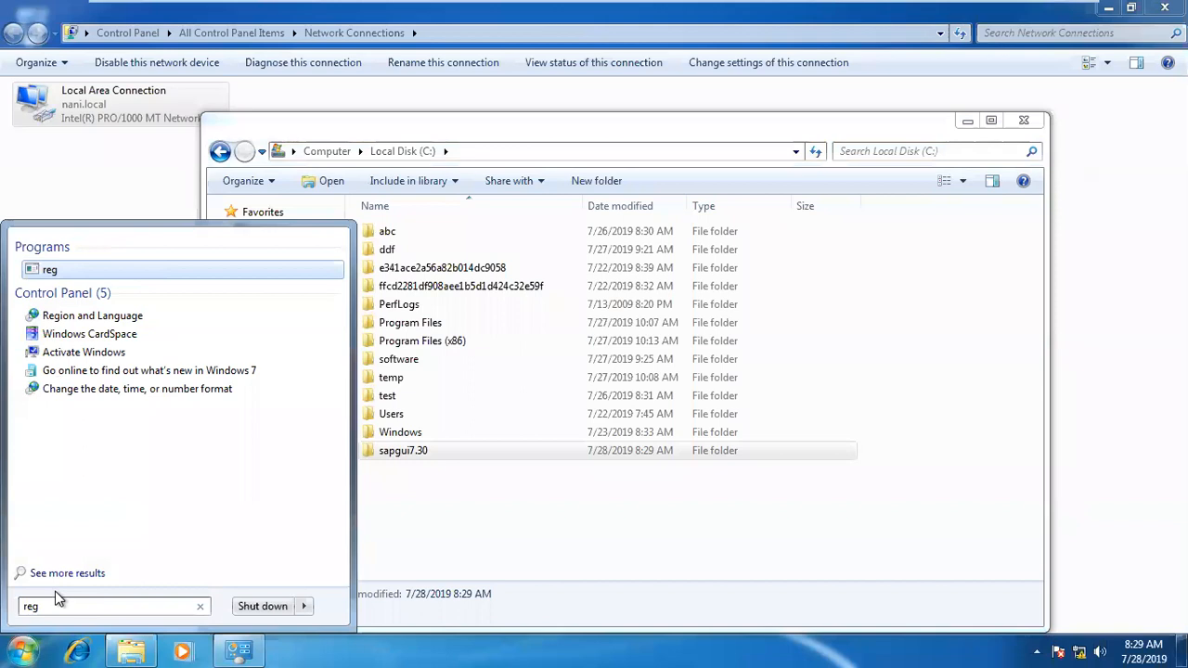
{"action": "key", "text": "BackSpace"}
{"action": "type", "text": "gedit"}
{"action": "key", "text": "Return"}
{"action": "left_click", "coordinate": [266, 446]}
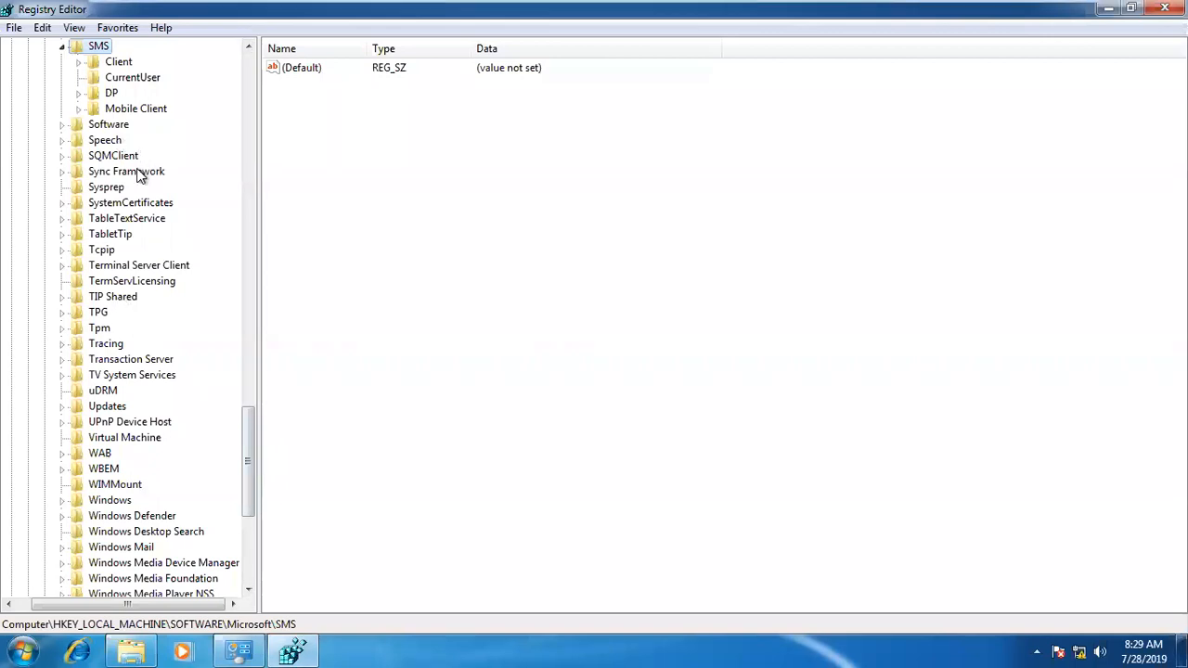
Step: Select the Sysprep key under HKEY_LOCAL_MACHINE\SOFTWARE\Microsoft and its last DWORD value, and minimise the Registry Editor
{"action": "left_click", "coordinate": [126, 188]}
{"action": "left_click", "coordinate": [337, 100]}
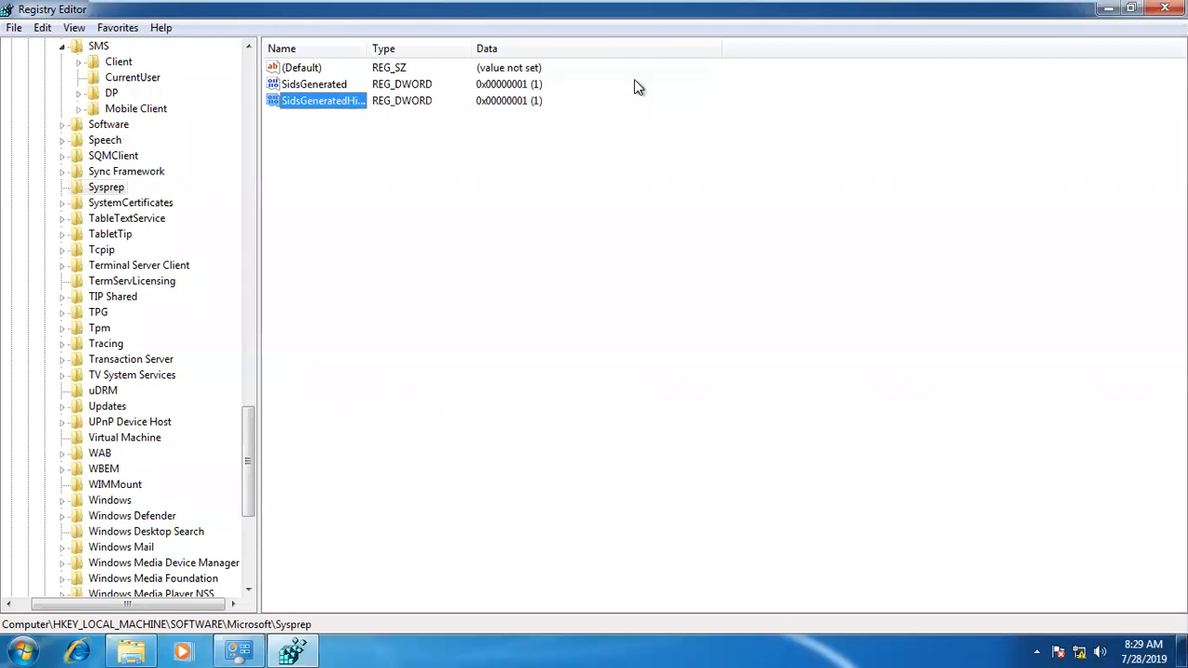
{"action": "left_click", "coordinate": [1108, 8]}
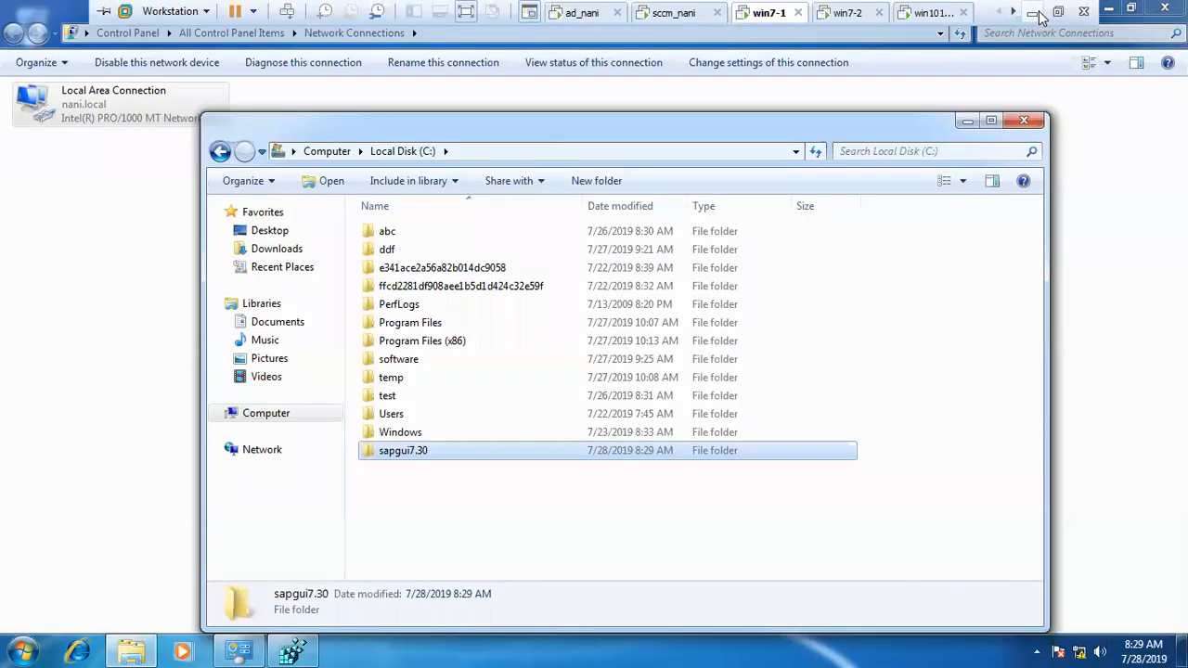
Step: Return from the virtual machine to the Day7-SD.docx notes in Word and highlight both requirement rules
{"action": "left_click", "coordinate": [1036, 15]}
{"action": "left_click", "coordinate": [562, 380]}
{"action": "left_click_drag", "start_coordinate": [611, 381], "coordinate": [211, 341]}
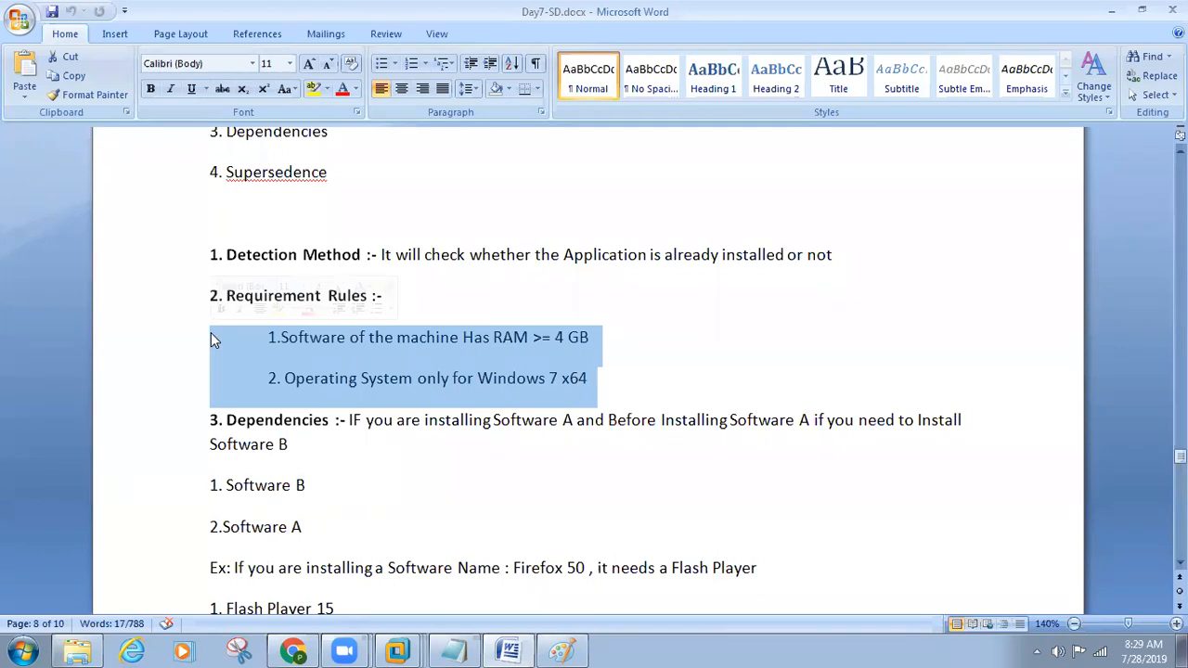
Step: Highlight both parts of the Dependencies definition in turn, and the words "Software A" within it
{"action": "scroll", "coordinate": [350, 477], "scroll_direction": "down", "scroll_amount": 2}
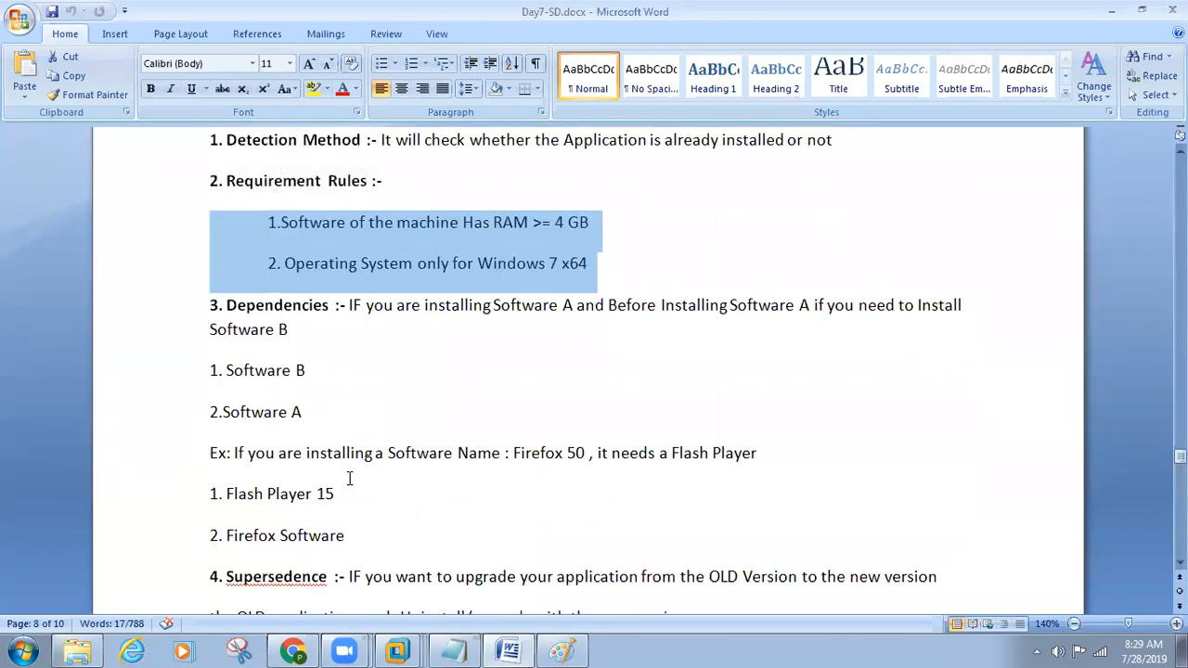
{"action": "left_click", "coordinate": [336, 345]}
{"action": "left_click_drag", "start_coordinate": [349, 305], "coordinate": [576, 308]}
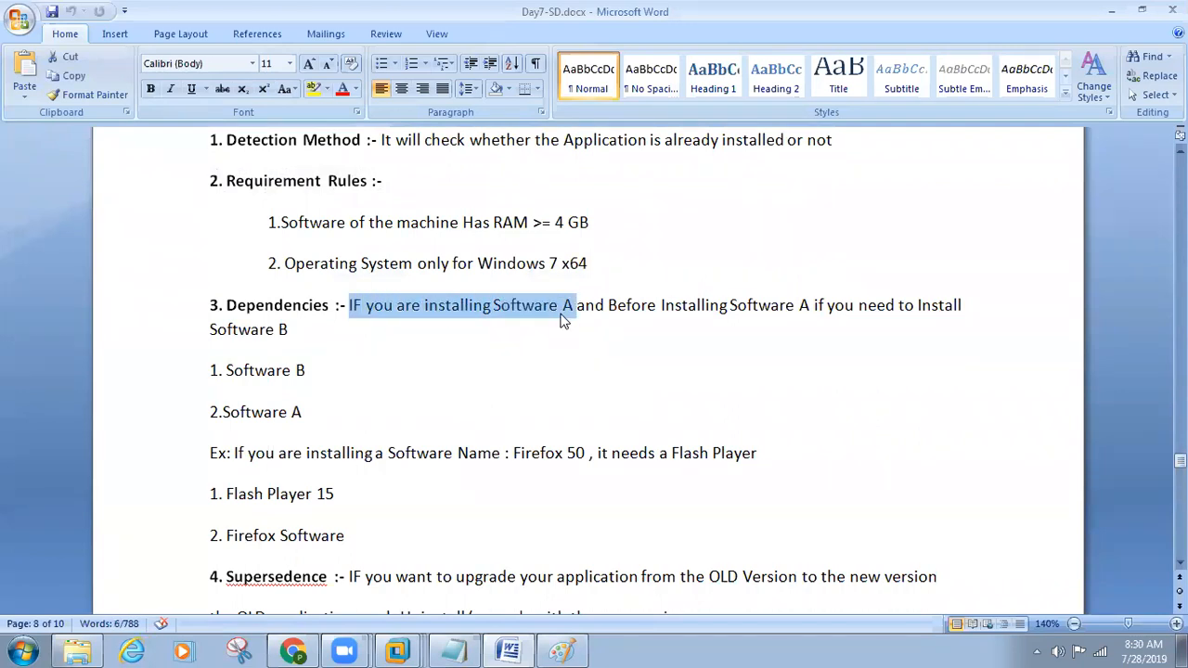
{"action": "left_click", "coordinate": [574, 324]}
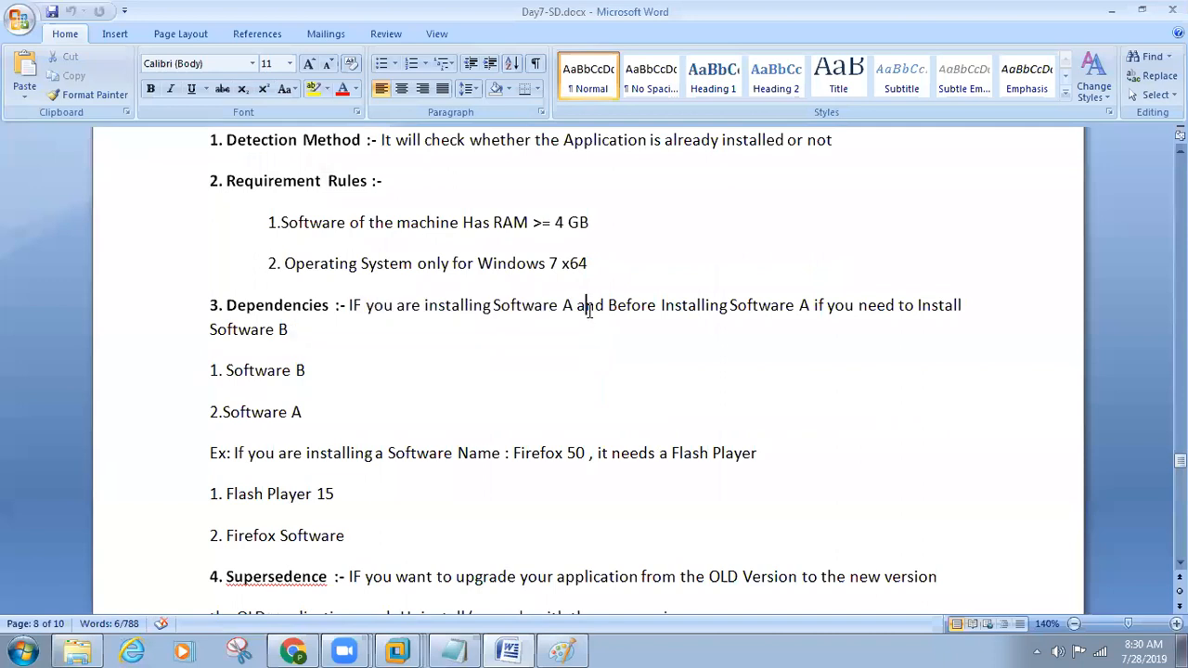
{"action": "left_click_drag", "start_coordinate": [588, 311], "coordinate": [985, 329]}
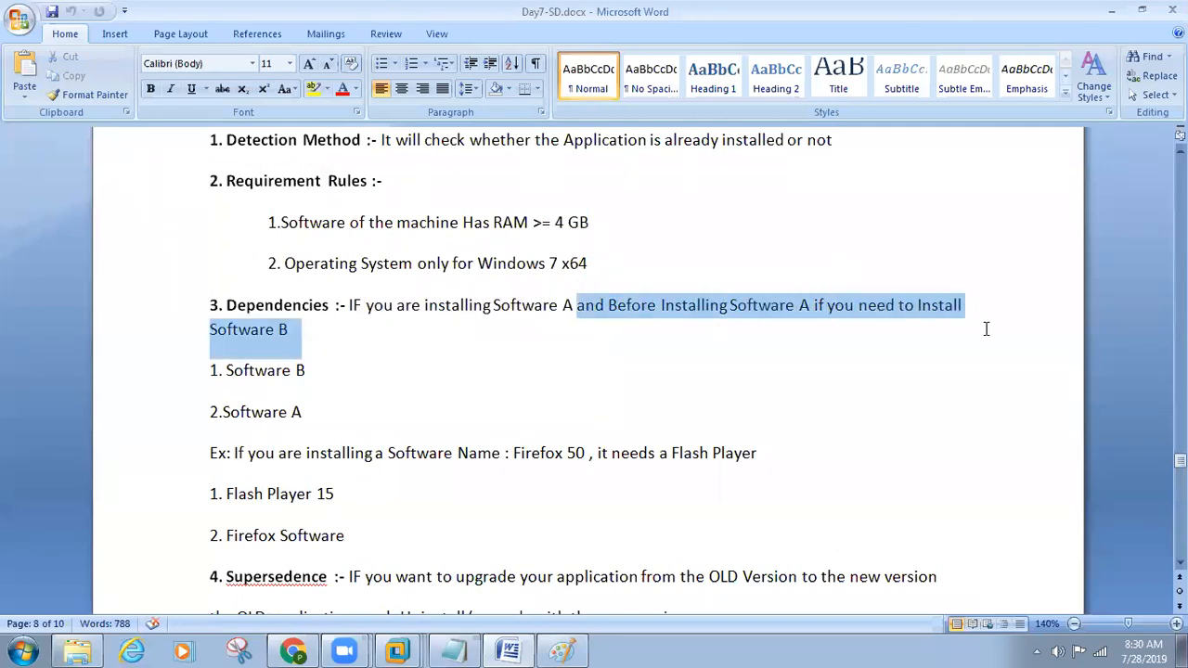
{"action": "left_click", "coordinate": [513, 350]}
{"action": "left_click_drag", "start_coordinate": [577, 304], "coordinate": [538, 297]}
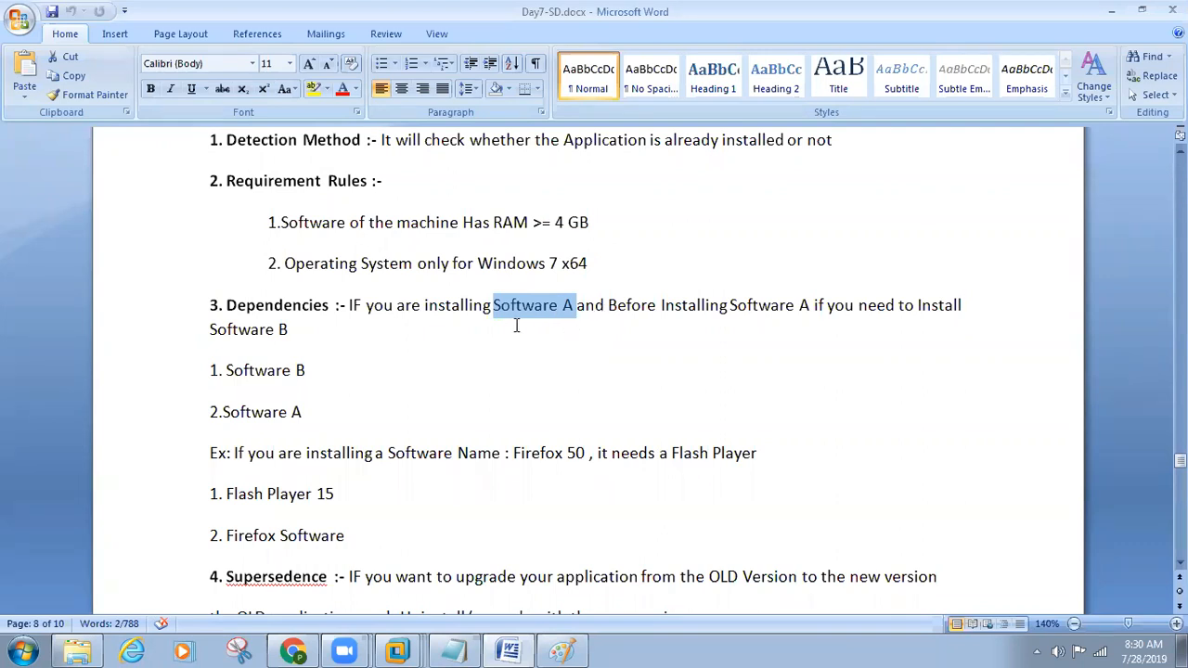
Step: Highlight the "Flash Player 15" and "Firefox Software" lines of the dependency example in turn
{"action": "scroll", "coordinate": [334, 396], "scroll_direction": "down", "scroll_amount": 1}
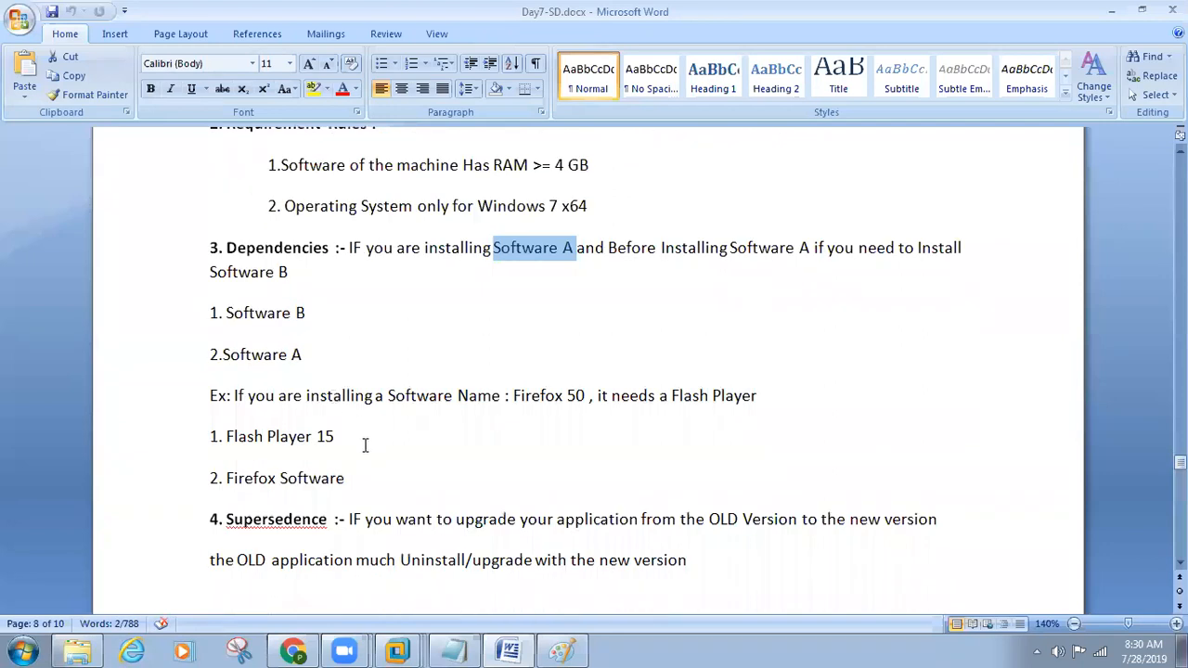
{"action": "left_click_drag", "start_coordinate": [355, 437], "coordinate": [206, 430]}
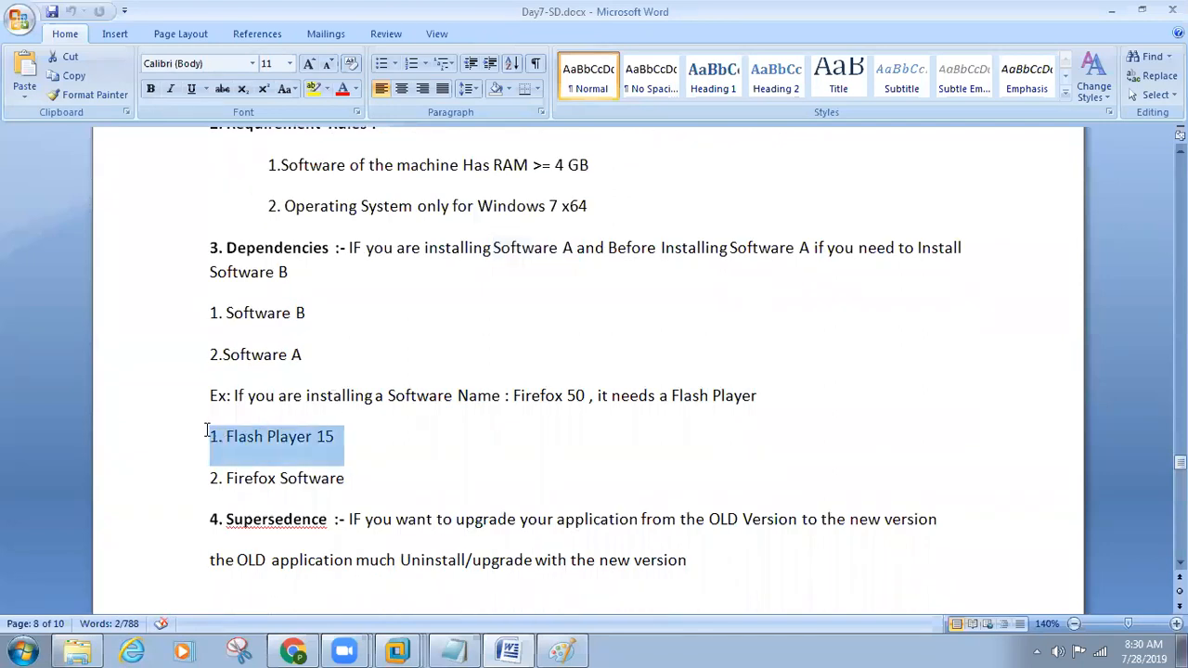
{"action": "left_click_drag", "start_coordinate": [362, 483], "coordinate": [191, 490]}
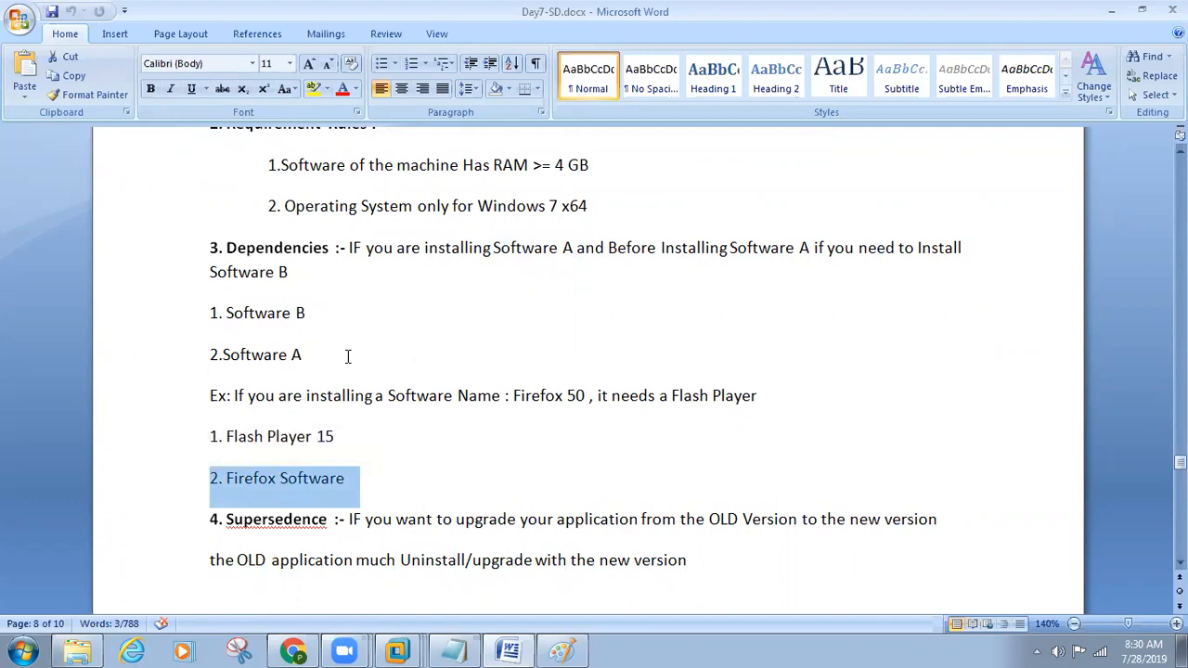
Step: Highlight the Dependencies heading several times while reviewing its definition and example
{"action": "left_click_drag", "start_coordinate": [307, 273], "coordinate": [339, 311]}
{"action": "scroll", "coordinate": [337, 348], "scroll_direction": "up", "scroll_amount": 1}
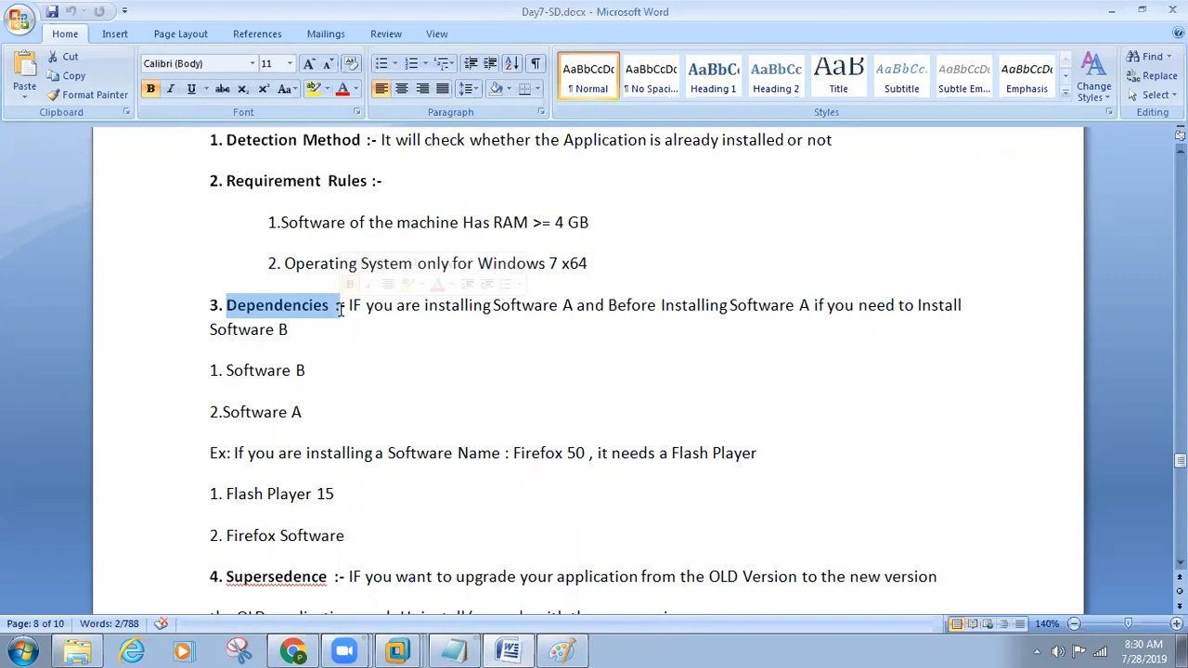
{"action": "scroll", "coordinate": [341, 310], "scroll_direction": "down", "scroll_amount": 1}
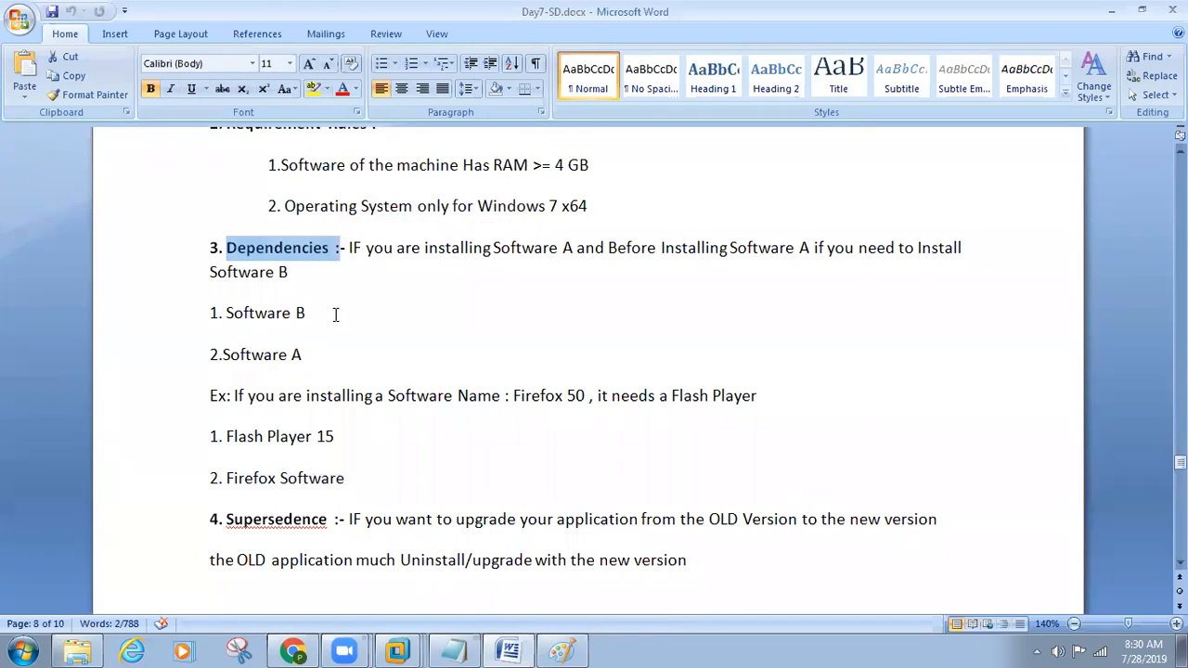
{"action": "left_click", "coordinate": [336, 312]}
{"action": "left_click", "coordinate": [331, 249]}
{"action": "left_click_drag", "start_coordinate": [333, 249], "coordinate": [223, 249]}
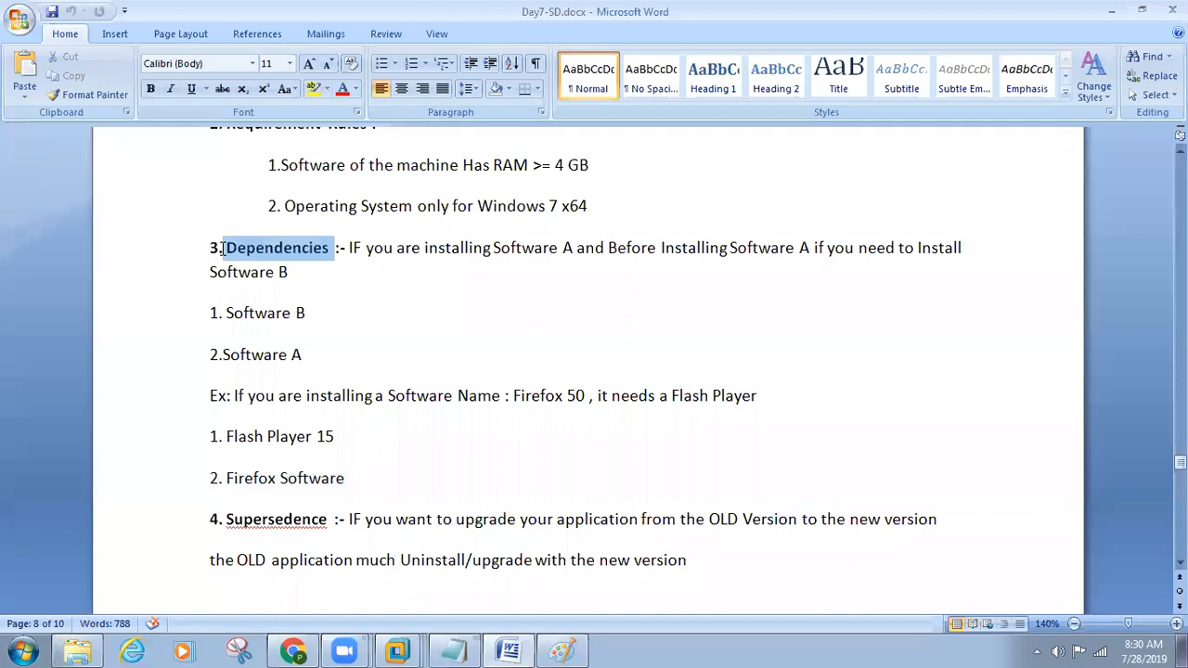
{"action": "left_click_drag", "start_coordinate": [222, 248], "coordinate": [223, 249]}
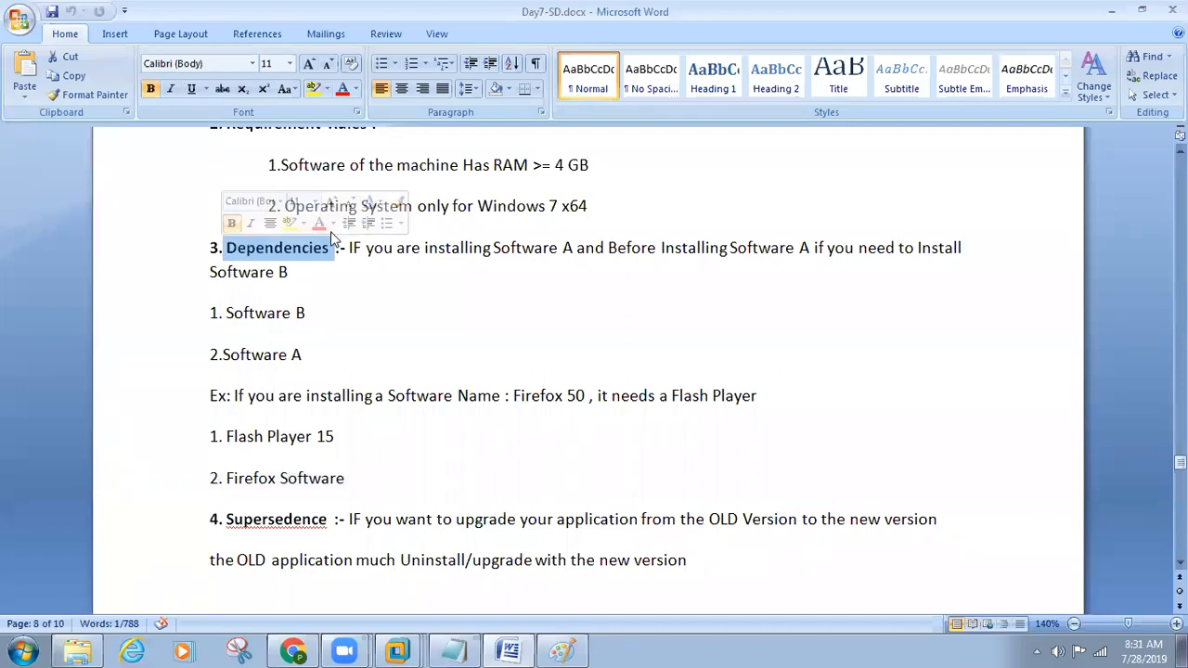
{"action": "left_click_drag", "start_coordinate": [332, 249], "coordinate": [224, 245]}
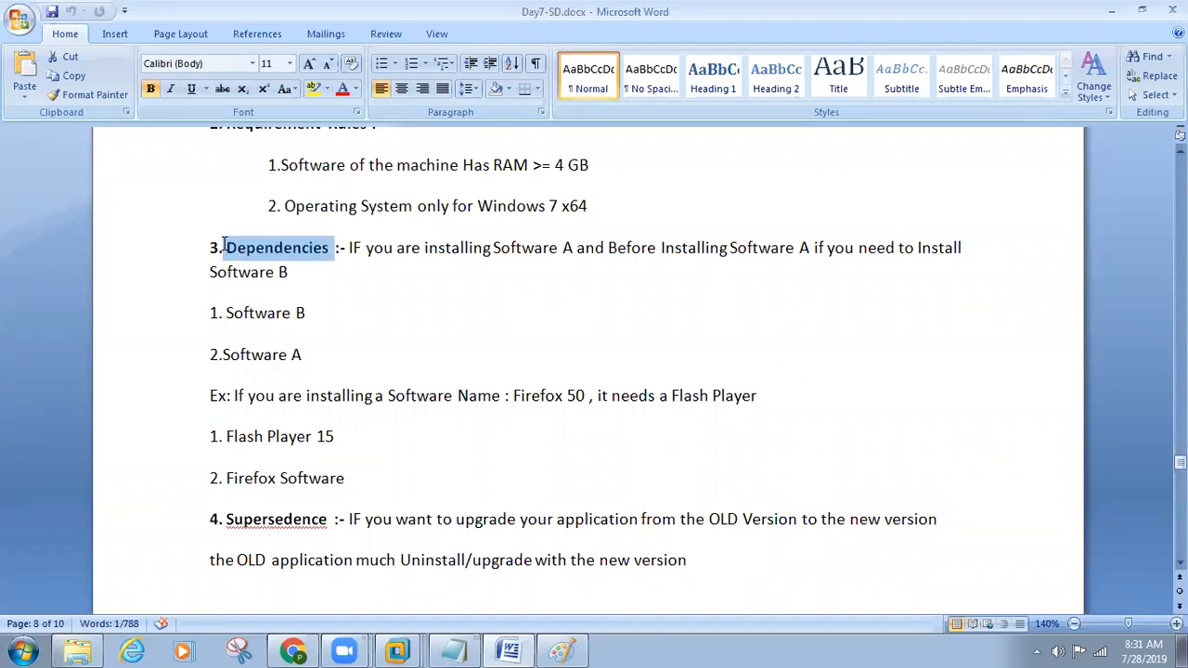
{"action": "scroll", "coordinate": [313, 344], "scroll_direction": "down", "scroll_amount": 2}
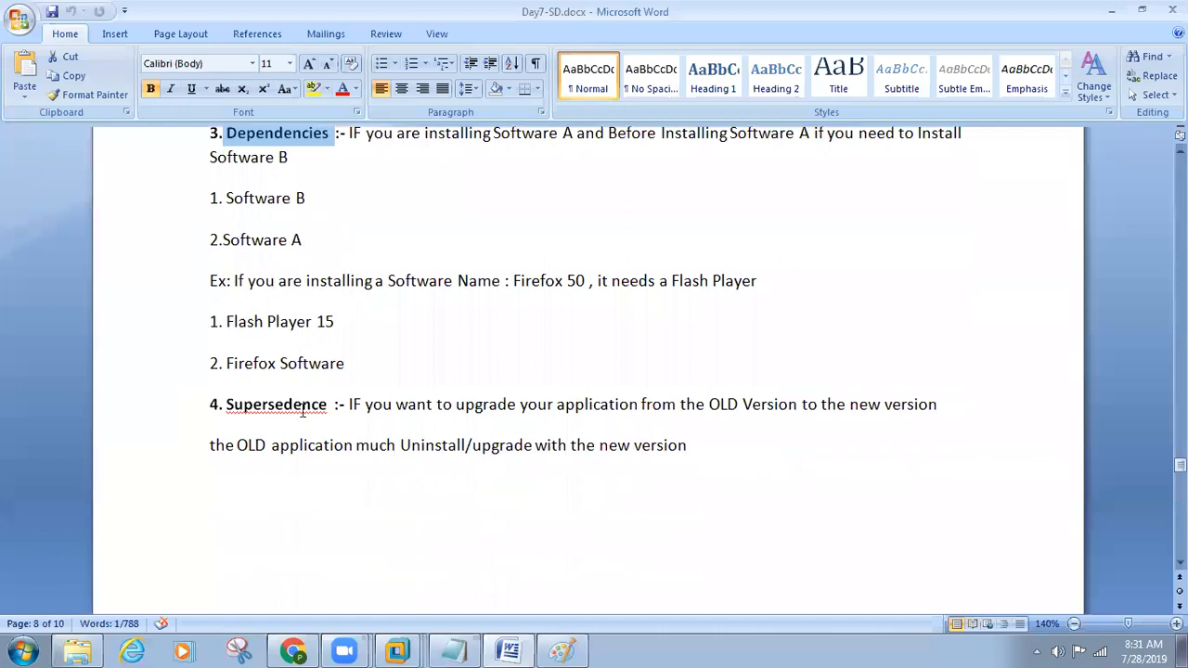
Step: Highlight the bold "Supersedence" heading and both lines of its definition in turn
{"action": "left_click_drag", "start_coordinate": [330, 409], "coordinate": [225, 405]}
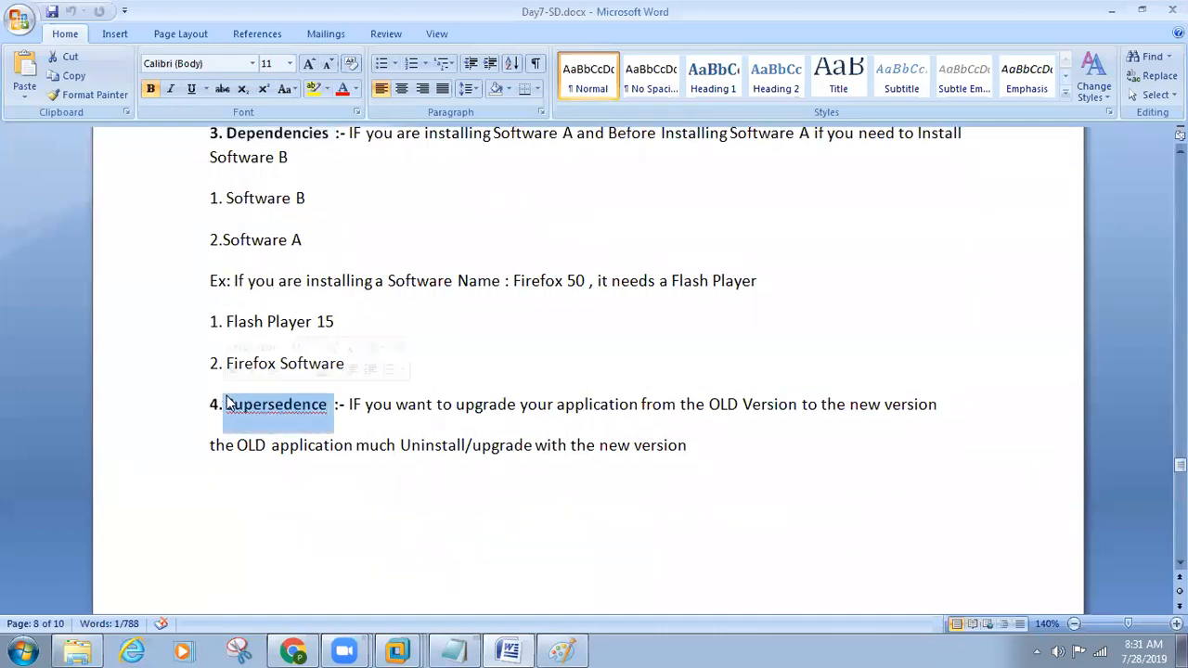
{"action": "key", "text": "ctrl+b"}
{"action": "left_click", "coordinate": [366, 473]}
{"action": "left_click_drag", "start_coordinate": [334, 406], "coordinate": [935, 408]}
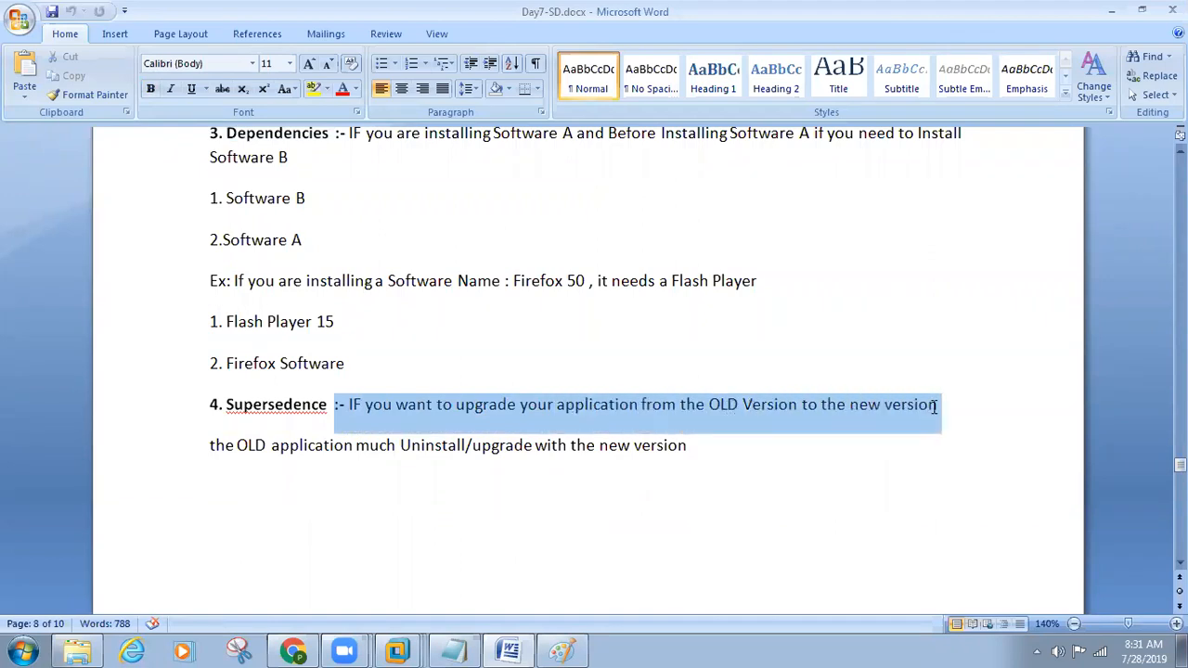
{"action": "left_click_drag", "start_coordinate": [226, 446], "coordinate": [715, 449]}
{"action": "left_click_drag", "start_coordinate": [327, 405], "coordinate": [232, 405]}
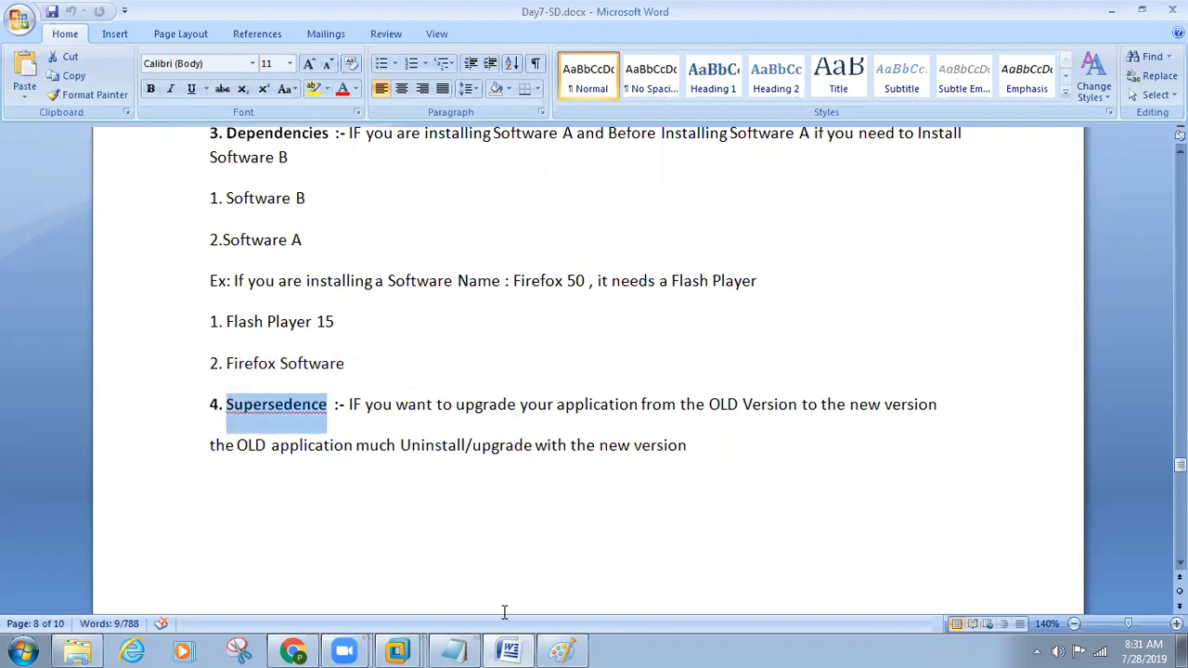
Step: Switch to the Paint diagram and add the text labels "chrome 45" and, beneath it, "chrome 65" to the right of the application label
{"action": "left_click", "coordinate": [560, 650]}
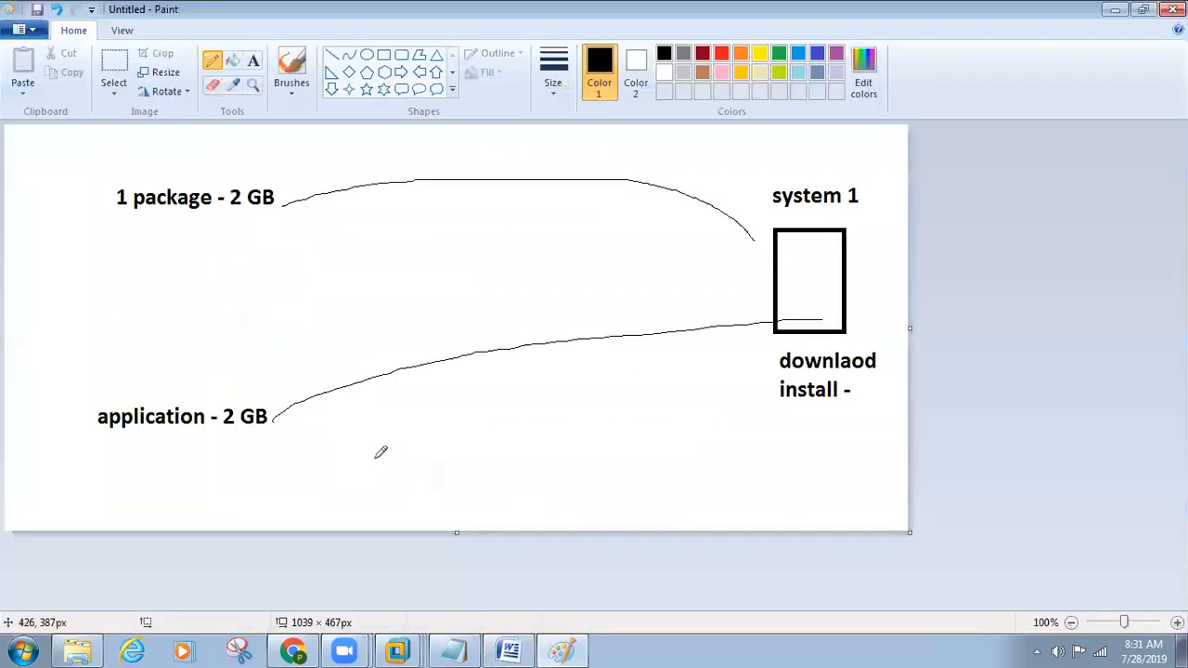
{"action": "left_click", "coordinate": [253, 60]}
{"action": "left_click", "coordinate": [483, 436]}
{"action": "type", "text": "c"}
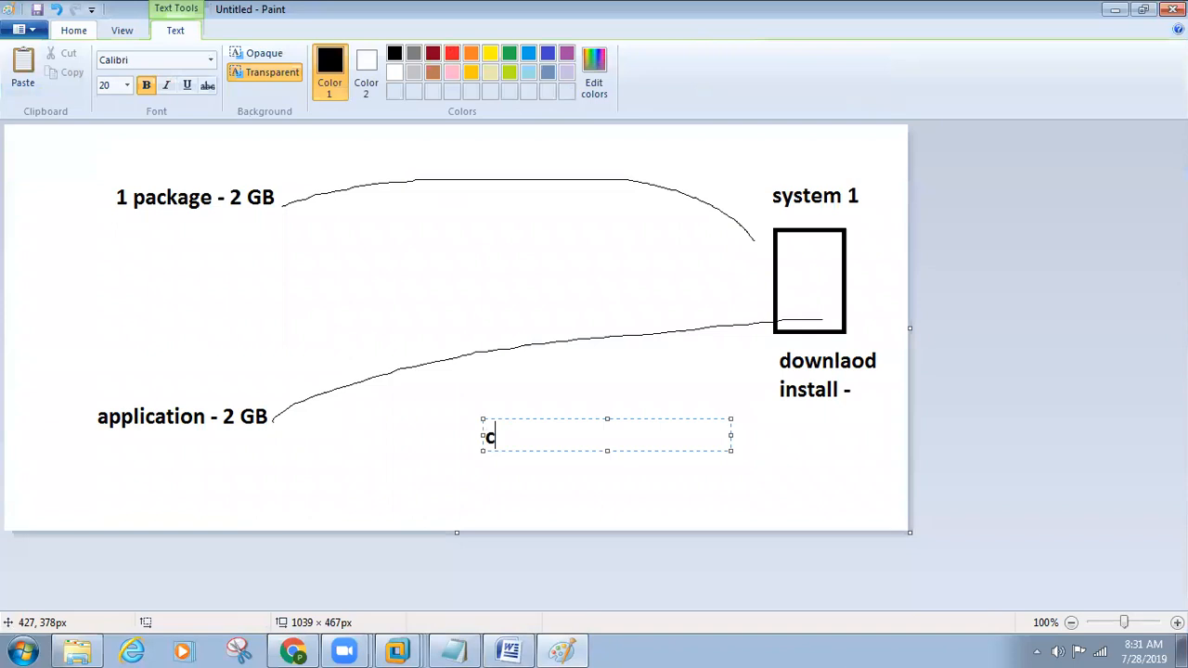
{"action": "type", "text": "hrome 45"}
{"action": "left_click", "coordinate": [548, 507]}
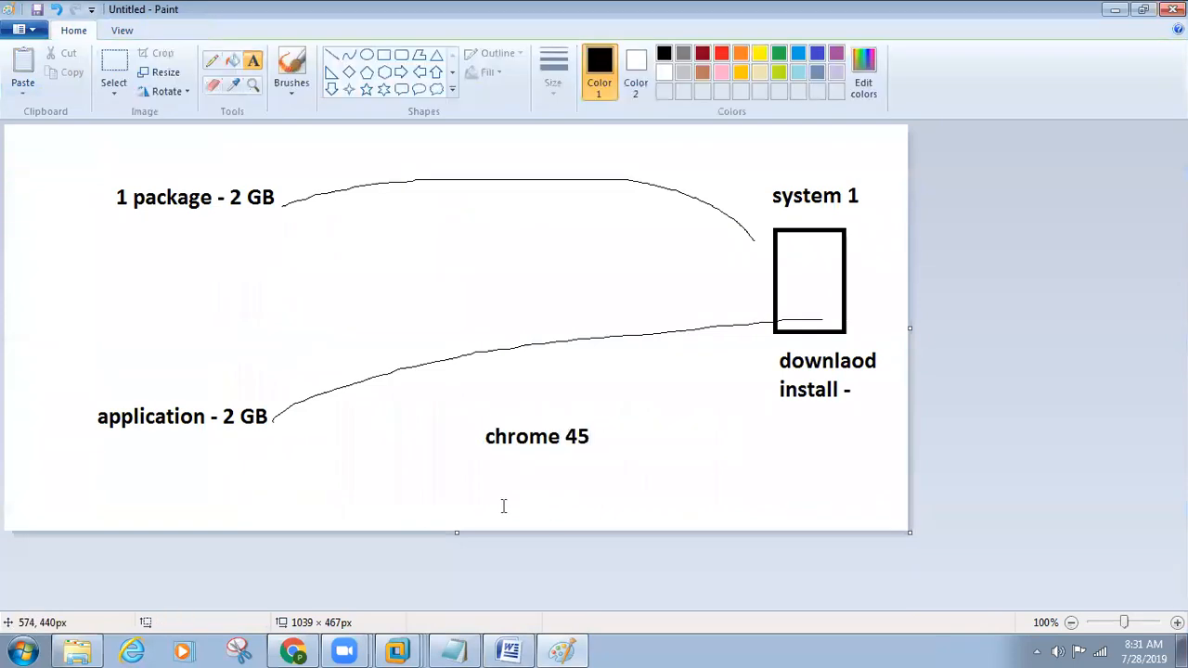
{"action": "left_click", "coordinate": [484, 499]}
{"action": "type", "text": "ch"}
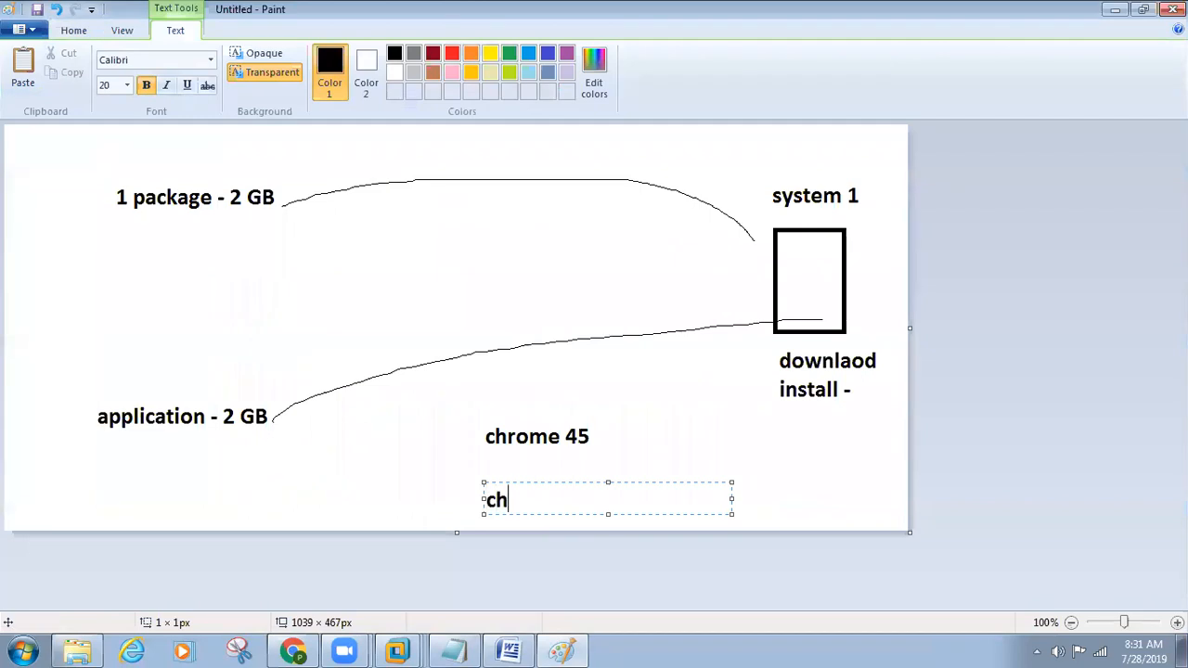
{"action": "type", "text": "rome 65"}
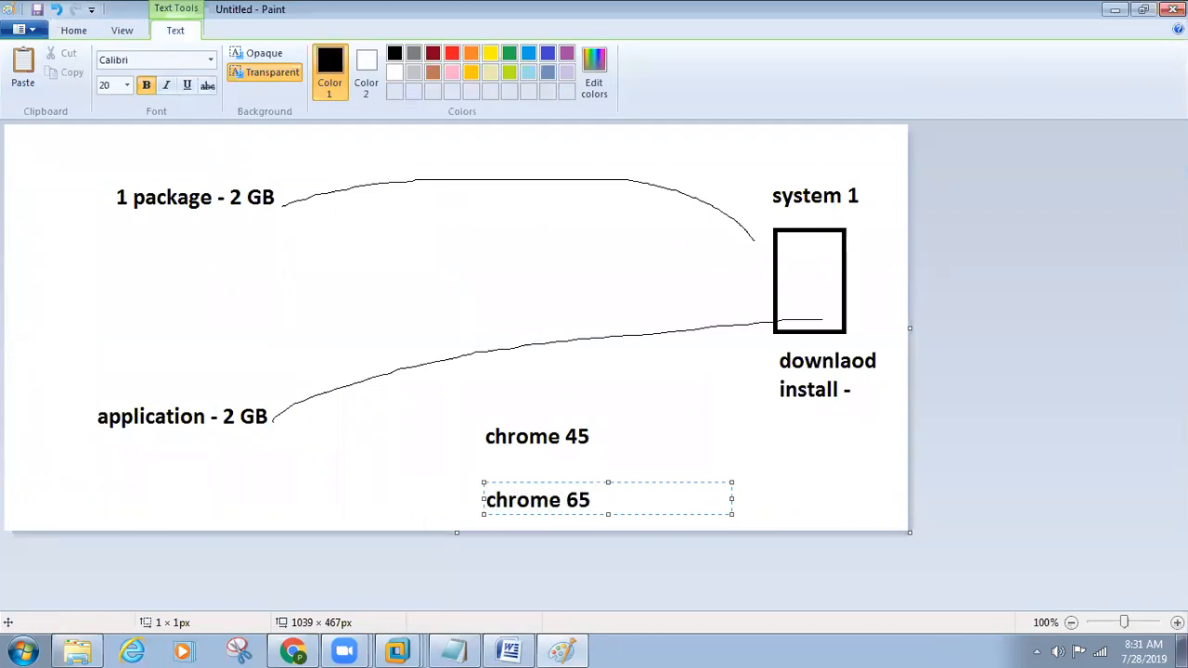
{"action": "left_click", "coordinate": [671, 496]}
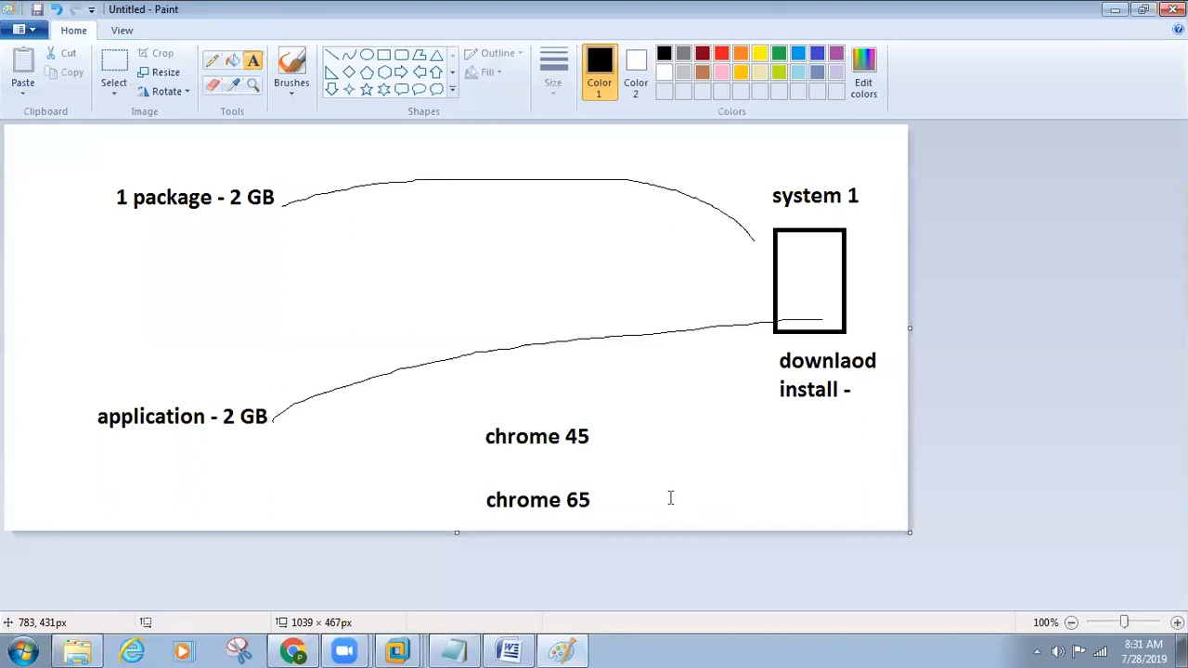
Step: Add a "- chrome 45" label beside "chrome 65" and draw a freehand pencil line from "chrome 65" to the system 1 box
{"action": "left_click", "coordinate": [657, 497]}
{"action": "type", "text": "- ch"}
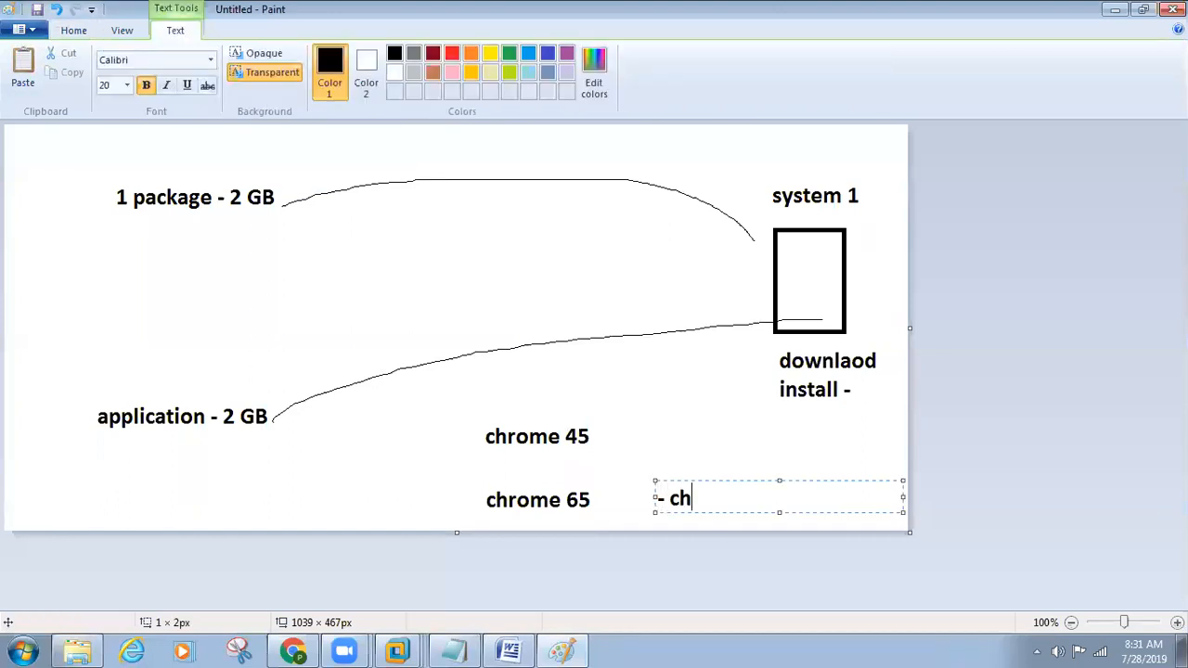
{"action": "type", "text": "rome 45"}
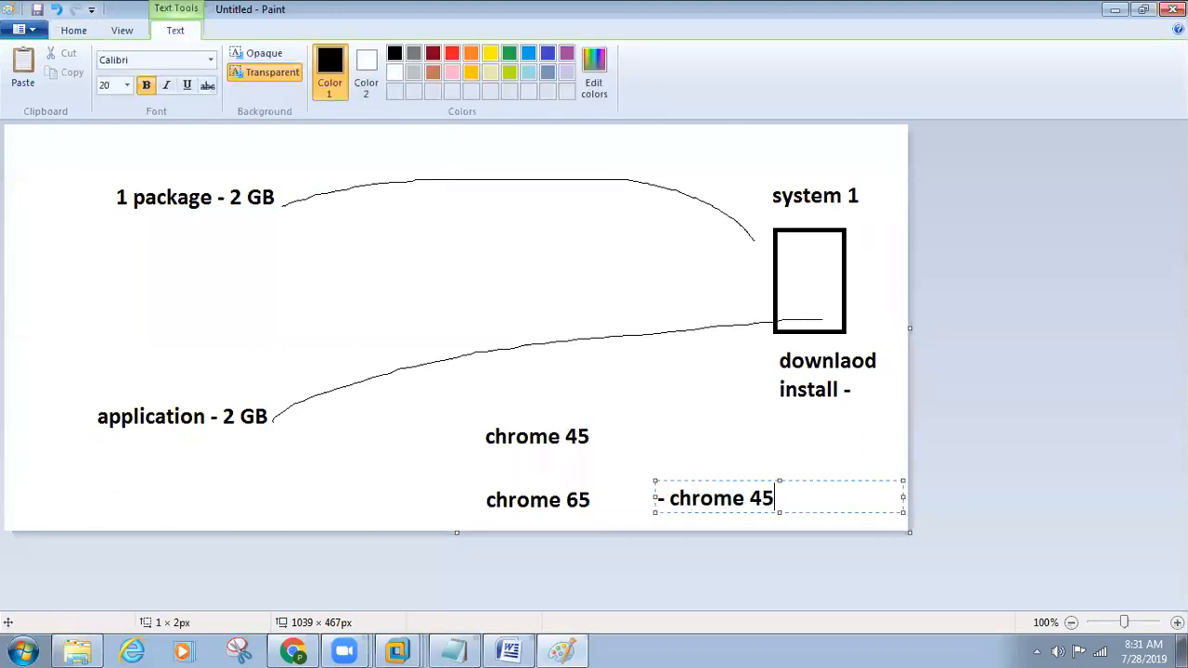
{"action": "left_click", "coordinate": [561, 507]}
{"action": "left_click", "coordinate": [211, 60]}
{"action": "mouse_move", "coordinate": [589, 489]}
{"action": "left_mouse_down"}
{"action": "mouse_move", "coordinate": [689, 373]}
{"action": "mouse_move", "coordinate": [780, 322]}
{"action": "left_mouse_up"}
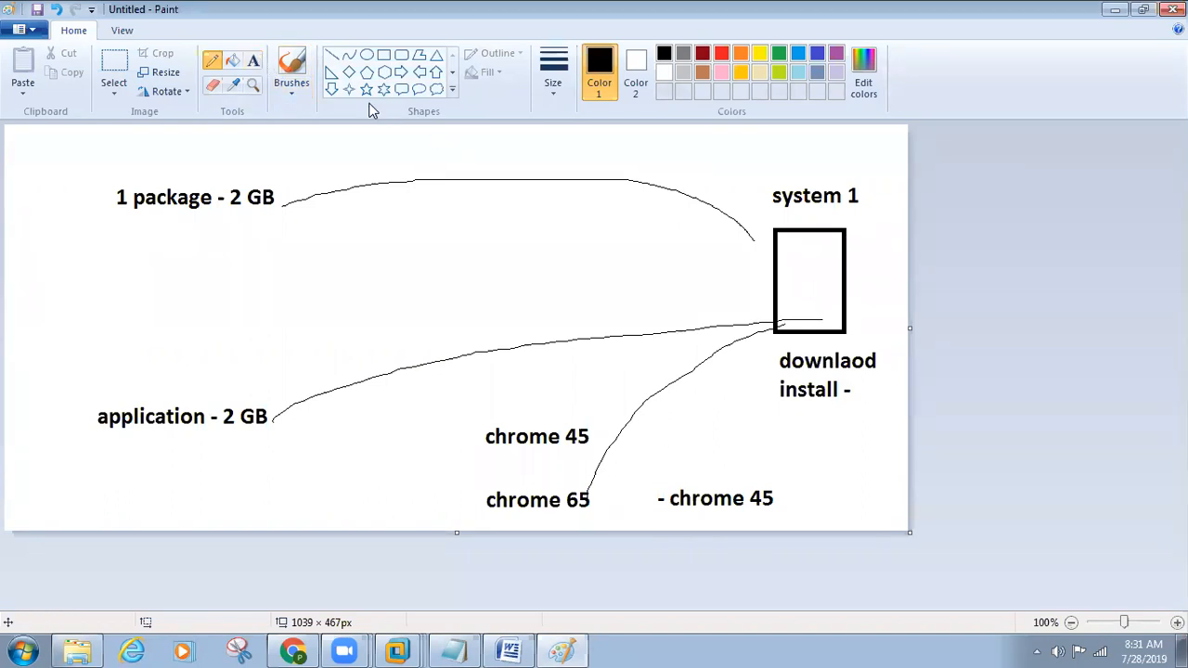
Step: Add the text labels "45" and "65" inside the system 1 box
{"action": "left_click", "coordinate": [253, 60]}
{"action": "left_click", "coordinate": [785, 280]}
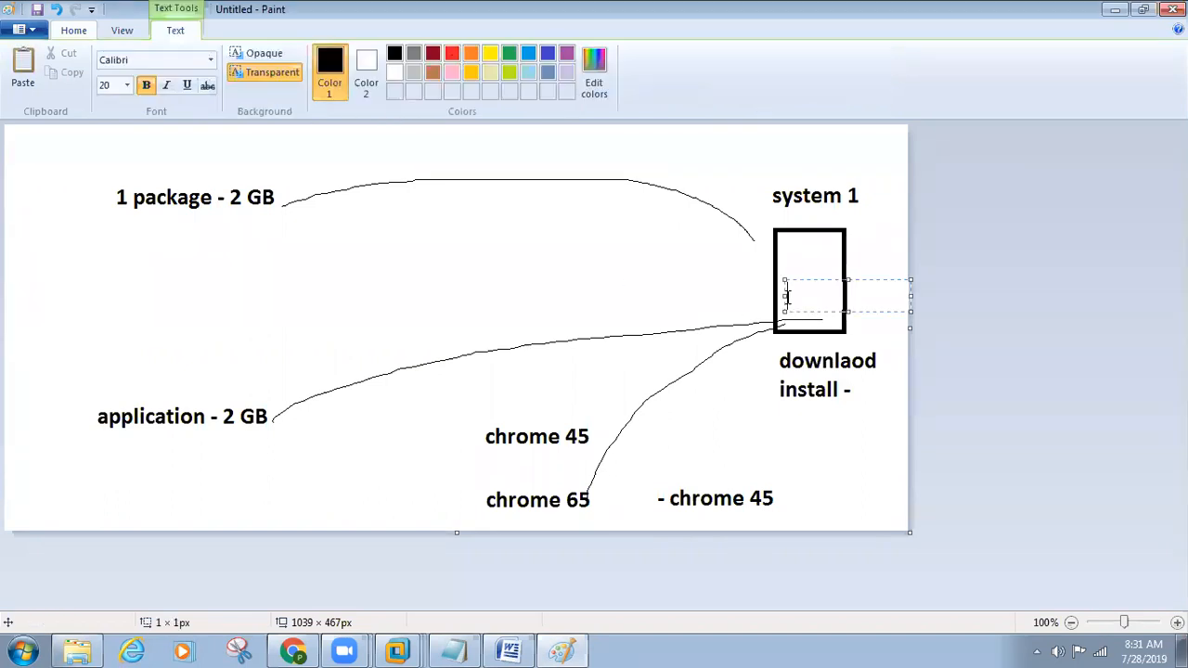
{"action": "type", "text": "45"}
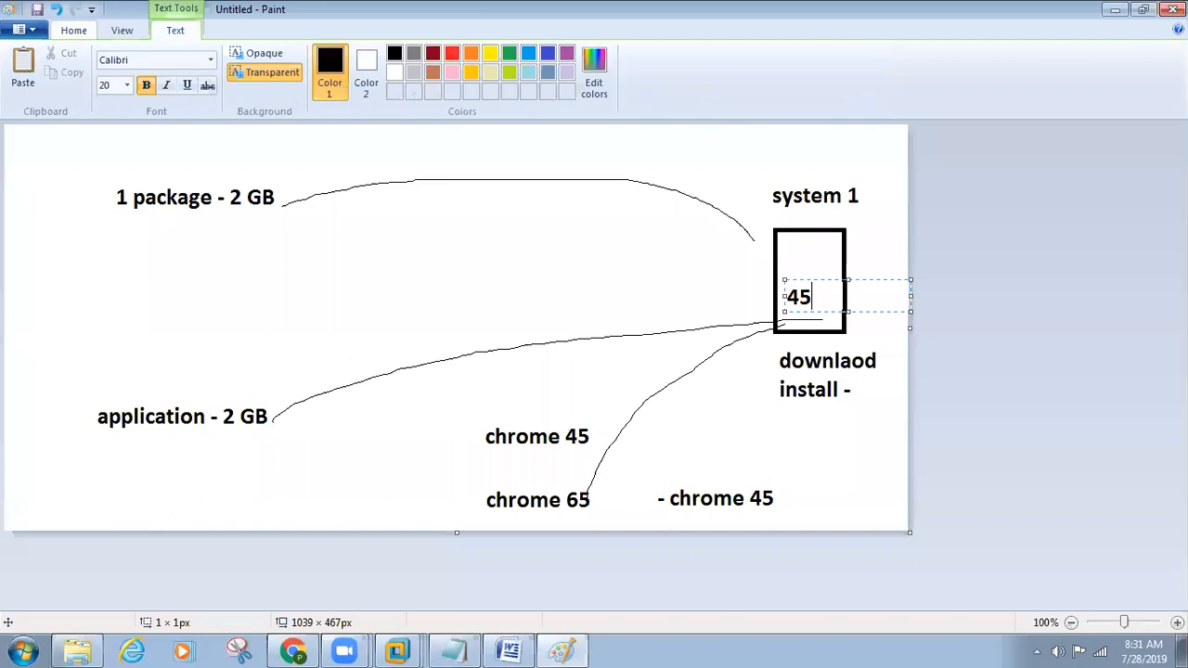
{"action": "left_click", "coordinate": [857, 517]}
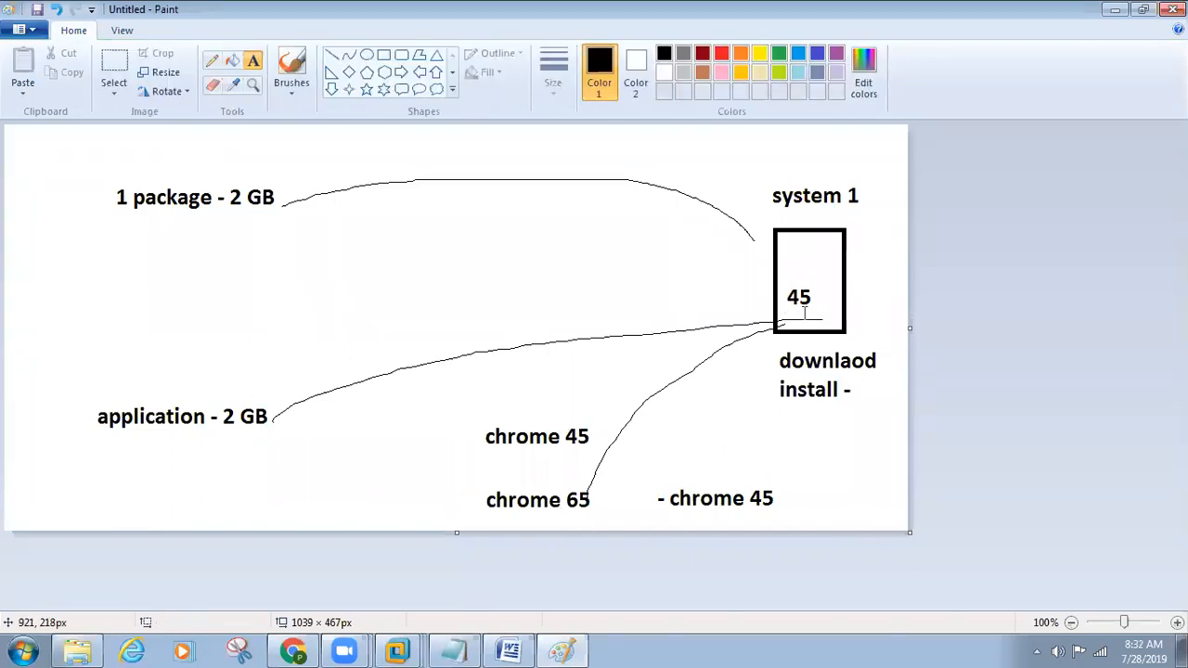
{"action": "left_click", "coordinate": [814, 315]}
{"action": "type", "text": "65"}
{"action": "left_click", "coordinate": [844, 417]}
Step: Return to the Day7-SD.docx notes in Word and highlight the four-item list under the Application heading twice
{"action": "left_click", "coordinate": [509, 651]}
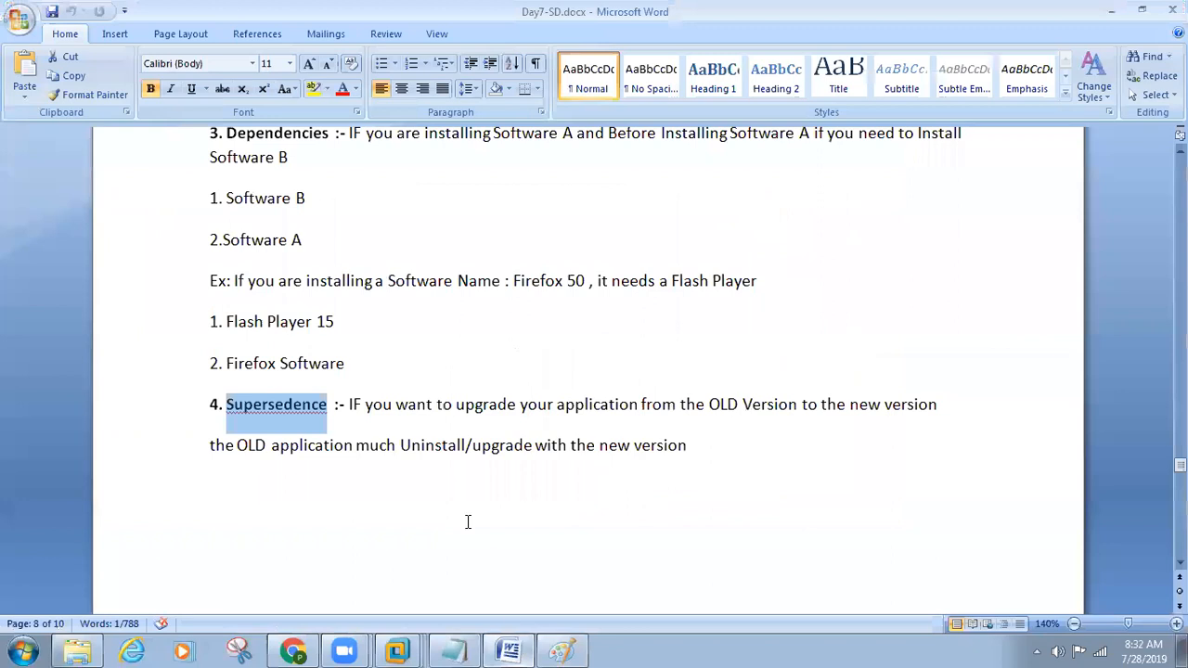
{"action": "scroll", "coordinate": [433, 507], "scroll_direction": "up", "scroll_amount": 10}
{"action": "left_click", "coordinate": [355, 459]}
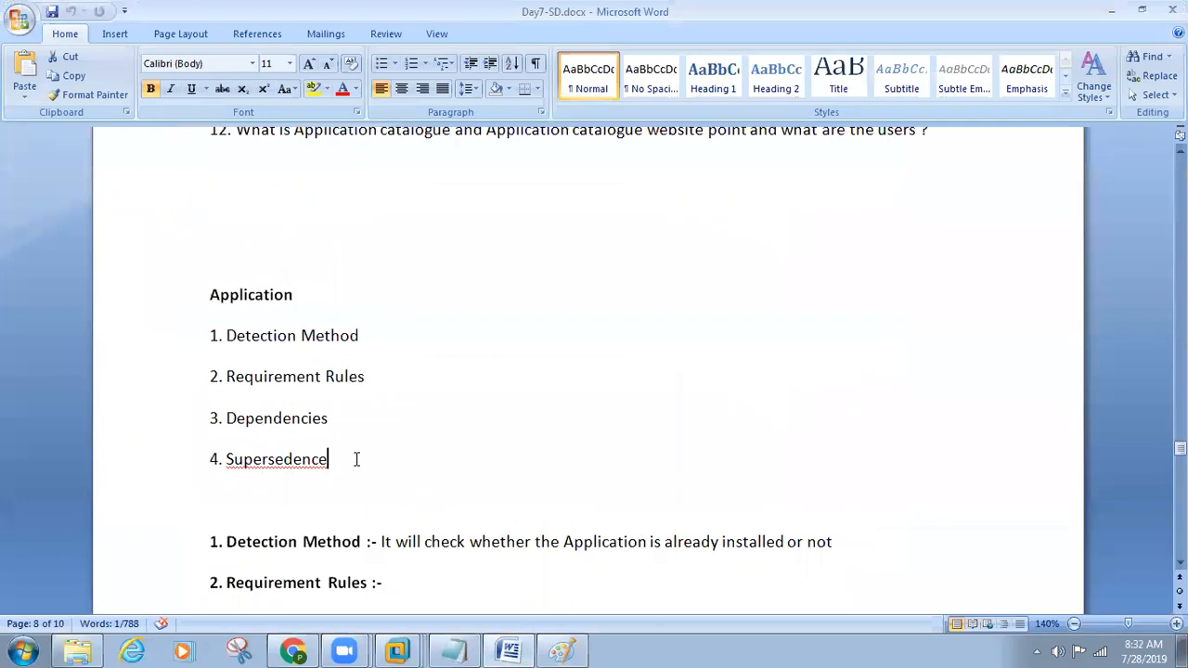
{"action": "left_click_drag", "start_coordinate": [355, 458], "coordinate": [133, 344]}
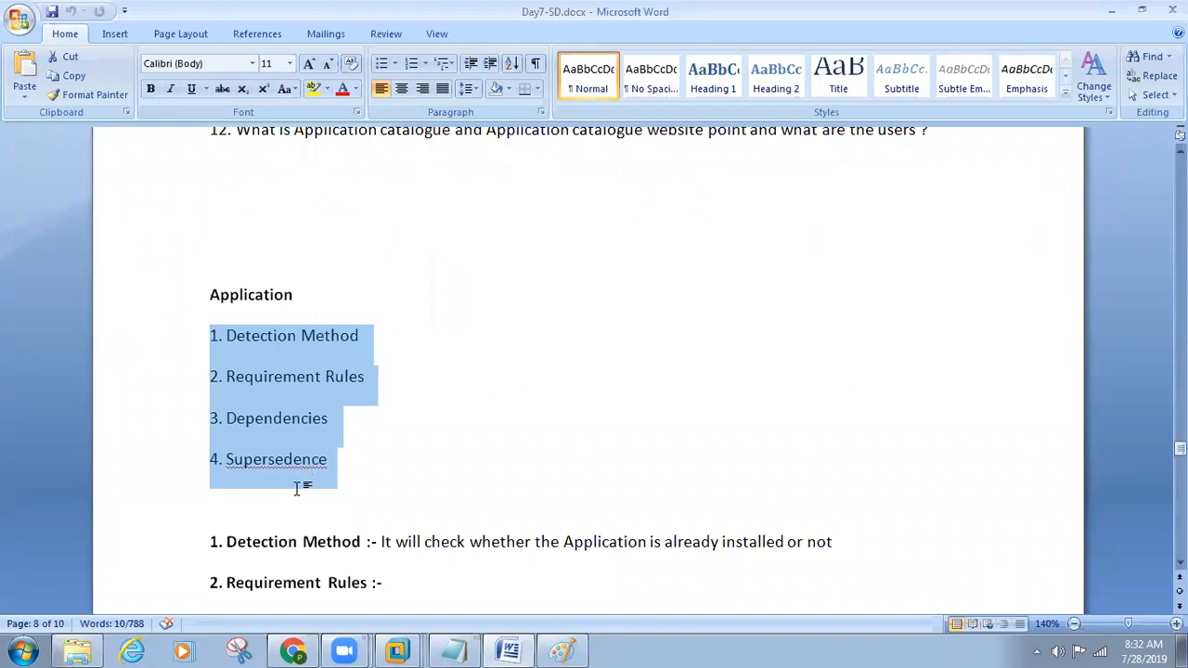
{"action": "left_click", "coordinate": [340, 475]}
{"action": "left_click_drag", "start_coordinate": [379, 464], "coordinate": [170, 353]}
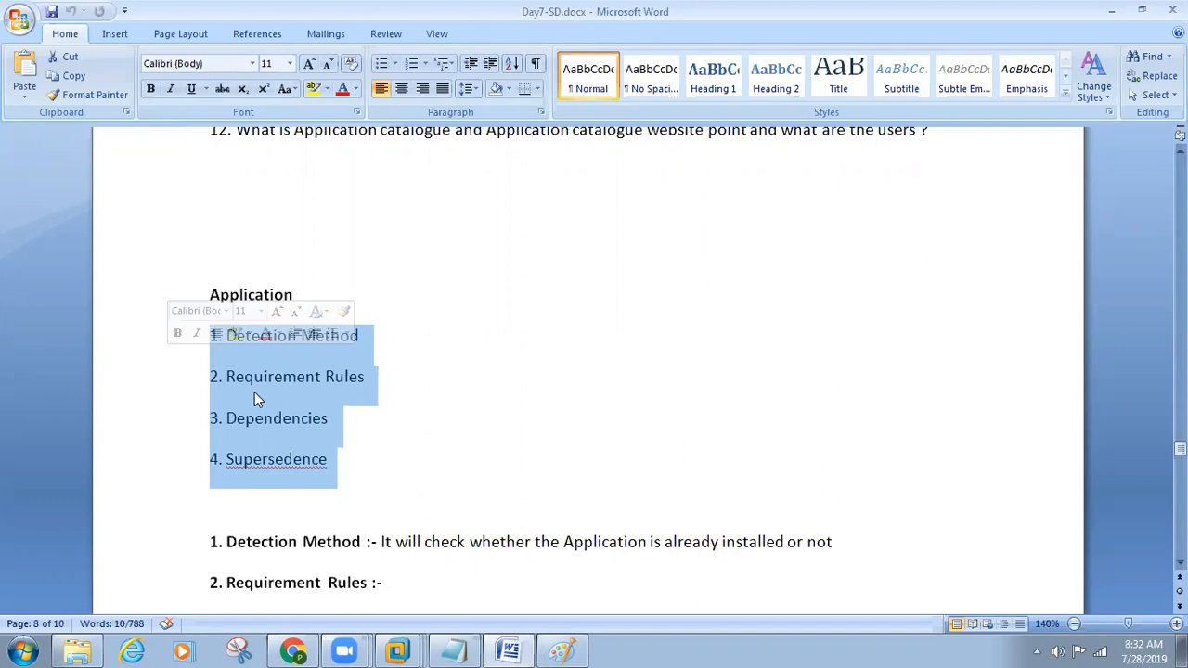
{"action": "scroll", "coordinate": [254, 391], "scroll_direction": "up", "scroll_amount": 3}
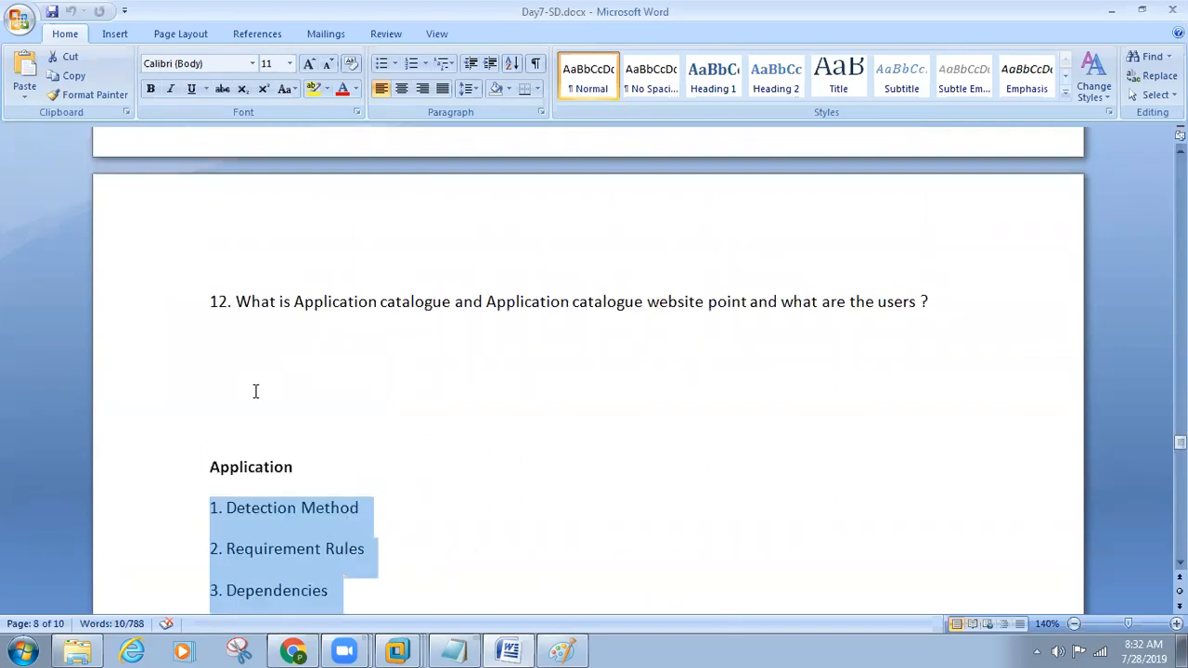
{"action": "scroll", "coordinate": [255, 392], "scroll_direction": "down", "scroll_amount": 3}
Step: Highlight the "1. Detection Method" item in the Application list and review question 12 above it
{"action": "left_click", "coordinate": [384, 337]}
{"action": "left_click", "coordinate": [204, 336]}
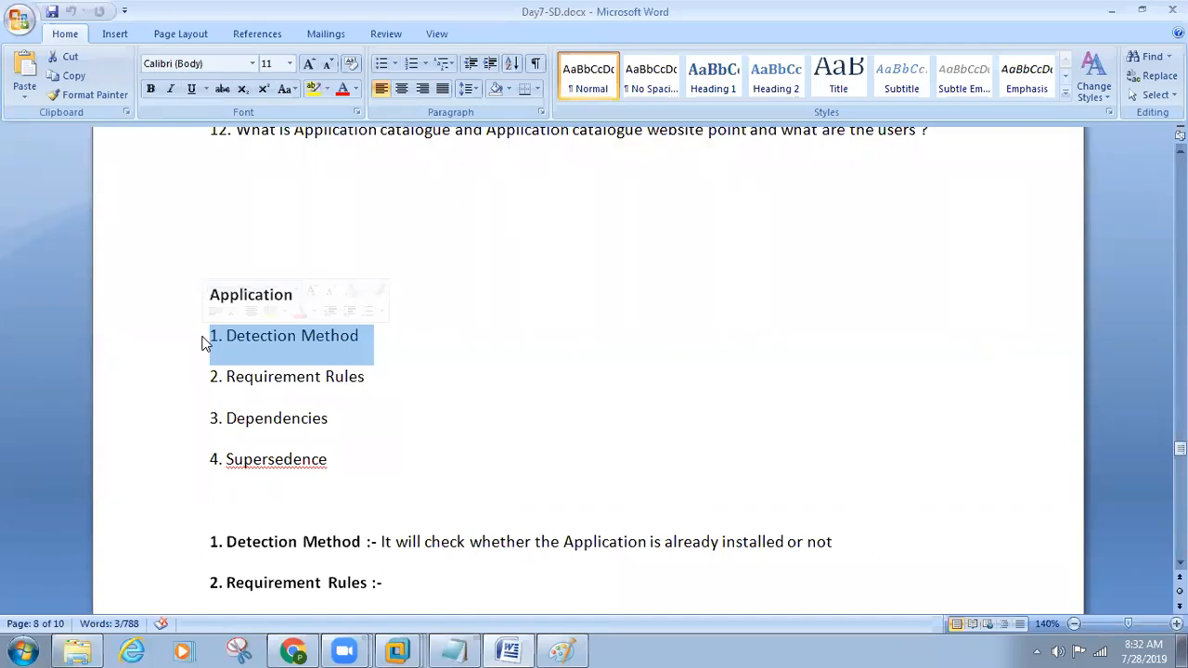
{"action": "scroll", "coordinate": [308, 353], "scroll_direction": "up", "scroll_amount": 12}
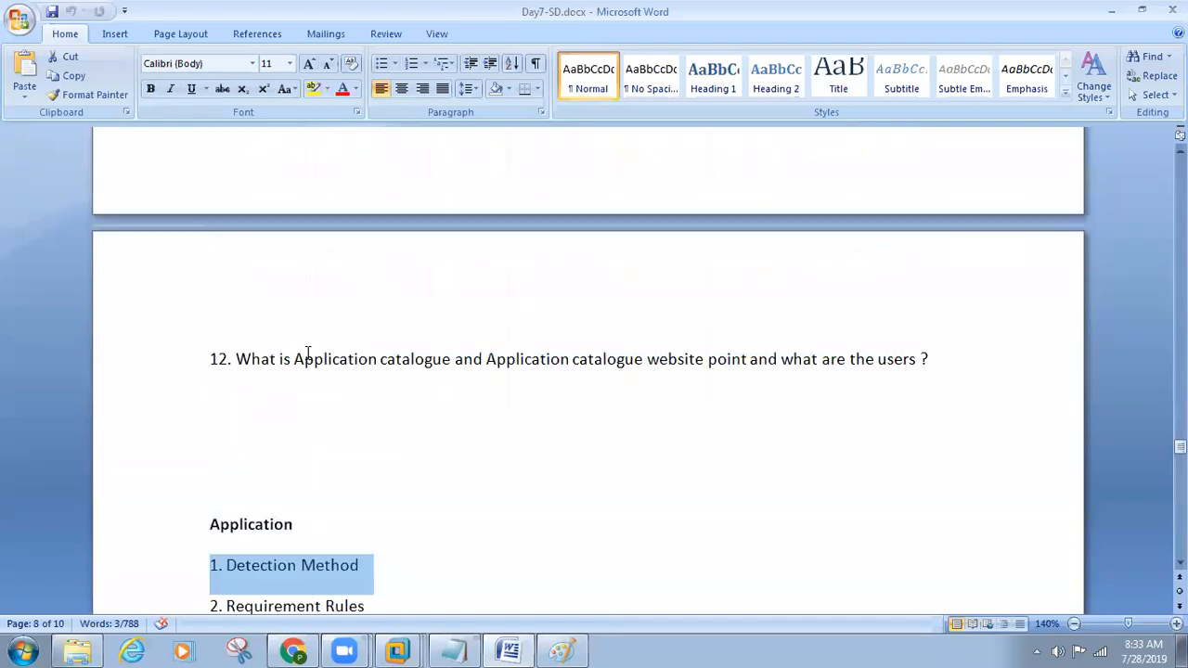
{"action": "scroll", "coordinate": [307, 352], "scroll_direction": "down", "scroll_amount": 11}
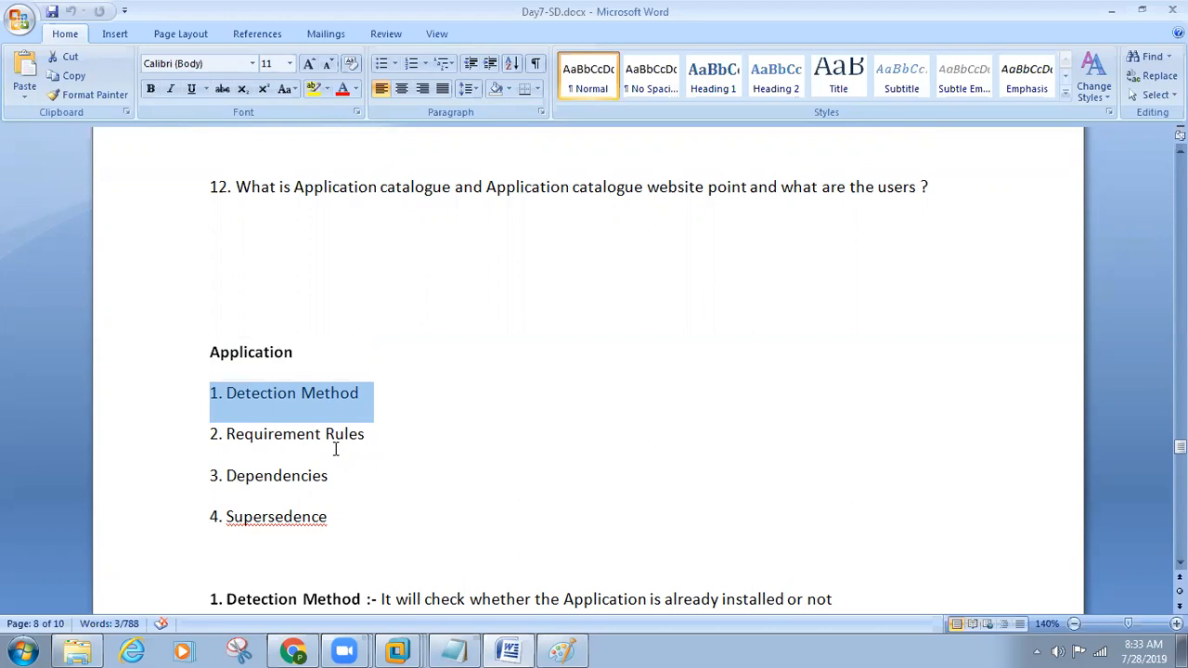
Step: Highlight the Application heading together with its whole list, and the words "Detection Method" on their own
{"action": "left_click_drag", "start_coordinate": [378, 506], "coordinate": [124, 386]}
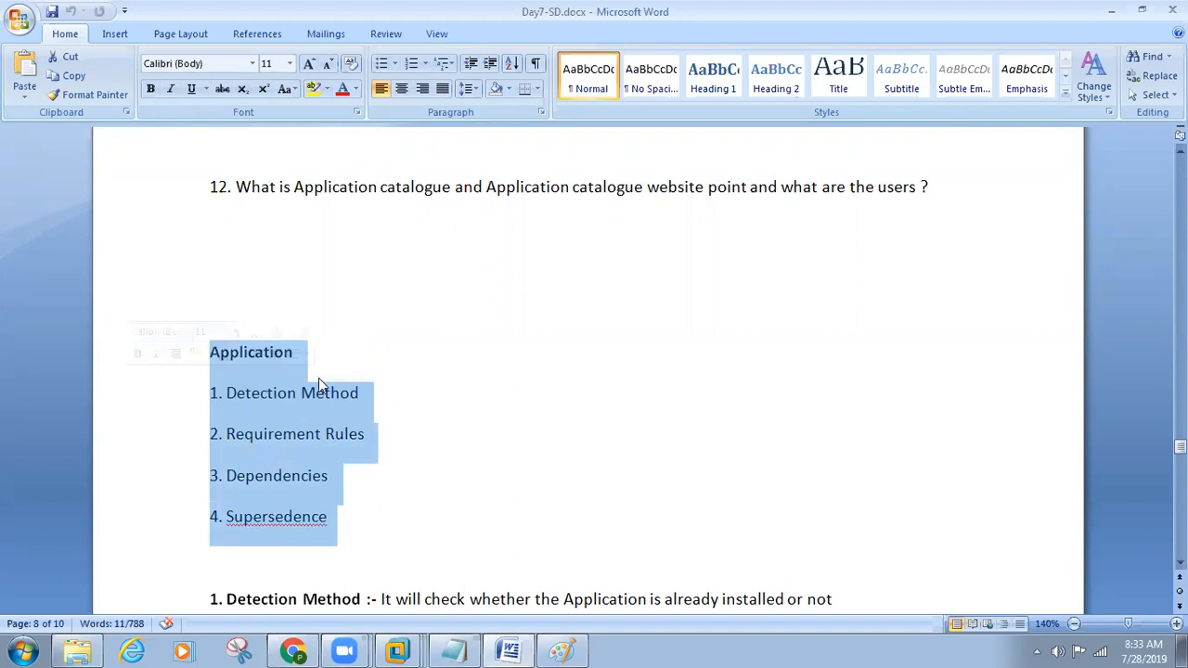
{"action": "left_click", "coordinate": [232, 406]}
{"action": "triple_click", "coordinate": [232, 405]}
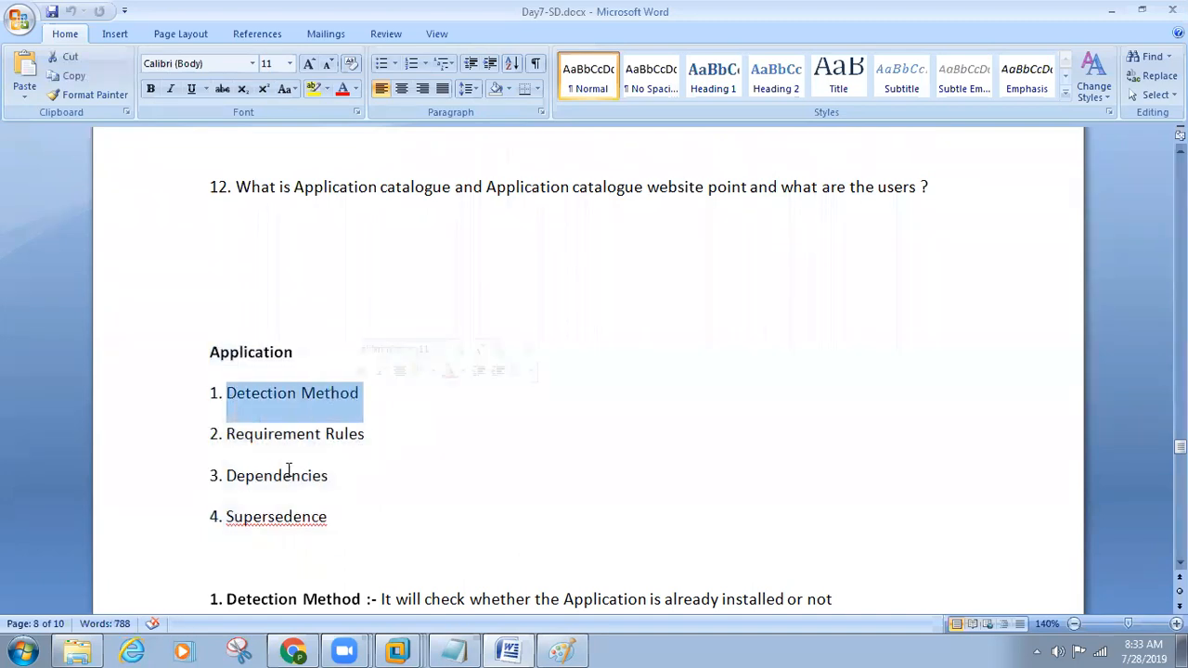
{"action": "scroll", "coordinate": [426, 561], "scroll_direction": "down", "scroll_amount": 3}
{"action": "scroll", "coordinate": [432, 564], "scroll_direction": "down", "scroll_amount": 1}
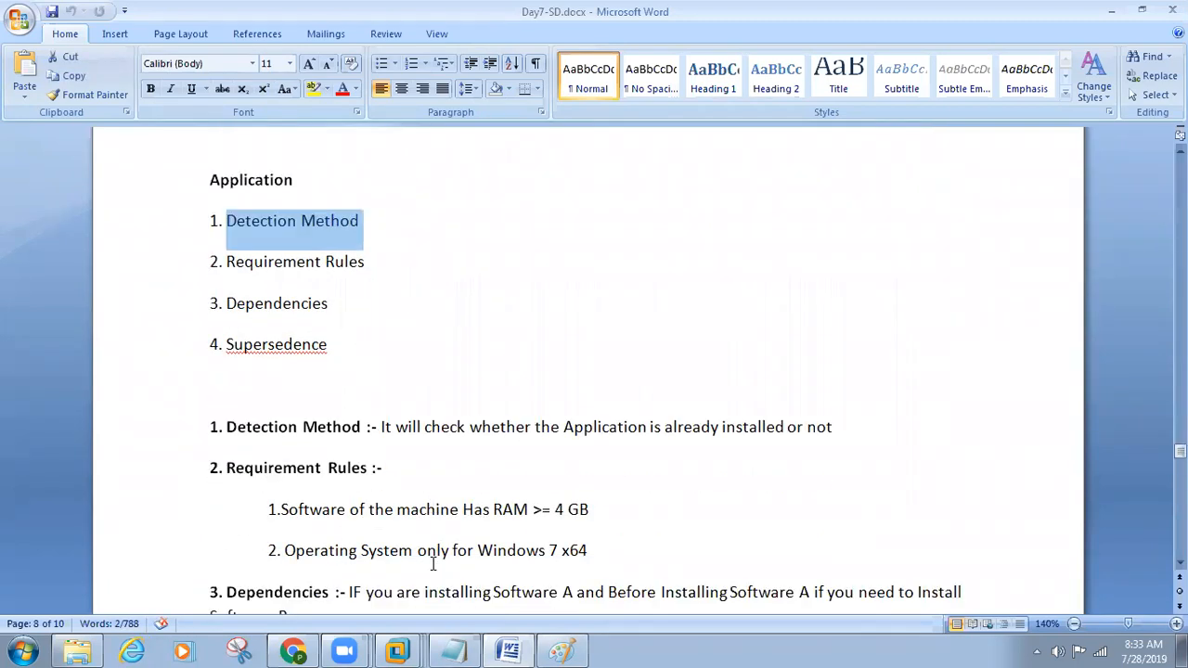
Step: Review the definitions down to Supersedence and highlight the "Supersedence" item in the Application list
{"action": "left_click", "coordinate": [349, 352]}
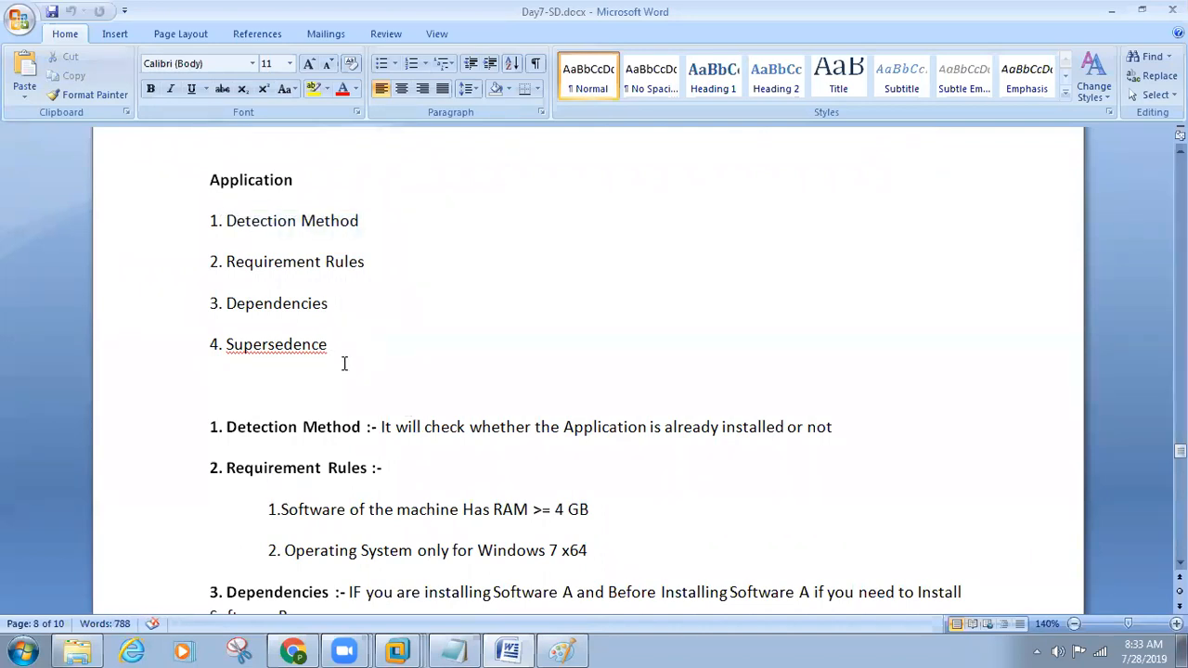
{"action": "scroll", "coordinate": [342, 363], "scroll_direction": "down", "scroll_amount": 5}
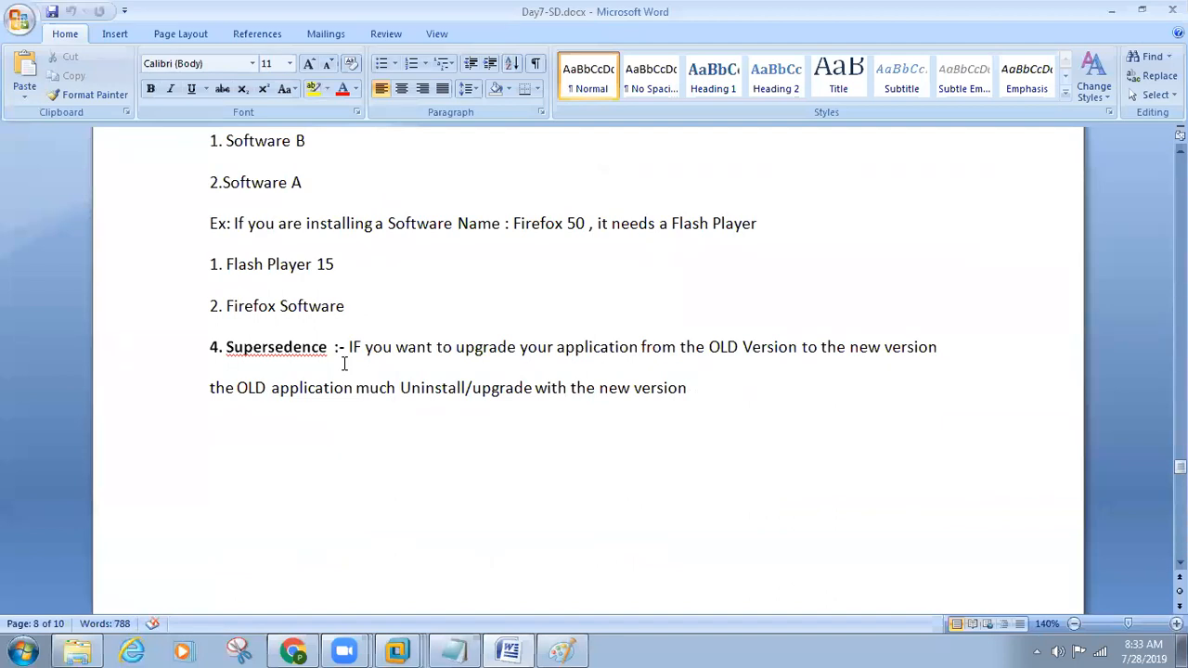
{"action": "scroll", "coordinate": [344, 364], "scroll_direction": "up", "scroll_amount": 5}
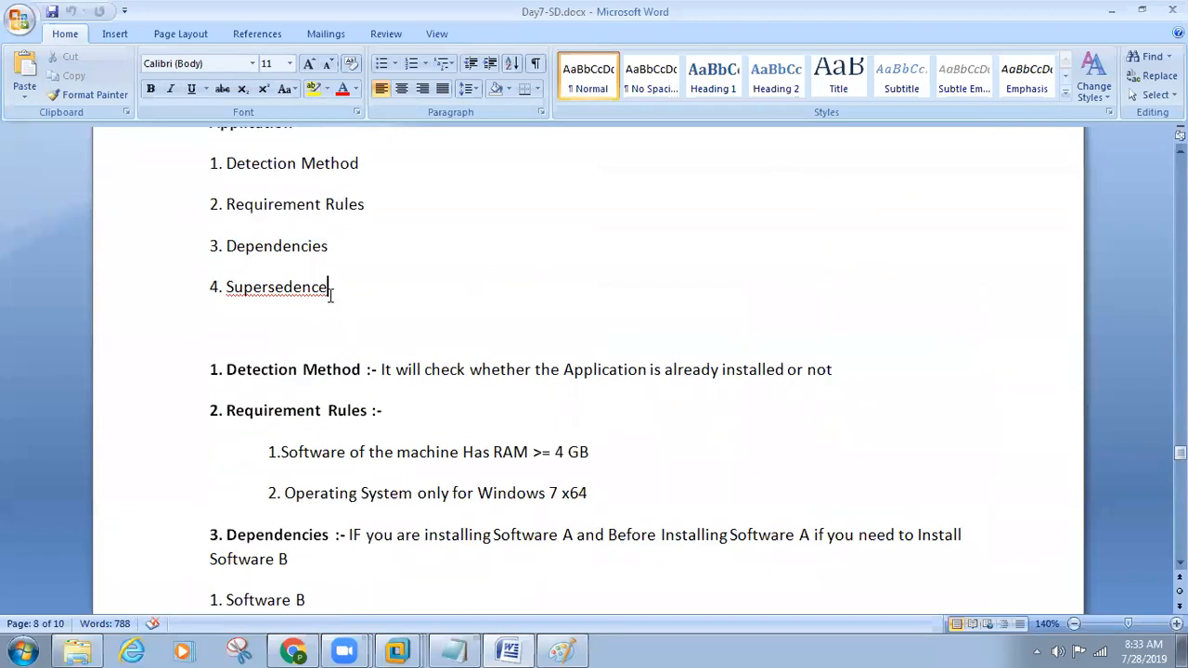
{"action": "left_click_drag", "start_coordinate": [347, 291], "coordinate": [226, 286]}
Step: Switch to the Paint diagram to review the chrome 45 and chrome 65 upgrade example
{"action": "left_click", "coordinate": [561, 650]}
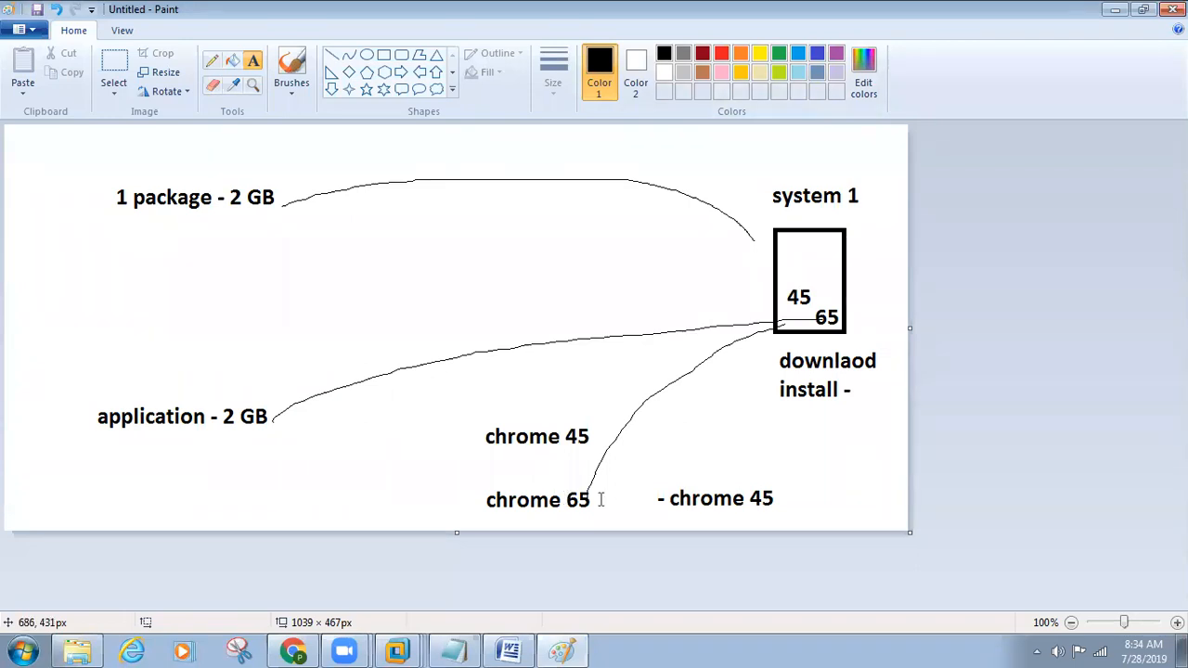
{"action": "left_click", "coordinate": [583, 486]}
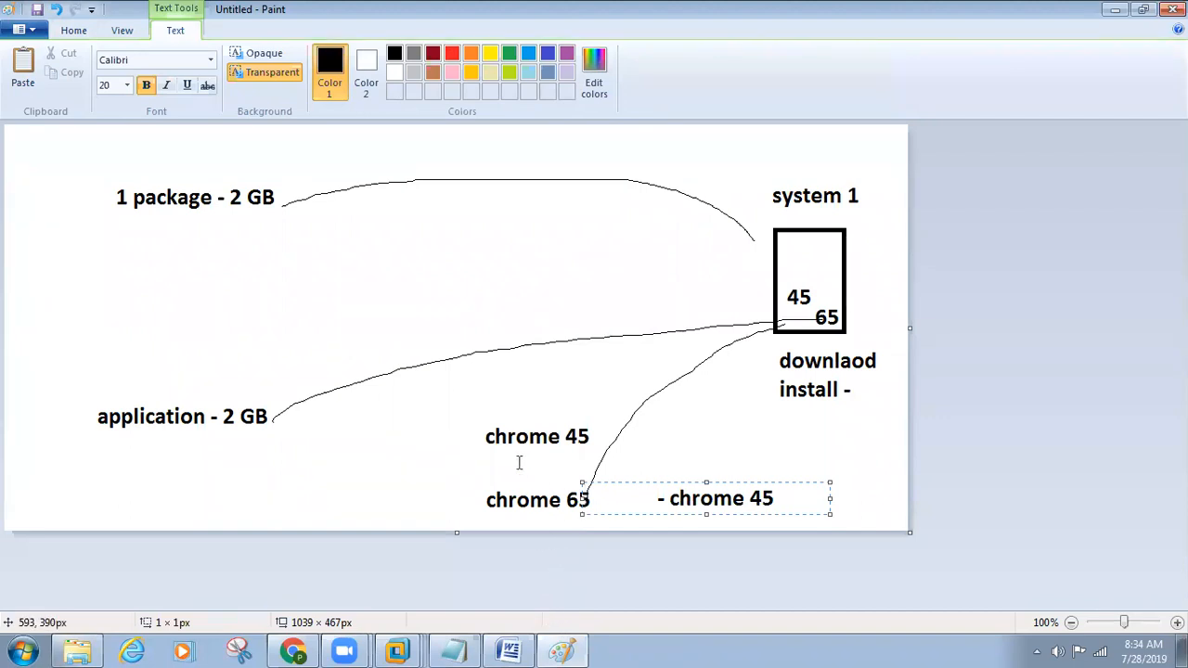
{"action": "left_click", "coordinate": [510, 541]}
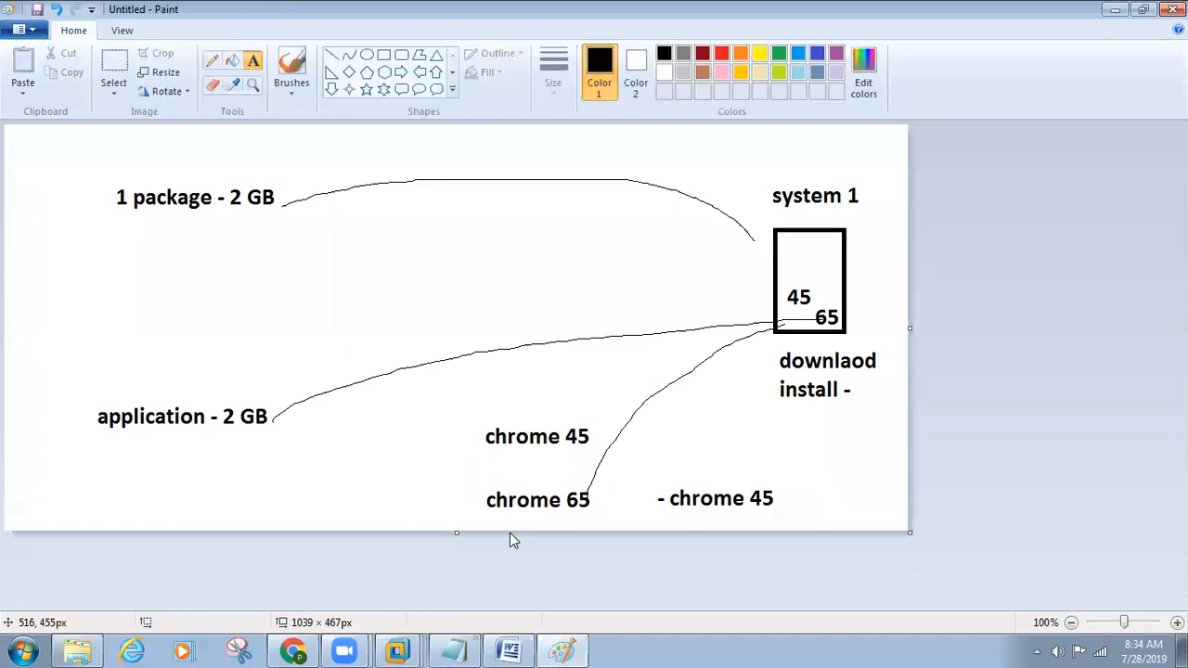
Step: Return to the Word notes and highlight the four application features, including the Application heading in the final selection
{"action": "left_click", "coordinate": [509, 650]}
{"action": "left_click", "coordinate": [404, 322]}
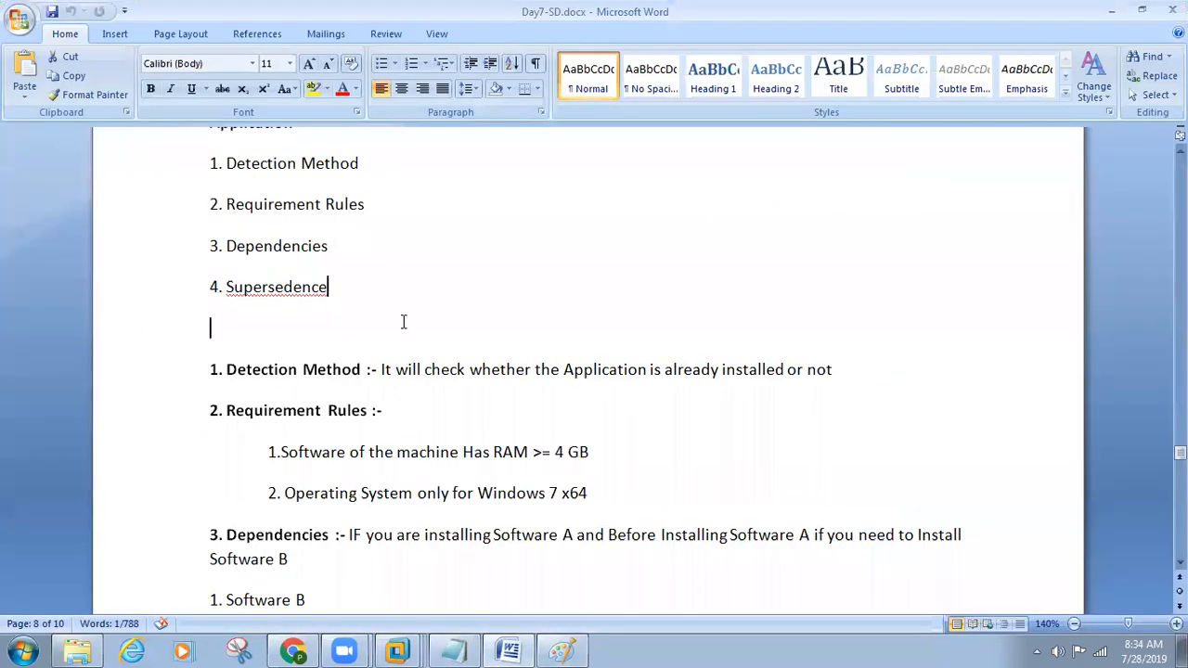
{"action": "left_click_drag", "start_coordinate": [404, 322], "coordinate": [192, 173]}
{"action": "scroll", "coordinate": [316, 371], "scroll_direction": "up", "scroll_amount": 1}
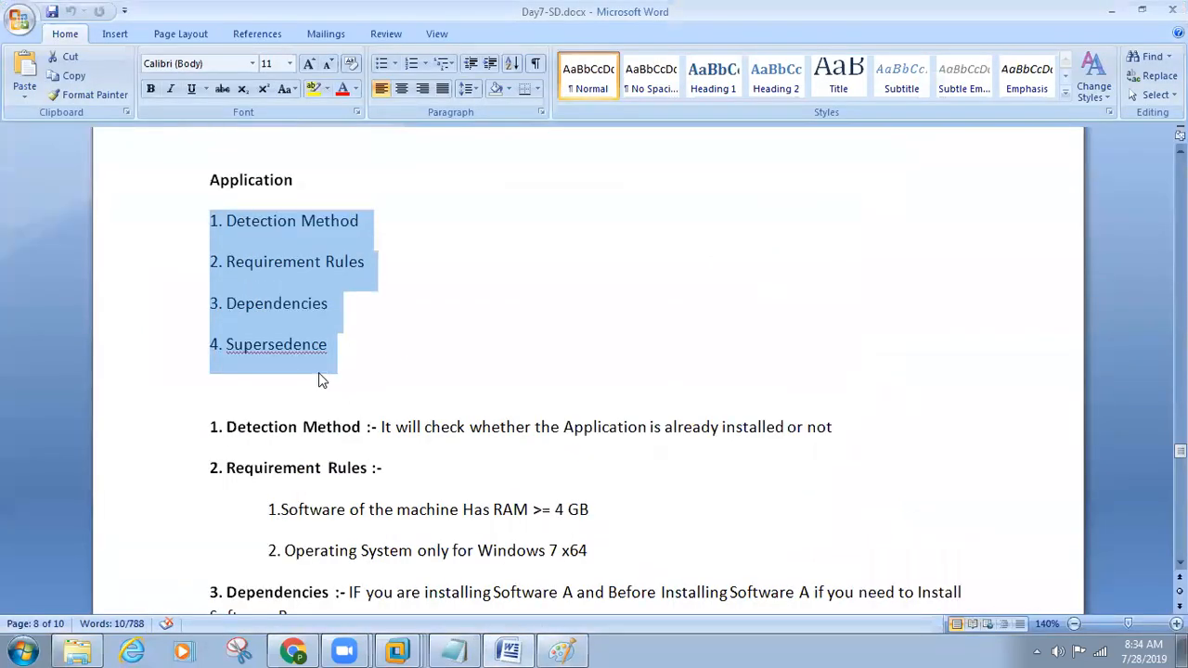
{"action": "left_click_drag", "start_coordinate": [371, 357], "coordinate": [186, 192]}
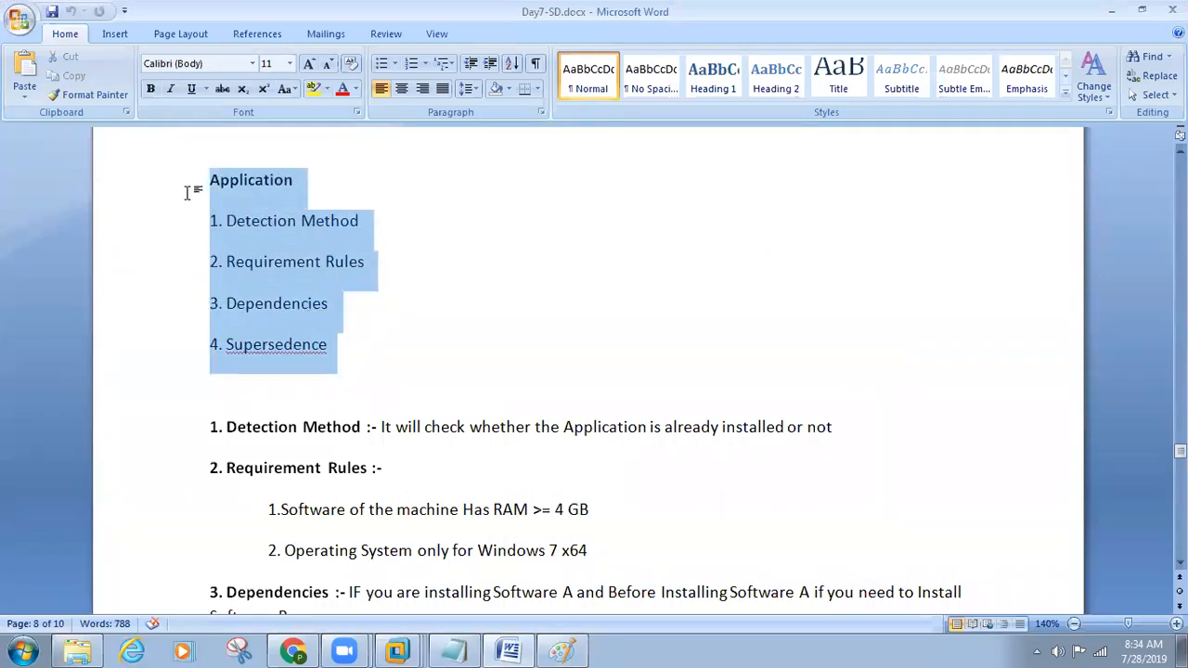
Step: Highlight the "1. Detection Method" item and the "2. Requirement Rules" item in the Application list
{"action": "left_click", "coordinate": [399, 338]}
{"action": "left_click_drag", "start_coordinate": [382, 223], "coordinate": [205, 224]}
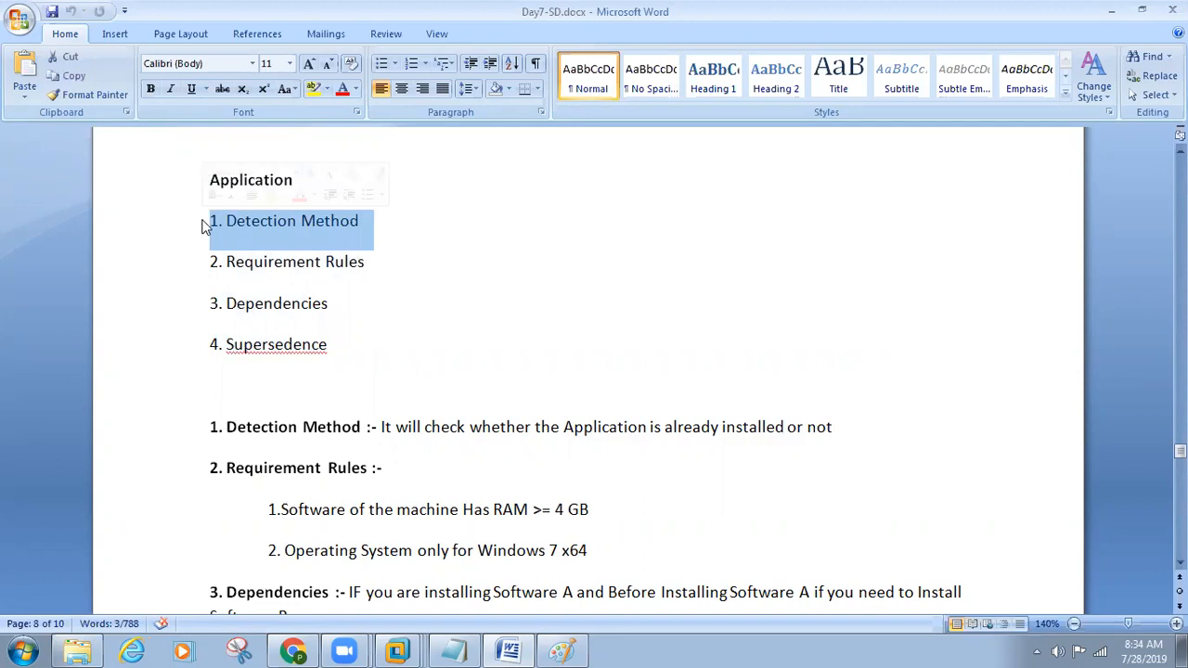
{"action": "left_click", "coordinate": [380, 231]}
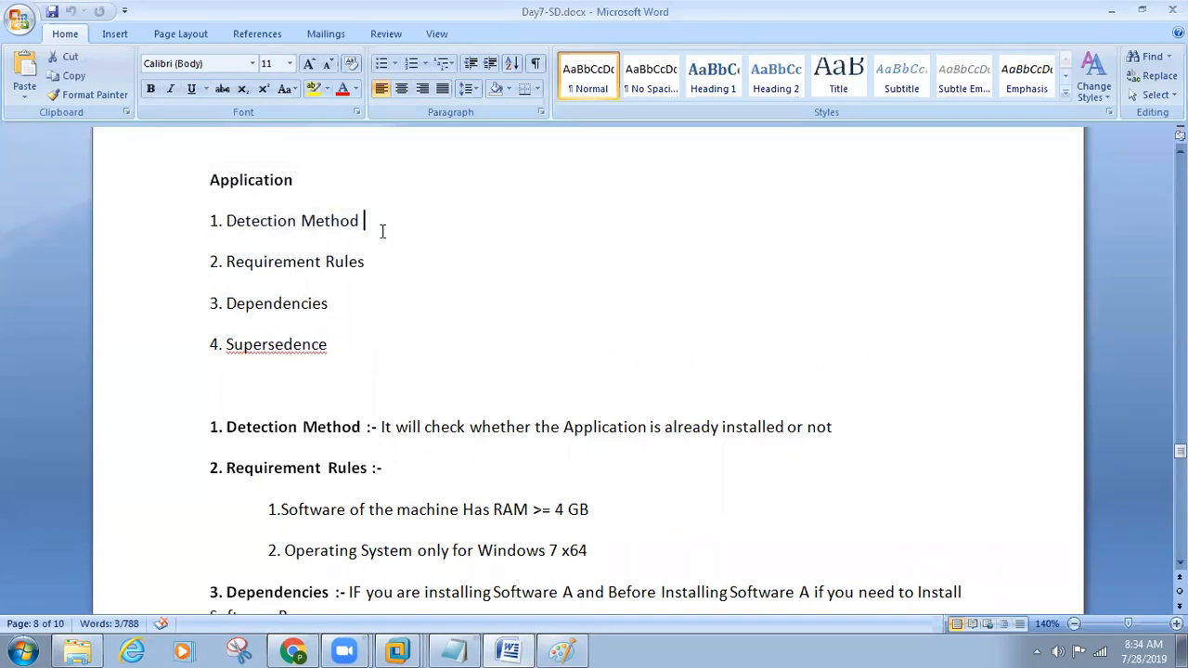
{"action": "left_click_drag", "start_coordinate": [382, 230], "coordinate": [203, 214]}
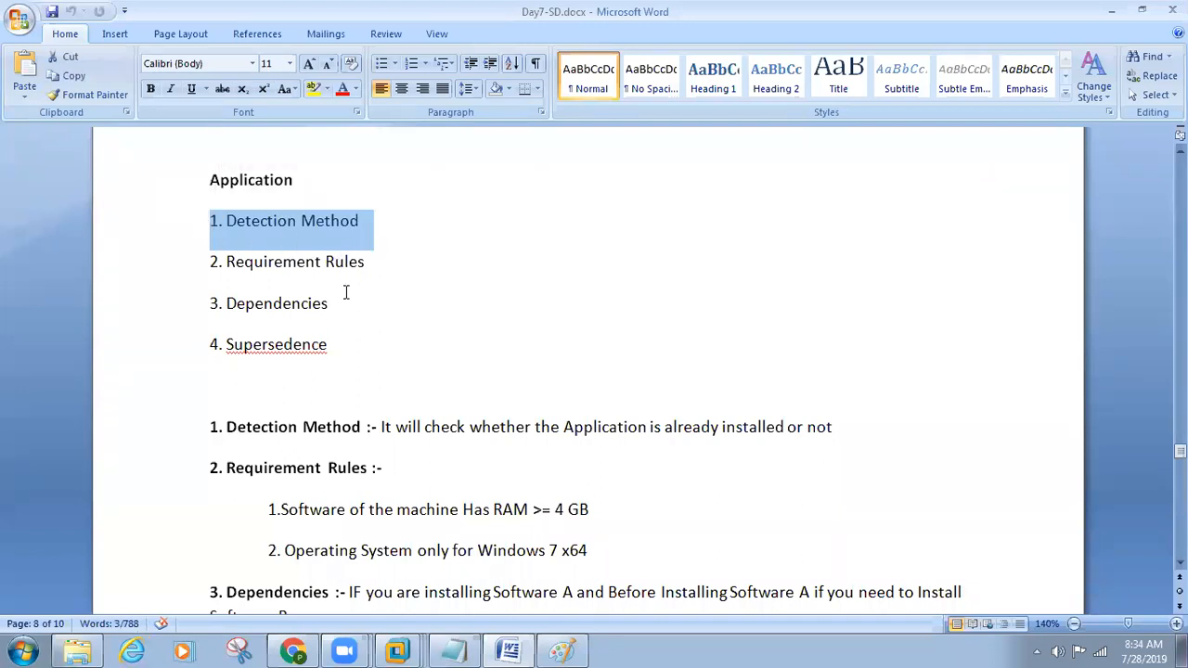
{"action": "left_click_drag", "start_coordinate": [387, 270], "coordinate": [174, 279]}
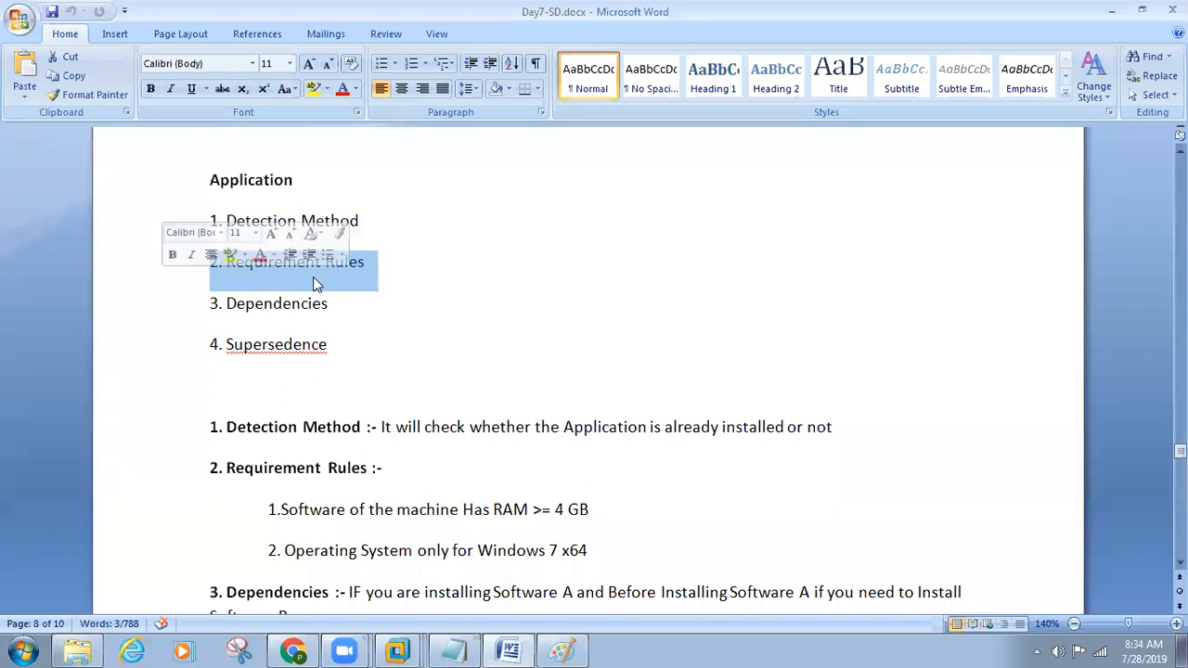
{"action": "left_click", "coordinate": [353, 282]}
{"action": "left_click_drag", "start_coordinate": [398, 270], "coordinate": [195, 267]}
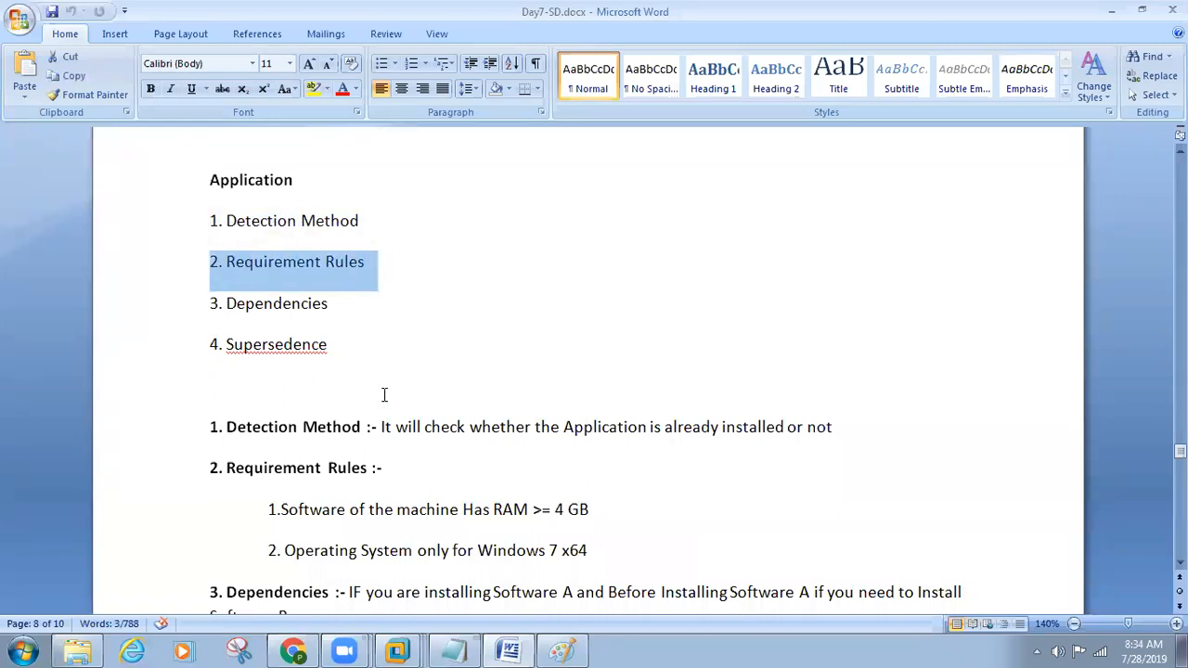
{"action": "left_click", "coordinate": [404, 265]}
{"action": "left_click_drag", "start_coordinate": [405, 265], "coordinate": [186, 265]}
Step: Go to the Packages and Applications outline and highlight the Packages heading and its Package and Program ( many ) lines
{"action": "scroll", "coordinate": [354, 360], "scroll_direction": "down", "scroll_amount": 15}
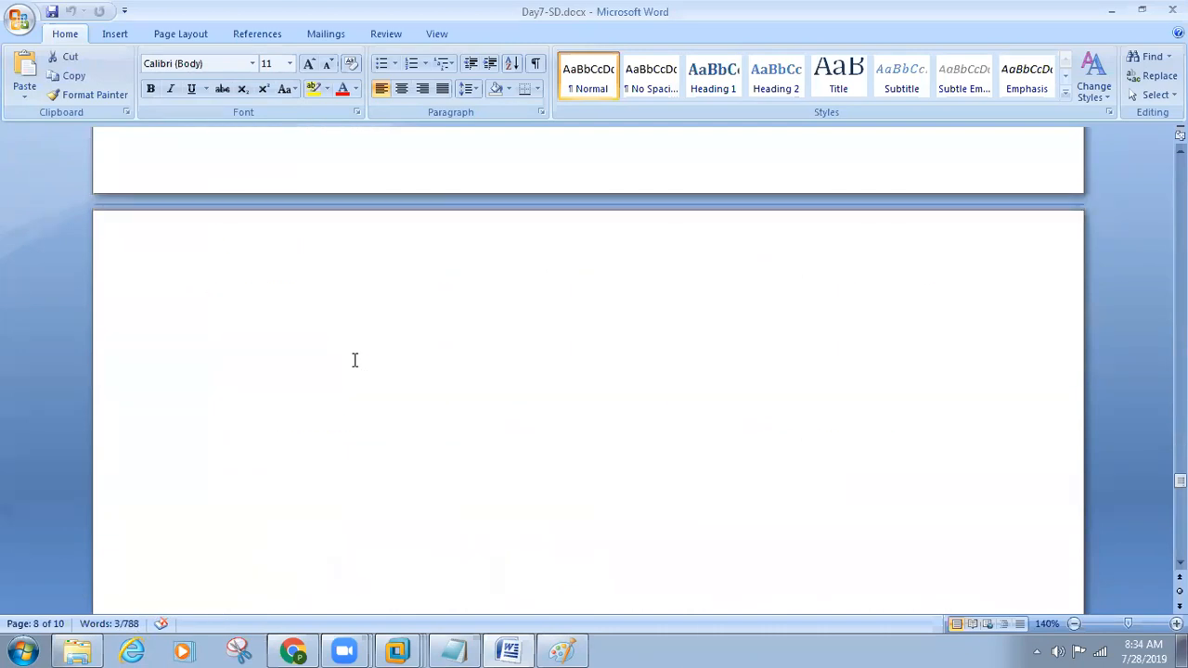
{"action": "scroll", "coordinate": [353, 360], "scroll_direction": "up", "scroll_amount": 15}
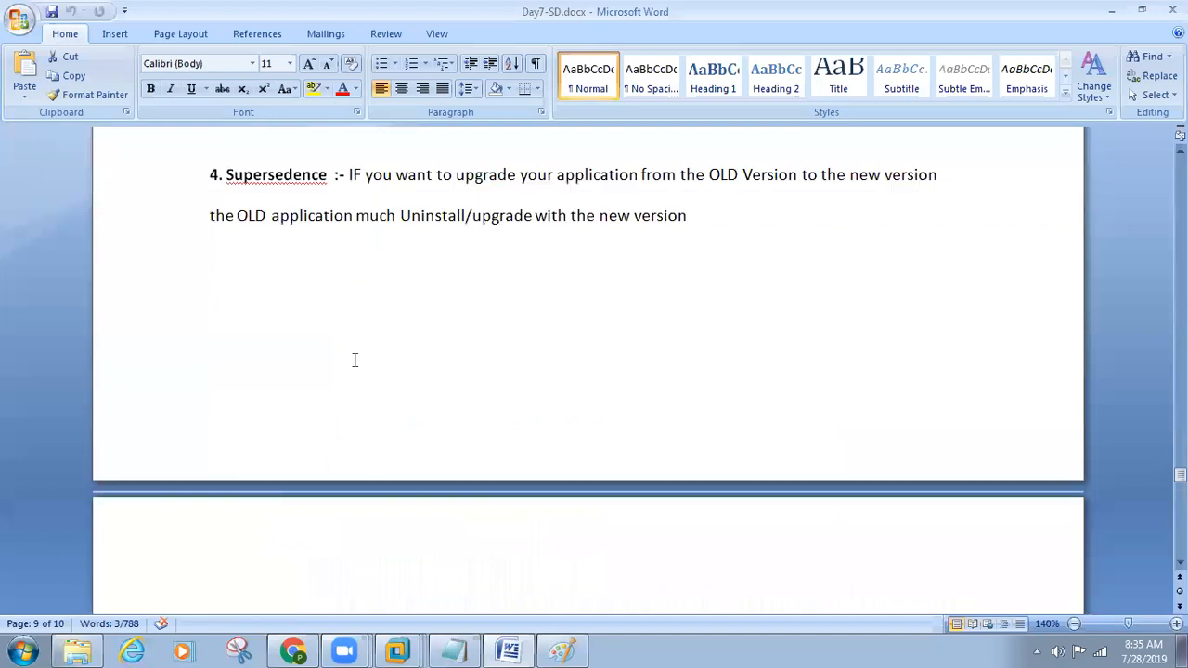
{"action": "scroll", "coordinate": [353, 360], "scroll_direction": "down", "scroll_amount": 15}
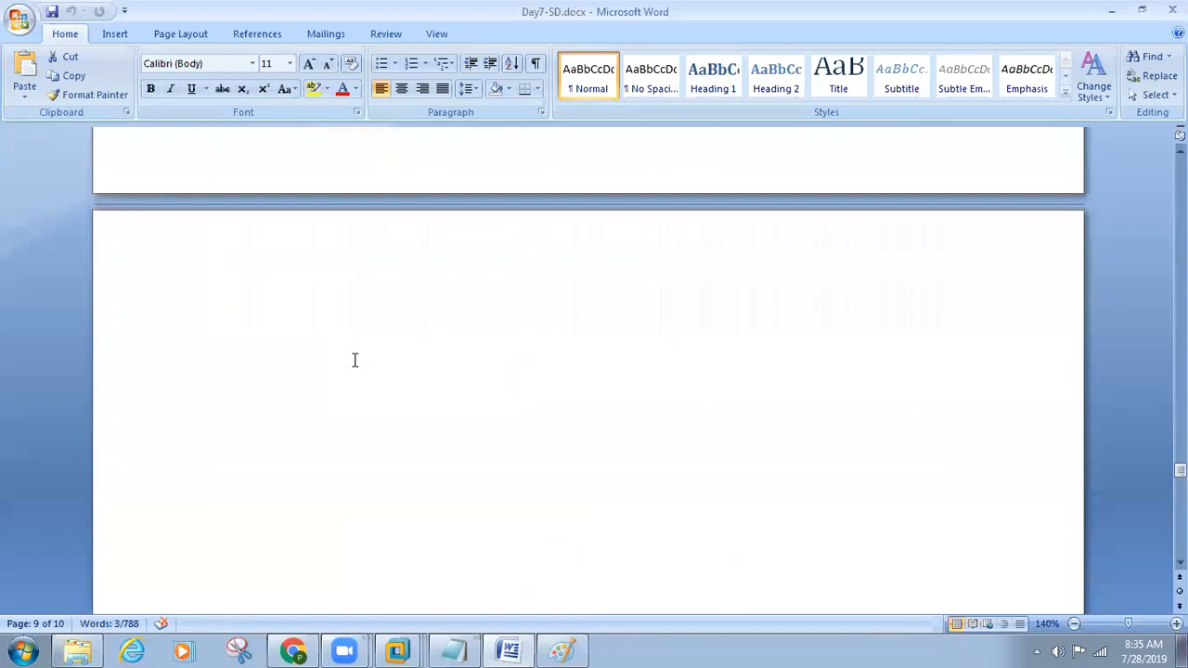
{"action": "left_click", "coordinate": [160, 316]}
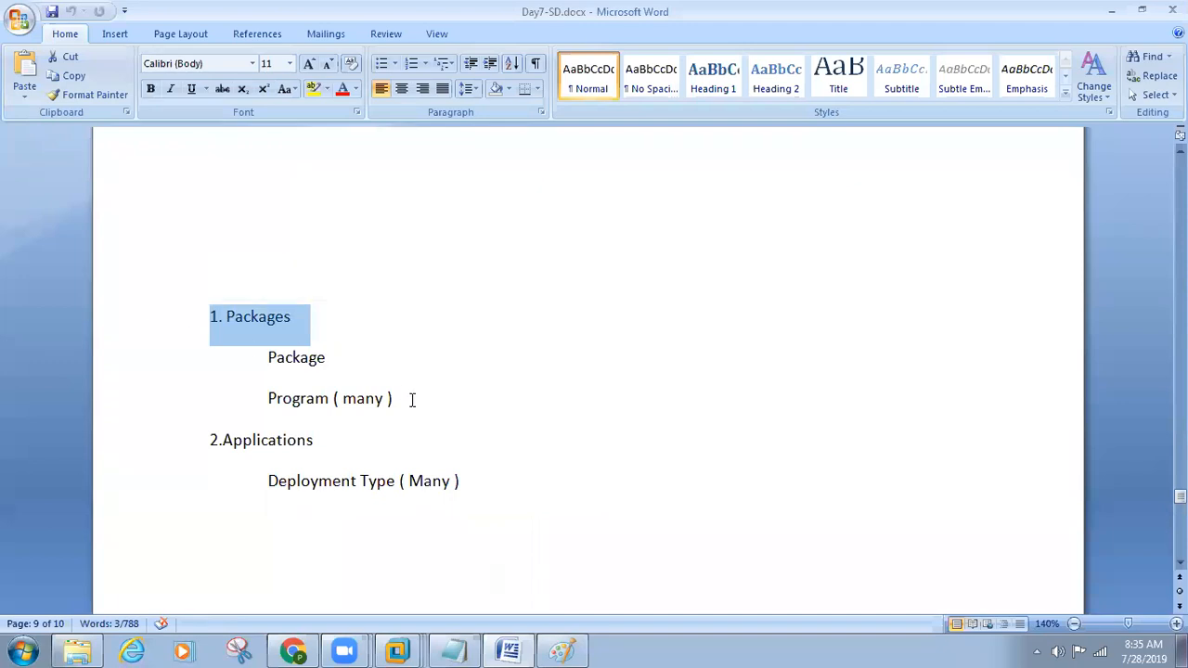
{"action": "left_click_drag", "start_coordinate": [411, 400], "coordinate": [239, 360]}
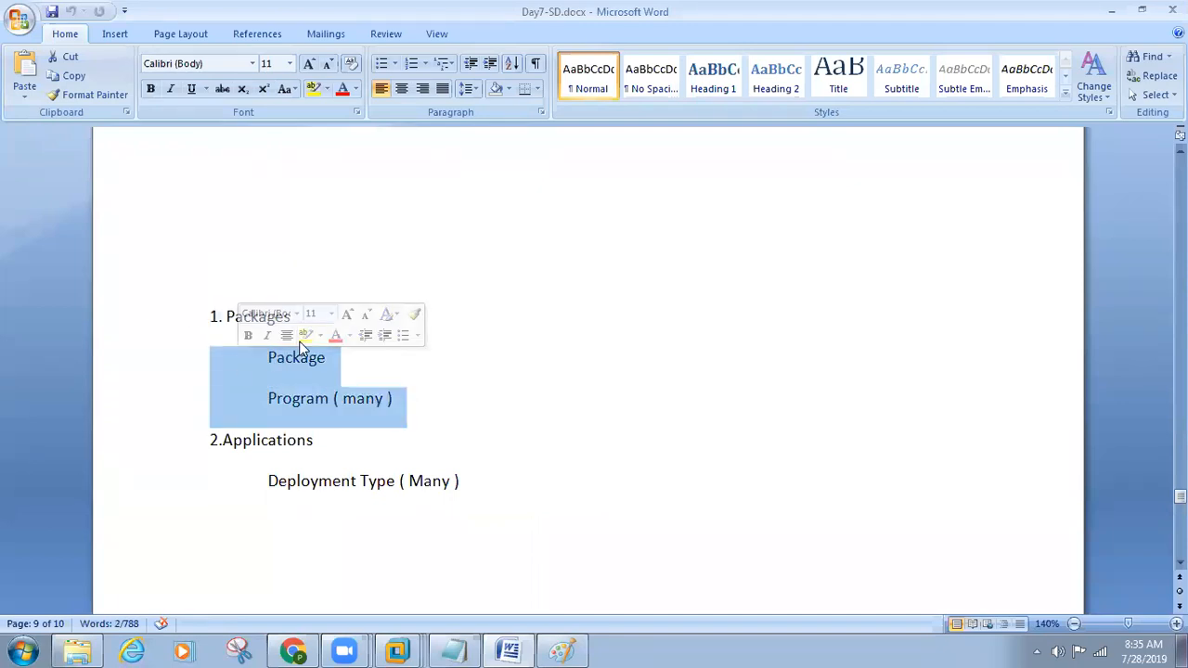
{"action": "left_click", "coordinate": [422, 371]}
{"action": "left_click_drag", "start_coordinate": [360, 321], "coordinate": [218, 320]}
{"action": "left_click", "coordinate": [341, 396]}
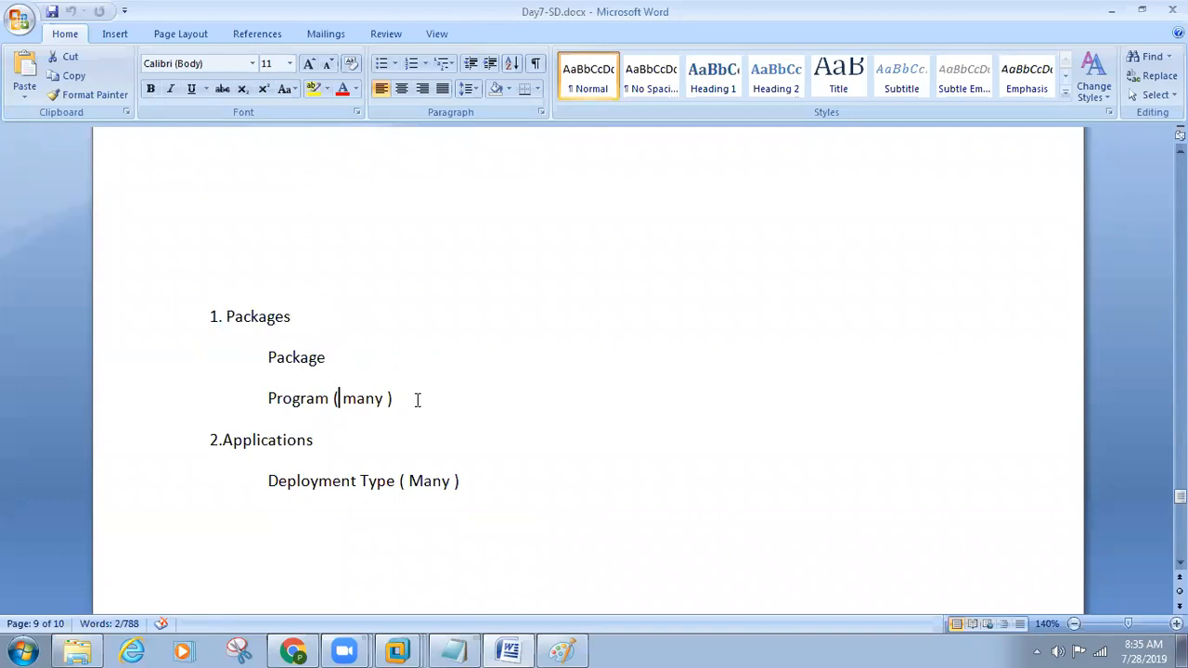
Step: Highlight the Packages entries again, followed by the Applications heading and its Deployment Type ( Many ) line
{"action": "left_click_drag", "start_coordinate": [417, 400], "coordinate": [293, 370]}
{"action": "left_click", "coordinate": [340, 322]}
{"action": "left_click_drag", "start_coordinate": [340, 321], "coordinate": [146, 321]}
{"action": "left_click_drag", "start_coordinate": [426, 405], "coordinate": [271, 362]}
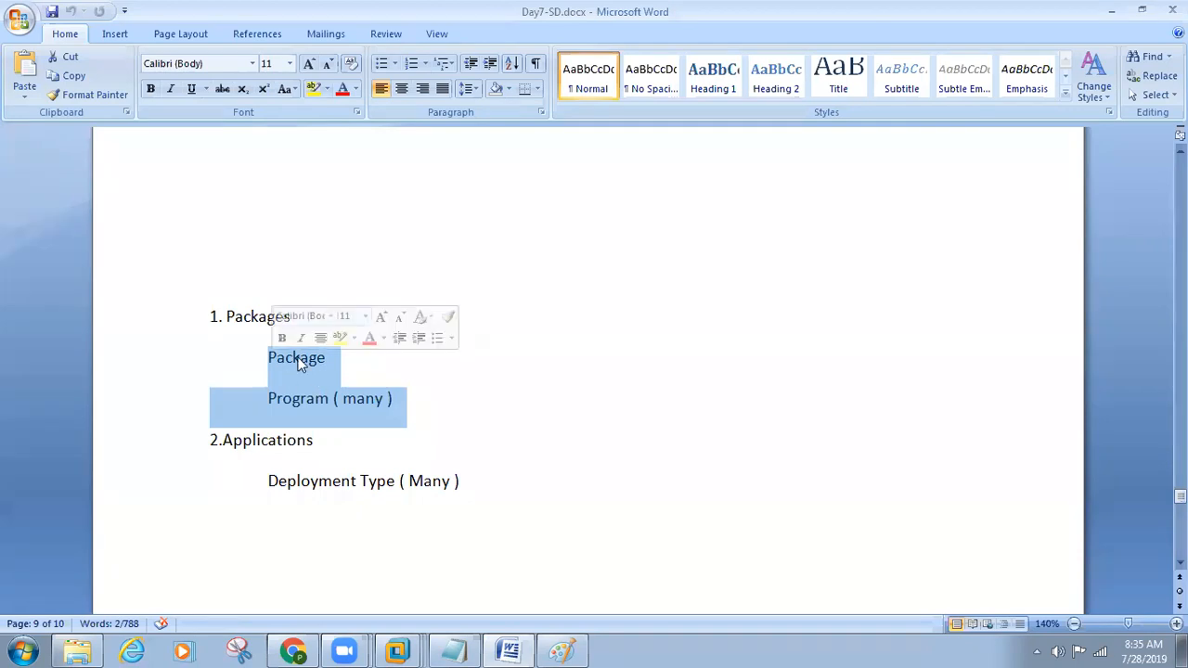
{"action": "left_click_drag", "start_coordinate": [340, 440], "coordinate": [194, 445]}
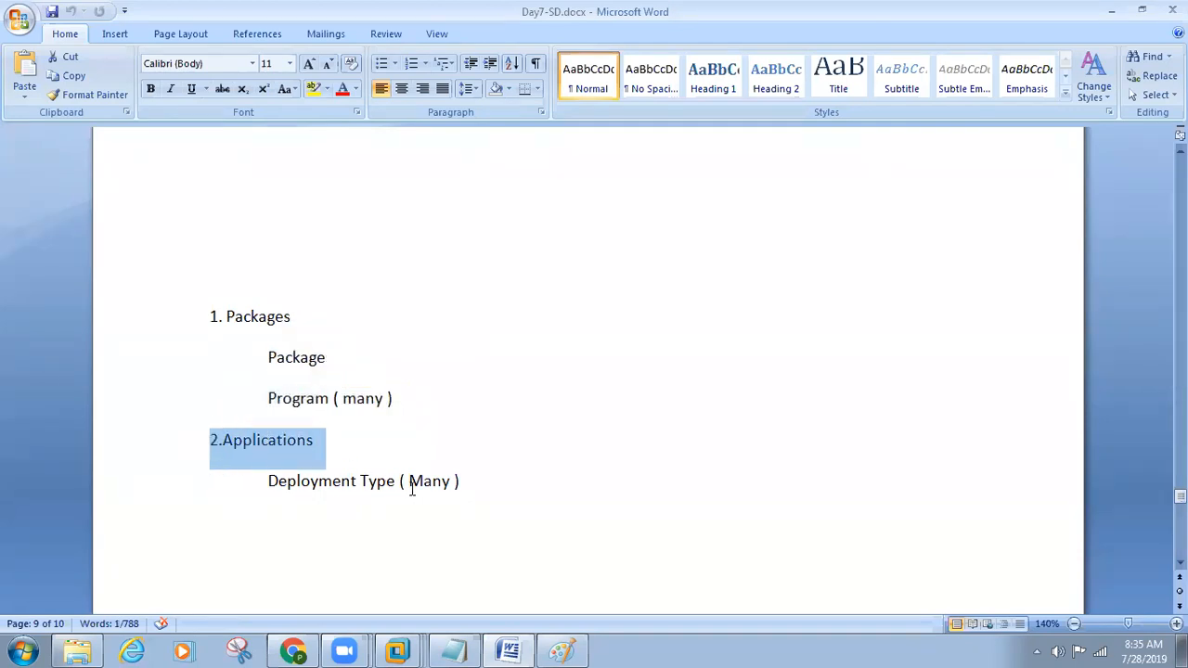
{"action": "left_click_drag", "start_coordinate": [492, 488], "coordinate": [221, 487]}
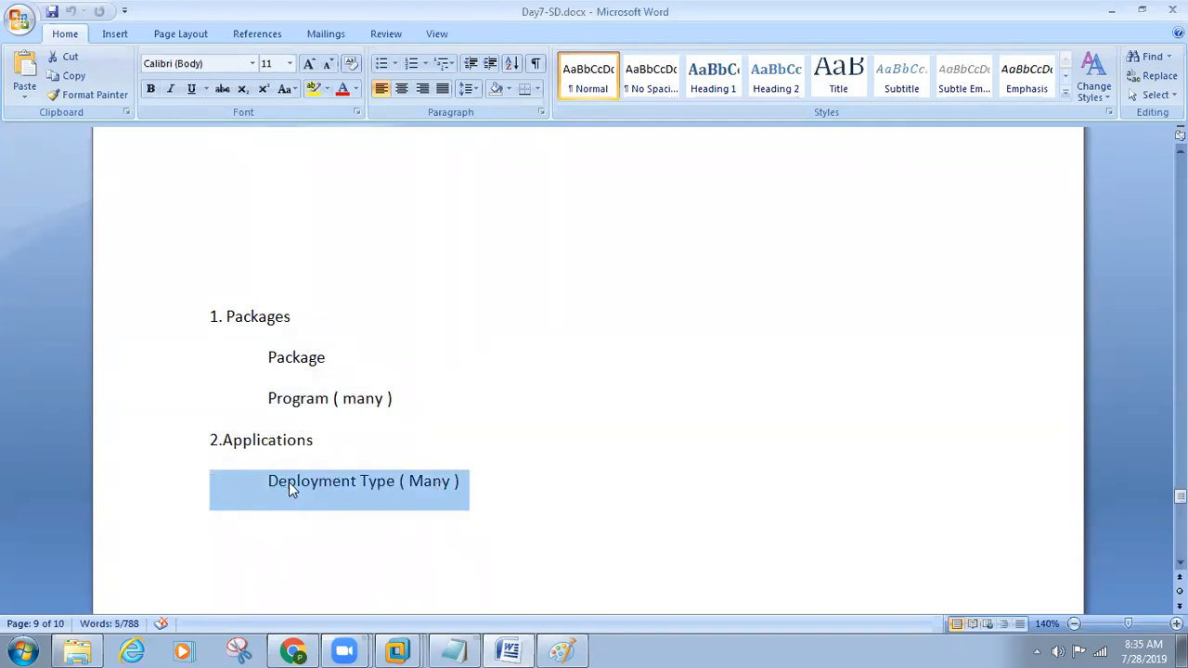
Step: Add "( Source location )" after the Packages heading in the outline
{"action": "scroll", "coordinate": [386, 516], "scroll_direction": "down", "scroll_amount": 5}
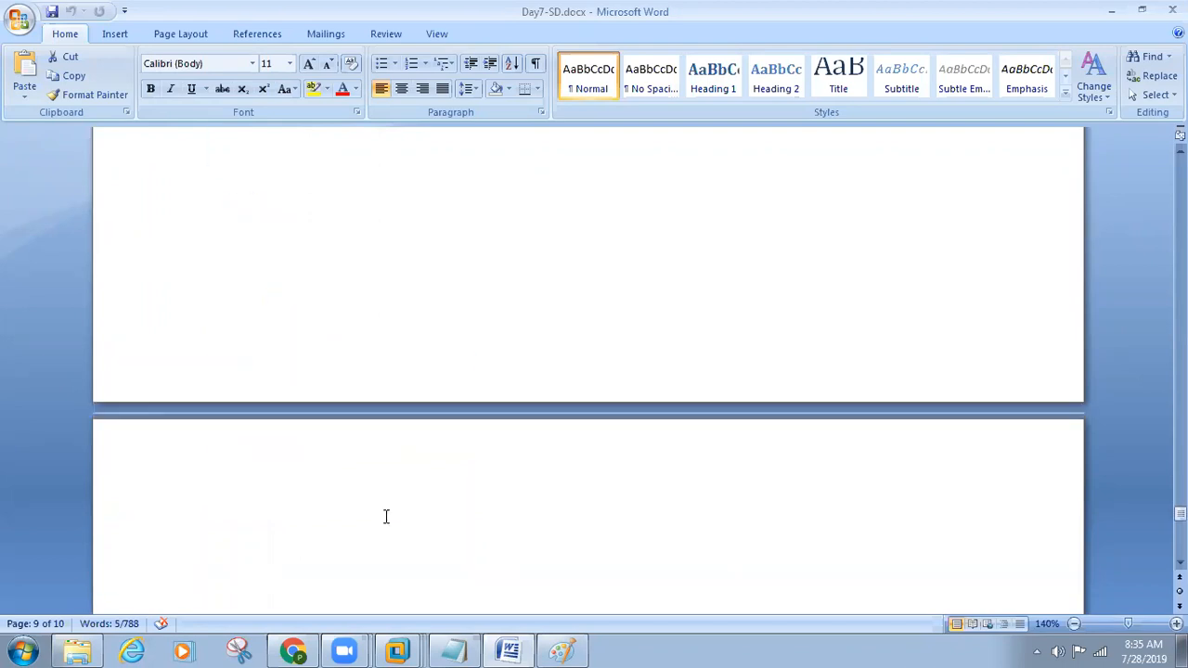
{"action": "scroll", "coordinate": [386, 516], "scroll_direction": "up", "scroll_amount": 4}
{"action": "left_click", "coordinate": [334, 264]}
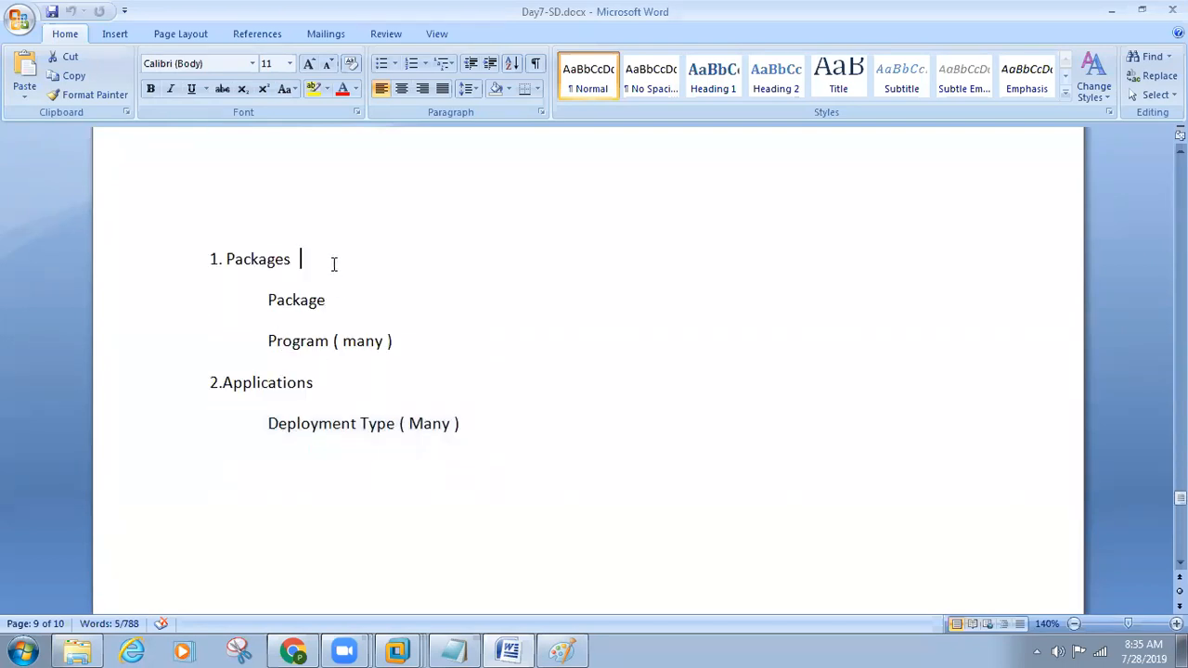
{"action": "type", "text": "( "}
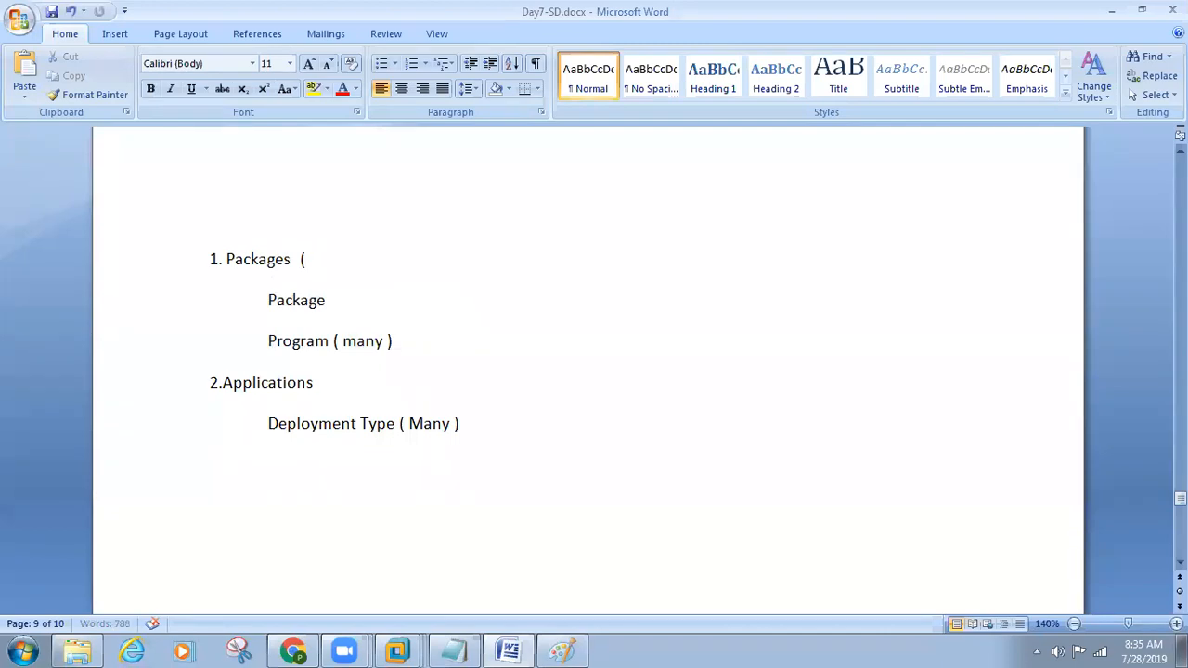
{"action": "type", "text": "Source location )"}
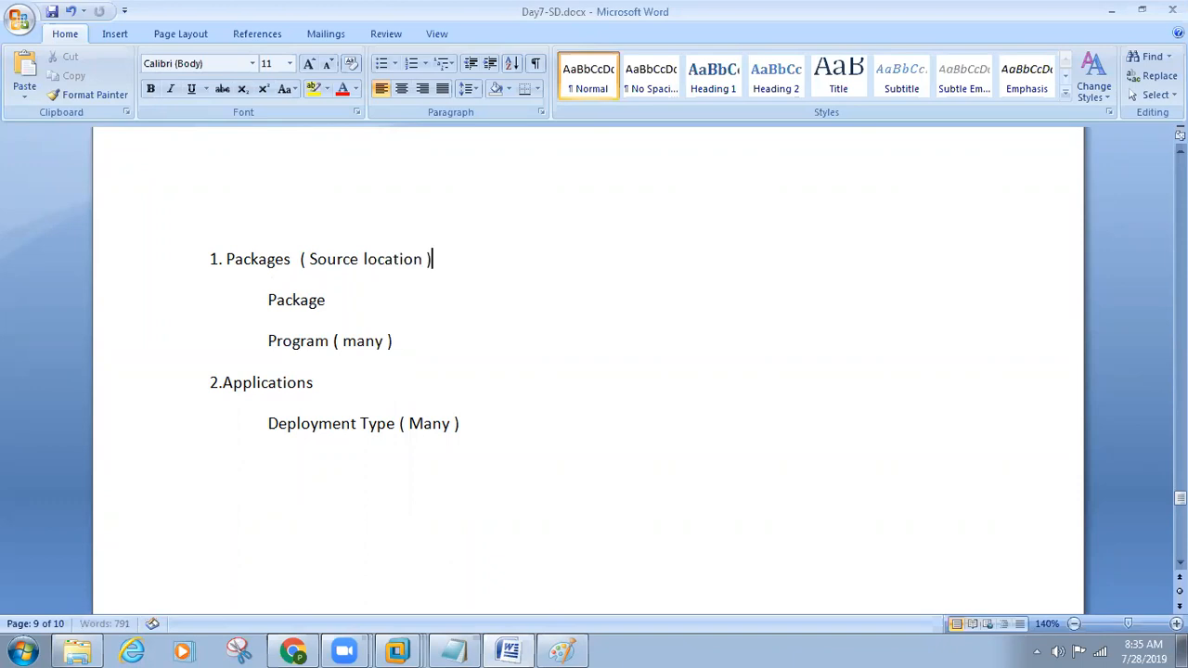
Step: Switch to the SCCM server virtual machine and close the Trace Log Tool, the file window and Server Manager
{"action": "mouse_move", "coordinate": [405, 649]}
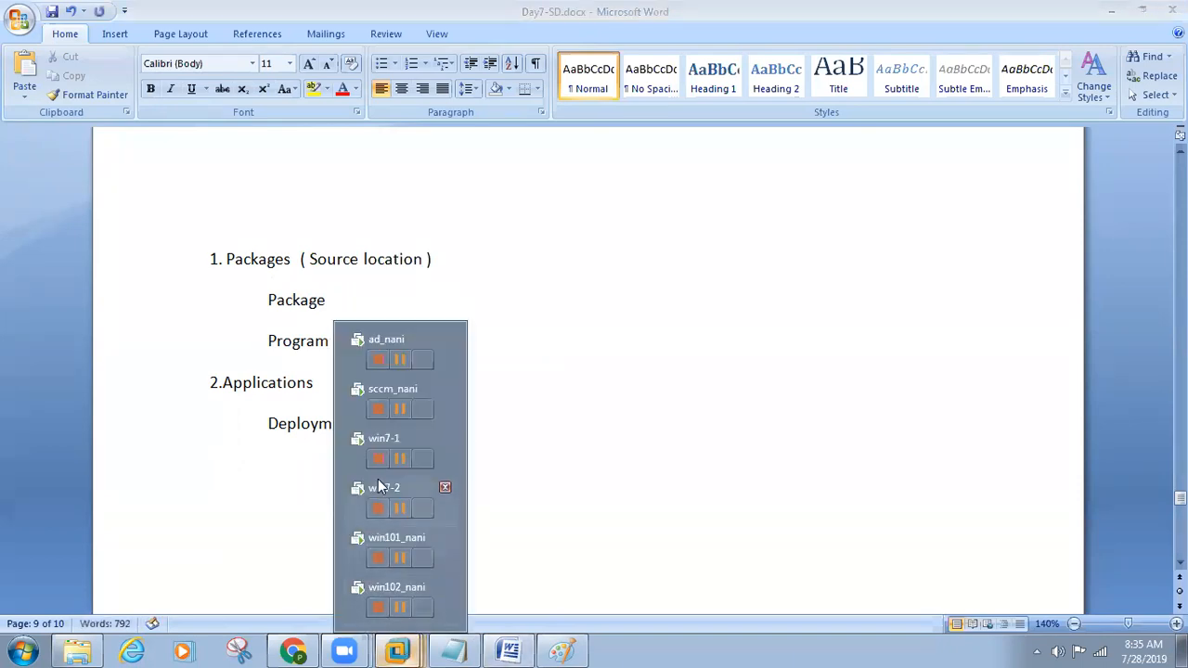
{"action": "left_click", "coordinate": [394, 382]}
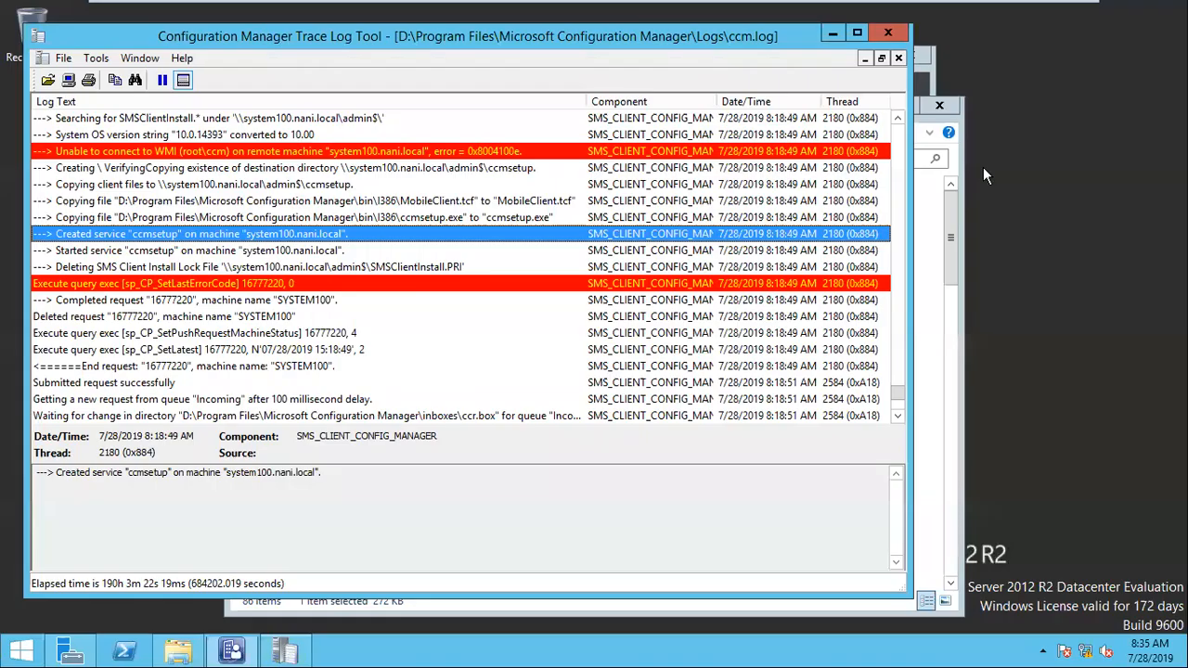
{"action": "left_click", "coordinate": [885, 34]}
{"action": "left_click", "coordinate": [939, 105]}
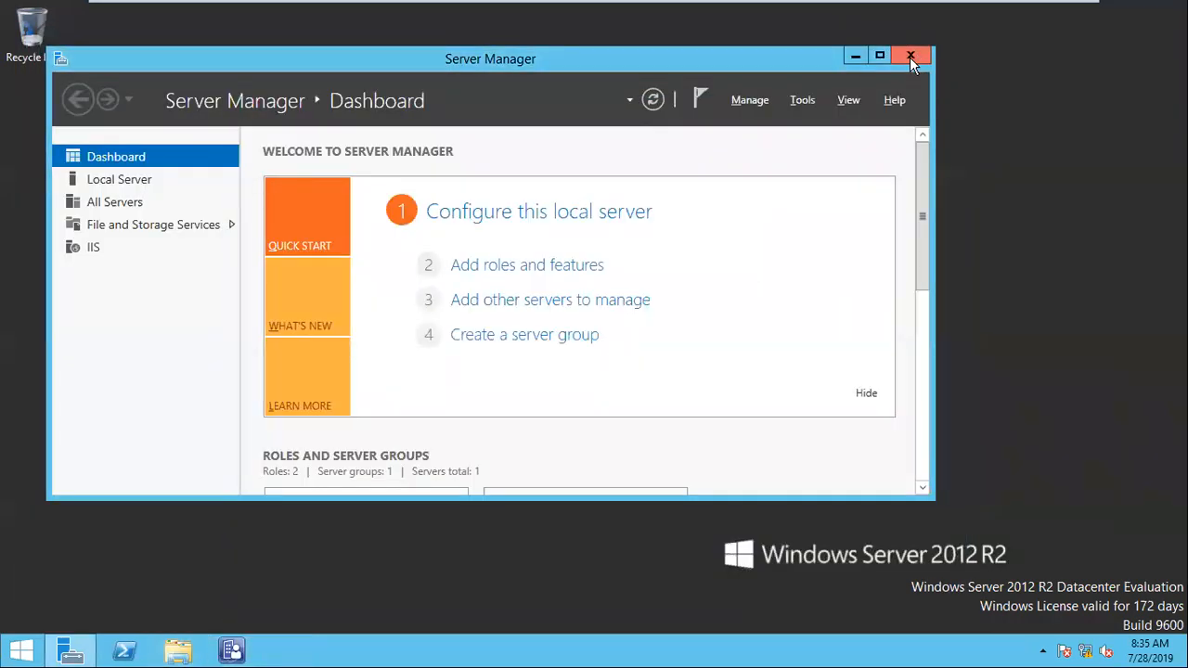
{"action": "left_click", "coordinate": [911, 54]}
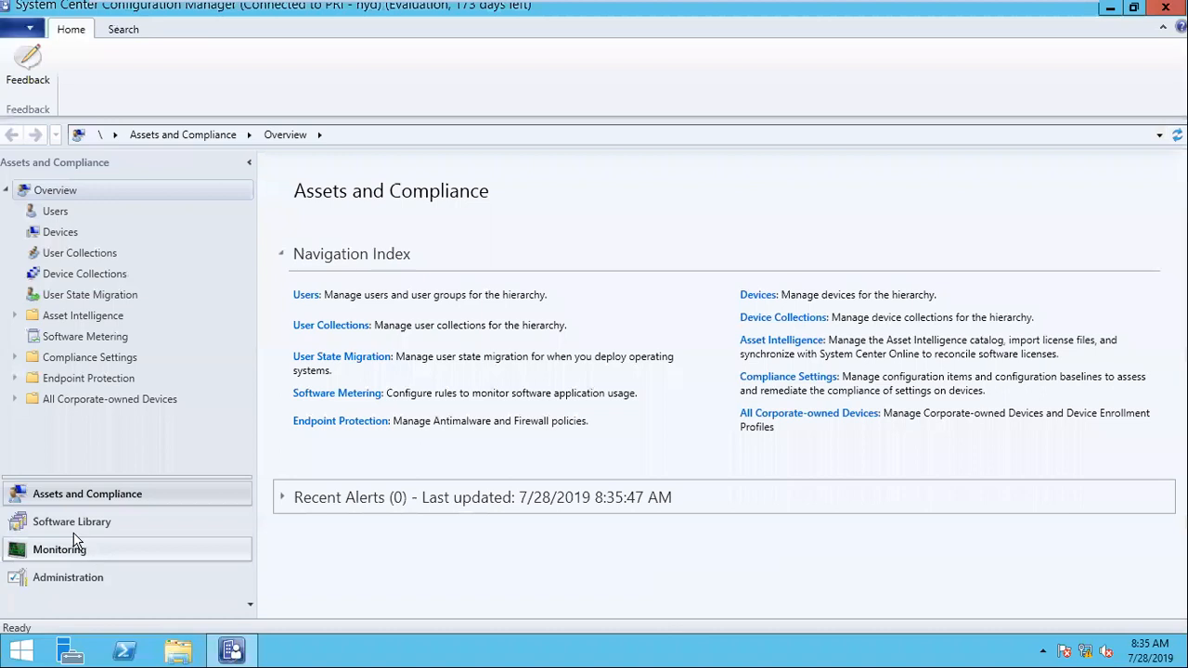
Step: Create a folder named "Software Distribution" under Packages in the Software Library's Application Management
{"action": "left_click", "coordinate": [68, 525]}
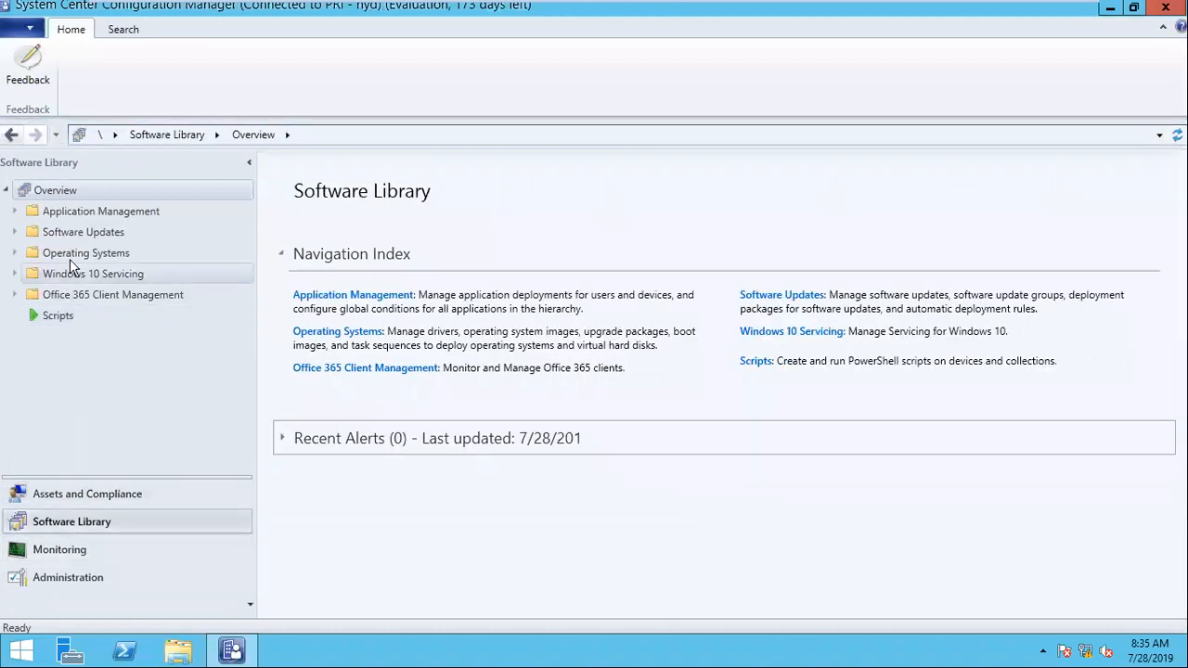
{"action": "left_click", "coordinate": [69, 214]}
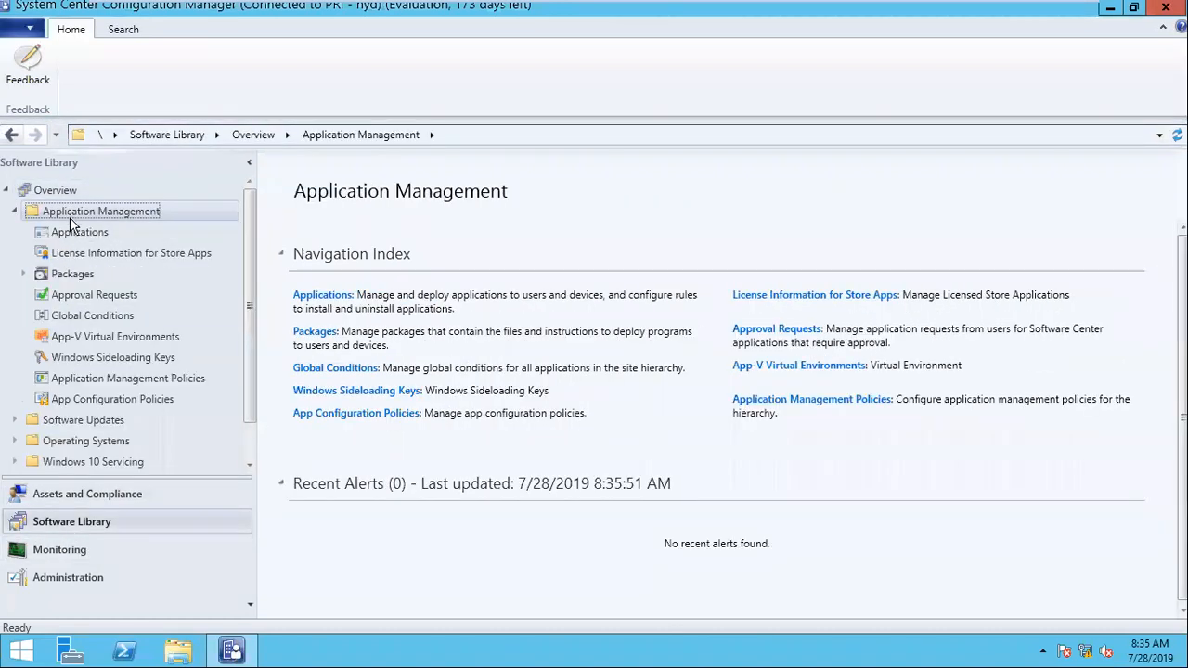
{"action": "left_click", "coordinate": [75, 273]}
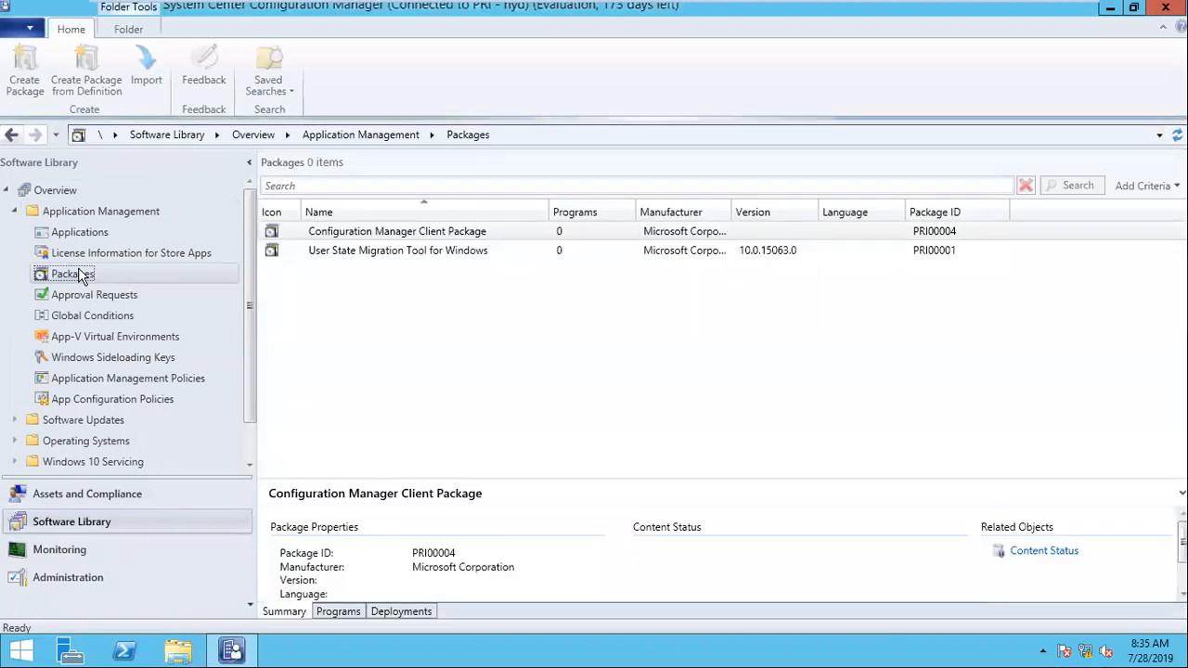
{"action": "right_click", "coordinate": [72, 275]}
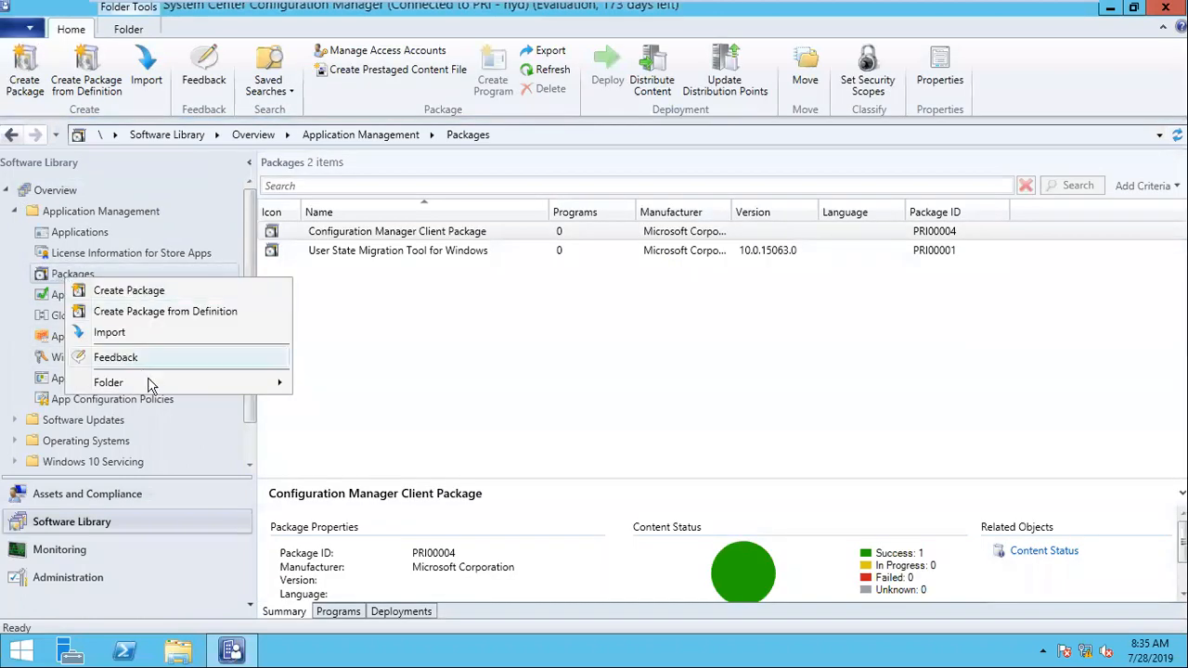
{"action": "mouse_move", "coordinate": [189, 386]}
{"action": "left_click", "coordinate": [334, 387]}
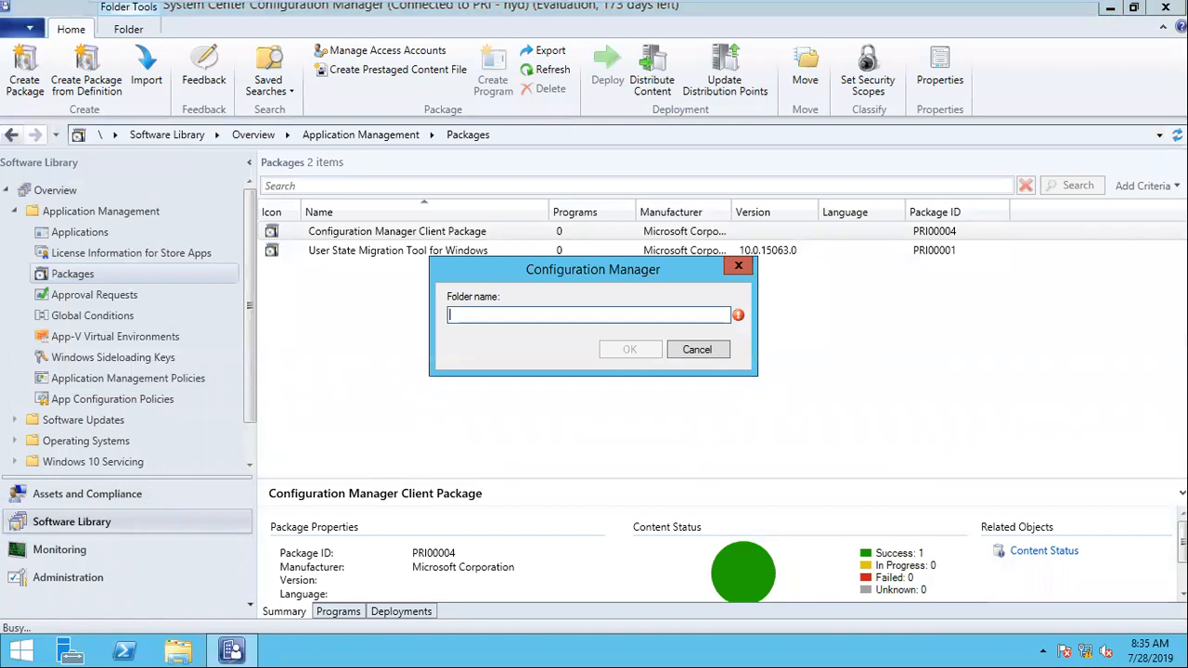
{"action": "type", "text": "Softa"}
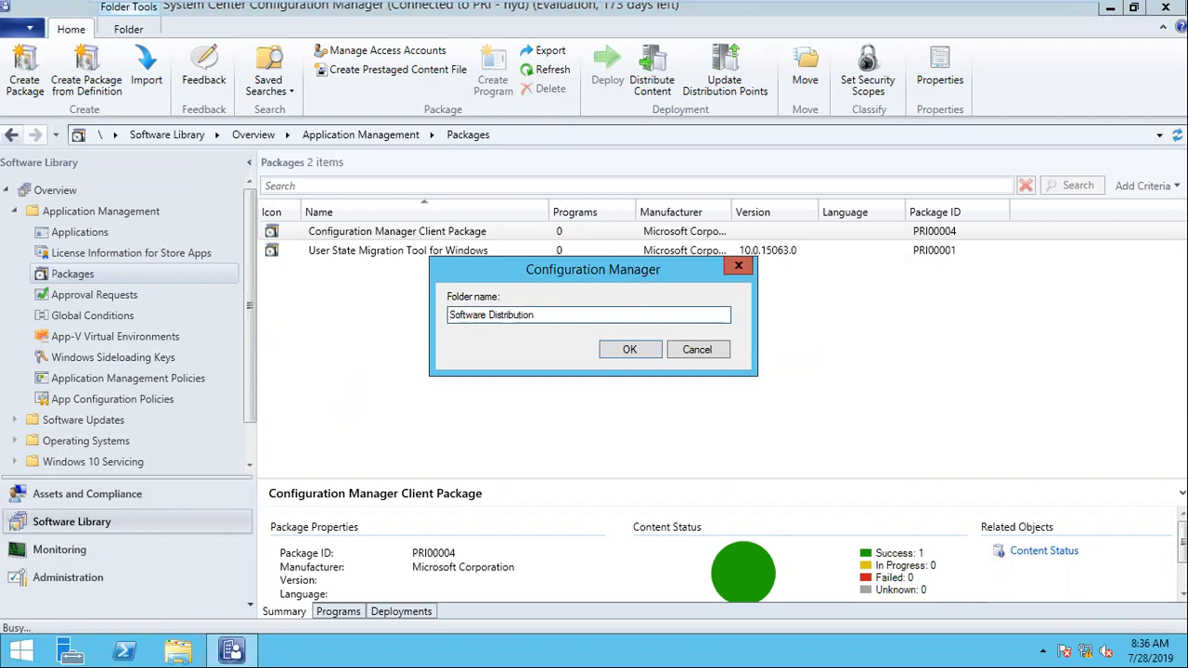
{"action": "left_click", "coordinate": [618, 353]}
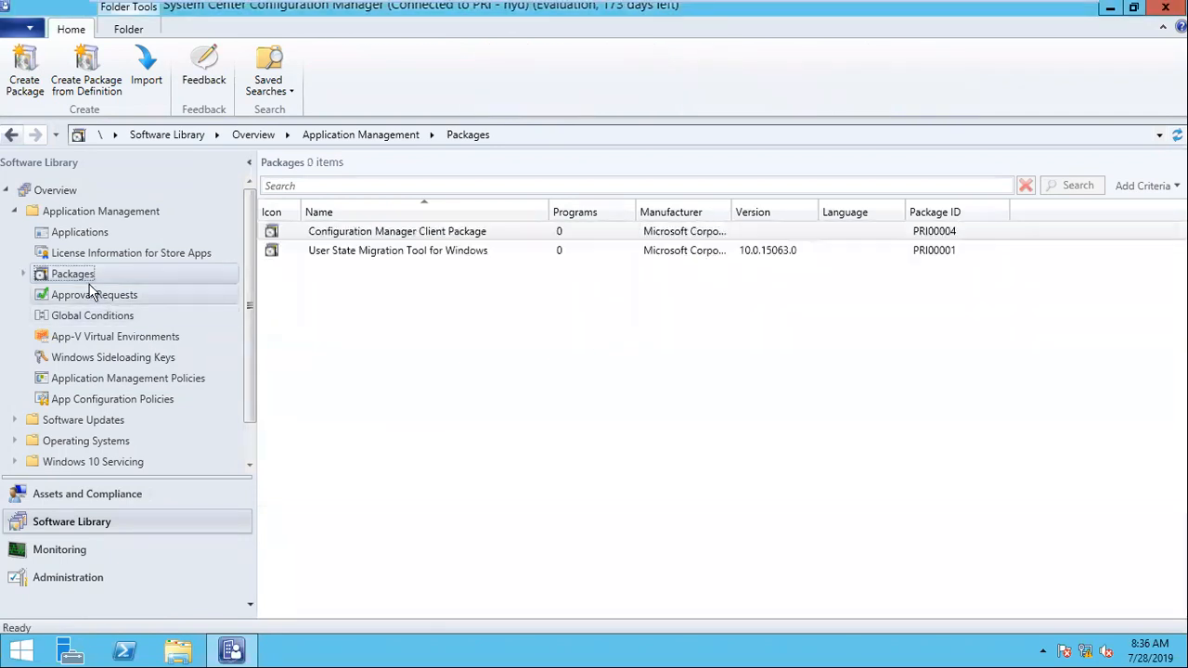
Step: Open the Software Distribution folder under Packages and start the Create Package and Program Wizard for it
{"action": "left_click", "coordinate": [23, 274]}
{"action": "left_click", "coordinate": [108, 294]}
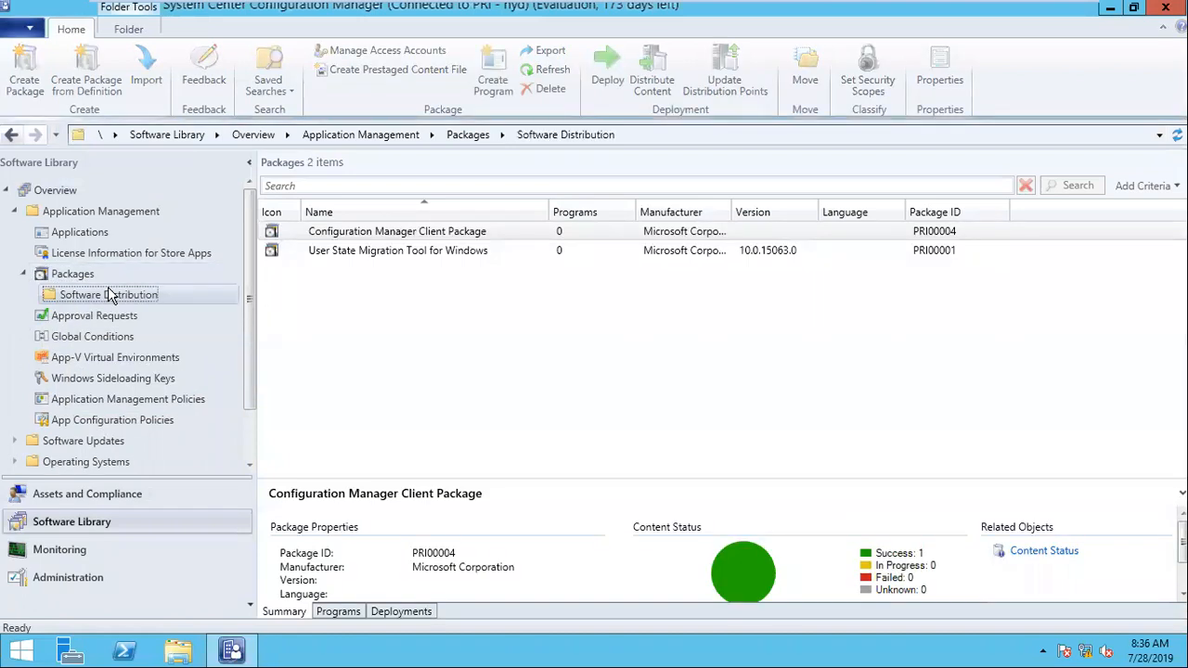
{"action": "right_click", "coordinate": [110, 289]}
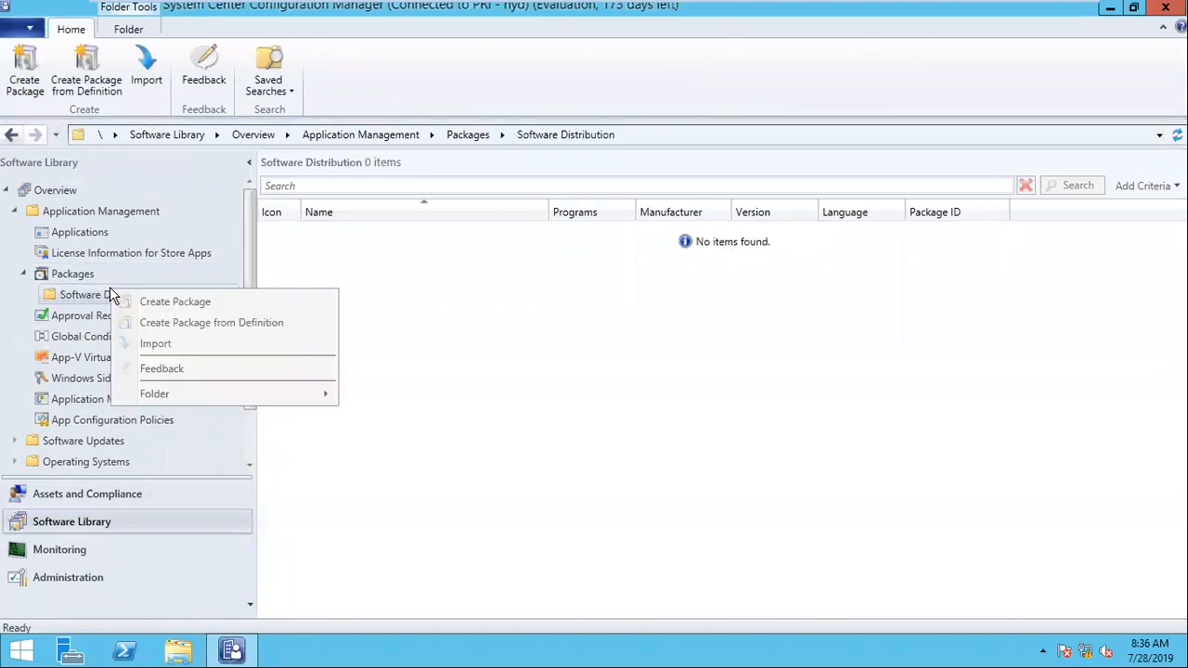
{"action": "left_click", "coordinate": [502, 300]}
{"action": "right_click", "coordinate": [108, 300]}
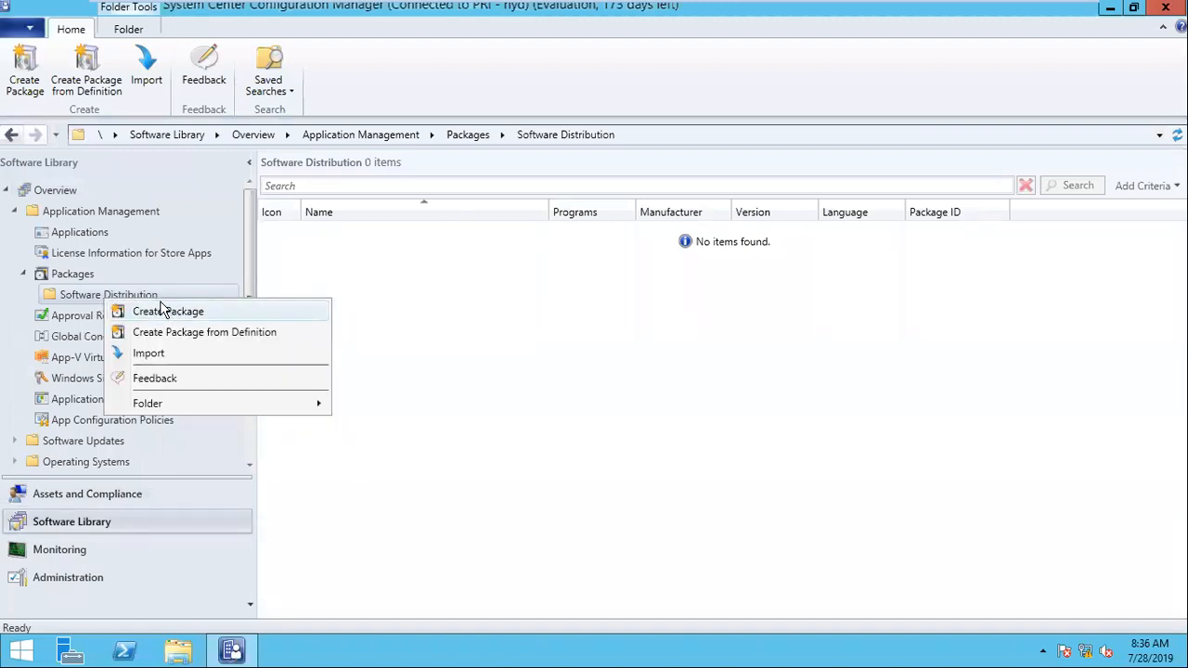
{"action": "right_click", "coordinate": [97, 297]}
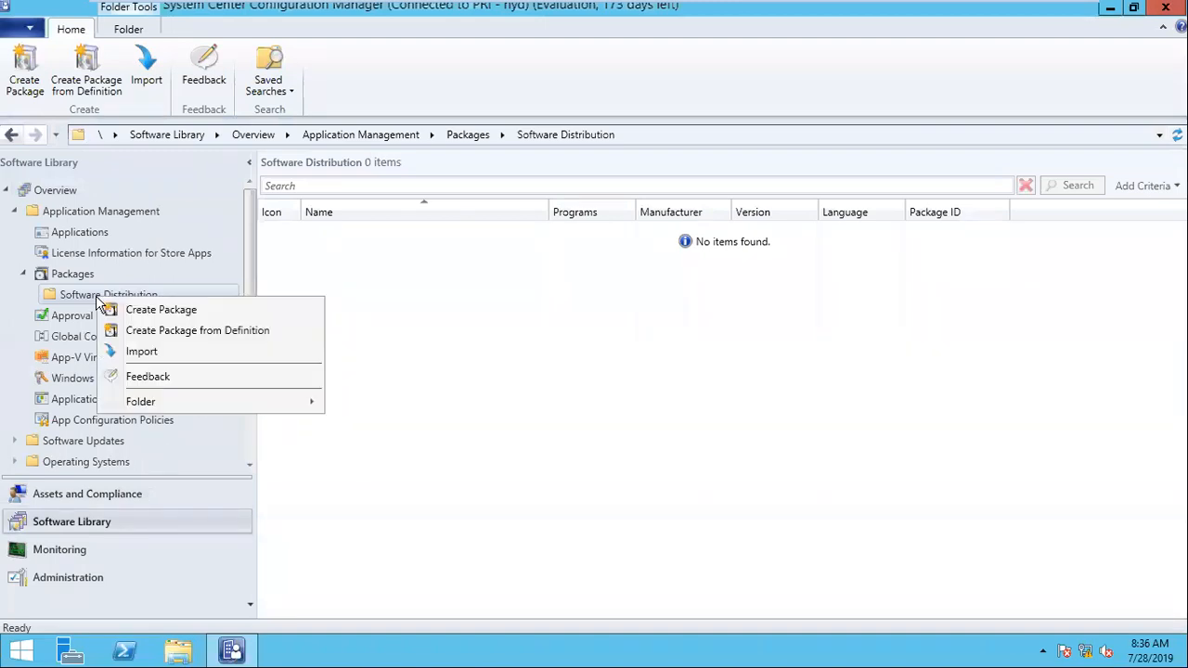
{"action": "left_click", "coordinate": [130, 314]}
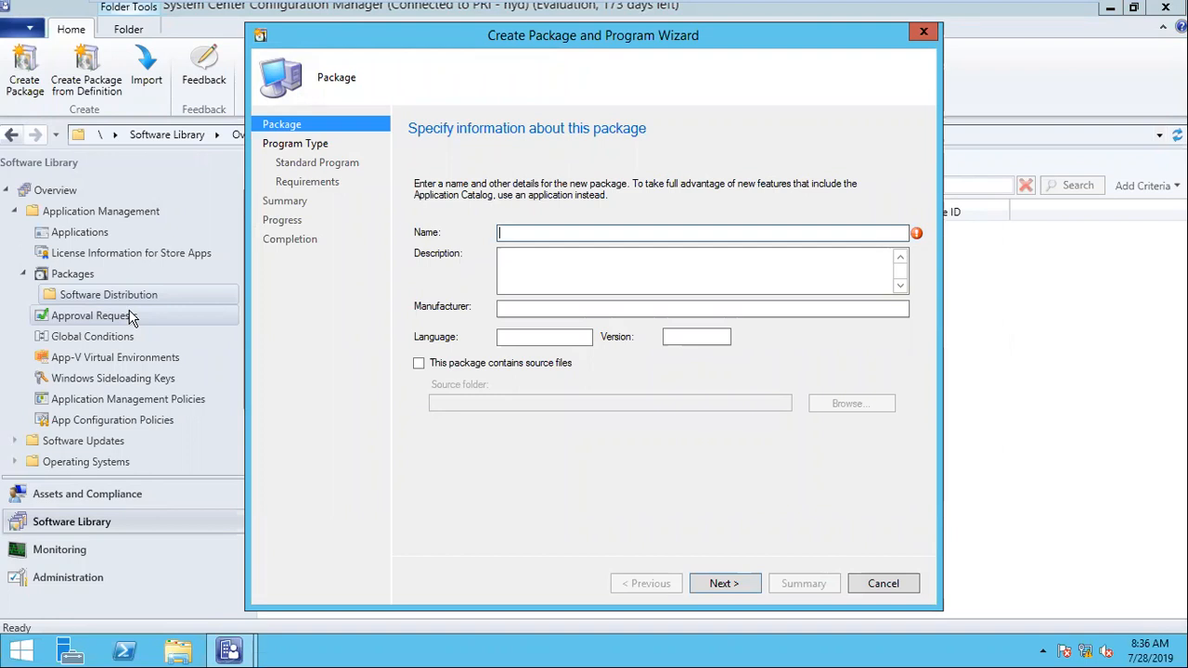
{"action": "type", "text": "Shu"}
{"action": "key", "text": "BackSpace"}
{"action": "key", "text": "BackSpace"}
{"action": "key", "text": "BackSpace"}
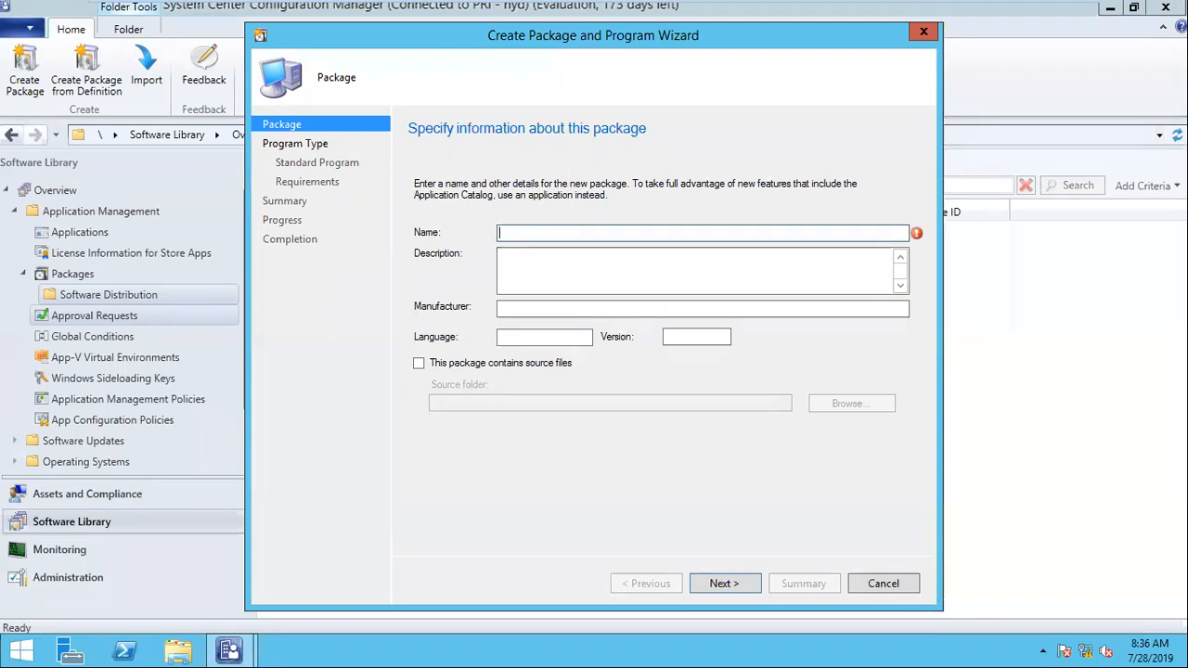
Step: Name the new package "Restart package" and continue to the program type settings
{"action": "type", "text": "Restart a machinbe"}
{"action": "key", "text": "BackSpace"}
{"action": "key", "text": "BackSpace"}
{"action": "key", "text": "BackSpace"}
{"action": "type", "text": "n=e"}
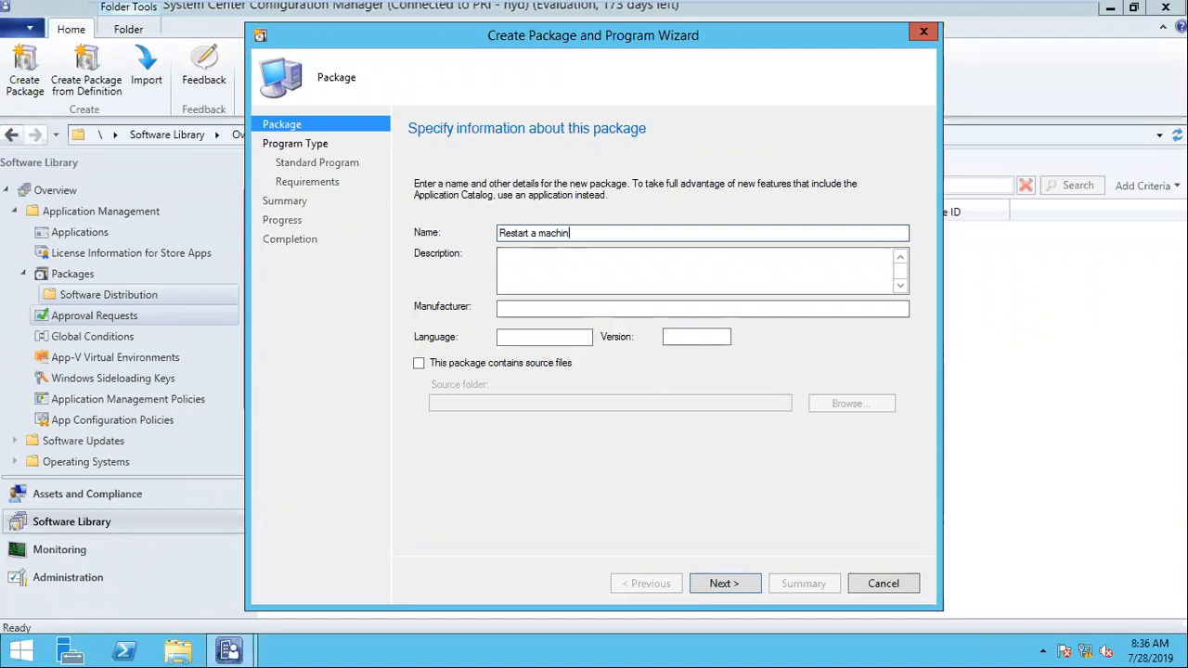
{"action": "key", "text": "BackSpace"}
{"action": "key", "text": "BackSpace"}
{"action": "type", "text": "e"}
{"action": "key", "text": "ctrl+shift+Left"}
{"action": "key", "text": "ctrl+shift+Left"}
{"action": "key", "text": "BackSpace"}
{"action": "type", "text": "package"}
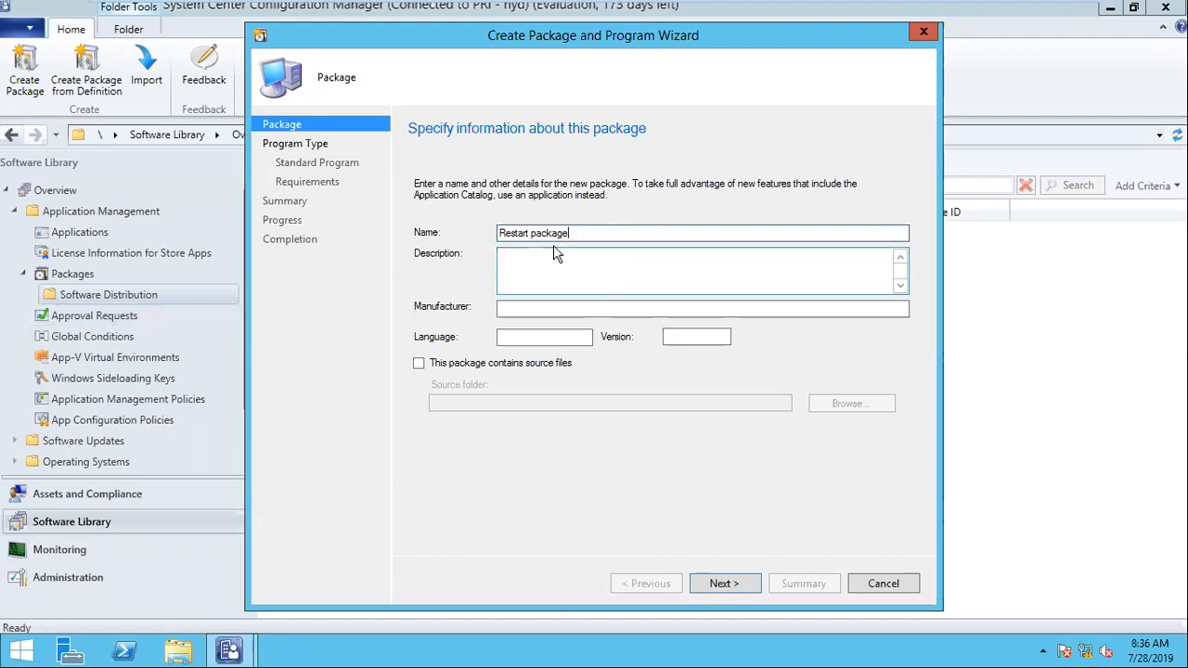
{"action": "key", "text": "ctrl+shift+Left"}
{"action": "key", "text": "ctrl+shift+Left"}
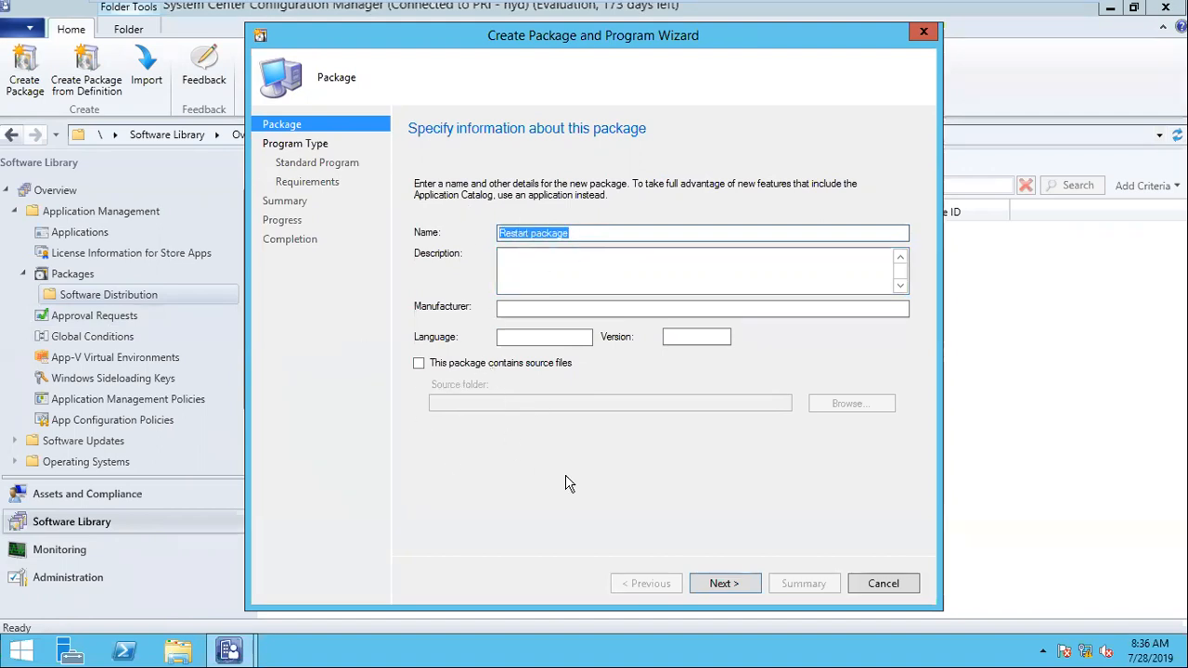
{"action": "left_click", "coordinate": [725, 582]}
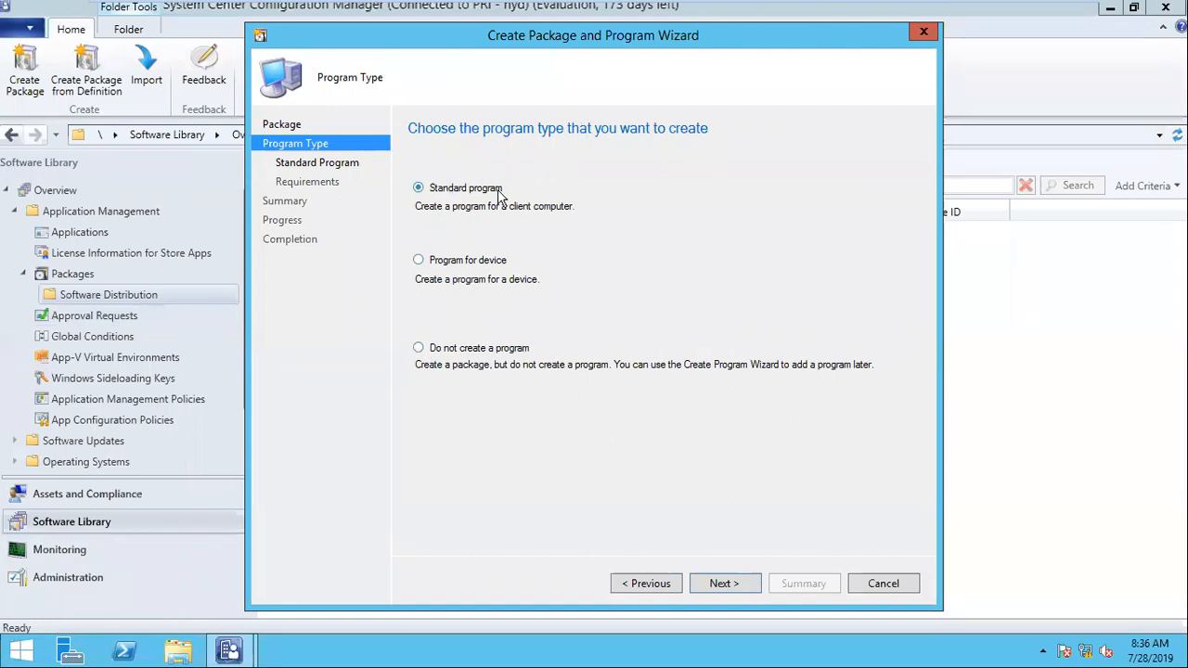
Step: Accept the standard program type, name the program "restart" and set its command line to "shutdown -r"
{"action": "left_click", "coordinate": [719, 583]}
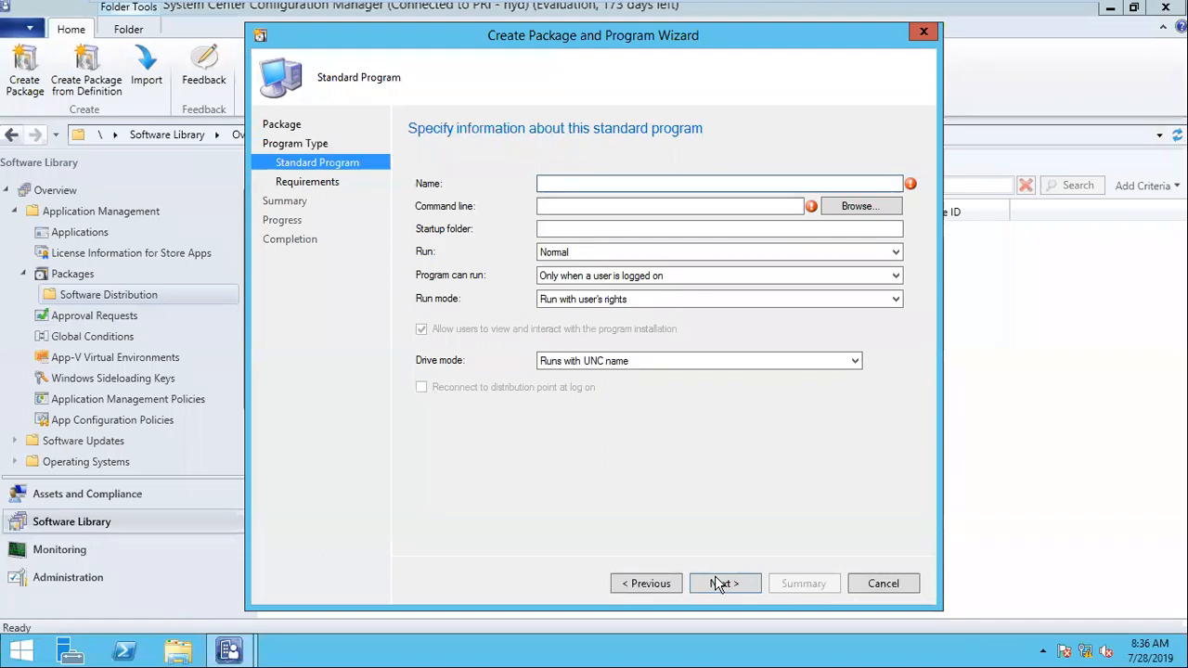
{"action": "type", "text": "restart"}
{"action": "key", "text": "Tab"}
{"action": "type", "text": "shutd"}
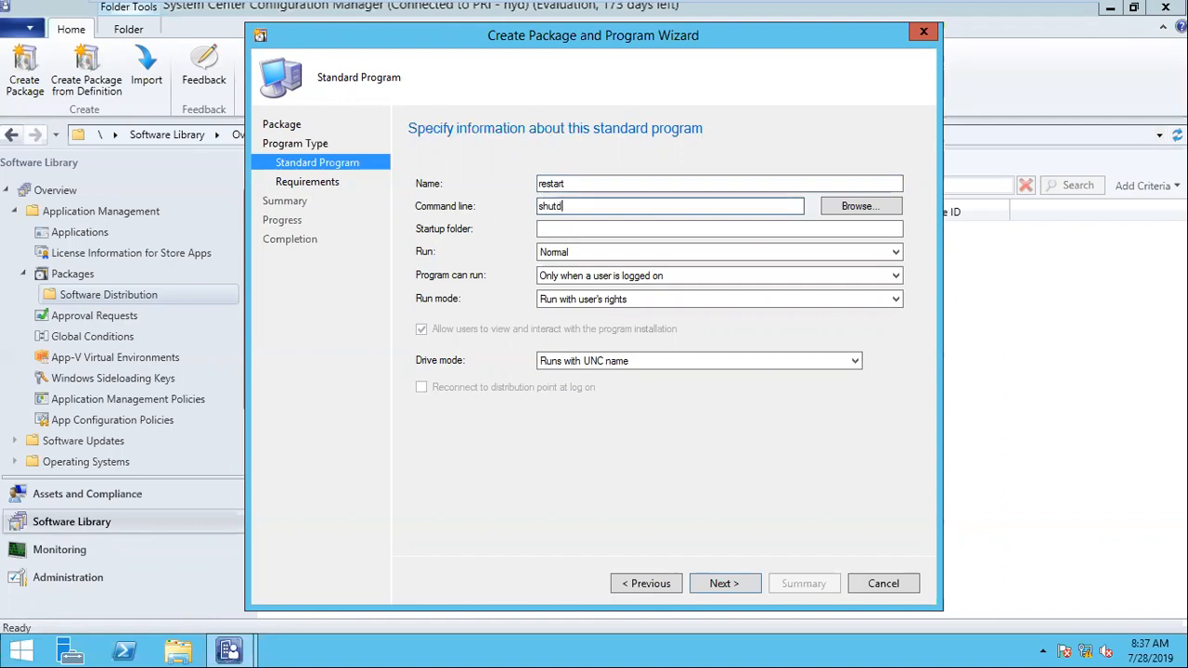
{"action": "type", "text": "own -r"}
Step: Set the program to run whether or not a user is logged on and continue to its requirements
{"action": "left_click", "coordinate": [573, 284]}
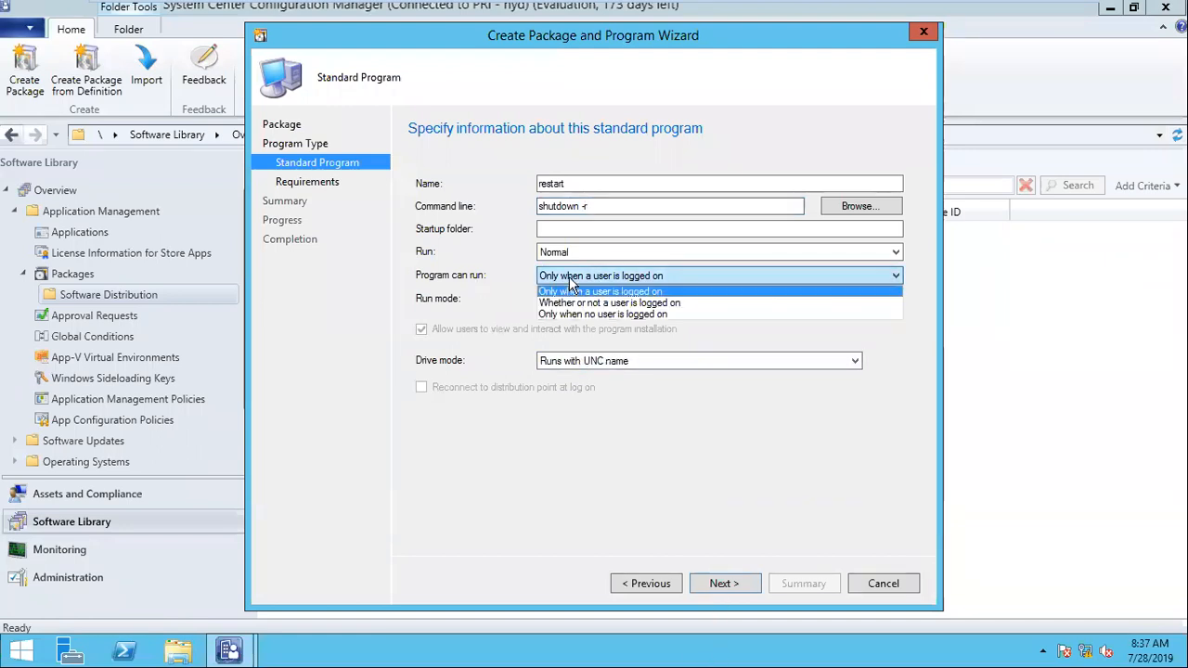
{"action": "left_click", "coordinate": [647, 285]}
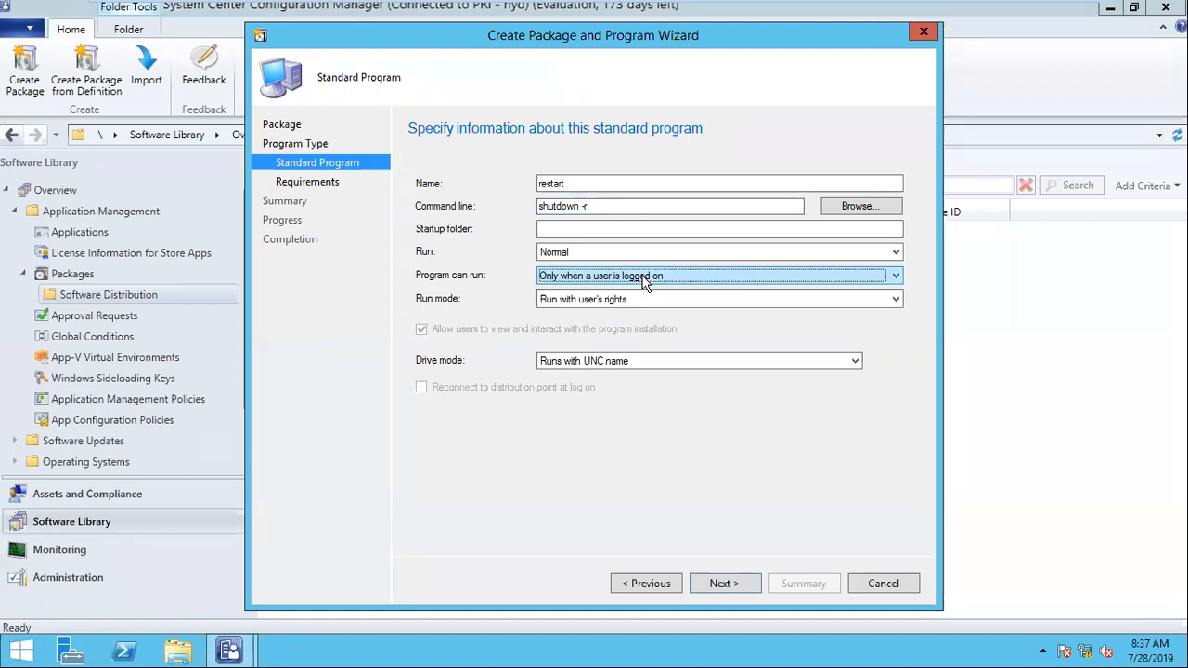
{"action": "left_click", "coordinate": [644, 278]}
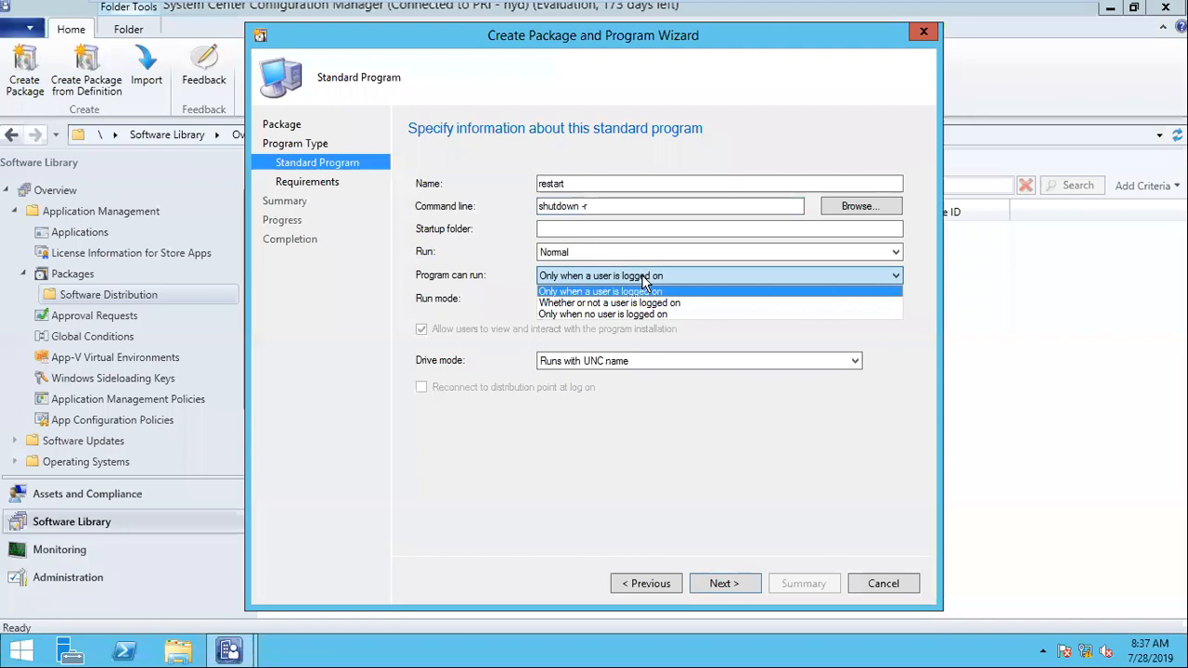
{"action": "left_click", "coordinate": [600, 306]}
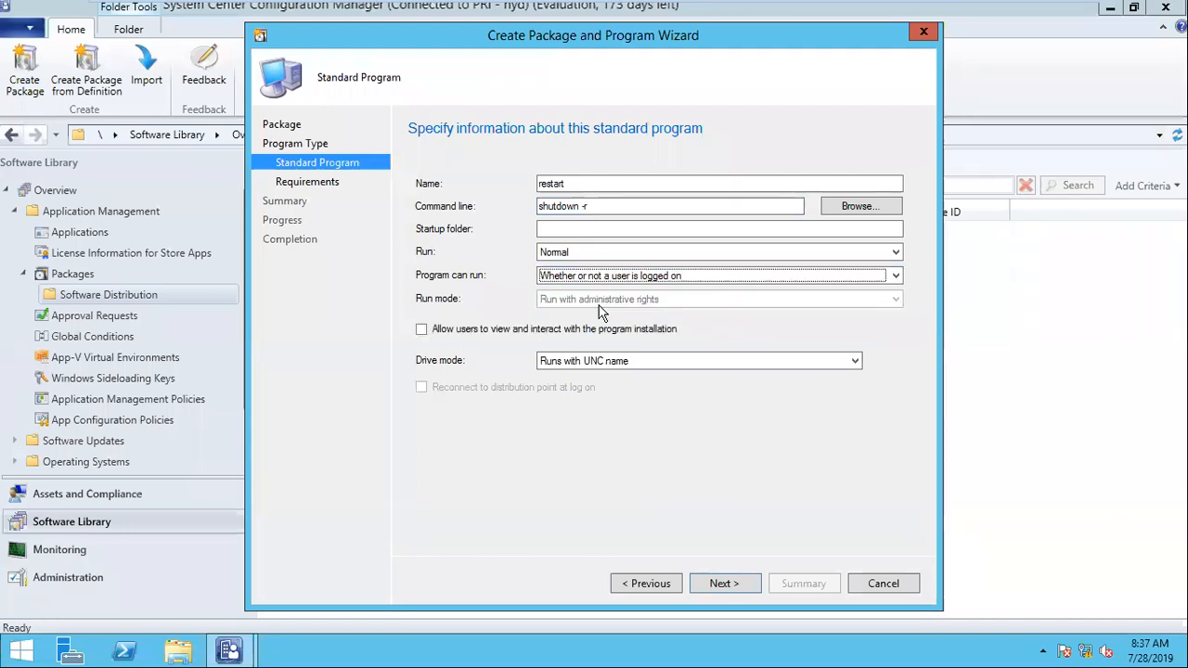
{"action": "left_click", "coordinate": [722, 583]}
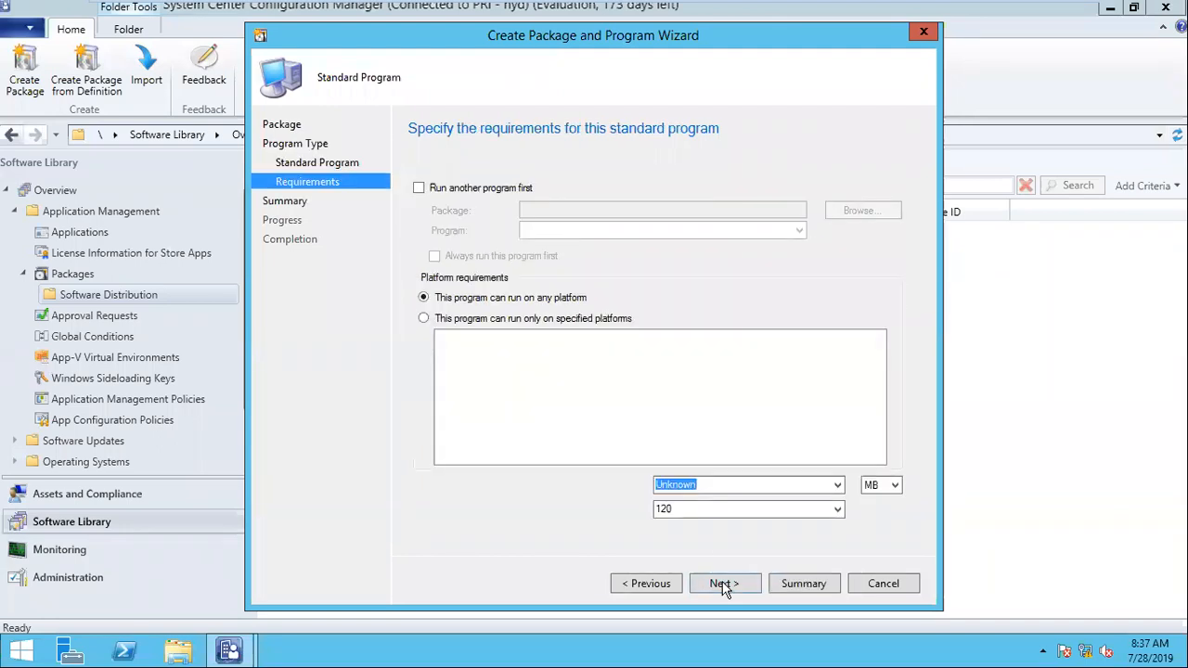
Step: Restrict the program to the All Windows 7 (64-bit) platform and set the estimated disk space to 10 MB
{"action": "left_click", "coordinate": [441, 320]}
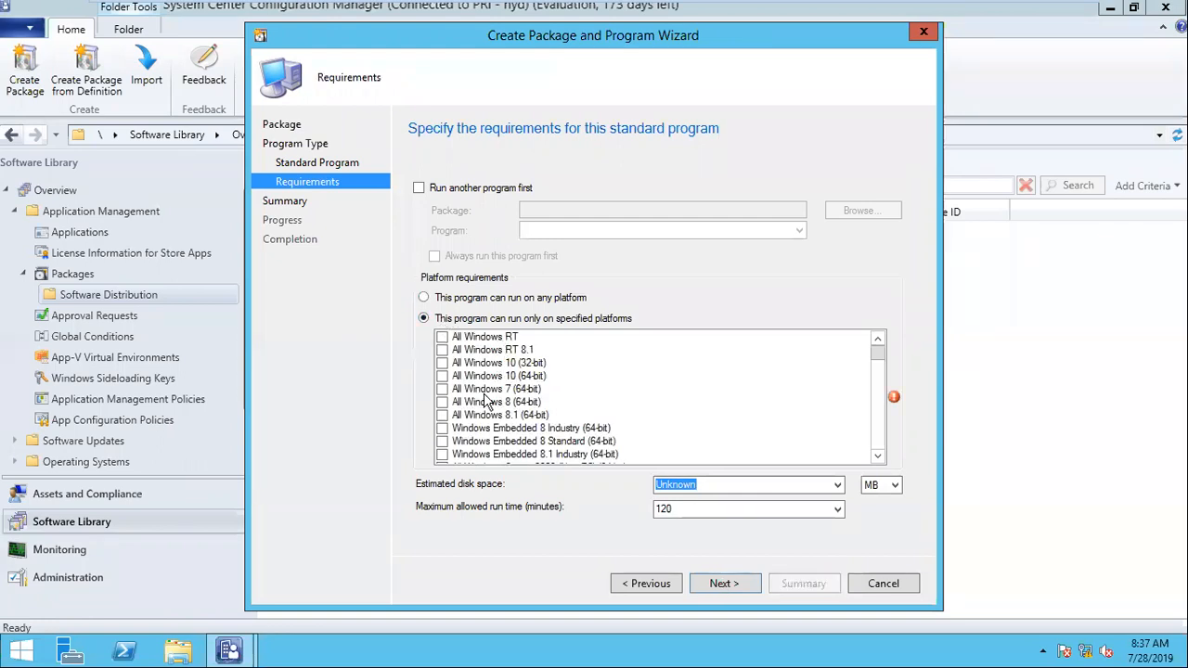
{"action": "left_click", "coordinate": [443, 389]}
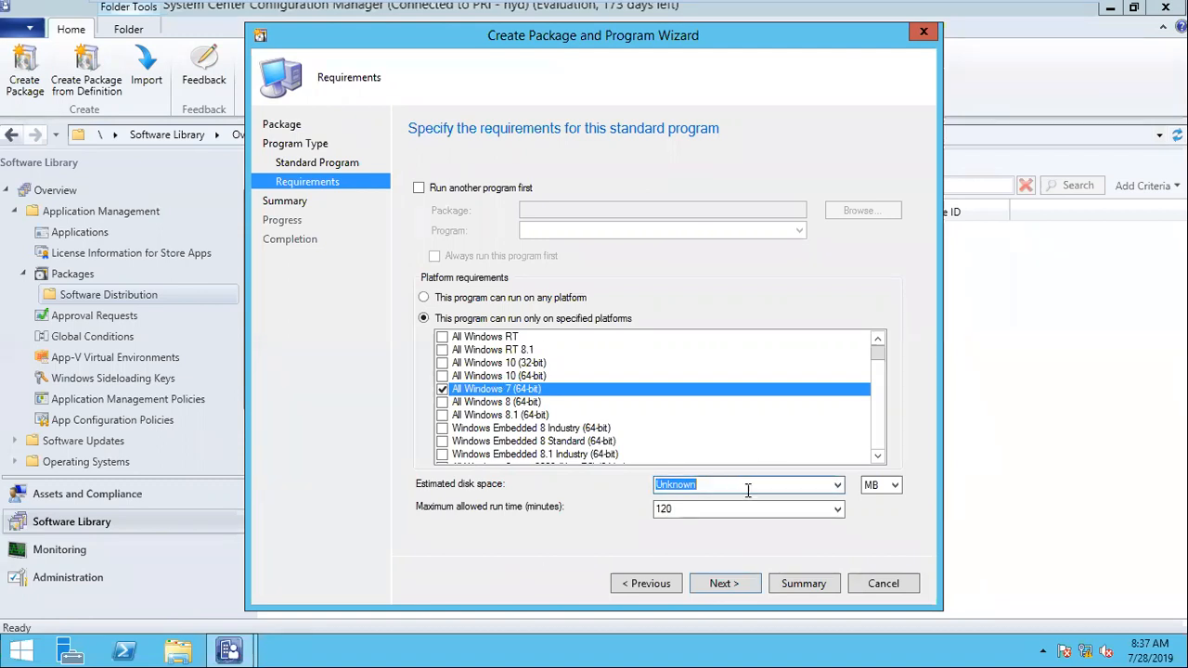
{"action": "type", "text": "10"}
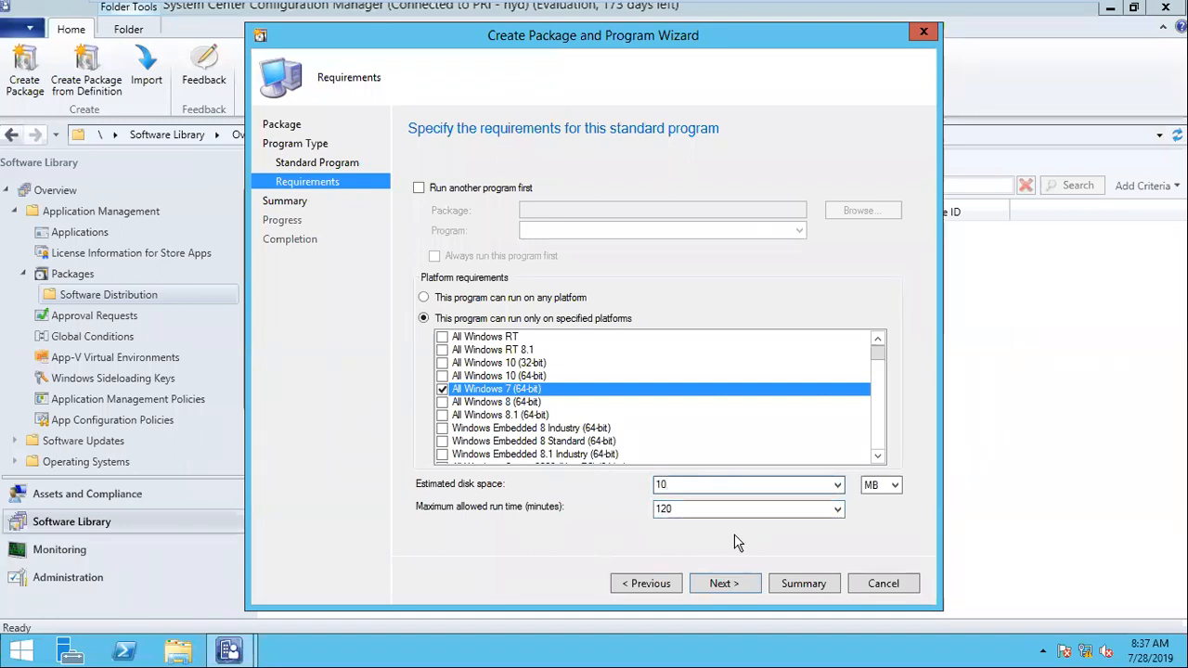
{"action": "double_click", "coordinate": [690, 509]}
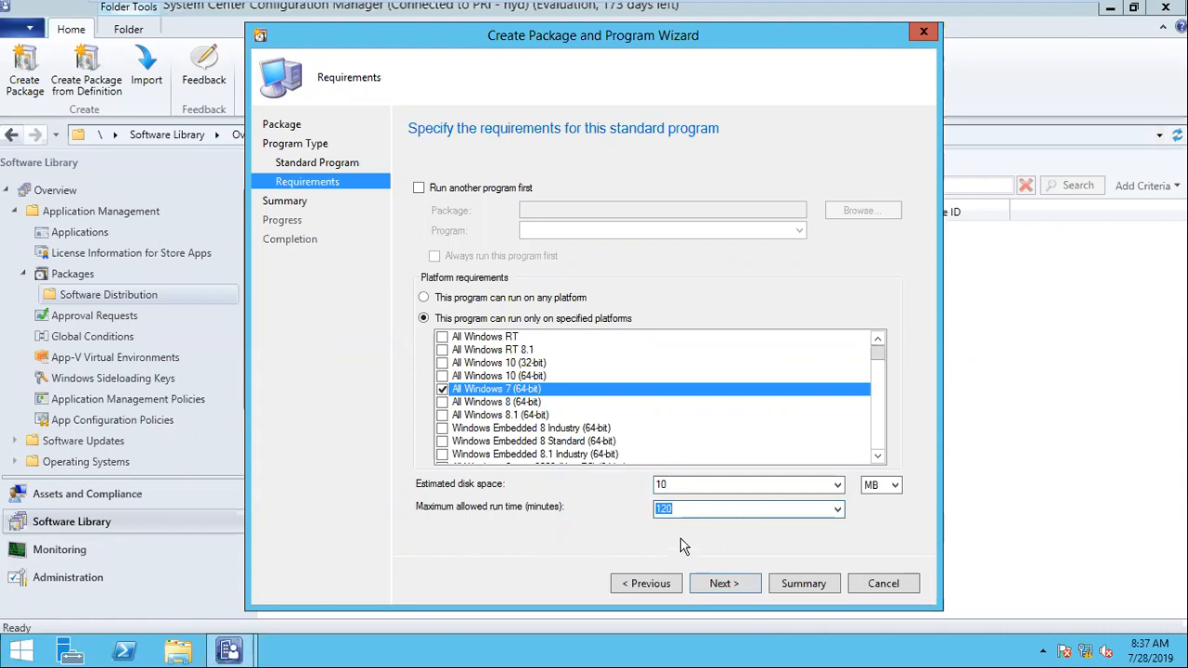
Step: Accept the requirements and summary to create the package, and close the wizard
{"action": "left_click", "coordinate": [710, 589]}
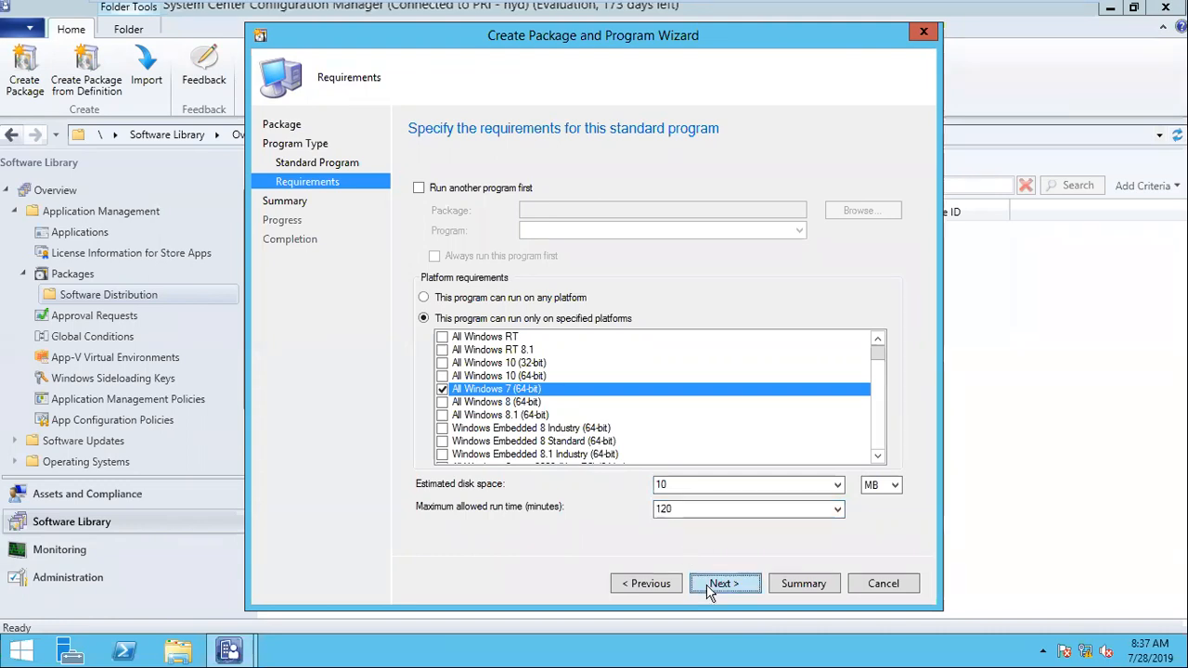
{"action": "left_click", "coordinate": [710, 587]}
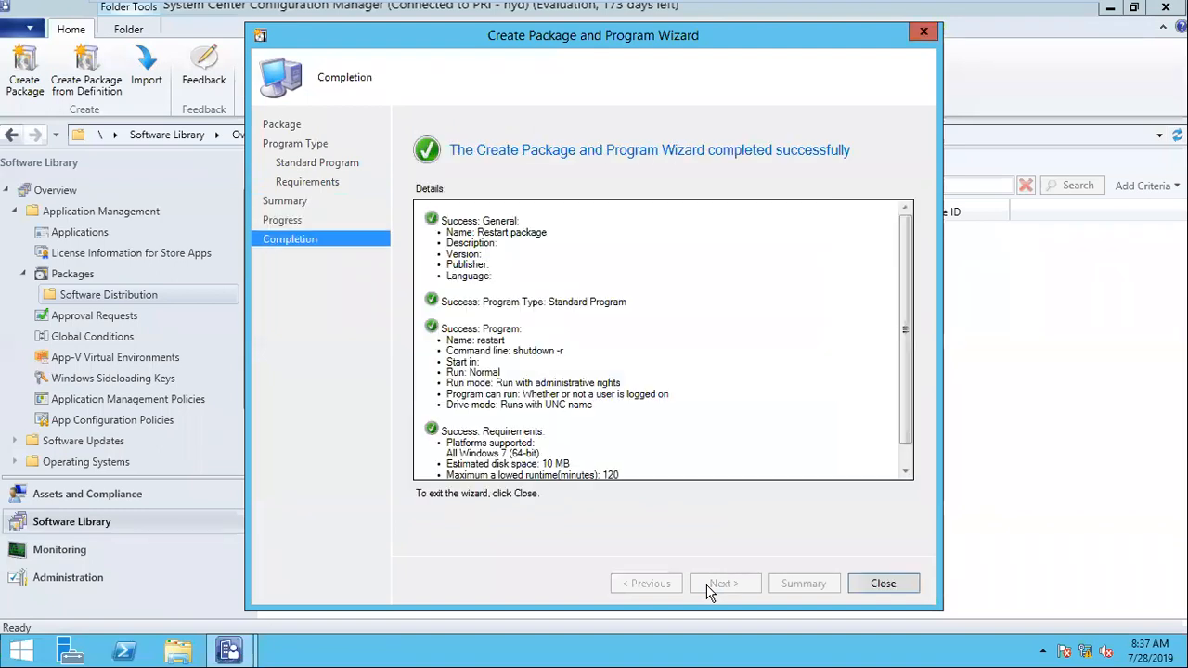
{"action": "left_click", "coordinate": [867, 583]}
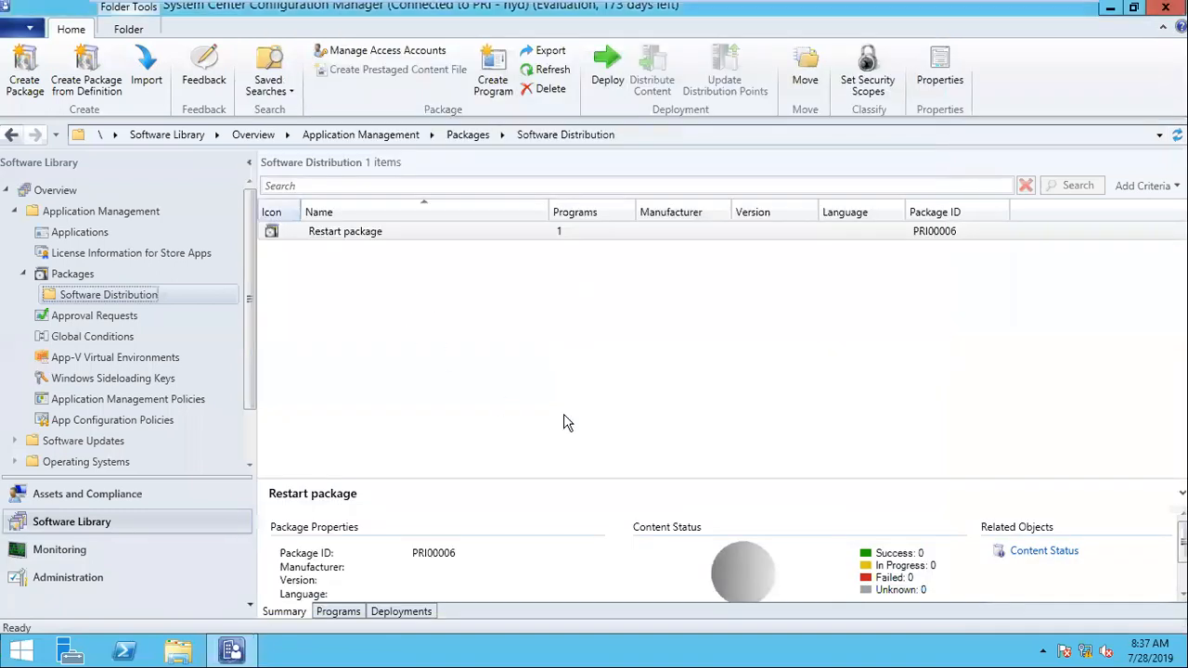
Step: Examine the actions available for the Restart package and its properties, leaving them unchanged
{"action": "left_click", "coordinate": [392, 234]}
{"action": "right_click", "coordinate": [392, 233]}
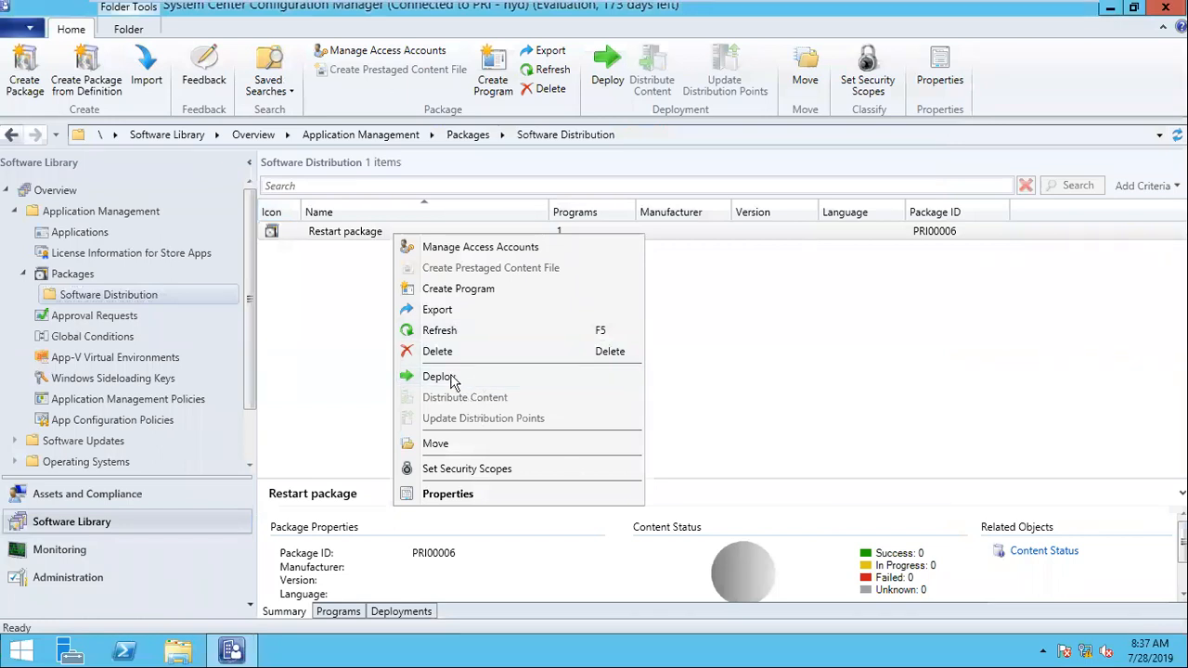
{"action": "right_click", "coordinate": [345, 233]}
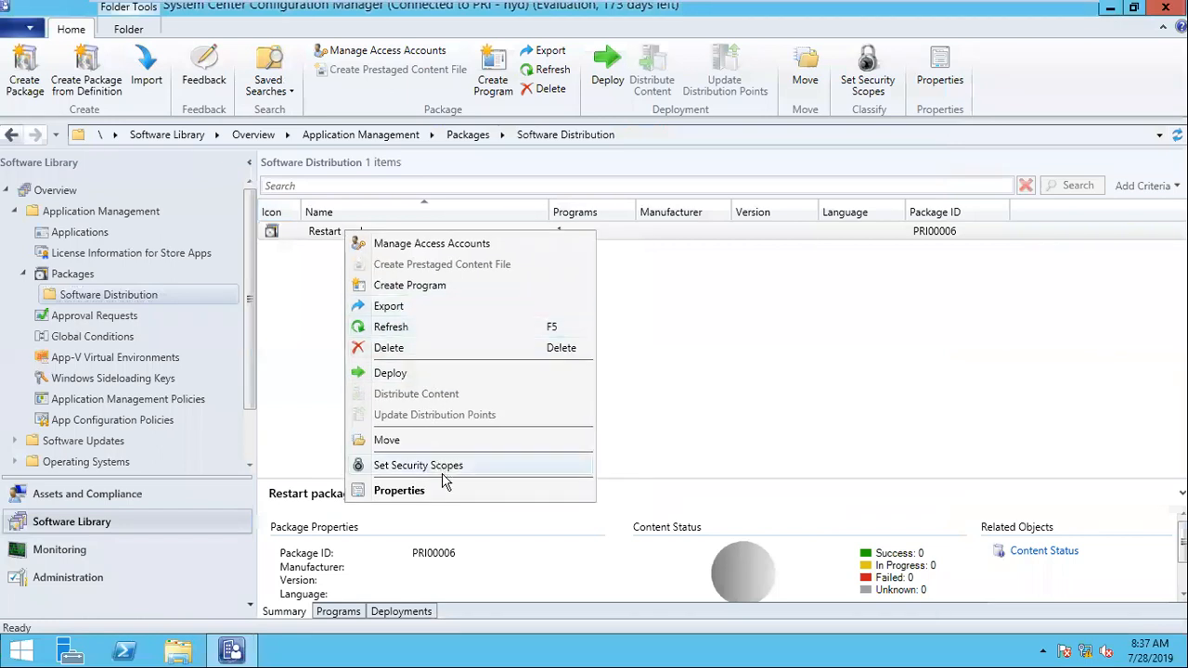
{"action": "right_click", "coordinate": [640, 241]}
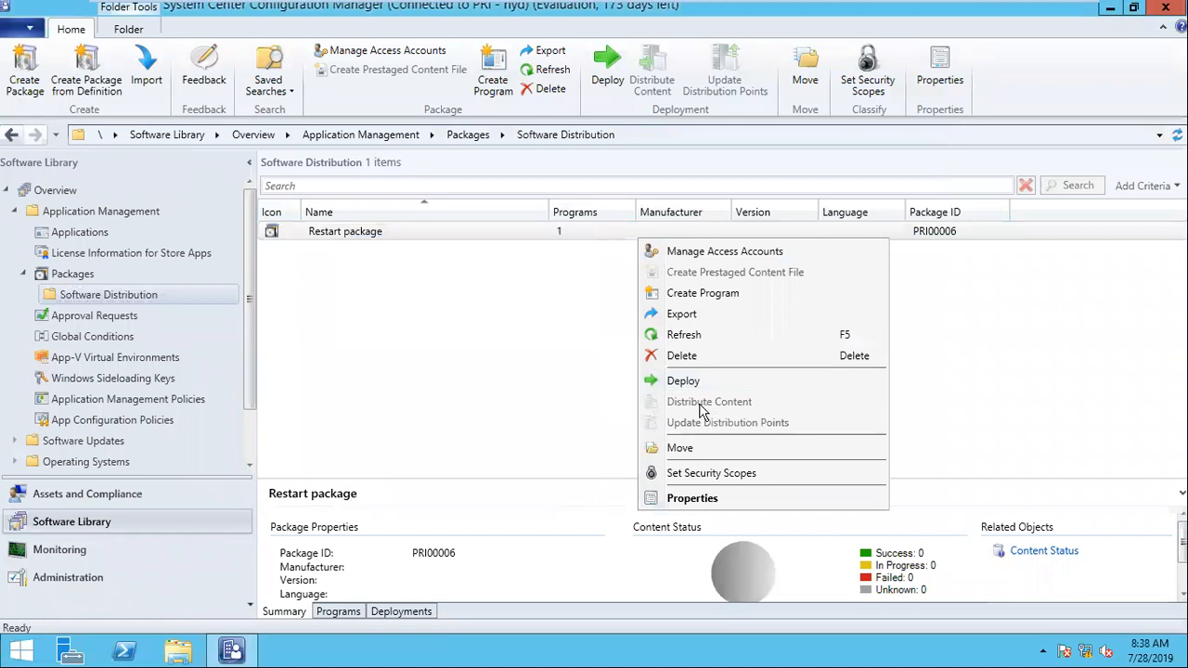
{"action": "left_click", "coordinate": [368, 237]}
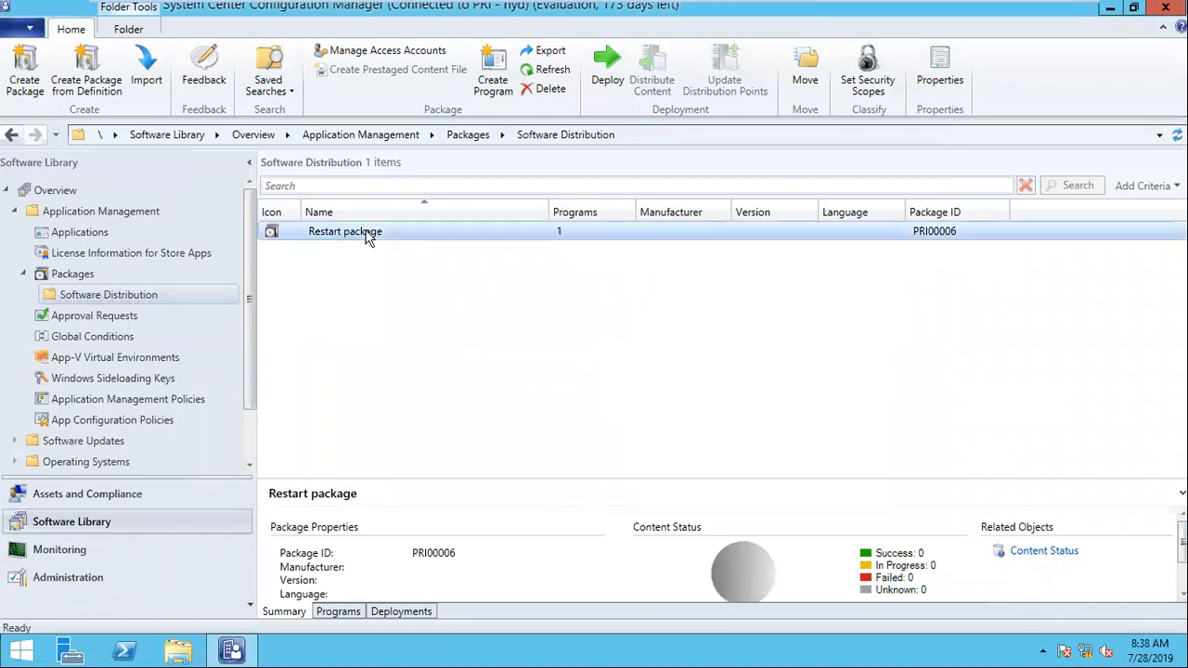
{"action": "right_click", "coordinate": [367, 237]}
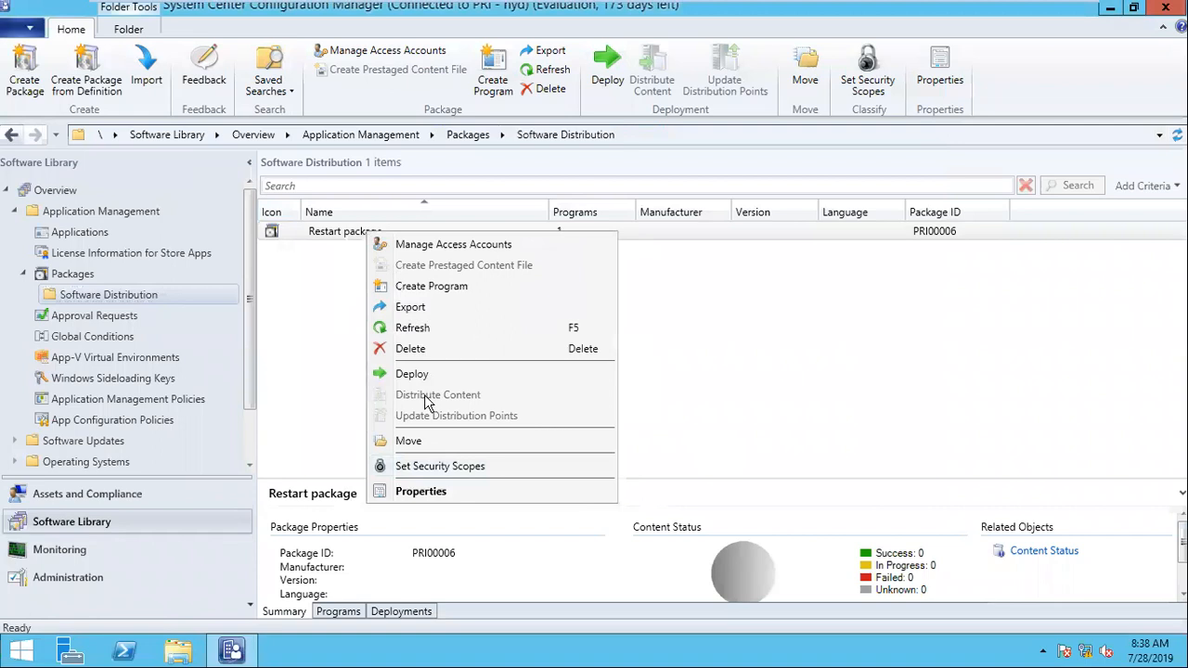
{"action": "left_click", "coordinate": [424, 490]}
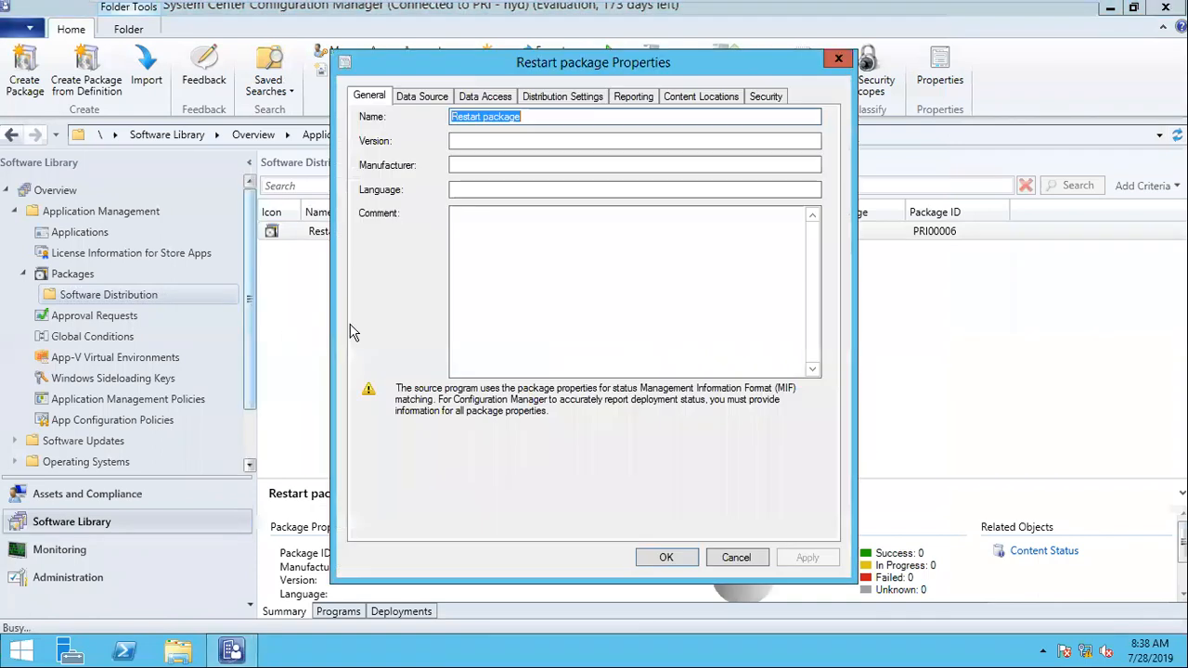
{"action": "left_click", "coordinate": [733, 560]}
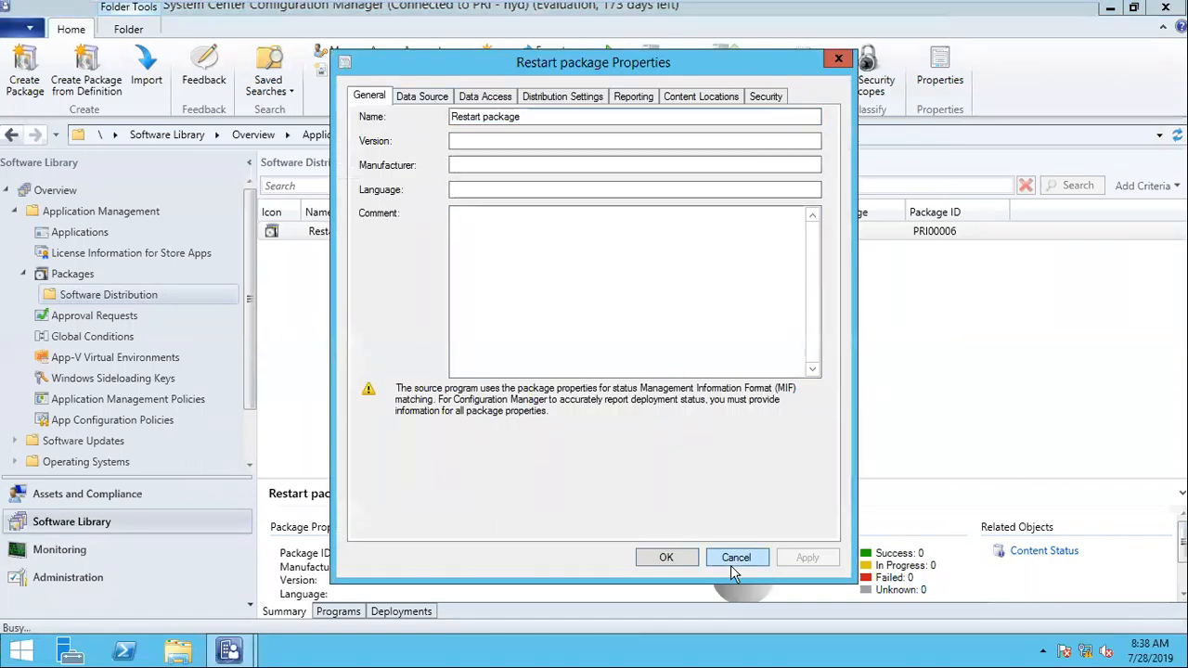
{"action": "left_click", "coordinate": [363, 245]}
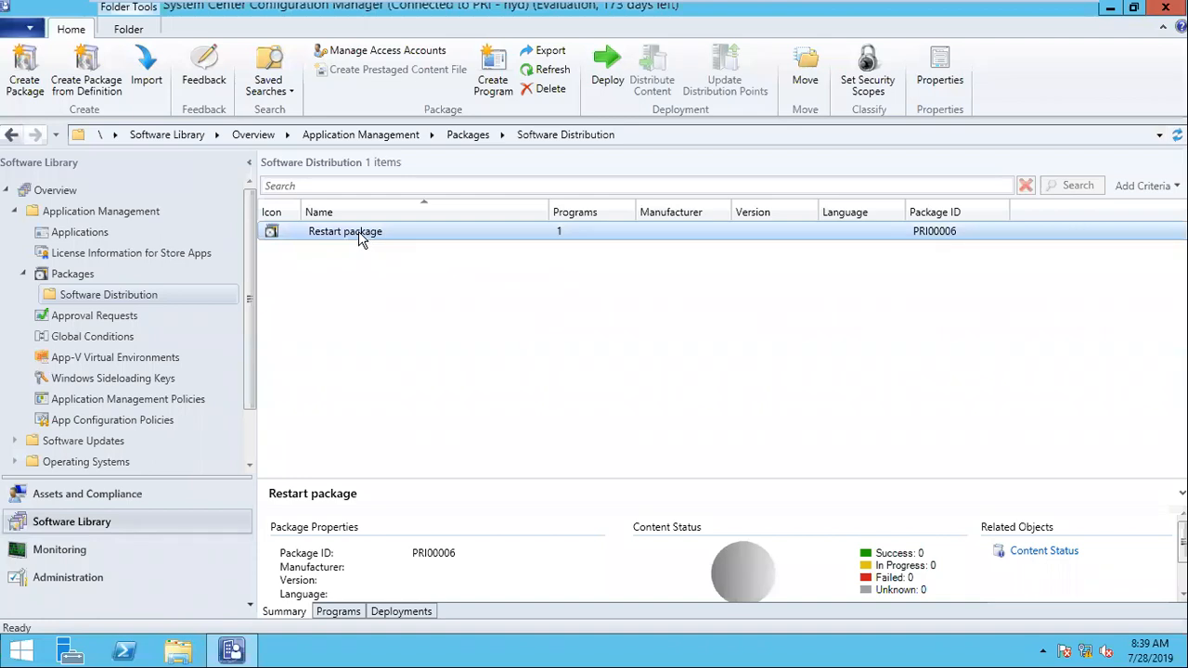
Step: Create a folder named "Software Distribution" under Device Collections in Assets and Compliance
{"action": "left_click", "coordinate": [99, 496]}
{"action": "left_click", "coordinate": [74, 274]}
{"action": "right_click", "coordinate": [75, 274]}
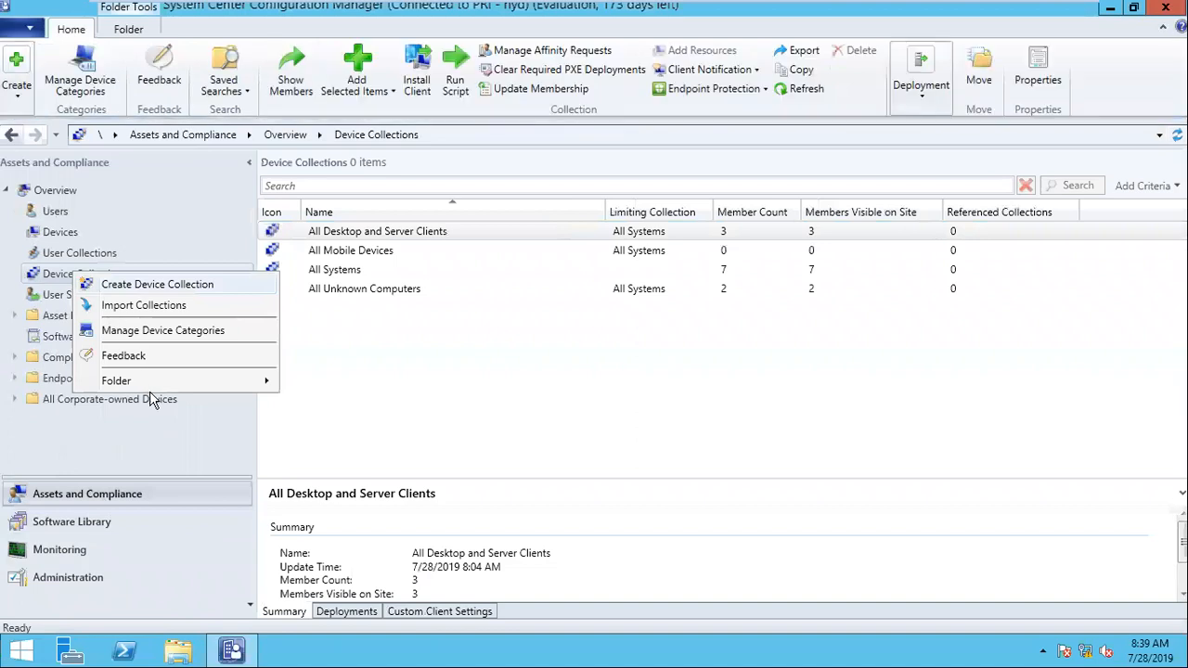
{"action": "mouse_move", "coordinate": [174, 384]}
{"action": "left_click", "coordinate": [312, 382]}
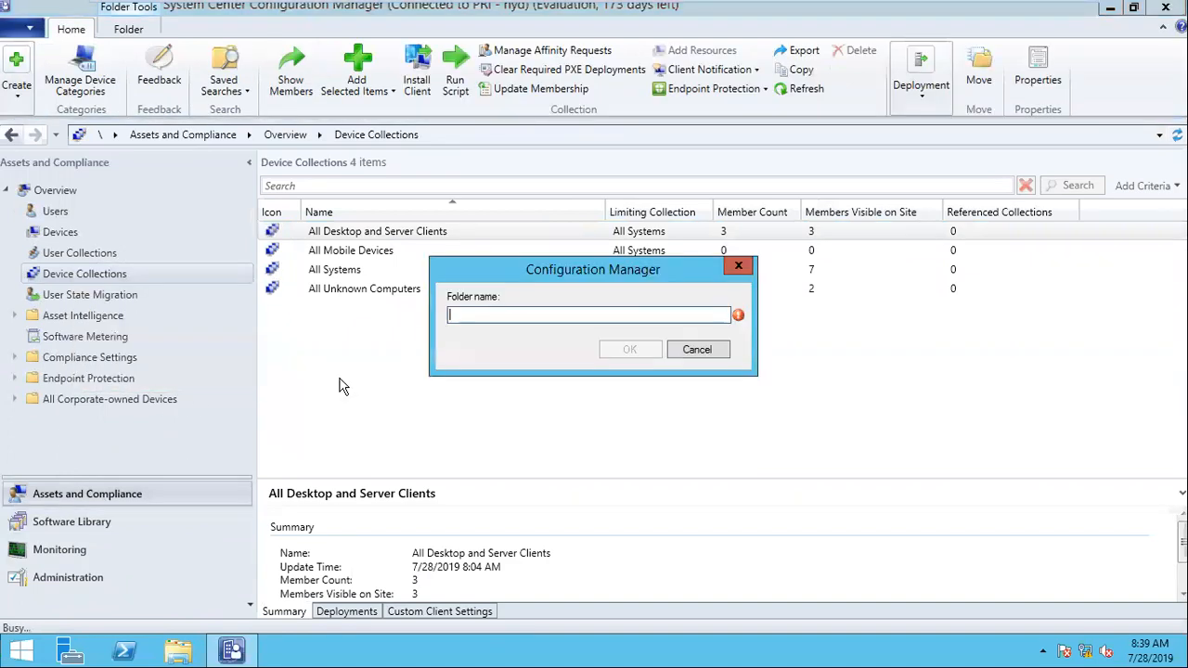
{"action": "type", "text": "Softwa"}
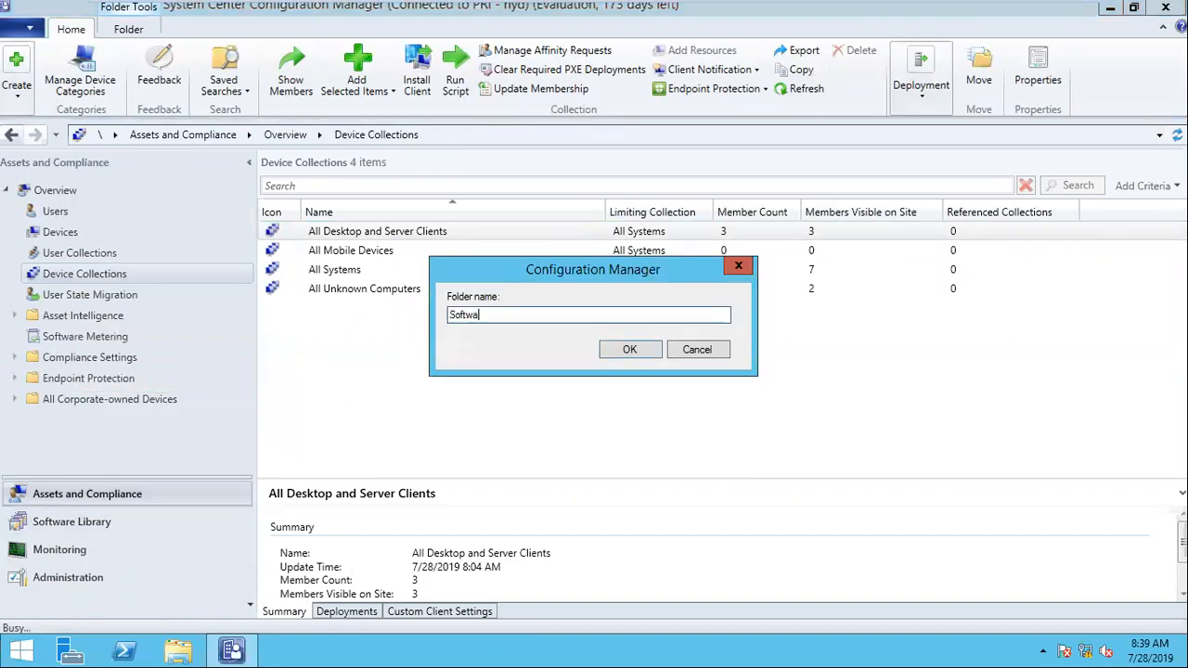
{"action": "type", "text": "re Distribution"}
{"action": "left_click", "coordinate": [630, 356]}
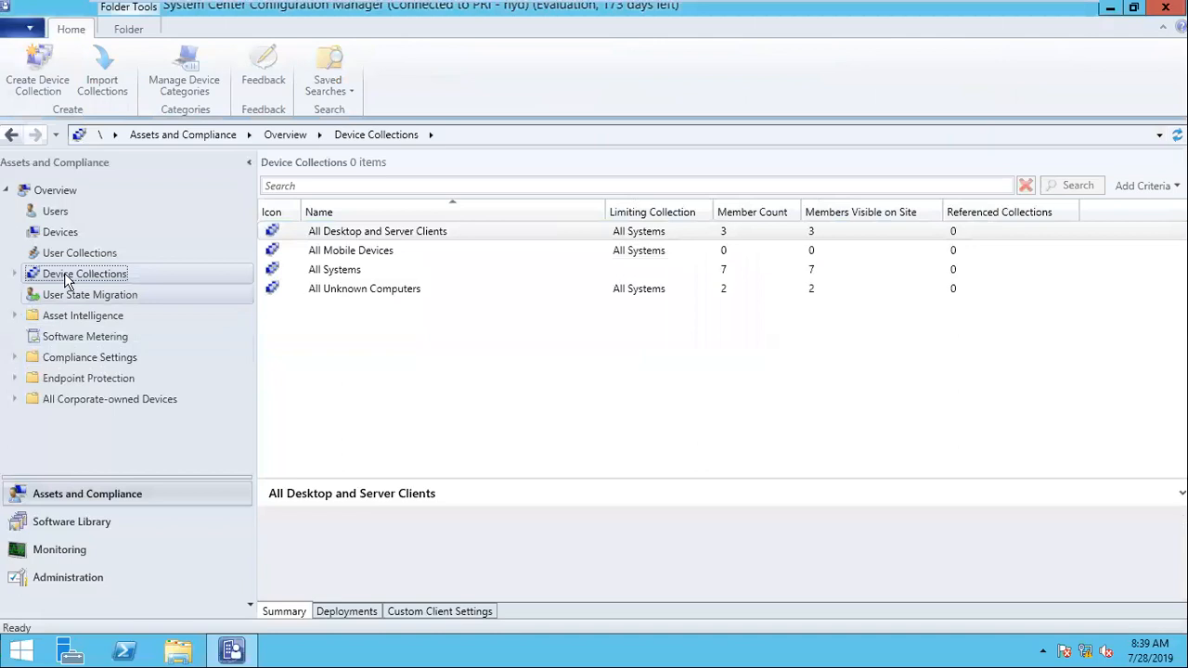
Step: Create a subfolder named "Pilot" inside the Software Distribution device collections folder
{"action": "left_click", "coordinate": [77, 301]}
{"action": "right_click", "coordinate": [77, 301]}
{"action": "mouse_move", "coordinate": [185, 404]}
{"action": "left_click", "coordinate": [337, 409]}
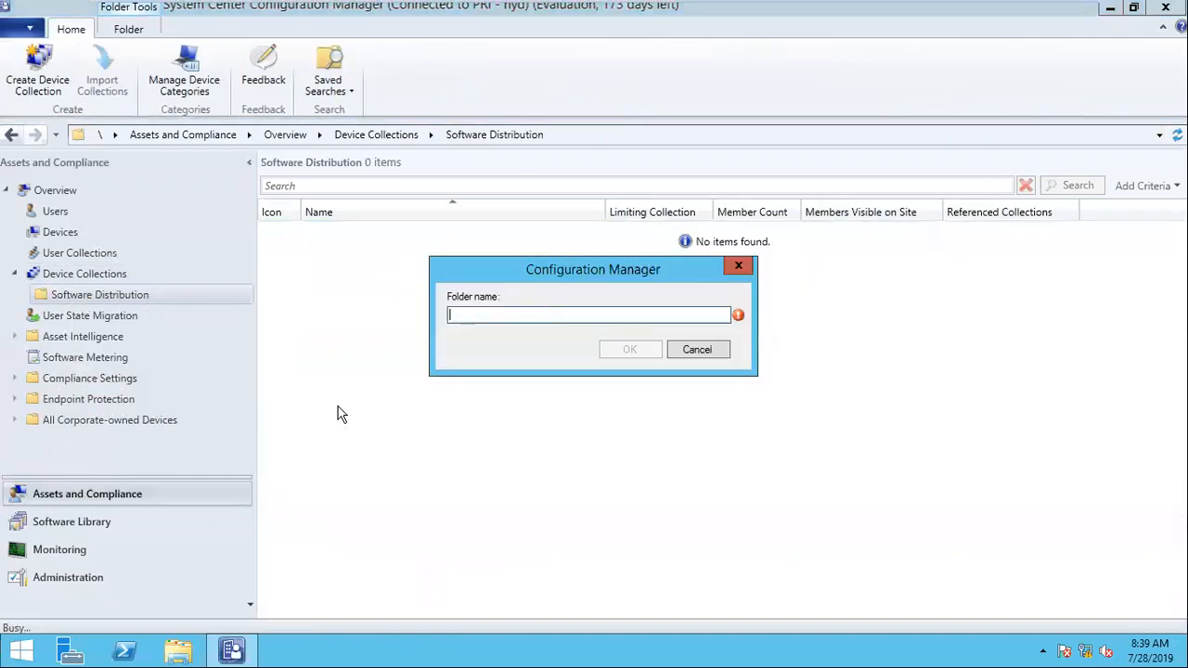
{"action": "type", "text": "Pilot"}
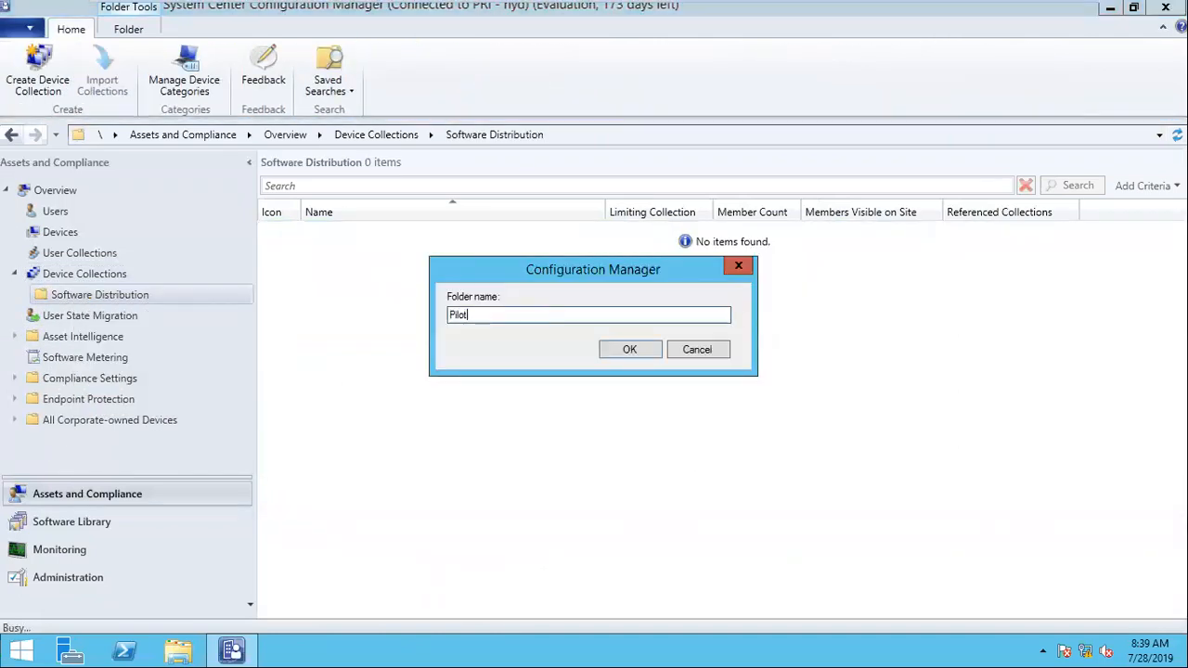
{"action": "left_click", "coordinate": [630, 350]}
Step: Start a new device collection in the Pilot folder, naming it "Restart" with All Systems as its limiting collection
{"action": "left_click", "coordinate": [23, 295]}
{"action": "left_click", "coordinate": [46, 315]}
{"action": "right_click", "coordinate": [67, 320]}
{"action": "left_click", "coordinate": [98, 332]}
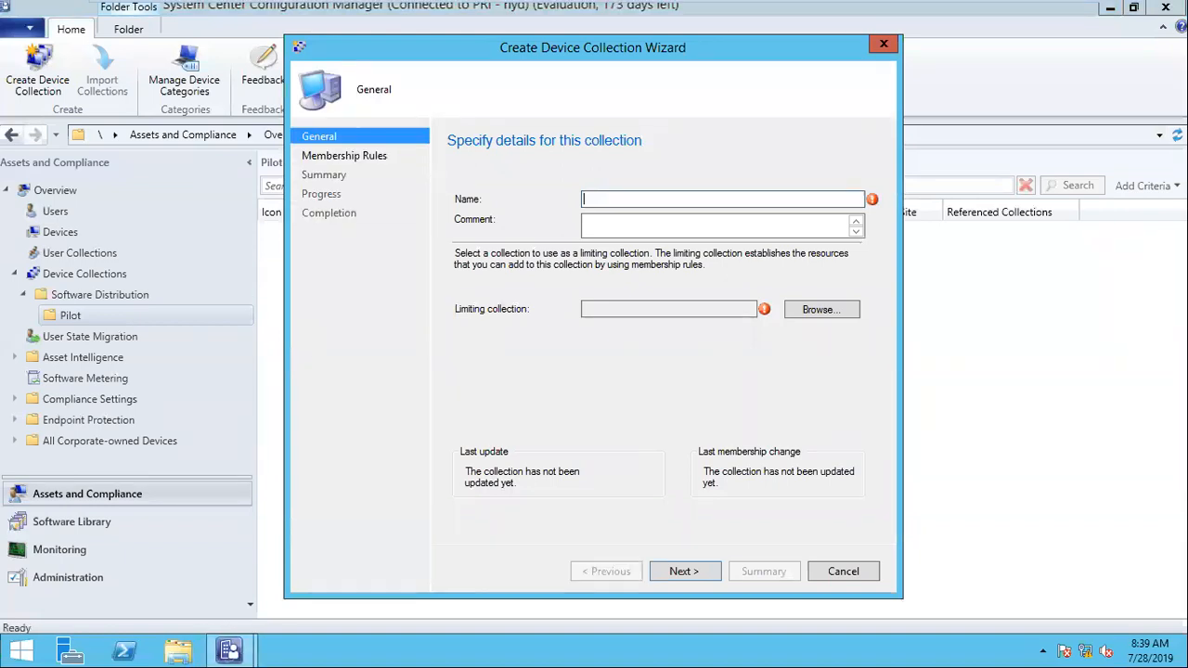
{"action": "type", "text": "Pilot1"}
{"action": "left_click", "coordinate": [829, 313]}
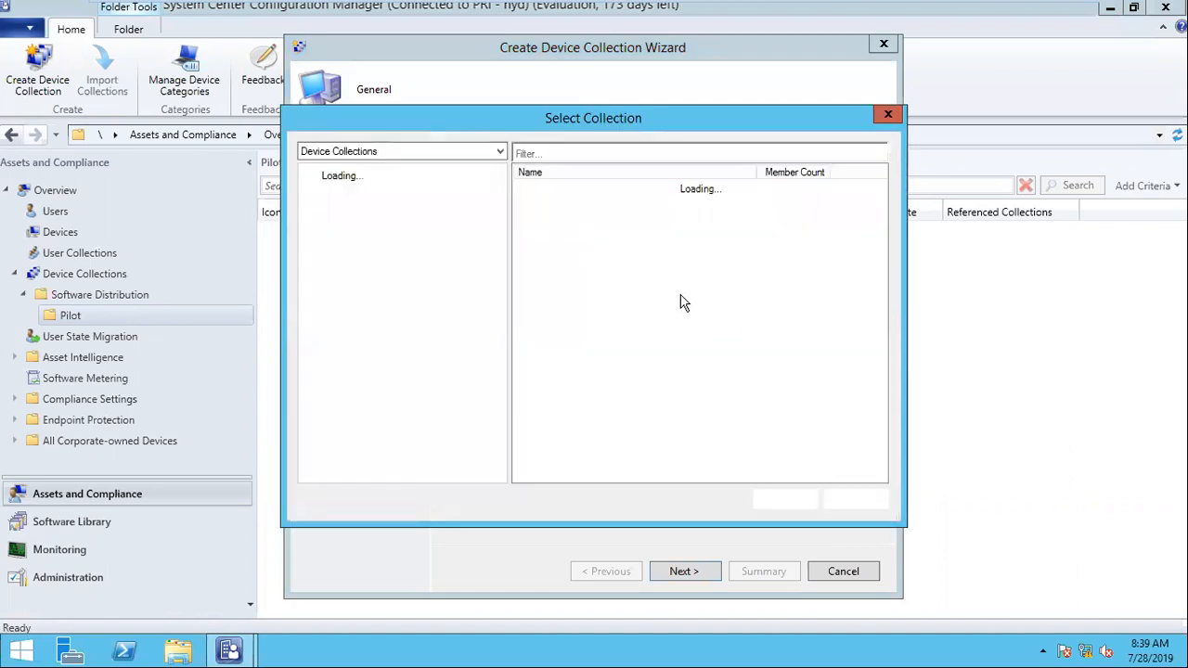
{"action": "double_click", "coordinate": [586, 219]}
{"action": "left_click", "coordinate": [692, 572]}
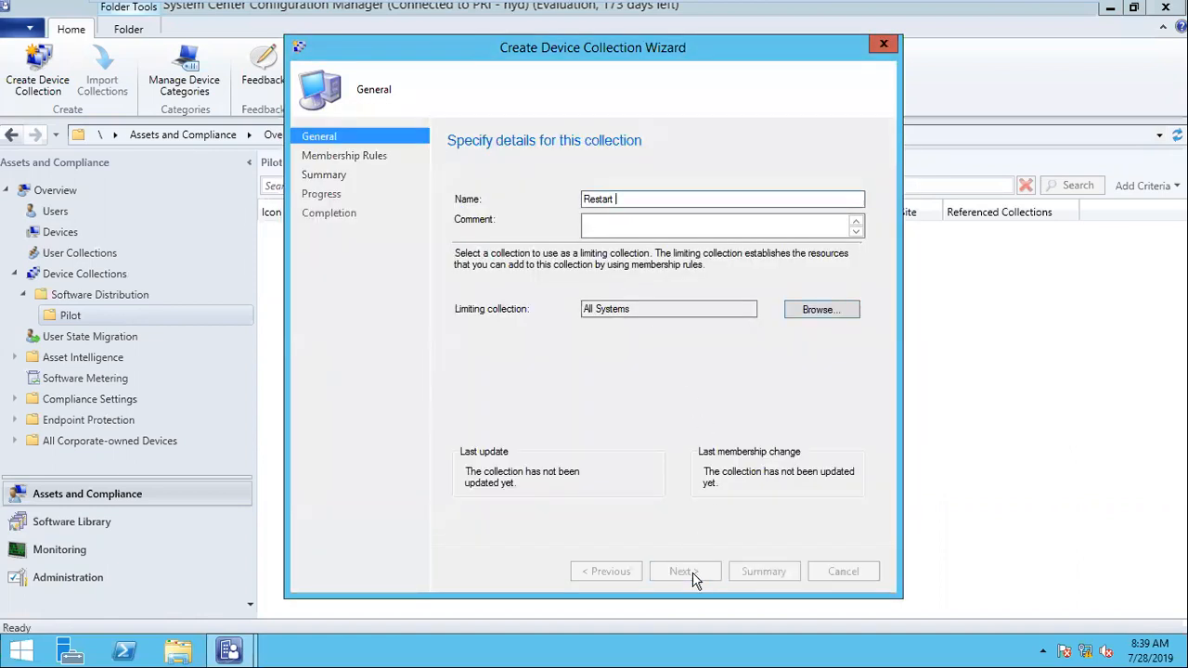
Step: Create the Restart device collection without any membership rules and close the wizard
{"action": "left_click", "coordinate": [695, 572]}
{"action": "left_click", "coordinate": [670, 393]}
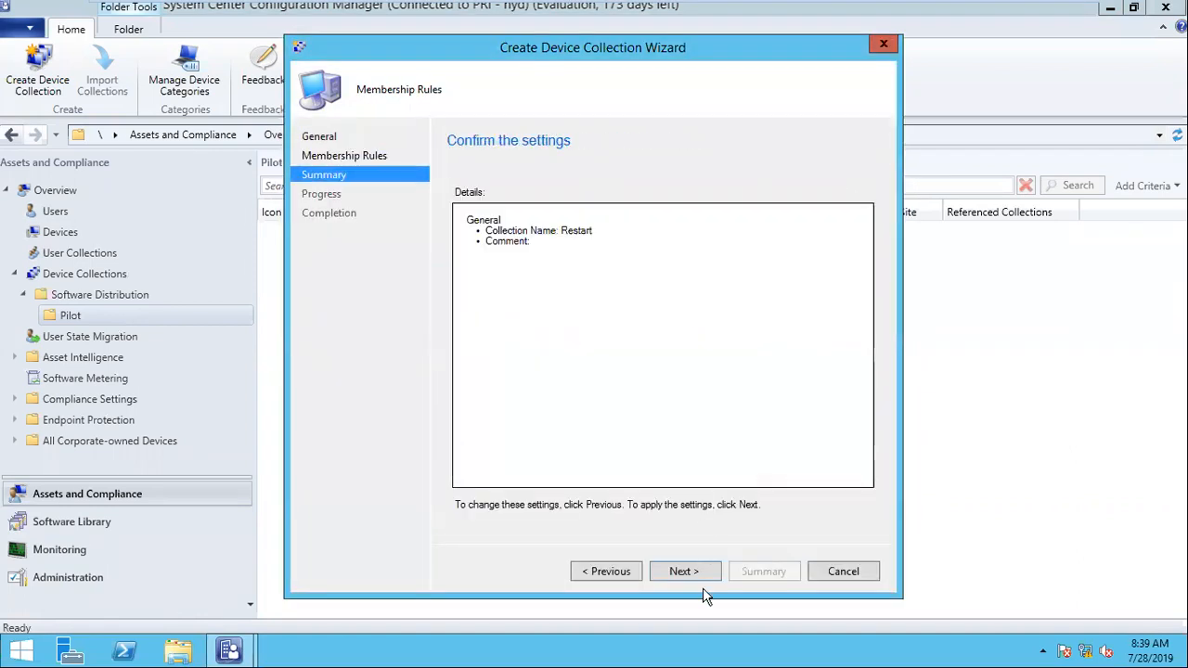
{"action": "left_click", "coordinate": [699, 575]}
{"action": "left_click", "coordinate": [847, 576]}
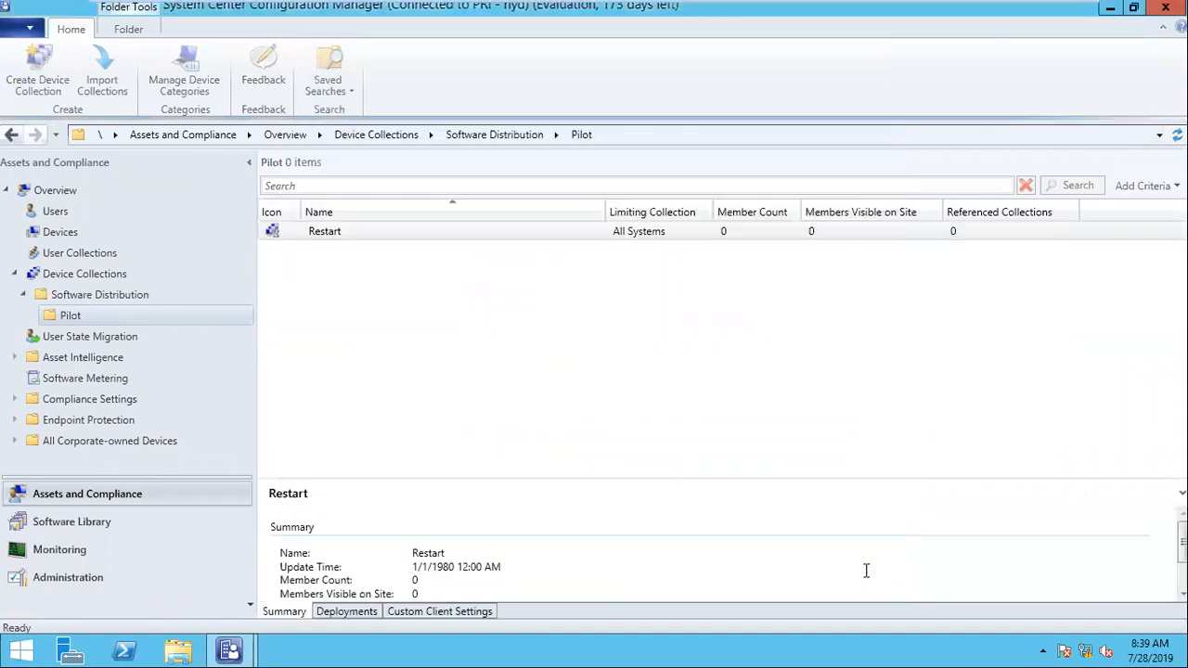
Step: Start adding resources to the Restart collection and search the system resources for "system1,system200"
{"action": "right_click", "coordinate": [334, 236]}
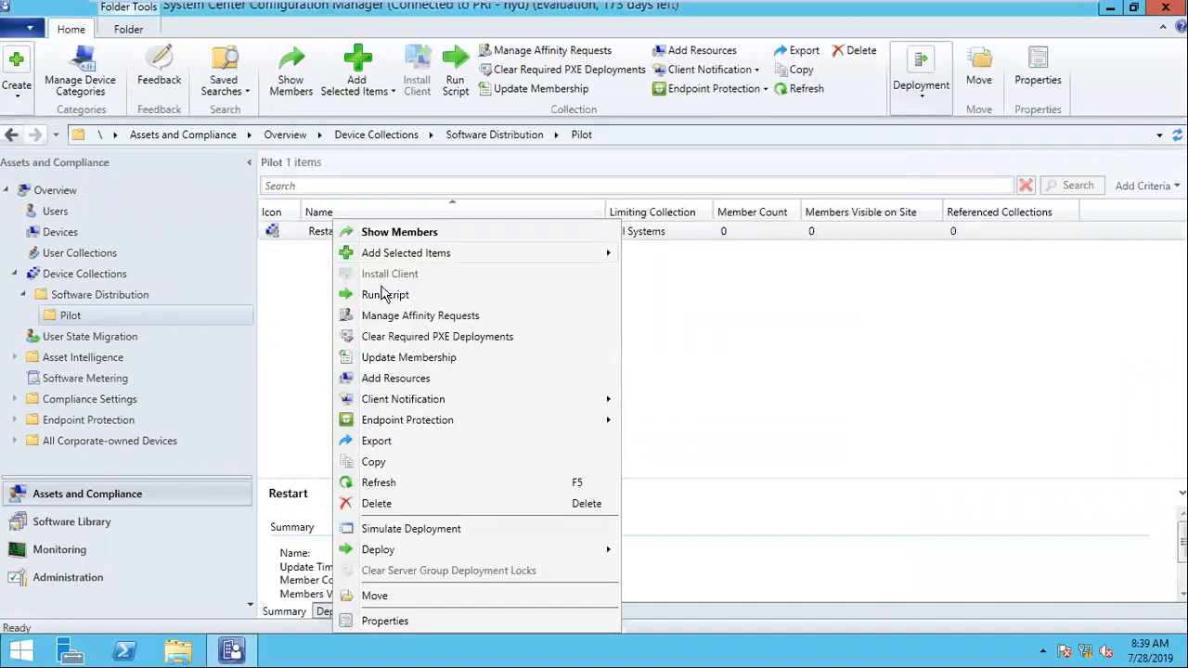
{"action": "left_click", "coordinate": [275, 251]}
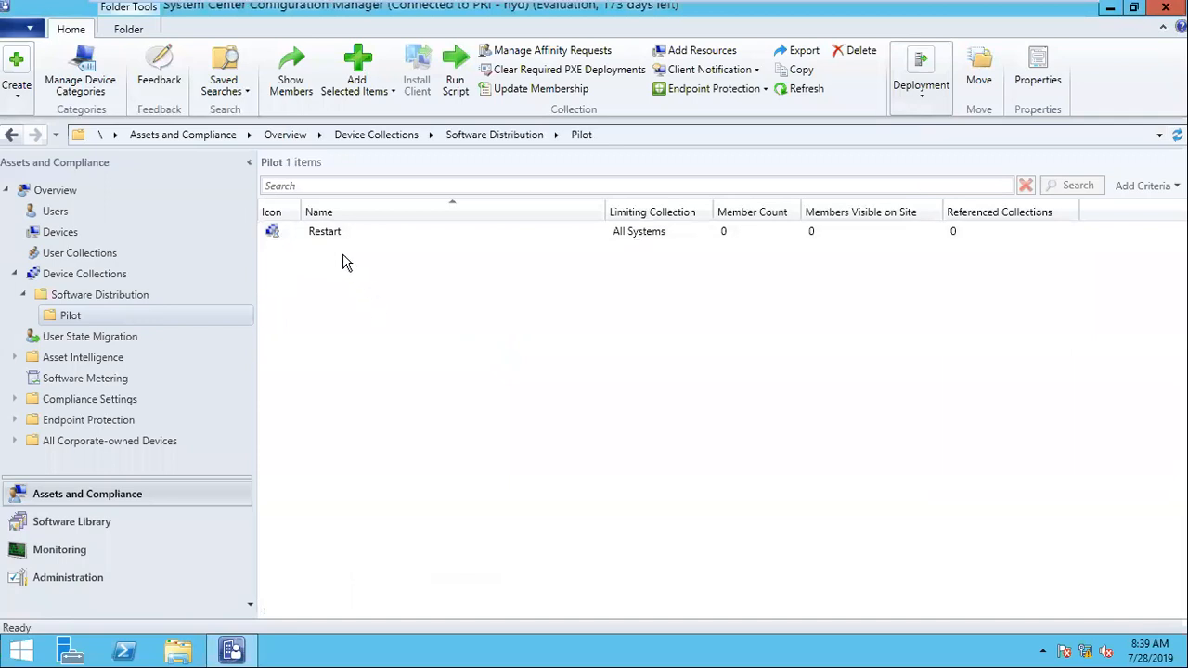
{"action": "left_click", "coordinate": [331, 236]}
{"action": "right_click", "coordinate": [326, 229]}
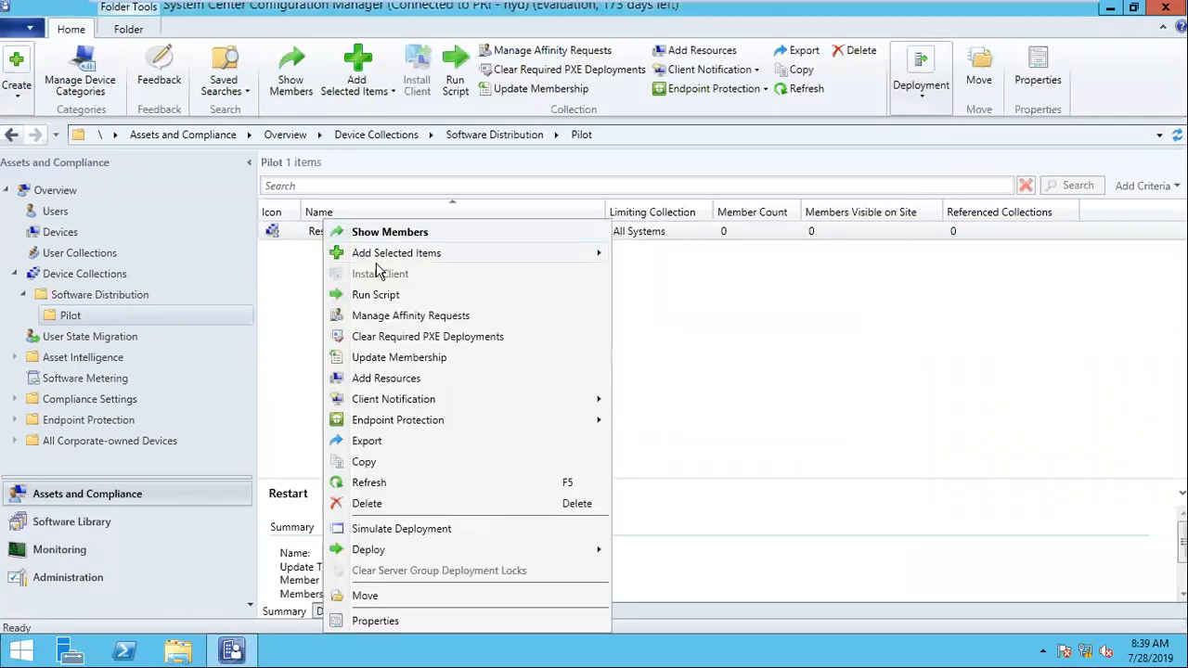
{"action": "left_click", "coordinate": [405, 377]}
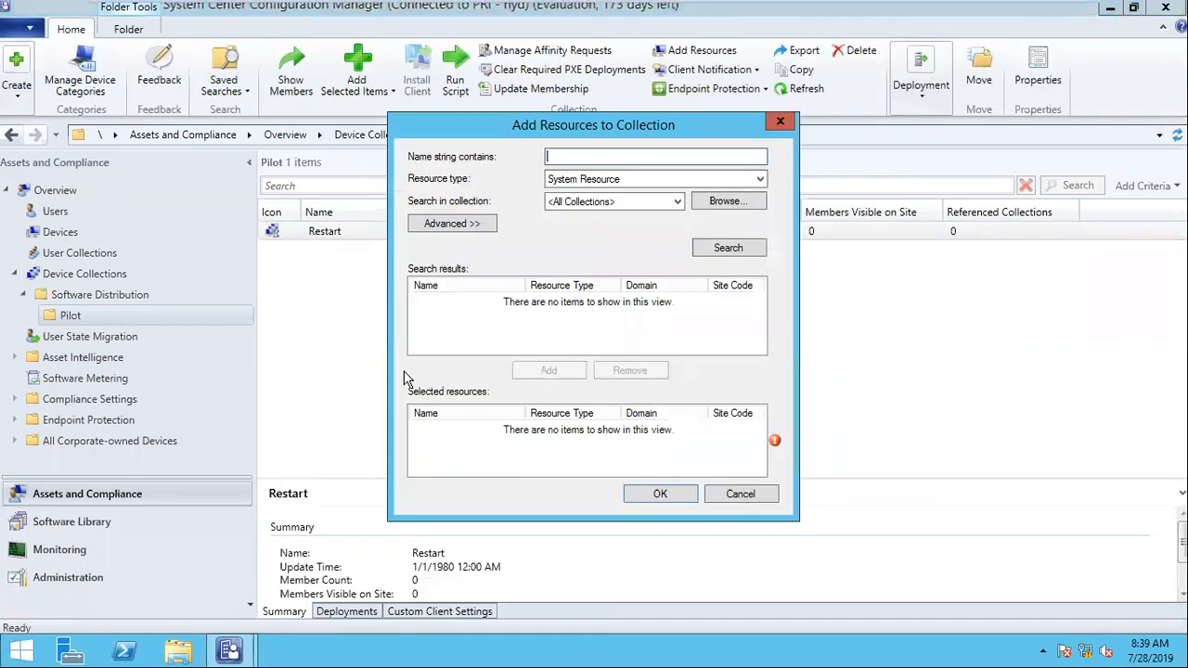
{"action": "type", "text": "system"}
{"action": "type", "text": "1."}
{"action": "type", "text": "system"}
{"action": "type", "text": "200"}
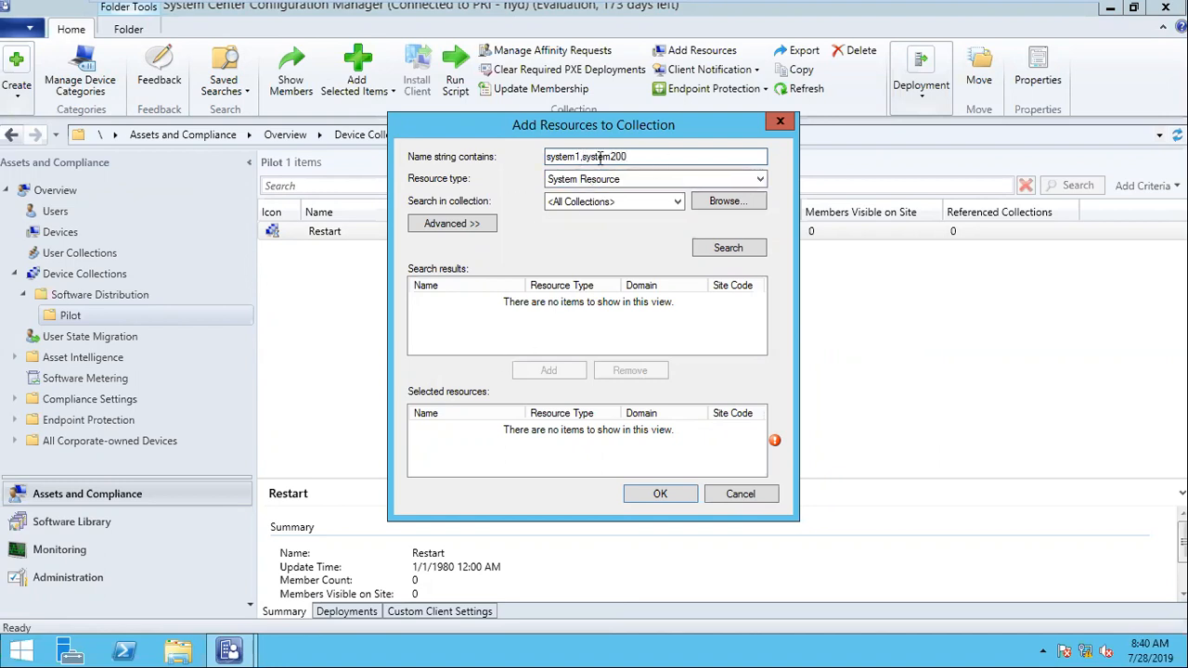
{"action": "left_click", "coordinate": [729, 248]}
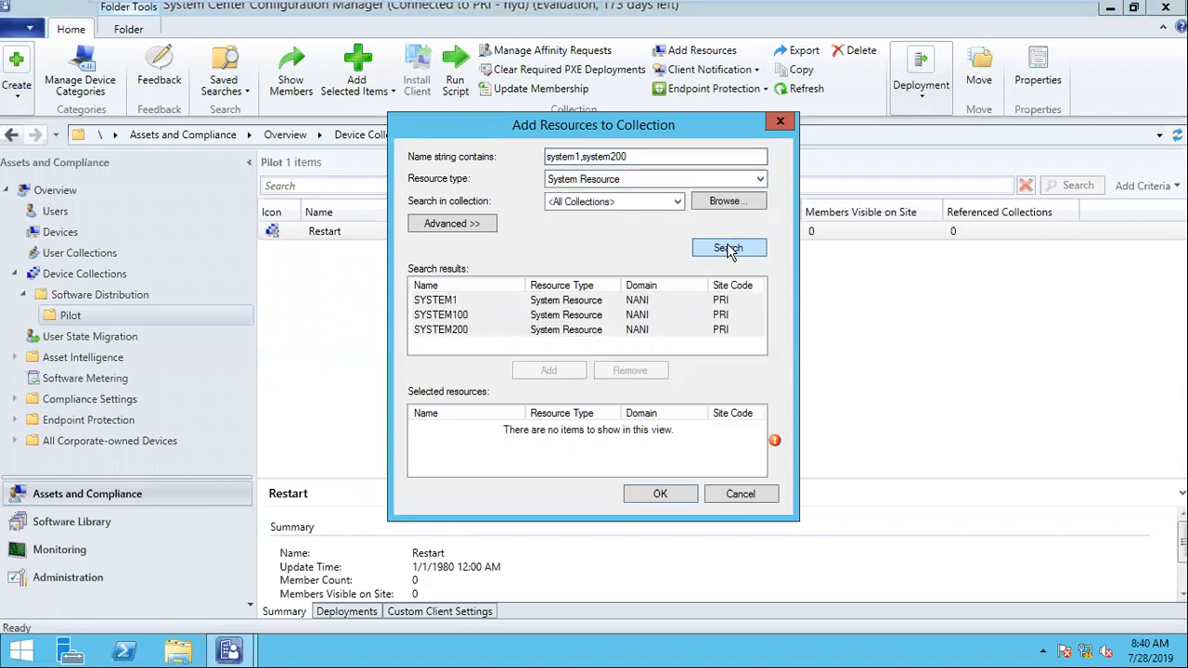
Step: Add SYSTEM1 and SYSTEM200 from the search results as resources of the Restart collection
{"action": "key", "text": "ctrl+a"}
{"action": "left_click", "coordinate": [497, 318]}
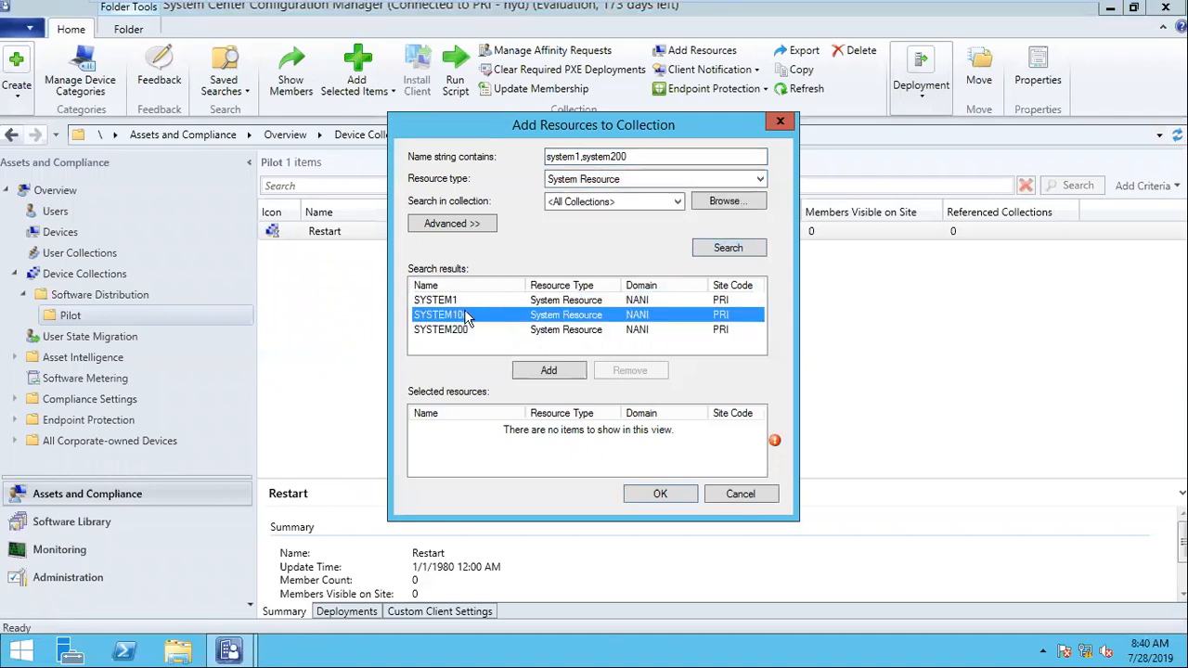
{"action": "left_click", "coordinate": [455, 304]}
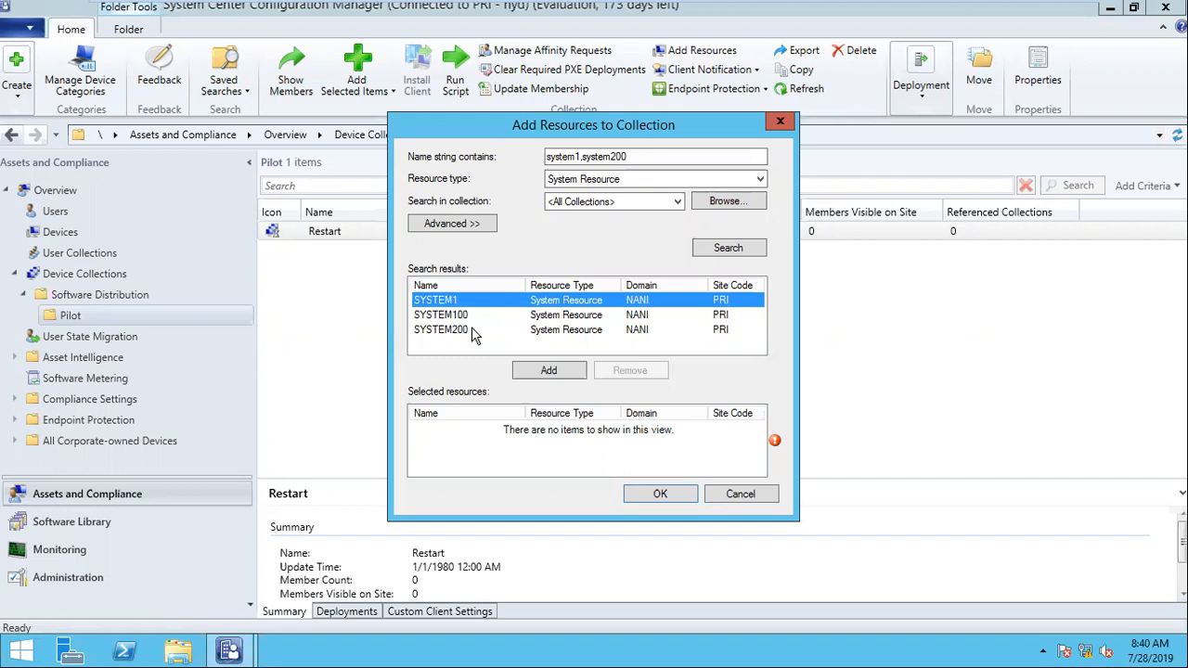
{"action": "left_click", "coordinate": [472, 331], "text": "ctrl"}
{"action": "left_click", "coordinate": [565, 372]}
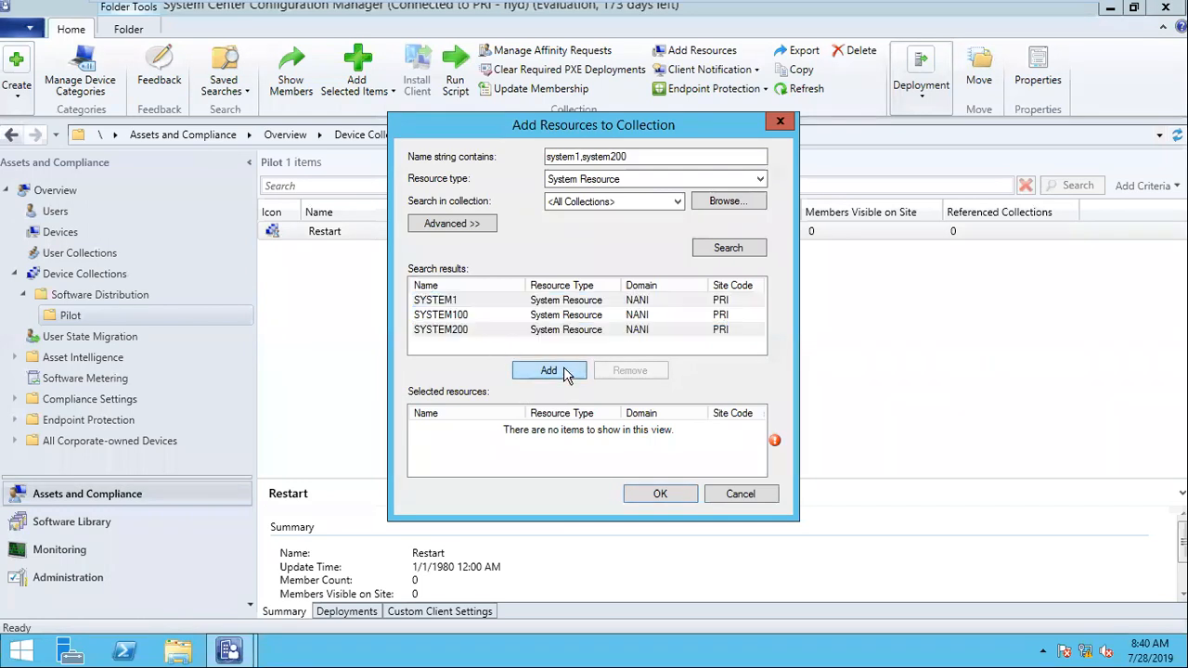
{"action": "left_click", "coordinate": [660, 493]}
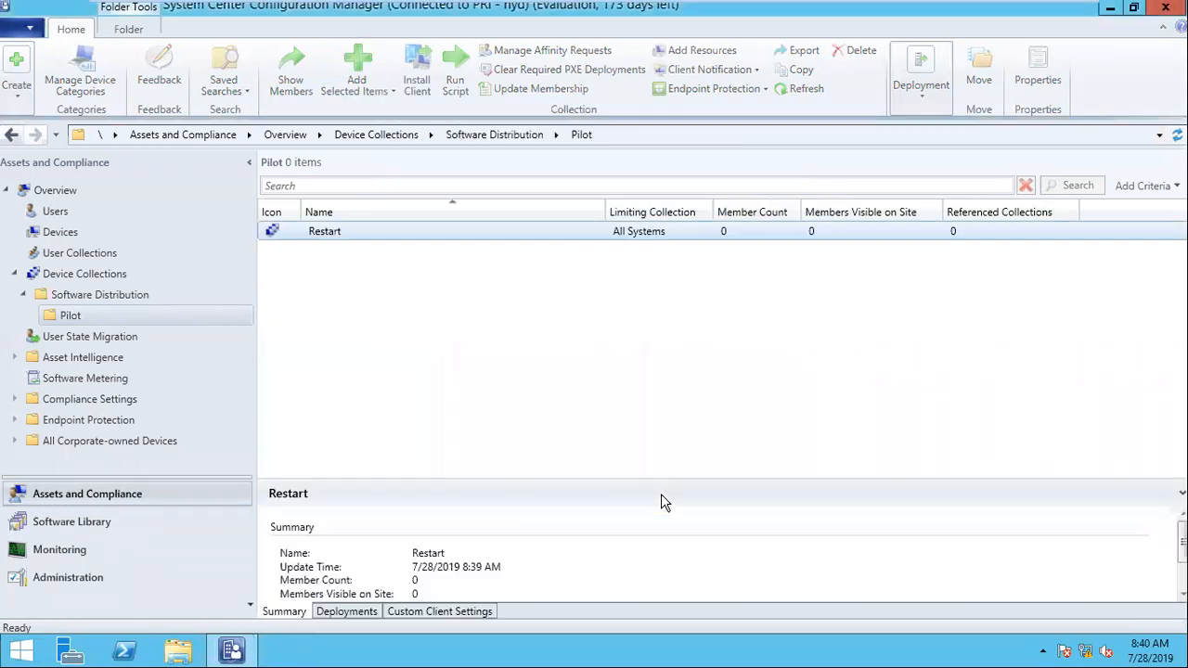
Step: Refresh the Restart collection repeatedly to check its member count
{"action": "right_click", "coordinate": [338, 230]}
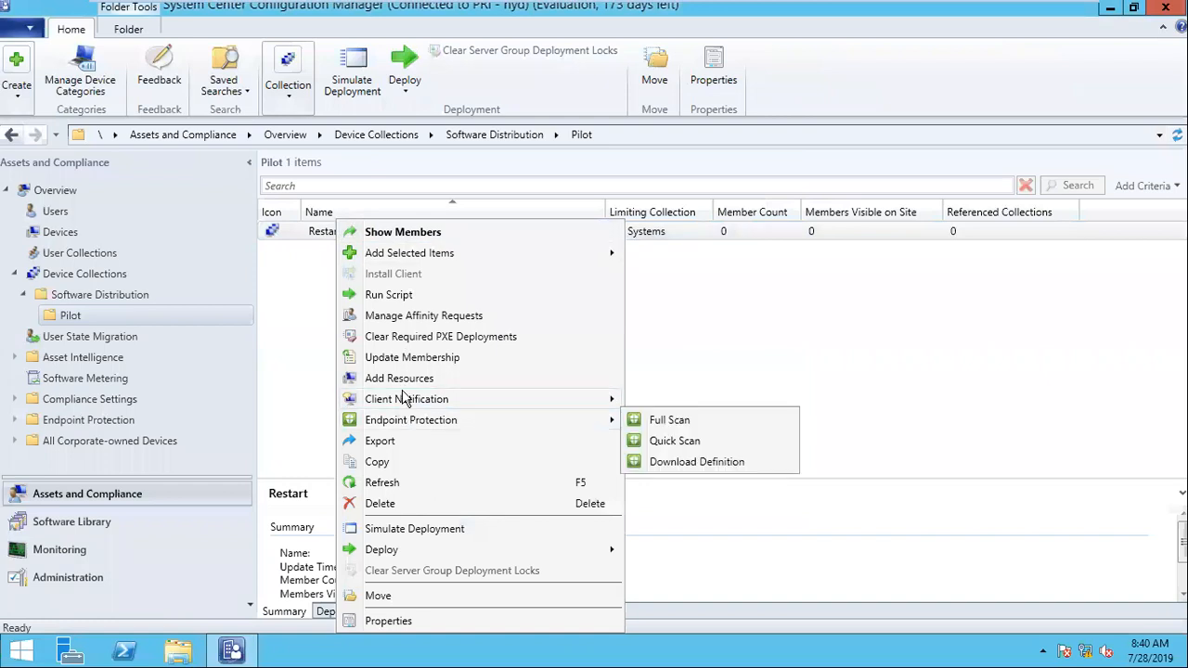
{"action": "left_click", "coordinate": [406, 487]}
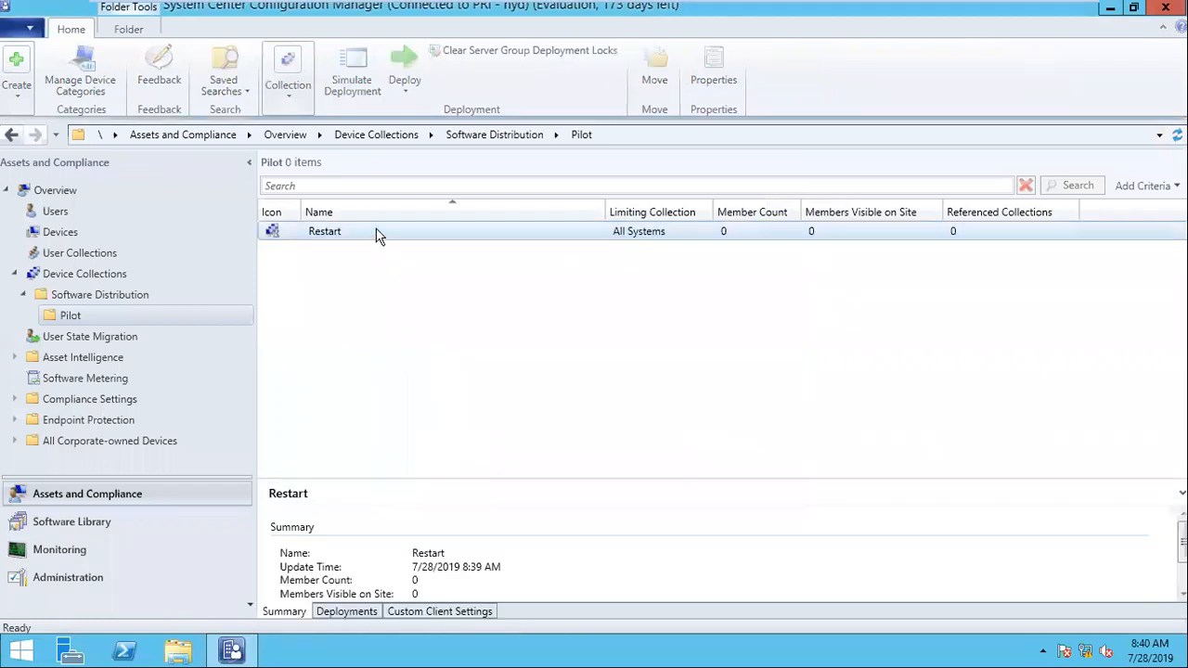
{"action": "right_click", "coordinate": [349, 230]}
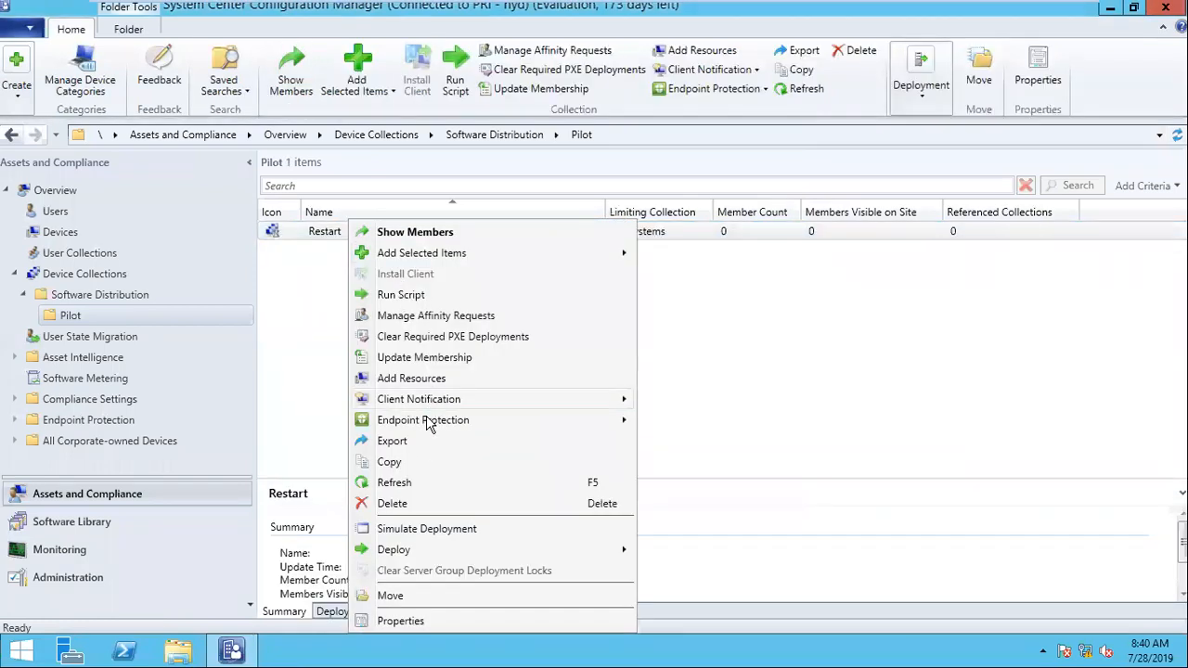
{"action": "left_click", "coordinate": [414, 481]}
{"action": "right_click", "coordinate": [358, 240]}
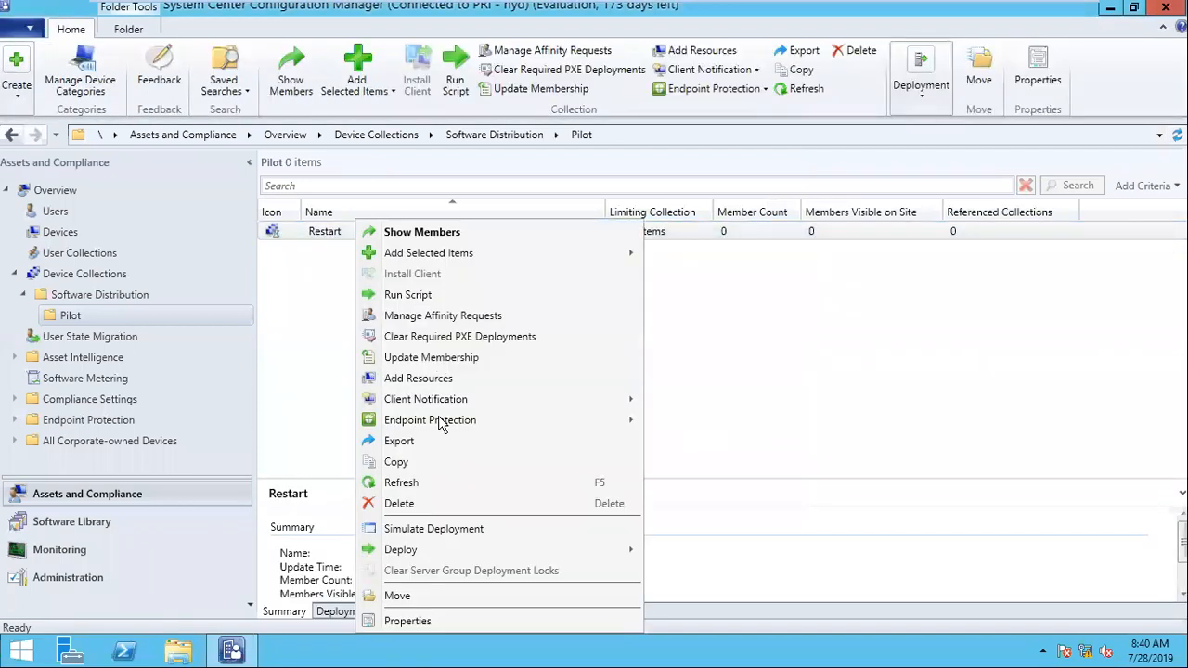
{"action": "left_click", "coordinate": [419, 482]}
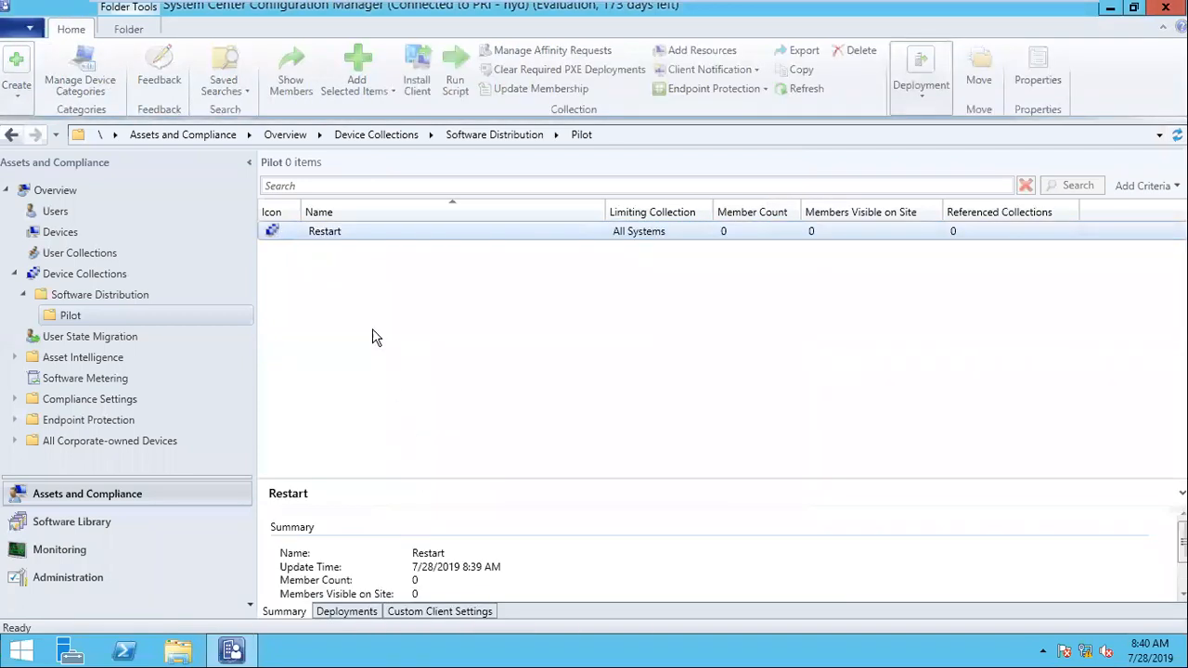
{"action": "right_click", "coordinate": [320, 235]}
Step: Start a deployment of the Restart package from the Software Distribution packages folder in the Software Library
{"action": "left_click", "coordinate": [124, 516]}
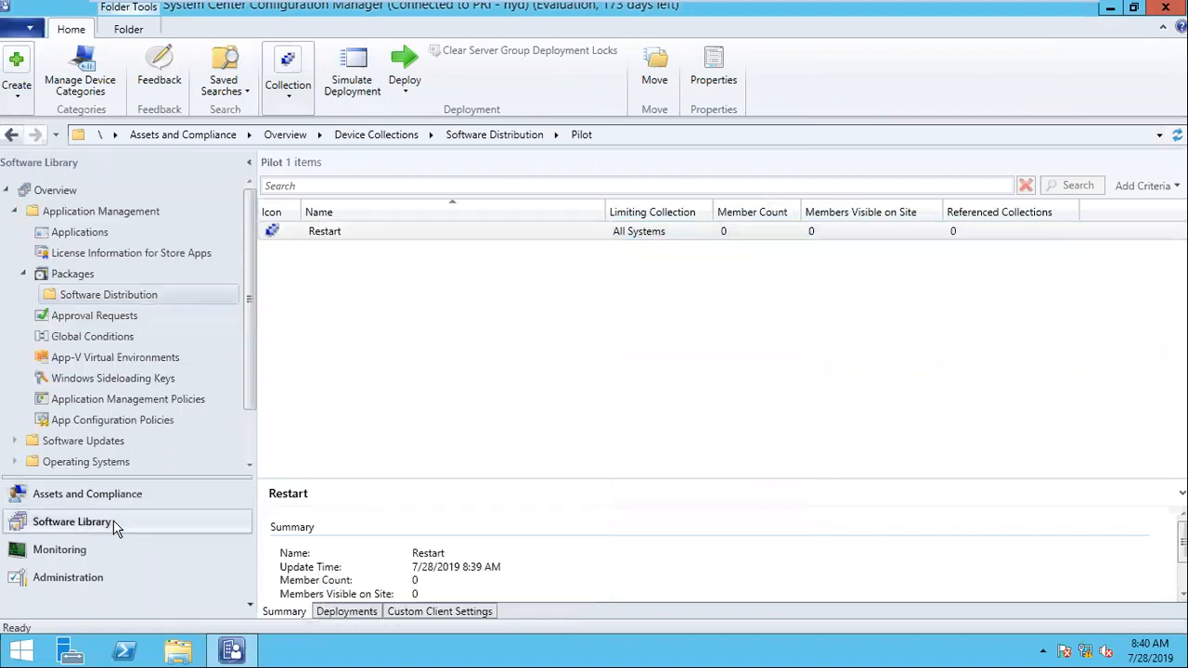
{"action": "right_click", "coordinate": [344, 231]}
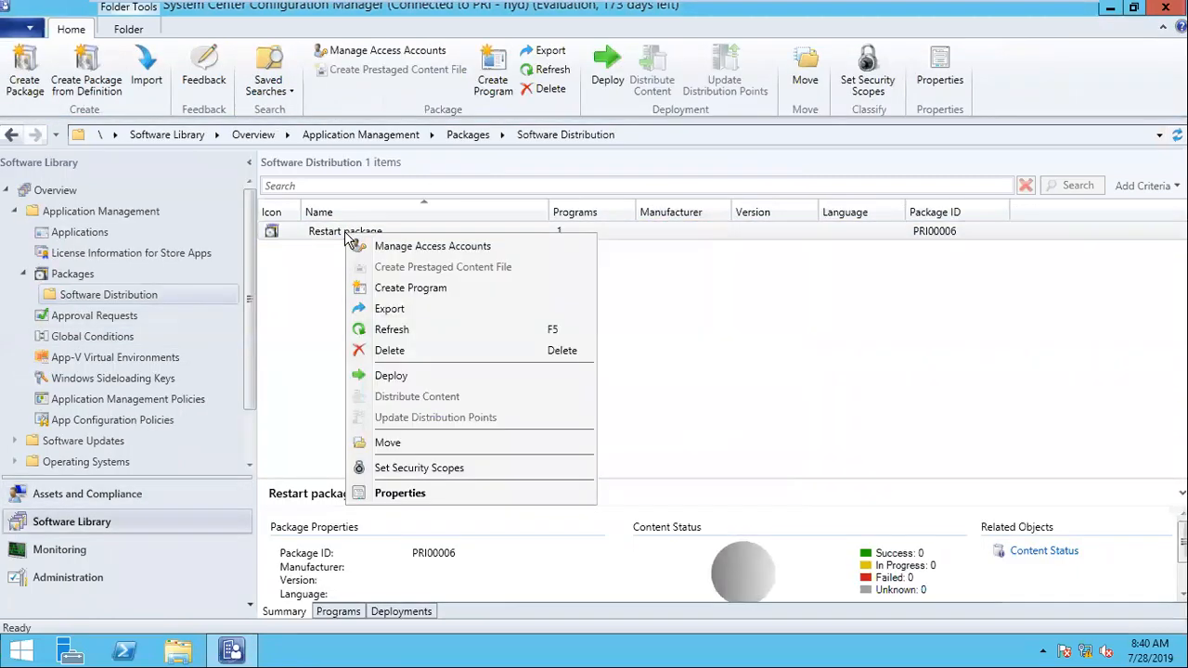
{"action": "left_click", "coordinate": [428, 377]}
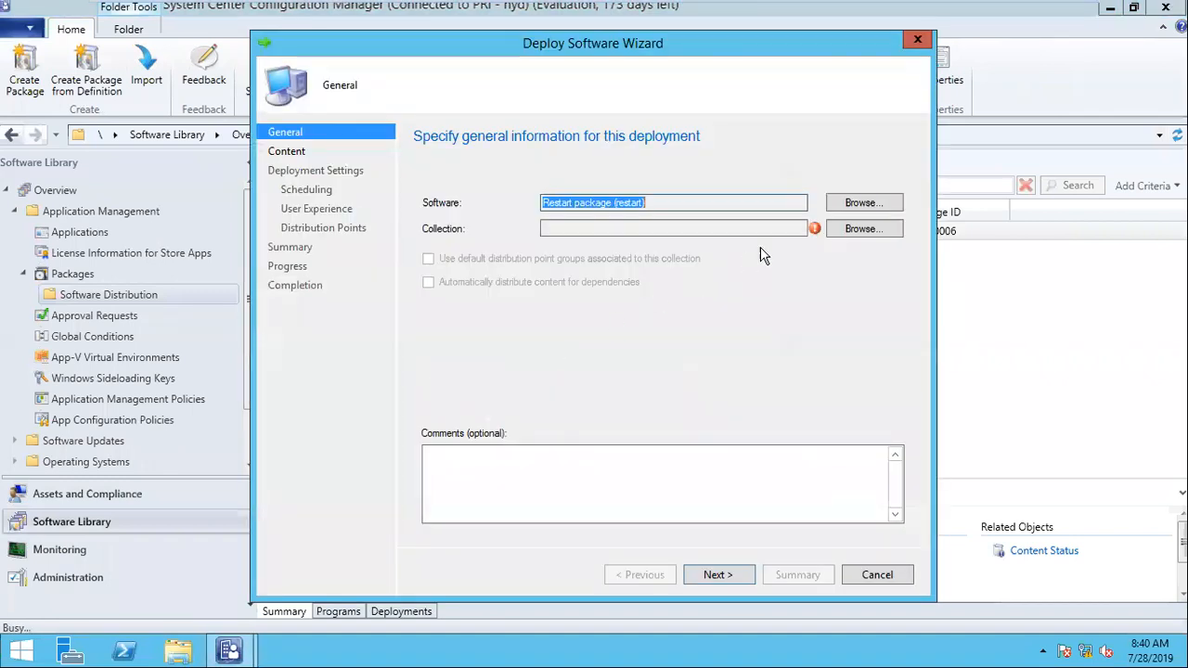
Step: Choose the Restart device collection in the Software Distribution > Pilot folder as the deployment's target
{"action": "left_click", "coordinate": [833, 232]}
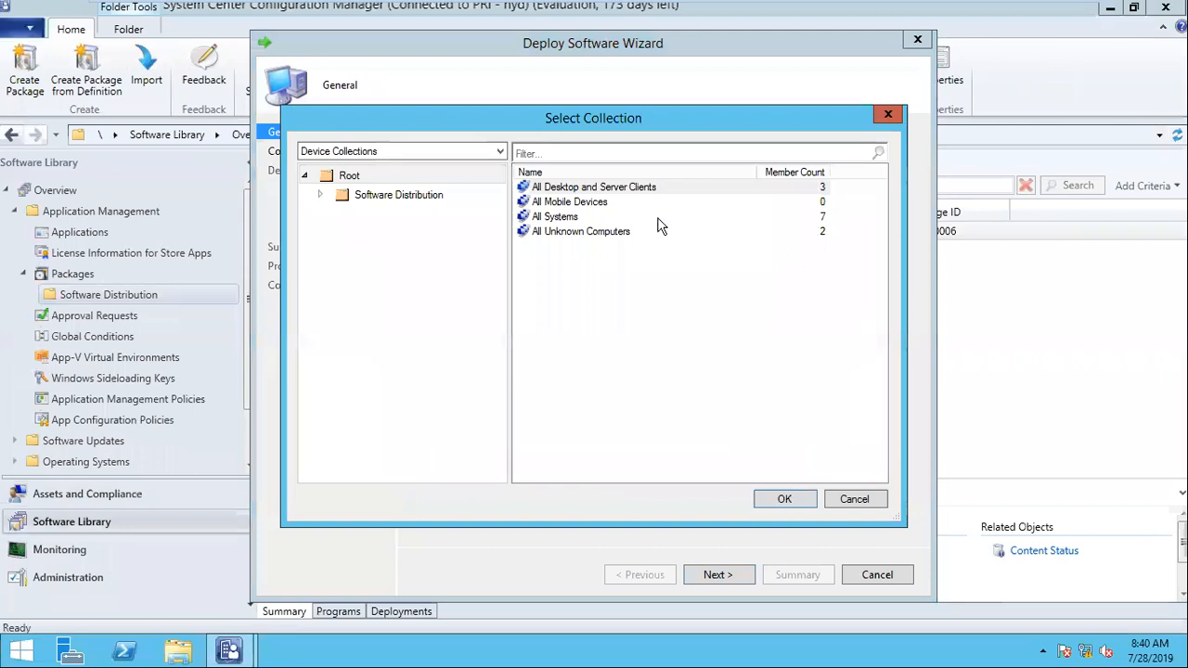
{"action": "left_click", "coordinate": [583, 221]}
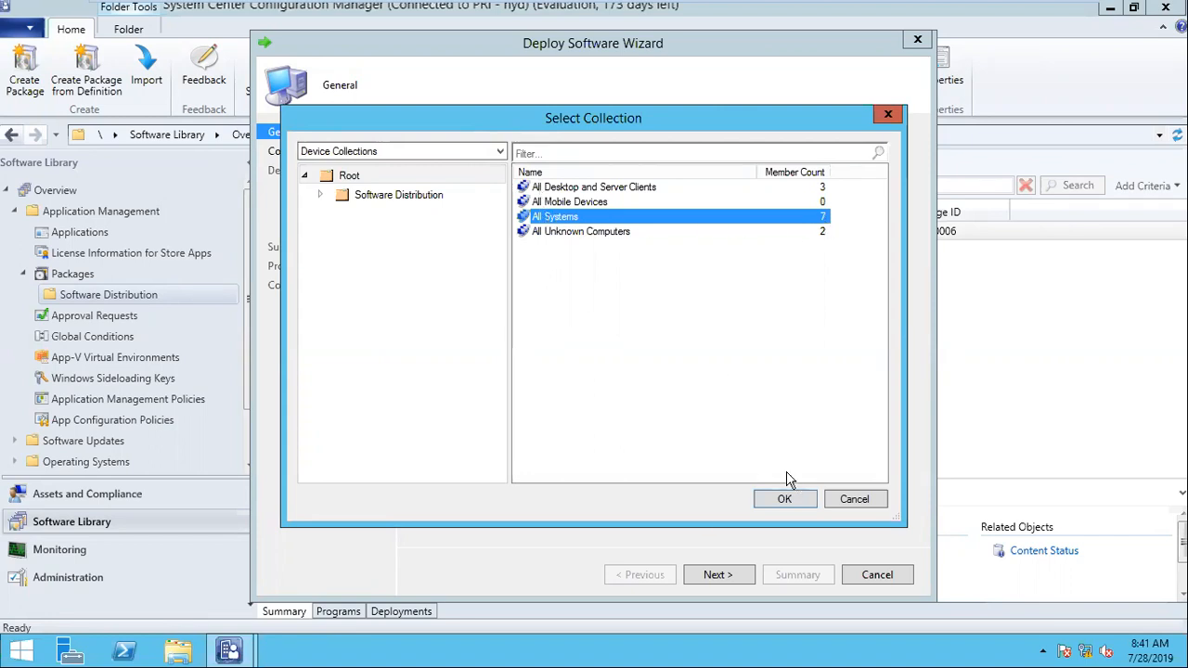
{"action": "left_click", "coordinate": [321, 196]}
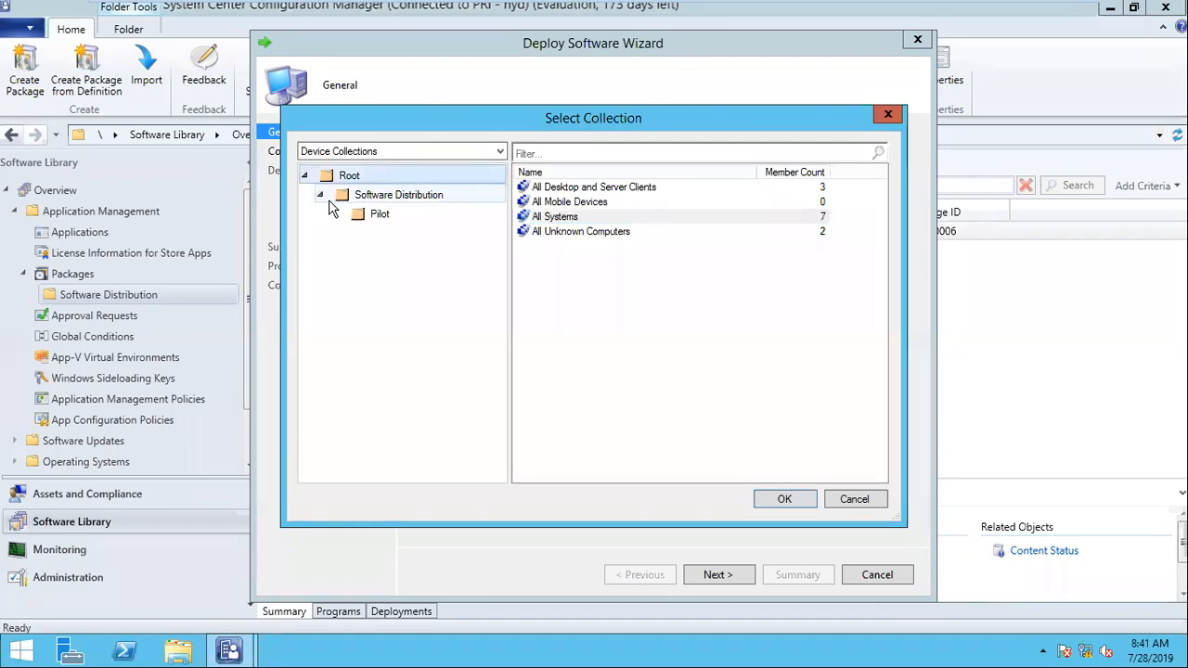
{"action": "left_click", "coordinate": [372, 216]}
{"action": "left_click", "coordinate": [558, 189]}
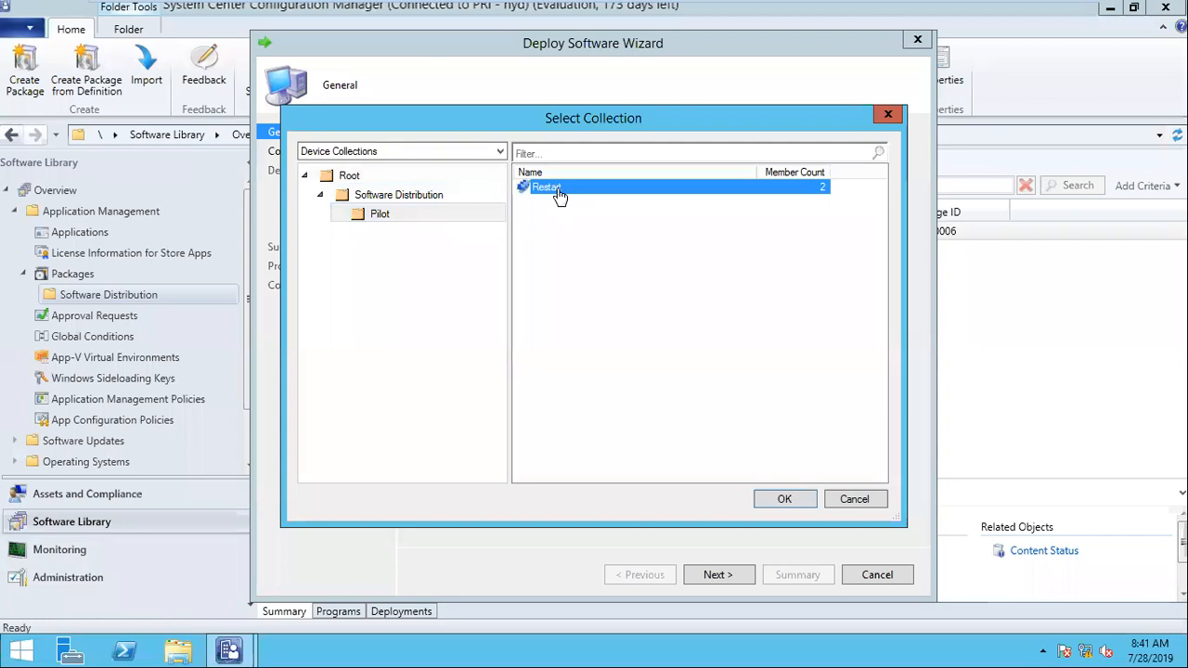
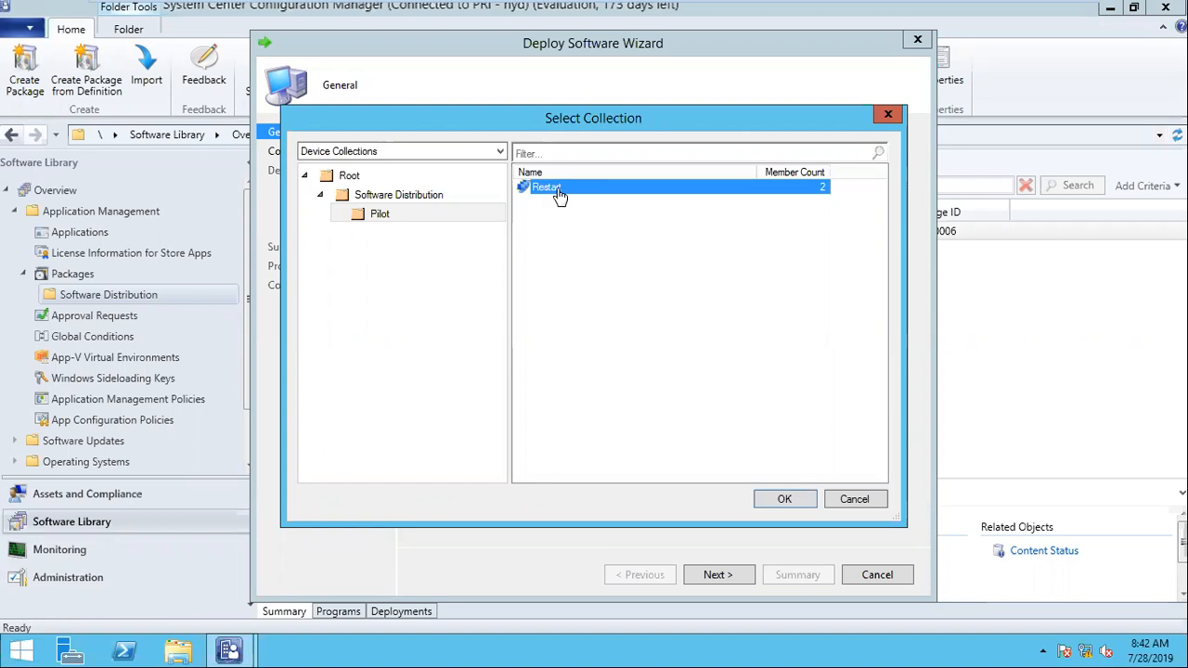
Step: Check the system date and time, and confirm the Restart collection in the Pilot folder as the deployment target
{"action": "left_click", "coordinate": [1155, 653]}
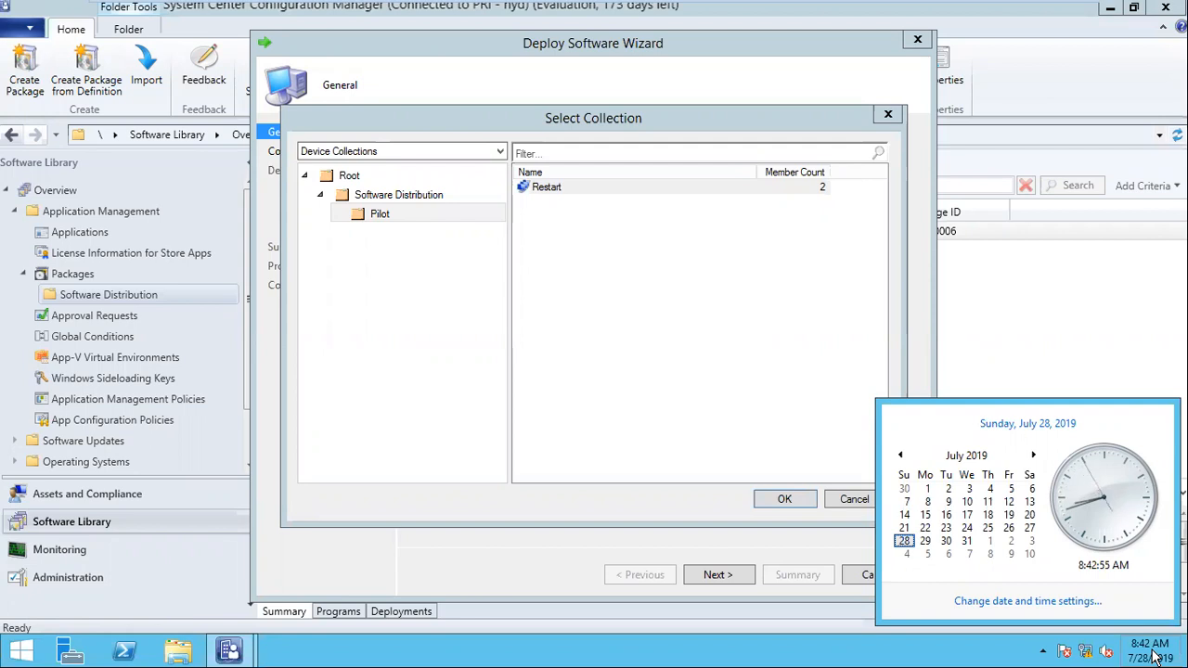
{"action": "left_click", "coordinate": [595, 187]}
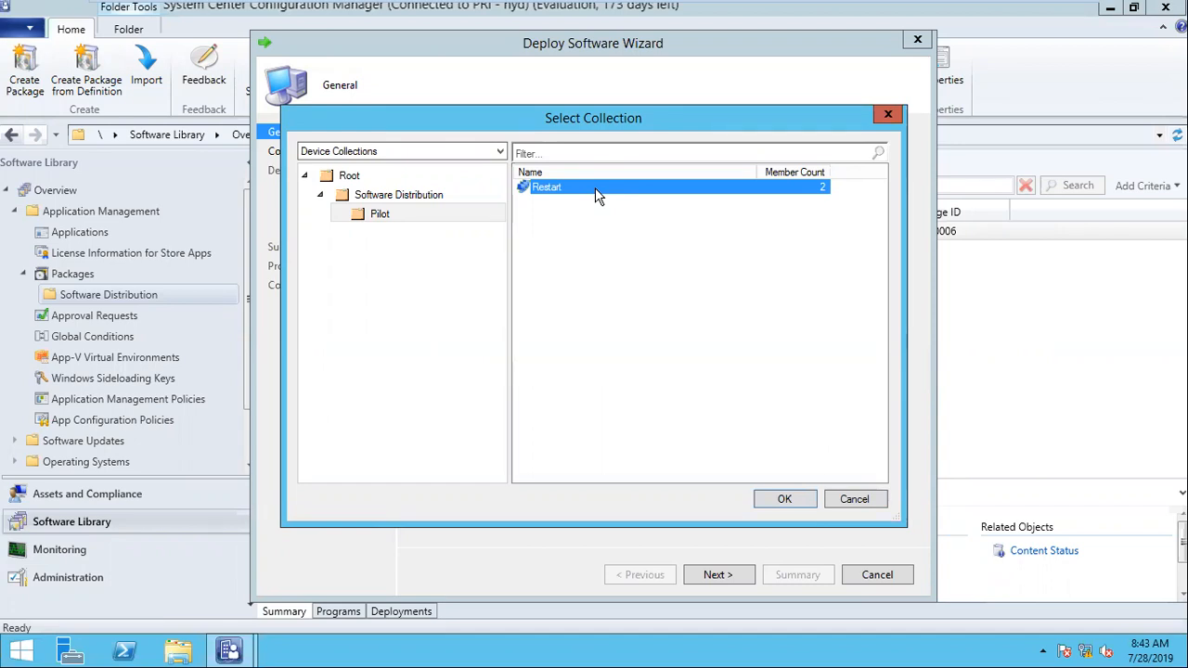
{"action": "left_click", "coordinate": [397, 215]}
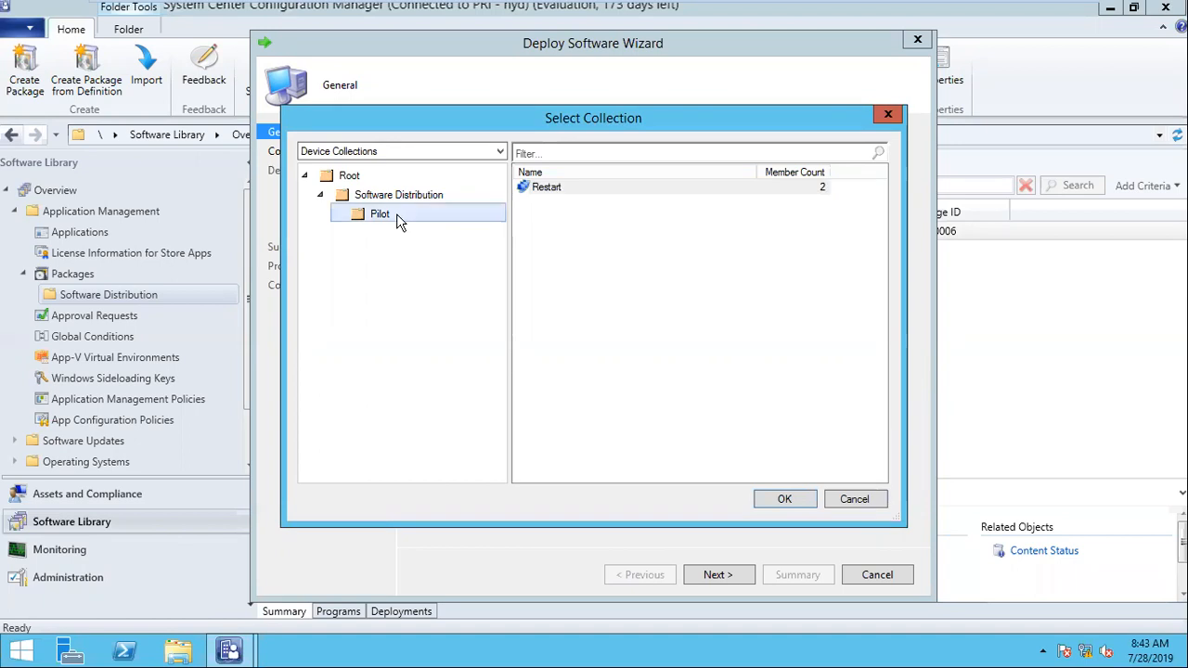
{"action": "left_click", "coordinate": [530, 189]}
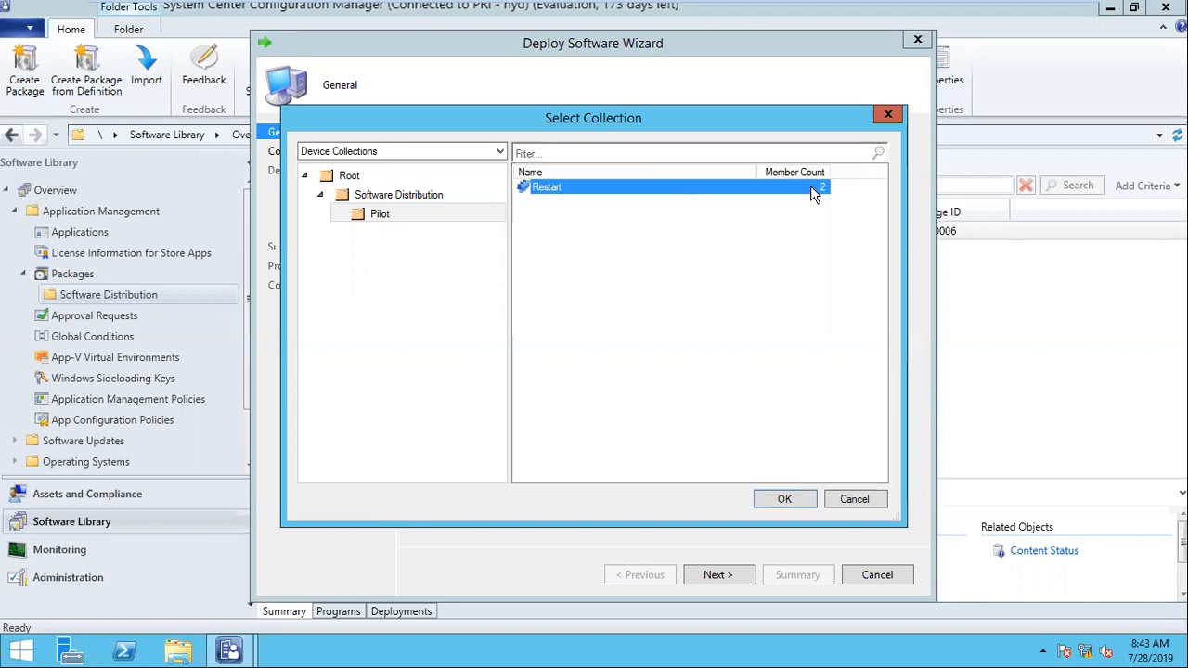
{"action": "left_click", "coordinate": [785, 498]}
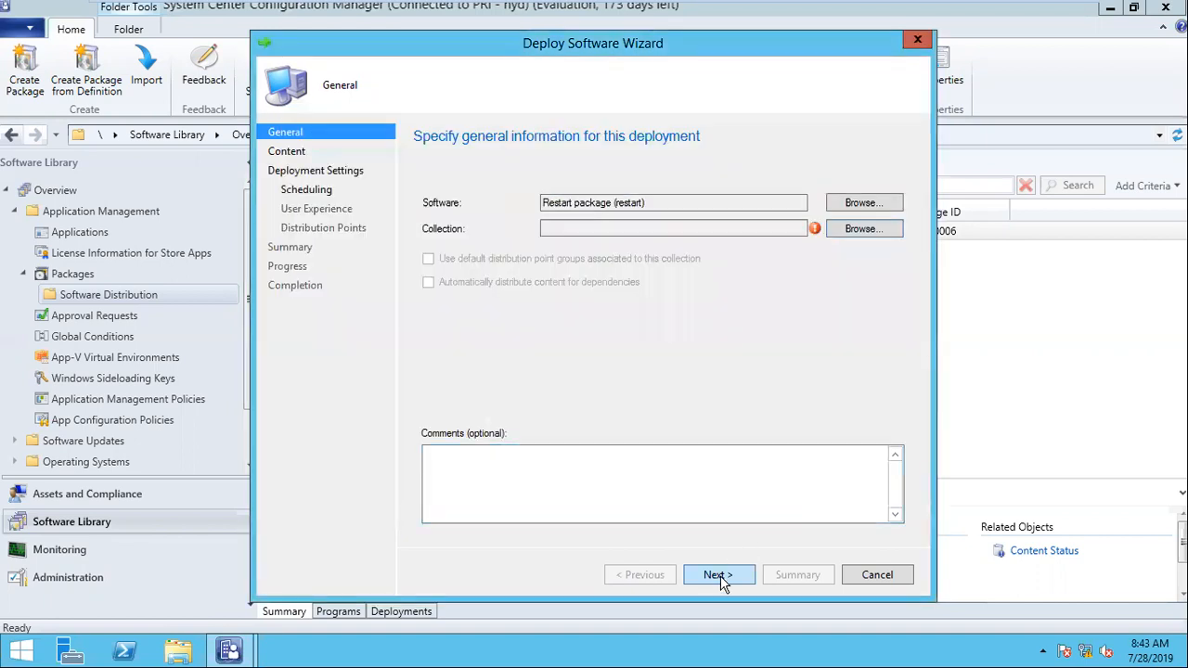
Step: Leave the content destination unchanged and set the deployment purpose to Available
{"action": "left_click", "coordinate": [714, 575]}
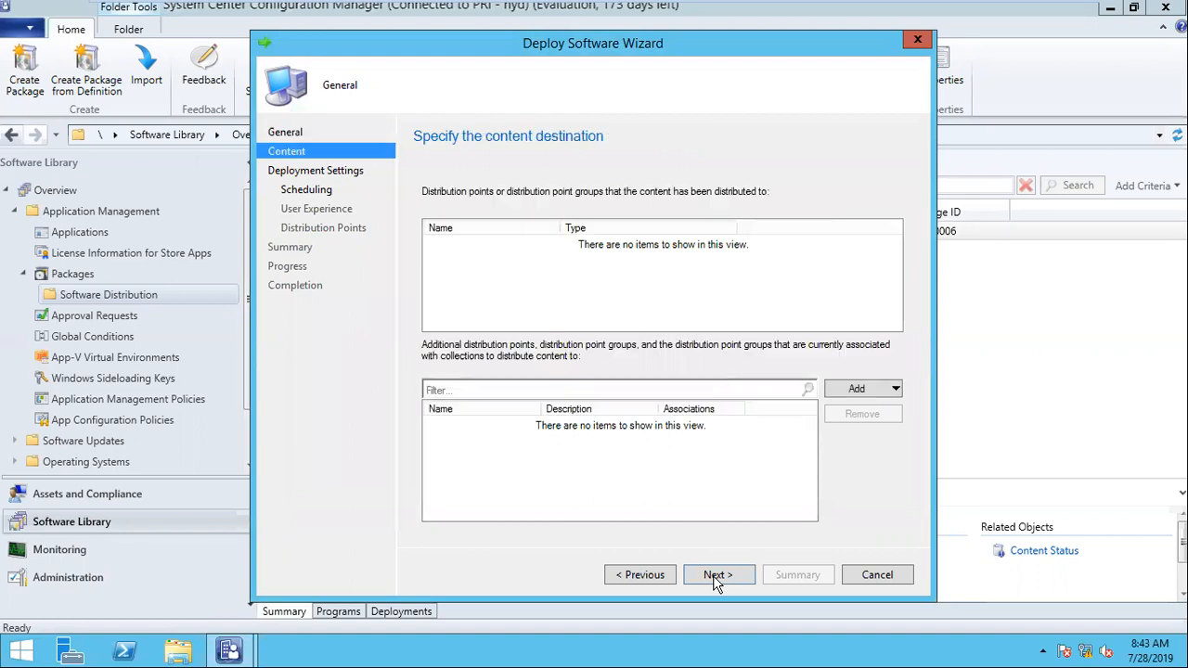
{"action": "left_click", "coordinate": [715, 576]}
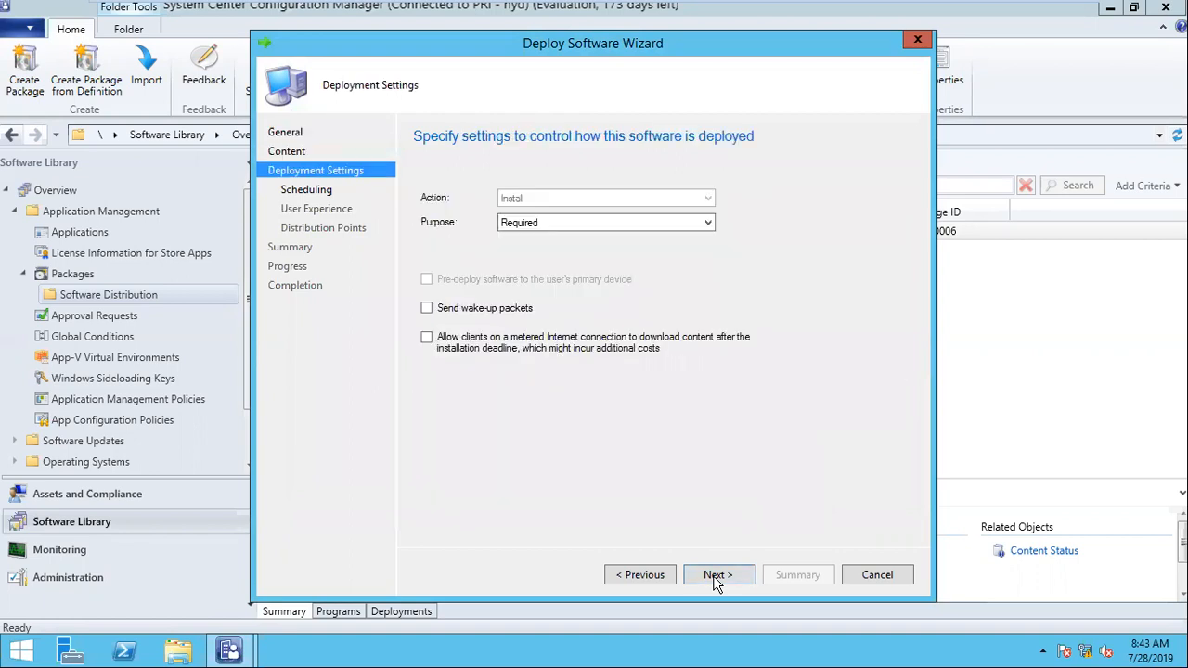
{"action": "left_click", "coordinate": [605, 226]}
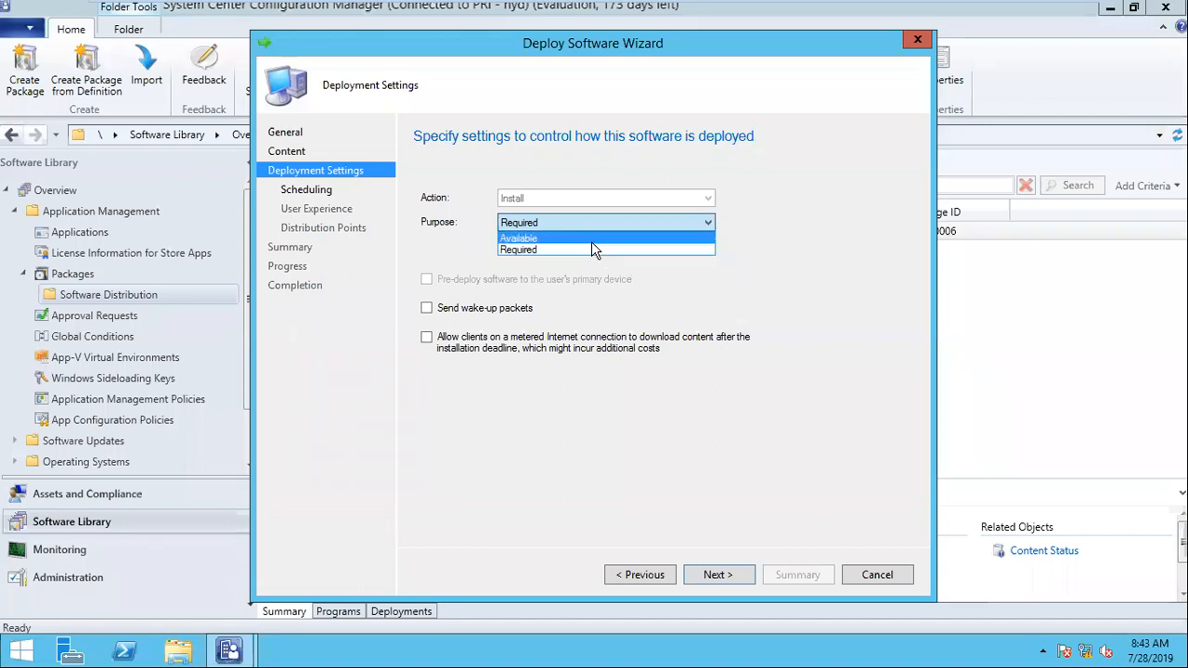
{"action": "left_click", "coordinate": [592, 239]}
Step: Switch to the win7-1 virtual machine and open Software Center
{"action": "mouse_move", "coordinate": [647, 6]}
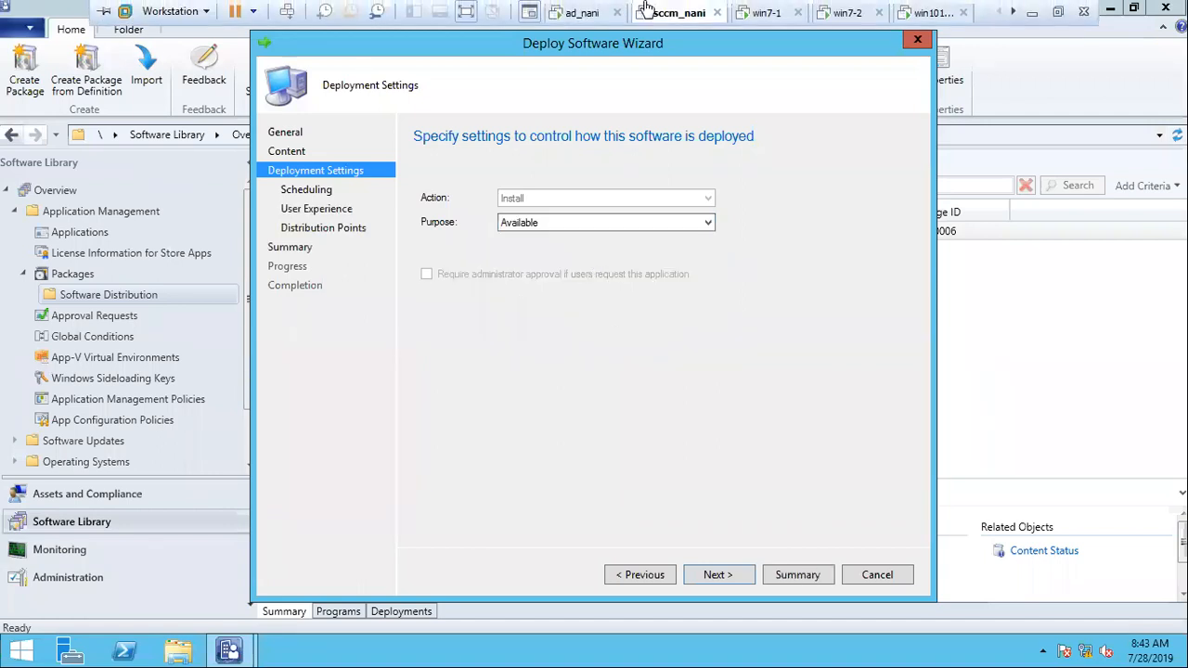
{"action": "left_click", "coordinate": [779, 12]}
{"action": "left_click", "coordinate": [446, 517]}
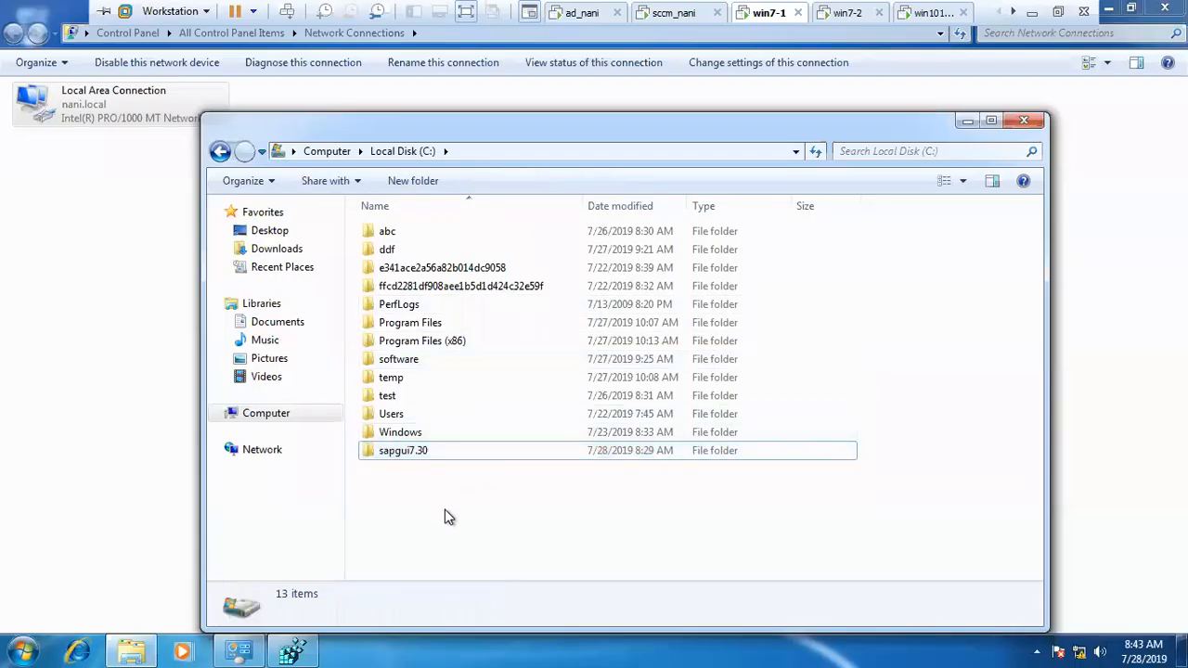
{"action": "key", "text": "super"}
{"action": "type", "text": "soft"}
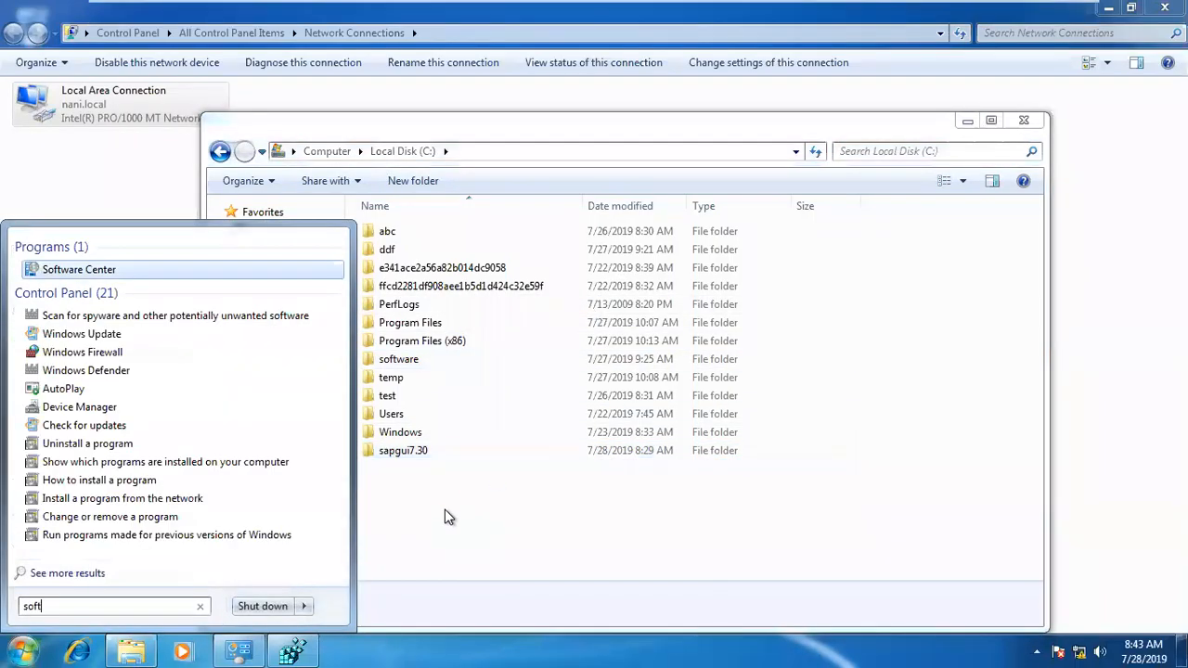
{"action": "key", "text": "Return"}
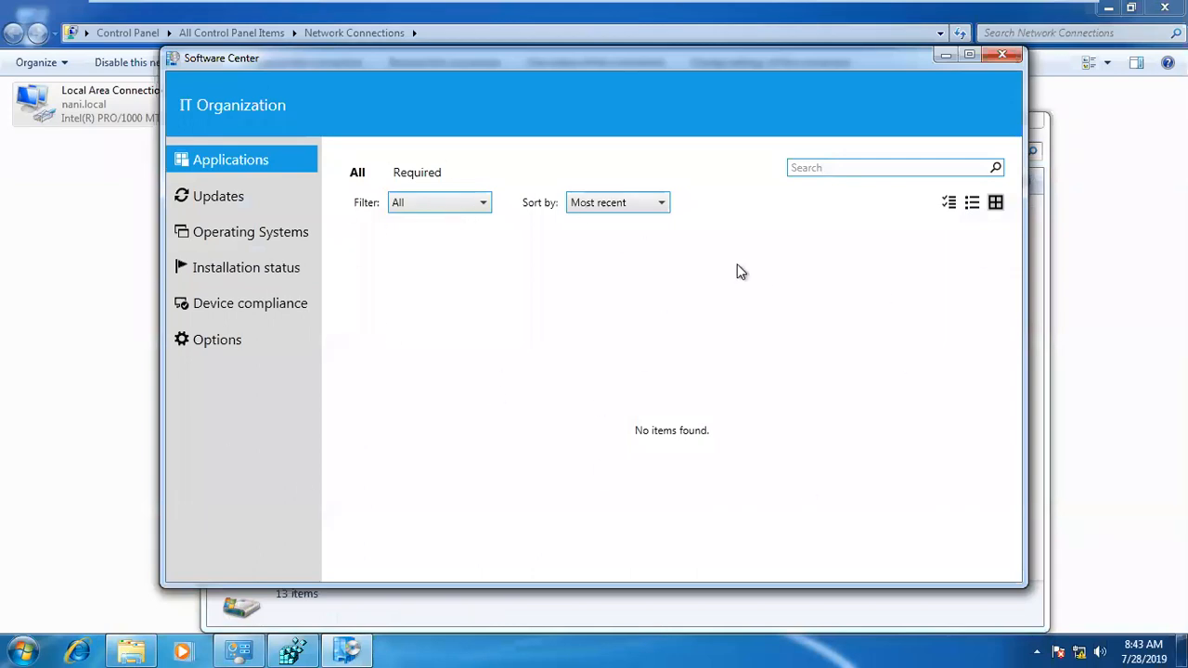
Step: Return to the sccm_nani machine, keep the Available purpose, and schedule the deployment to become available on 7/28/2019 at 8:43 AM
{"action": "mouse_move", "coordinate": [790, 3]}
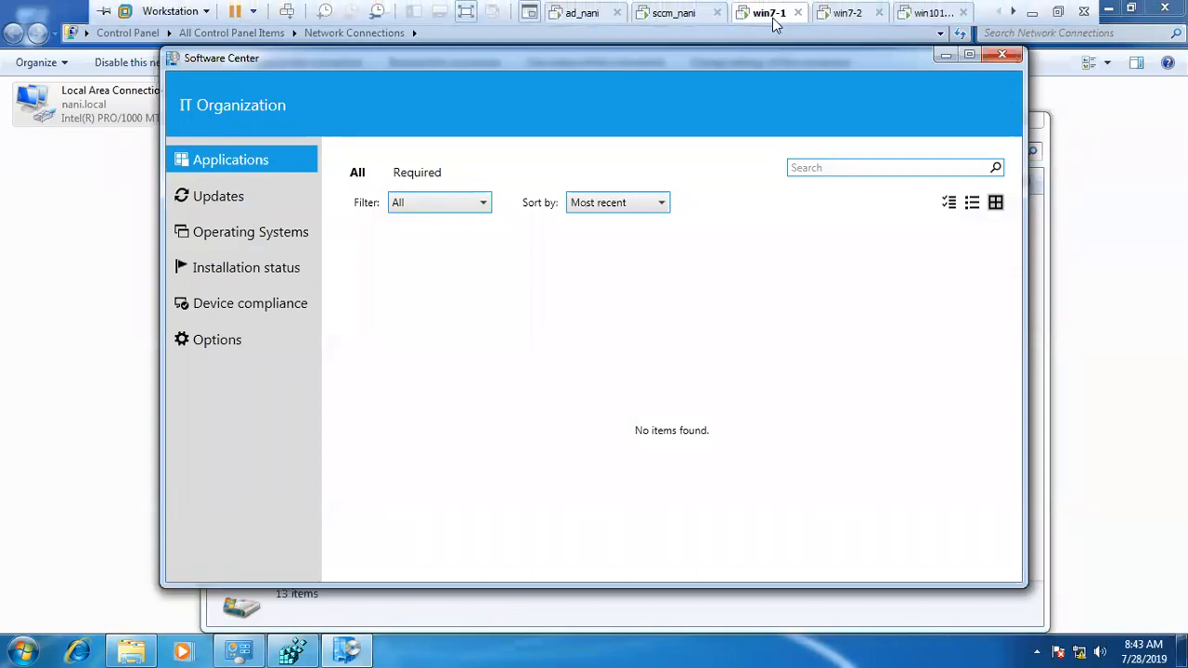
{"action": "left_click", "coordinate": [694, 15]}
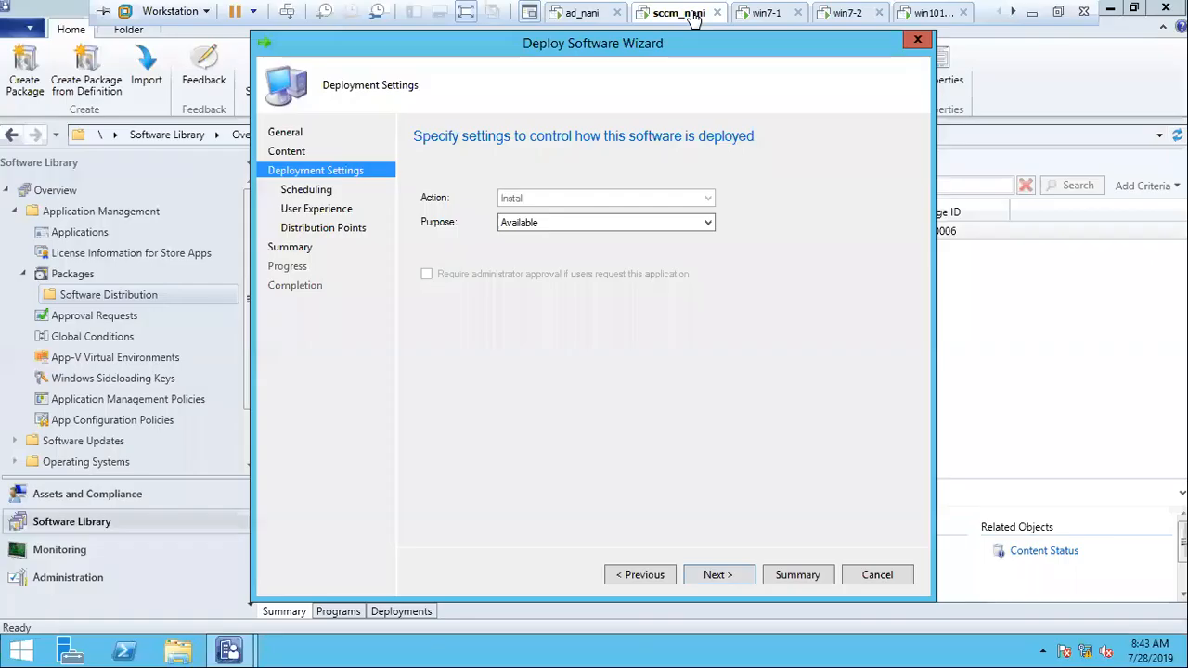
{"action": "left_click", "coordinate": [553, 224]}
{"action": "left_click", "coordinate": [553, 232]}
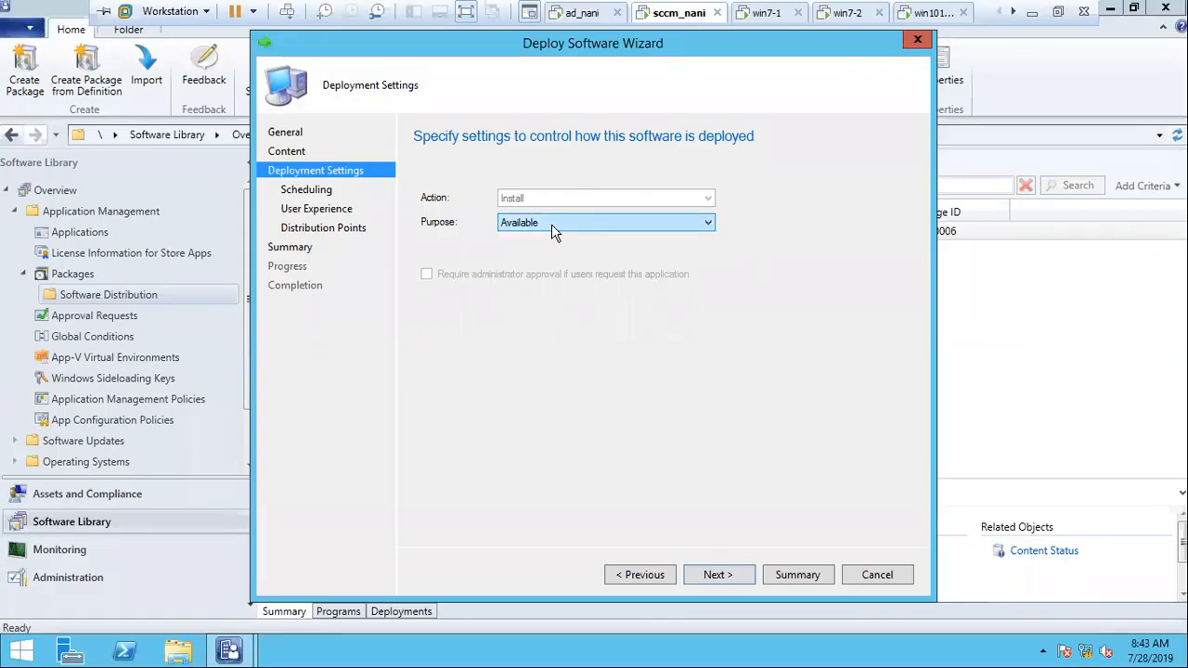
{"action": "left_click", "coordinate": [718, 574]}
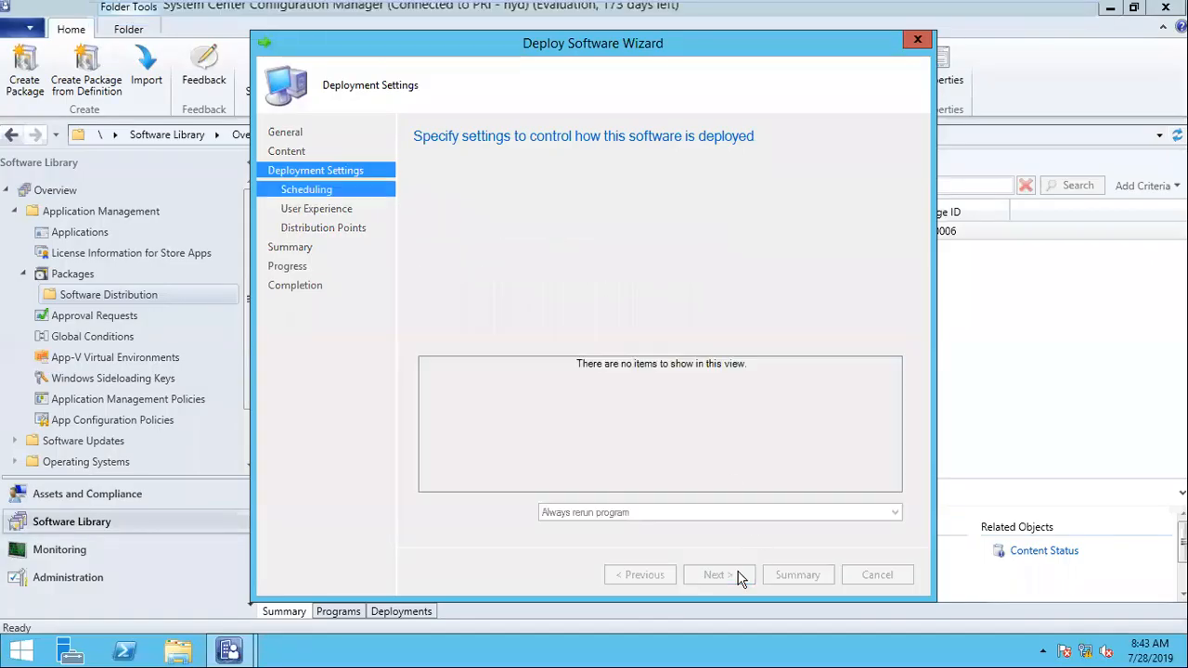
{"action": "left_click", "coordinate": [480, 253]}
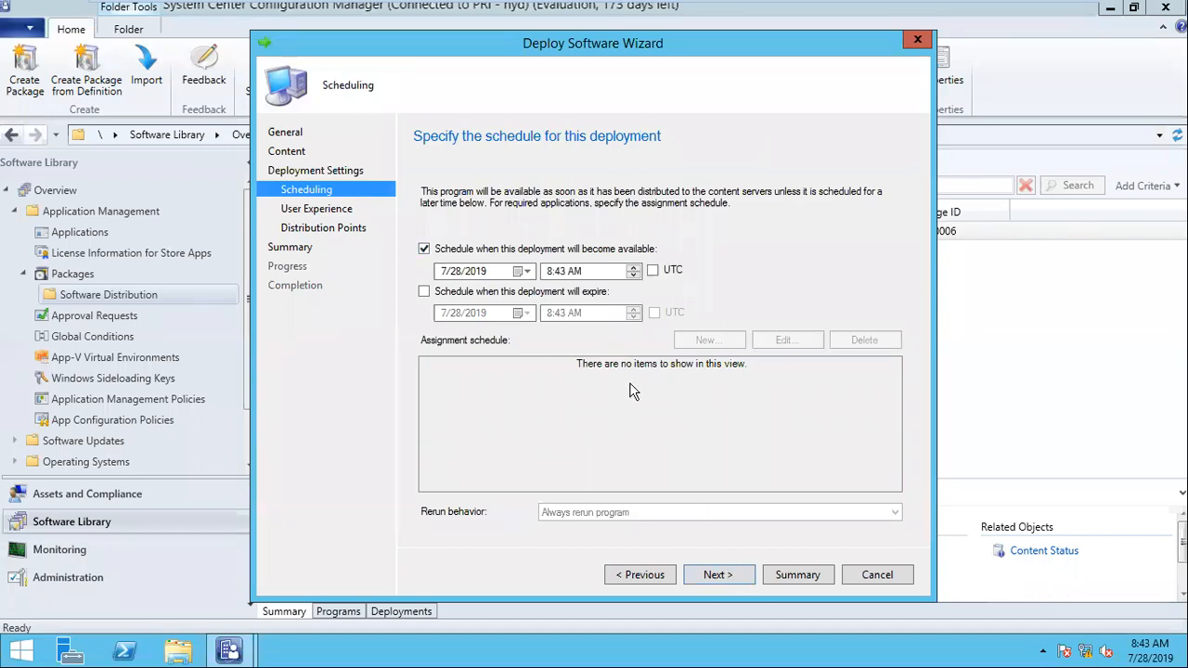
Step: Review the deployment purpose options again and check the applications listed in Software Center on the win7-1 machine
{"action": "left_click", "coordinate": [635, 577]}
{"action": "left_click", "coordinate": [576, 224]}
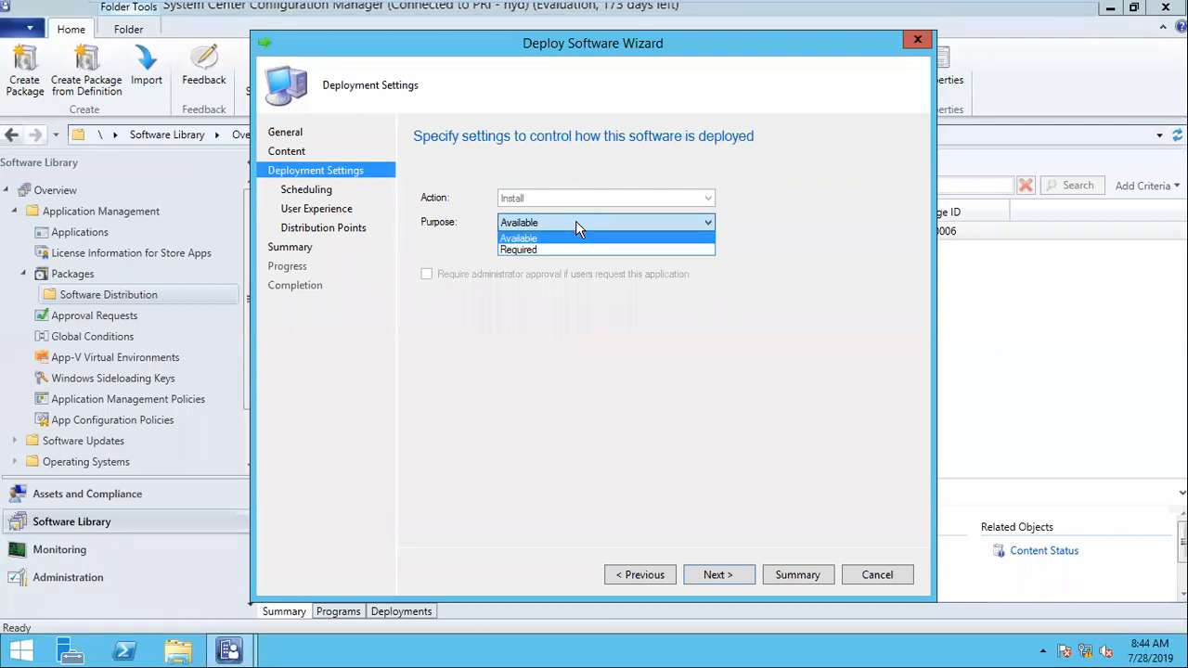
{"action": "left_click", "coordinate": [577, 228]}
{"action": "mouse_move", "coordinate": [598, 5]}
{"action": "left_click", "coordinate": [769, 12]}
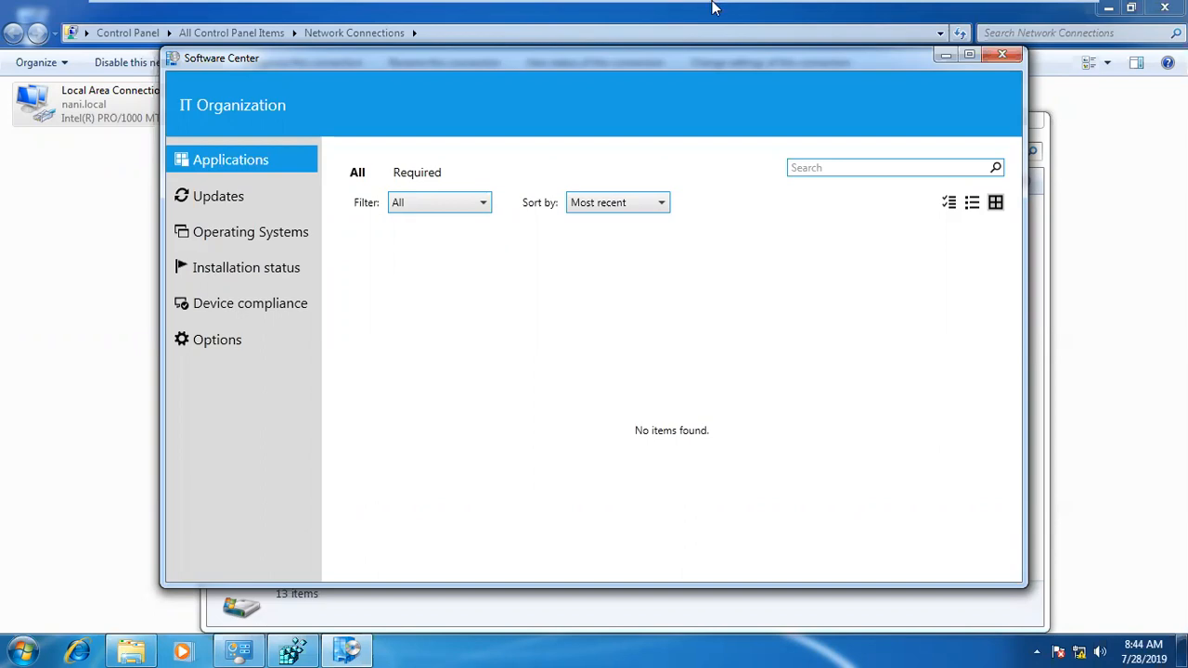
{"action": "mouse_move", "coordinate": [724, 9]}
{"action": "left_click", "coordinate": [677, 17]}
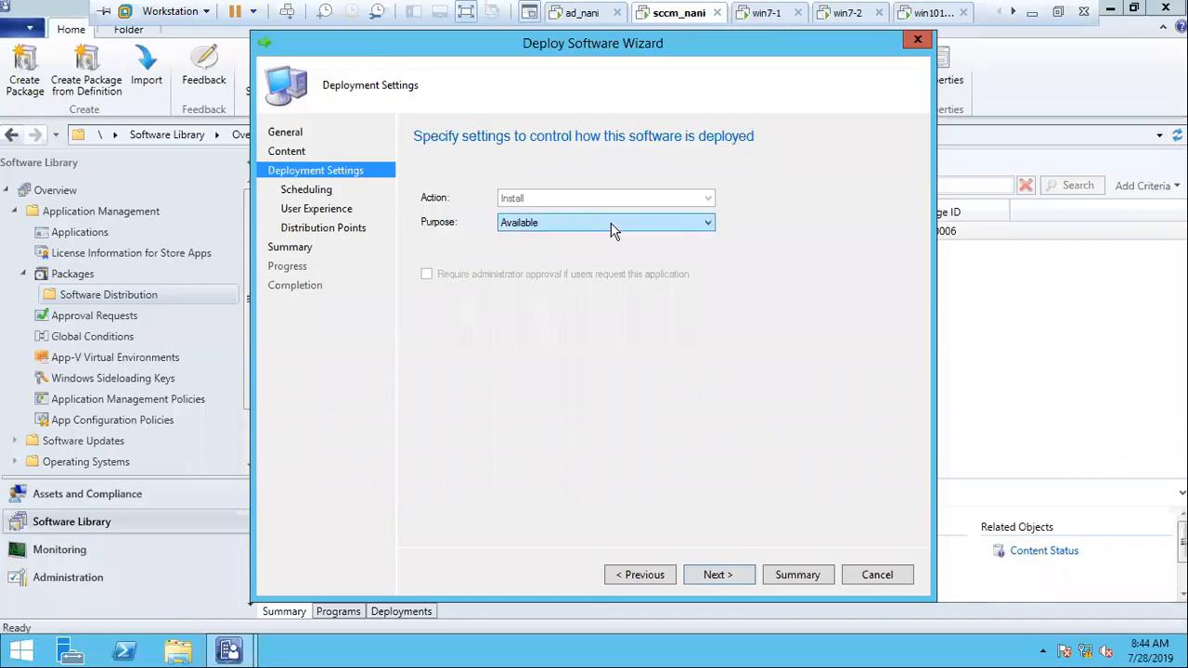
Step: Keep the schedule and user experience settings, and set the neighbor boundary group deployment option to Download content from distribution point and run locally
{"action": "left_click", "coordinate": [718, 574]}
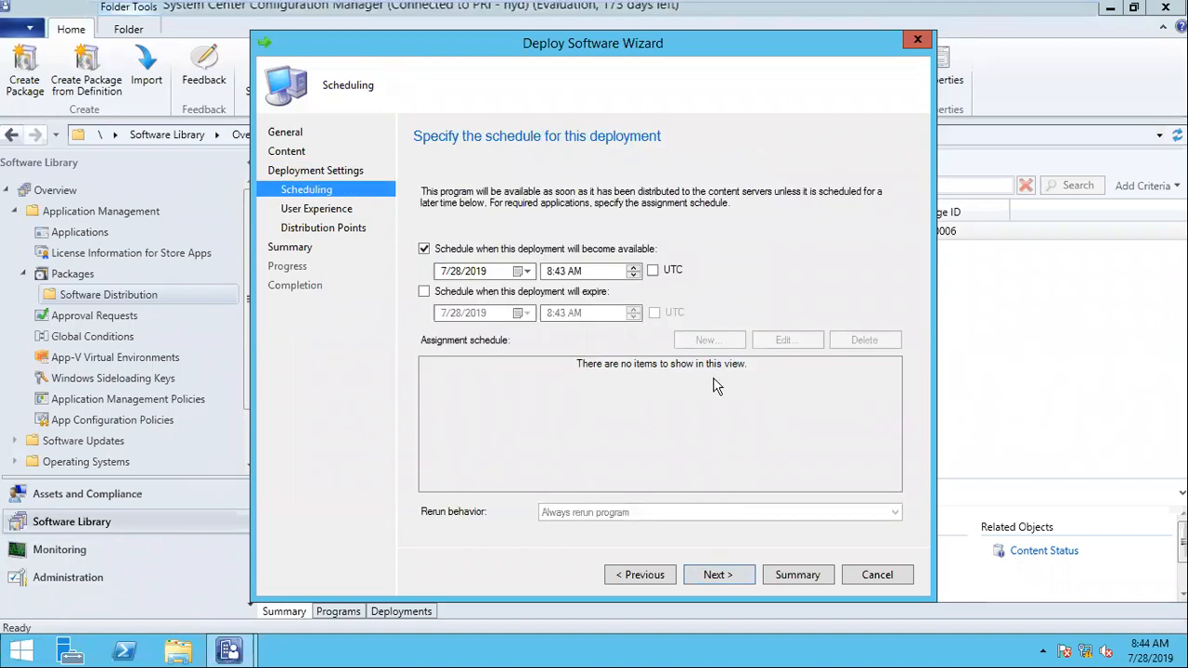
{"action": "left_click", "coordinate": [713, 574]}
{"action": "left_click", "coordinate": [641, 575]}
{"action": "left_click", "coordinate": [744, 575]}
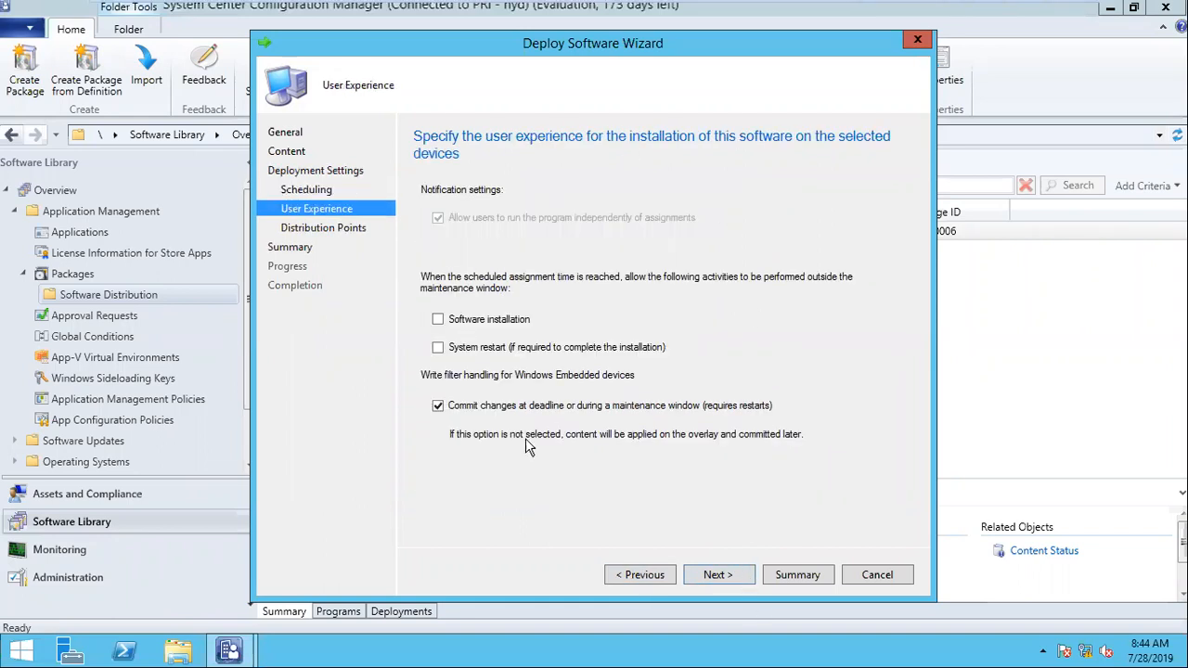
{"action": "left_click", "coordinate": [722, 578]}
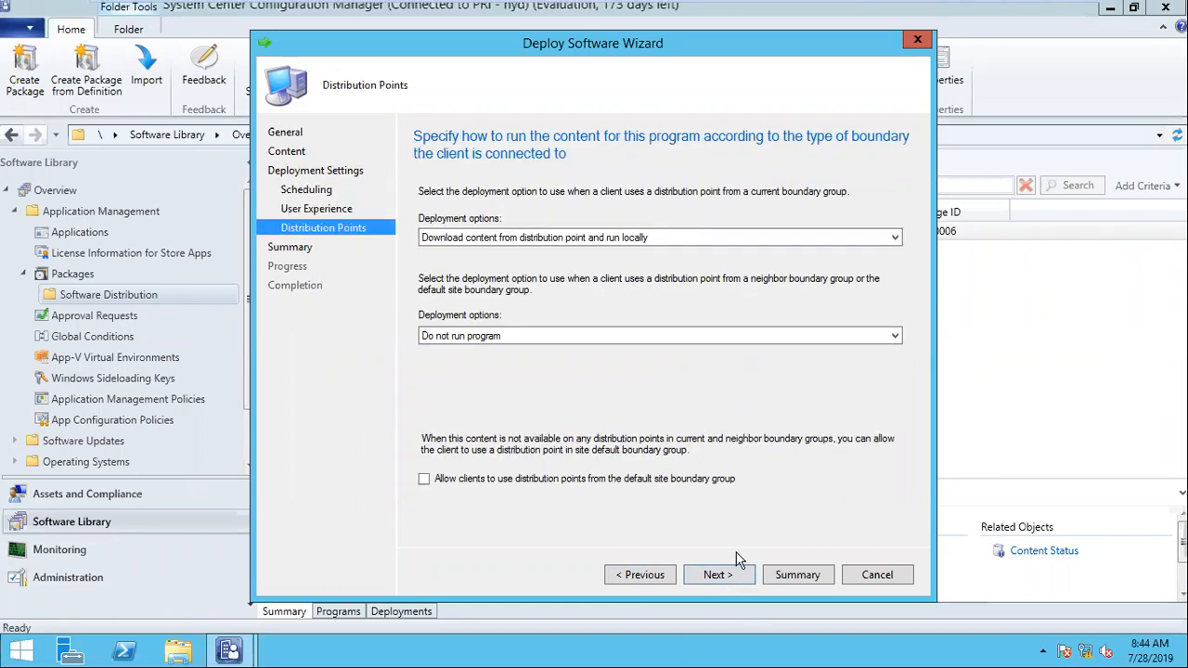
{"action": "left_click", "coordinate": [587, 340]}
{"action": "left_click", "coordinate": [575, 361]}
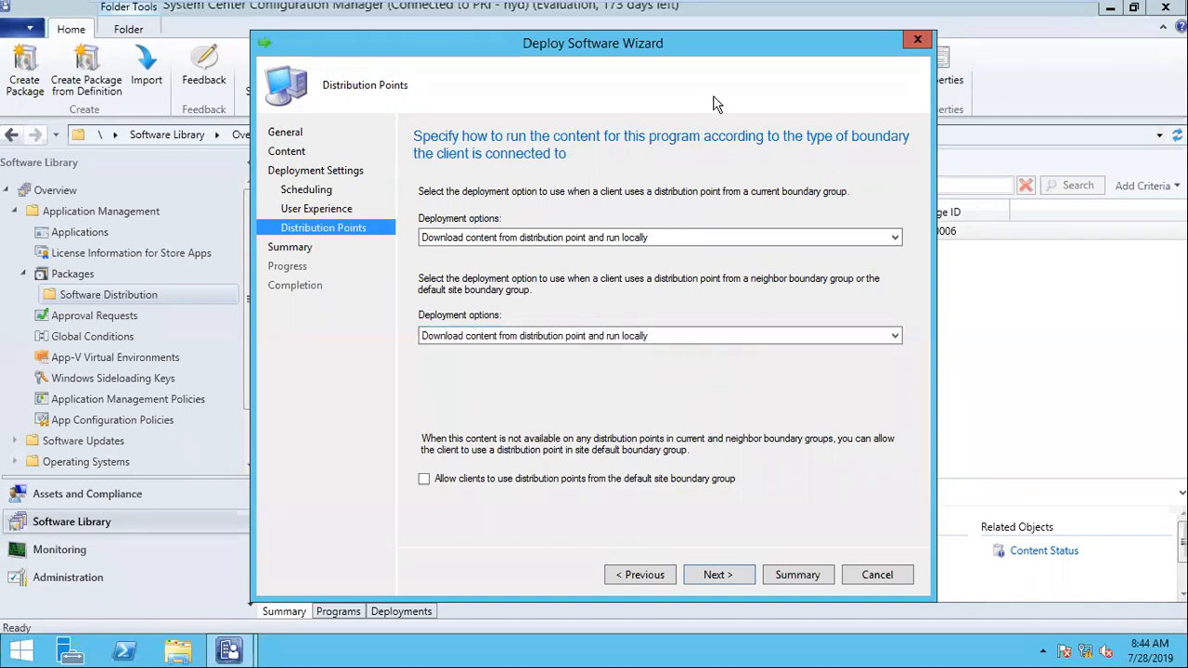
{"action": "left_click", "coordinate": [713, 574]}
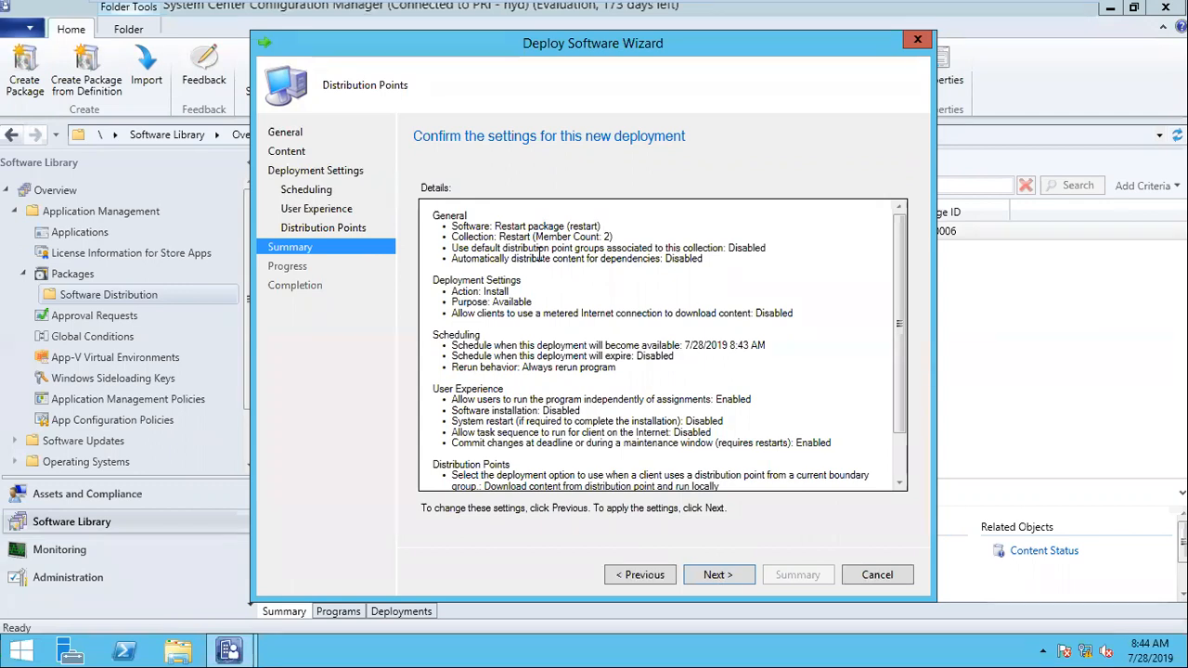
Step: Review the software, collection, action and purpose in the summary of the new deployment
{"action": "left_click_drag", "start_coordinate": [490, 225], "coordinate": [734, 220]}
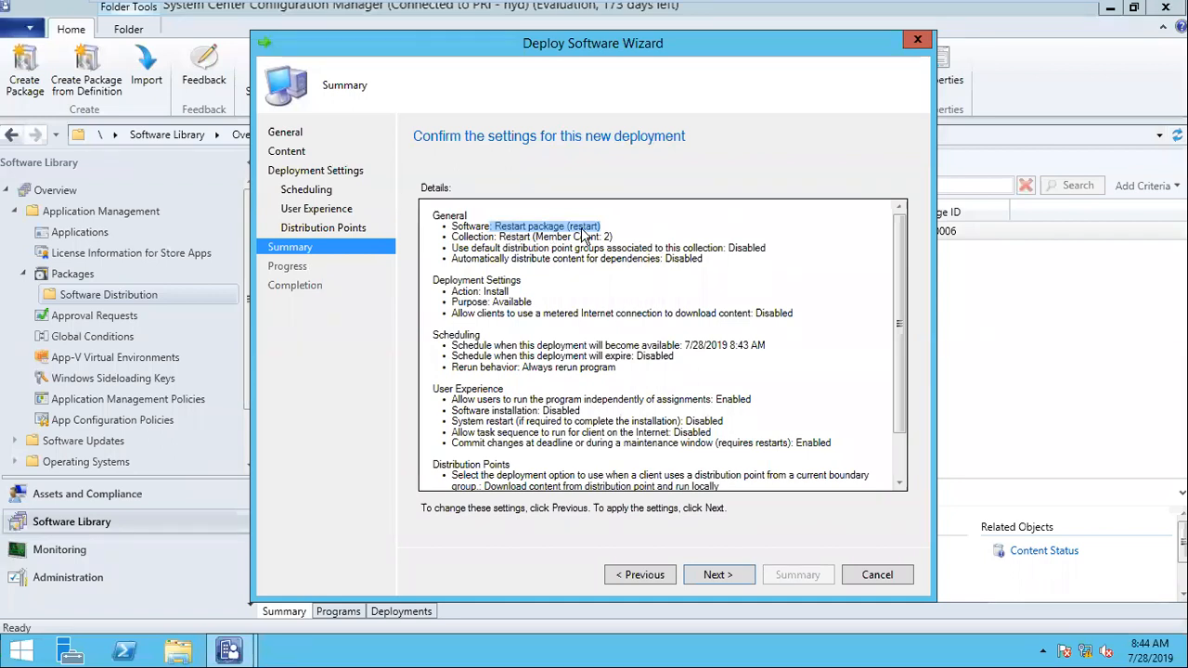
{"action": "left_click_drag", "start_coordinate": [499, 237], "coordinate": [416, 229]}
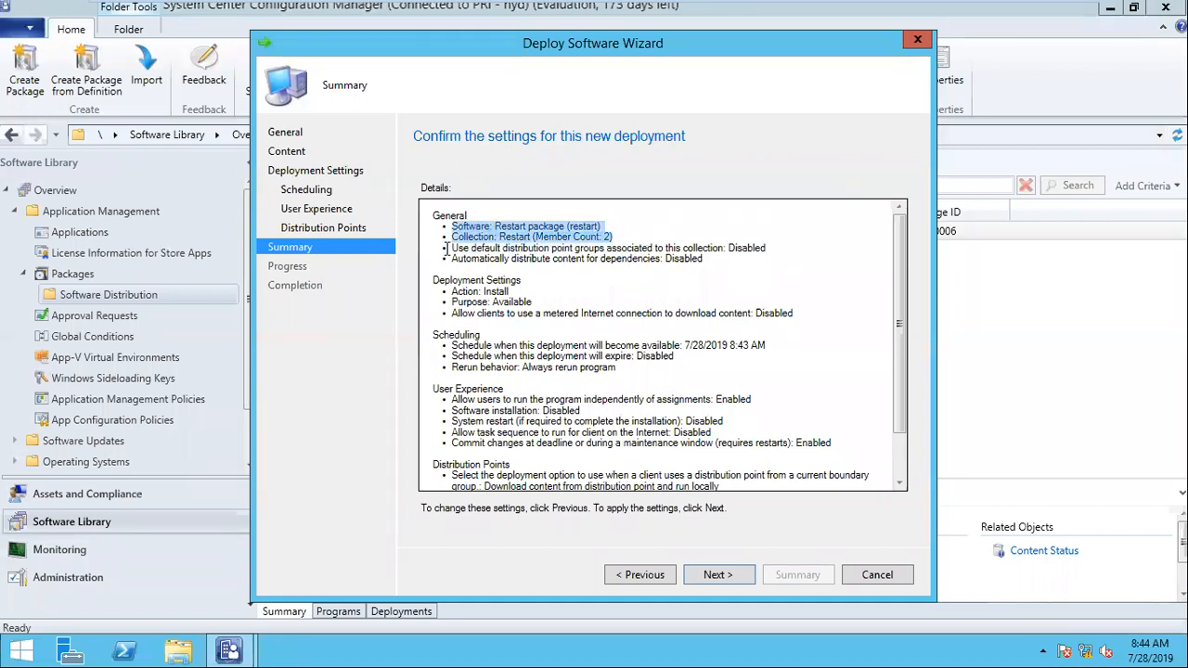
{"action": "left_click", "coordinate": [506, 243]}
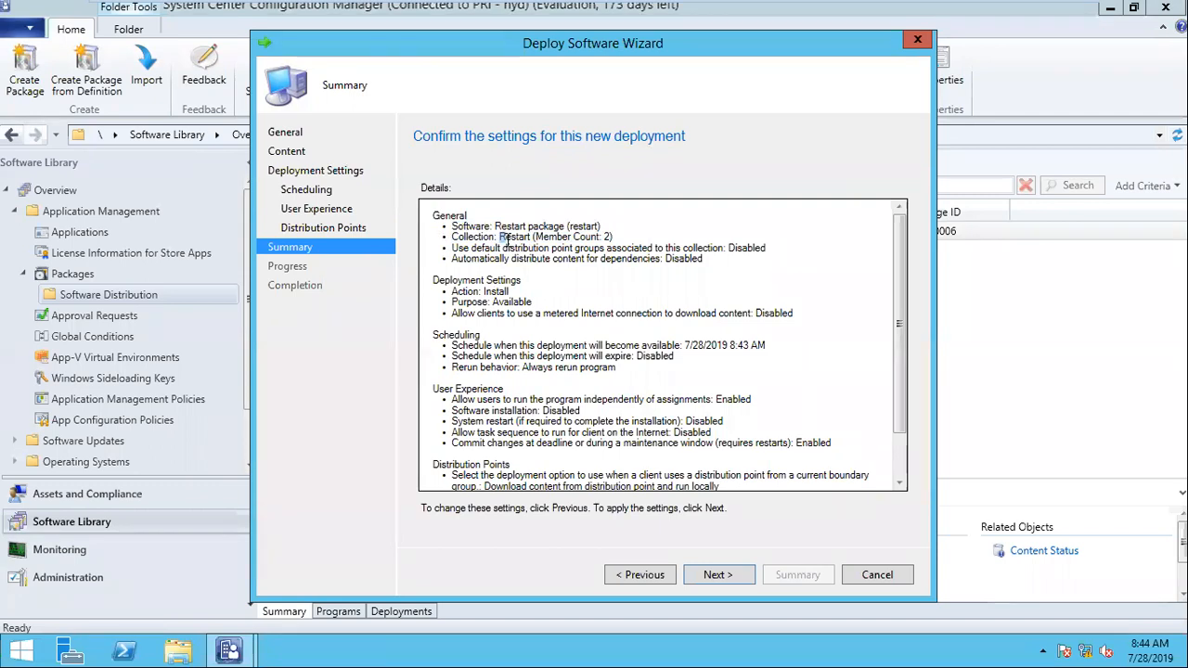
{"action": "left_click_drag", "start_coordinate": [533, 237], "coordinate": [400, 217]}
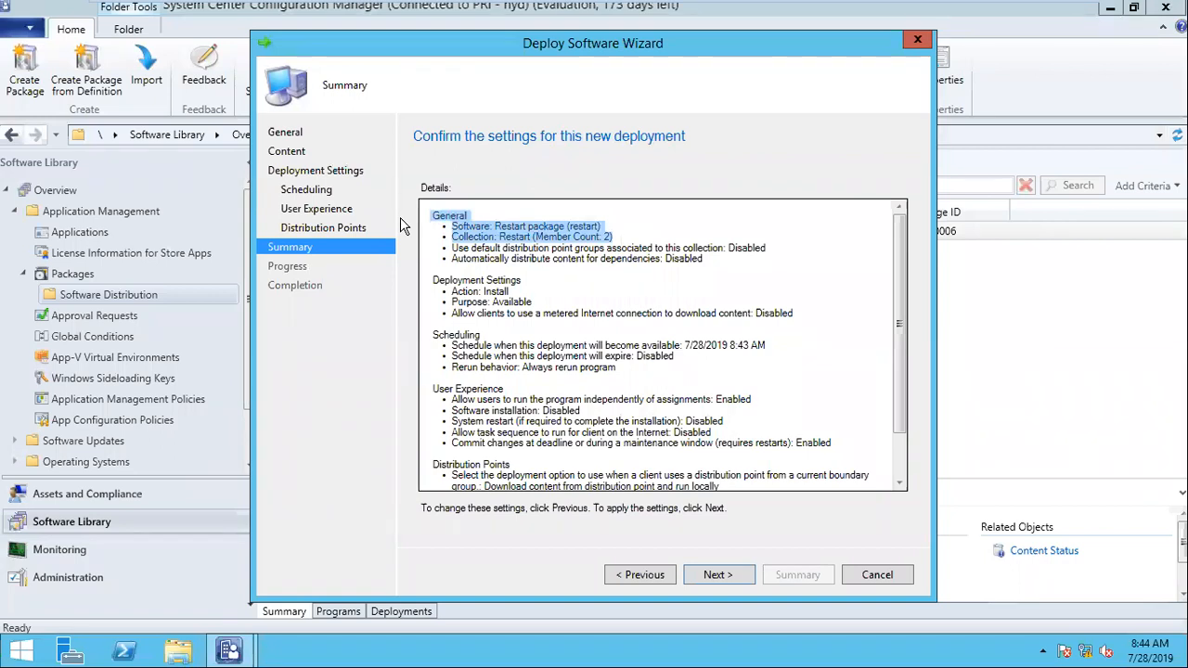
{"action": "left_click_drag", "start_coordinate": [535, 304], "coordinate": [471, 297]}
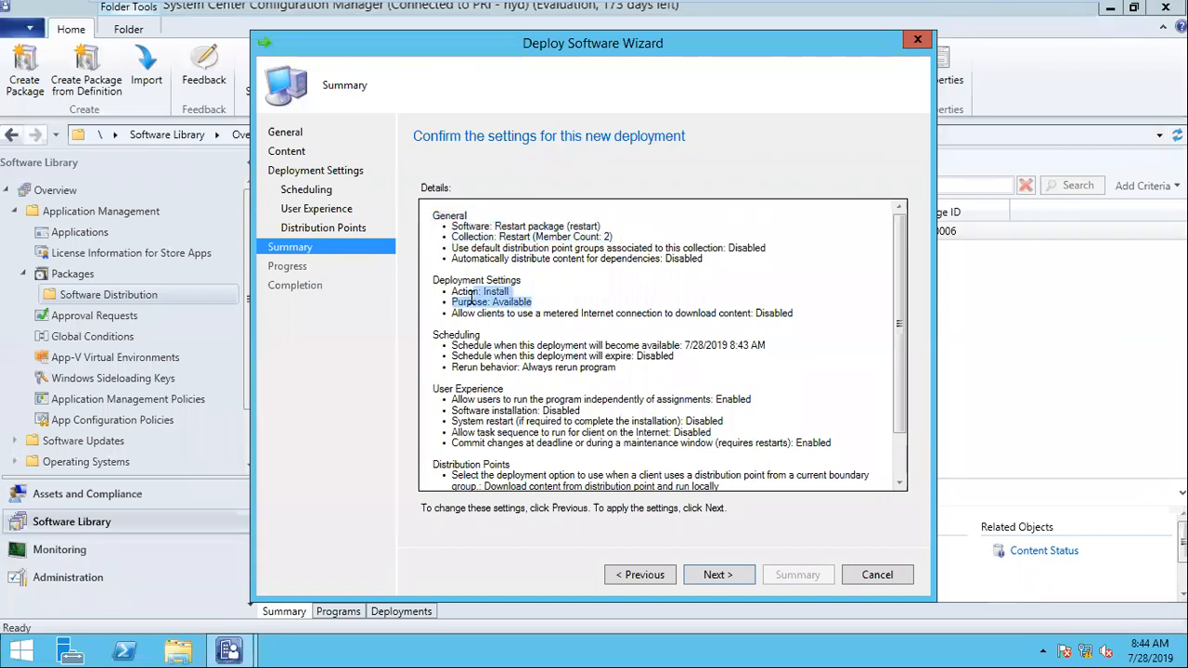
{"action": "left_click", "coordinate": [516, 307]}
{"action": "left_click_drag", "start_coordinate": [542, 307], "coordinate": [445, 306]}
{"action": "left_click", "coordinate": [475, 312]}
{"action": "left_click_drag", "start_coordinate": [535, 302], "coordinate": [492, 302]}
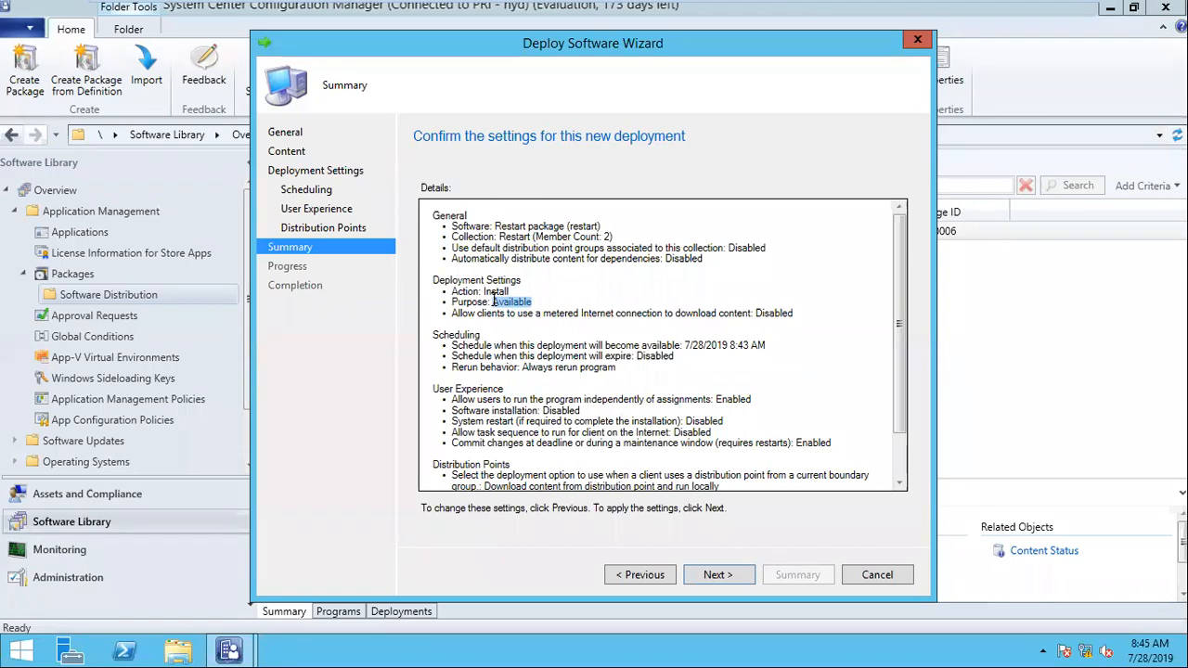
{"action": "left_click_drag", "start_coordinate": [452, 237], "coordinate": [622, 236]}
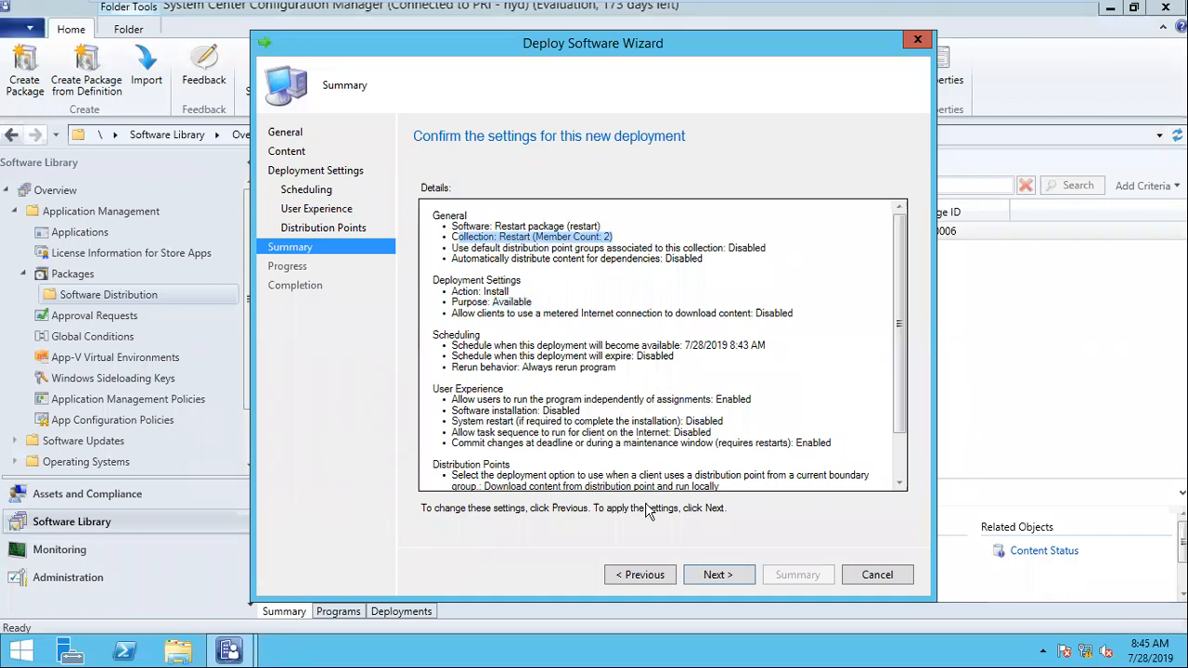
Step: Apply the deployment settings, check the scheduled availability time, and switch to Software Center on the win7-1 machine
{"action": "left_click", "coordinate": [712, 575]}
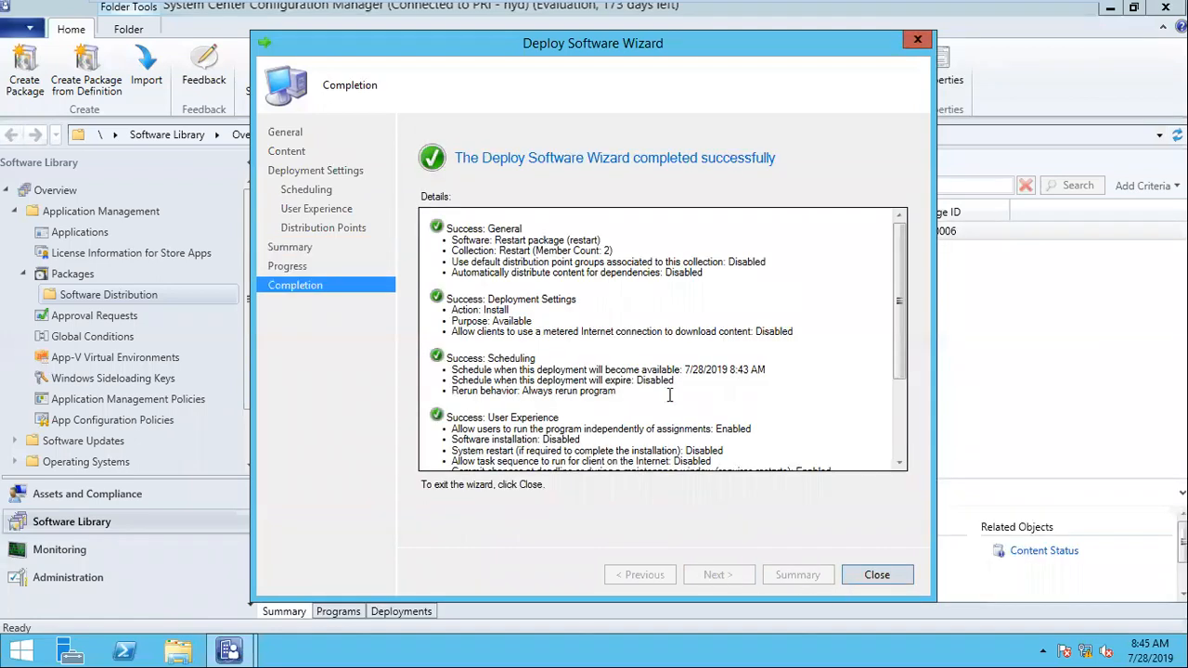
{"action": "left_click_drag", "start_coordinate": [681, 369], "coordinate": [766, 370]}
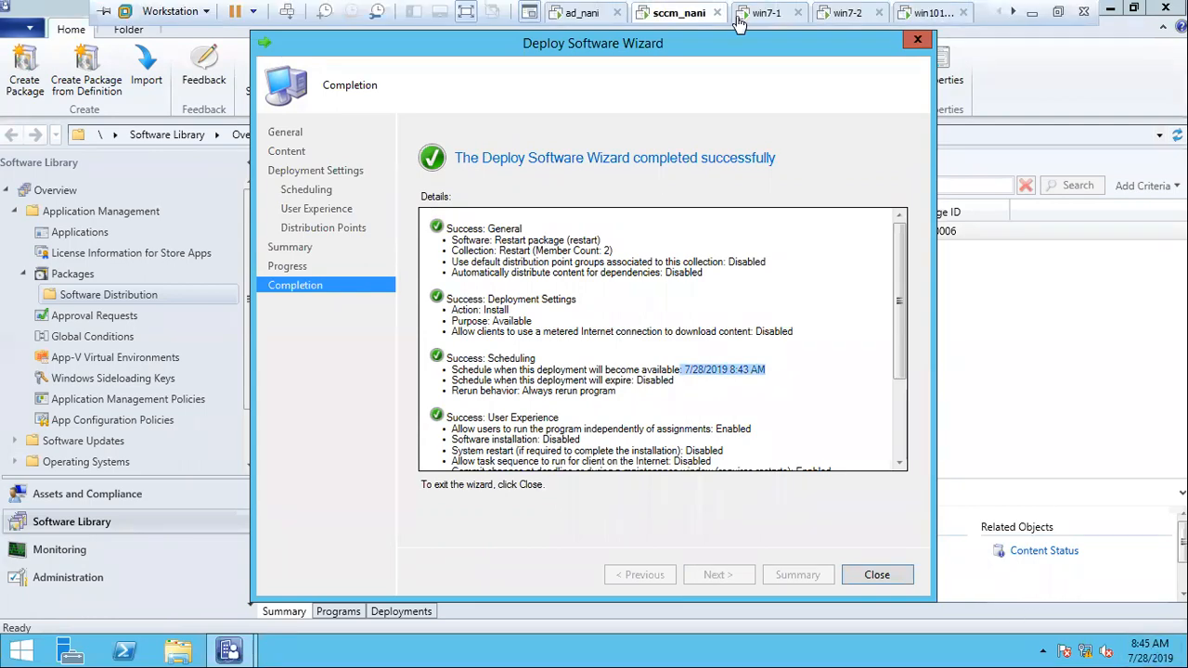
{"action": "left_click", "coordinate": [763, 13]}
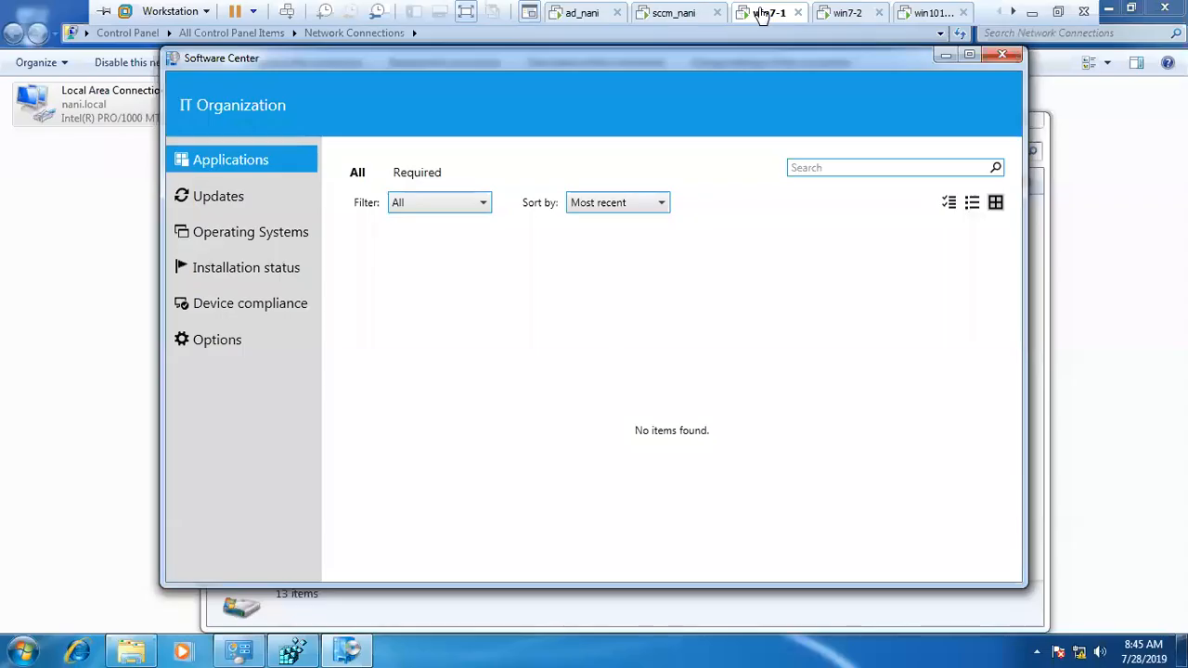
Step: On the sccm_nani machine, close the completed deployment wizard and check the Restart package's deployment to the Restart collection
{"action": "left_click", "coordinate": [677, 13]}
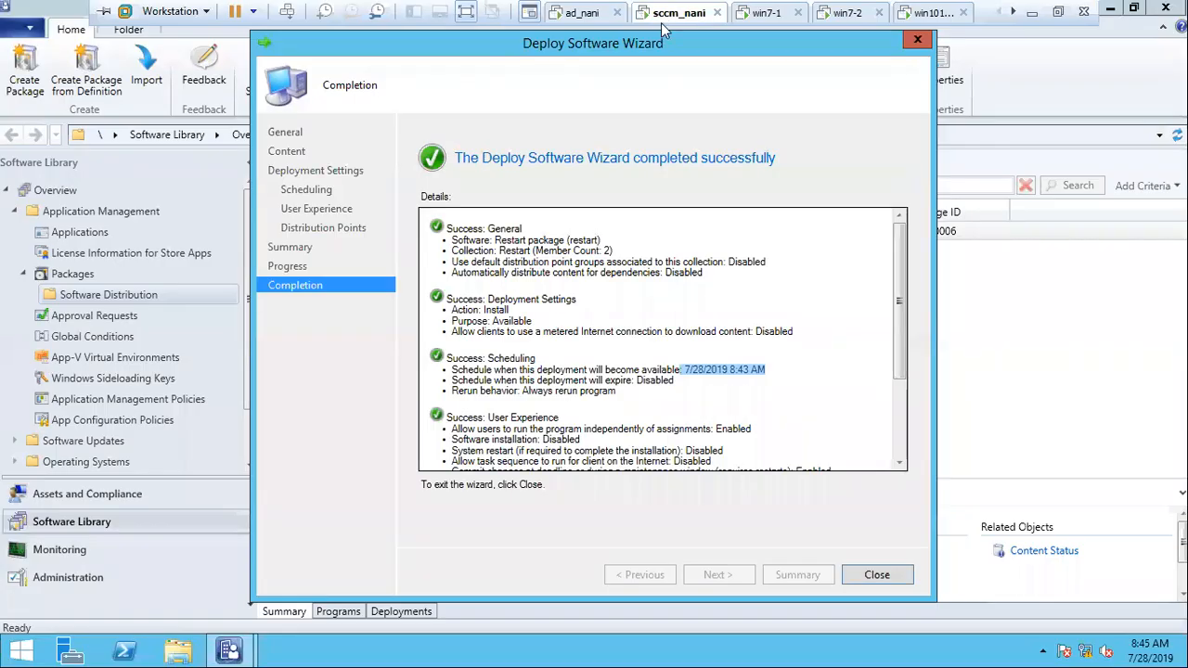
{"action": "left_click", "coordinate": [876, 575]}
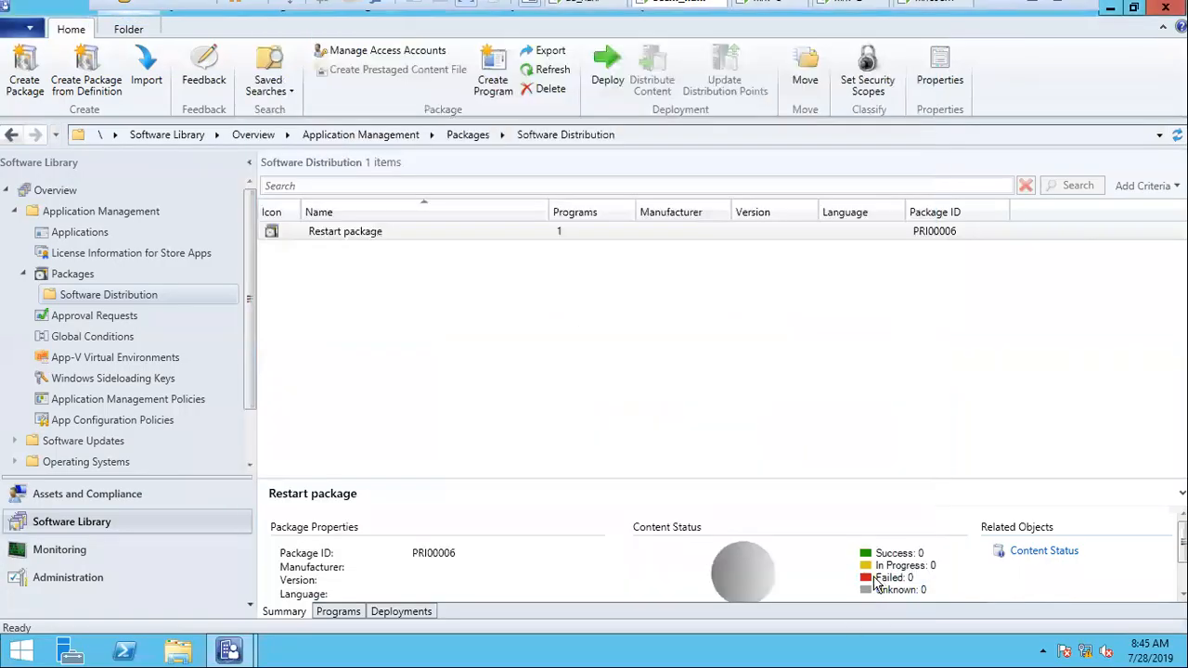
{"action": "left_click_drag", "start_coordinate": [594, 478], "coordinate": [580, 314]}
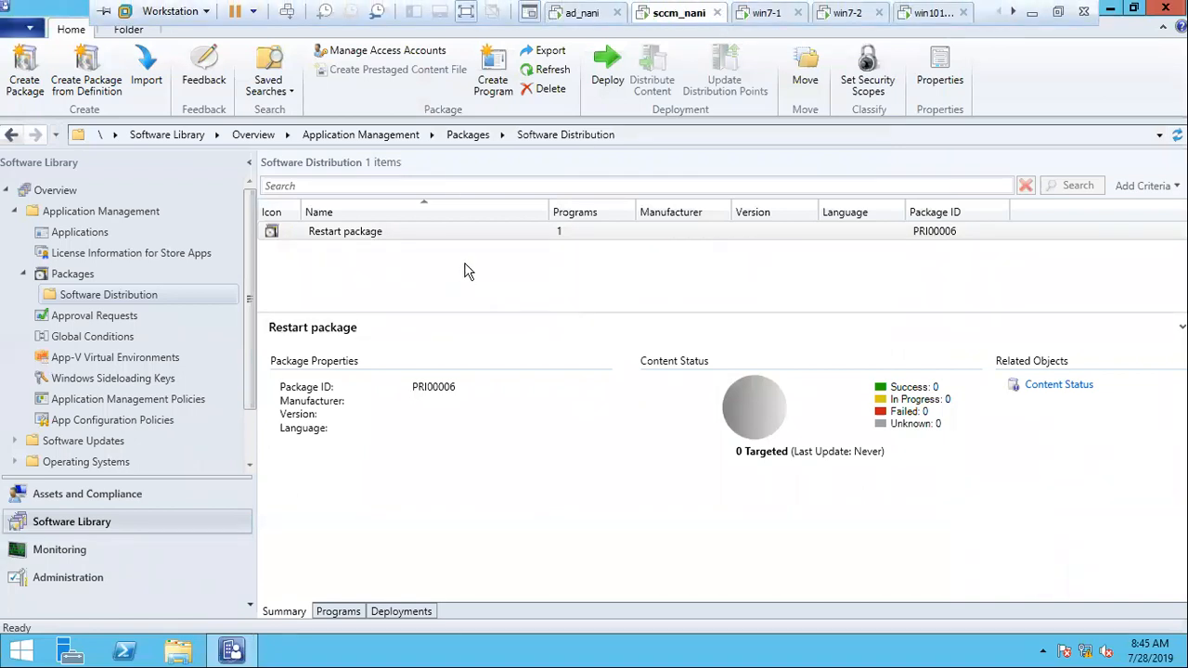
{"action": "left_click", "coordinate": [401, 612]}
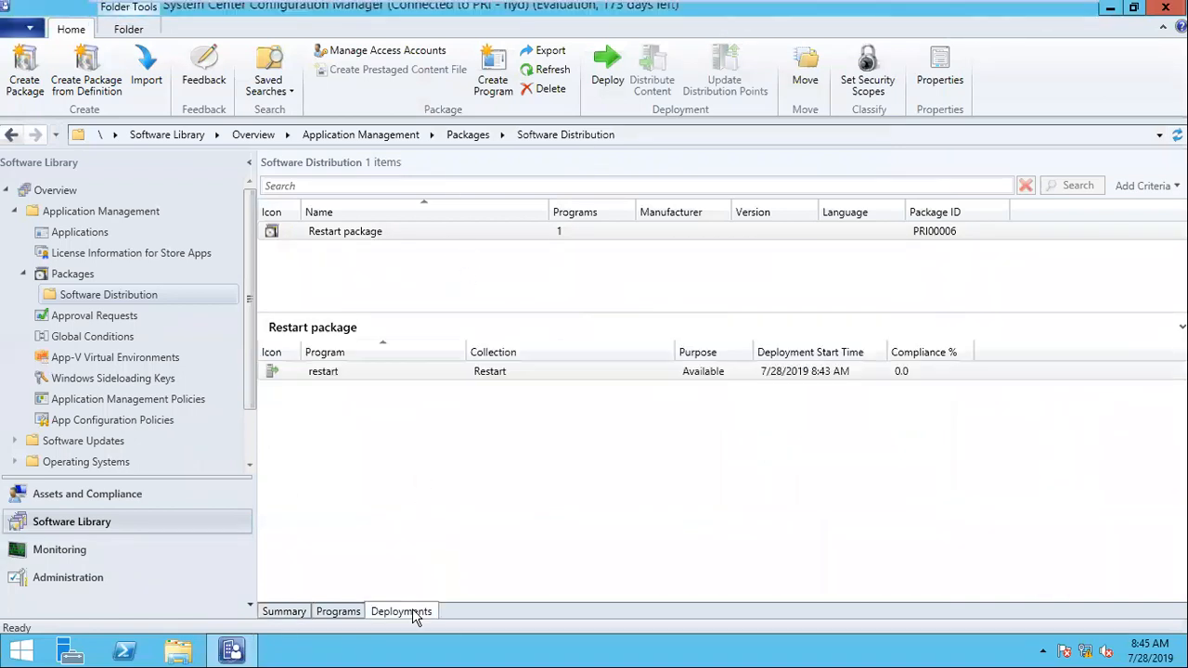
{"action": "left_click", "coordinate": [486, 374]}
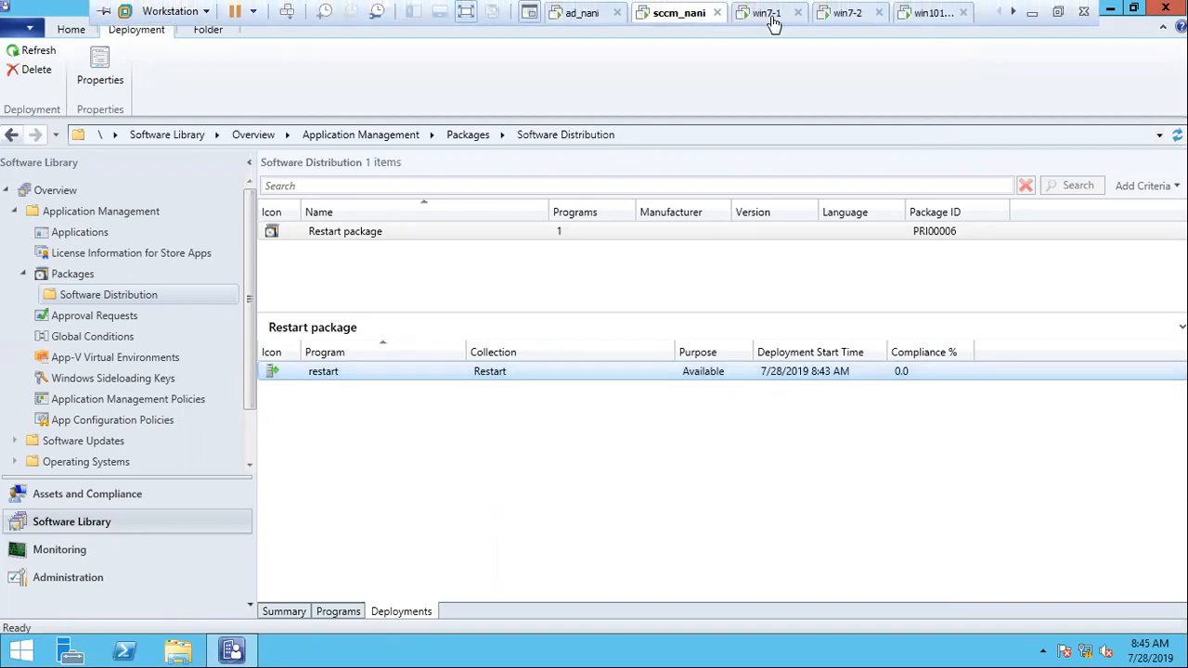
Step: On win7-1, open the Configuration Manager client properties beside Software Center and select the Machine Policy Retrieval & Evaluation Cycle action
{"action": "left_click", "coordinate": [769, 15]}
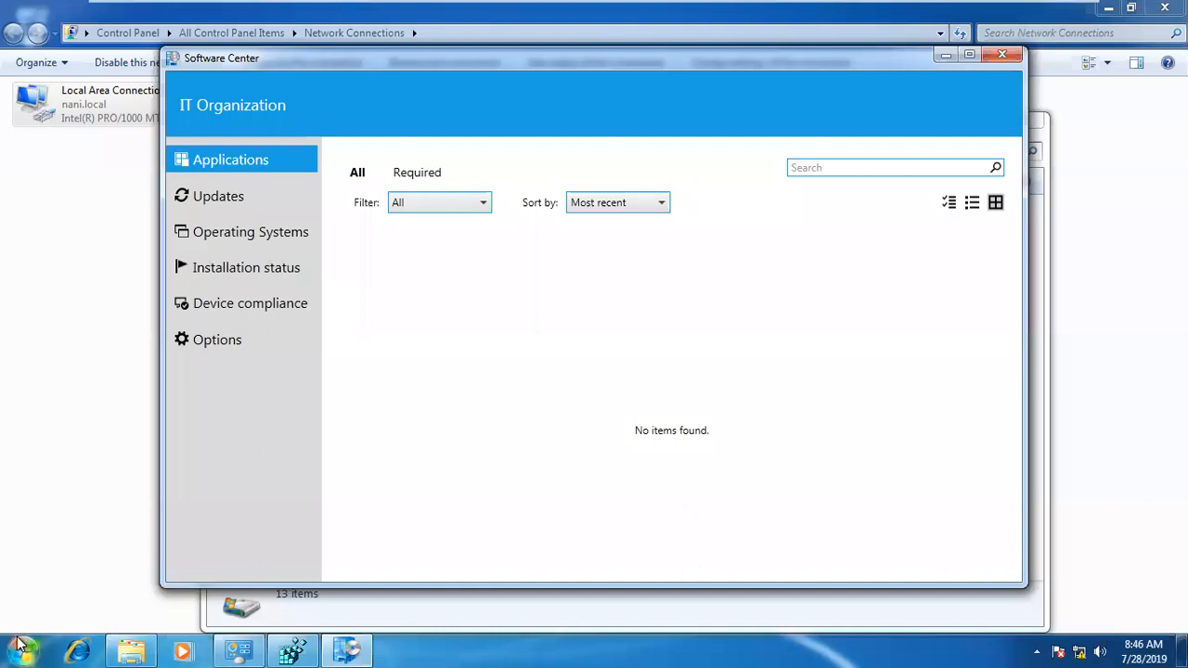
{"action": "key", "text": "ctrl+alt+Return"}
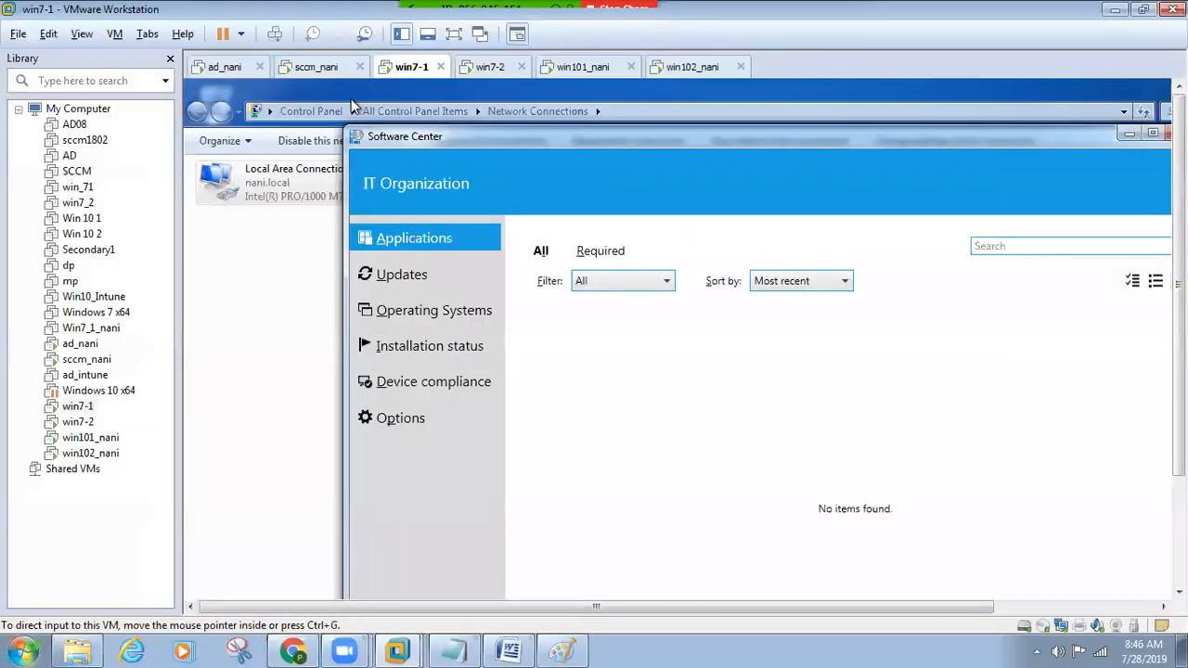
{"action": "key", "text": "ctrl+alt+Return"}
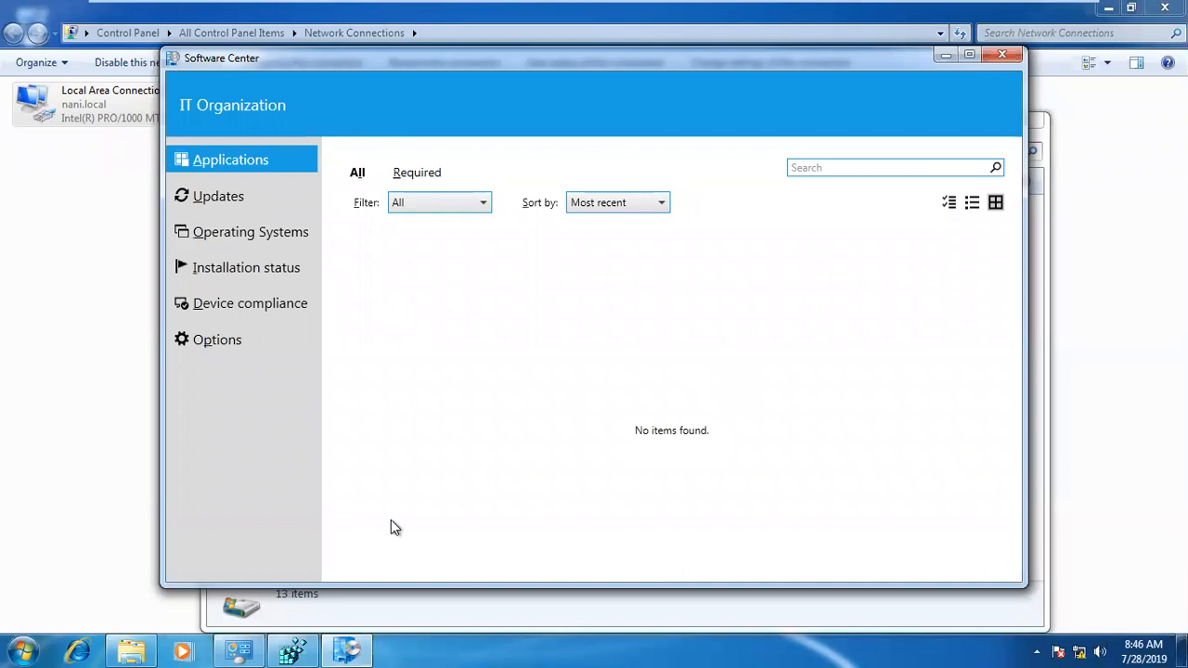
{"action": "left_click", "coordinate": [24, 643]}
{"action": "left_click", "coordinate": [296, 433]}
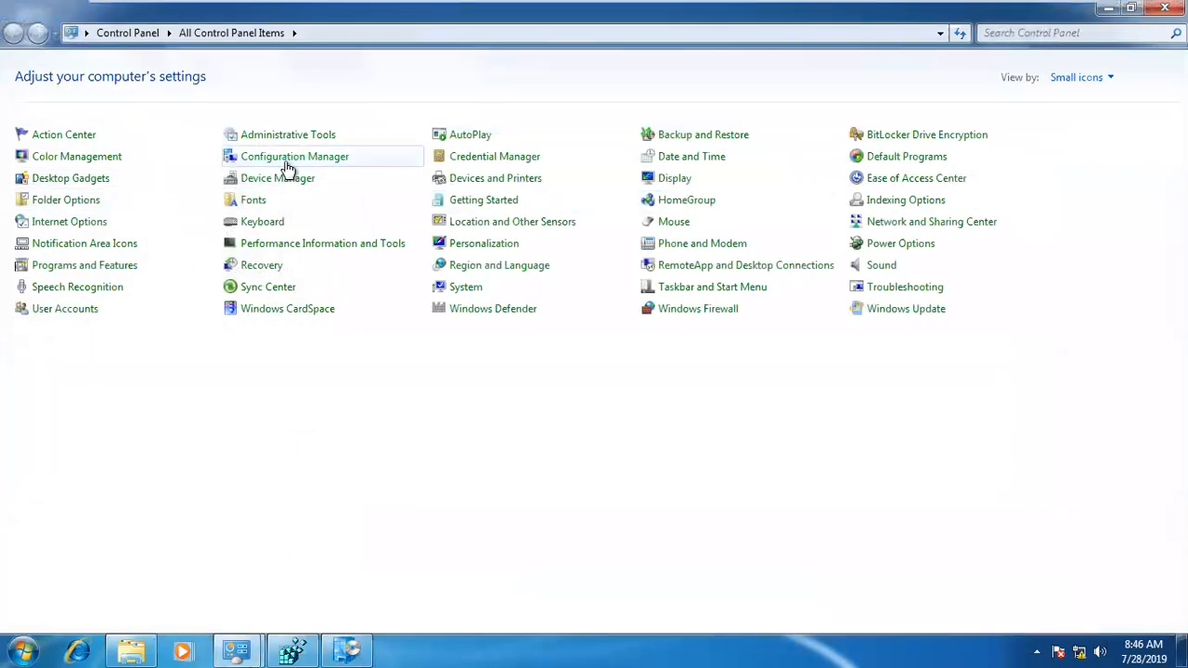
{"action": "left_click", "coordinate": [288, 165]}
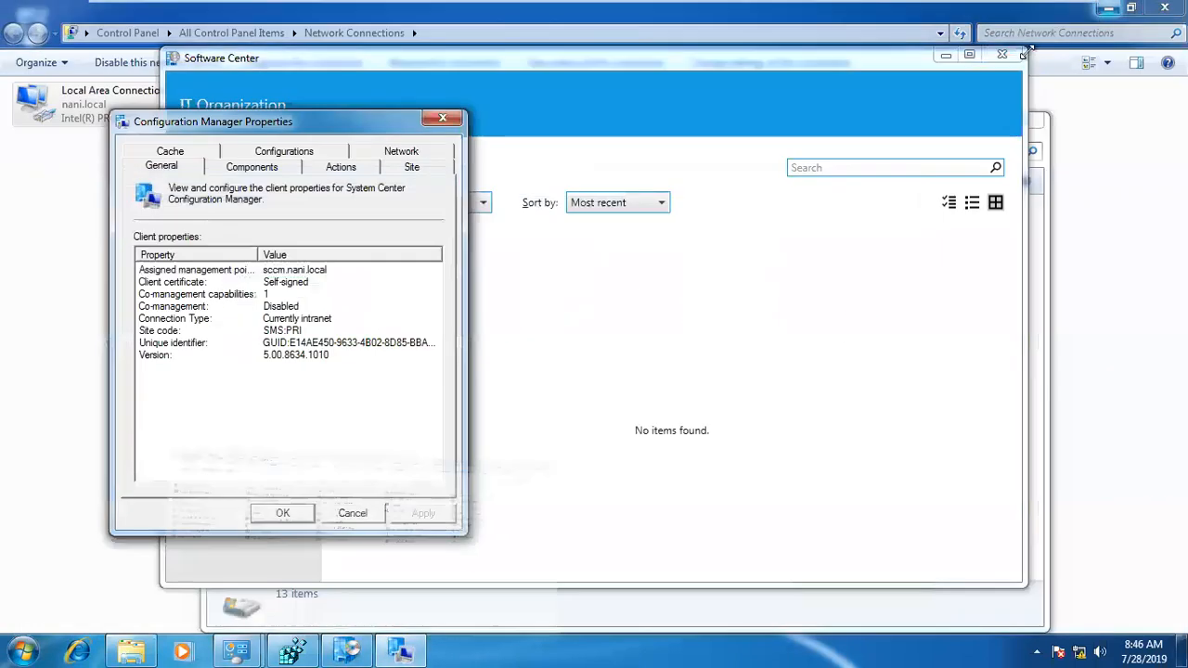
{"action": "left_click", "coordinate": [343, 168]}
{"action": "left_click_drag", "start_coordinate": [232, 129], "coordinate": [984, 130]}
{"action": "left_click", "coordinate": [984, 309]}
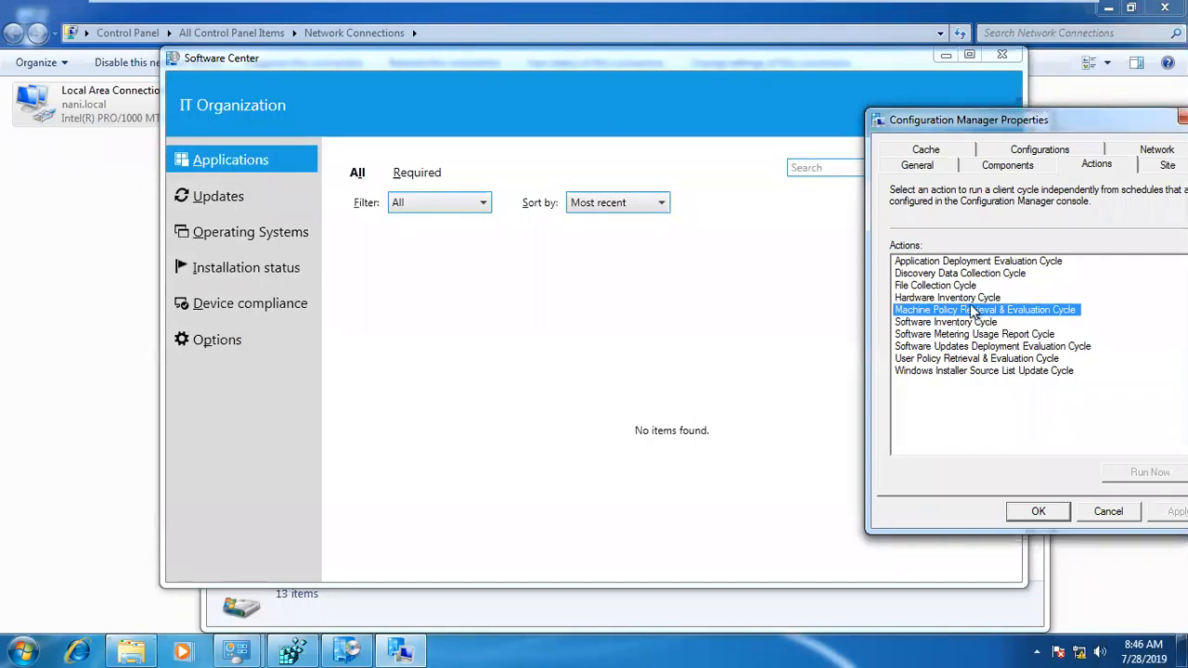
{"action": "left_click_drag", "start_coordinate": [739, 67], "coordinate": [585, 59]}
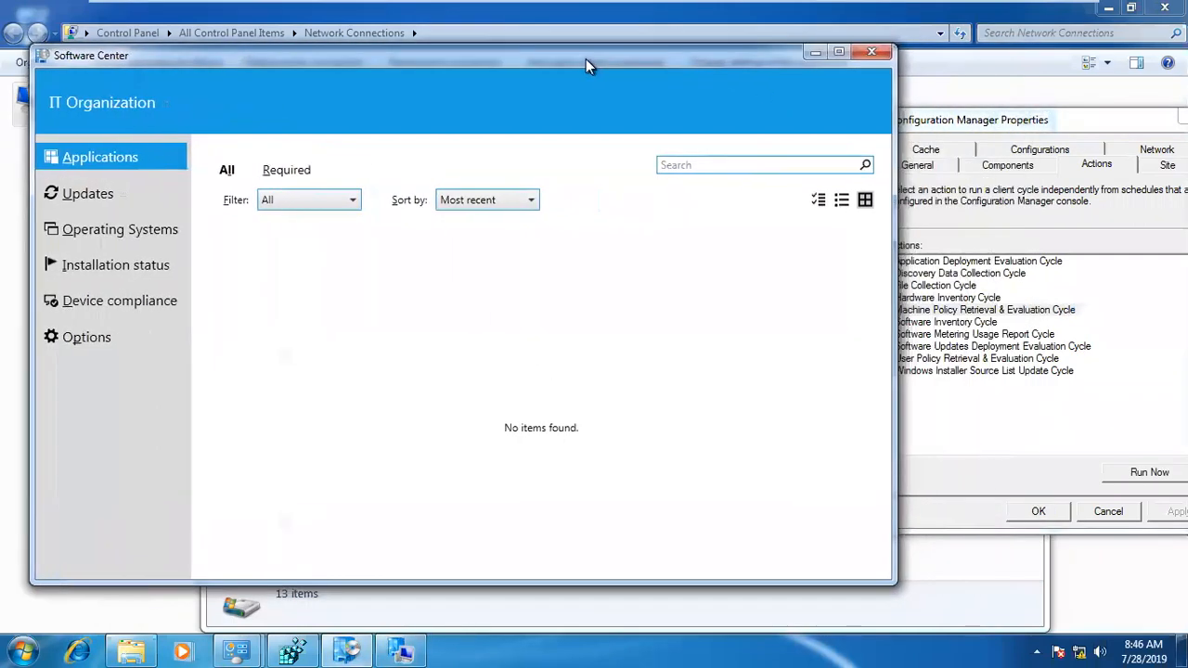
{"action": "left_click", "coordinate": [970, 122]}
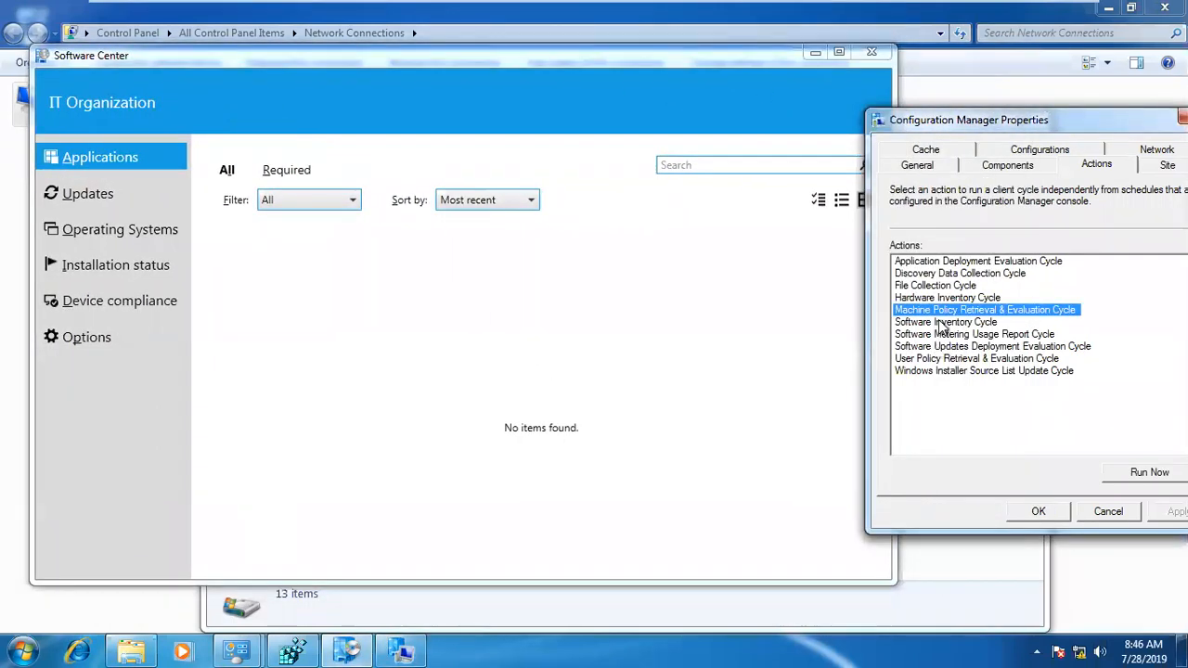
Step: Open Paint and draw an upright rectangle on the canvas's left side and another of about 65 × 102 px at the lower right
{"action": "key", "text": "super+r"}
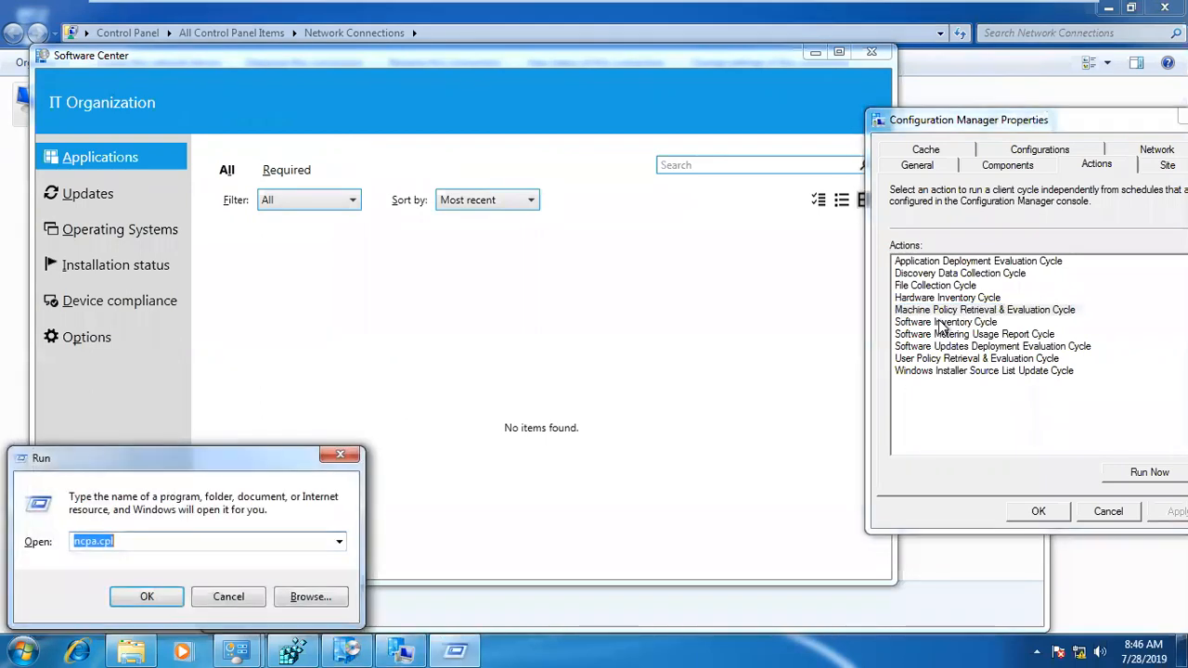
{"action": "type", "text": "a"}
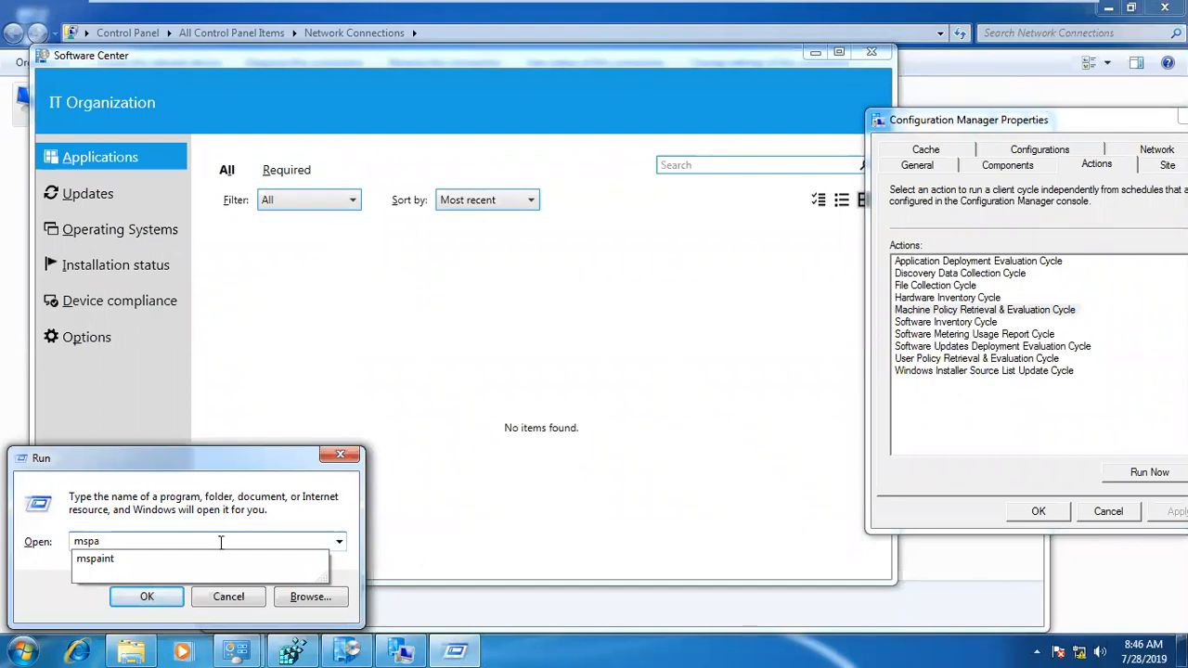
{"action": "left_click", "coordinate": [197, 561]}
{"action": "left_click", "coordinate": [148, 599]}
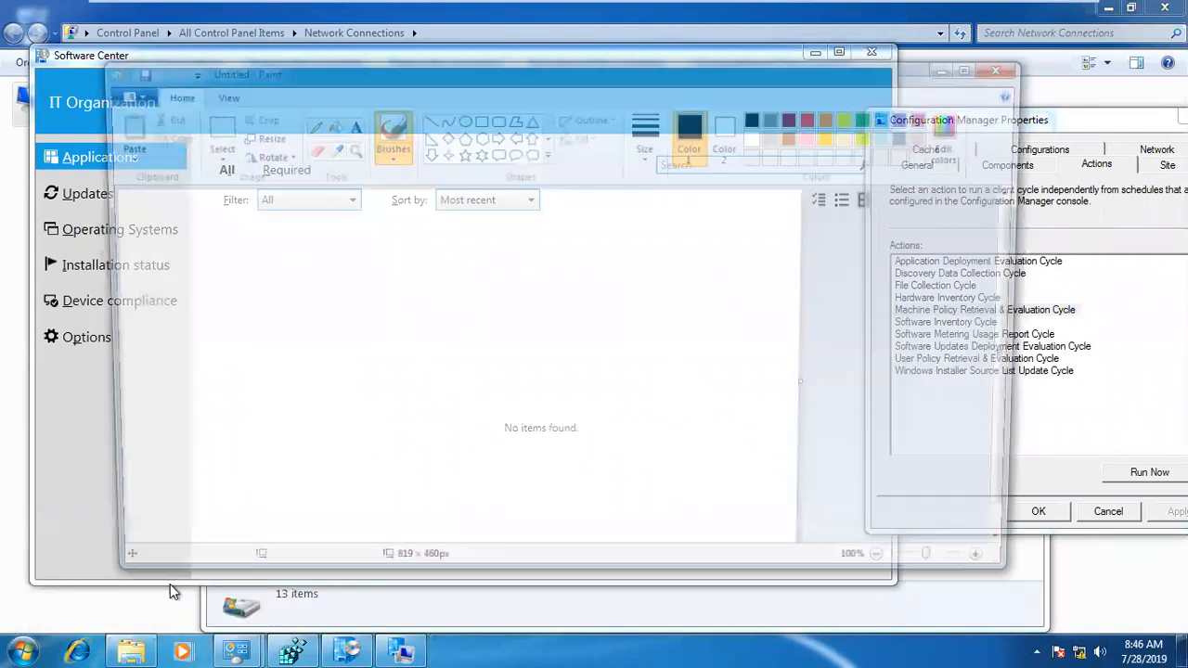
{"action": "left_click", "coordinate": [478, 118]}
{"action": "left_click_drag", "start_coordinate": [183, 300], "coordinate": [243, 420]}
{"action": "left_click", "coordinate": [329, 273]}
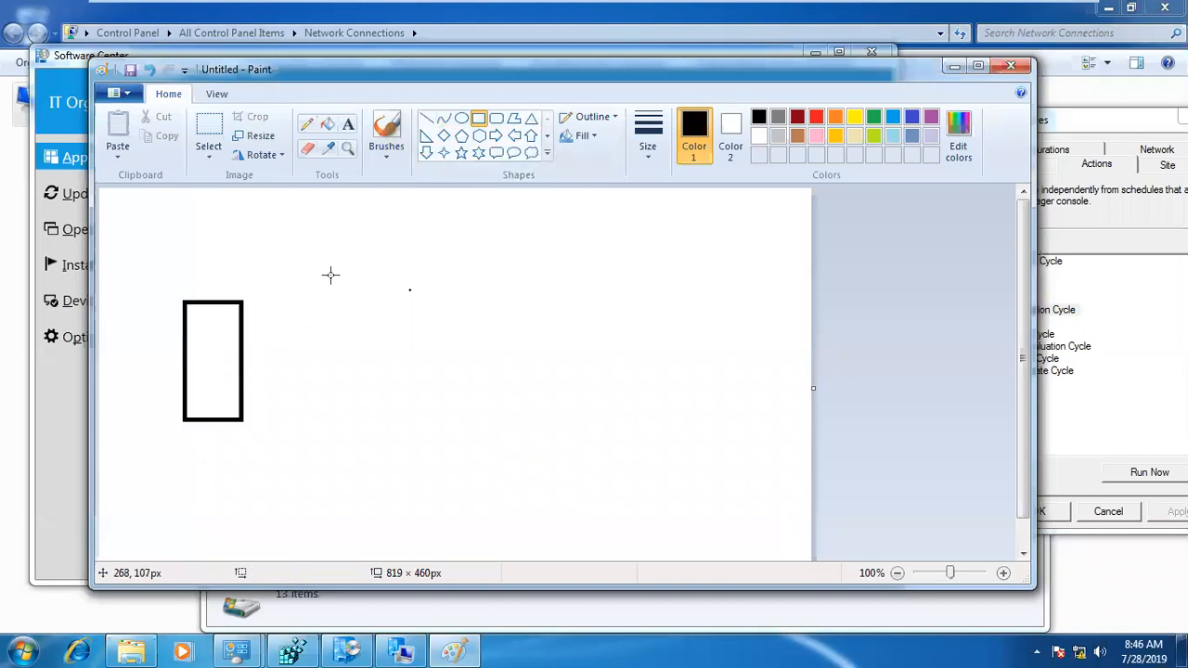
{"action": "left_click_drag", "start_coordinate": [659, 380], "coordinate": [718, 472]}
Step: Draw a pencil curve from the top of the right rectangle towards the canvas centre and label its end MP
{"action": "left_click", "coordinate": [306, 123]}
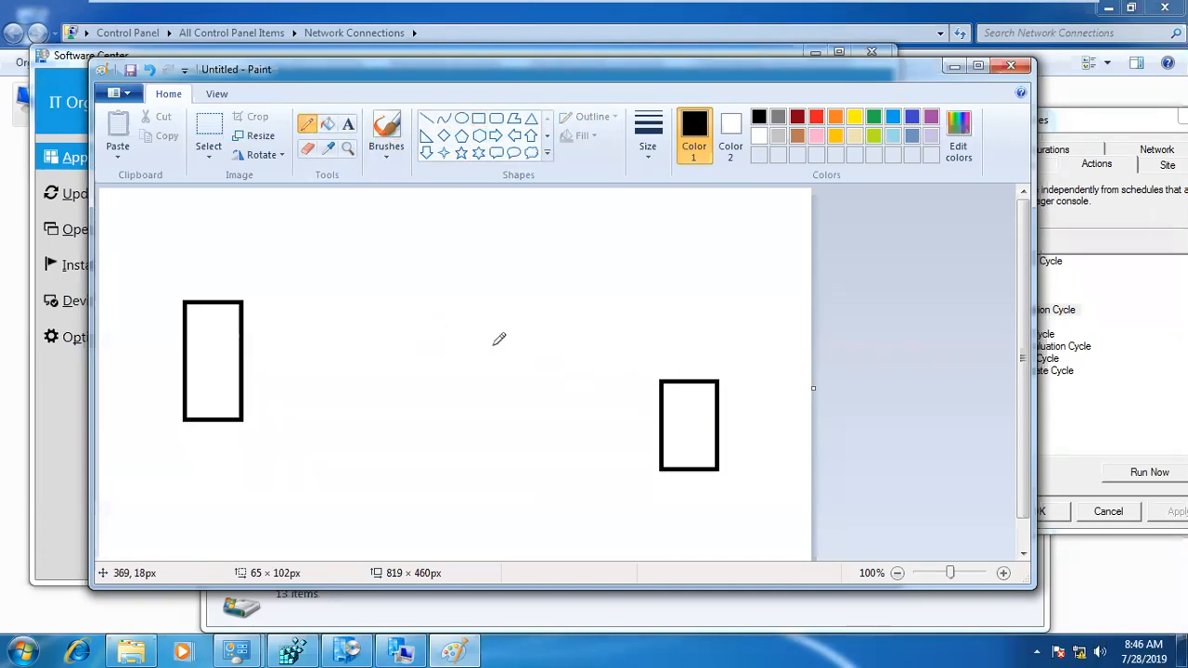
{"action": "mouse_move", "coordinate": [682, 380]}
{"action": "left_mouse_down"}
{"action": "mouse_move", "coordinate": [504, 326]}
{"action": "mouse_move", "coordinate": [419, 339]}
{"action": "left_mouse_up"}
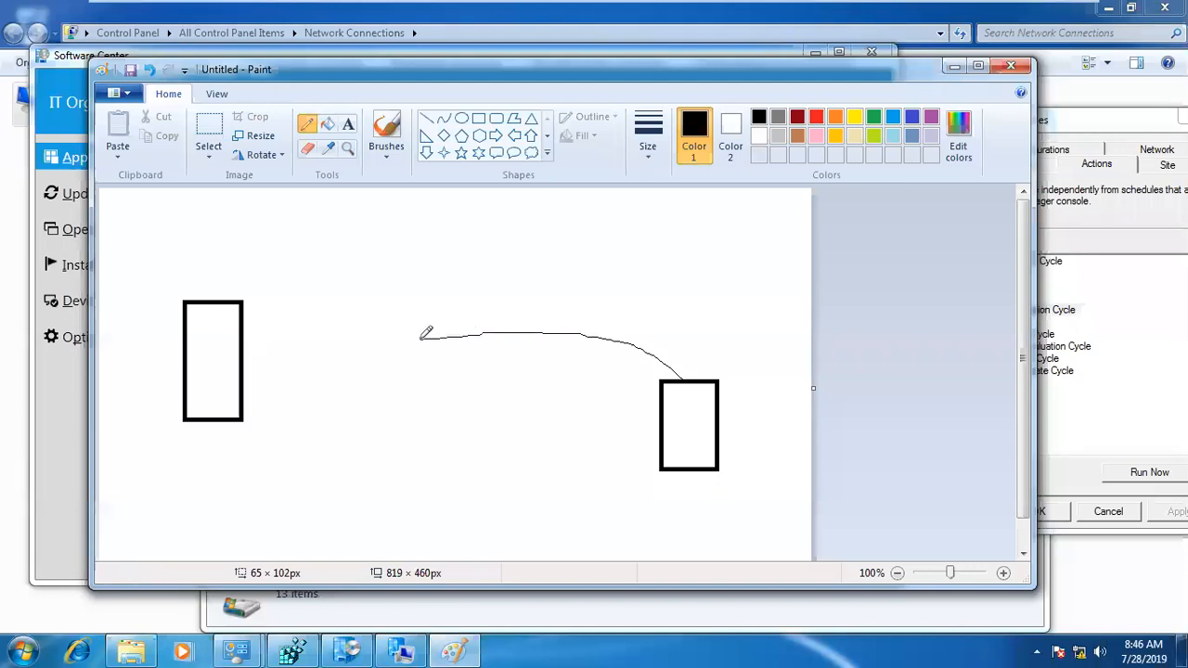
{"action": "left_click", "coordinate": [348, 124]}
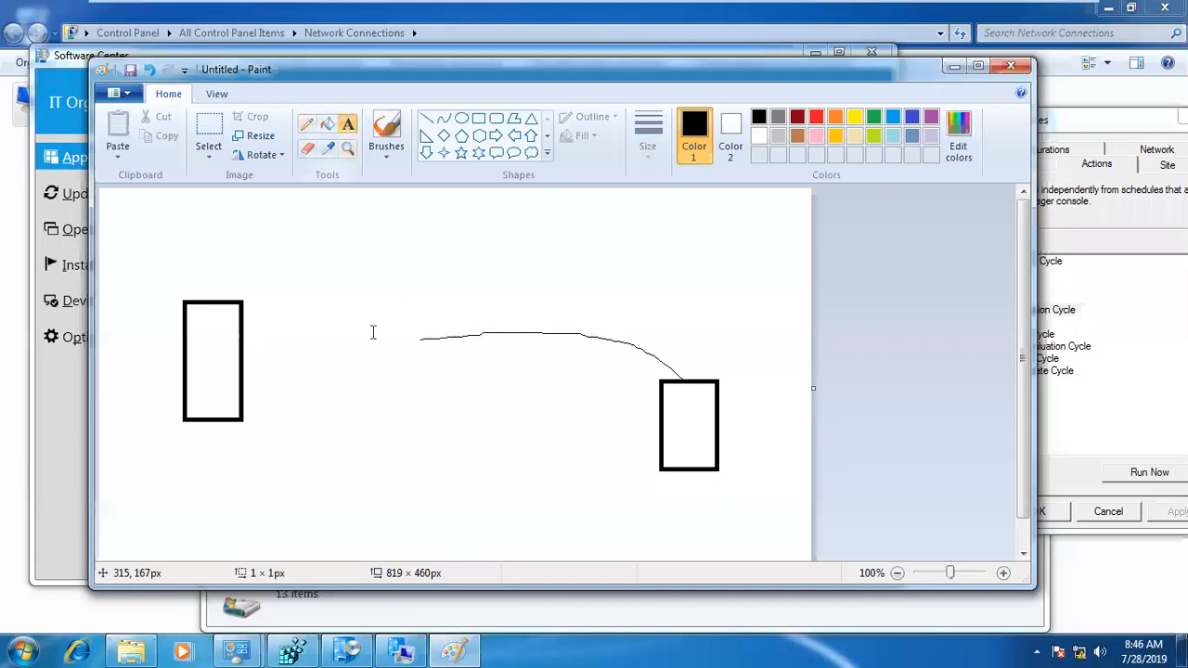
{"action": "left_click", "coordinate": [371, 325]}
{"action": "left_click", "coordinate": [395, 393]}
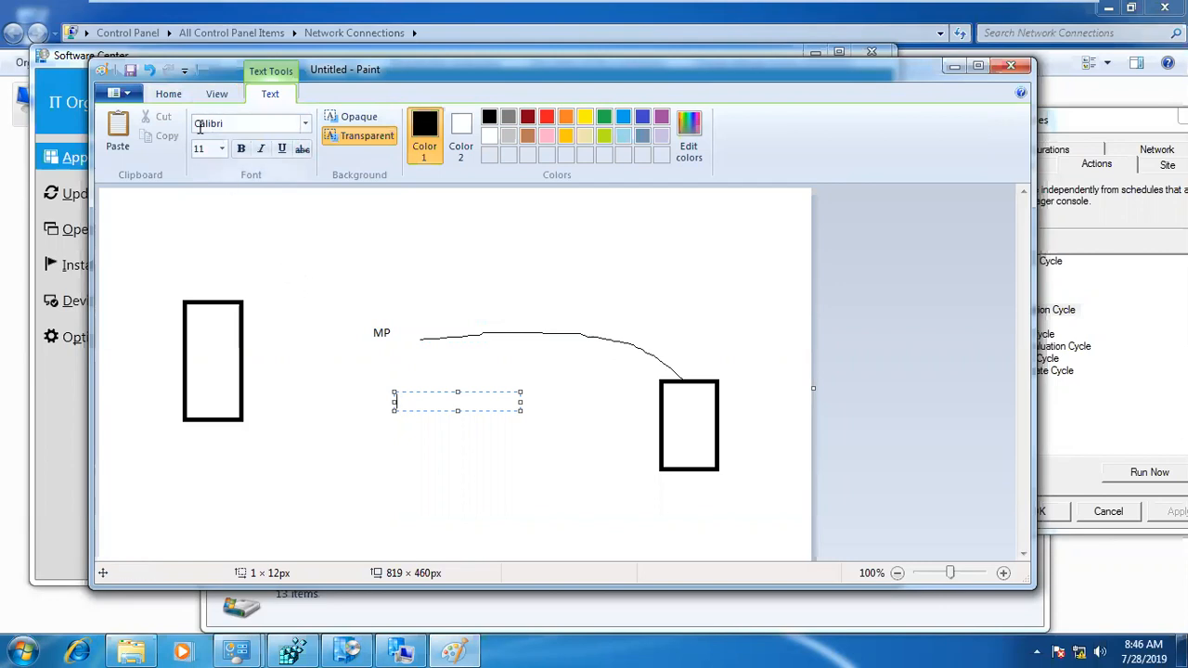
Step: Draw a short pencil line from MP up and to the left, and label its end "site server"
{"action": "left_click", "coordinate": [168, 93]}
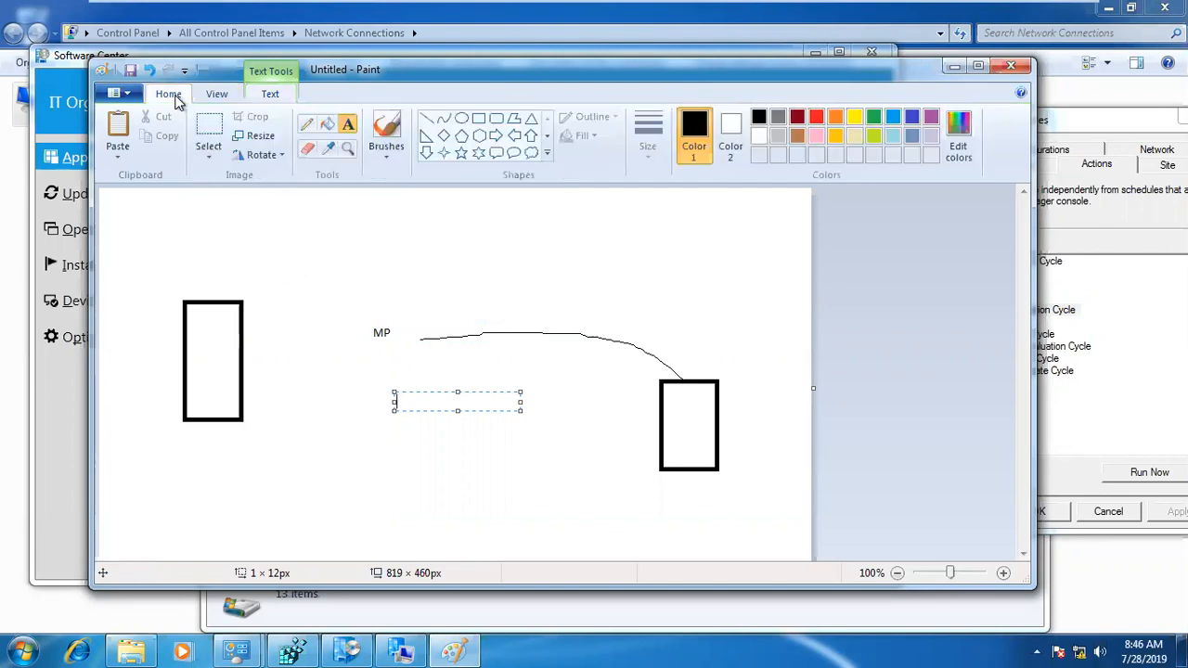
{"action": "left_click", "coordinate": [306, 127]}
{"action": "left_click_drag", "start_coordinate": [353, 321], "coordinate": [333, 308]}
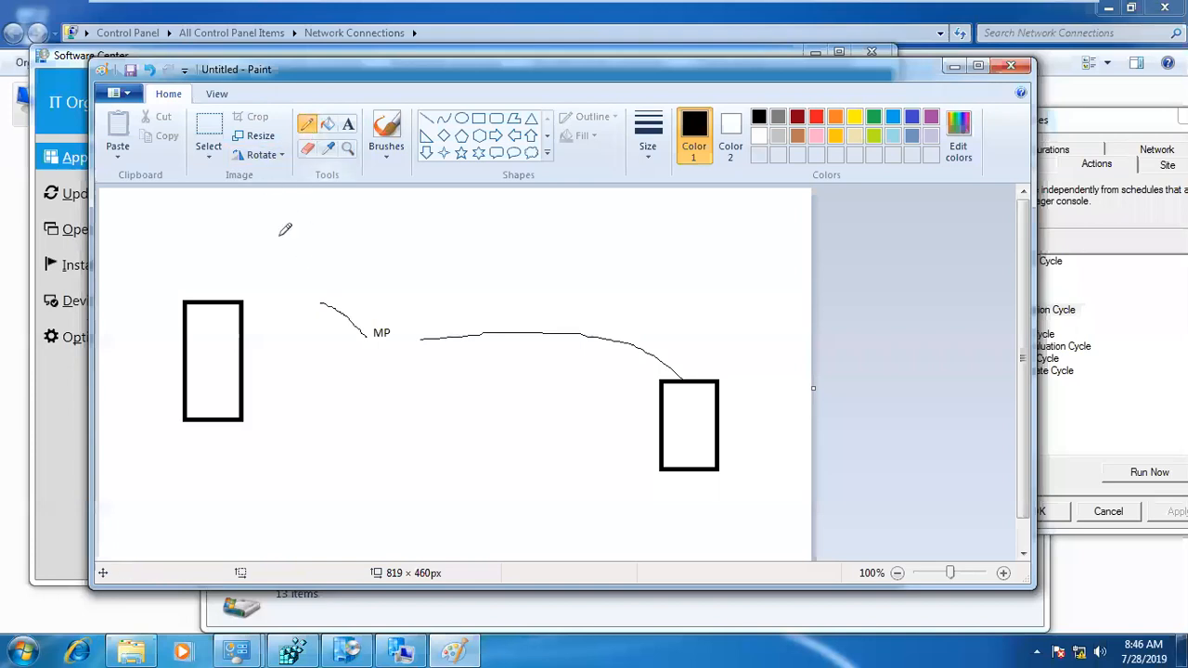
{"action": "left_click", "coordinate": [348, 123]}
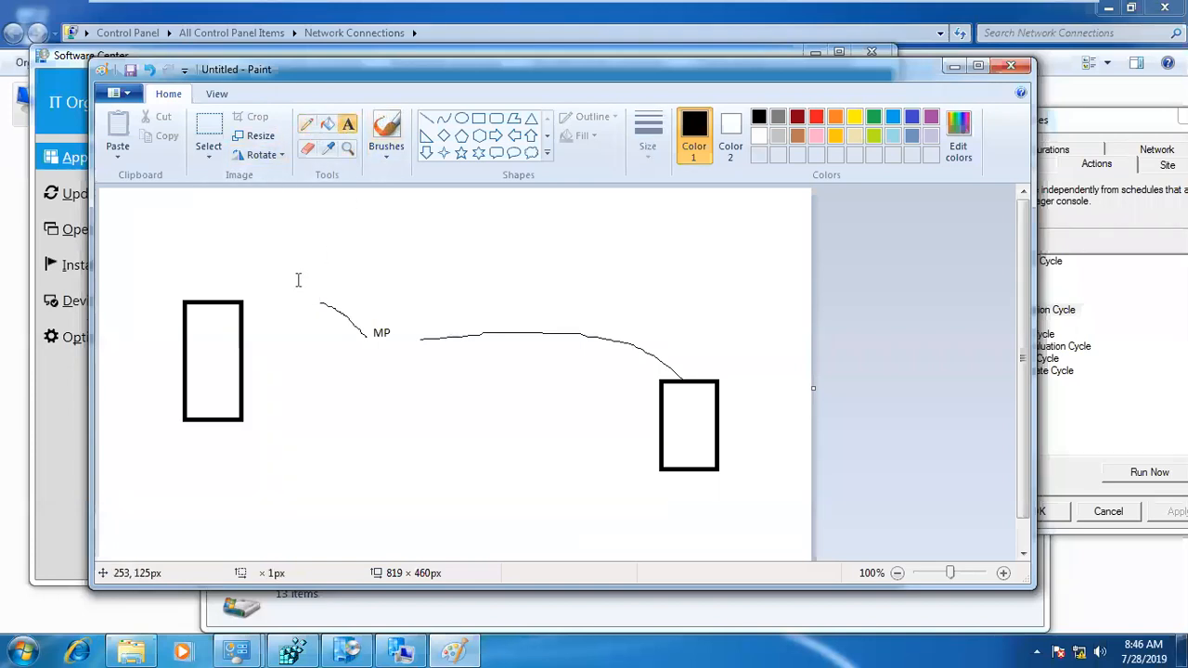
{"action": "left_click", "coordinate": [298, 279]}
{"action": "type", "text": "site server"}
{"action": "left_click", "coordinate": [302, 307]}
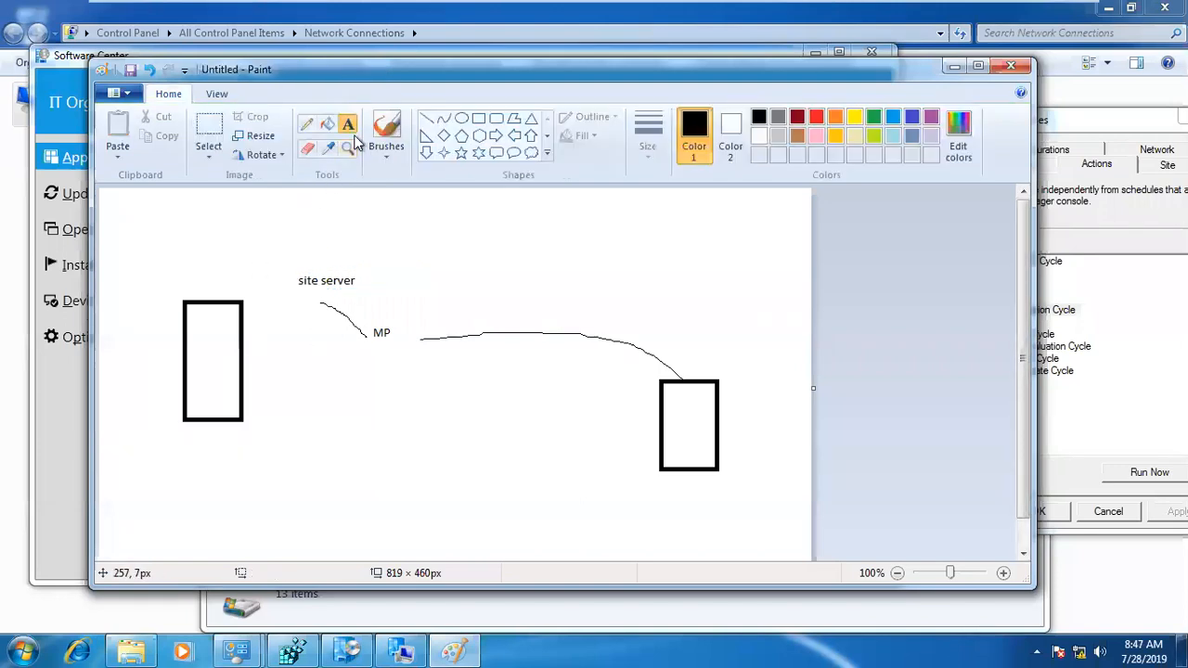
Step: Draw a short pencil line from the site server label up and to the left, and label its end DB
{"action": "left_click", "coordinate": [307, 124]}
{"action": "left_click_drag", "start_coordinate": [296, 283], "coordinate": [253, 264]}
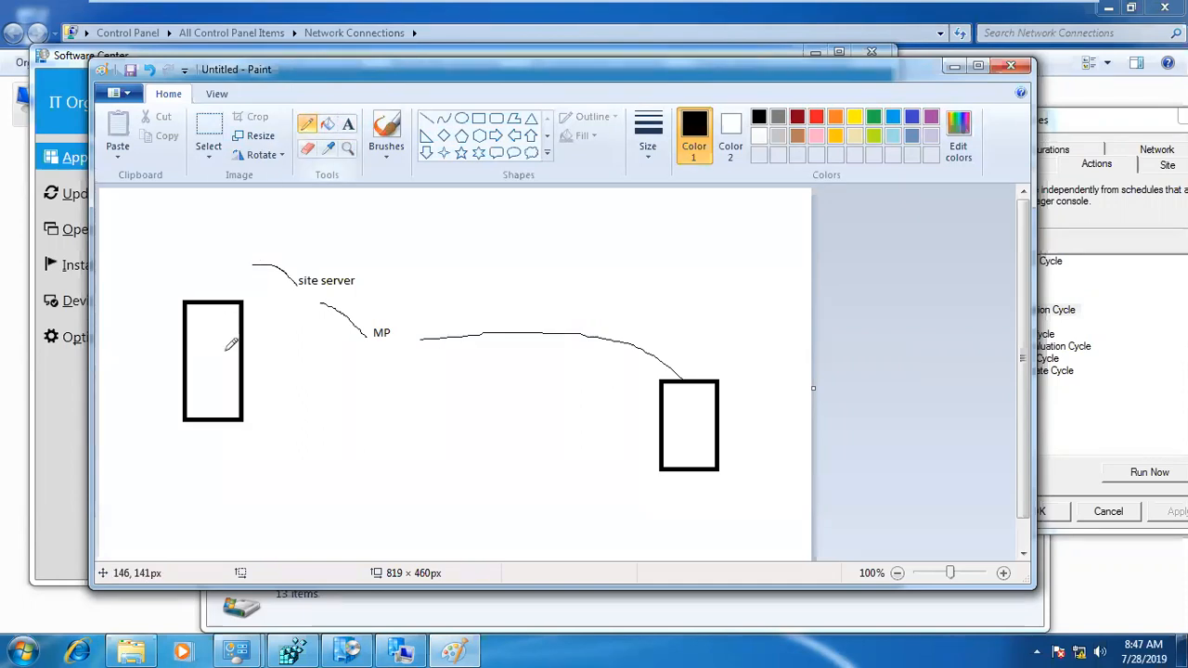
{"action": "left_click", "coordinate": [348, 123]}
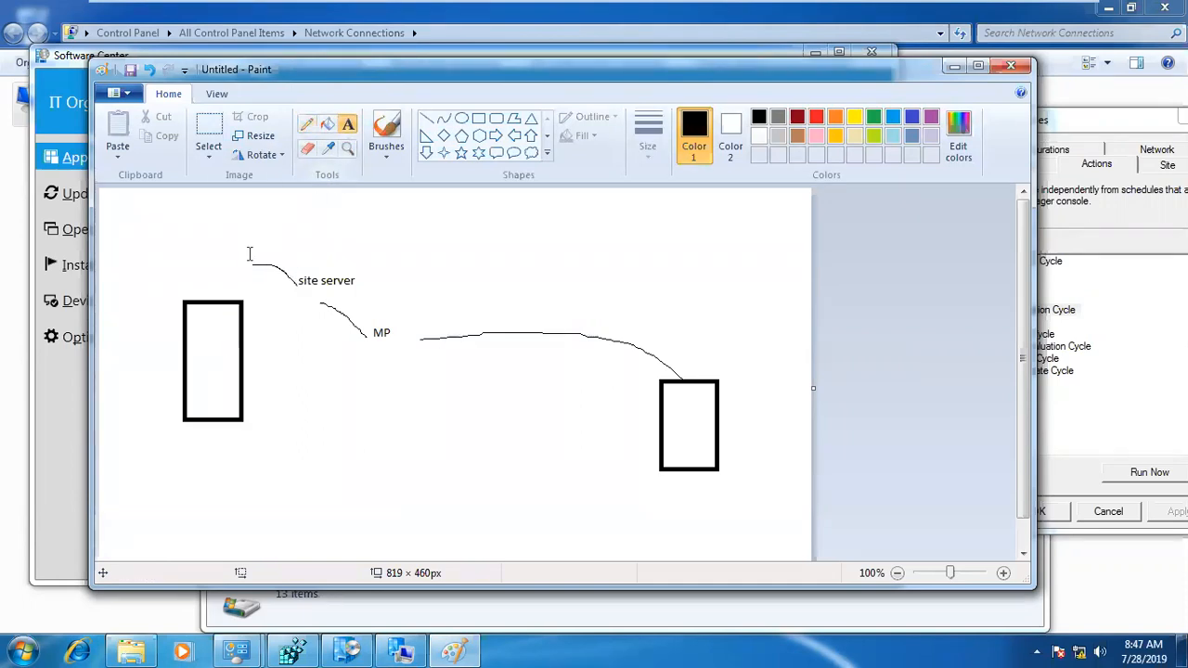
{"action": "left_click", "coordinate": [231, 252]}
{"action": "type", "text": "DB"}
{"action": "left_click", "coordinate": [296, 321]}
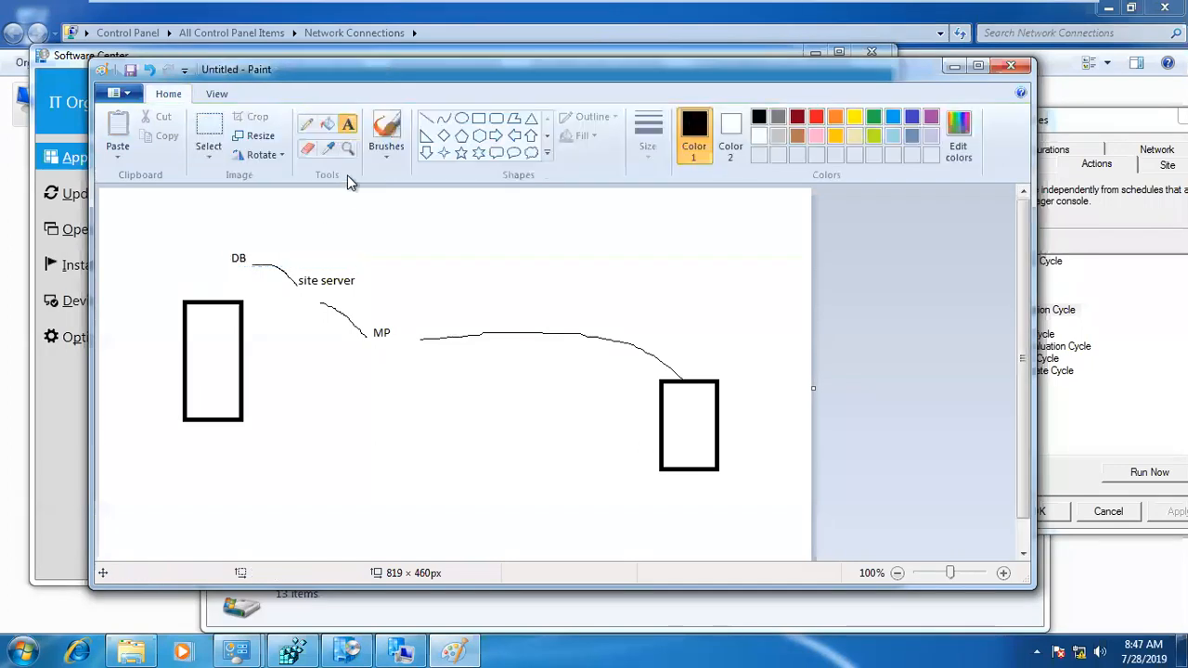
Step: Draw the return path in pencil from DB down to MP and on to the right rectangle
{"action": "left_click", "coordinate": [307, 124]}
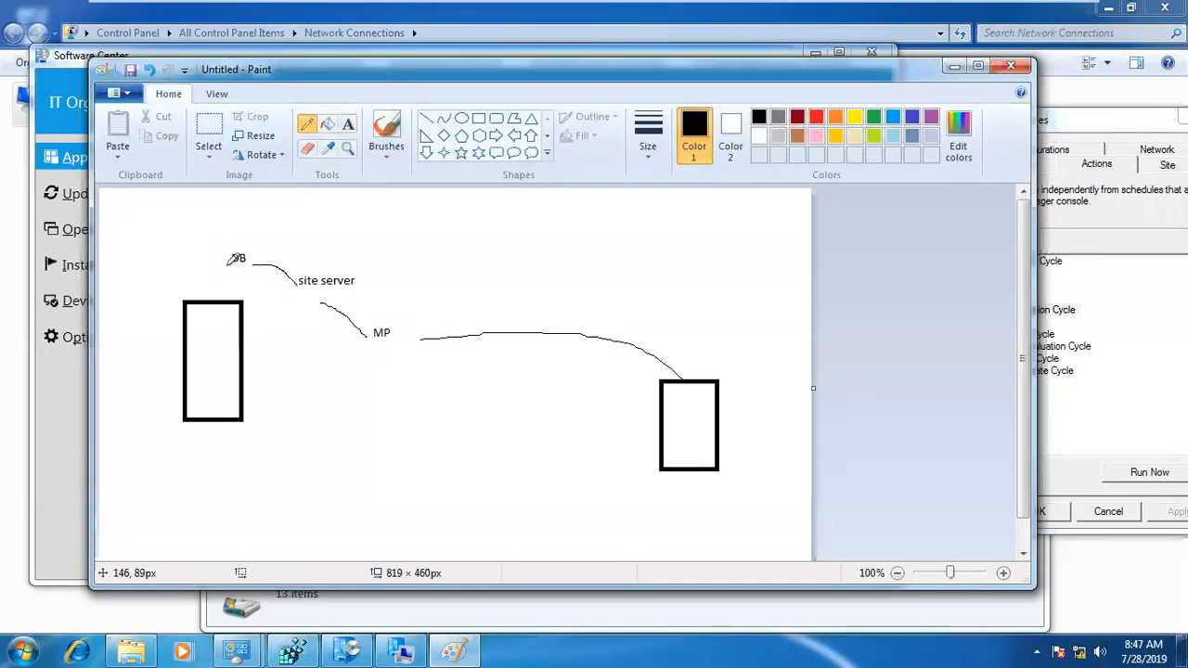
{"action": "left_click_drag", "start_coordinate": [235, 289], "coordinate": [309, 336]}
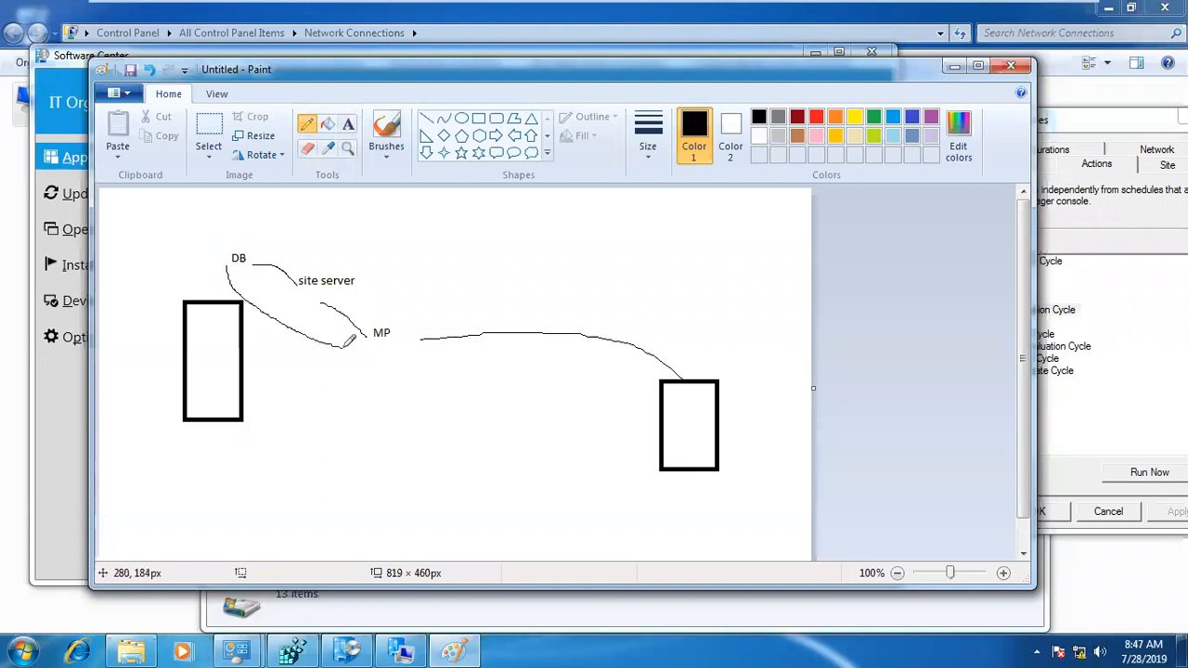
{"action": "mouse_move", "coordinate": [405, 382]}
{"action": "left_mouse_down"}
{"action": "mouse_move", "coordinate": [522, 412]}
{"action": "mouse_move", "coordinate": [640, 419]}
{"action": "left_mouse_up"}
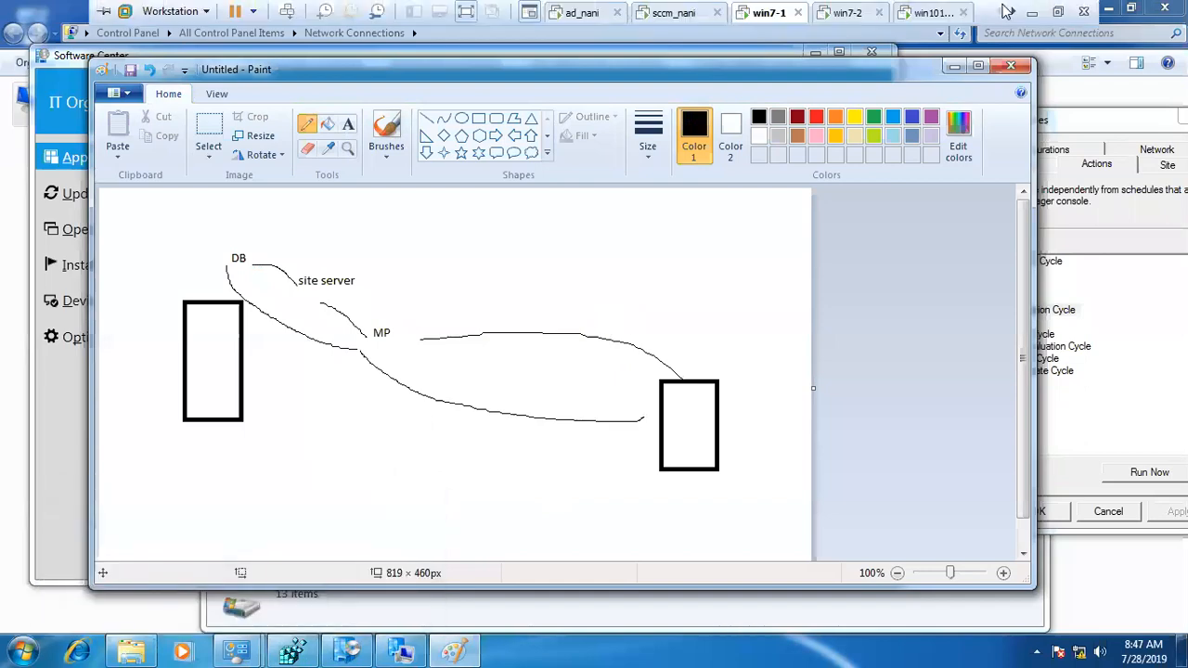
Step: Switch to Day7-SD.docx in Word, review the PolicyAgent.log and PolicyEvaluator.log entries under Package, and return to the win7-1 machine
{"action": "left_click", "coordinate": [1031, 11]}
{"action": "scroll", "coordinate": [528, 398], "scroll_direction": "up", "scroll_amount": 10}
{"action": "scroll", "coordinate": [528, 397], "scroll_direction": "up", "scroll_amount": 15}
{"action": "scroll", "coordinate": [528, 398], "scroll_direction": "up", "scroll_amount": 12}
{"action": "left_click_drag", "start_coordinate": [699, 475], "coordinate": [145, 220]}
{"action": "left_click", "coordinate": [313, 371]}
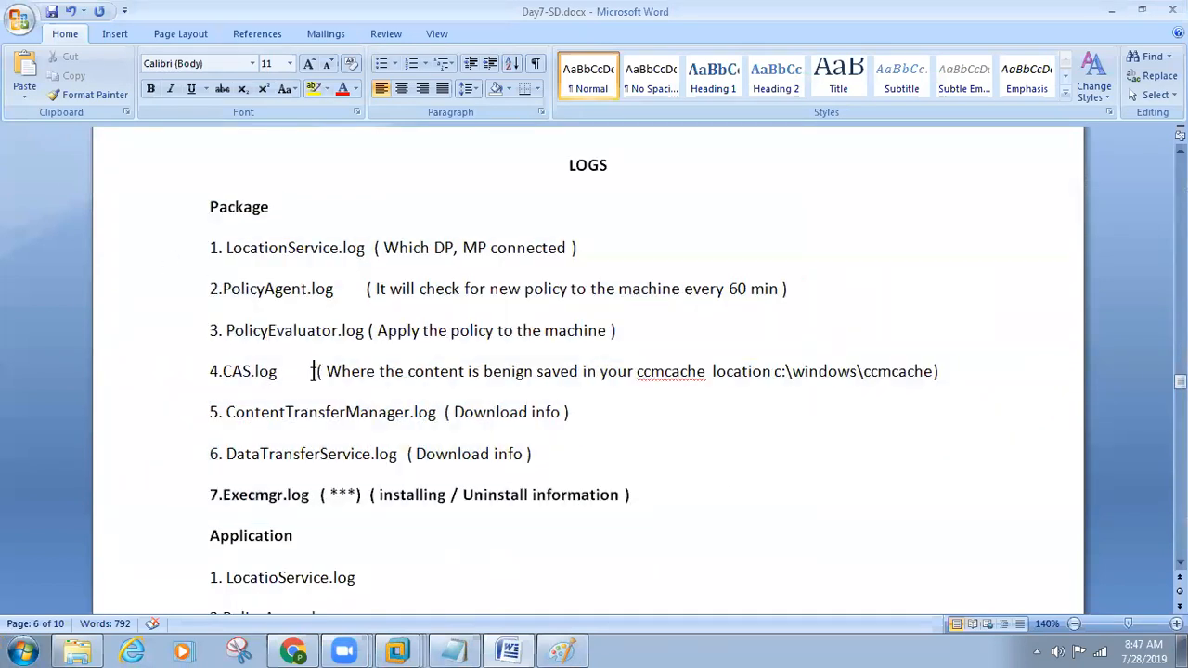
{"action": "left_click_drag", "start_coordinate": [220, 293], "coordinate": [847, 335]}
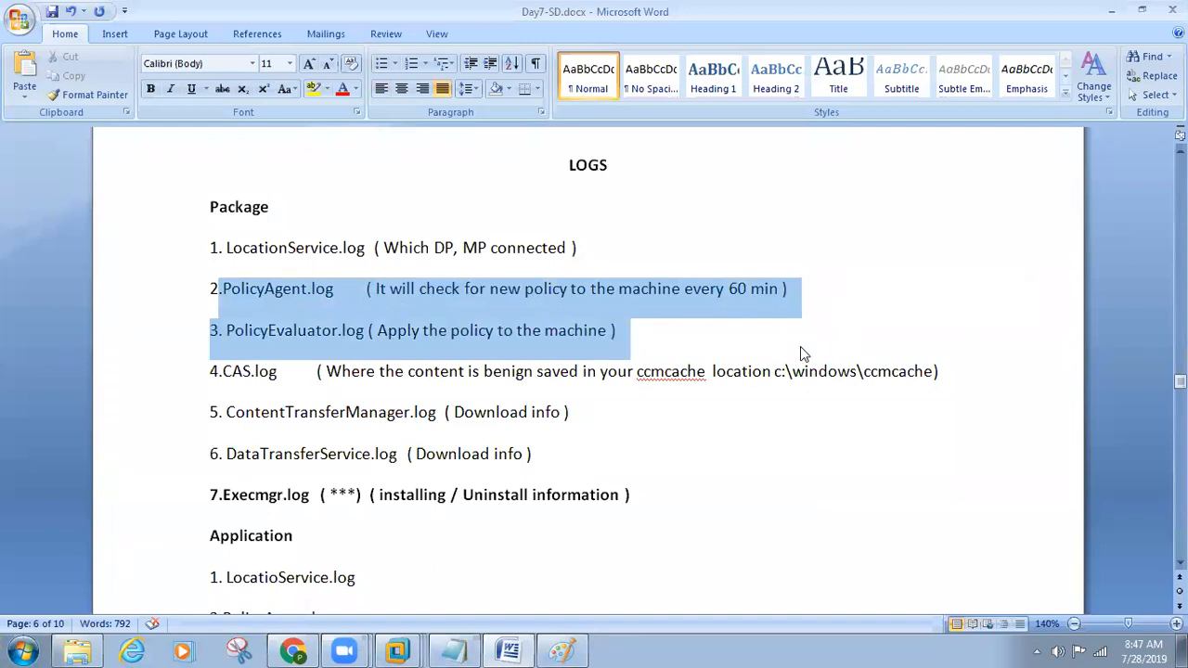
{"action": "left_click", "coordinate": [640, 521]}
{"action": "mouse_move", "coordinate": [395, 648]}
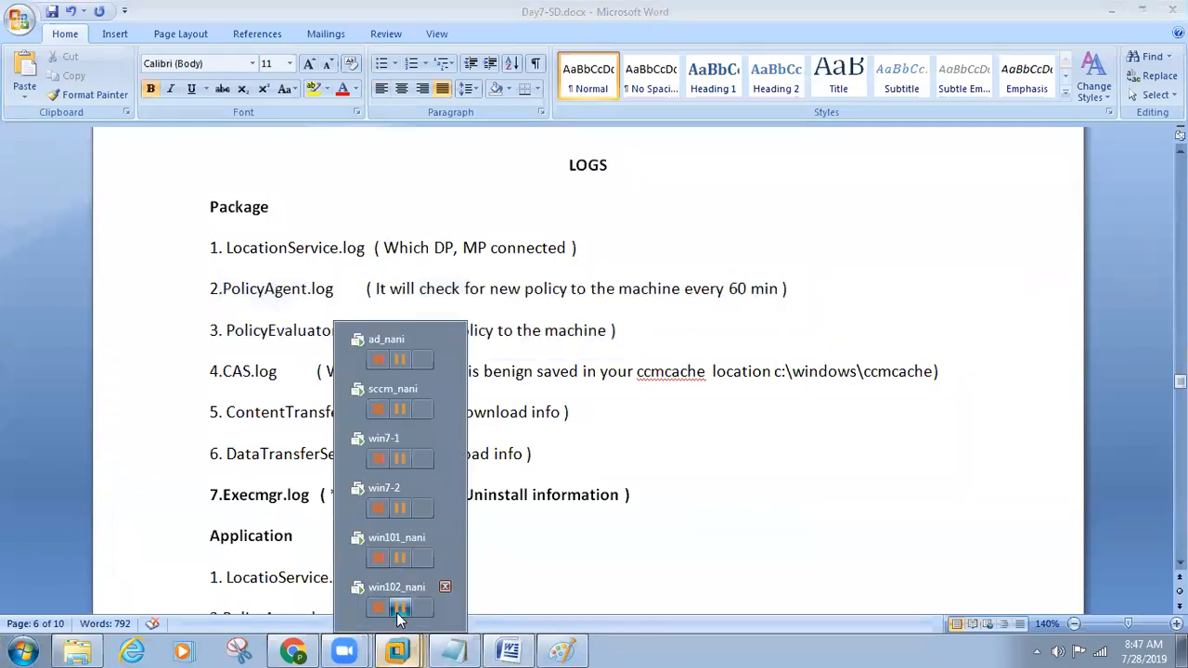
{"action": "left_click", "coordinate": [386, 448]}
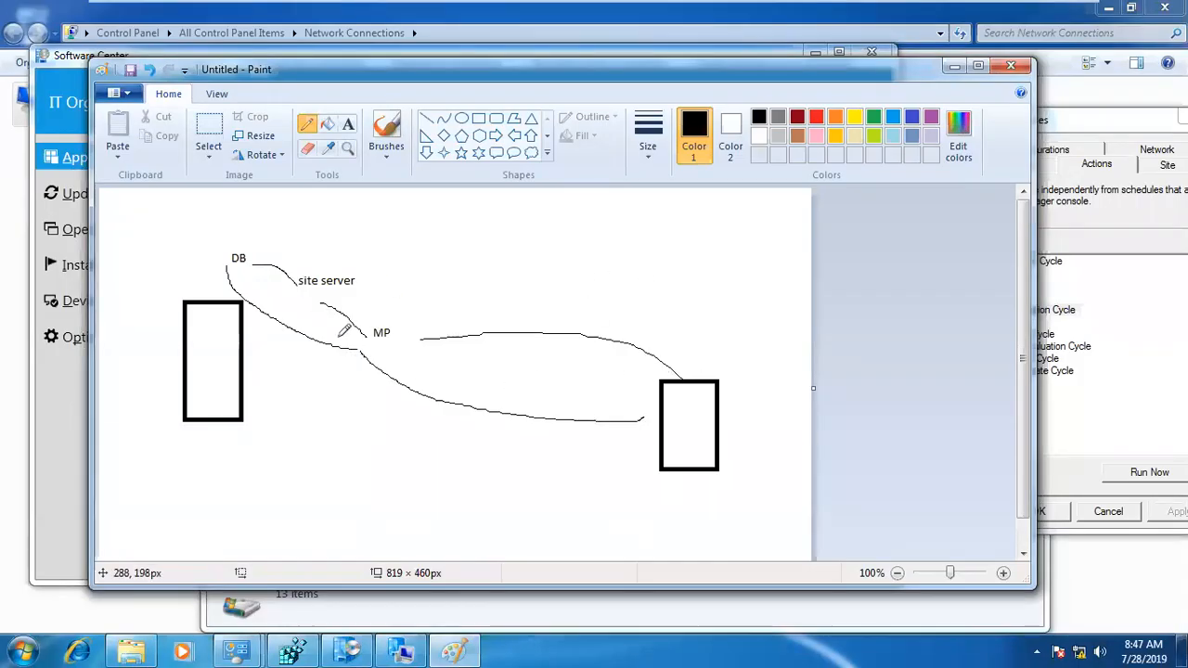
Step: Draw a large pencil loop around the left rectangle and the DB, site server and MP labels, and label it "sccm server"
{"action": "mouse_move", "coordinate": [210, 225]}
{"action": "left_mouse_down"}
{"action": "mouse_move", "coordinate": [141, 320]}
{"action": "mouse_move", "coordinate": [189, 471]}
{"action": "mouse_move", "coordinate": [455, 295]}
{"action": "mouse_move", "coordinate": [323, 212]}
{"action": "mouse_move", "coordinate": [214, 224]}
{"action": "left_mouse_up"}
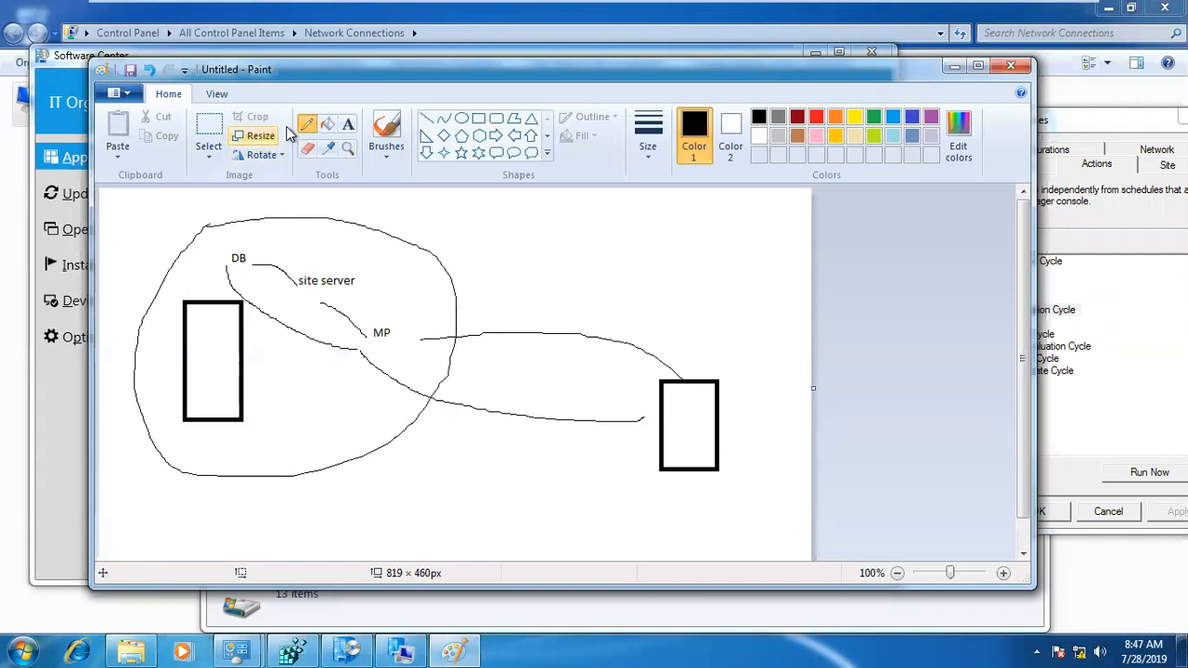
{"action": "left_click", "coordinate": [348, 124]}
{"action": "left_click", "coordinate": [368, 204]}
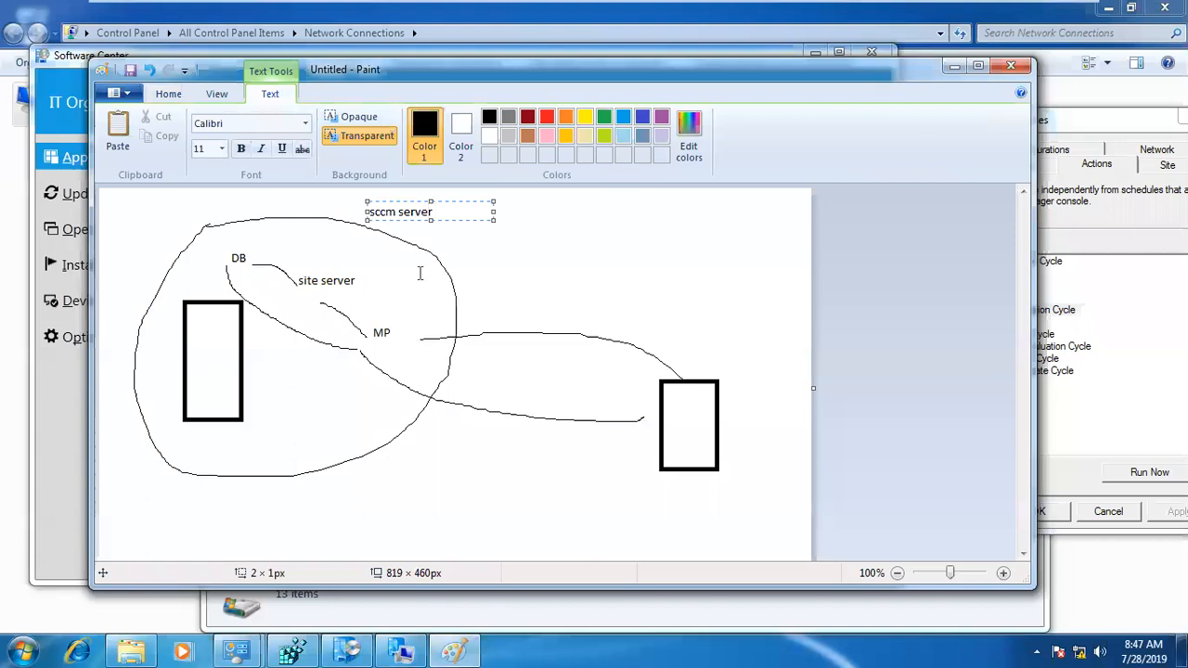
{"action": "left_click", "coordinate": [466, 241]}
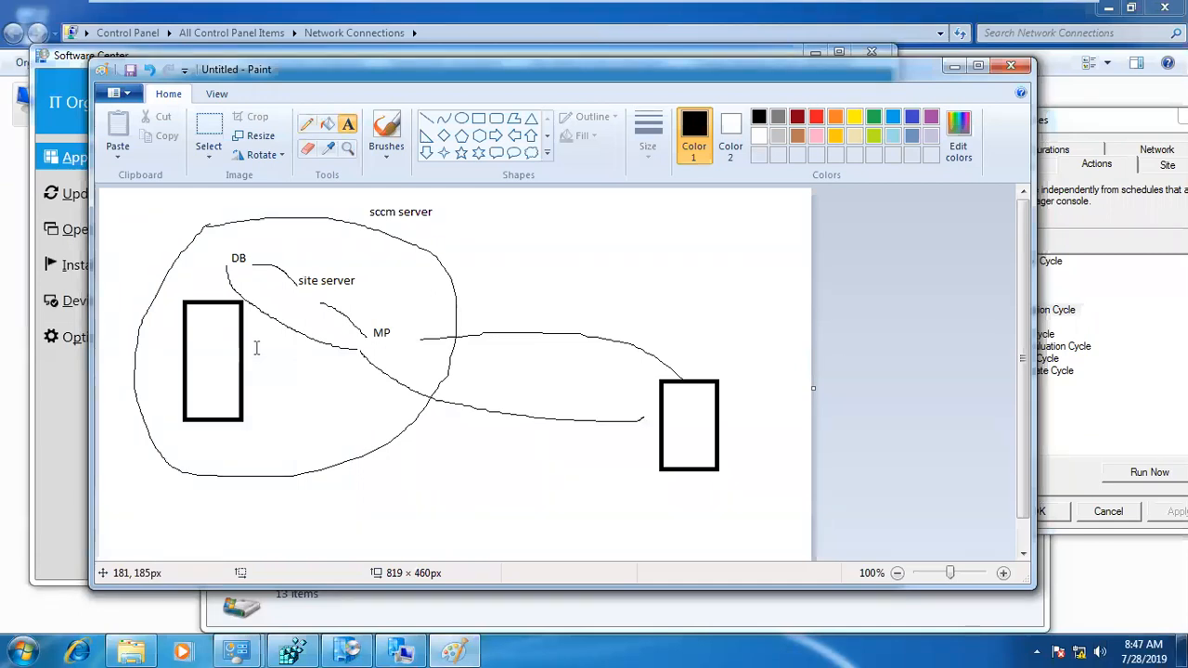
Step: Minimize the drawing and open the client log folder C:\Windows\CCM\Logs, showing its full path
{"action": "left_click", "coordinate": [954, 66]}
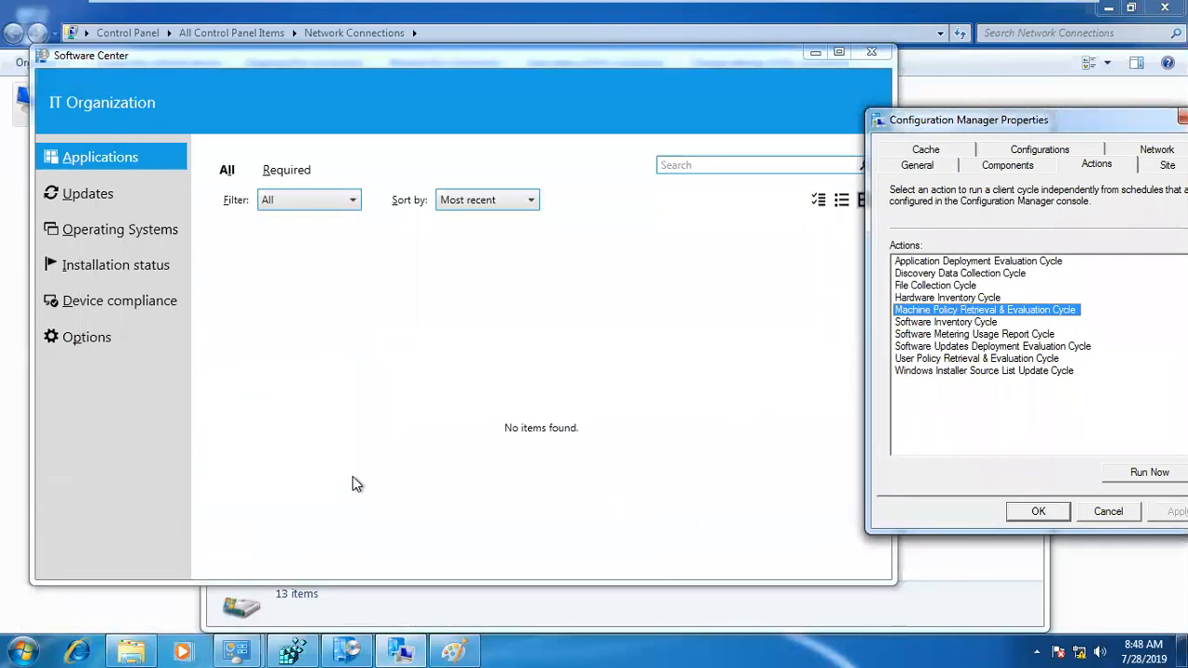
{"action": "key", "text": "super+r"}
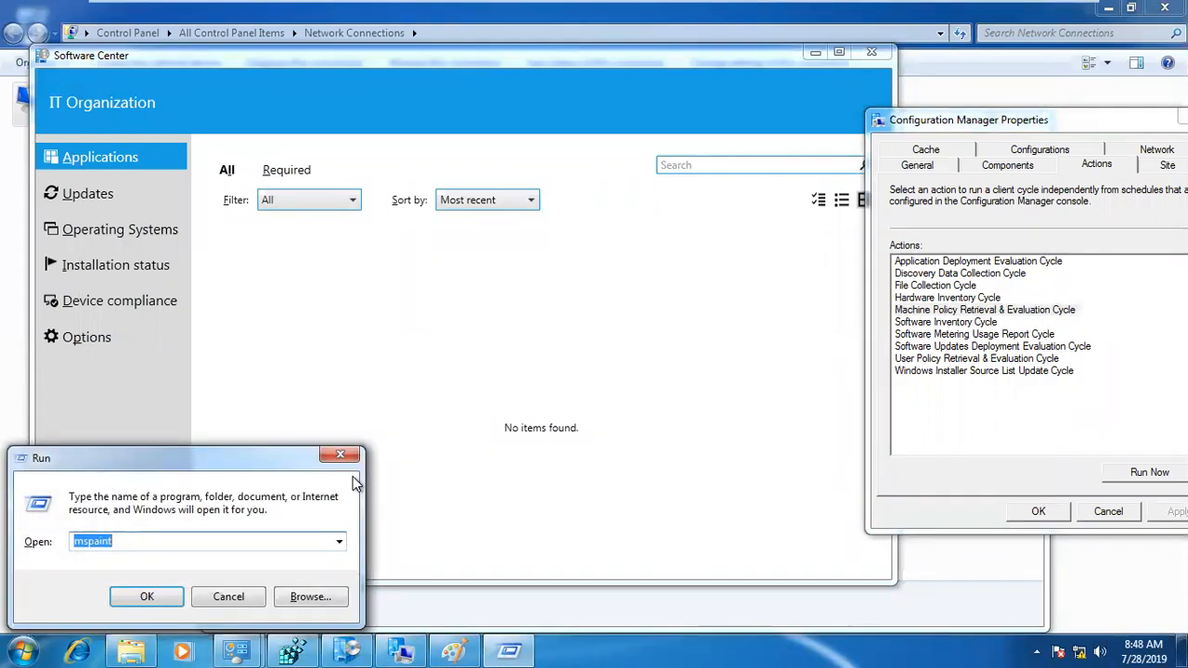
{"action": "type", "text": "ccm"}
{"action": "key", "text": "Return"}
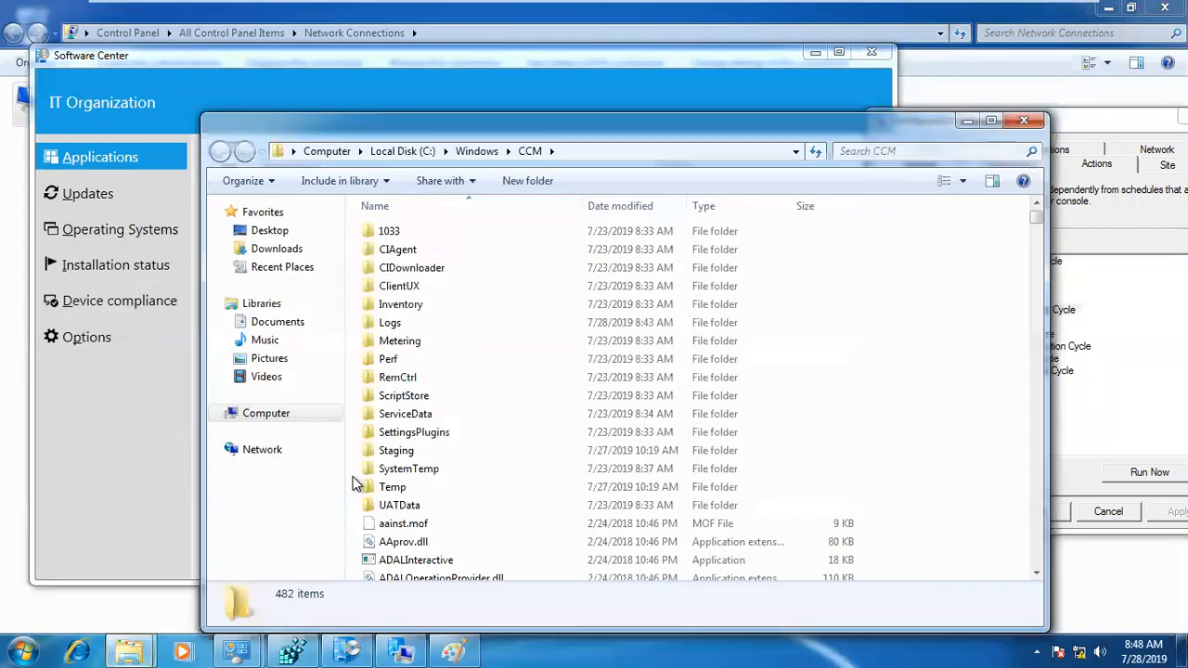
{"action": "left_click", "coordinate": [599, 152]}
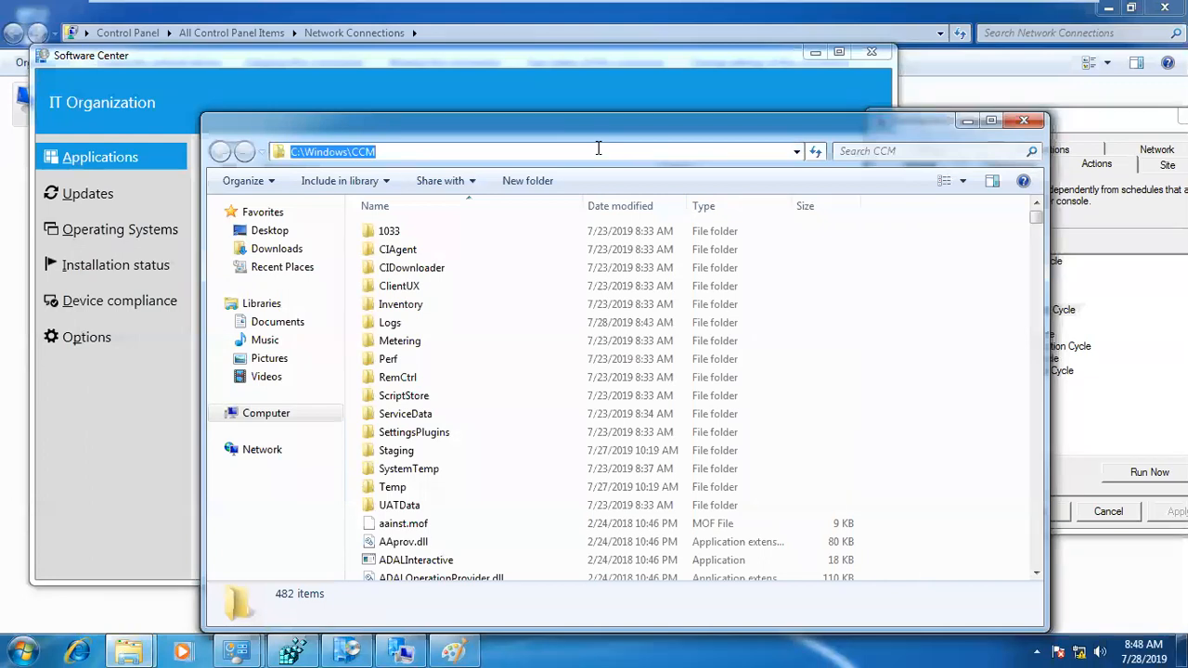
{"action": "double_click", "coordinate": [441, 320]}
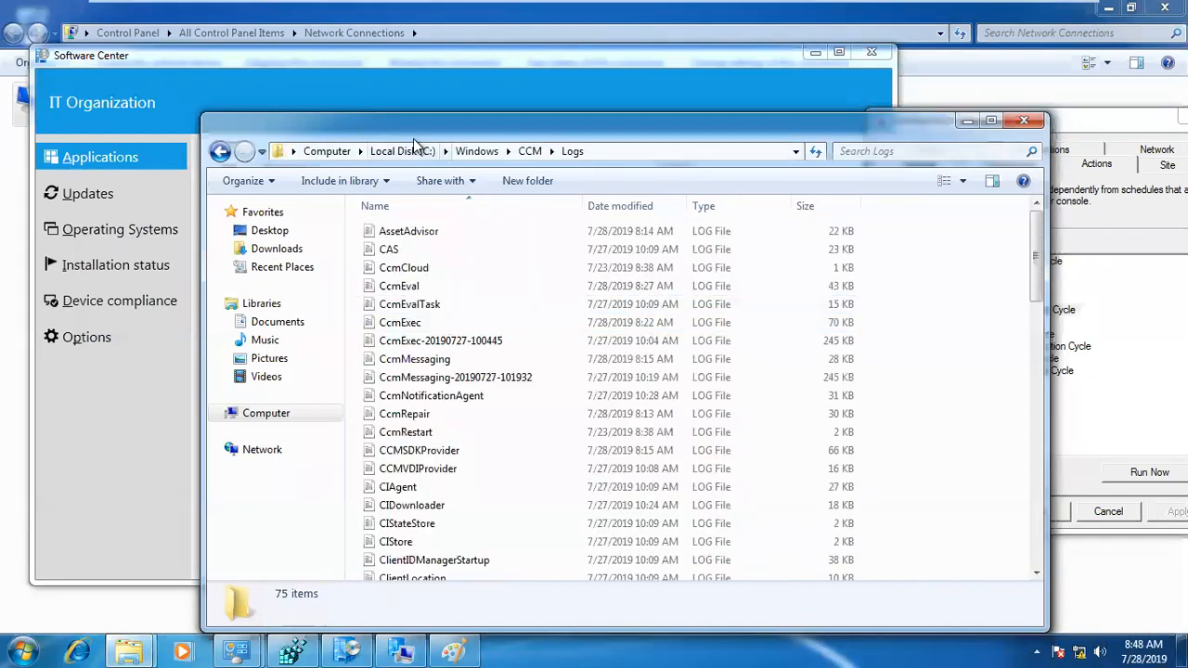
{"action": "left_click", "coordinate": [609, 152]}
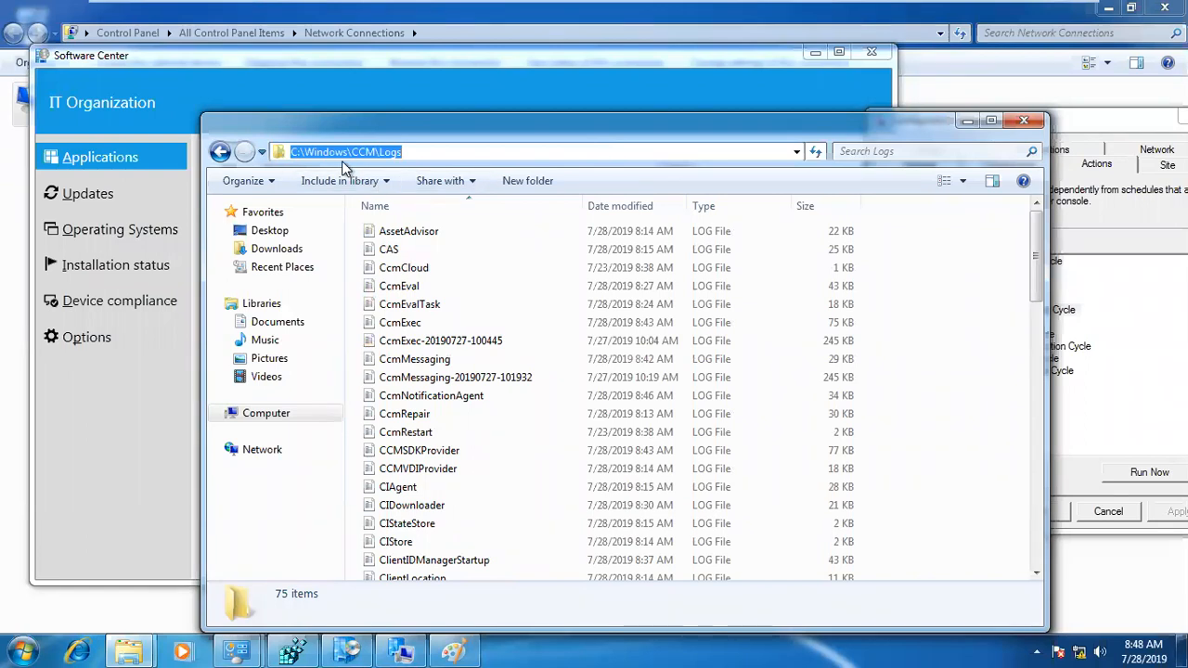
Step: Open the LocationServices log and examine the entry about the machine's current AD site
{"action": "left_click", "coordinate": [475, 344]}
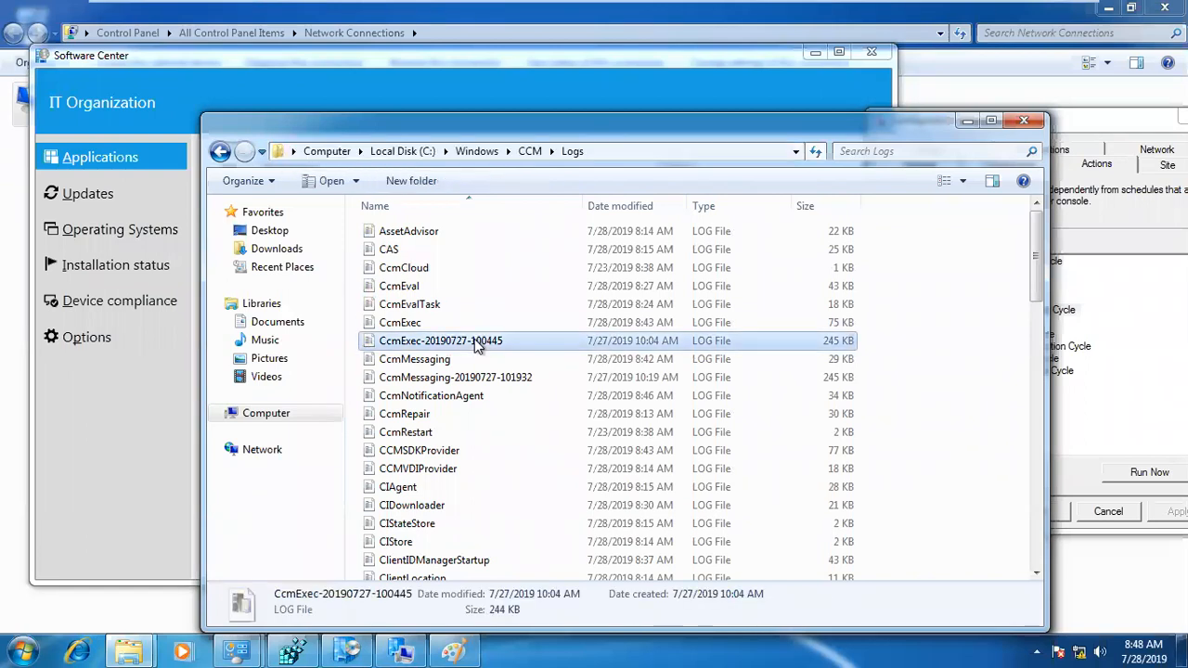
{"action": "key", "text": "l"}
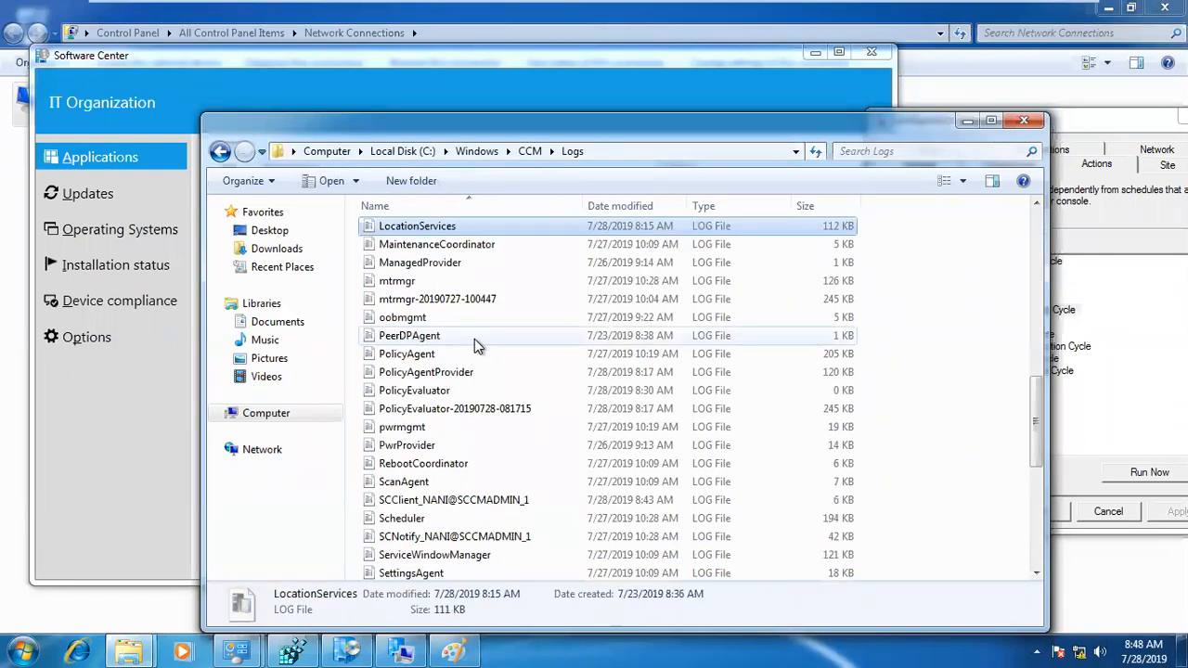
{"action": "double_click", "coordinate": [432, 227]}
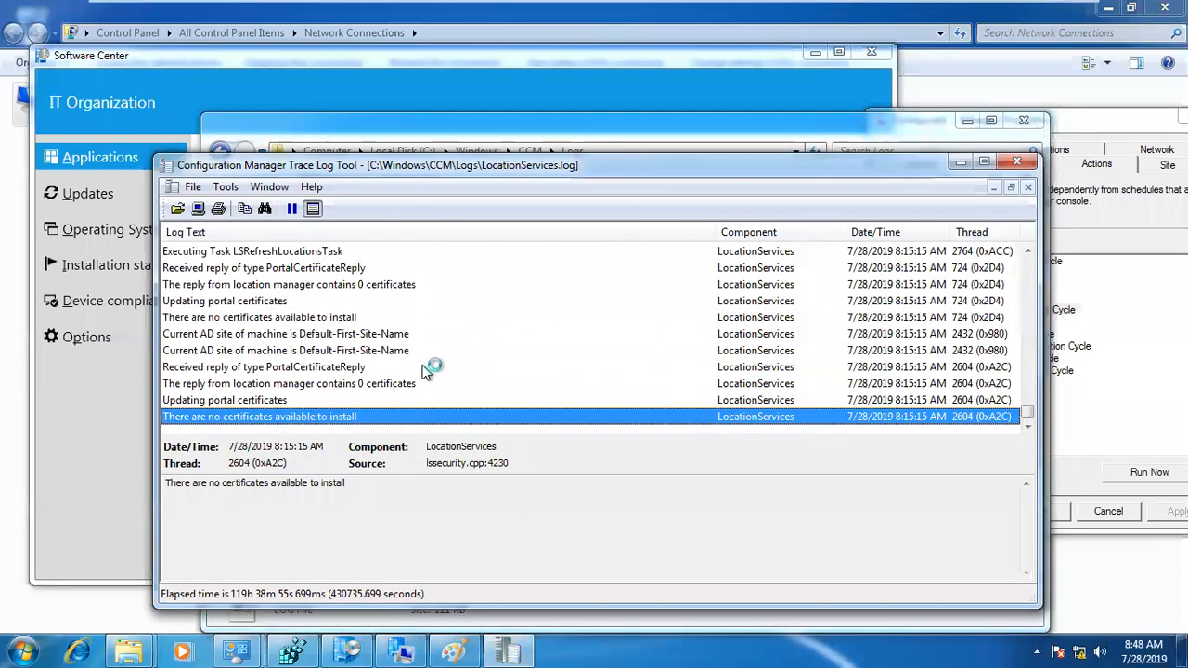
{"action": "left_click", "coordinate": [313, 350]}
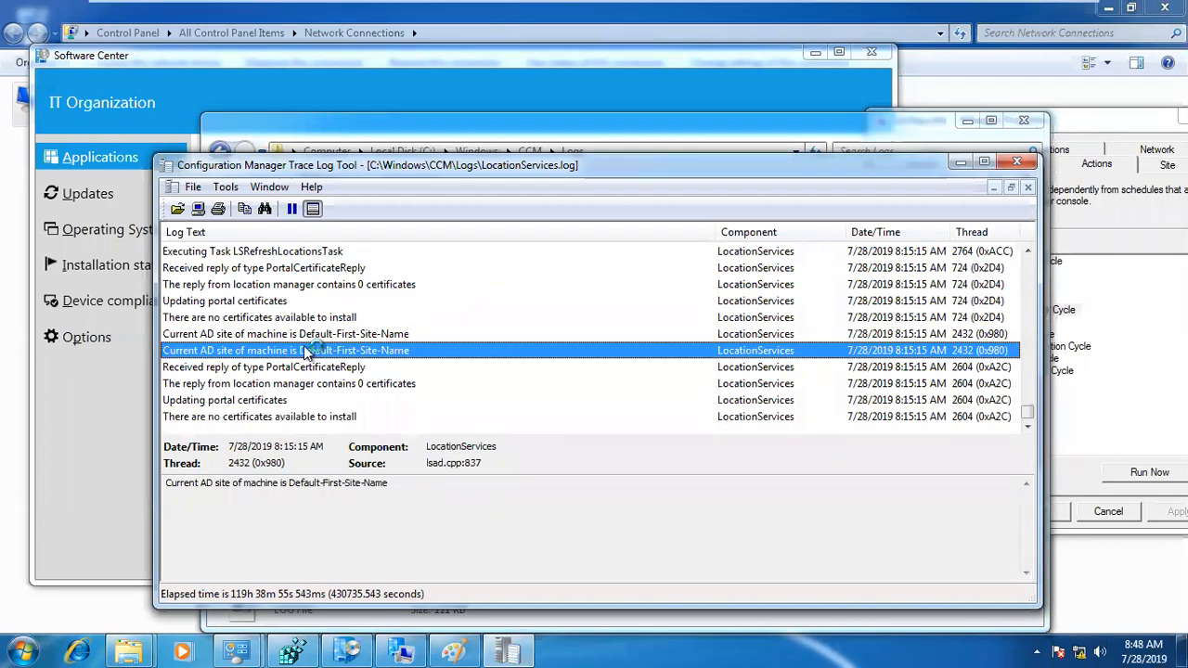
{"action": "scroll", "coordinate": [306, 348], "scroll_direction": "up", "scroll_amount": 2}
{"action": "scroll", "coordinate": [304, 346], "scroll_direction": "down", "scroll_amount": 2}
{"action": "left_click_drag", "start_coordinate": [379, 172], "coordinate": [299, 132]}
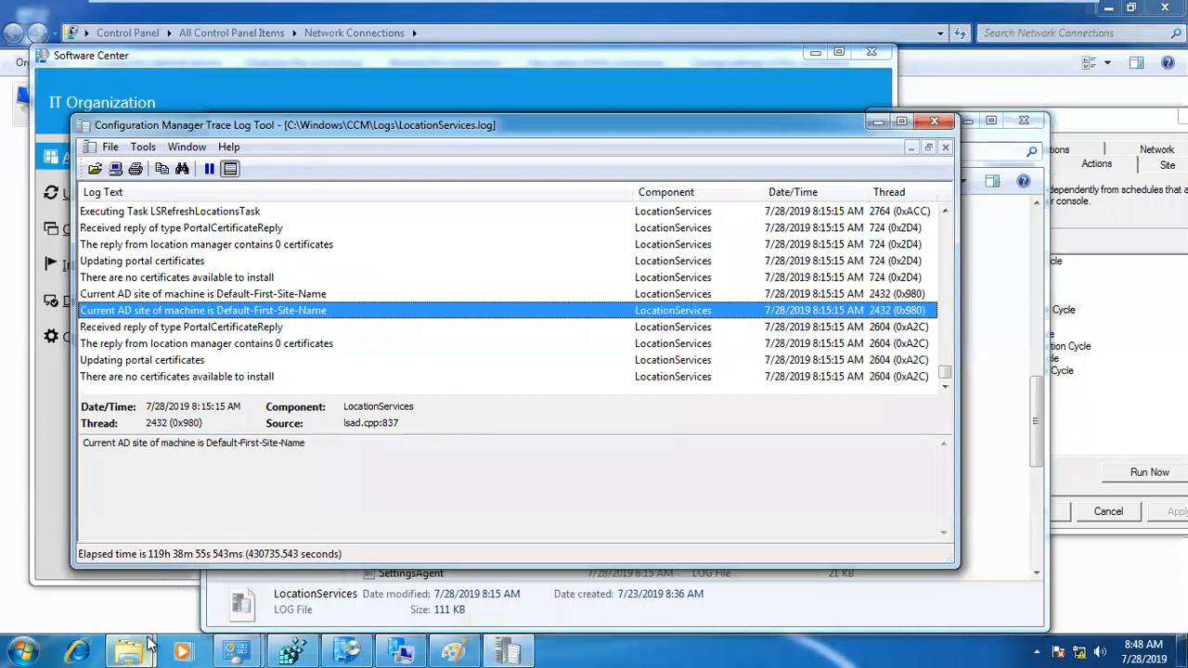
Step: Go back to the Logs folder and open the PolicyAgent log
{"action": "left_click", "coordinate": [525, 580]}
{"action": "left_click", "coordinate": [422, 428]}
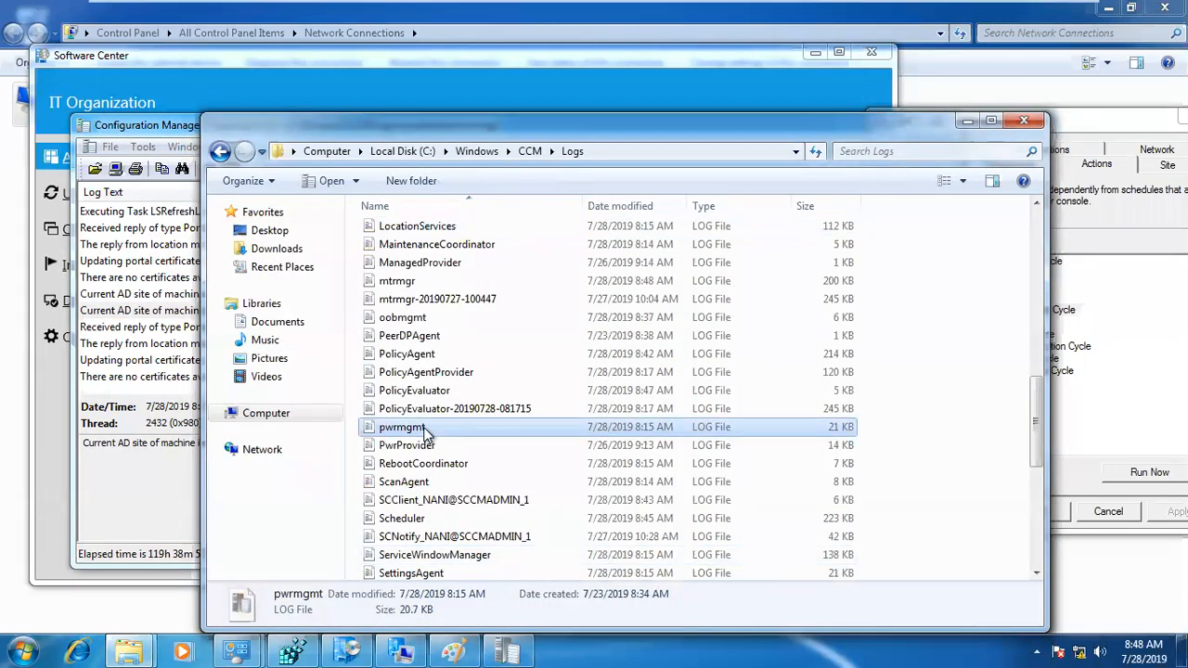
{"action": "key", "text": "Down"}
{"action": "key", "text": "o"}
{"action": "key", "text": "Return"}
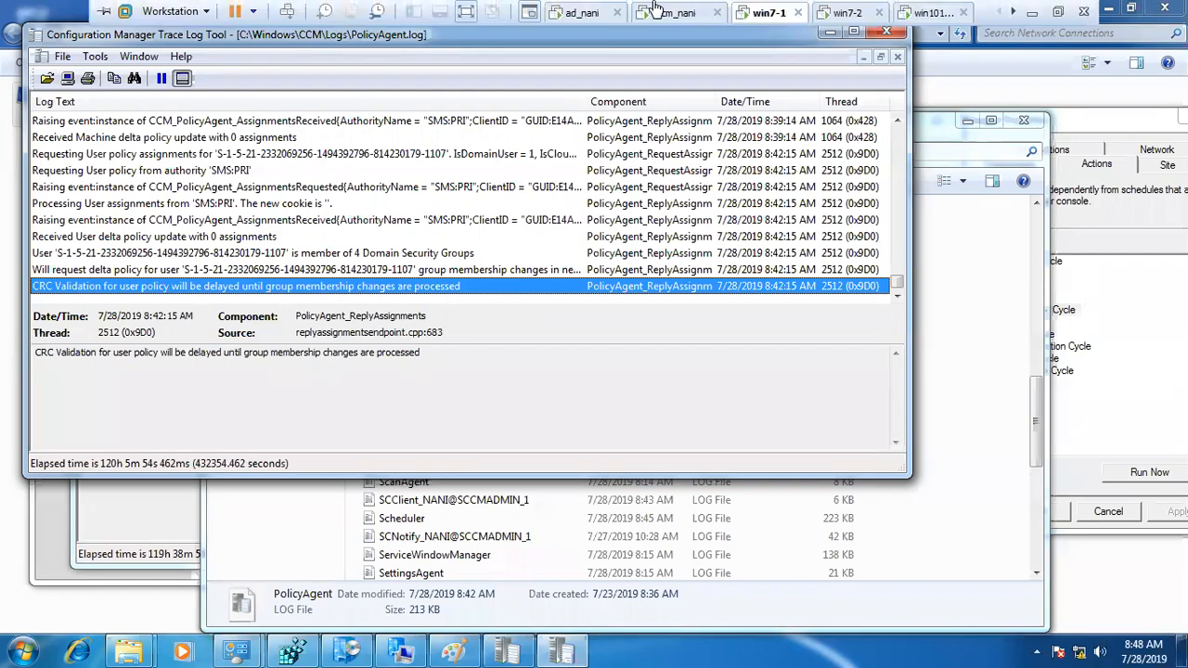
Step: Switch to the Configuration Manager console on sccm_nani and add the Deployment ID column to the Restart package's deployment list
{"action": "left_click", "coordinate": [682, 13]}
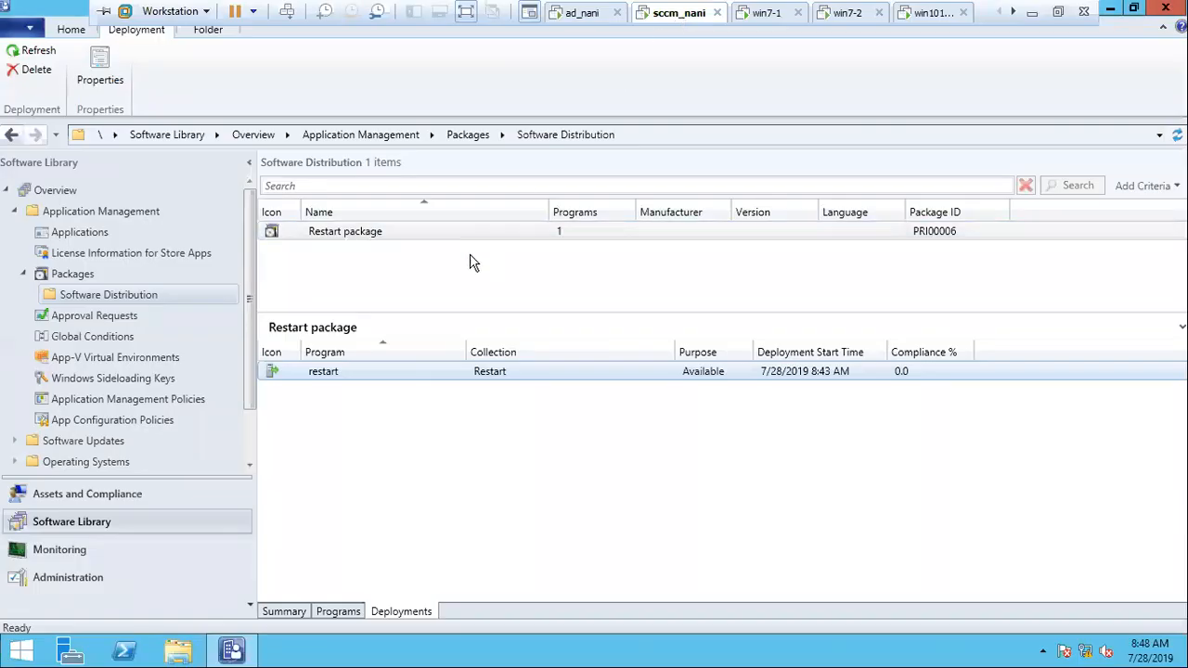
{"action": "left_click", "coordinate": [961, 234]}
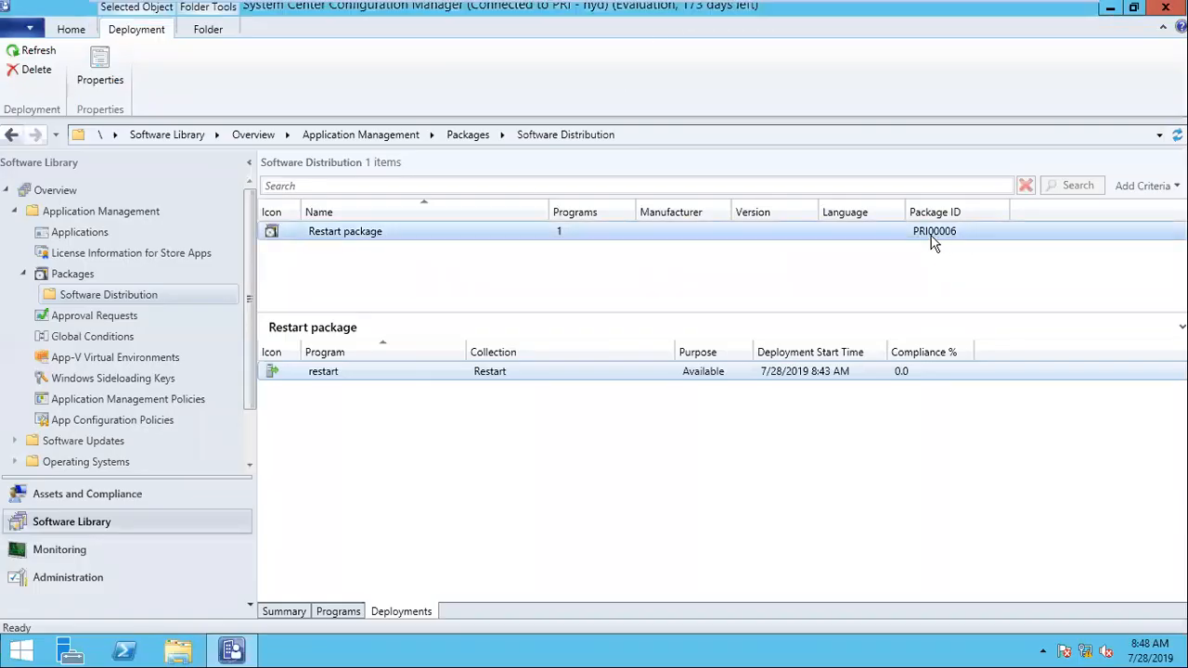
{"action": "right_click", "coordinate": [1037, 353]}
{"action": "left_click", "coordinate": [957, 325]}
{"action": "left_click", "coordinate": [991, 377]}
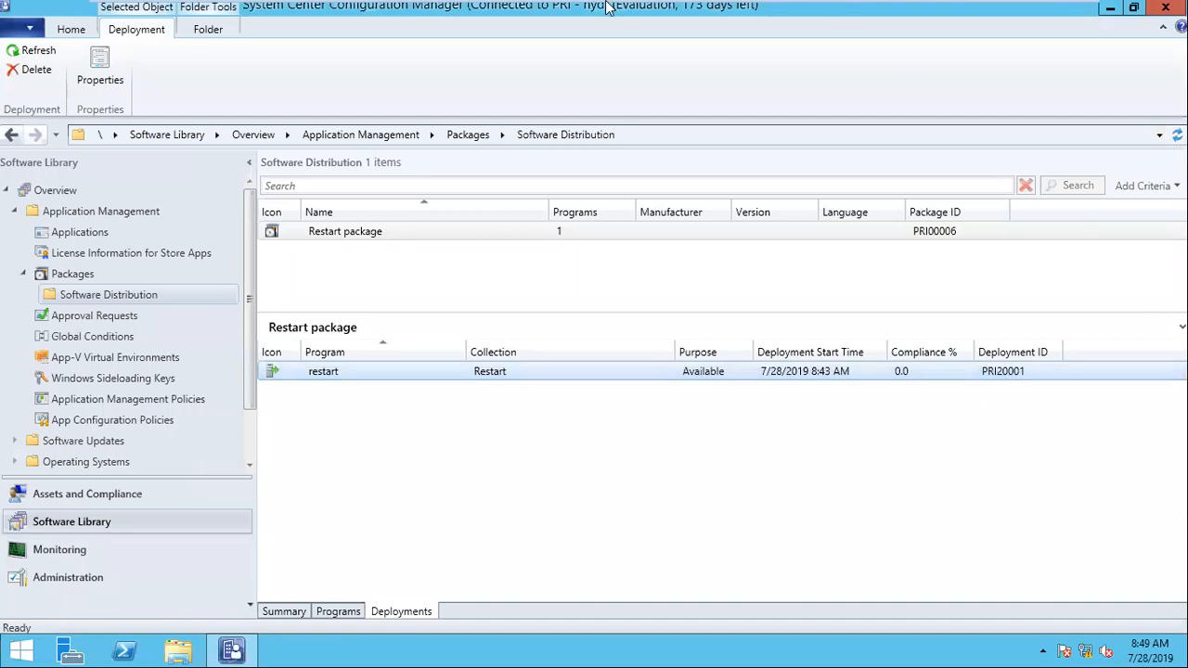
Step: Return to win7-1, enlarge the PolicyAgent.log window and review its latest machine and user policy assignment entries
{"action": "mouse_move", "coordinate": [683, 26]}
{"action": "left_click", "coordinate": [767, 14]}
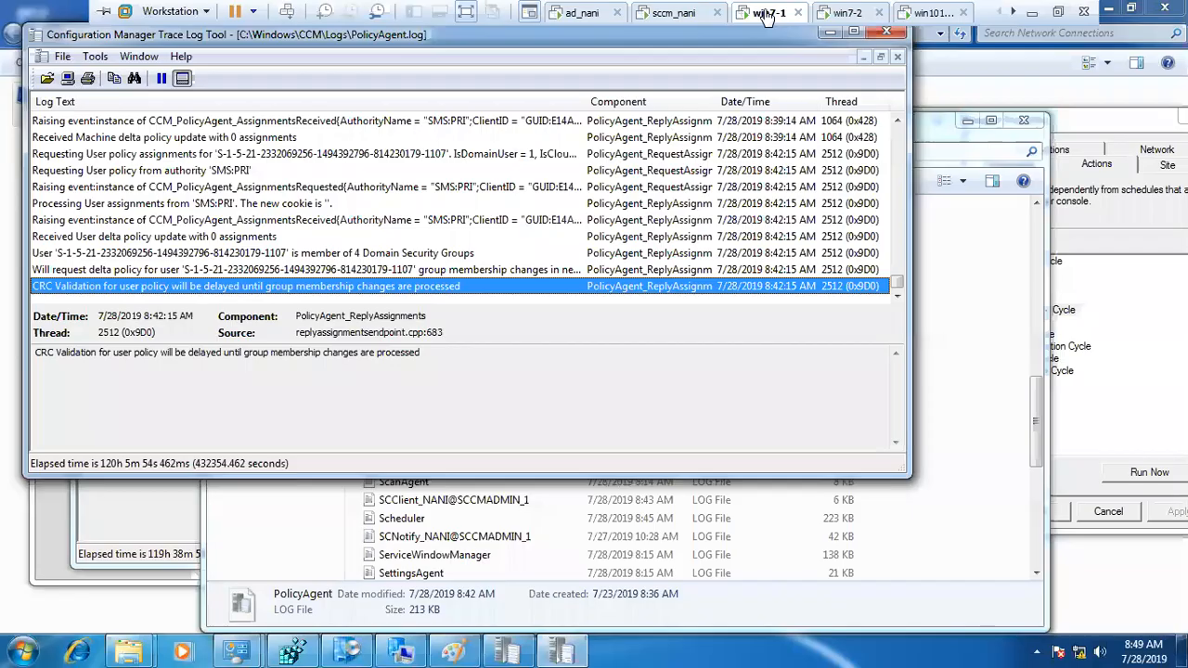
{"action": "left_click", "coordinate": [408, 253]}
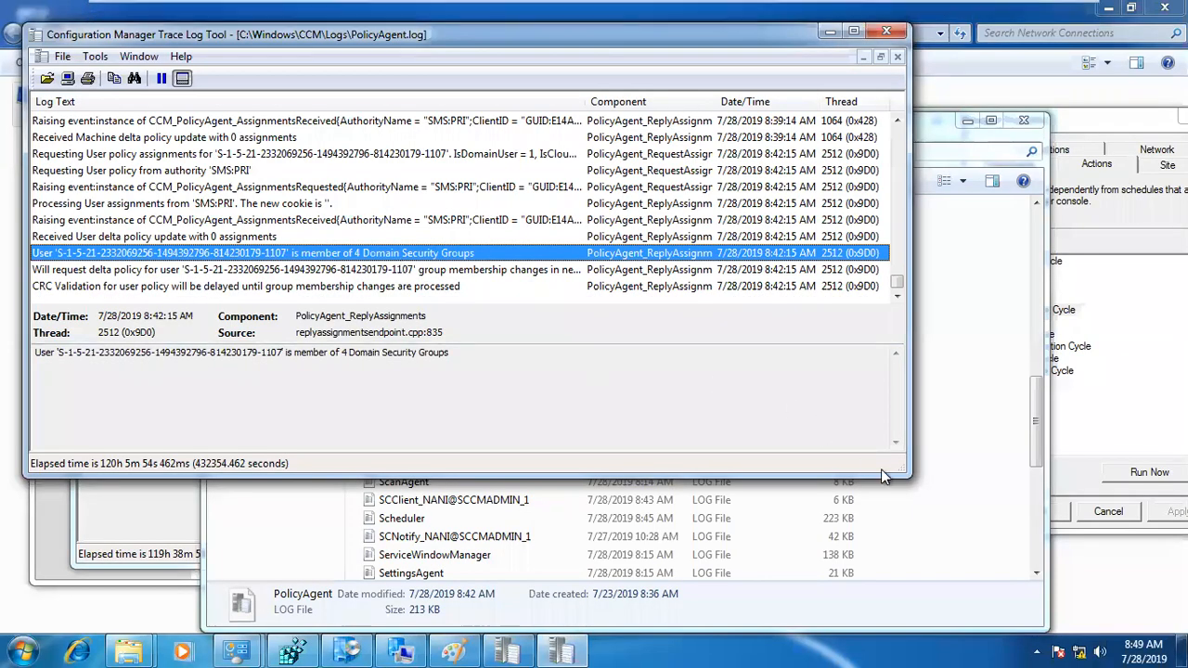
{"action": "left_click_drag", "start_coordinate": [900, 467], "coordinate": [981, 576]}
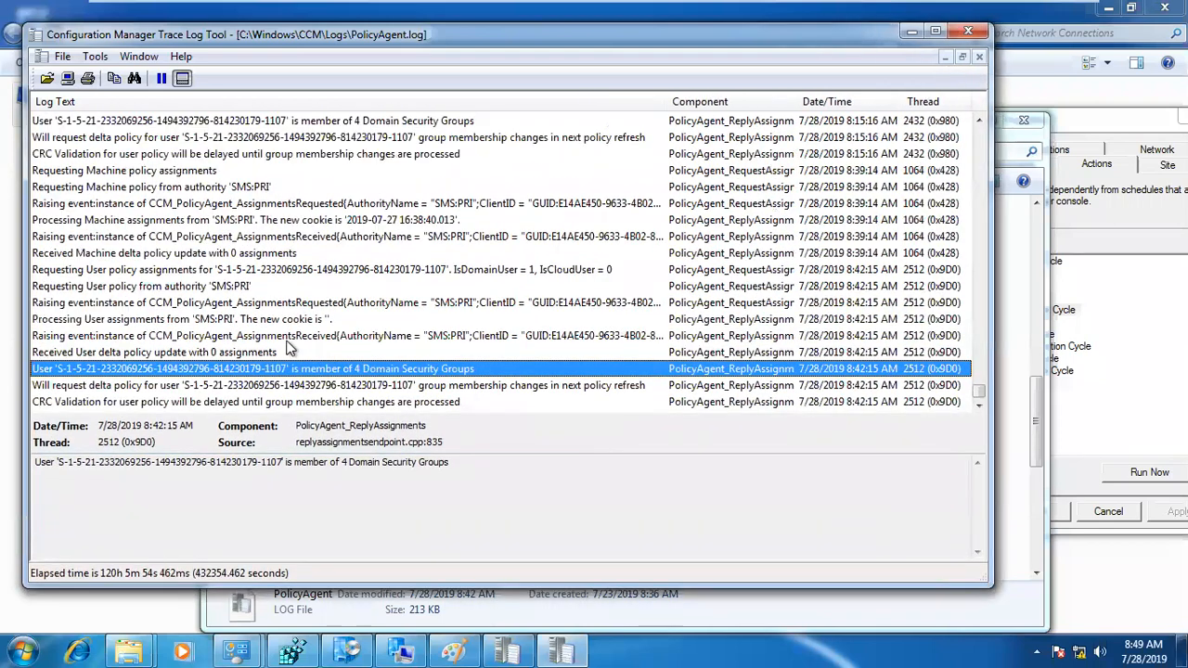
{"action": "scroll", "coordinate": [292, 336], "scroll_direction": "up", "scroll_amount": 3}
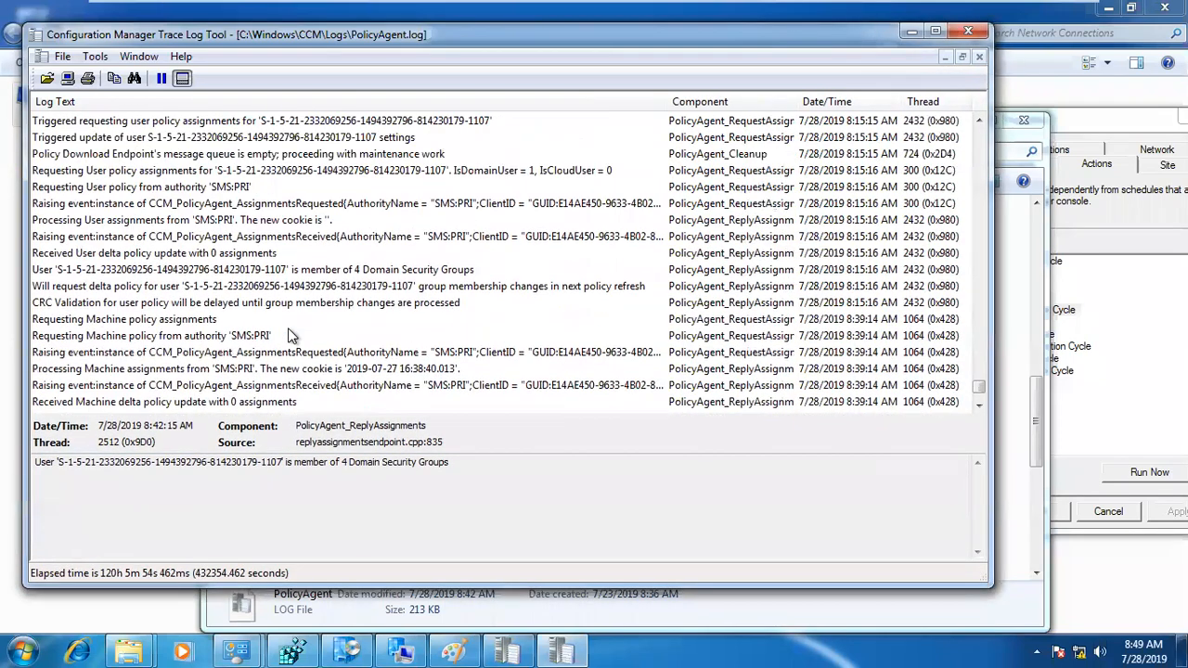
{"action": "scroll", "coordinate": [293, 336], "scroll_direction": "down", "scroll_amount": 3}
{"action": "scroll", "coordinate": [292, 336], "scroll_direction": "up", "scroll_amount": 3}
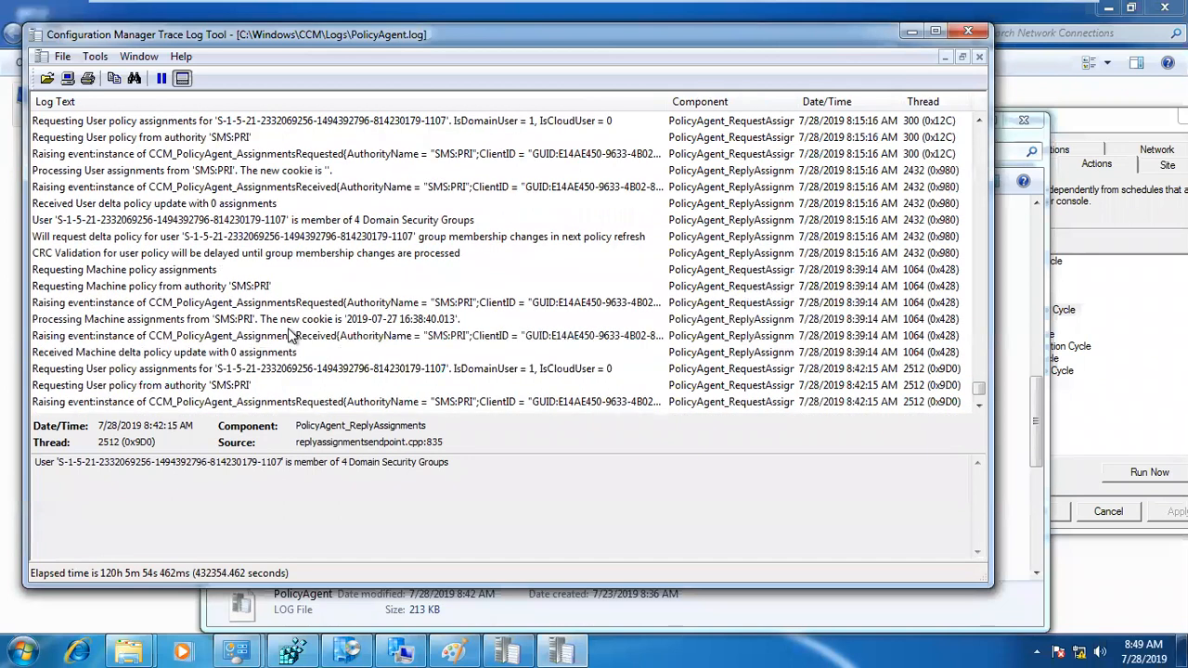
{"action": "scroll", "coordinate": [293, 336], "scroll_direction": "down", "scroll_amount": 3}
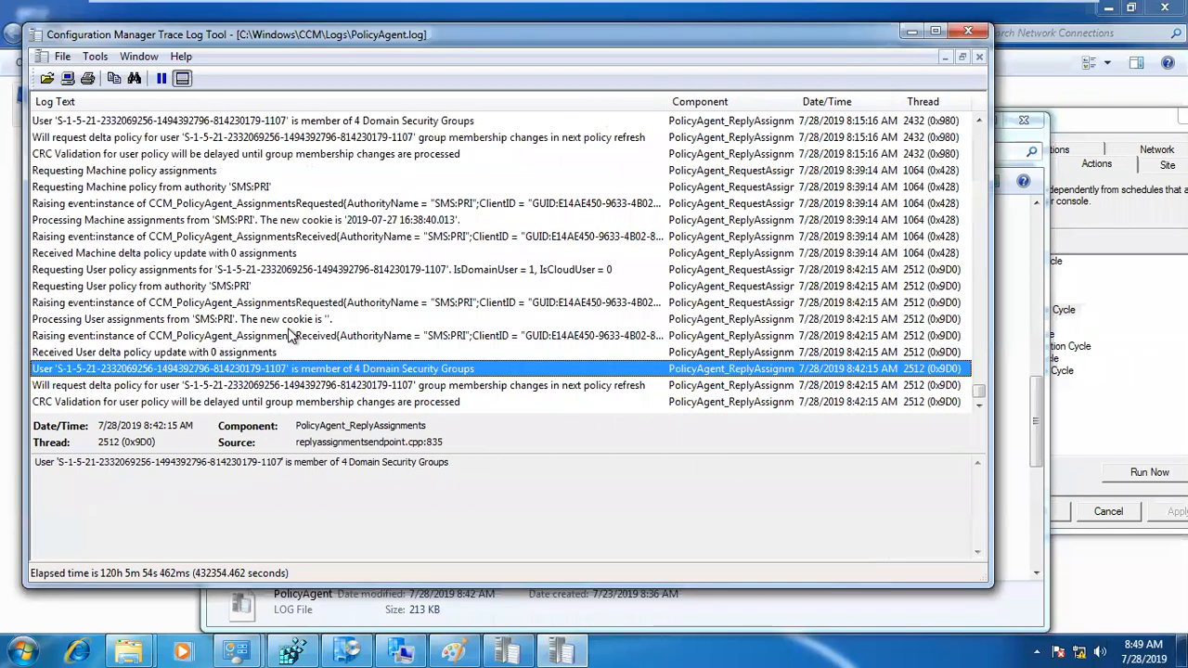
Step: Search PolicyAgent.log downward for the package ID pri00006, checking the ID in the sccm_nani console
{"action": "key", "text": "ctrl+f"}
{"action": "type", "text": "pt"}
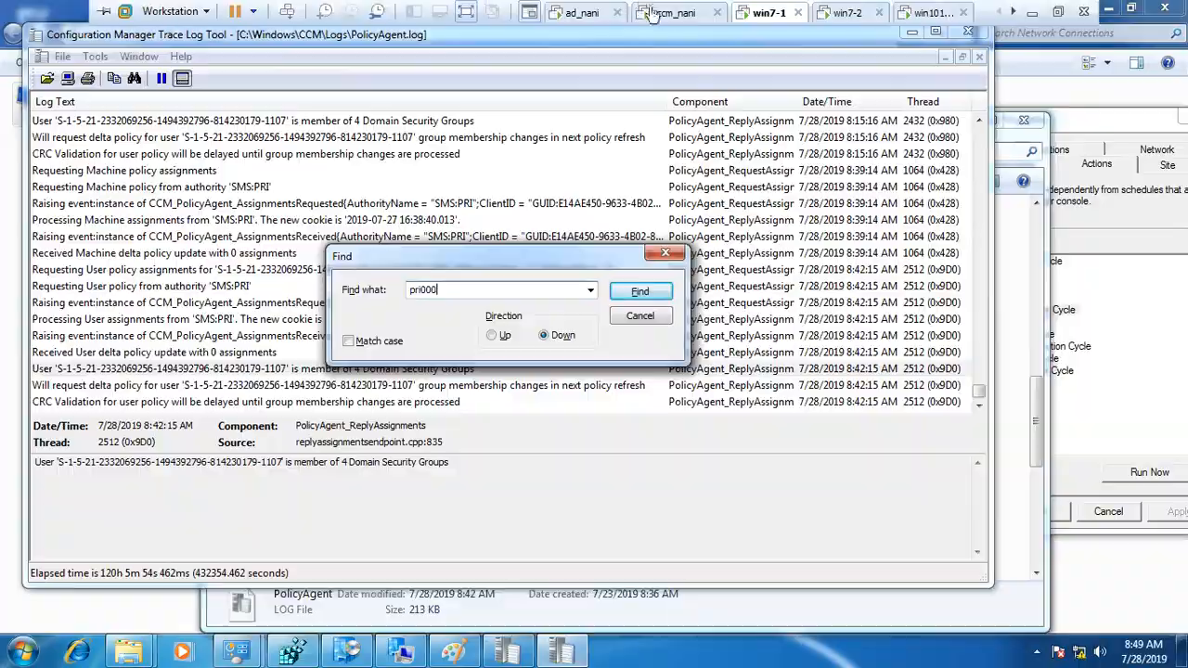
{"action": "left_click", "coordinate": [666, 15]}
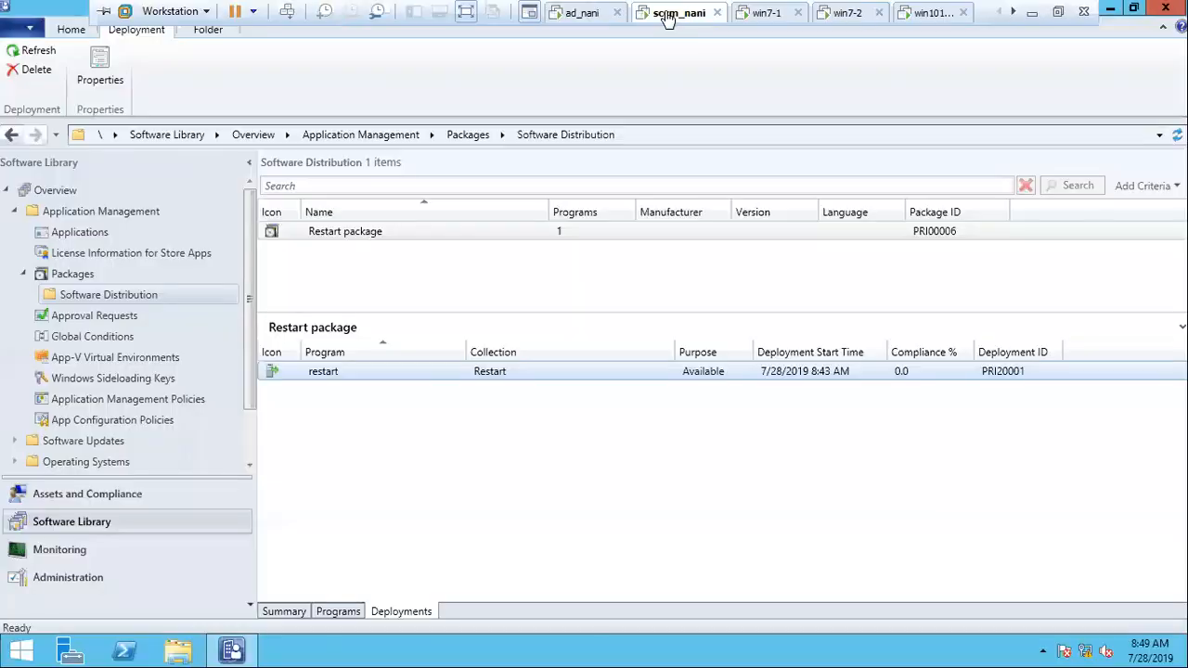
{"action": "left_click", "coordinate": [754, 13]}
{"action": "type", "text": "06"}
{"action": "key", "text": "Return"}
{"action": "key", "text": "Return"}
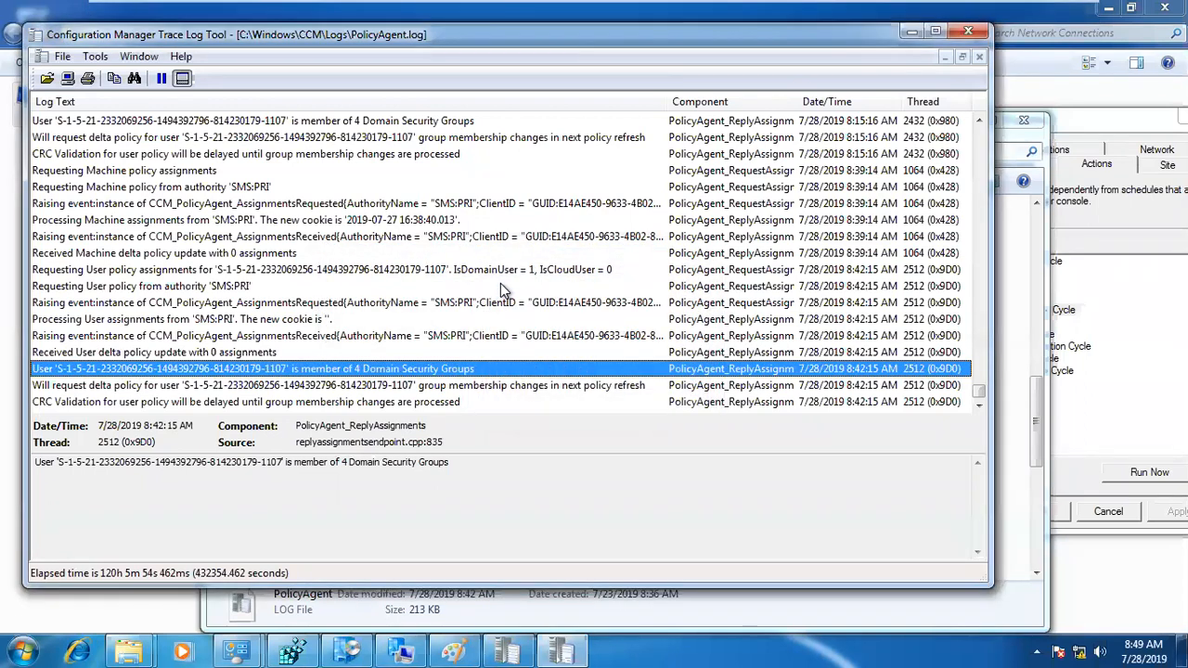
Step: Repeat the pri00006 search in PolicyAgent.log in both directions
{"action": "key", "text": "ctrl+f"}
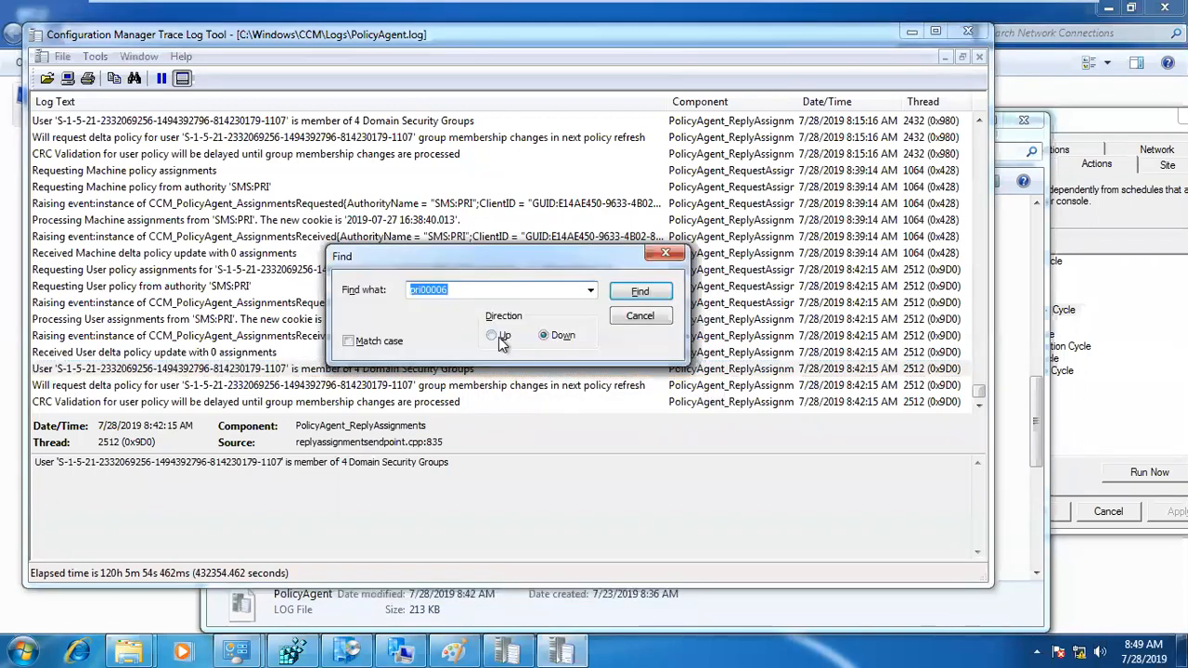
{"action": "left_click", "coordinate": [641, 299]}
{"action": "left_click", "coordinate": [660, 386]}
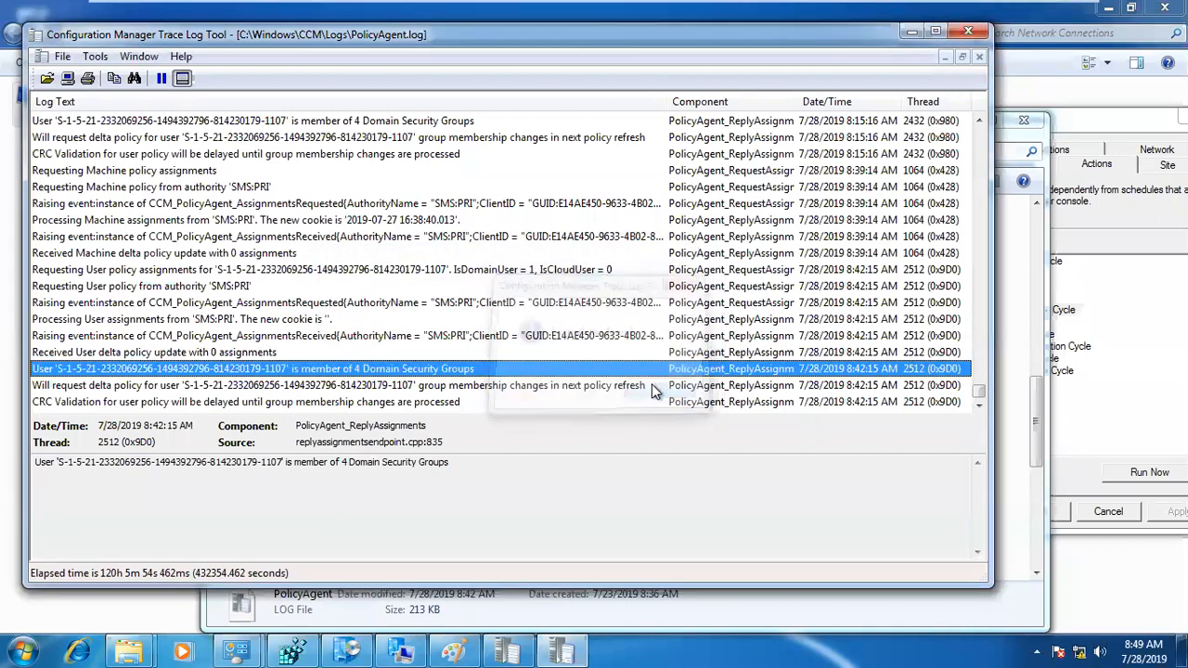
{"action": "key", "text": "ctrl+f"}
{"action": "left_click", "coordinate": [560, 336]}
{"action": "left_click", "coordinate": [642, 292]}
{"action": "left_click", "coordinate": [662, 388]}
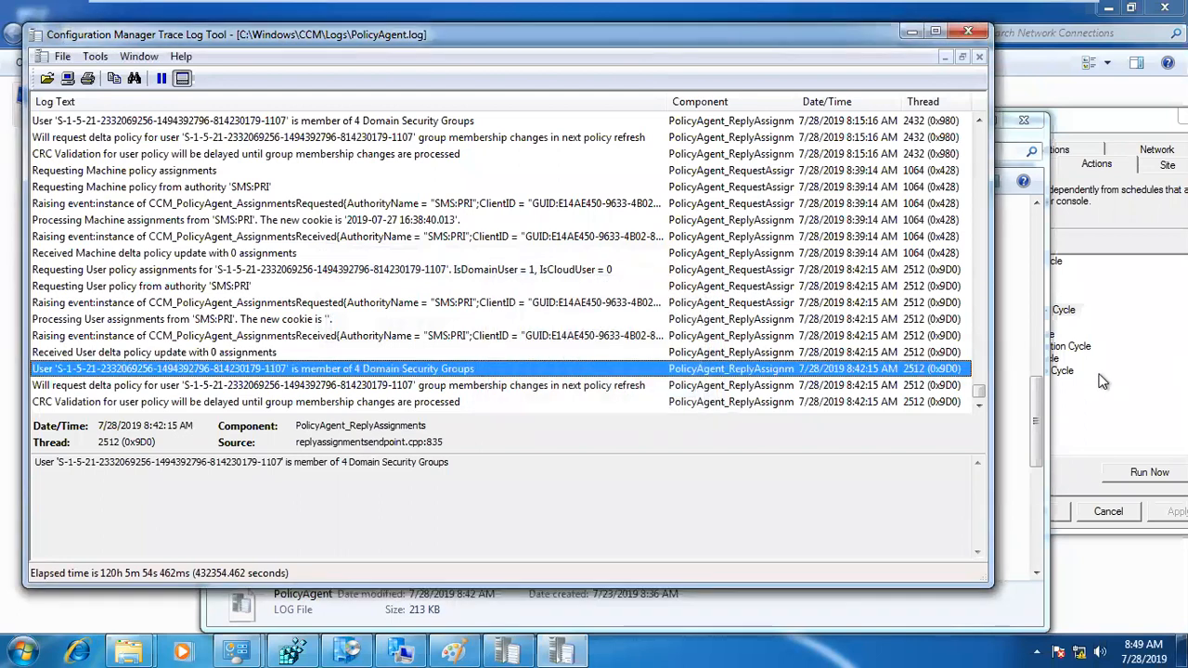
Step: Open the PolicyEvaluator log from the Logs folder, and return to PolicyAgent.log to inspect the 8:39:14 AM assignments-received entry
{"action": "left_click", "coordinate": [796, 403]}
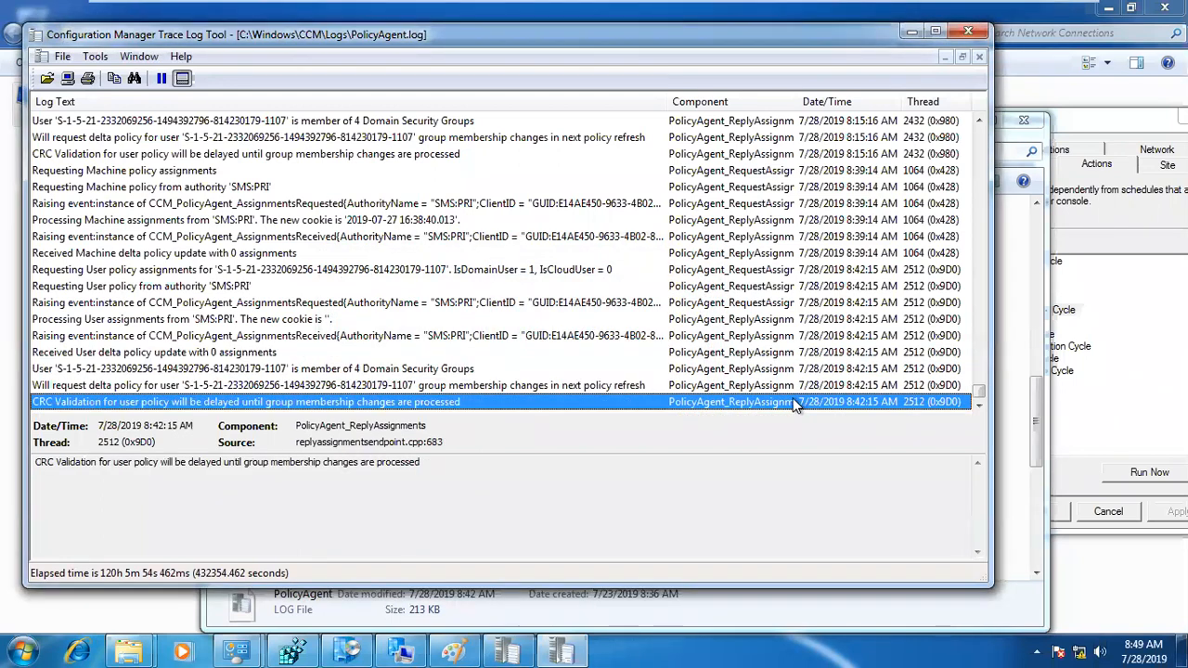
{"action": "left_click", "coordinate": [359, 619]}
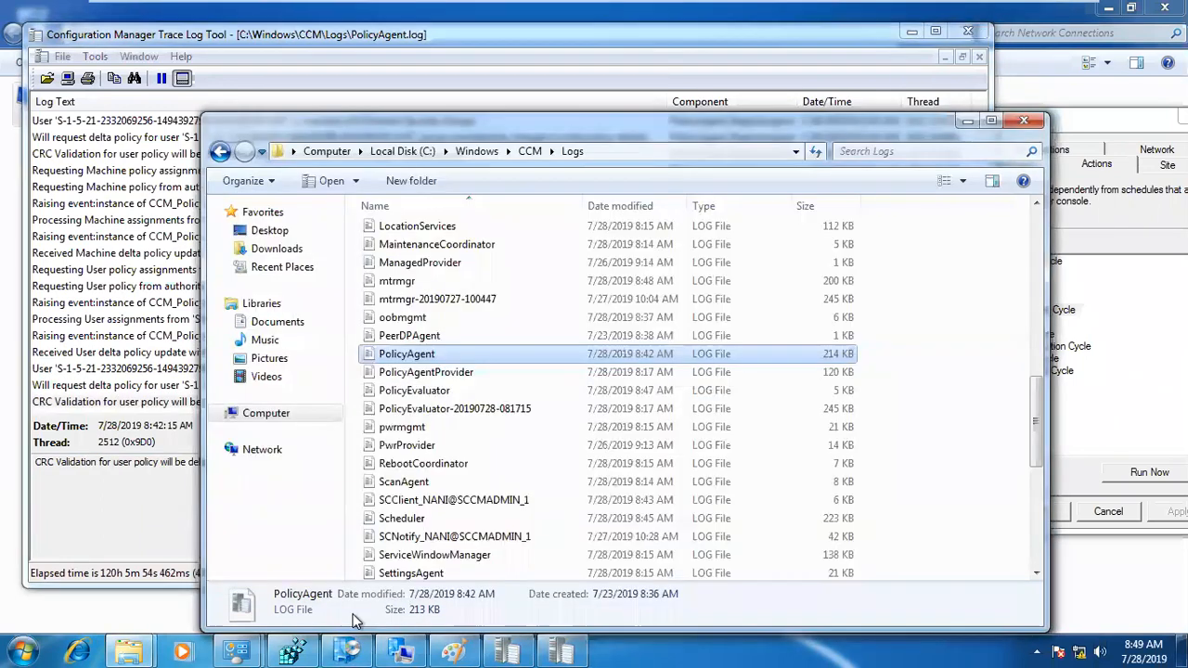
{"action": "double_click", "coordinate": [424, 392]}
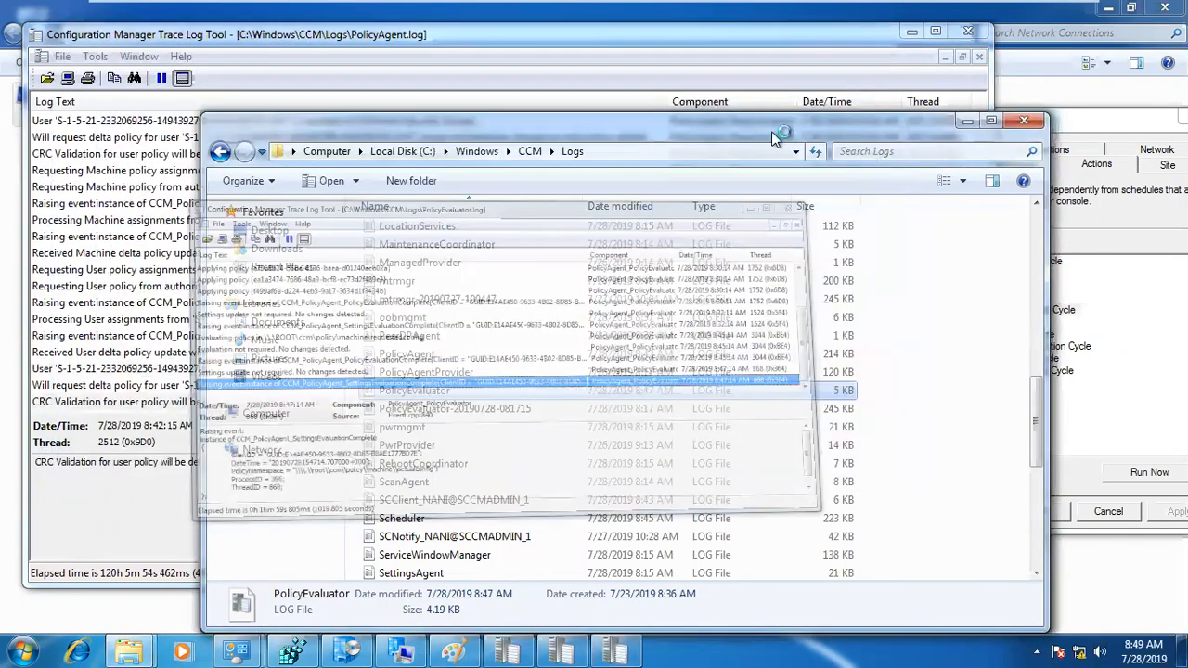
{"action": "left_click", "coordinate": [177, 237]}
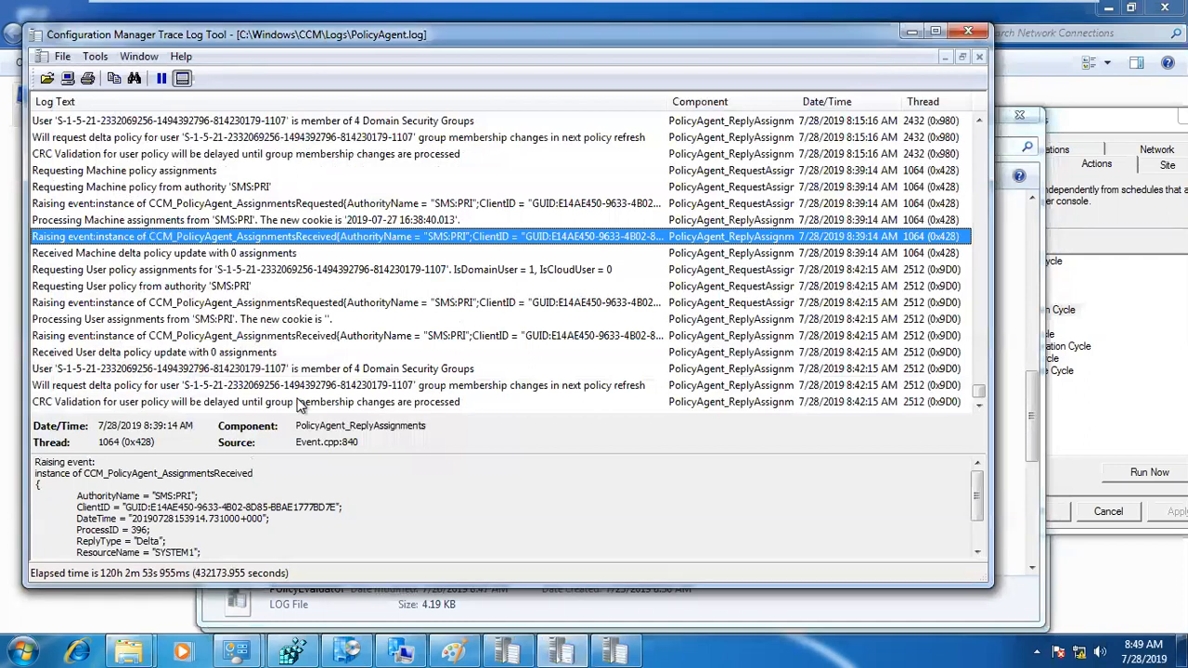
Step: Run the Machine Policy Retrieval & Evaluation Cycle from the Configuration Manager client properties
{"action": "left_click", "coordinate": [813, 402]}
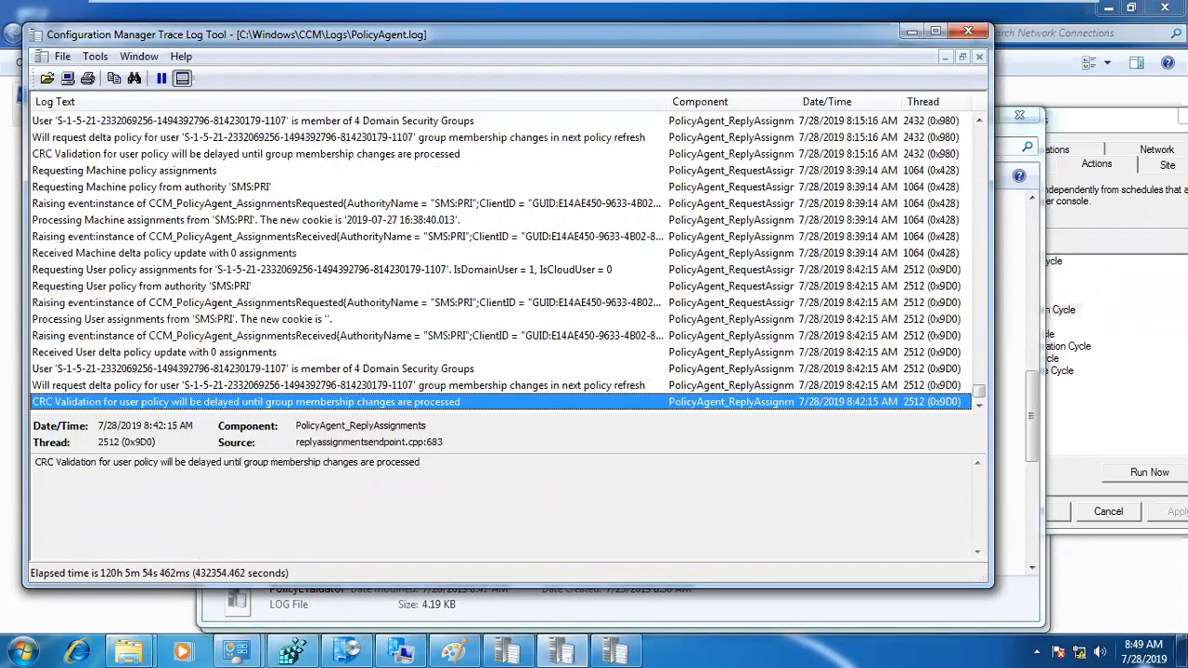
{"action": "left_click", "coordinate": [1077, 431]}
{"action": "left_click", "coordinate": [981, 310]}
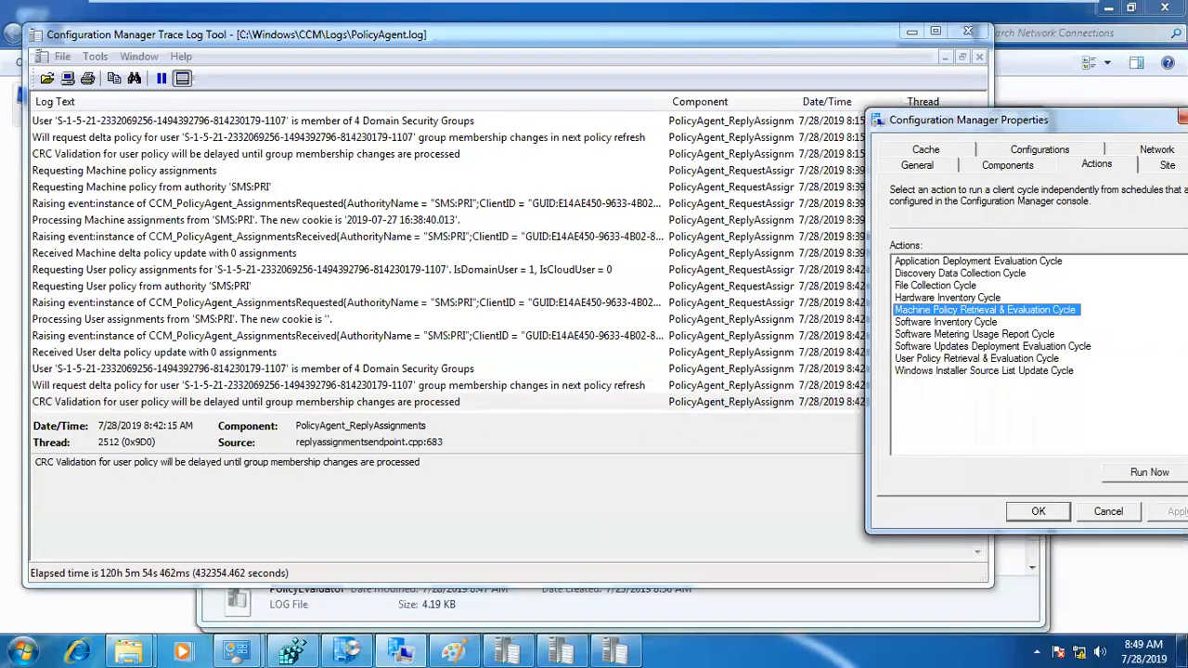
{"action": "left_click", "coordinate": [1149, 472]}
{"action": "left_click", "coordinate": [747, 389]}
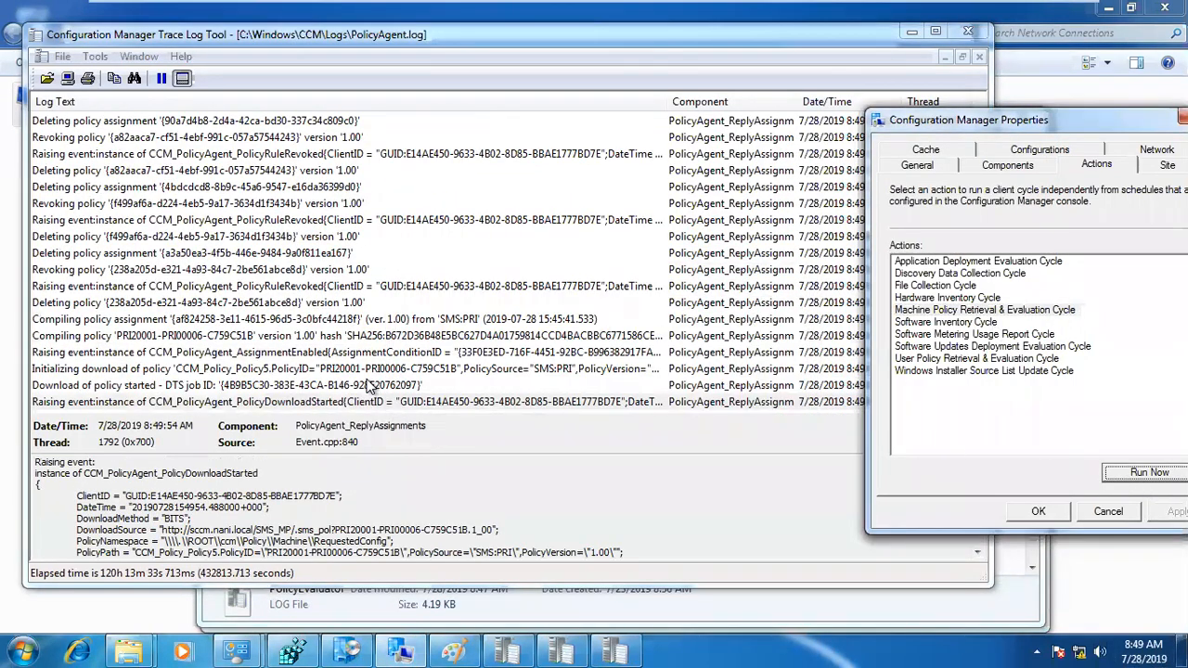
Step: Trace PolicyAgent.log back from the PRI00006 policy download to the latest machine policy assignments request, and maximize the log window
{"action": "left_click", "coordinate": [370, 371]}
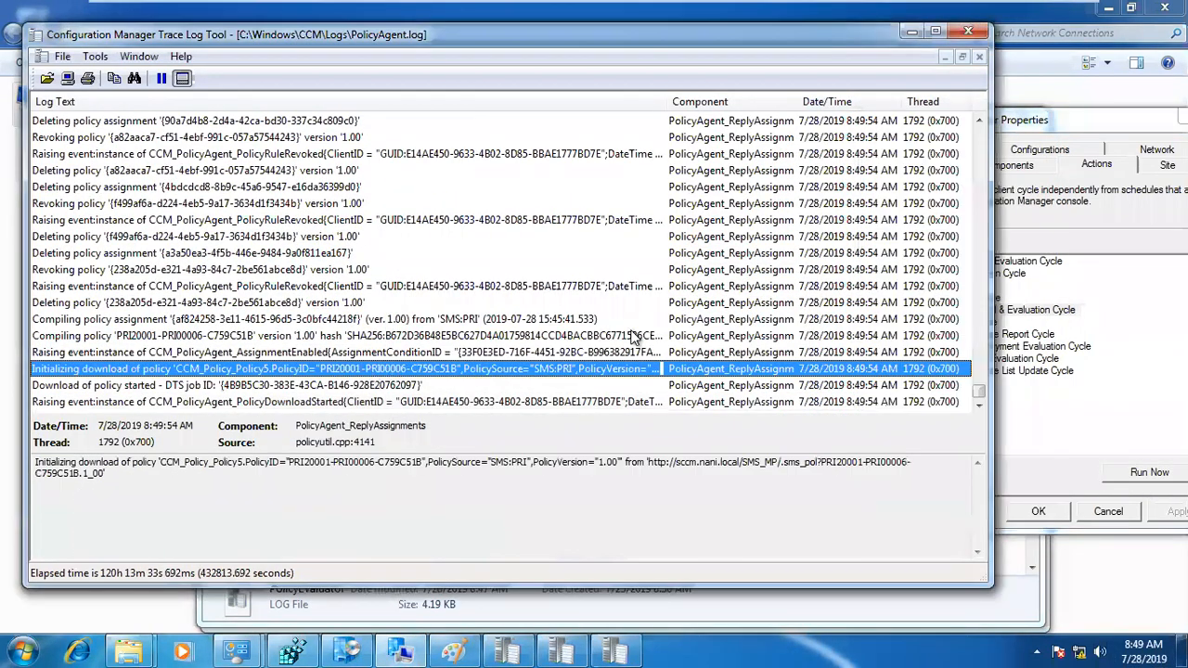
{"action": "left_click", "coordinate": [844, 156]}
{"action": "scroll", "coordinate": [858, 204], "scroll_direction": "up", "scroll_amount": 7}
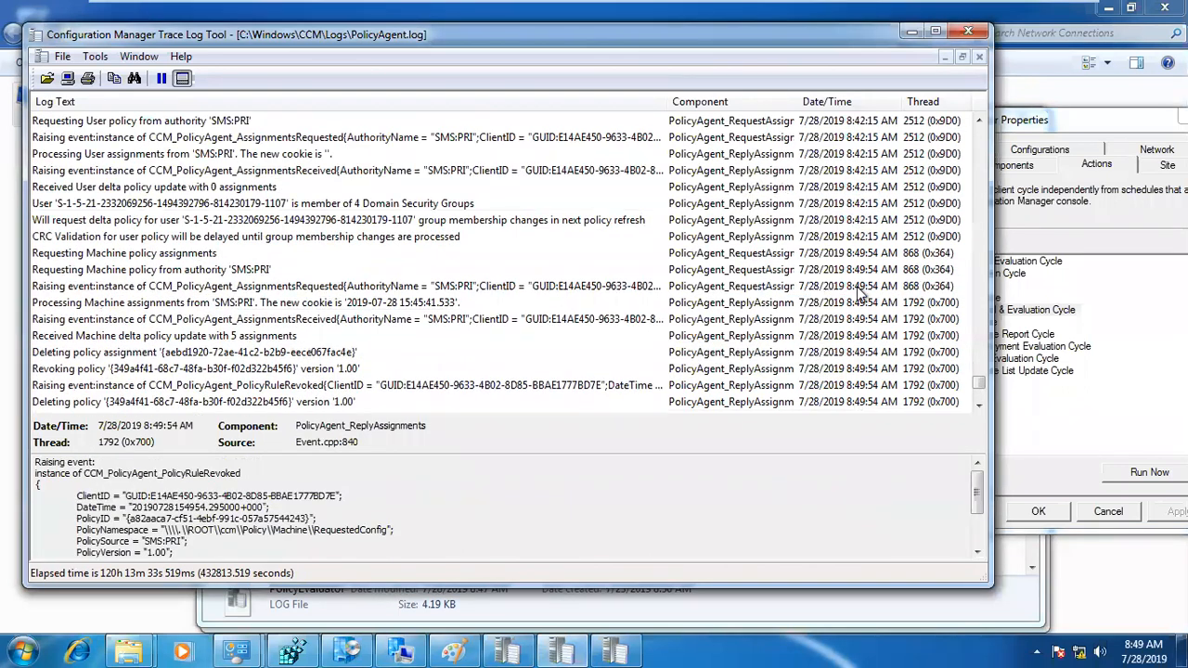
{"action": "left_click", "coordinate": [858, 287]}
{"action": "left_click", "coordinate": [843, 263]}
{"action": "left_click", "coordinate": [838, 252]}
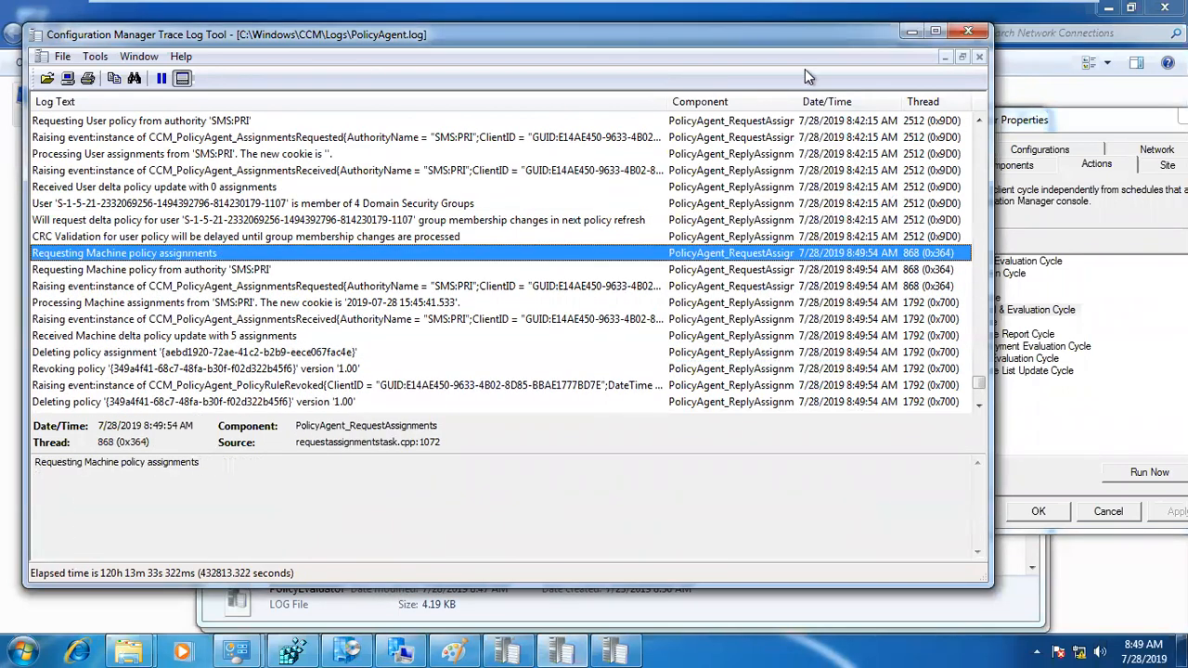
{"action": "double_click", "coordinate": [798, 34]}
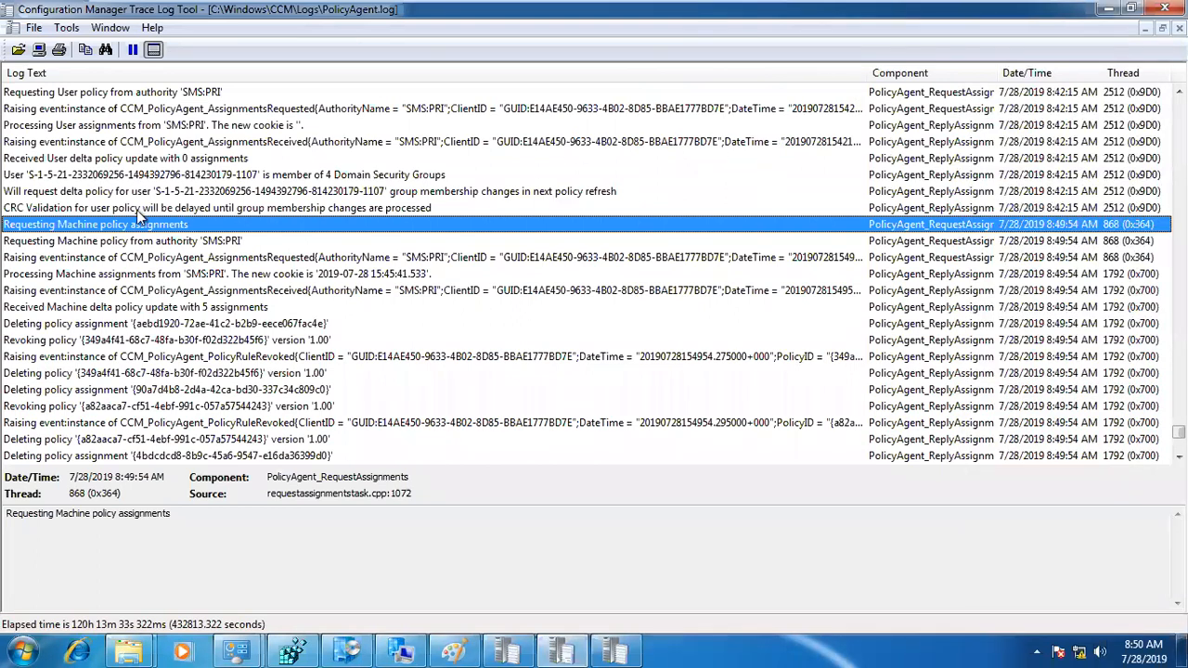
Step: Review the entries following the latest machine policy request, from the SMS:PRI authority request through the received assignments to the revoked and deleted policies
{"action": "left_click", "coordinate": [212, 243]}
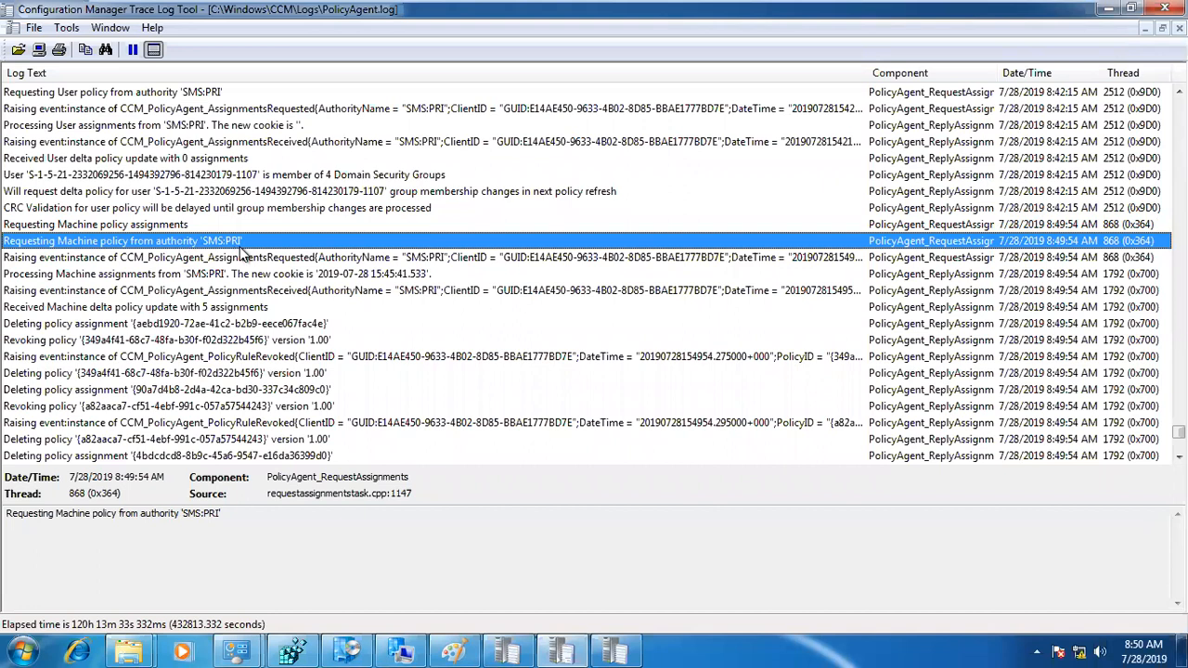
{"action": "left_click", "coordinate": [234, 291]}
{"action": "left_click", "coordinate": [234, 307]}
{"action": "left_click", "coordinate": [146, 325]}
{"action": "left_click", "coordinate": [147, 338]}
{"action": "scroll", "coordinate": [151, 340], "scroll_direction": "down", "scroll_amount": 4}
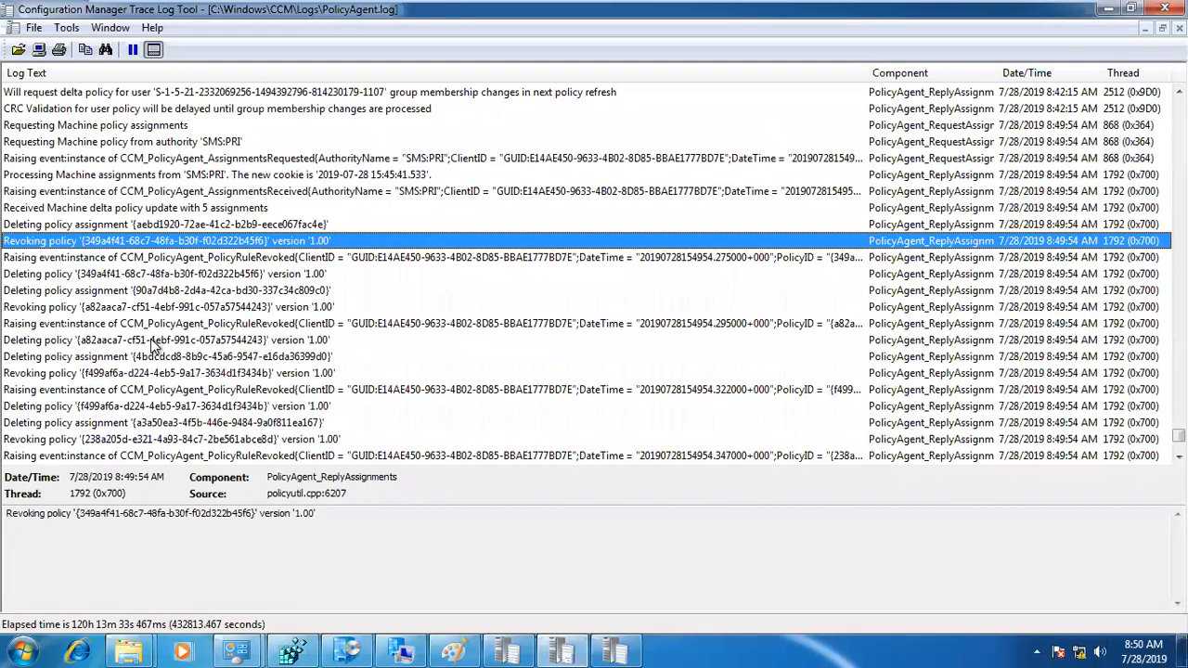
{"action": "scroll", "coordinate": [153, 343], "scroll_direction": "down", "scroll_amount": 1}
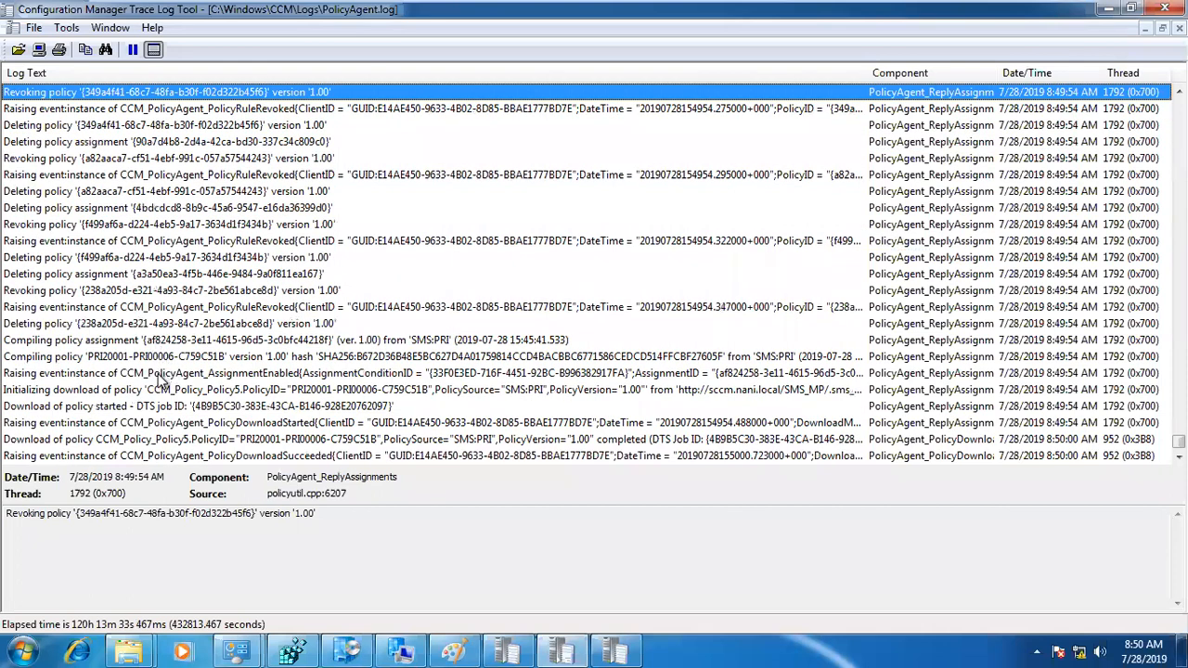
Step: Examine the PRI00006 policy entries in PolicyAgent.log covering compilation, assignment enabling, download initialization and download success
{"action": "left_click", "coordinate": [153, 390]}
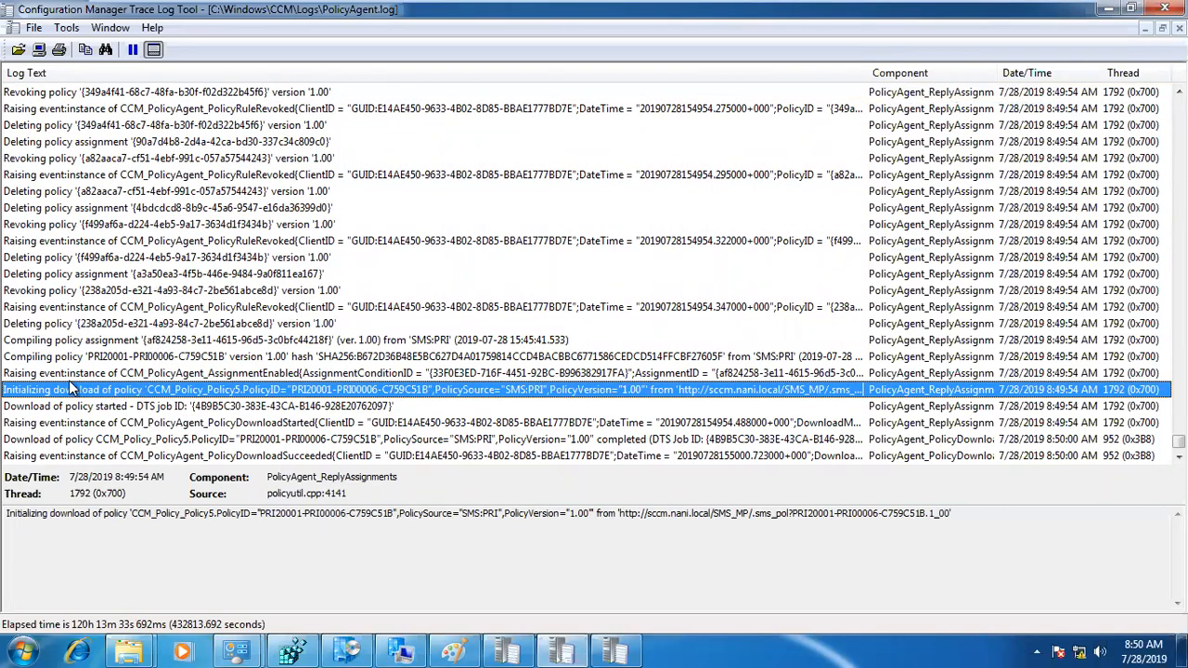
{"action": "left_click", "coordinate": [79, 355]}
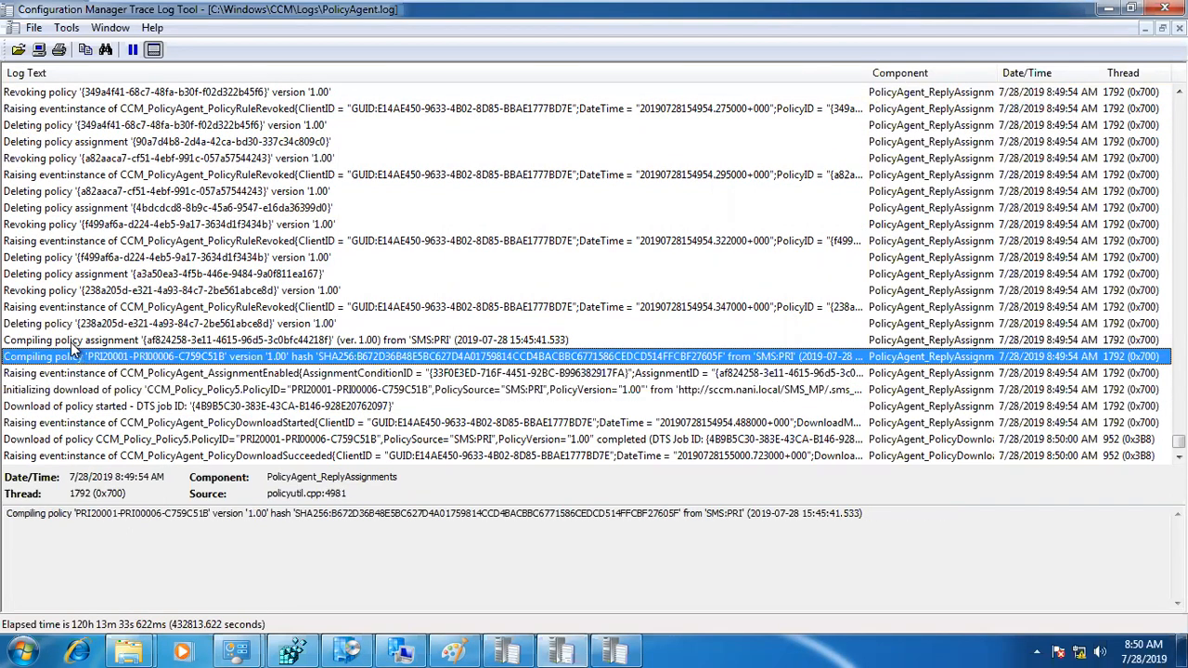
{"action": "left_click", "coordinate": [71, 341]}
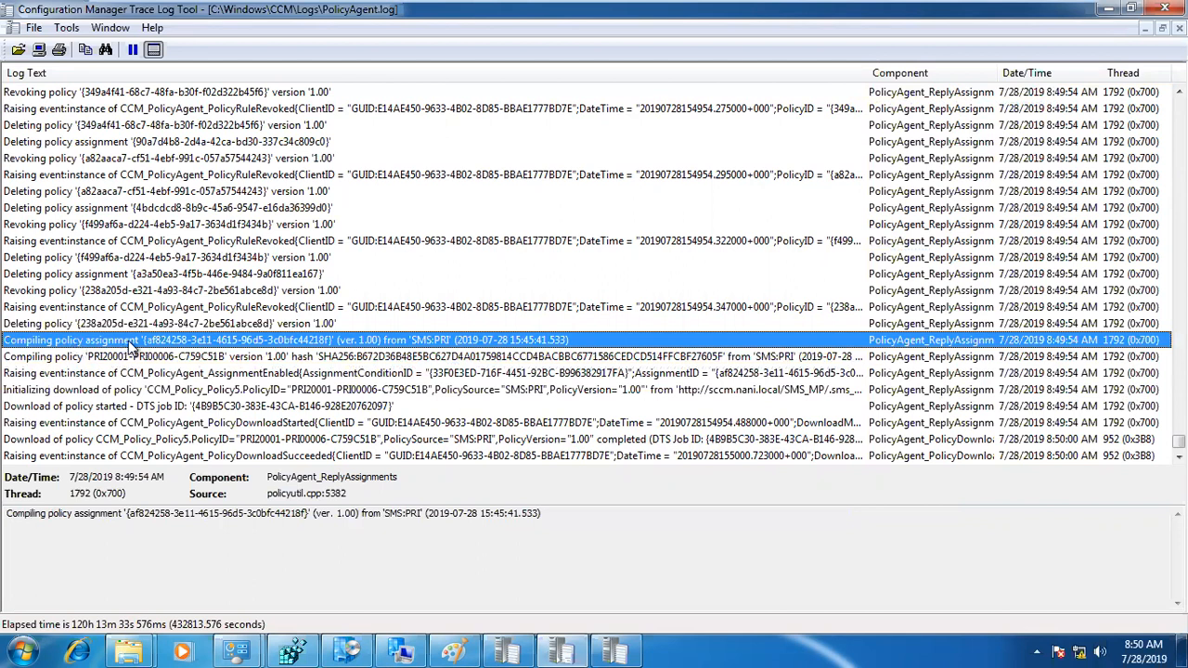
{"action": "left_click", "coordinate": [48, 357]}
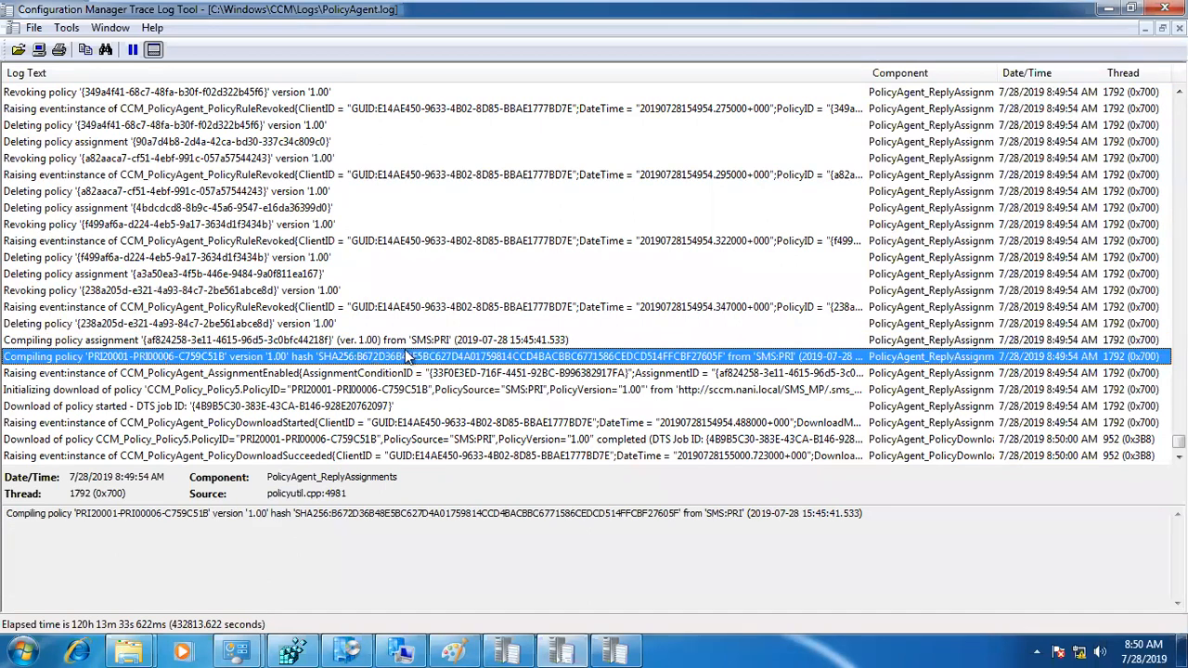
{"action": "left_click", "coordinate": [91, 373]}
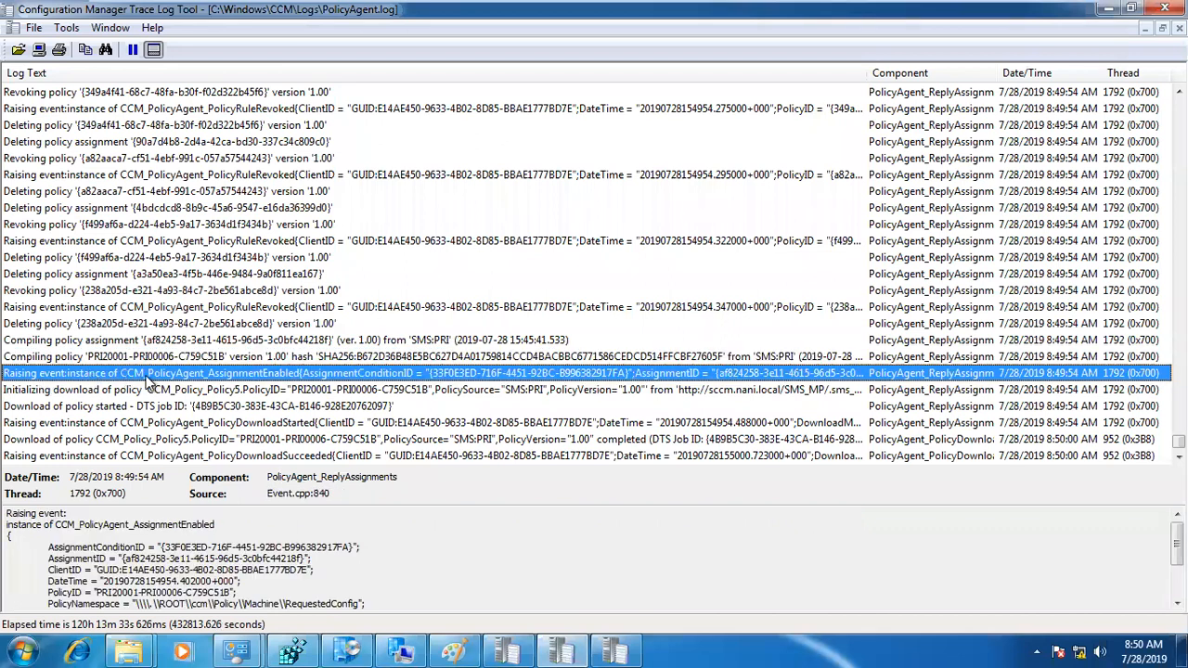
{"action": "left_click", "coordinate": [137, 391]}
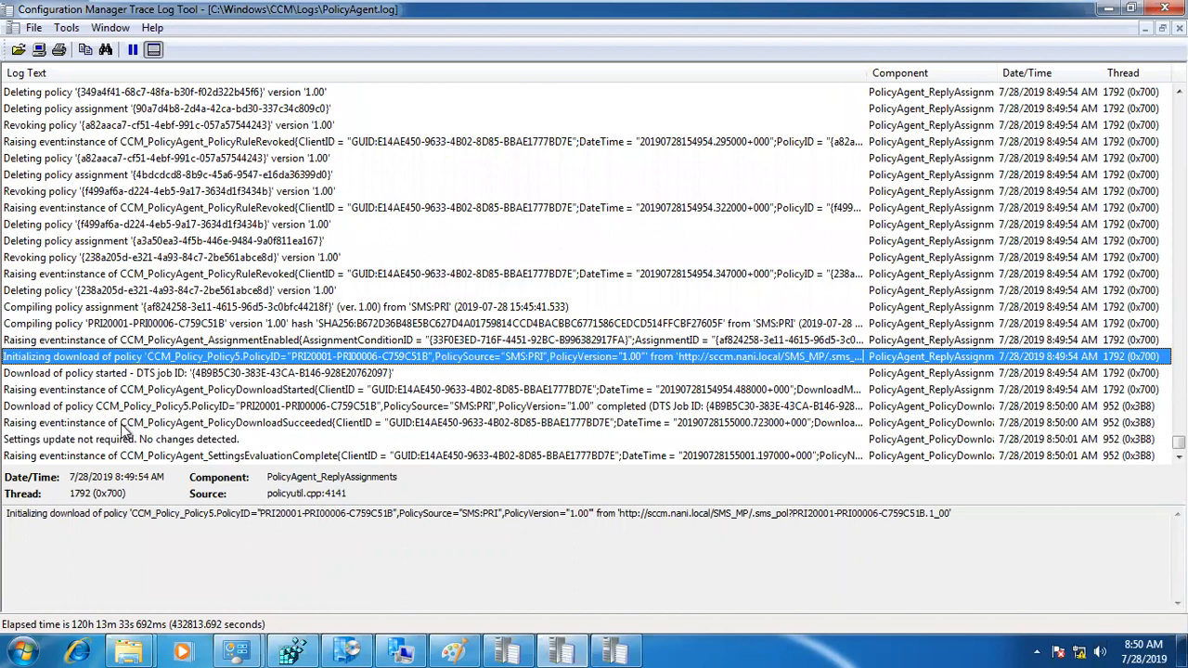
{"action": "left_click", "coordinate": [131, 423]}
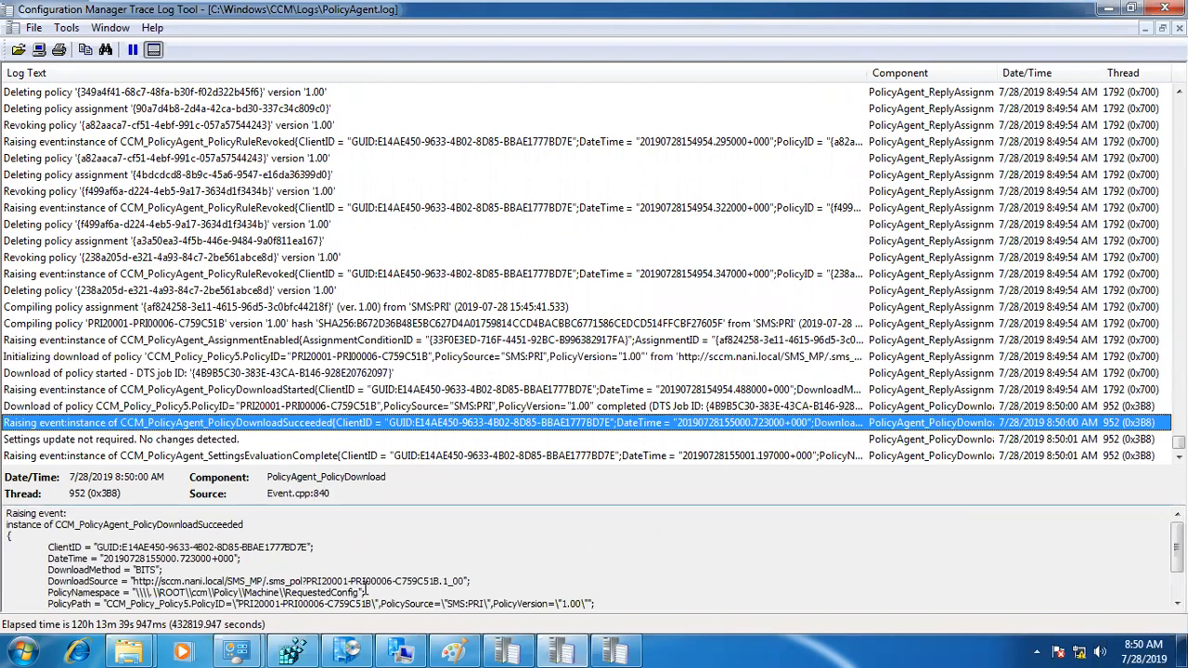
Step: Switch to PolicyEvaluator.log, maximize it, and inspect the updating and applying entries for the PRI00006 policy
{"action": "left_click", "coordinate": [620, 647]}
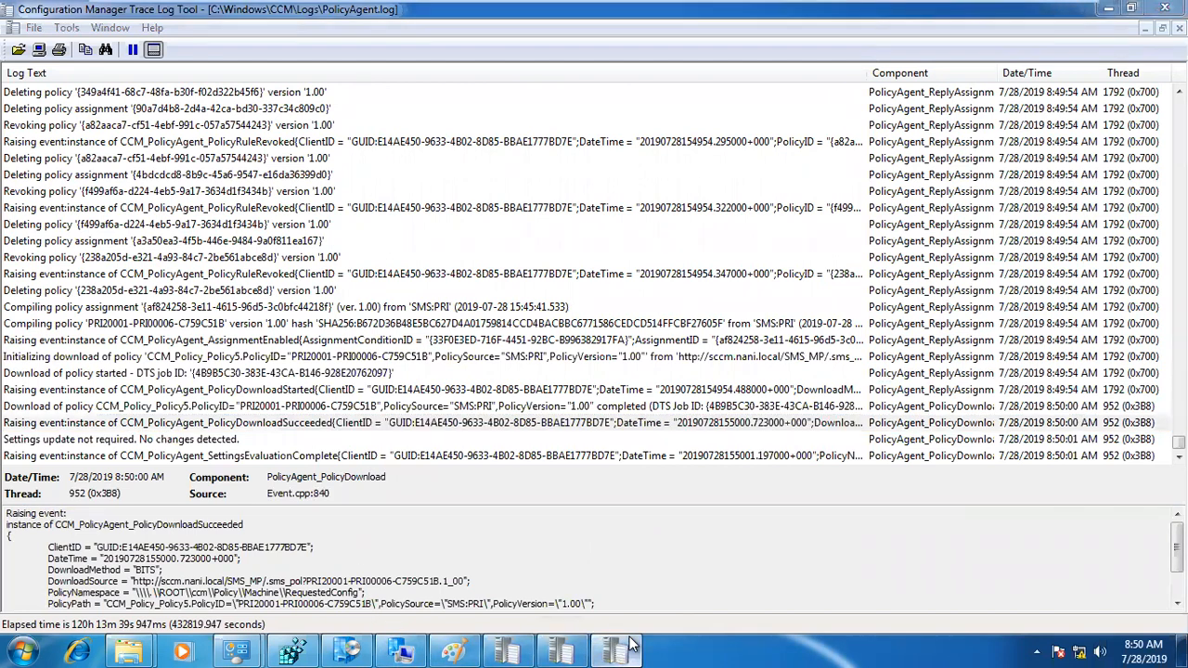
{"action": "double_click", "coordinate": [520, 37]}
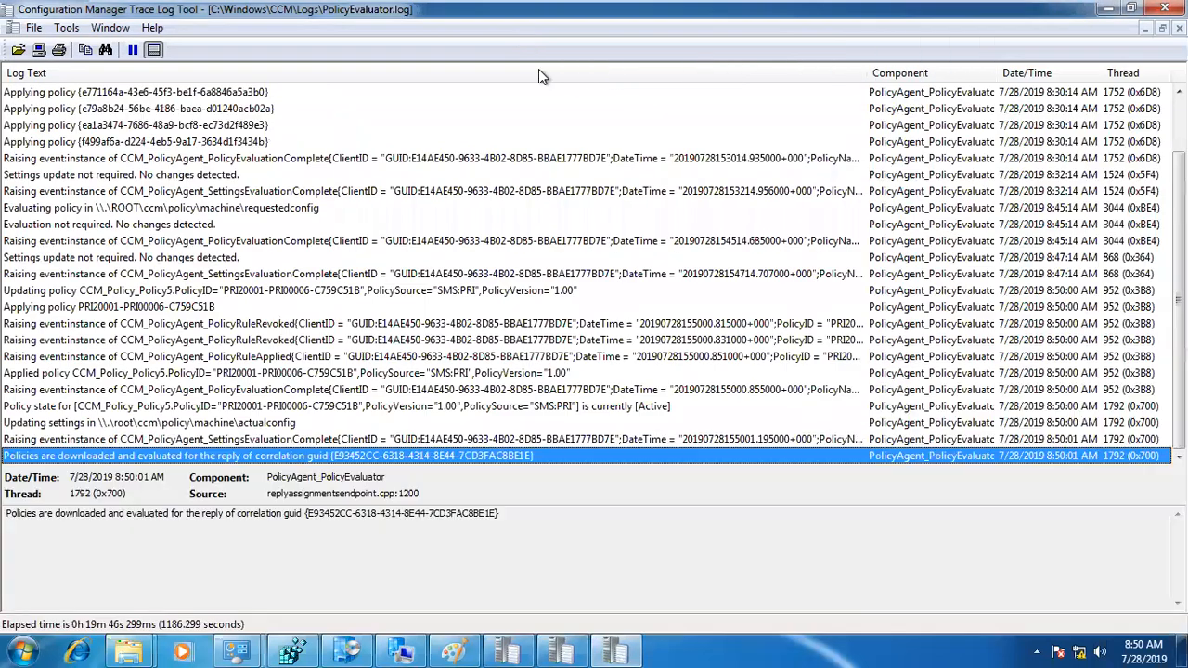
{"action": "left_click", "coordinate": [965, 305]}
{"action": "scroll", "coordinate": [964, 311], "scroll_direction": "up", "scroll_amount": 2}
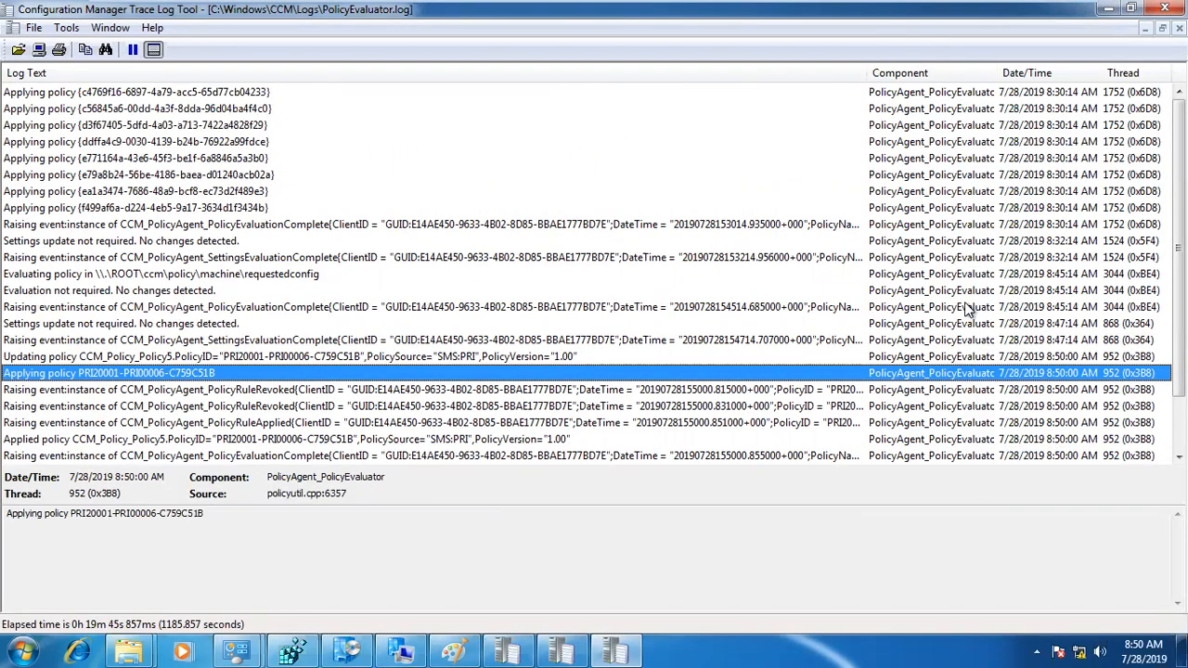
{"action": "left_click", "coordinate": [1061, 354]}
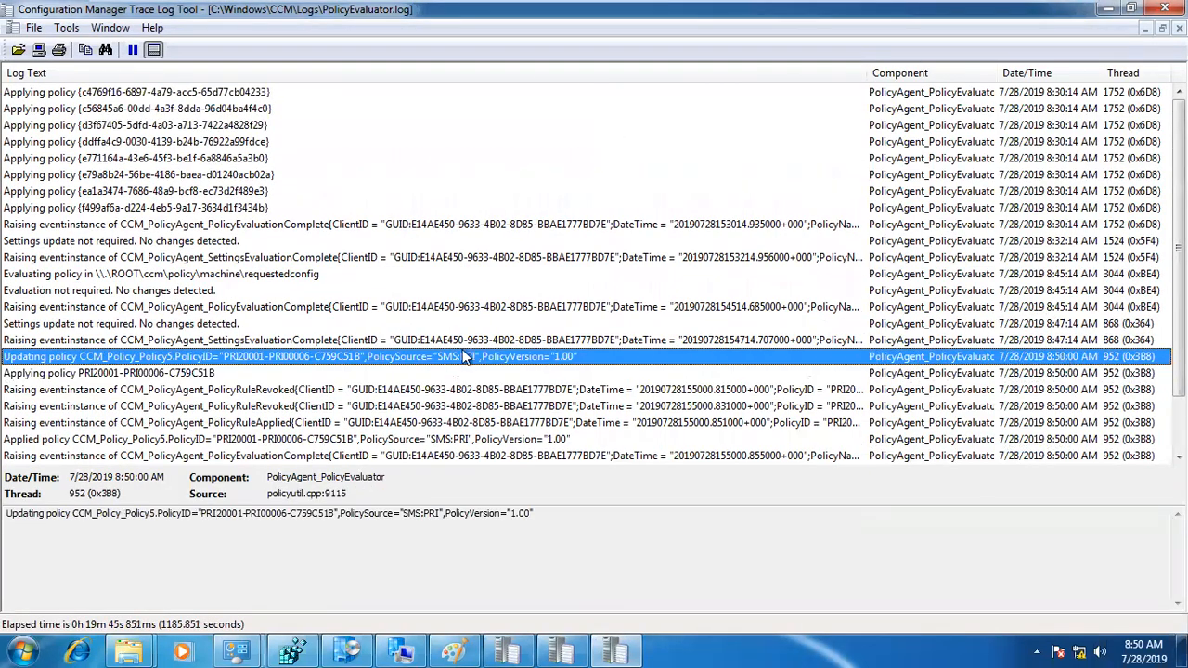
{"action": "scroll", "coordinate": [464, 356], "scroll_direction": "down", "scroll_amount": 2}
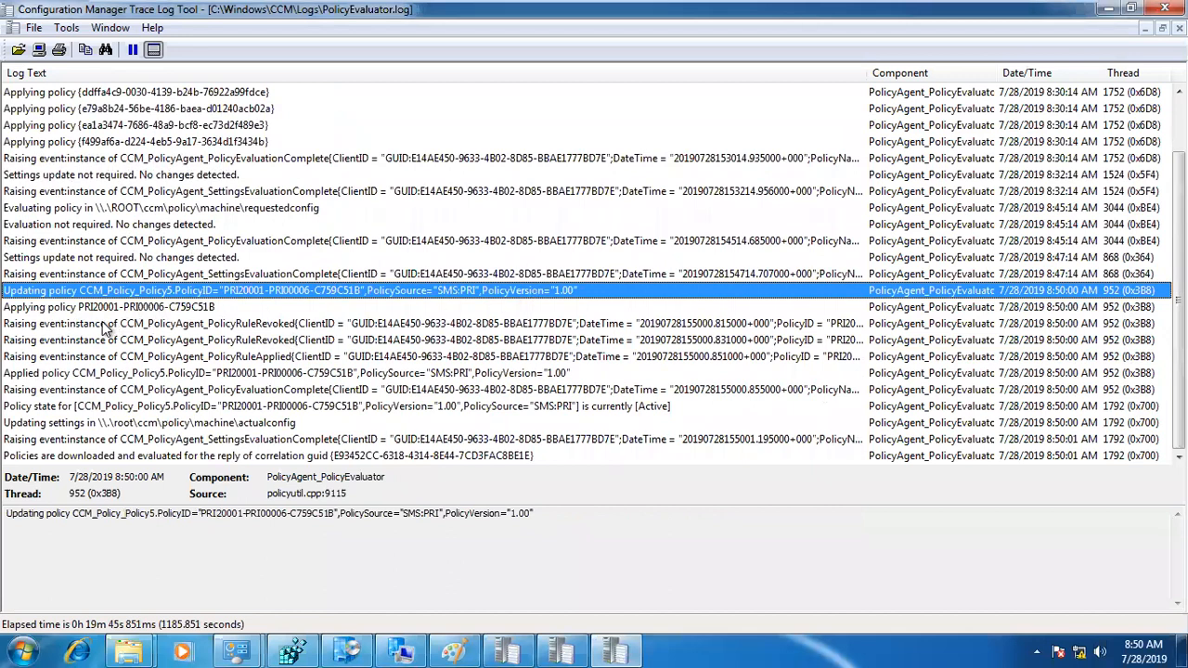
{"action": "key", "text": "Down"}
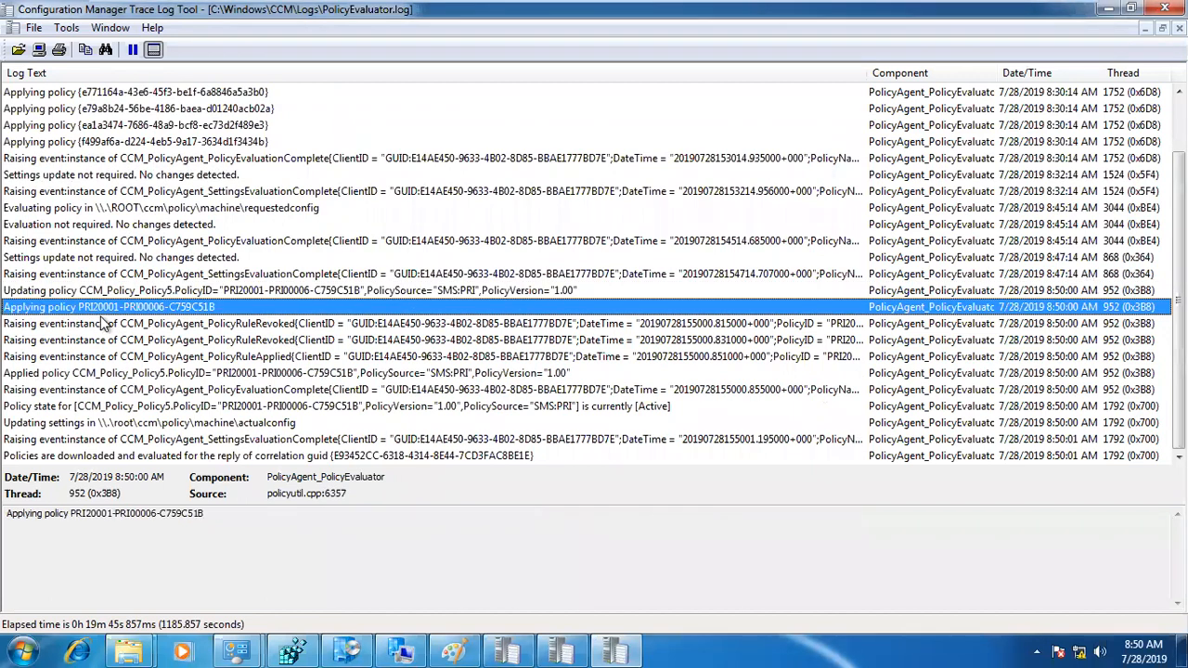
Step: Switch to Software Center, view the details of "Restart package - restart", and return to the Applications list
{"action": "left_click", "coordinate": [351, 649]}
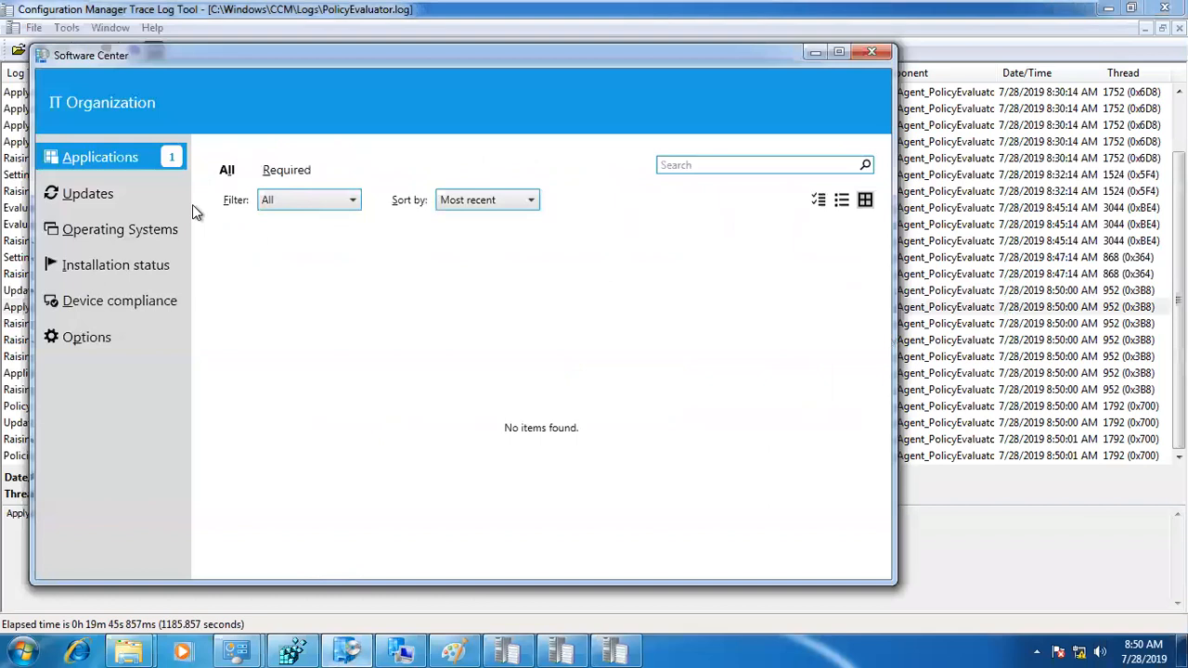
{"action": "left_click", "coordinate": [171, 162]}
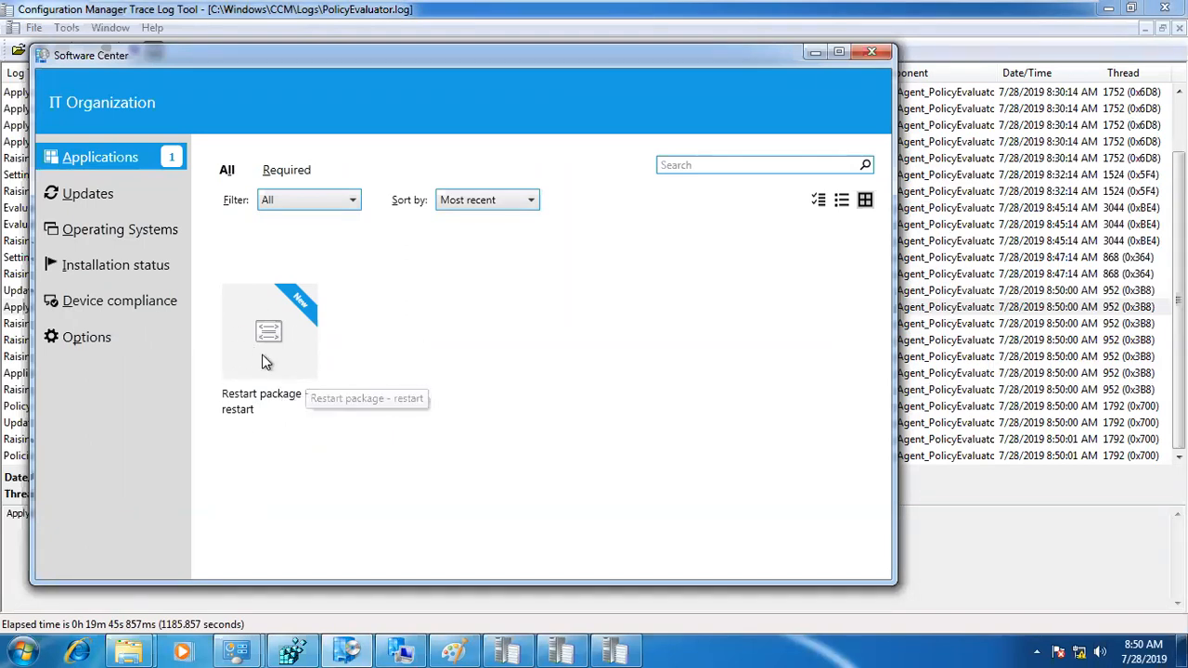
{"action": "mouse_move", "coordinate": [244, 58]}
{"action": "left_mouse_down"}
{"action": "mouse_move", "coordinate": [542, 69]}
{"action": "mouse_move", "coordinate": [413, 56]}
{"action": "left_mouse_up"}
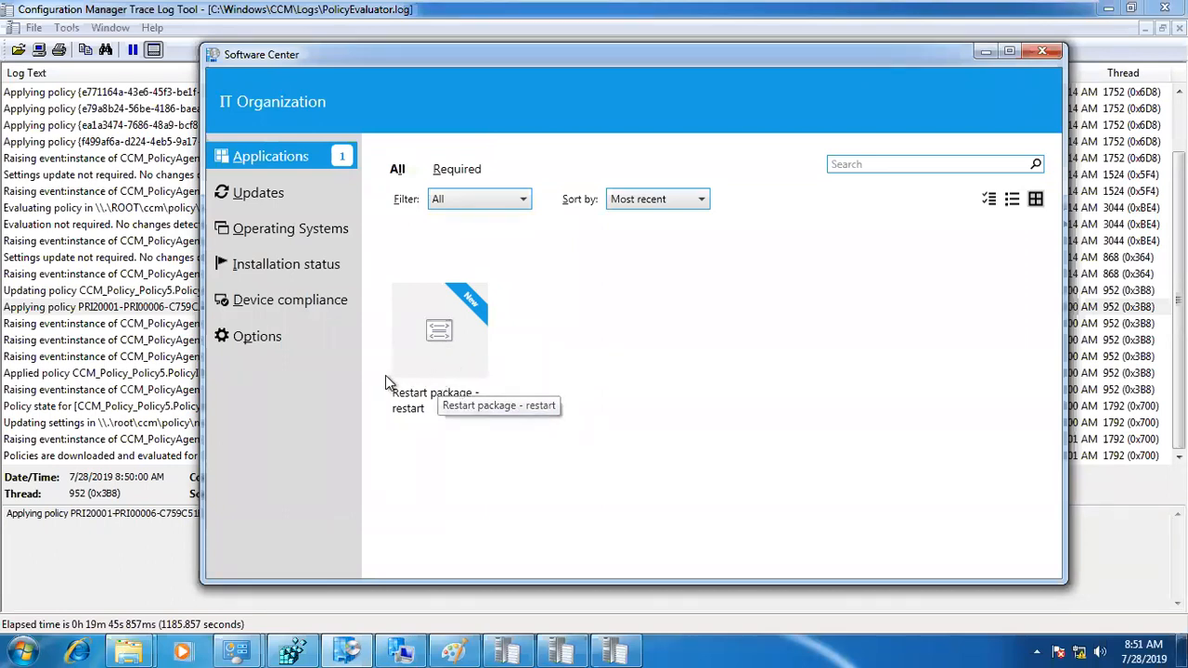
{"action": "left_click", "coordinate": [436, 348]}
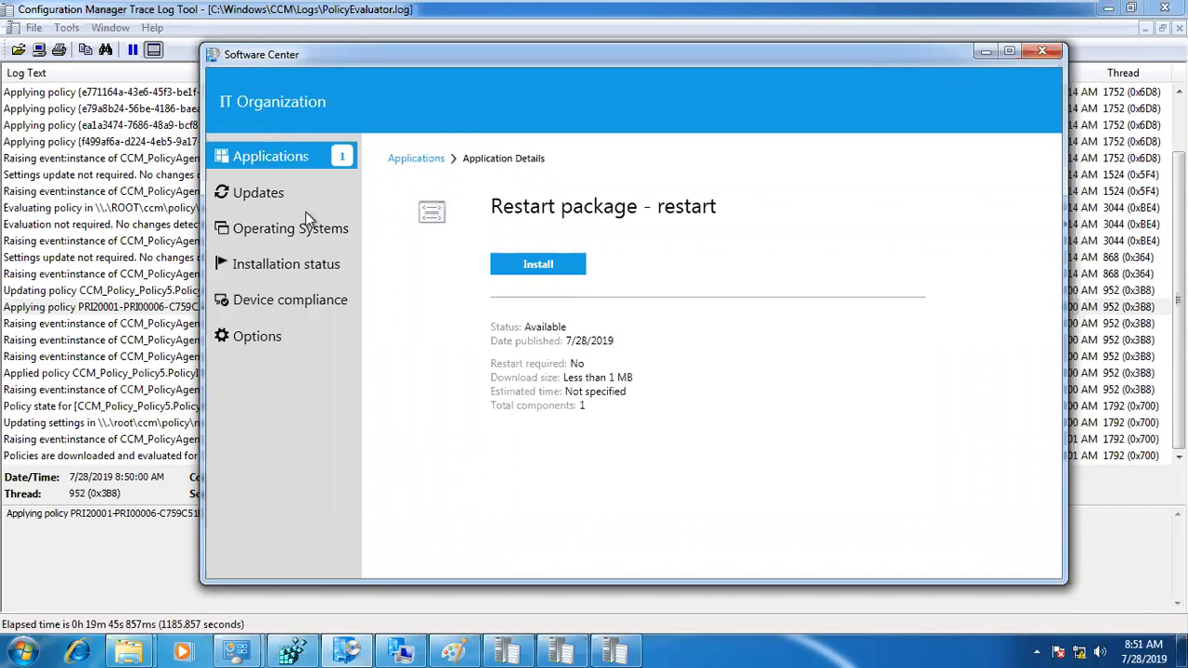
{"action": "left_click", "coordinate": [262, 157]}
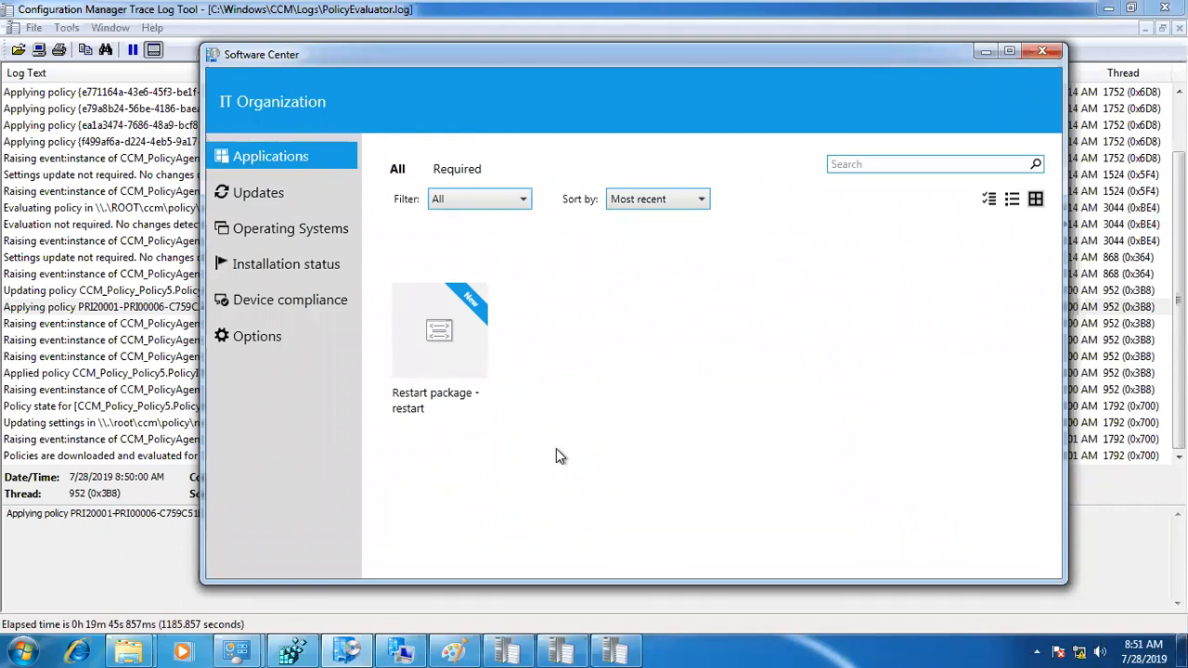
Step: Compare the "Applying policy" entry for PRI00006 in PolicyEvaluator.log with the Restart package in Software Center, ending on the Applications list
{"action": "left_click", "coordinate": [85, 312]}
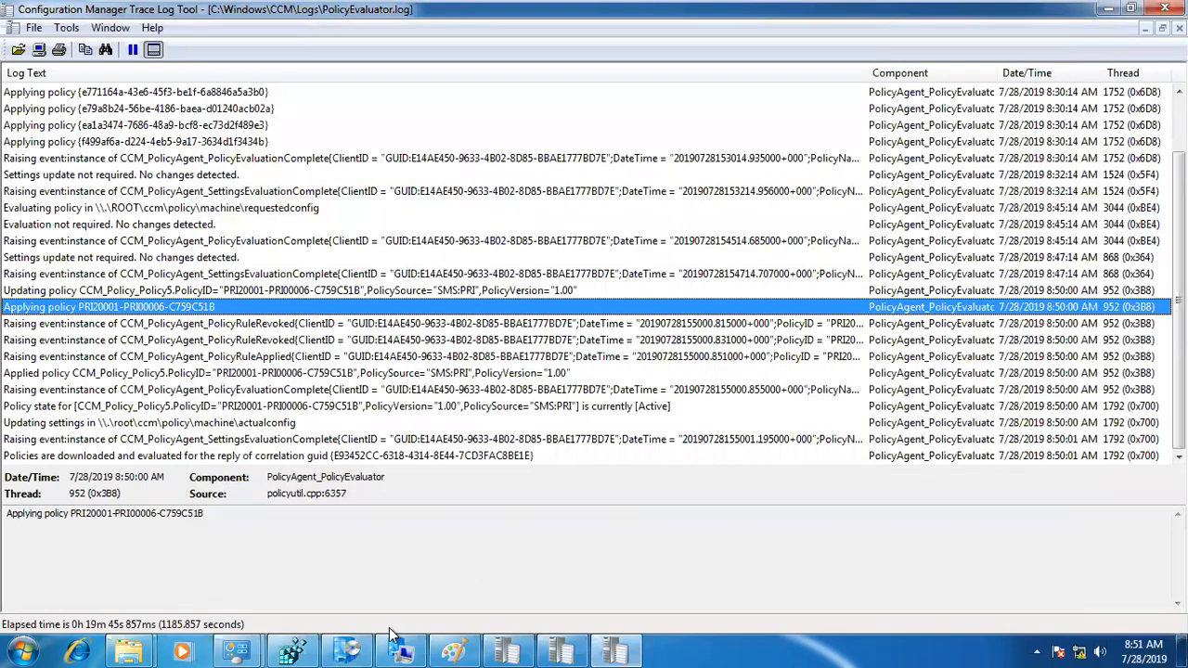
{"action": "left_click", "coordinate": [351, 649]}
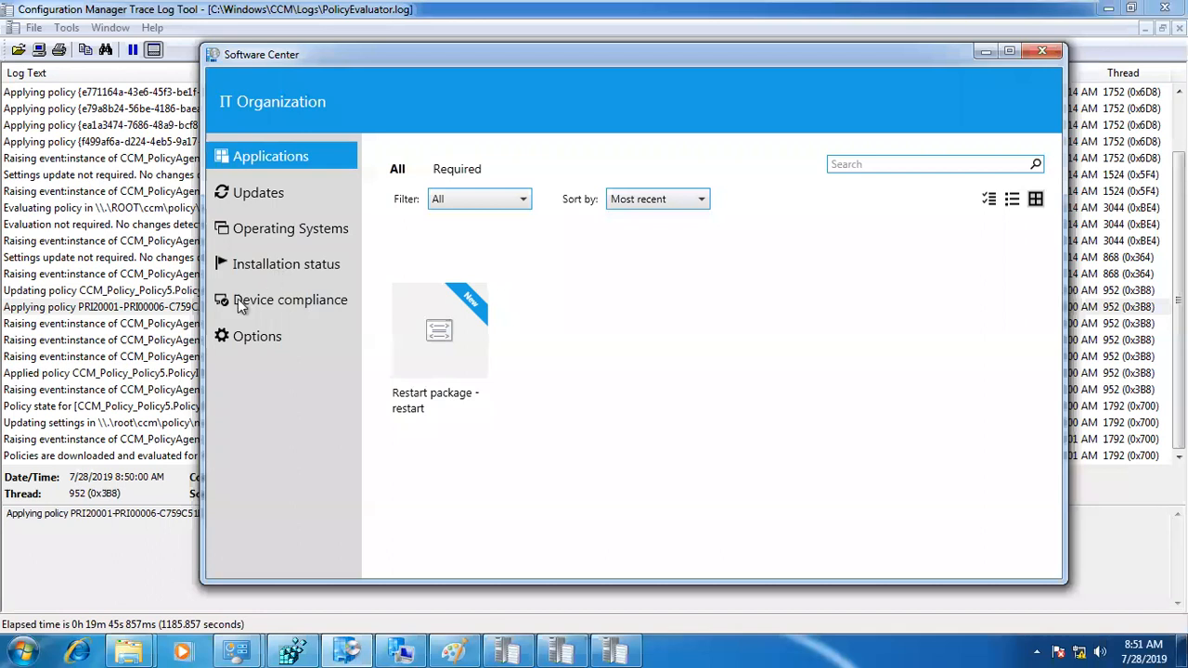
{"action": "left_click", "coordinate": [178, 313]}
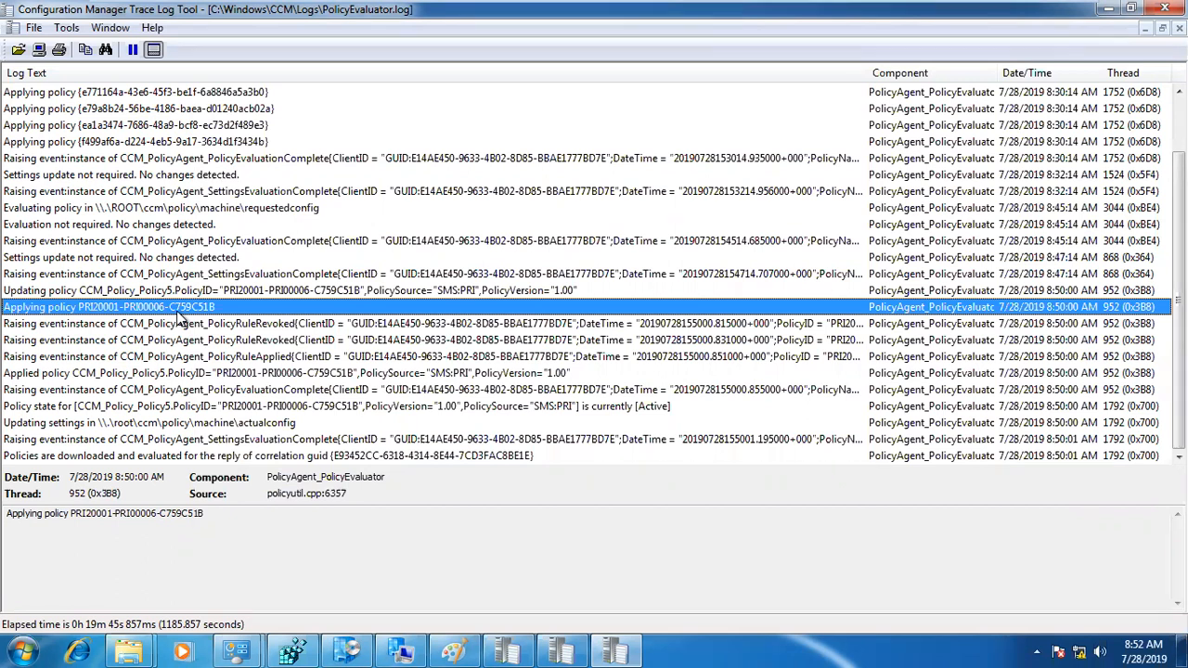
{"action": "left_click", "coordinate": [347, 652]}
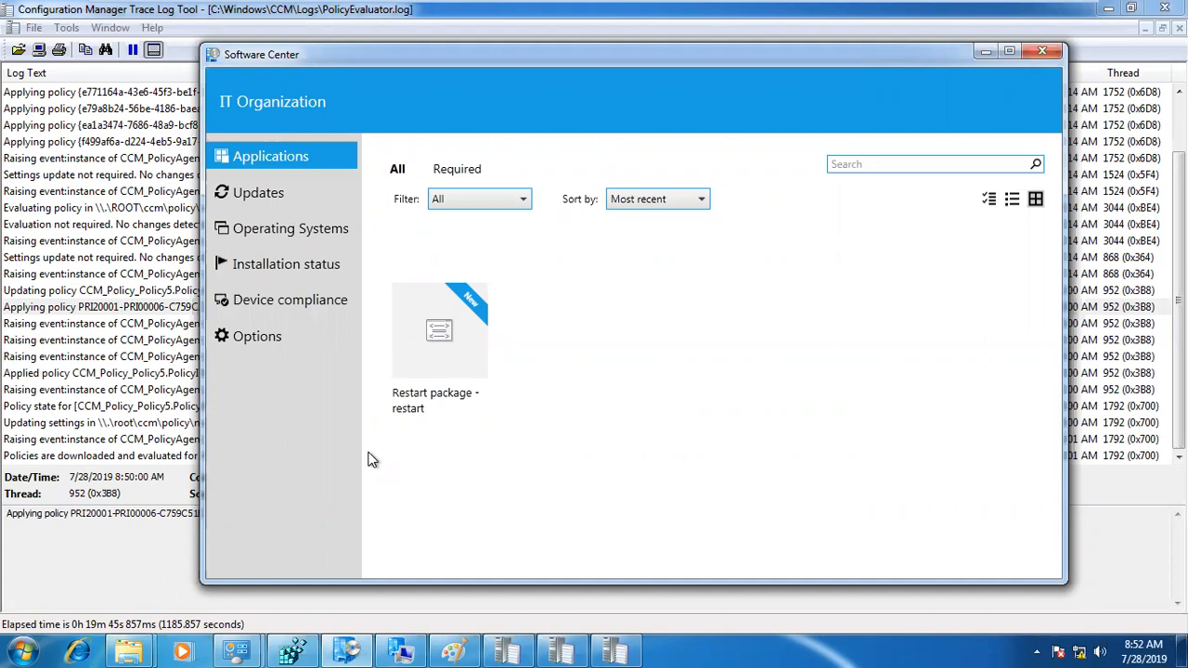
{"action": "left_click", "coordinate": [186, 307]}
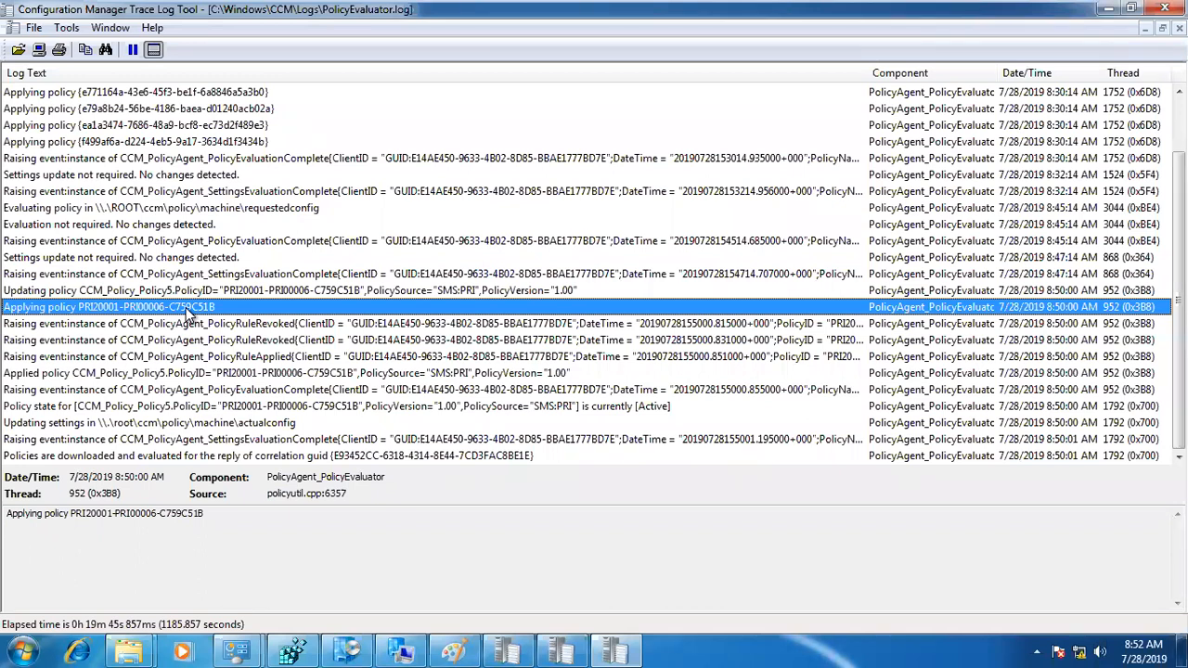
{"action": "left_click", "coordinate": [408, 650]}
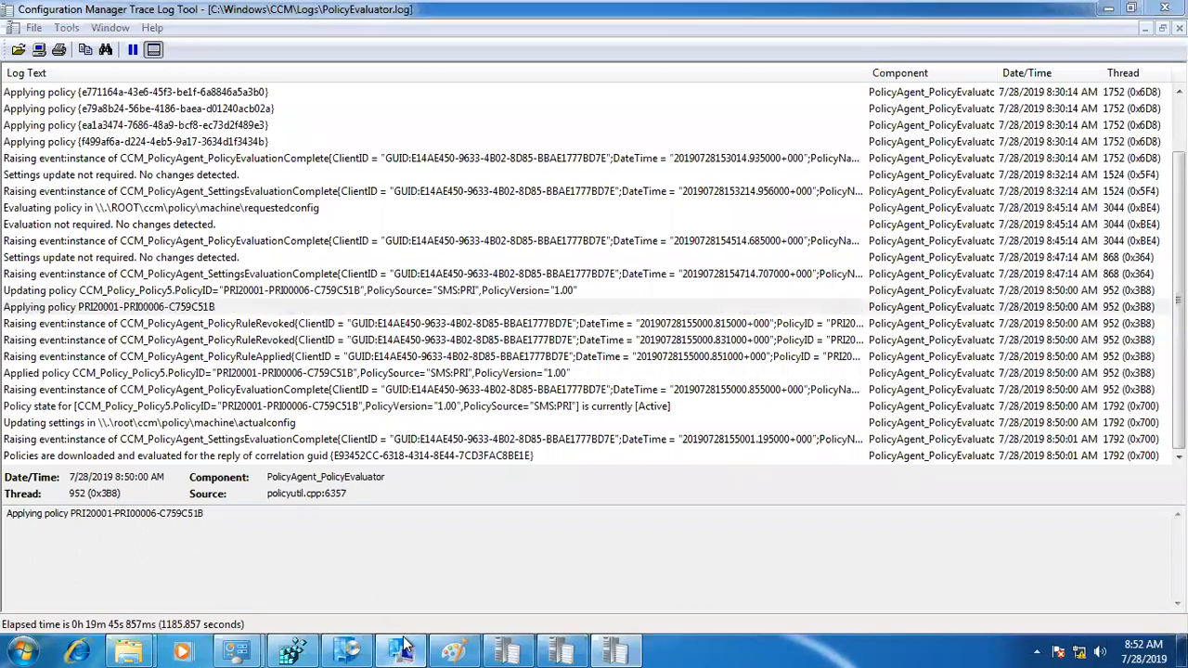
{"action": "left_click", "coordinate": [358, 645]}
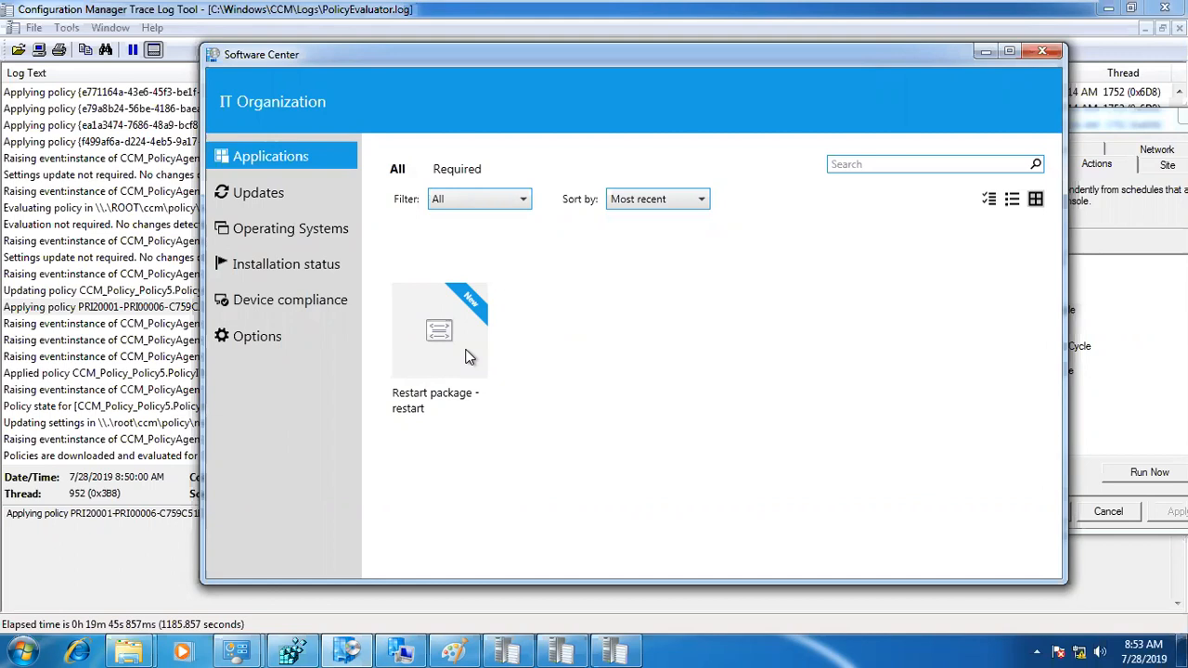
Step: Open execmgr.log from the C:\Windows\CCM\Logs folder and maximize the log window
{"action": "mouse_move", "coordinate": [447, 8]}
{"action": "left_click", "coordinate": [73, 312]}
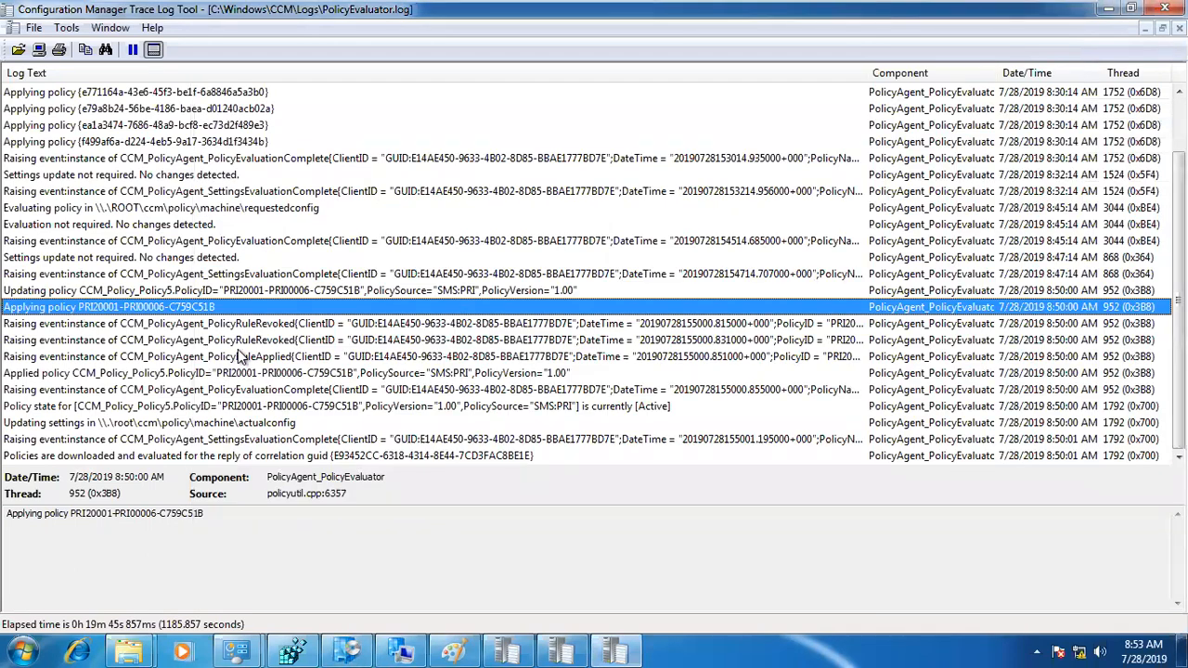
{"action": "left_click", "coordinate": [128, 647]}
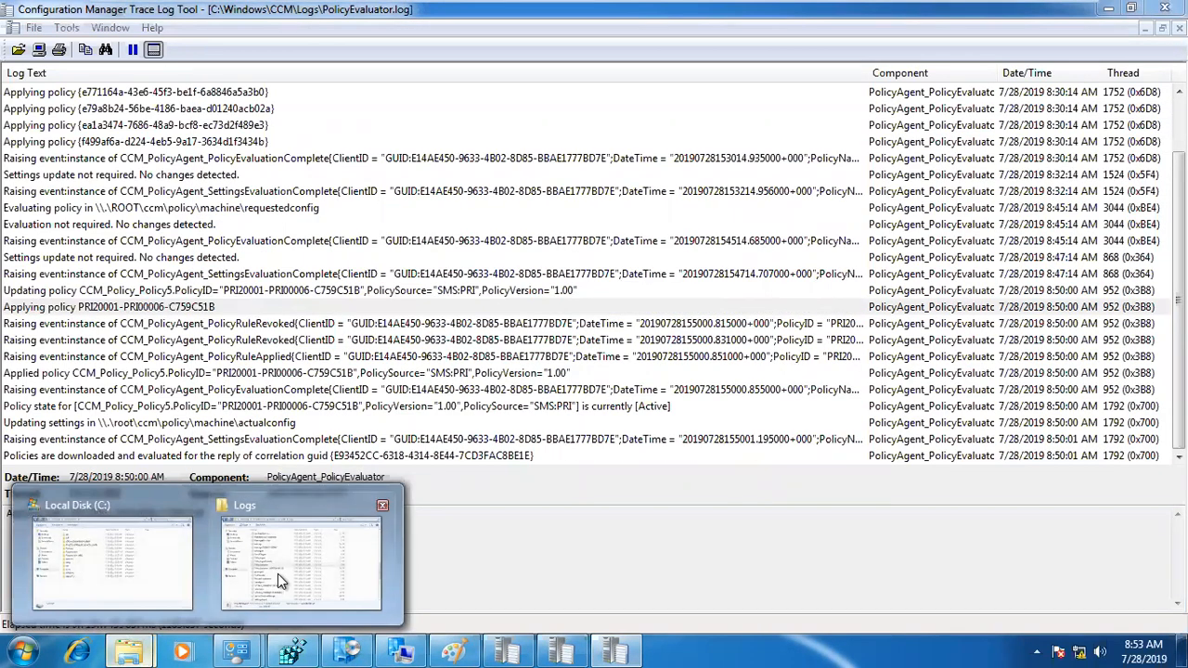
{"action": "left_click", "coordinate": [288, 566]}
{"action": "key", "text": "e"}
{"action": "key", "text": "e"}
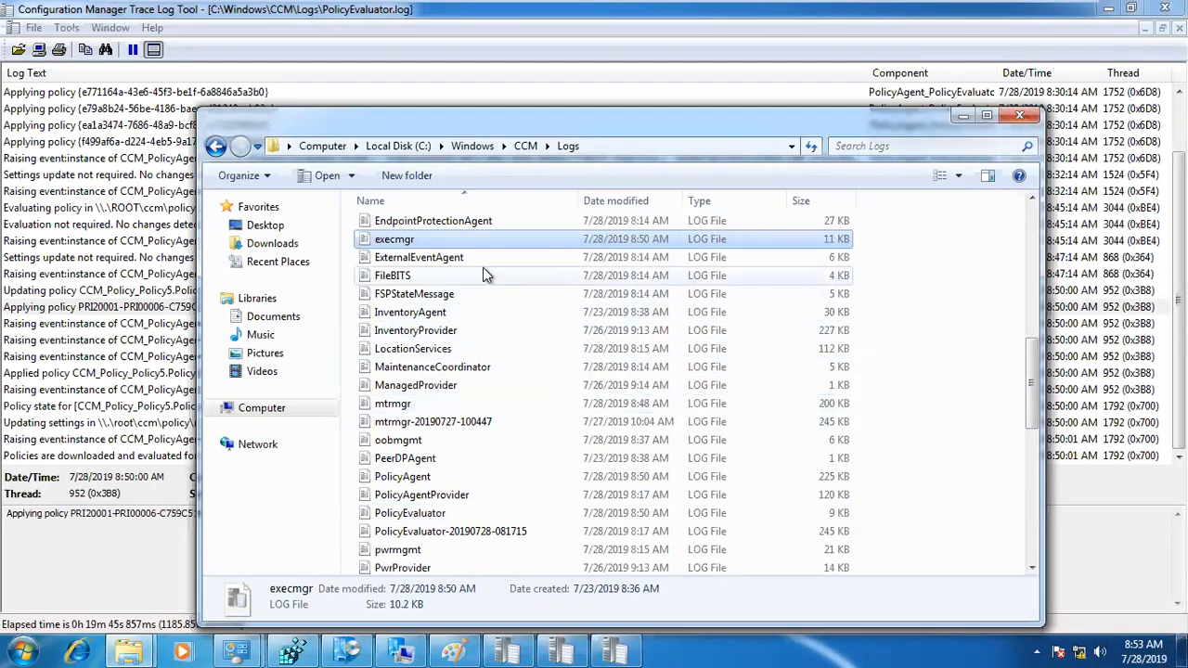
{"action": "double_click", "coordinate": [405, 240]}
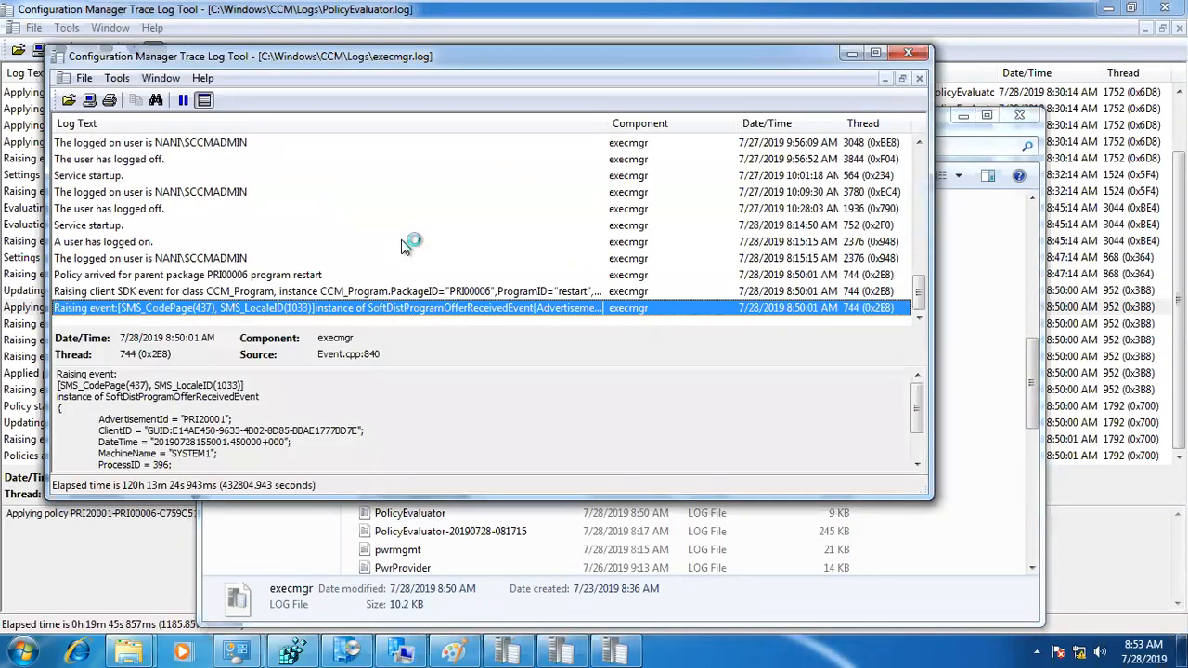
{"action": "double_click", "coordinate": [414, 57]}
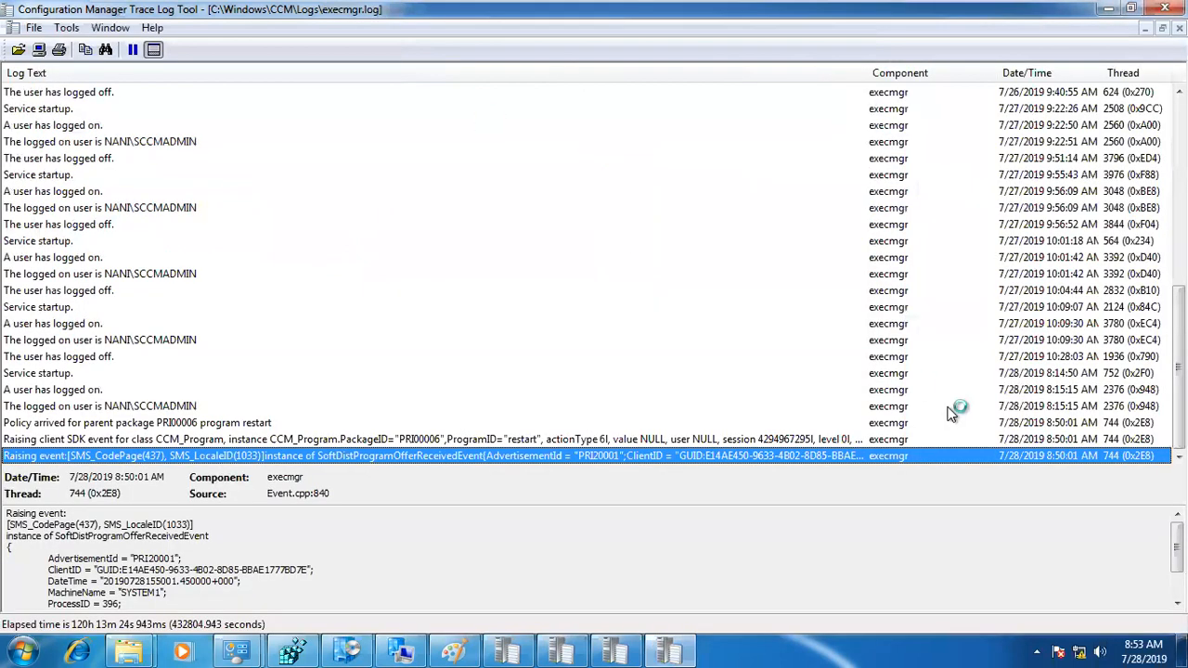
Step: Examine the PRI00006 entries in execmgr.log covering the policy arrival for program restart and the raised events
{"action": "left_click", "coordinate": [1079, 423]}
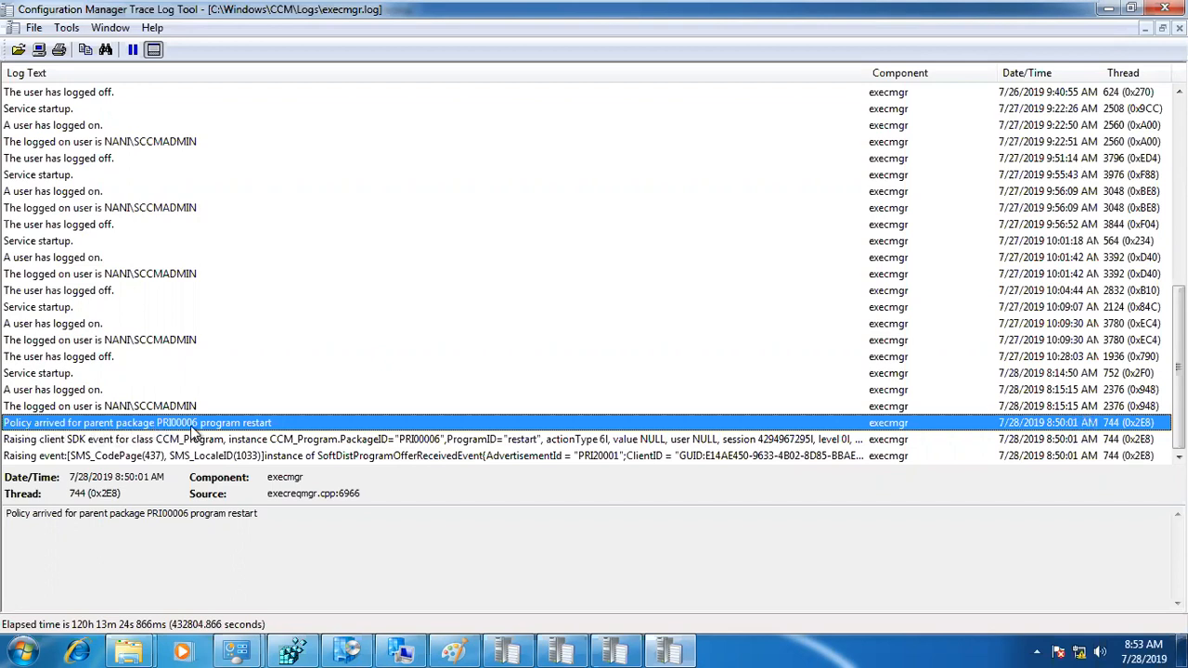
{"action": "left_click", "coordinate": [267, 441]}
{"action": "left_click", "coordinate": [266, 451]}
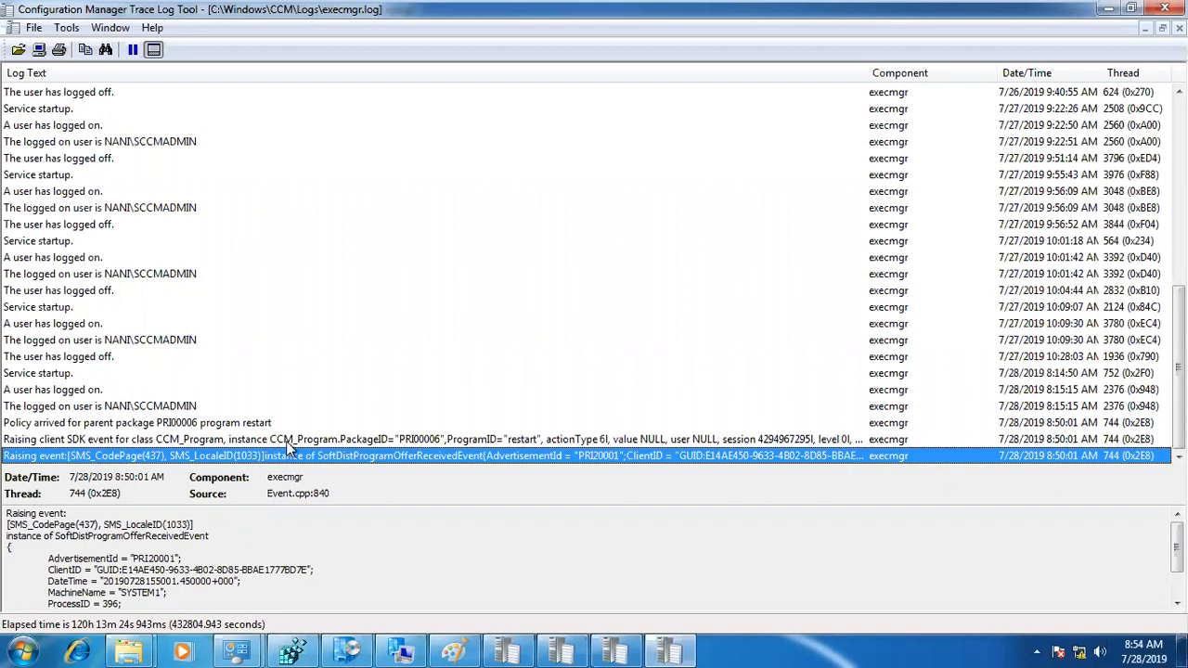
{"action": "left_click", "coordinate": [157, 425]}
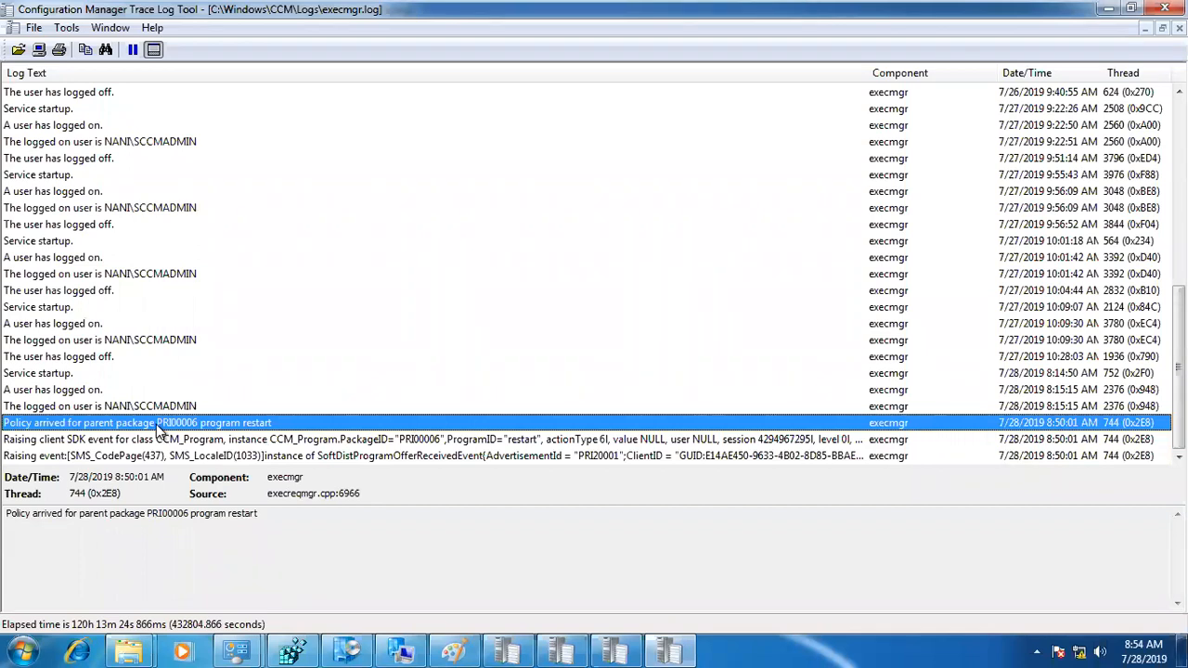
Step: Switch to the sccm_nani machine and review the command line in the properties of the Restart package's restart program
{"action": "mouse_move", "coordinate": [697, 7]}
{"action": "mouse_move", "coordinate": [785, 9]}
{"action": "left_click", "coordinate": [677, 16]}
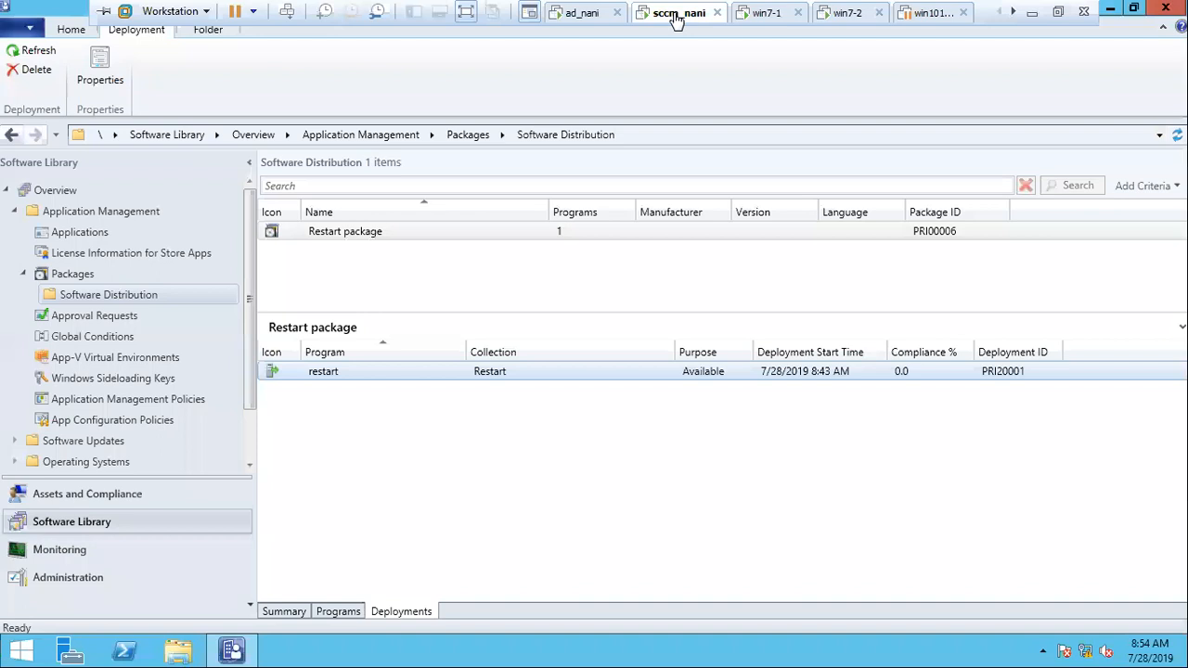
{"action": "left_click", "coordinate": [377, 269]}
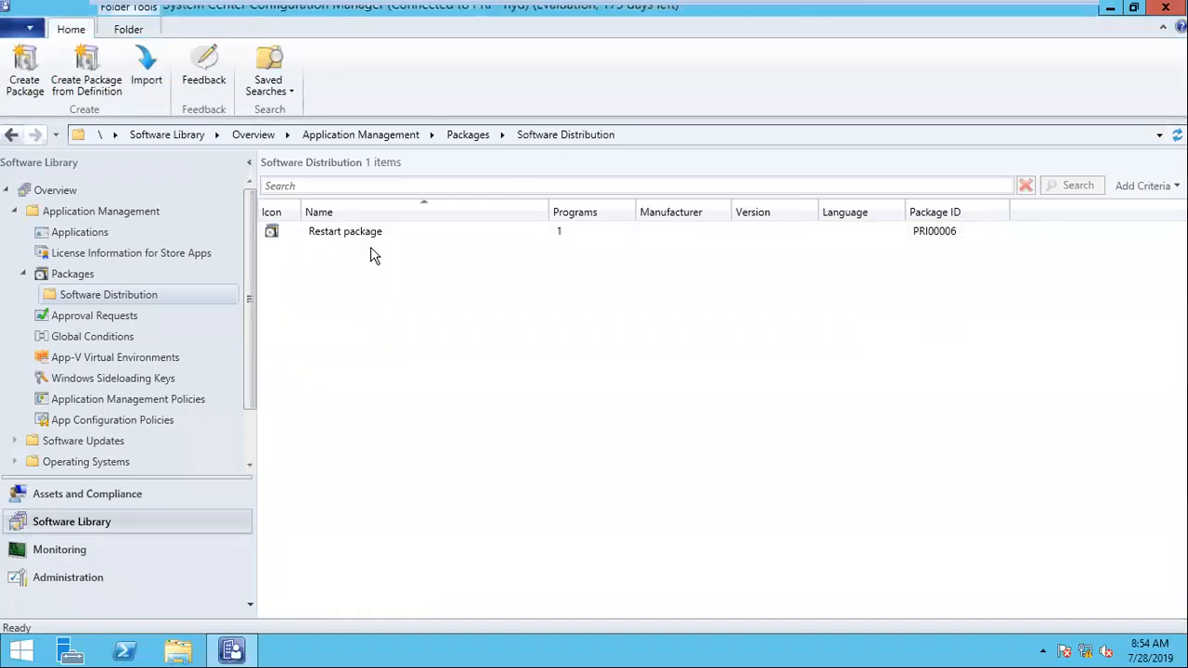
{"action": "left_click", "coordinate": [332, 235]}
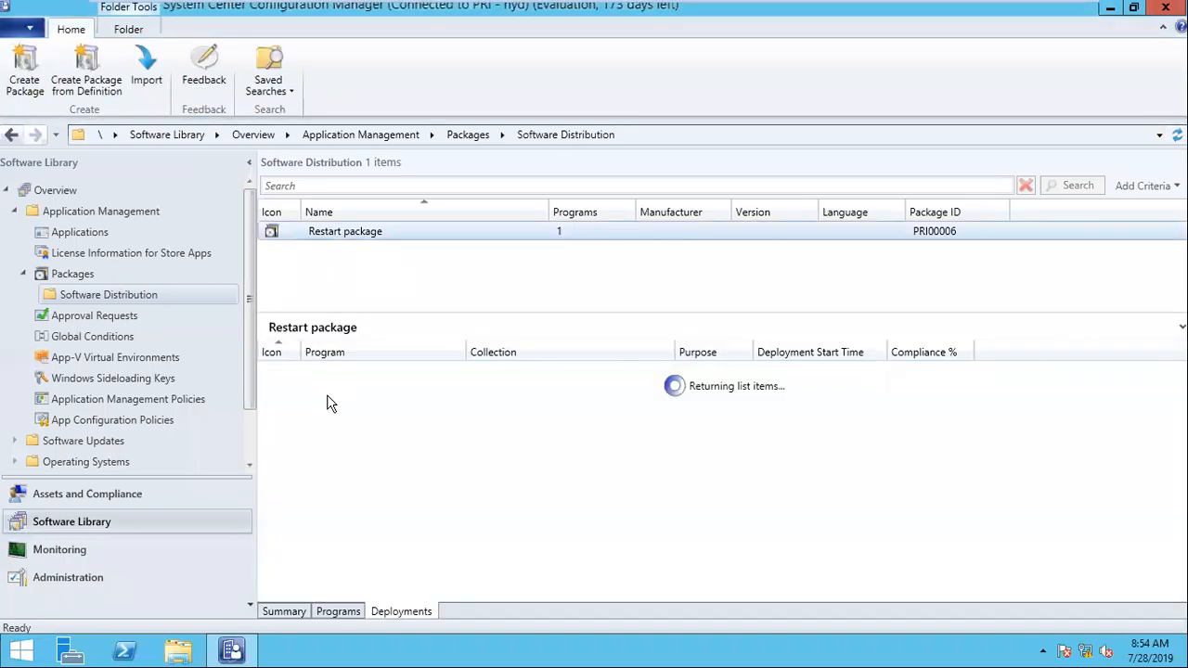
{"action": "left_click", "coordinate": [338, 612]}
{"action": "left_click", "coordinate": [398, 372]}
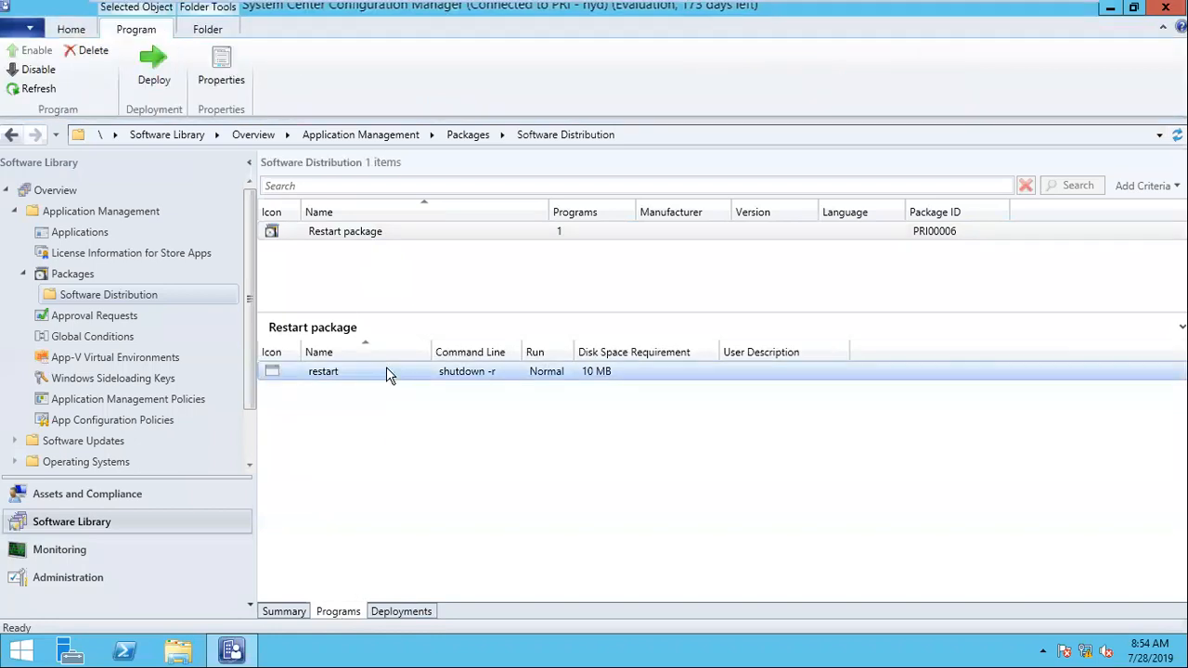
{"action": "right_click", "coordinate": [386, 370]}
{"action": "left_click", "coordinate": [442, 498]}
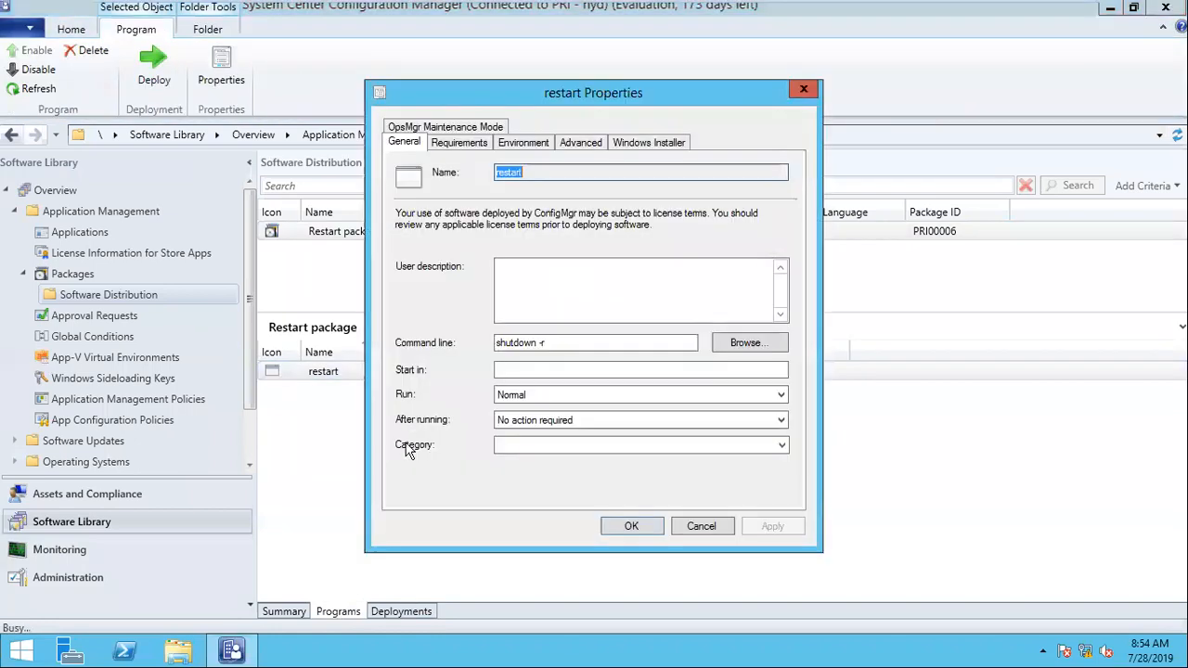
{"action": "left_click_drag", "start_coordinate": [554, 344], "coordinate": [481, 341]}
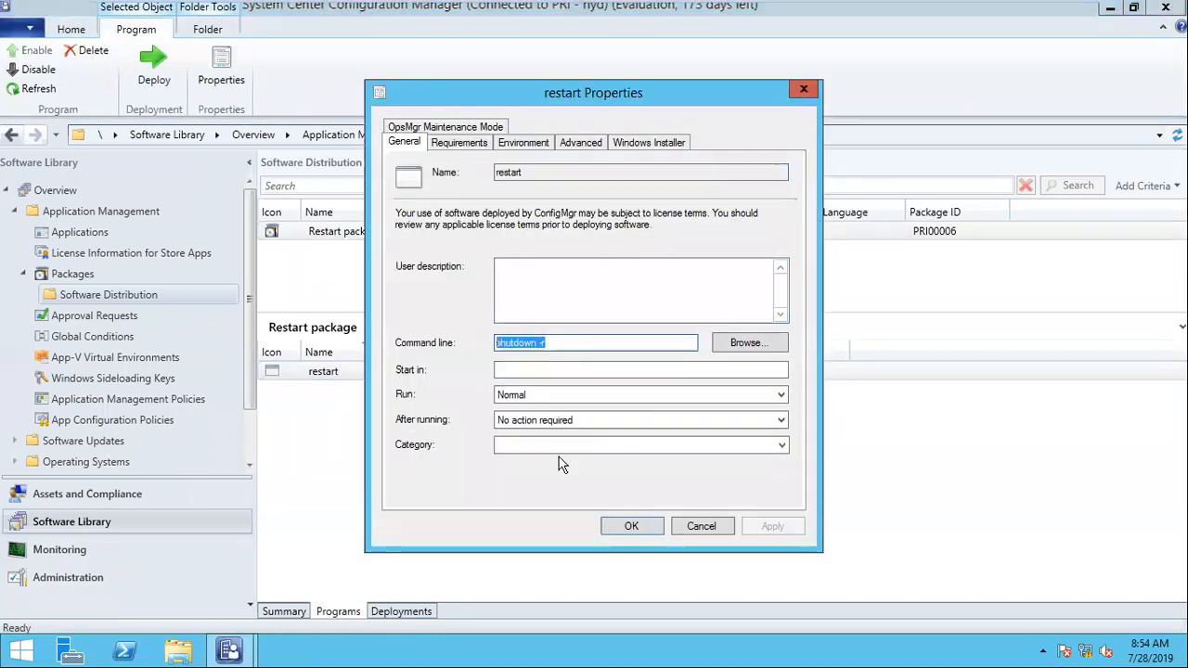
{"action": "left_click", "coordinate": [702, 527]}
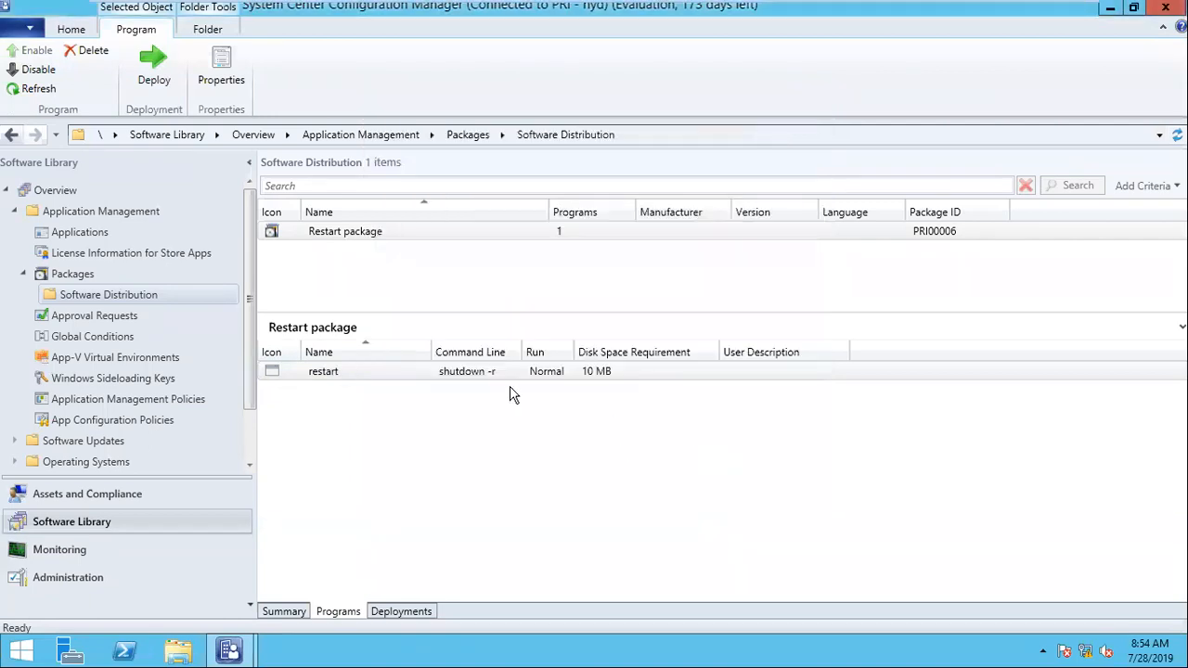
Step: Start a new package in the Software Distribution folder, name it "ping test", and proceed to the program type choice
{"action": "right_click", "coordinate": [94, 289]}
{"action": "left_click", "coordinate": [172, 309]}
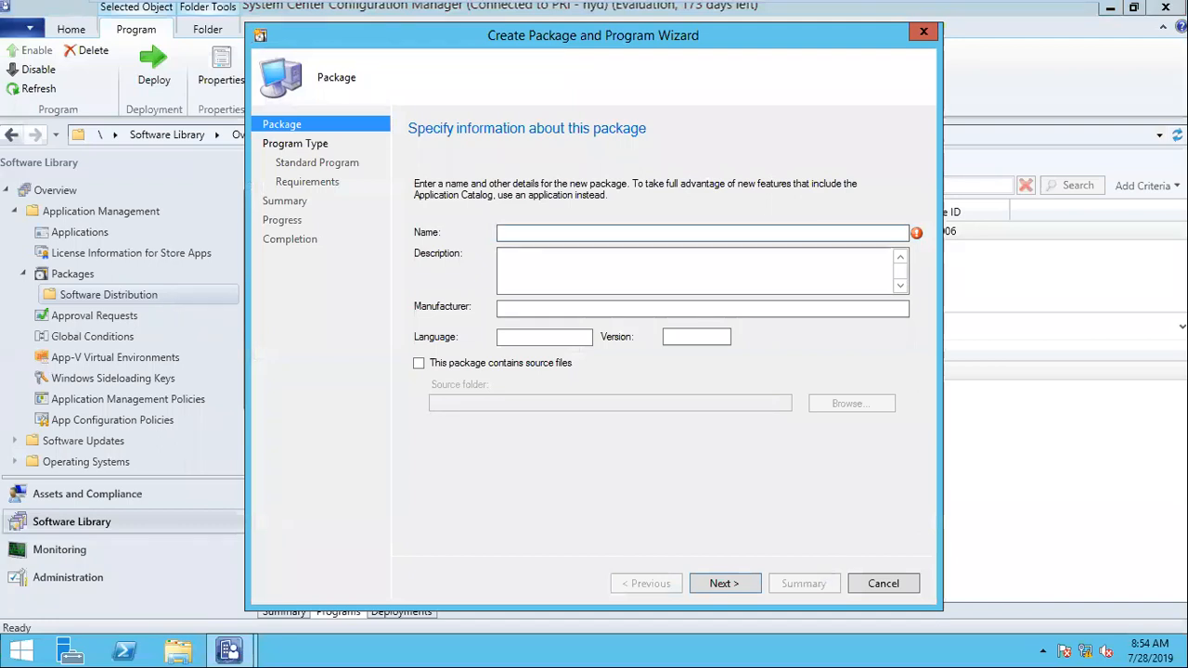
{"action": "type", "text": "ping test"}
{"action": "left_click", "coordinate": [749, 593]}
Step: Choose a standard program, name it "ping", and set its command line to "ping 127.0.0.1"
{"action": "mouse_move", "coordinate": [751, 20]}
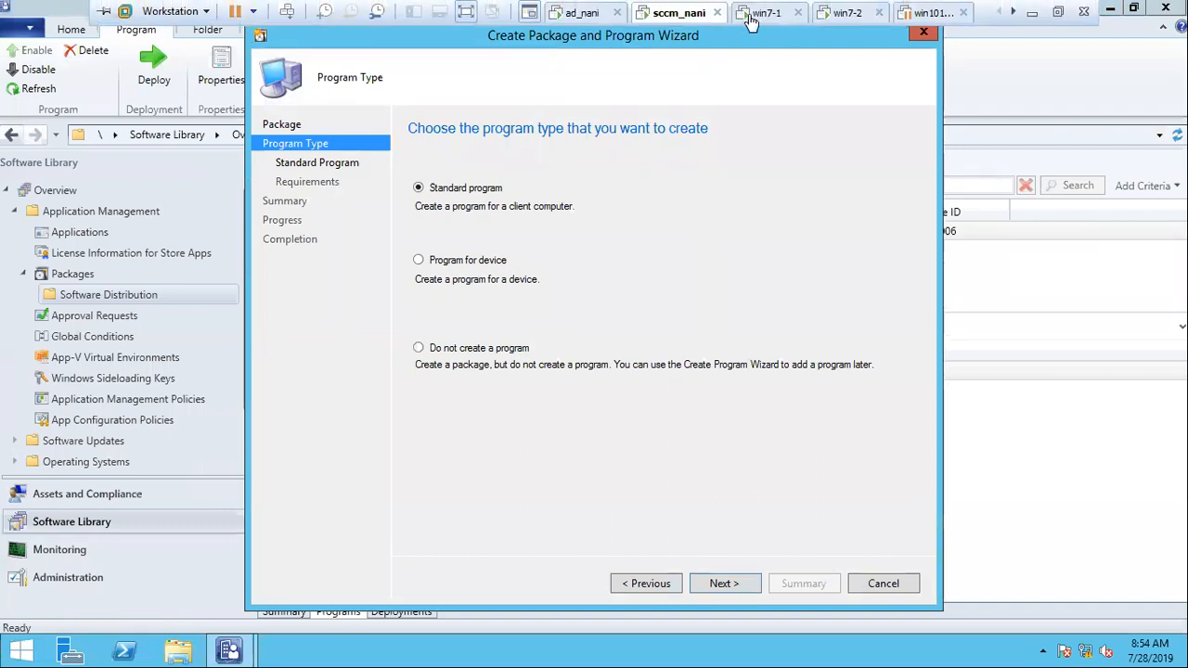
{"action": "left_click", "coordinate": [725, 583]}
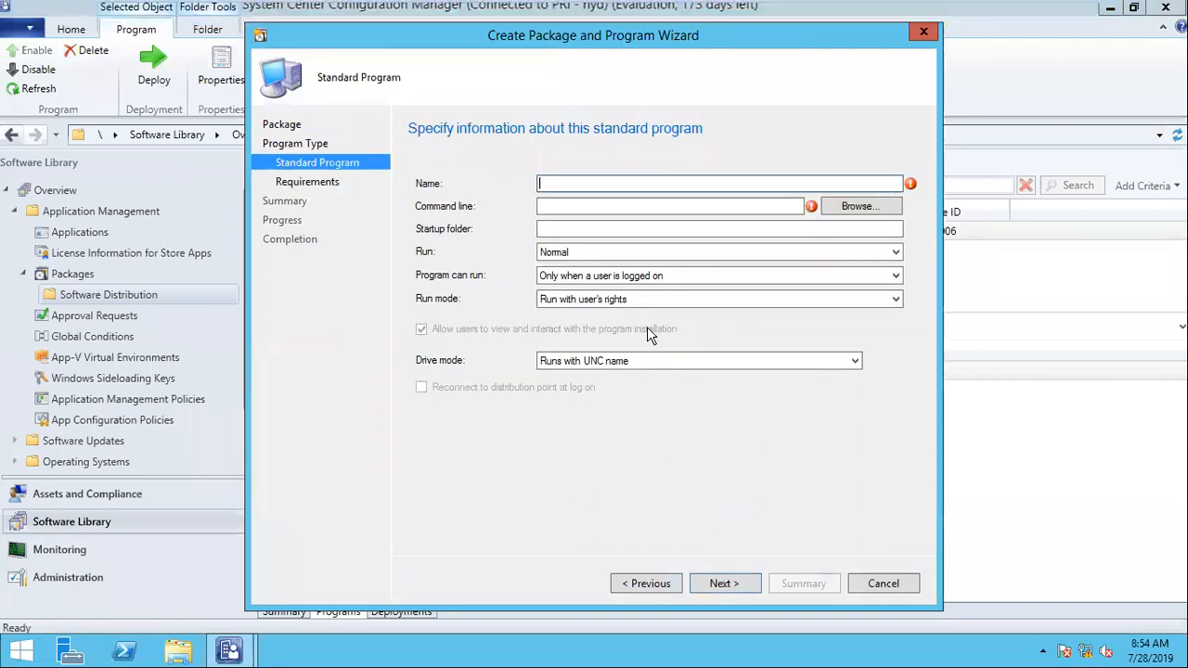
{"action": "type", "text": "ping"}
{"action": "key", "text": "Tab"}
{"action": "type", "text": "ping "}
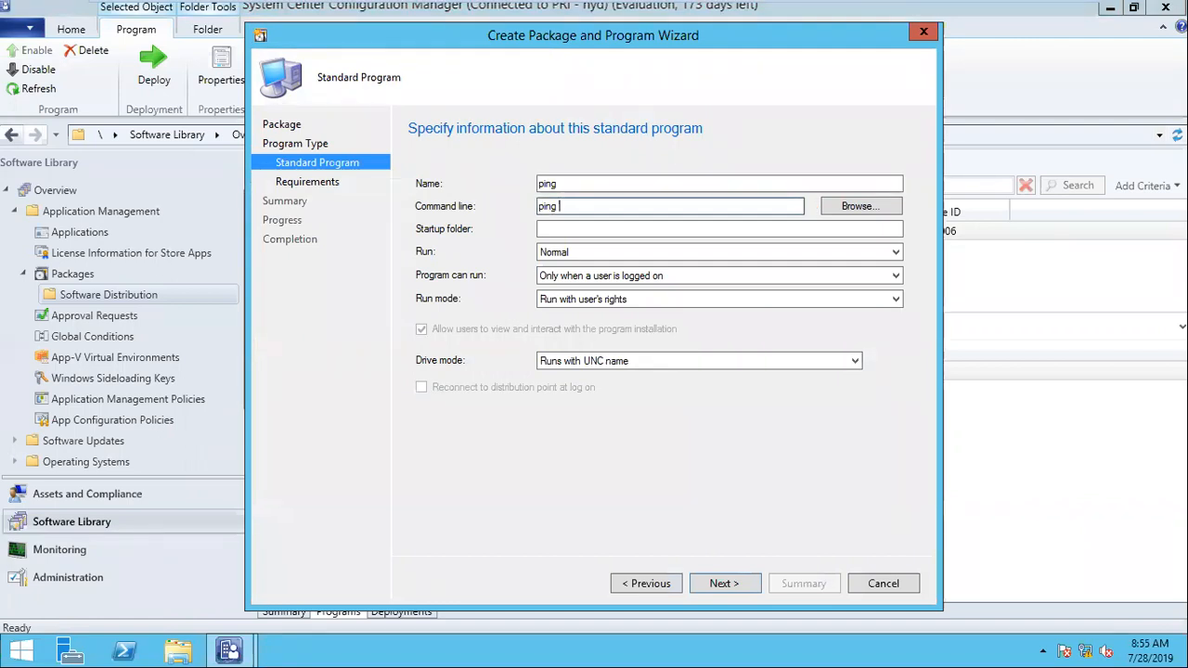
{"action": "type", "text": "127.0.0.1"}
{"action": "key", "text": "ctrl+a"}
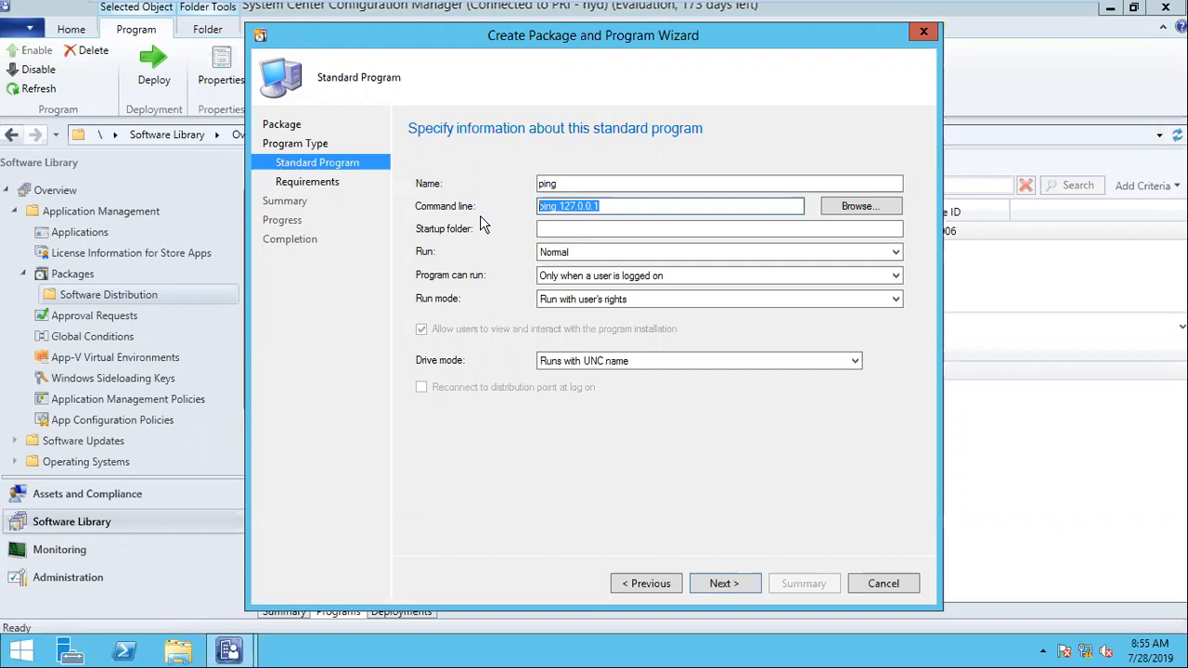
{"action": "left_click", "coordinate": [630, 206]}
{"action": "left_click_drag", "start_coordinate": [630, 206], "coordinate": [514, 205]}
{"action": "left_click_drag", "start_coordinate": [650, 204], "coordinate": [486, 203]}
Step: Switch to Paint on the host computer and start a blank drawing, discarding the existing sketch
{"action": "mouse_move", "coordinate": [970, 4]}
{"action": "left_click", "coordinate": [1027, 12]}
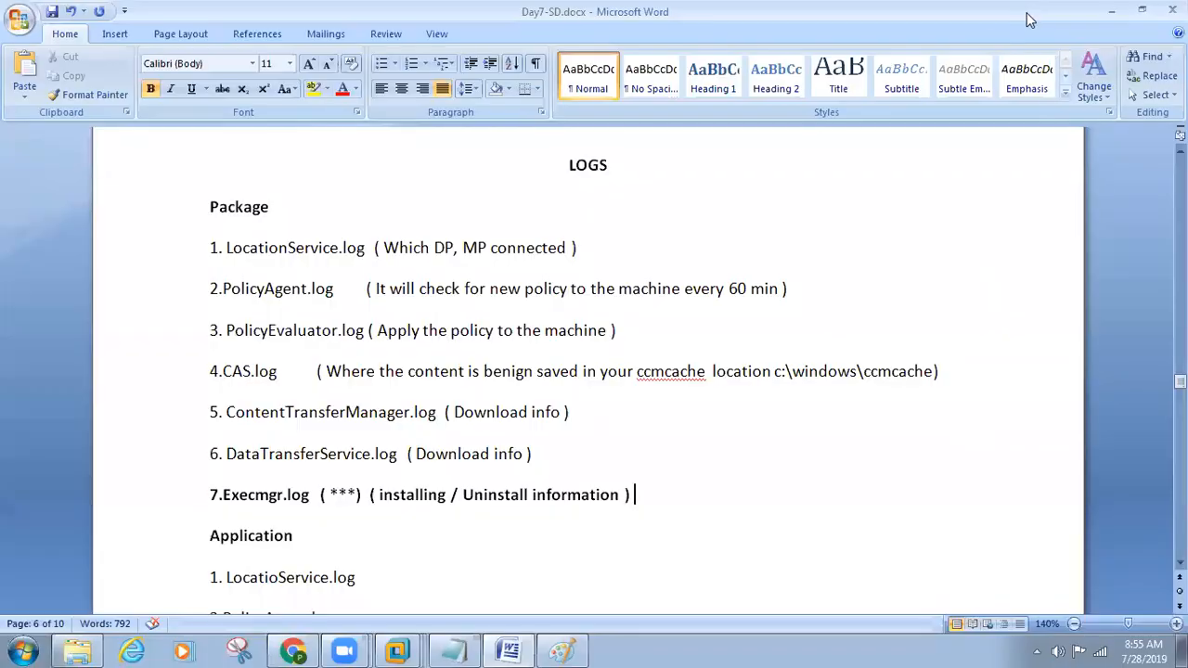
{"action": "left_click", "coordinate": [566, 649]}
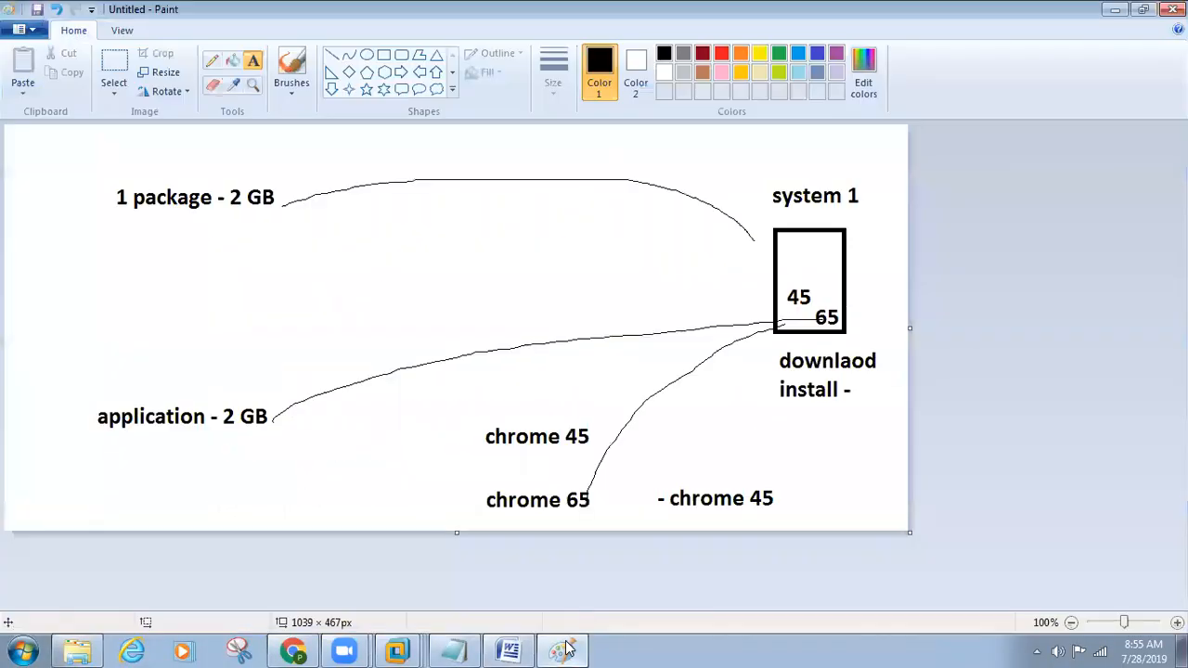
{"action": "key", "text": "ctrl+n"}
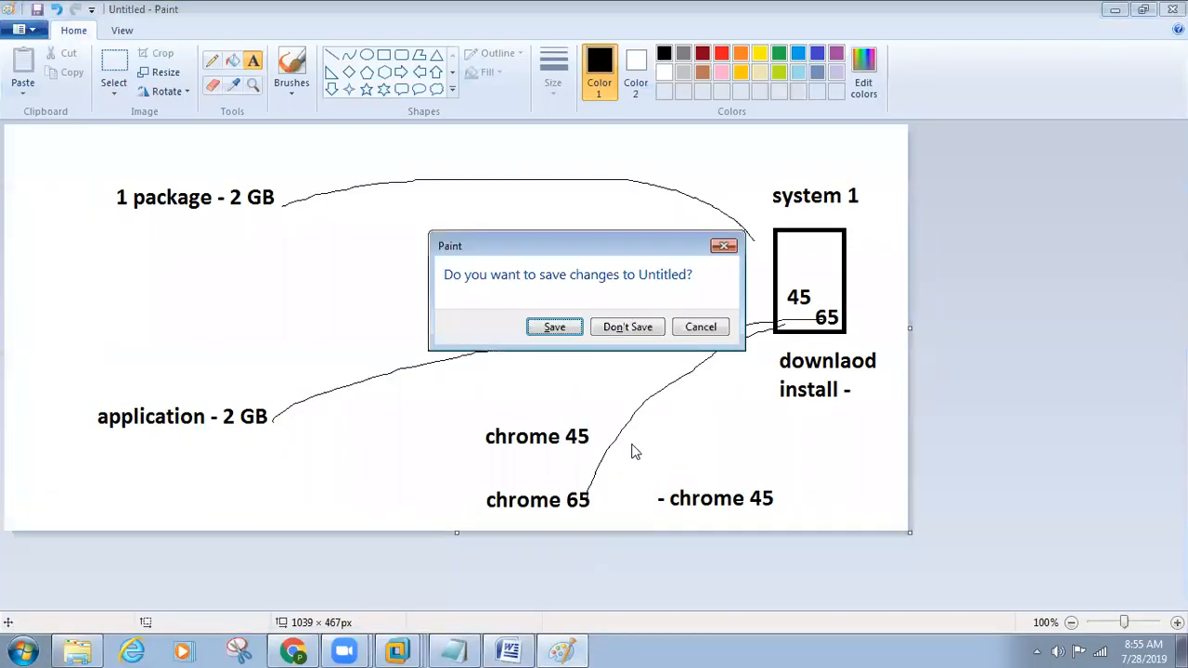
{"action": "left_click", "coordinate": [637, 330]}
Step: Draw a rectangle of about 285 × 202 px in the left half of the canvas and label it "abc" above
{"action": "left_click", "coordinate": [383, 58]}
{"action": "left_click_drag", "start_coordinate": [113, 237], "coordinate": [360, 410]}
{"action": "left_click", "coordinate": [253, 61]}
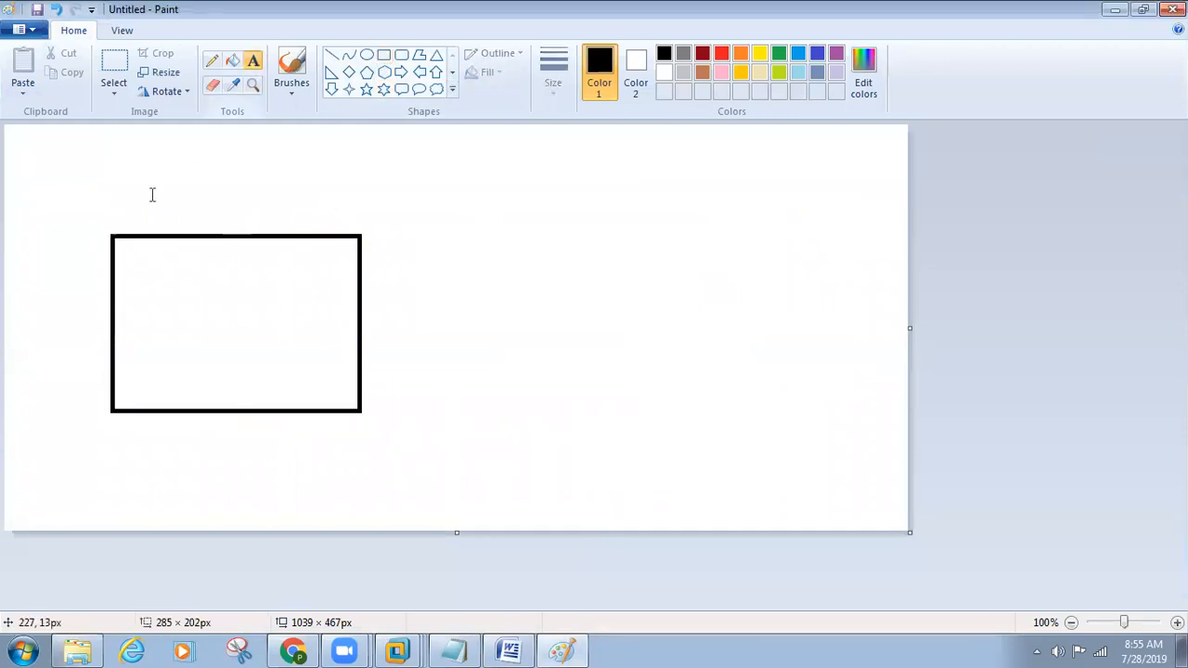
{"action": "left_click", "coordinate": [150, 188]}
{"action": "type", "text": "abc"}
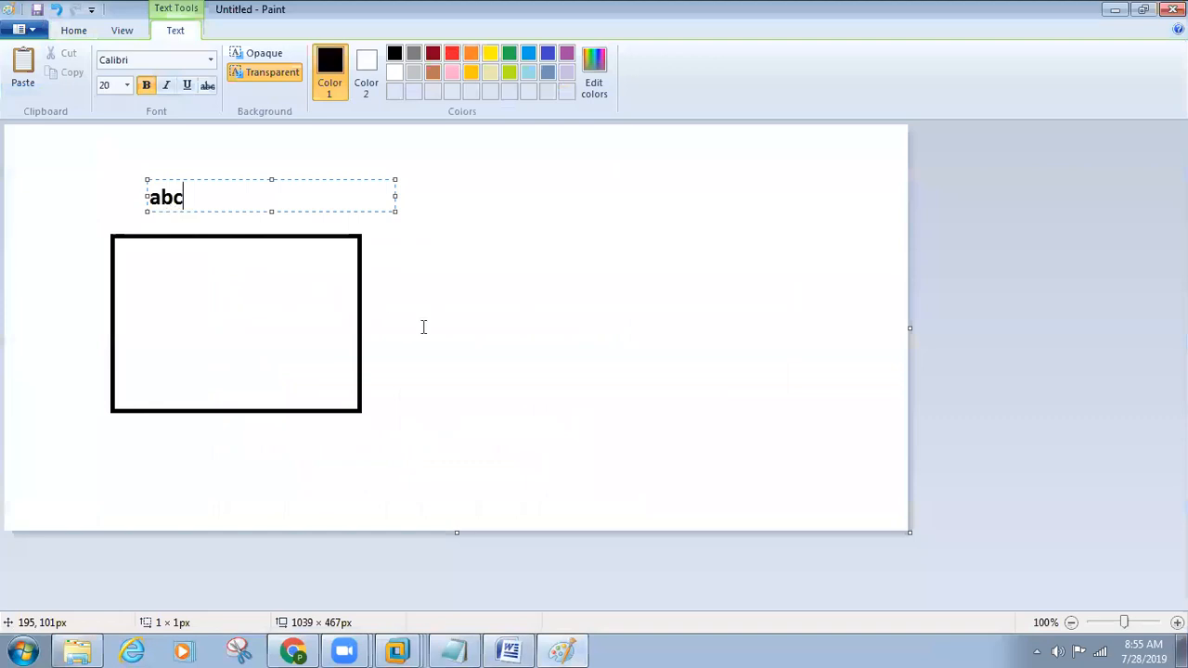
{"action": "left_click", "coordinate": [422, 326]}
Step: Draw a second, slightly smaller rectangle in the lower right of the canvas and label it "wipro" above
{"action": "left_click", "coordinate": [383, 55]}
{"action": "left_click_drag", "start_coordinate": [647, 310], "coordinate": [864, 455]}
{"action": "left_click", "coordinate": [254, 61]}
{"action": "left_click", "coordinate": [665, 284]}
{"action": "type", "text": "wipro"}
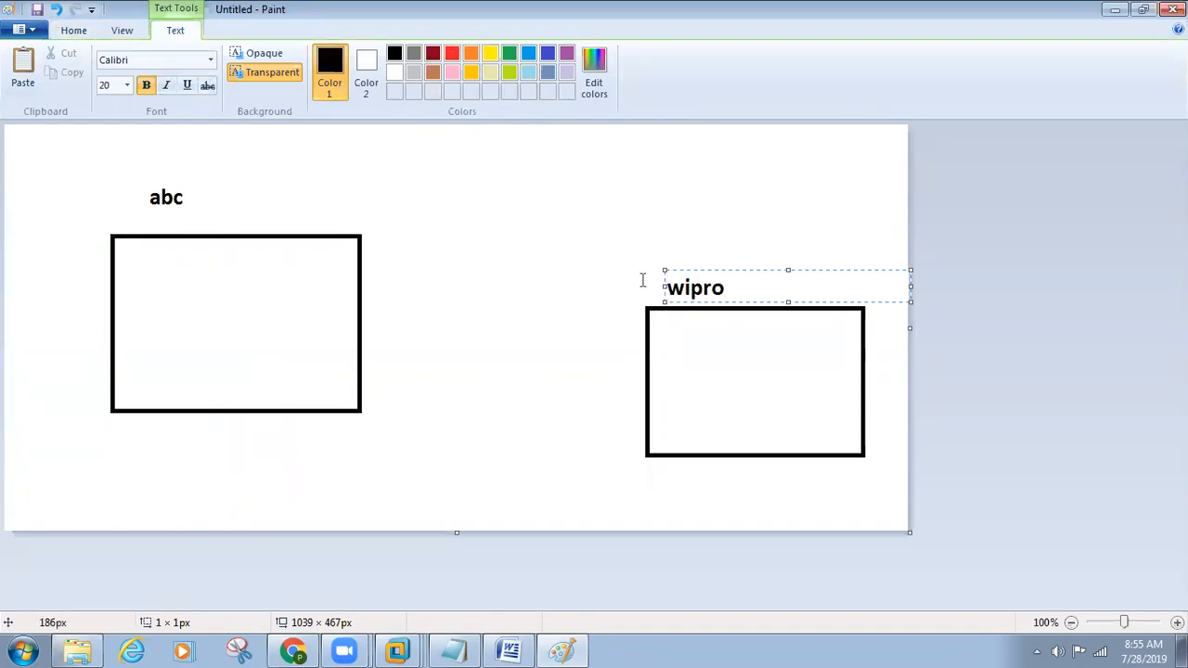
{"action": "left_click", "coordinate": [554, 221]}
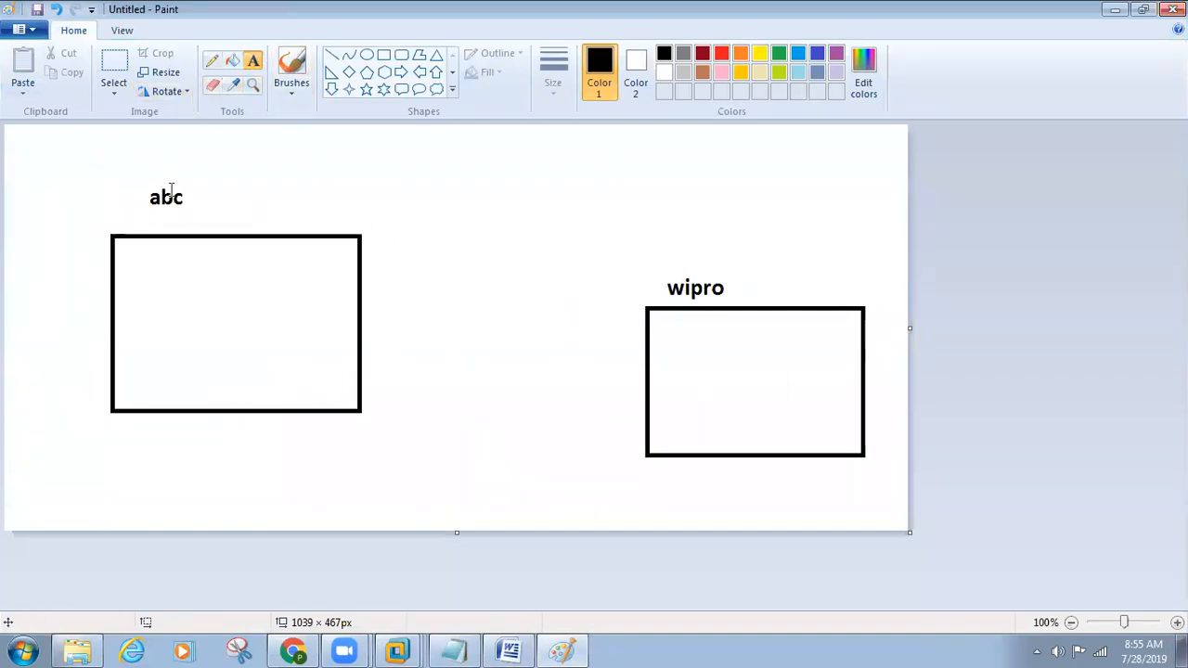
Step: Add the texts "tcs" and "30000" near the abc label, and draw a freehand curve from the wipro box to the abc box
{"action": "left_click", "coordinate": [71, 158]}
{"action": "type", "text": "tcs"}
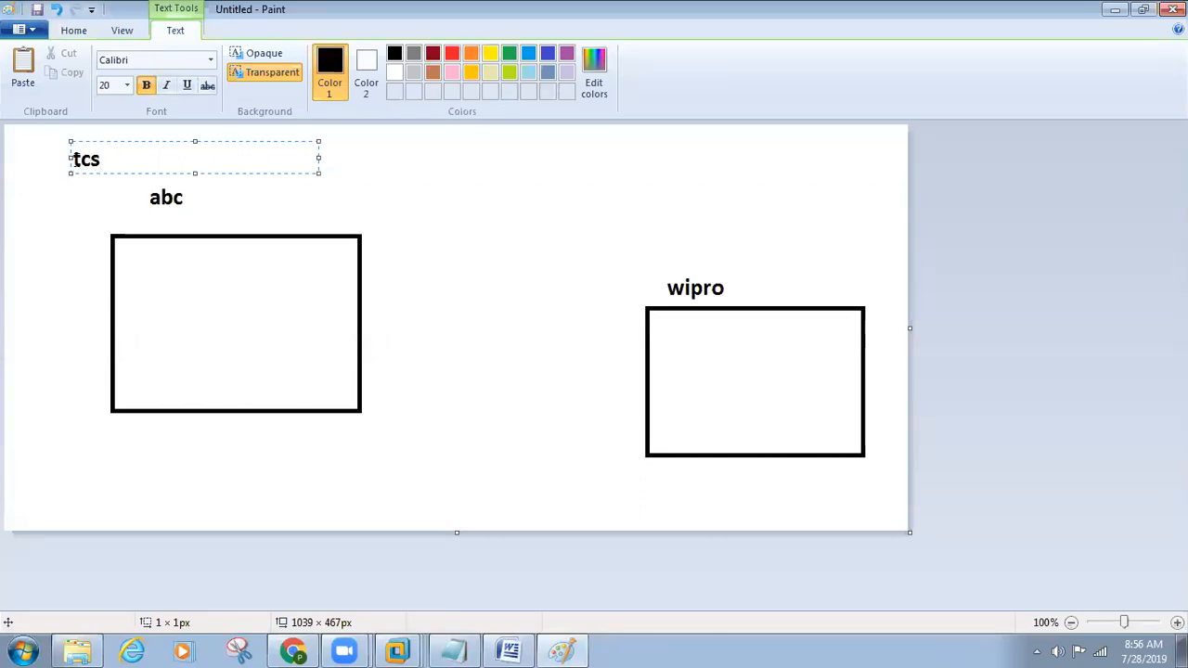
{"action": "left_click", "coordinate": [93, 208]}
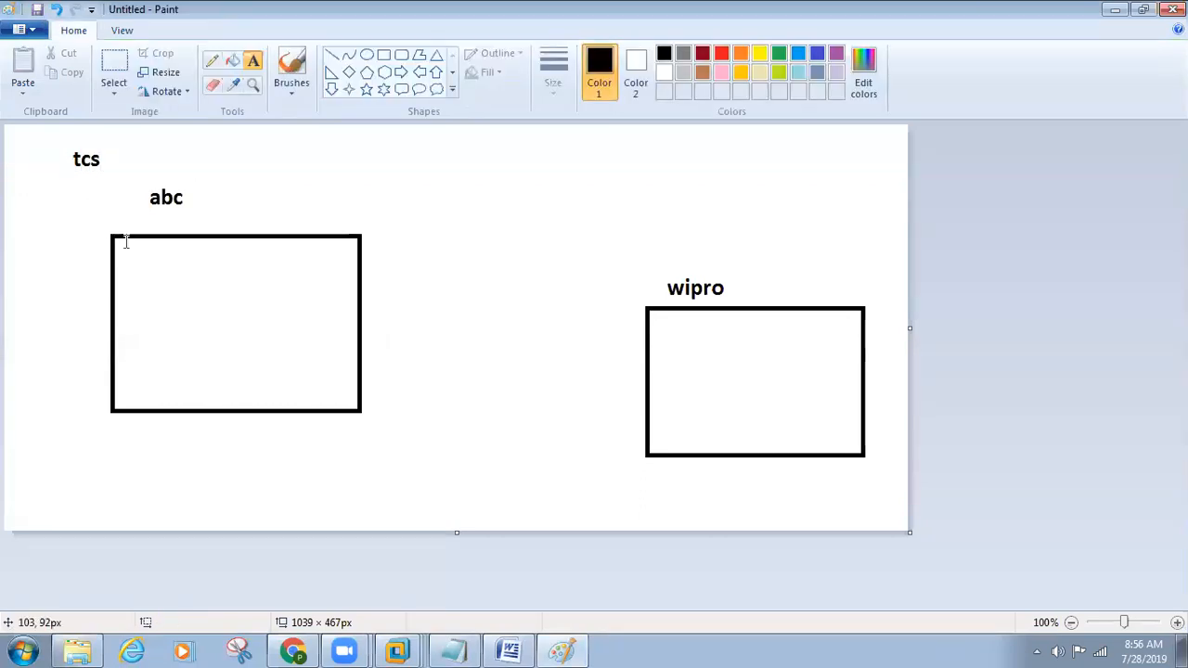
{"action": "left_click", "coordinate": [197, 166]}
{"action": "type", "text": "30000"}
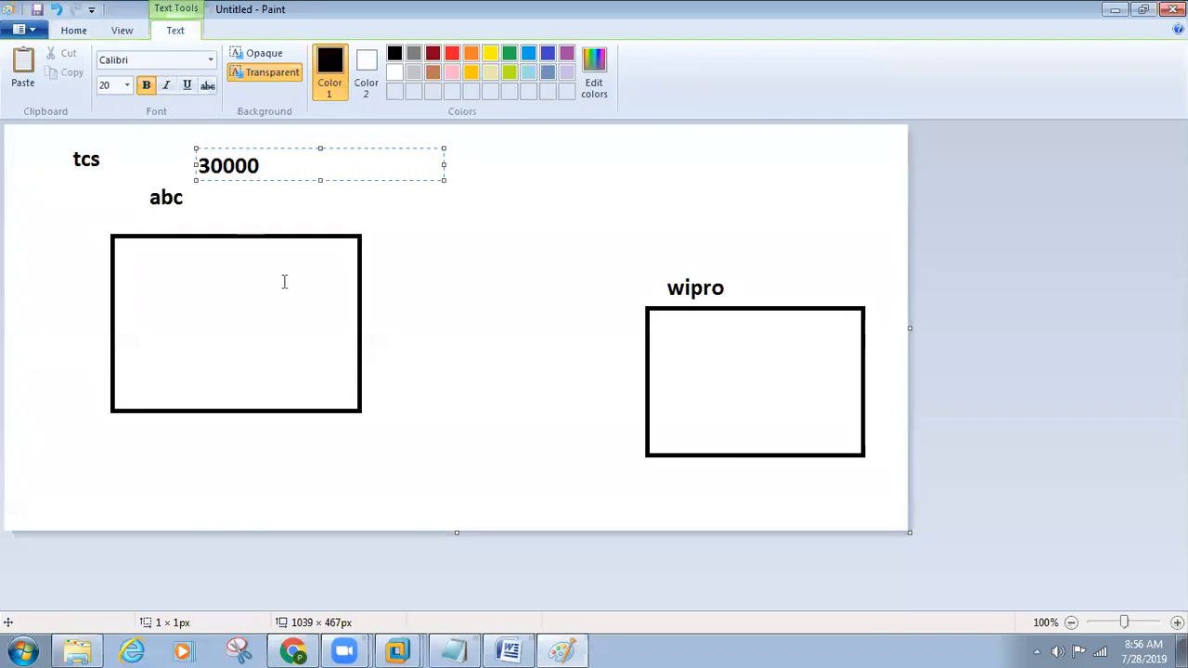
{"action": "left_click", "coordinate": [368, 265]}
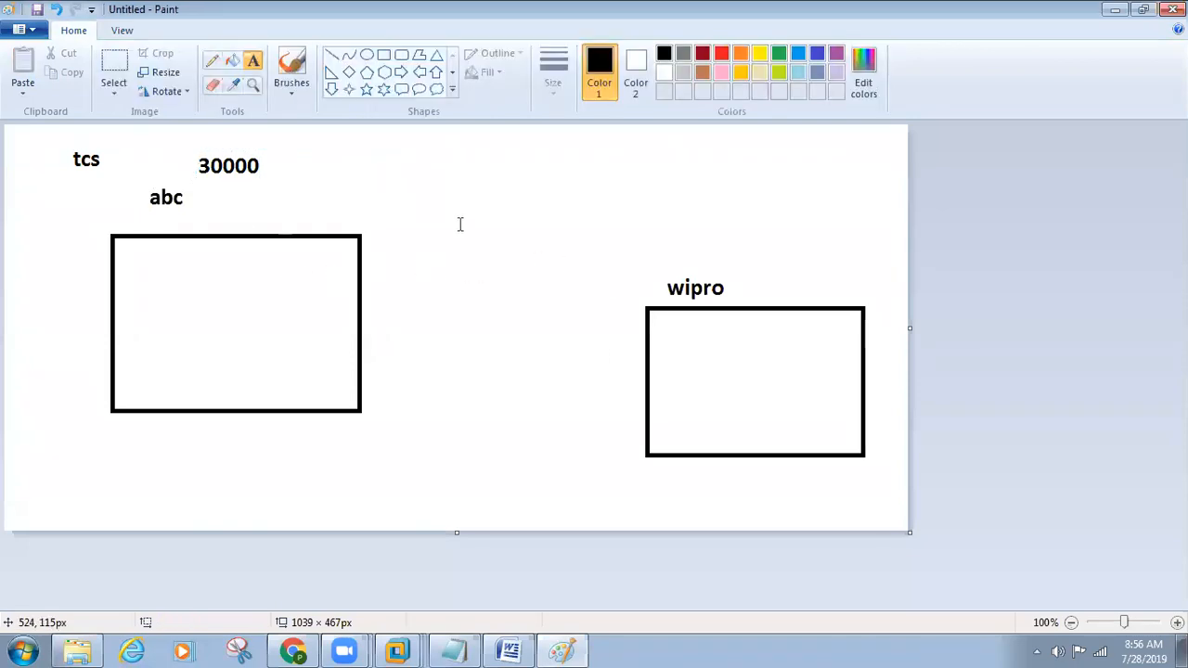
{"action": "left_click", "coordinate": [212, 60]}
{"action": "mouse_move", "coordinate": [664, 305]}
{"action": "left_mouse_down"}
{"action": "mouse_move", "coordinate": [625, 264]}
{"action": "mouse_move", "coordinate": [338, 211]}
{"action": "mouse_move", "coordinate": [308, 218]}
{"action": "mouse_move", "coordinate": [330, 238]}
{"action": "left_mouse_up"}
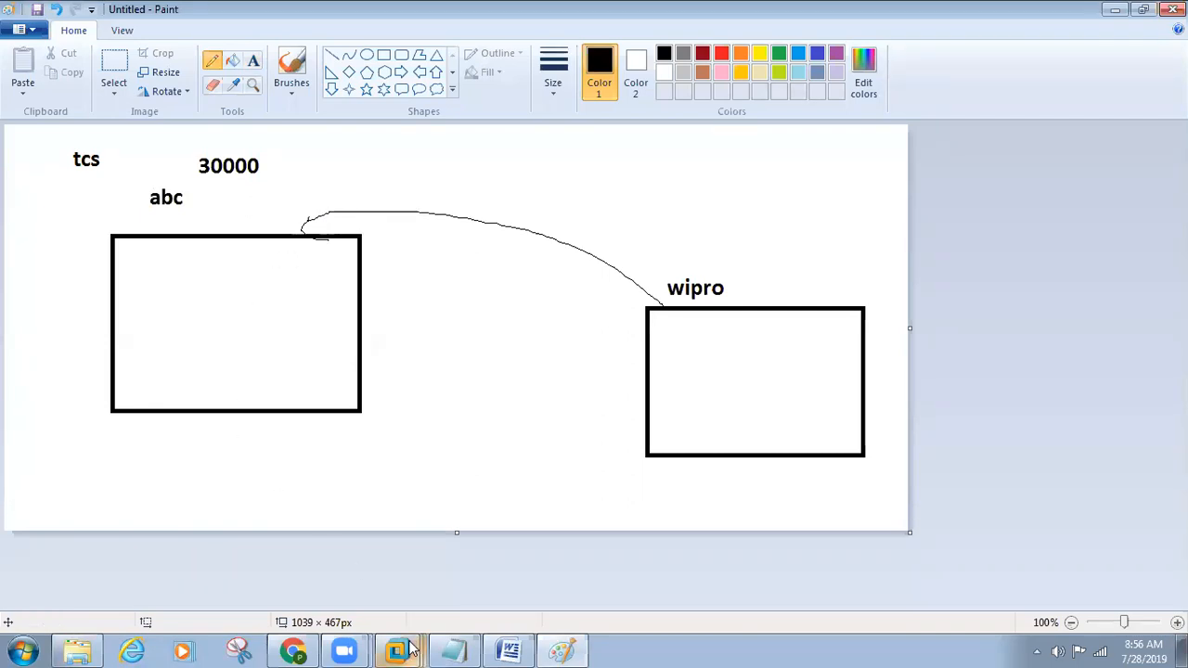
Step: Switch to the sccm_nani virtual machine, set the ping program to run whether or not a user is logged on, and continue to its requirements
{"action": "mouse_move", "coordinate": [394, 645]}
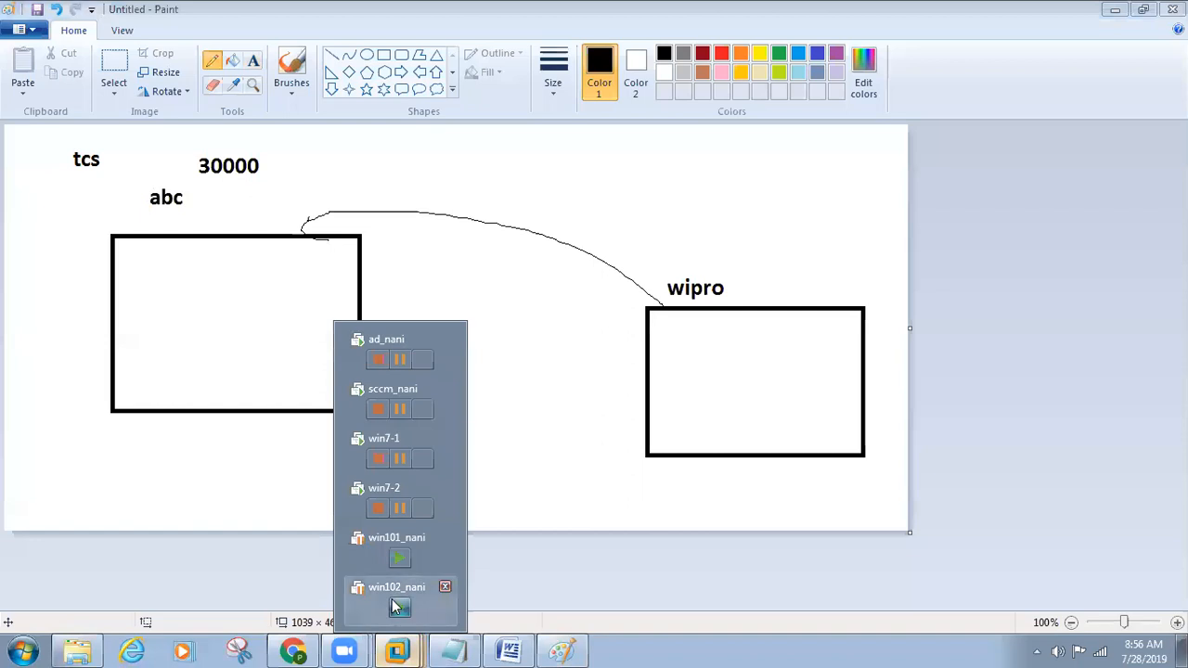
{"action": "left_click", "coordinate": [392, 397]}
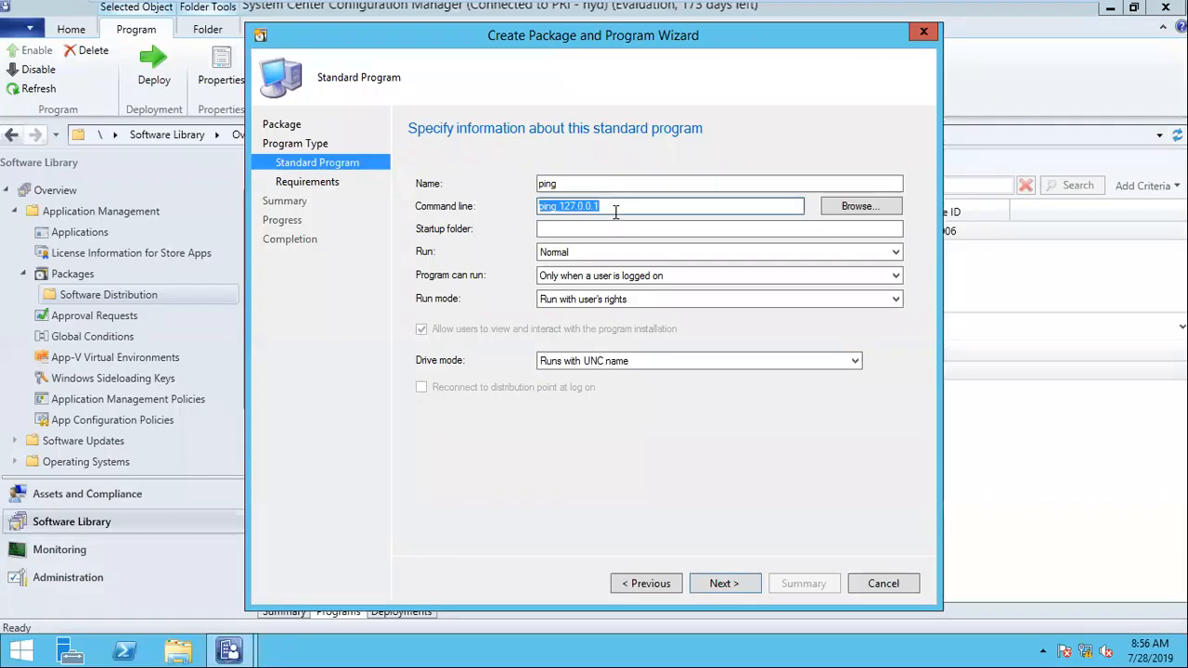
{"action": "left_click", "coordinate": [620, 278]}
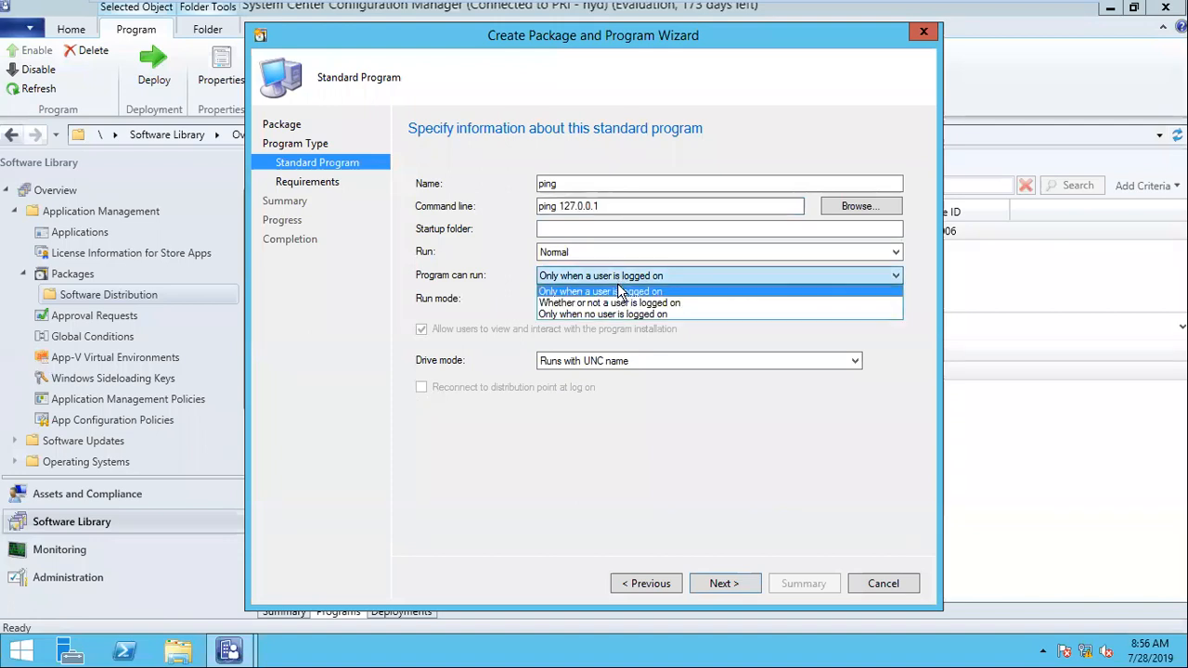
{"action": "left_click", "coordinate": [620, 302]}
{"action": "left_click", "coordinate": [723, 594]}
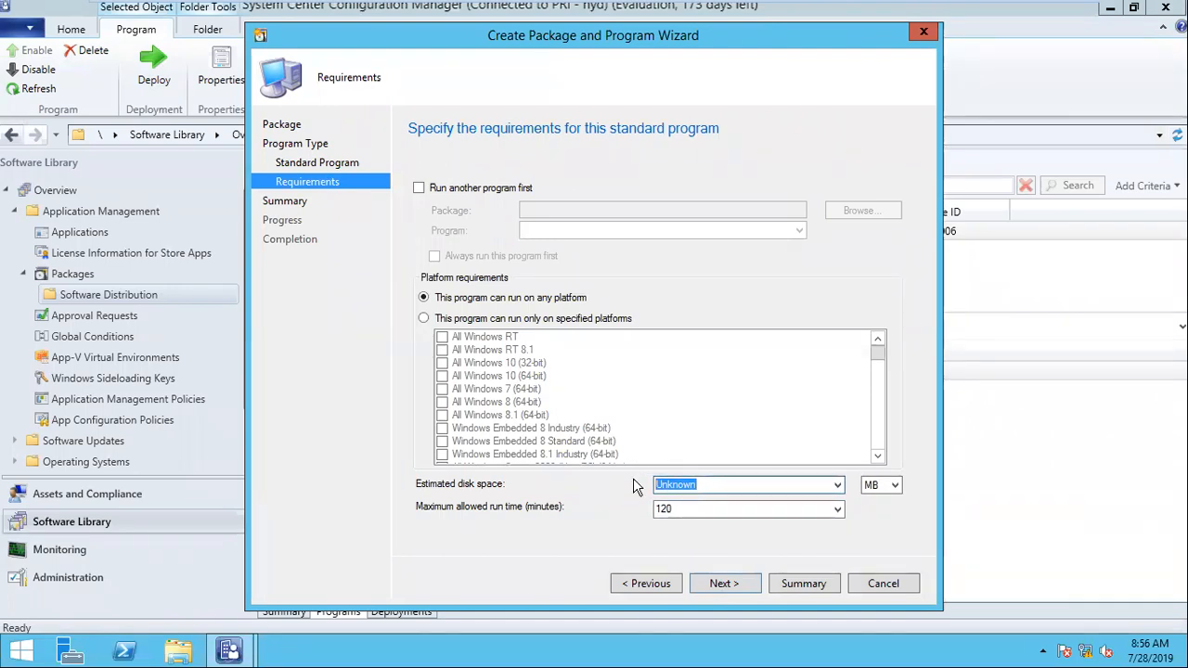
Step: Switch back to the Paint drawing on the host and add the text "- 95%" beside 30000
{"action": "mouse_move", "coordinate": [871, 3]}
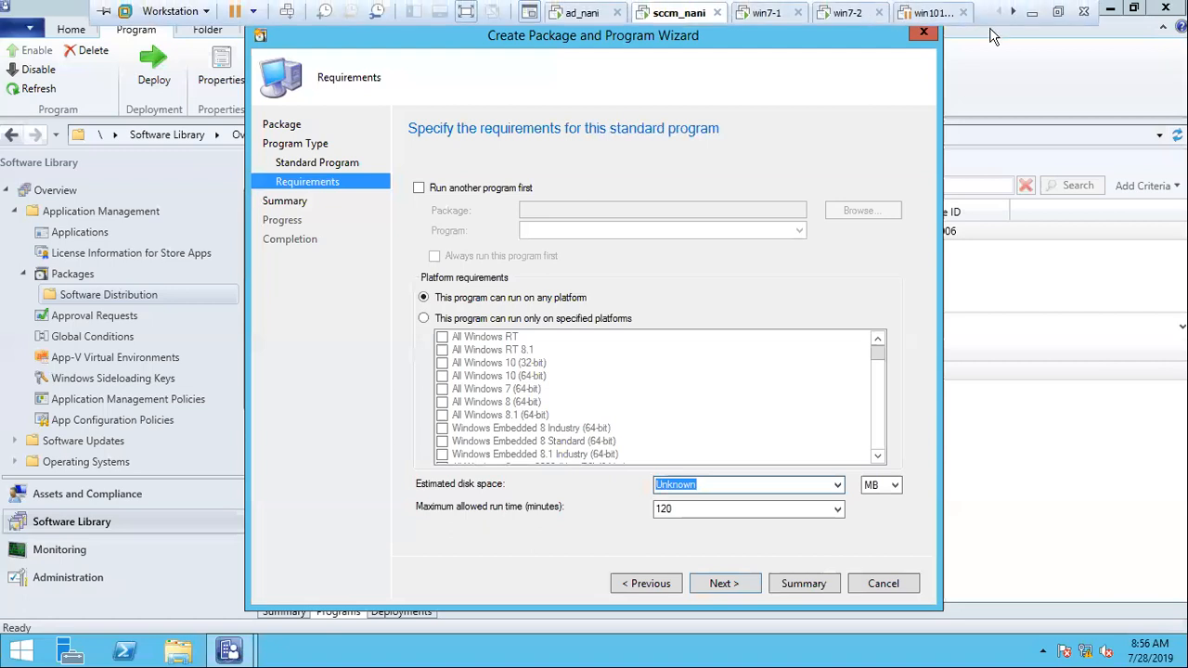
{"action": "left_click", "coordinate": [1032, 7]}
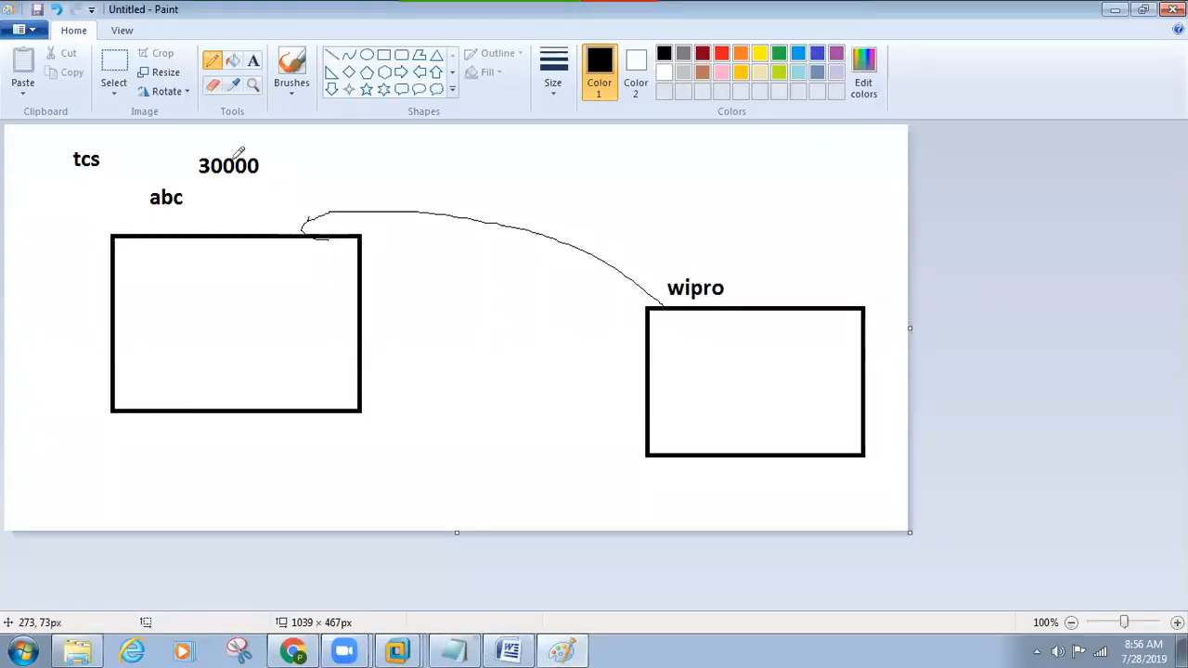
{"action": "left_click", "coordinate": [253, 60]}
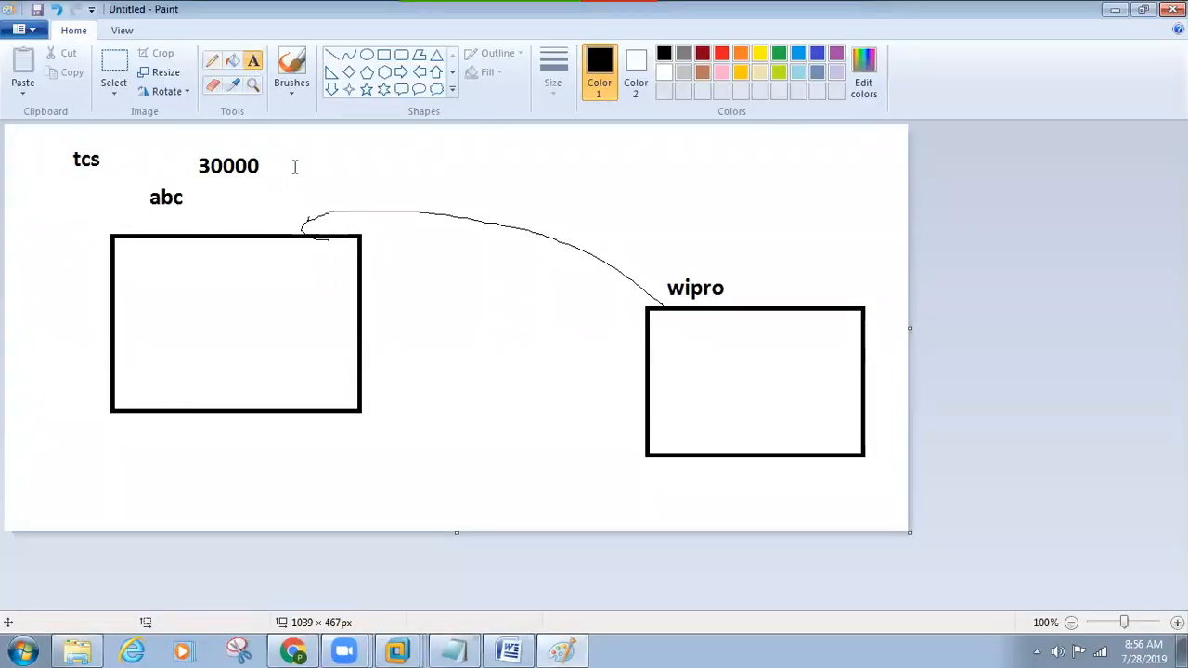
{"action": "left_click", "coordinate": [295, 166]}
{"action": "type", "text": "- 95%"}
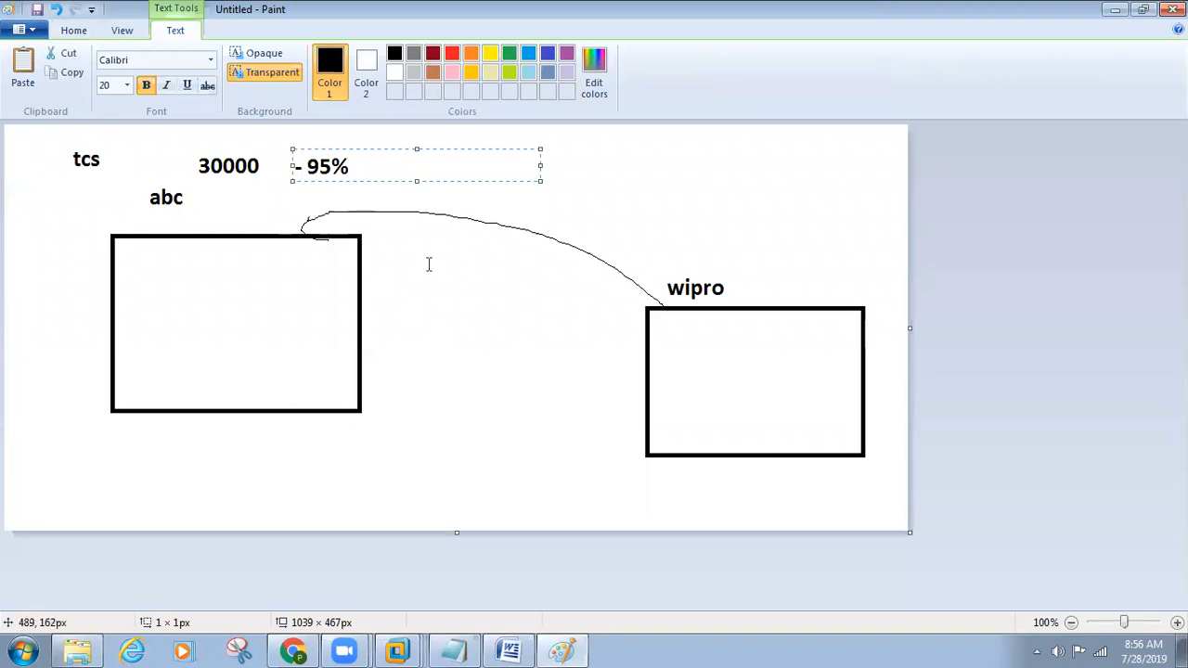
{"action": "left_click", "coordinate": [429, 264]}
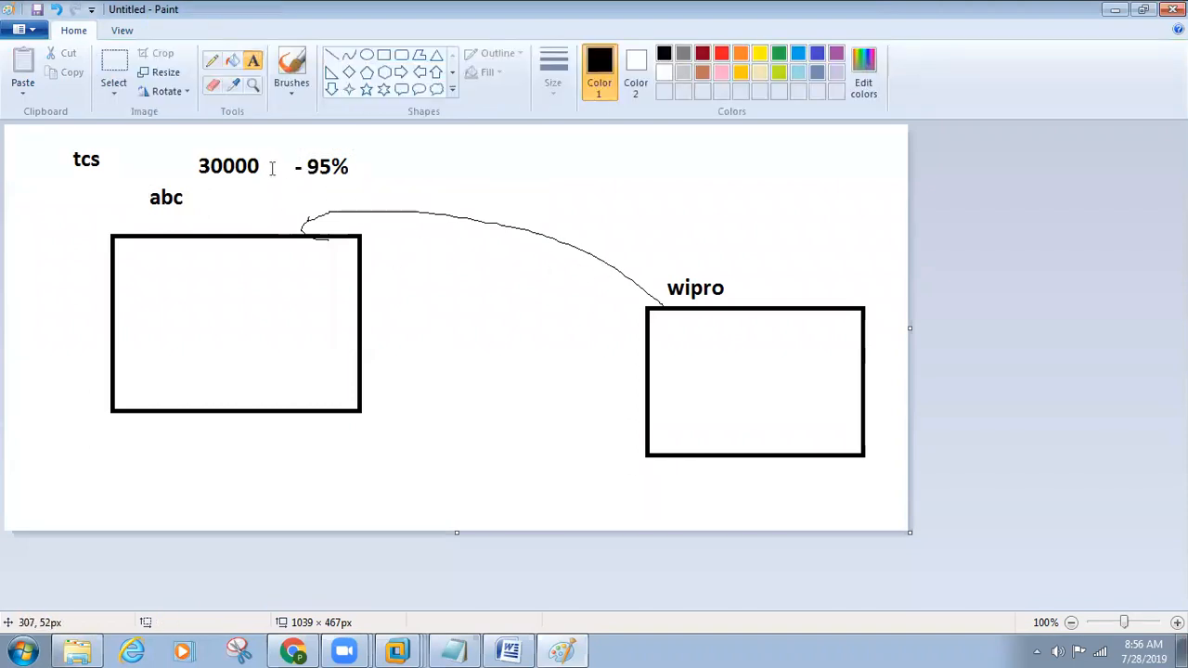
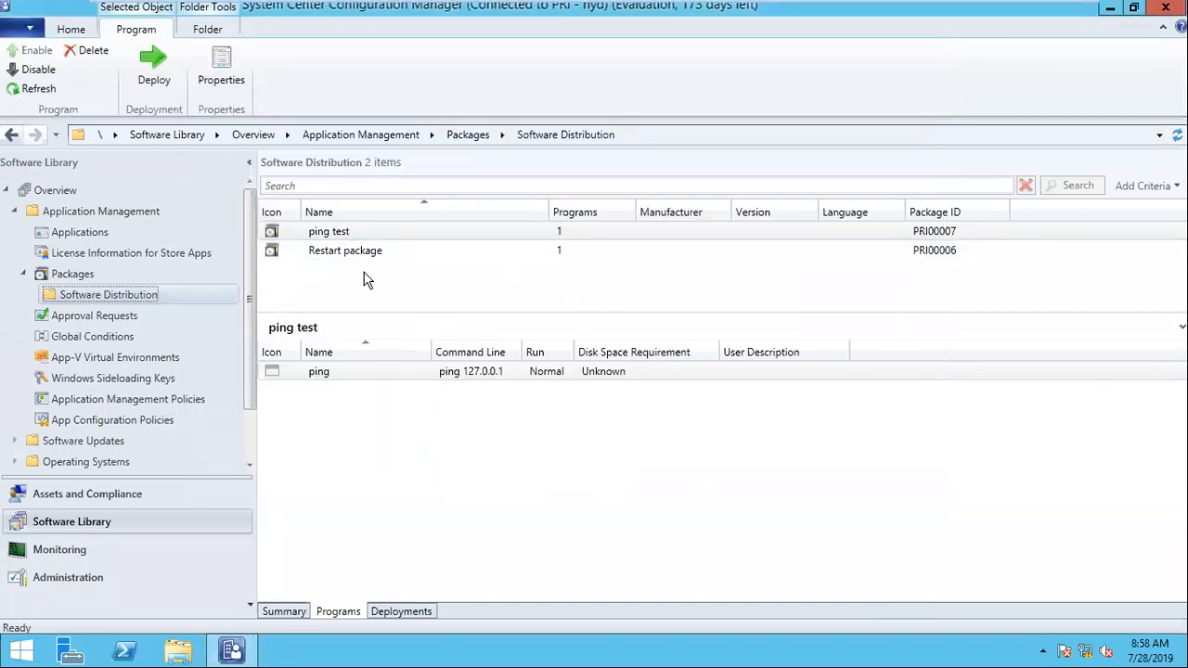
Step: Start a deployment of the ping test package and target the Restart device collection in the Software Distribution Pilot folder
{"action": "right_click", "coordinate": [325, 238]}
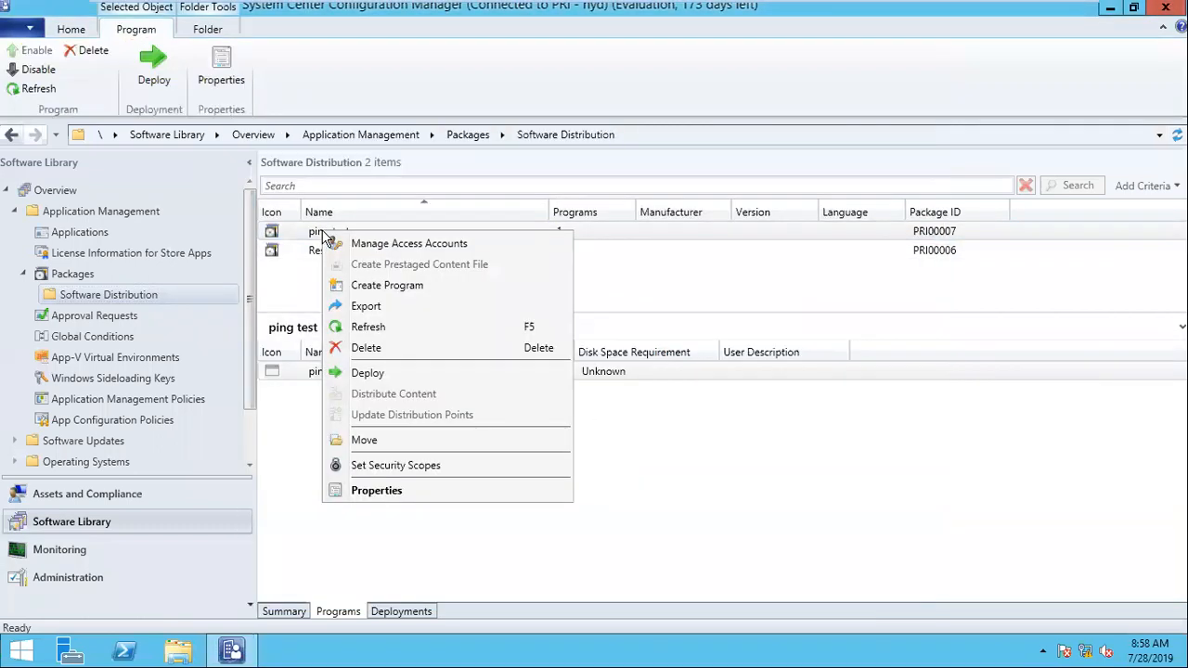
{"action": "left_click", "coordinate": [408, 374]}
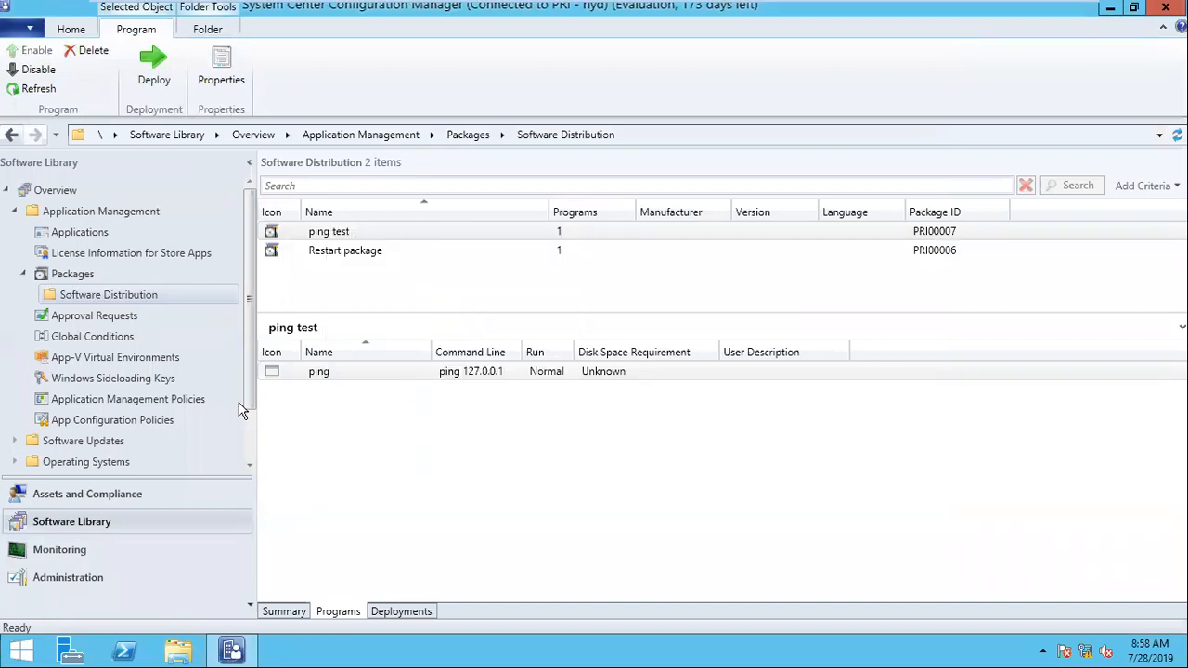
{"action": "left_click", "coordinate": [852, 228]}
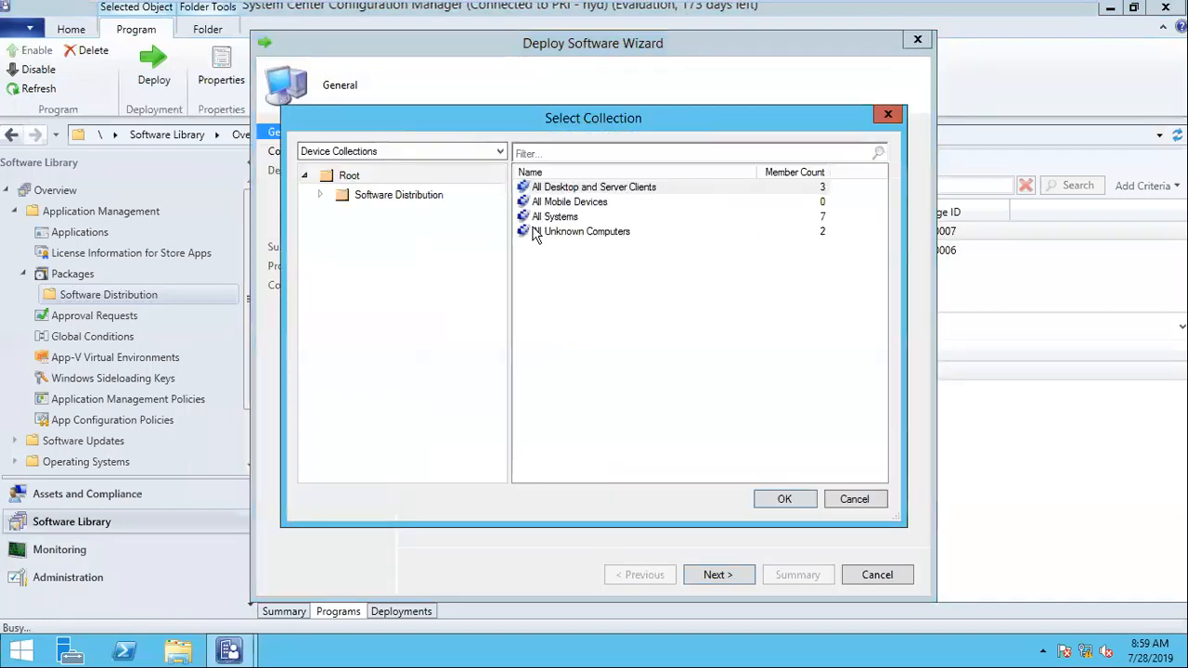
{"action": "left_click", "coordinate": [324, 197]}
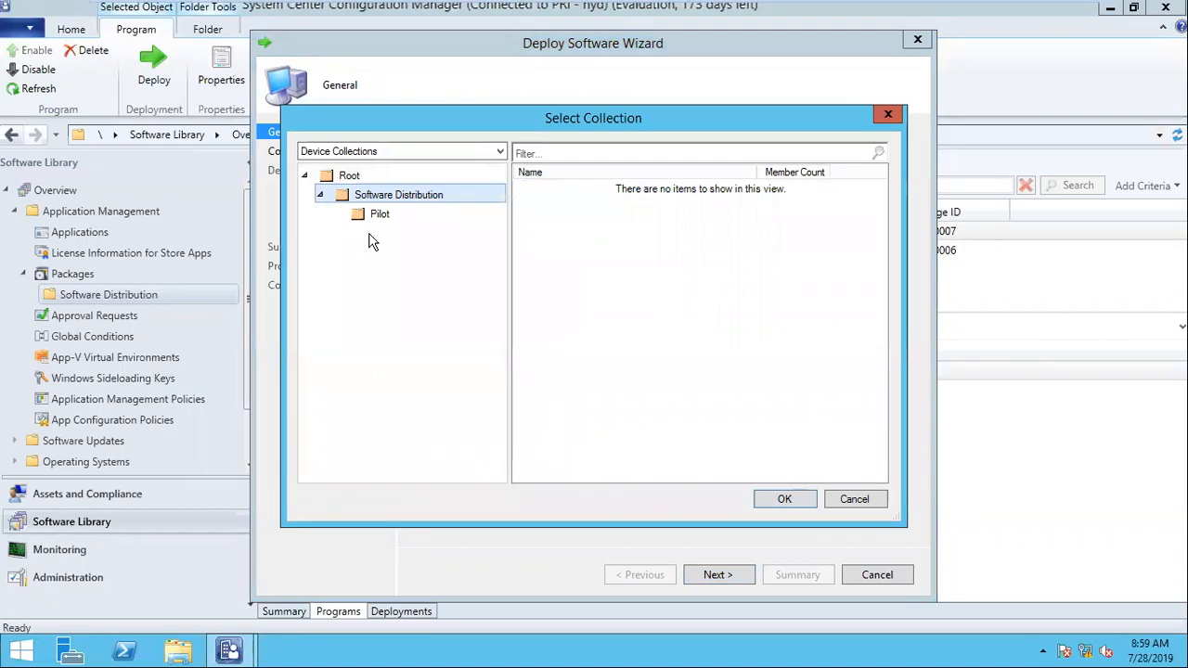
{"action": "left_click", "coordinate": [374, 217]}
{"action": "left_click", "coordinate": [577, 188]}
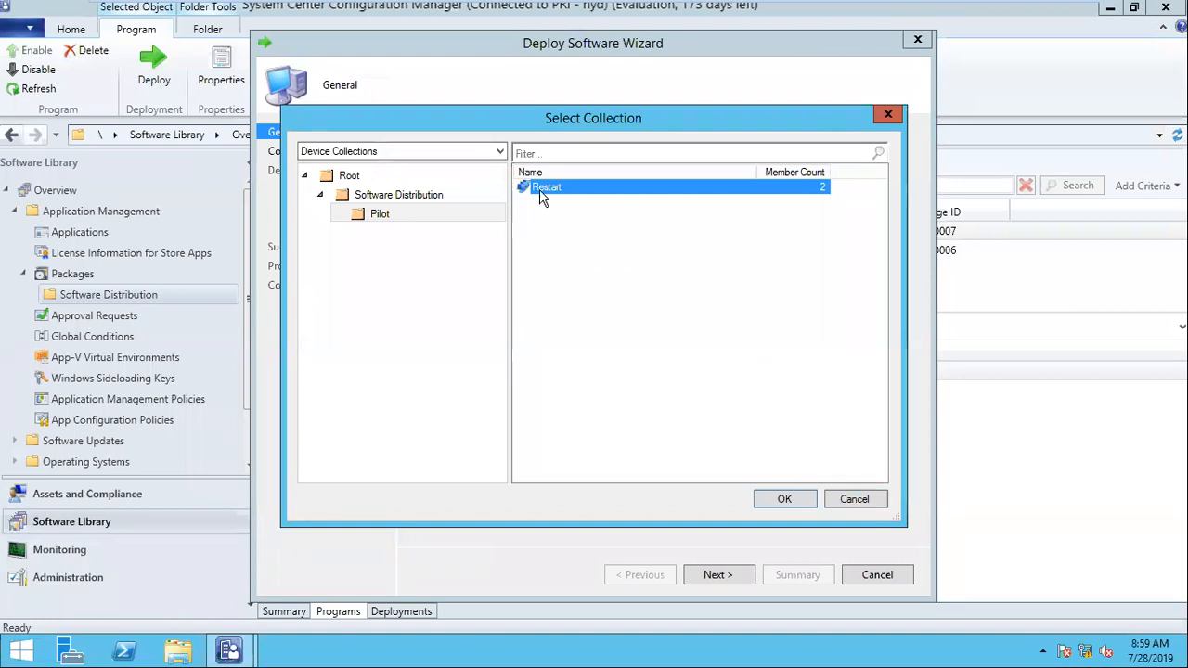
{"action": "left_click", "coordinate": [780, 505]}
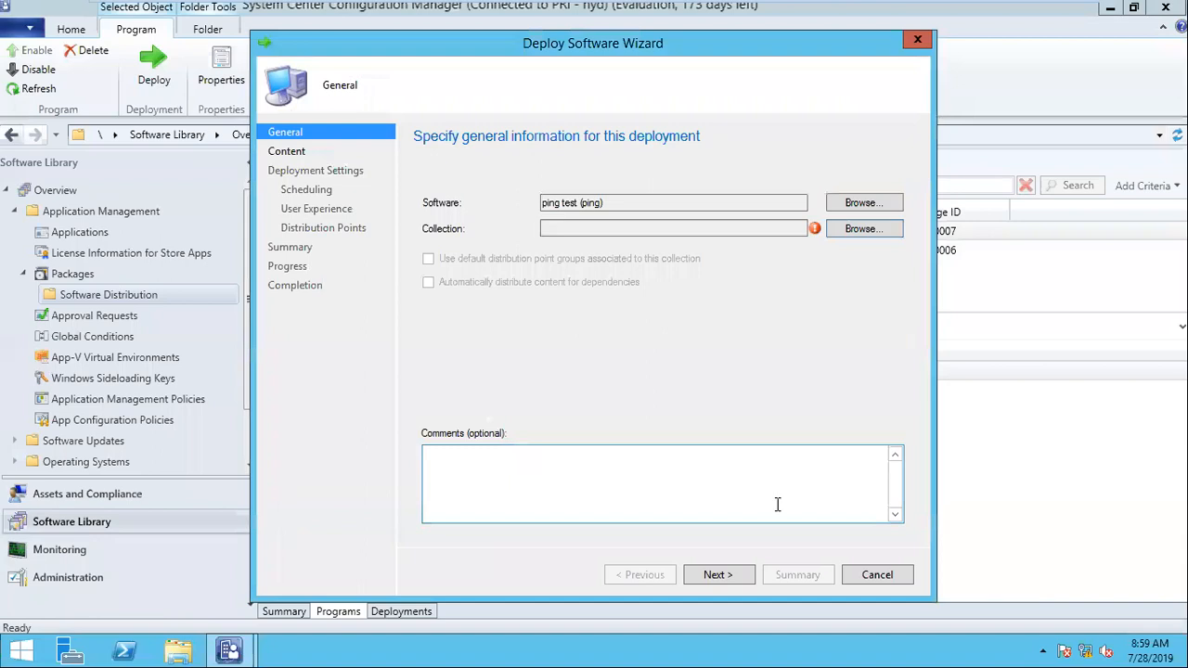
Step: Accept the content and Required purpose settings, and schedule the deployment to become available on 7/28/2019 at 8:59 AM
{"action": "left_click", "coordinate": [726, 575]}
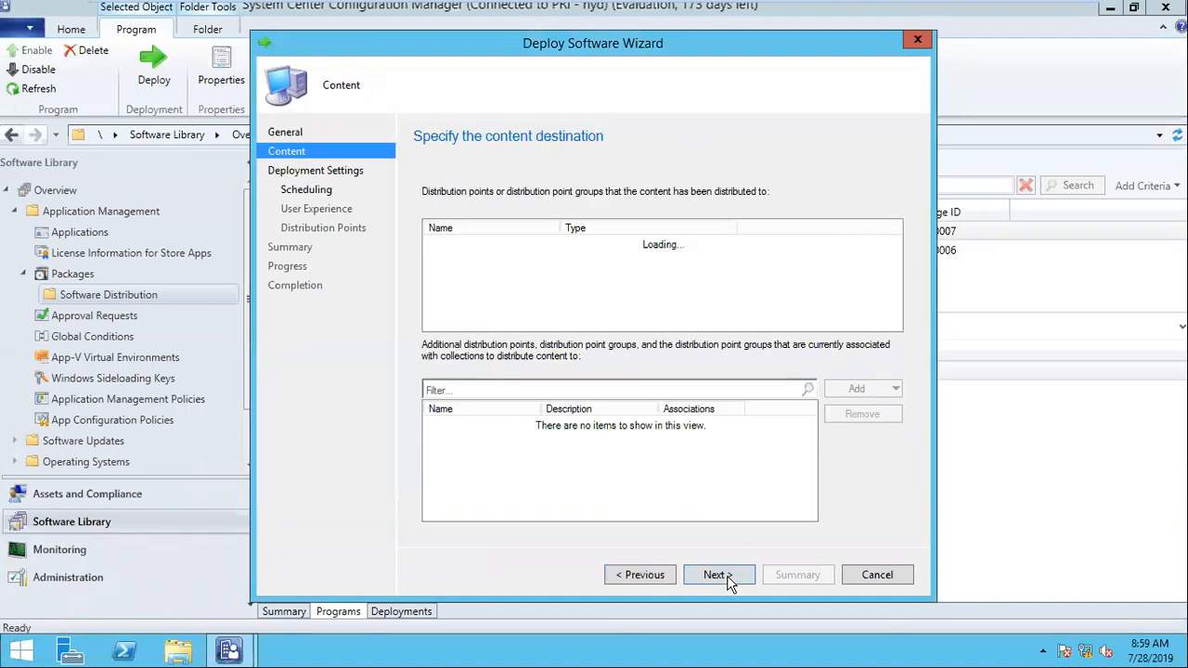
{"action": "left_click", "coordinate": [726, 576]}
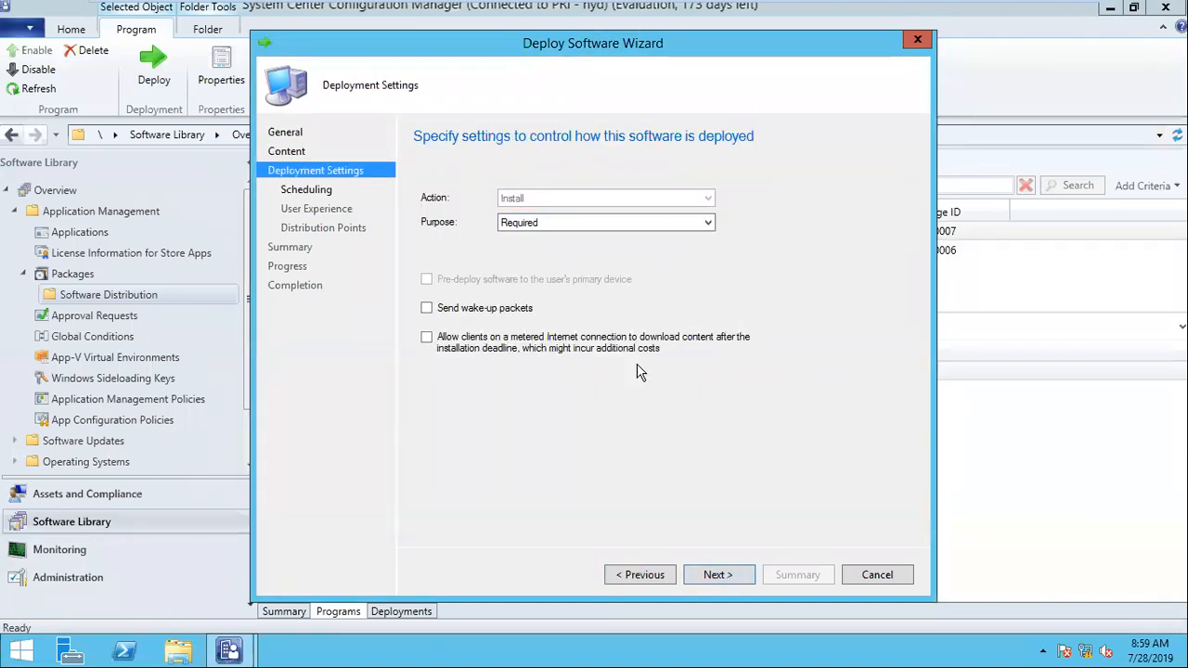
{"action": "left_click", "coordinate": [718, 575]}
{"action": "left_click", "coordinate": [424, 251]}
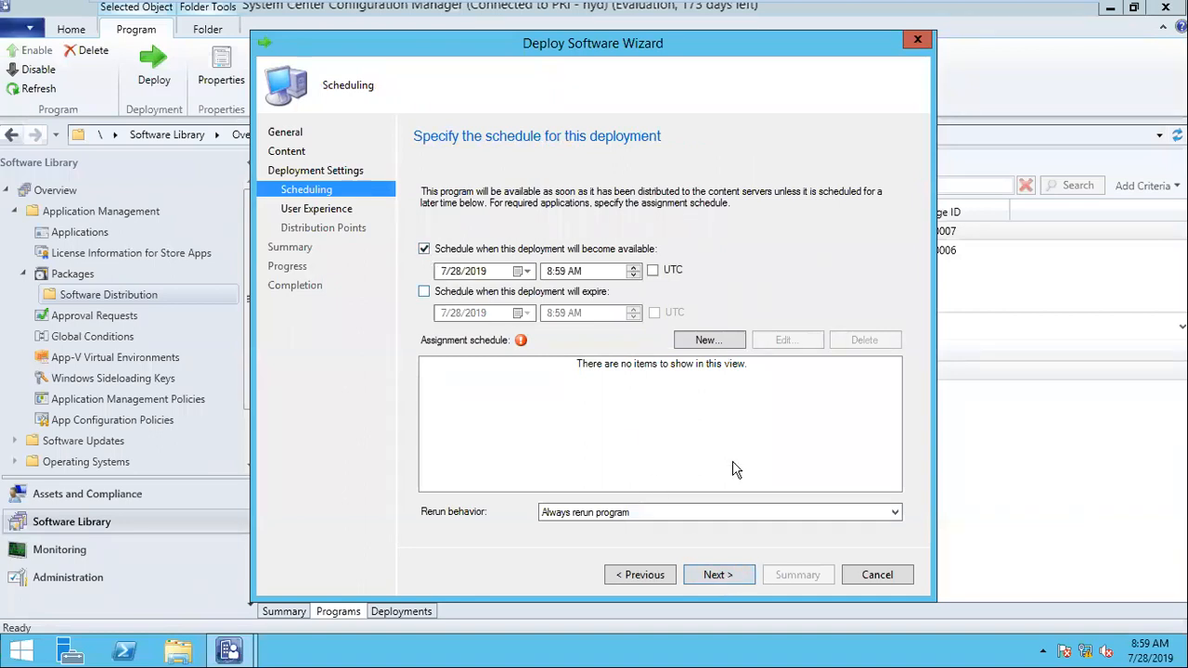
Step: Add an assignment schedule that assigns the deployment as soon as possible
{"action": "left_click", "coordinate": [707, 339]}
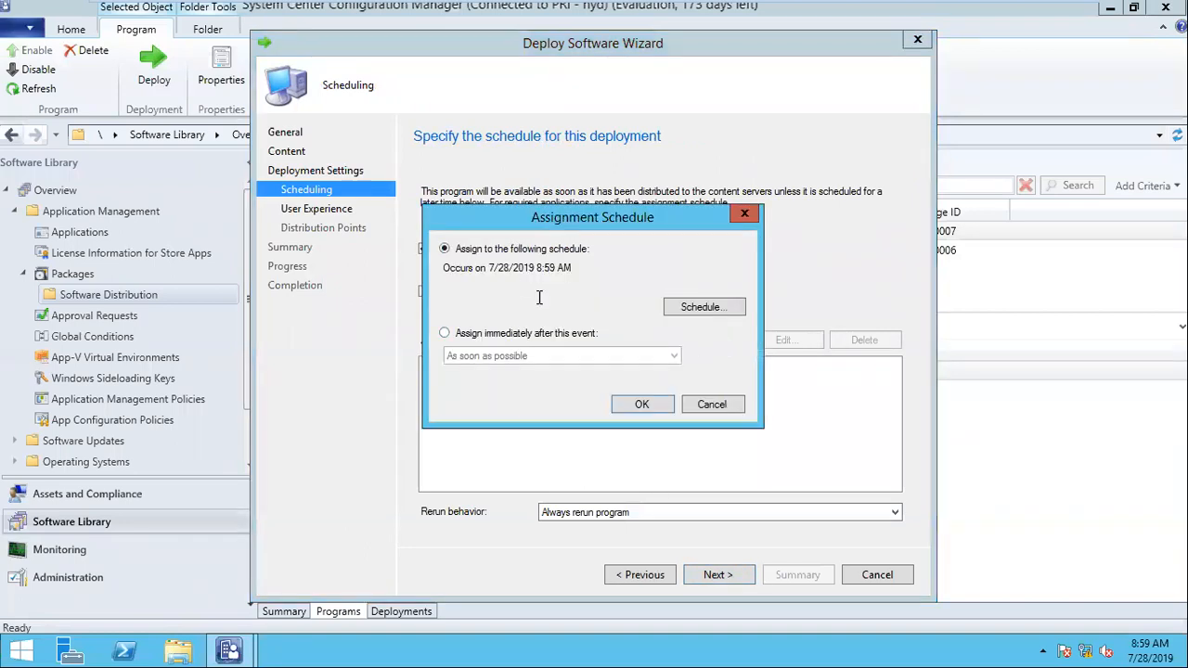
{"action": "left_click", "coordinate": [692, 406]}
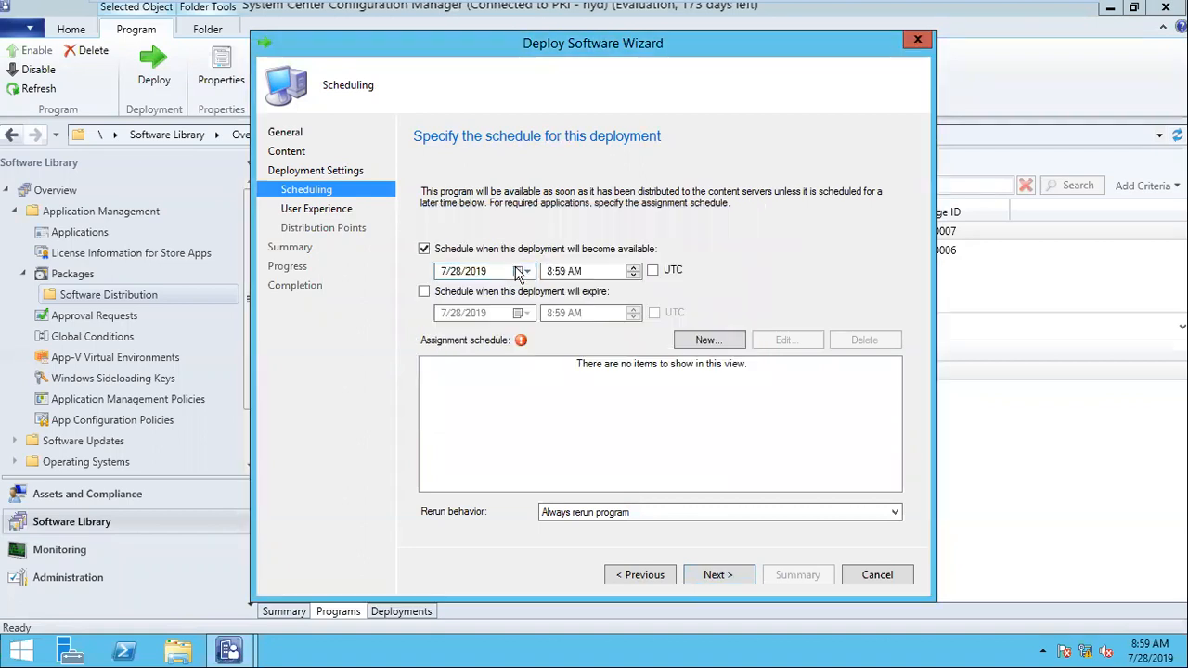
{"action": "left_click", "coordinate": [702, 346]}
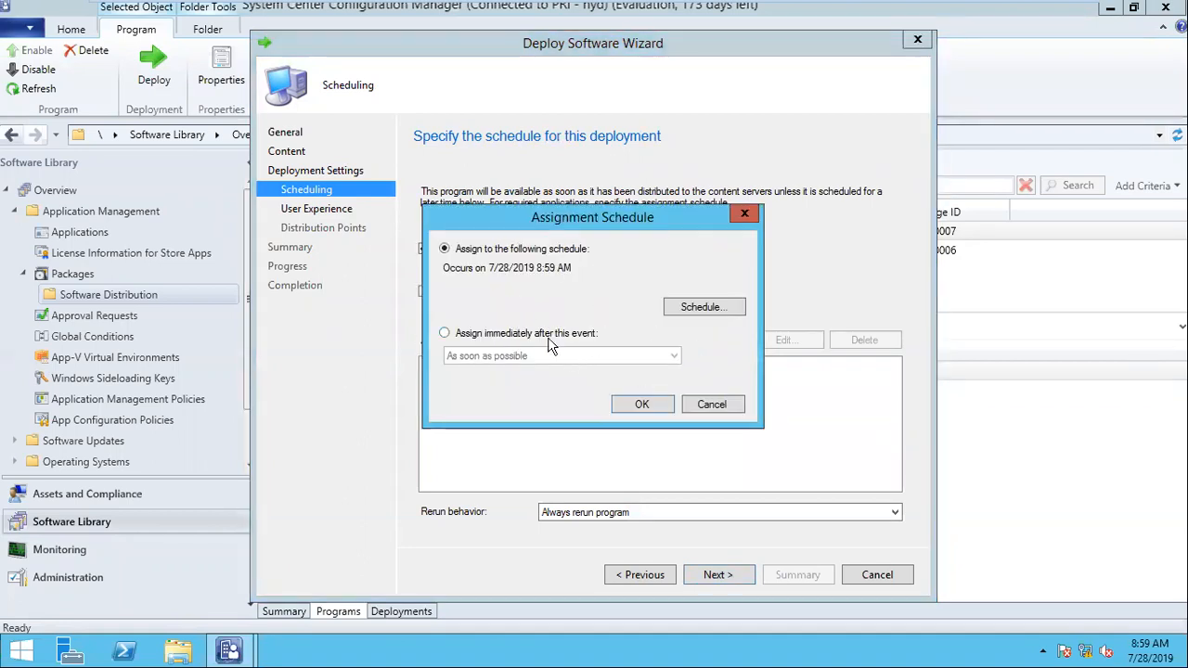
{"action": "left_click", "coordinate": [546, 335]}
{"action": "left_click", "coordinate": [639, 405]}
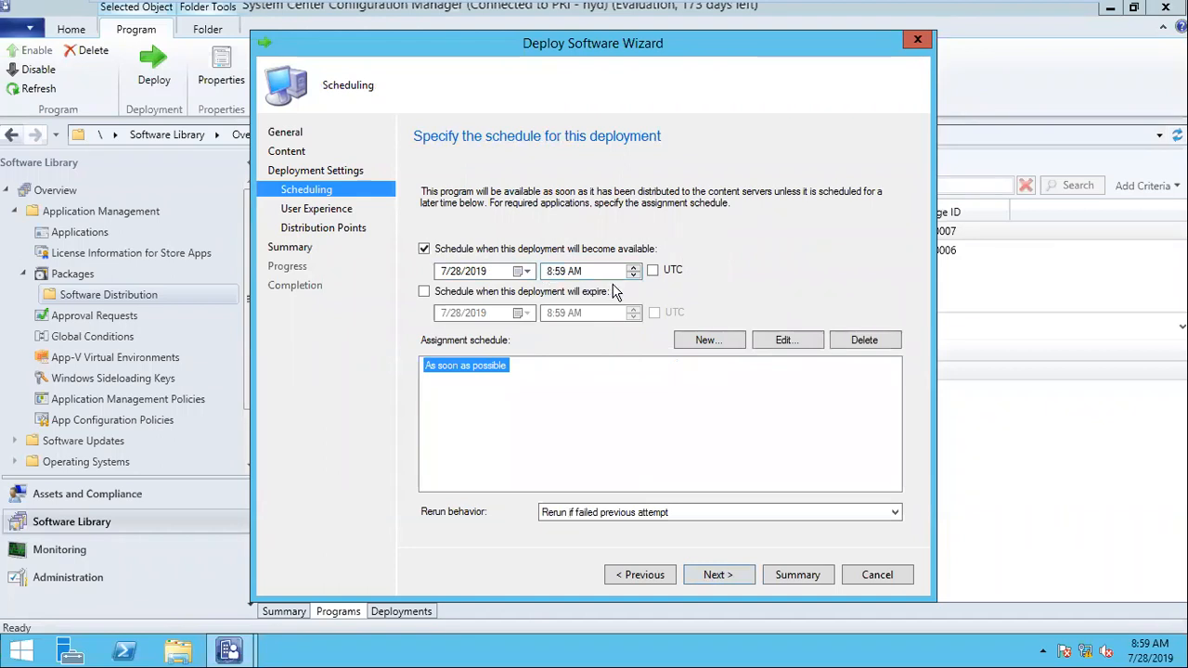
Step: Keep the user experience defaults, set neighbor boundary group clients to download content from distribution point and run locally, and continue to the summary
{"action": "left_click", "coordinate": [734, 576]}
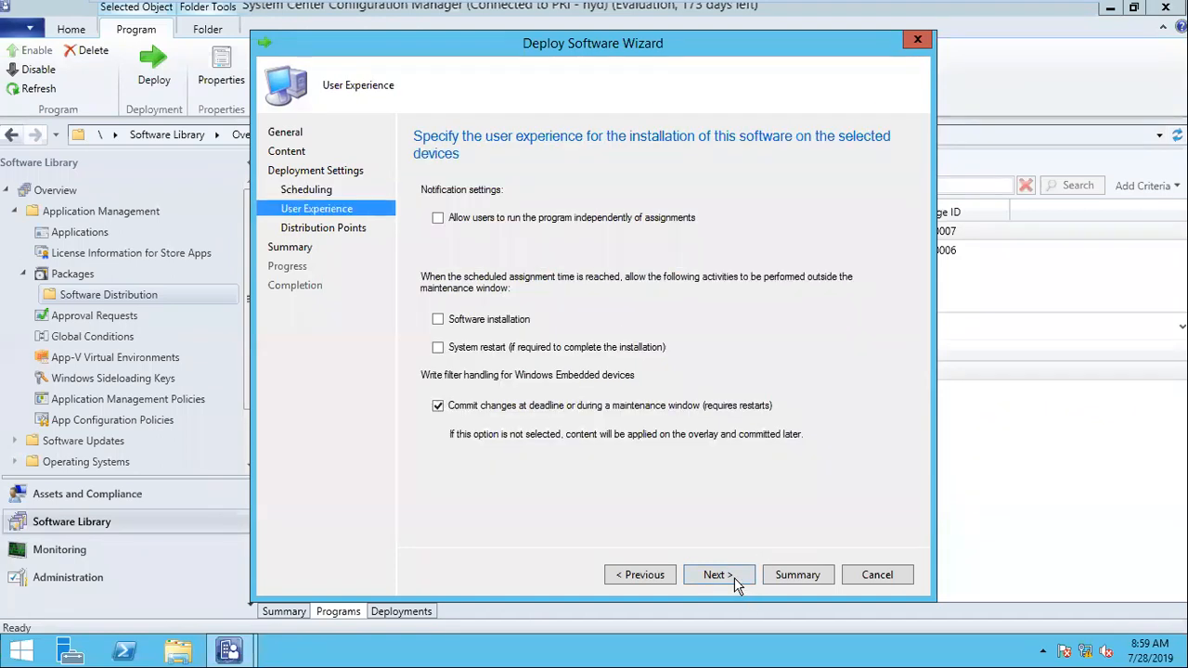
{"action": "left_click", "coordinate": [656, 578]}
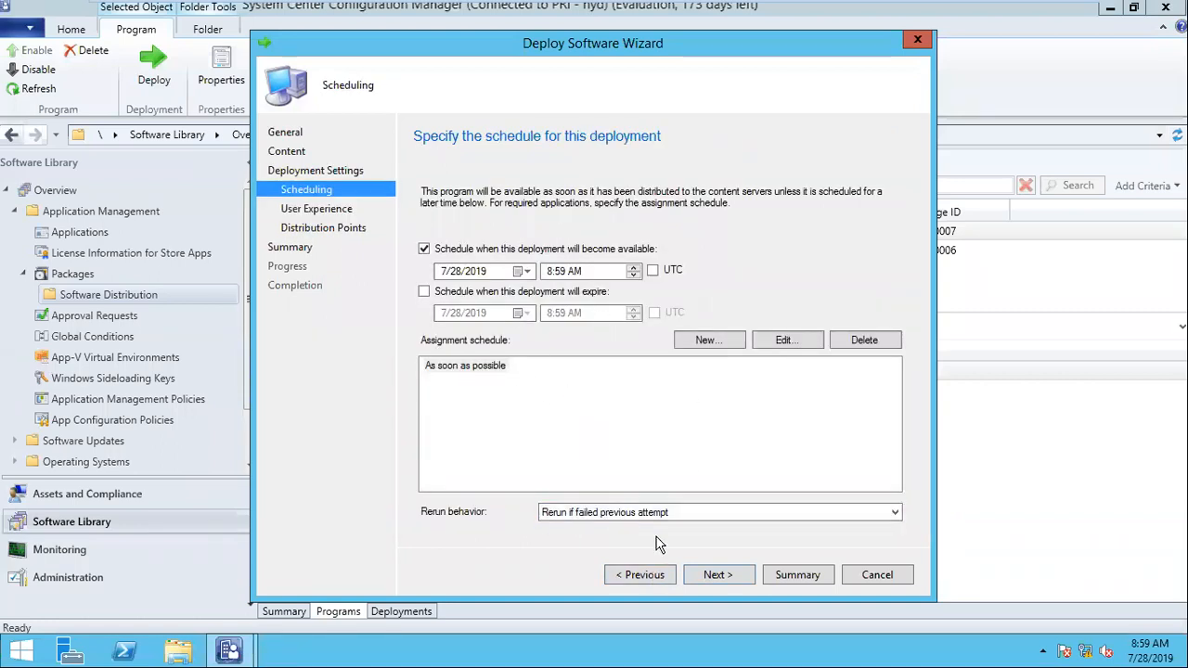
{"action": "left_click", "coordinate": [742, 576]}
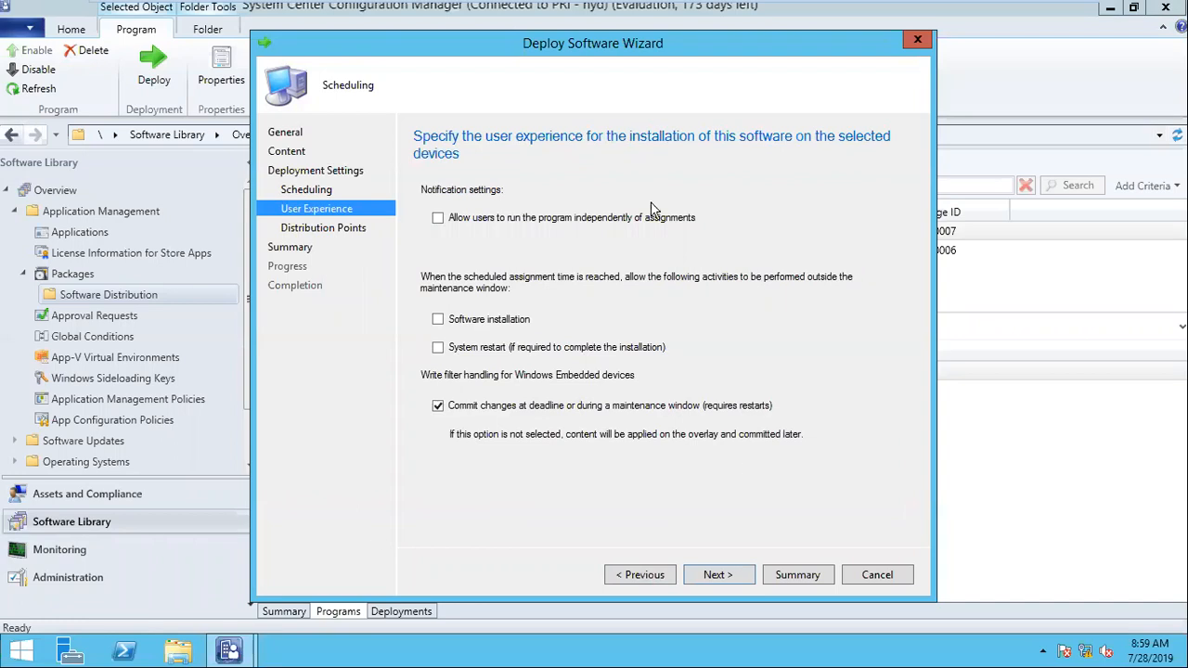
{"action": "left_click", "coordinate": [747, 577]}
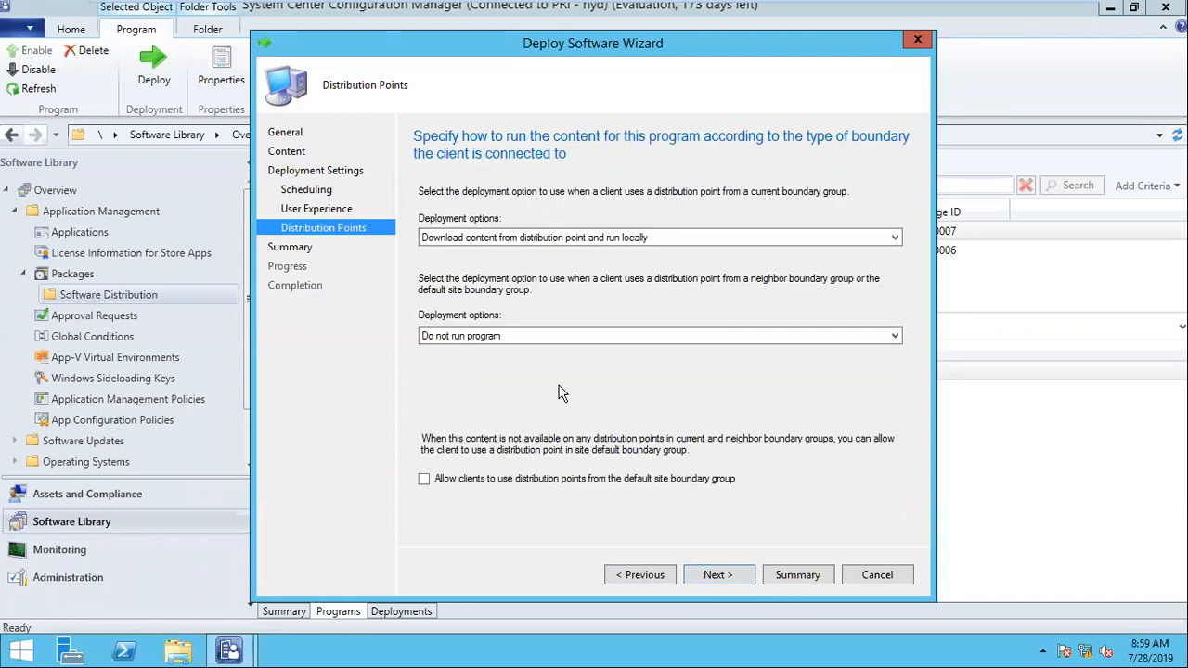
{"action": "left_click", "coordinate": [513, 337]}
{"action": "left_click", "coordinate": [442, 360]}
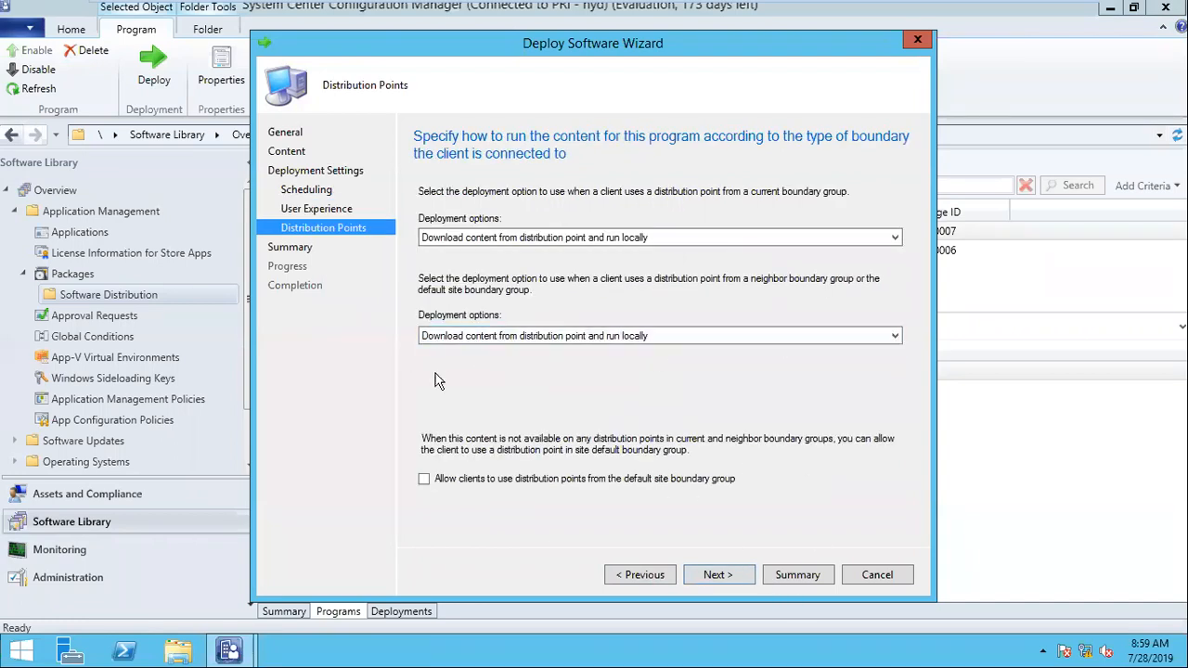
{"action": "left_click", "coordinate": [719, 576]}
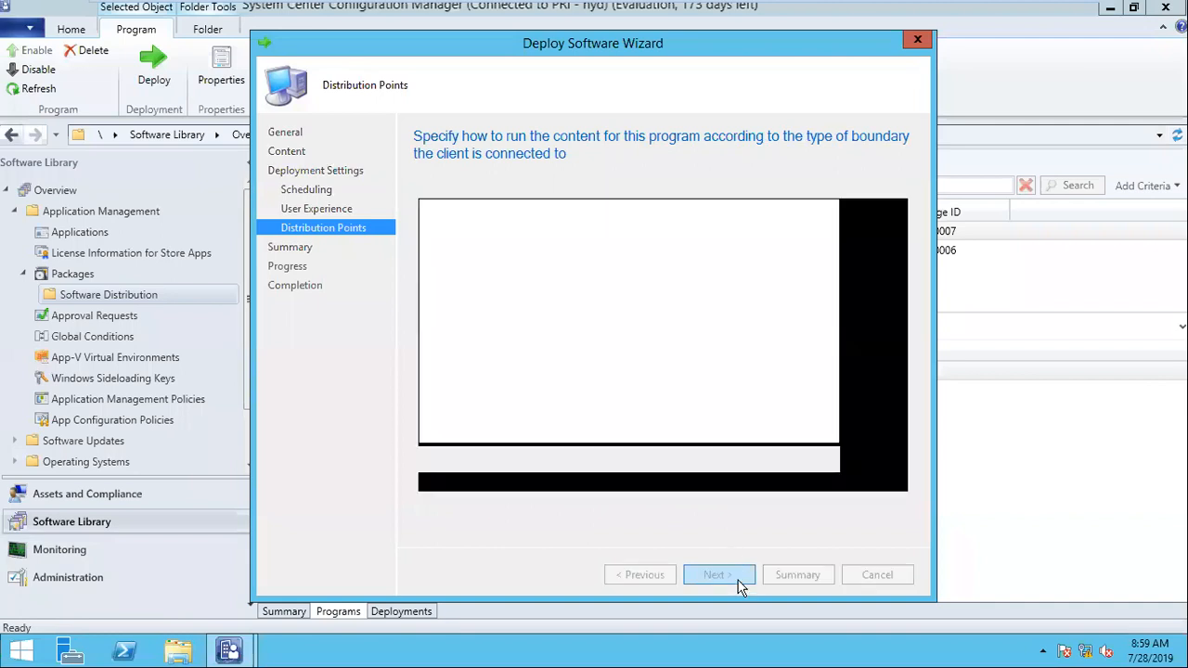
Step: Review the software and collection in the deployment summary, complete the deployment, and close the wizard
{"action": "left_click_drag", "start_coordinate": [502, 238], "coordinate": [715, 247]}
{"action": "left_click", "coordinate": [518, 232]}
{"action": "left_click_drag", "start_coordinate": [527, 237], "coordinate": [533, 238]}
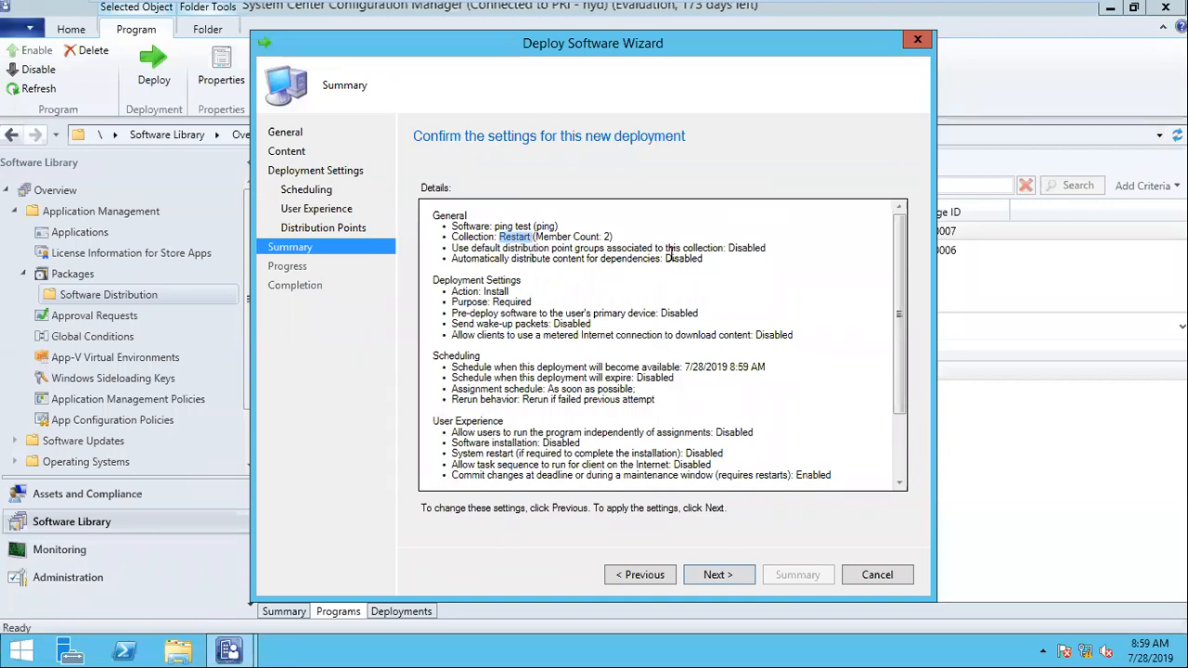
{"action": "left_click_drag", "start_coordinate": [619, 247], "coordinate": [494, 226]}
{"action": "left_click", "coordinate": [734, 572]}
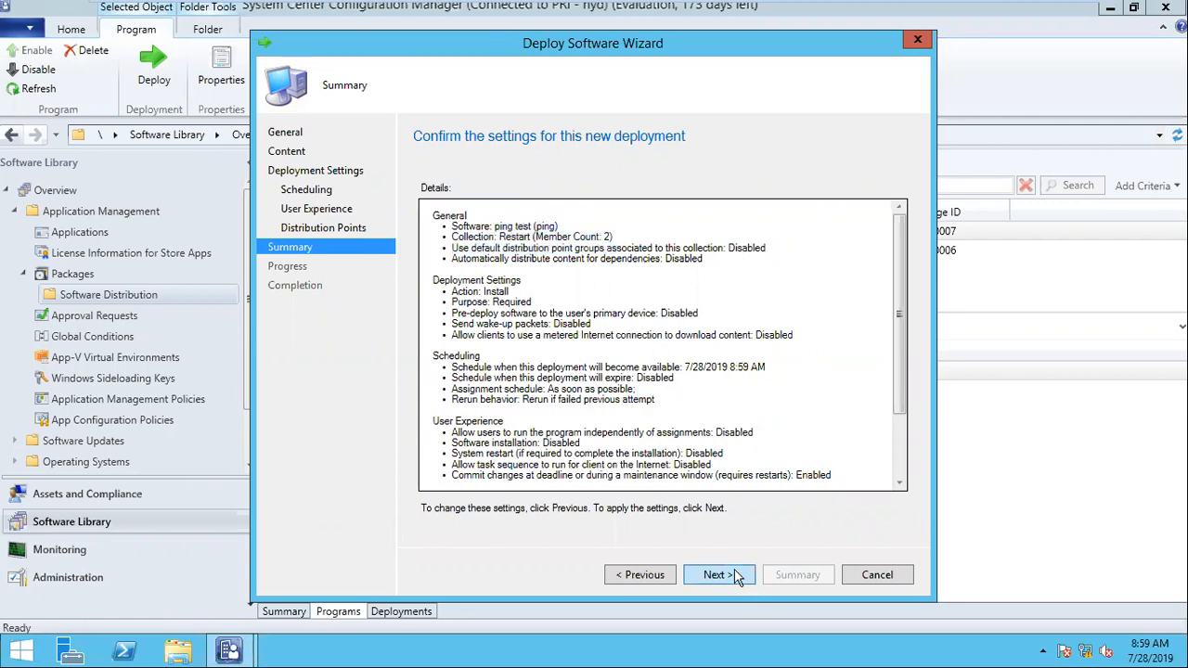
{"action": "left_click", "coordinate": [853, 578]}
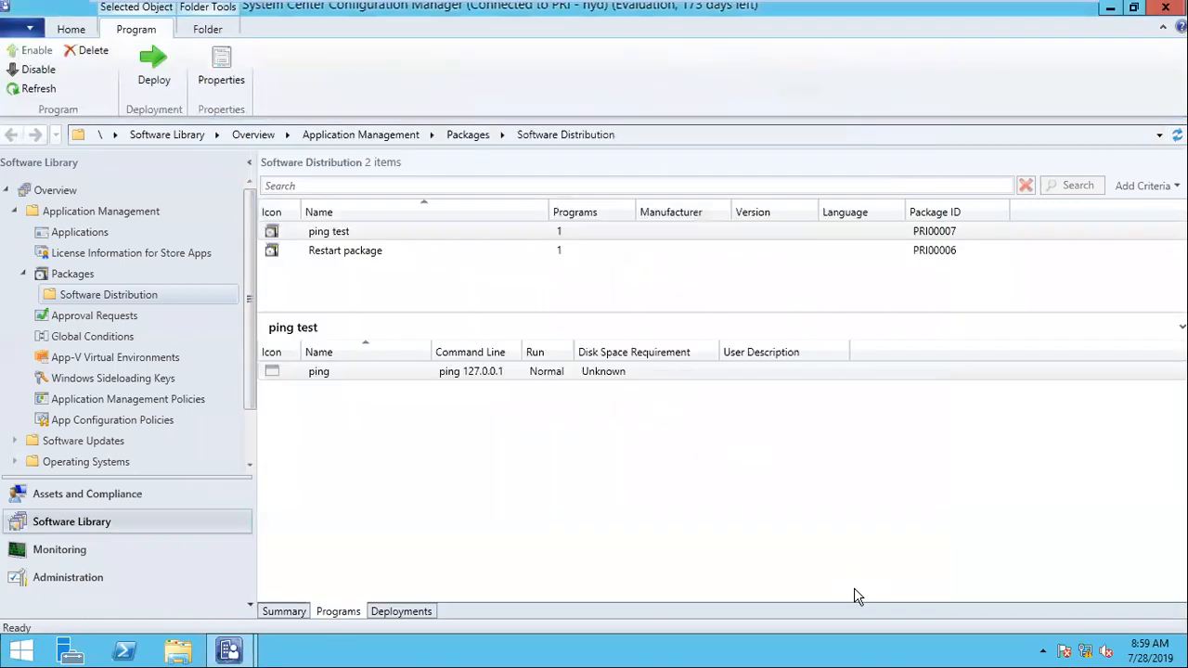
Step: Switch to the win7-1 virtual machine and close the open Configuration Manager Properties, All Control Panel Items and Network Connections windows
{"action": "mouse_move", "coordinate": [583, 8]}
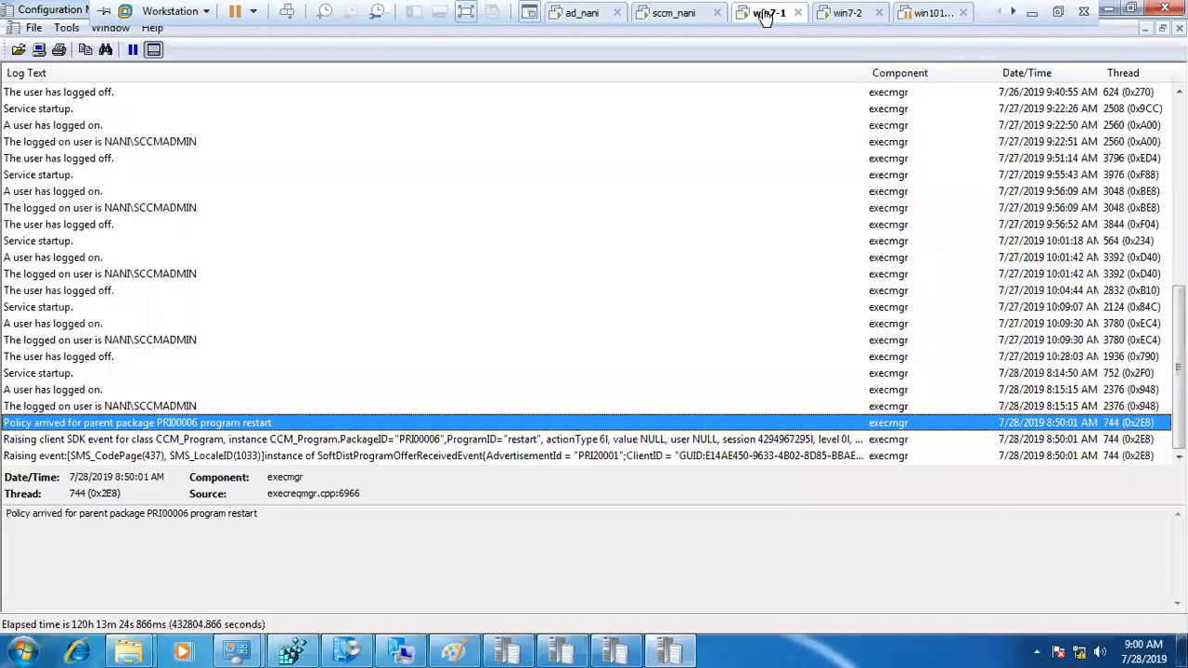
{"action": "left_click", "coordinate": [763, 12]}
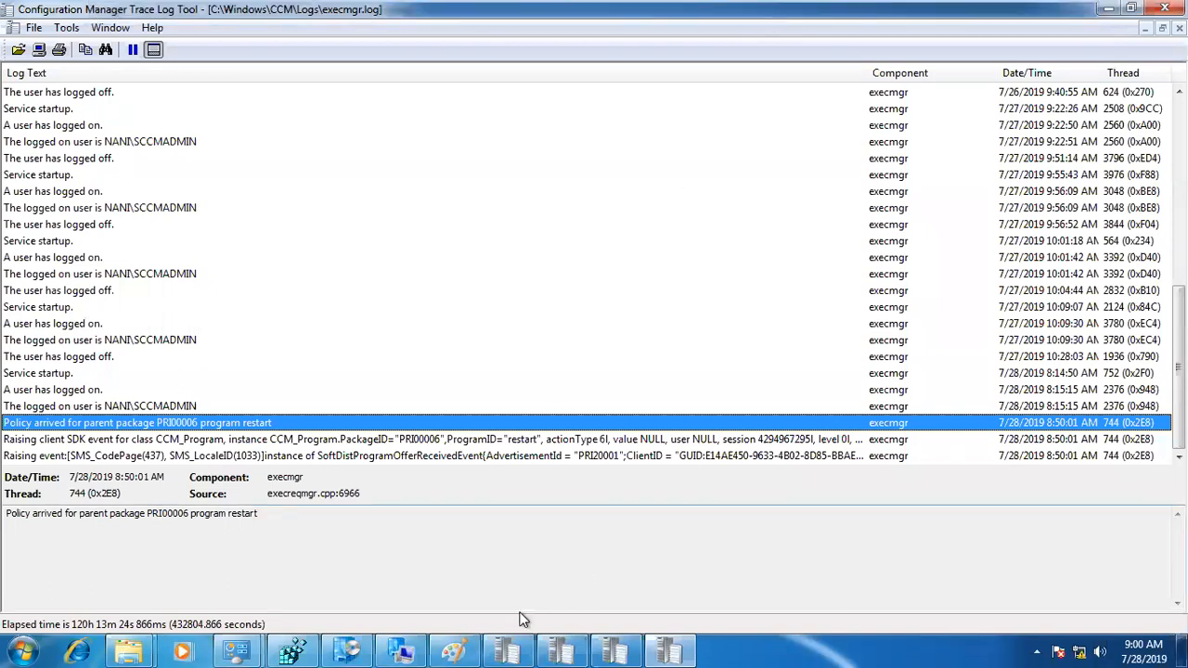
{"action": "left_click", "coordinate": [412, 642]}
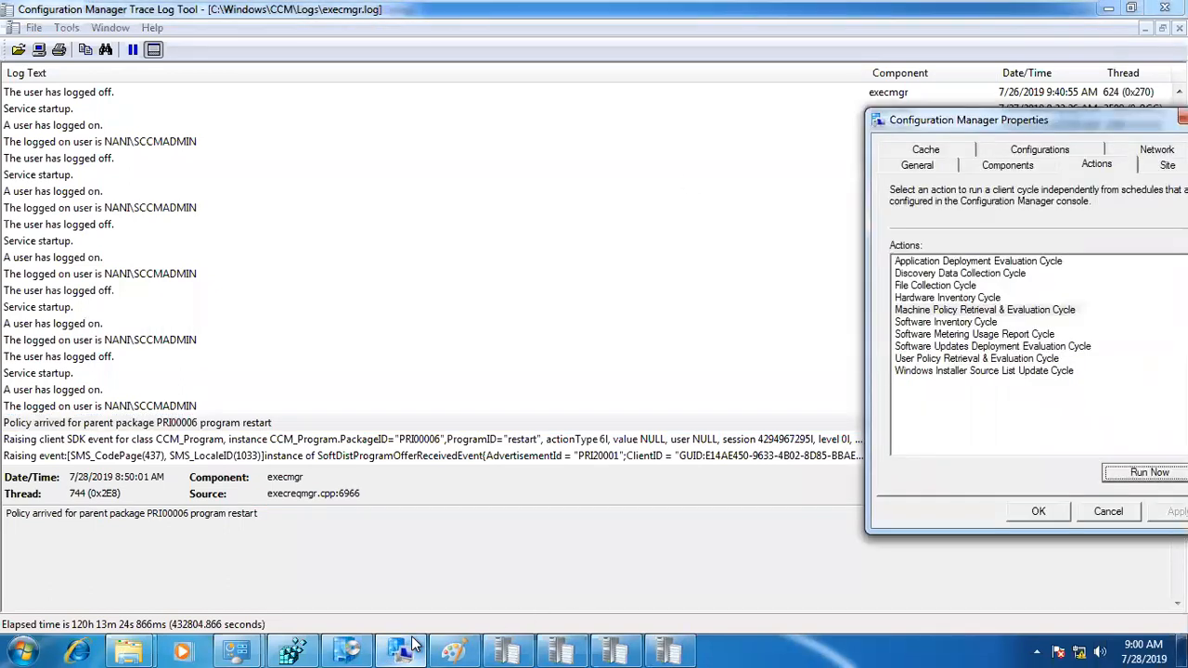
{"action": "left_click_drag", "start_coordinate": [1129, 123], "coordinate": [975, 116]}
{"action": "left_click", "coordinate": [1067, 114]}
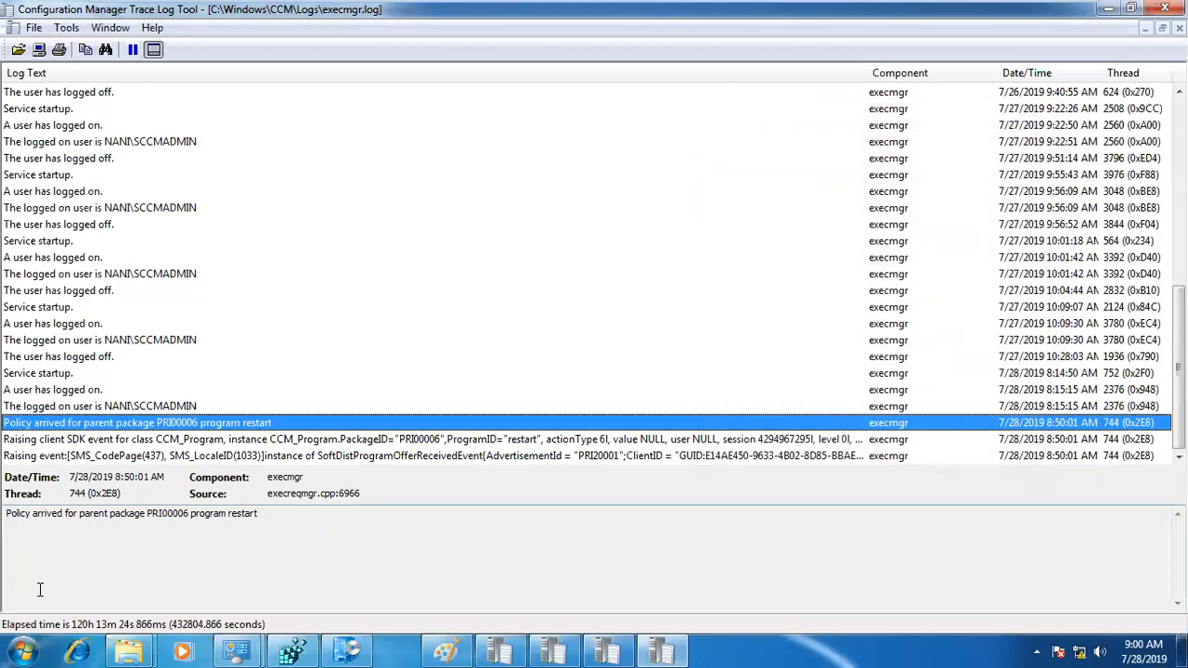
{"action": "left_click", "coordinate": [237, 650]}
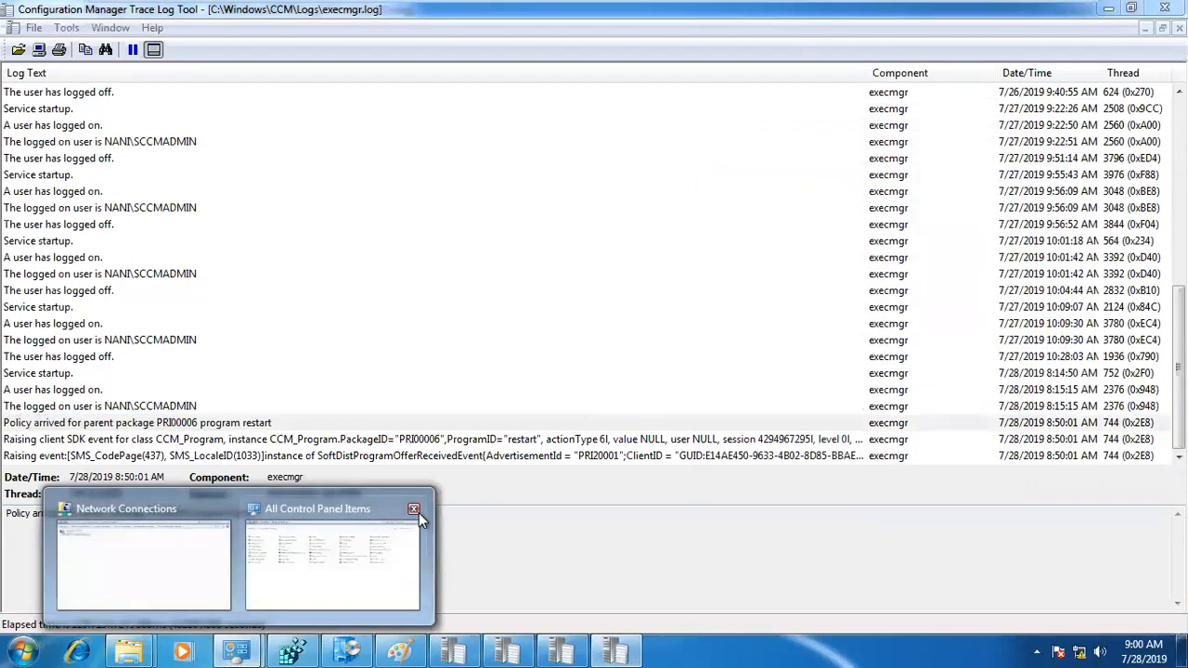
{"action": "left_click", "coordinate": [414, 510]}
{"action": "left_click", "coordinate": [342, 508]}
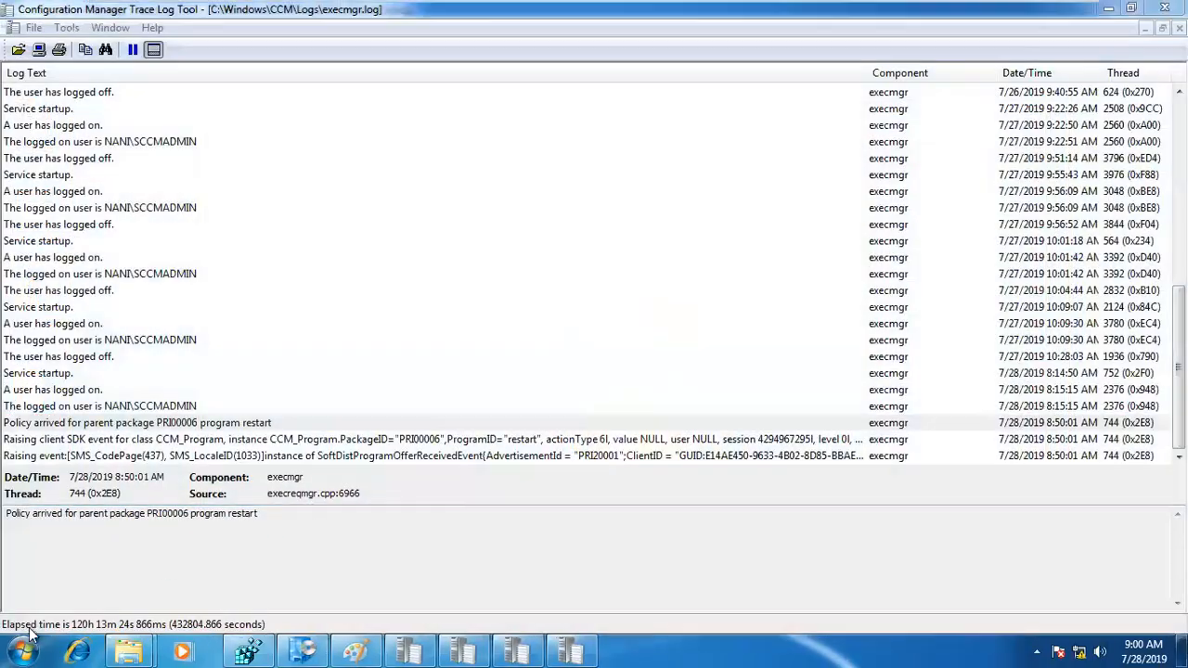
Step: Open Configuration Manager from Control Panel, run the Machine Policy Retrieval & Evaluation Cycle, and close the properties dialog
{"action": "left_click", "coordinate": [23, 651]}
{"action": "left_click", "coordinate": [289, 427]}
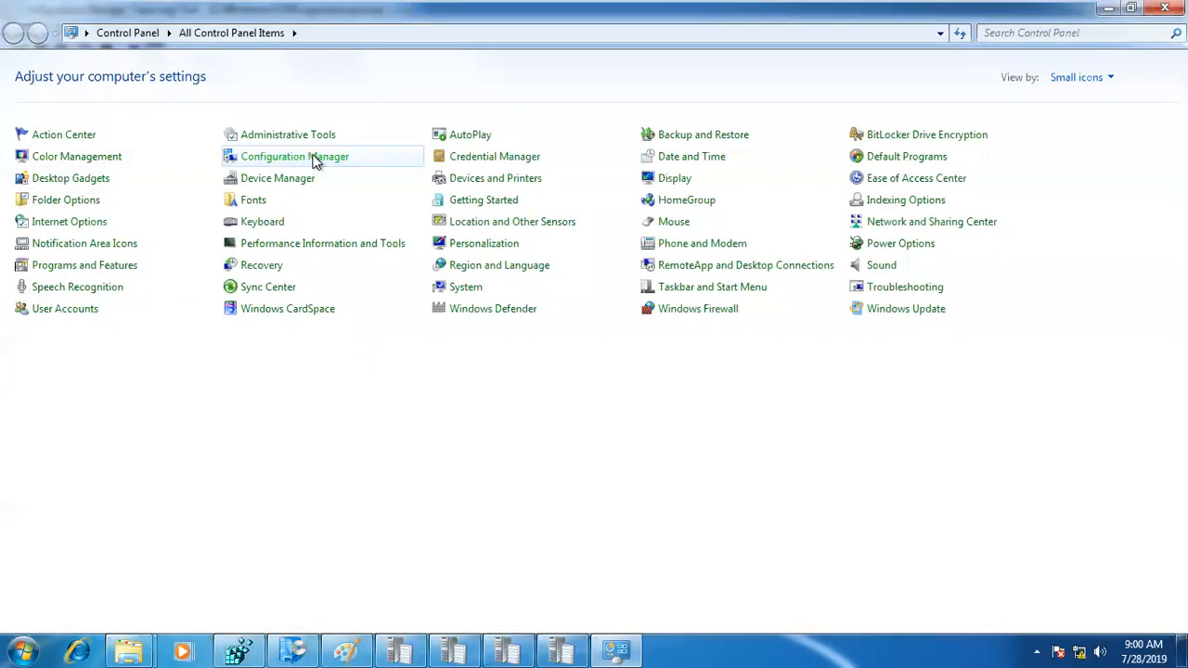
{"action": "left_click", "coordinate": [315, 160]}
{"action": "left_click", "coordinate": [298, 122]}
{"action": "left_click", "coordinate": [202, 269]}
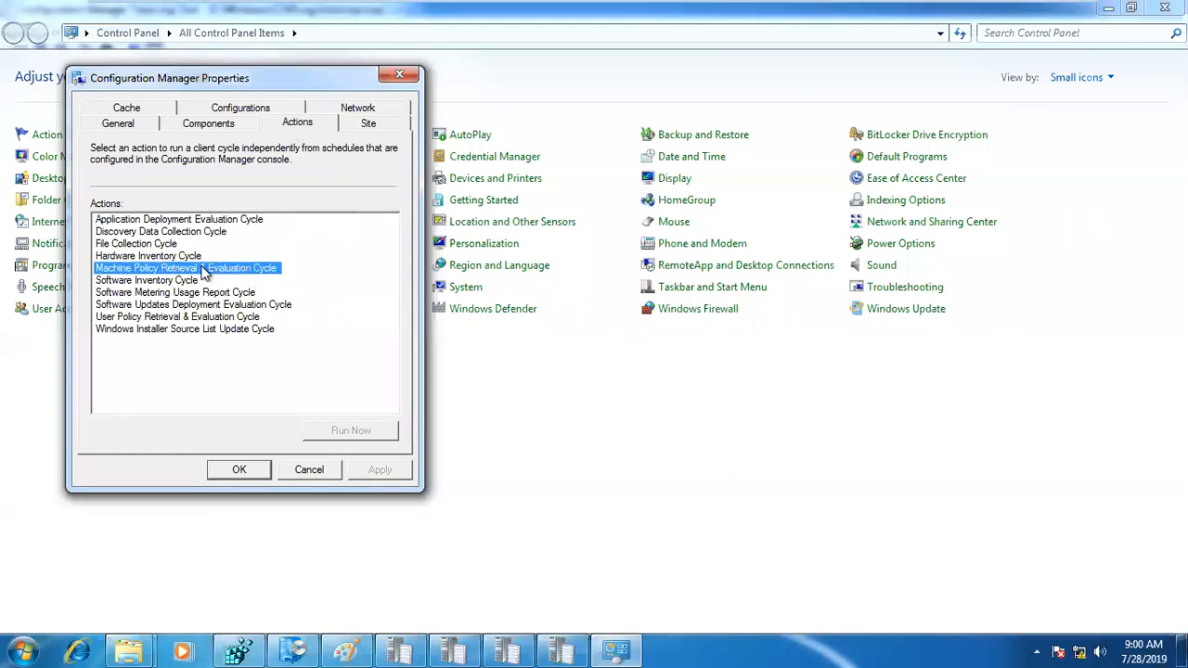
{"action": "left_click", "coordinate": [352, 432]}
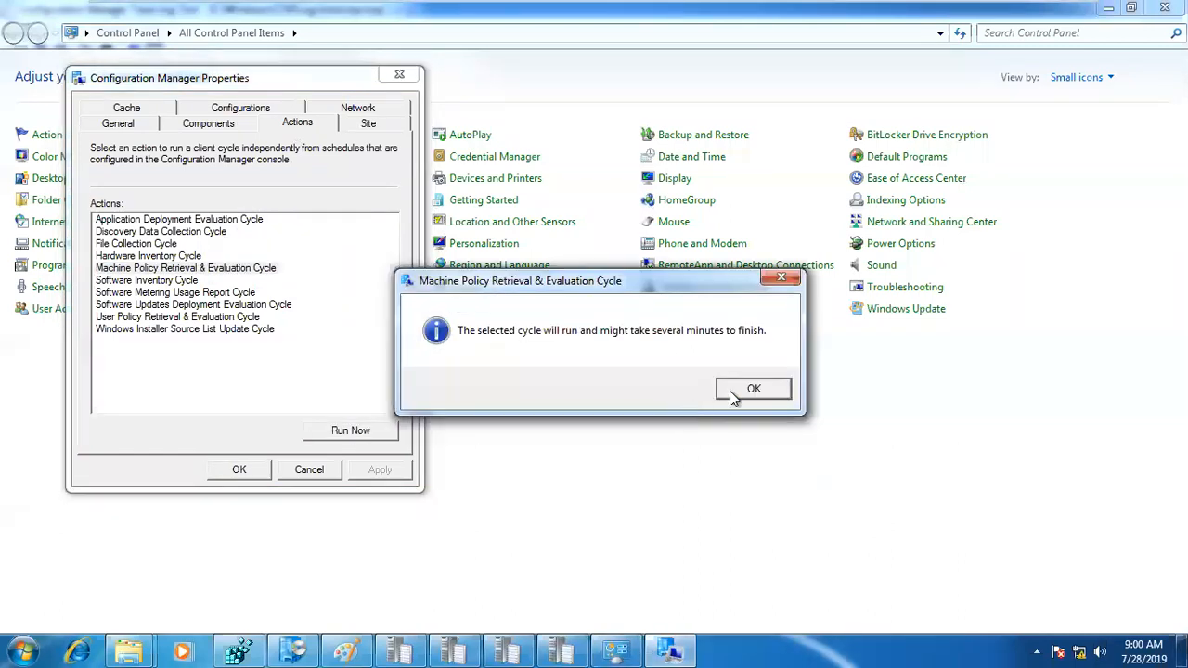
{"action": "left_click", "coordinate": [753, 389]}
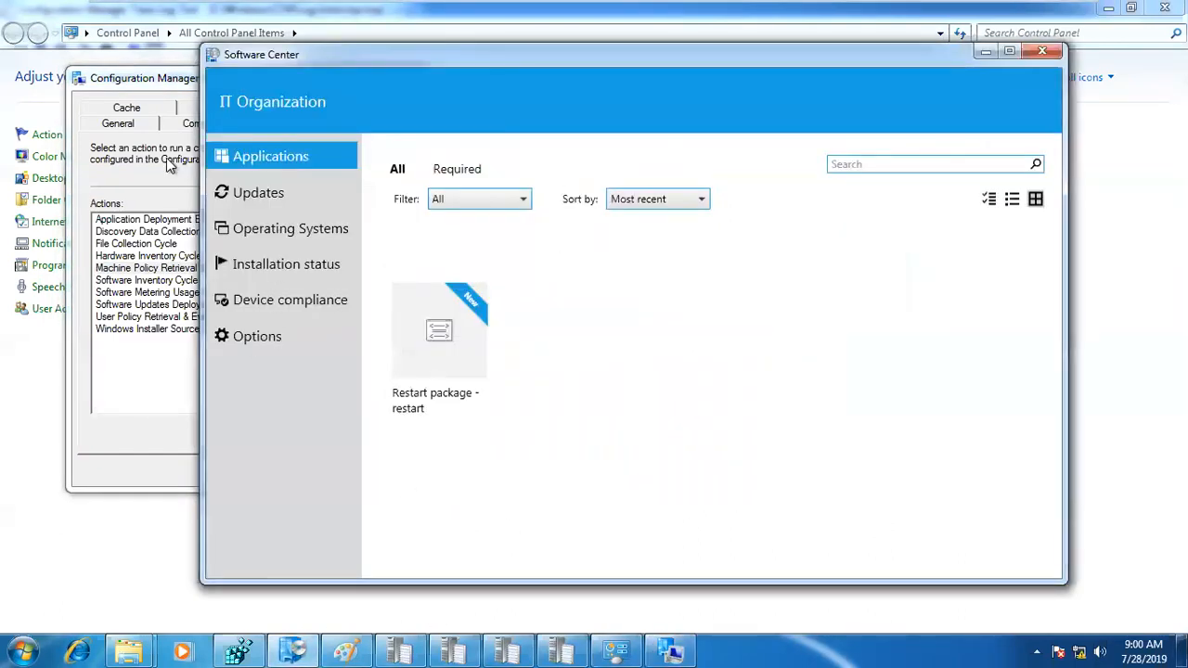
{"action": "left_click_drag", "start_coordinate": [148, 80], "coordinate": [107, 110]}
{"action": "left_click", "coordinate": [351, 104]}
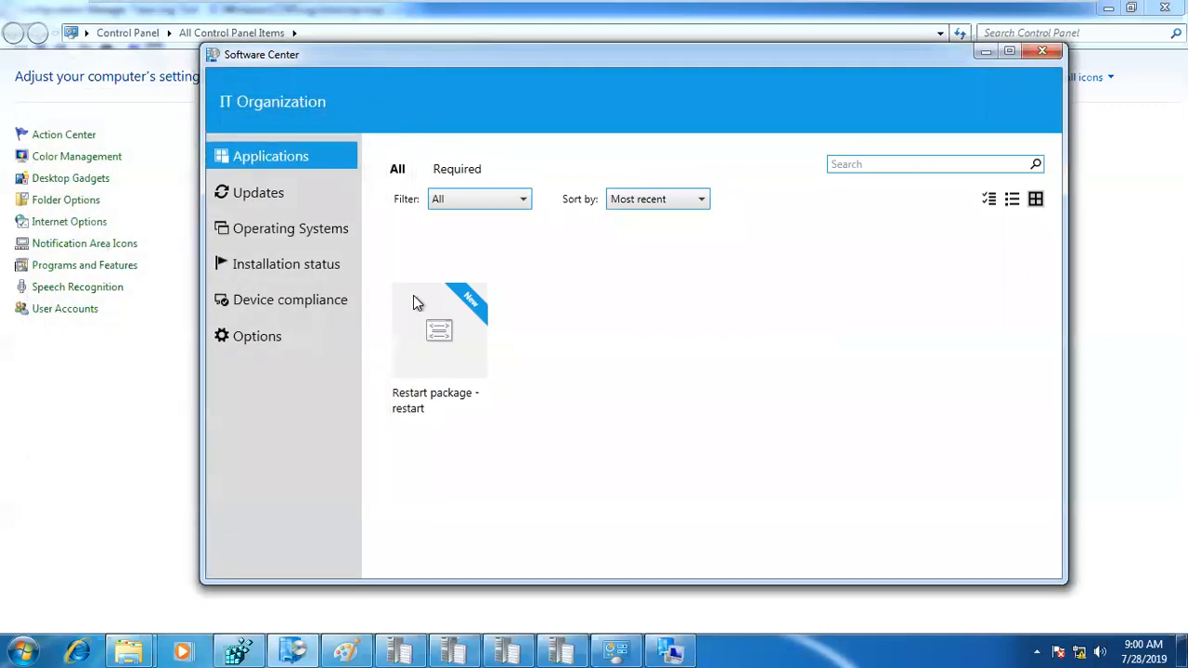
Step: Check the latest entries in the LocationServices log, minimize it, and bring up the policy agent log
{"action": "left_click", "coordinate": [401, 648]}
{"action": "left_click", "coordinate": [412, 343]}
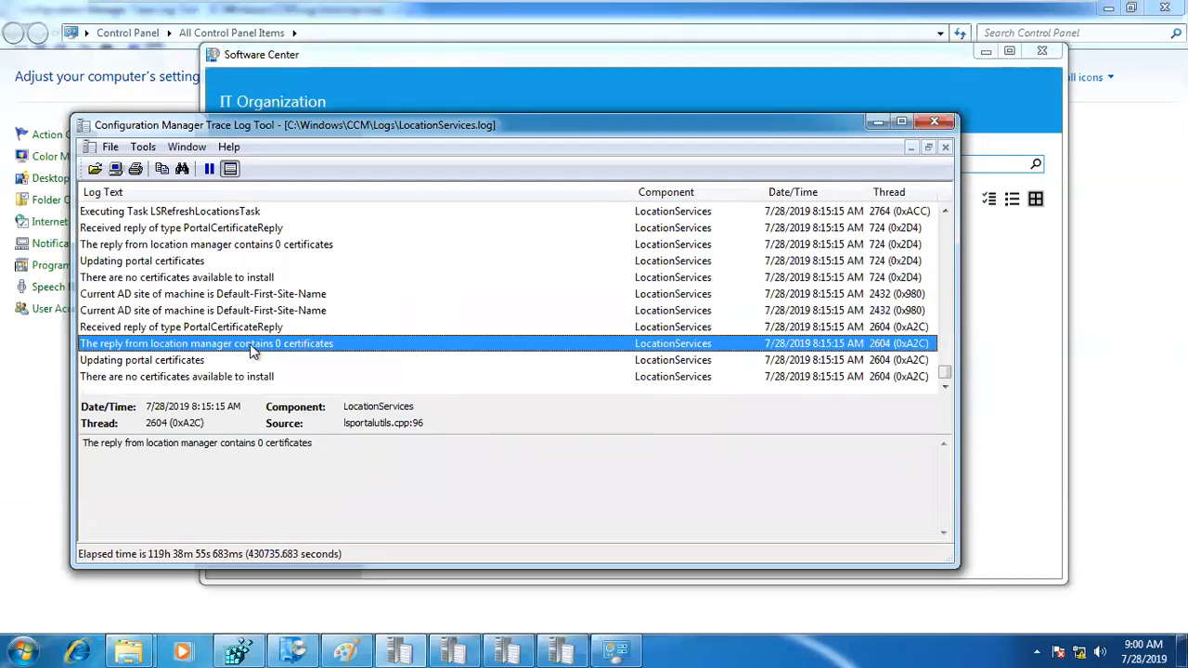
{"action": "key", "text": "Up"}
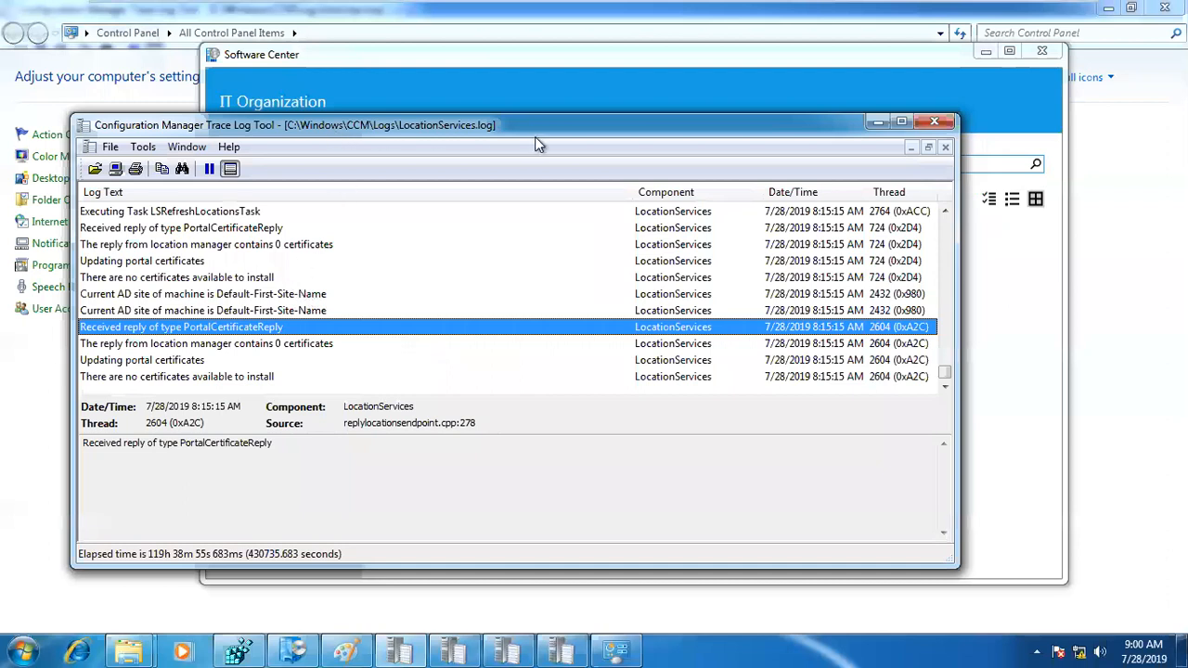
{"action": "left_click", "coordinate": [874, 125]}
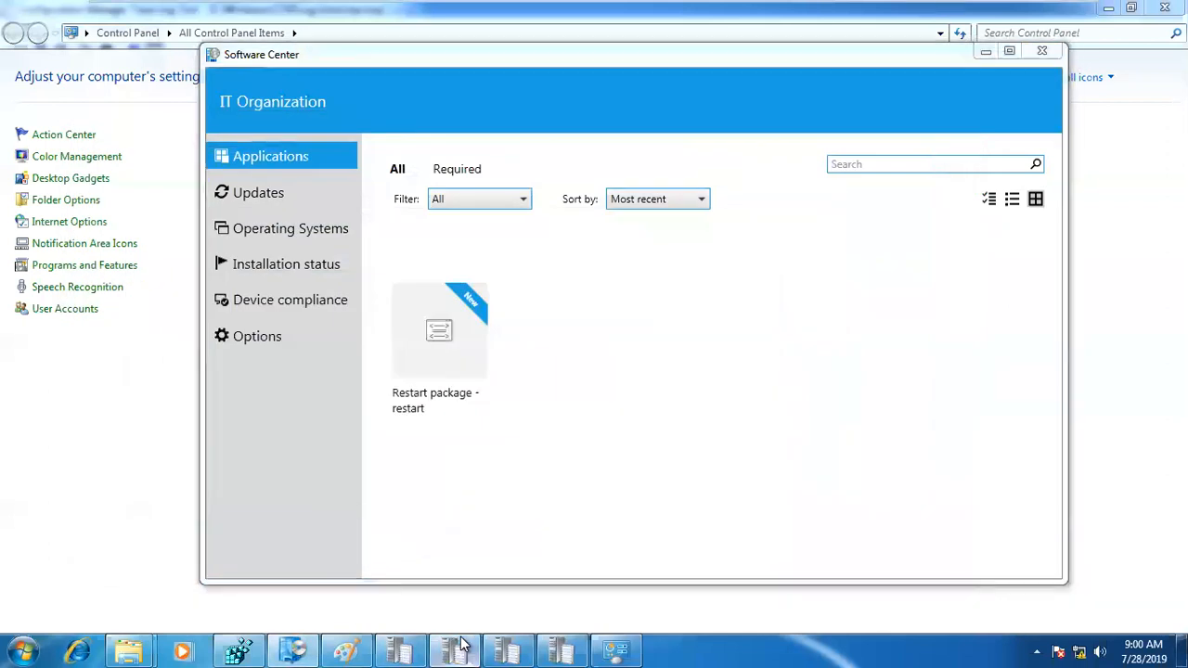
{"action": "left_click", "coordinate": [457, 647]}
{"action": "mouse_move", "coordinate": [516, 8]}
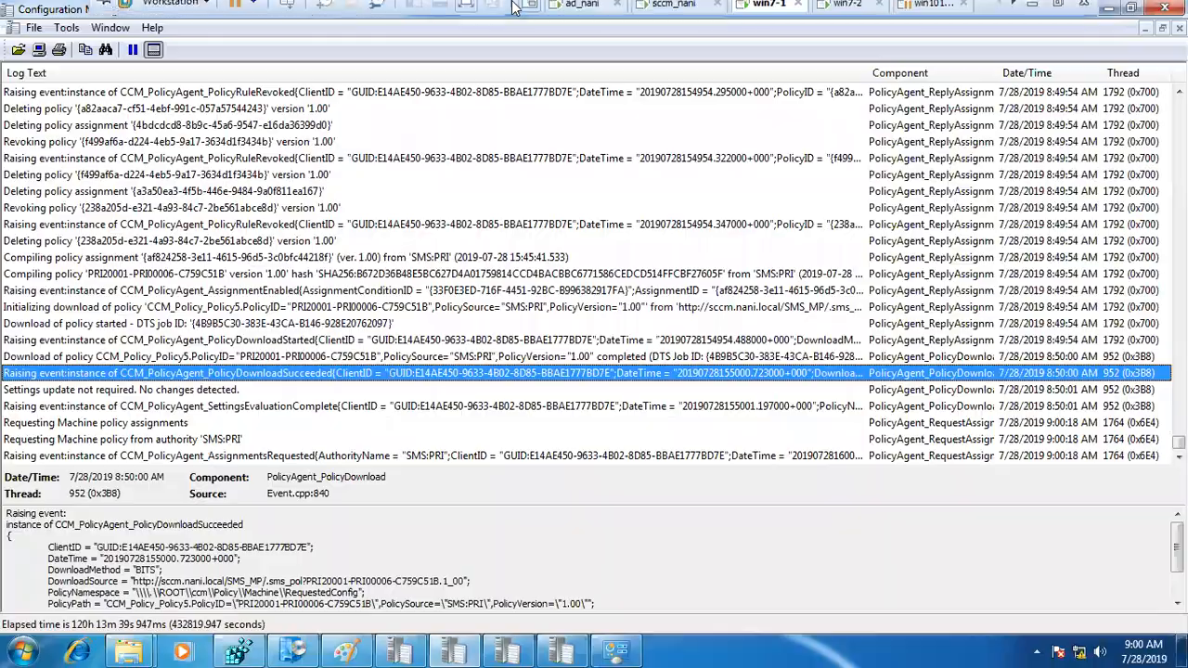
Step: Check the ping test package's ID in the sccm_nani console, and return to the win7-1 virtual machine
{"action": "left_click", "coordinate": [674, 13]}
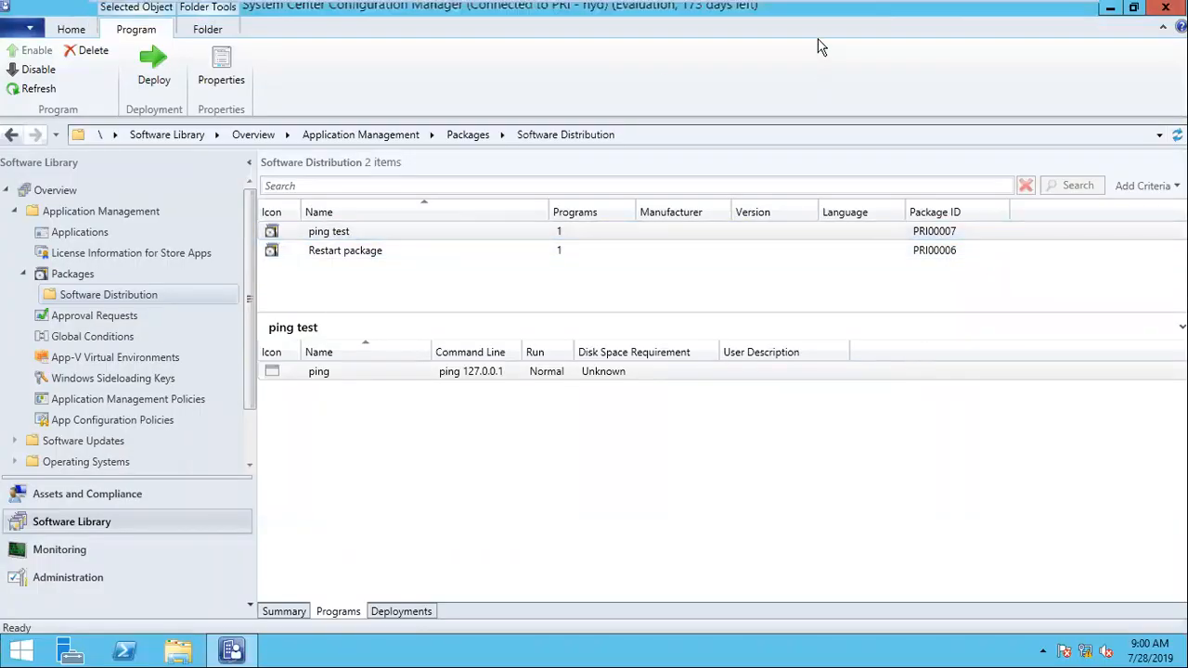
{"action": "mouse_move", "coordinate": [819, 7]}
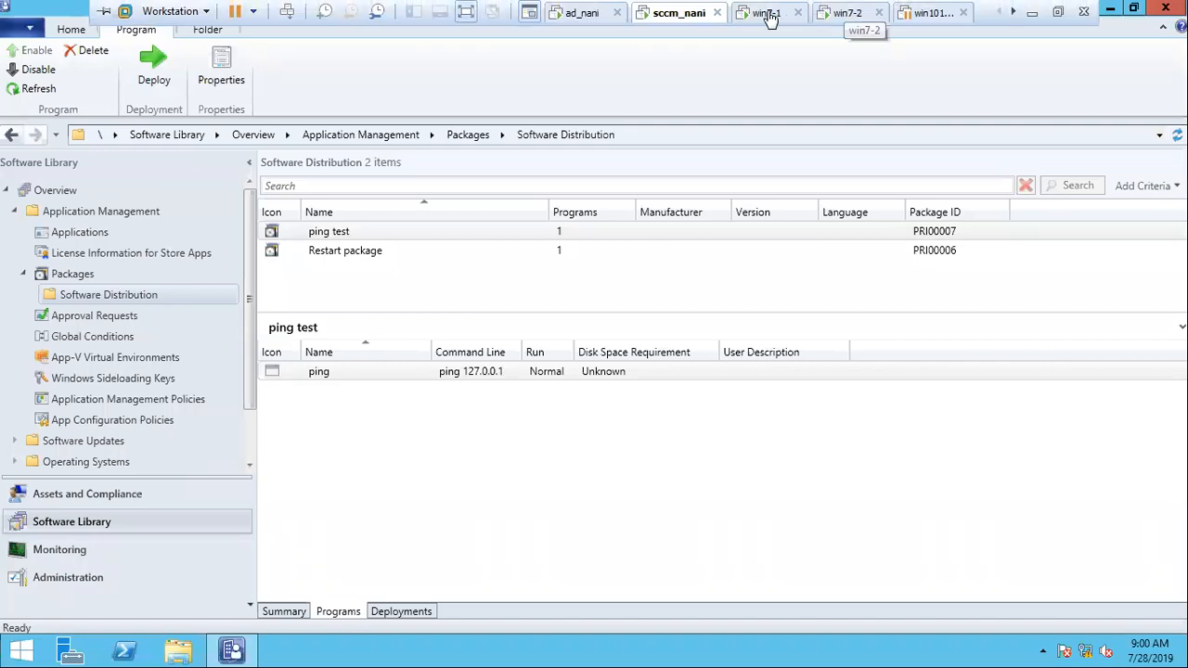
{"action": "left_click", "coordinate": [769, 13]}
Step: Examine the machine policy request and policy download entries in PolicyAgent.log
{"action": "left_click", "coordinate": [400, 390]}
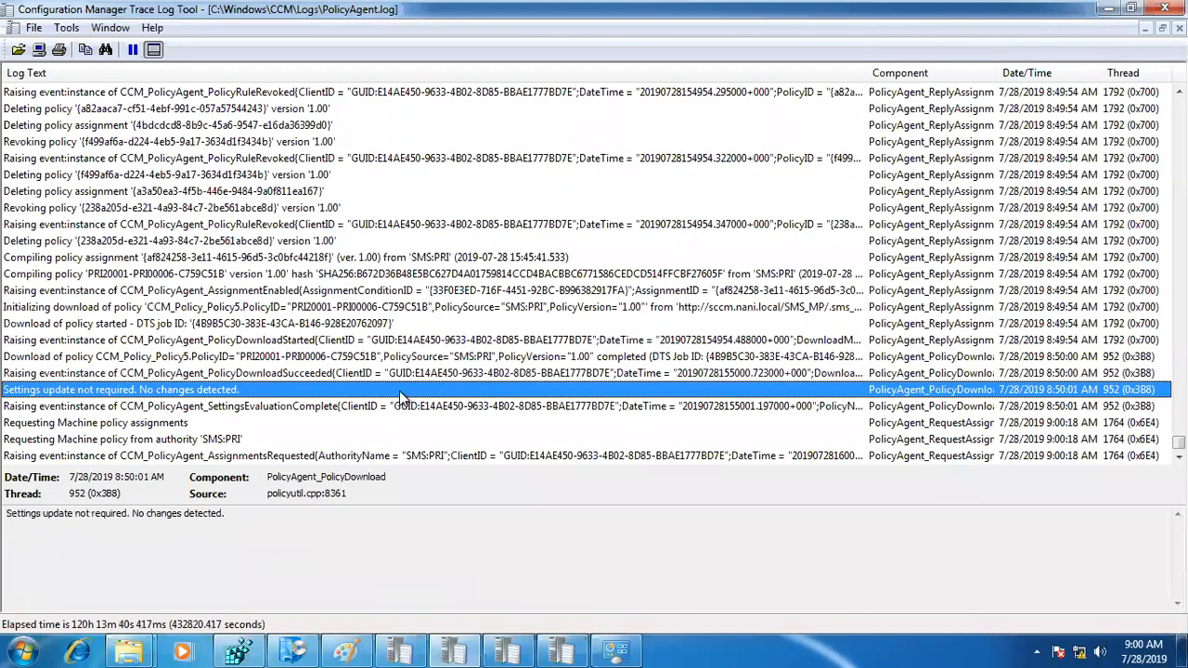
{"action": "left_click", "coordinate": [386, 429]}
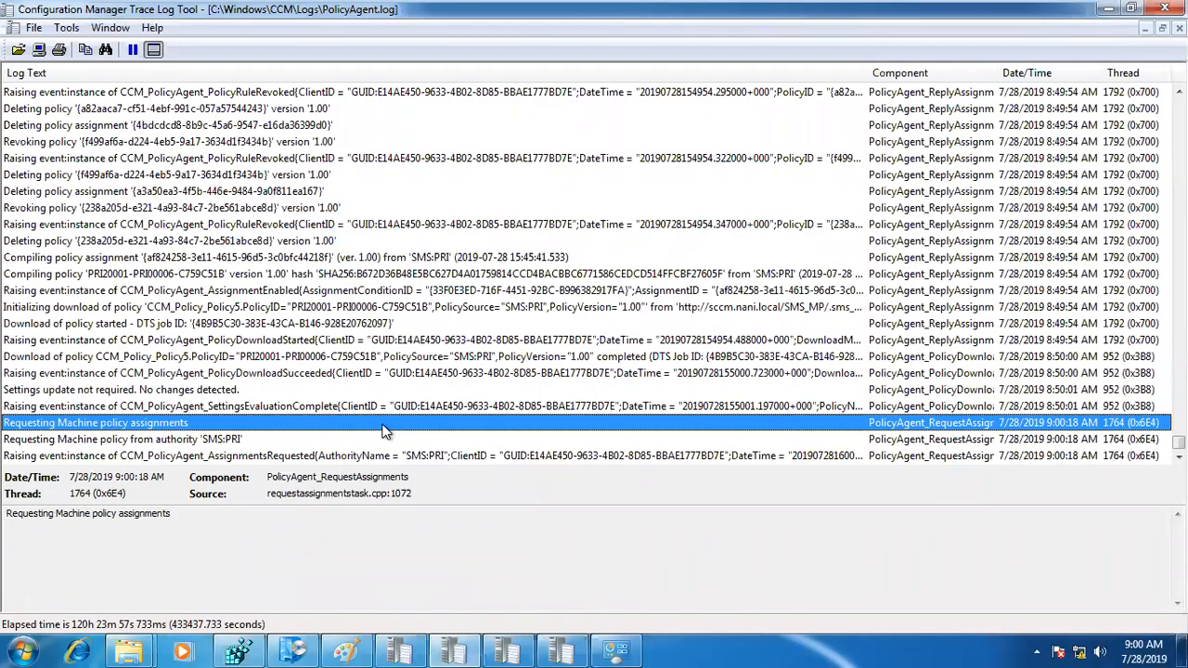
{"action": "left_click", "coordinate": [356, 310]}
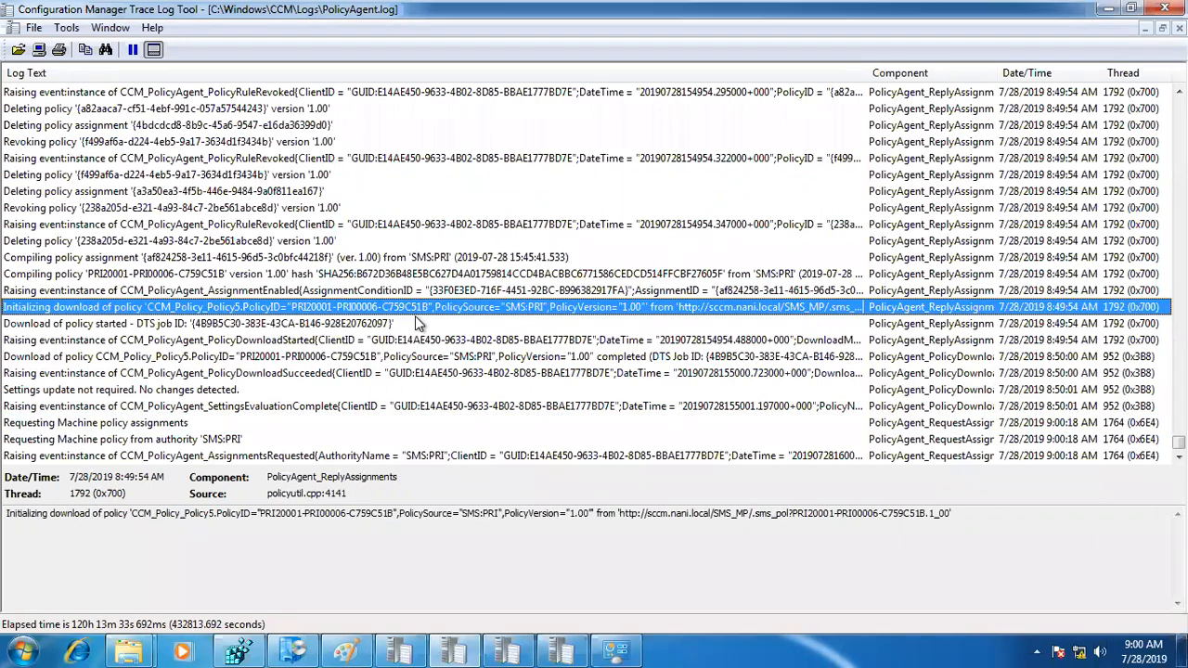
{"action": "left_click", "coordinate": [412, 345]}
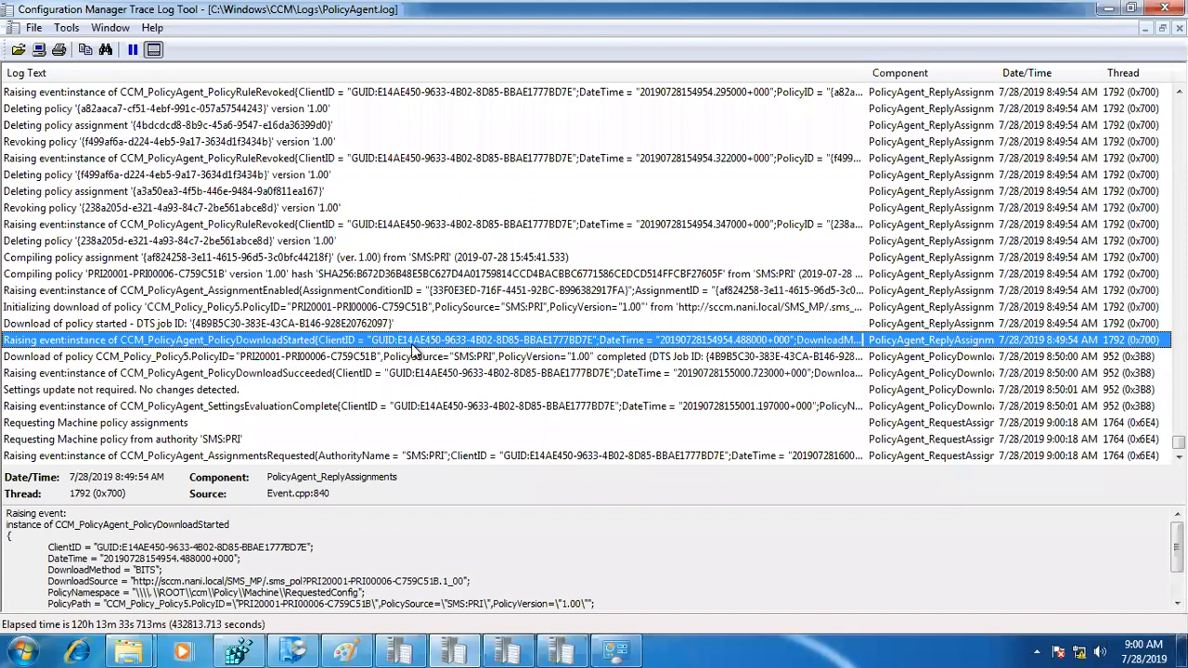
{"action": "left_click", "coordinate": [409, 360]}
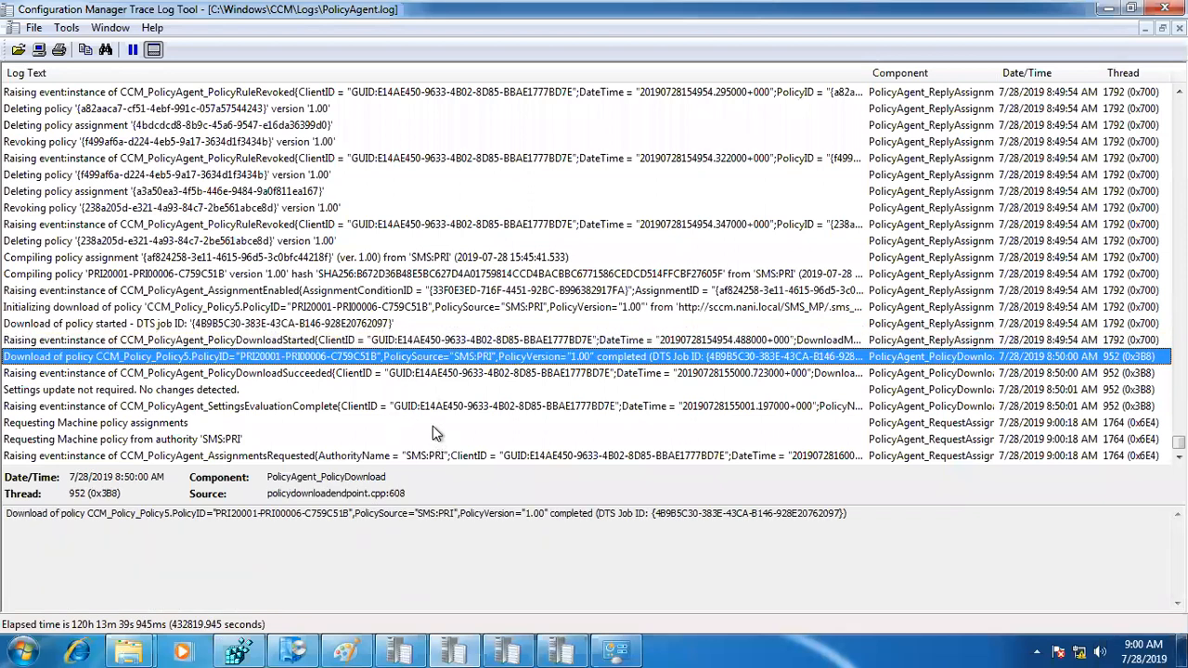
{"action": "mouse_move", "coordinate": [487, 3]}
Step: Open Configuration Manager Properties from Control Panel, place it beside the log, and run the Machine Policy Retrieval & Evaluation Cycle
{"action": "left_click", "coordinate": [604, 644]}
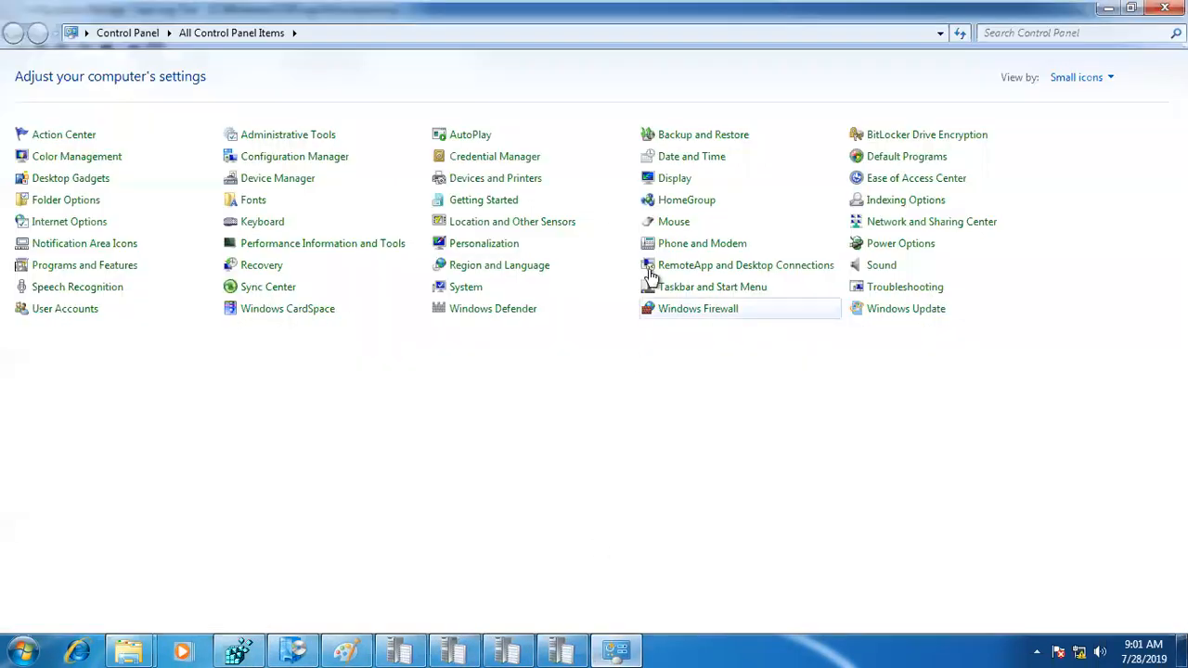
{"action": "left_click", "coordinate": [1126, 9]}
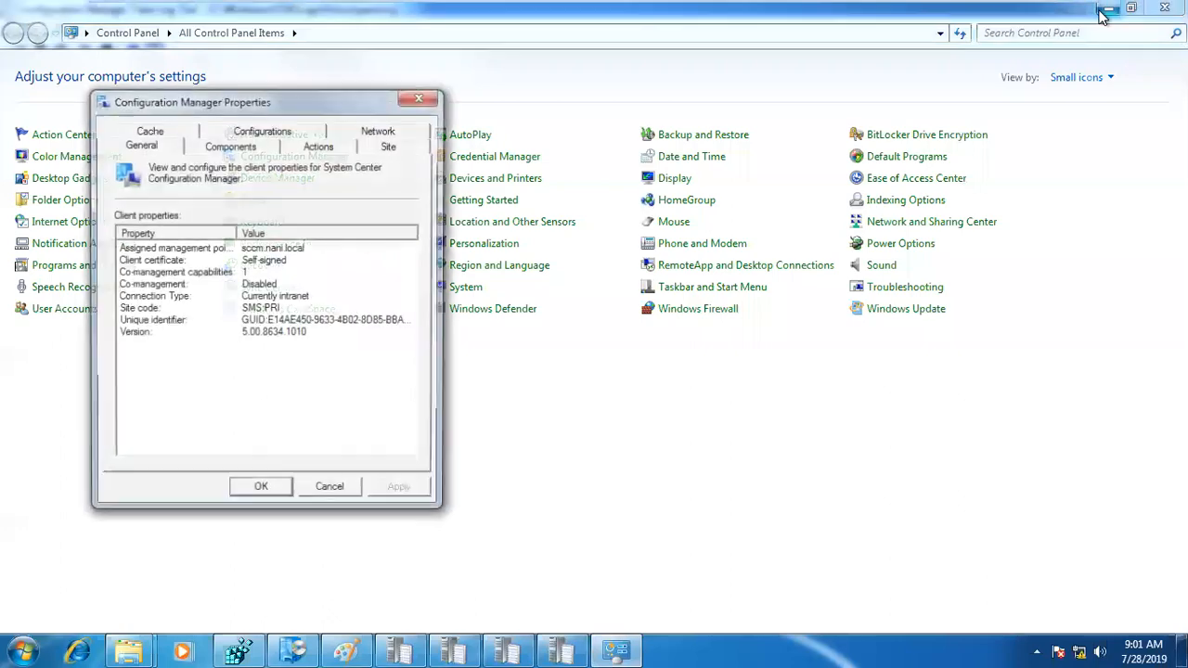
{"action": "left_click_drag", "start_coordinate": [343, 94], "coordinate": [1066, 58]}
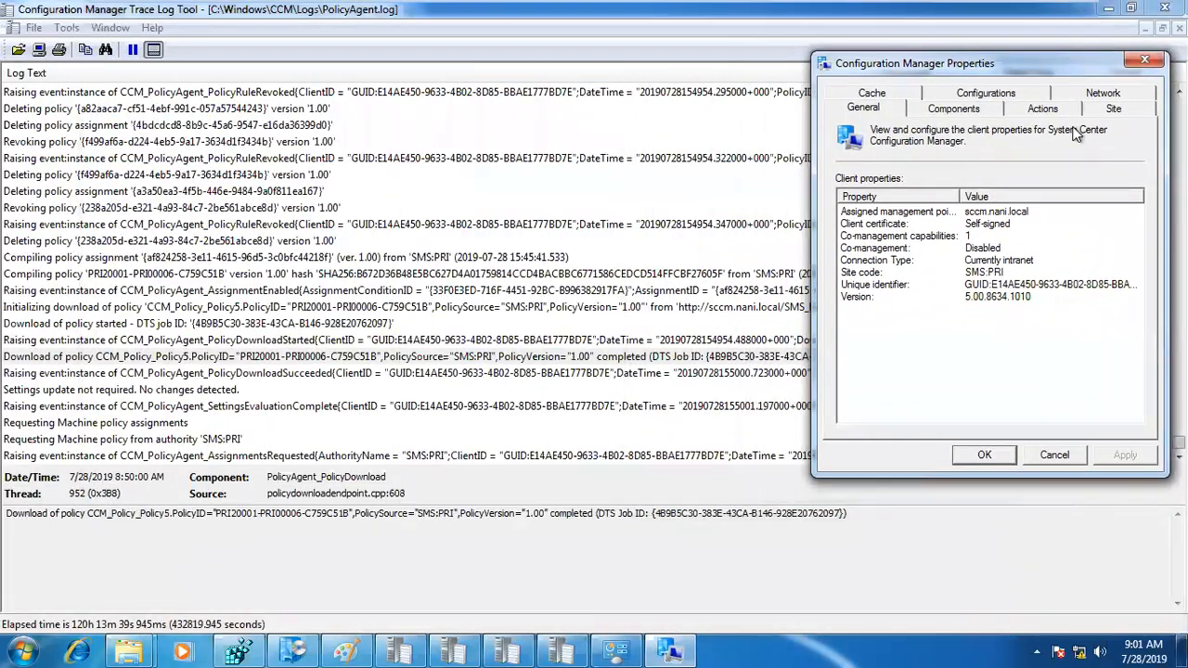
{"action": "left_click", "coordinate": [1041, 109]}
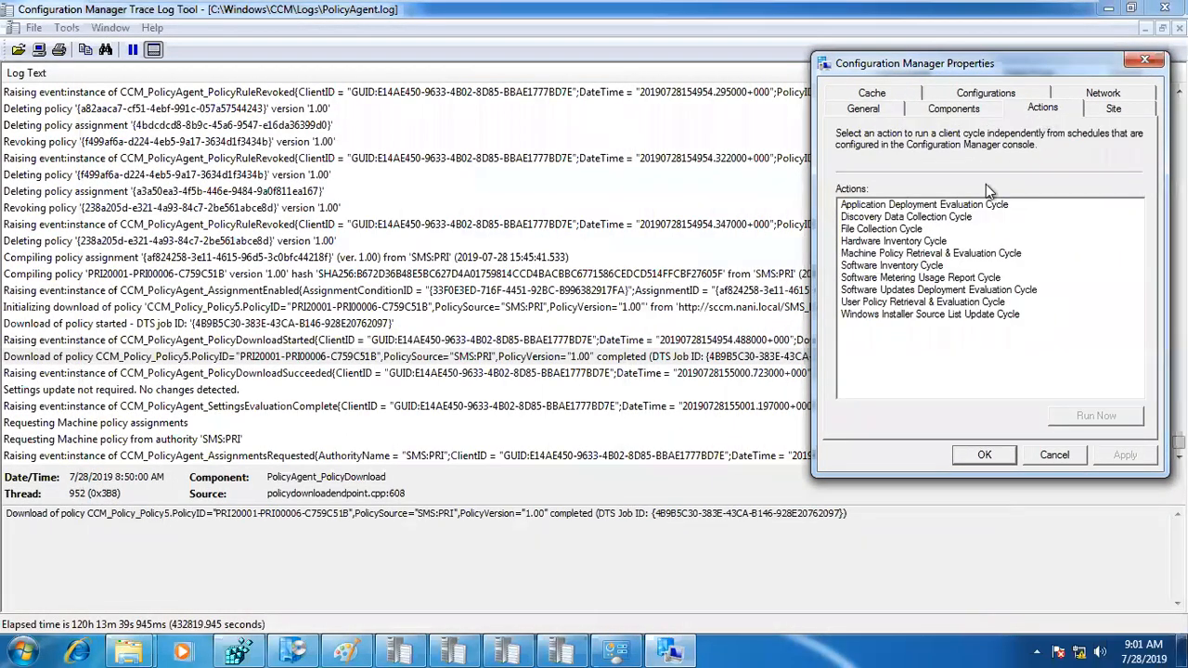
{"action": "left_click", "coordinate": [894, 254]}
{"action": "left_click", "coordinate": [1097, 418]}
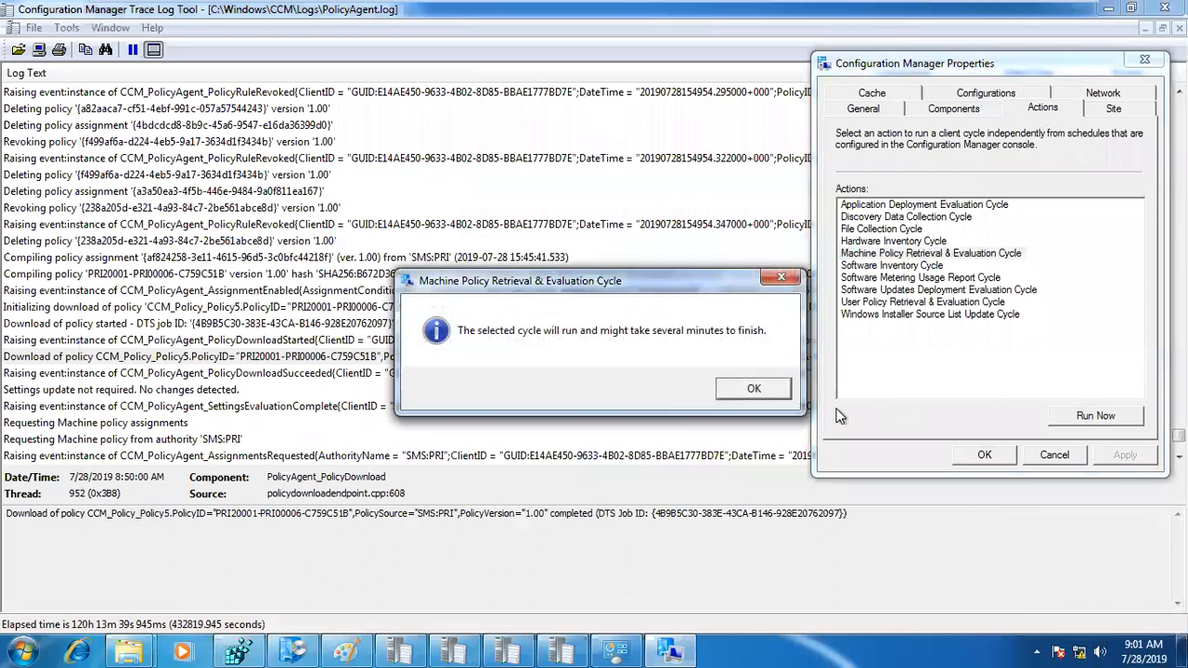
{"action": "left_click", "coordinate": [757, 389]}
Step: Inspect the new assignment request and the compiling entry for package PRI00007 in PolicyAgent.log
{"action": "left_click", "coordinate": [418, 389]}
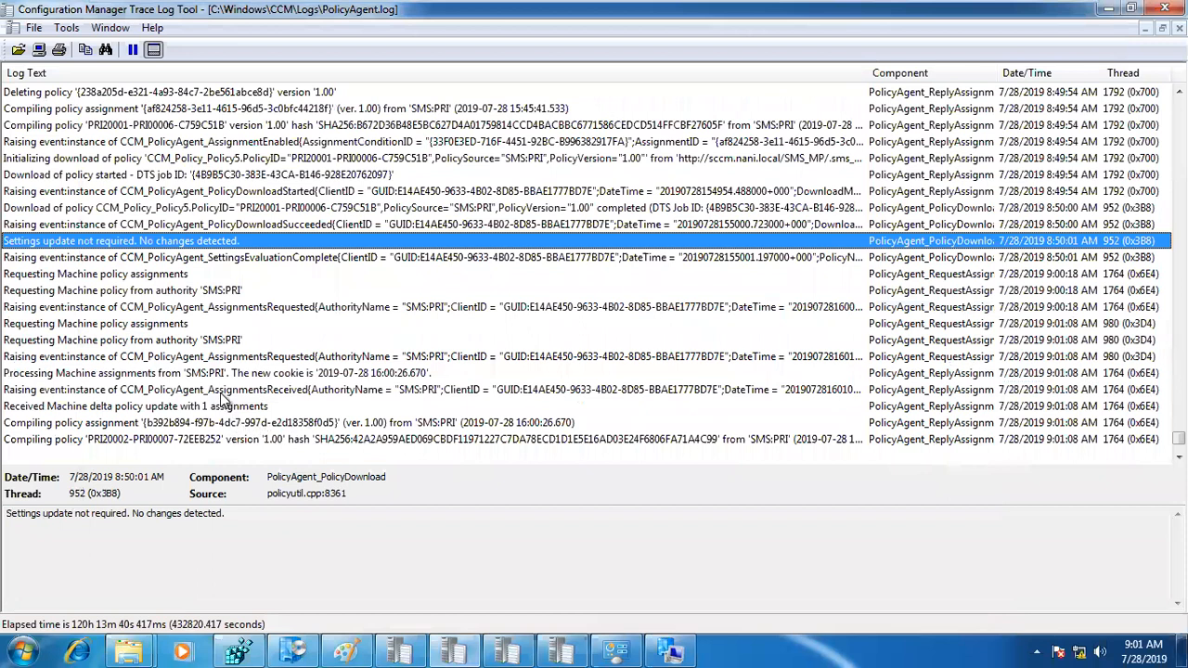
{"action": "left_click", "coordinate": [429, 357]}
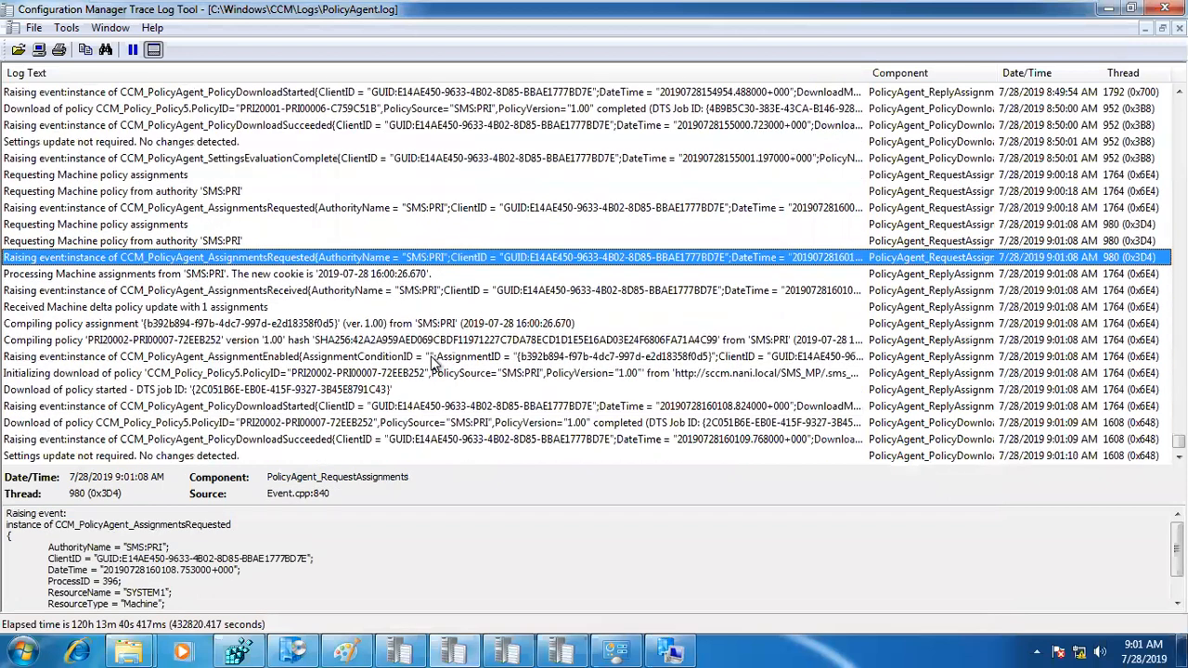
{"action": "left_click", "coordinate": [136, 343]}
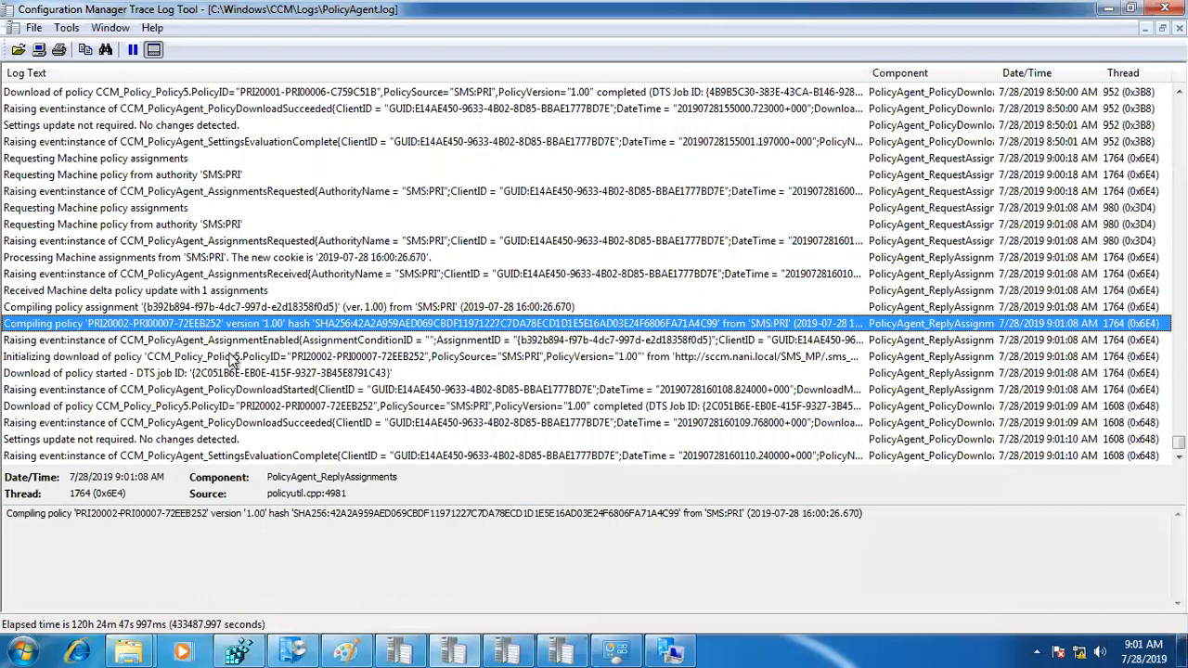
Step: Check the applied policy entry for PRI00007 in PolicyEvaluator.log and the applications listed in Software Center
{"action": "left_click", "coordinate": [485, 642]}
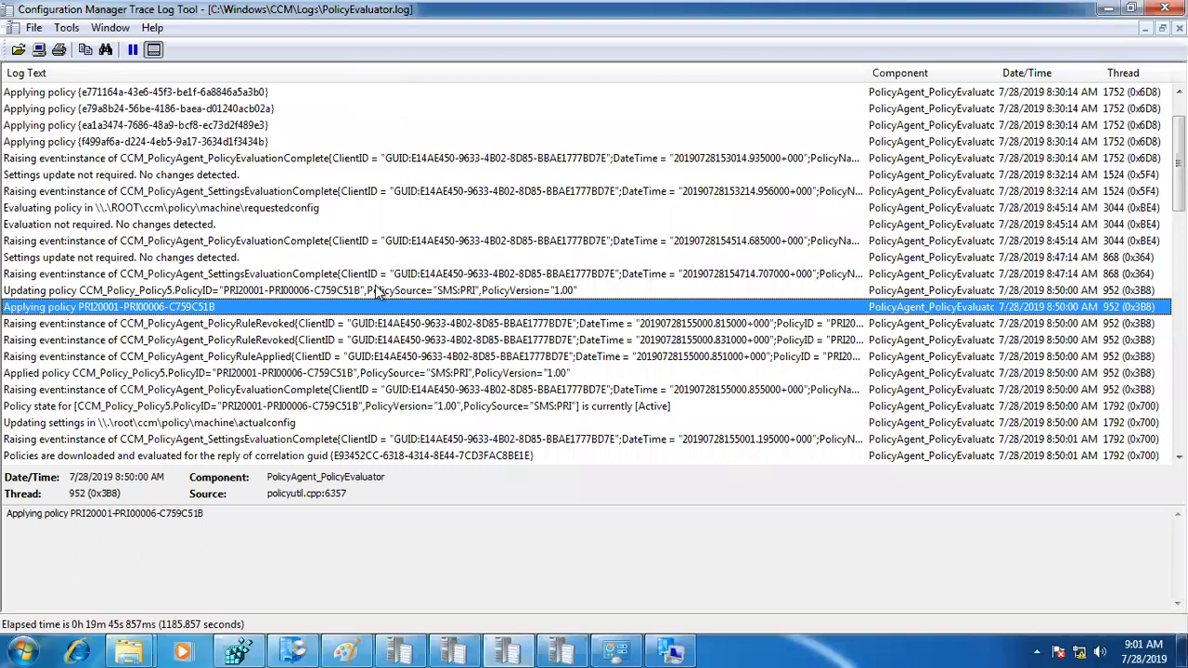
{"action": "scroll", "coordinate": [369, 306], "scroll_direction": "down", "scroll_amount": 20}
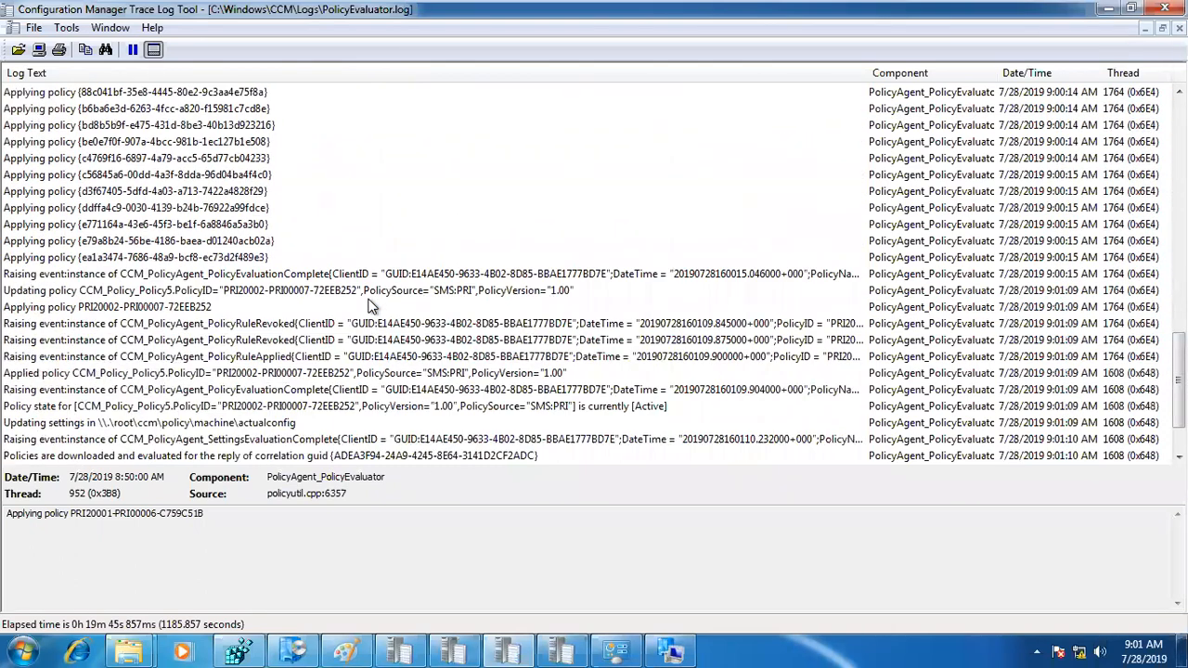
{"action": "left_click", "coordinate": [288, 375]}
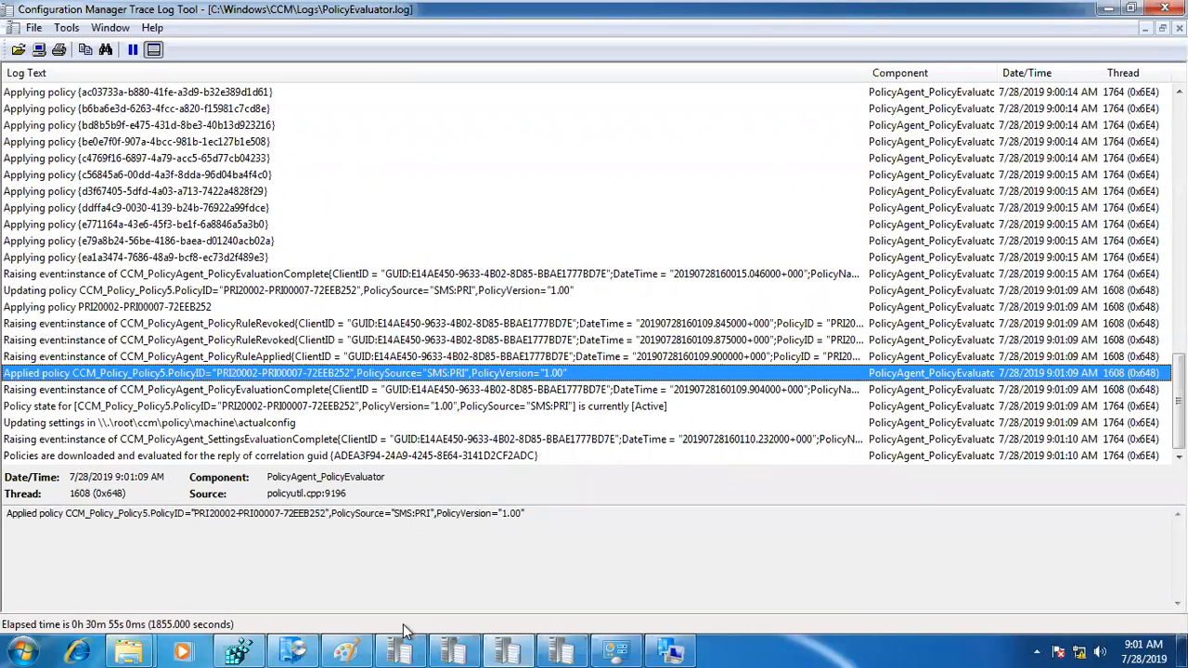
{"action": "left_click", "coordinate": [294, 653]}
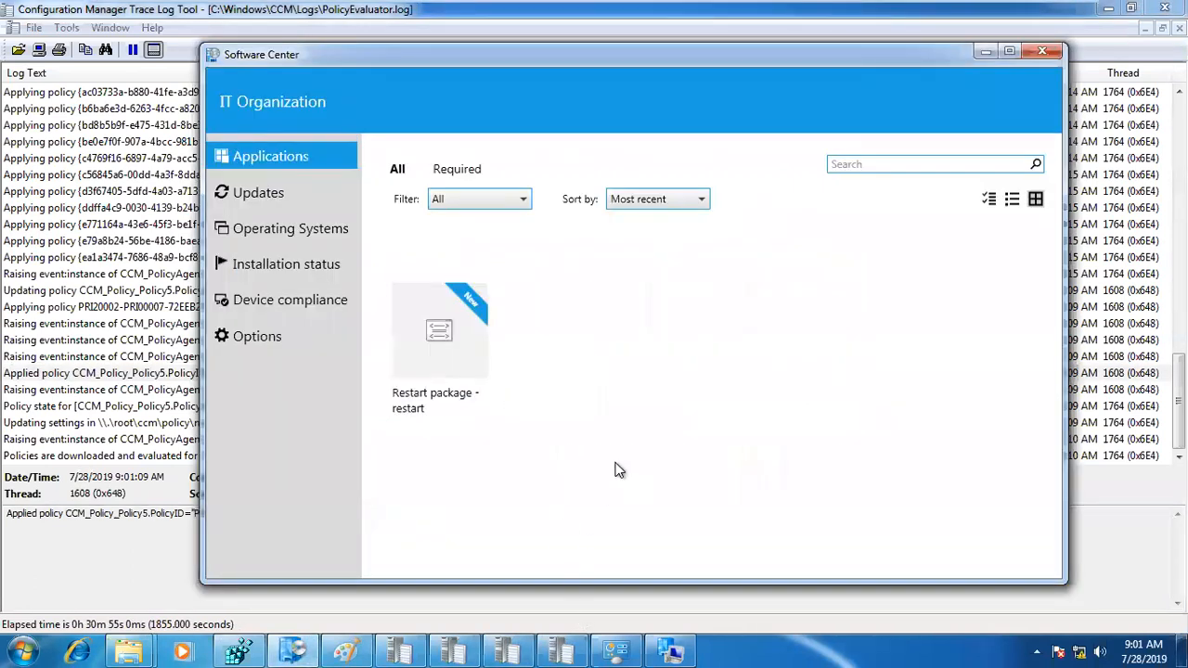
Step: Switch to the Day7-SD.docx Word document, point out the Execmgr.log line under Package logs, and return to the win7-1 virtual machine
{"action": "mouse_move", "coordinate": [796, 4]}
{"action": "left_click", "coordinate": [1032, 7]}
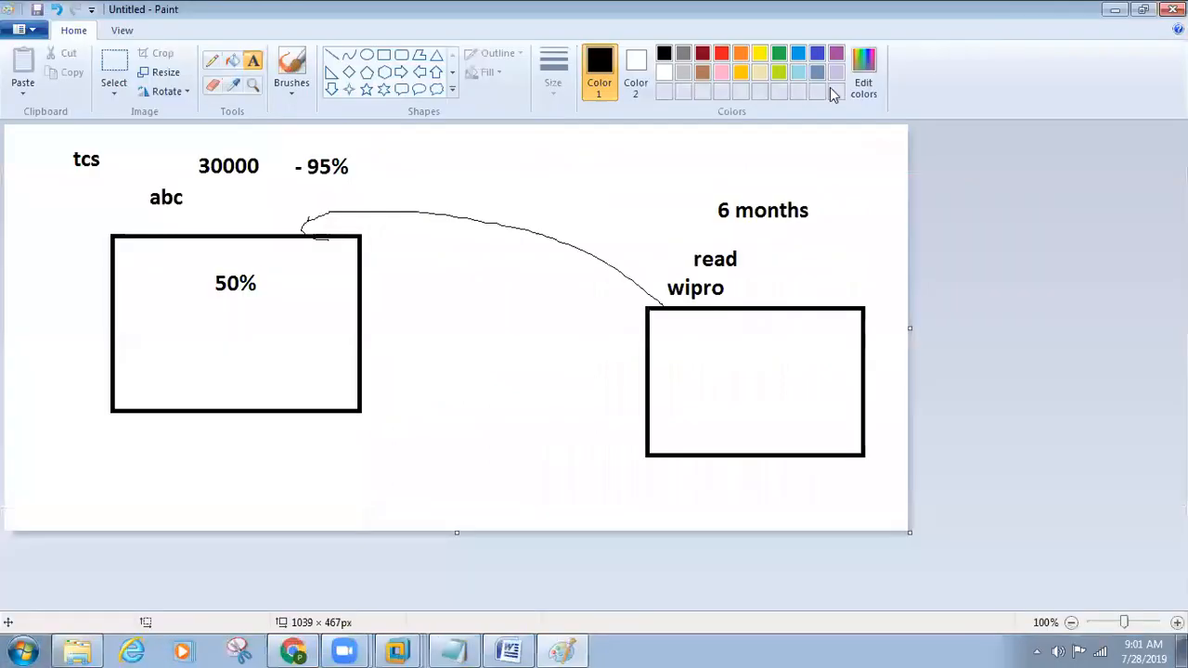
{"action": "left_click", "coordinate": [509, 653]}
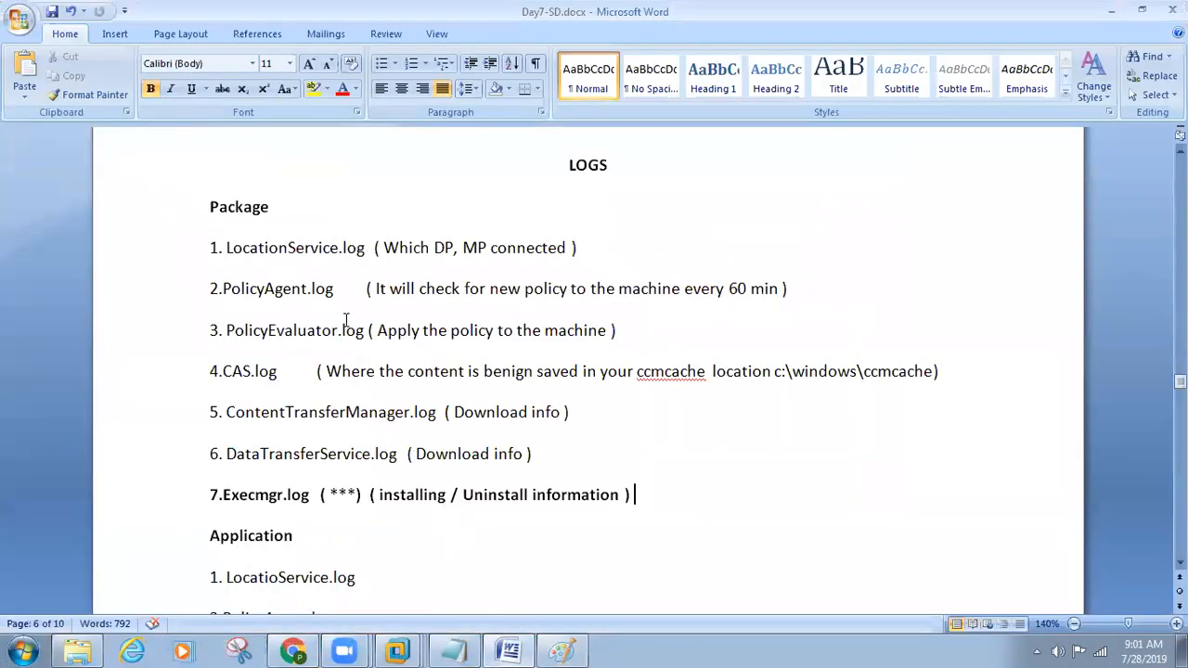
{"action": "left_click_drag", "start_coordinate": [667, 494], "coordinate": [199, 489]}
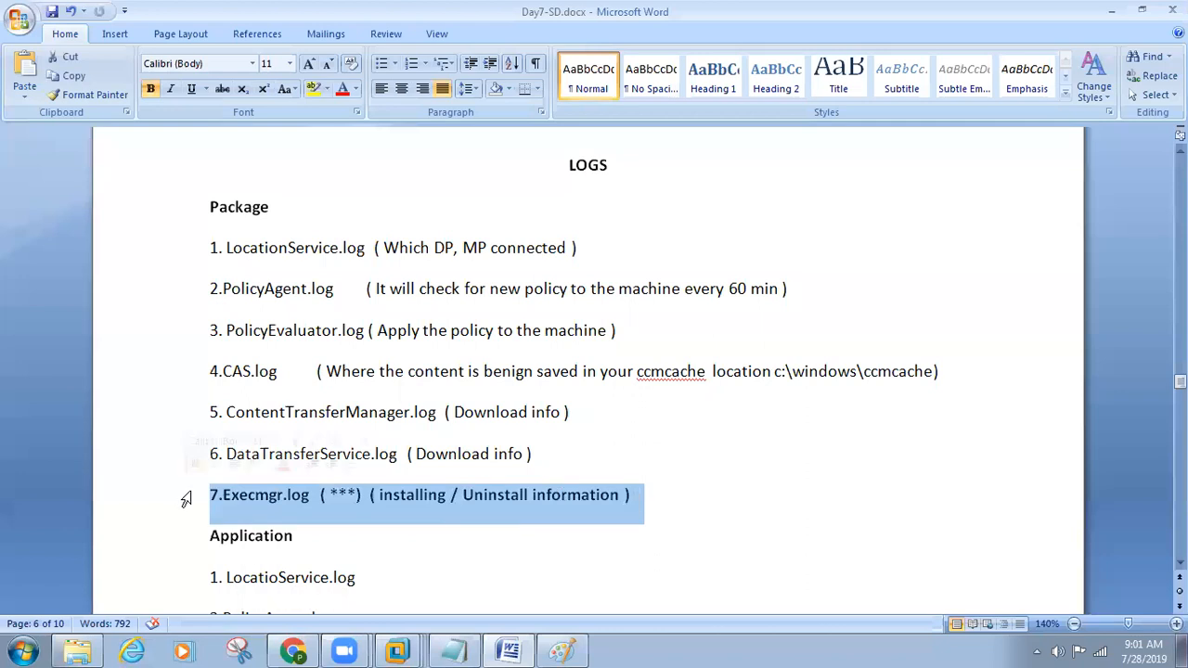
{"action": "left_click", "coordinate": [396, 650]}
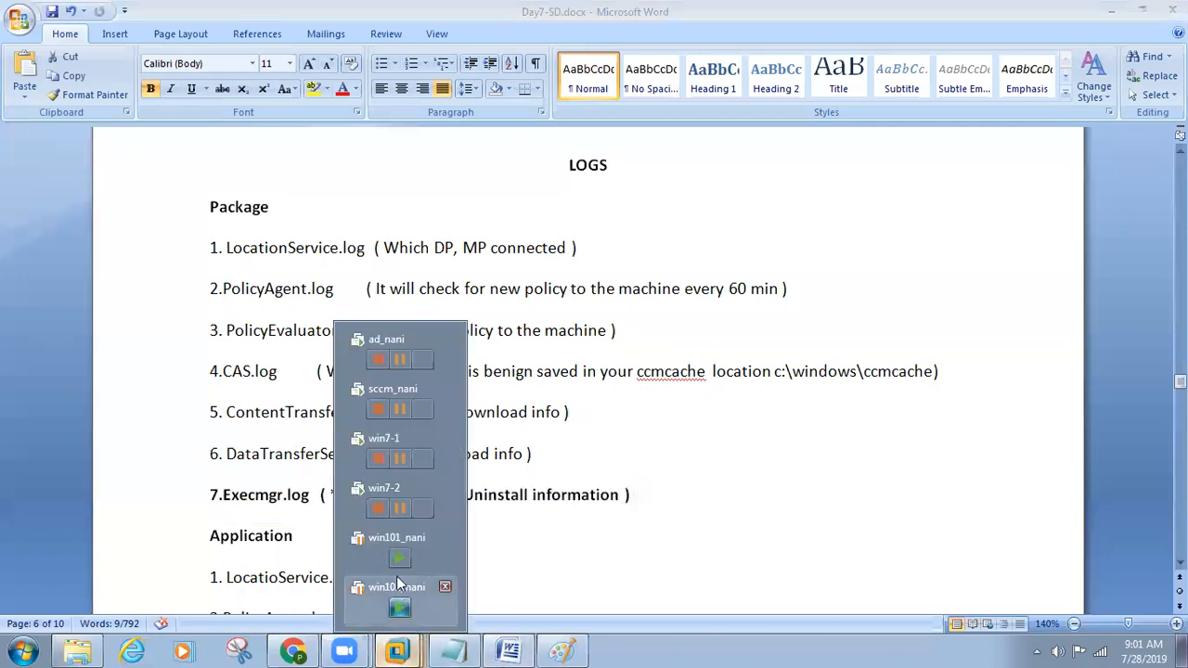
{"action": "left_click", "coordinate": [393, 444]}
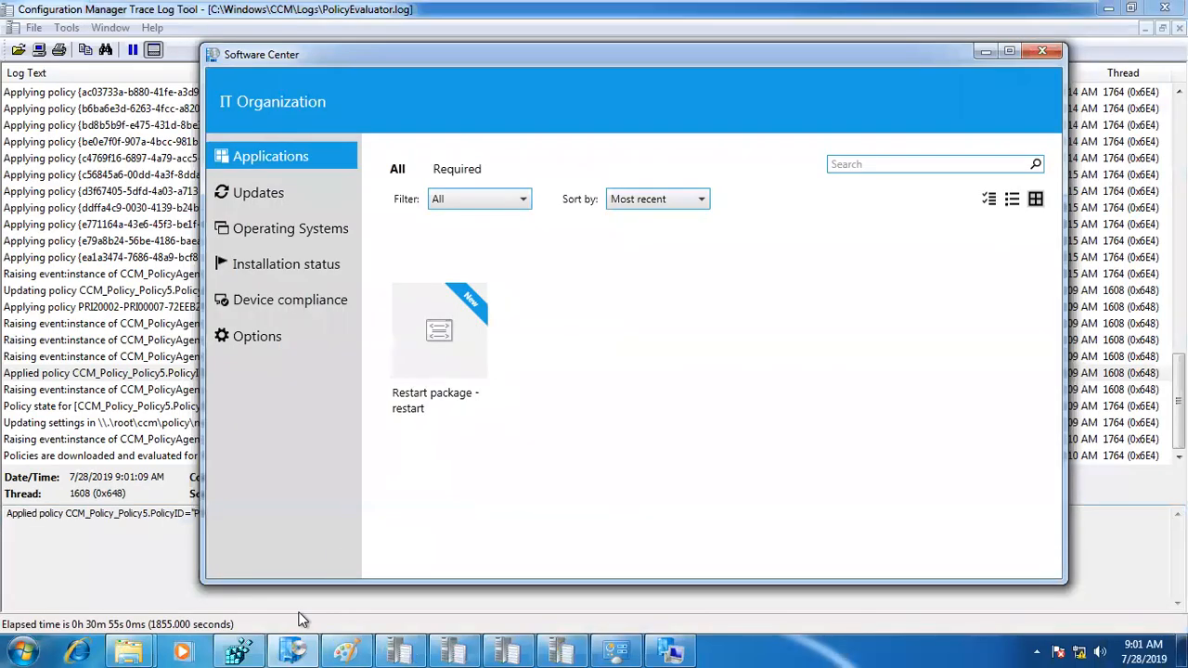
Step: Bring up execmgr.log and follow the ping program's execution entries from the mandatory request to the exit code
{"action": "mouse_move", "coordinate": [128, 653]}
{"action": "left_click", "coordinate": [305, 568]}
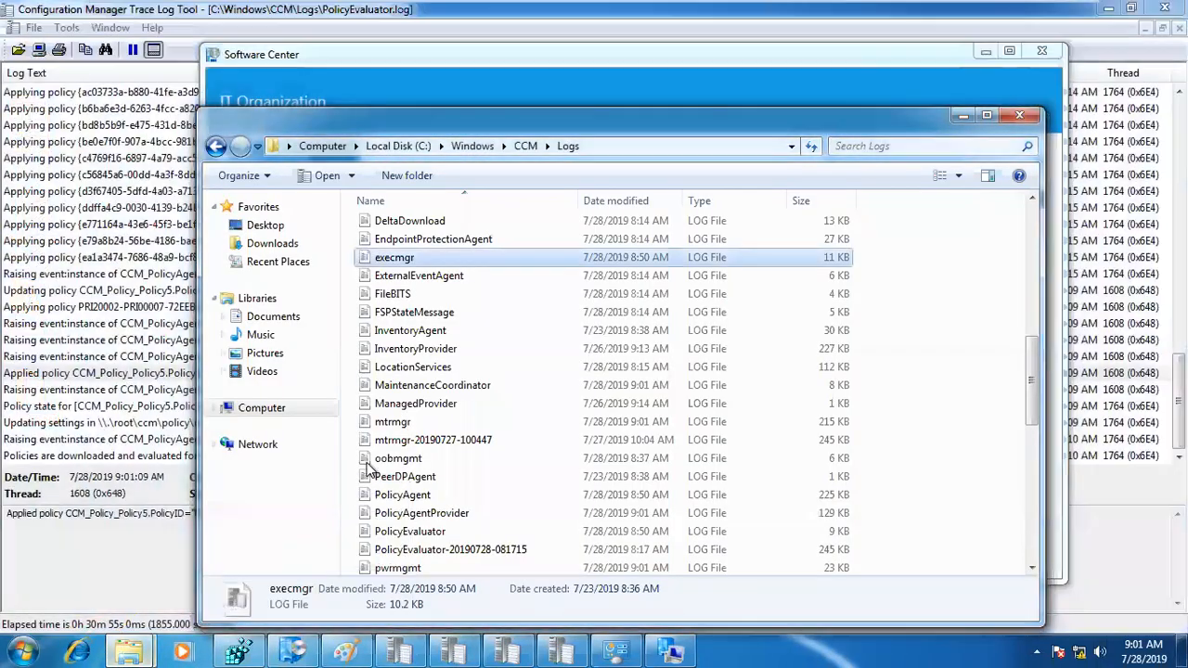
{"action": "left_click", "coordinate": [573, 644]}
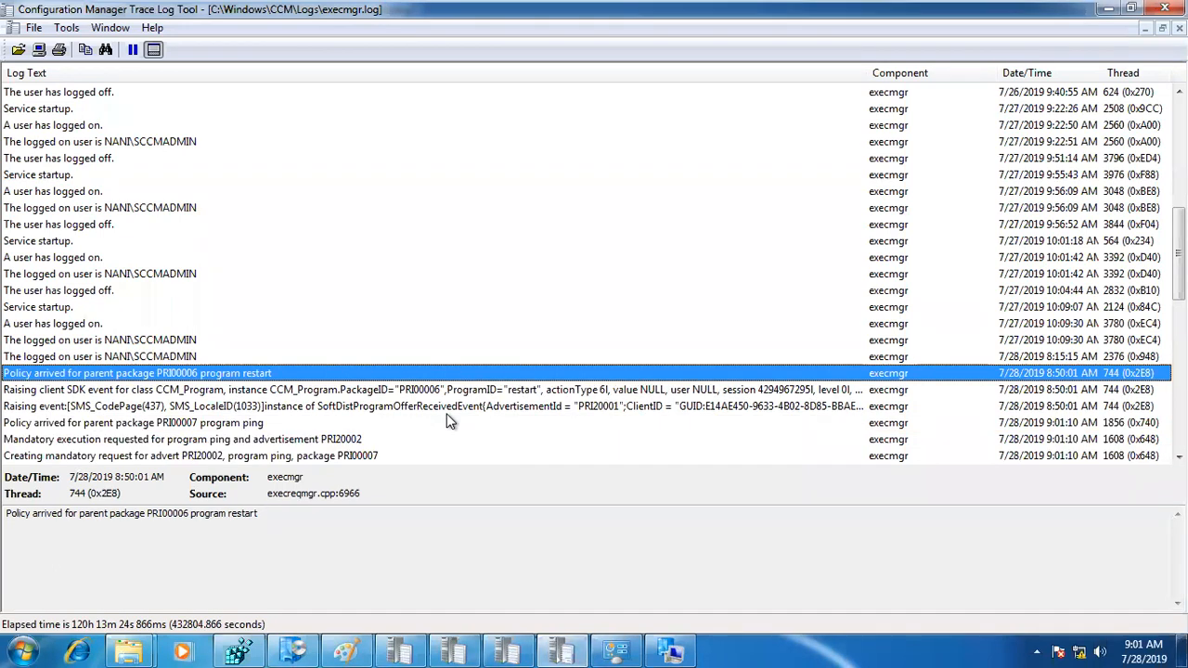
{"action": "left_click", "coordinate": [350, 360]}
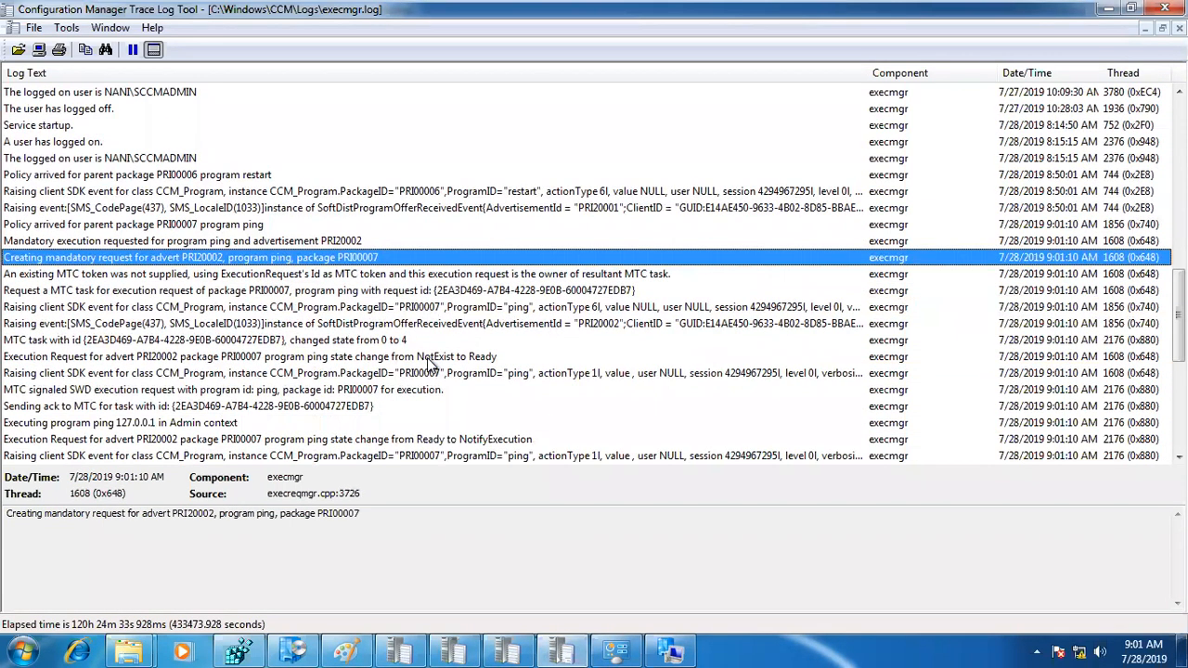
{"action": "left_click", "coordinate": [75, 292]}
{"action": "scroll", "coordinate": [447, 307], "scroll_direction": "down", "scroll_amount": 4}
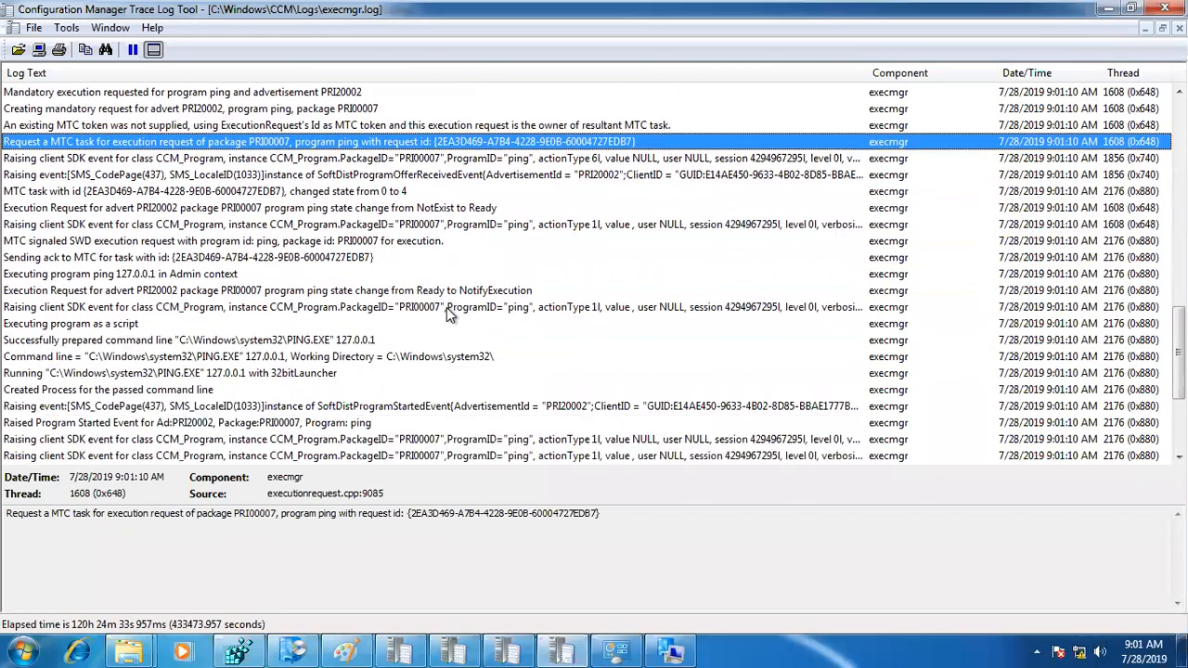
{"action": "scroll", "coordinate": [447, 308], "scroll_direction": "down", "scroll_amount": 3}
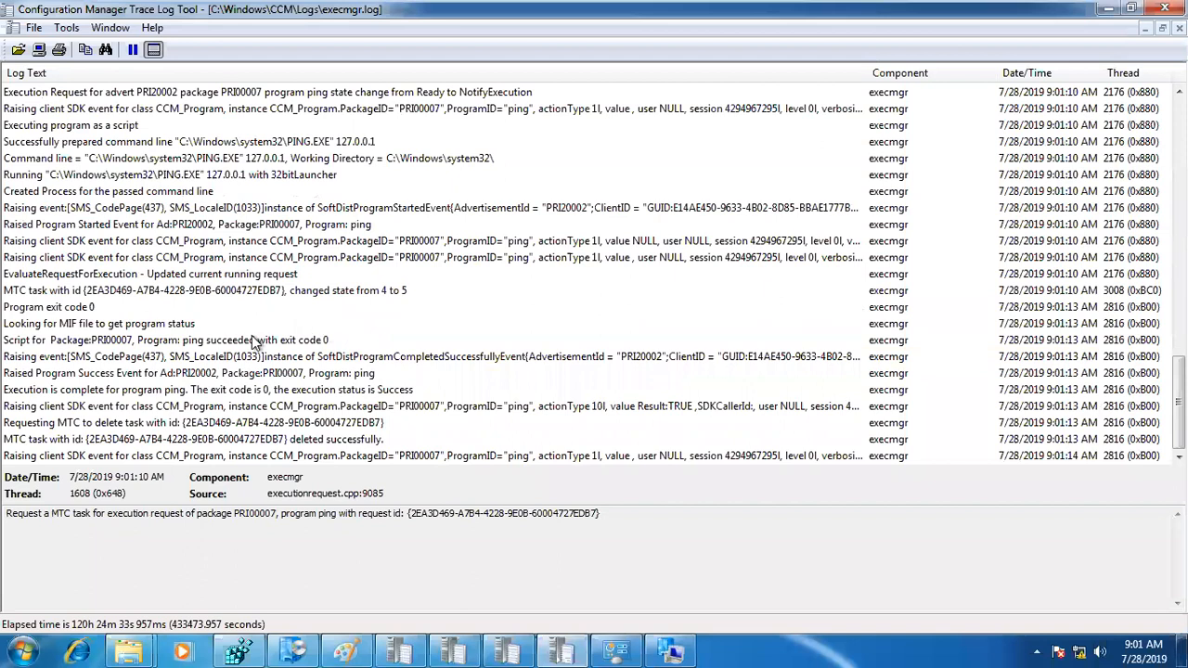
{"action": "left_click", "coordinate": [213, 342]}
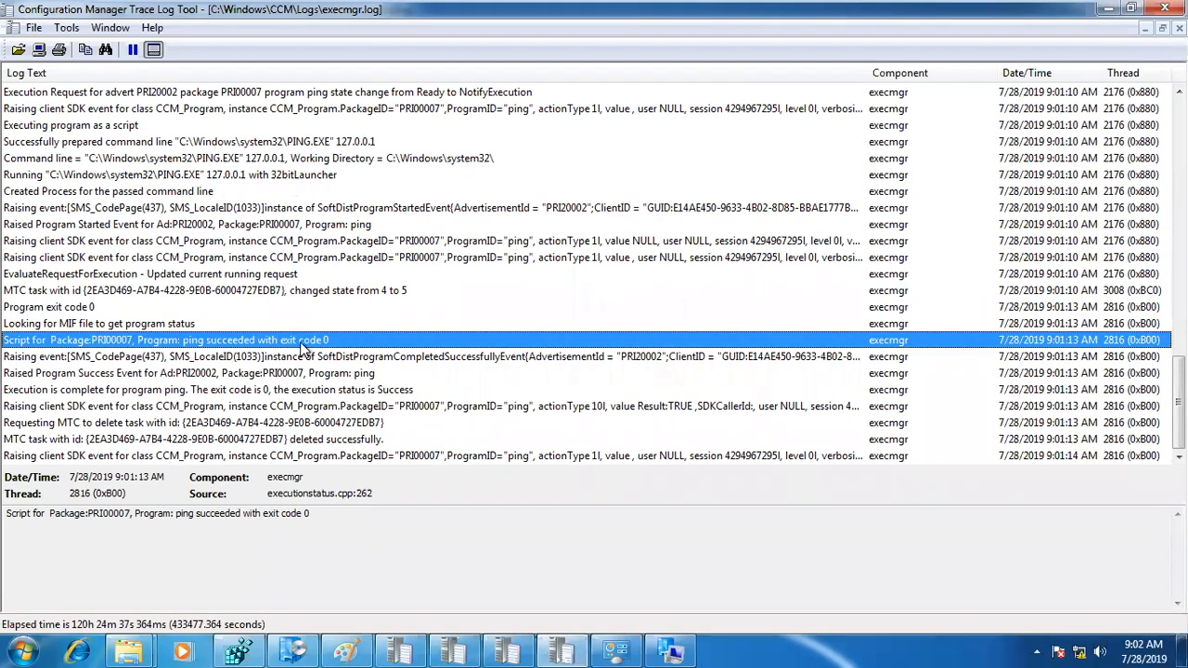
Step: Open a command prompt and run ping 127.0.0.1 manually
{"action": "key", "text": "super+r"}
{"action": "type", "text": "cm"}
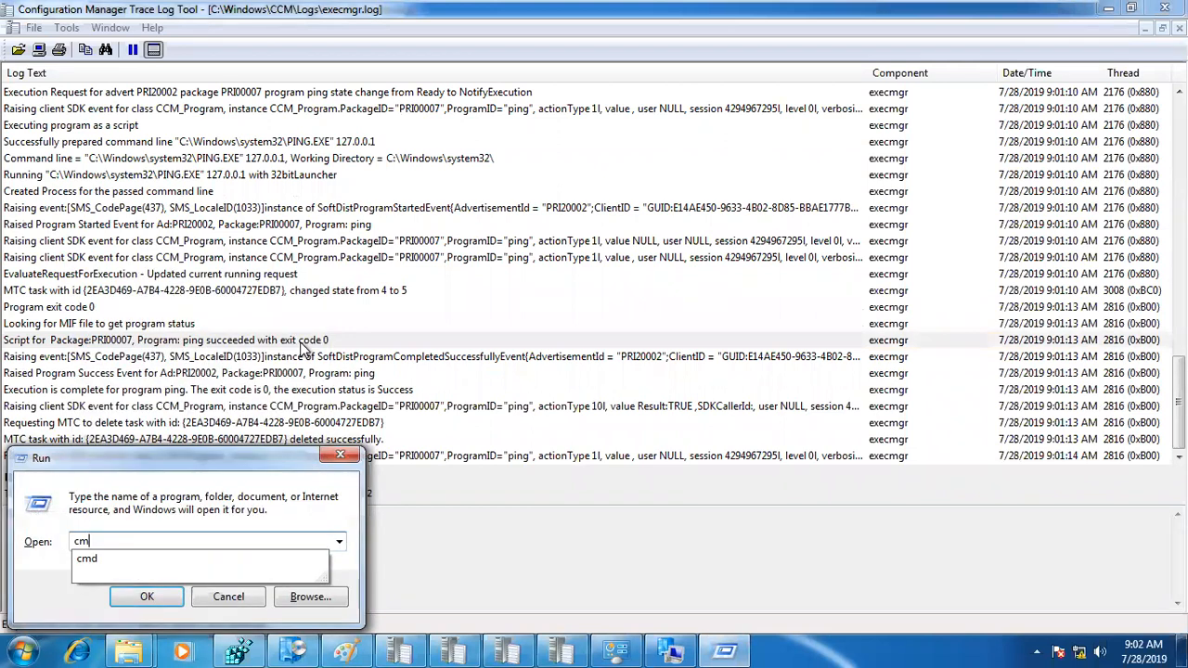
{"action": "type", "text": "d"}
{"action": "key", "text": "Return"}
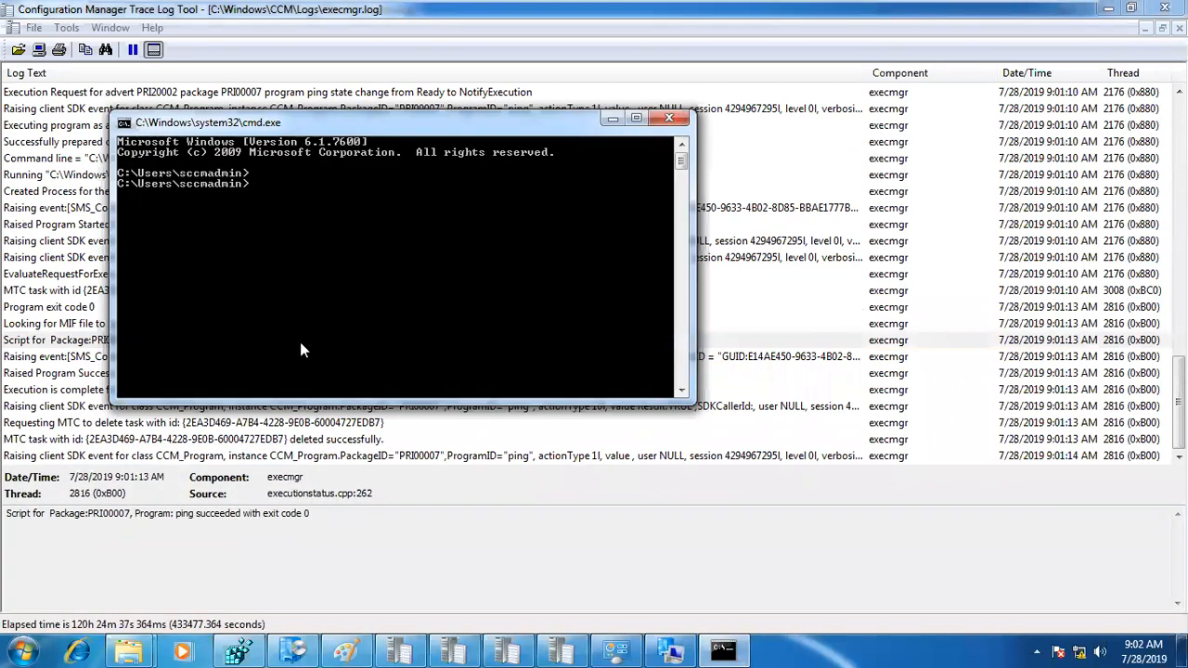
{"action": "key", "text": "Return"}
{"action": "key", "text": "Return"}
{"action": "type", "text": "ping 127.0.0.1"}
{"action": "key", "text": "Return"}
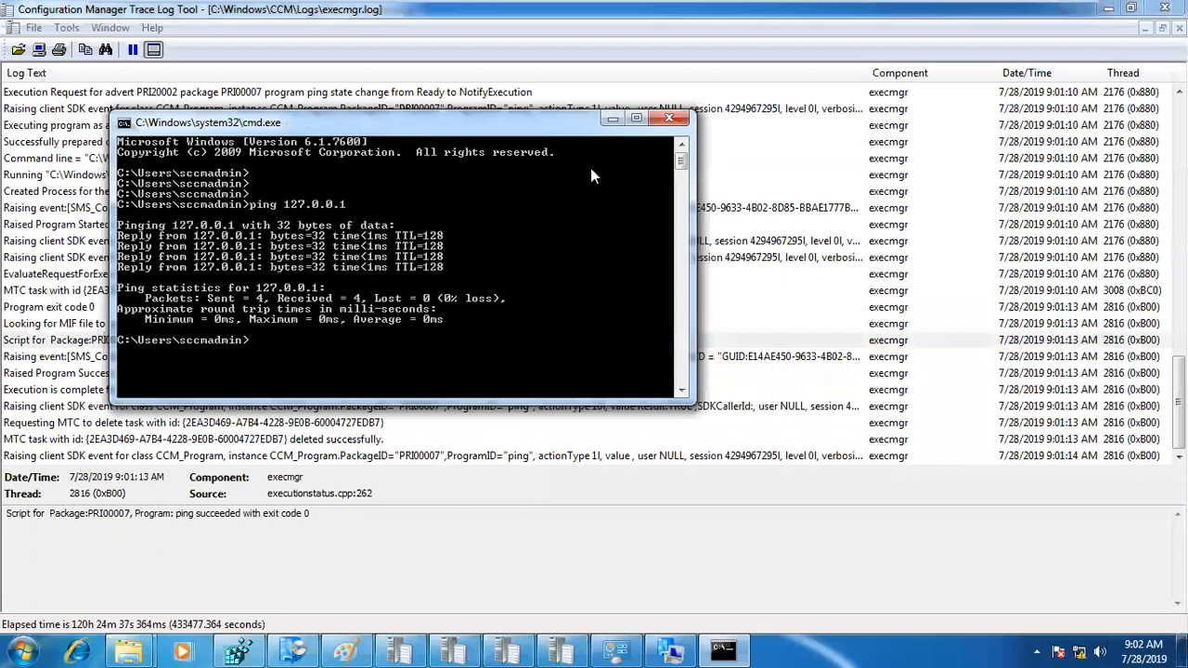
Step: Close the command prompt and inspect the PING.EXE command line entry in execmgr.log
{"action": "left_click", "coordinate": [668, 118]}
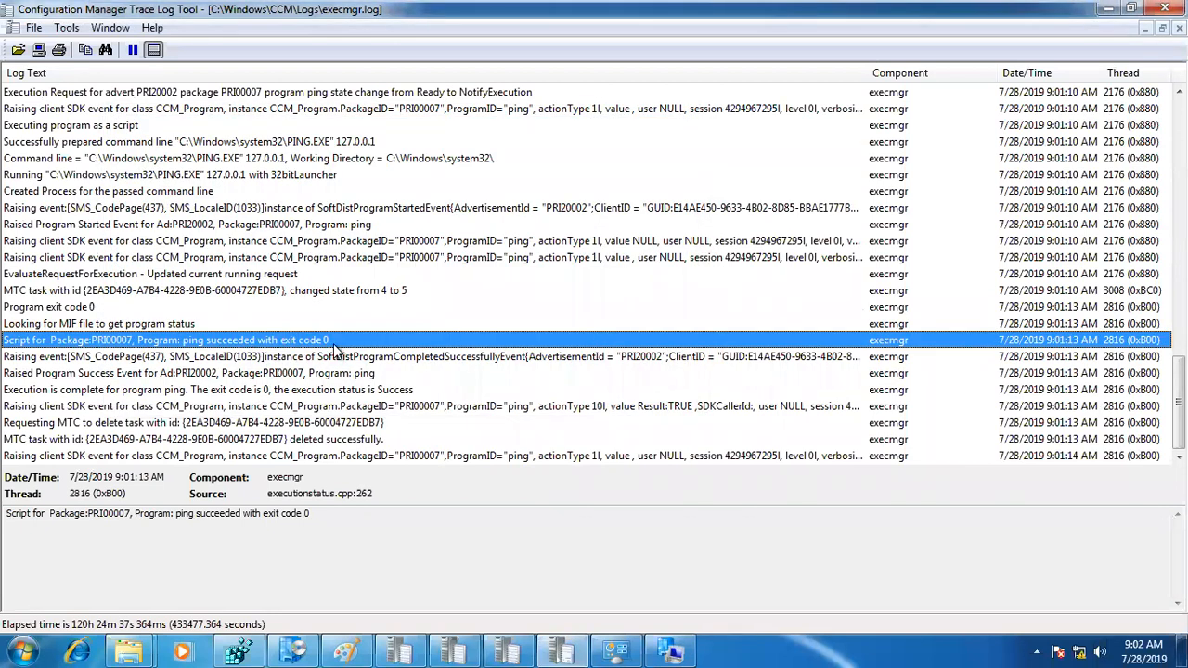
{"action": "left_click", "coordinate": [243, 161]}
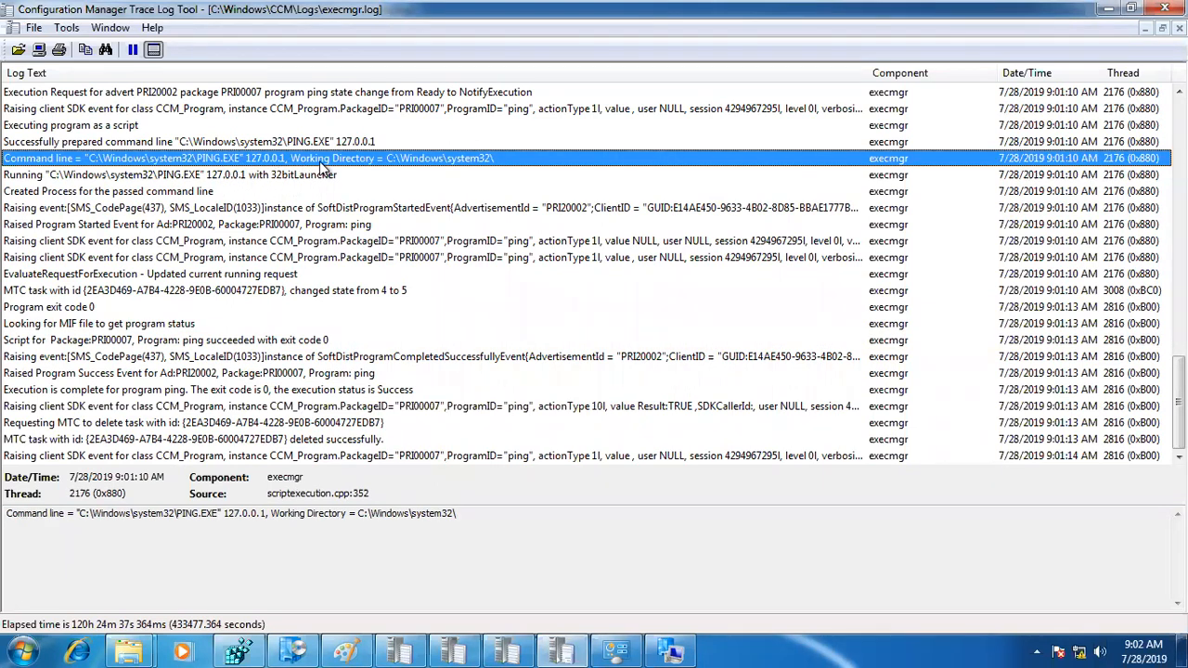
Step: Select the ping success entry in execmgr.log and look up error code 0 with Error Lookup
{"action": "left_click", "coordinate": [287, 341]}
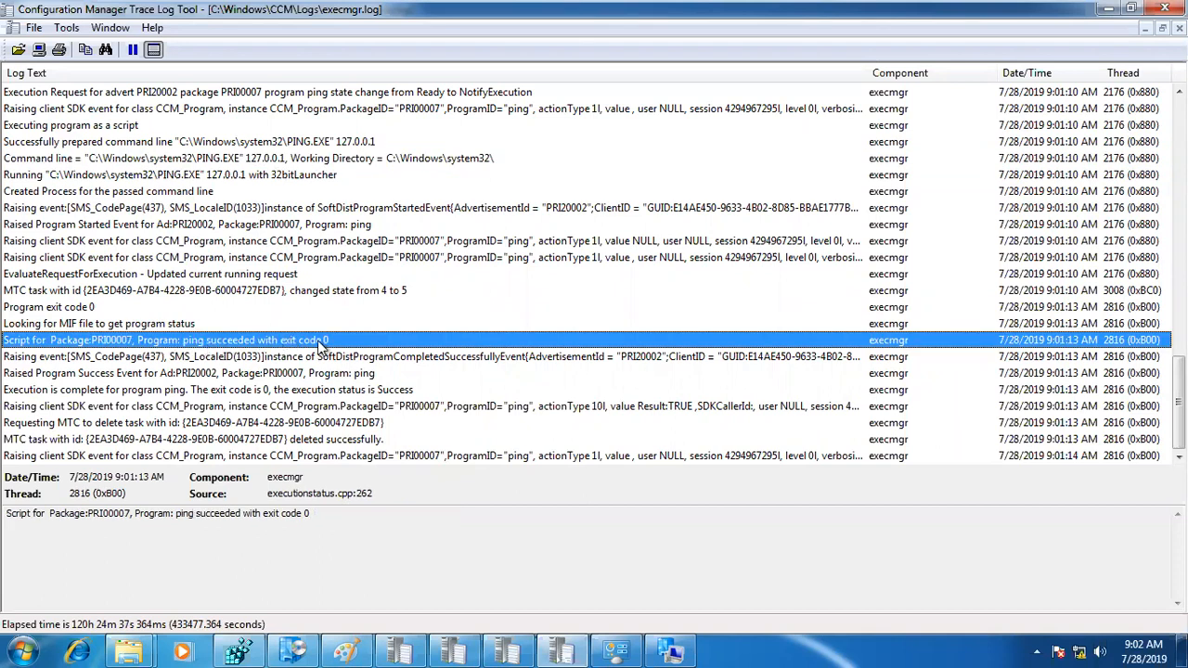
{"action": "left_click", "coordinate": [66, 28]}
{"action": "left_click", "coordinate": [117, 150]}
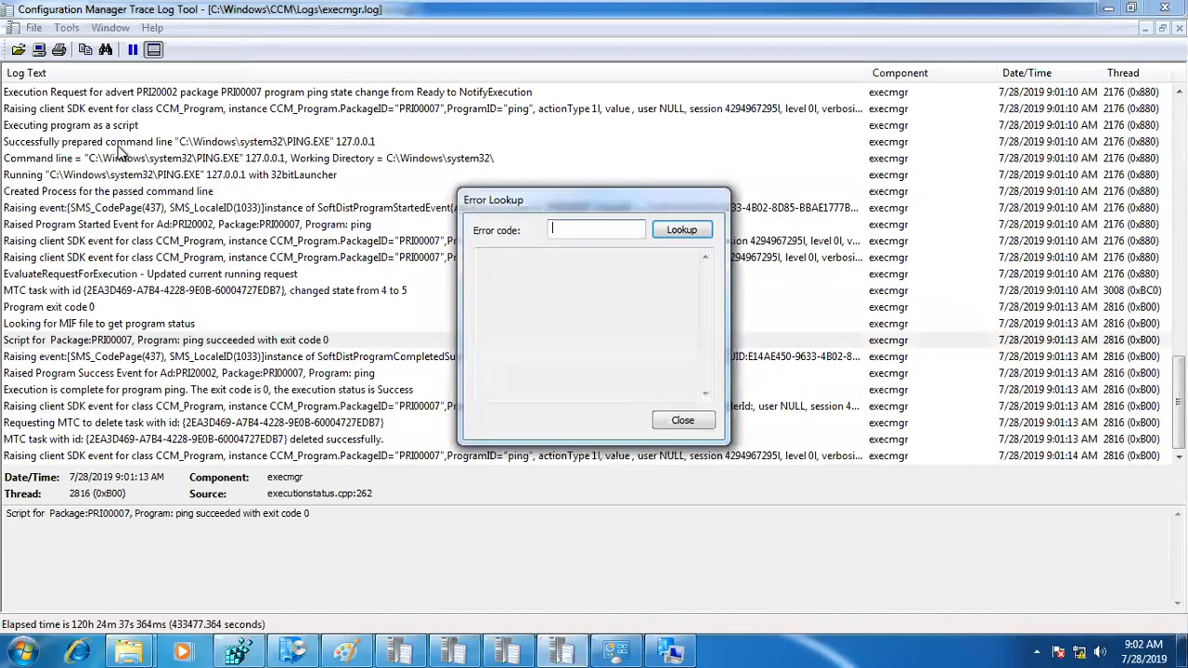
{"action": "type", "text": "0"}
{"action": "left_click", "coordinate": [681, 230]}
{"action": "left_click", "coordinate": [681, 418]}
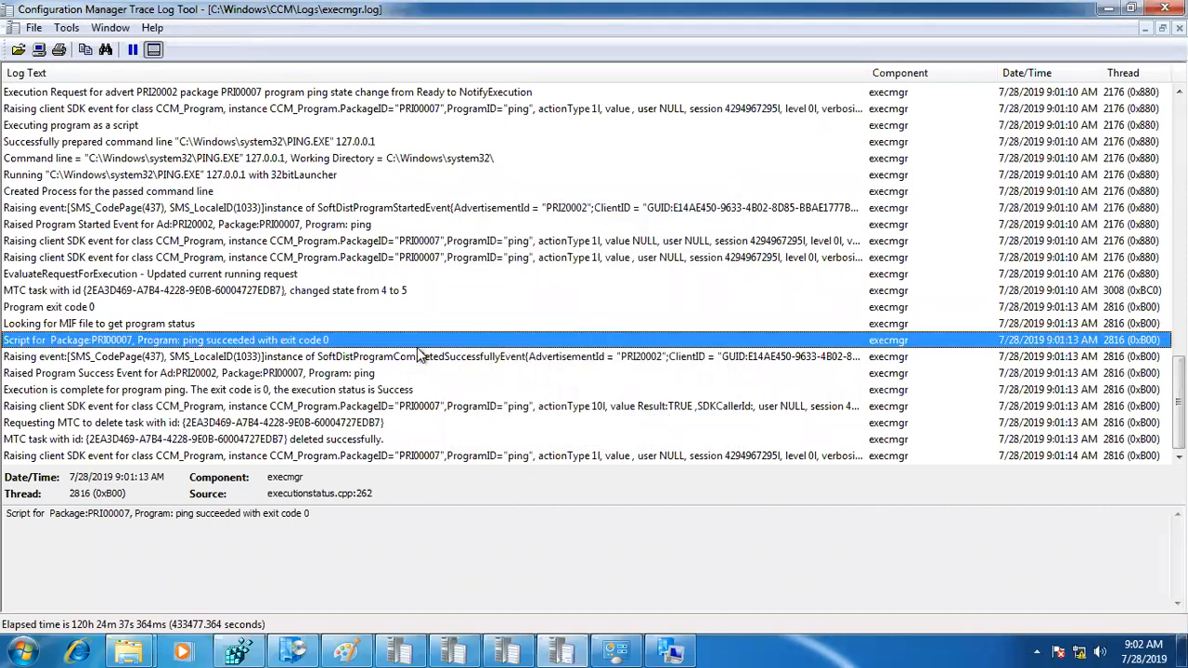
Step: Switch to the sccm_nani virtual machine to check the ping program's command line, and return to win7-1
{"action": "mouse_move", "coordinate": [627, 27]}
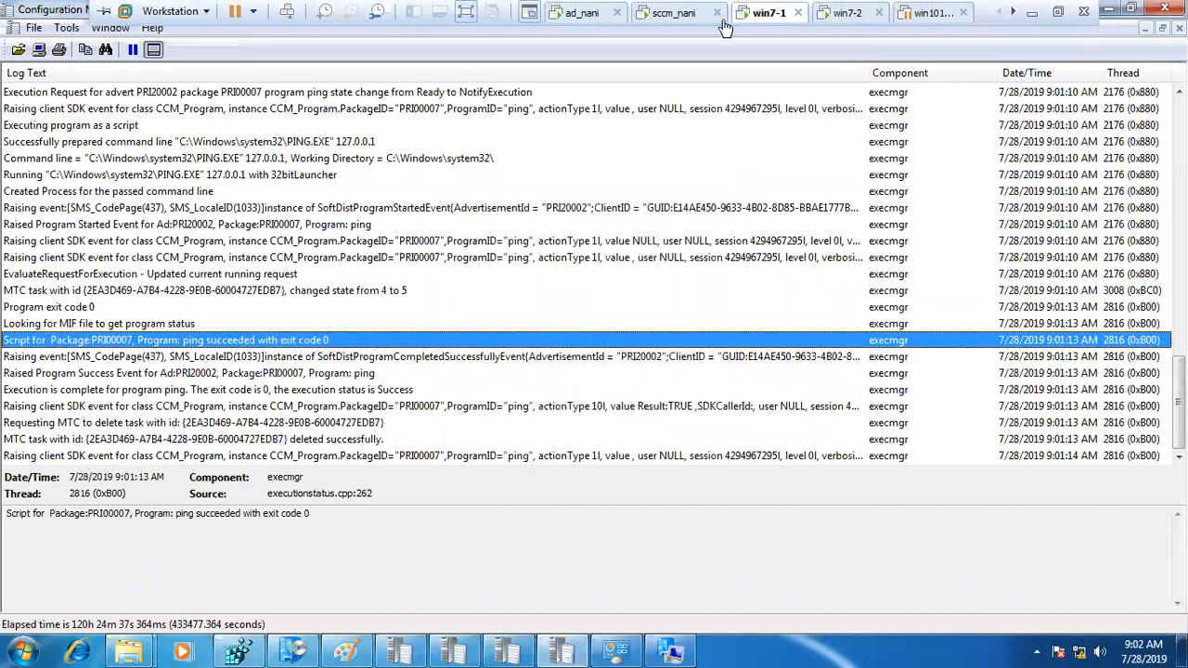
{"action": "left_click", "coordinate": [674, 13]}
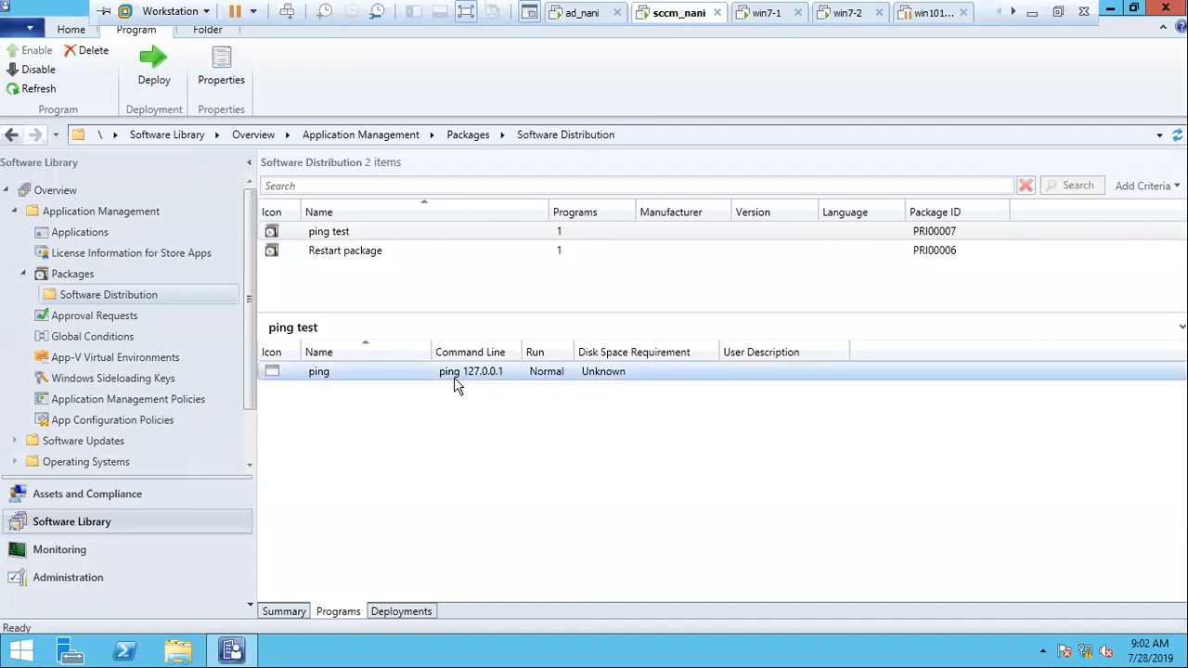
{"action": "mouse_move", "coordinate": [591, 14]}
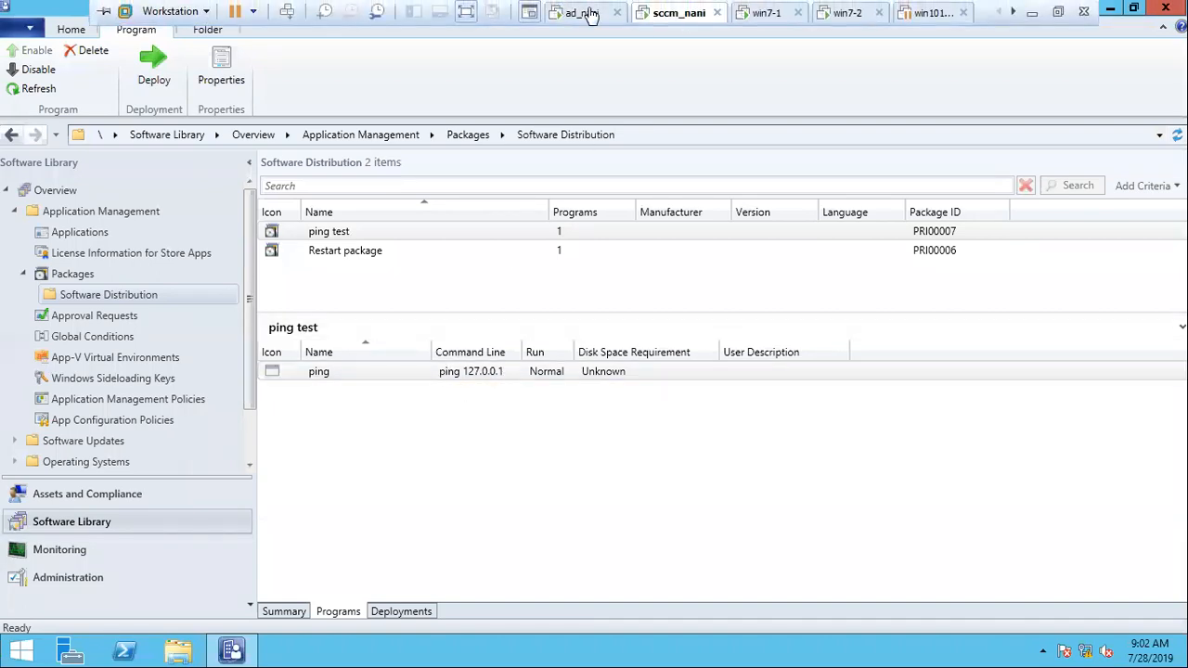
{"action": "left_click", "coordinate": [742, 15]}
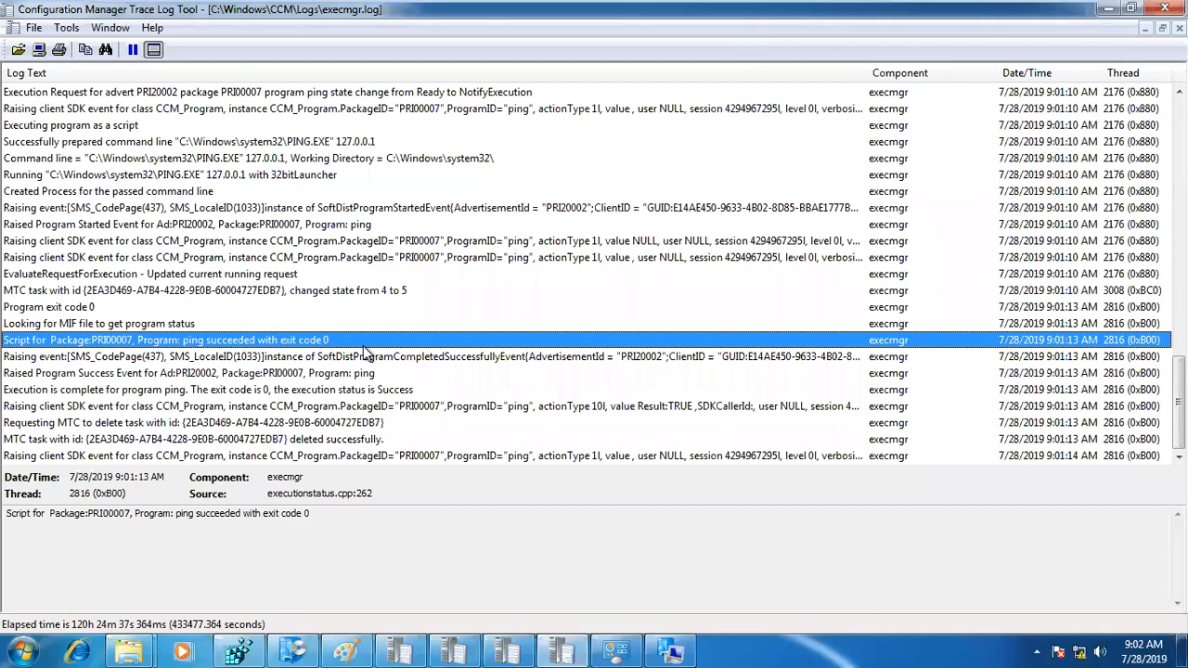
Step: On the sccm_nani virtual machine, display the Monitoring workspace's Deployments and select the ping test (ping) deployment
{"action": "left_click", "coordinate": [664, 15]}
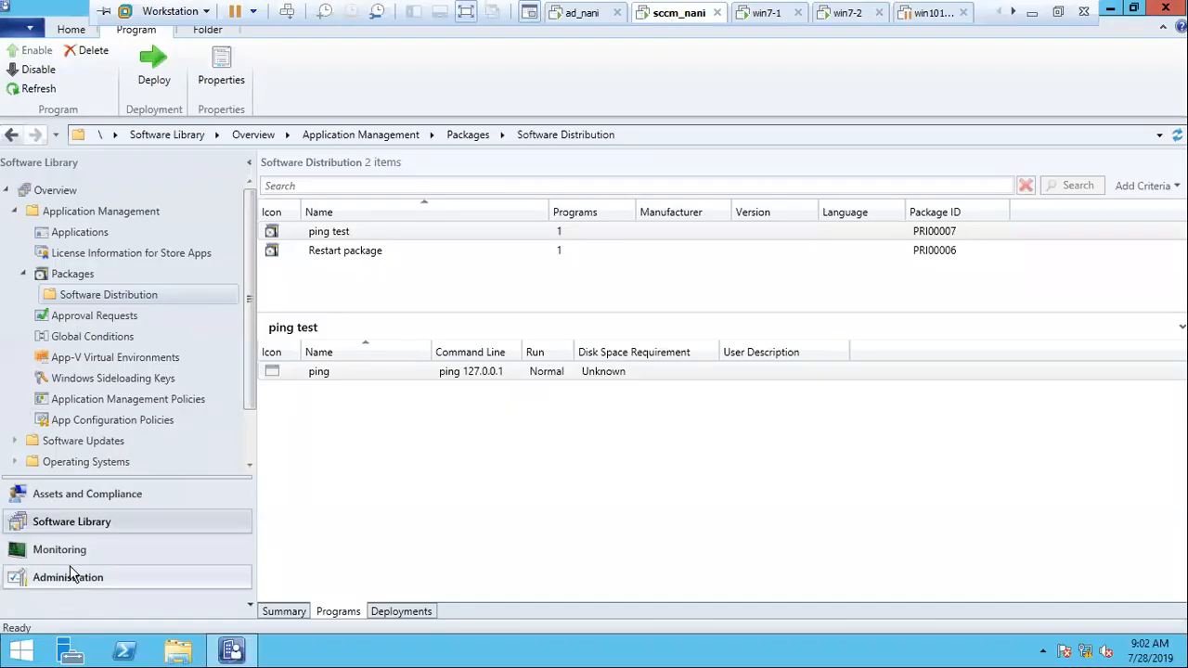
{"action": "left_click", "coordinate": [63, 551]}
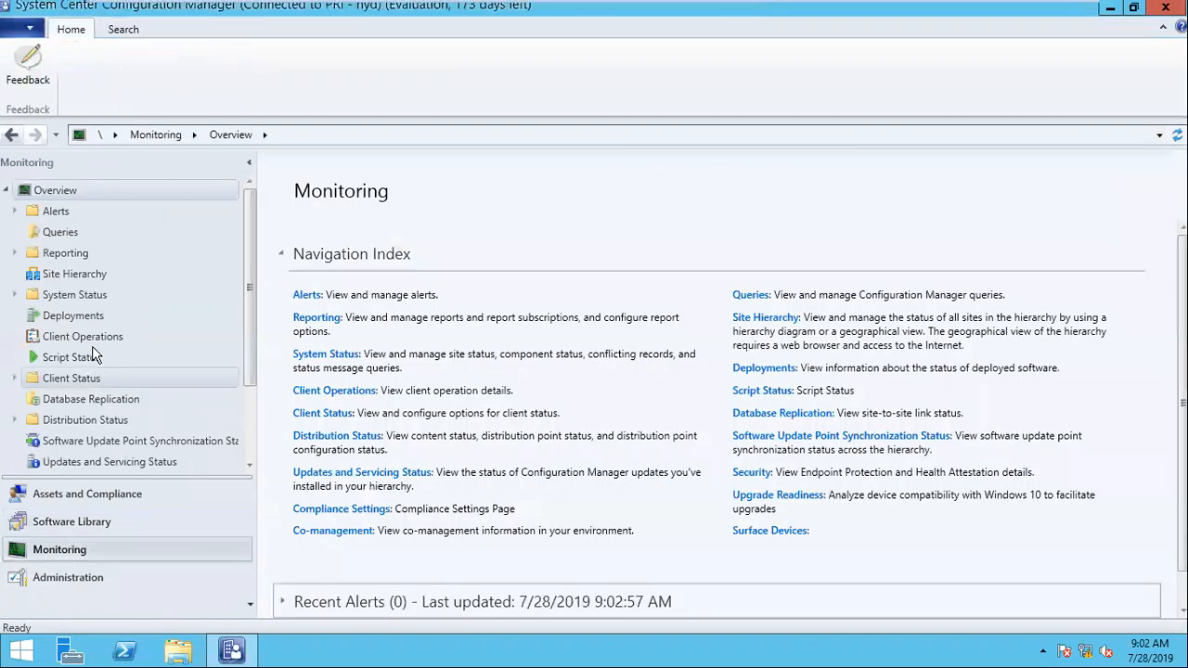
{"action": "left_click", "coordinate": [82, 319]}
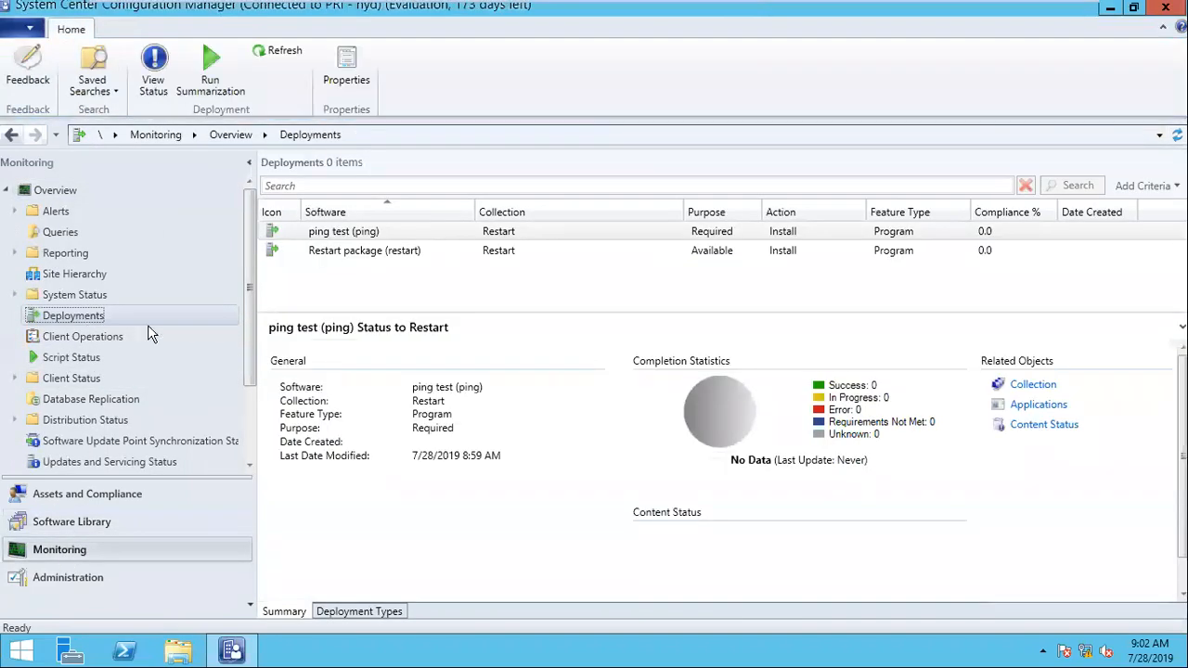
{"action": "left_click", "coordinate": [388, 237]}
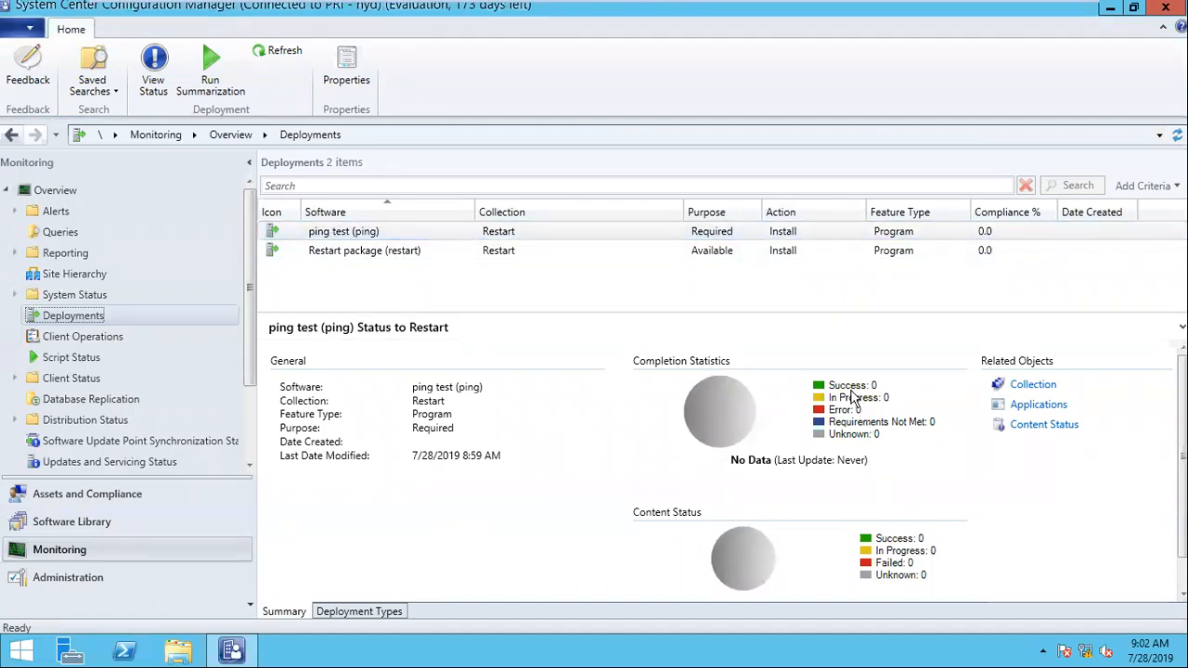
Step: Run summarization twice for the Restart package (restart) deployment, acknowledging each notice
{"action": "left_click", "coordinate": [577, 248]}
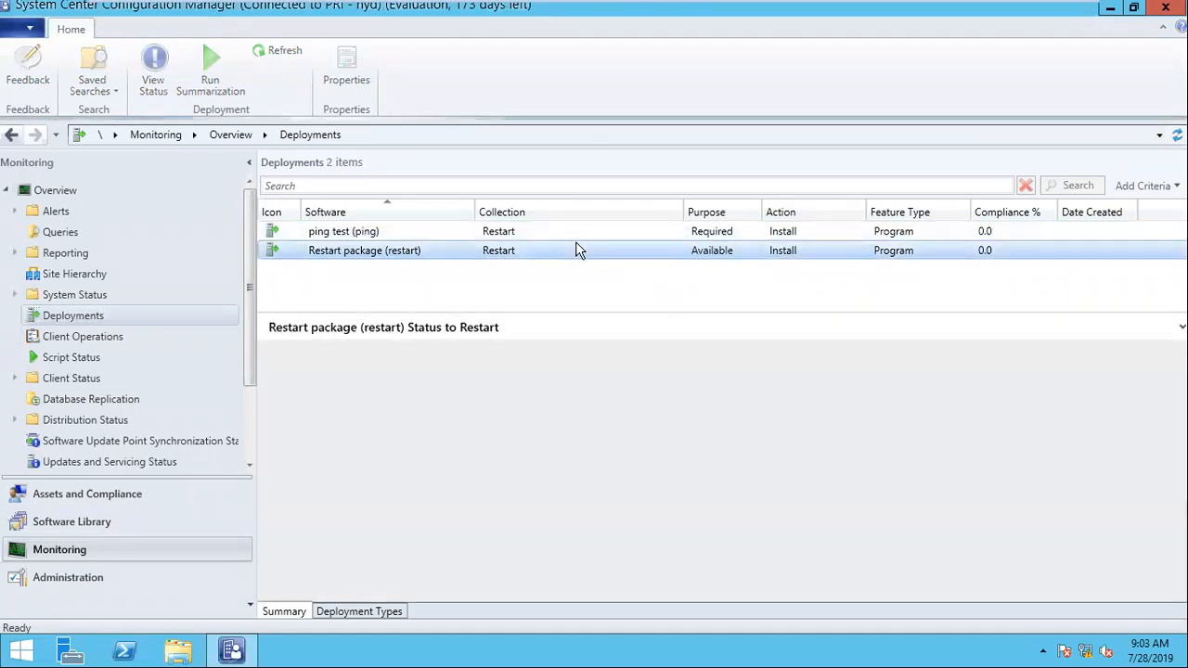
{"action": "right_click", "coordinate": [513, 255]}
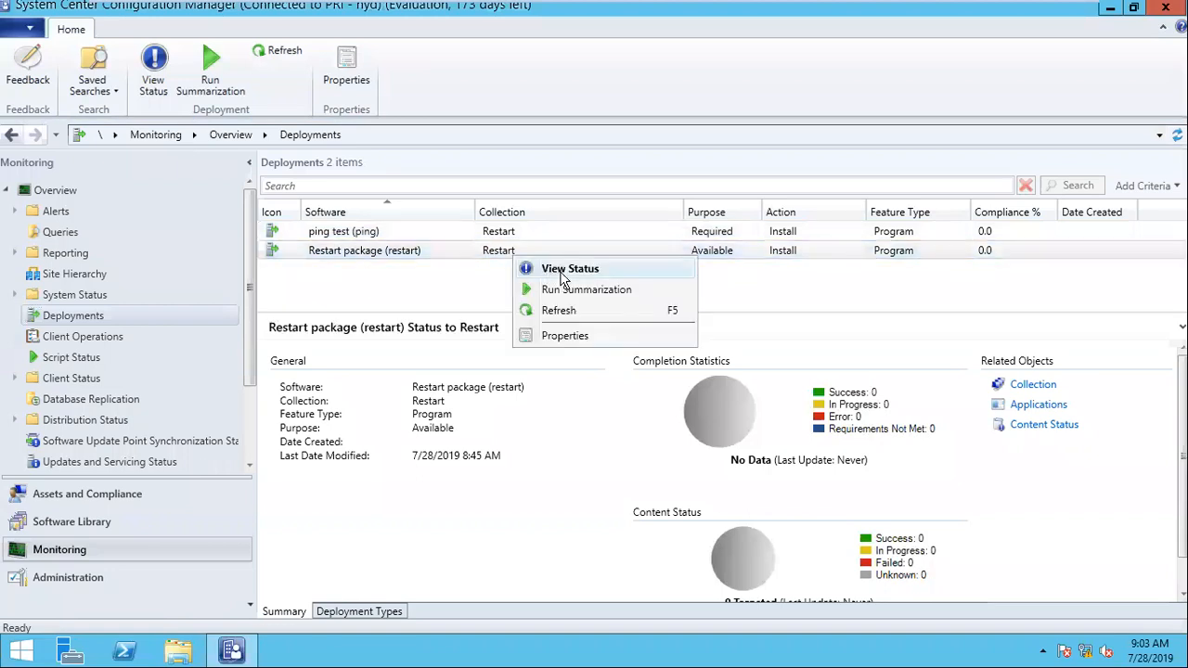
{"action": "left_click", "coordinate": [579, 291]}
{"action": "left_click", "coordinate": [722, 392]}
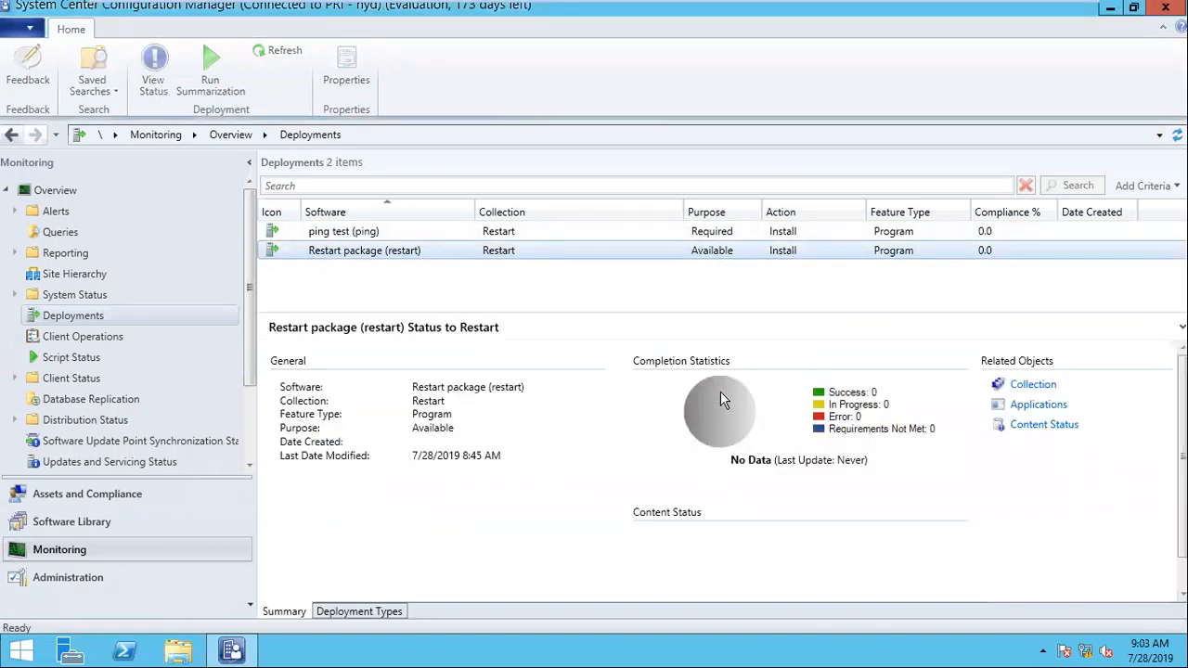
{"action": "right_click", "coordinate": [511, 257]}
{"action": "left_click", "coordinate": [563, 292]}
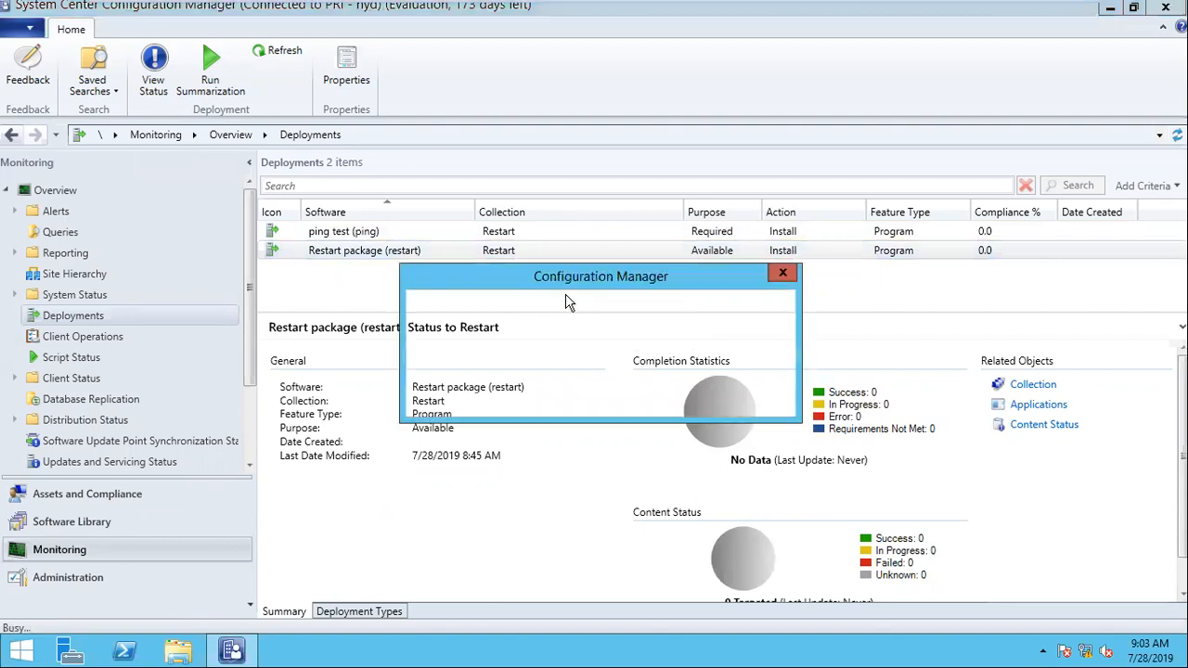
{"action": "left_click", "coordinate": [748, 395]}
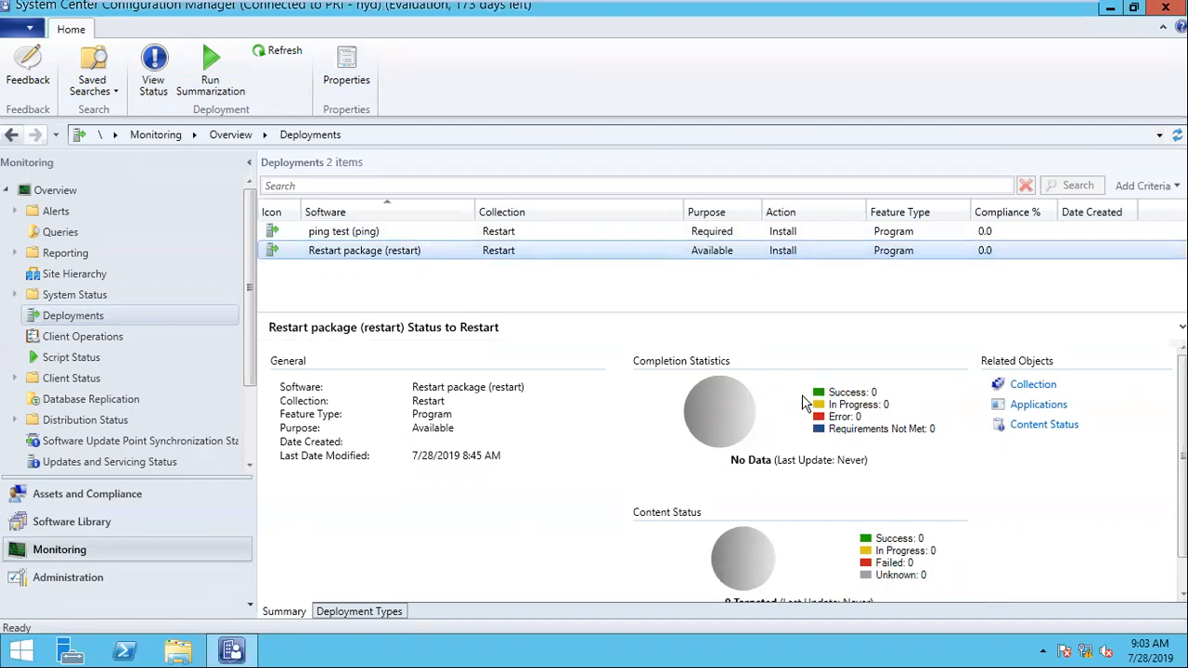
Step: Run summarization twice for the ping test (ping) deployment and acknowledge each notice
{"action": "left_click", "coordinate": [594, 231]}
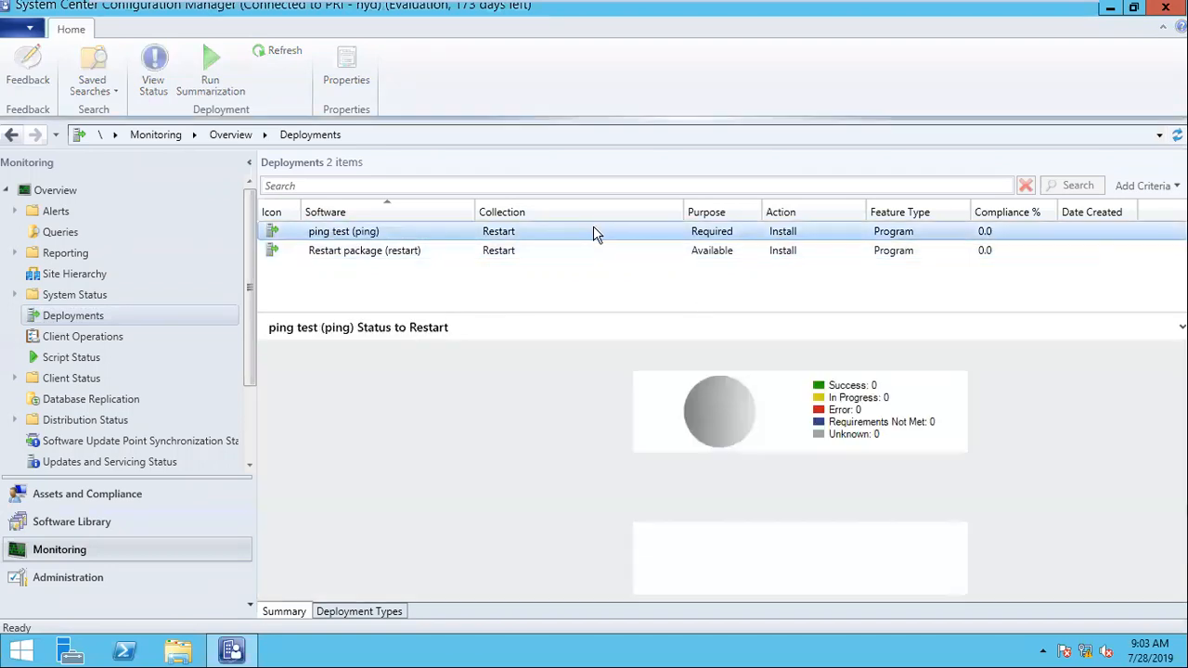
{"action": "right_click", "coordinate": [594, 231]}
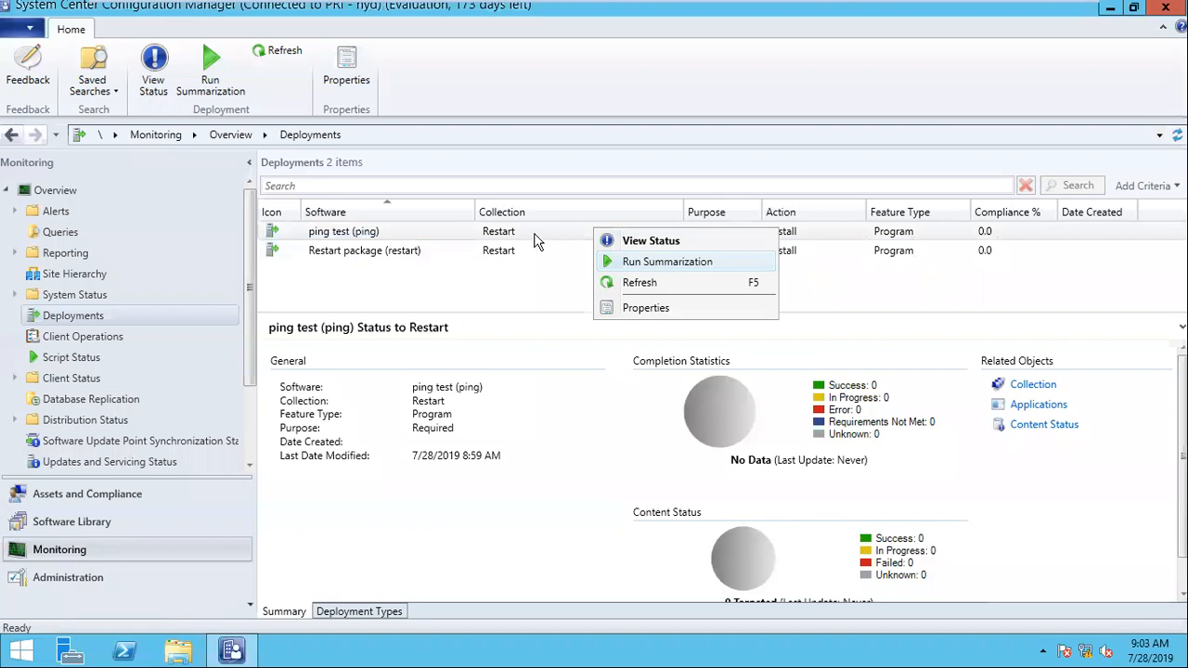
{"action": "left_click", "coordinate": [534, 239]}
{"action": "right_click", "coordinate": [543, 241]}
{"action": "left_click", "coordinate": [618, 271]}
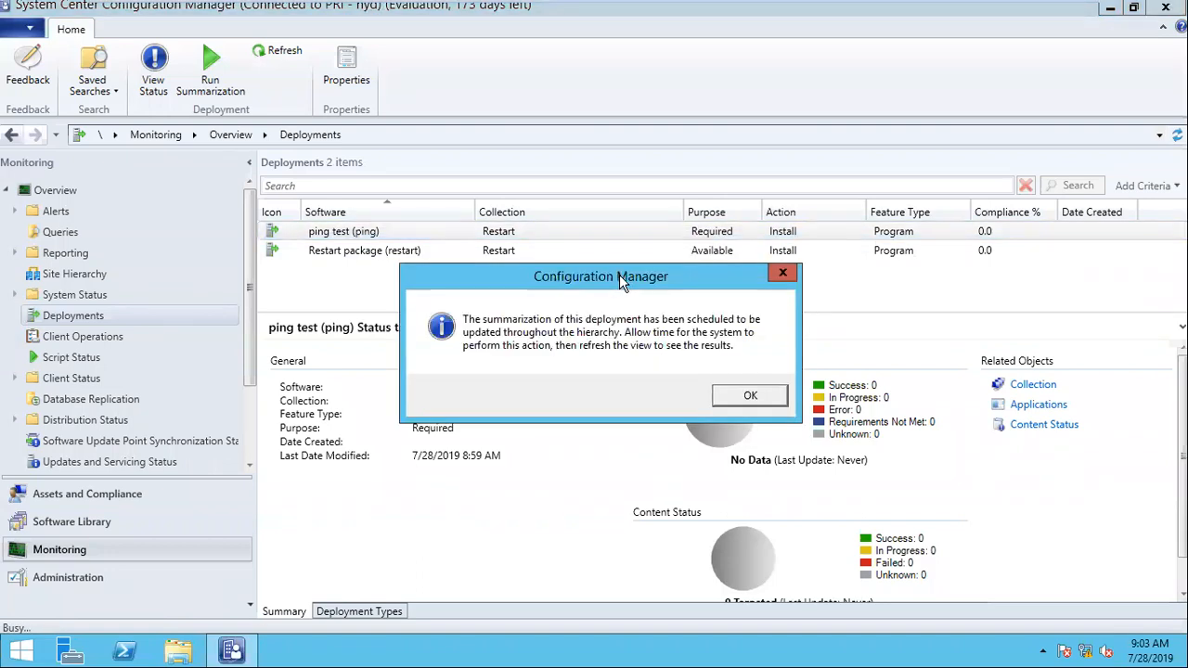
{"action": "left_click", "coordinate": [748, 395]}
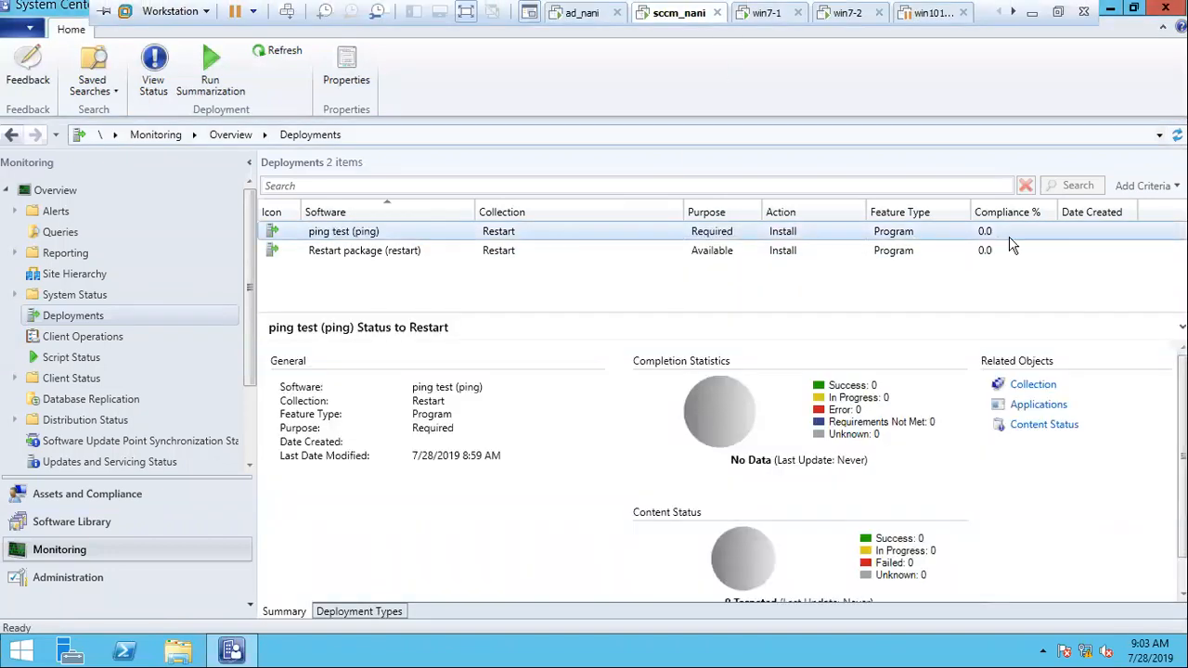
{"action": "right_click", "coordinate": [402, 231]}
{"action": "left_click", "coordinate": [501, 258]}
{"action": "left_click", "coordinate": [752, 395]}
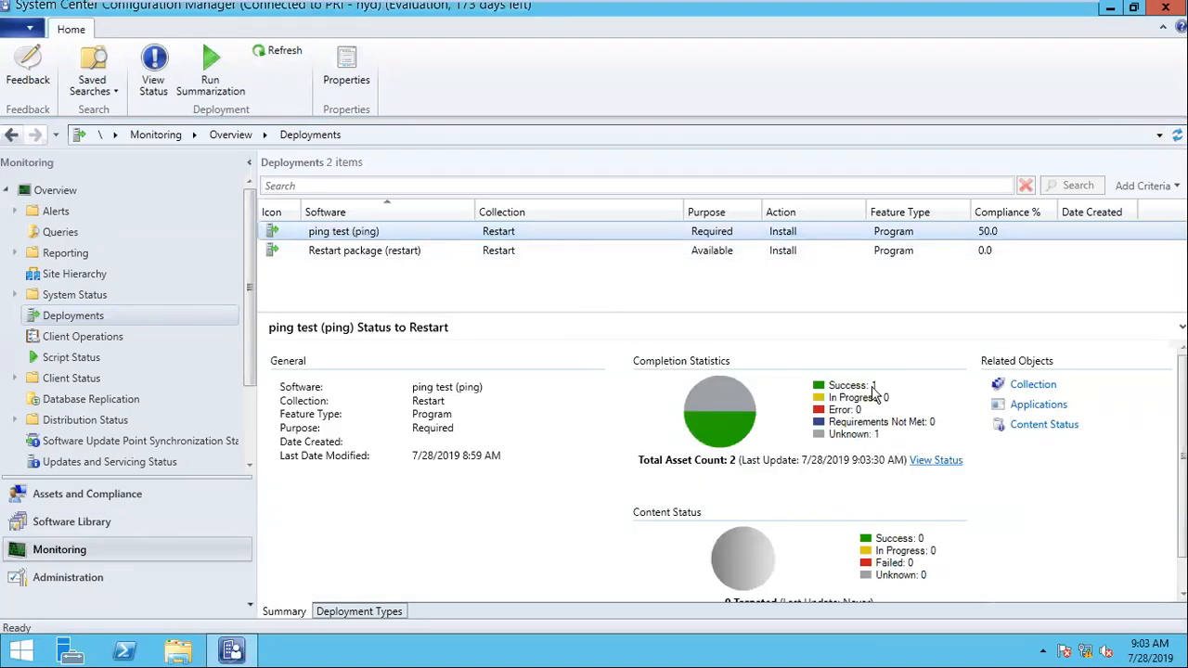
Step: View and refresh the detailed status of the ping test (ping) deployment, and return to the Deployments list
{"action": "left_click", "coordinate": [938, 460]}
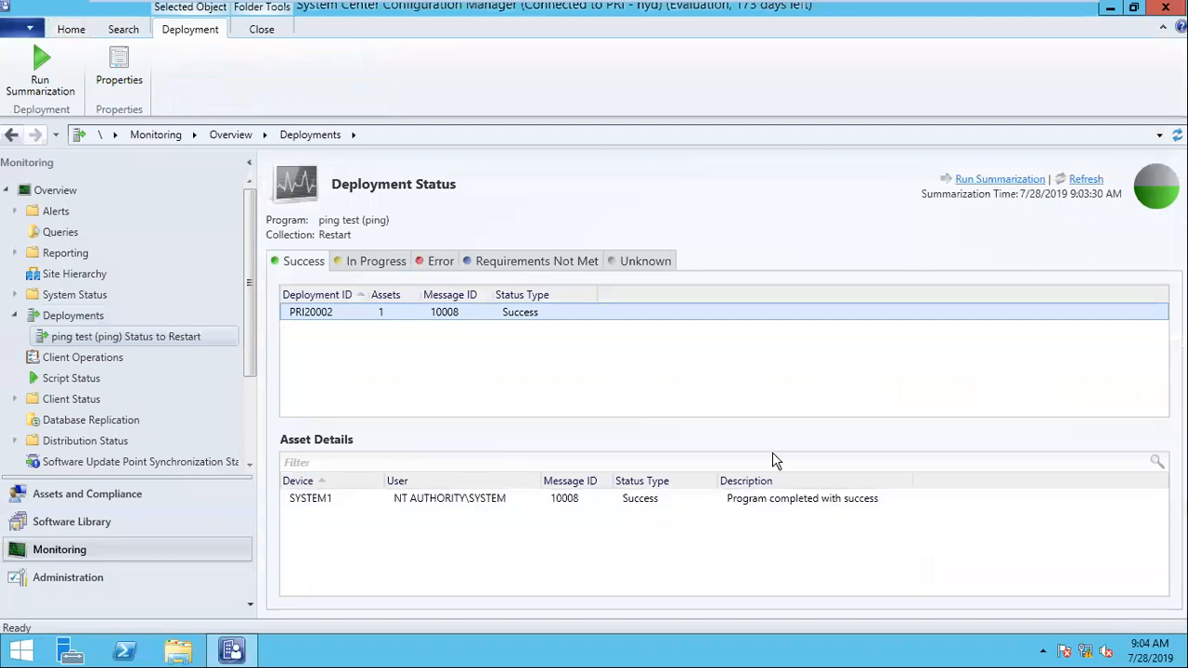
{"action": "left_click", "coordinate": [1086, 179]}
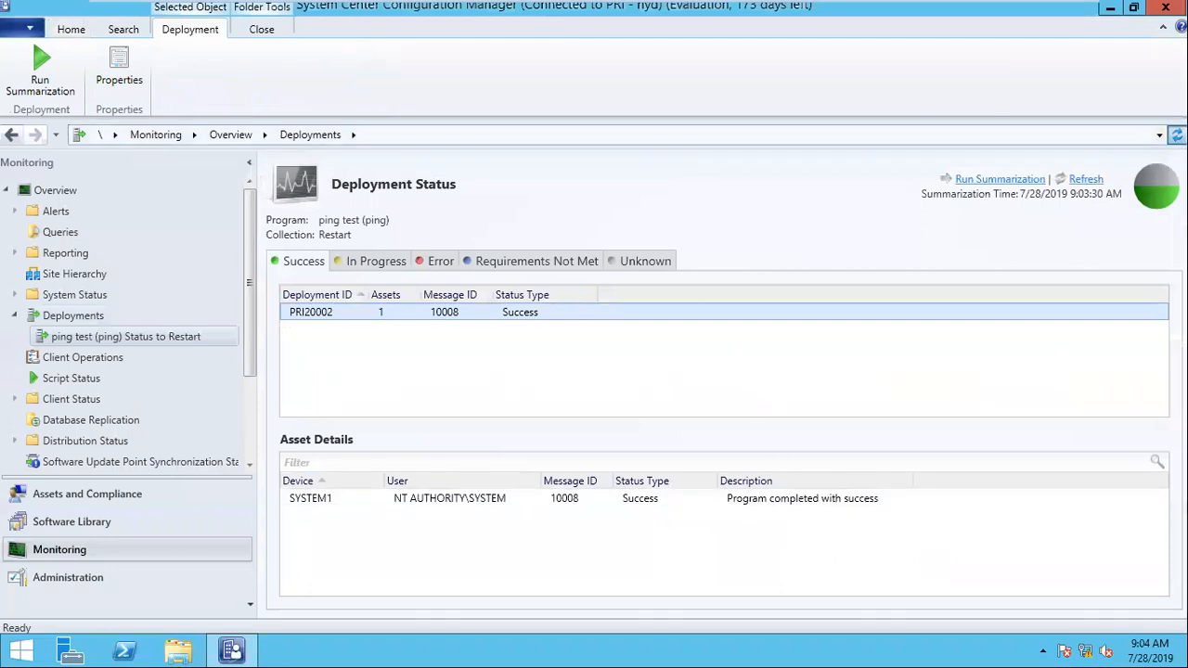
{"action": "left_click", "coordinate": [85, 321]}
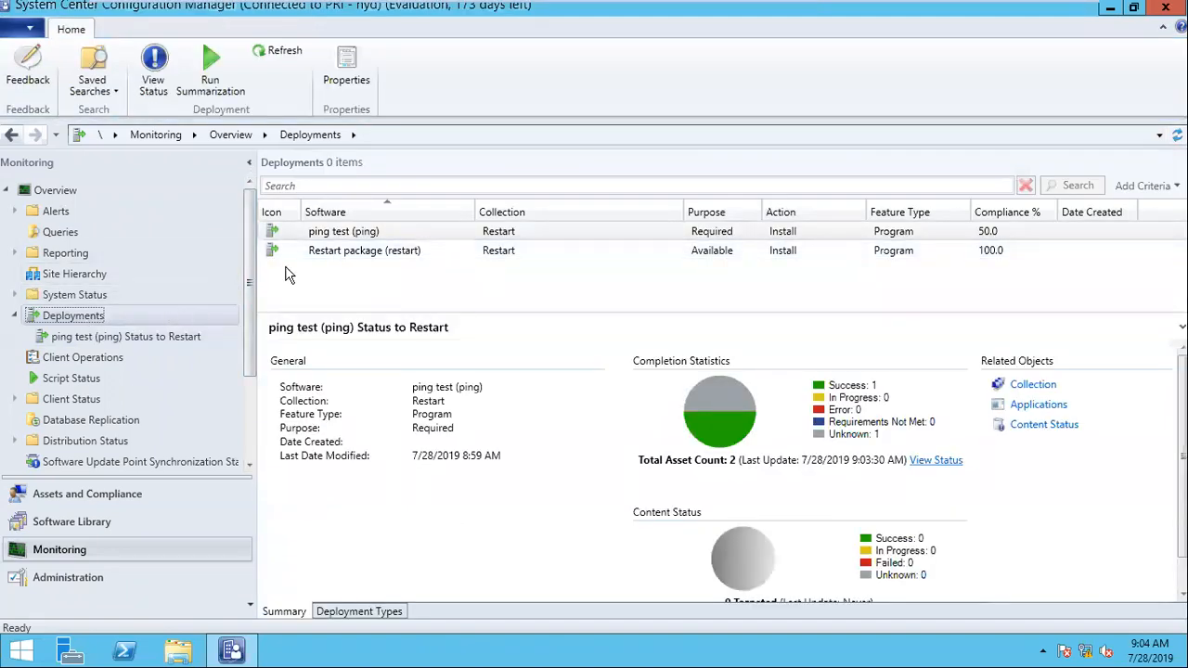
Step: Browse the shared Z: drive to SCCM_DATA\sccm_softwares and select the 7Zip and GoogleChrome folders
{"action": "left_click", "coordinate": [179, 651]}
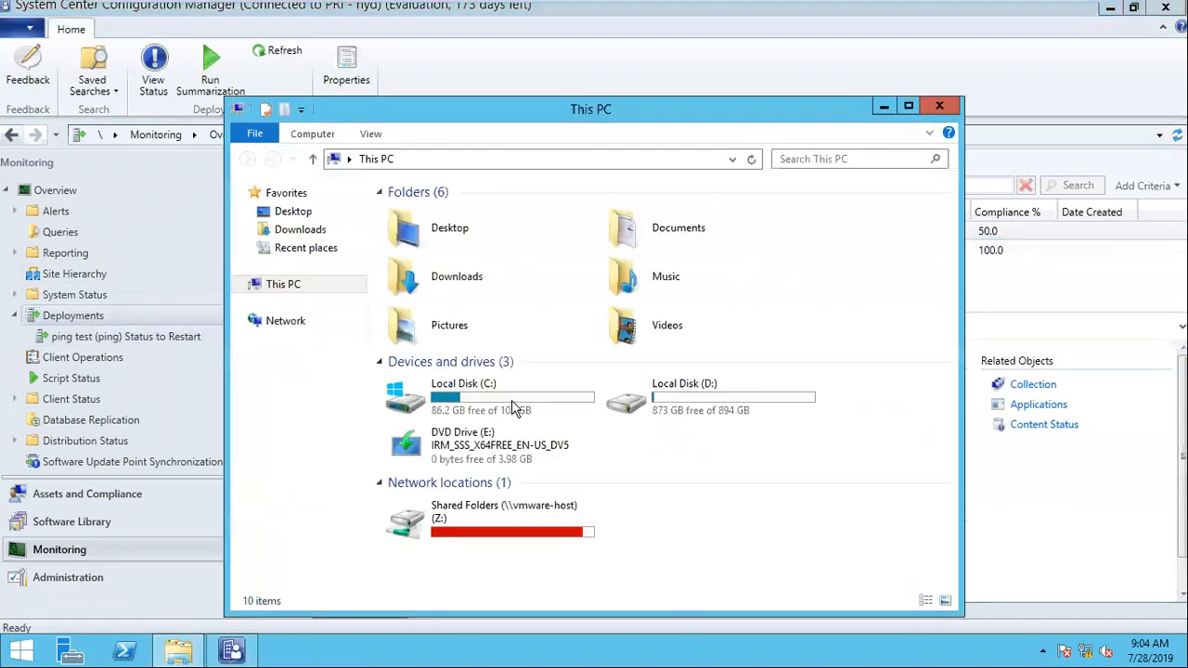
{"action": "double_click", "coordinate": [497, 524]}
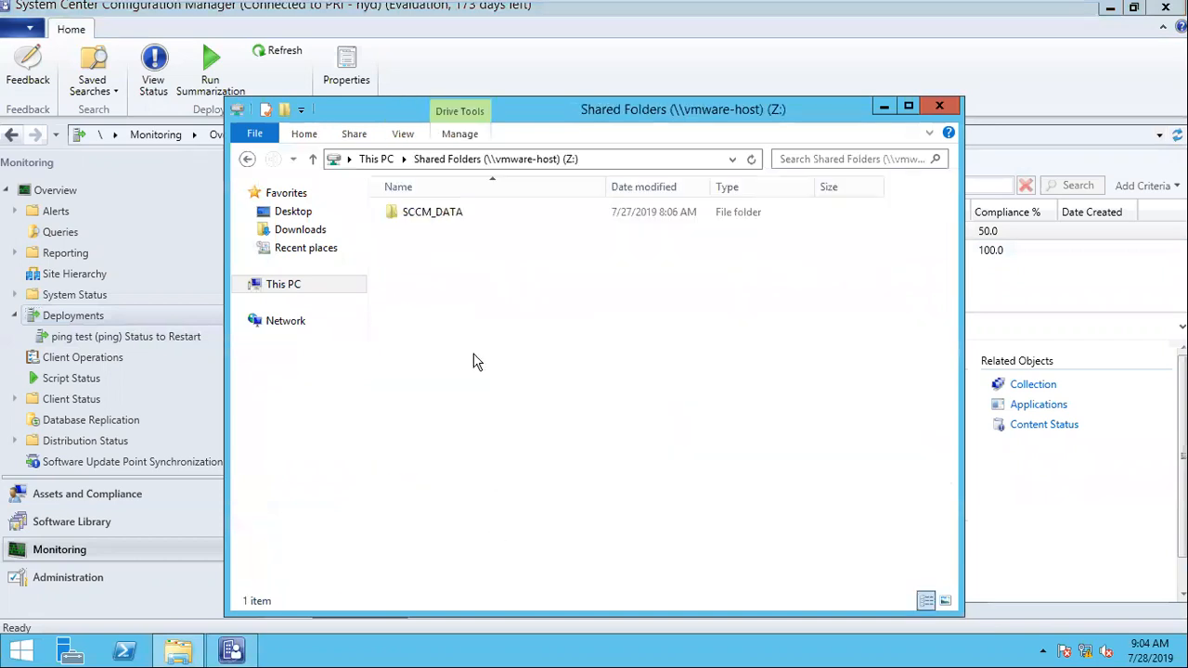
{"action": "double_click", "coordinate": [442, 214]}
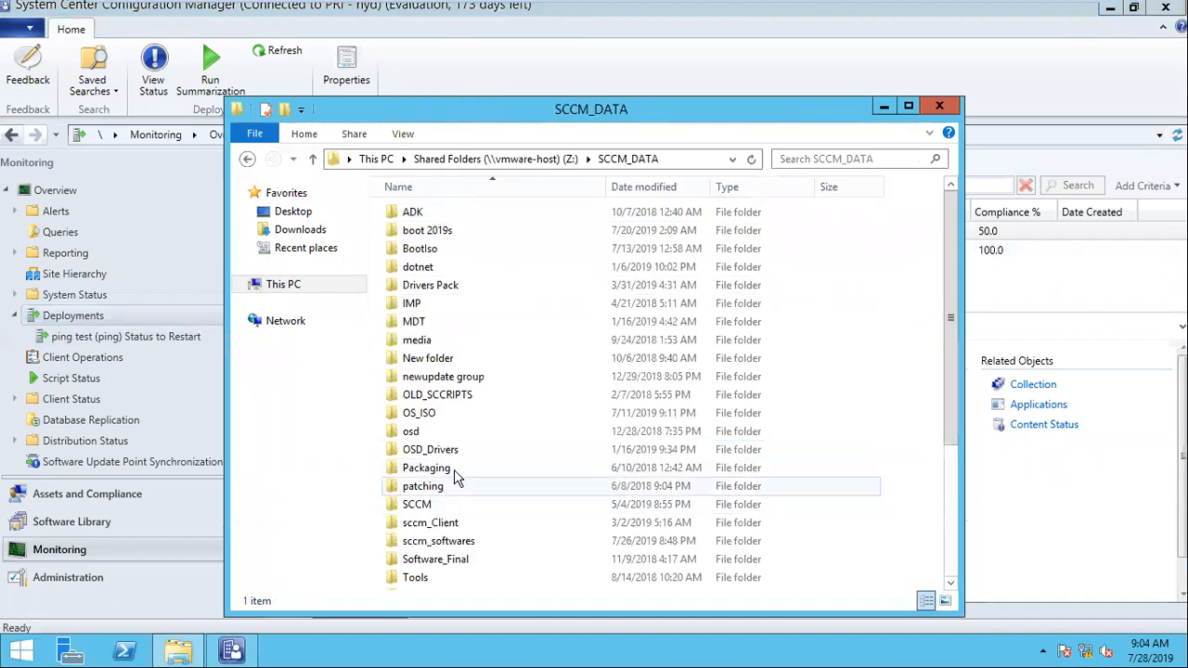
{"action": "double_click", "coordinate": [449, 544]}
{"action": "left_click", "coordinate": [413, 212]}
{"action": "left_click", "coordinate": [438, 266], "text": "ctrl"}
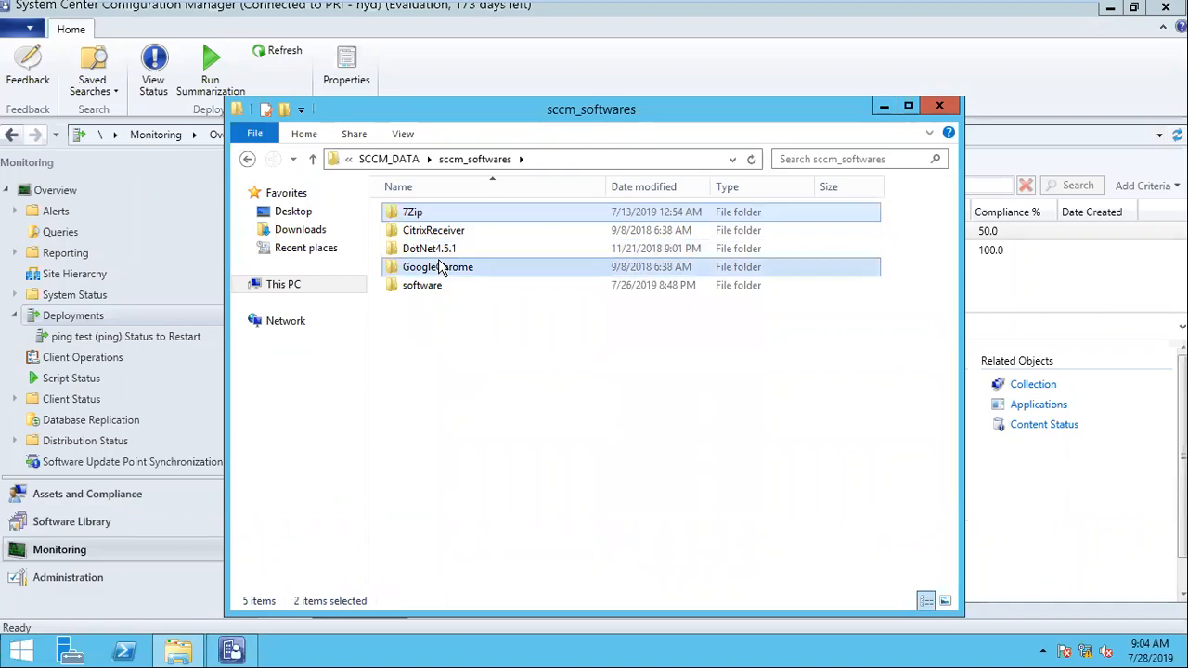
Step: Open a second File Explorer window on Local Disk (D:) and create a folder named Source there
{"action": "key", "text": "super+d"}
{"action": "left_click", "coordinate": [186, 649]}
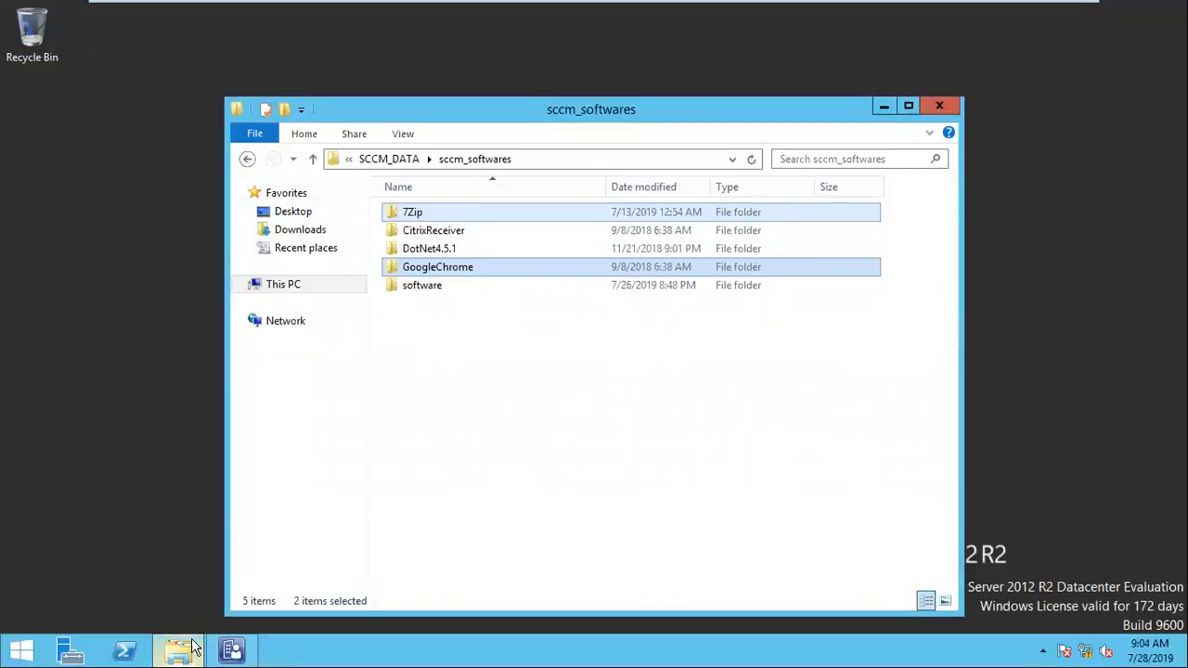
{"action": "right_click", "coordinate": [179, 650]}
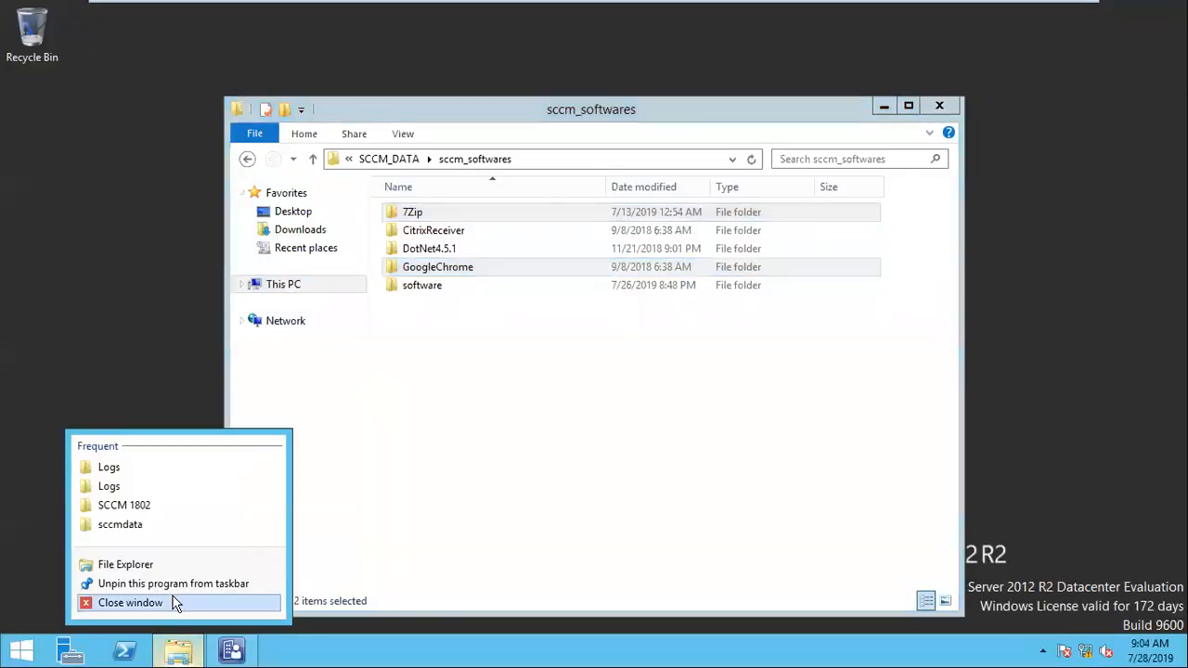
{"action": "left_click", "coordinate": [160, 563]}
{"action": "double_click", "coordinate": [694, 312]}
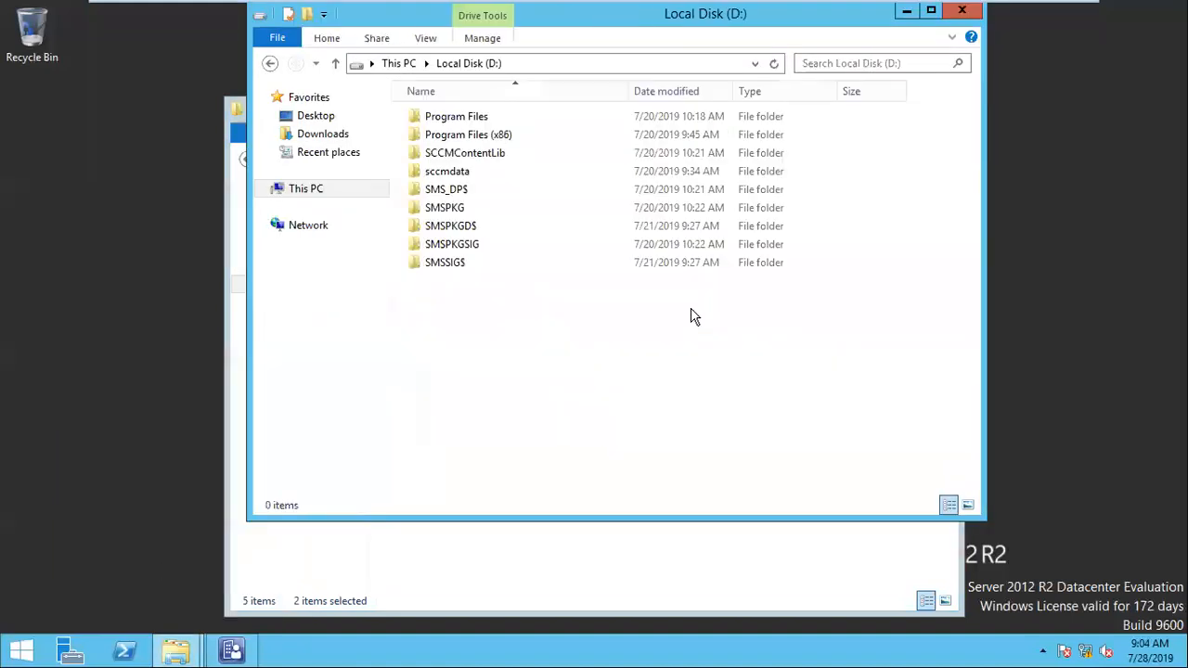
{"action": "right_click", "coordinate": [437, 313]}
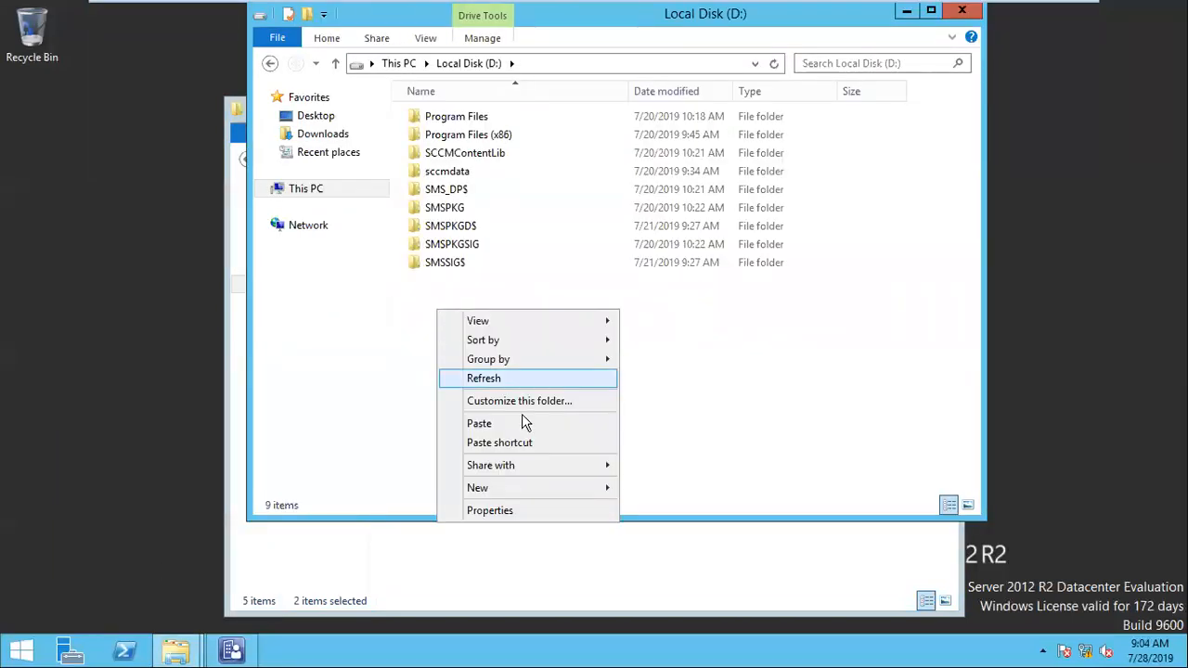
{"action": "mouse_move", "coordinate": [561, 489]}
{"action": "left_click", "coordinate": [676, 492]}
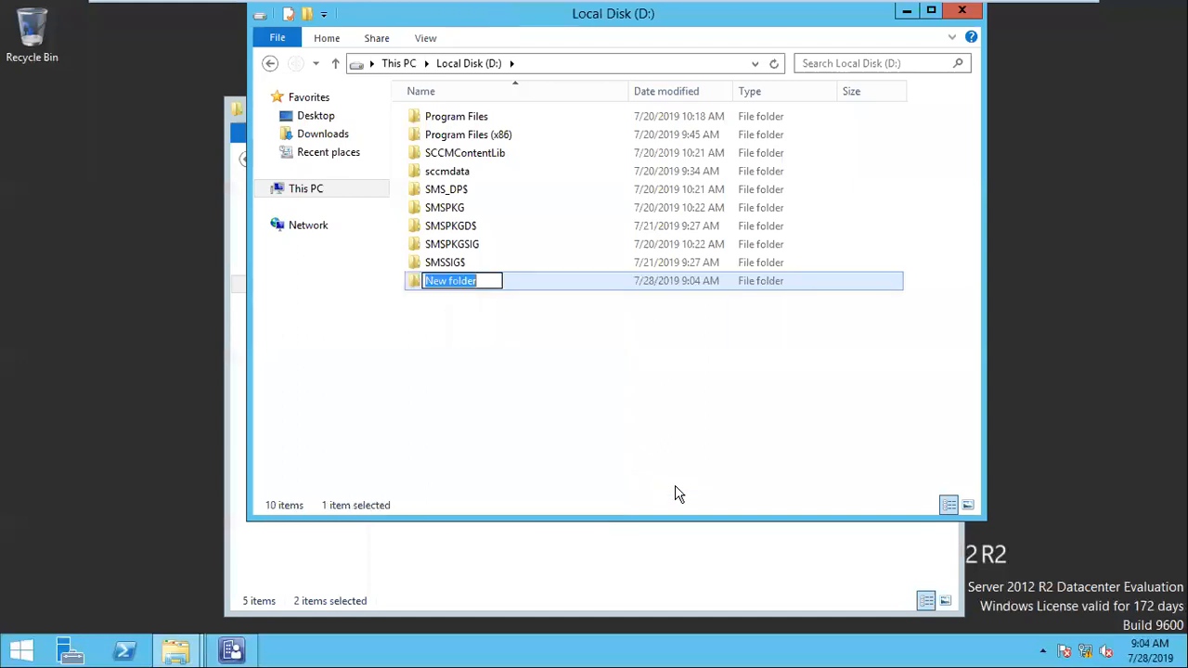
{"action": "type", "text": "Sou"}
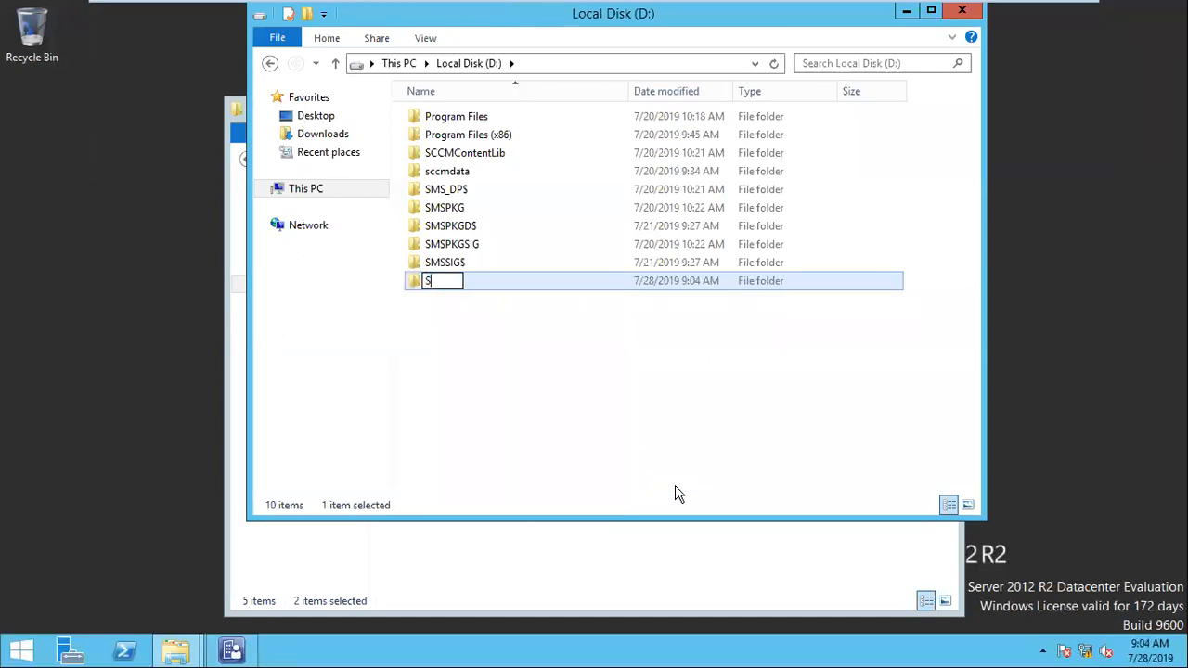
{"action": "key", "text": "Return"}
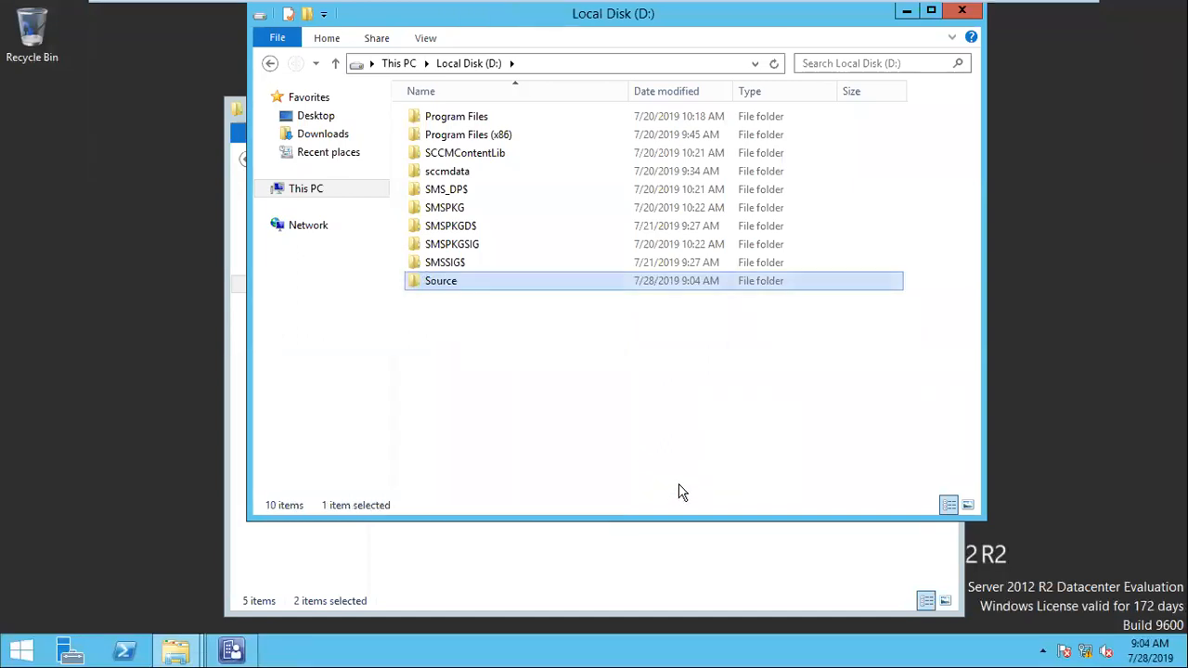
Step: Open the new Source folder on drive D: and paste the copied 7Zip and GoogleChrome folders into it
{"action": "left_click", "coordinate": [681, 491]}
{"action": "left_click", "coordinate": [444, 287]}
{"action": "double_click", "coordinate": [445, 282]}
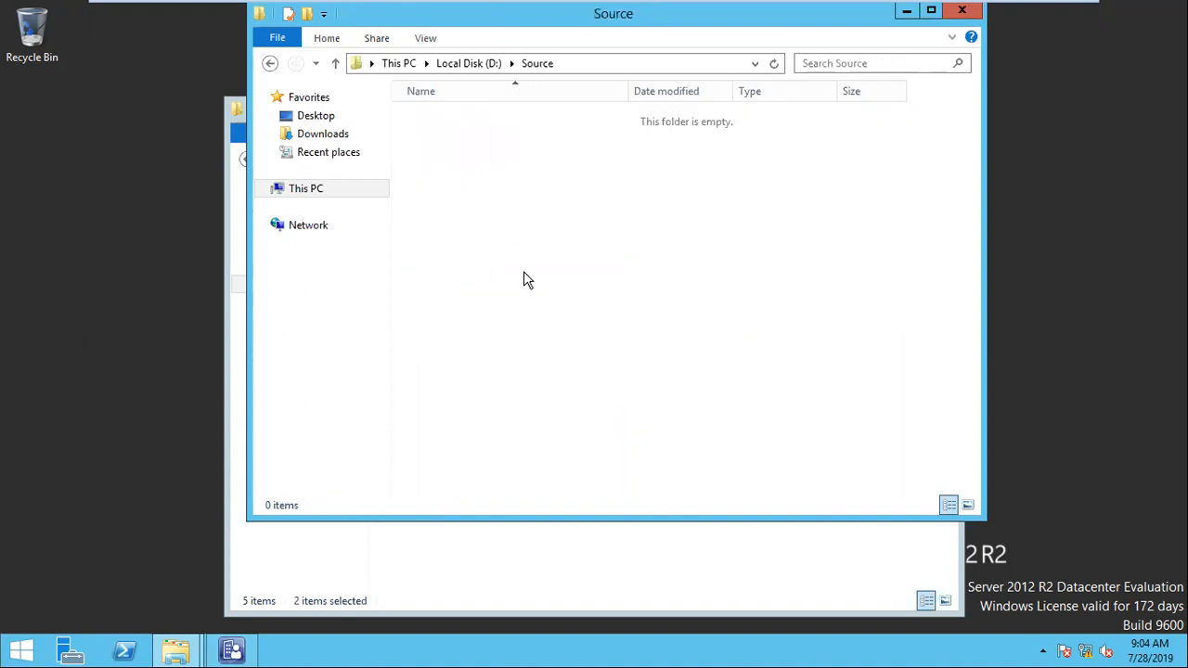
{"action": "key", "text": "ctrl+v"}
{"action": "left_click", "coordinate": [529, 145]}
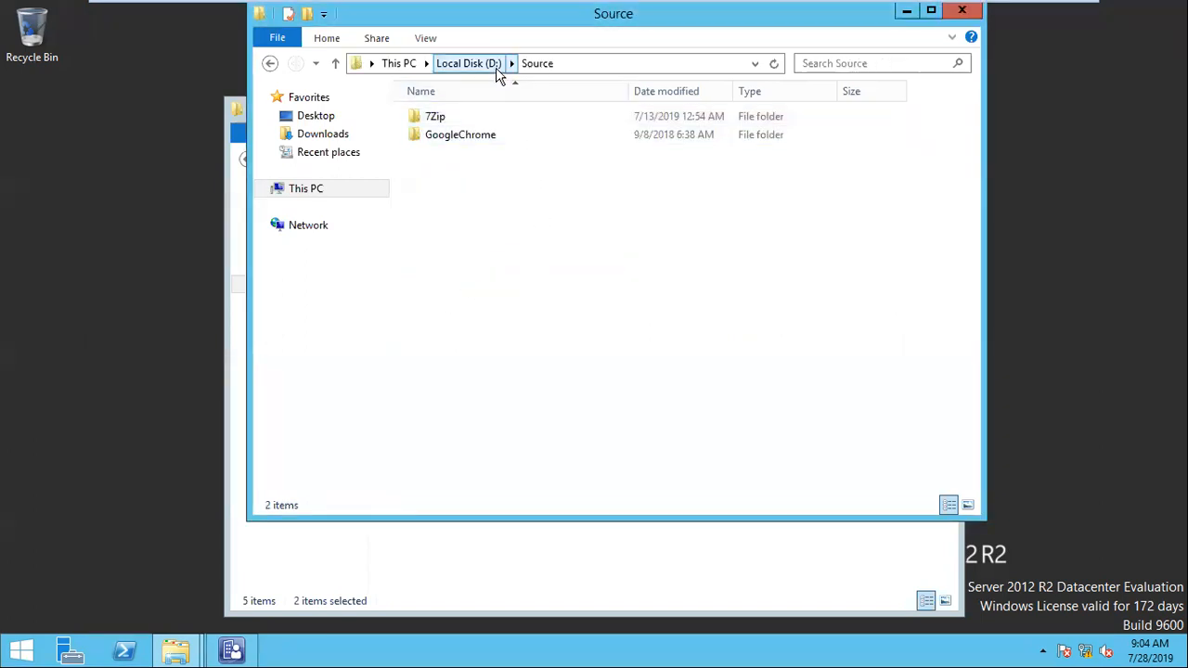
Step: Create a folder named softwares inside D:\Source
{"action": "right_click", "coordinate": [517, 223]}
{"action": "mouse_move", "coordinate": [712, 425]}
{"action": "left_click", "coordinate": [796, 424]}
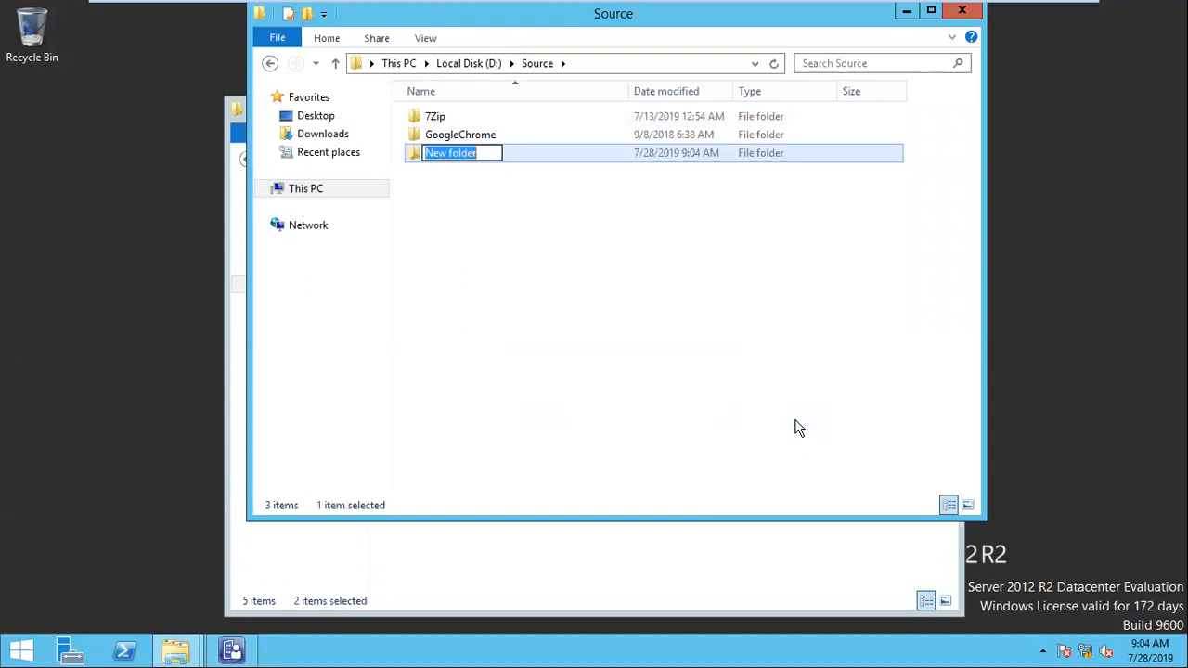
{"action": "type", "text": "software"}
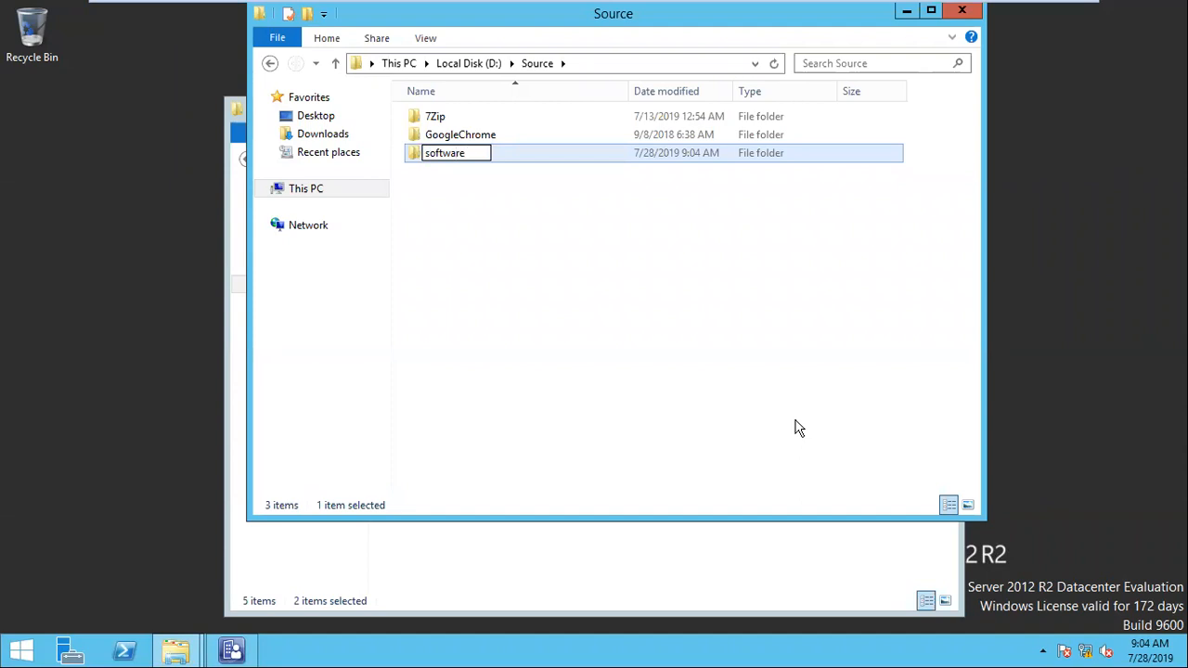
{"action": "type", "text": "s"}
{"action": "key", "text": "Return"}
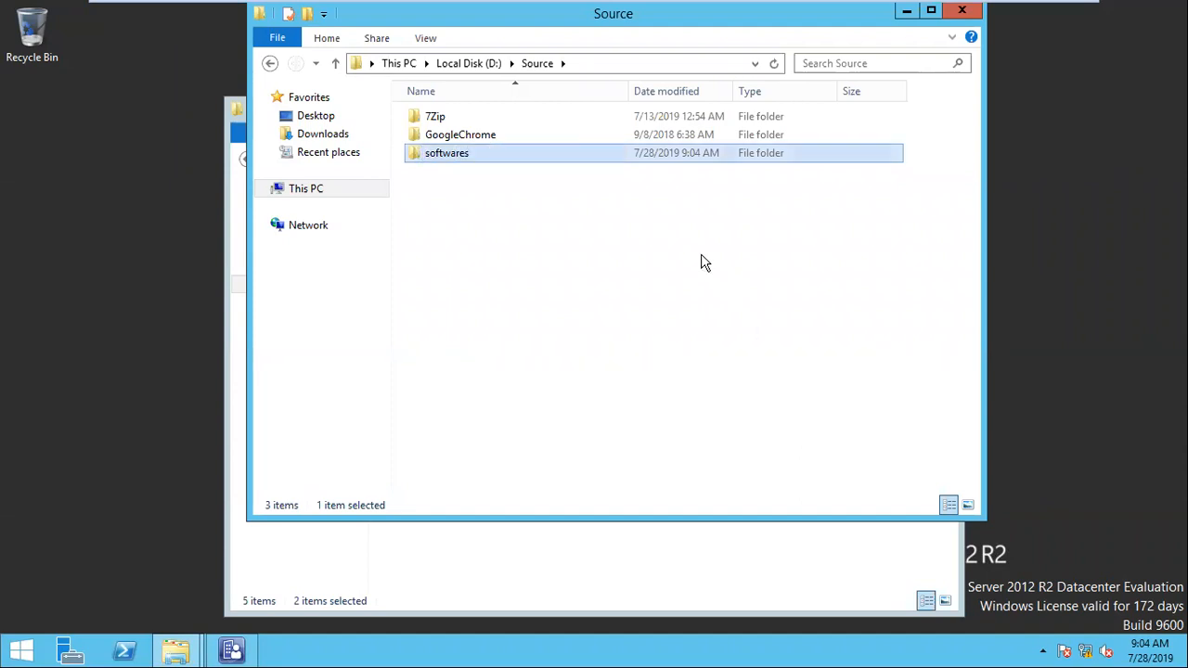
Step: Move the 7Zip and GoogleChrome folders into the softwares folder and return to Source
{"action": "left_click", "coordinate": [514, 134]}
{"action": "left_click", "coordinate": [486, 120], "text": "ctrl"}
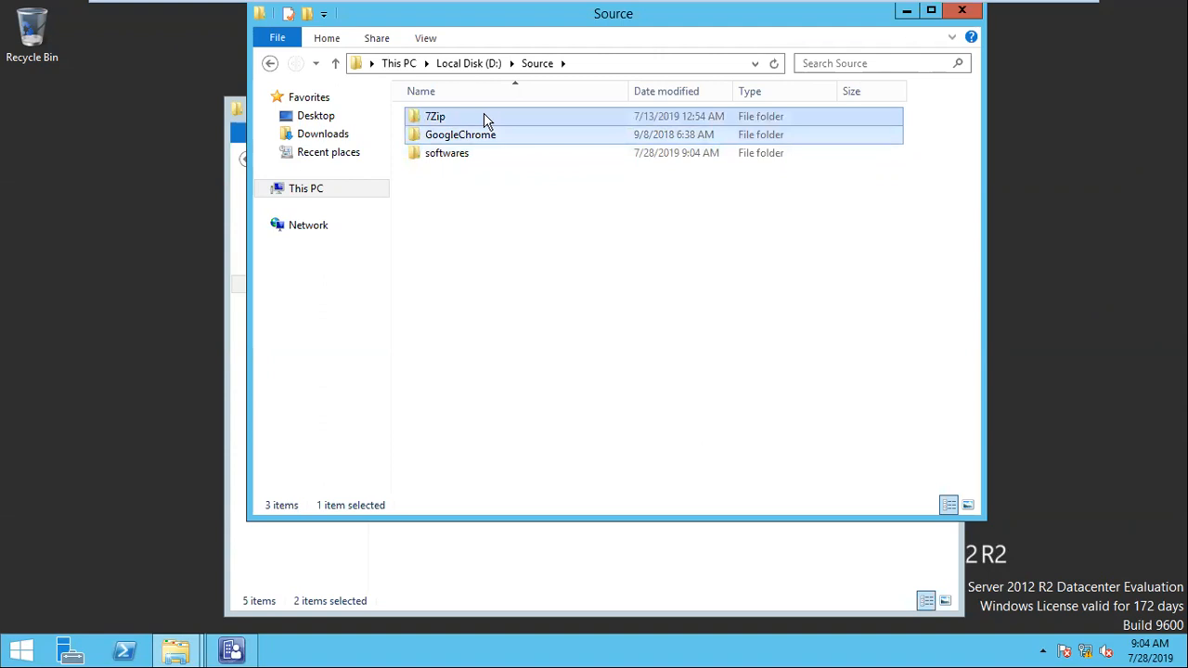
{"action": "left_click", "coordinate": [475, 154], "text": "ctrl"}
{"action": "key", "text": "Delete"}
{"action": "key", "text": "ctrl+v"}
{"action": "key", "text": "BackSpace"}
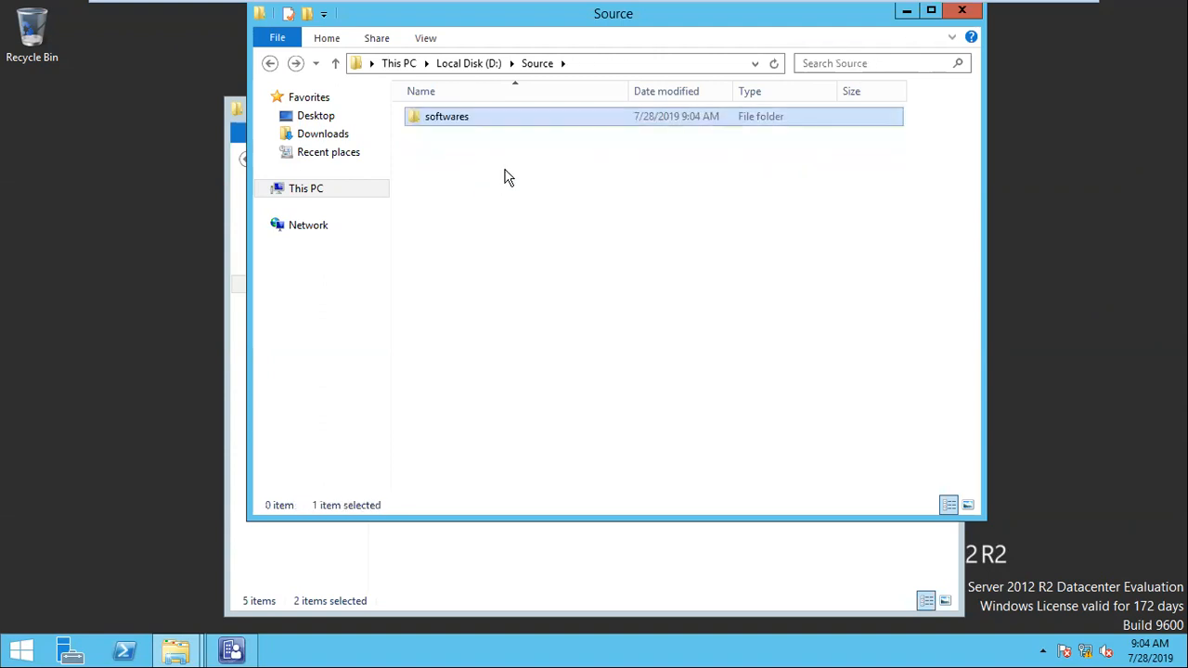
Step: Browse from Local Disk (D:) through Source into softwares to check the folders inside
{"action": "left_click", "coordinate": [471, 63]}
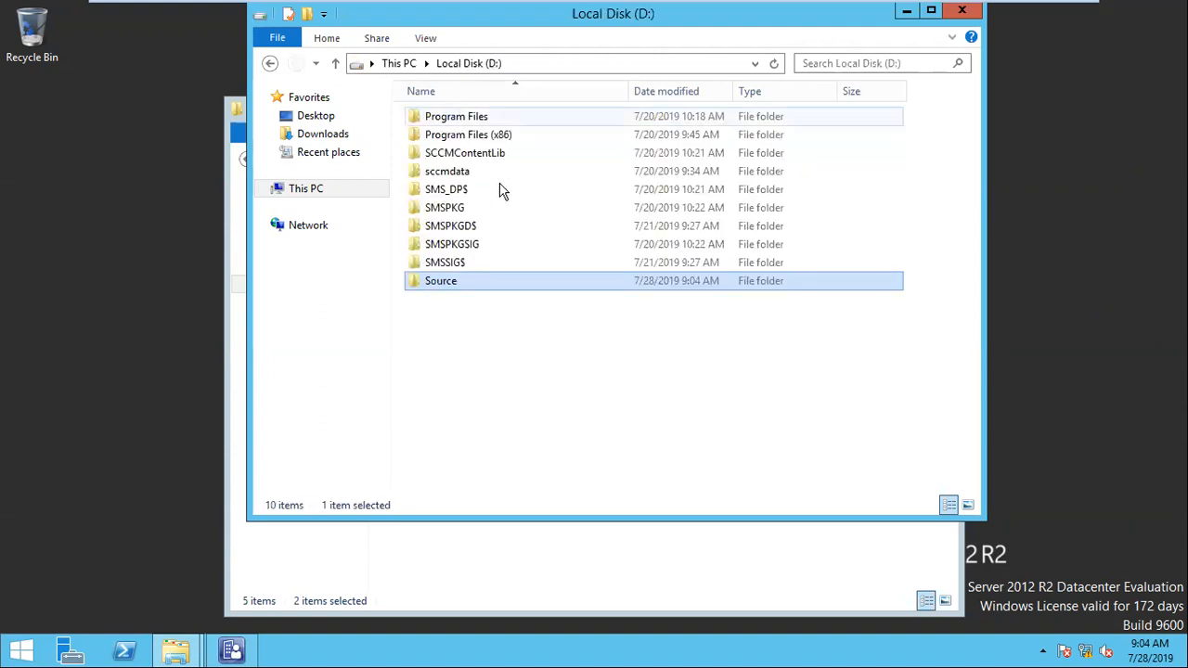
{"action": "double_click", "coordinate": [450, 287]}
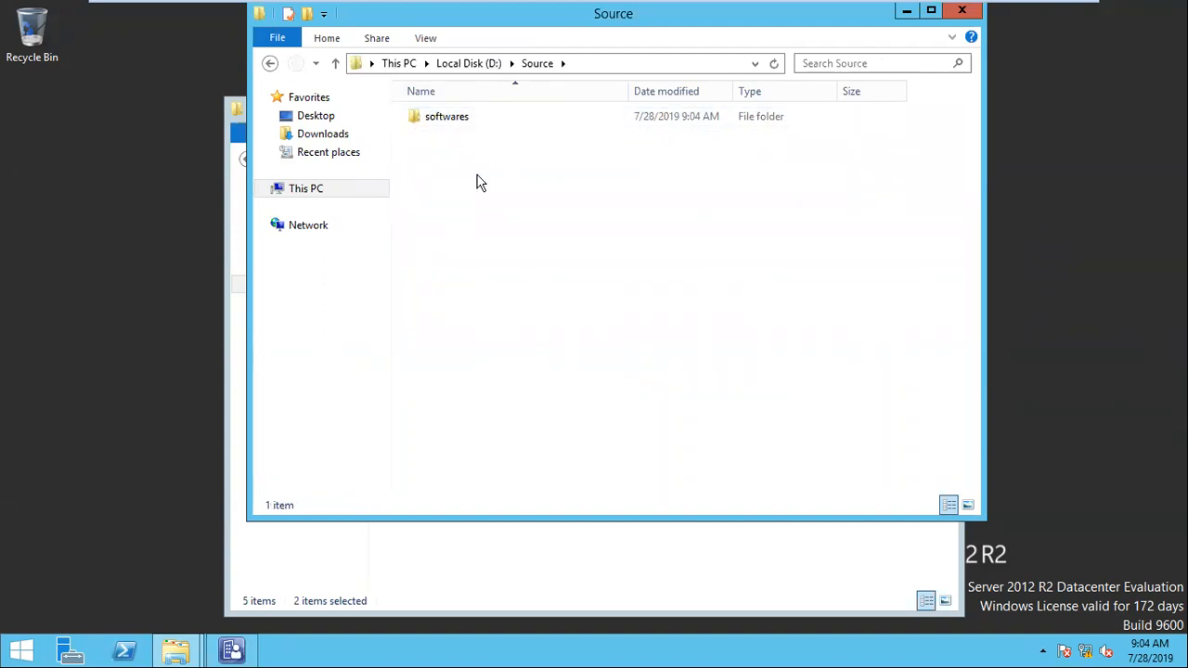
{"action": "double_click", "coordinate": [433, 119]}
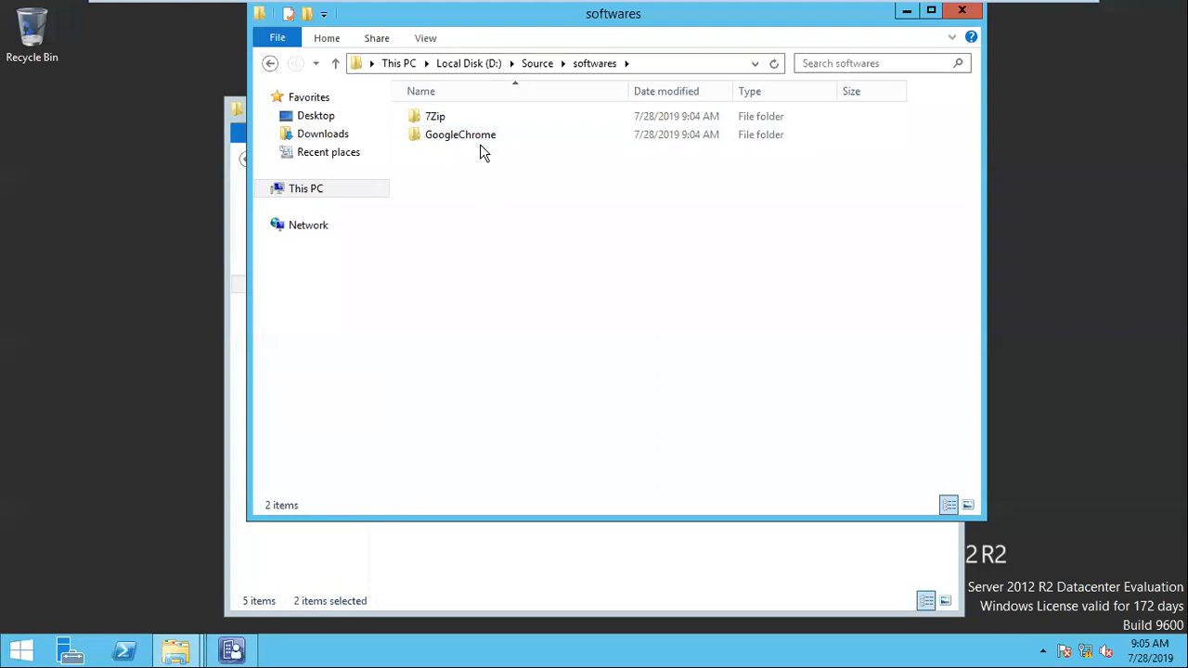
{"action": "left_click", "coordinate": [547, 136]}
Step: Enable advanced sharing for the Source folder on drive D: with the share name Source$
{"action": "left_click", "coordinate": [488, 69]}
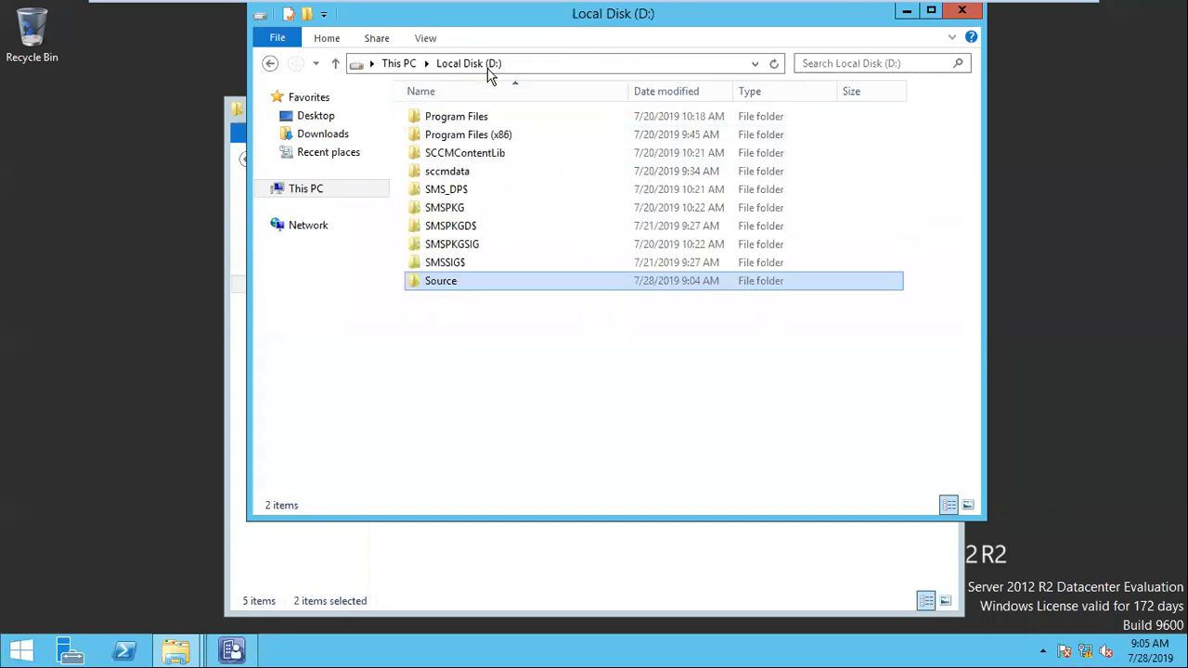
{"action": "right_click", "coordinate": [432, 283]}
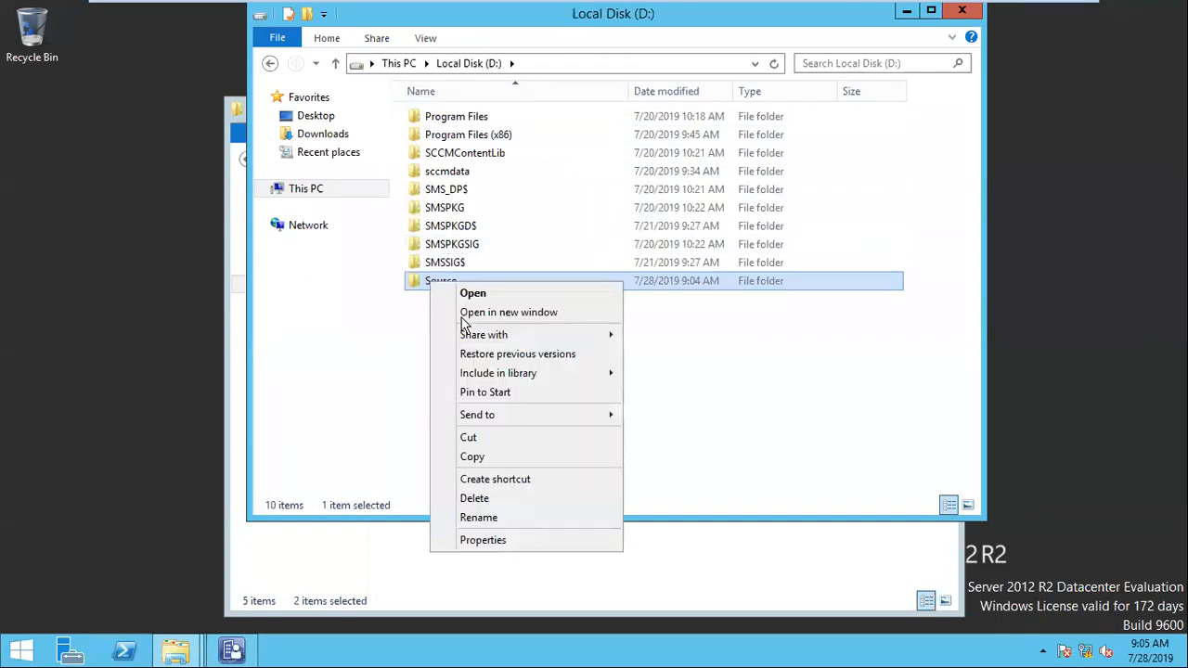
{"action": "left_click", "coordinate": [508, 542]}
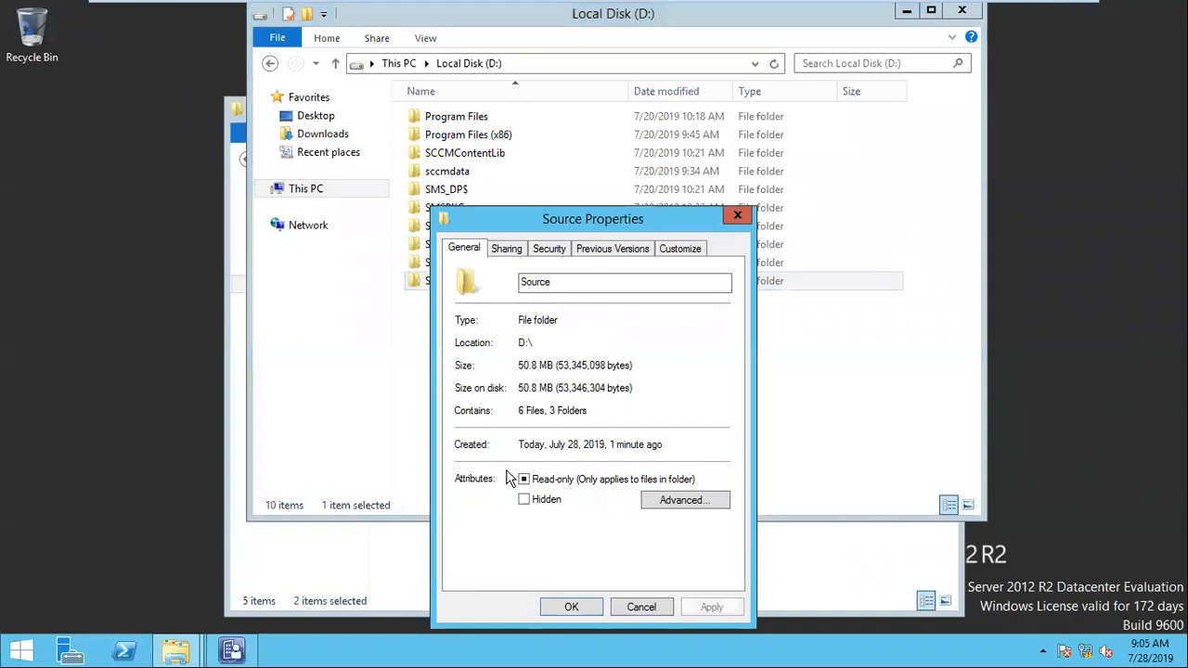
{"action": "left_click", "coordinate": [514, 255]}
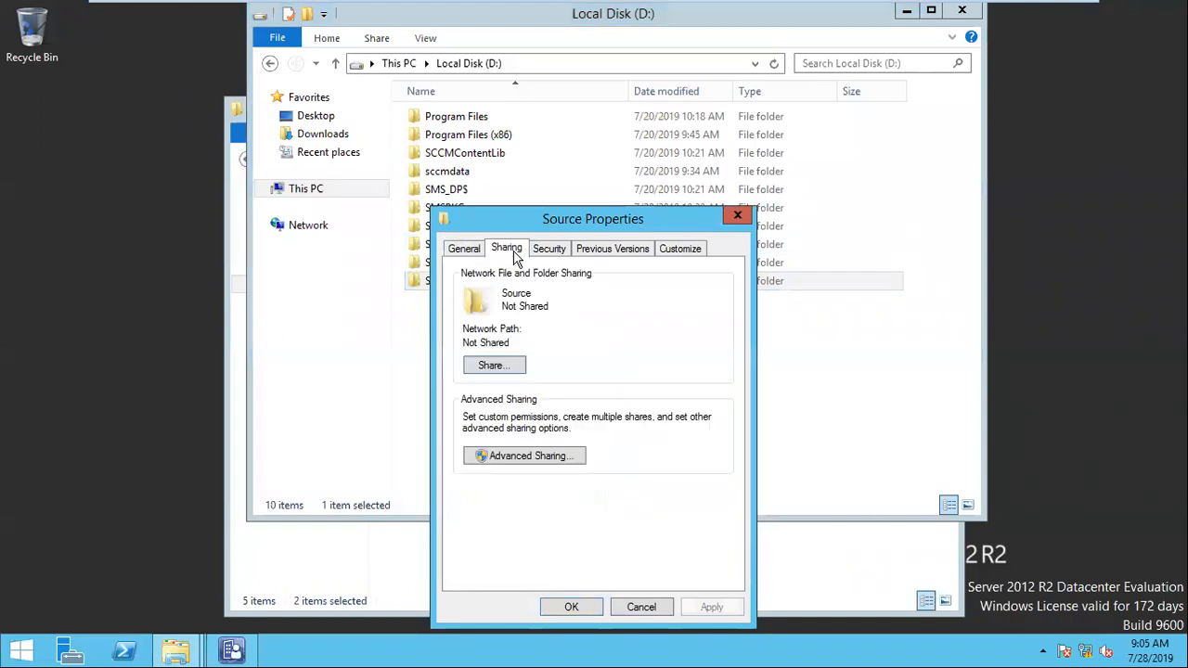
{"action": "left_click", "coordinate": [546, 461]}
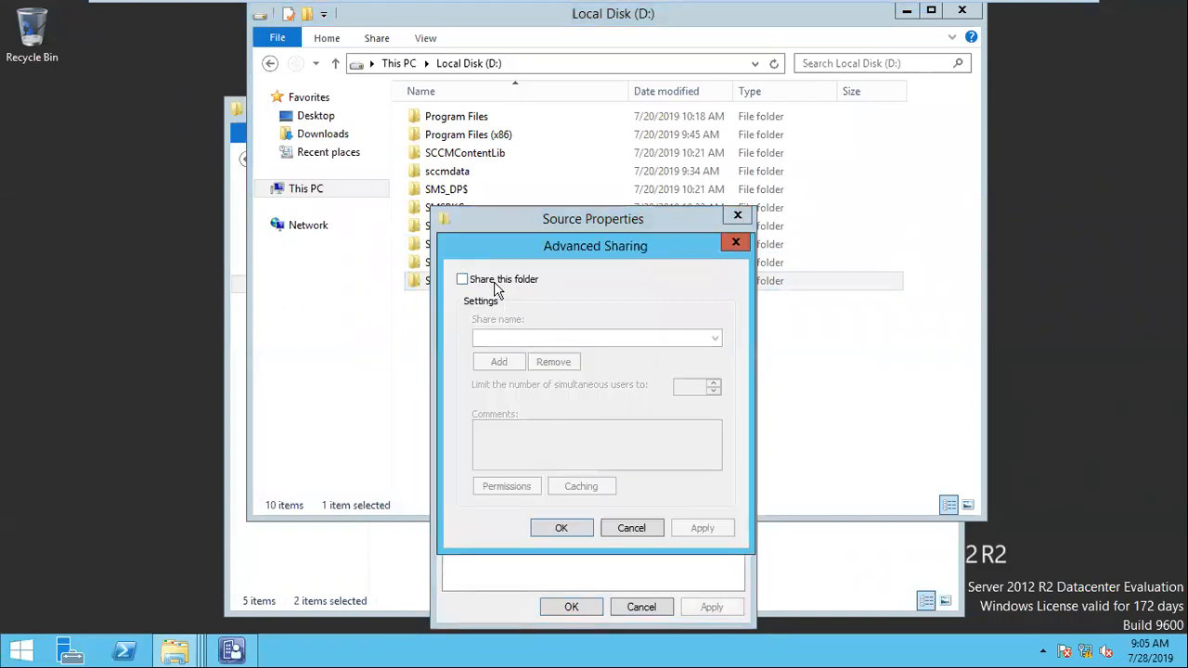
{"action": "left_click", "coordinate": [467, 280]}
{"action": "left_click", "coordinate": [538, 338]}
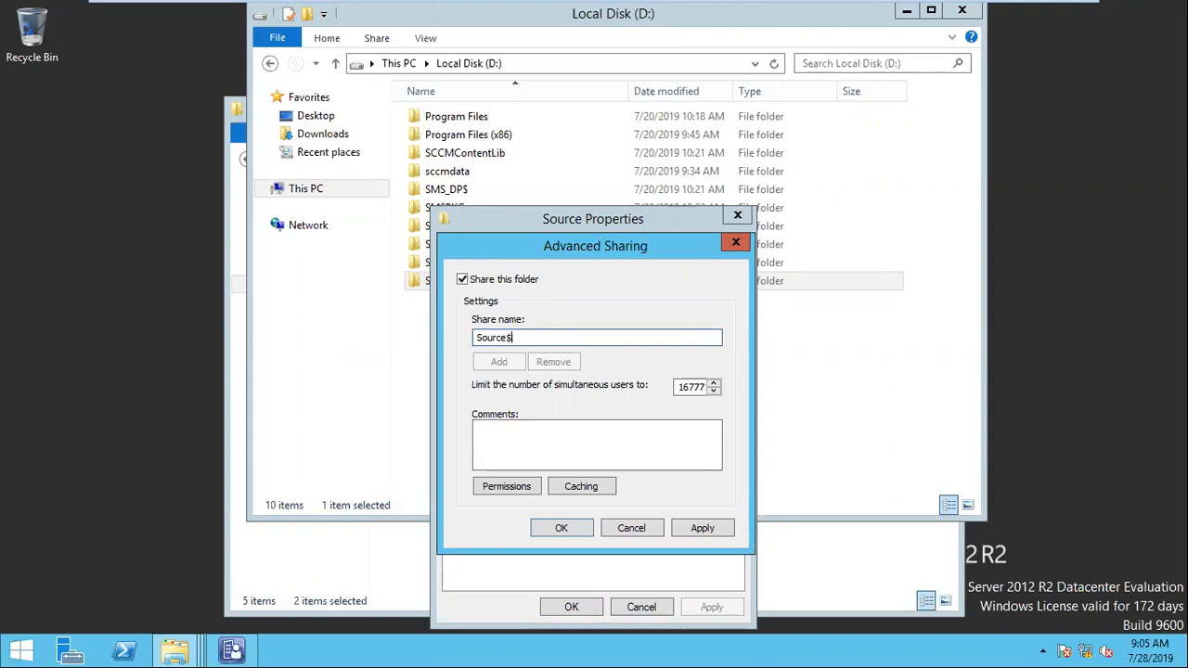
Step: Set the permissions of the Source$ share, apply the sharing settings and close the folder's properties
{"action": "left_click", "coordinate": [516, 486]}
{"action": "left_click", "coordinate": [665, 472]}
{"action": "left_click", "coordinate": [665, 456]}
{"action": "left_click", "coordinate": [720, 606]}
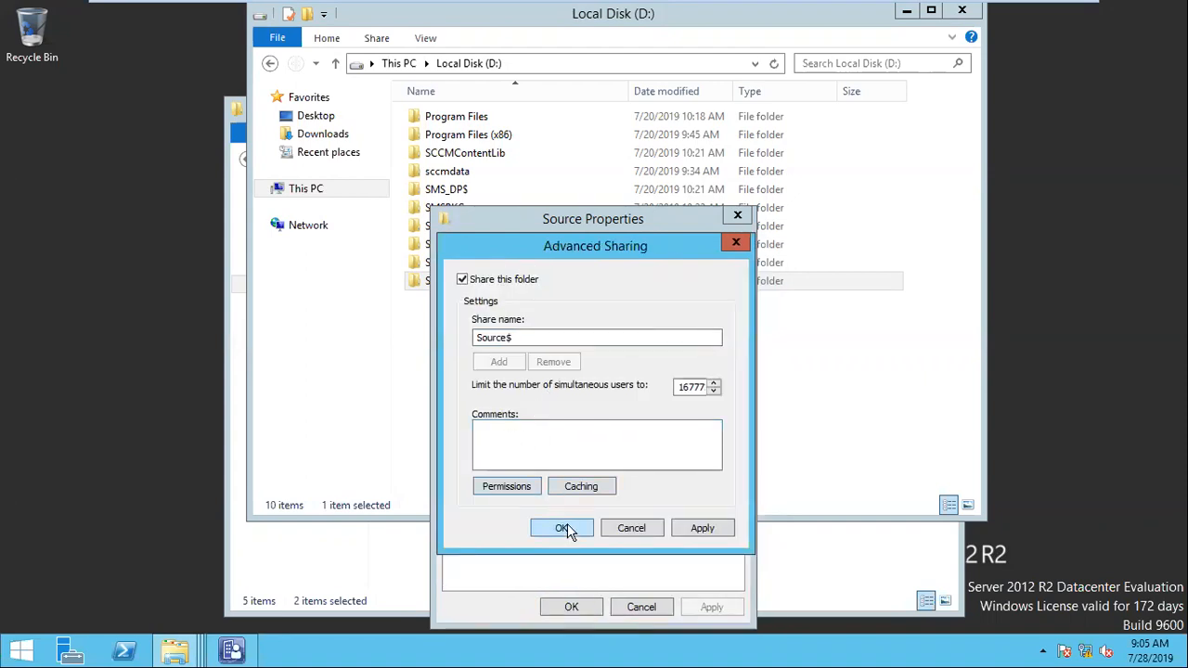
{"action": "left_click", "coordinate": [563, 528]}
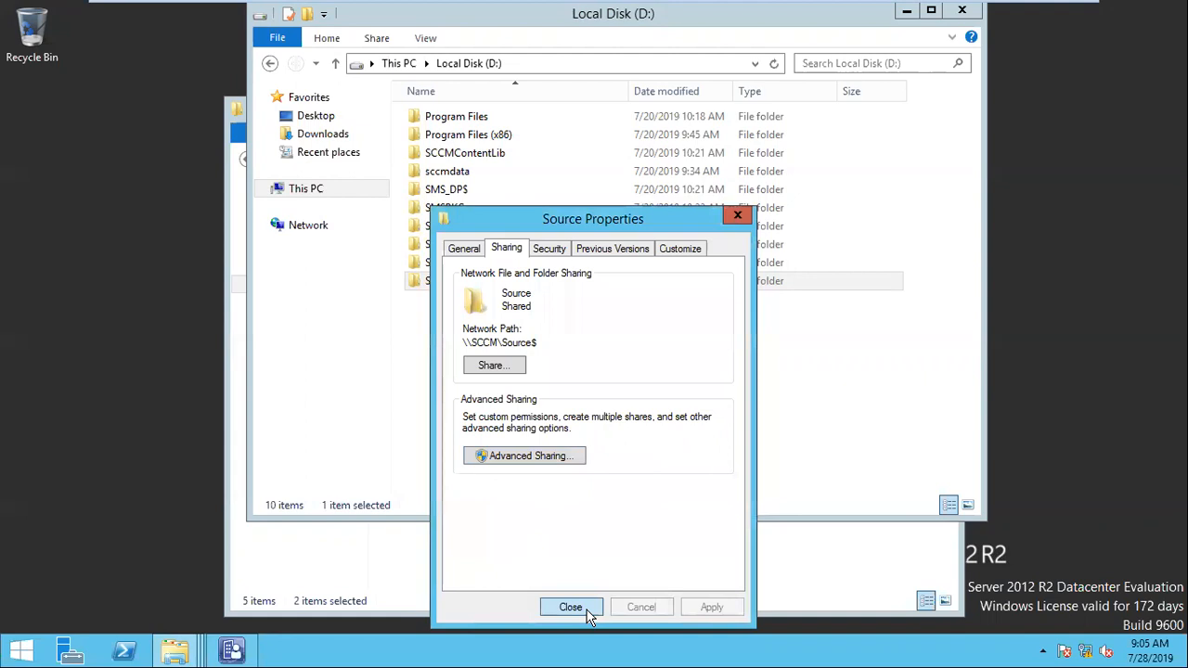
{"action": "left_click", "coordinate": [571, 608]}
Step: Try to open the network path \\sccm1802 with the Run command
{"action": "key", "text": "super+r"}
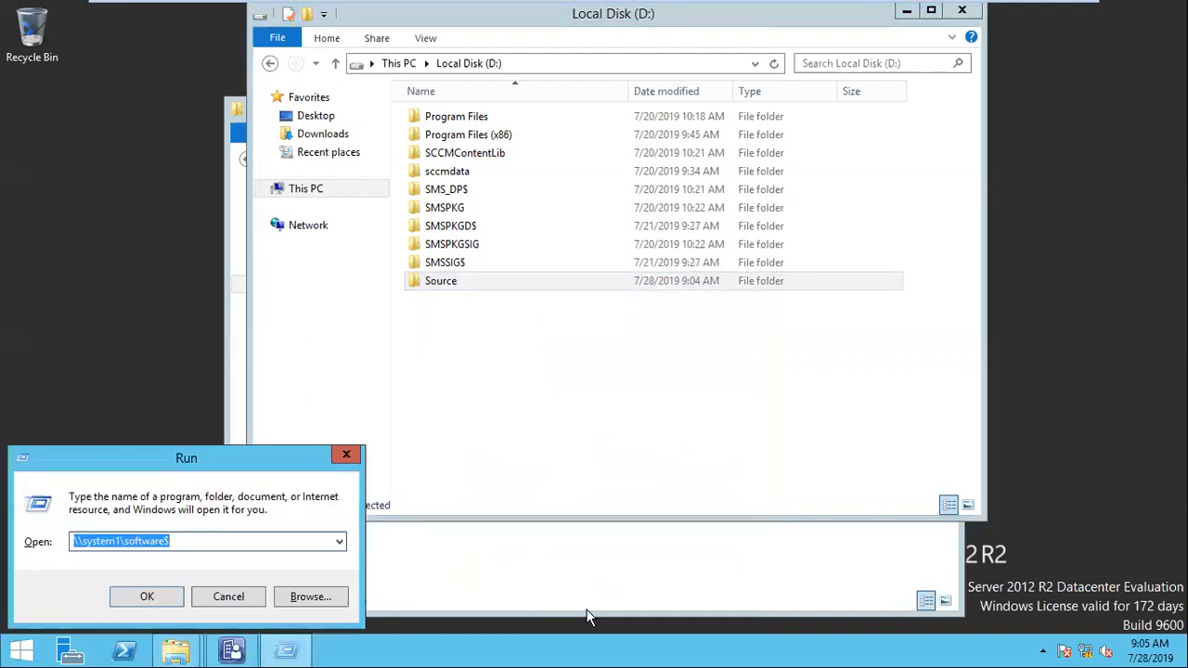
{"action": "type", "text": "\\"}
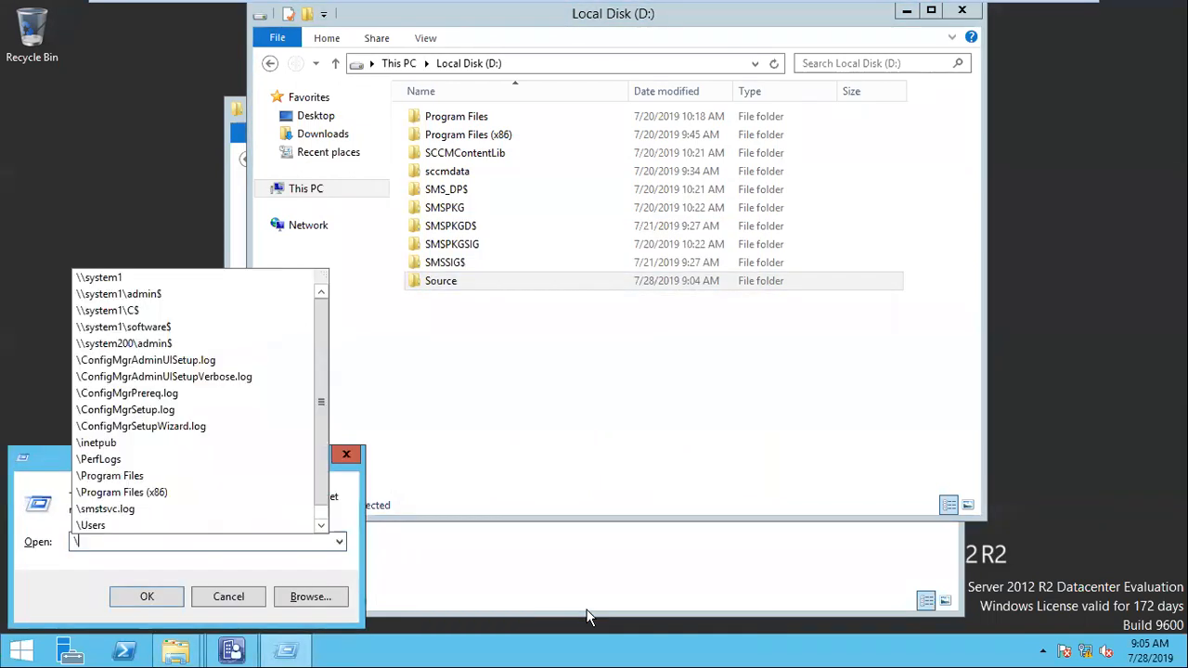
{"action": "type", "text": "sccm1802"}
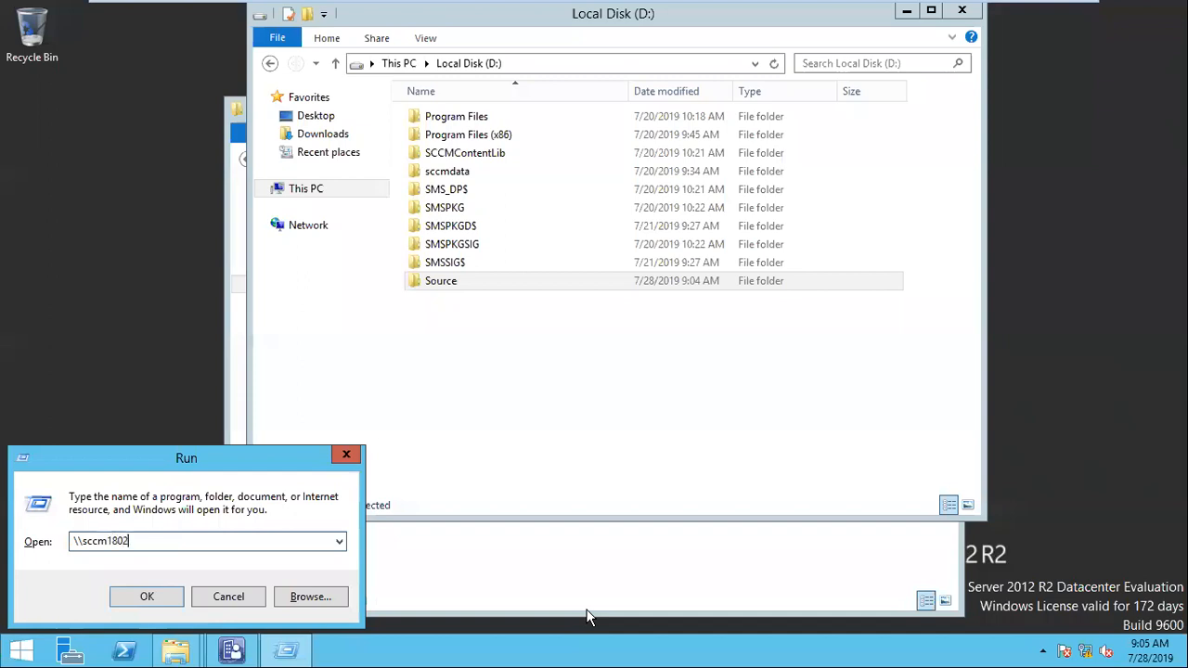
{"action": "key", "text": "Return"}
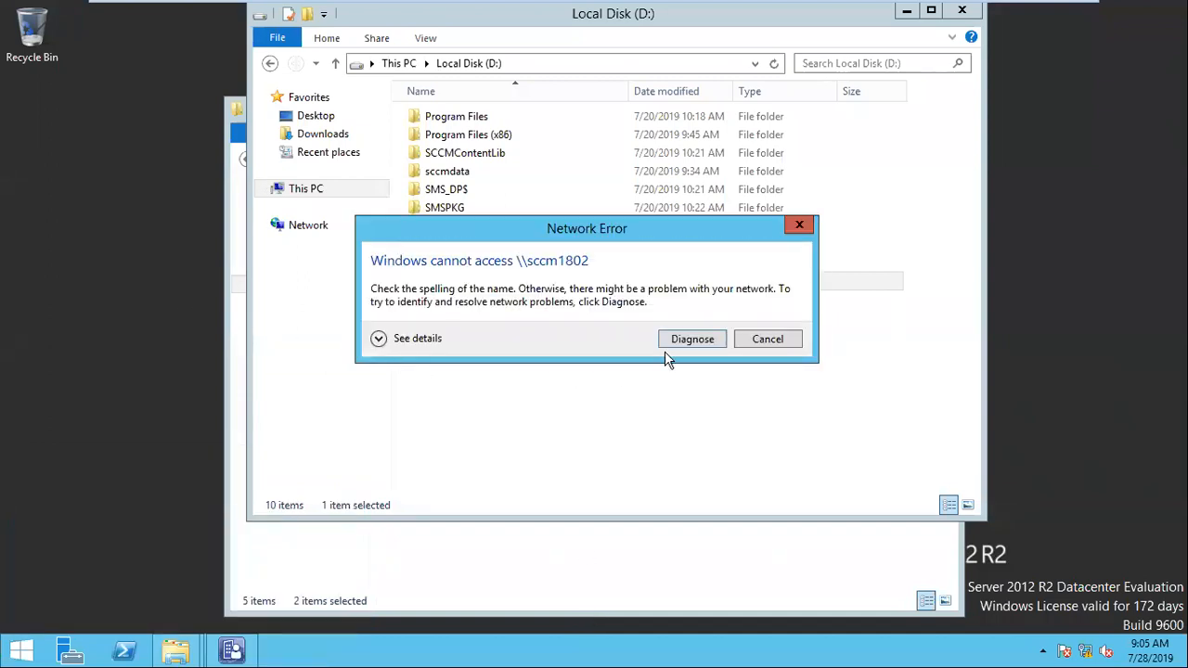
{"action": "left_click", "coordinate": [785, 340]}
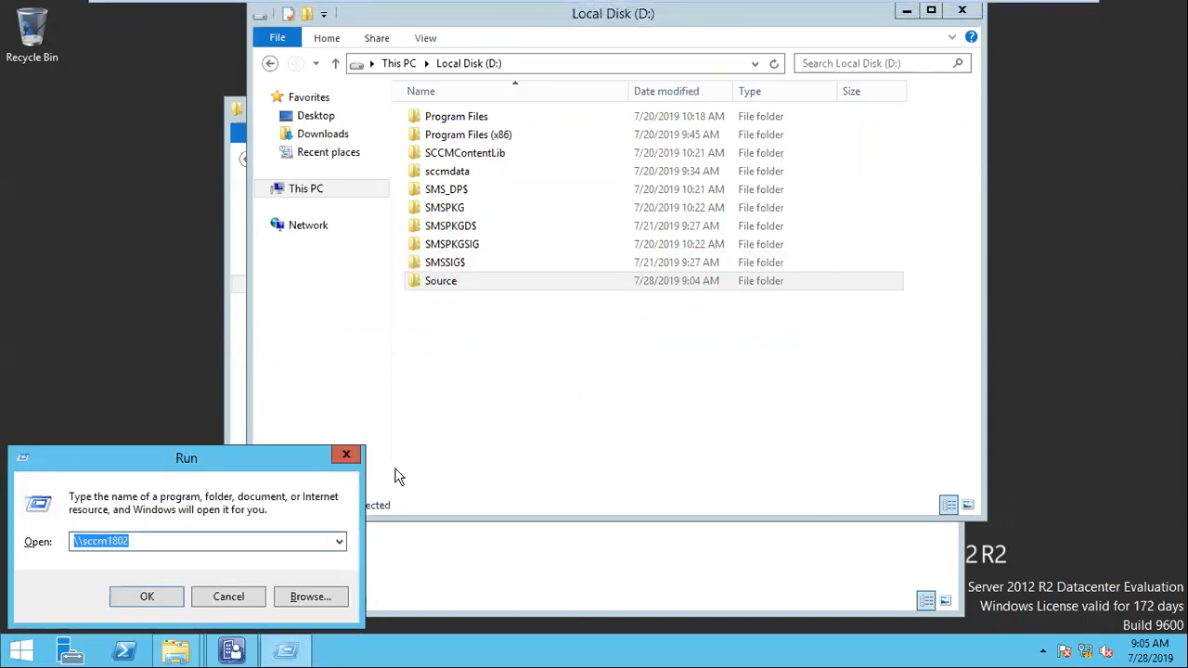
Step: Correct the Run path to \\sccm and open that server's shares
{"action": "left_click_drag", "start_coordinate": [93, 541], "coordinate": [148, 564]}
{"action": "left_click", "coordinate": [142, 538]}
{"action": "key", "text": "Return"}
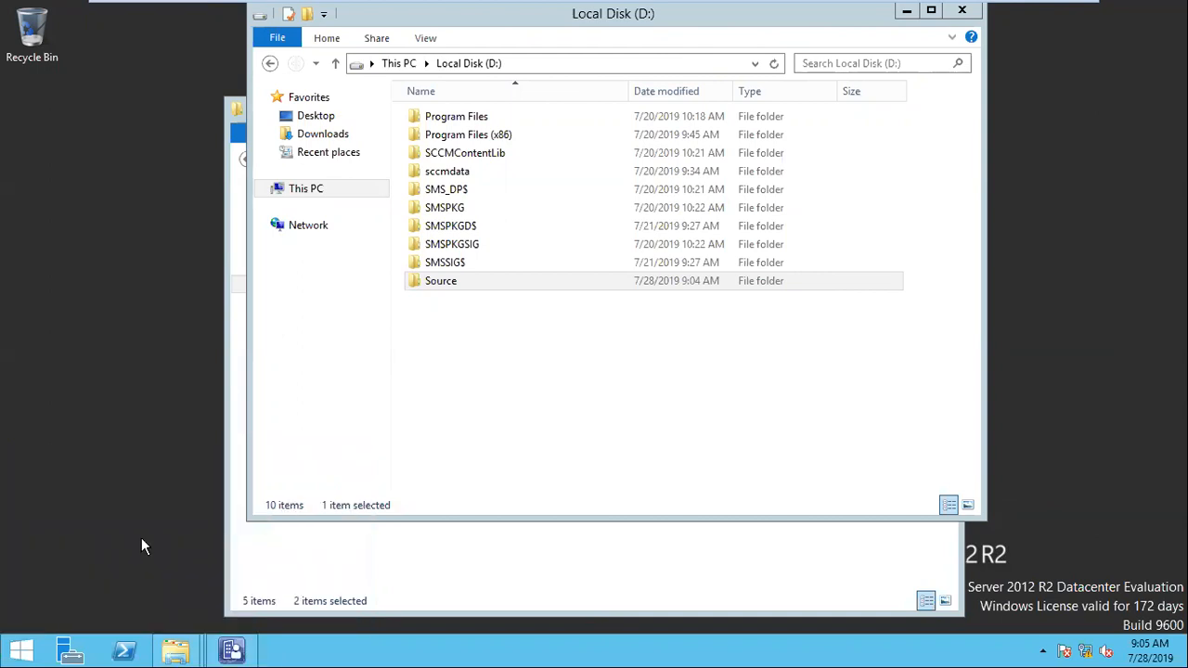
Step: Try to open the hidden share path \\sccm\sources$ in the server's window
{"action": "left_click", "coordinate": [555, 86]}
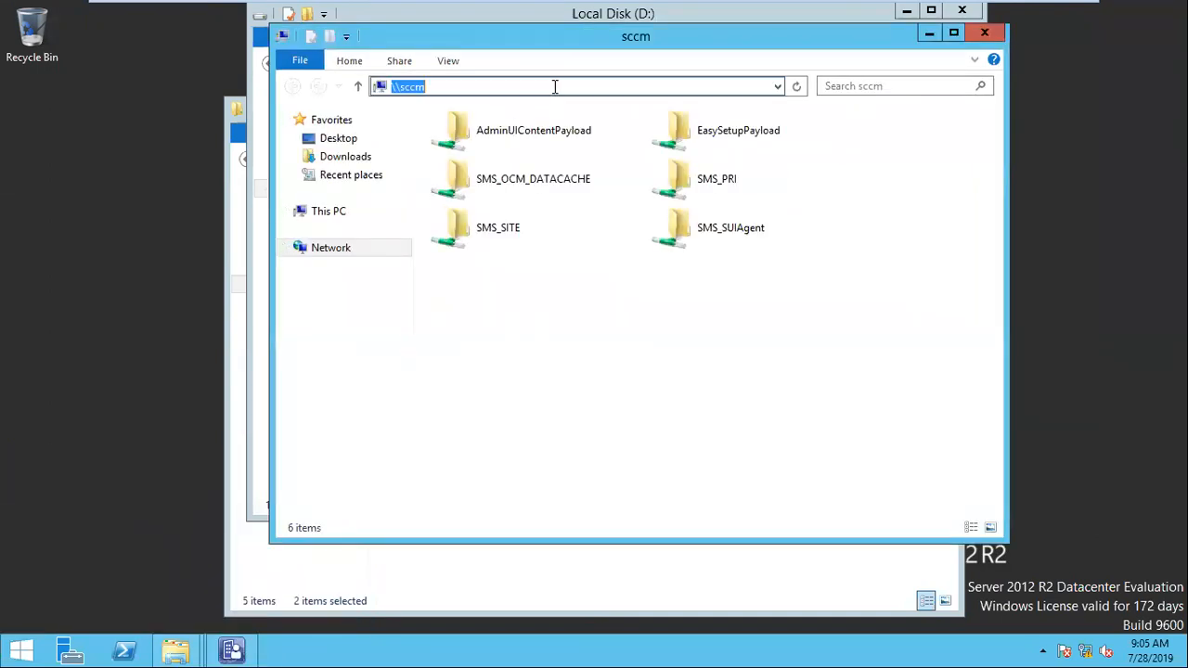
{"action": "left_click", "coordinate": [551, 85]}
{"action": "type", "text": "\\sources"}
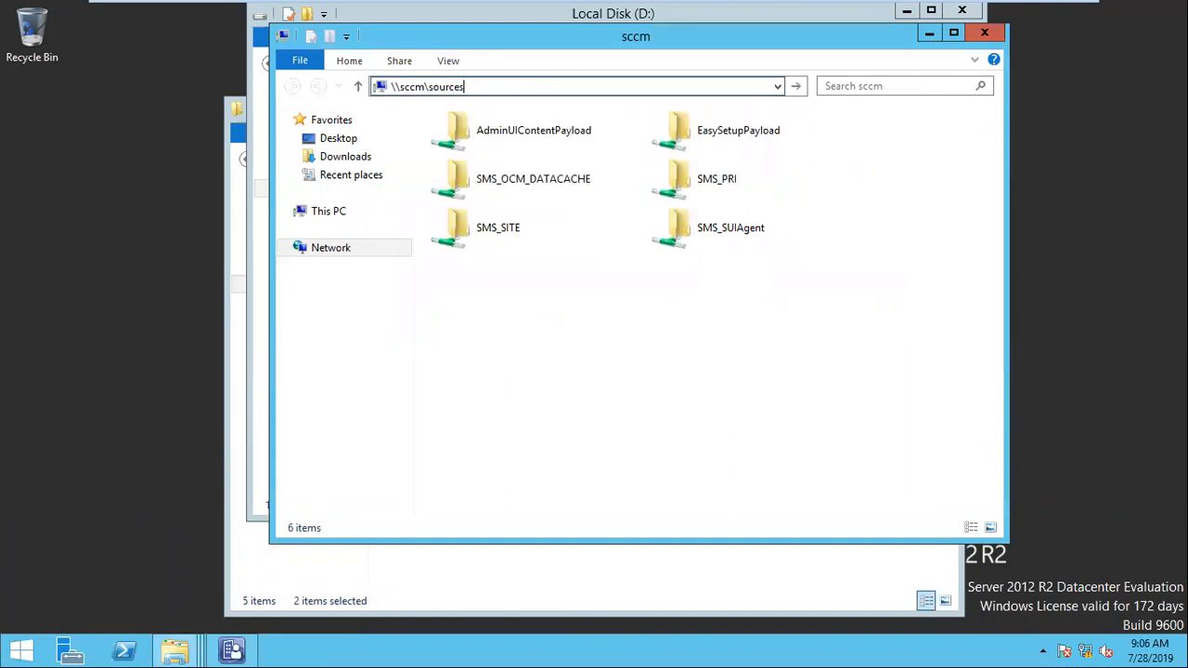
{"action": "key", "text": "ctrl+a"}
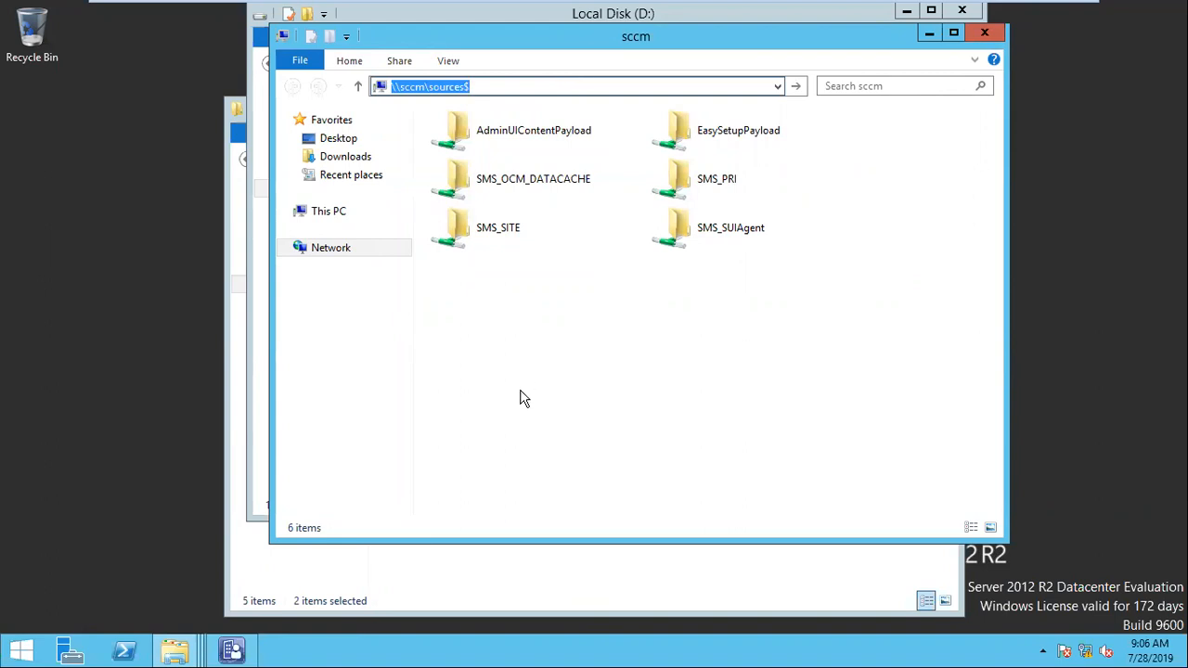
{"action": "left_click", "coordinate": [468, 87]}
{"action": "left_click", "coordinate": [460, 86]}
{"action": "left_click", "coordinate": [467, 88]}
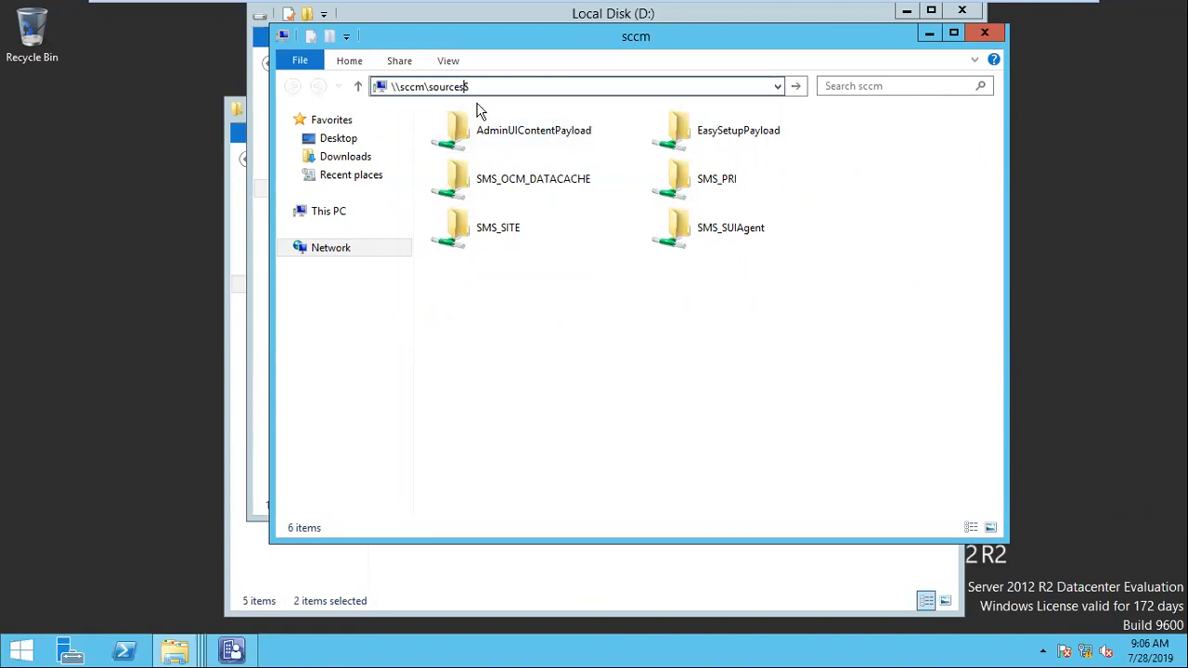
{"action": "key", "text": "Return"}
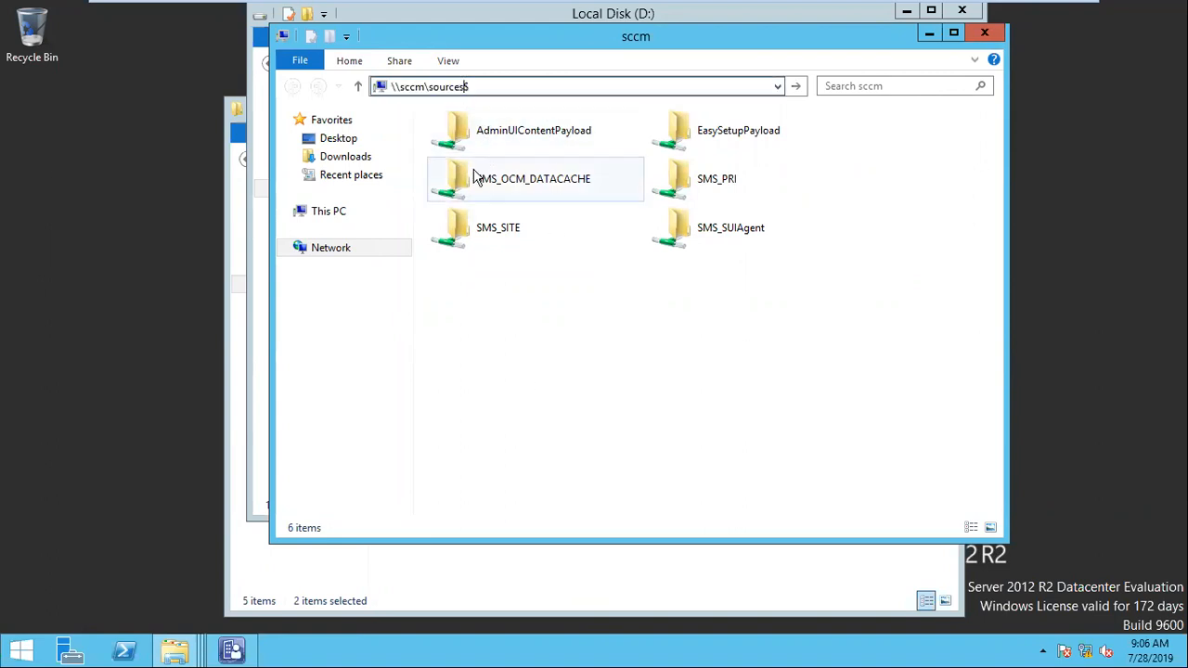
{"action": "left_click", "coordinate": [791, 339]}
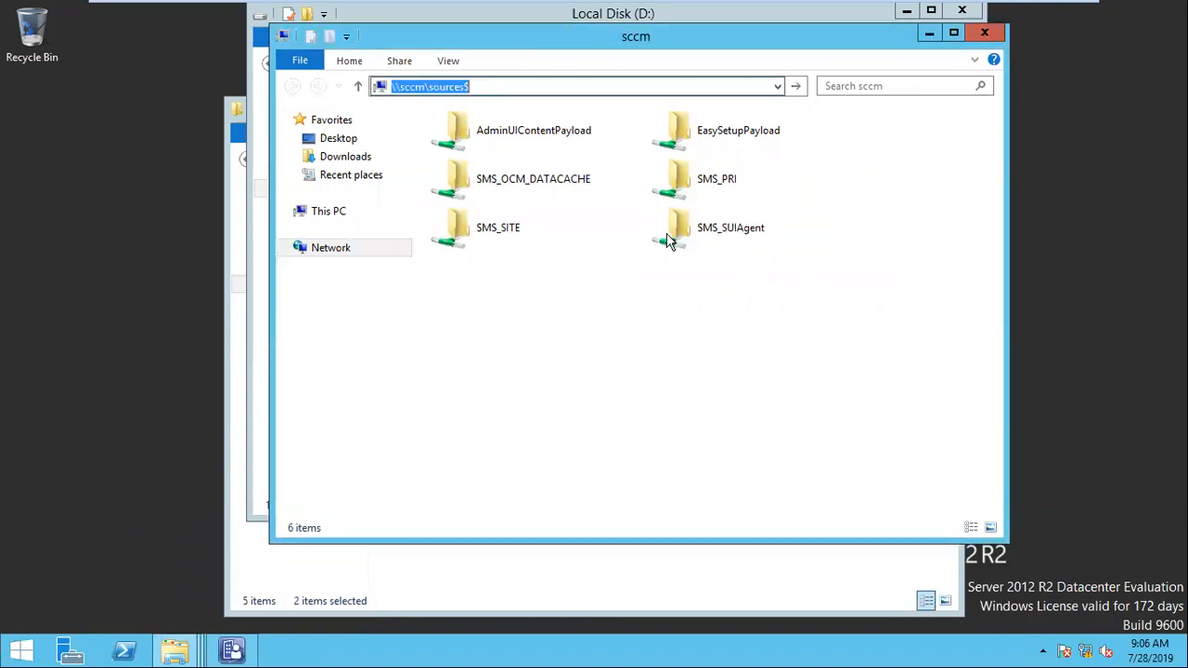
Step: Correct the share path to \\sccm\source$ and open it
{"action": "left_click", "coordinate": [460, 88]}
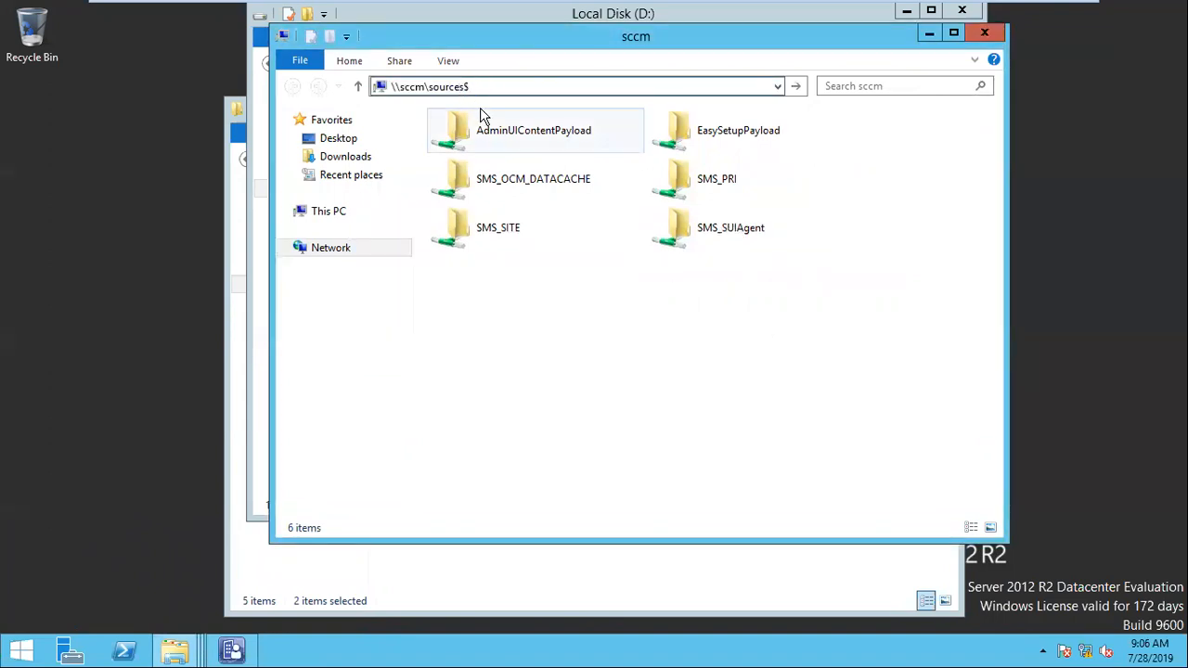
{"action": "key", "text": "BackSpace"}
{"action": "key", "text": "Return"}
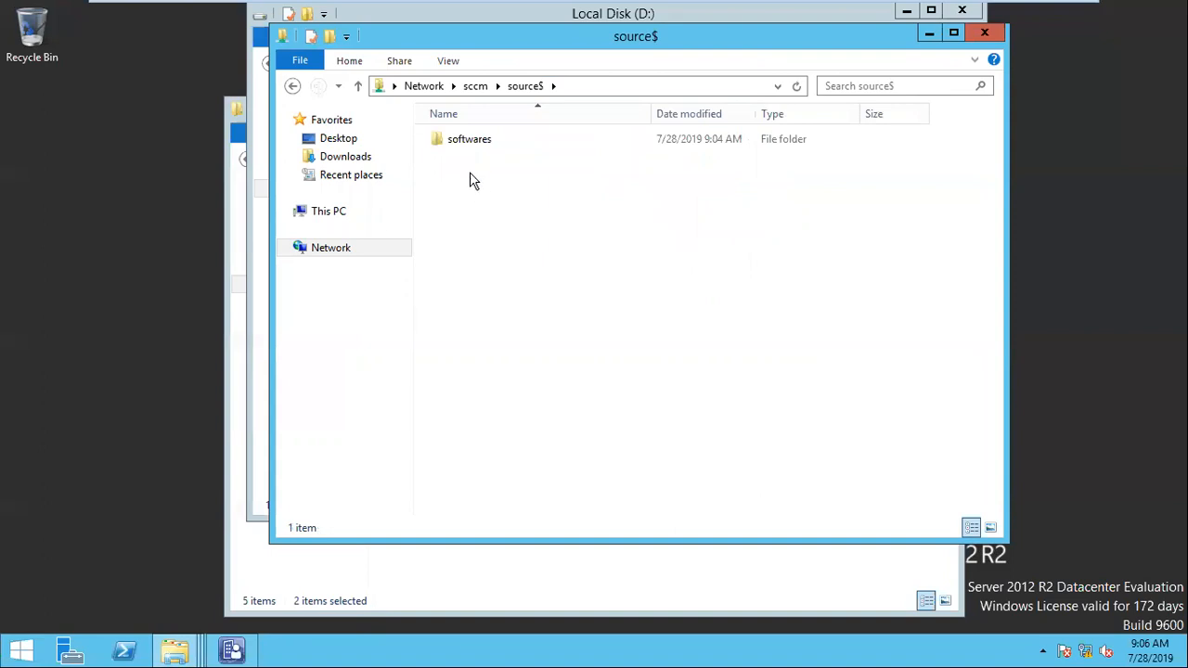
Step: Open softwares\GoogleChrome within the share and show the folder's full network path
{"action": "double_click", "coordinate": [460, 141]}
{"action": "double_click", "coordinate": [466, 160]}
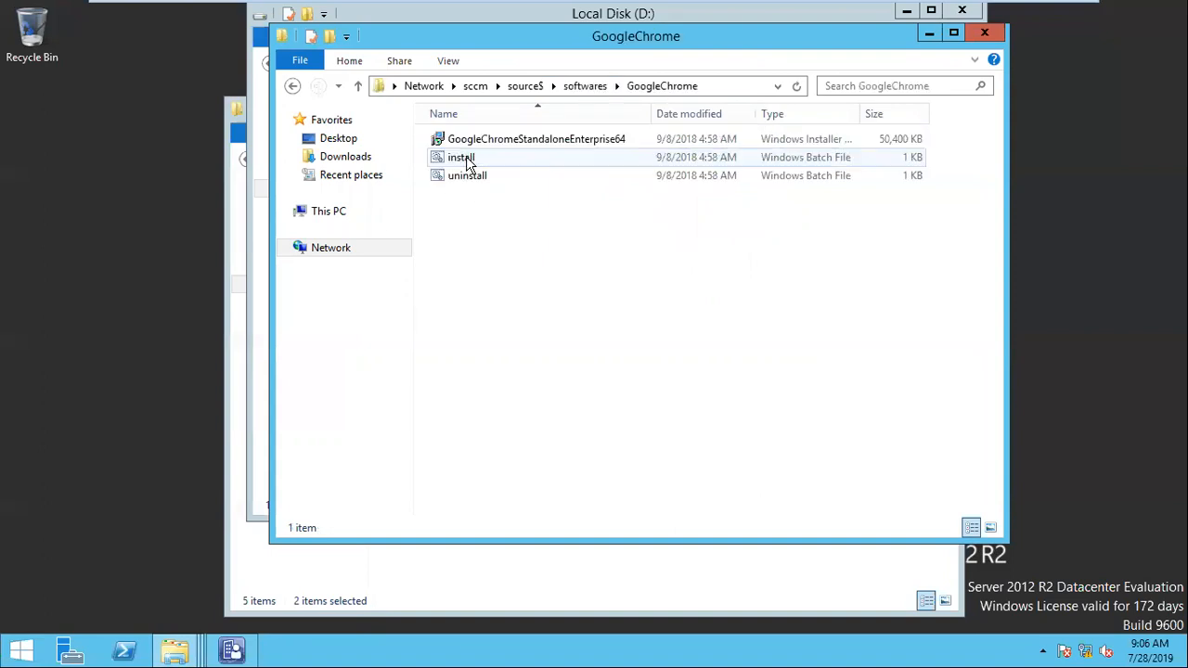
{"action": "left_click", "coordinate": [722, 88]}
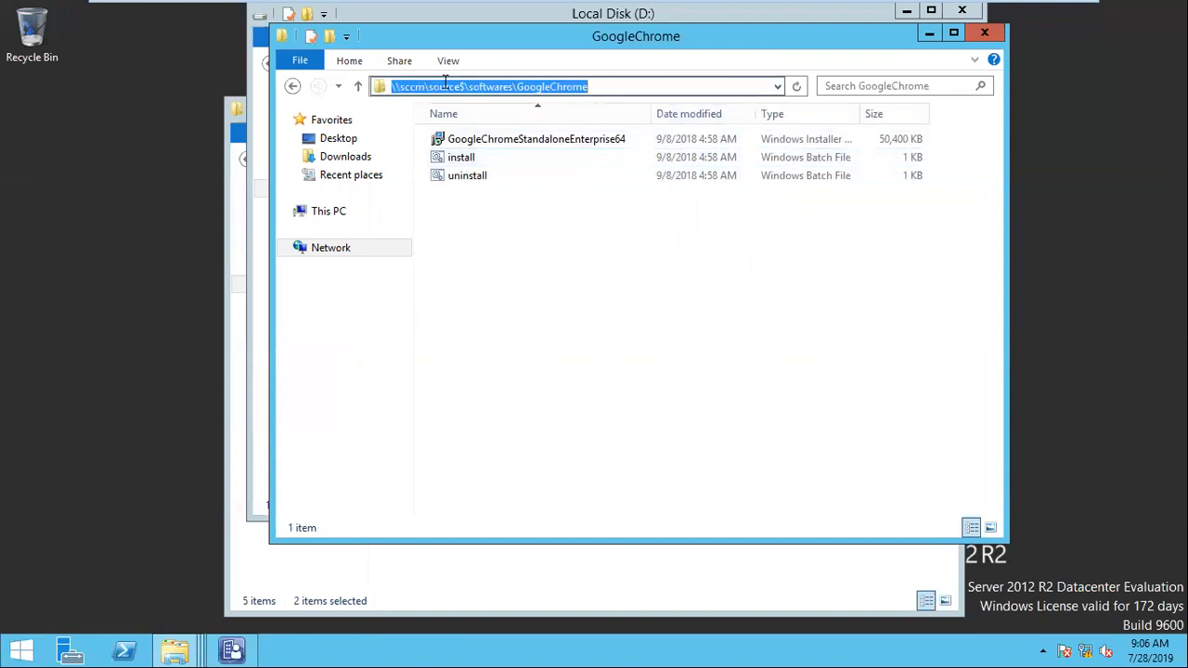
{"action": "left_click", "coordinate": [580, 269]}
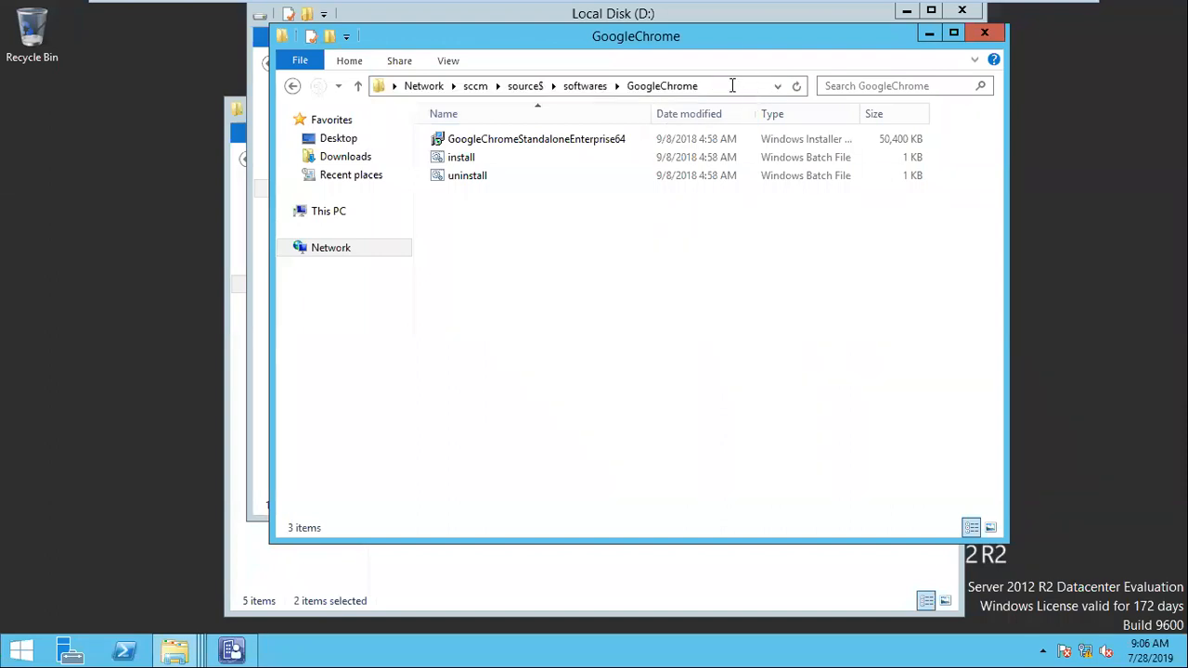
Step: Copy the GoogleChrome folder's full network path \\sccm\source$\softwares\GoogleChrome
{"action": "left_click", "coordinate": [732, 85]}
{"action": "right_click", "coordinate": [512, 87]}
{"action": "left_click", "coordinate": [555, 146]}
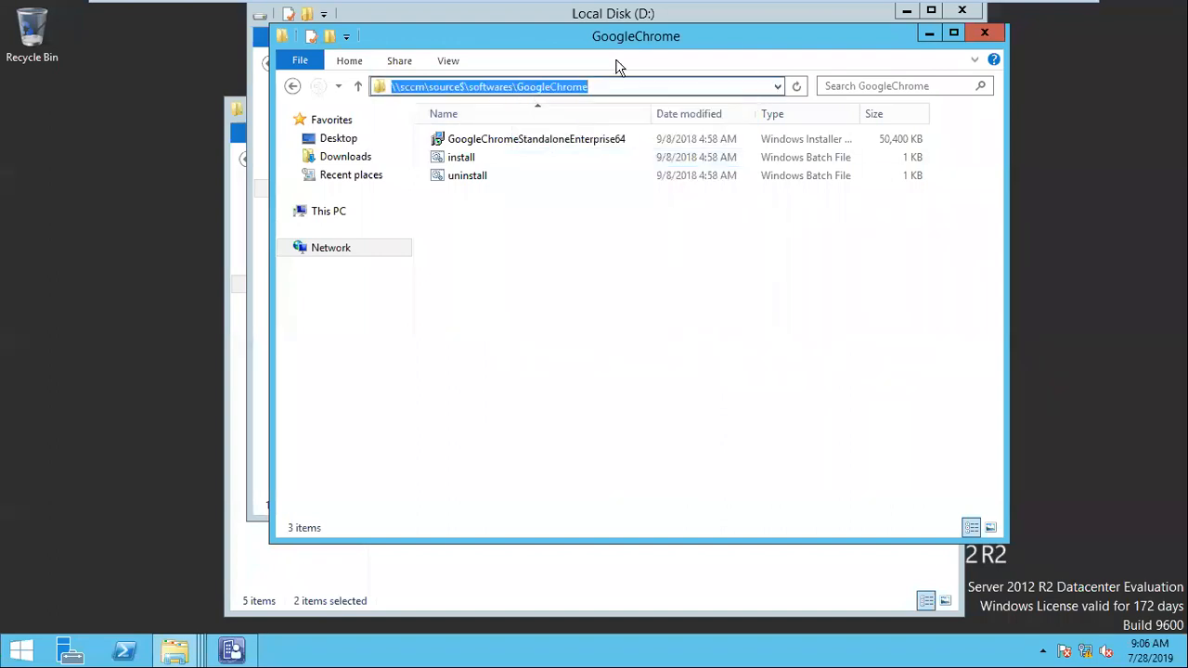
{"action": "left_click_drag", "start_coordinate": [618, 40], "coordinate": [616, 51]}
Step: Switch to the Configuration Manager console and start creating a package in the Software Library's Software Distribution folder
{"action": "left_click", "coordinate": [249, 654]}
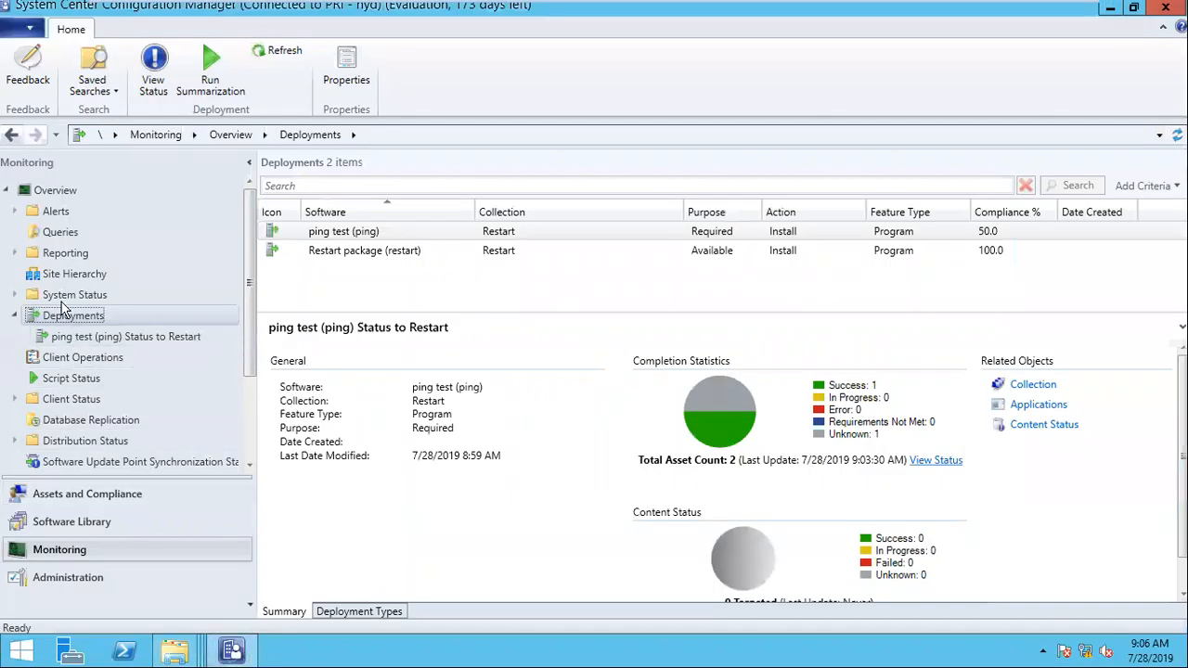
{"action": "left_click", "coordinate": [88, 523]}
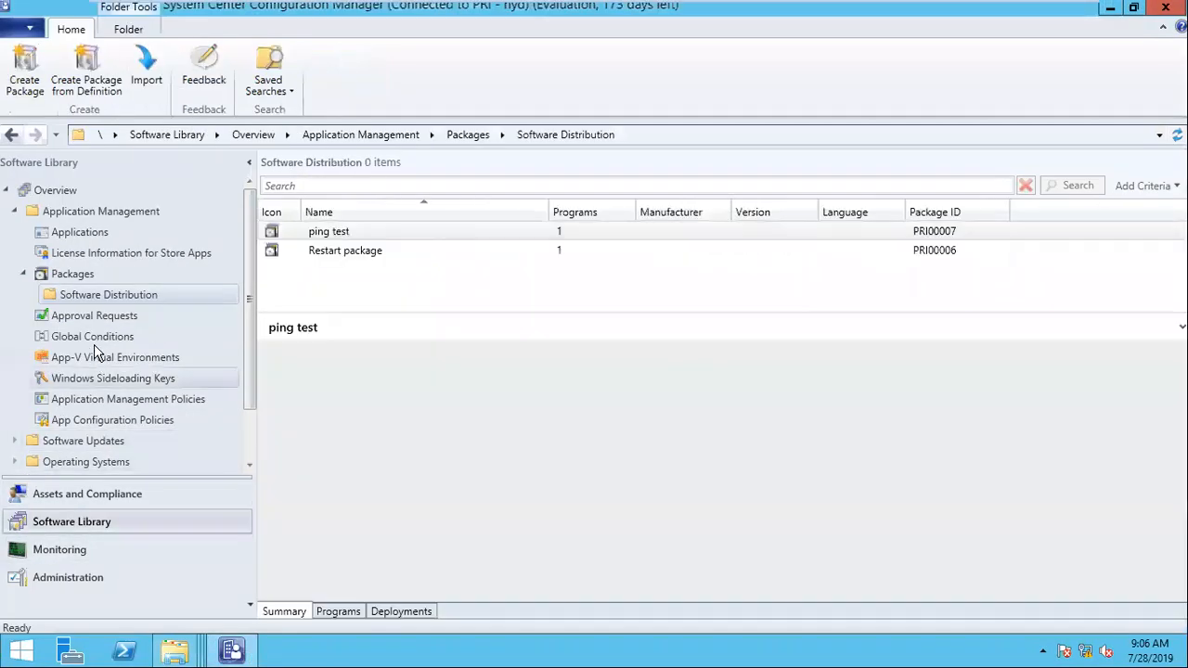
{"action": "right_click", "coordinate": [81, 295]}
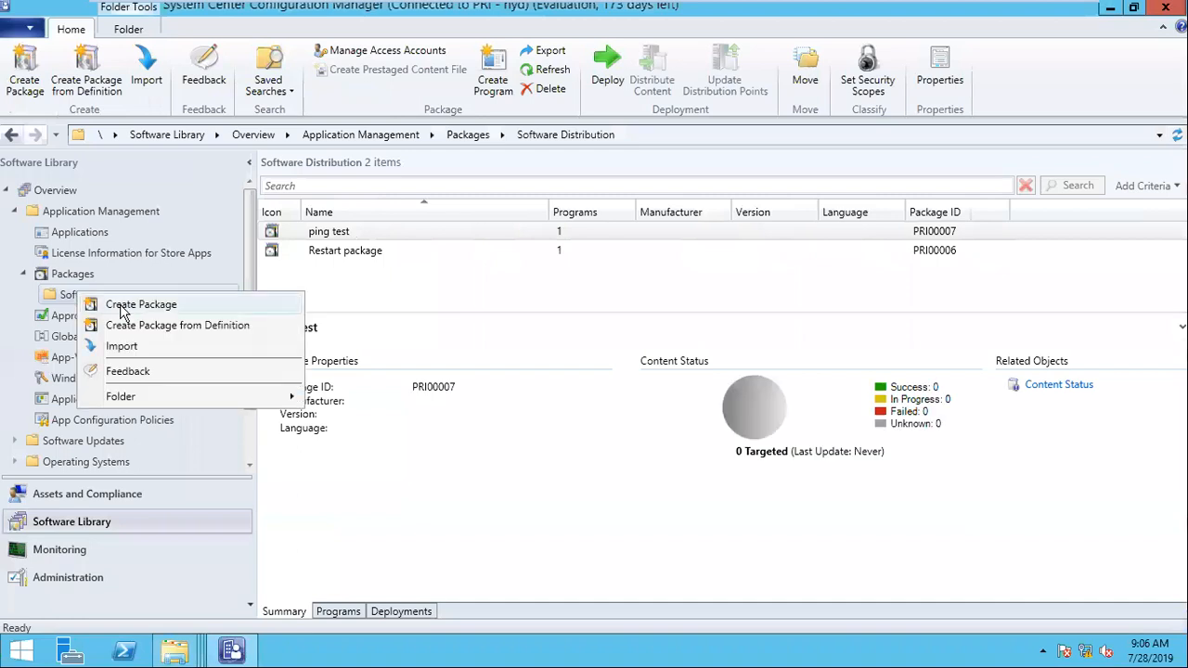
{"action": "left_click", "coordinate": [139, 308]}
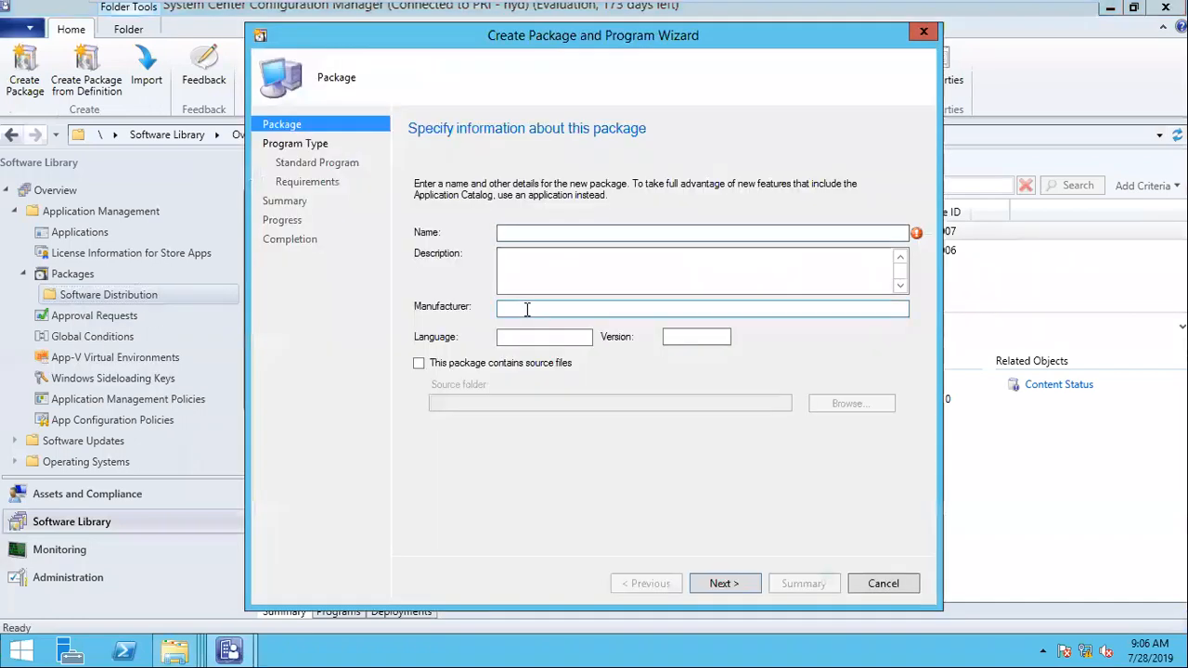
Step: Fill in the package details: name Chrome, manufacturer Google, language EN and version 65.0.0.1
{"action": "type", "text": "Ch"}
{"action": "key", "text": "Tab"}
{"action": "key", "text": "Tab"}
{"action": "key", "text": "Tab"}
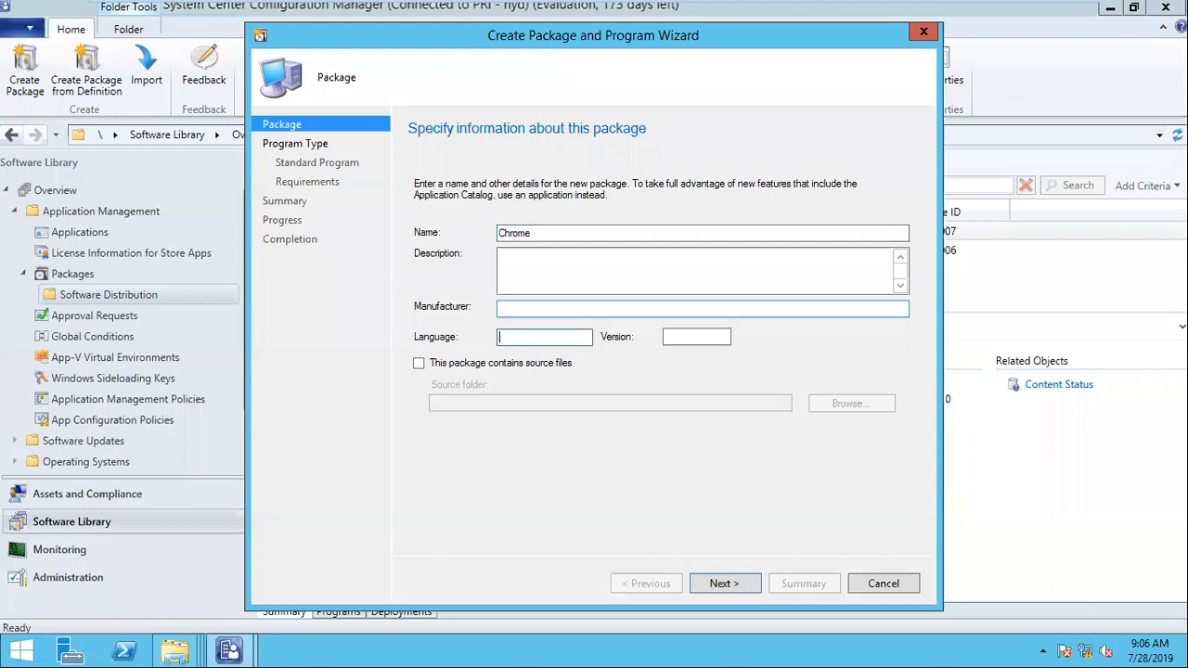
{"action": "key", "text": "Tab"}
{"action": "type", "text": "65.0.0.1"}
{"action": "key", "text": "shift+Tab"}
{"action": "left_click", "coordinate": [572, 252]}
{"action": "left_click", "coordinate": [551, 310]}
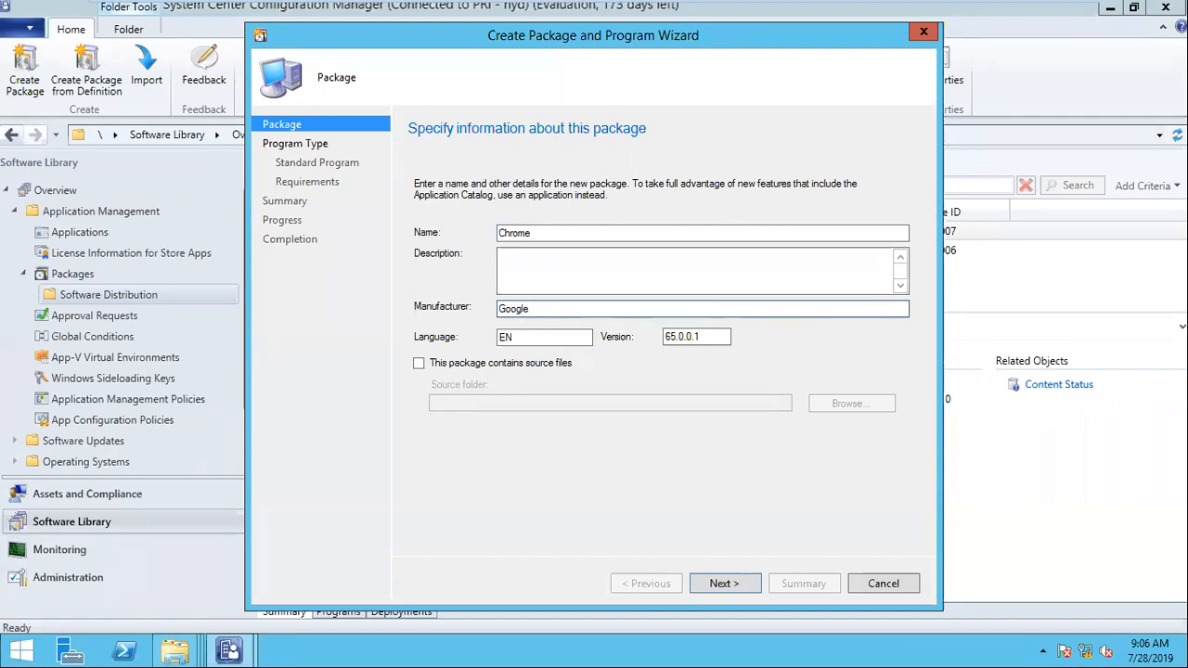
Step: Mark the package as containing source files and set its source folder to the network path \\sccm\source$\softwares\GoogleChrome
{"action": "left_click", "coordinate": [464, 365]}
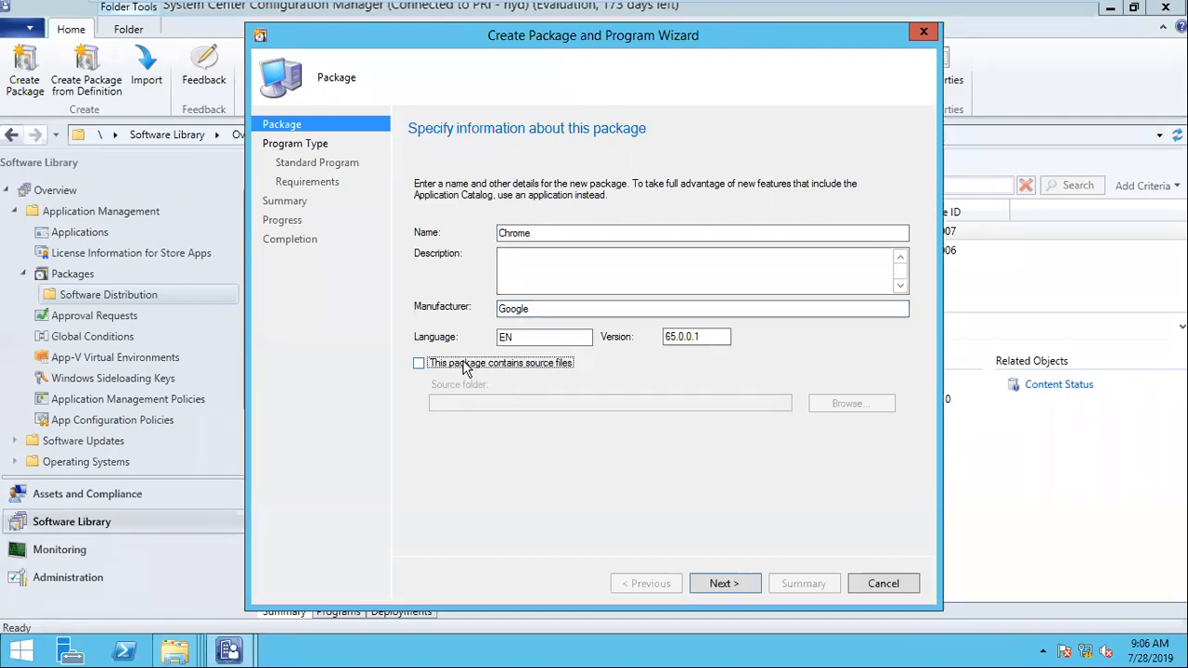
{"action": "left_click", "coordinate": [464, 367]}
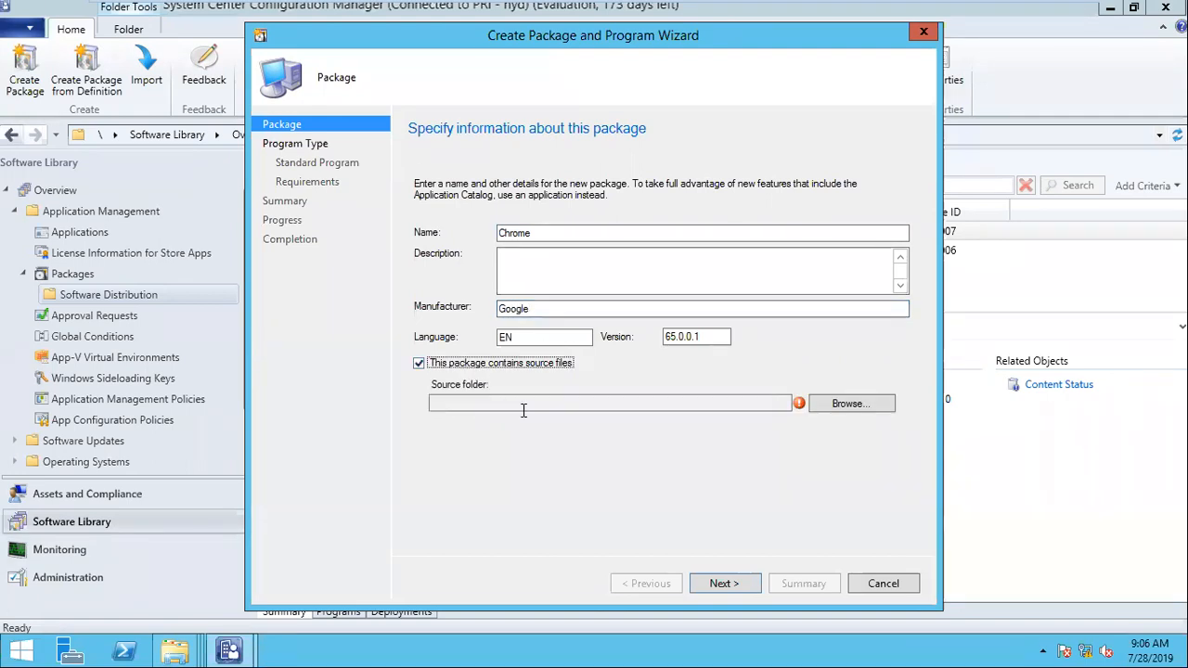
{"action": "left_click", "coordinate": [872, 401]}
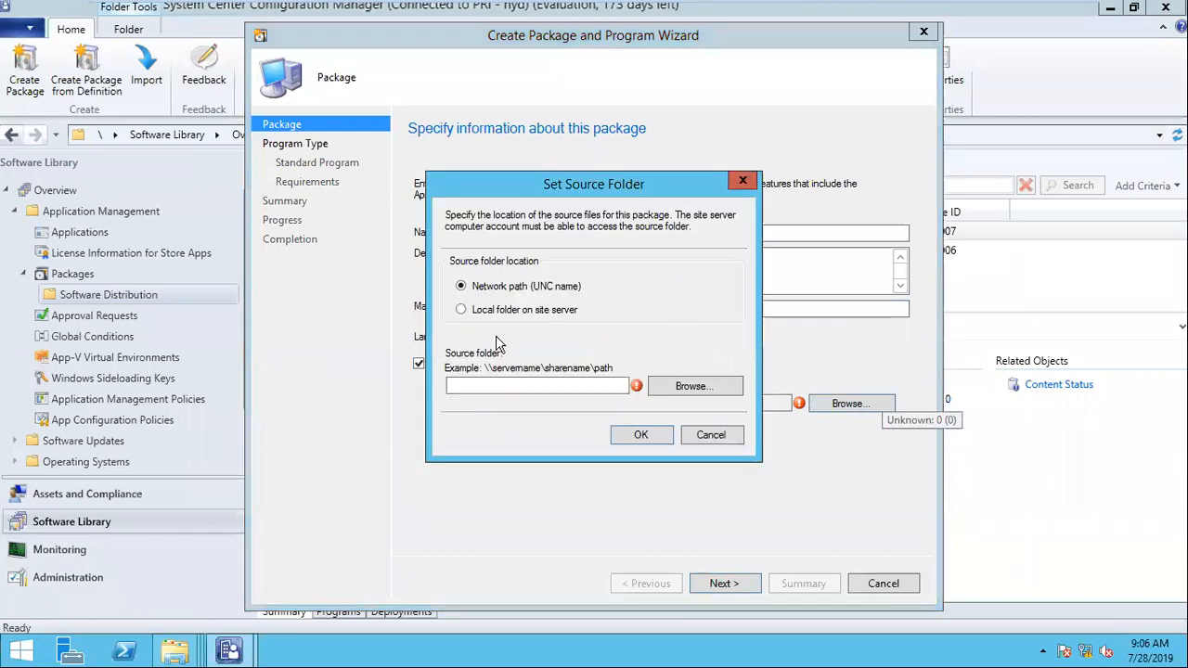
{"action": "left_click", "coordinate": [488, 313]}
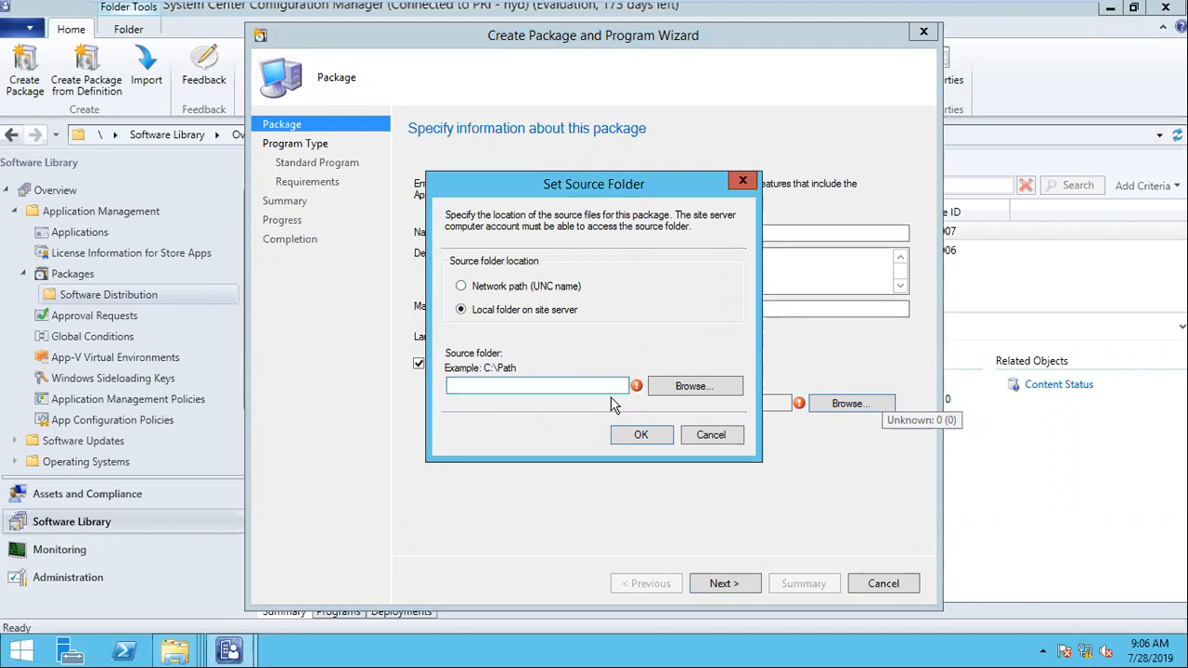
{"action": "left_click", "coordinate": [524, 290]}
{"action": "left_click", "coordinate": [508, 389]}
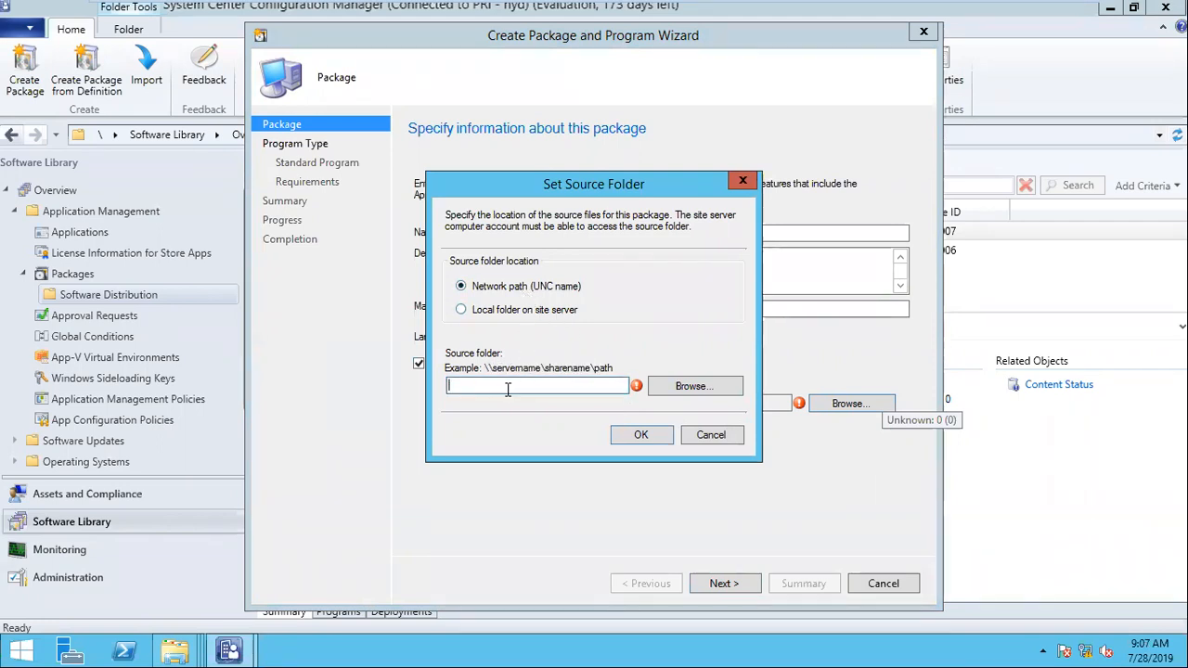
{"action": "key", "text": "ctrl+v"}
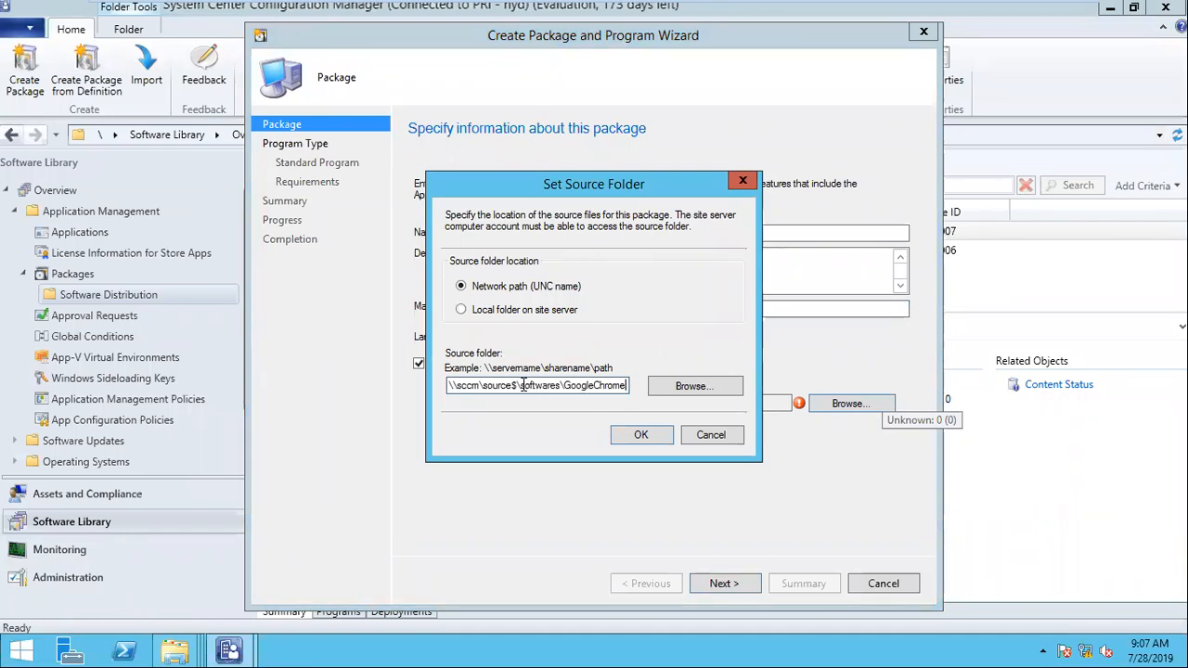
{"action": "left_click_drag", "start_coordinate": [579, 389], "coordinate": [473, 387]}
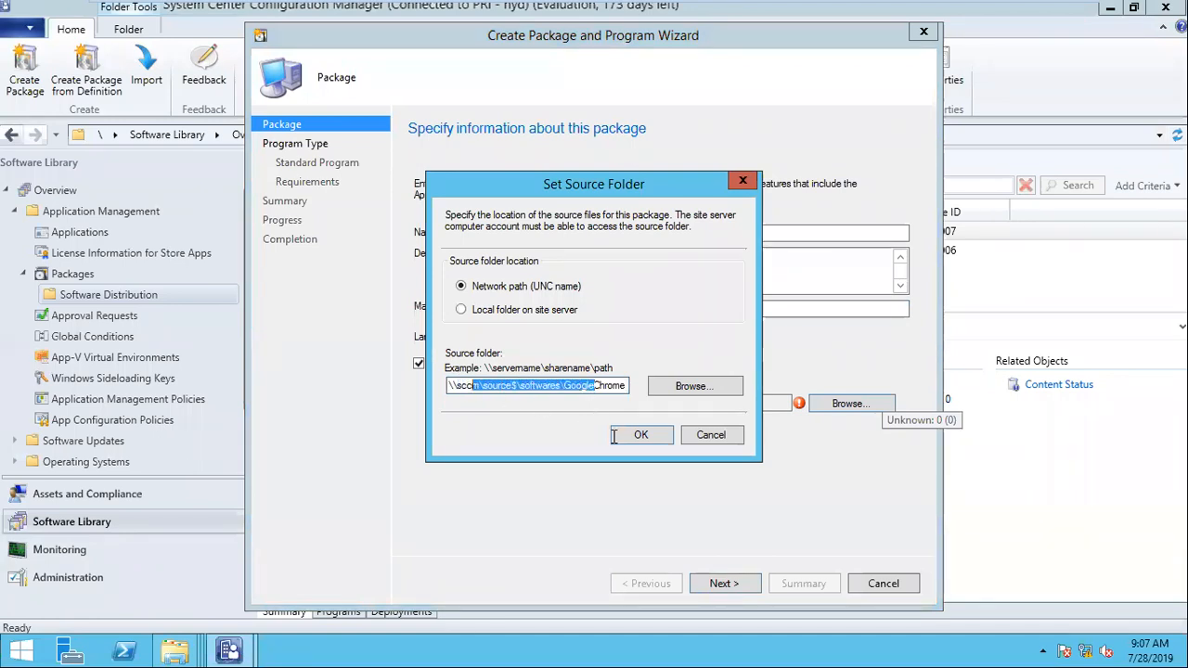
{"action": "left_click_drag", "start_coordinate": [627, 385], "coordinate": [449, 401]}
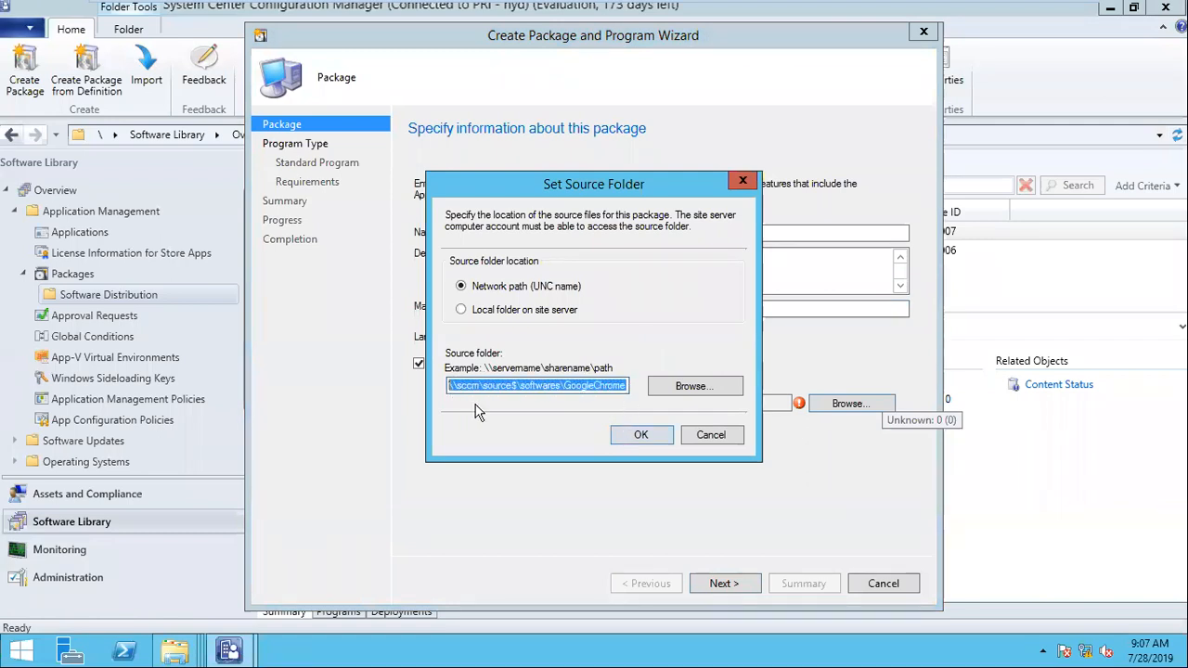
{"action": "left_click", "coordinate": [624, 440]}
{"action": "left_click", "coordinate": [717, 585]}
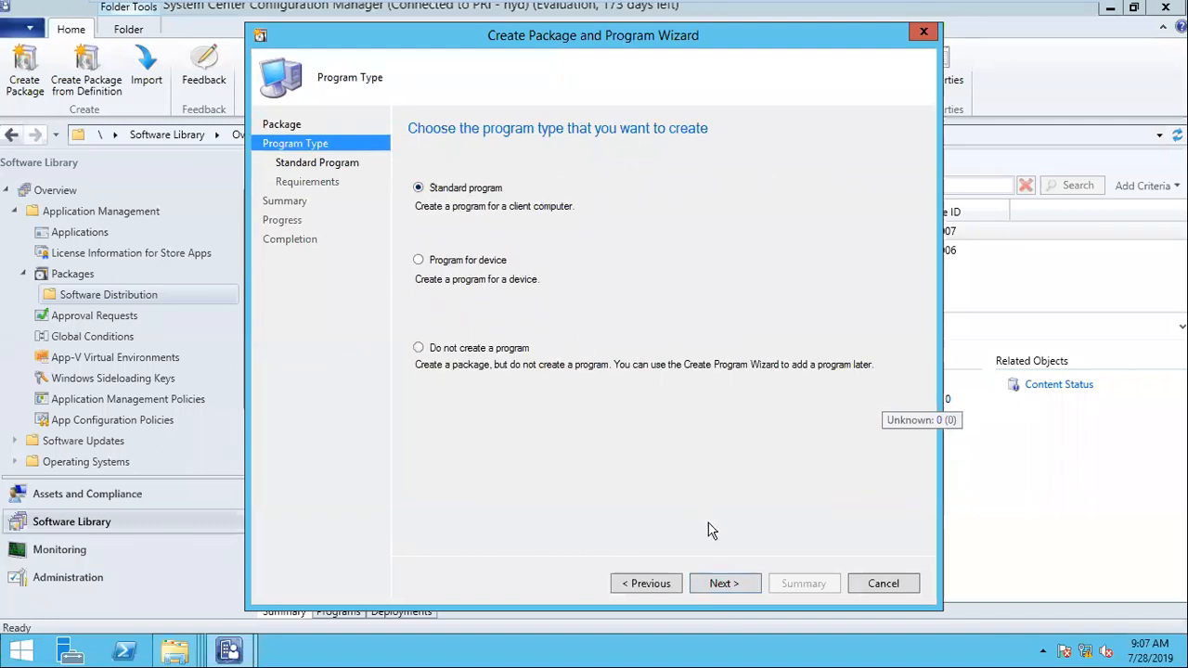
Step: Choose a standard program, use install.bat from the source folder as its command line, and name it install
{"action": "left_click", "coordinate": [729, 587]}
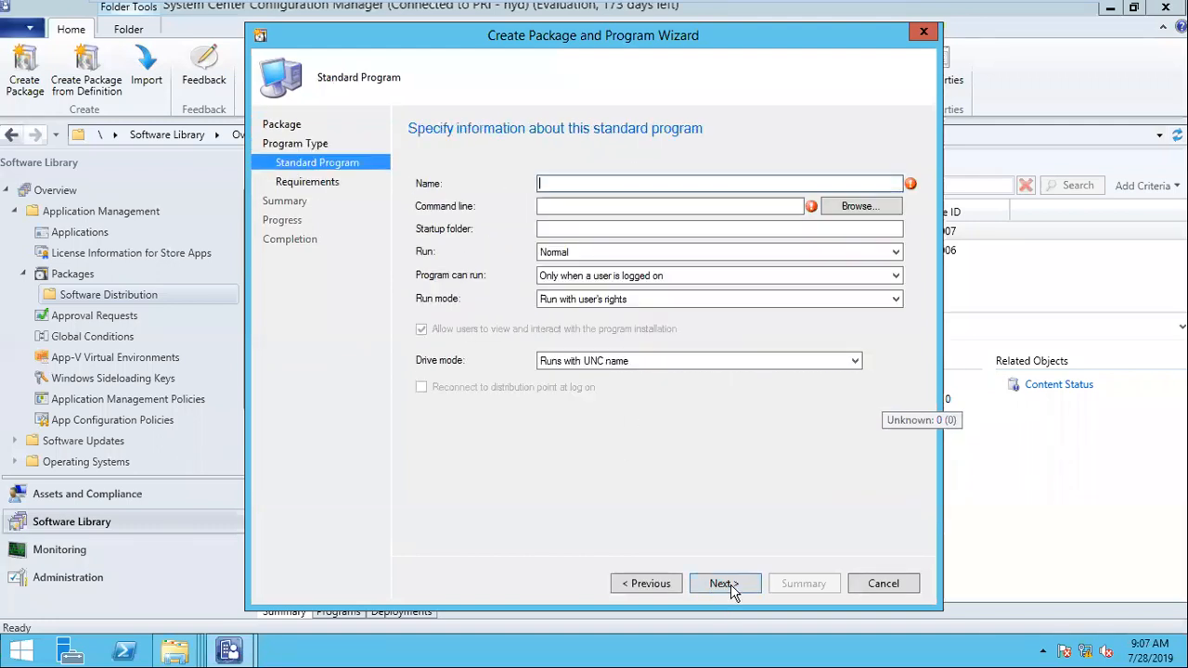
{"action": "left_click", "coordinate": [833, 212]}
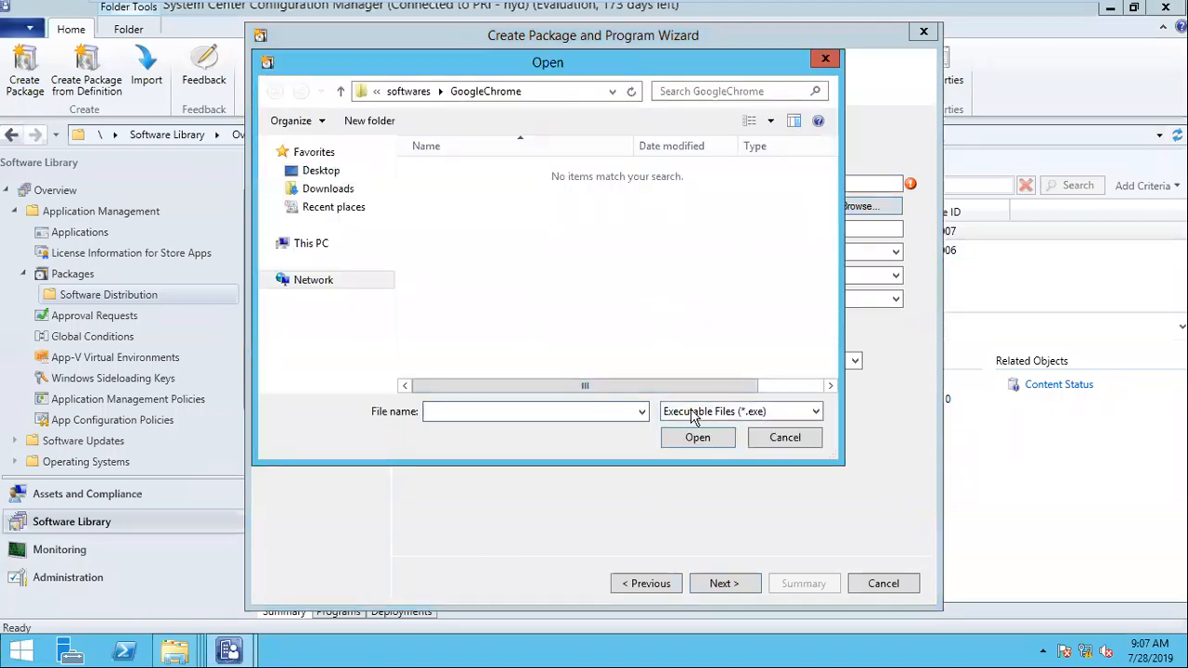
{"action": "left_click", "coordinate": [720, 411]}
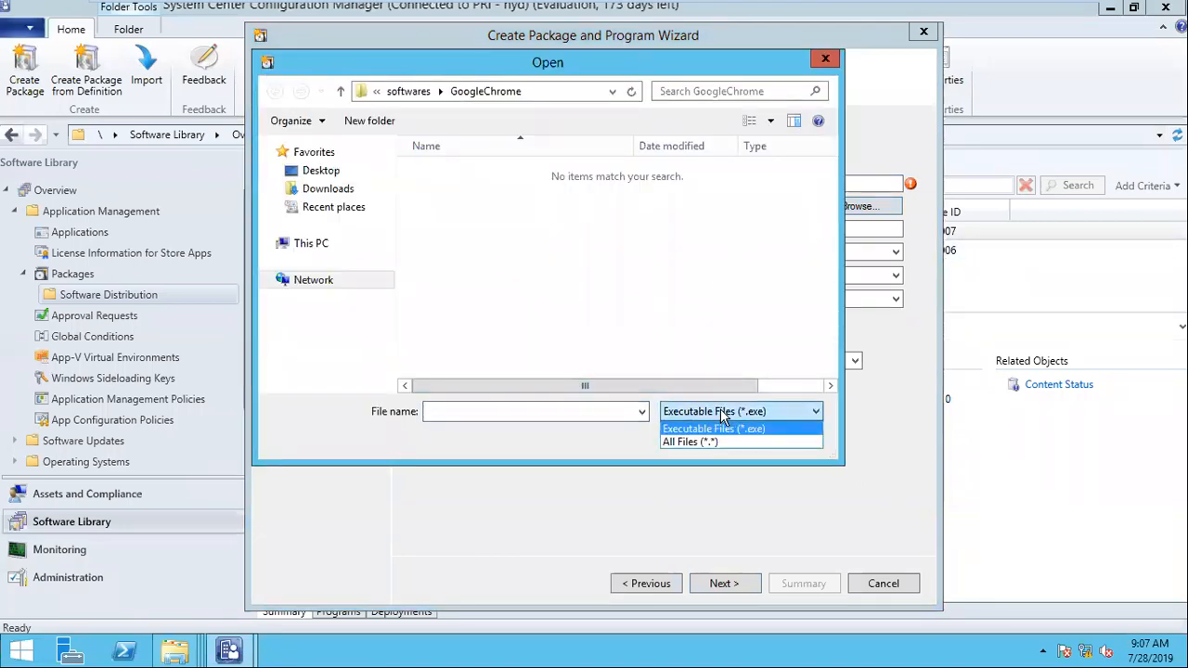
{"action": "left_click", "coordinate": [708, 443]}
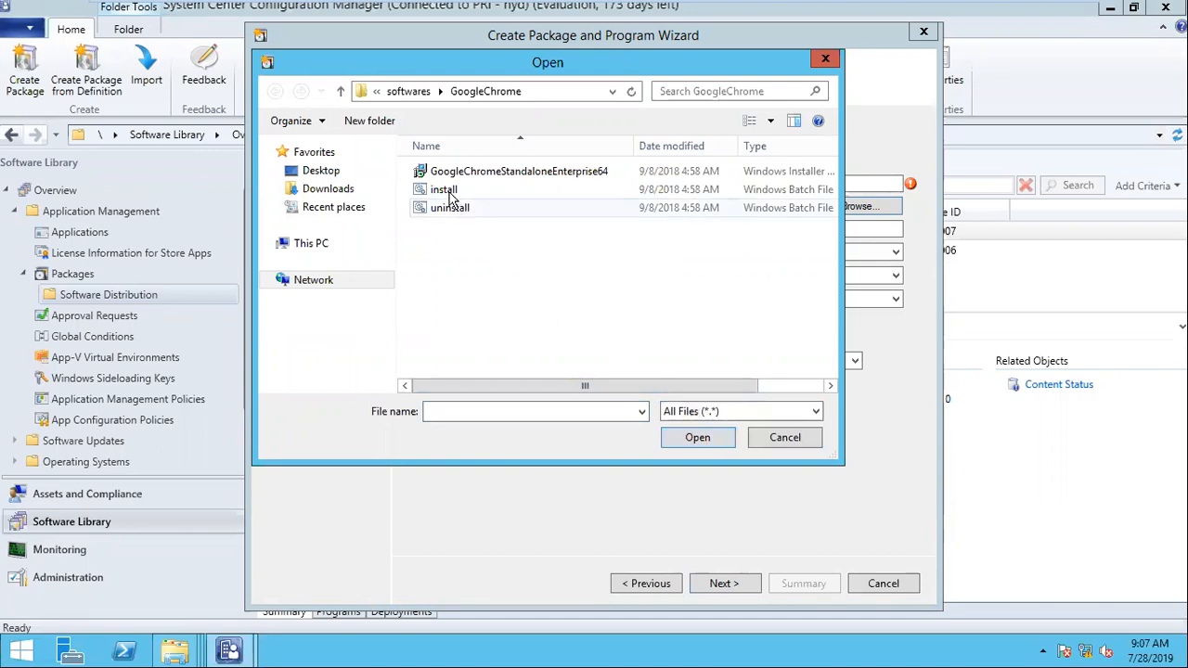
{"action": "double_click", "coordinate": [443, 190]}
{"action": "left_click", "coordinate": [562, 183]}
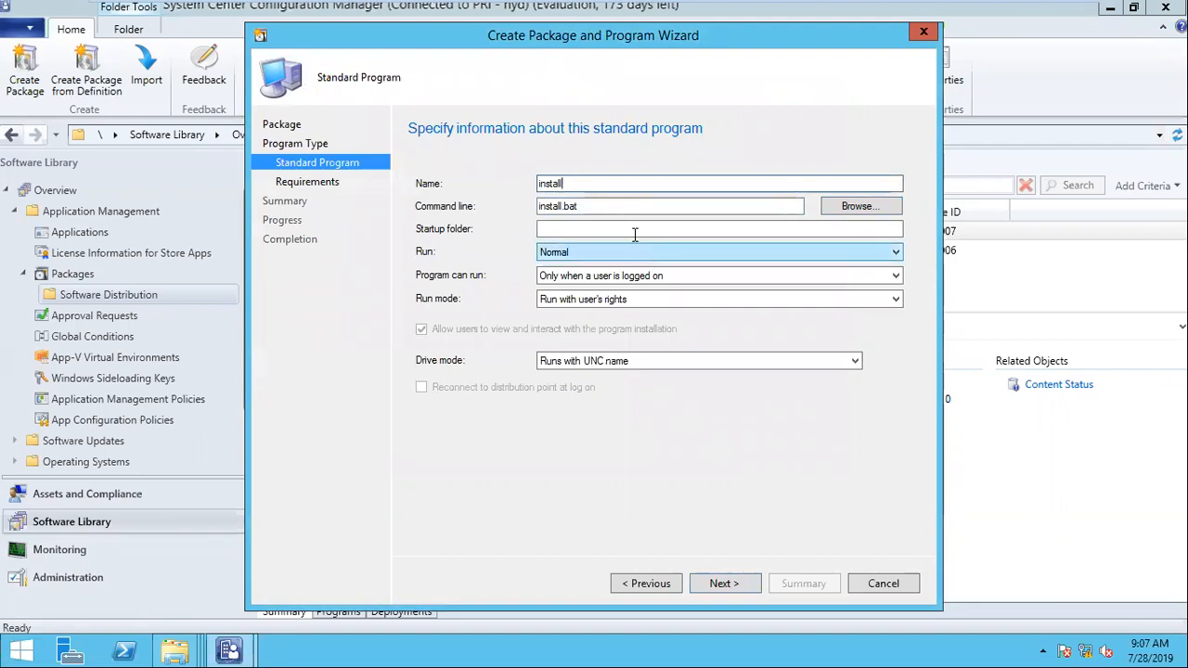
Step: Allow the install program to run whether or not a user is logged on and continue to its requirements
{"action": "left_click", "coordinate": [608, 276]}
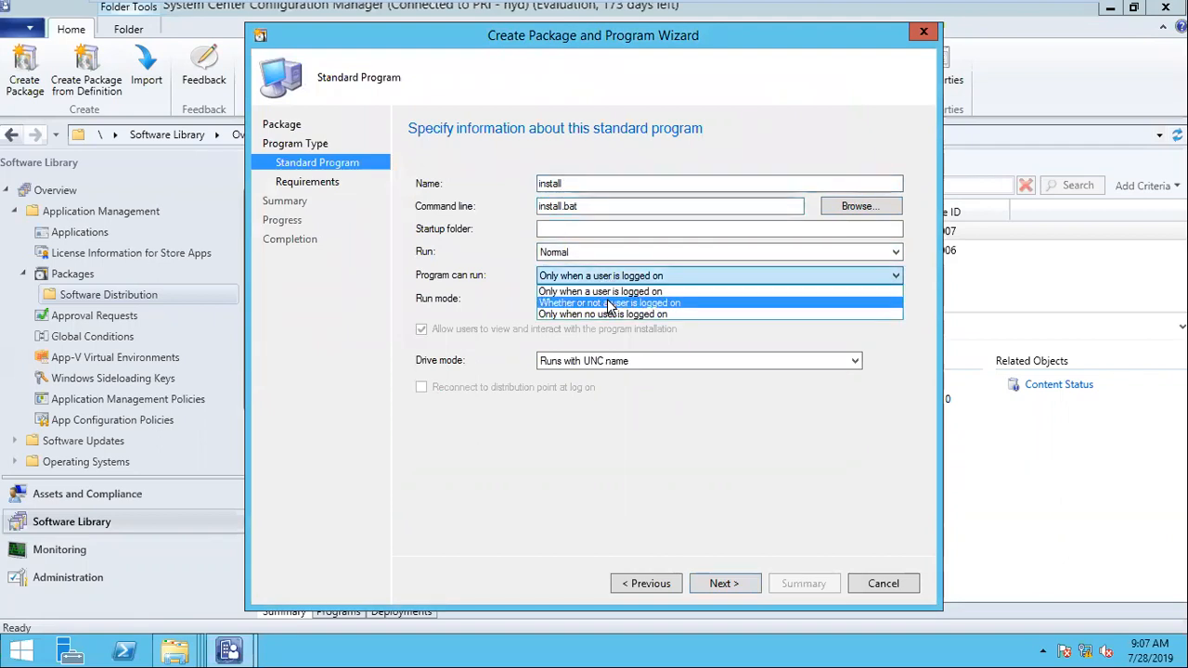
{"action": "left_click", "coordinate": [609, 305]}
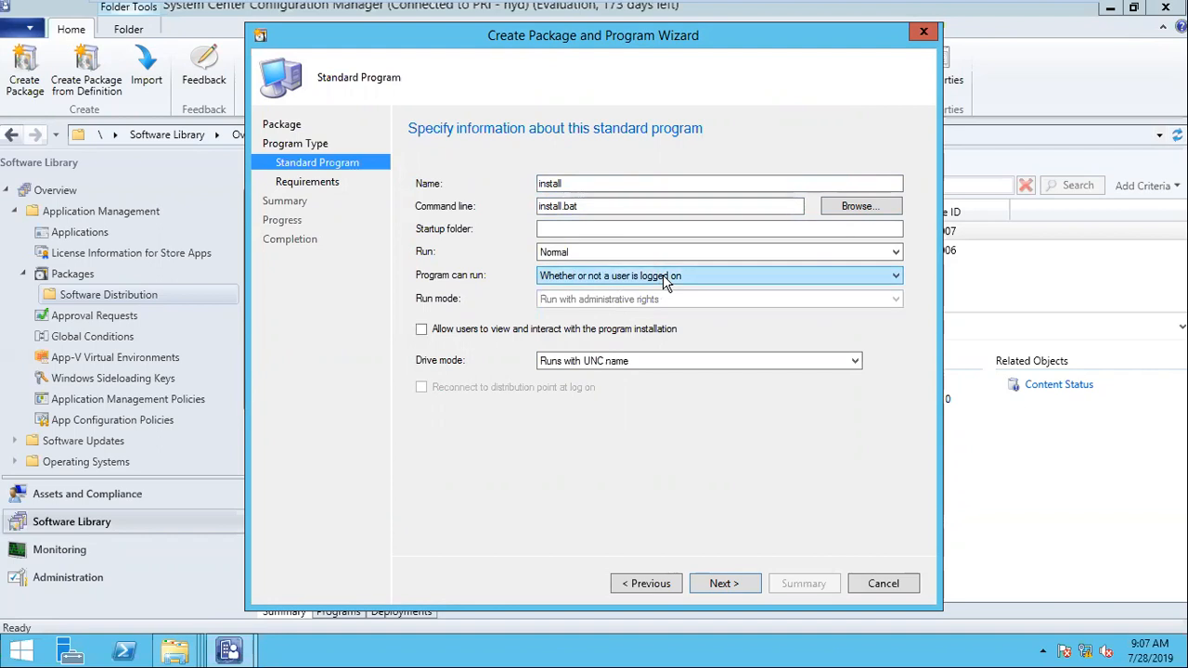
{"action": "left_click", "coordinate": [712, 582]}
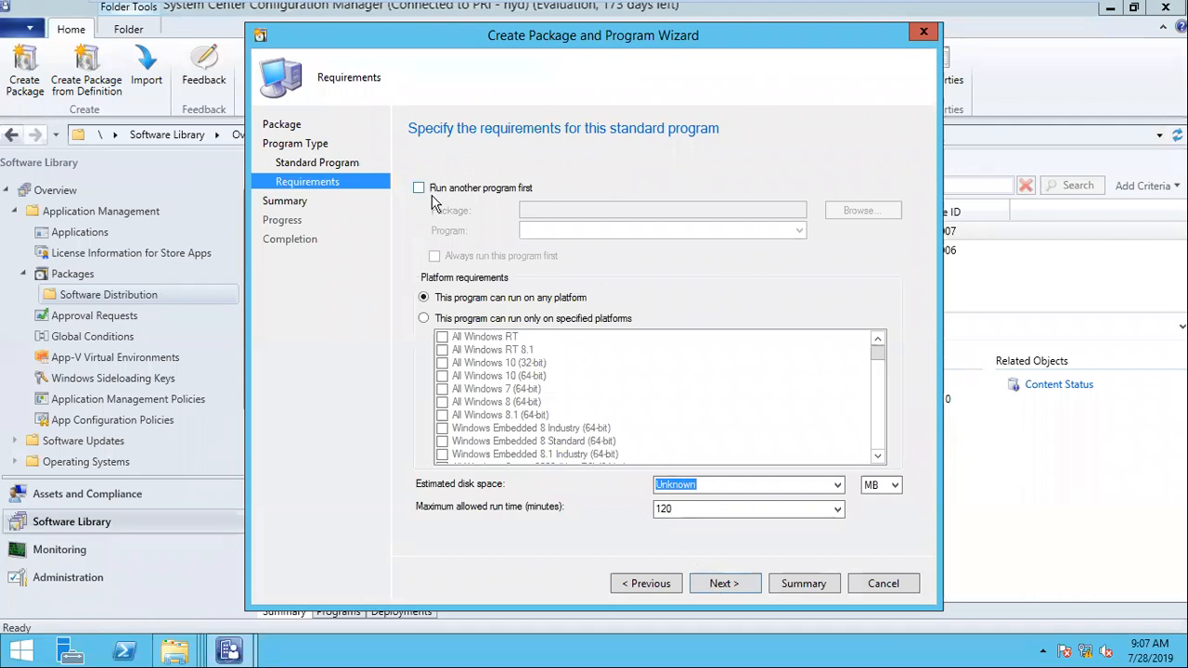
Step: Keep the default program requirements, review the summary, create the Chrome package and close the wizard
{"action": "left_click", "coordinate": [740, 586]}
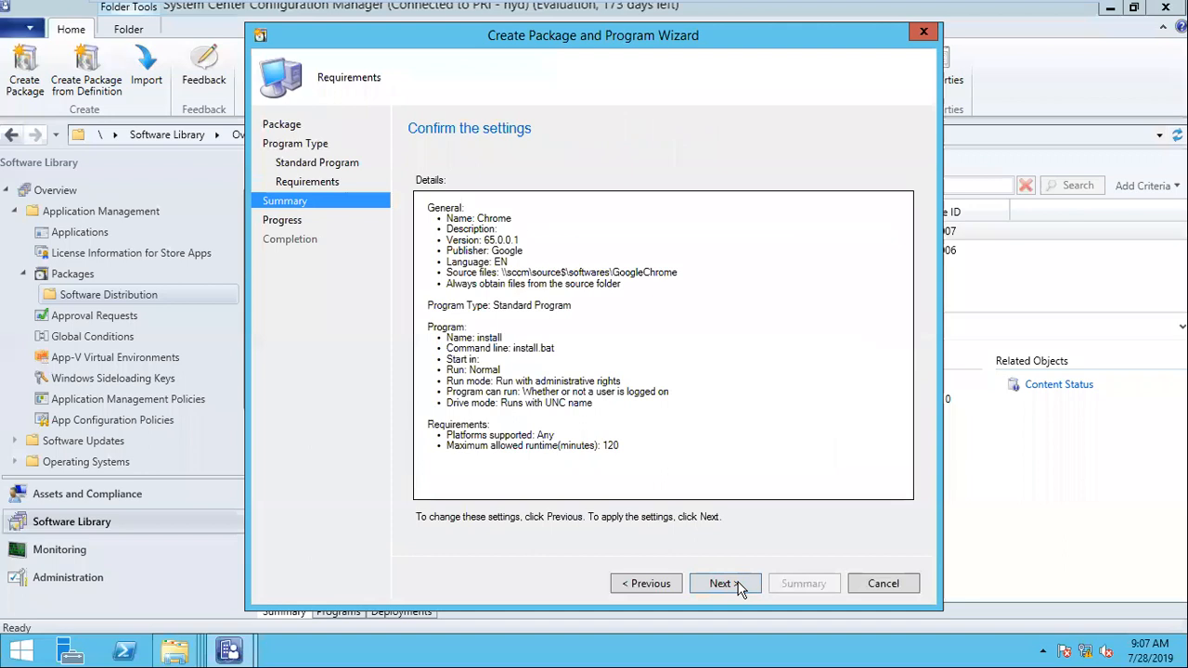
{"action": "left_click_drag", "start_coordinate": [549, 219], "coordinate": [717, 586]}
{"action": "left_click", "coordinate": [717, 587]}
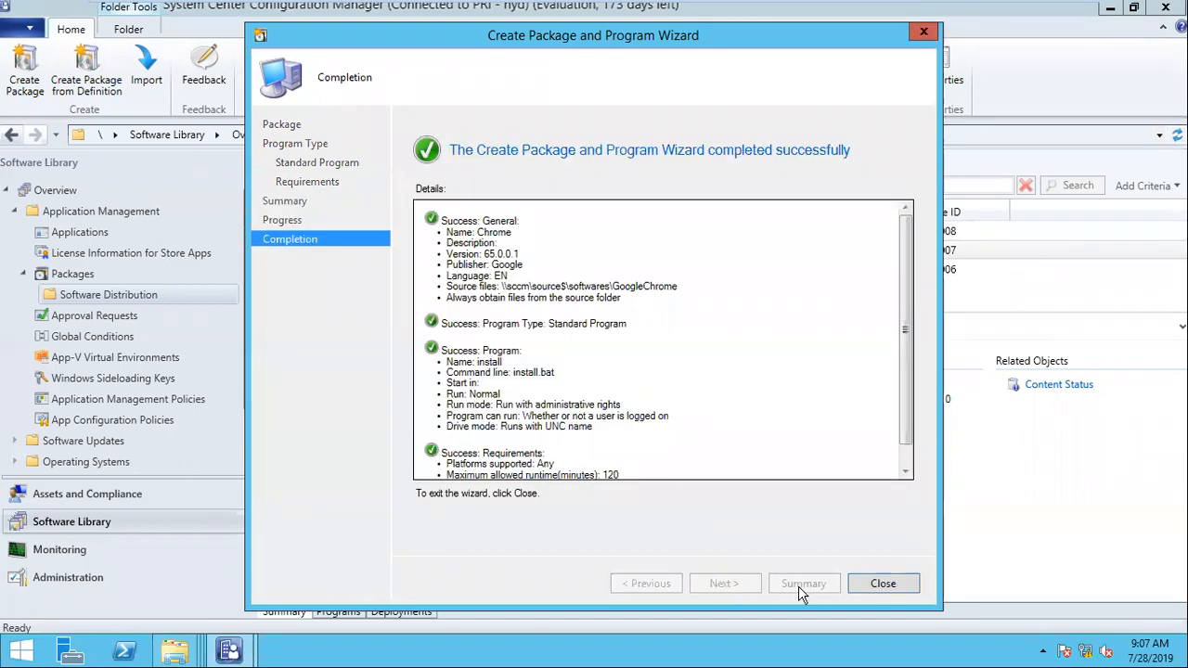
{"action": "left_click", "coordinate": [877, 585]}
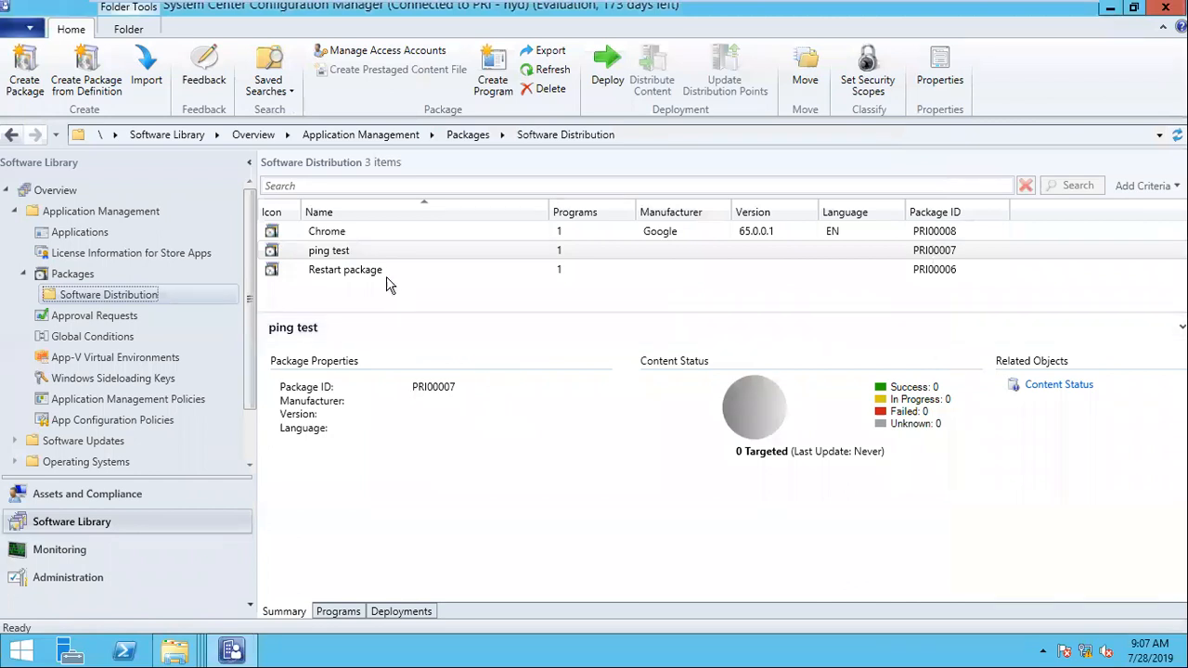
Step: Compare the content distribution actions available for the Chrome and ping test packages
{"action": "left_click", "coordinate": [332, 234]}
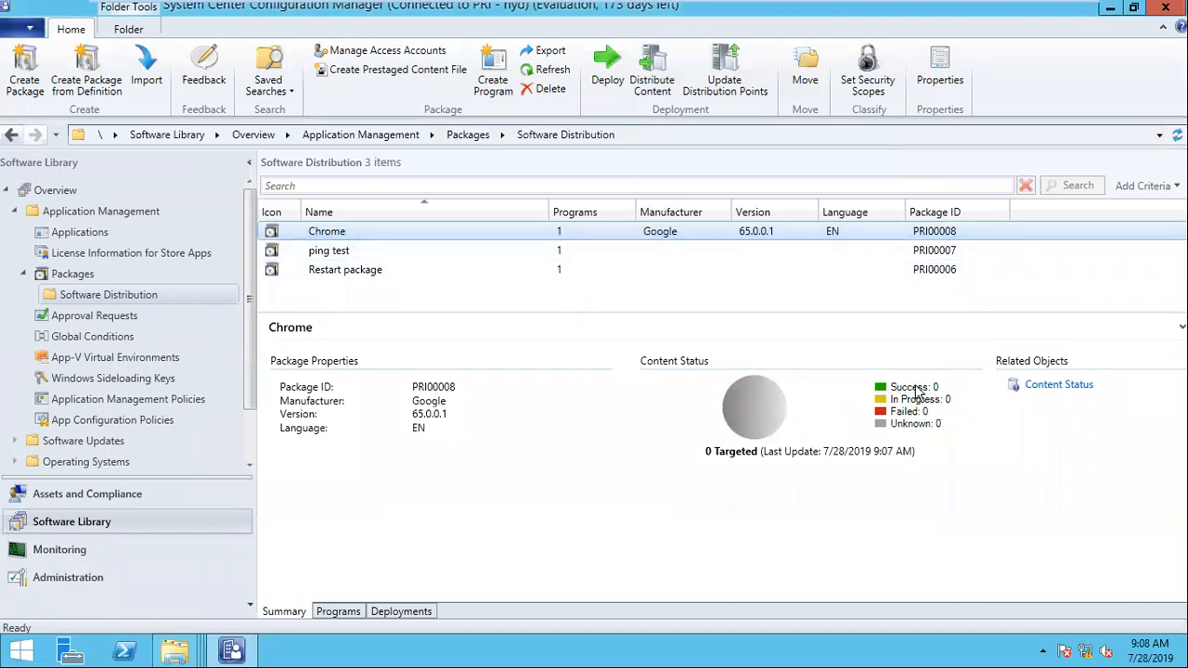
{"action": "right_click", "coordinate": [327, 238]}
{"action": "left_click", "coordinate": [315, 255]}
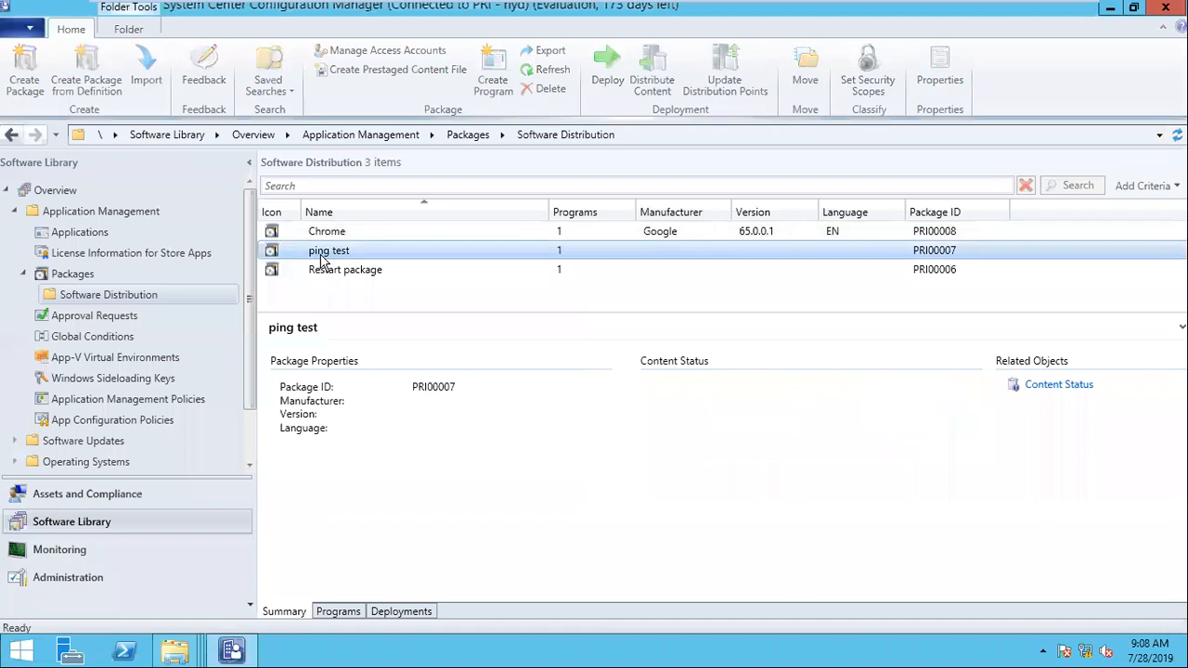
{"action": "right_click", "coordinate": [321, 253]}
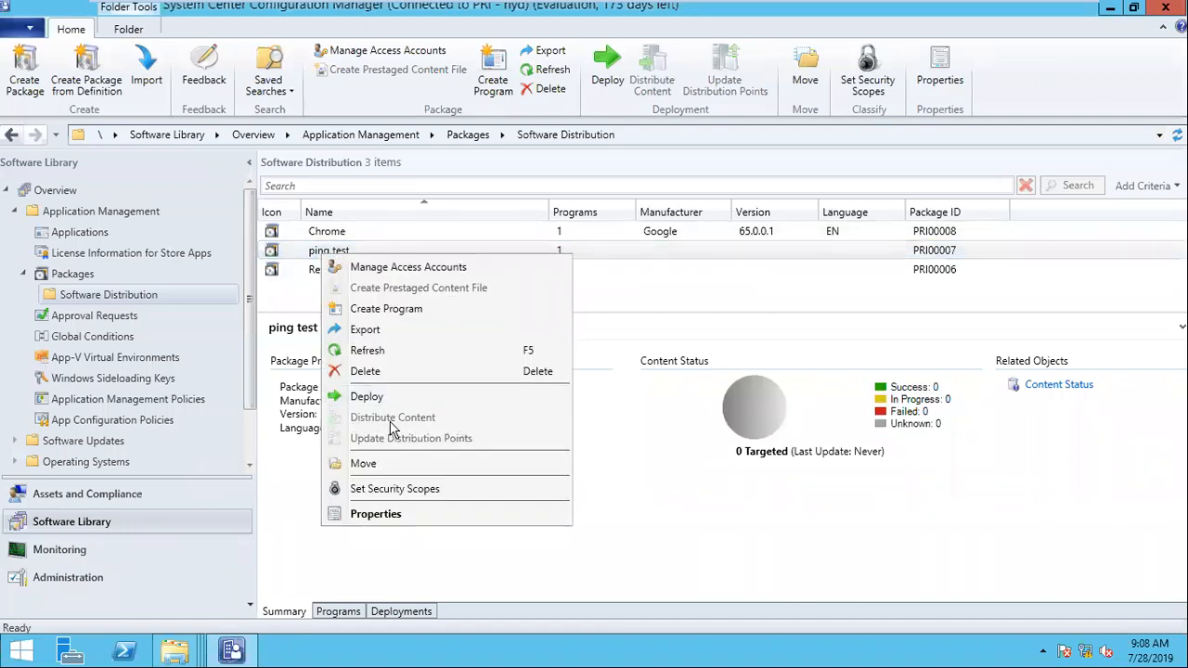
Step: Distribute the Chrome package's content to the SCCM.NANI.LOCAL distribution point and close the wizard
{"action": "left_click", "coordinate": [344, 236]}
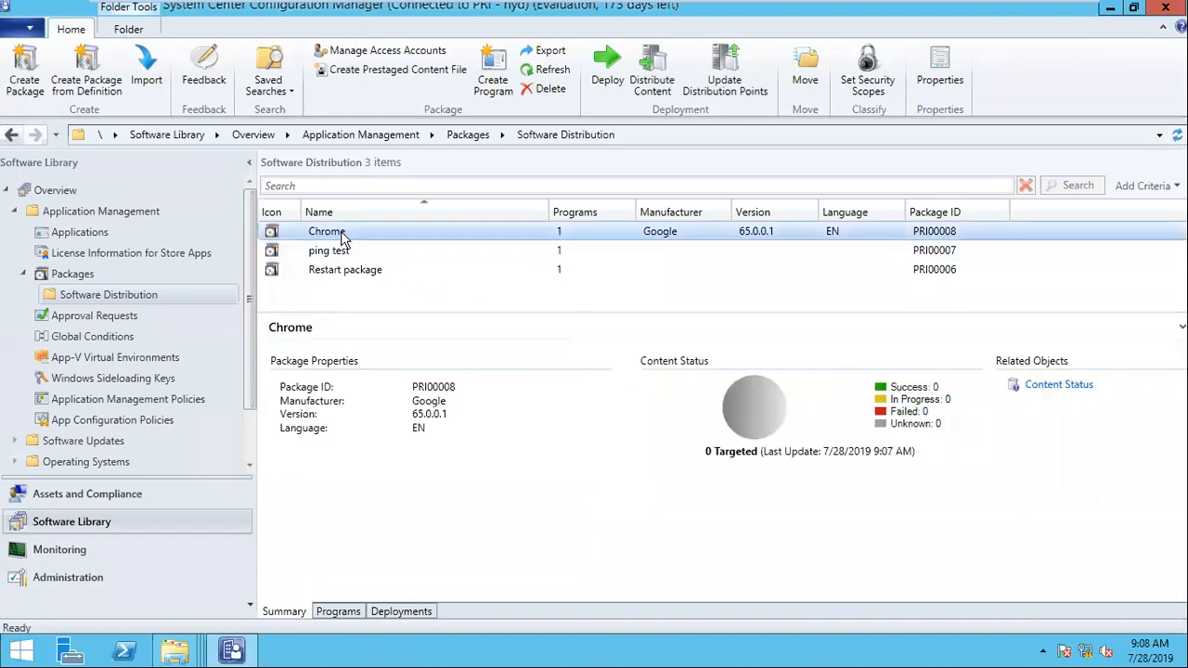
{"action": "right_click", "coordinate": [341, 238]}
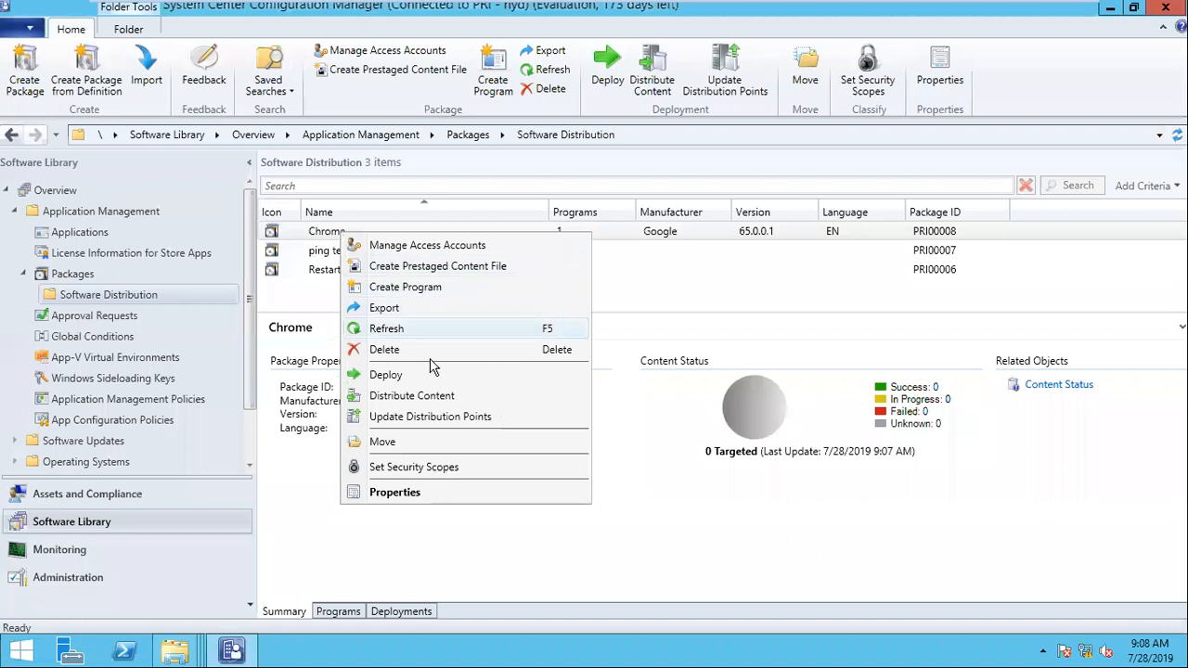
{"action": "left_click", "coordinate": [443, 405]}
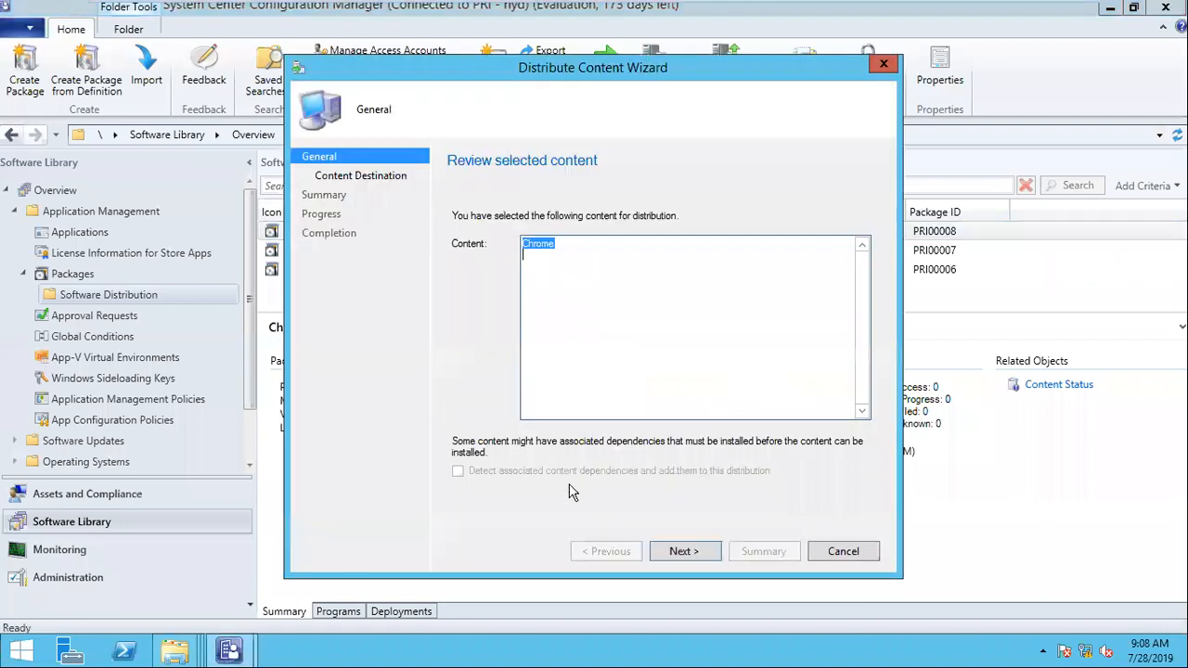
{"action": "left_click", "coordinate": [685, 551]}
{"action": "left_click", "coordinate": [854, 290]}
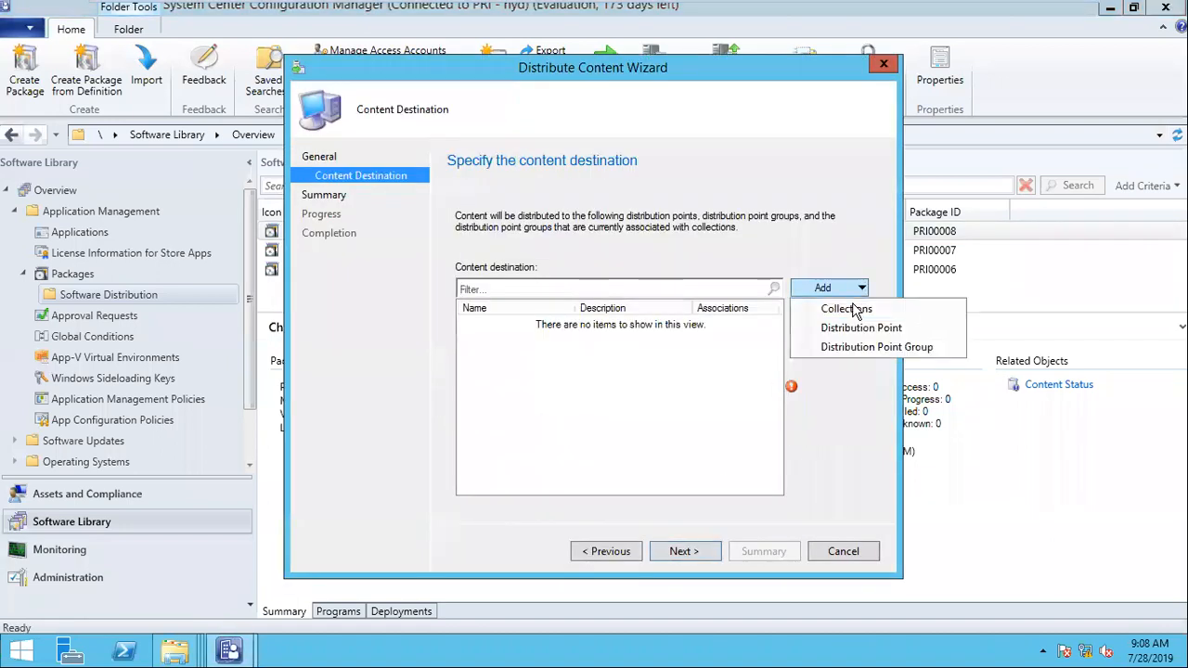
{"action": "left_click", "coordinate": [858, 329]}
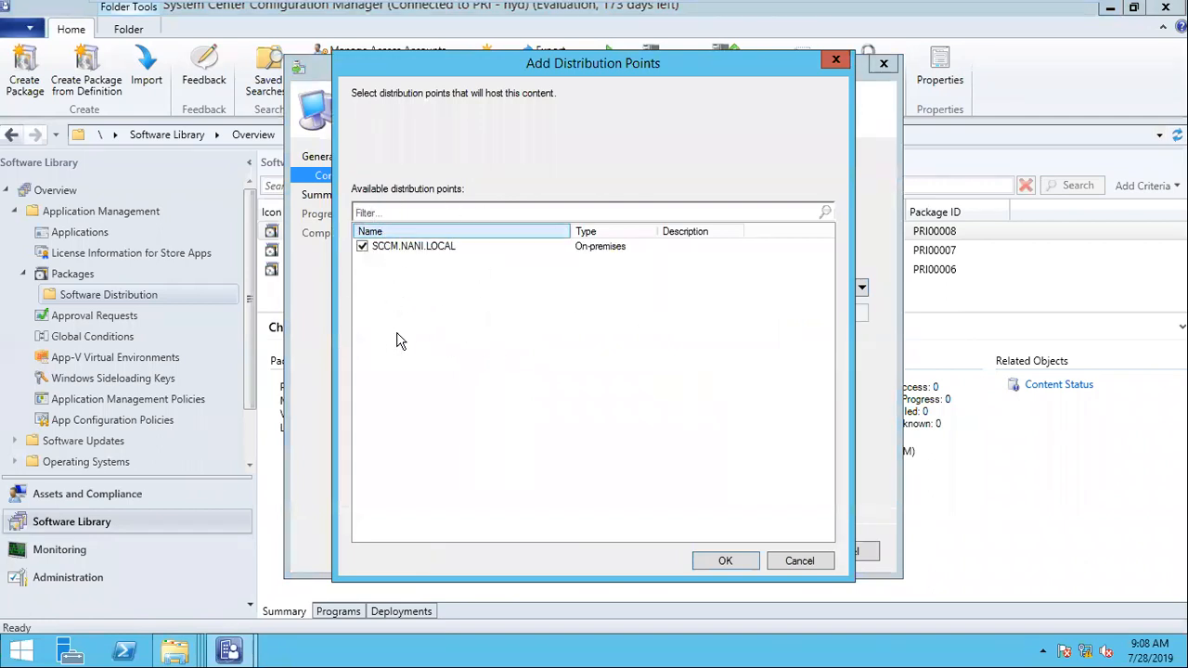
{"action": "left_click", "coordinate": [725, 560]}
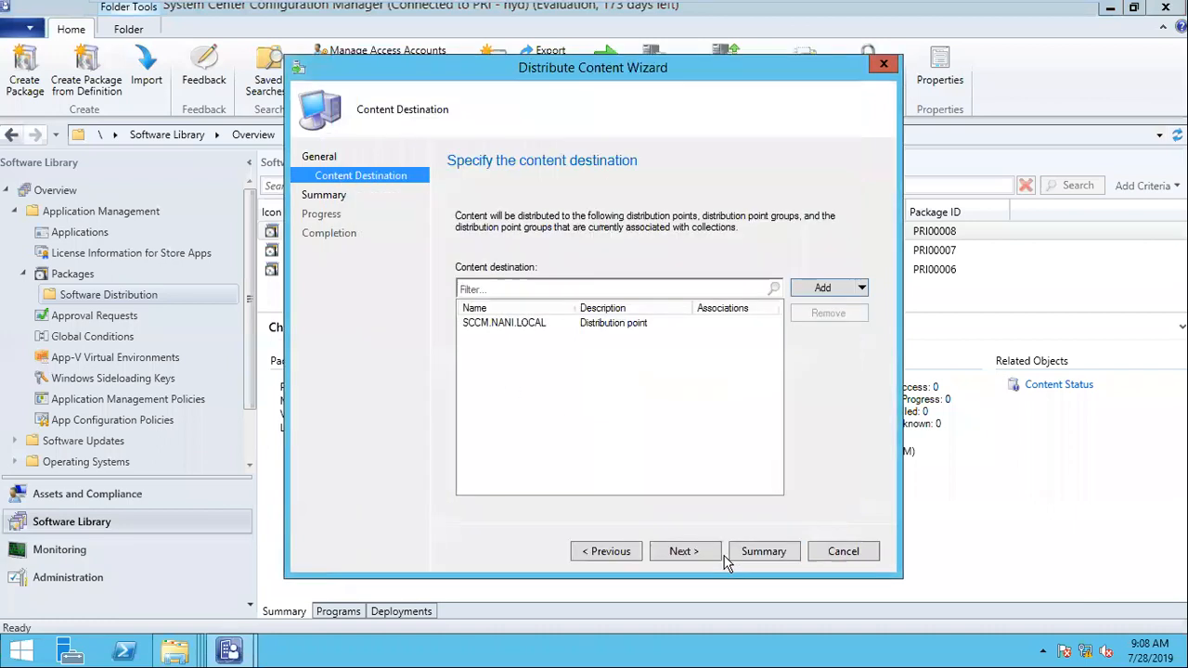
{"action": "left_click", "coordinate": [684, 555]}
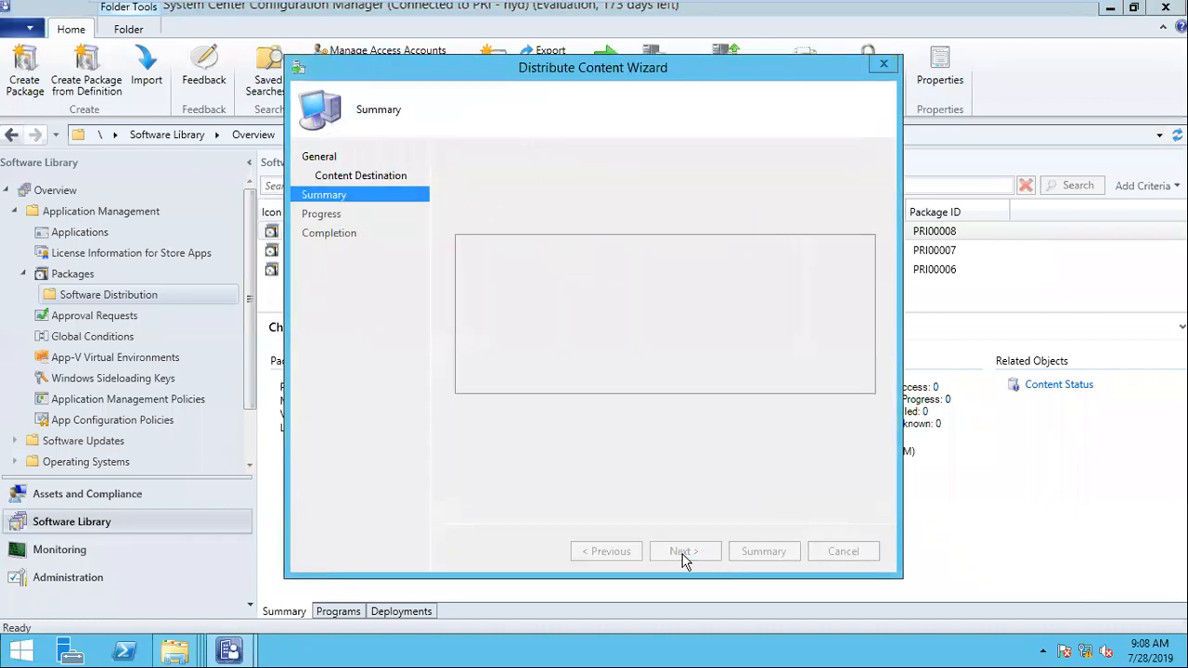
{"action": "left_click", "coordinate": [843, 556]}
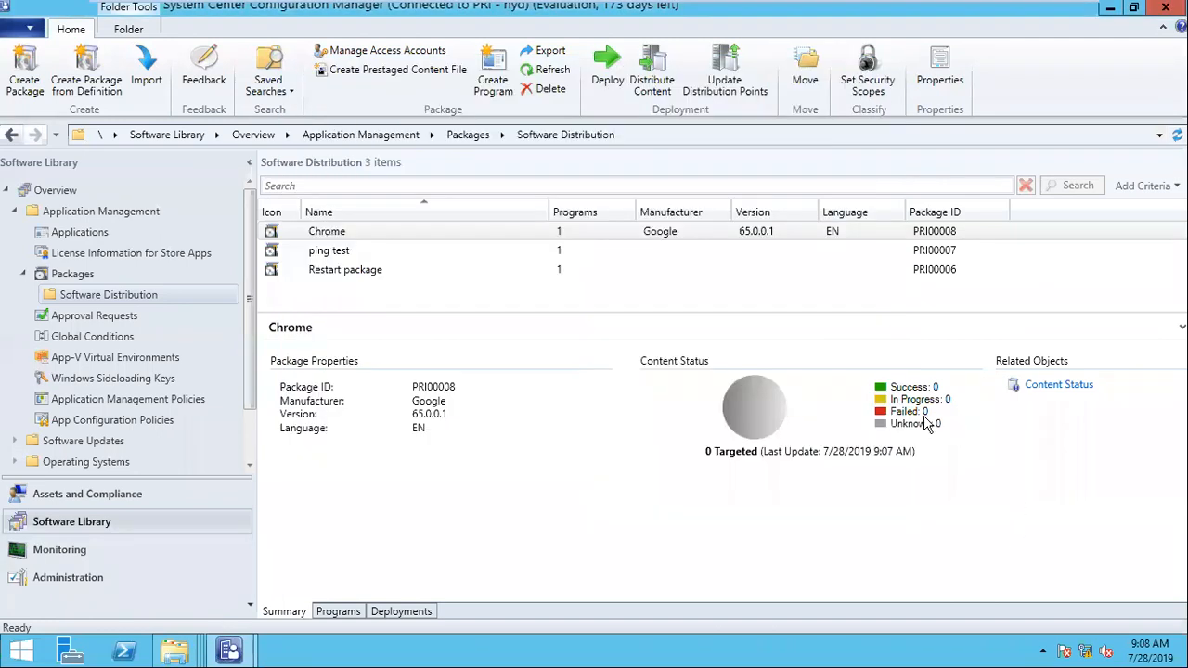
Step: Refresh the Chrome package to check its content status and view the programs it contains
{"action": "right_click", "coordinate": [352, 232]}
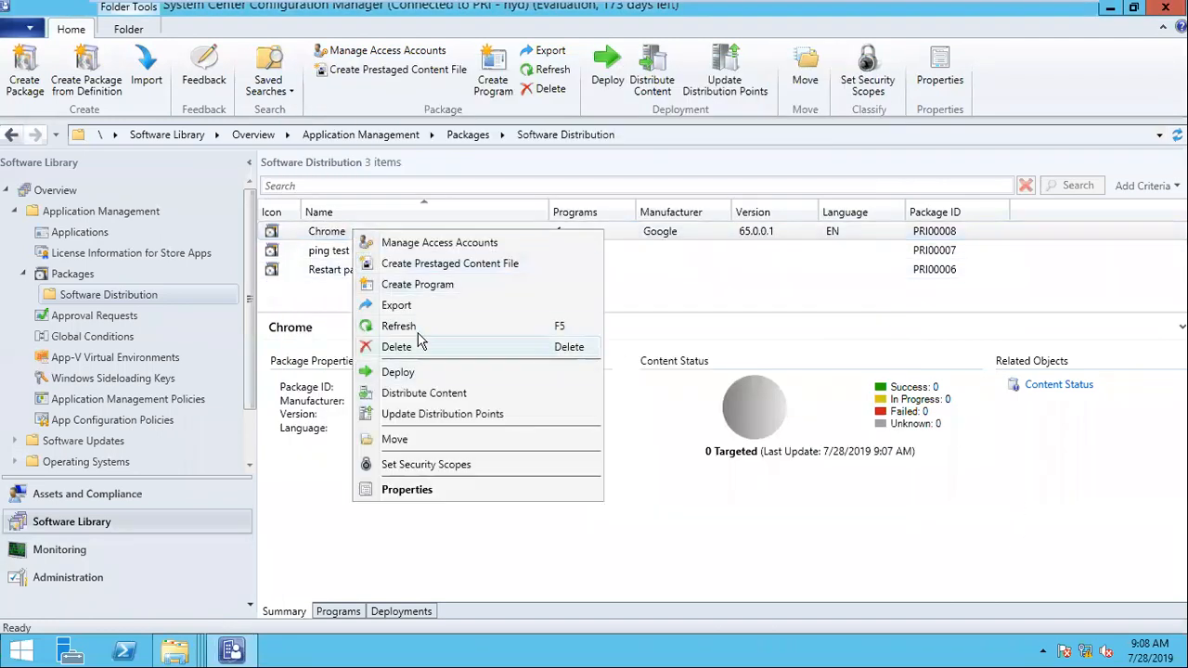
{"action": "left_click", "coordinate": [418, 328]}
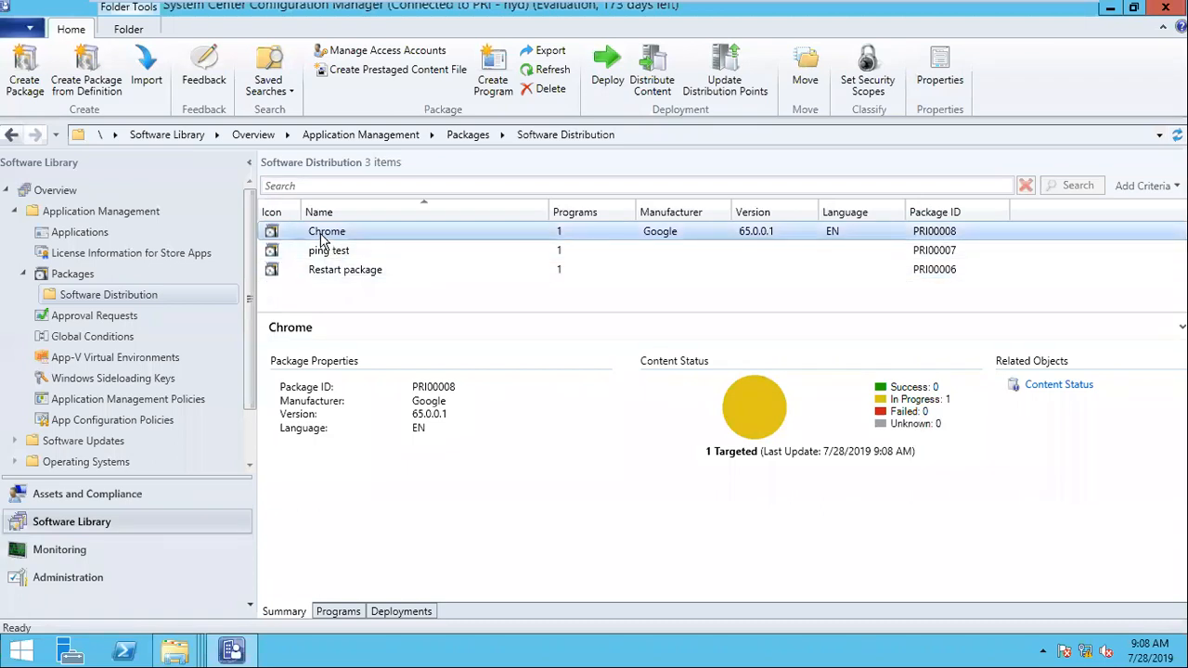
{"action": "left_click", "coordinate": [352, 611]}
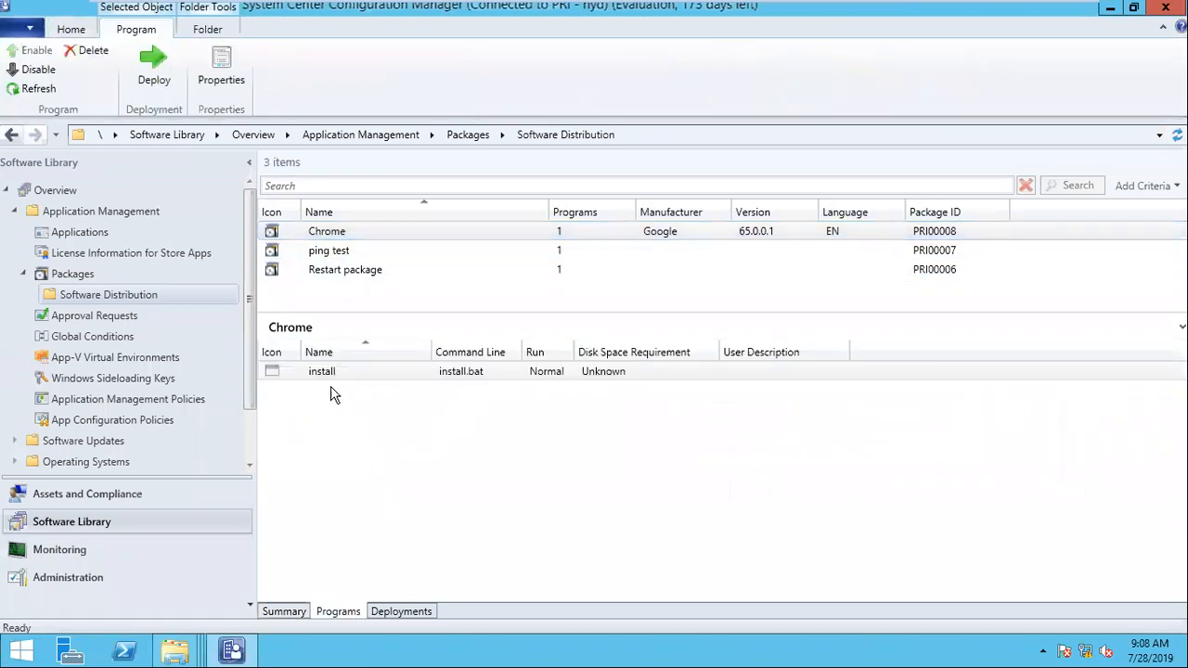
{"action": "left_click", "coordinate": [340, 373]}
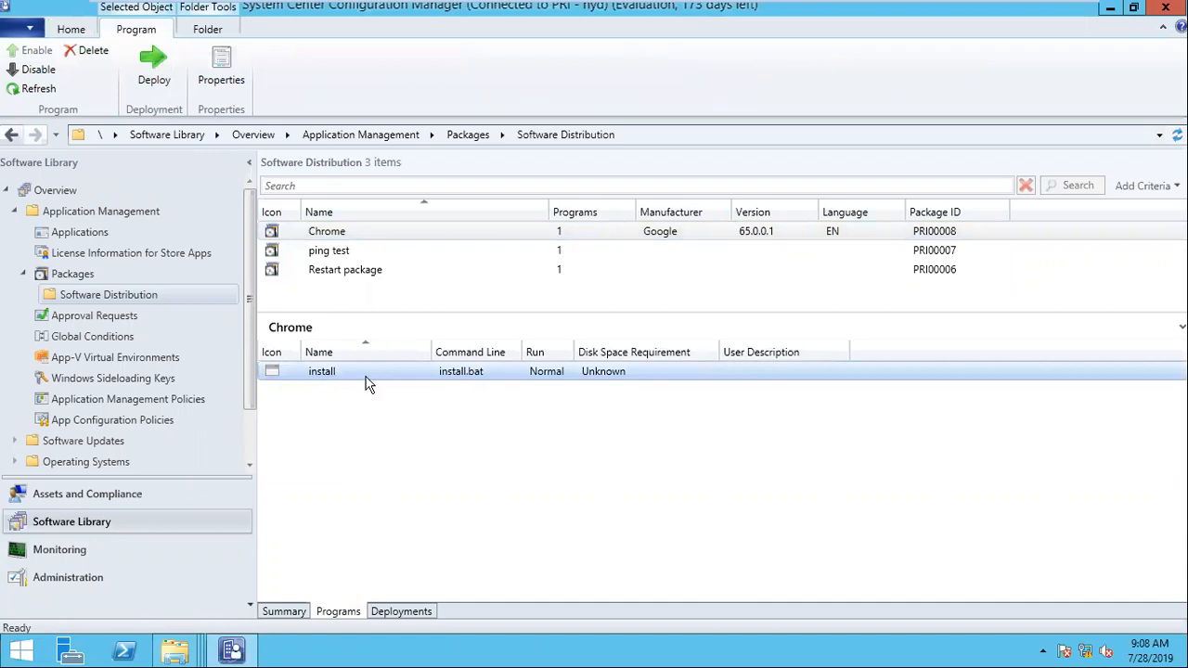
Step: Start a second standard program for the Chrome package, name it uninstall and use uninstall.bat from the GoogleChrome folder as its command line
{"action": "left_click", "coordinate": [332, 232]}
{"action": "right_click", "coordinate": [332, 232]}
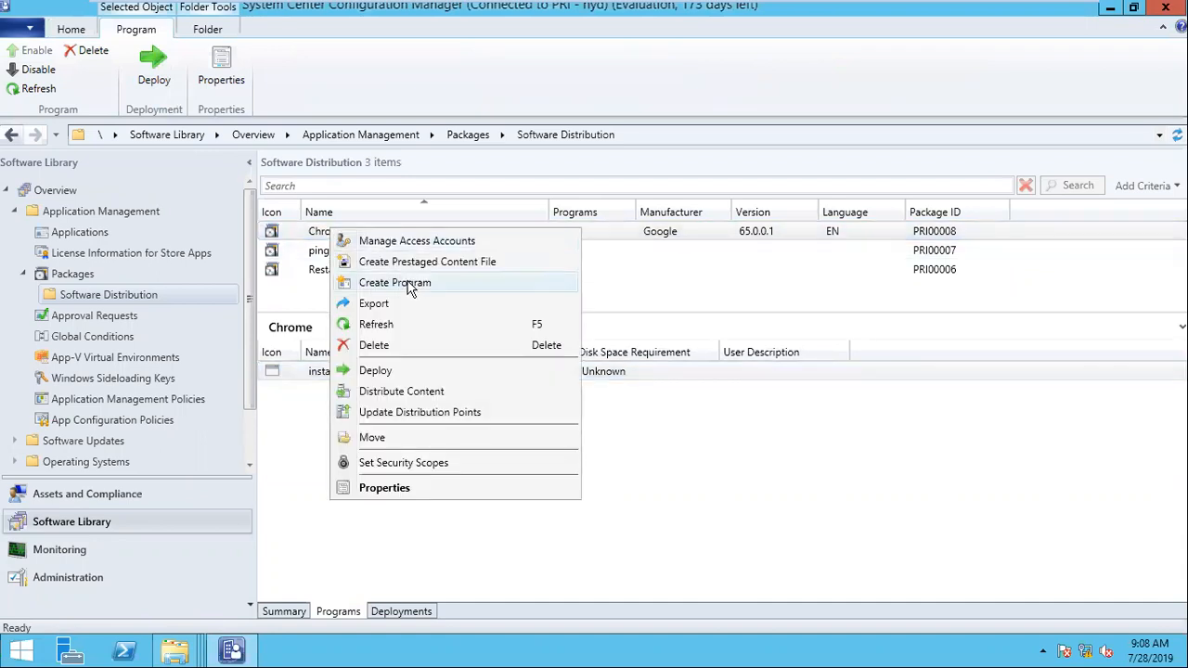
{"action": "left_click", "coordinate": [345, 542]}
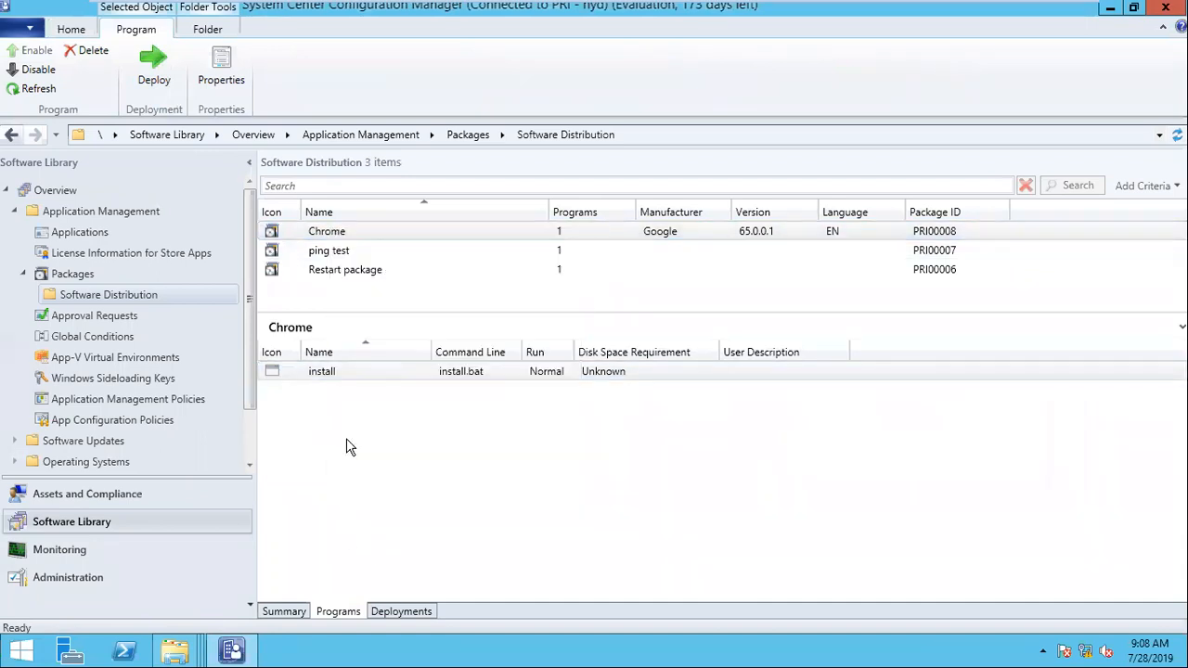
{"action": "left_click", "coordinate": [327, 234]}
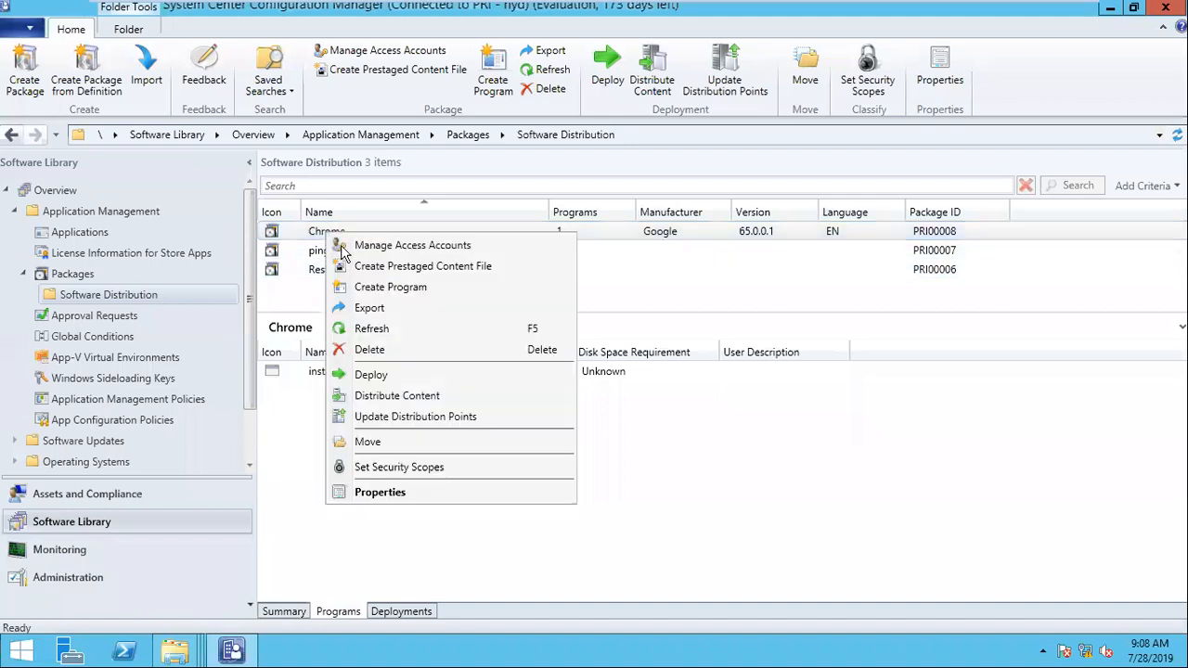
{"action": "left_click", "coordinate": [414, 296]}
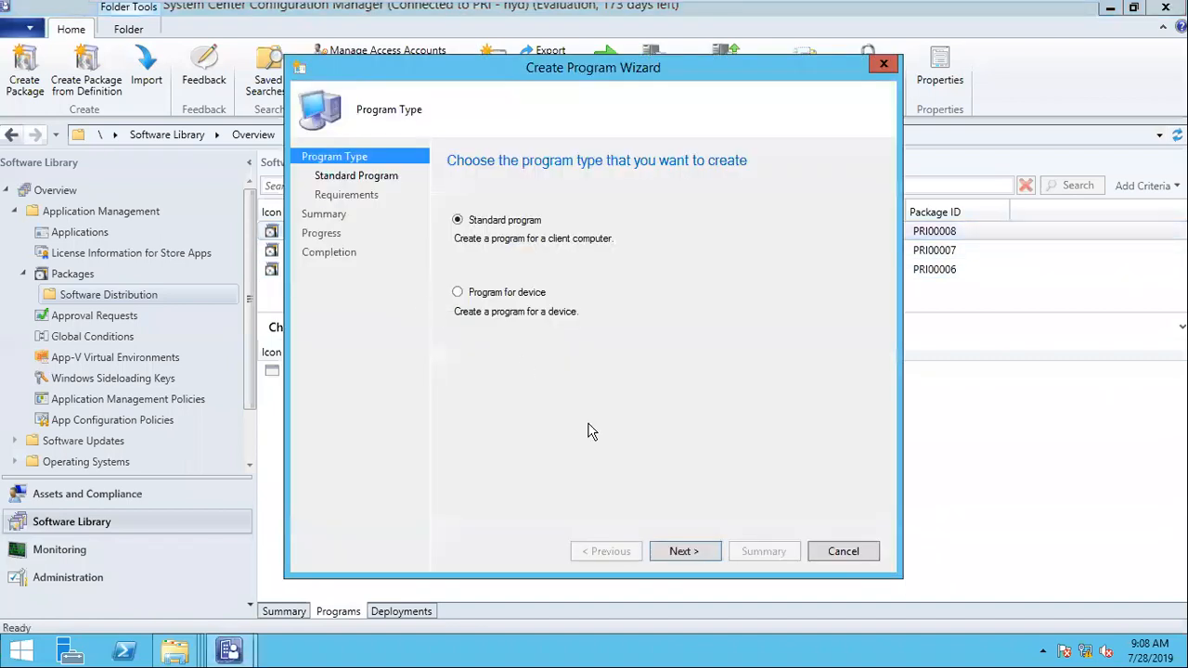
{"action": "left_click", "coordinate": [695, 559]}
{"action": "type", "text": "uninstall"}
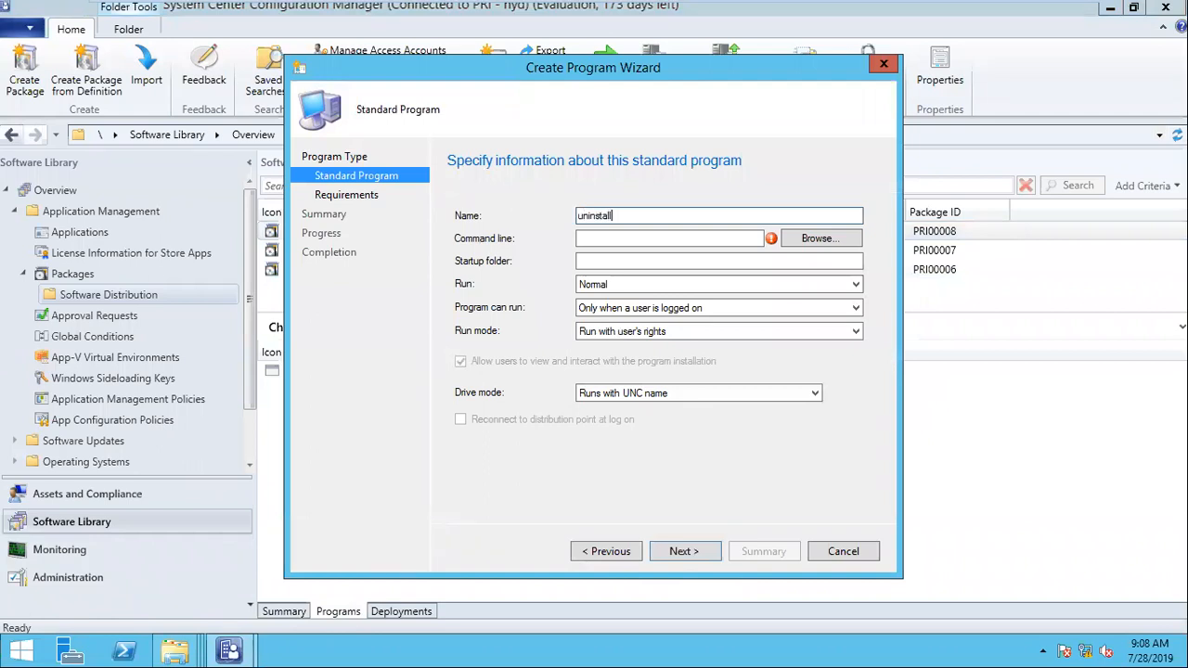
{"action": "left_click", "coordinate": [800, 239]}
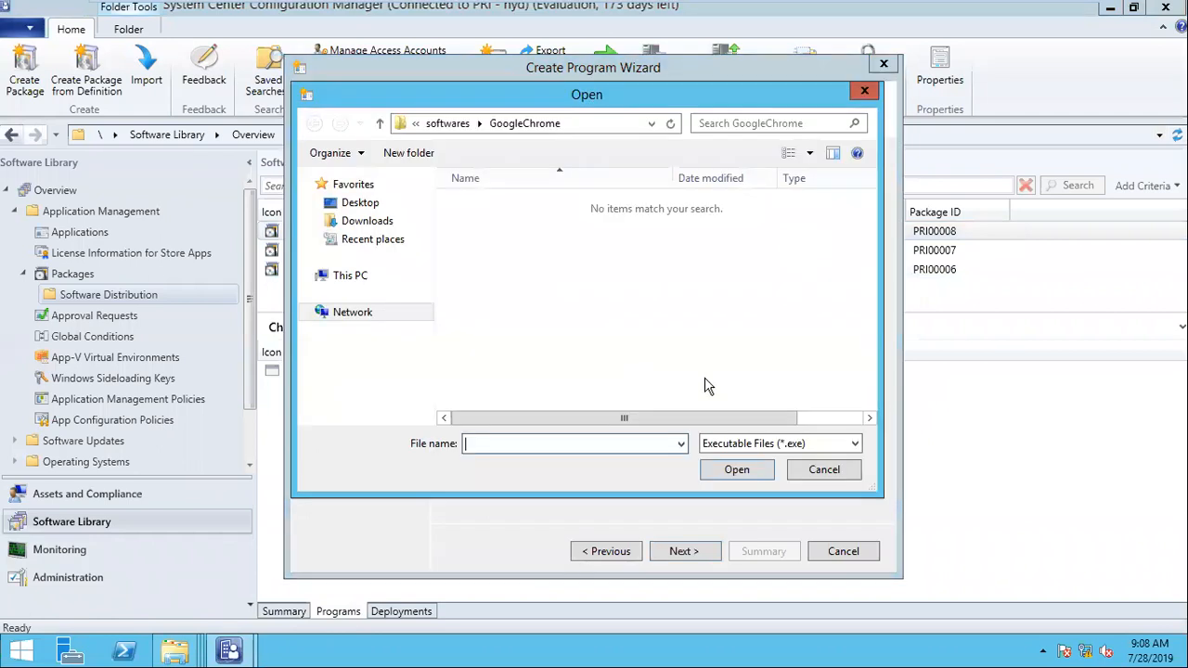
{"action": "left_click", "coordinate": [778, 443]}
{"action": "left_click", "coordinate": [733, 477]}
{"action": "double_click", "coordinate": [489, 240]}
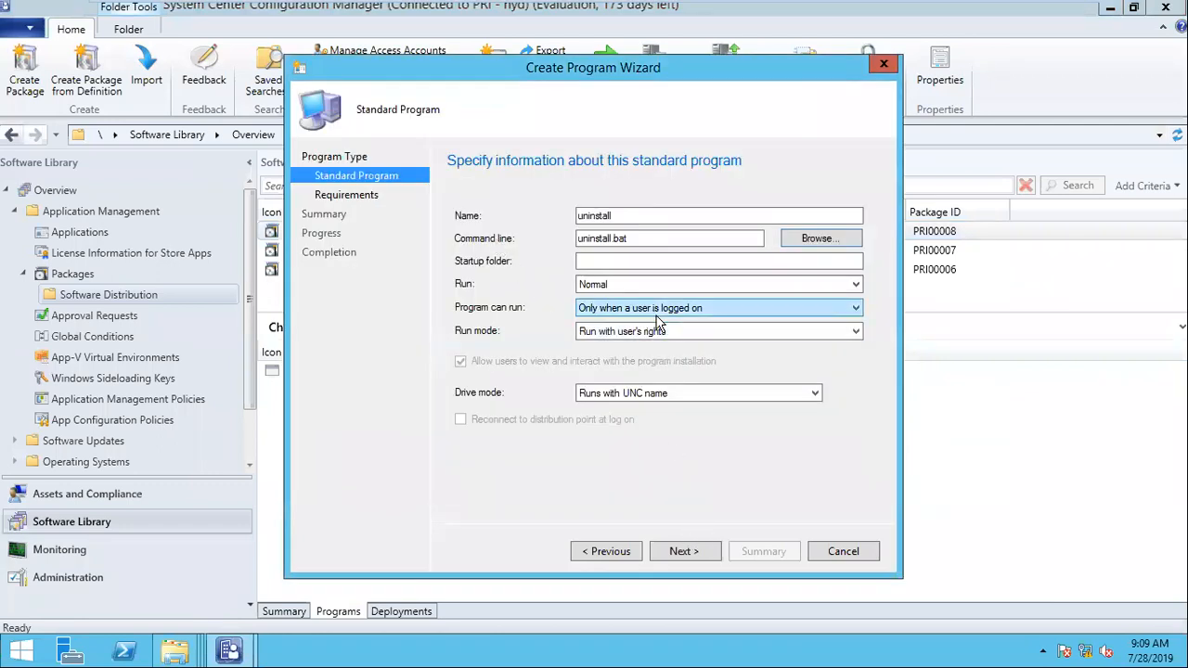
Step: Allow the uninstall program to run whether or not a user is logged on, keep the default requirements and finish creating it
{"action": "left_click", "coordinate": [656, 313]}
{"action": "left_click", "coordinate": [655, 334]}
{"action": "left_click", "coordinate": [687, 551]}
{"action": "left_click", "coordinate": [687, 552]}
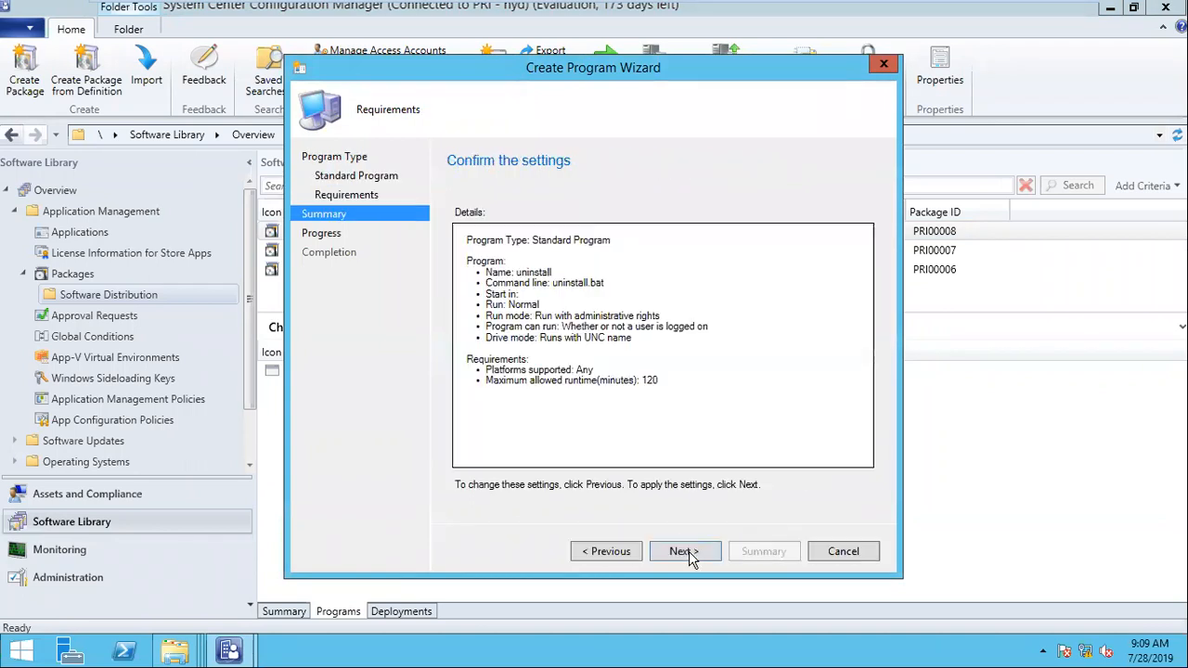
{"action": "left_click", "coordinate": [687, 553]}
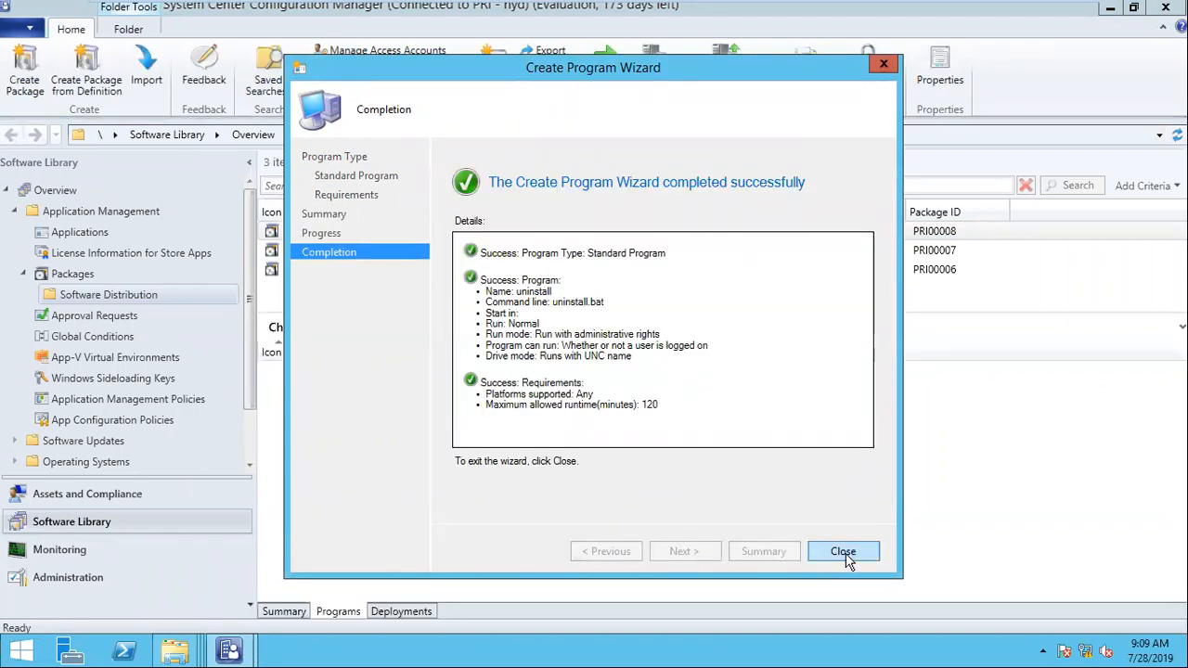
{"action": "left_click", "coordinate": [844, 554]}
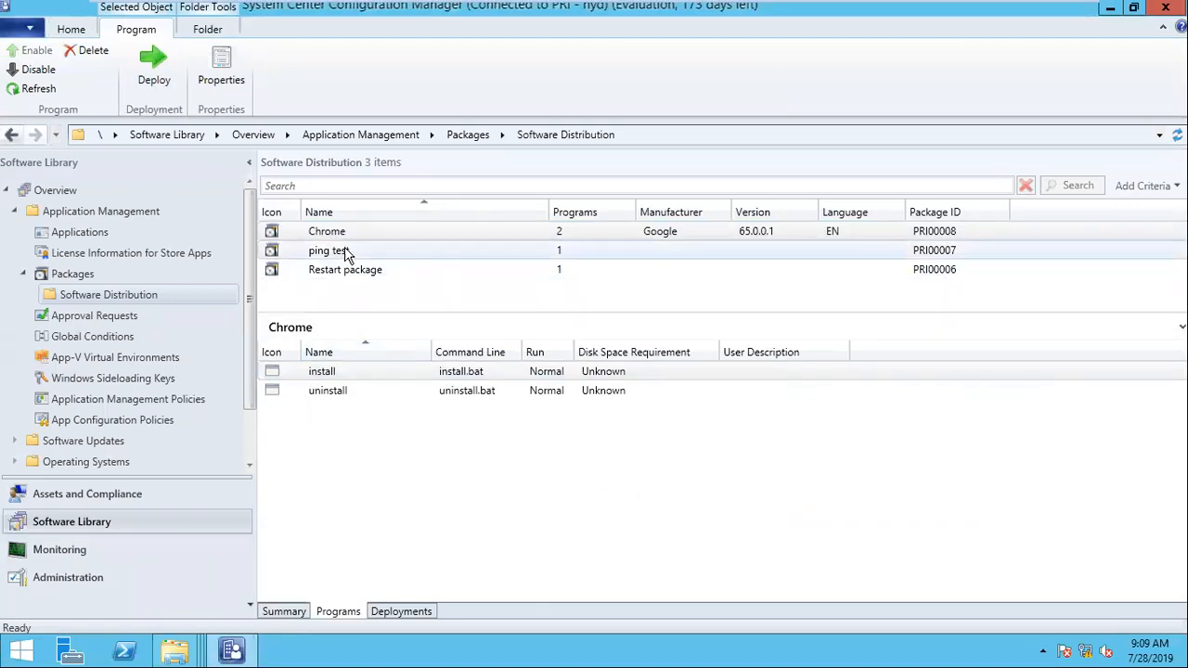
Step: Review the Chrome package's install and uninstall programs and its deployments
{"action": "left_click", "coordinate": [331, 395]}
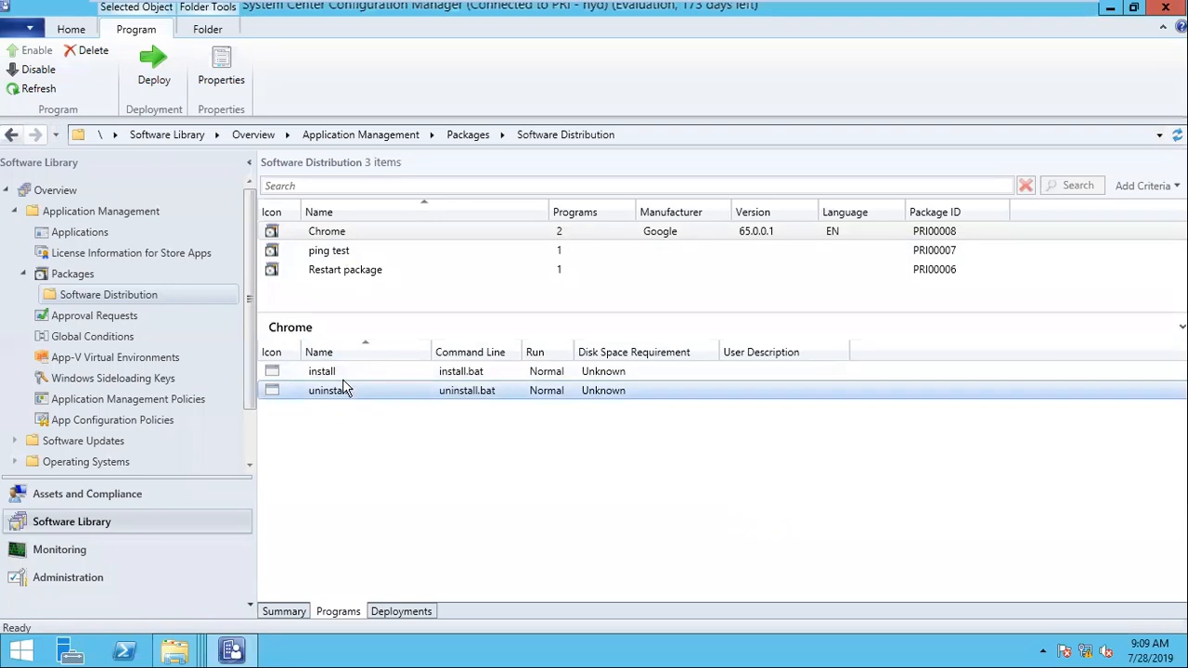
{"action": "left_click", "coordinate": [341, 375]}
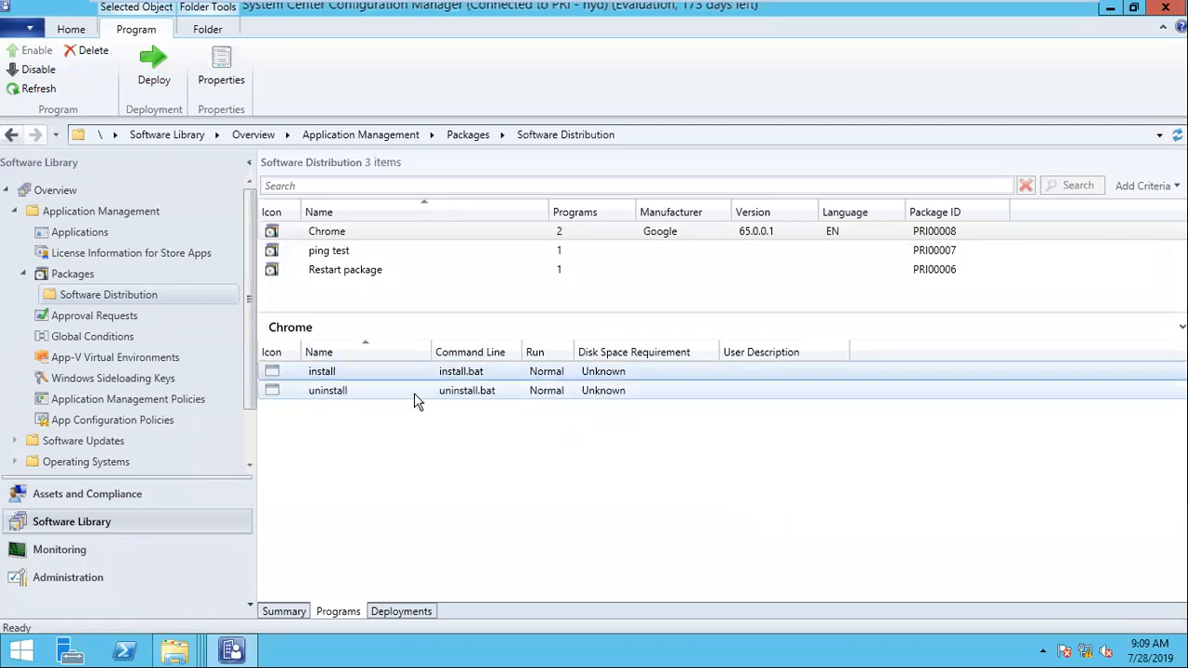
{"action": "left_click", "coordinate": [408, 611]}
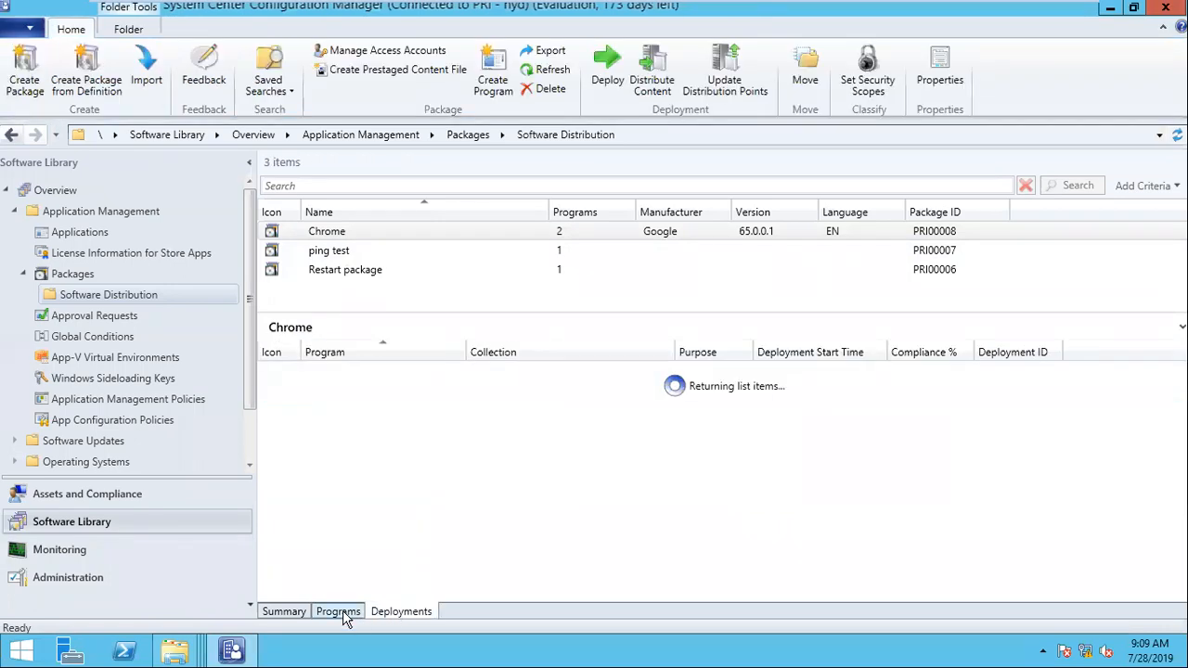
{"action": "left_click", "coordinate": [339, 612]}
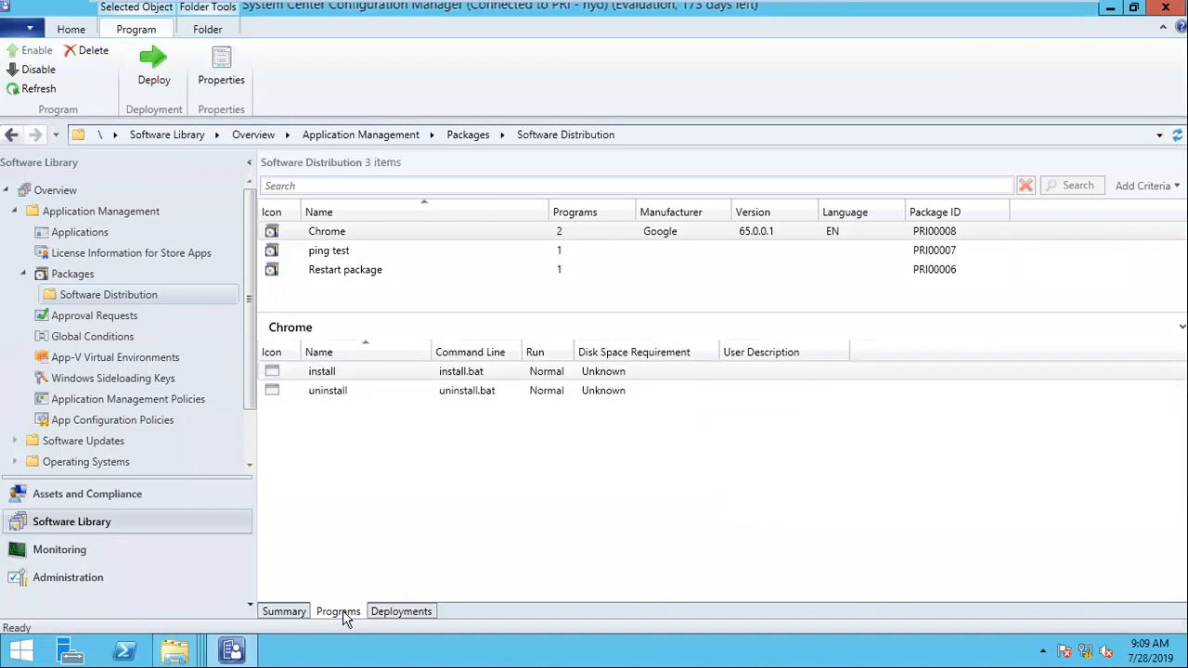
Step: Check which programs a deployment of the whole Chrome package lets you choose, and cancel the deployment
{"action": "right_click", "coordinate": [343, 243]}
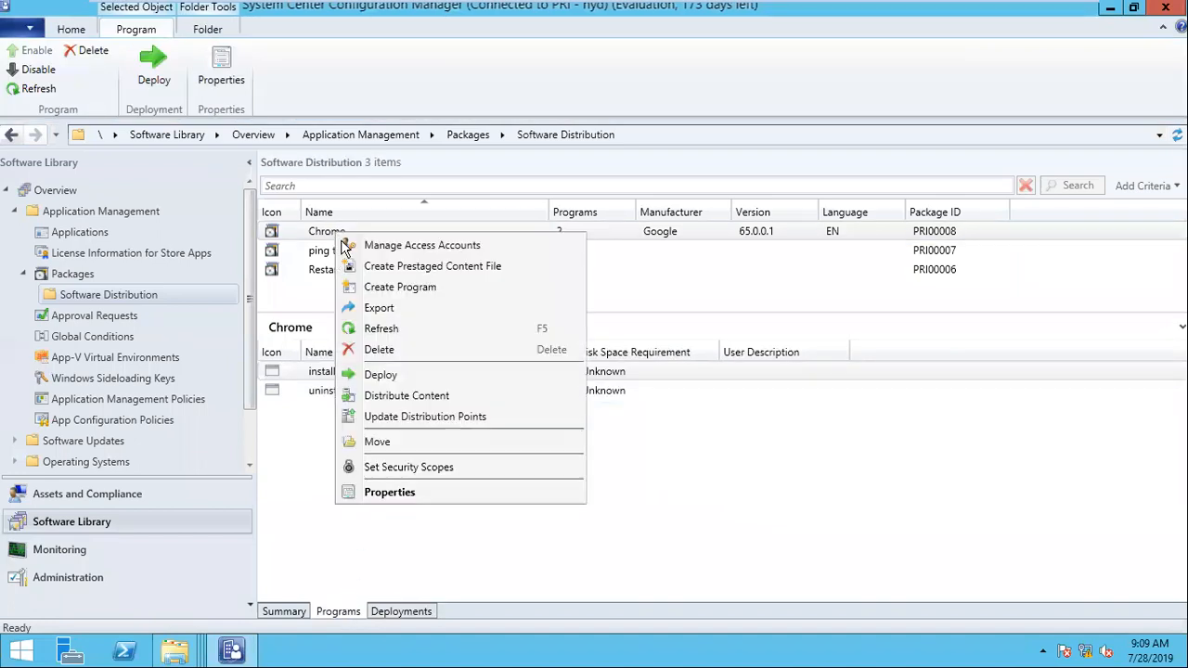
{"action": "left_click", "coordinate": [417, 380]}
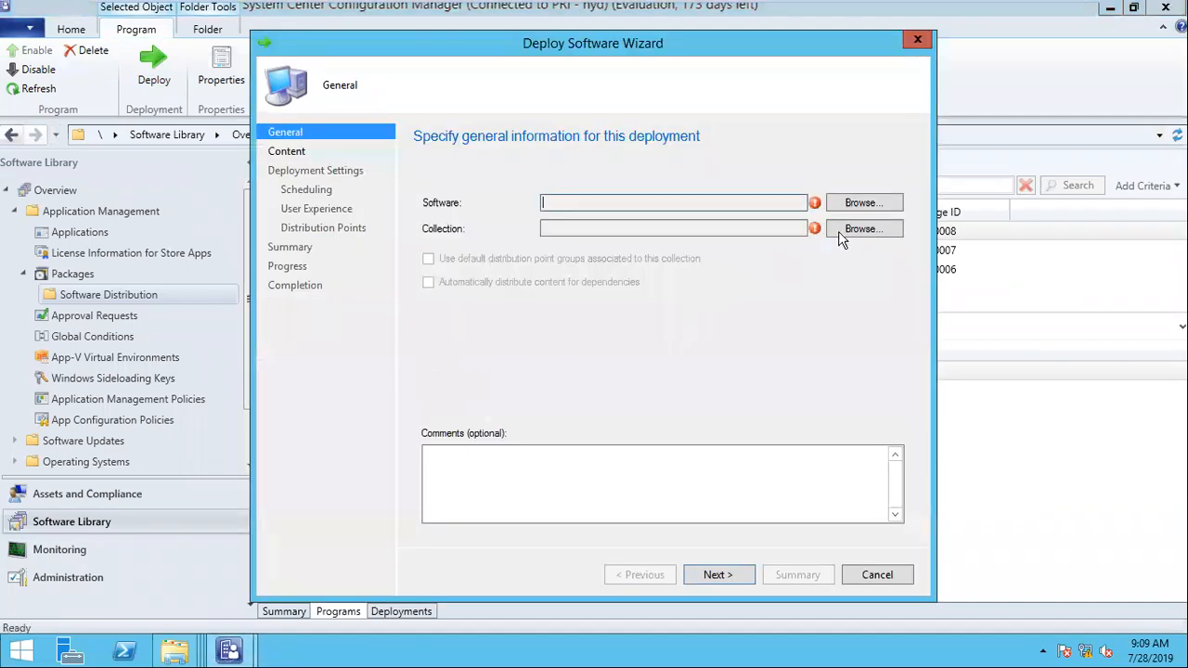
{"action": "left_click", "coordinate": [855, 206]}
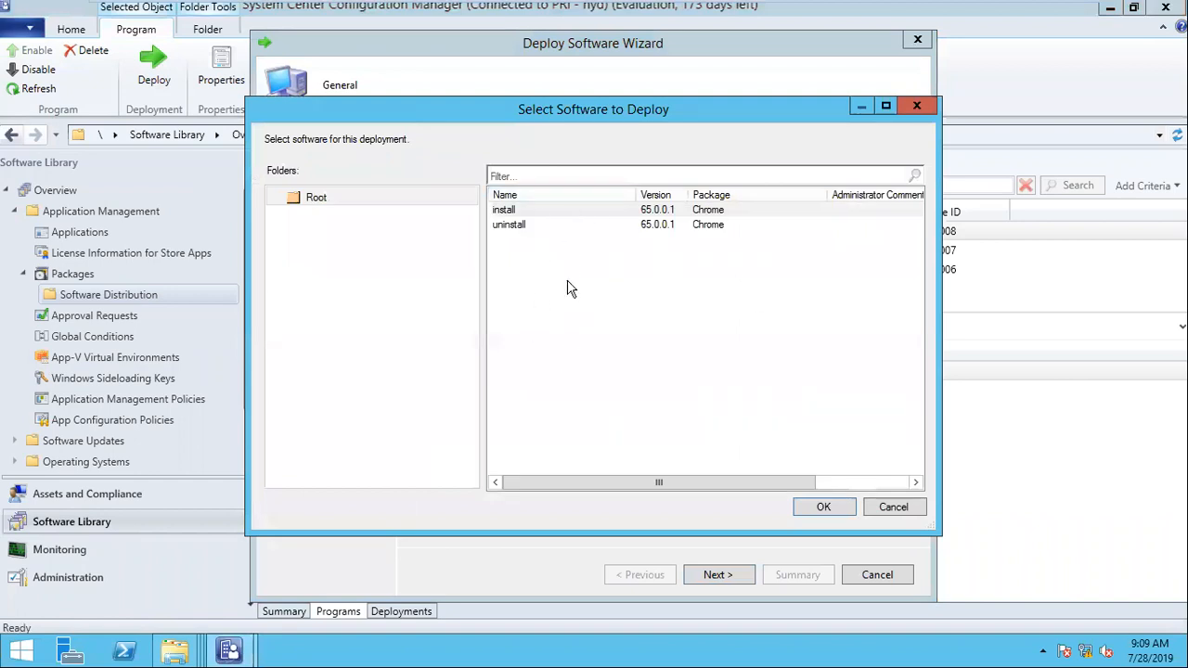
{"action": "left_click", "coordinate": [893, 507]}
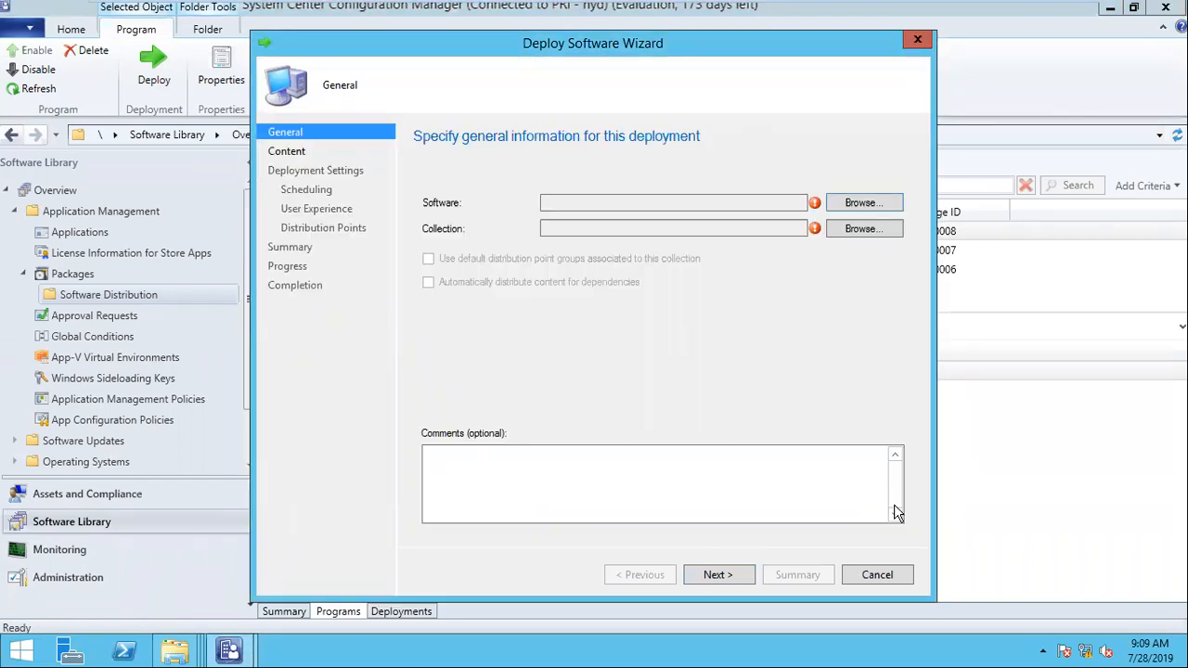
{"action": "left_click", "coordinate": [881, 574]}
{"action": "left_click", "coordinate": [631, 391]}
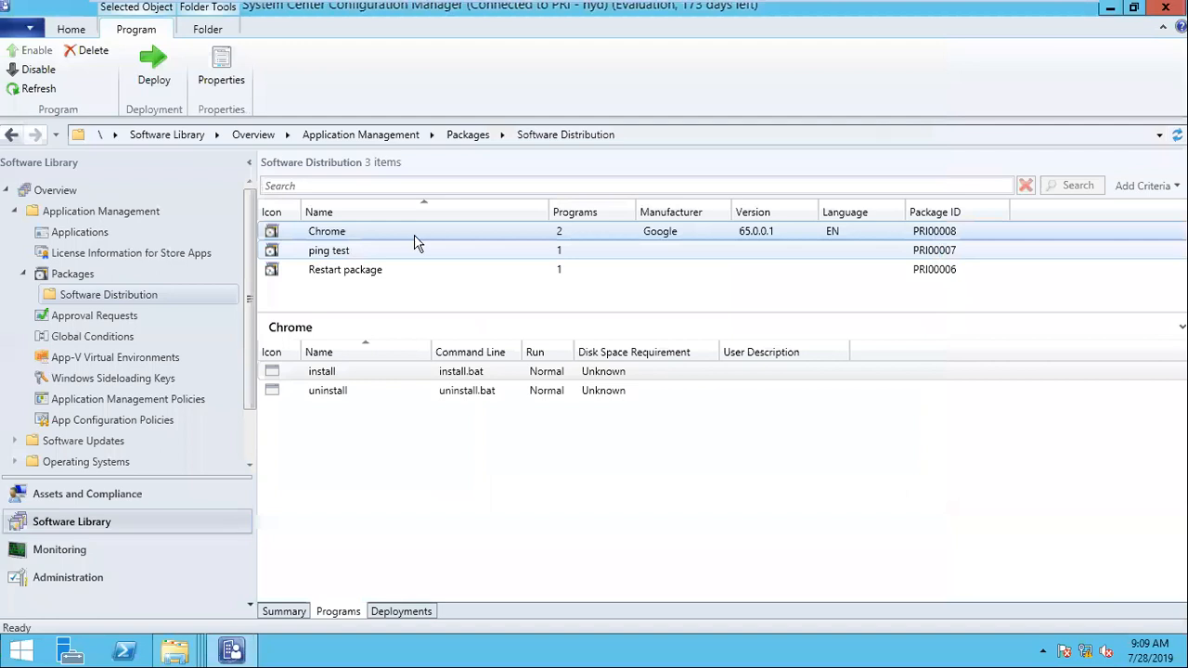
Step: Compare the actions available for the Chrome package with those for its install program
{"action": "right_click", "coordinate": [348, 239]}
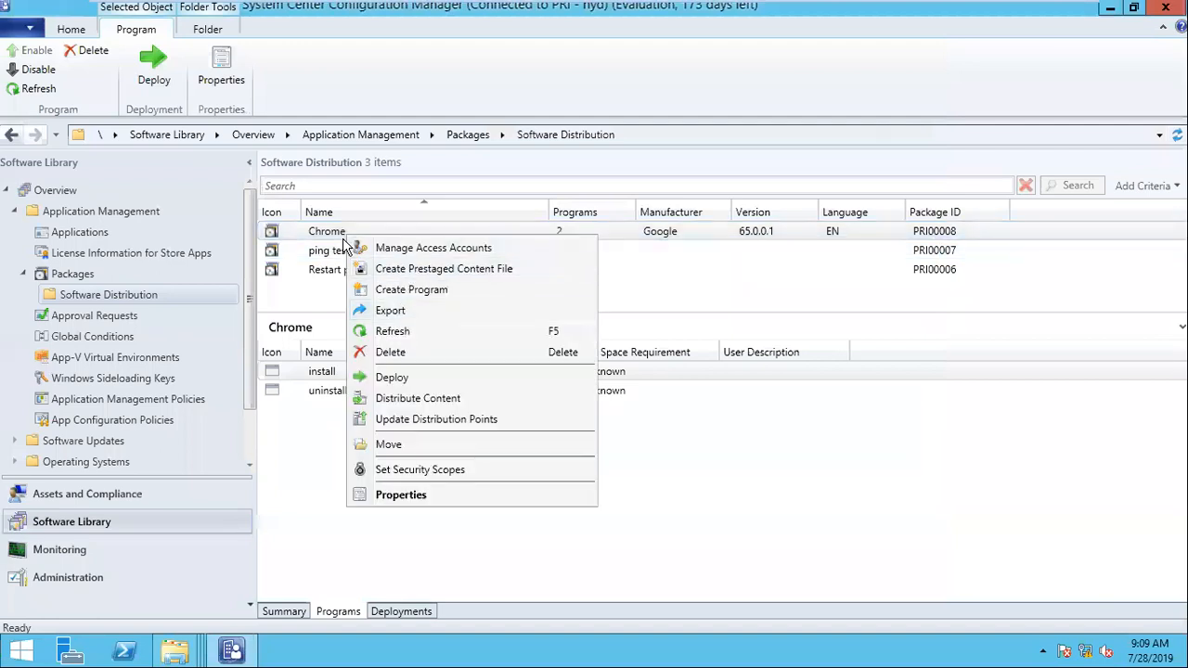
{"action": "left_click", "coordinate": [340, 237]}
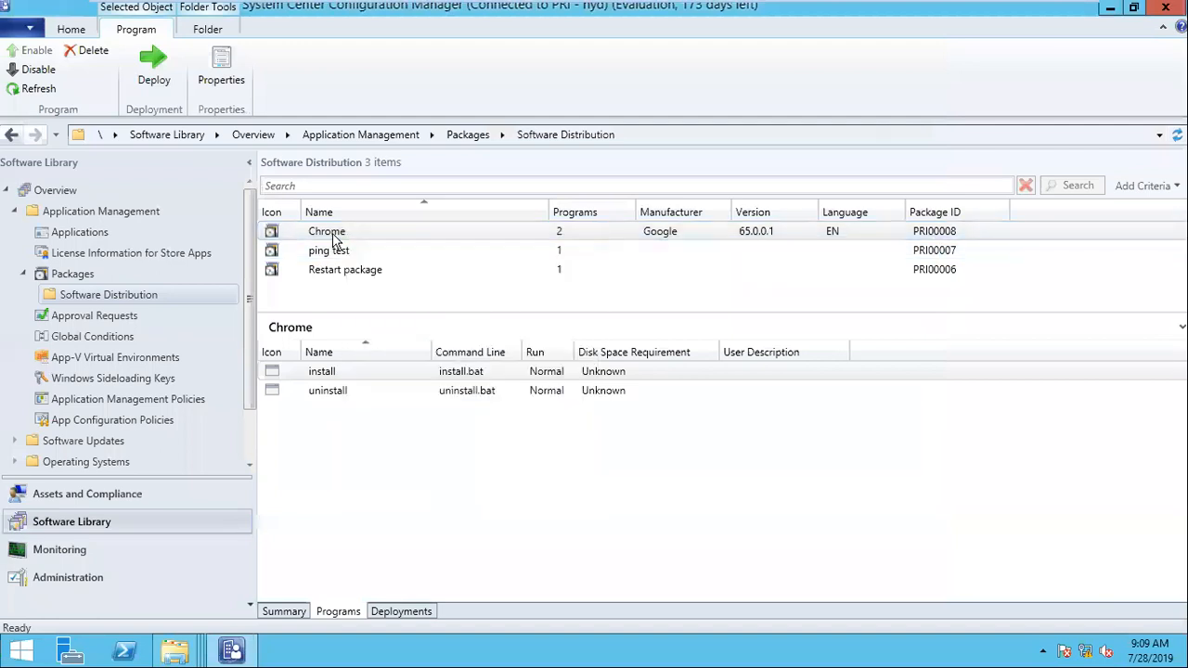
{"action": "left_click", "coordinate": [326, 375]}
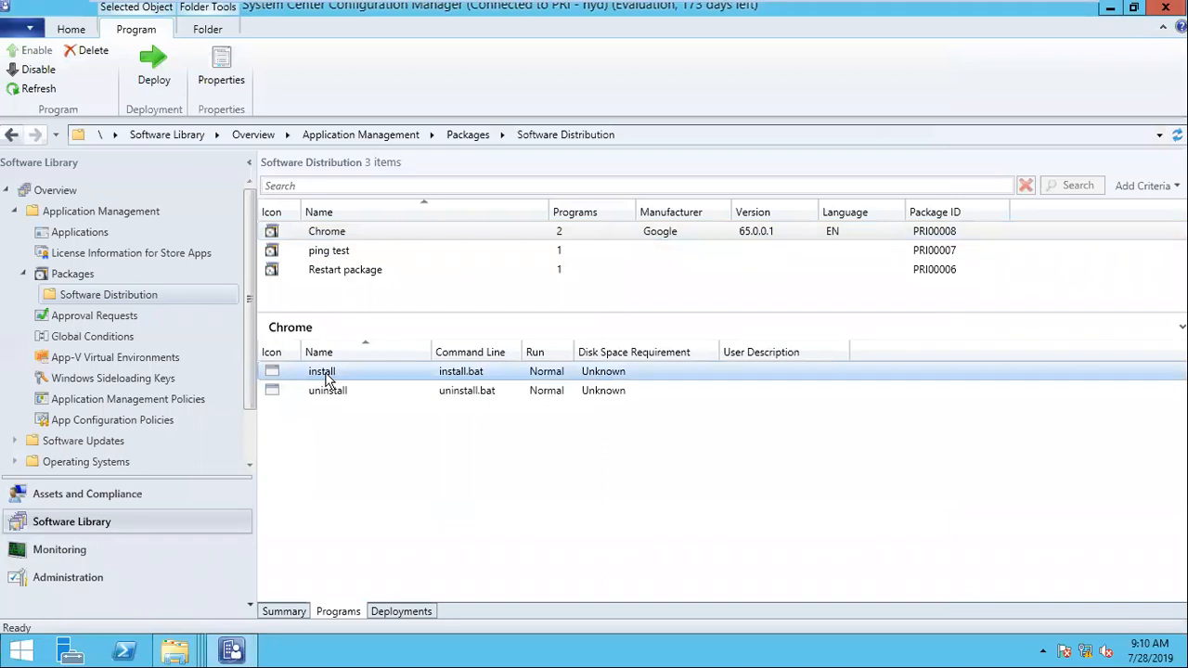
{"action": "right_click", "coordinate": [326, 377]}
{"action": "left_click", "coordinate": [306, 376]}
{"action": "right_click", "coordinate": [342, 231]}
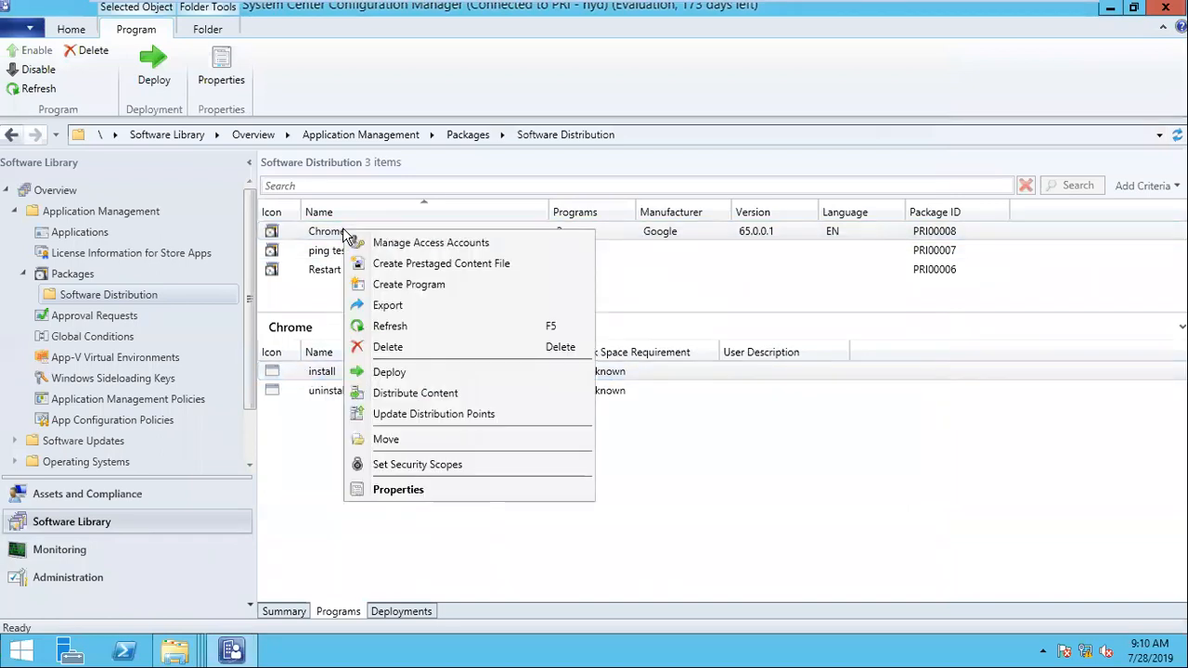
Step: Start deploying the Chrome package again to view its selectable install and uninstall programs, and cancel the deployment
{"action": "left_click", "coordinate": [442, 373]}
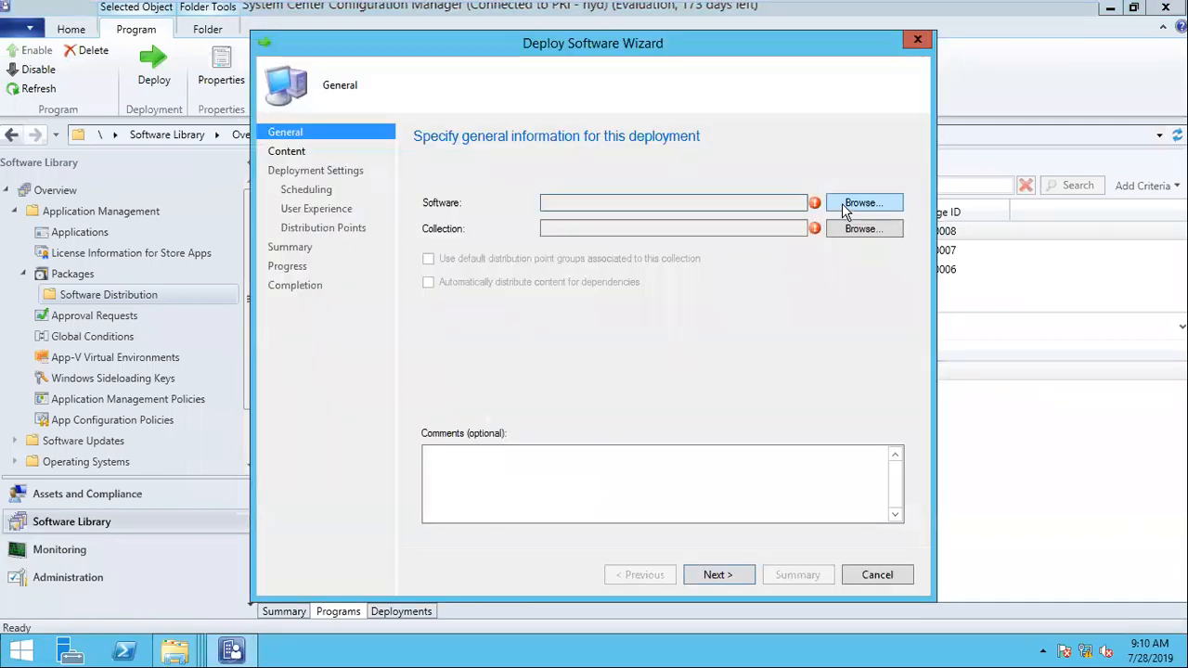
{"action": "left_click", "coordinate": [863, 204]}
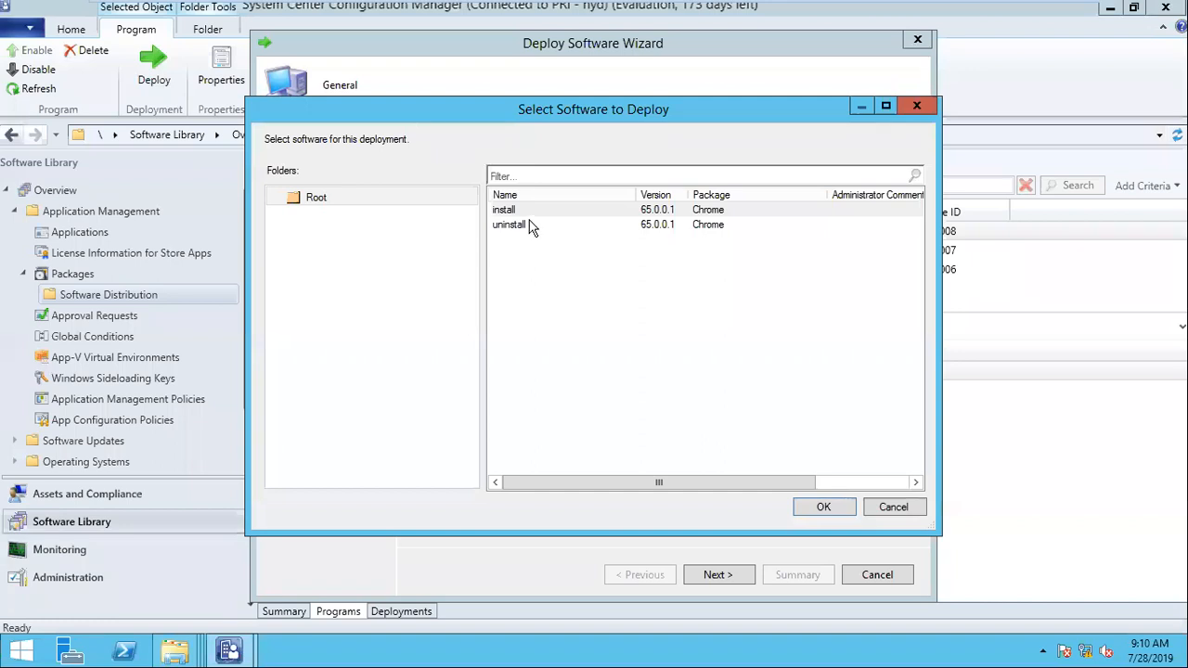
{"action": "left_click", "coordinate": [893, 506]}
{"action": "left_click", "coordinate": [877, 574]}
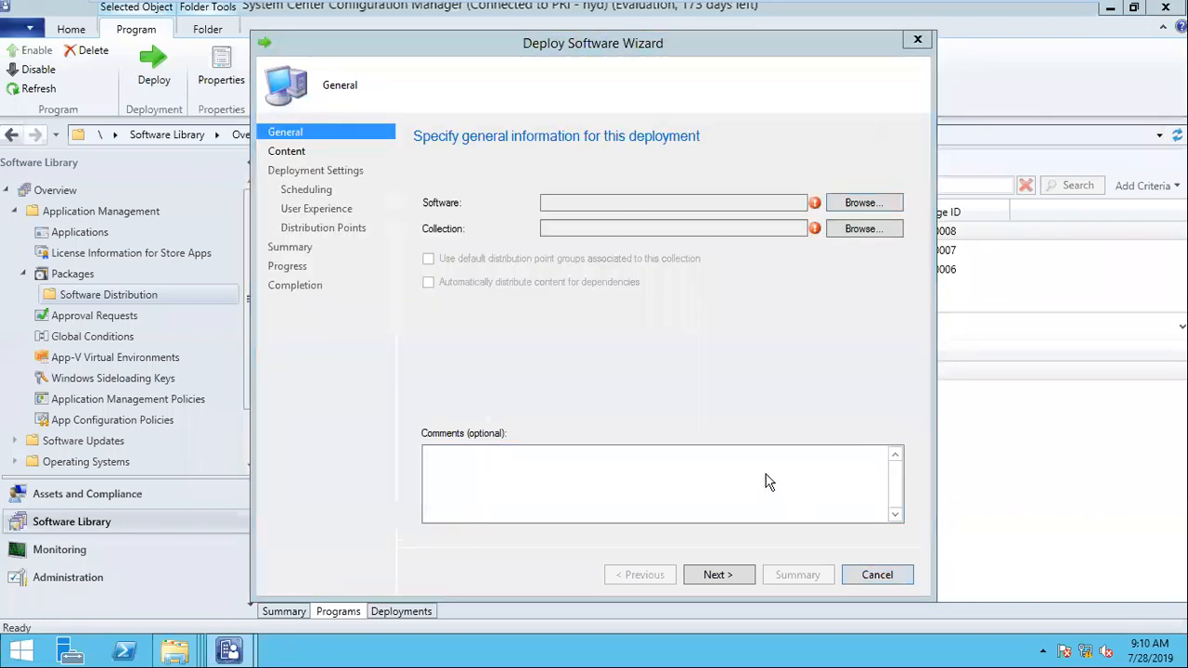
{"action": "left_click", "coordinate": [645, 394]}
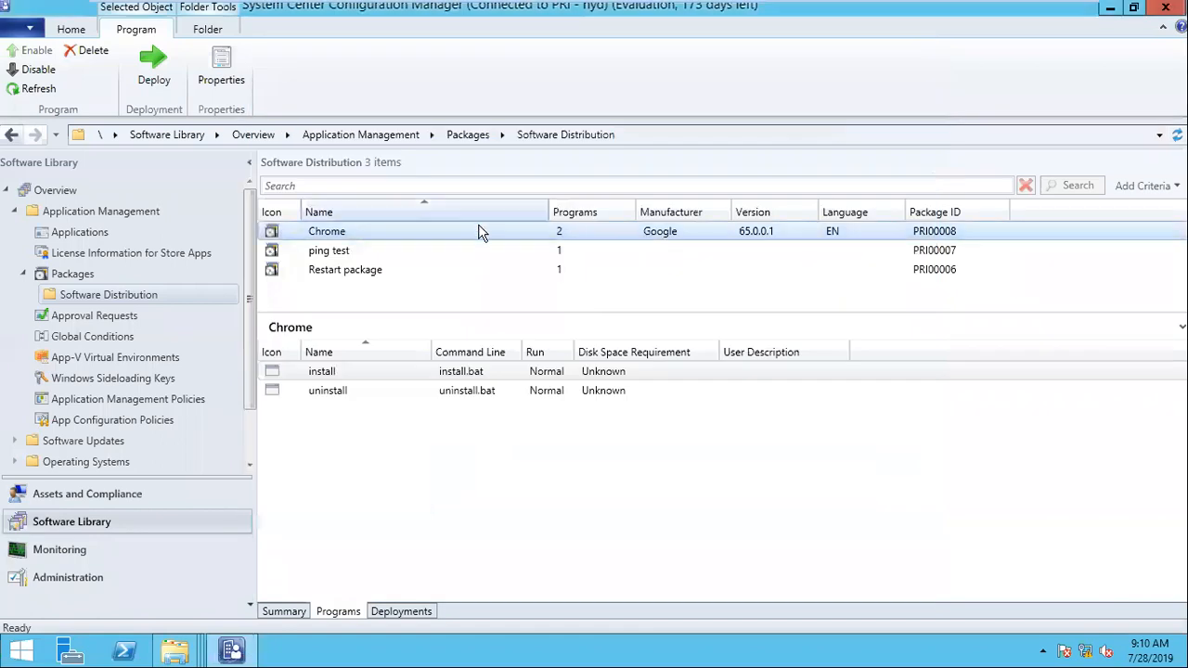
Step: Review the Chrome package's content status summary and its list of programs
{"action": "left_click", "coordinate": [281, 612]}
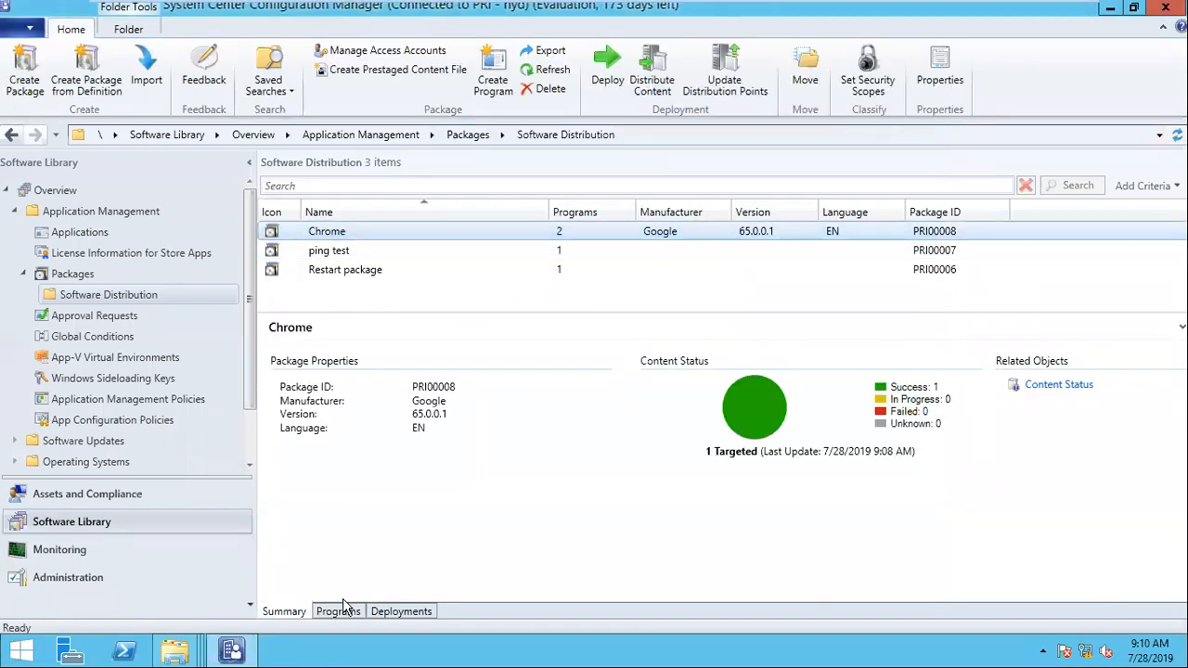
{"action": "left_click", "coordinate": [343, 611]}
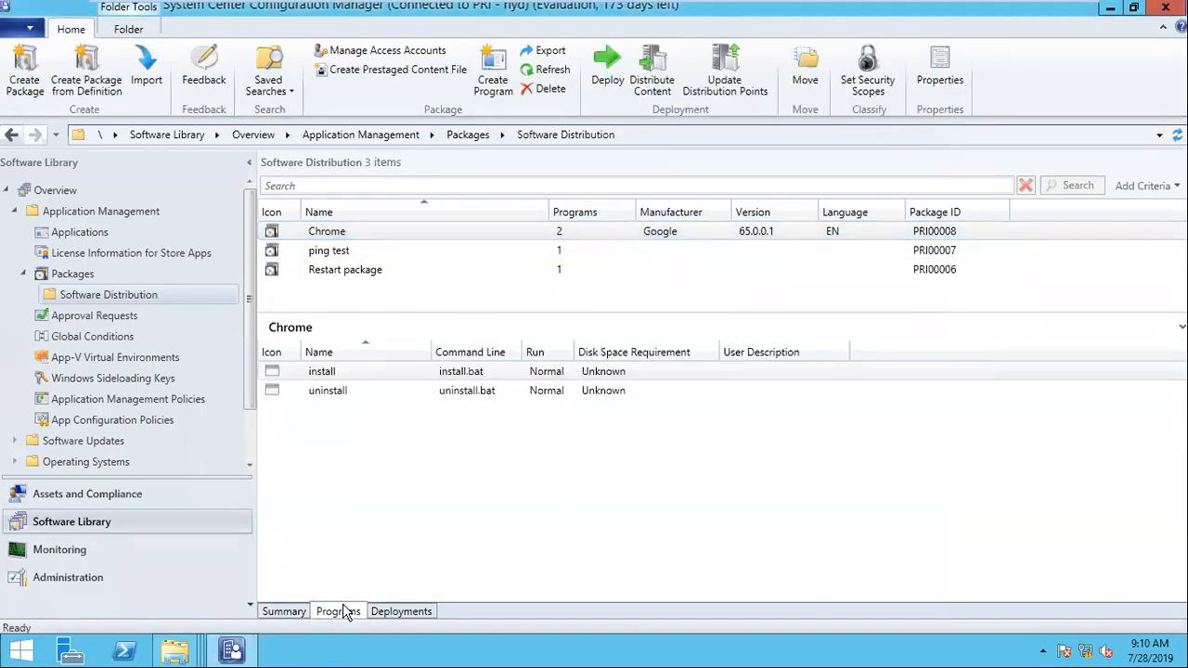
{"action": "left_click", "coordinate": [329, 375]}
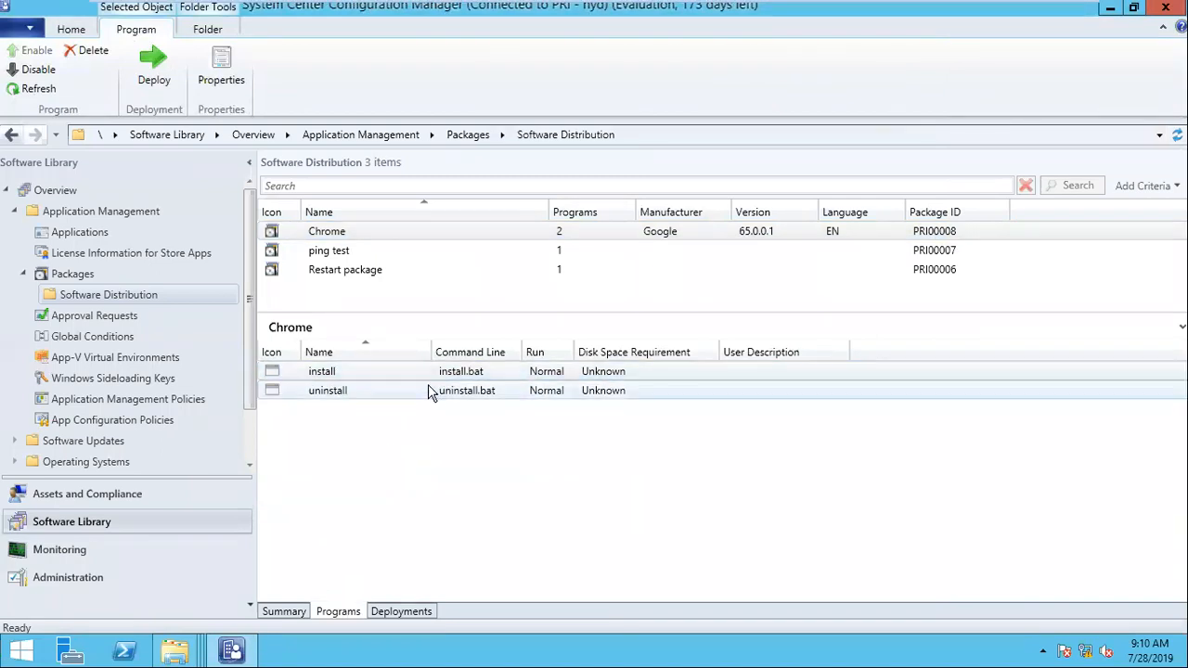
Step: Create a folder named Google inside the Software Distribution folder of the device collections
{"action": "left_click", "coordinate": [56, 494]}
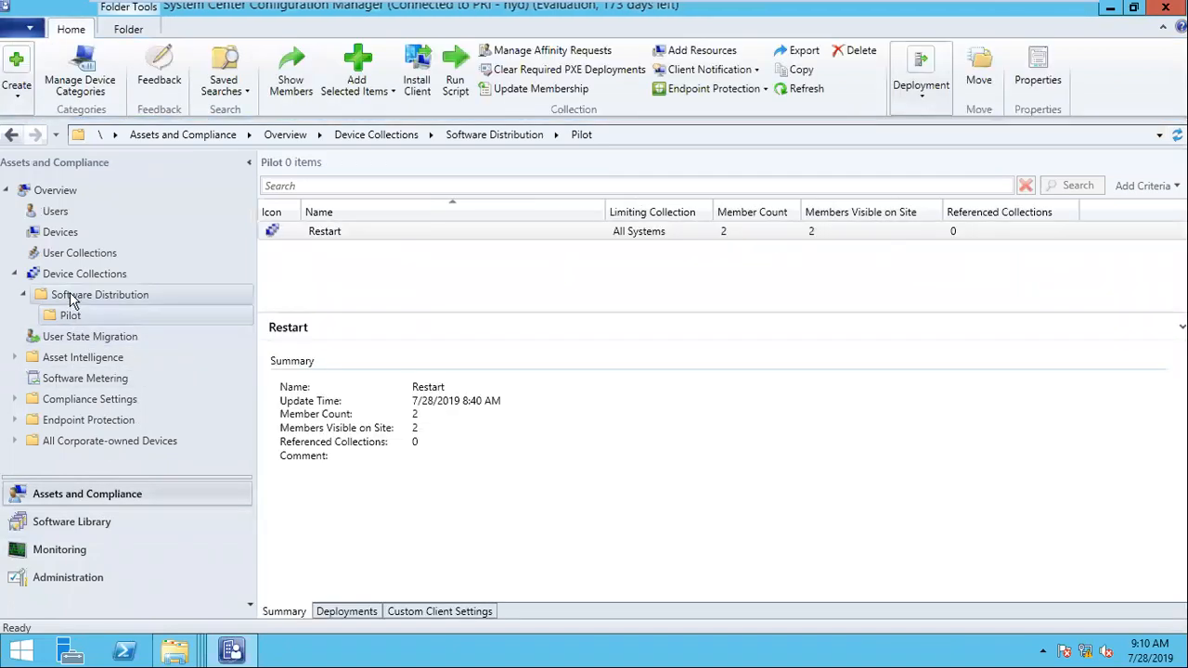
{"action": "left_click", "coordinate": [77, 296]}
{"action": "right_click", "coordinate": [77, 297]}
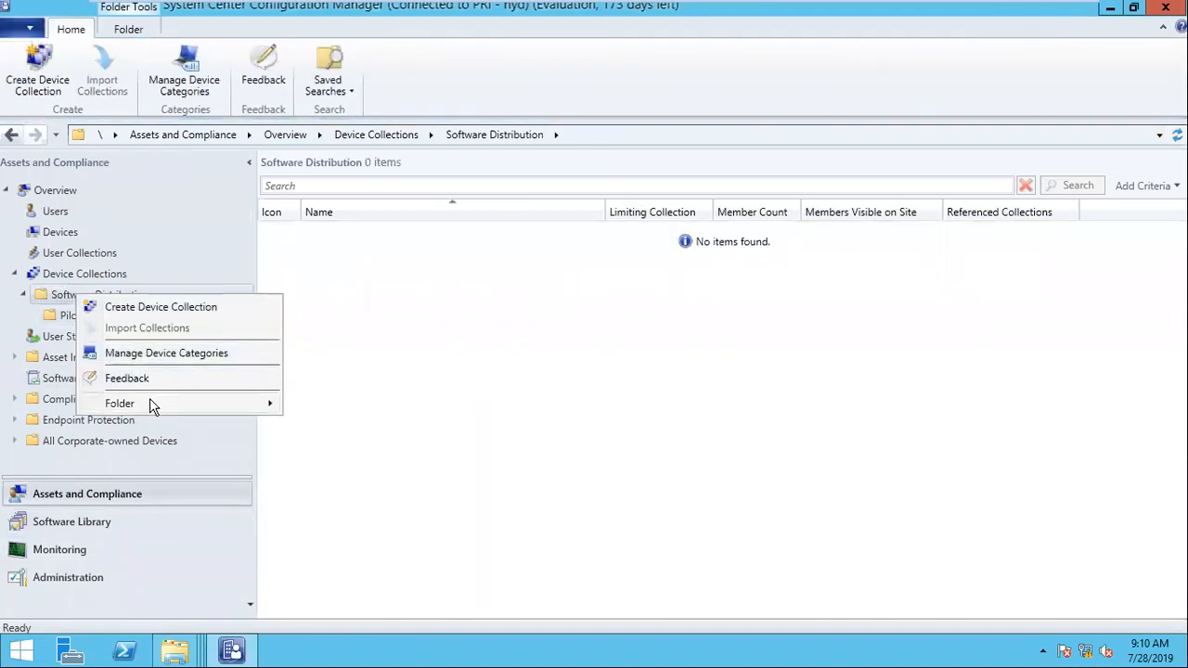
{"action": "mouse_move", "coordinate": [149, 399]}
{"action": "left_click", "coordinate": [305, 406]}
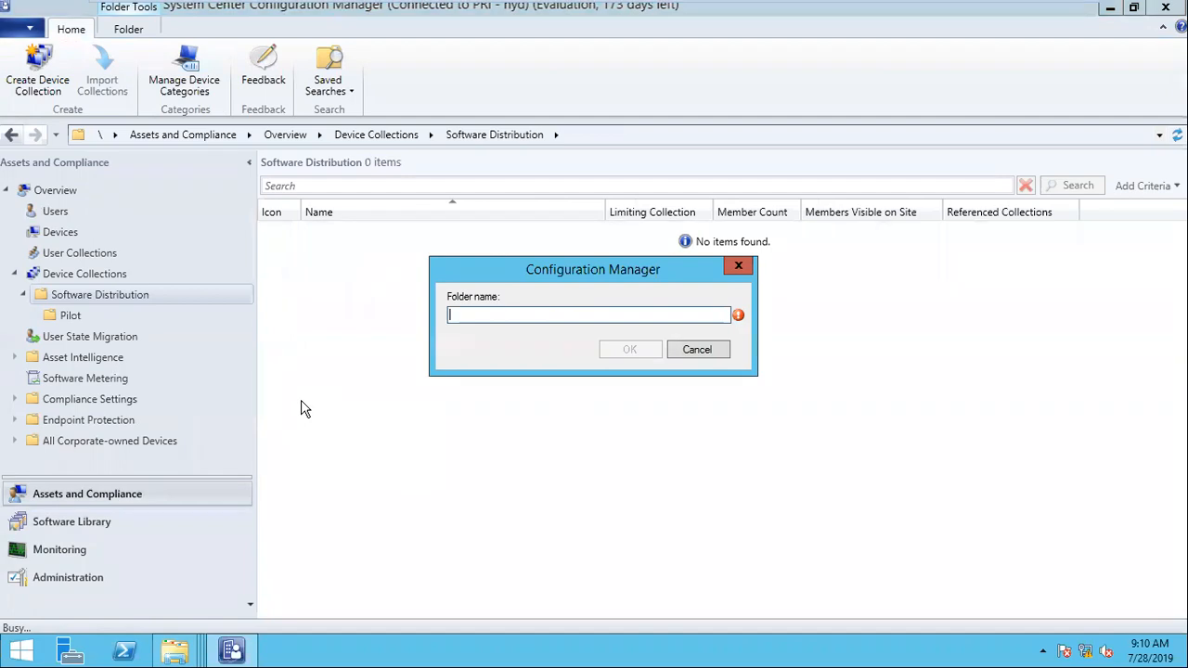
{"action": "type", "text": "Google"}
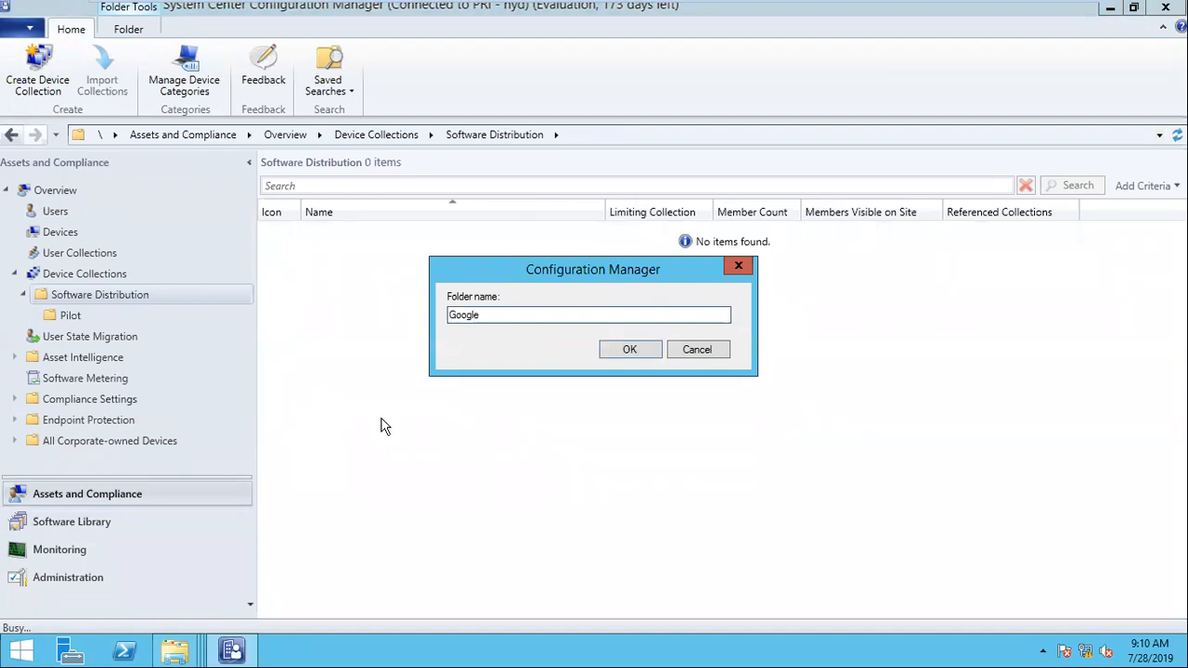
{"action": "left_click", "coordinate": [650, 349]}
Step: Start a device collection in the Google folder named "Chrome 65.0.0.0 - Install", with All Systems as the limiting collection
{"action": "left_click", "coordinate": [70, 336]}
{"action": "right_click", "coordinate": [74, 316]}
{"action": "mouse_move", "coordinate": [171, 436]}
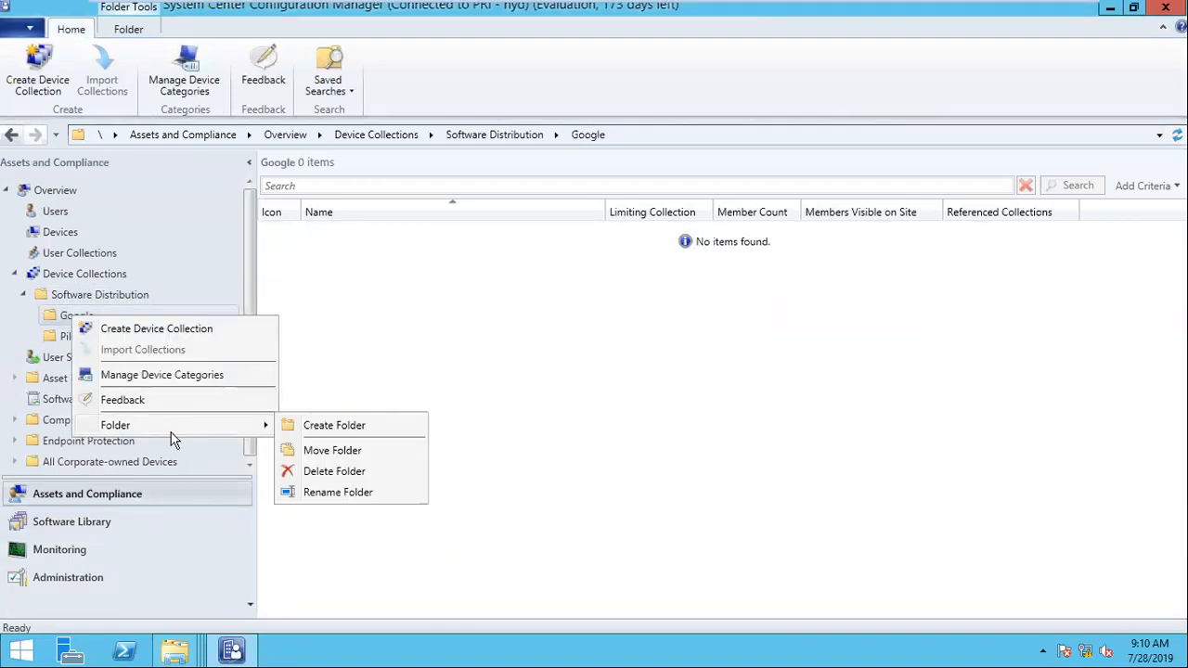
{"action": "left_click", "coordinate": [172, 332]}
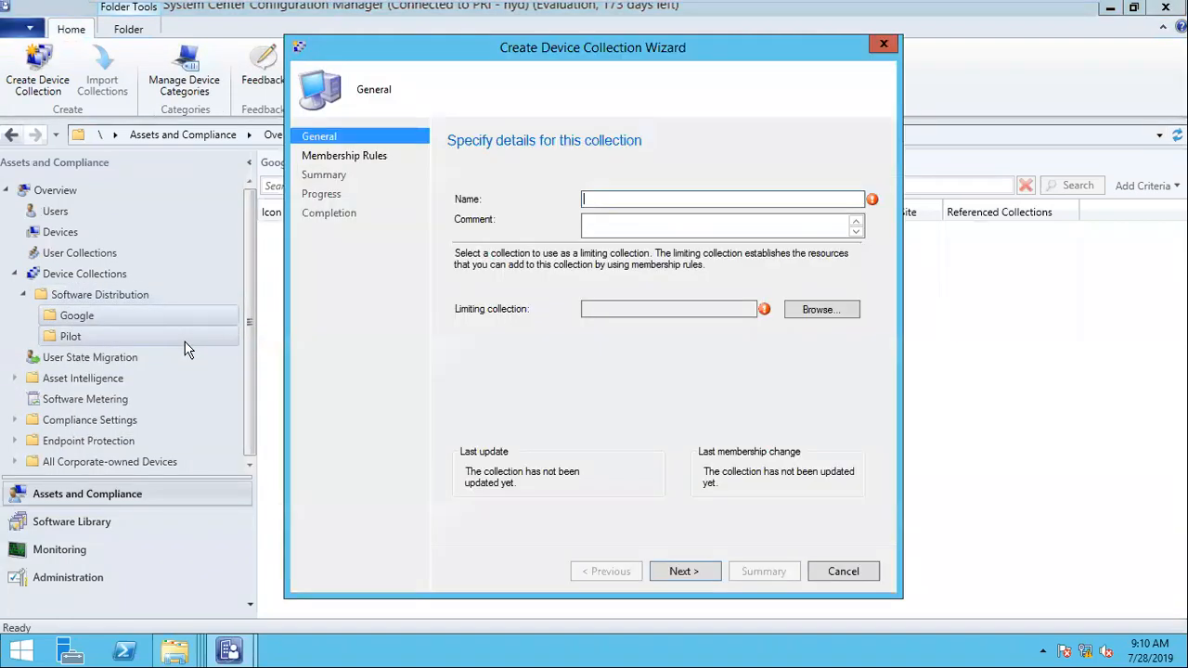
{"action": "type", "text": "Chrome 65.0.0.0 -"}
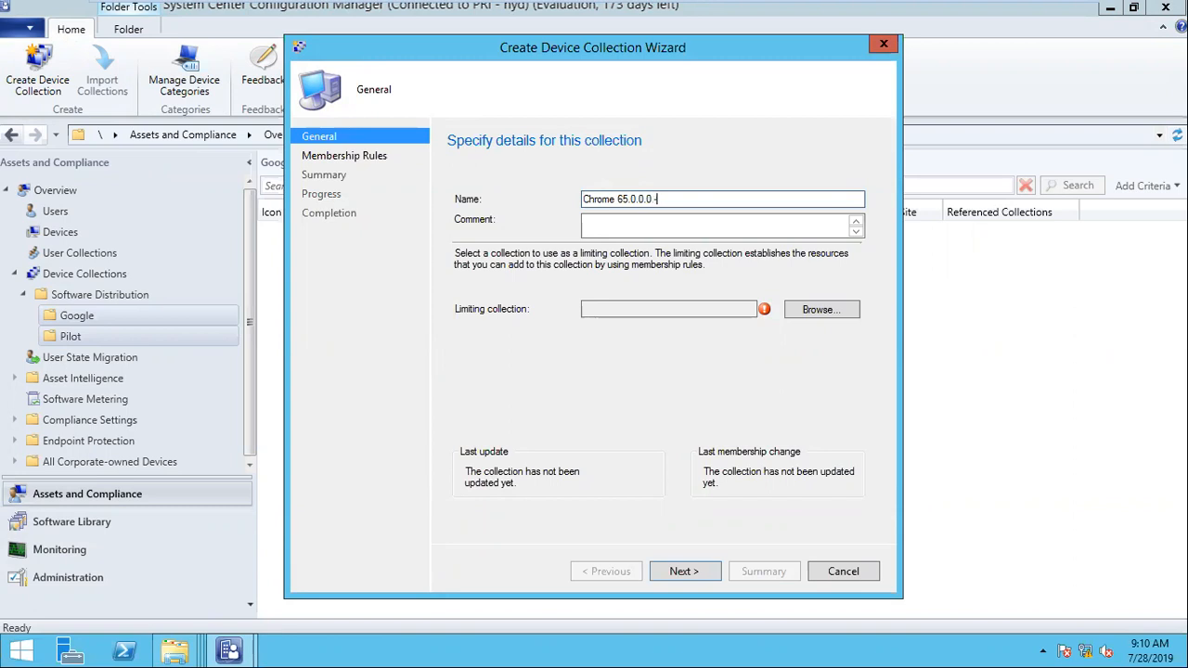
{"action": "type", "text": "Install"}
{"action": "left_click", "coordinate": [835, 311]}
{"action": "double_click", "coordinate": [541, 216]}
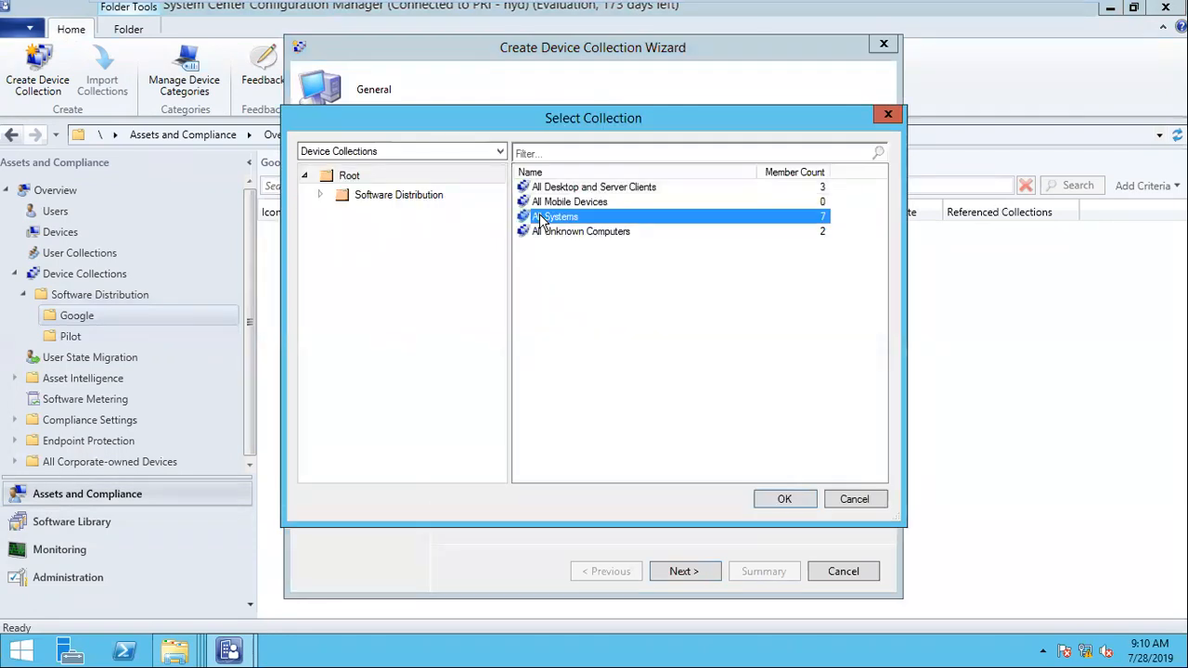
Step: Finish creating the install collection without membership rules, keeping the default full update schedule
{"action": "left_click", "coordinate": [684, 568]}
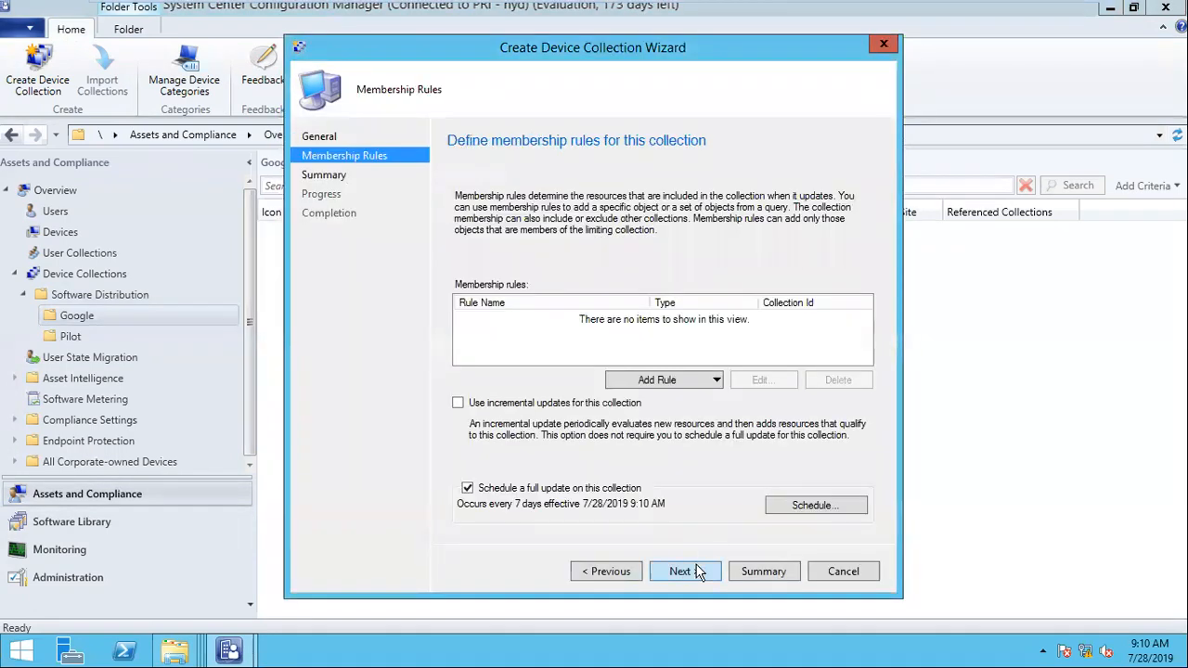
{"action": "left_click", "coordinate": [695, 570]}
{"action": "left_click", "coordinate": [682, 397]}
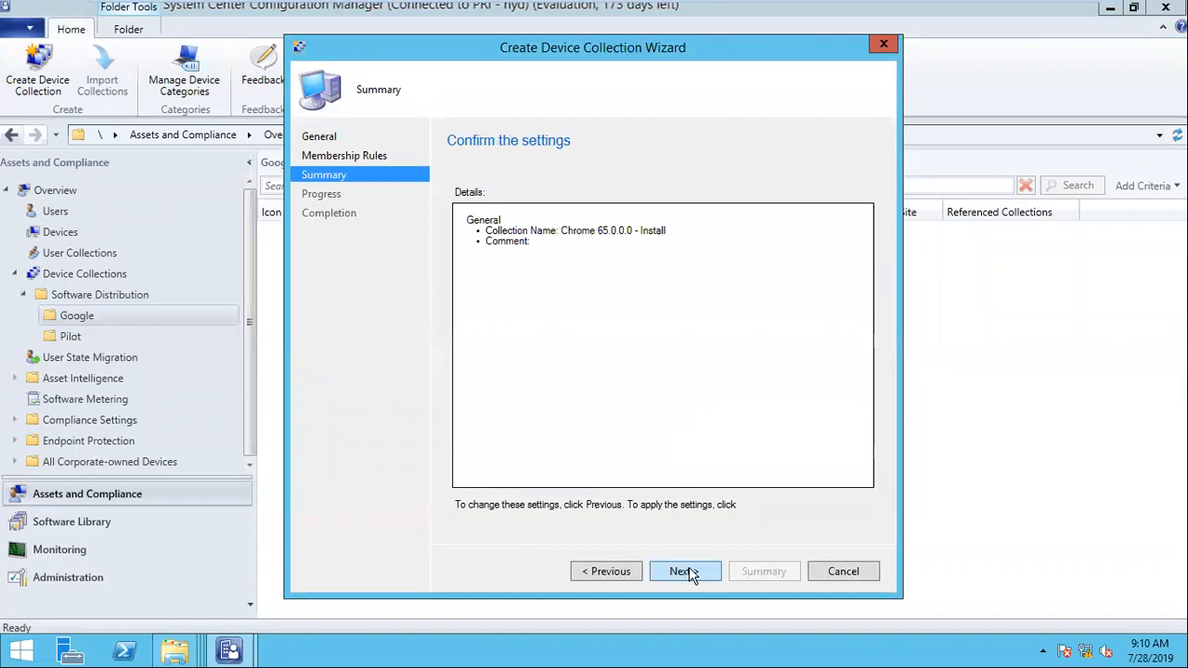
{"action": "left_click", "coordinate": [687, 569]}
{"action": "left_click", "coordinate": [843, 571]}
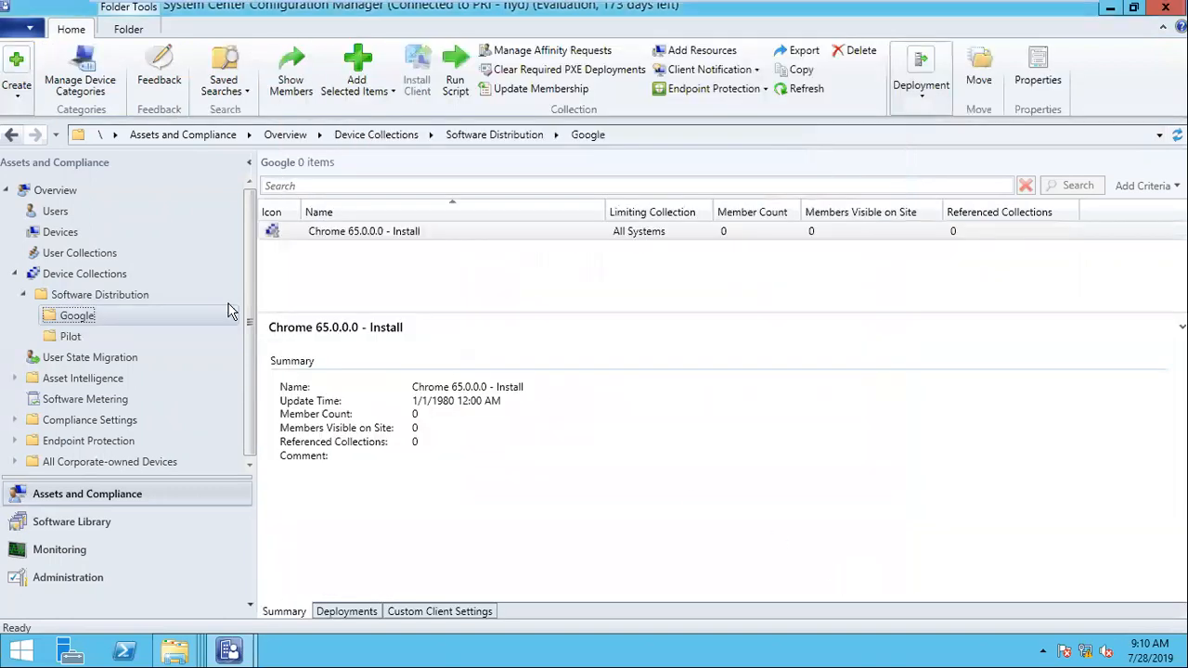
Step: Start another device collection in the Google folder named "Chrome 65.0.0.1 - Uninstall", with All Systems as the limiting collection
{"action": "right_click", "coordinate": [93, 319]}
{"action": "left_click", "coordinate": [169, 327]}
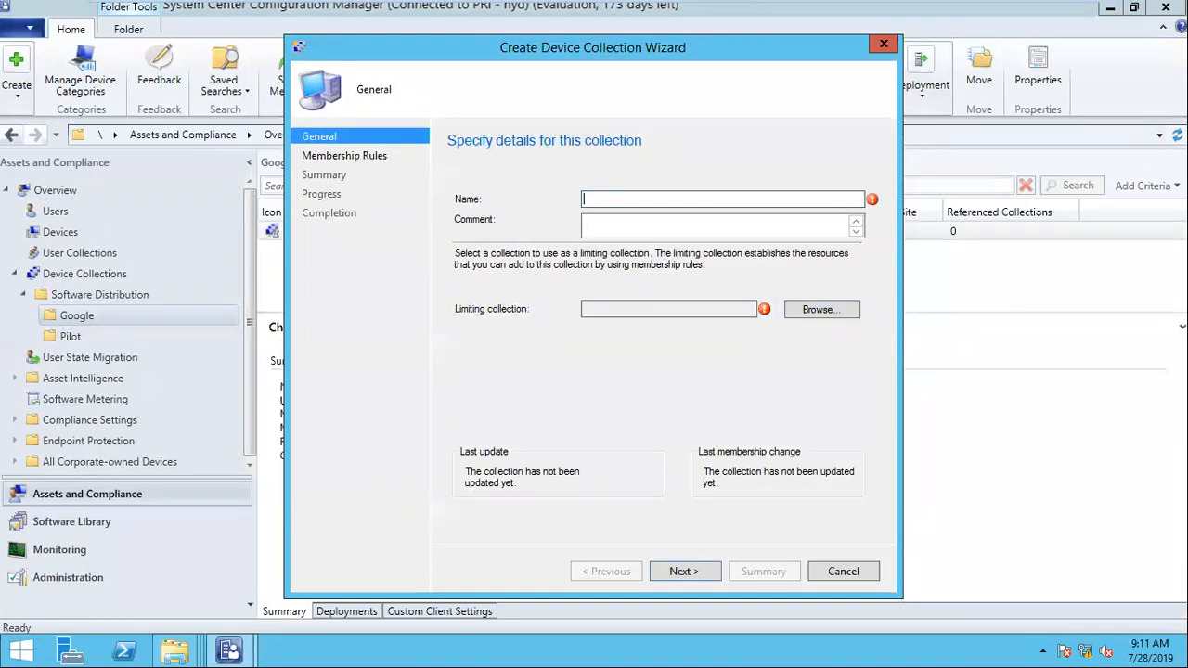
{"action": "type", "text": "Chrome 65.0.0.0"}
{"action": "type", "text": " - Uninstall"}
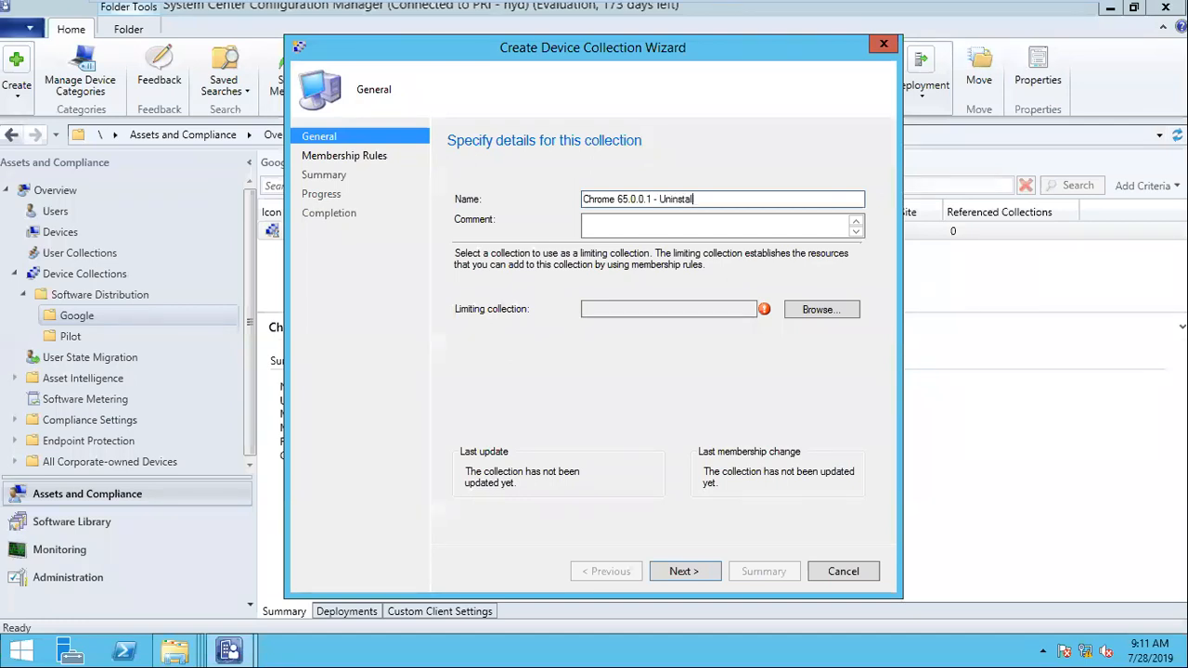
{"action": "left_click", "coordinate": [822, 310]}
{"action": "left_click", "coordinate": [579, 217]}
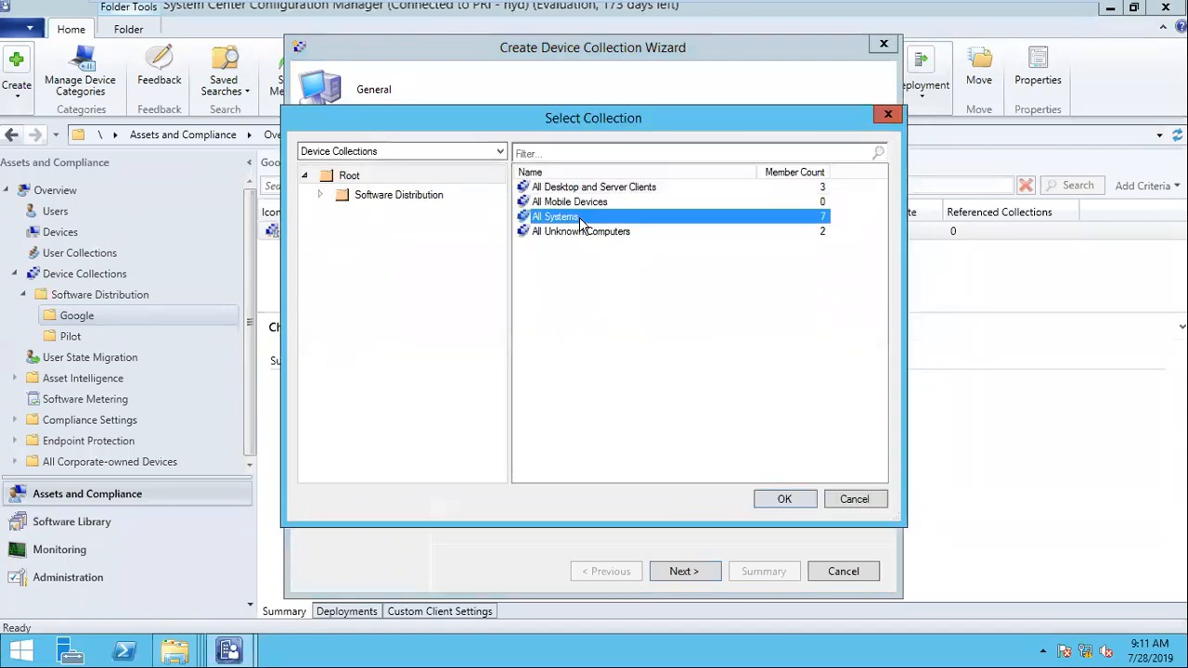
{"action": "left_click", "coordinate": [782, 498]}
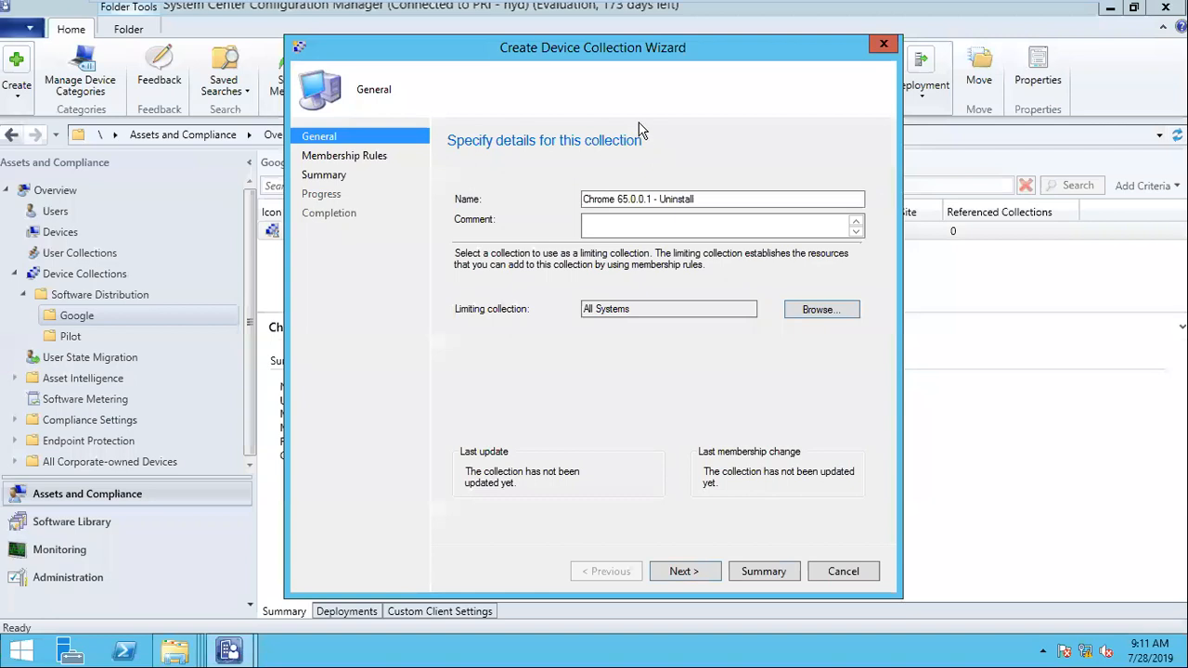
Step: Check the install collection's version number and correct the new collection's name to "Chrome 65.0.0.0 - Uninstall"
{"action": "left_click_drag", "start_coordinate": [612, 48], "coordinate": [633, 358]}
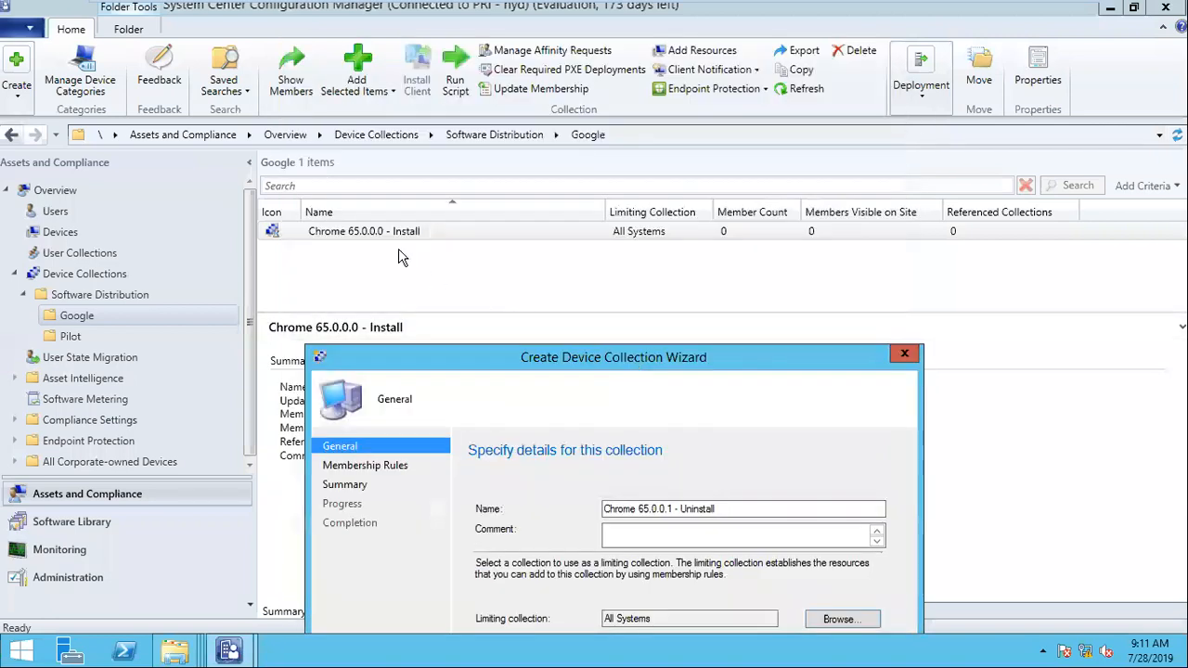
{"action": "left_click_drag", "start_coordinate": [545, 362], "coordinate": [538, 93]}
{"action": "double_click", "coordinate": [637, 239]}
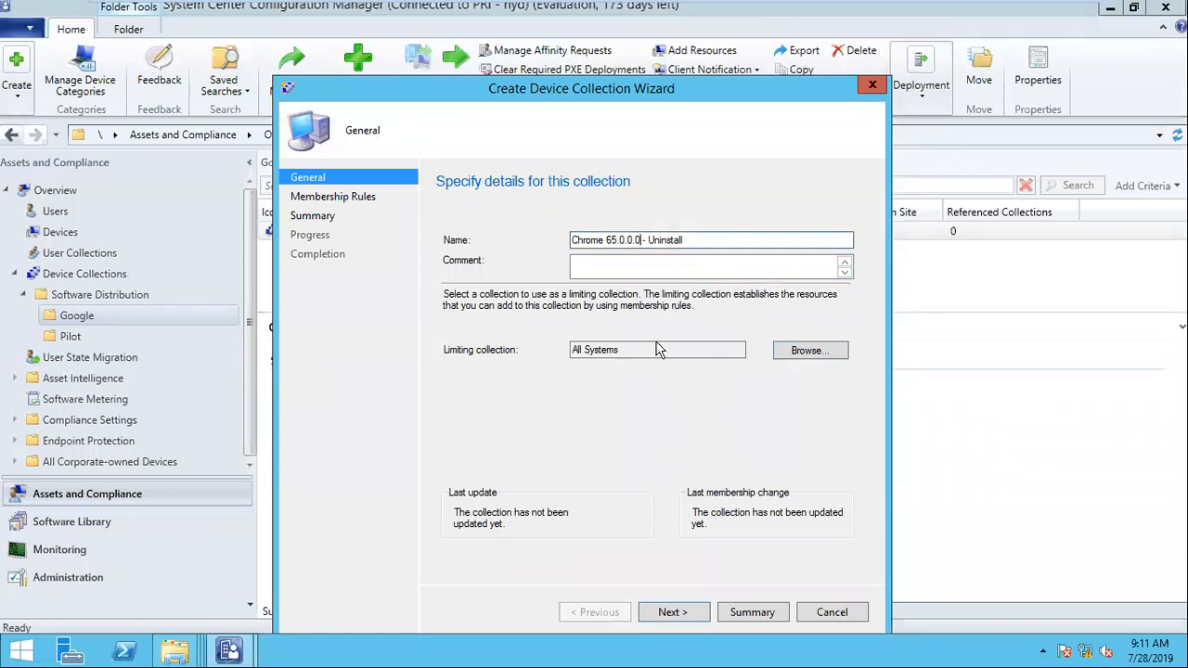
Step: Finish creating the uninstall collection without membership rules, keeping the default full update schedule
{"action": "left_click", "coordinate": [673, 616]}
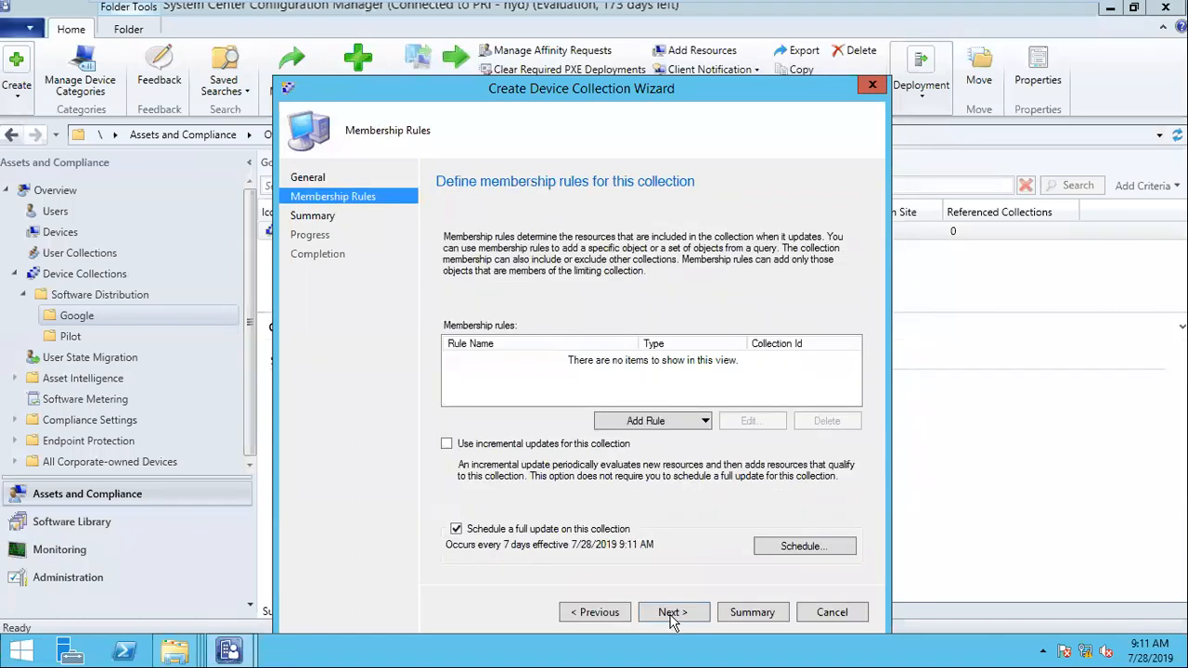
{"action": "left_click", "coordinate": [673, 616]}
{"action": "left_click", "coordinate": [664, 398]}
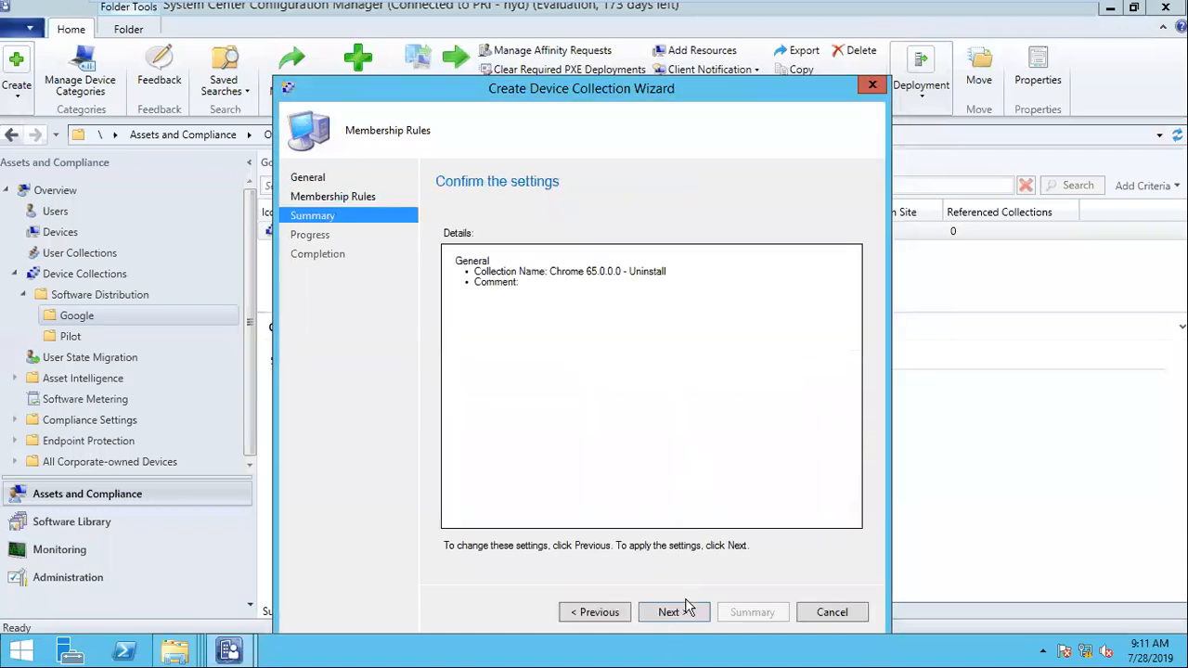
{"action": "left_click", "coordinate": [687, 613]}
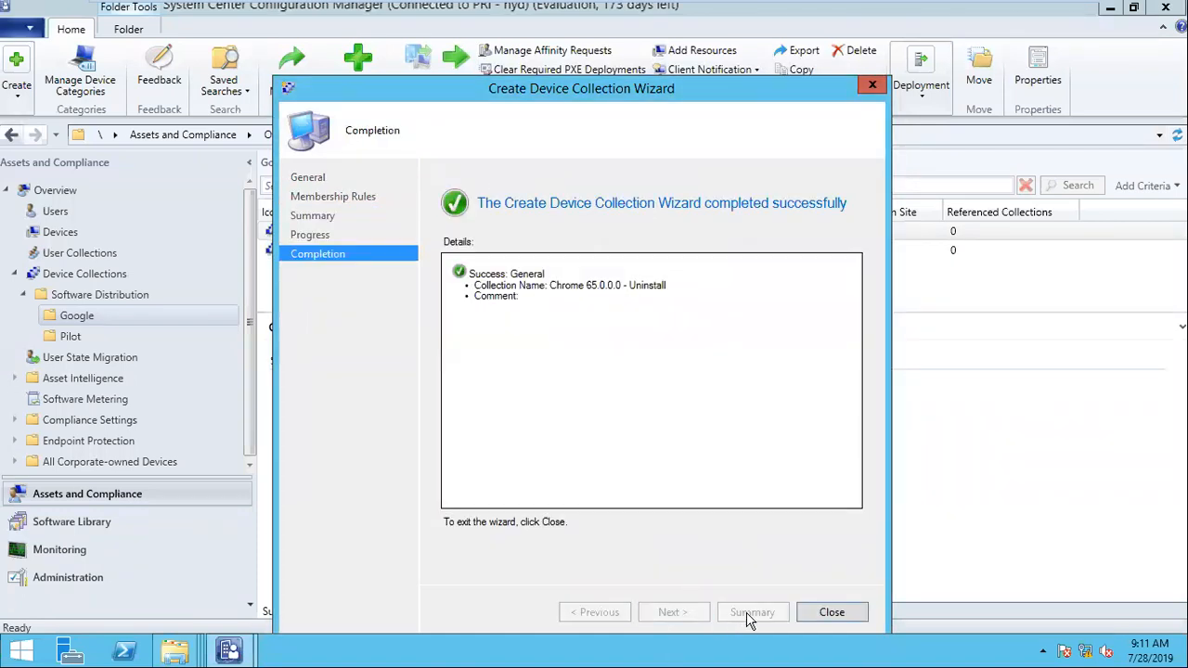
{"action": "left_click", "coordinate": [814, 620]}
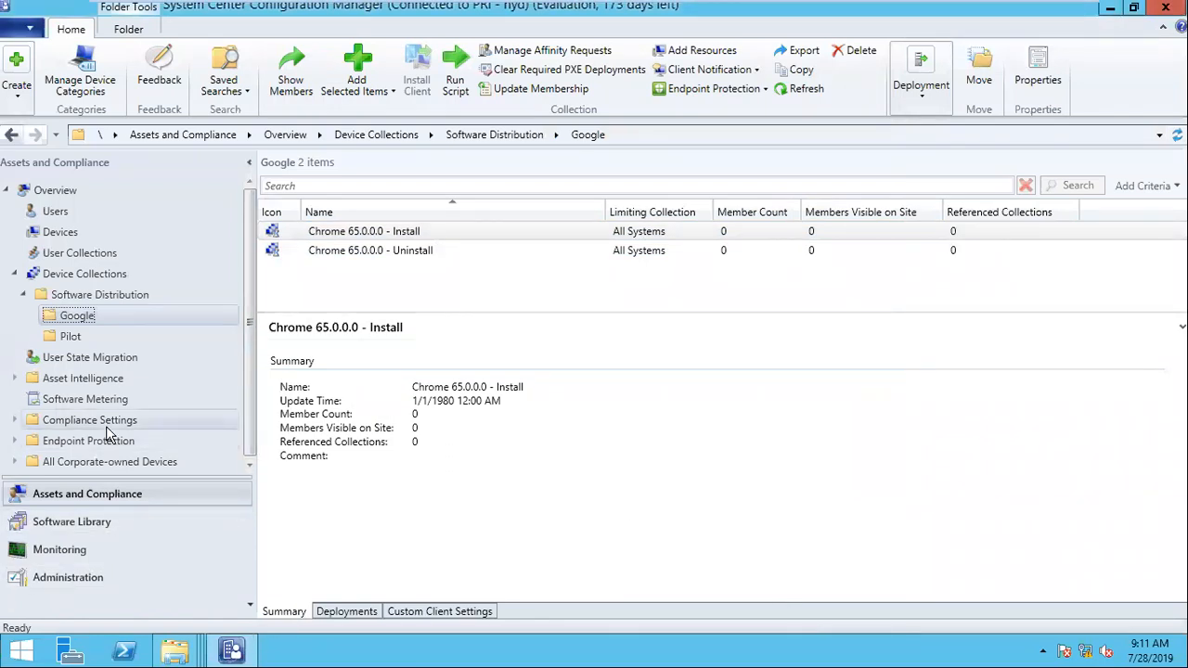
Step: Add the SYSTEM1 system resource to the "Chrome 65.0.0.0 - Install" collection and refresh the collection
{"action": "left_click", "coordinate": [402, 234]}
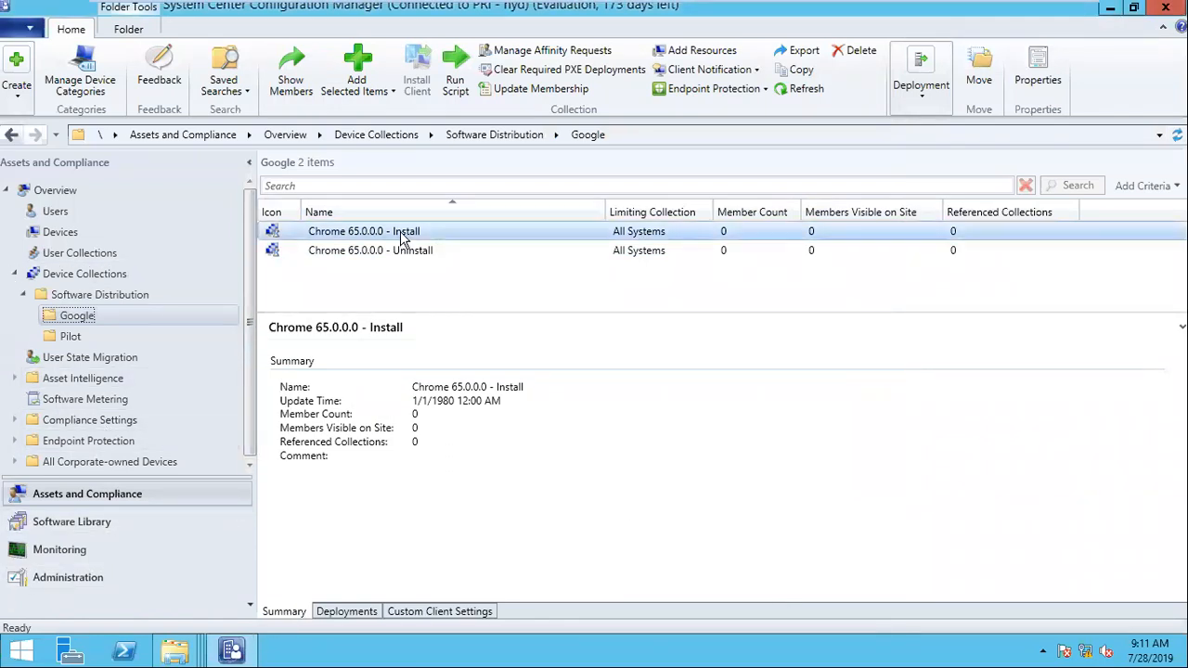
{"action": "right_click", "coordinate": [402, 234]}
{"action": "mouse_move", "coordinate": [695, 8]}
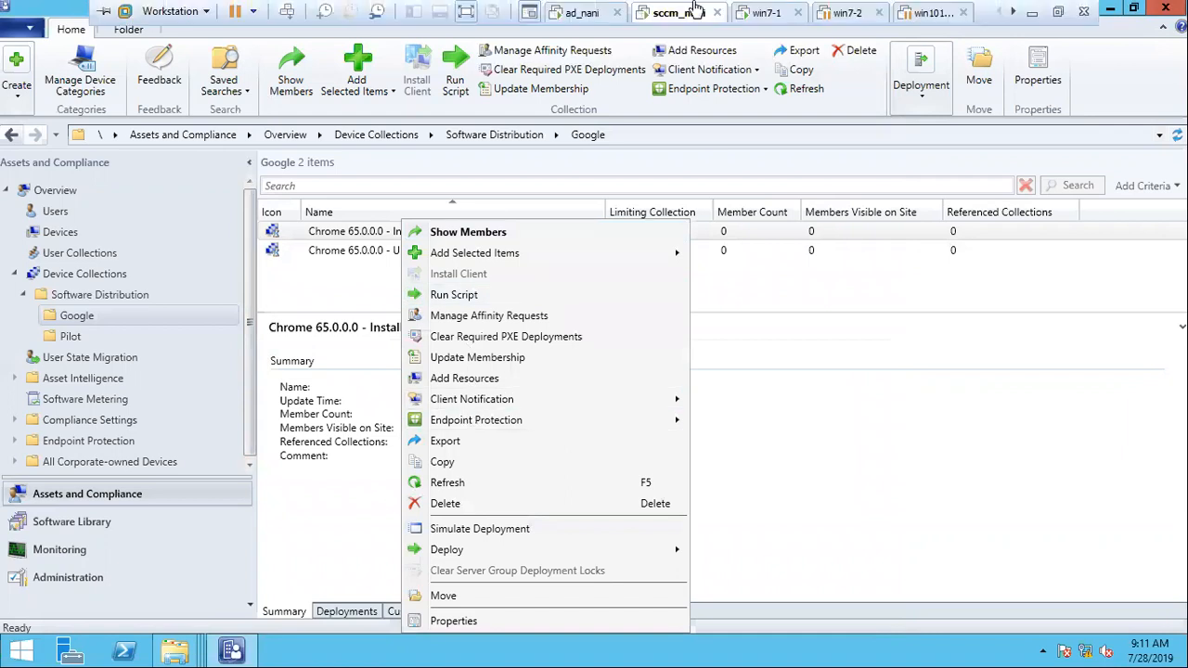
{"action": "left_click", "coordinate": [466, 380]}
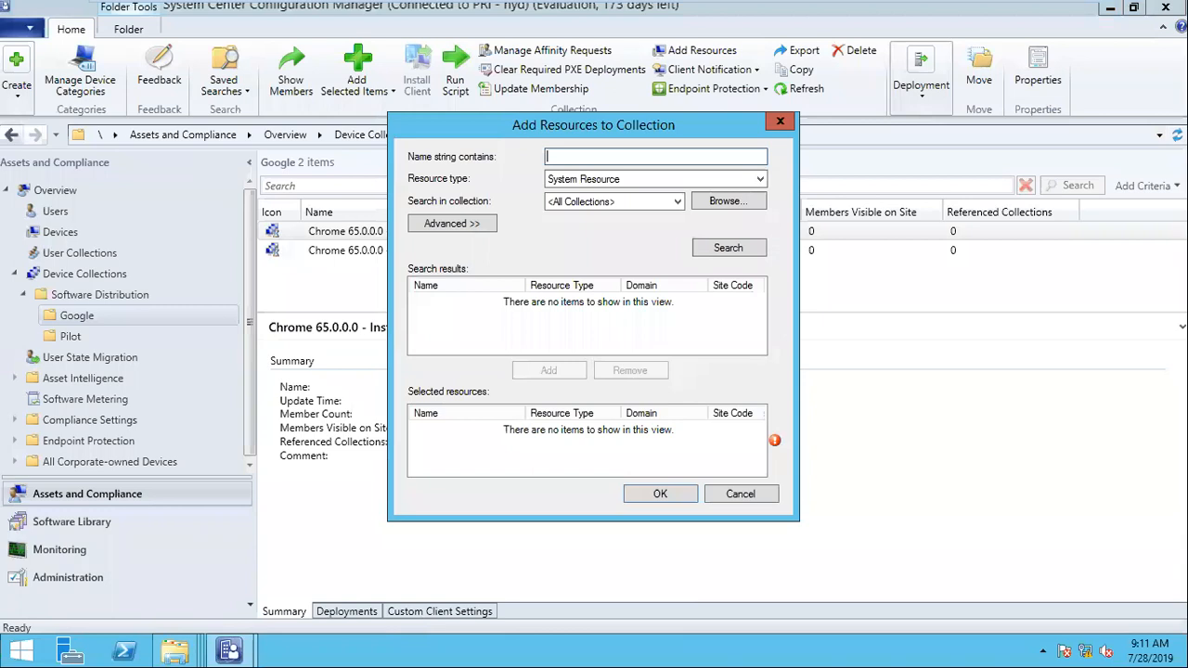
{"action": "type", "text": "system1"}
{"action": "left_click", "coordinate": [711, 253]}
{"action": "left_click", "coordinate": [473, 340]}
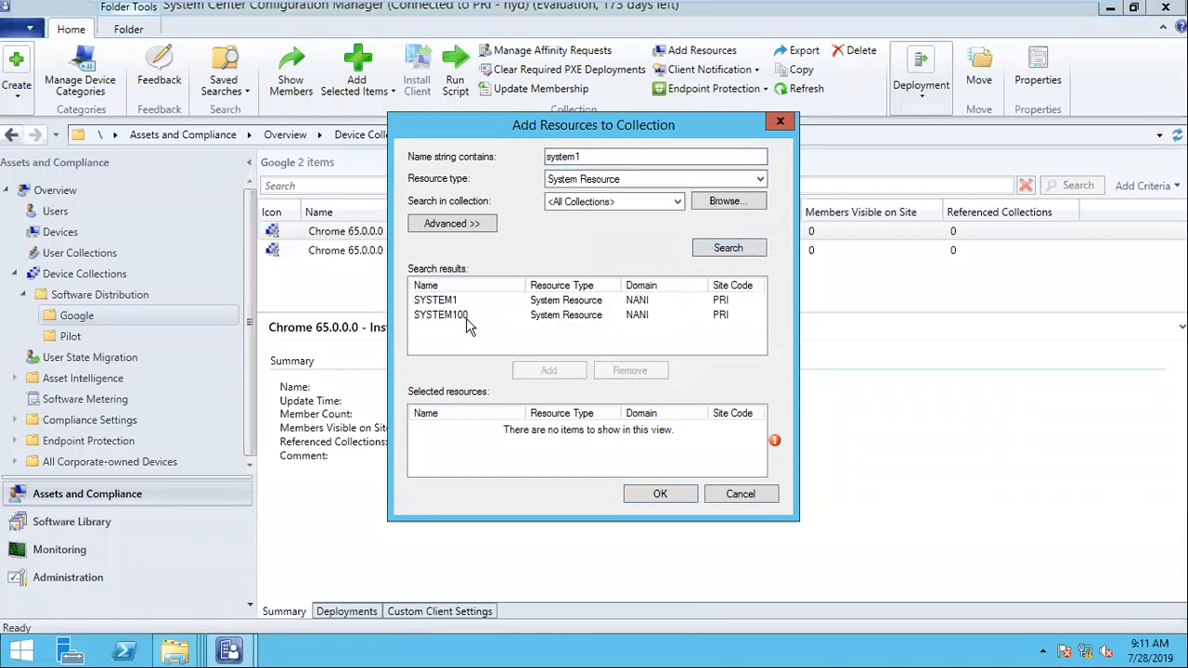
{"action": "left_click", "coordinate": [467, 317]}
{"action": "left_click", "coordinate": [464, 301]}
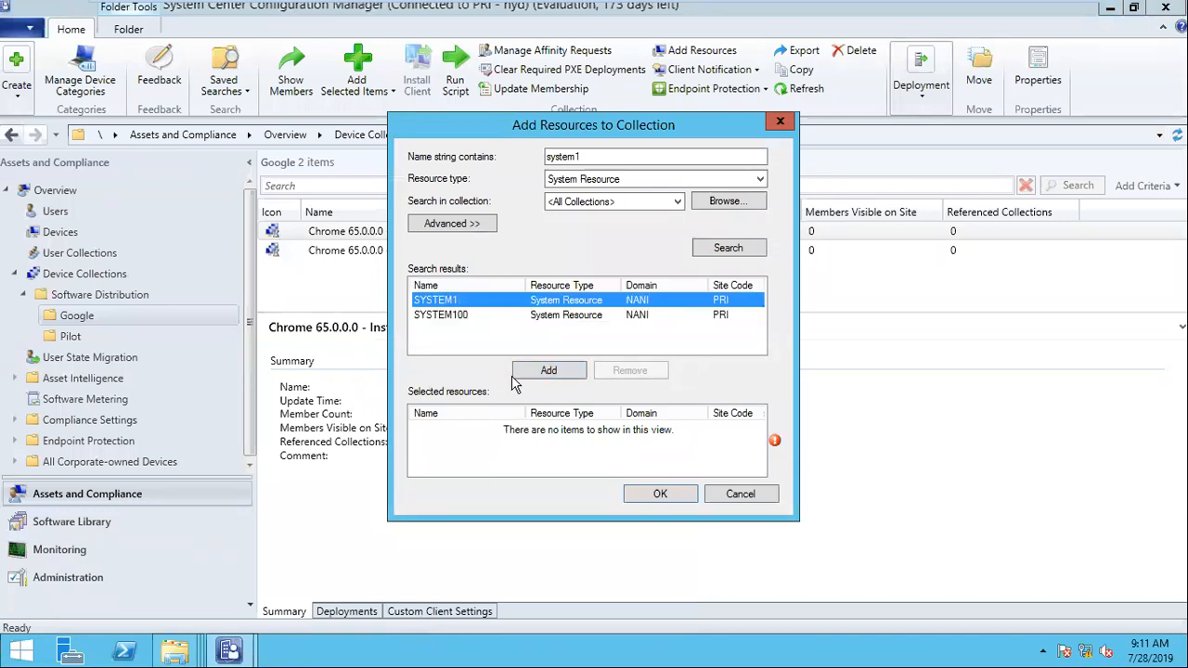
{"action": "left_click", "coordinate": [549, 372]}
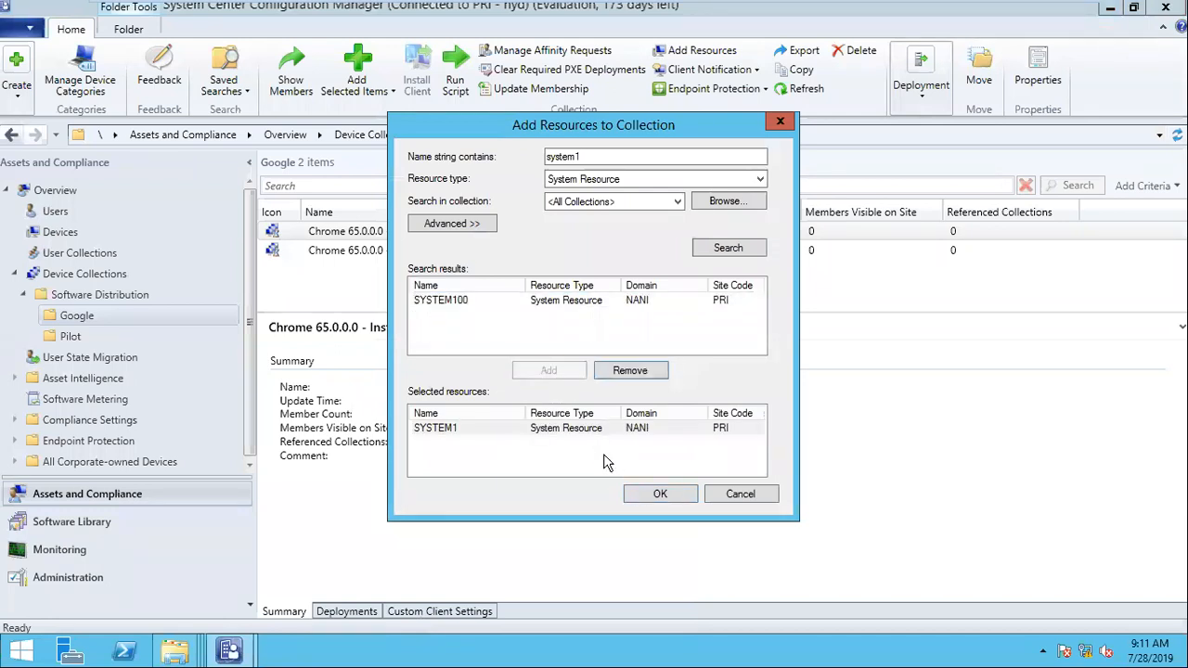
{"action": "left_click", "coordinate": [630, 493]}
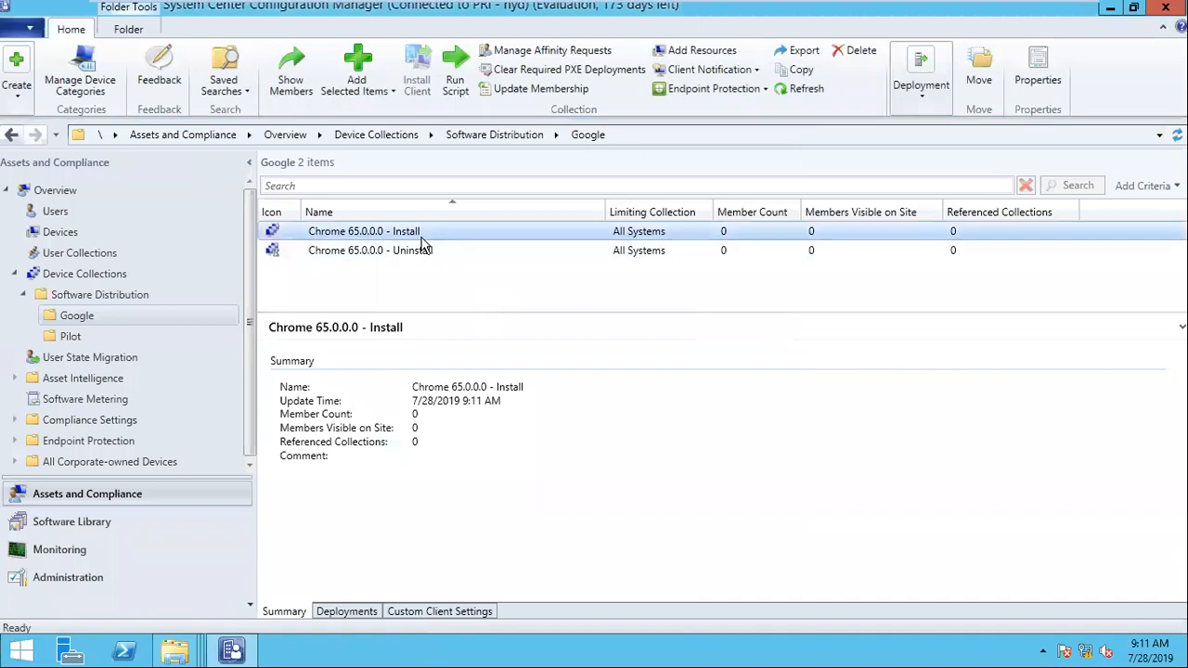
{"action": "right_click", "coordinate": [424, 237]}
{"action": "left_click", "coordinate": [509, 482]}
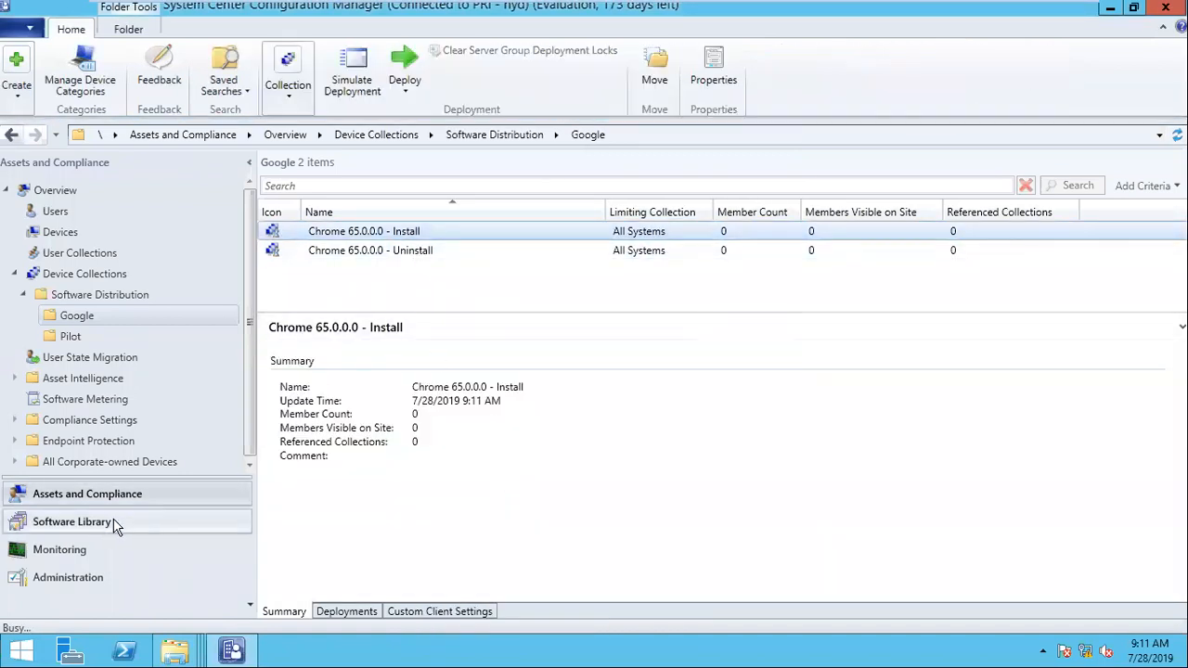
Step: Start a deployment of the Chrome package's install program, targeting the "Chrome 65.0.0.0 - Install" collection in the Google folder
{"action": "left_click", "coordinate": [72, 521]}
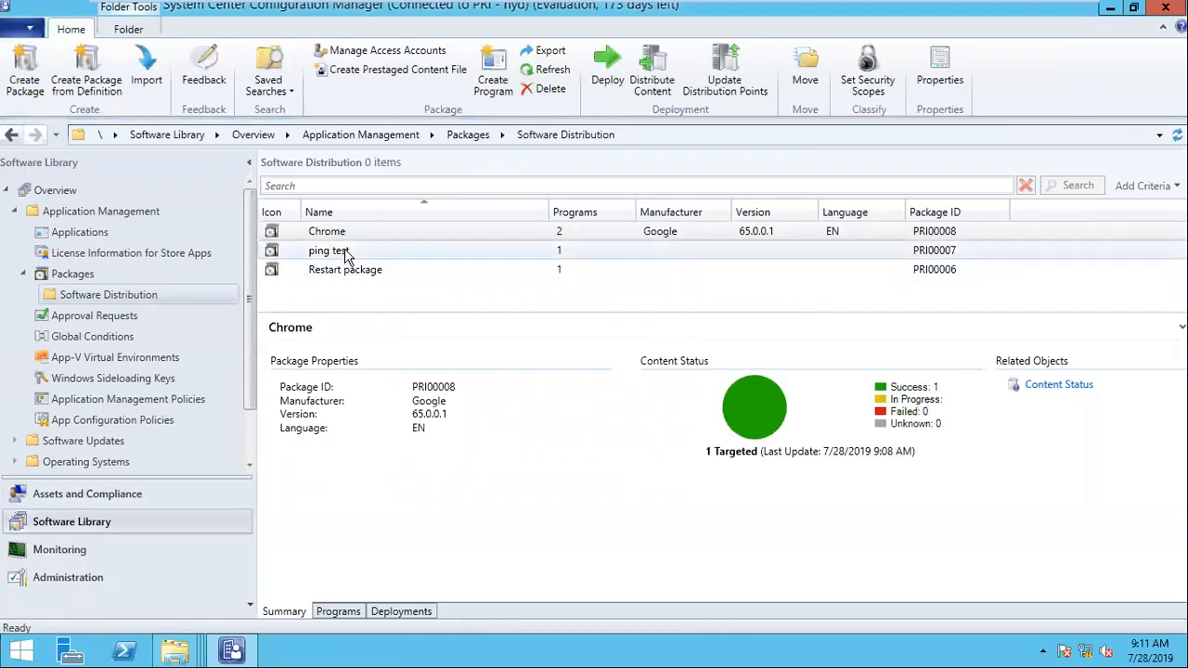
{"action": "left_click", "coordinate": [345, 233]}
{"action": "left_click", "coordinate": [337, 611]}
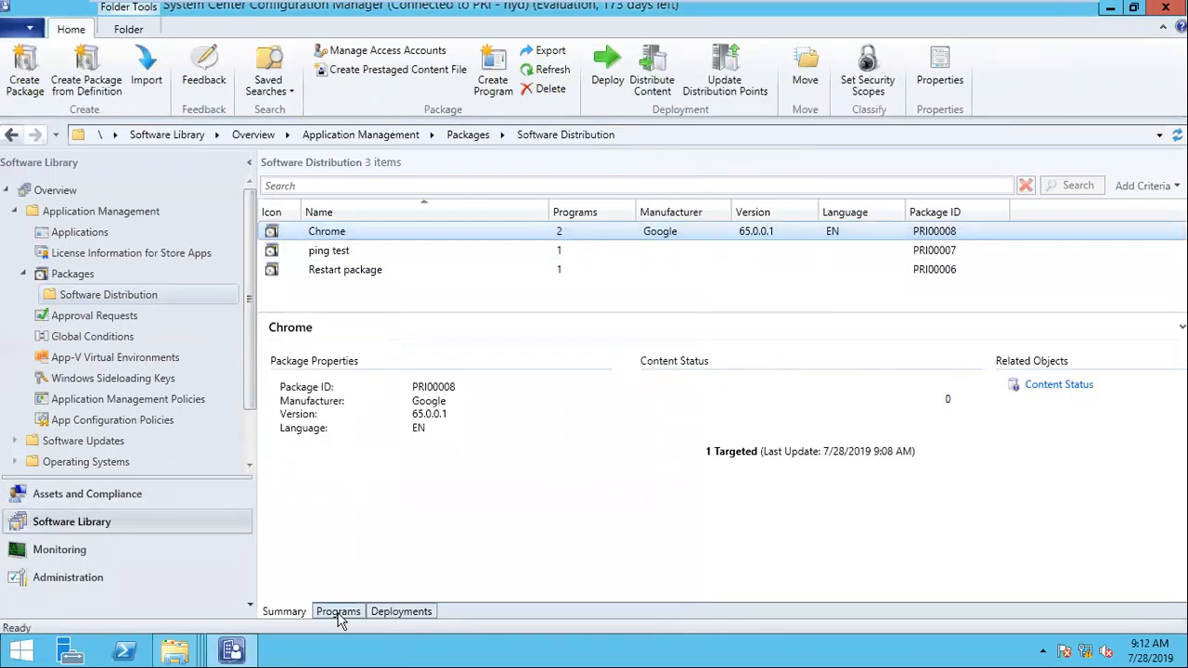
{"action": "left_click", "coordinate": [341, 373]}
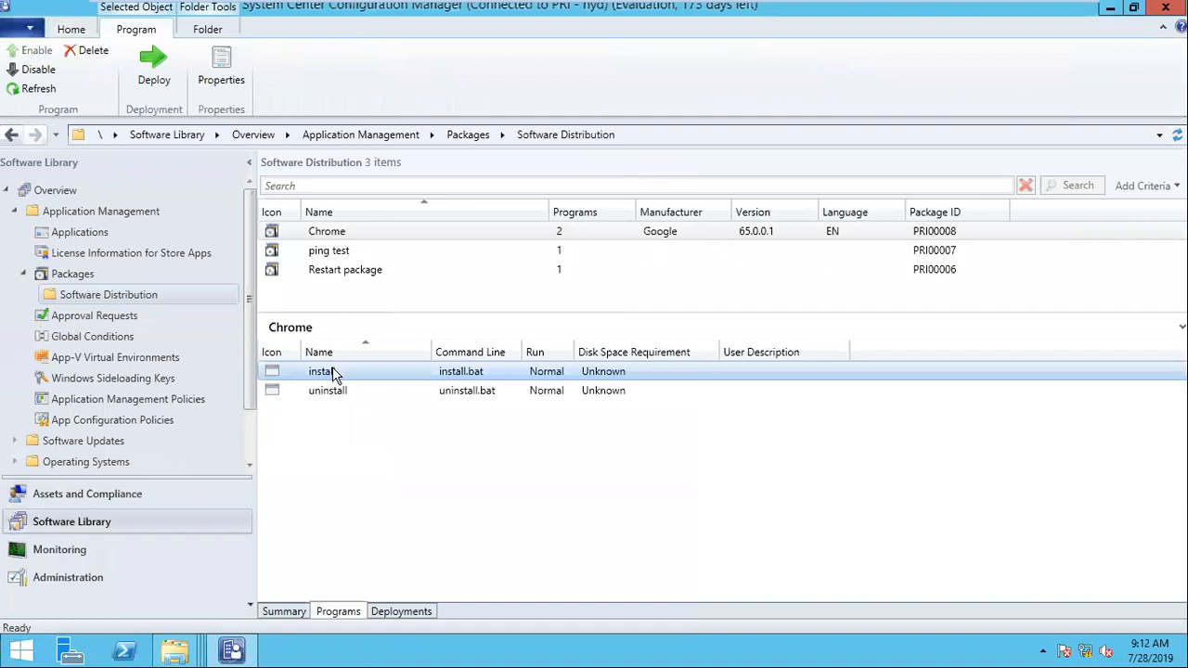
{"action": "right_click", "coordinate": [332, 371]}
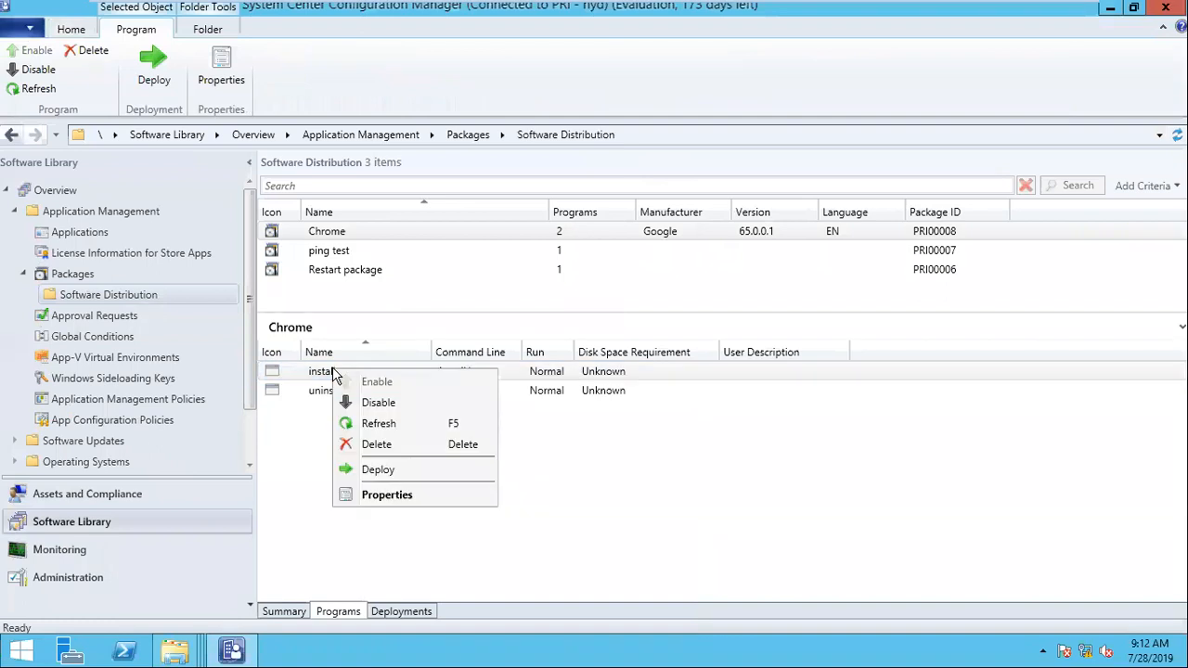
{"action": "left_click", "coordinate": [402, 471]}
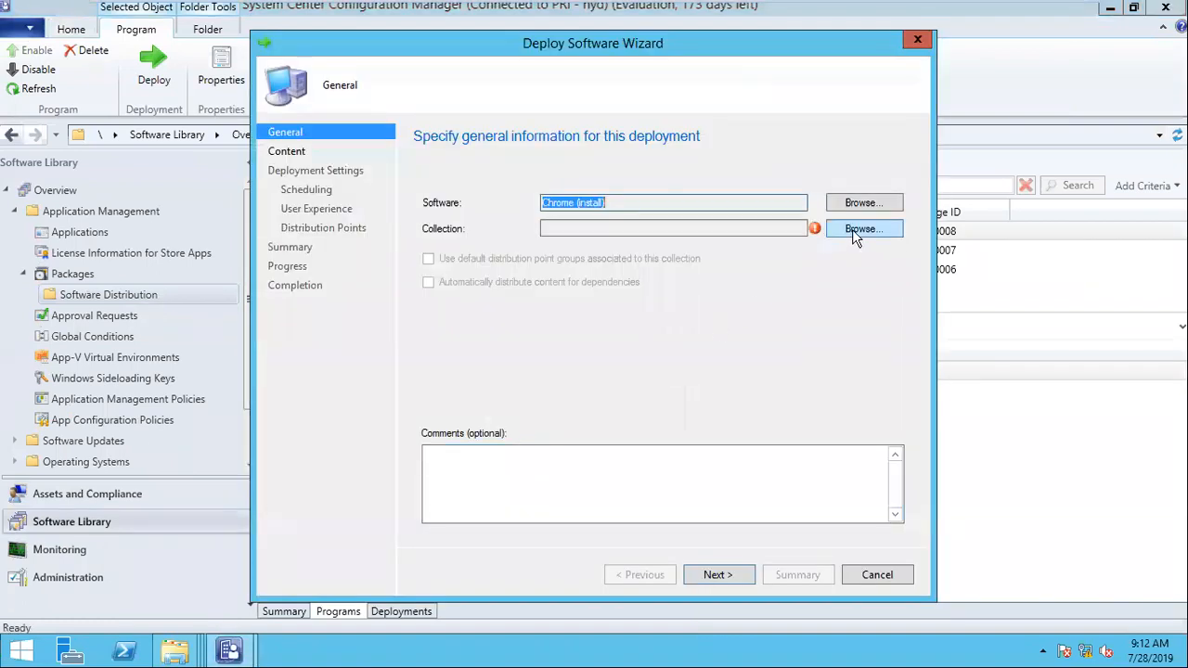
{"action": "left_click", "coordinate": [852, 229]}
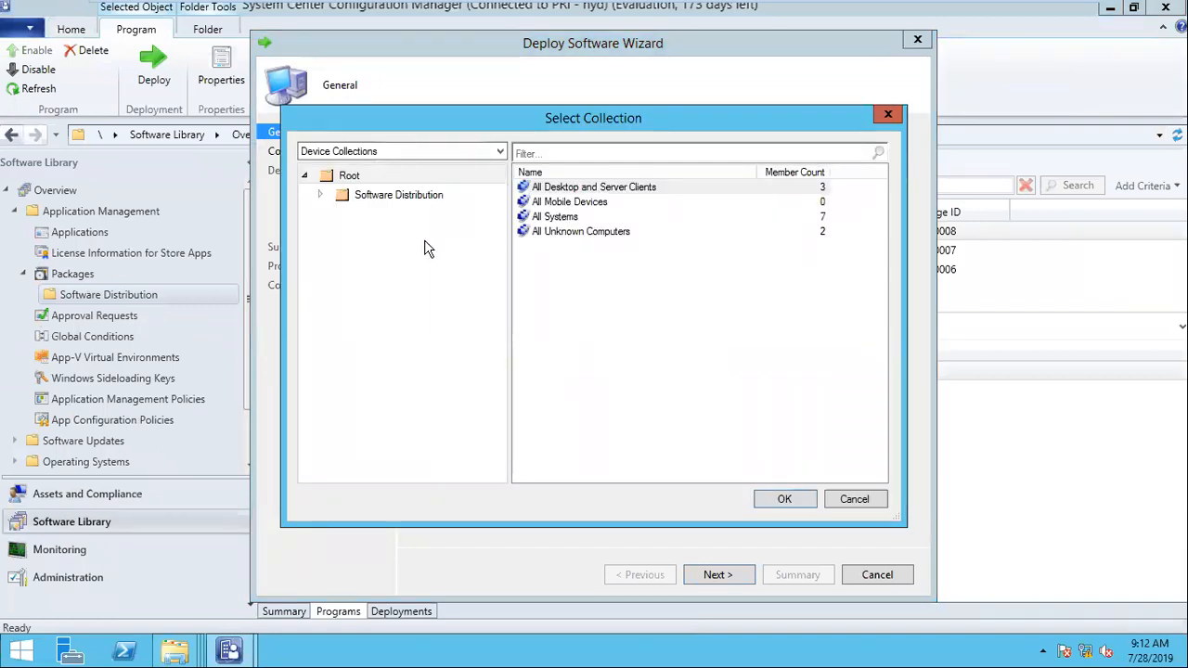
{"action": "left_click", "coordinate": [321, 194]}
{"action": "left_click", "coordinate": [376, 215]}
{"action": "left_click", "coordinate": [585, 187]}
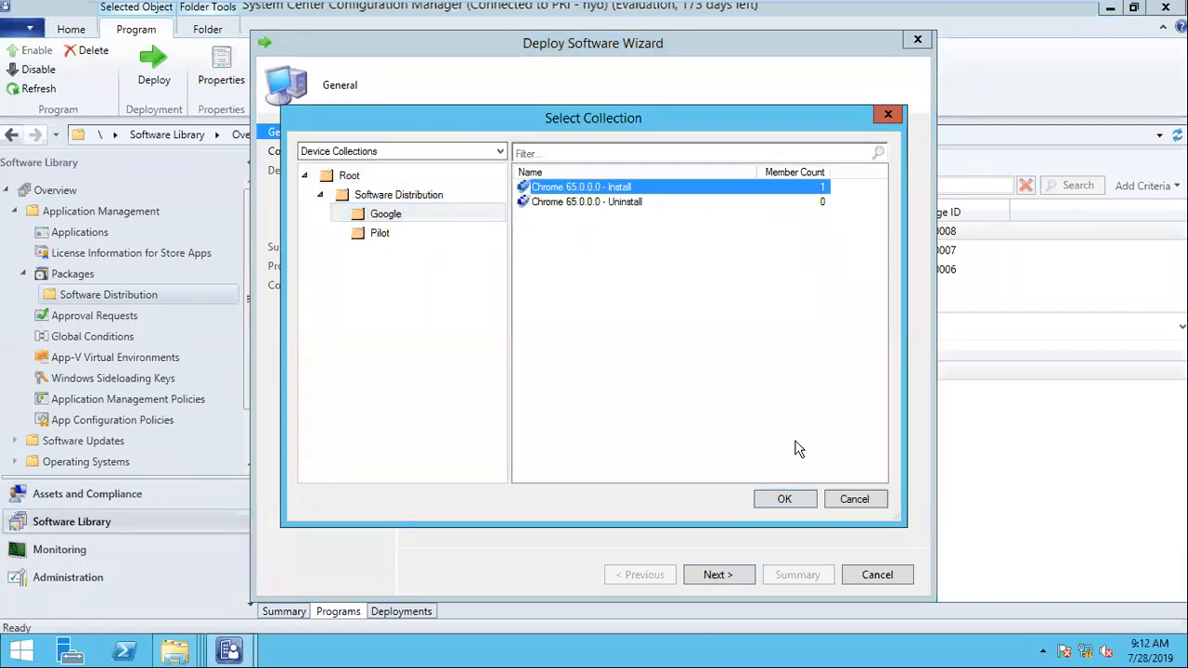
{"action": "left_click", "coordinate": [784, 494]}
{"action": "left_click", "coordinate": [717, 576]}
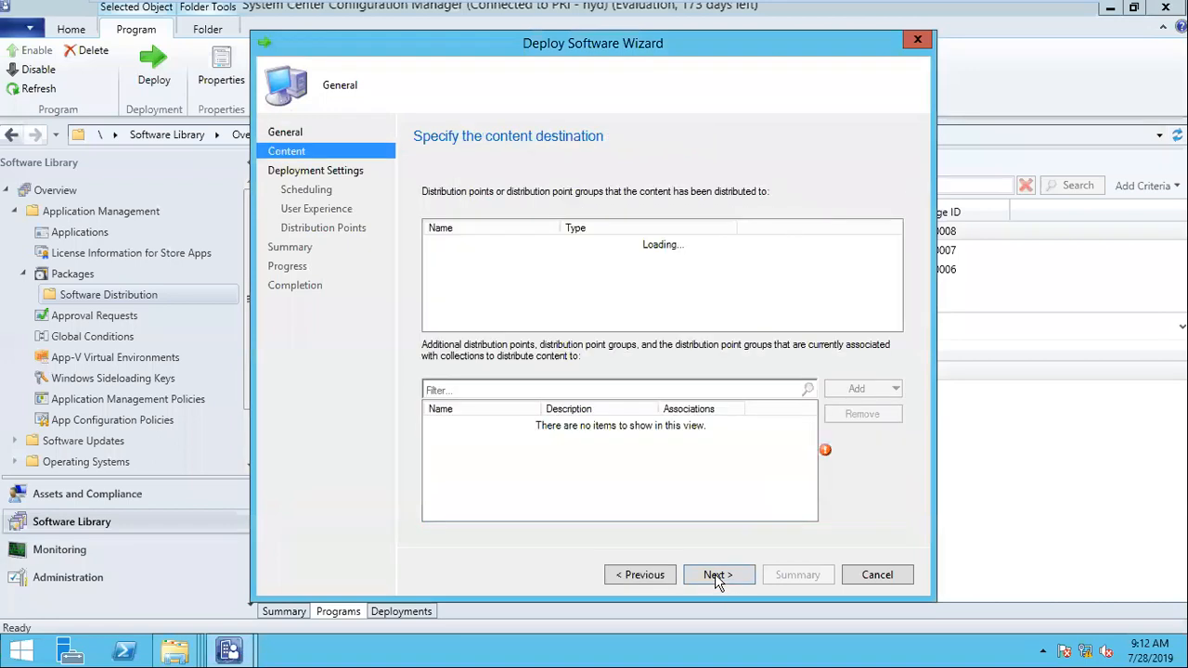
Step: Keep the deployment purpose Required, schedule availability for 7/28/2019 9:12 AM and add an assignment schedule of "As soon as possible"
{"action": "left_click", "coordinate": [717, 576]}
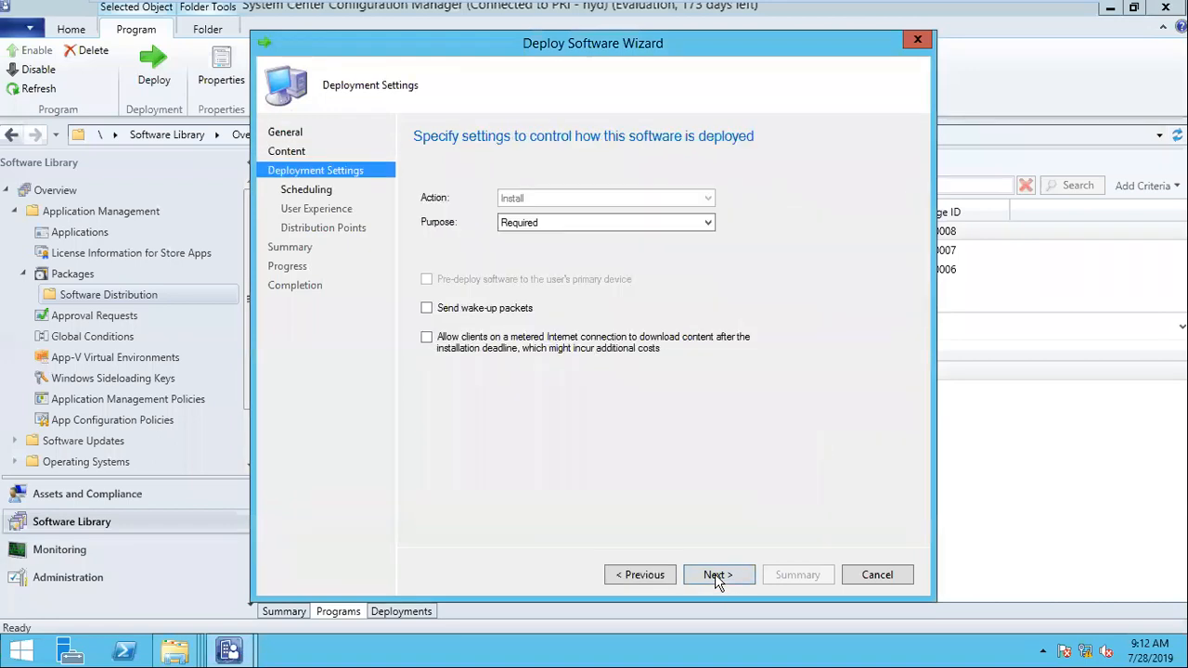
{"action": "left_click", "coordinate": [712, 577]}
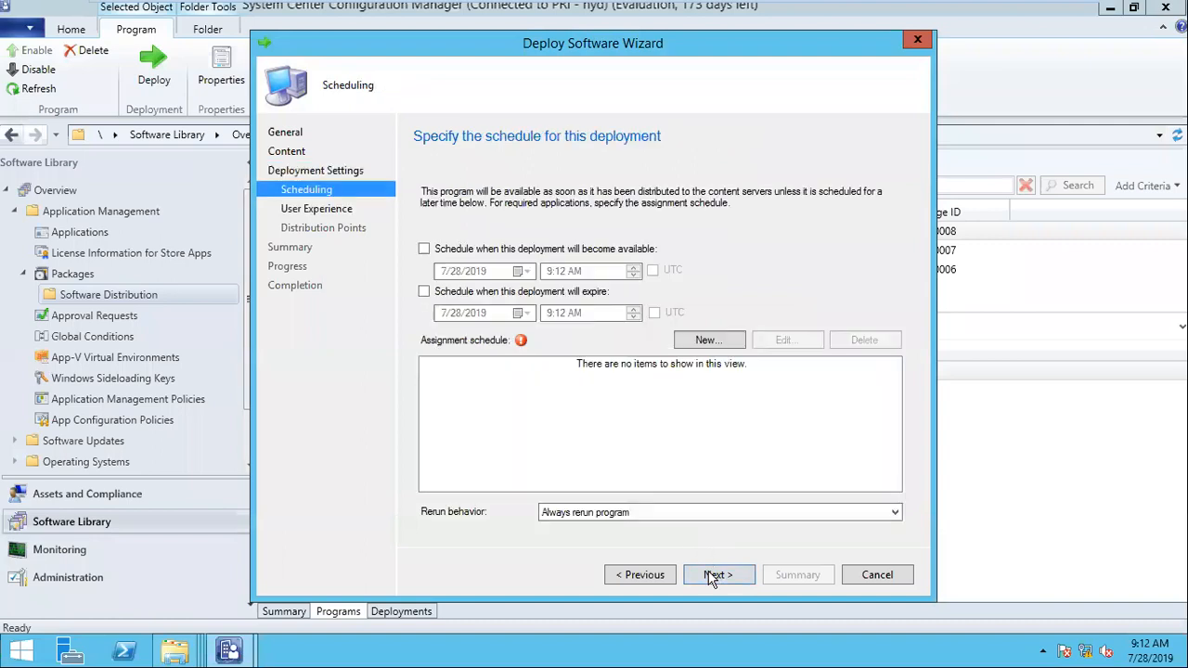
{"action": "left_click", "coordinate": [446, 253]}
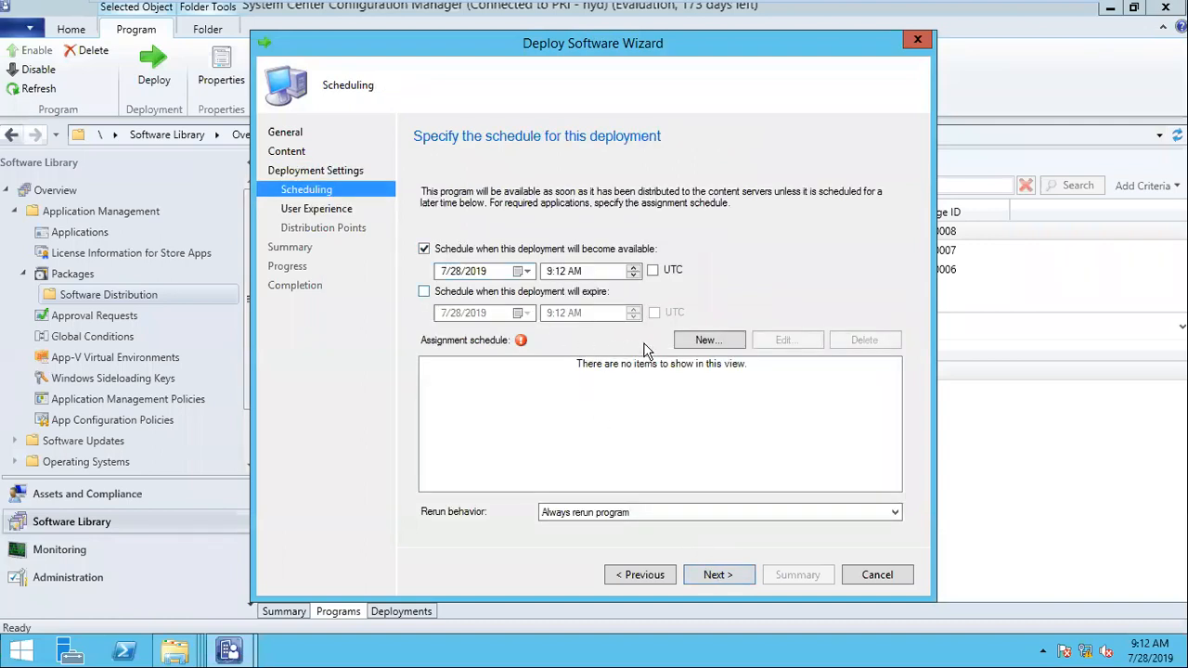
{"action": "left_click", "coordinate": [706, 342]}
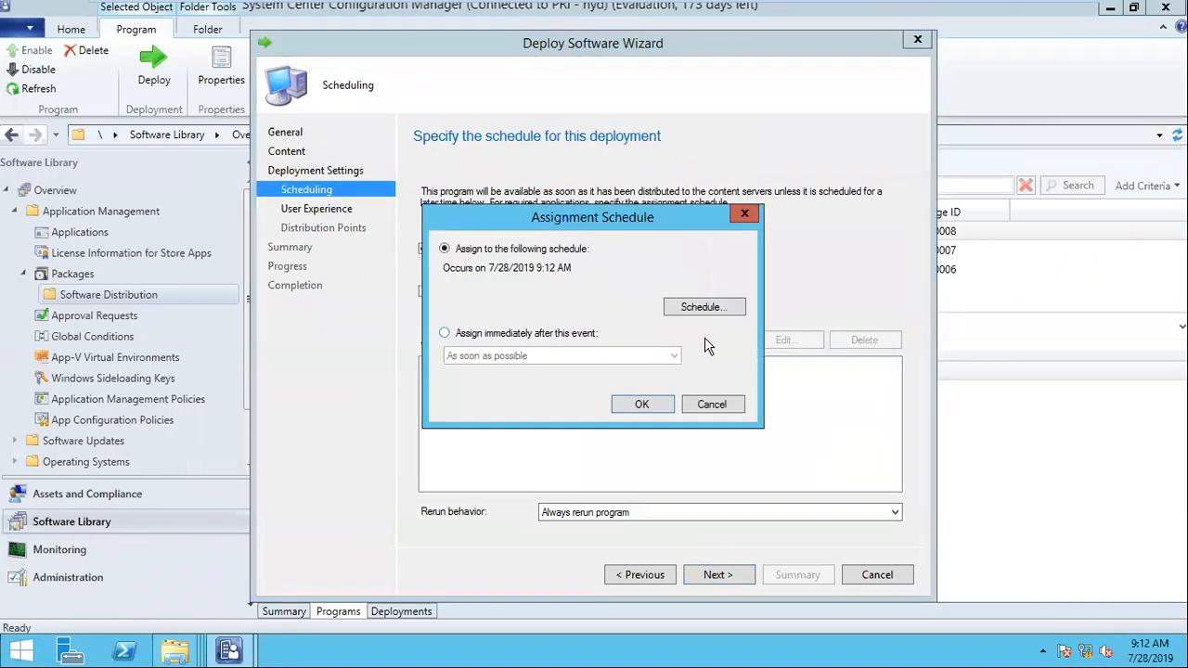
{"action": "left_click", "coordinate": [517, 336]}
{"action": "left_click", "coordinate": [639, 403]}
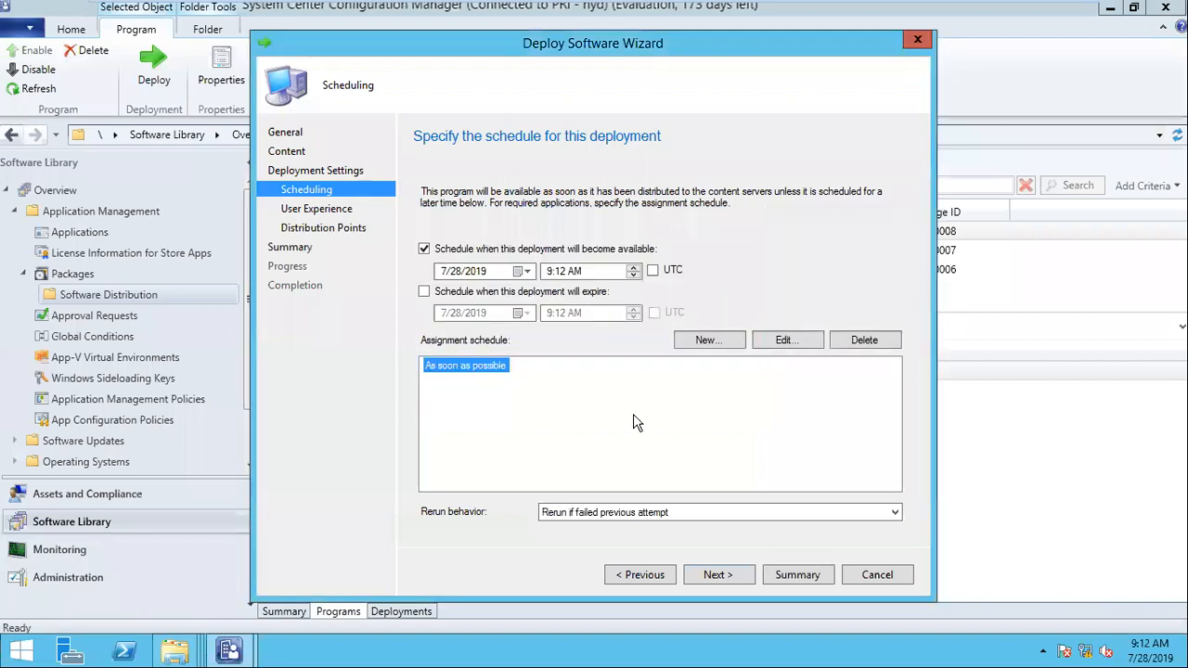
Step: Set the neighbor boundary group option to download content from the distribution point and run locally, and complete the deployment with the remaining defaults
{"action": "left_click", "coordinate": [720, 575]}
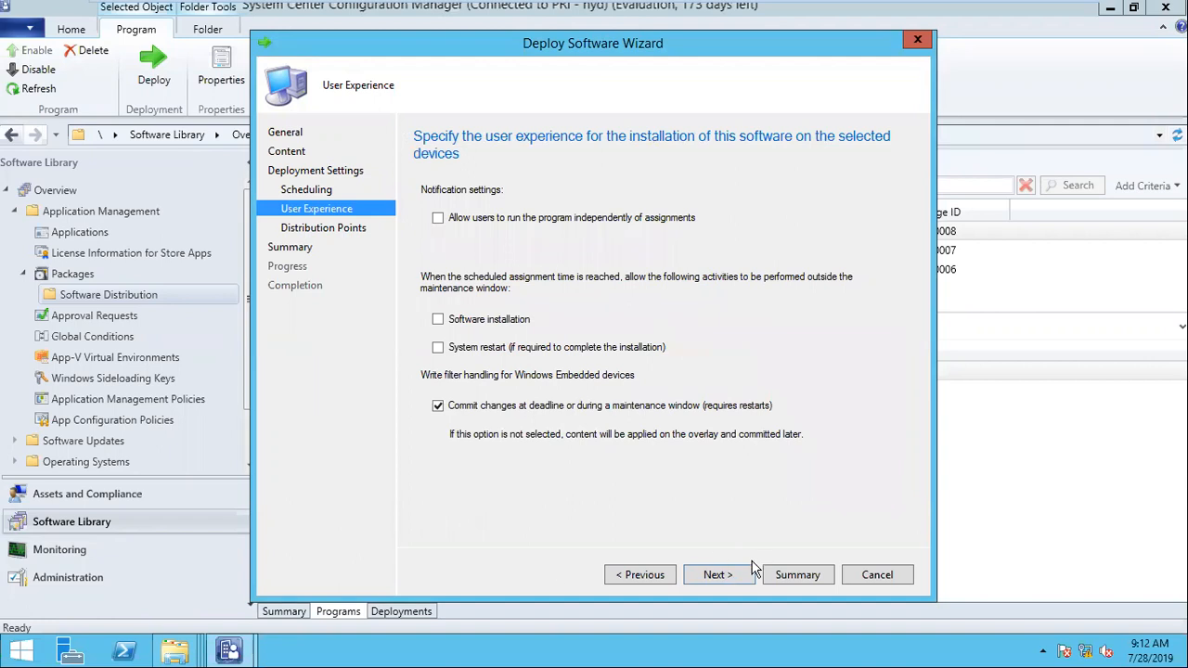
{"action": "left_click", "coordinate": [728, 576]}
{"action": "left_click", "coordinate": [507, 336]}
{"action": "left_click", "coordinate": [508, 362]}
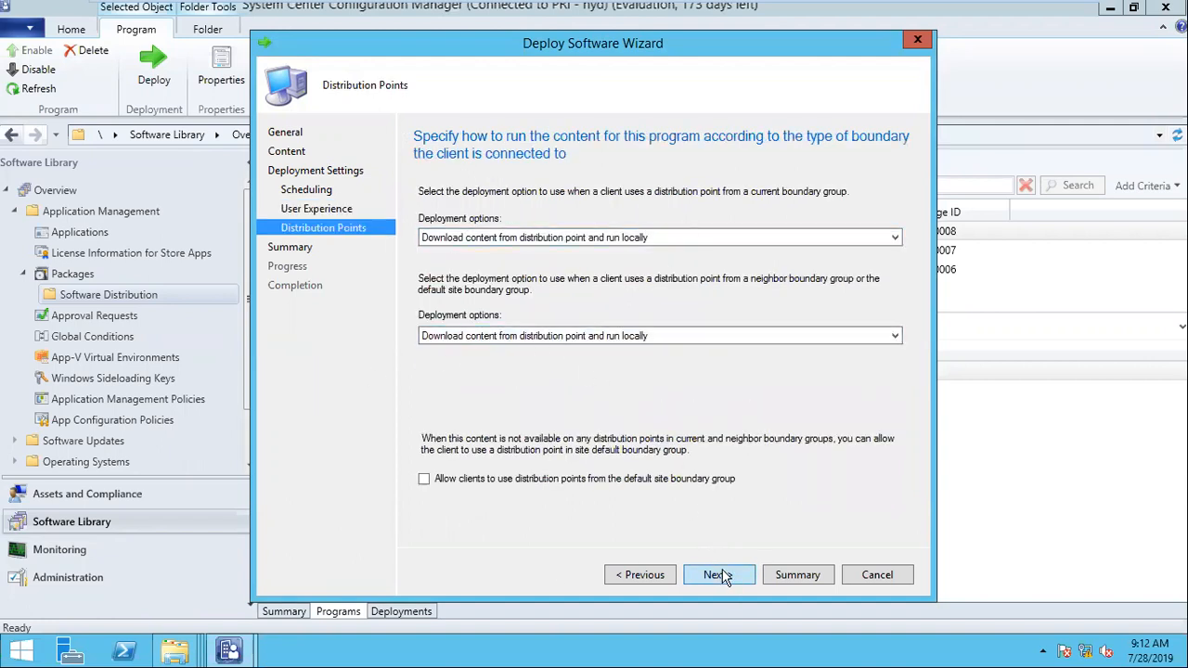
{"action": "left_click", "coordinate": [722, 576]}
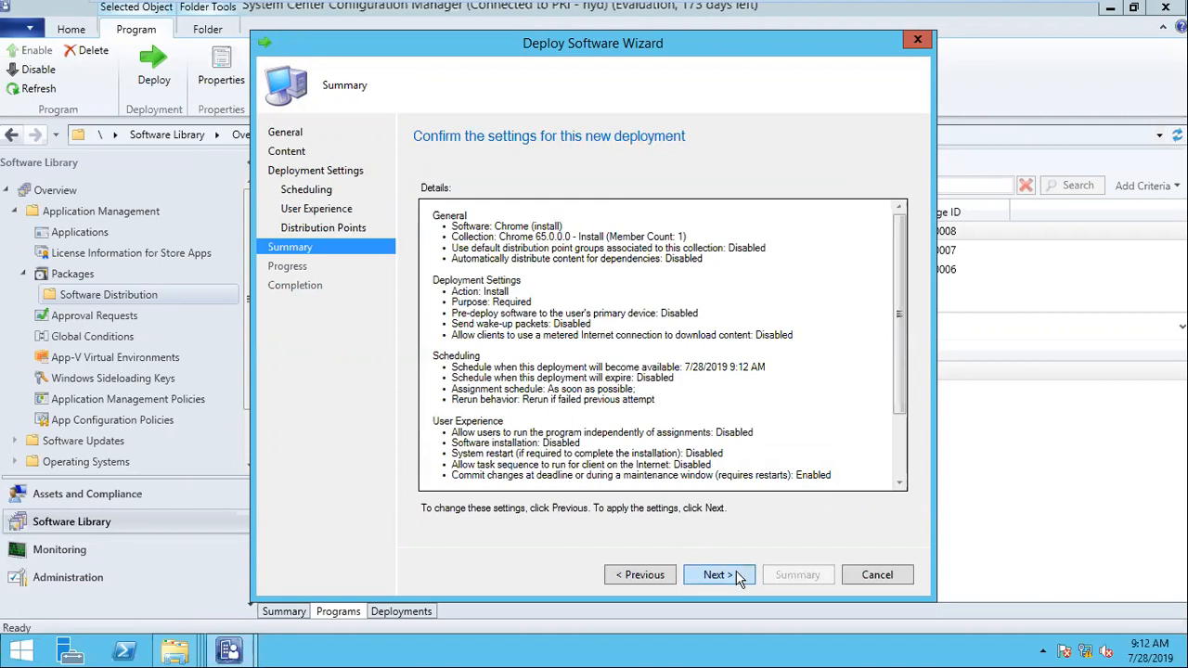
{"action": "left_click", "coordinate": [720, 576]}
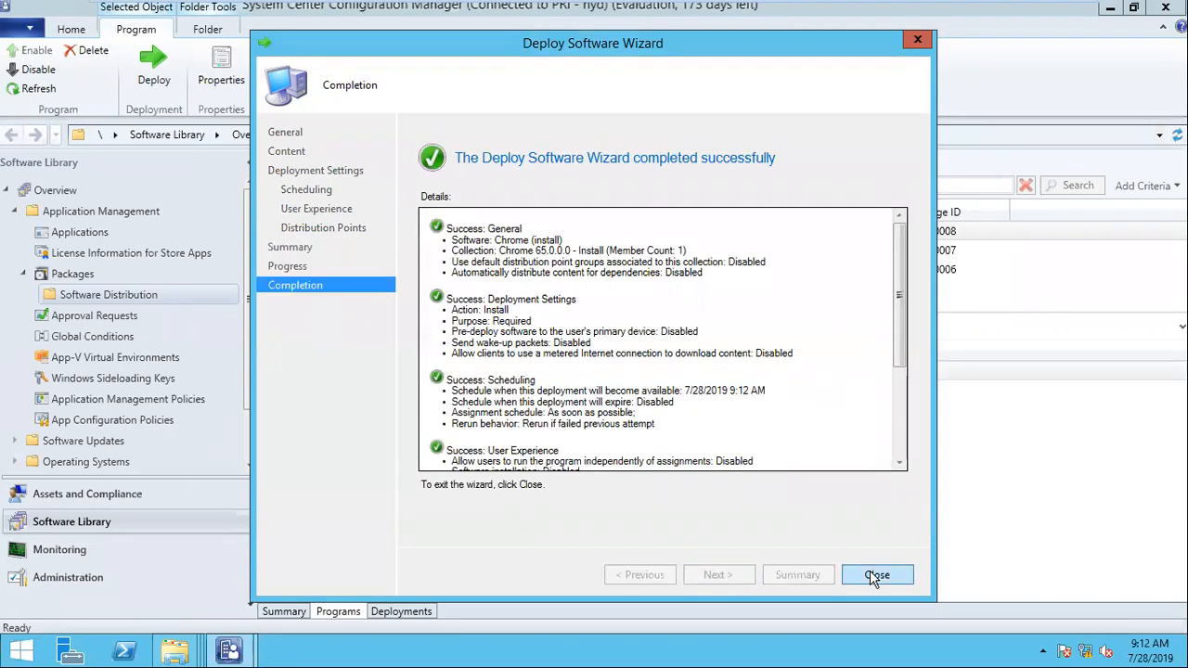
{"action": "left_click", "coordinate": [875, 577]}
{"action": "left_click", "coordinate": [386, 375]}
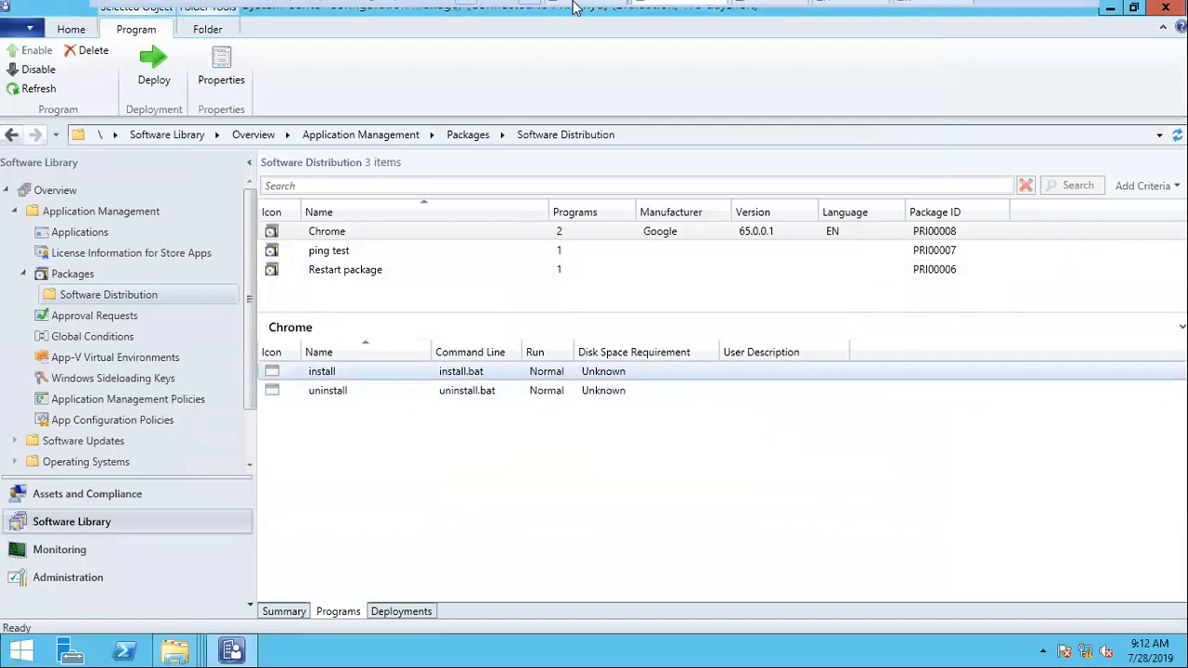
Step: Switch to the win7-1 virtual machine and run the Machine Policy Retrieval & Evaluation Cycle from the Configuration Manager client properties
{"action": "left_click", "coordinate": [764, 10]}
{"action": "left_click", "coordinate": [723, 290]}
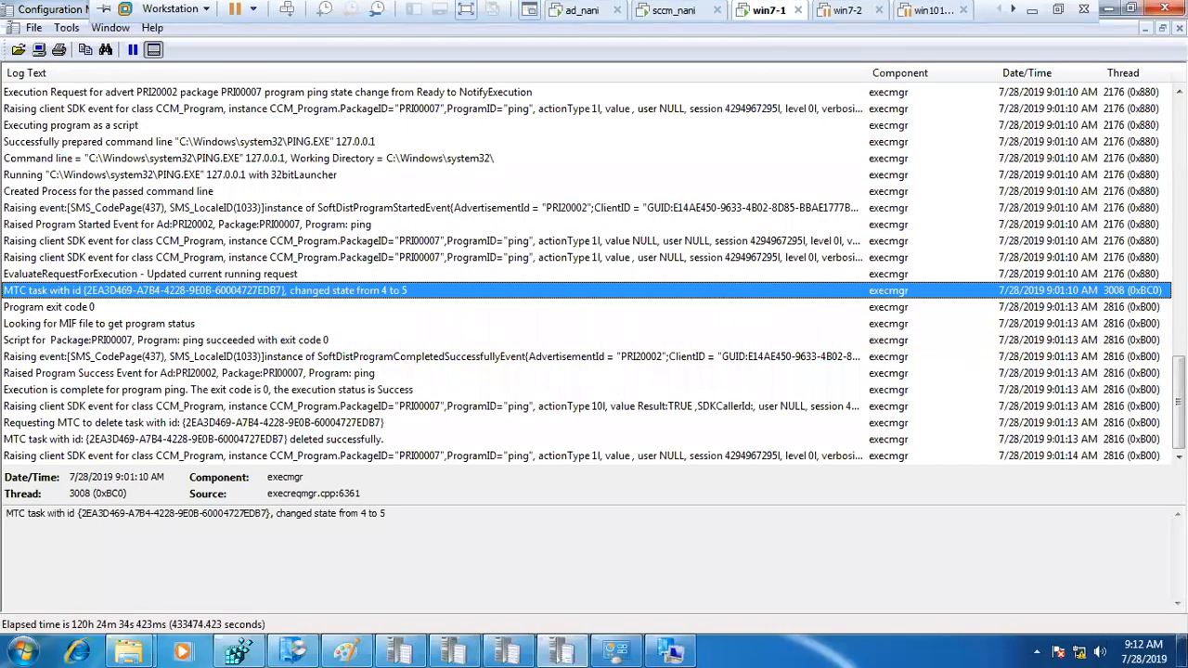
{"action": "left_click", "coordinate": [672, 651]}
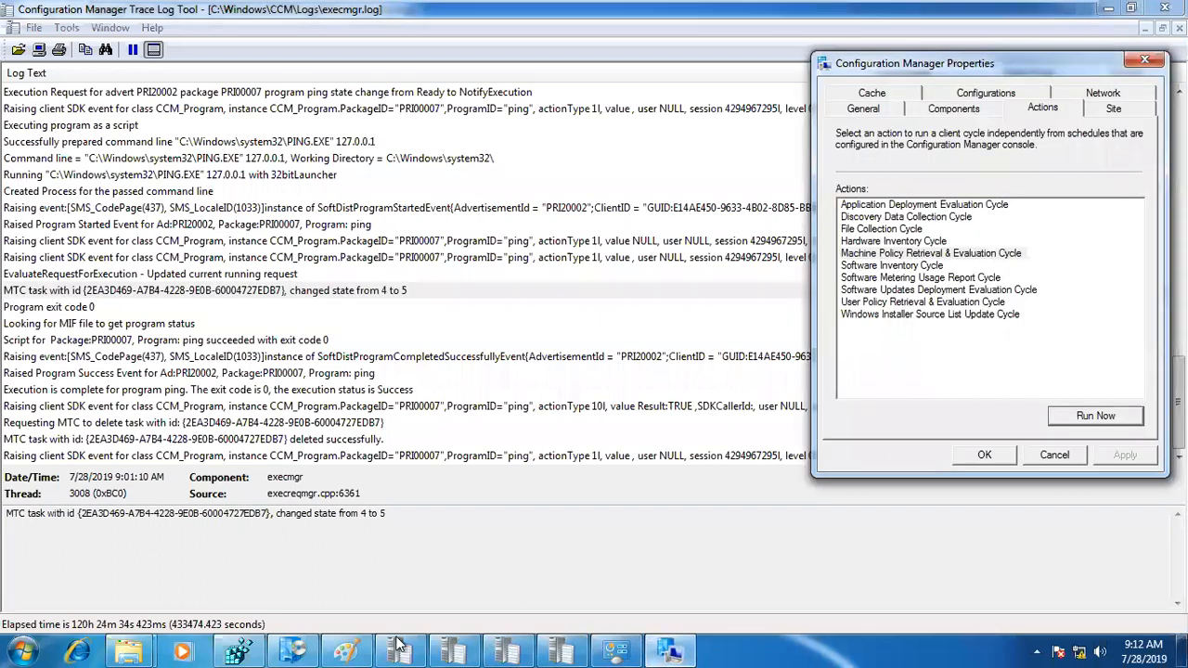
{"action": "left_click", "coordinate": [287, 648]}
{"action": "left_click", "coordinate": [290, 646]}
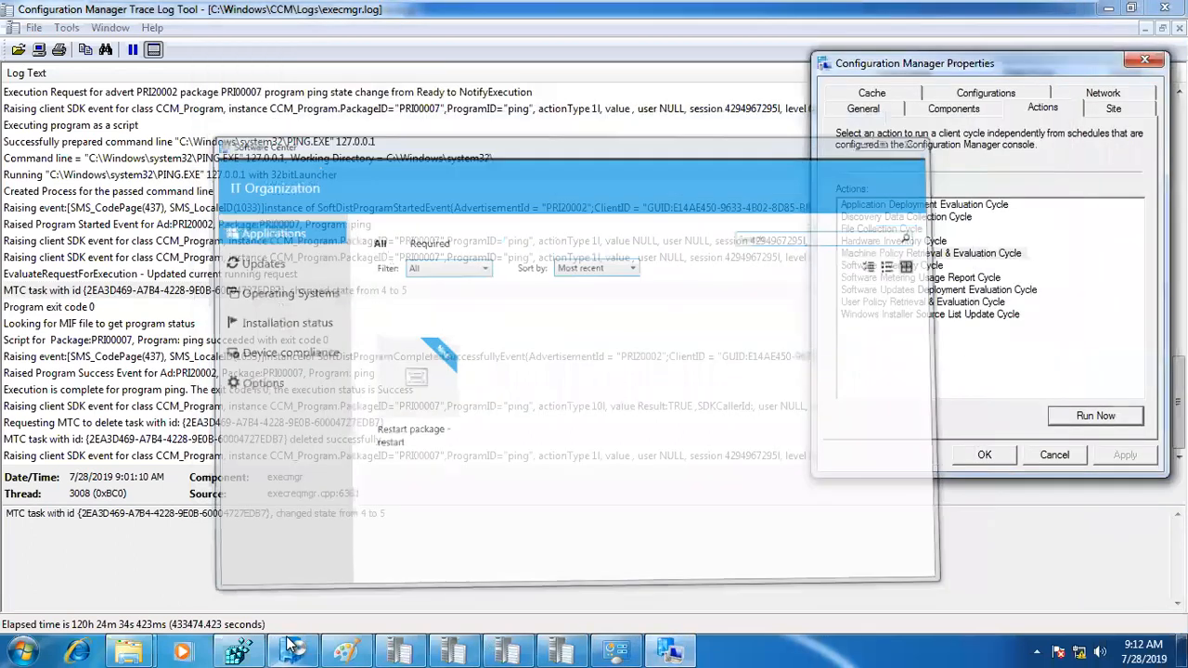
{"action": "left_click", "coordinate": [895, 254]}
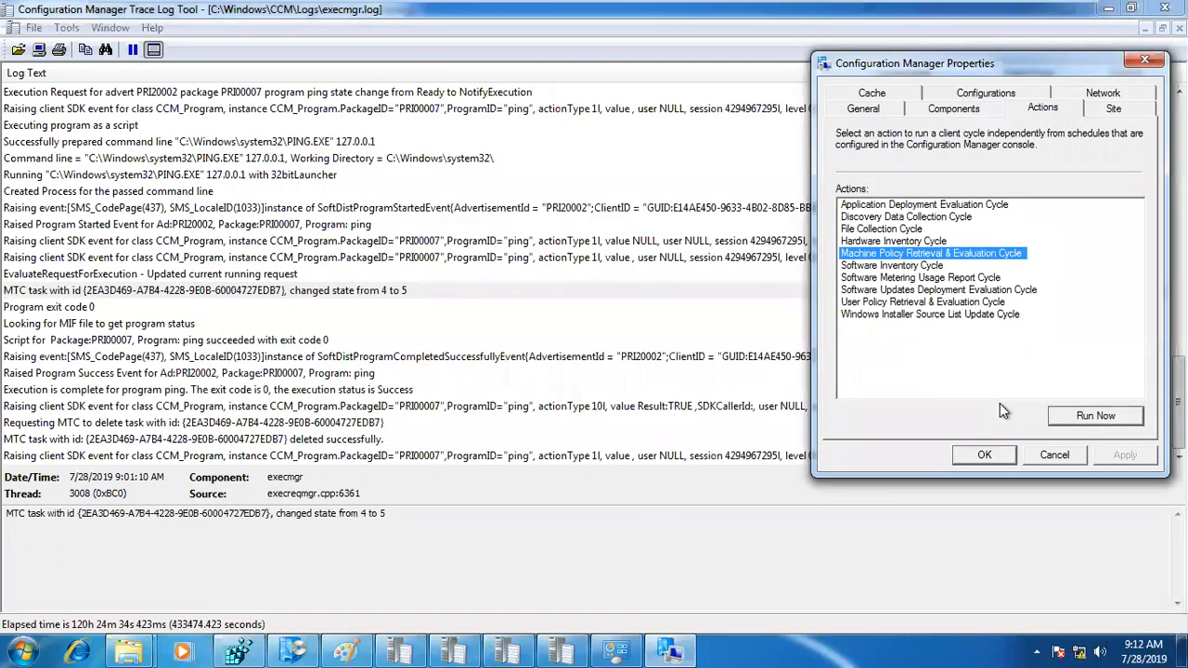
{"action": "left_click", "coordinate": [1125, 417]}
{"action": "left_click", "coordinate": [749, 387]}
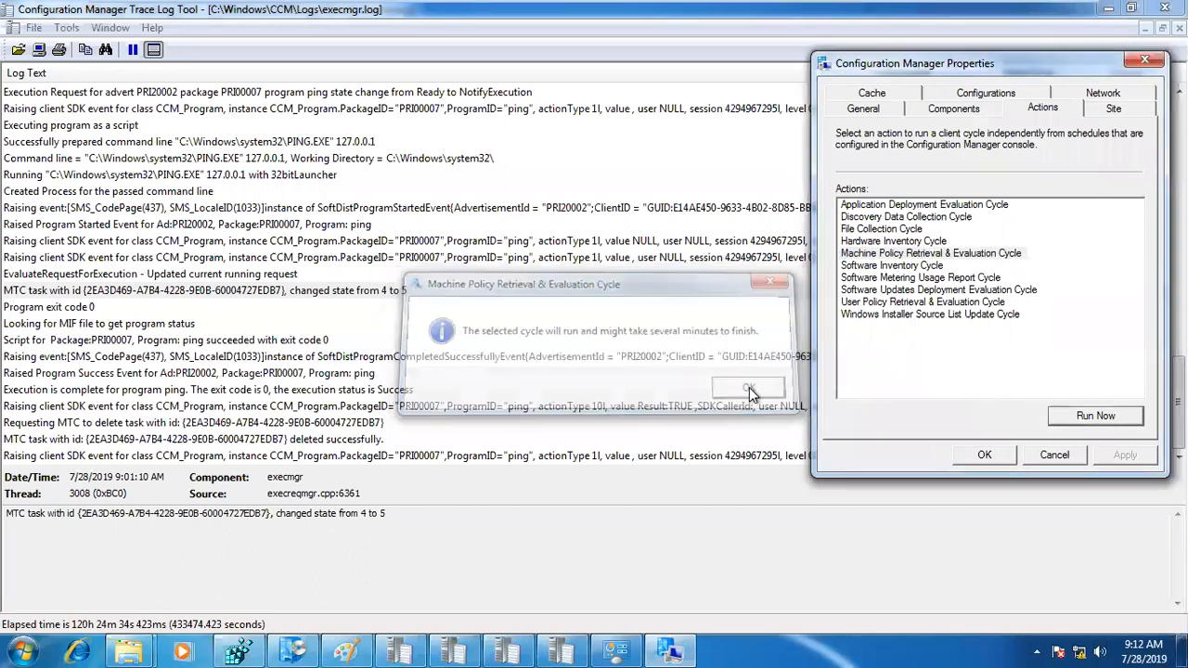
Step: Open the C:\Windows\ccmcache folder on the client and place its window clear of the client properties
{"action": "left_click", "coordinate": [130, 652]}
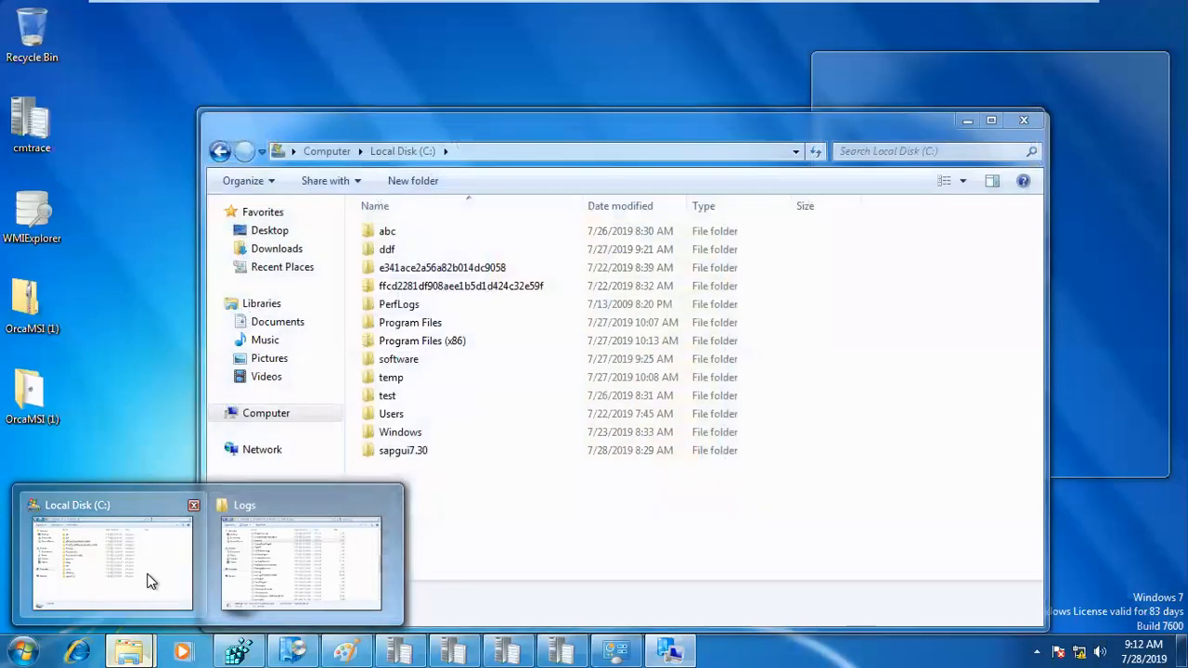
{"action": "left_click", "coordinate": [152, 575]}
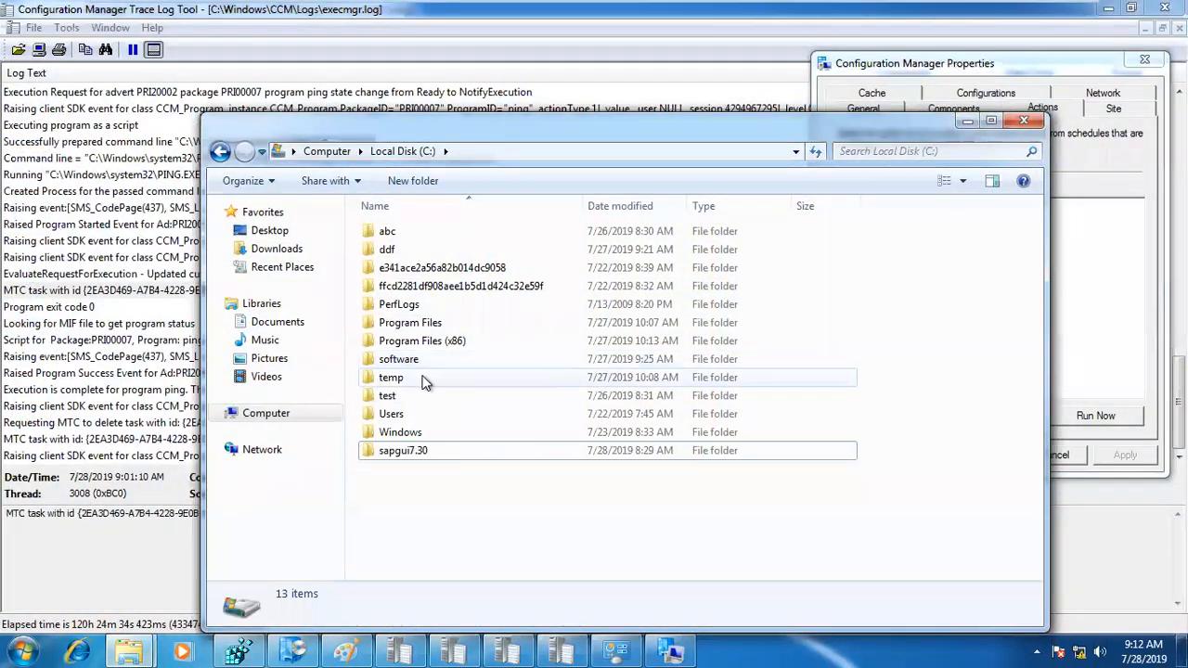
{"action": "double_click", "coordinate": [404, 433]}
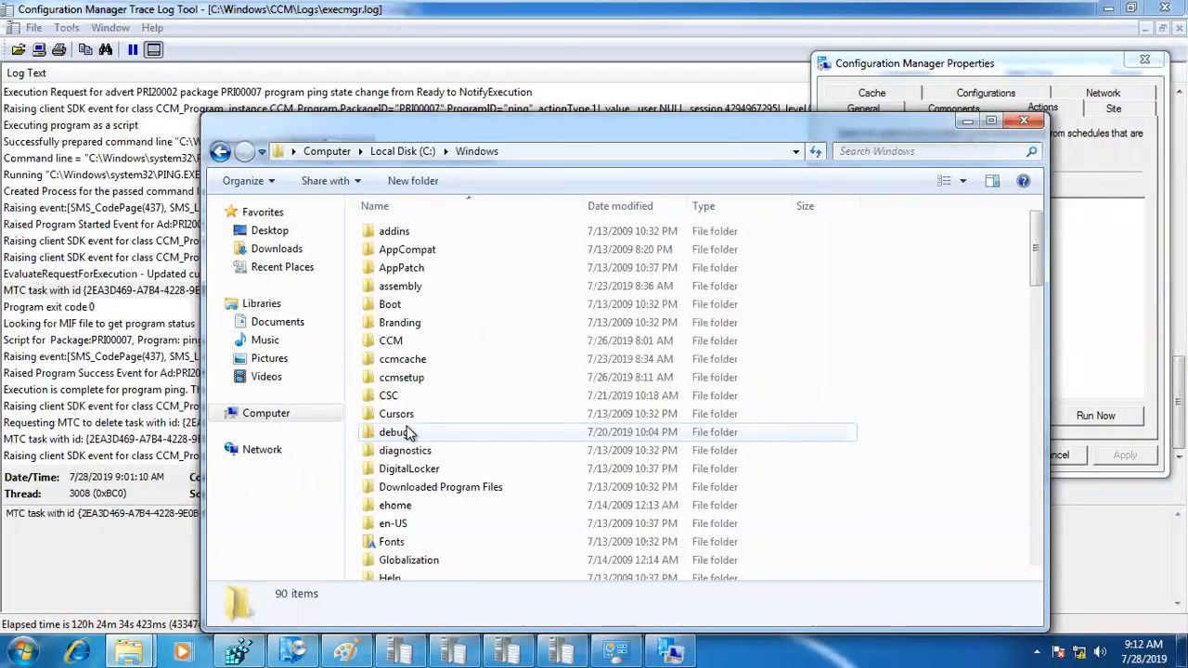
{"action": "double_click", "coordinate": [408, 359]}
{"action": "left_click_drag", "start_coordinate": [474, 130], "coordinate": [335, 141]}
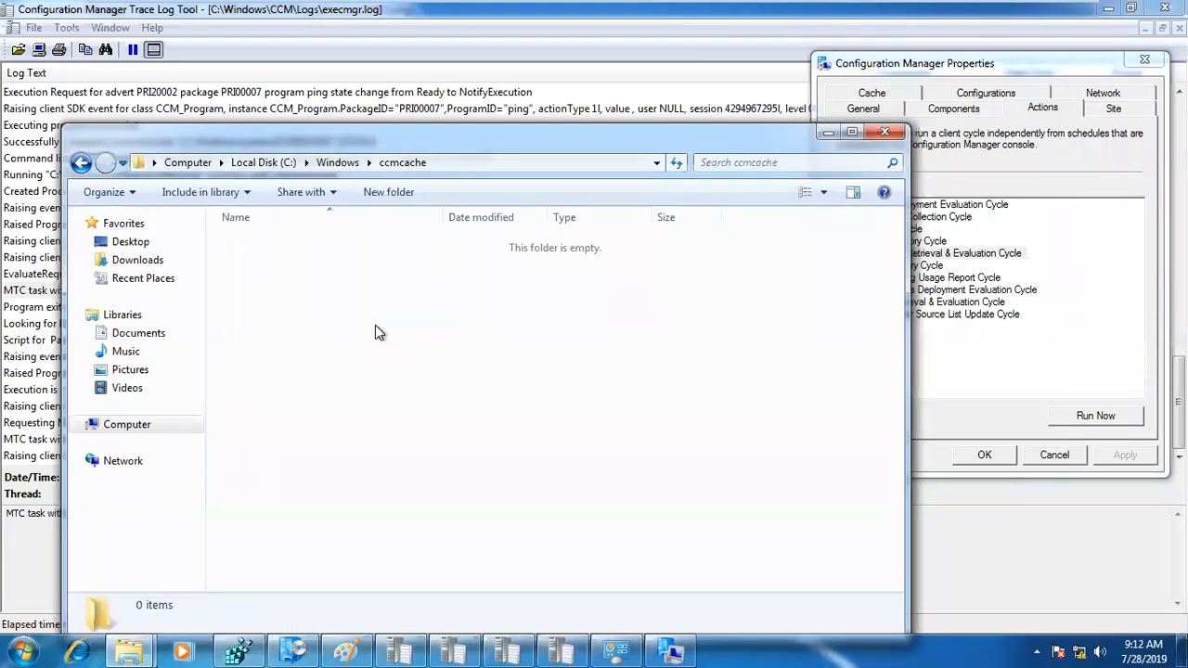
Step: Switch to Day7-SD.docx and review the Package logs list from LocationService.log through Execmgr.log, including the ccmcache location note
{"action": "left_click", "coordinate": [956, 255]}
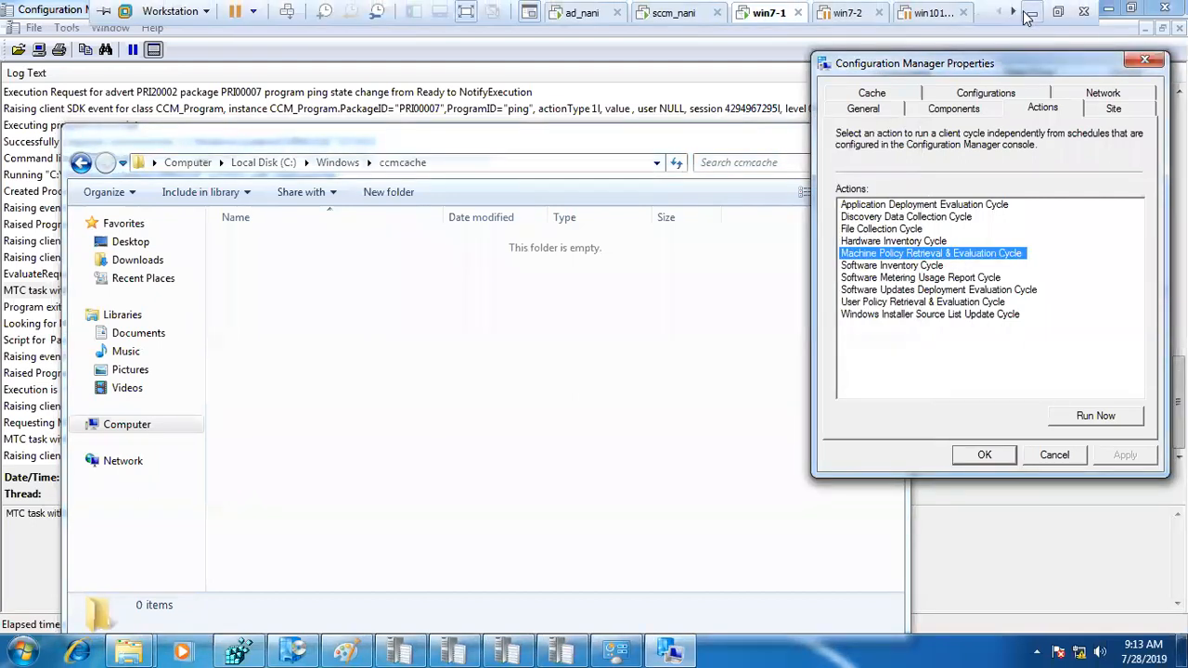
{"action": "left_click", "coordinate": [1032, 13]}
{"action": "left_click", "coordinate": [344, 330]}
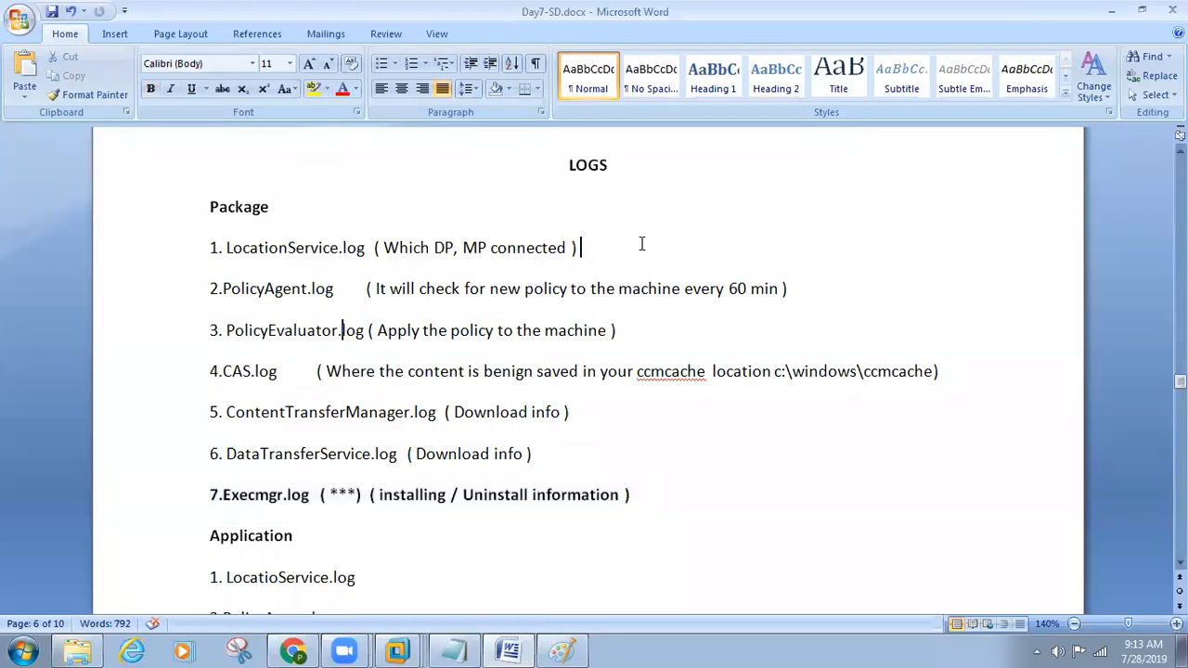
{"action": "left_click_drag", "start_coordinate": [641, 244], "coordinate": [191, 247]}
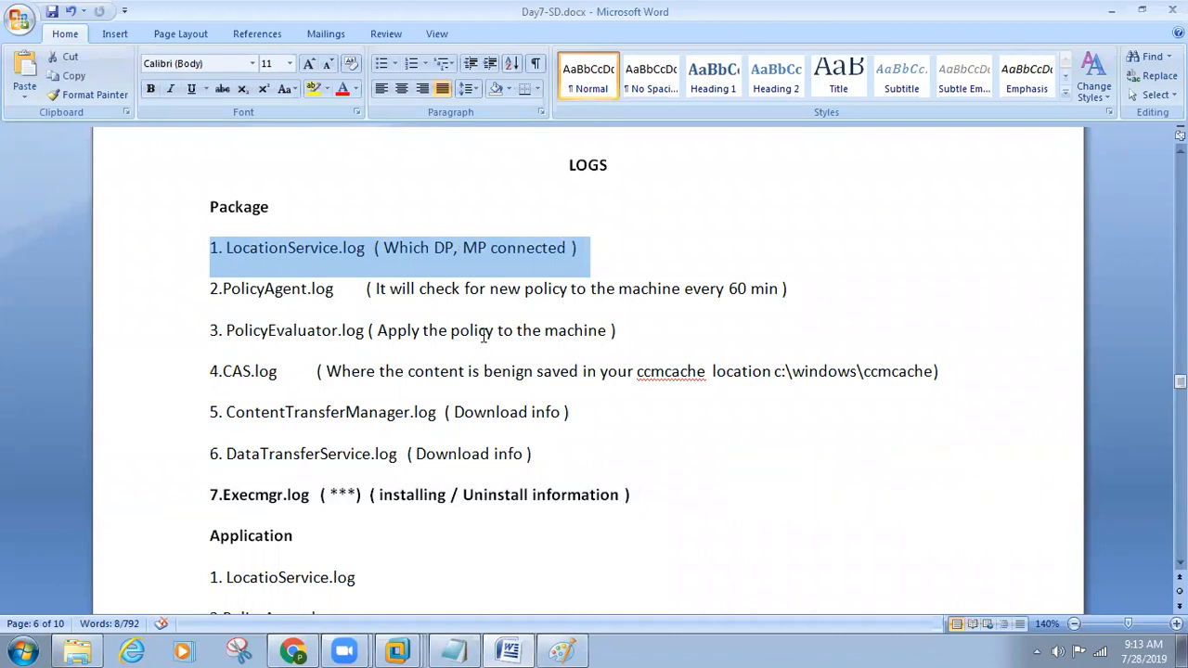
{"action": "left_click_drag", "start_coordinate": [735, 345], "coordinate": [130, 267]}
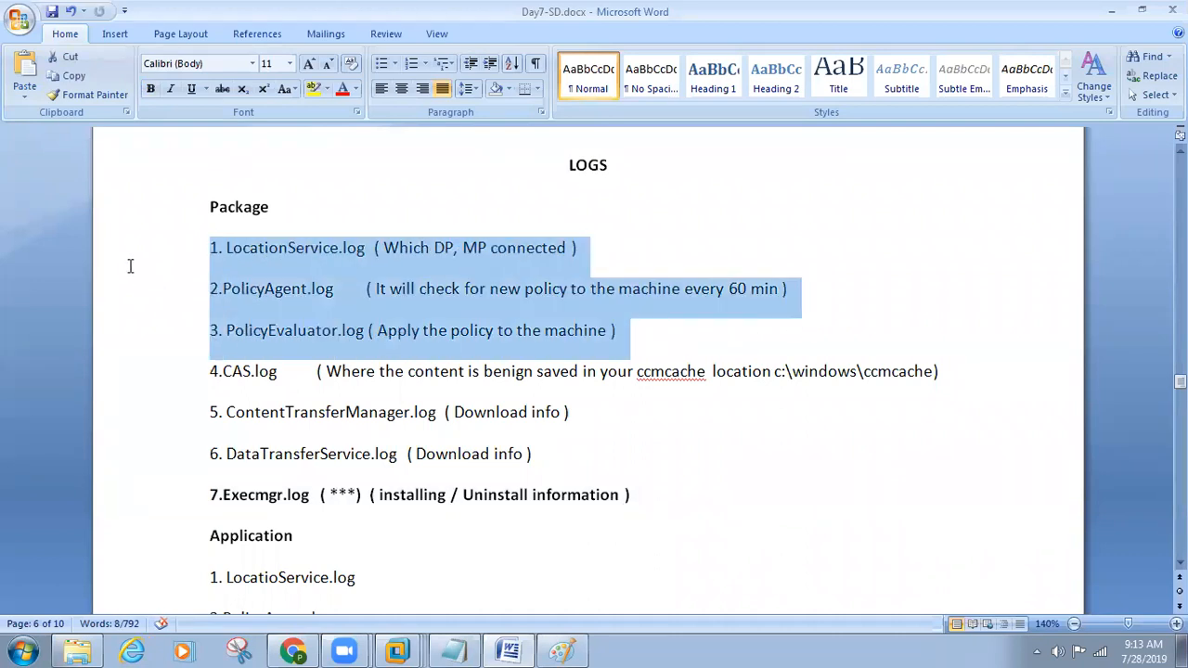
{"action": "left_click_drag", "start_coordinate": [231, 370], "coordinate": [240, 373]}
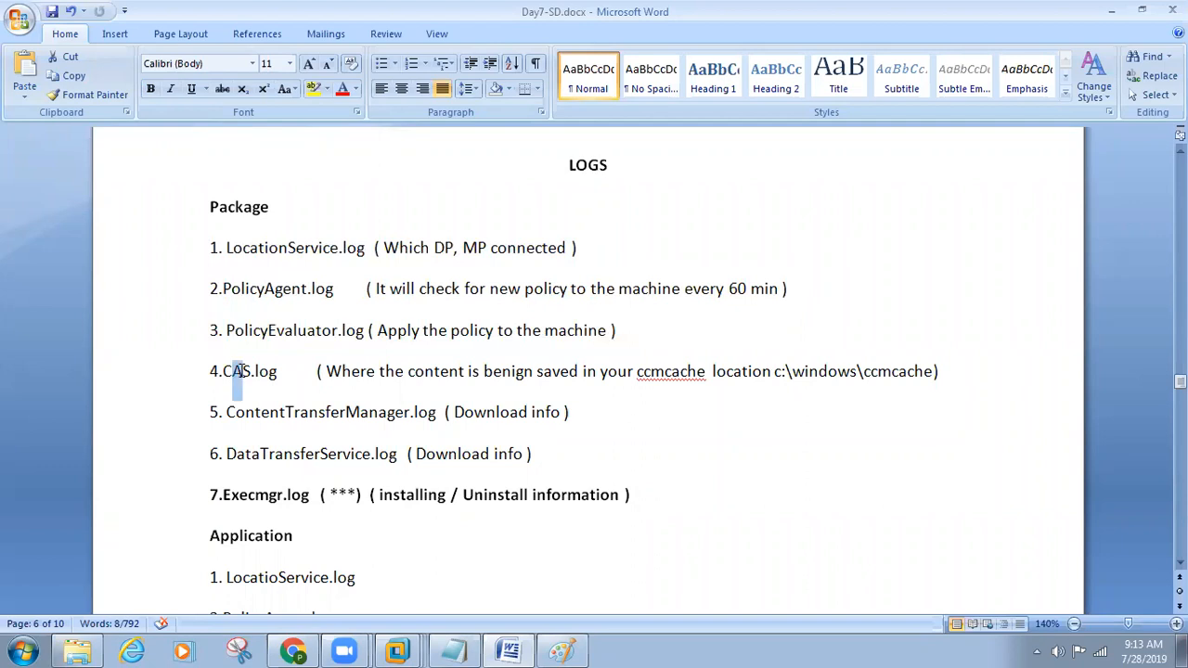
{"action": "left_click_drag", "start_coordinate": [312, 372], "coordinate": [936, 374]}
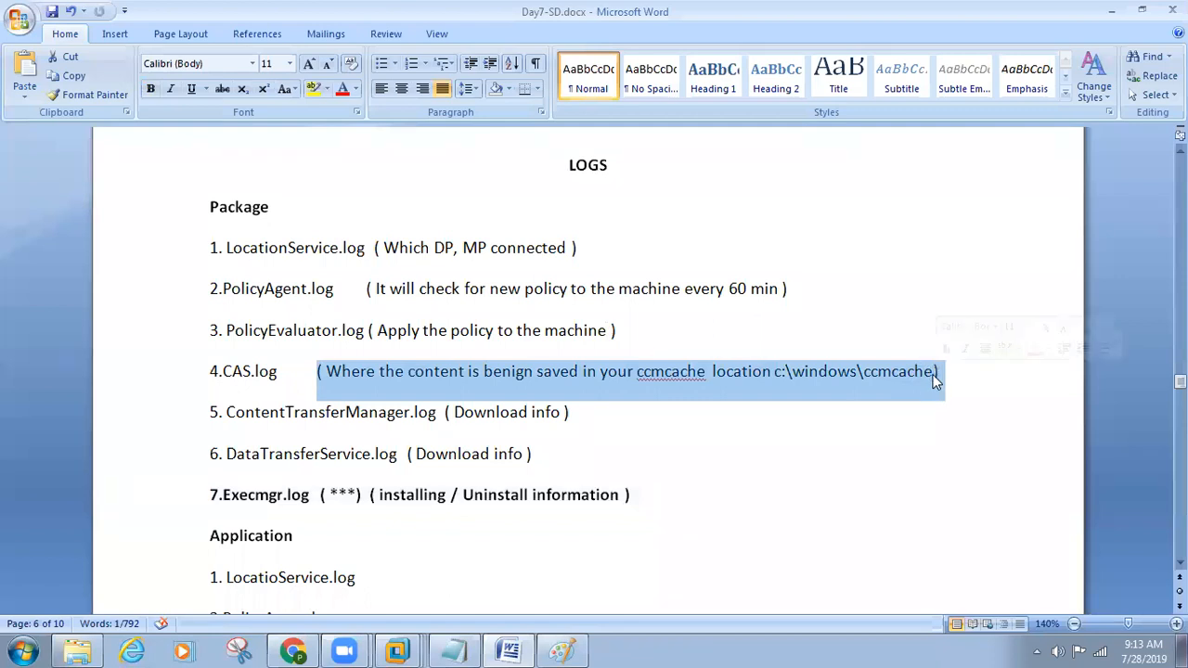
{"action": "left_click", "coordinate": [823, 427]}
{"action": "left_click_drag", "start_coordinate": [768, 372], "coordinate": [944, 371]}
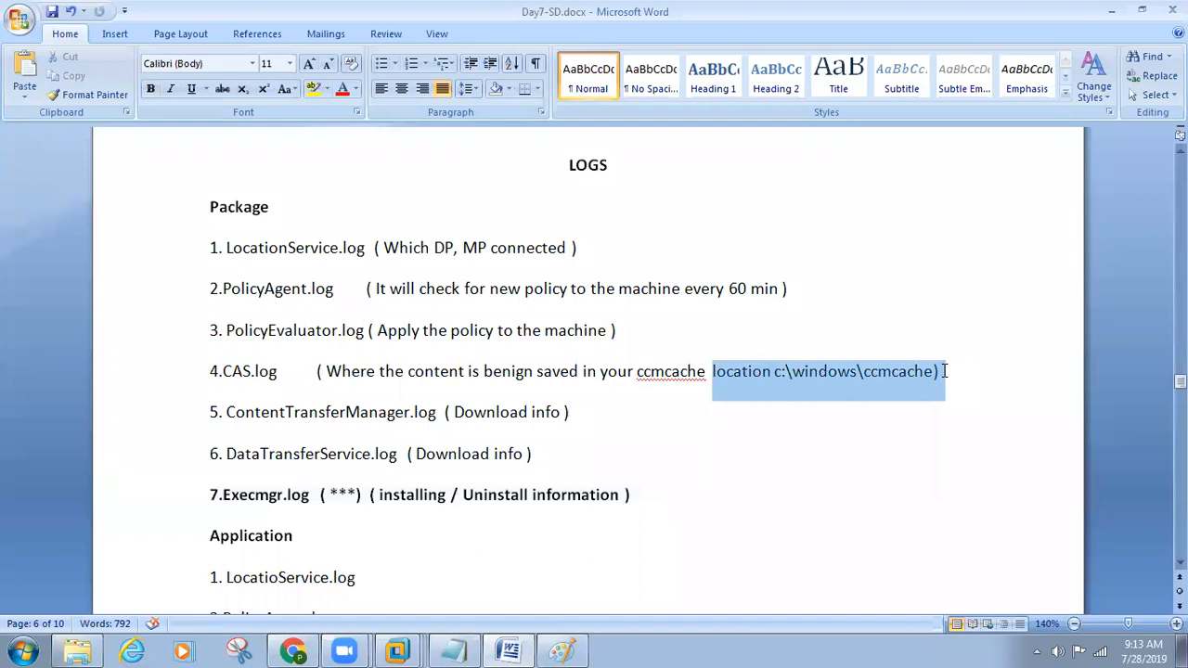
{"action": "left_click_drag", "start_coordinate": [548, 454], "coordinate": [198, 426]}
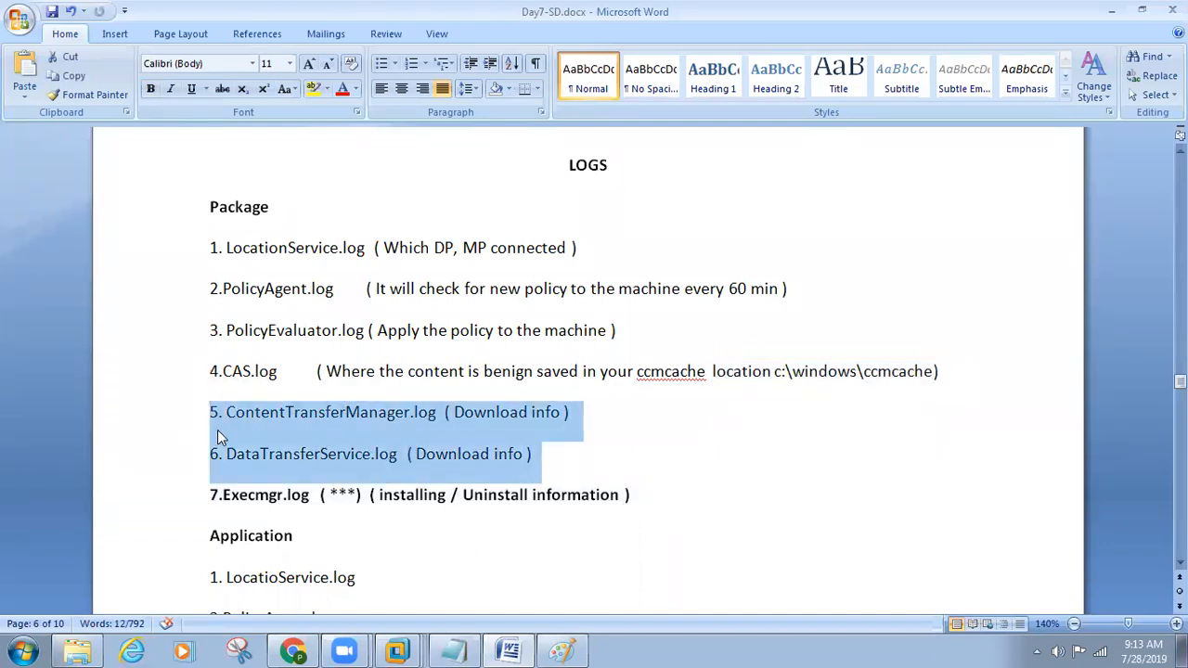
{"action": "left_click_drag", "start_coordinate": [224, 492], "coordinate": [637, 492]}
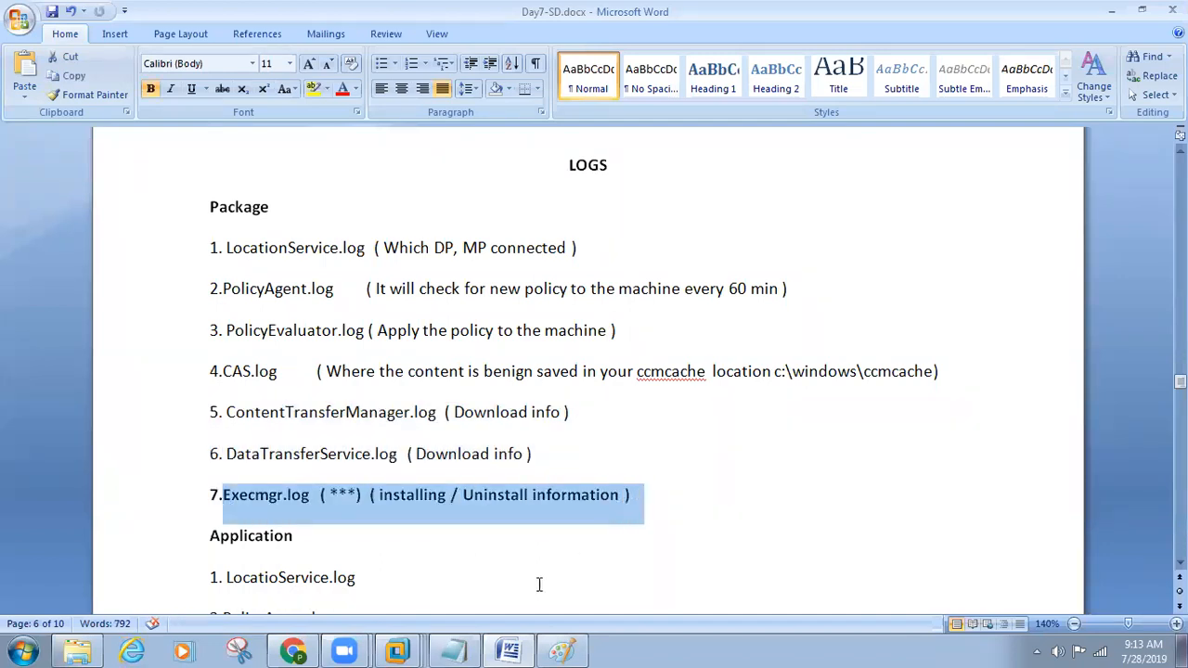
Step: Check the Chrome package's ID in the Configuration Manager console on sccm_nani and return to the ccmcache folder on win7-1
{"action": "left_click", "coordinate": [399, 650]}
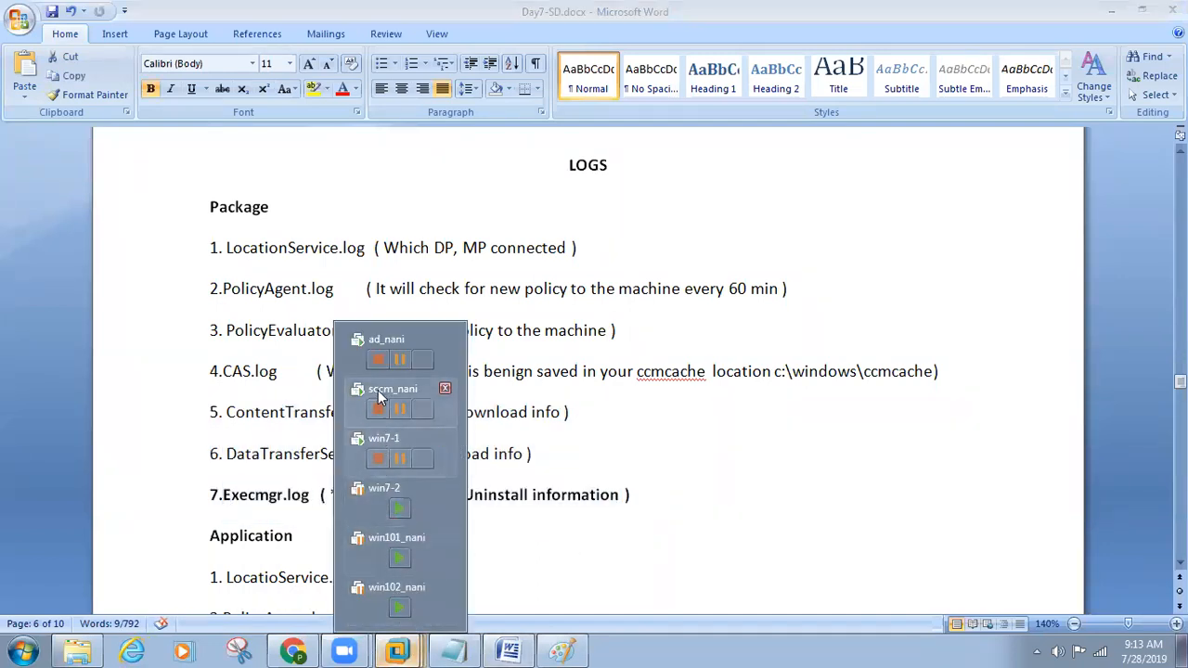
{"action": "left_click", "coordinate": [405, 386]}
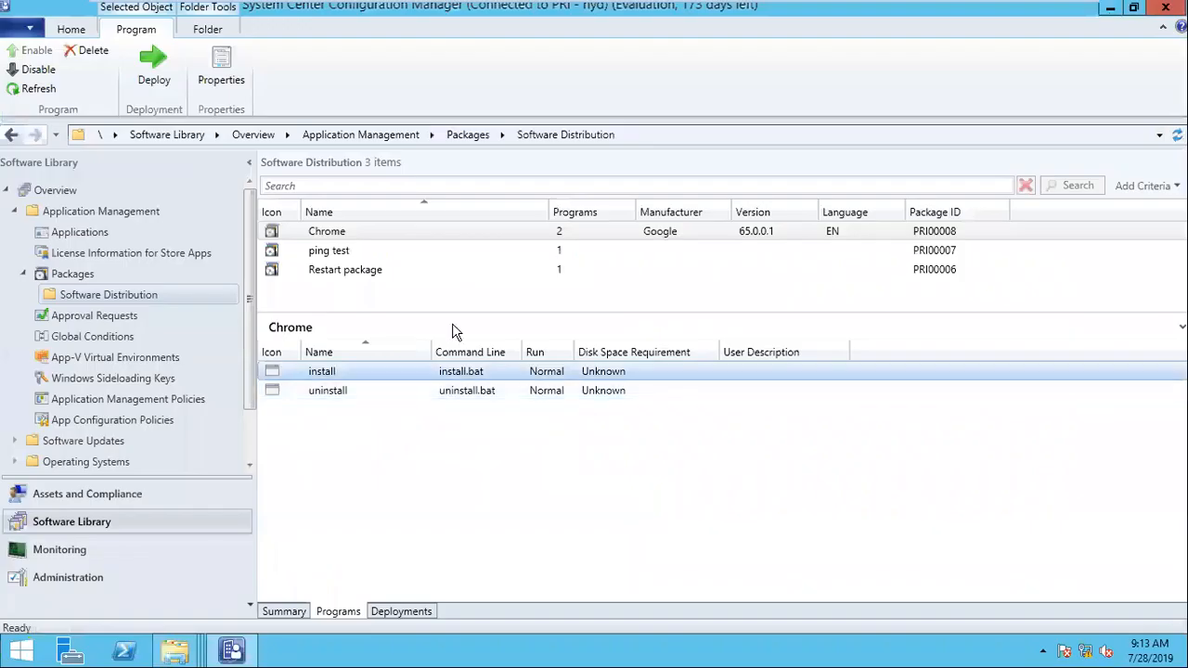
{"action": "left_click", "coordinate": [987, 236]}
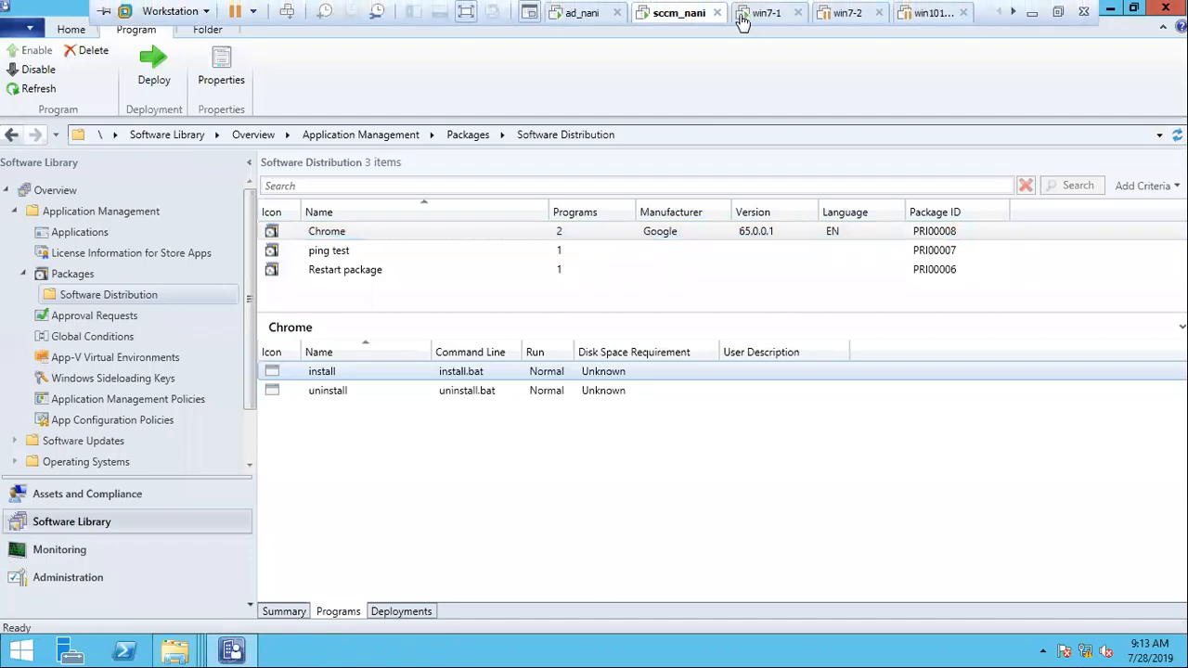
{"action": "left_click", "coordinate": [747, 13]}
{"action": "right_click", "coordinate": [488, 299]}
{"action": "left_click", "coordinate": [544, 443]}
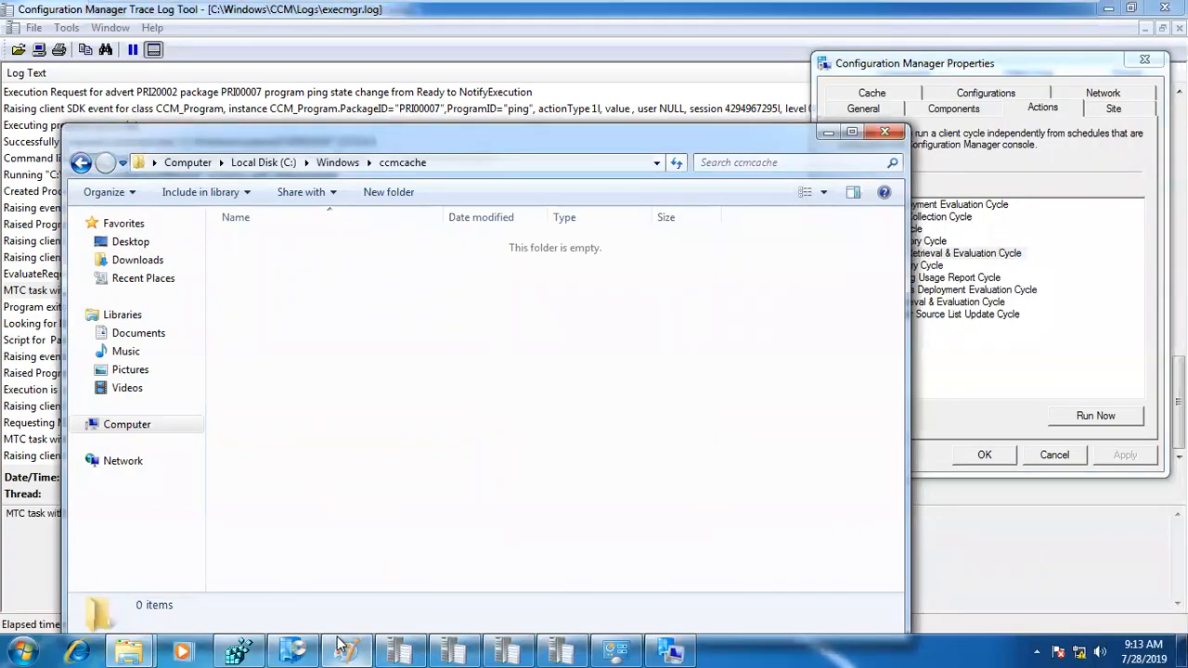
Step: Bring up LocationServices.log and run the Machine Policy Retrieval & Evaluation Cycle again from the client properties
{"action": "left_click", "coordinate": [399, 651]}
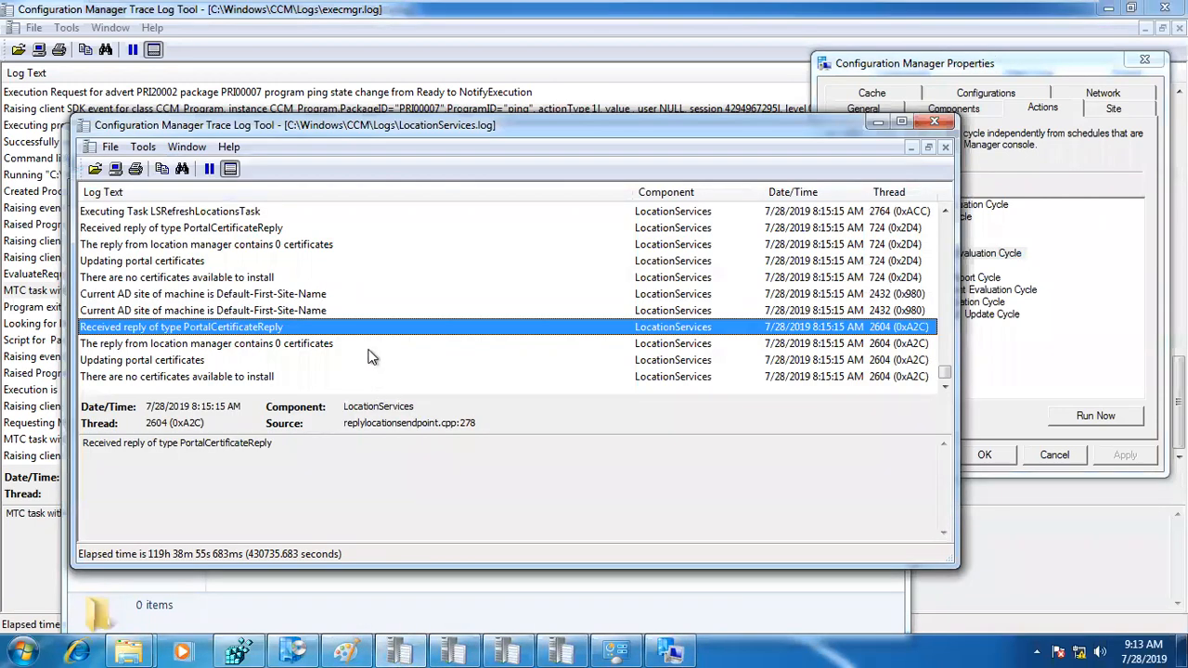
{"action": "left_click", "coordinate": [399, 360]}
{"action": "left_click", "coordinate": [993, 302]}
{"action": "left_click", "coordinate": [979, 253]}
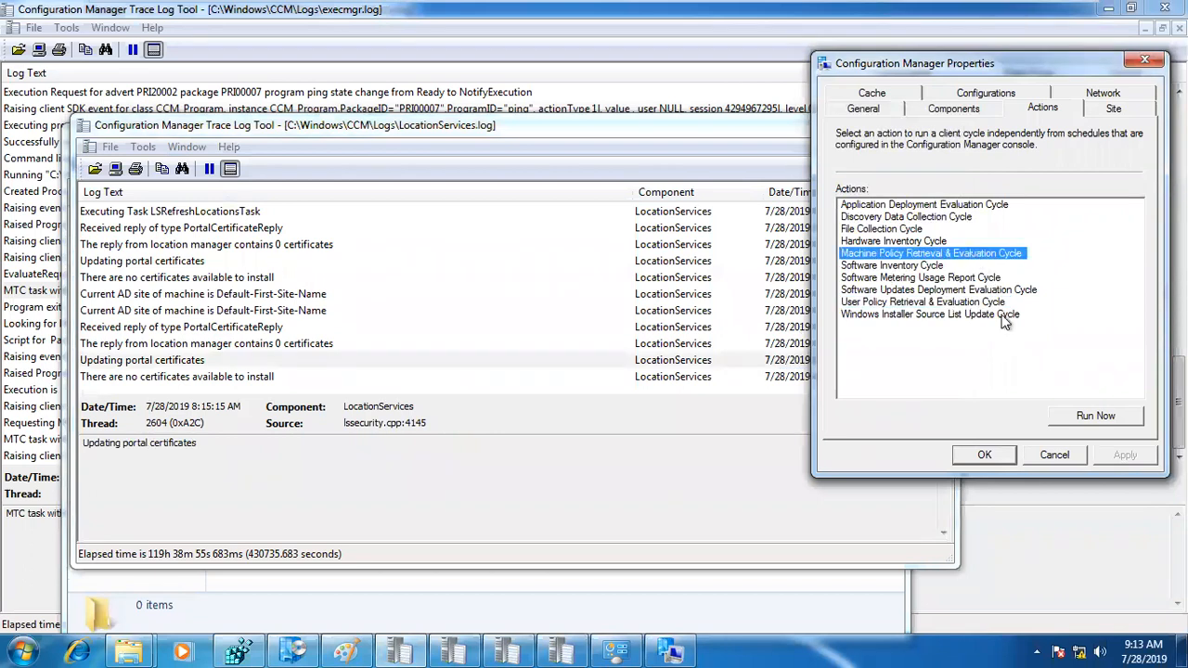
{"action": "left_click", "coordinate": [1079, 414]}
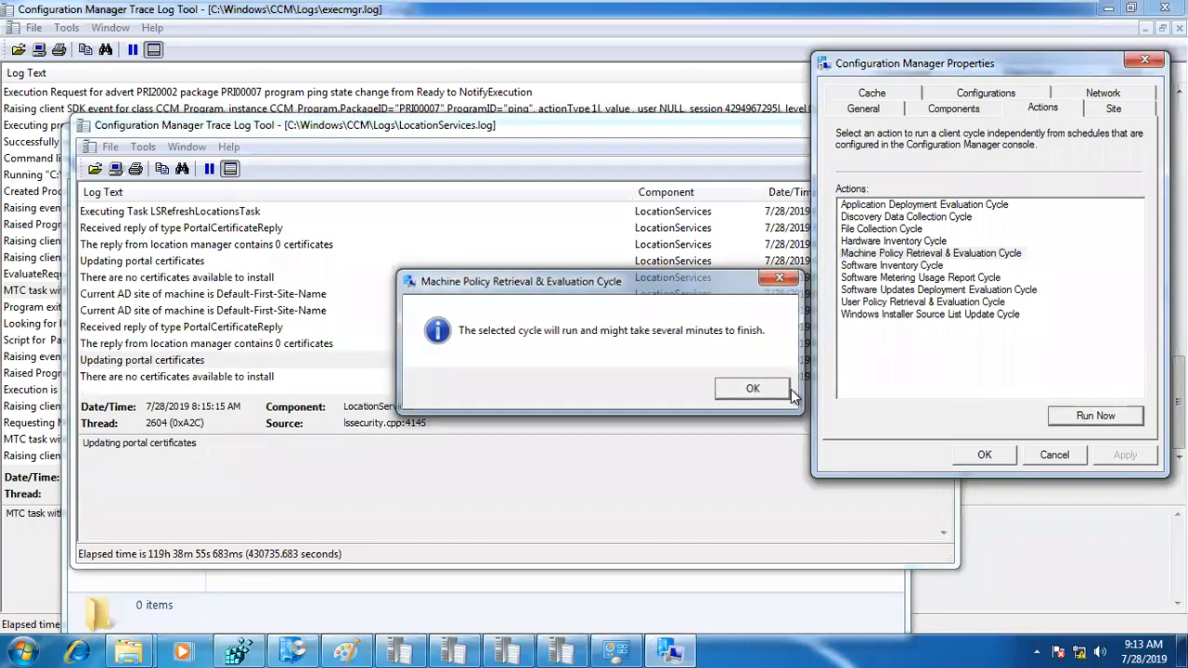
{"action": "left_click", "coordinate": [751, 388]}
Step: Examine the newest LocationServices.log entries for package PRI00008 and show the details of the distribution point entry
{"action": "left_click", "coordinate": [509, 326]}
{"action": "scroll", "coordinate": [520, 339], "scroll_direction": "down", "scroll_amount": 2}
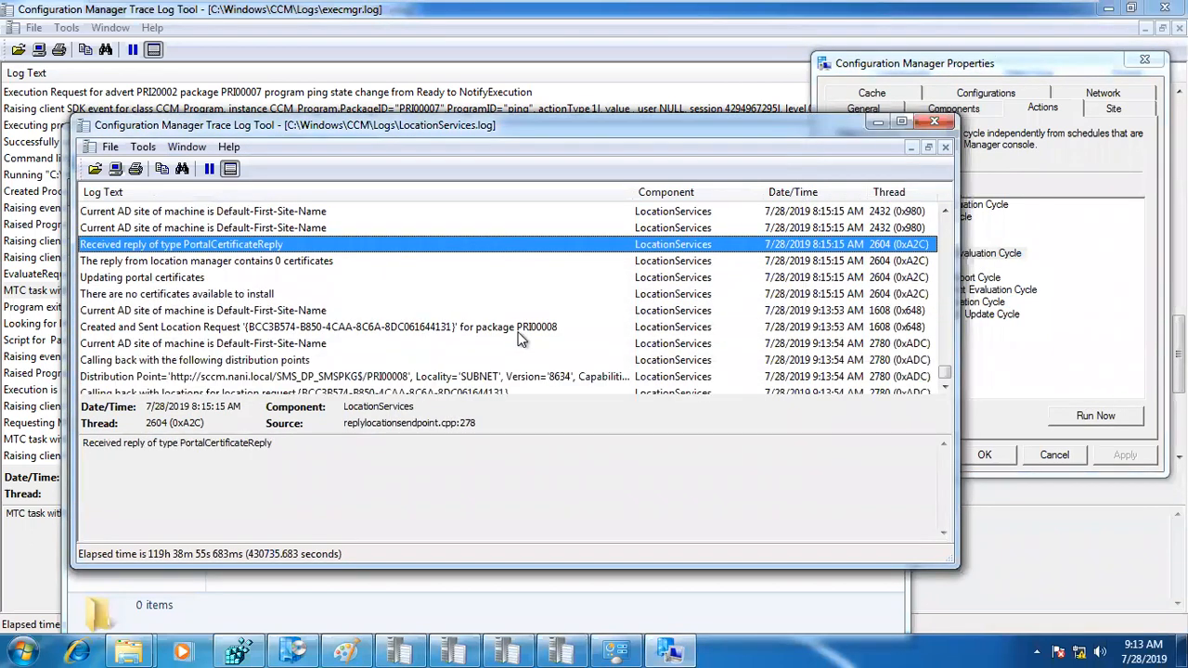
{"action": "scroll", "coordinate": [519, 339], "scroll_direction": "down", "scroll_amount": 1}
{"action": "left_click", "coordinate": [182, 364]}
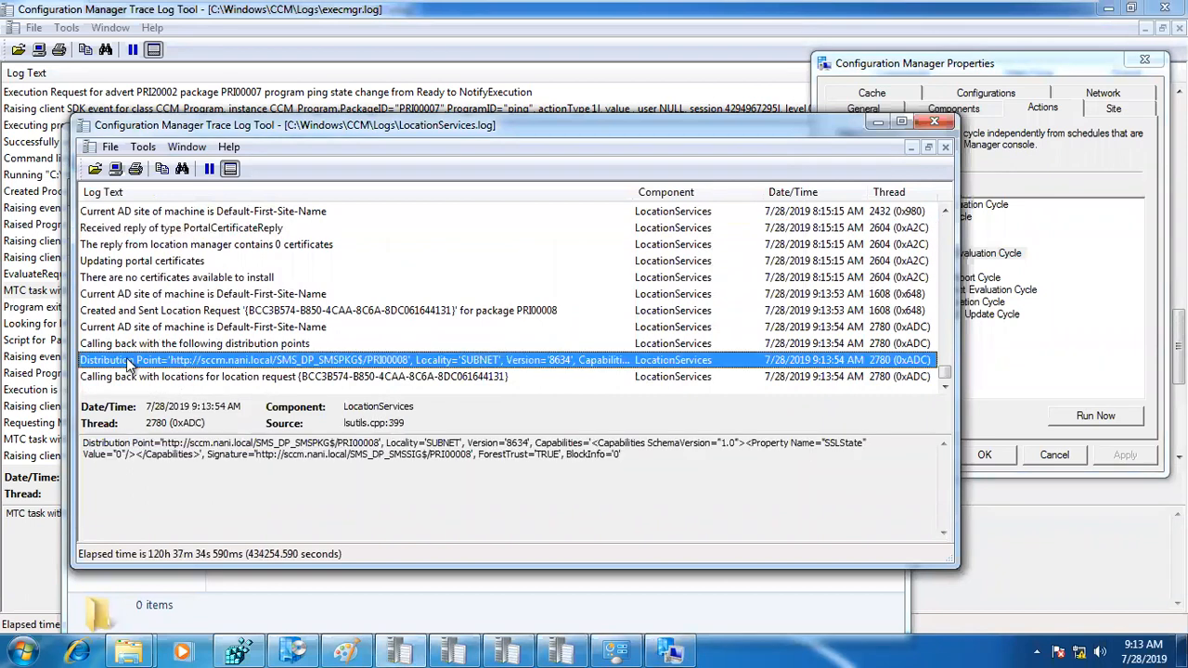
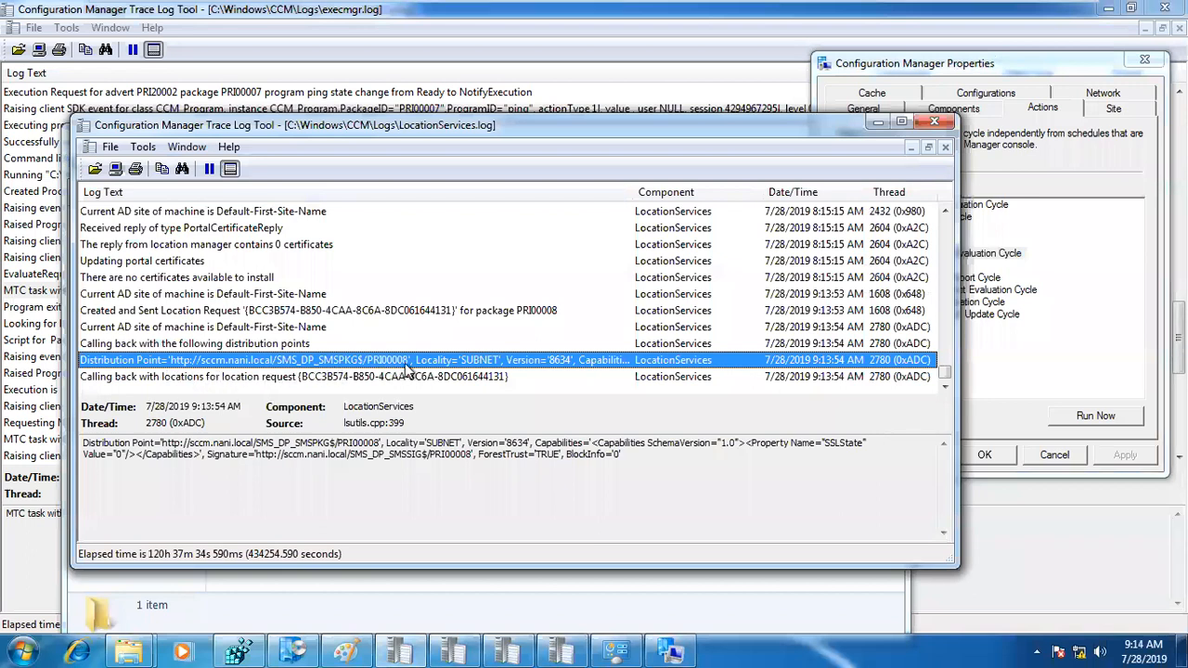
Step: Move the LocationServices.log window over the desktop, minimize the execmgr.log window, and widen the Log Text column
{"action": "mouse_move", "coordinate": [398, 122]}
{"action": "left_mouse_down"}
{"action": "mouse_move", "coordinate": [817, 110]}
{"action": "mouse_move", "coordinate": [781, 89]}
{"action": "left_mouse_up"}
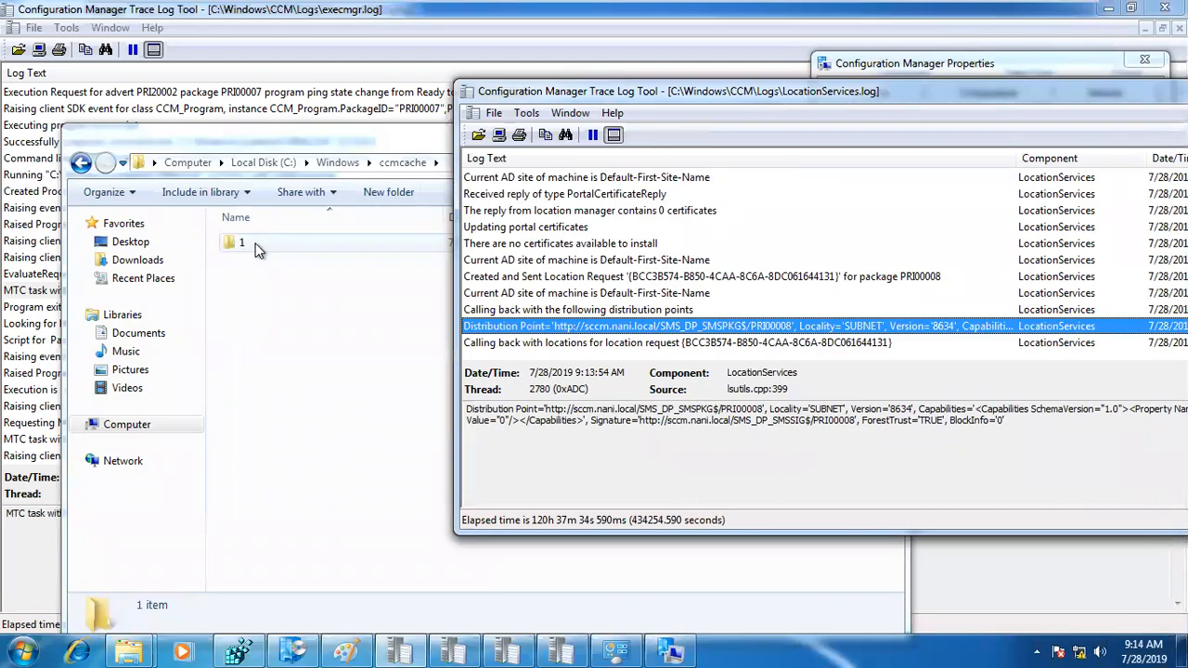
{"action": "left_click", "coordinate": [1103, 11]}
{"action": "left_click", "coordinate": [1099, 12]}
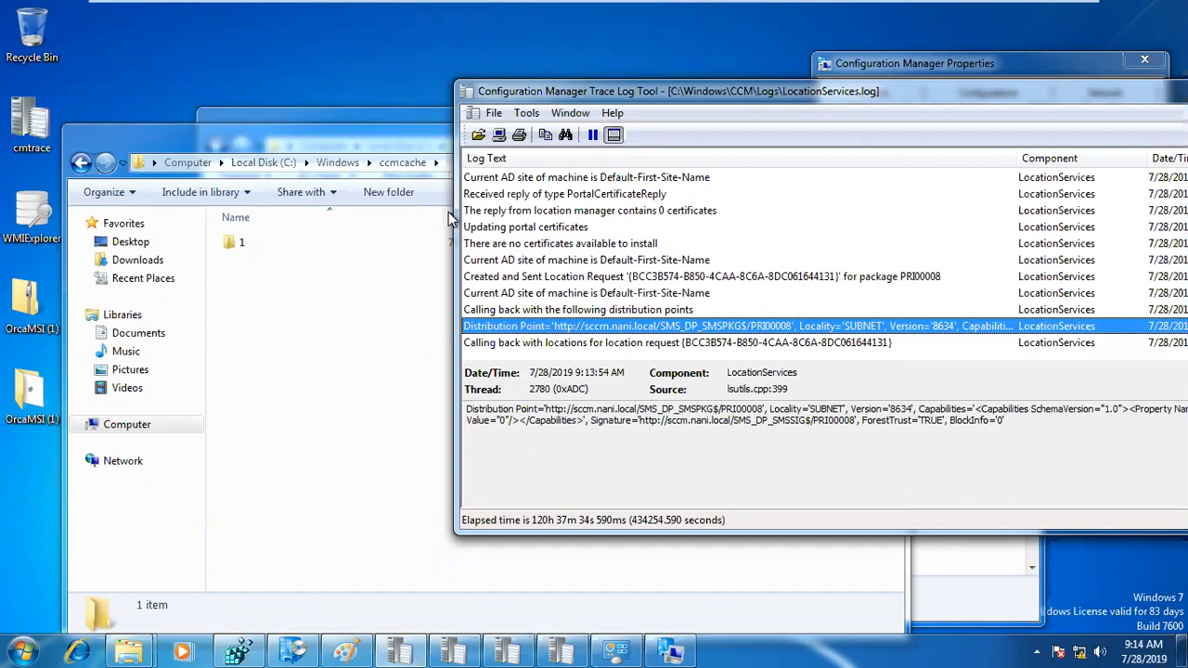
{"action": "left_click_drag", "start_coordinate": [610, 92], "coordinate": [444, 65]}
{"action": "left_click", "coordinate": [425, 109]}
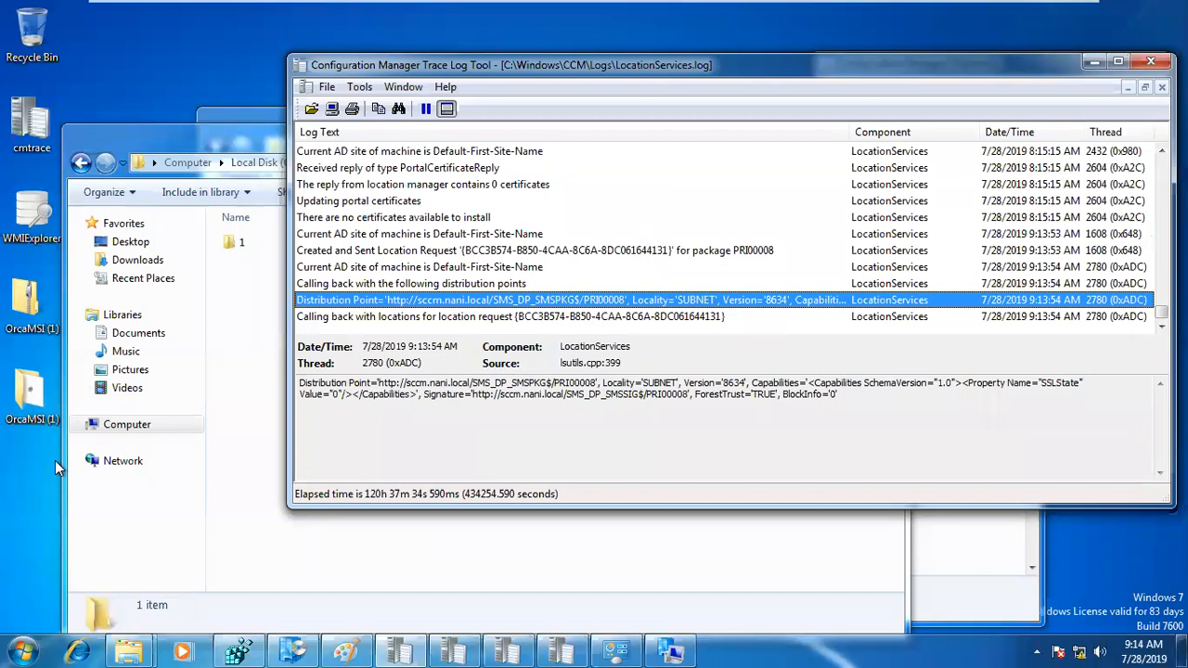
{"action": "left_click_drag", "start_coordinate": [485, 67], "coordinate": [404, 78]}
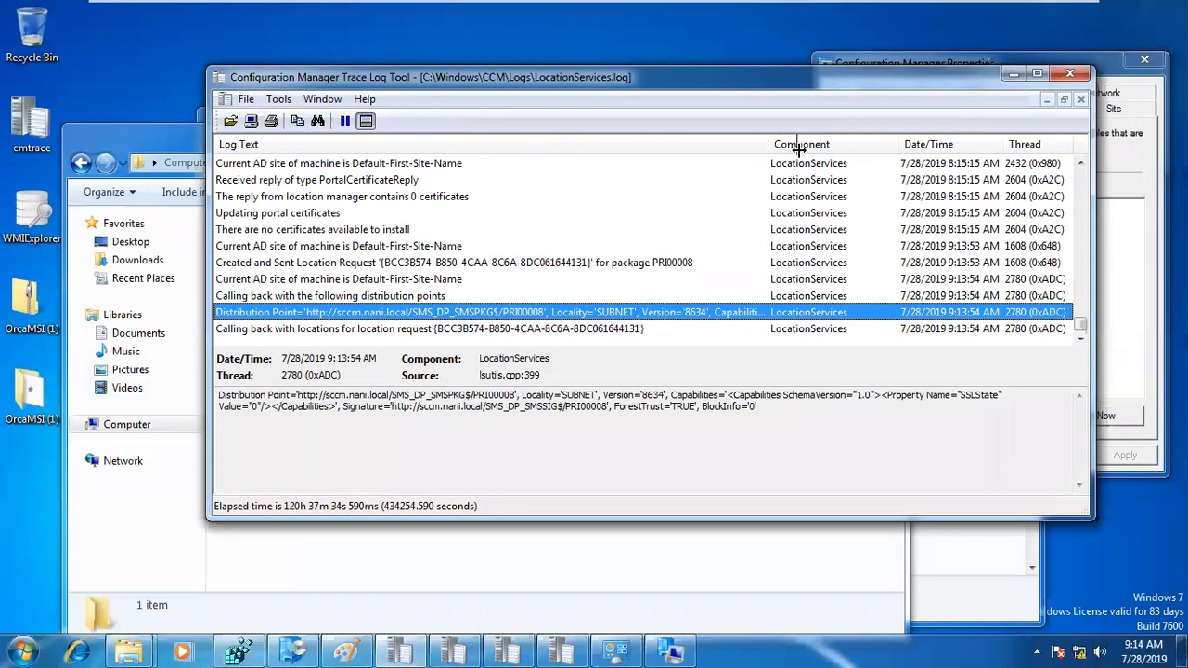
{"action": "left_click_drag", "start_coordinate": [799, 148], "coordinate": [834, 148]}
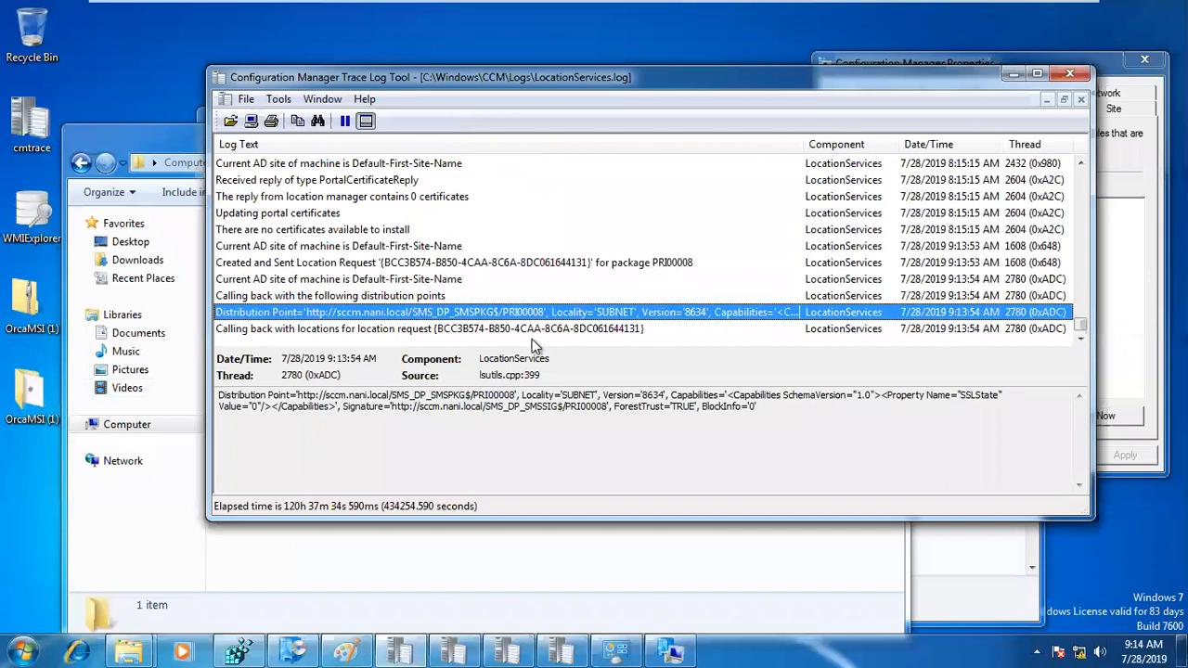
Step: Check the PRI20003-PRI00008 policy's download completion entry in PolicyAgent.log and its applied policy entry in PolicyEvaluator.log
{"action": "left_click", "coordinate": [387, 334]}
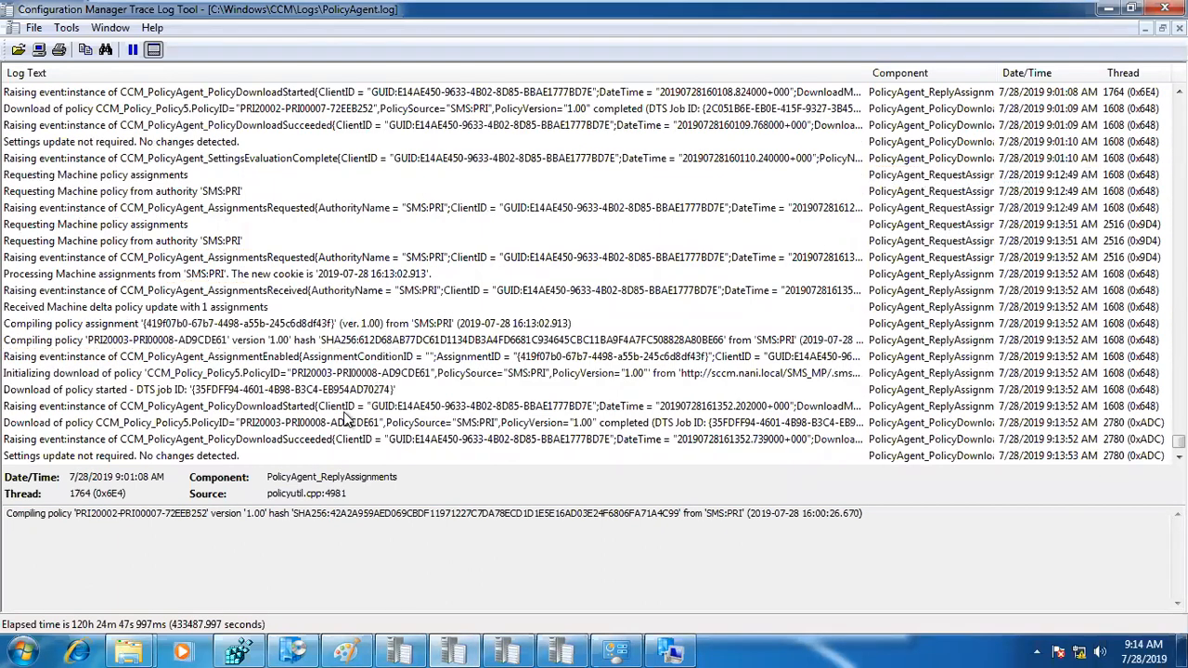
{"action": "left_click", "coordinate": [333, 424]}
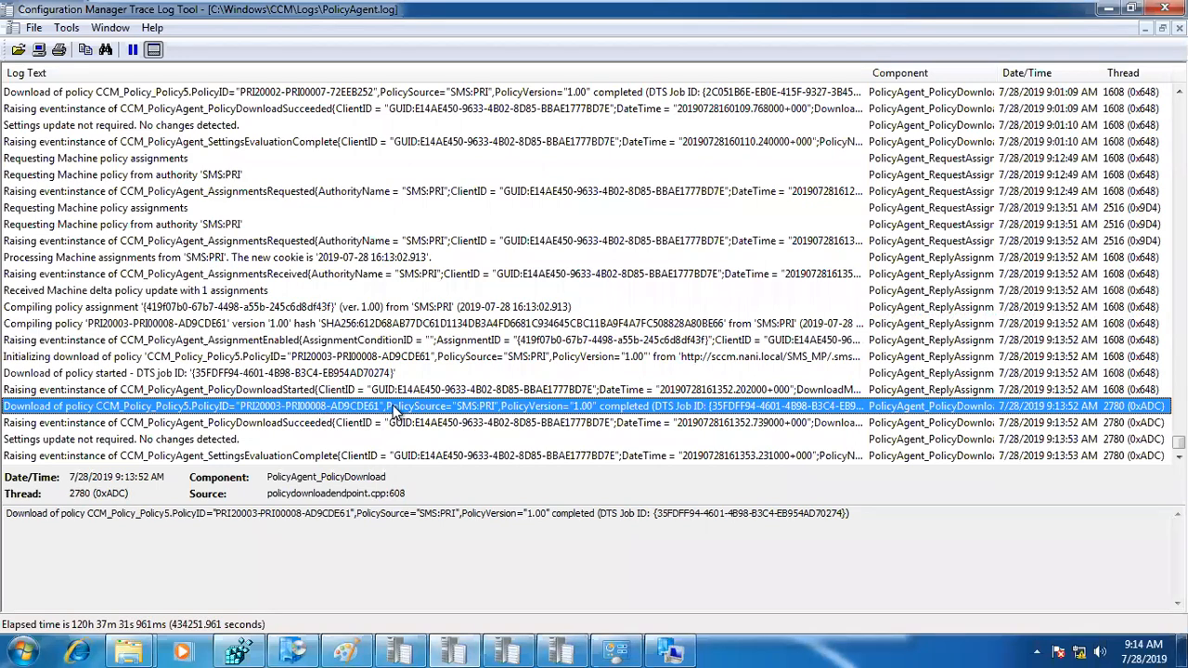
{"action": "left_click", "coordinate": [506, 651]}
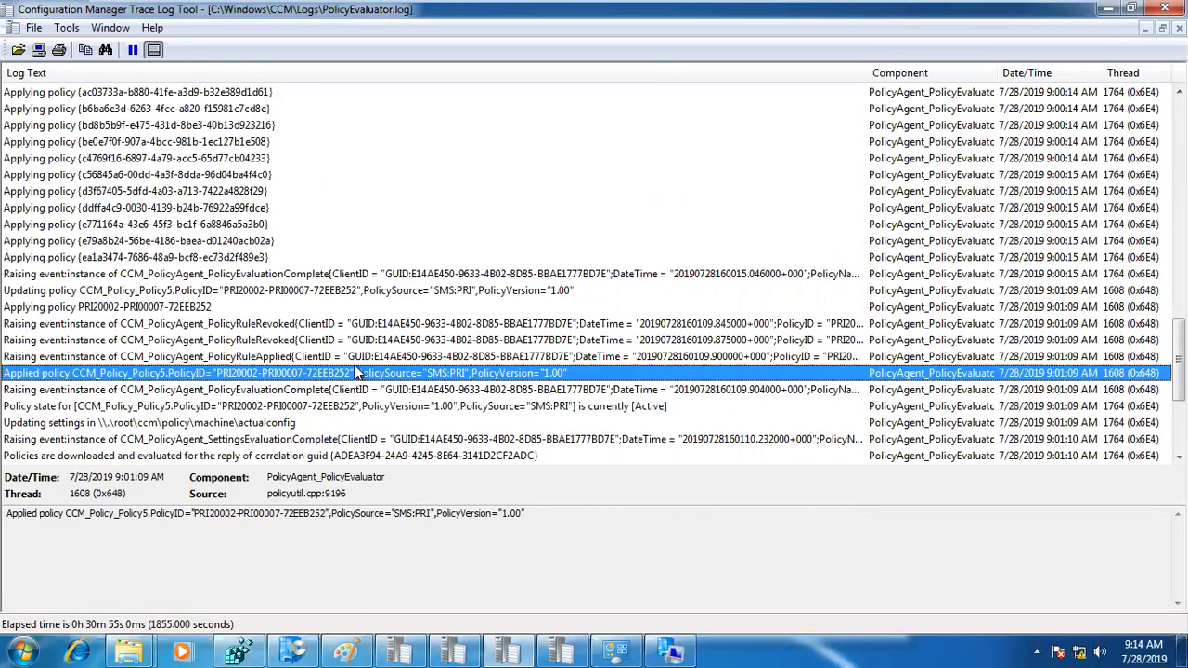
{"action": "scroll", "coordinate": [358, 372], "scroll_direction": "down", "scroll_amount": 4}
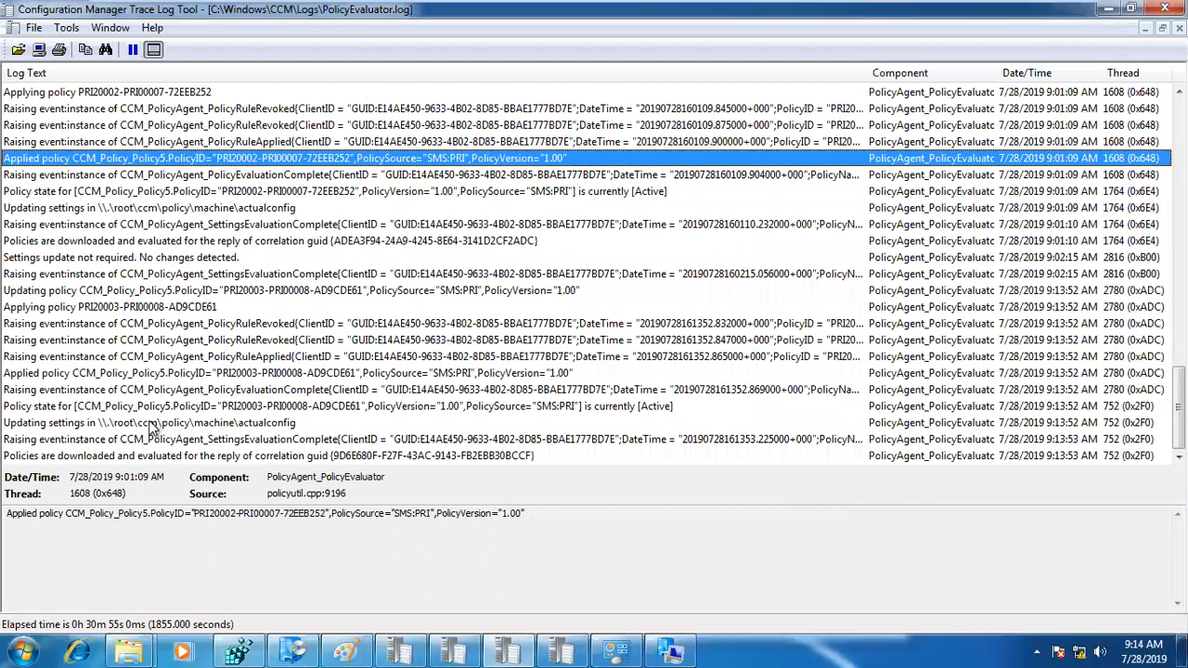
{"action": "left_click", "coordinate": [103, 374]}
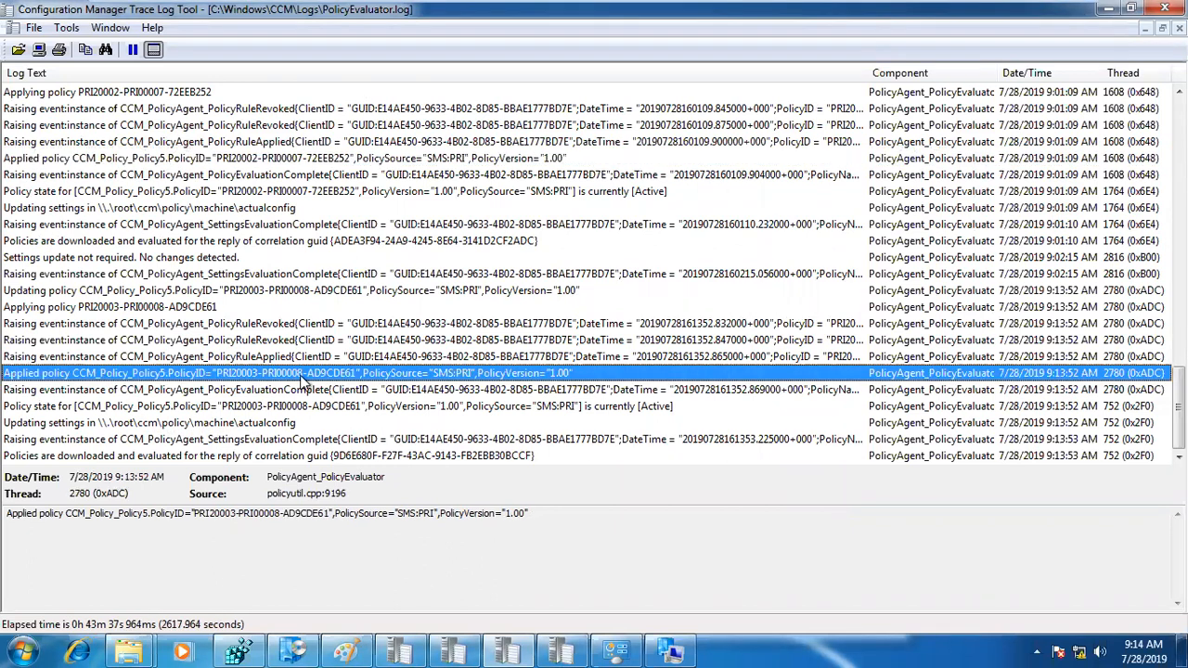
Step: Check the Installation status page in Software Center, and minimize its window
{"action": "left_click", "coordinate": [292, 650]}
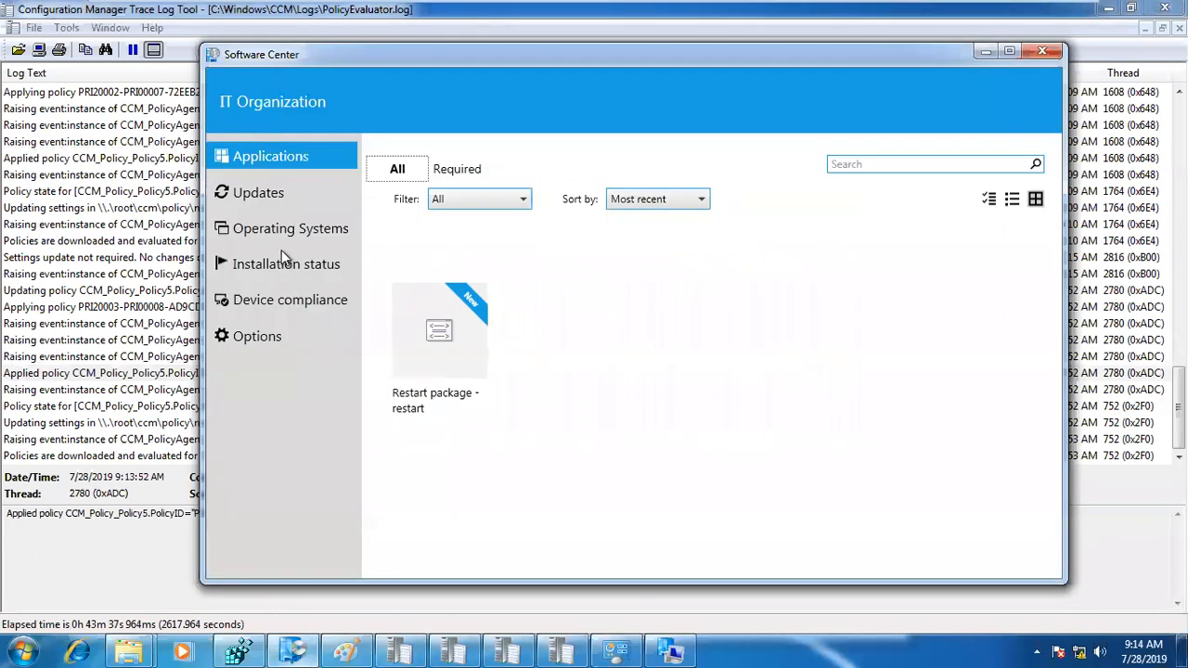
{"action": "left_click", "coordinate": [276, 267]}
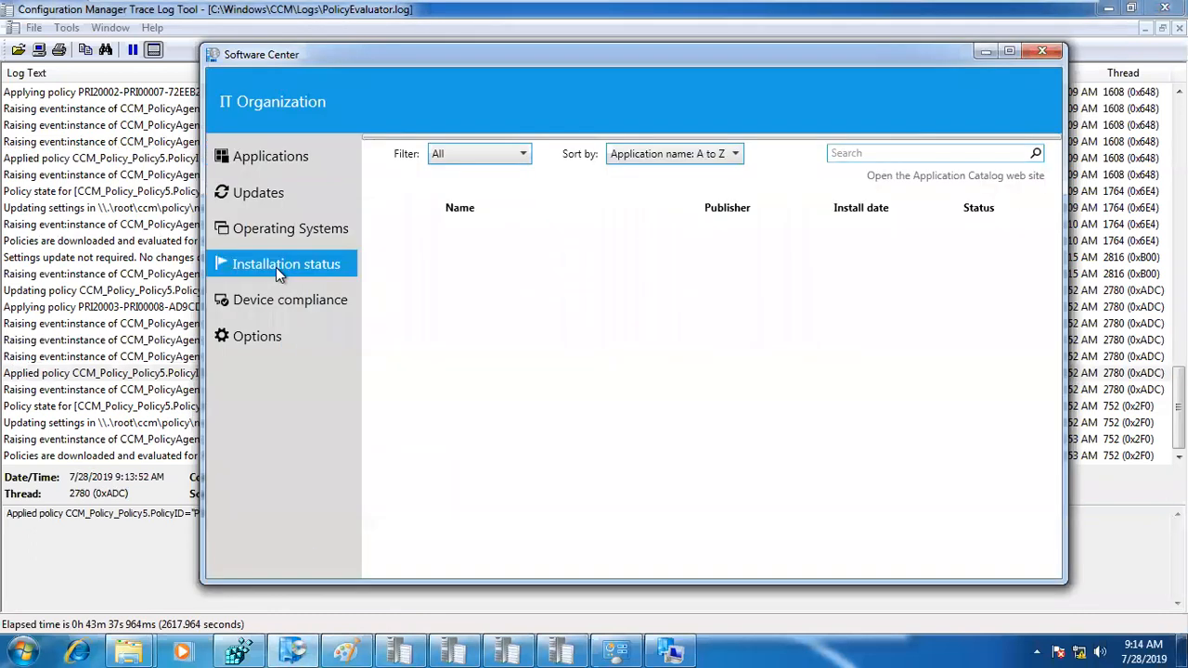
{"action": "left_click", "coordinate": [986, 52]}
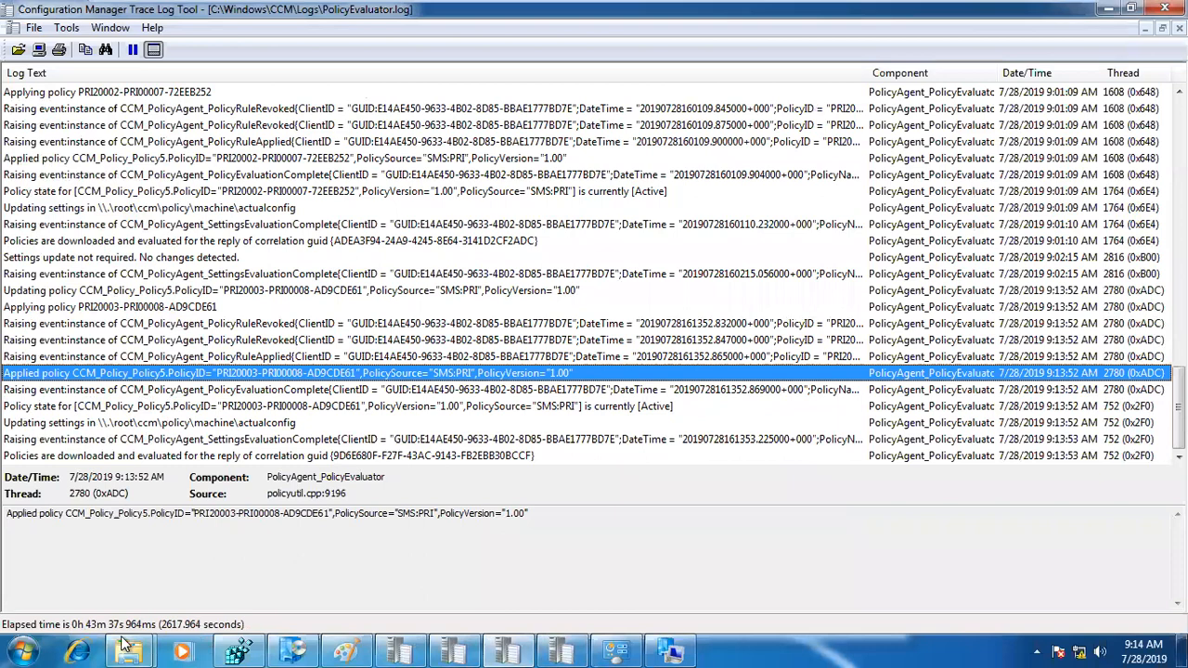
Step: Open CAS.log from the CCM Logs folder, maximize it, and select the 9:14:04 AM Saved Content ID Mapping entry for PRI00008.1
{"action": "mouse_move", "coordinate": [146, 643]}
{"action": "left_click", "coordinate": [343, 548]}
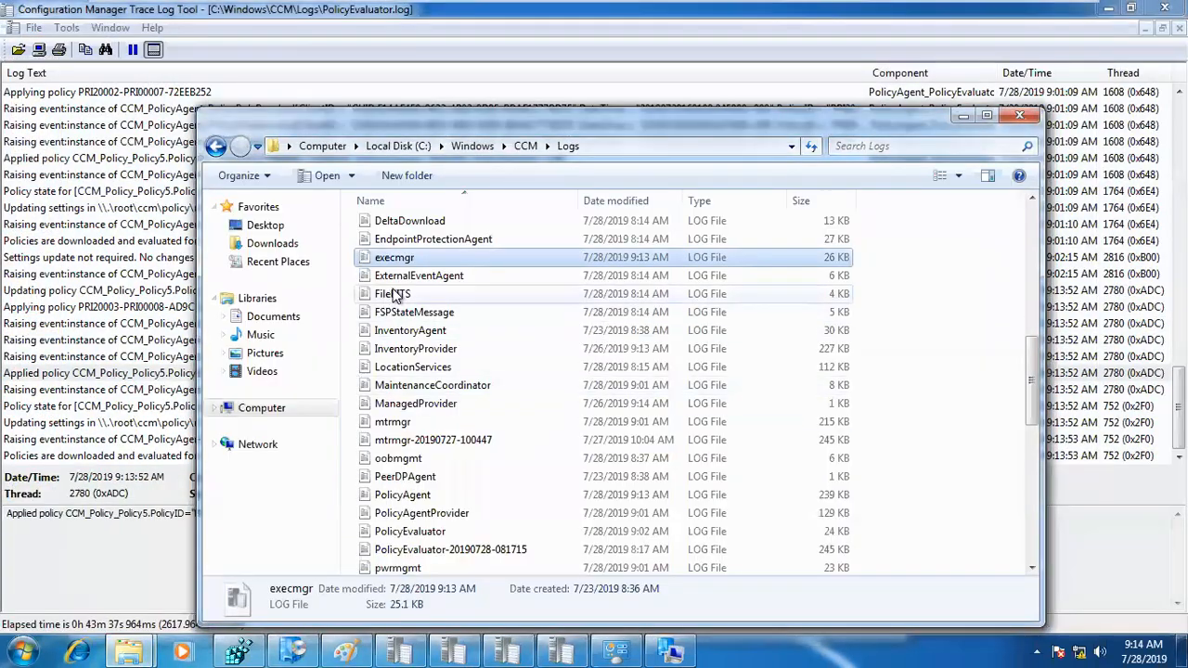
{"action": "scroll", "coordinate": [401, 283], "scroll_direction": "up", "scroll_amount": 10}
{"action": "left_click", "coordinate": [390, 221]}
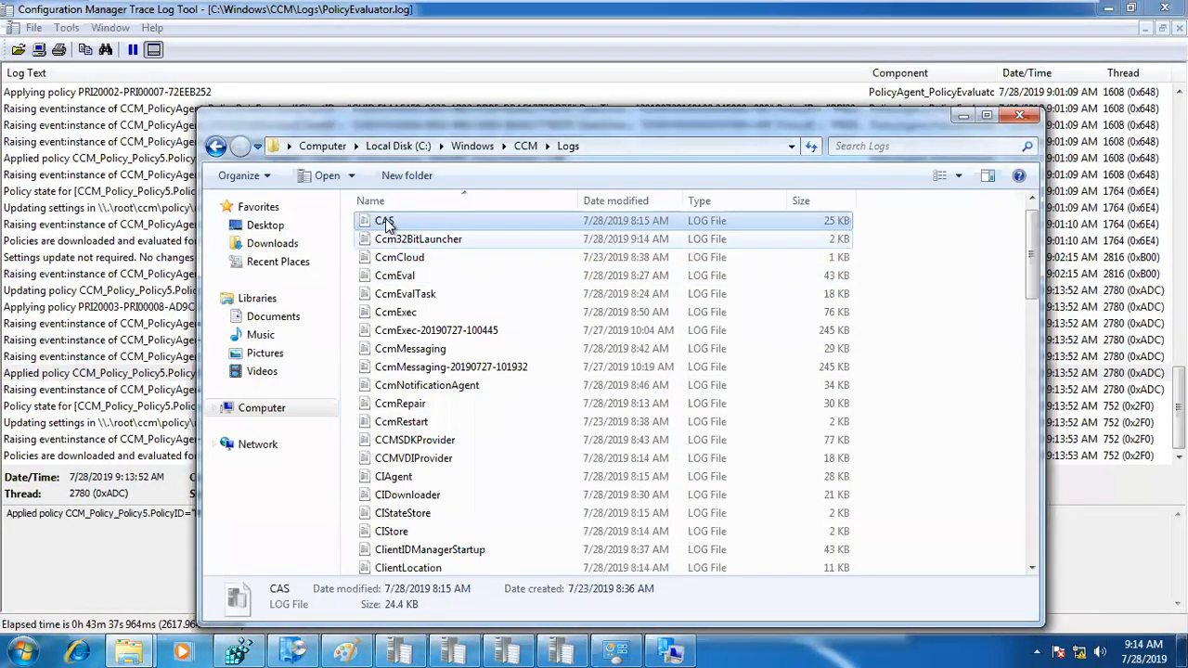
{"action": "double_click", "coordinate": [390, 221]}
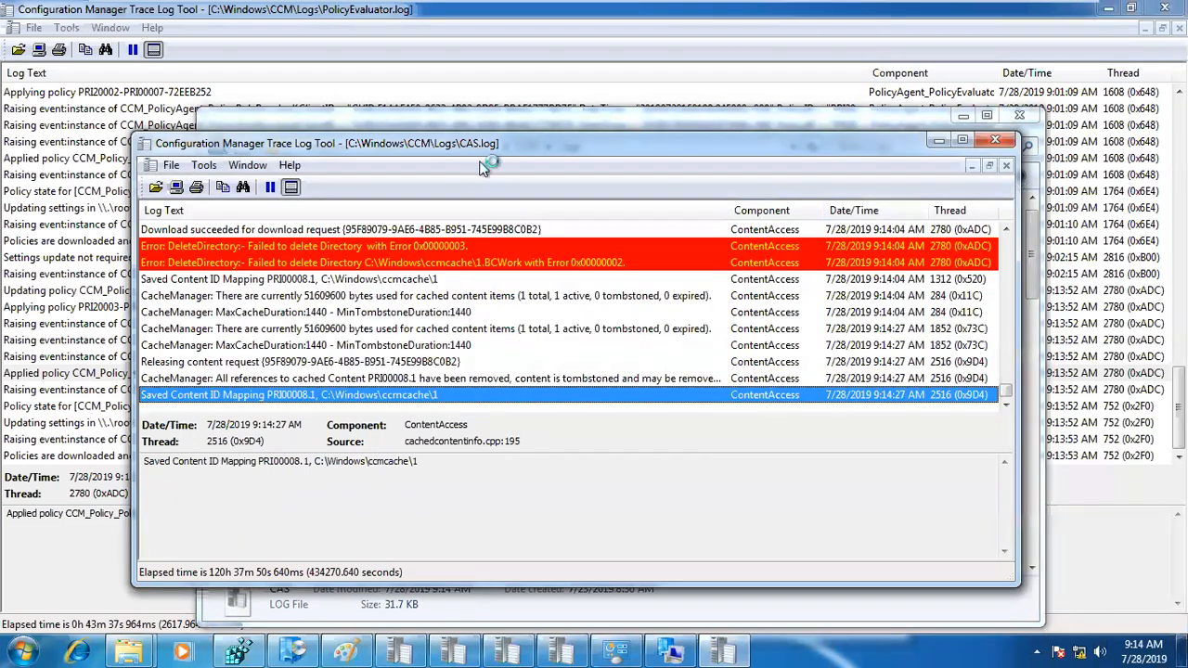
{"action": "double_click", "coordinate": [474, 143]}
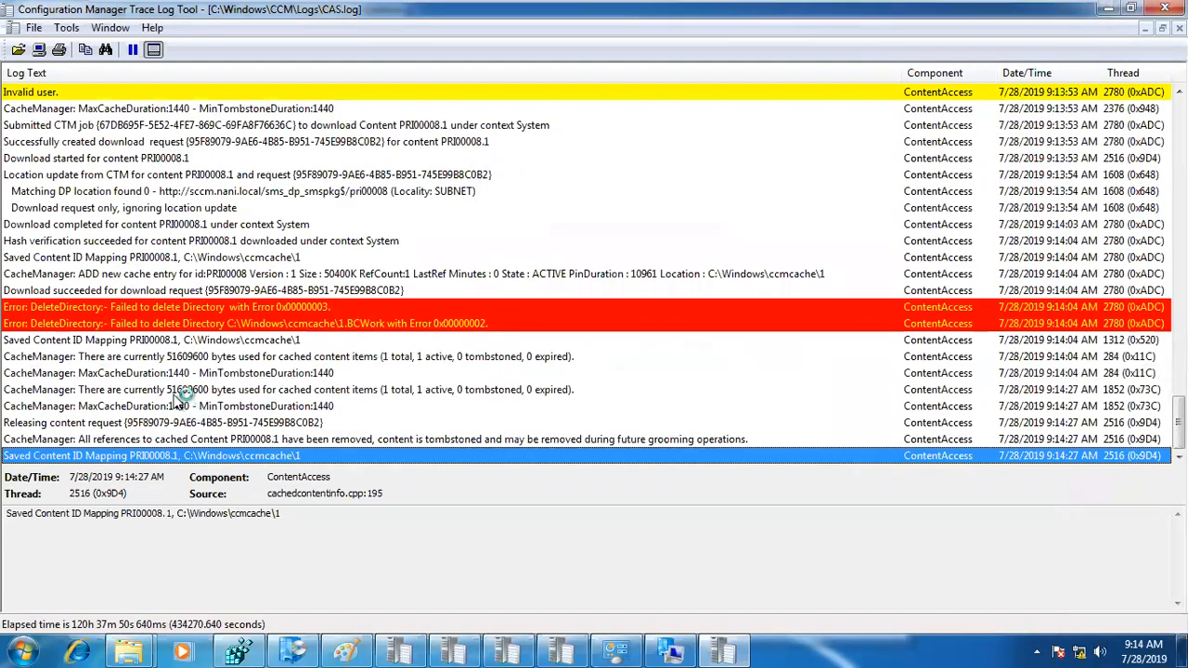
{"action": "left_click", "coordinate": [170, 341]}
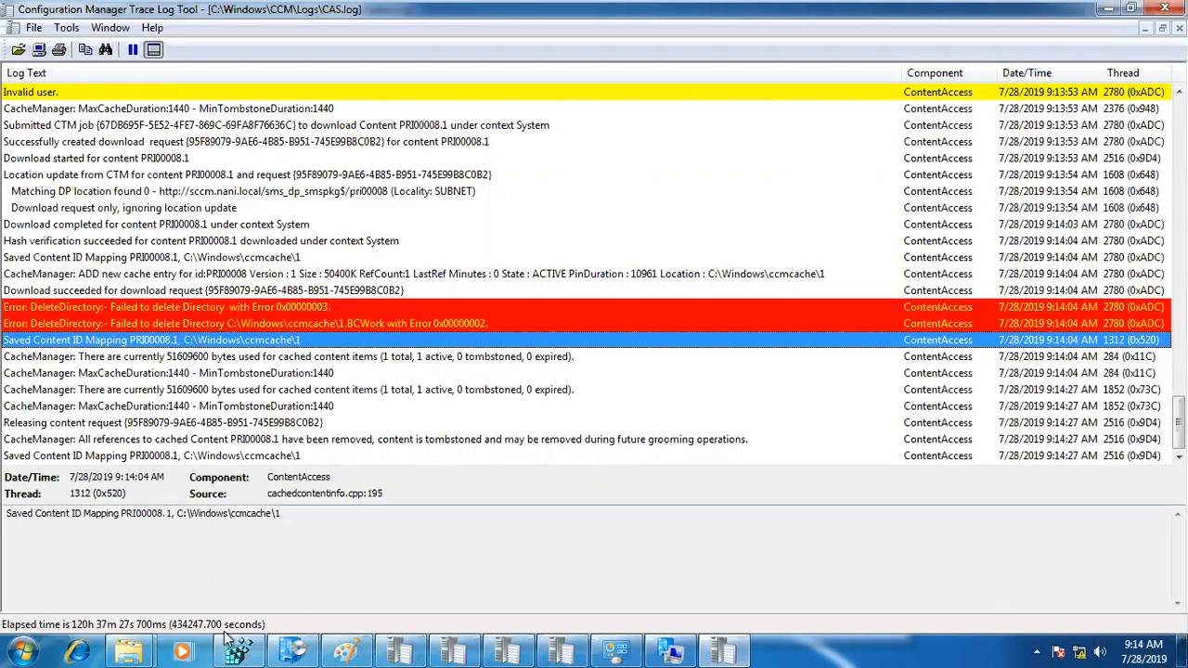
Step: Inspect the downloaded package files in folder 1 of ccmcache, and minimize the folder window
{"action": "left_click", "coordinate": [129, 652]}
{"action": "left_click", "coordinate": [154, 572]}
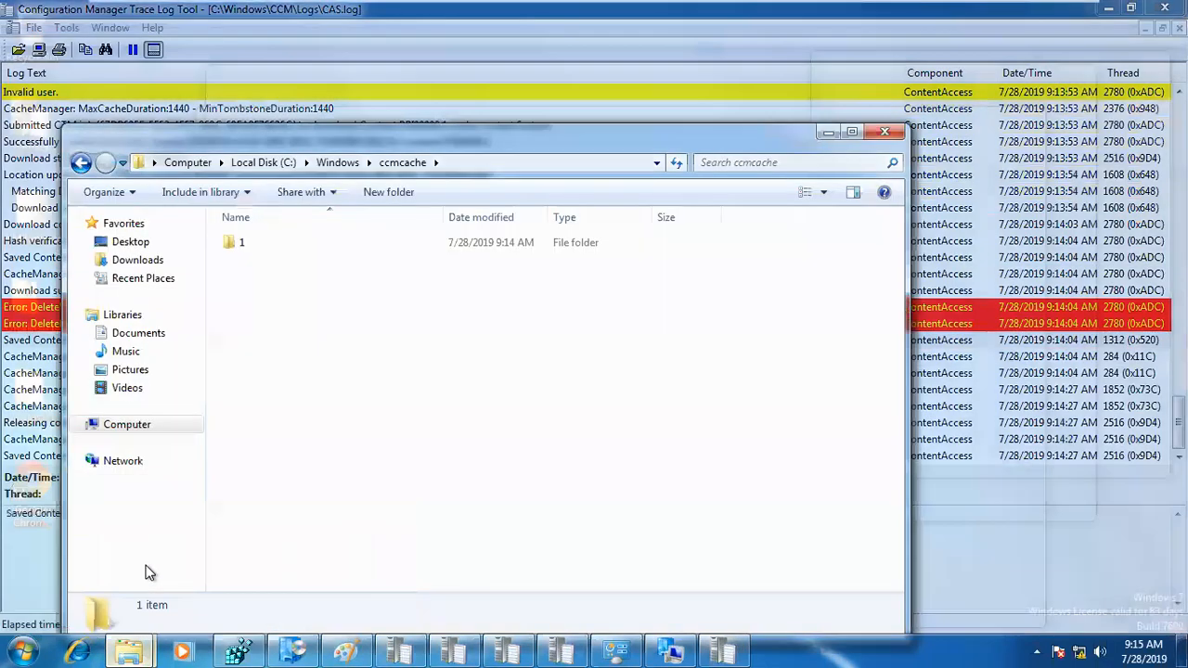
{"action": "double_click", "coordinate": [252, 243]}
{"action": "left_click_drag", "start_coordinate": [591, 425], "coordinate": [293, 231]}
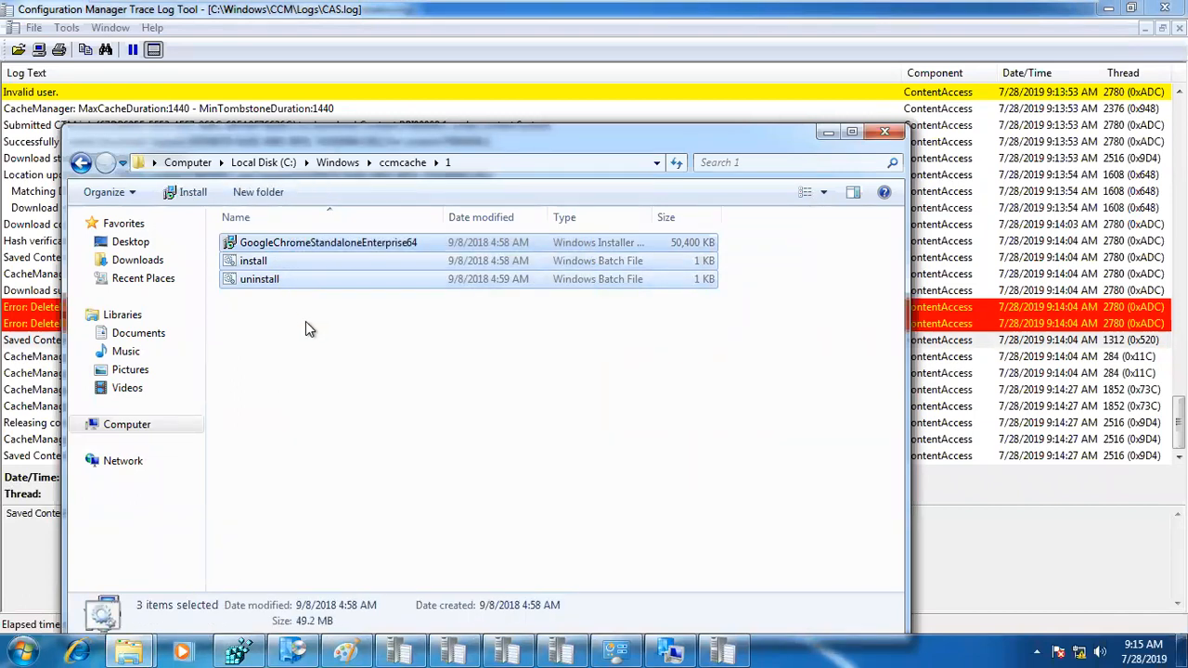
{"action": "left_click", "coordinate": [822, 136]}
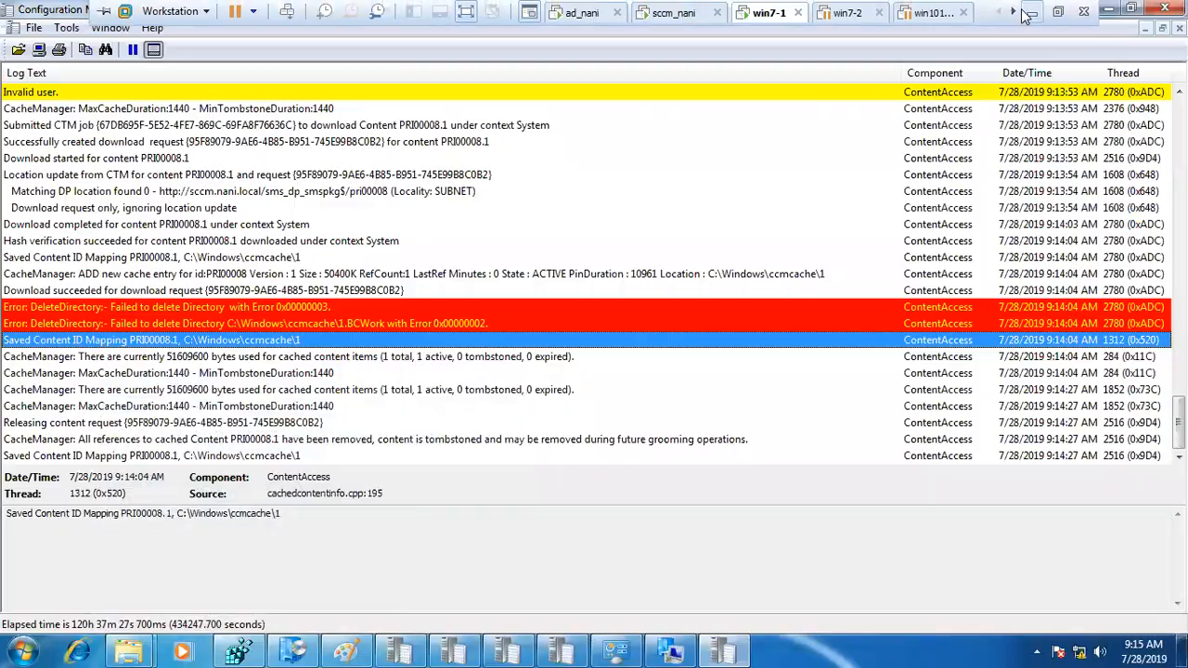
Step: Switch to the Day7-SD.docx Word document and highlight the ContentTransferManager.log and DataTransferService.log lines in the Package list
{"action": "left_click", "coordinate": [1031, 11]}
{"action": "left_click", "coordinate": [631, 437]}
{"action": "left_click_drag", "start_coordinate": [553, 431], "coordinate": [284, 428]}
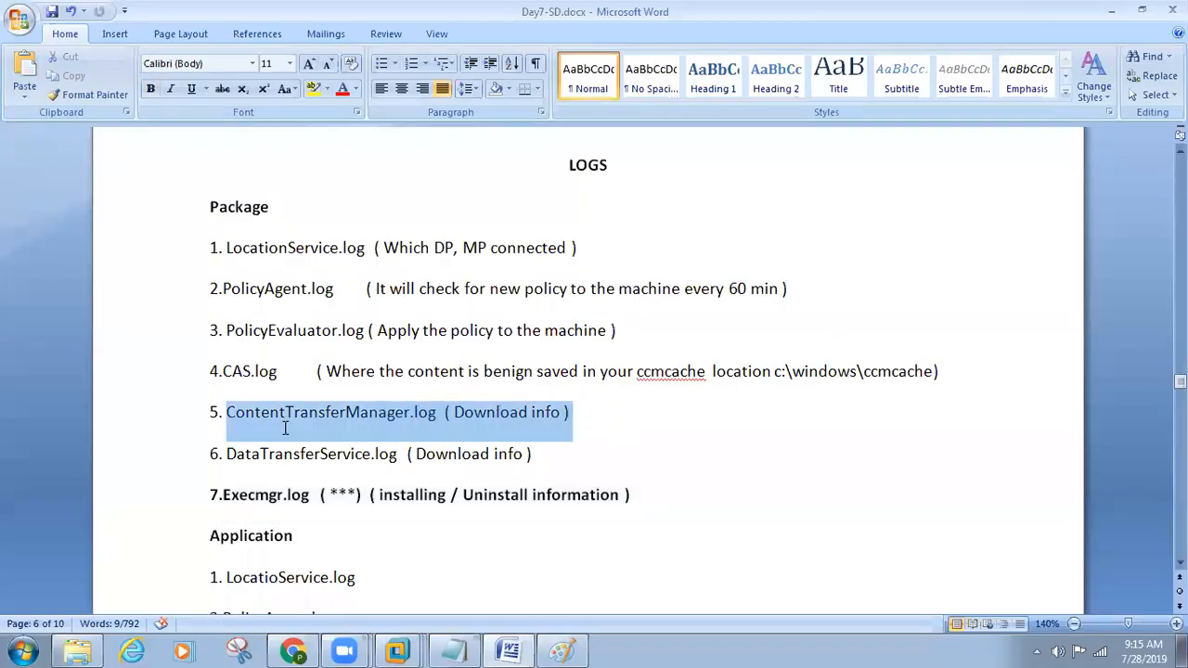
{"action": "left_click_drag", "start_coordinate": [564, 459], "coordinate": [216, 414]}
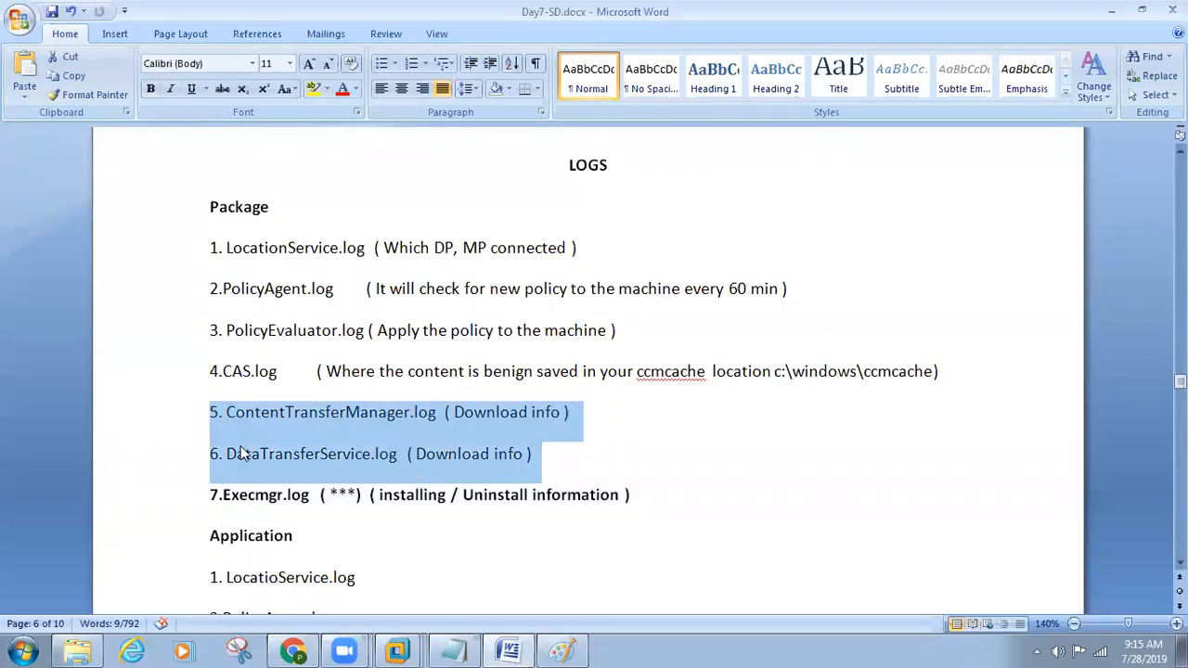
Step: Return to the win7-1 virtual machine and bring the CCM Logs folder to the front
{"action": "left_click", "coordinate": [397, 650]}
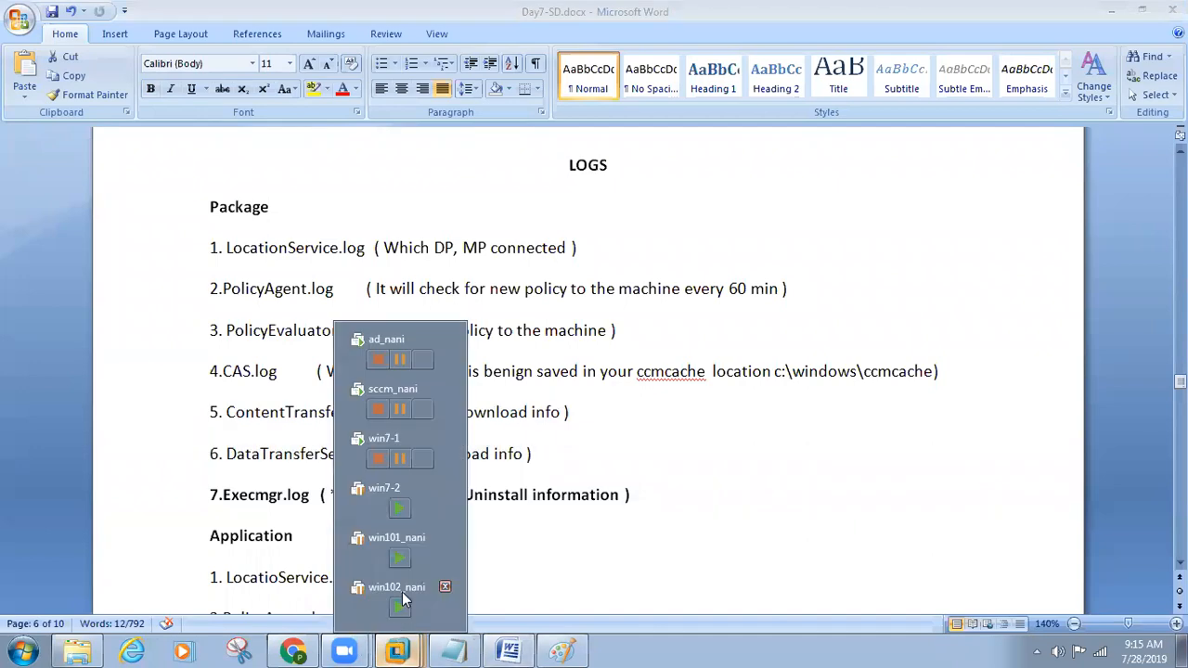
{"action": "left_click", "coordinate": [383, 456]}
{"action": "left_click", "coordinate": [131, 643]}
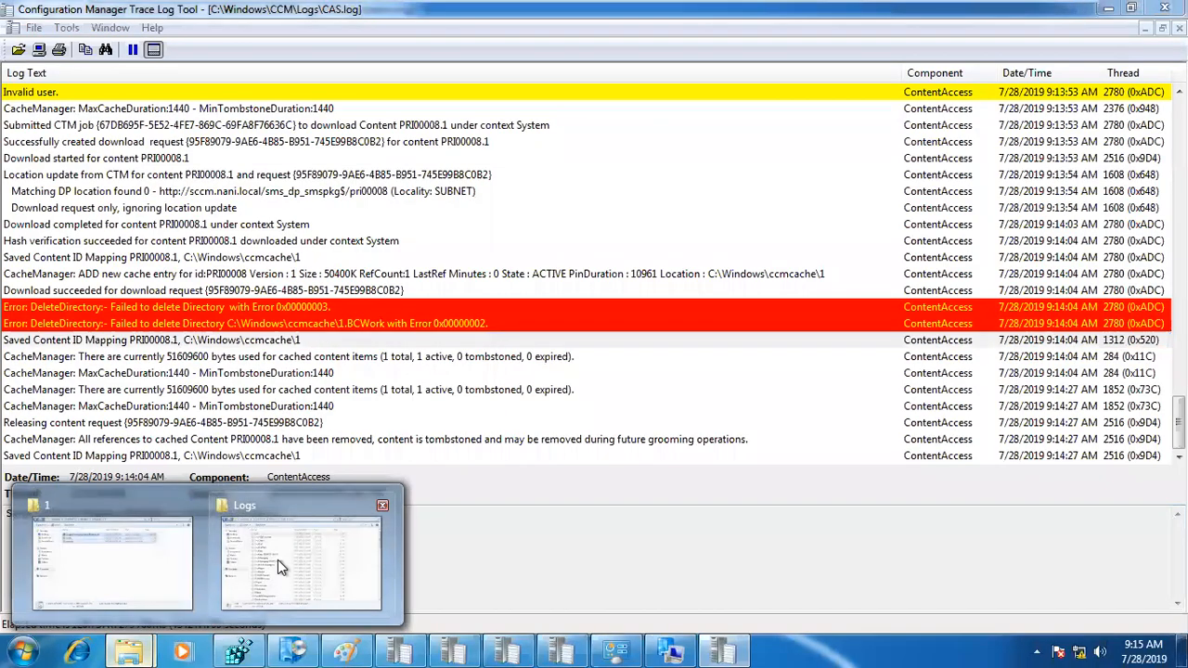
{"action": "left_click", "coordinate": [278, 560]}
Step: Find ContentTransferManager.log in the Logs folder, open it in the trace log viewer, and maximize its window
{"action": "left_click", "coordinate": [430, 370]}
{"action": "key", "text": "Down"}
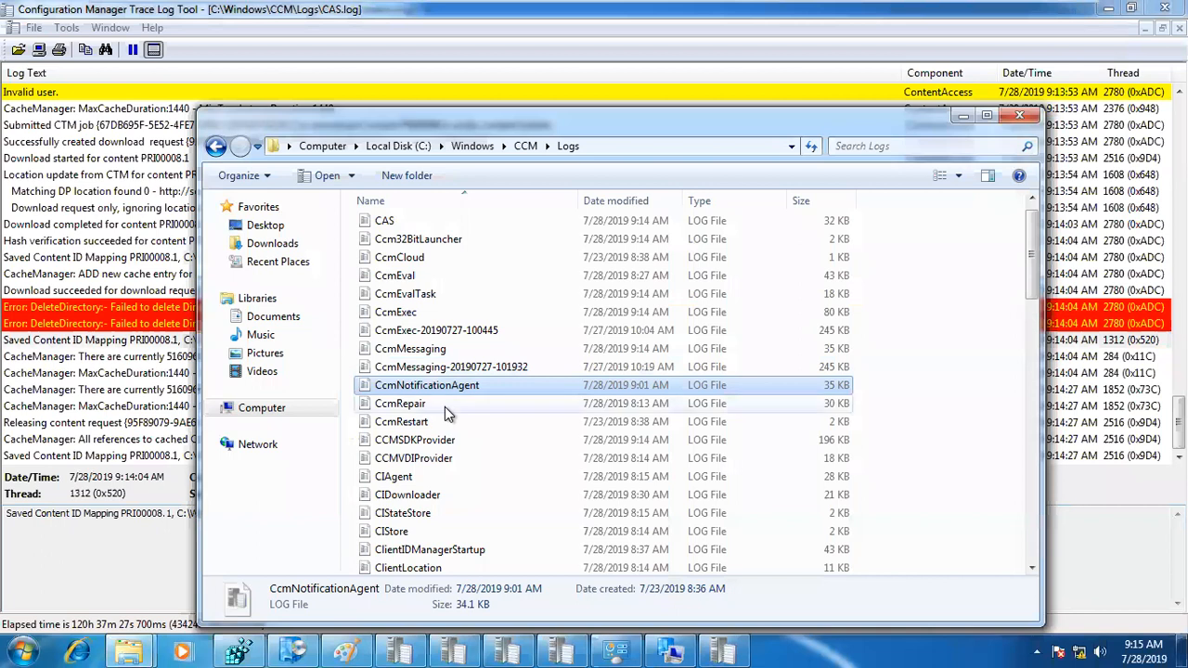
{"action": "key", "text": "Down"}
{"action": "key", "text": "Down"}
{"action": "key", "text": "Down"}
{"action": "key", "text": "Down"}
{"action": "key", "text": "Down"}
{"action": "key", "text": "Down"}
{"action": "key", "text": "Down"}
{"action": "key", "text": "Down"}
{"action": "key", "text": "Down"}
{"action": "key", "text": "Down"}
{"action": "key", "text": "Down"}
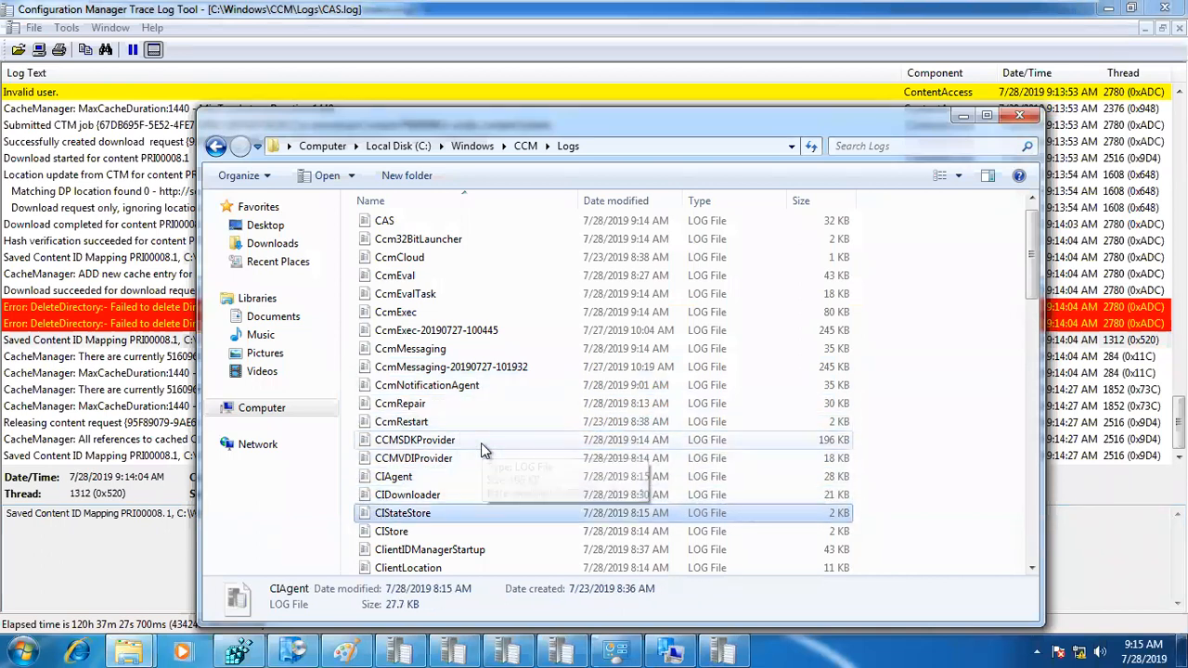
{"action": "key", "text": "Down"}
{"action": "key", "text": "Down"}
{"action": "key", "text": "Down"}
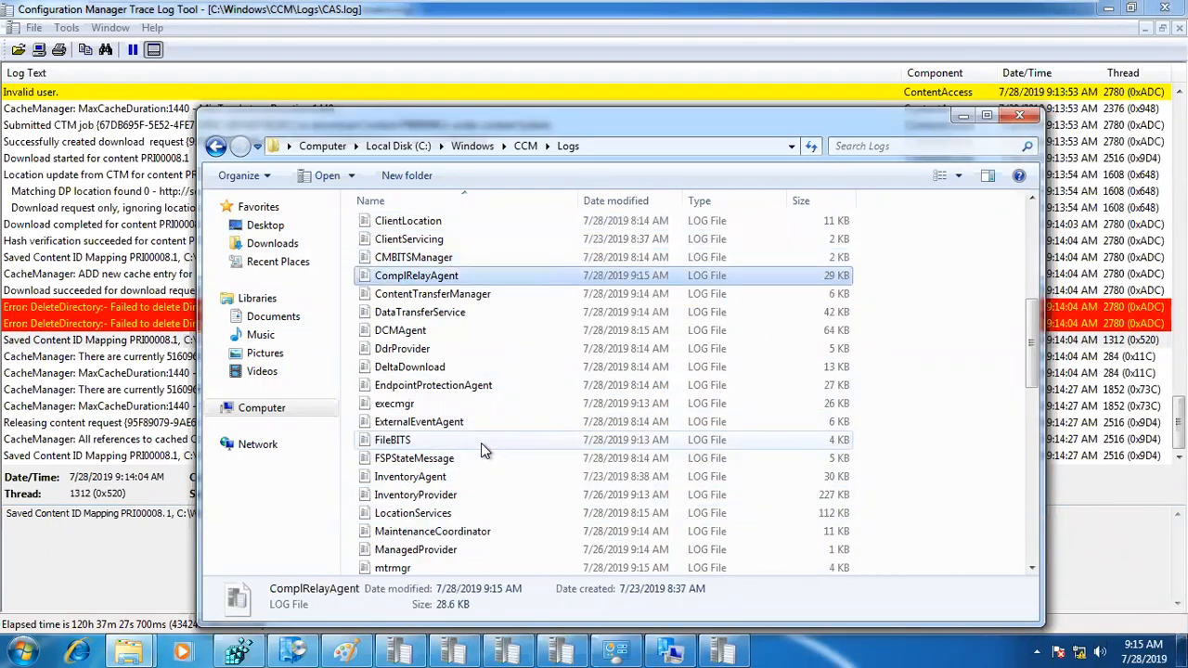
{"action": "double_click", "coordinate": [442, 298]}
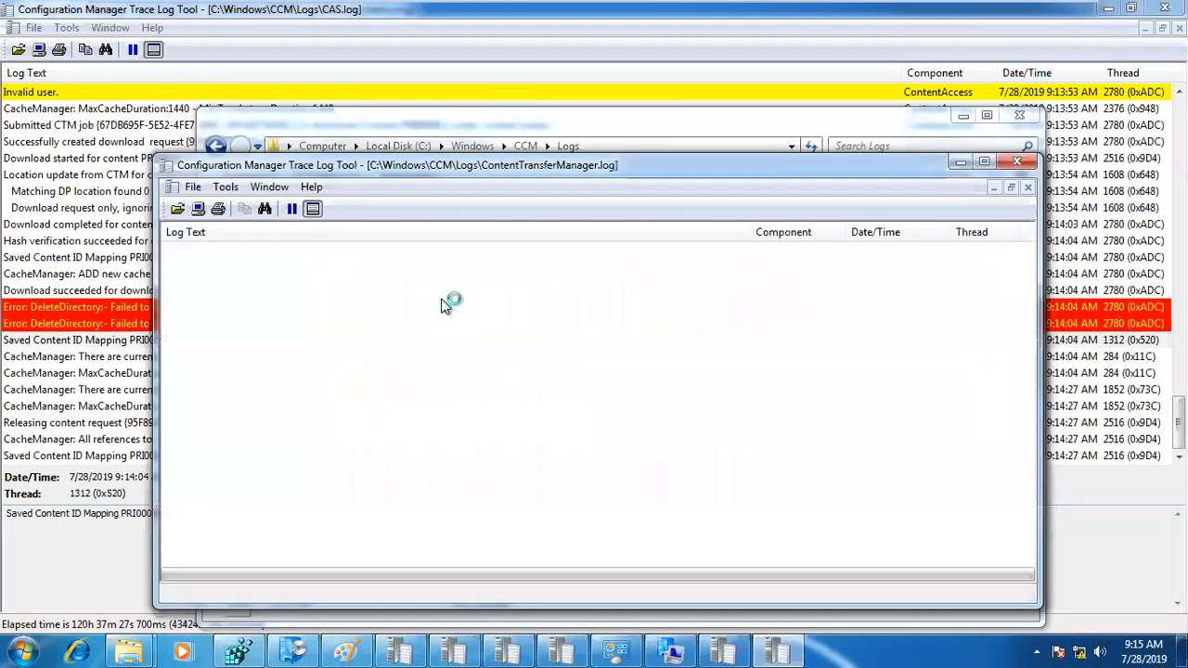
{"action": "double_click", "coordinate": [457, 168]}
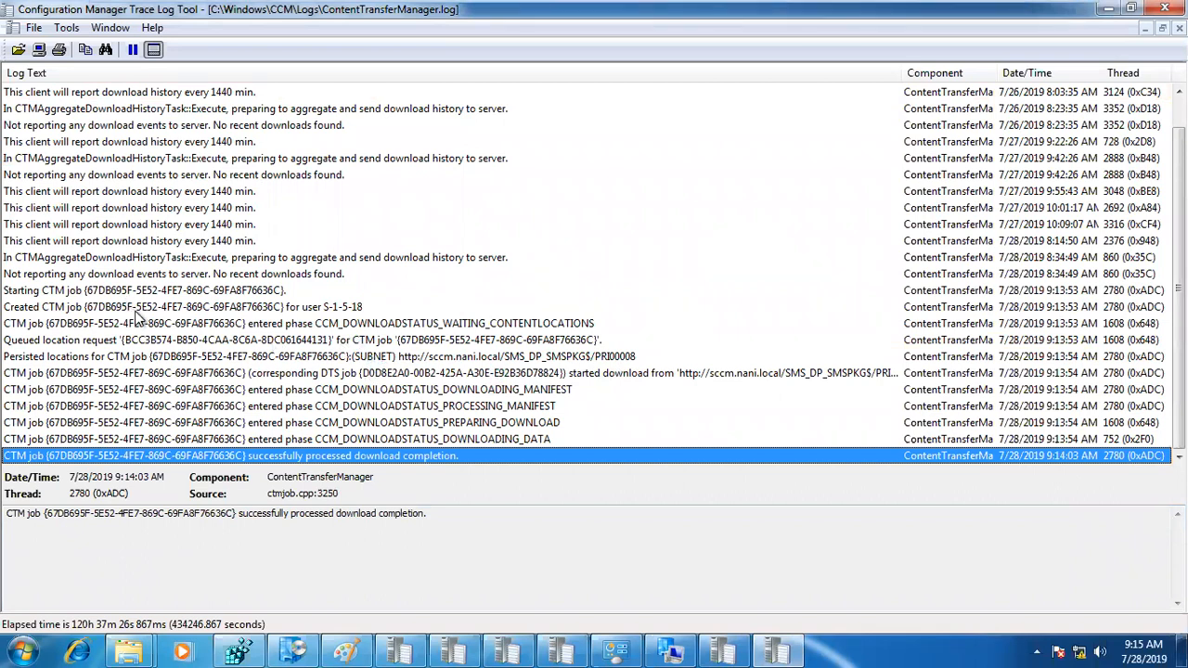
Step: Trace the PRI00008 content transfer job from its 9:13:53 AM start through content location and download start to download completion
{"action": "left_click", "coordinate": [1072, 292]}
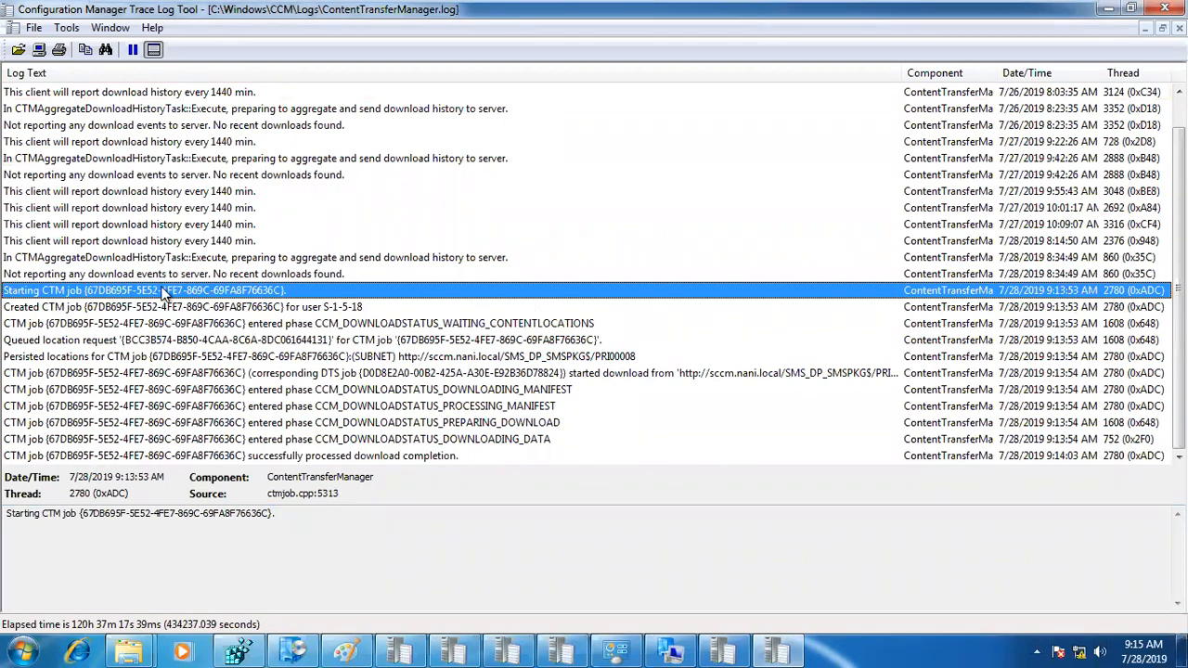
{"action": "left_click", "coordinate": [192, 328]}
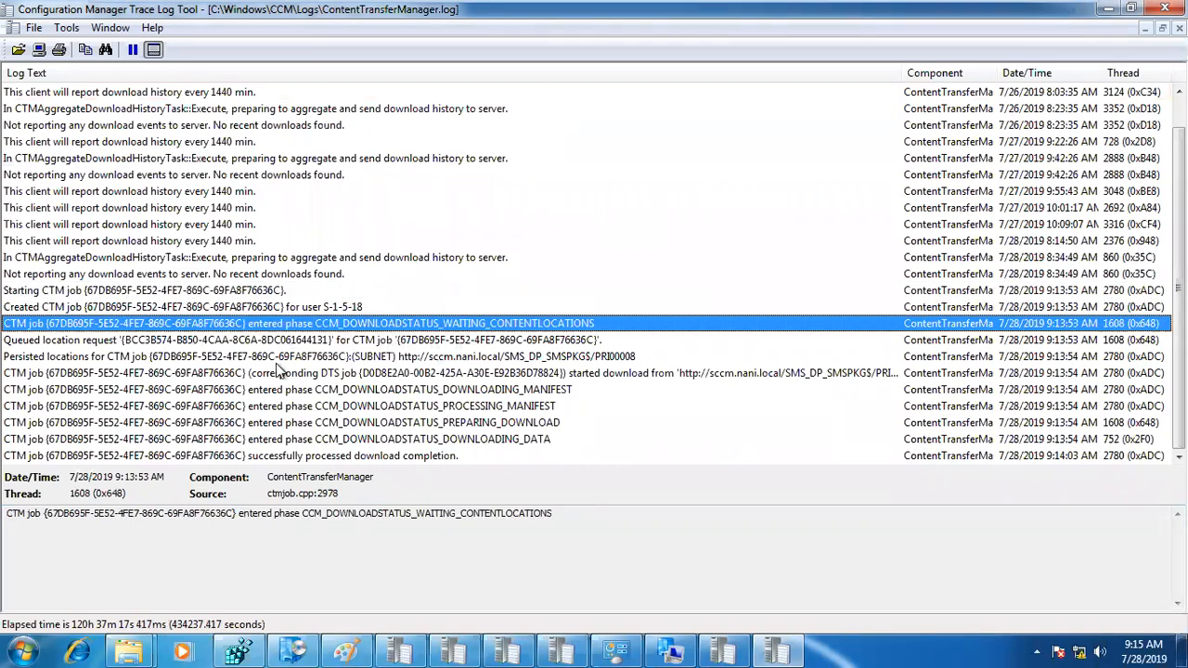
{"action": "left_click", "coordinate": [193, 358]}
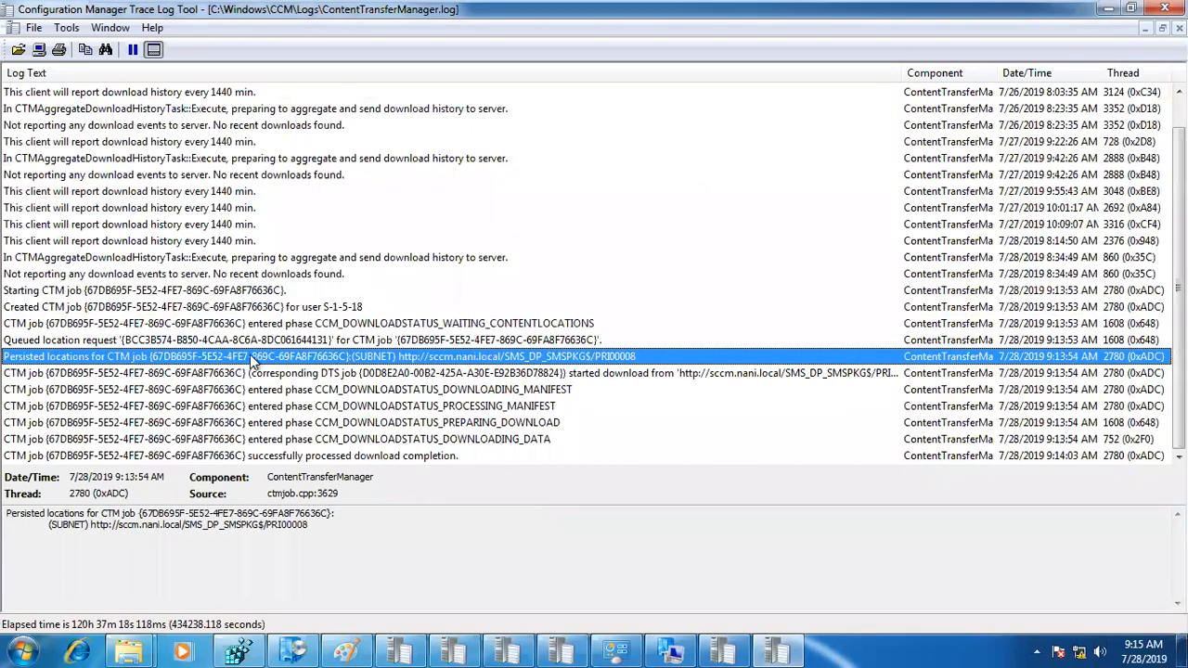
{"action": "left_click", "coordinate": [608, 375]}
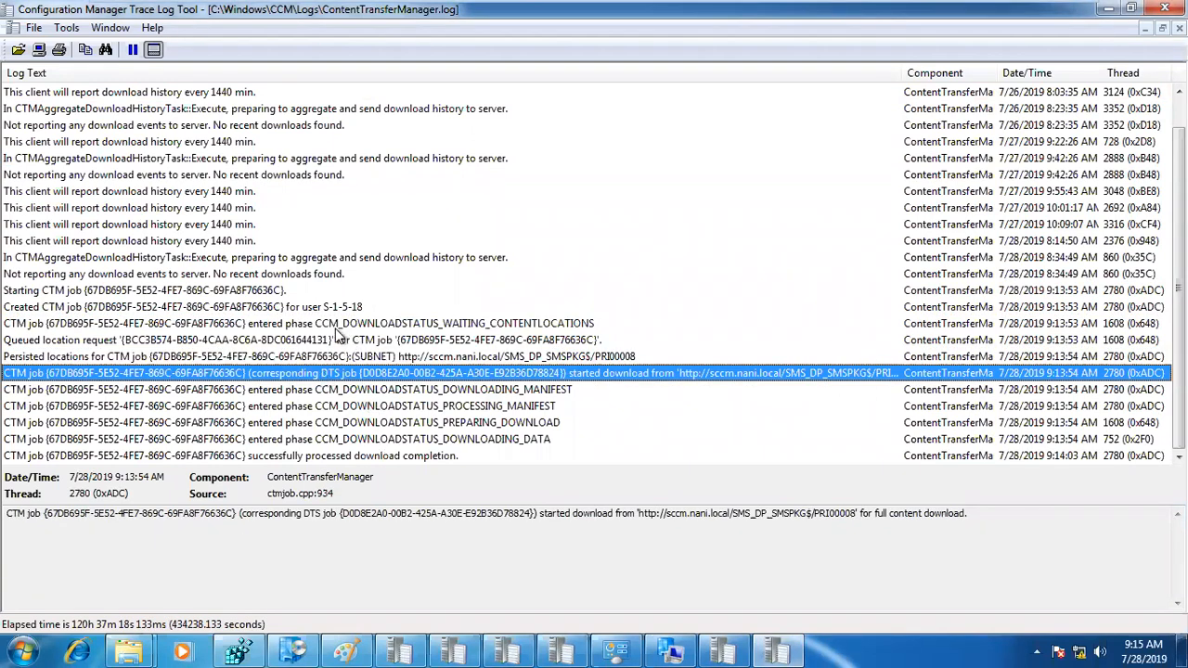
{"action": "left_click", "coordinate": [330, 455]}
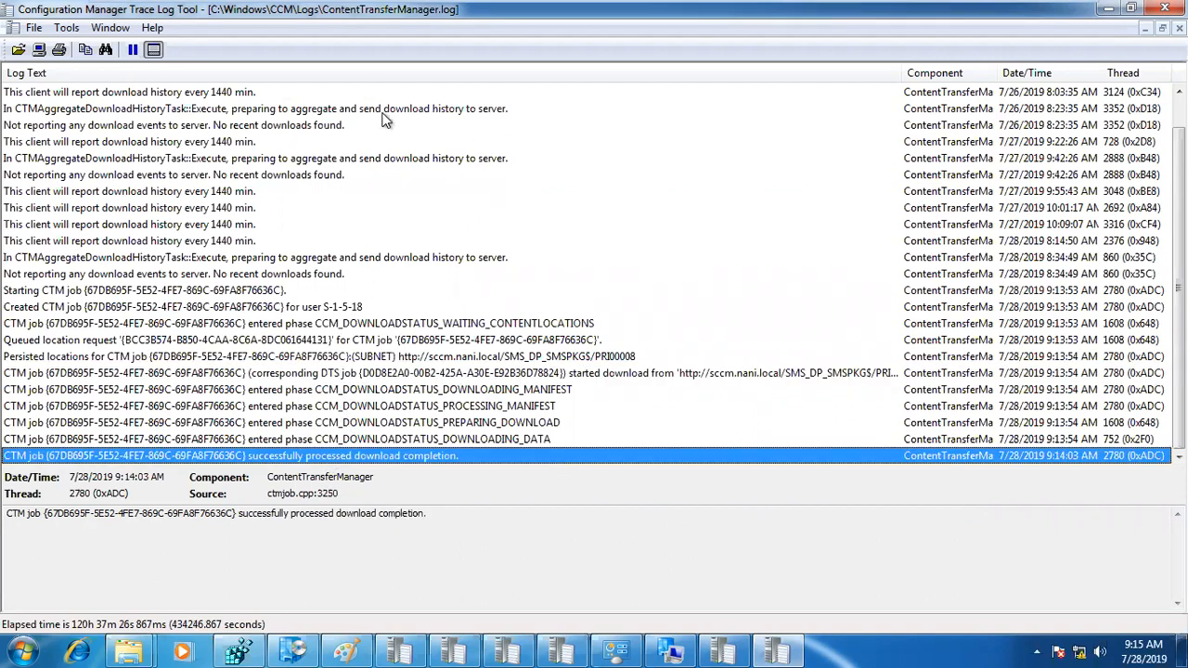
Step: Return to the CCM Logs folder, open DataTransferService.log in the trace log viewer, and maximize its window
{"action": "left_click", "coordinate": [131, 650]}
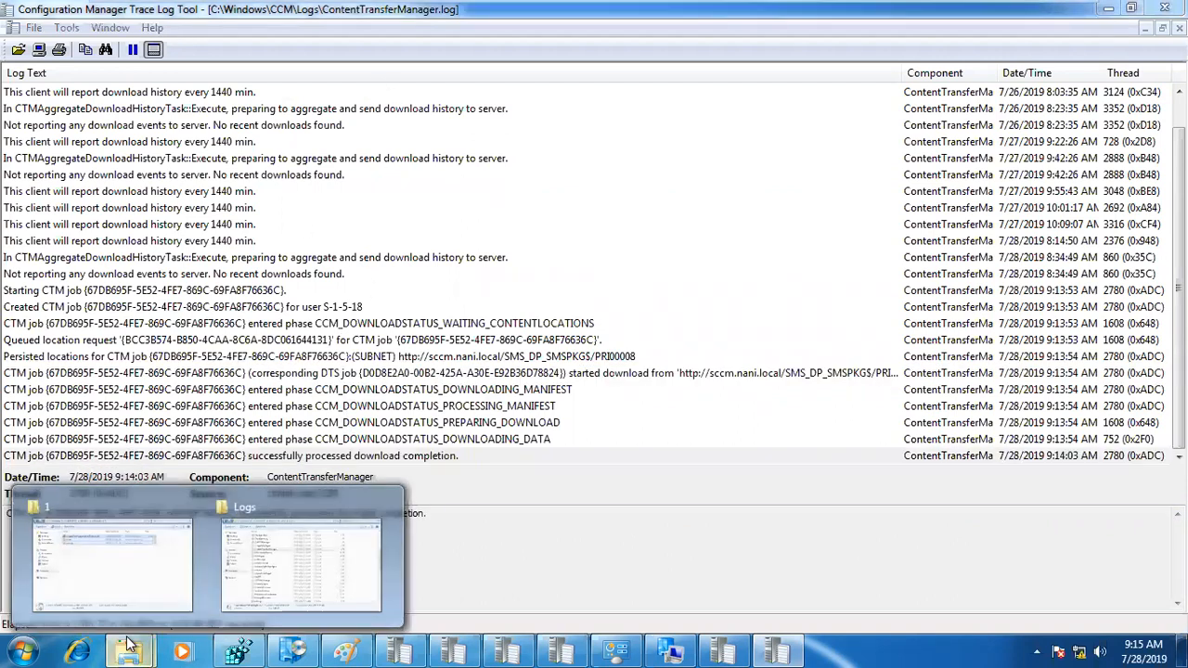
{"action": "left_click", "coordinate": [255, 578]}
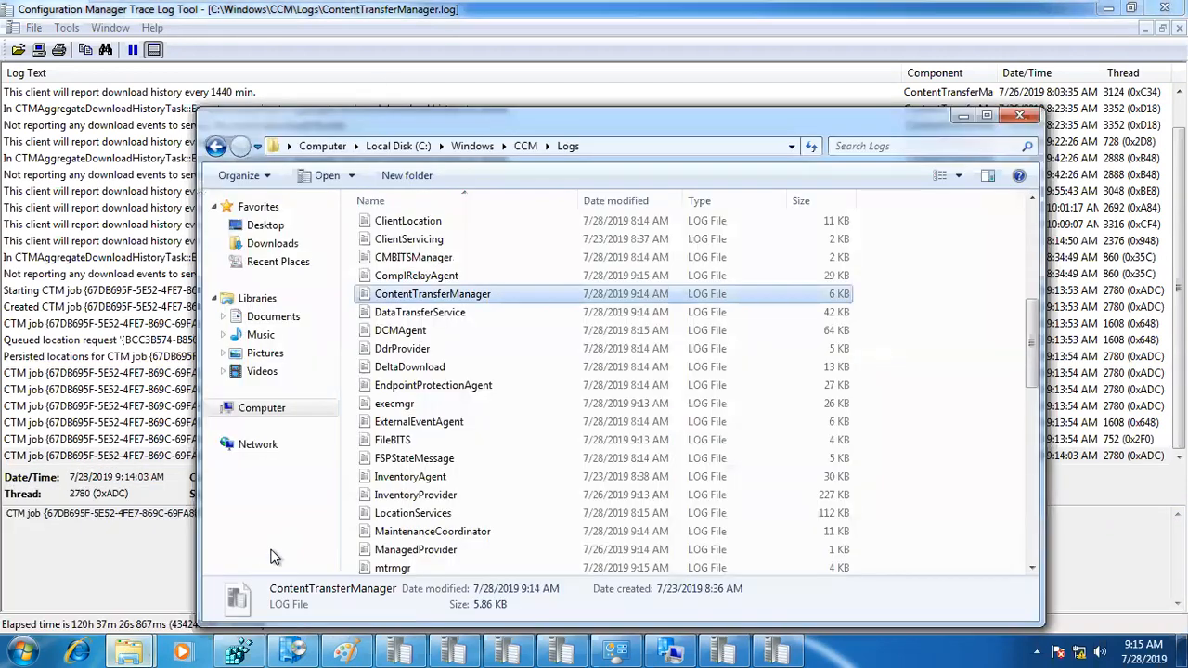
{"action": "double_click", "coordinate": [417, 316]}
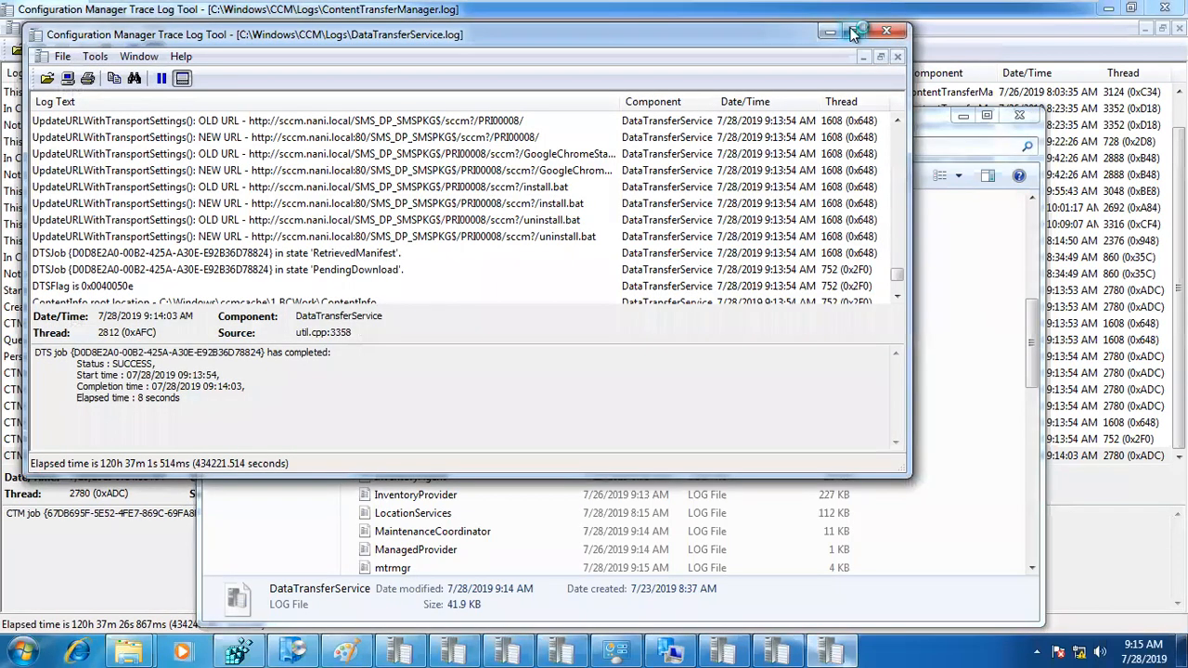
{"action": "left_click", "coordinate": [853, 33]}
Step: Examine the 9:13:52 AM policy download job in DataTransferService.log, from its SMS_MP URL update to the downloading state
{"action": "left_click", "coordinate": [977, 294]}
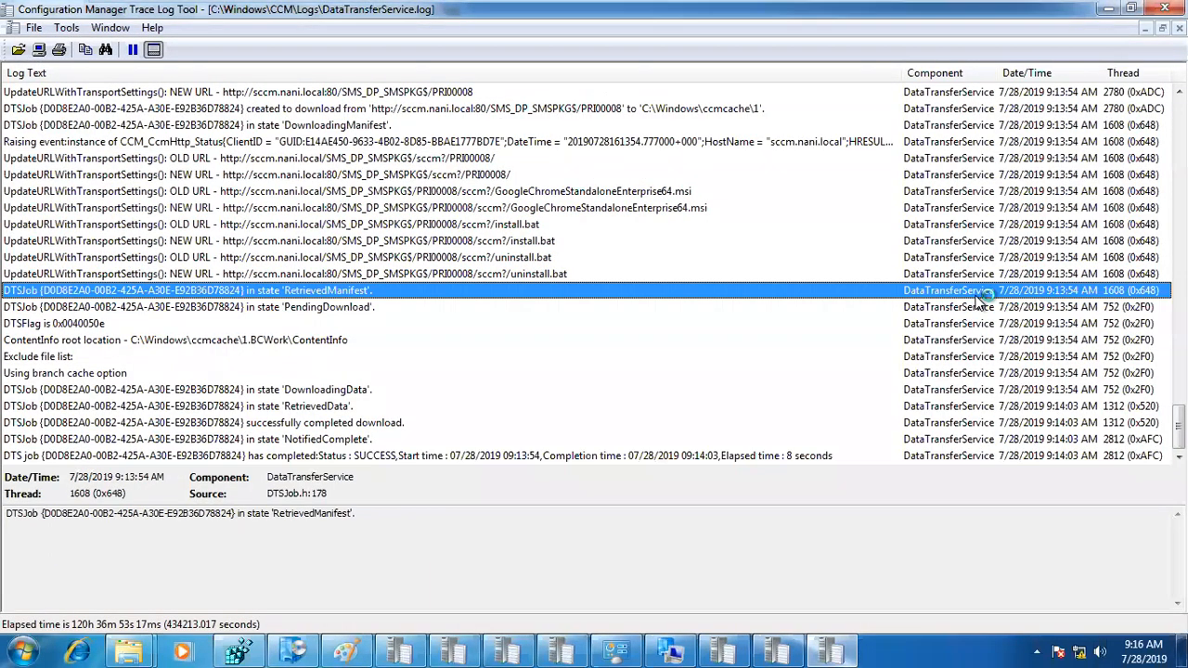
{"action": "scroll", "coordinate": [982, 295], "scroll_direction": "up", "scroll_amount": 6}
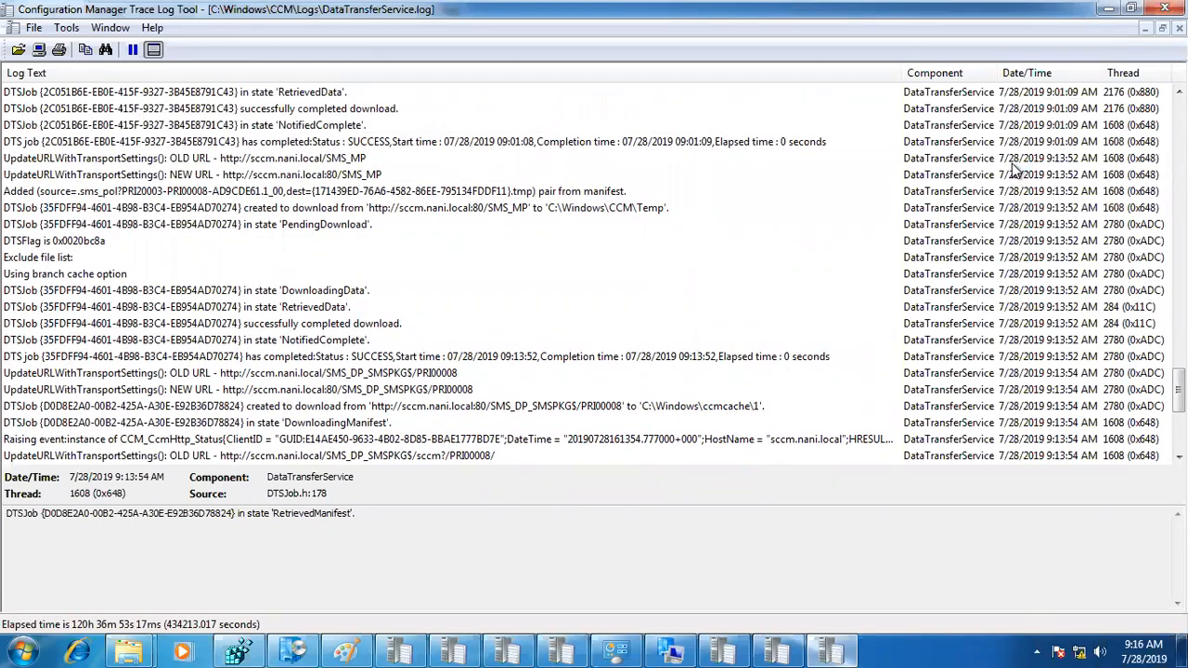
{"action": "left_click", "coordinate": [1013, 163]}
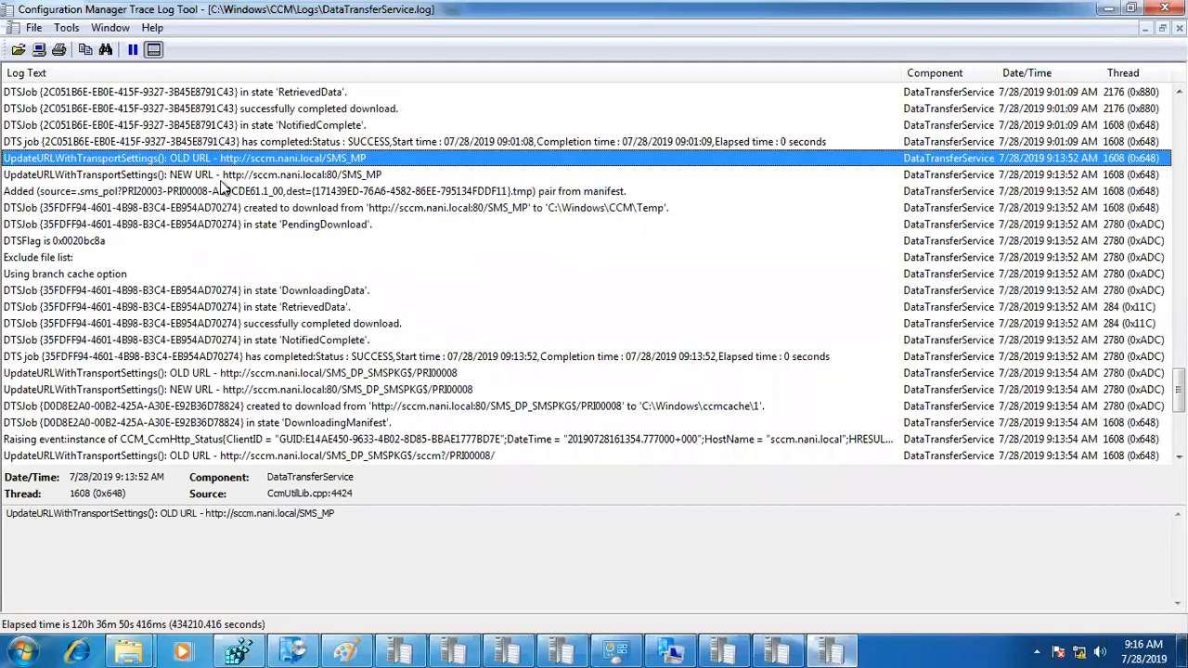
{"action": "left_click", "coordinate": [322, 176]}
{"action": "left_click", "coordinate": [217, 292]}
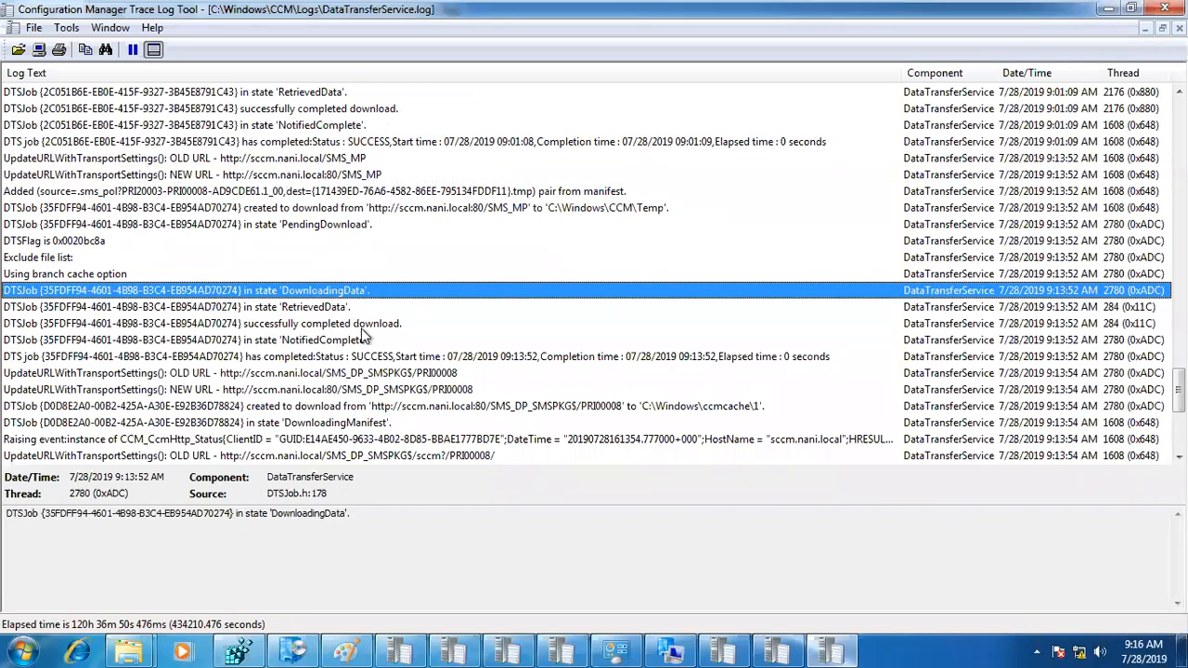
{"action": "scroll", "coordinate": [362, 336], "scroll_direction": "down", "scroll_amount": 3}
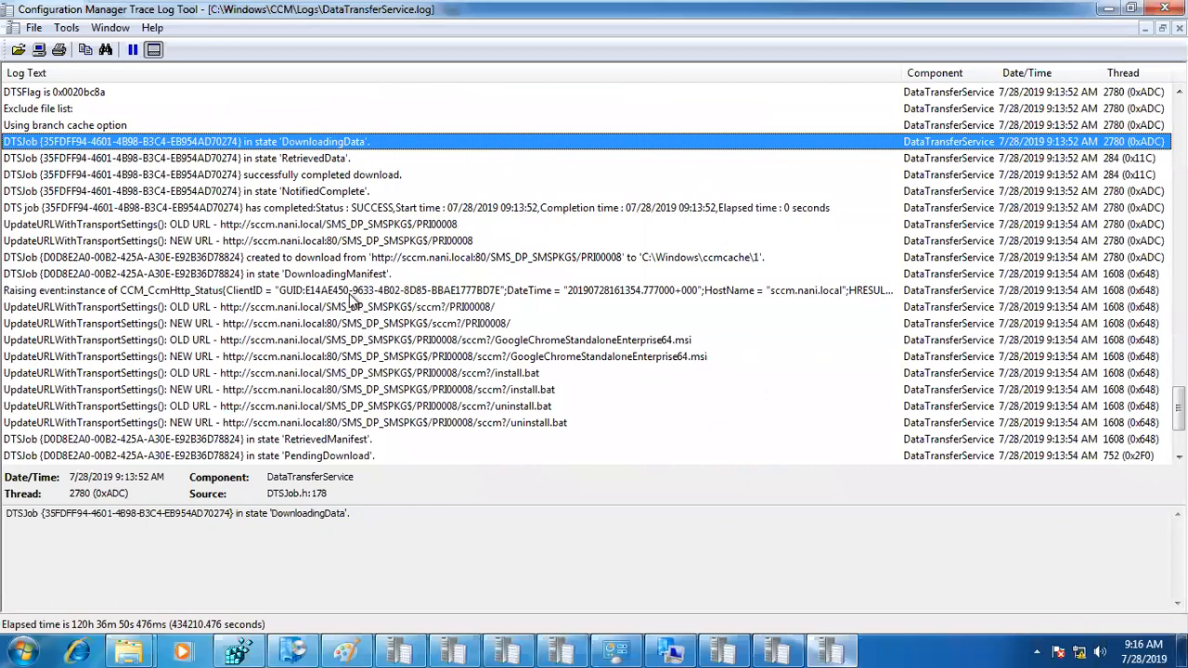
Step: Trace the PRI00008 data transfer job from its creation for C:\Windows\ccmcache\1 through the MSI, install.bat and uninstall.bat URLs to its completion entry
{"action": "left_click", "coordinate": [314, 259]}
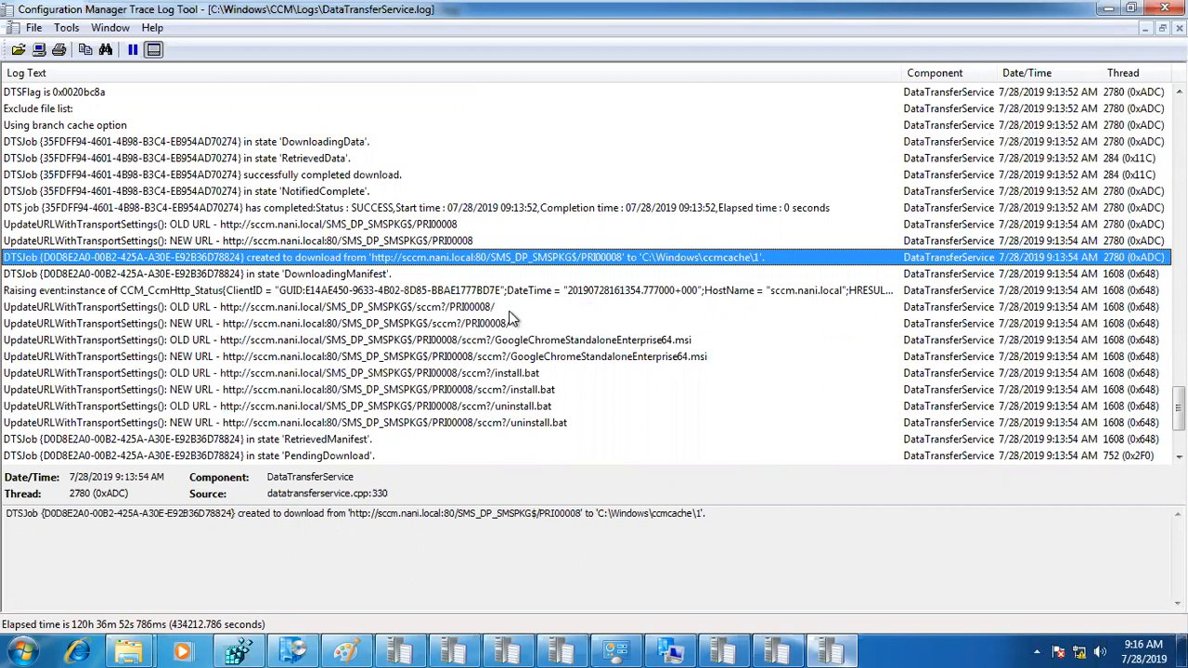
{"action": "left_click", "coordinate": [470, 309]}
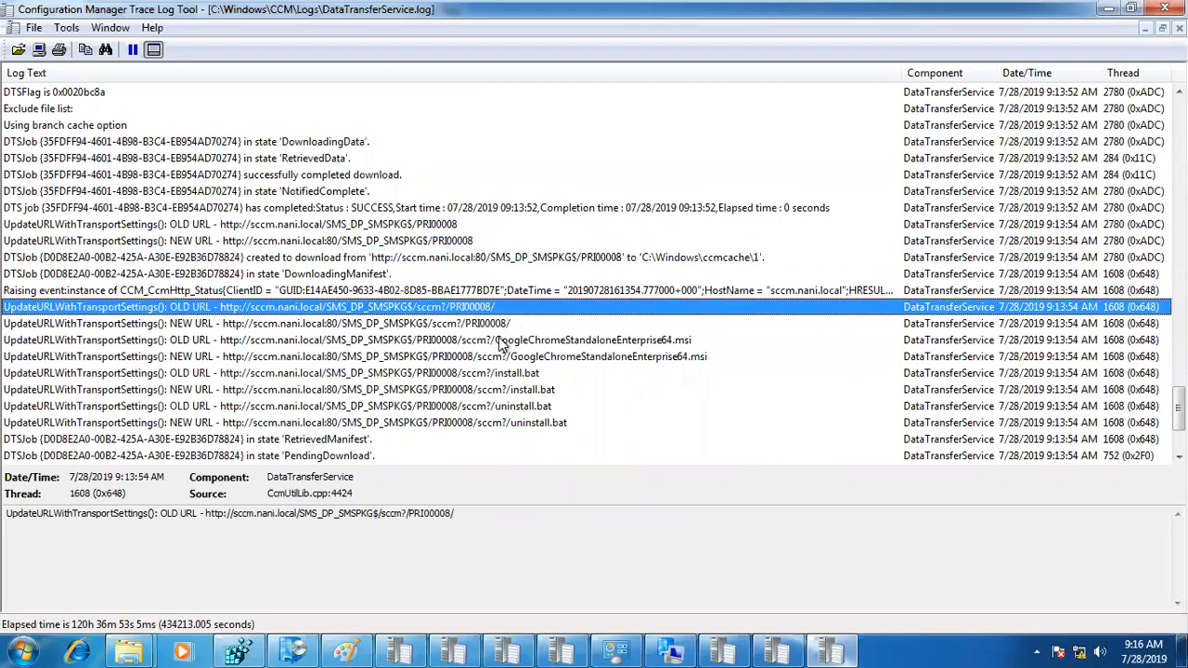
{"action": "left_click", "coordinate": [521, 341]}
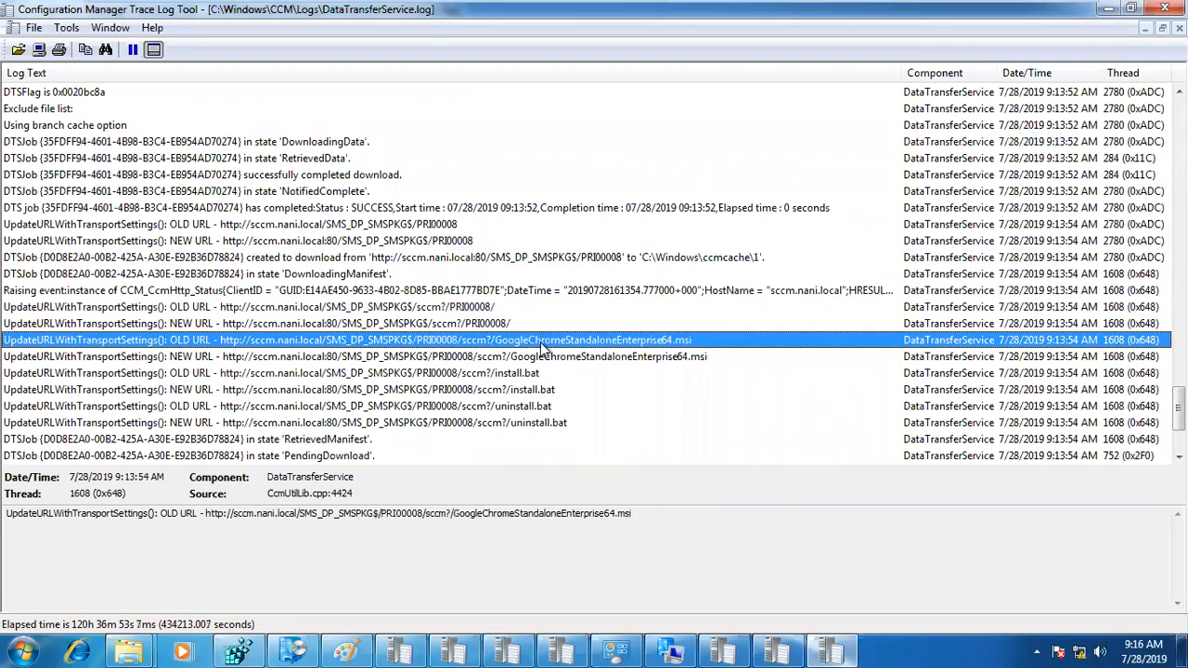
{"action": "left_click", "coordinate": [708, 358]}
{"action": "left_click", "coordinate": [580, 373]}
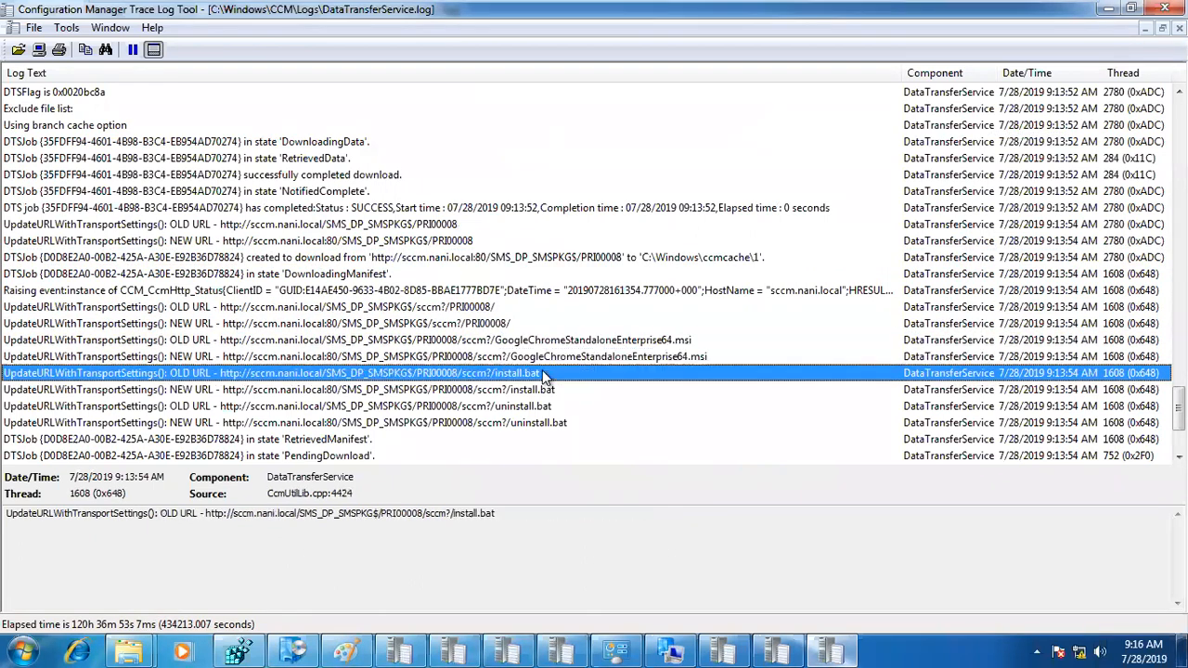
{"action": "left_click", "coordinate": [554, 422]}
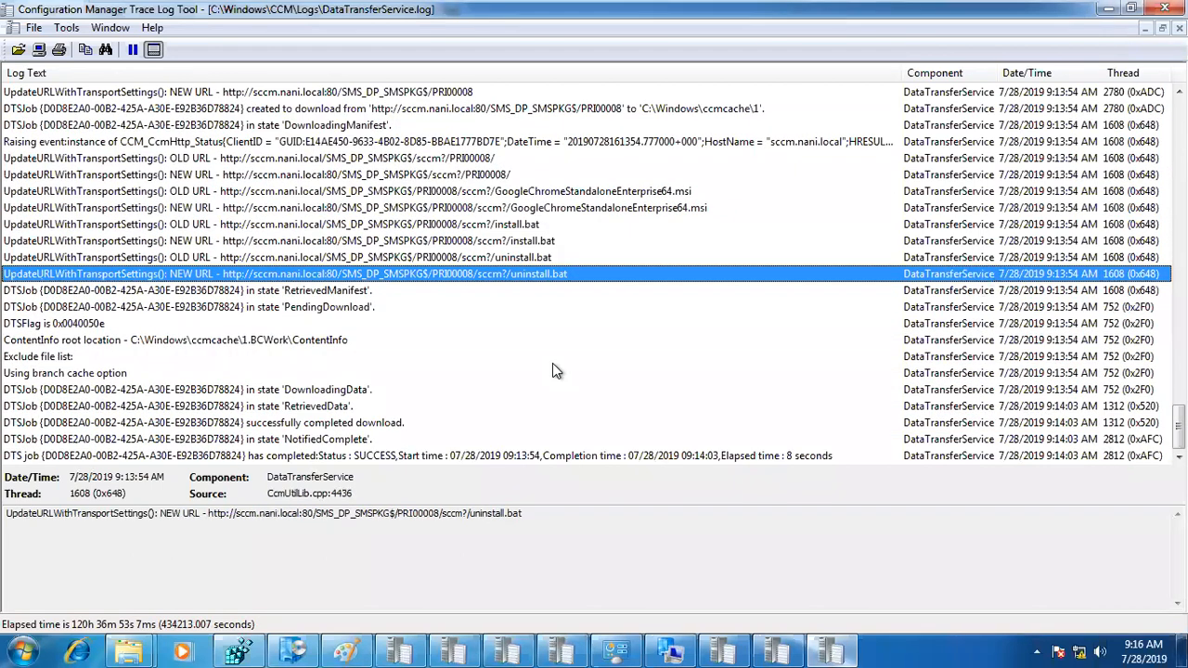
{"action": "left_click", "coordinate": [358, 442]}
{"action": "left_click", "coordinate": [360, 457]}
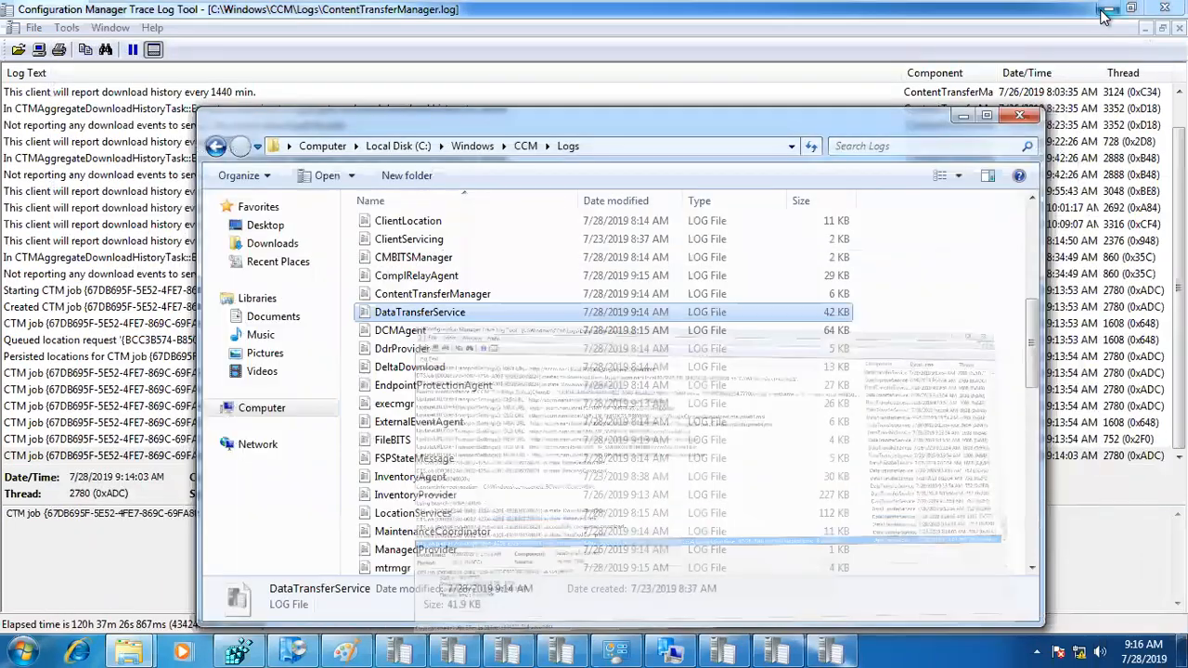
Step: Bring execmgr.log to the front and locate the entry requesting content from CAS for package PRI00008 version 1
{"action": "left_click", "coordinate": [531, 643]}
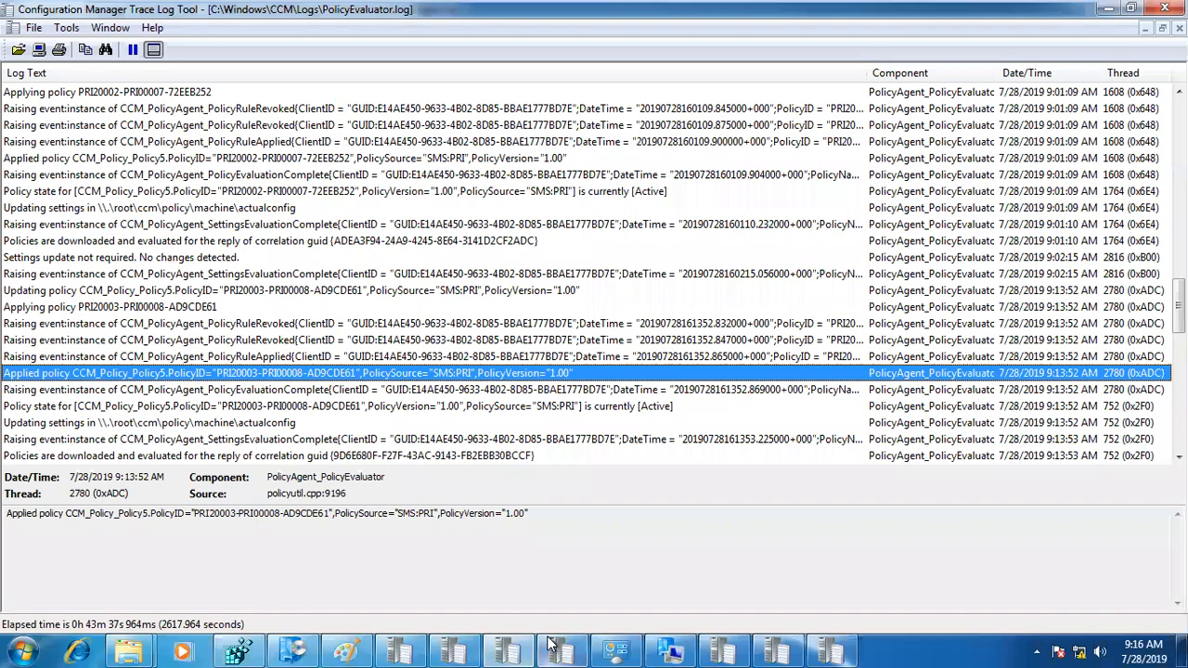
{"action": "left_click", "coordinate": [550, 644]}
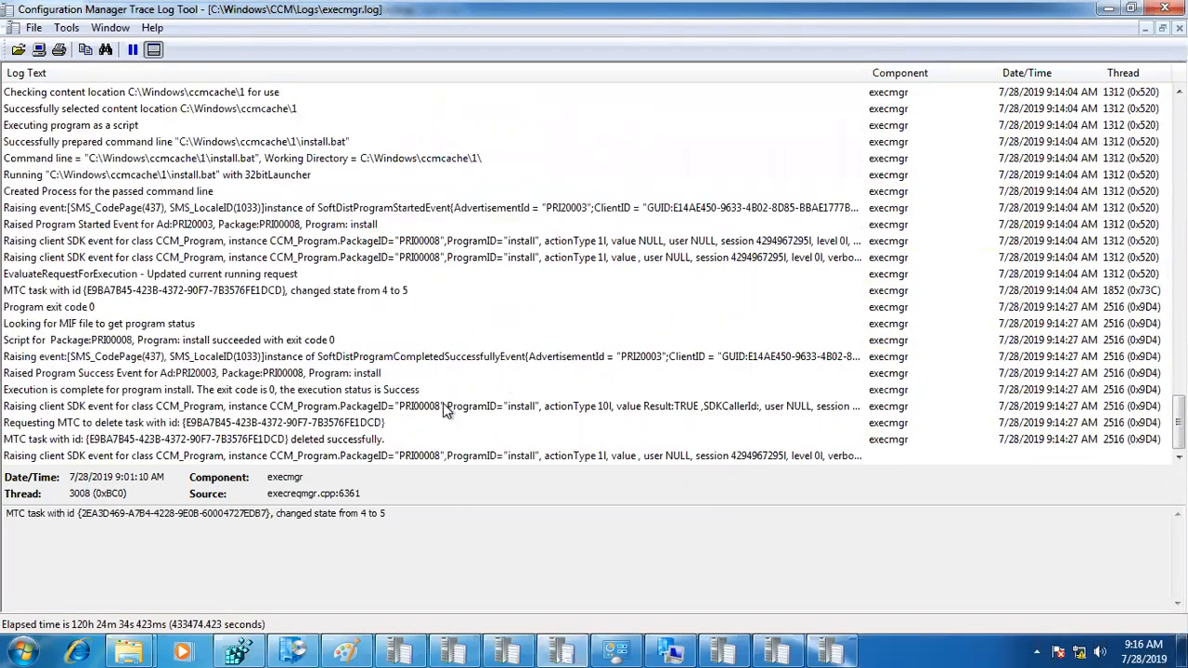
{"action": "scroll", "coordinate": [904, 268], "scroll_direction": "up", "scroll_amount": 8}
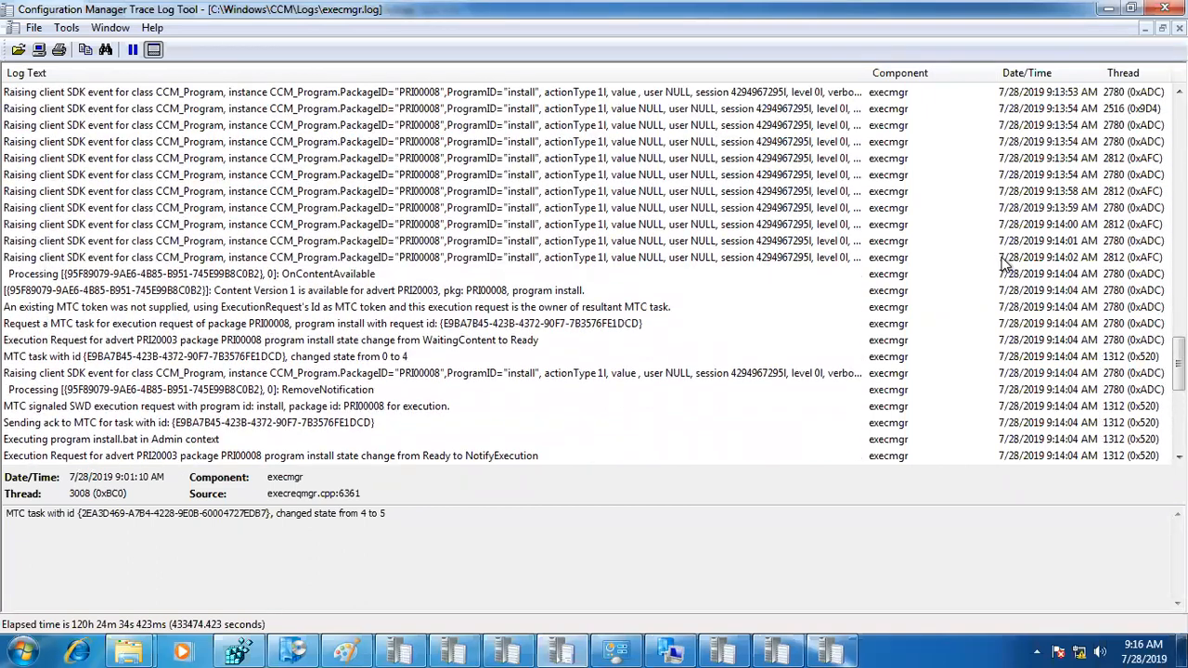
{"action": "scroll", "coordinate": [1058, 202], "scroll_direction": "up", "scroll_amount": 5}
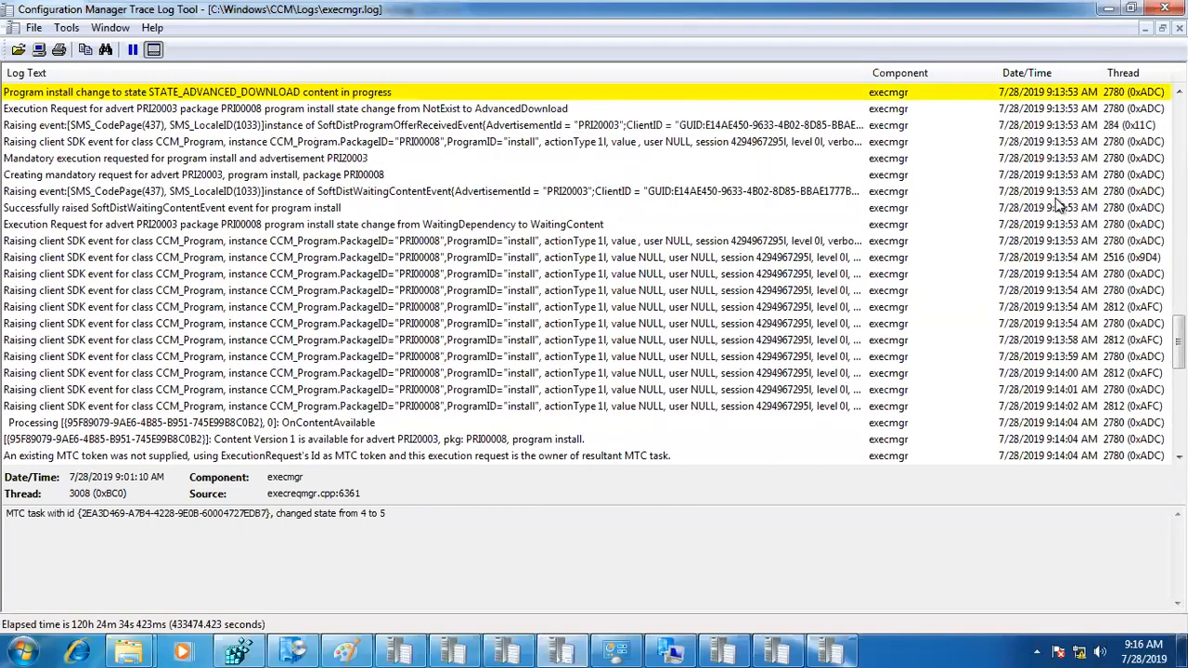
{"action": "left_click", "coordinate": [405, 191]}
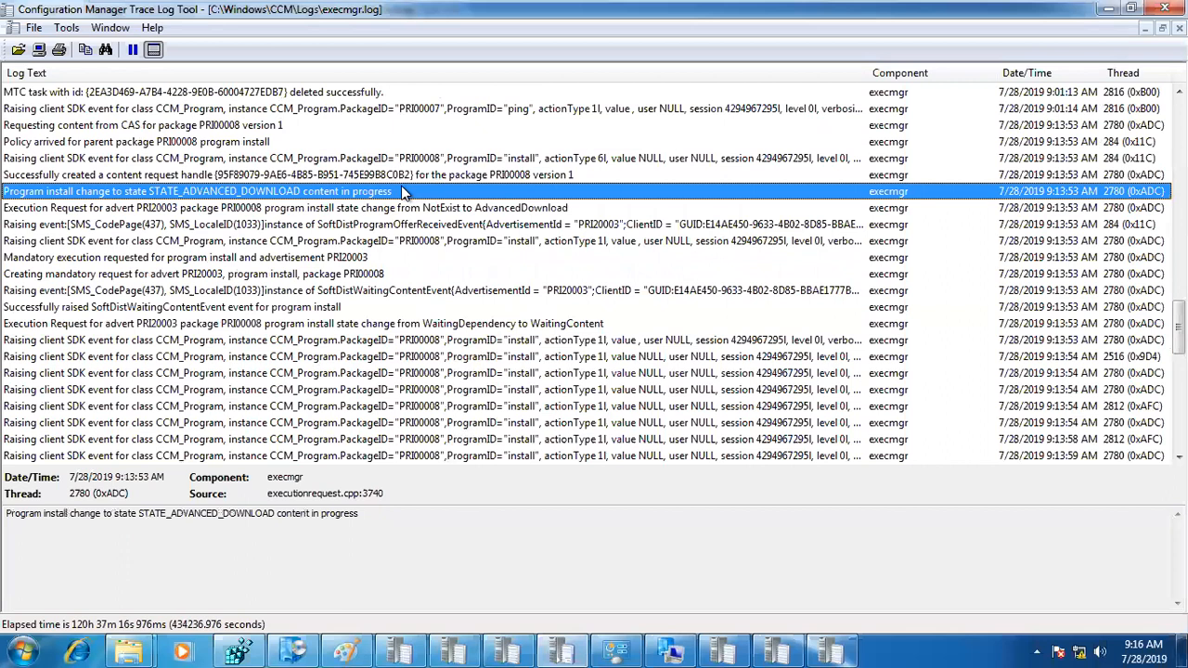
{"action": "left_click", "coordinate": [290, 126]}
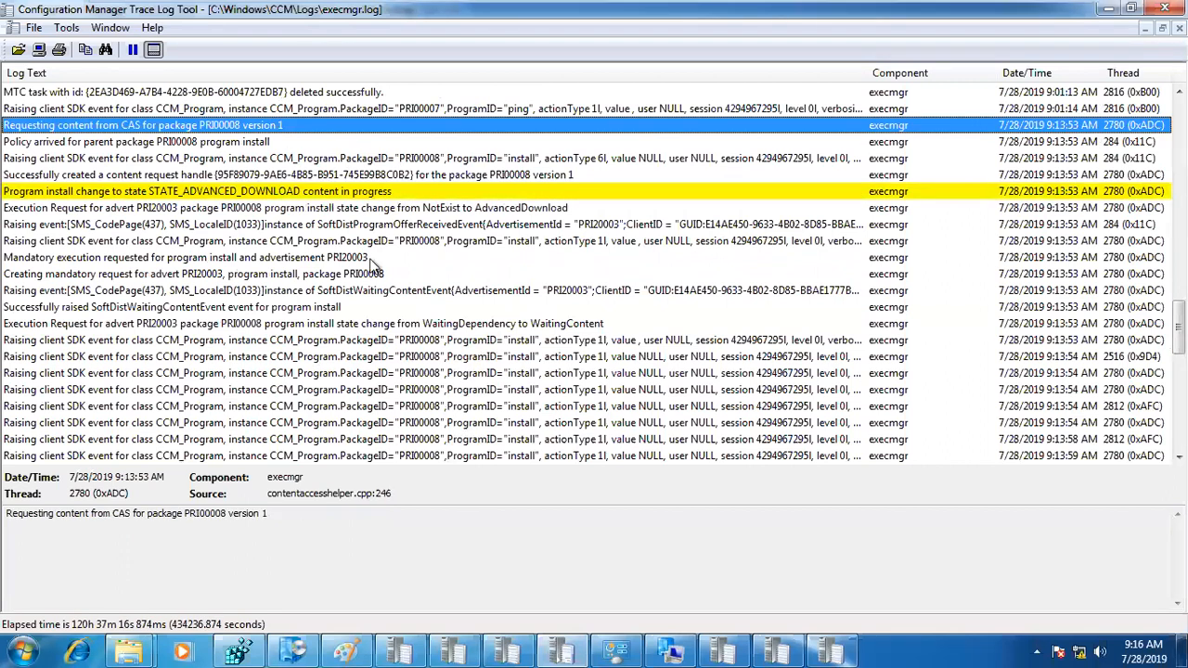
{"action": "scroll", "coordinate": [371, 265], "scroll_direction": "up", "scroll_amount": 2}
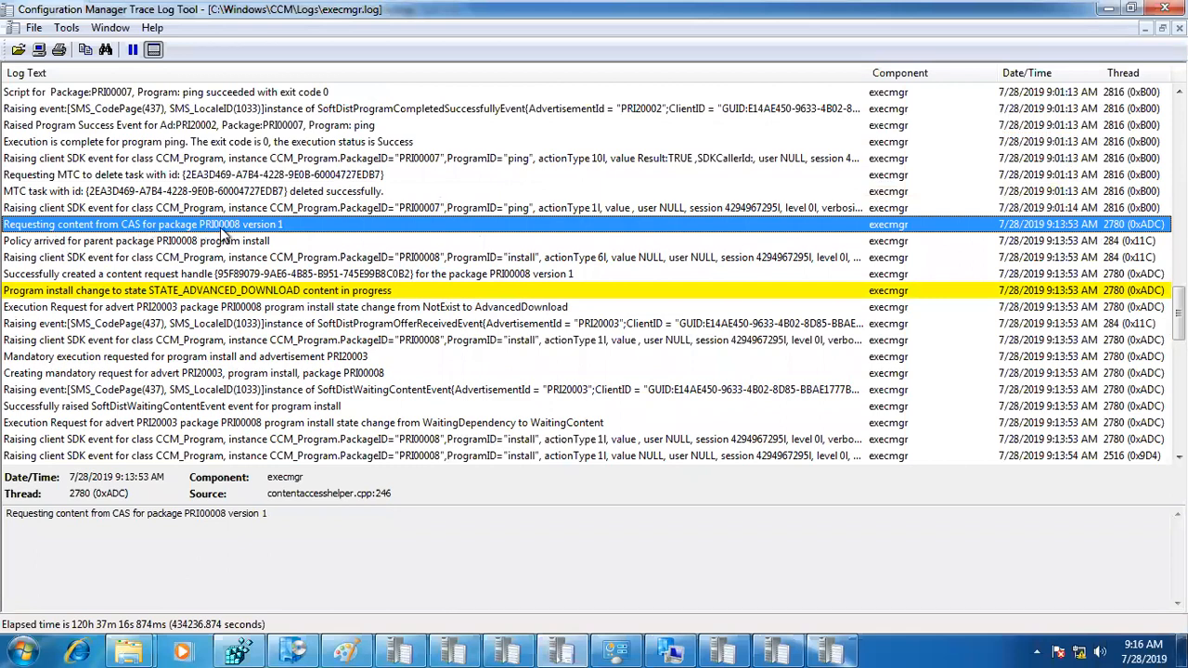
Step: Follow the PRI00008 install program in execmgr.log from policy arrival through the advanced download state to the waiting-content events
{"action": "left_click", "coordinate": [269, 243]}
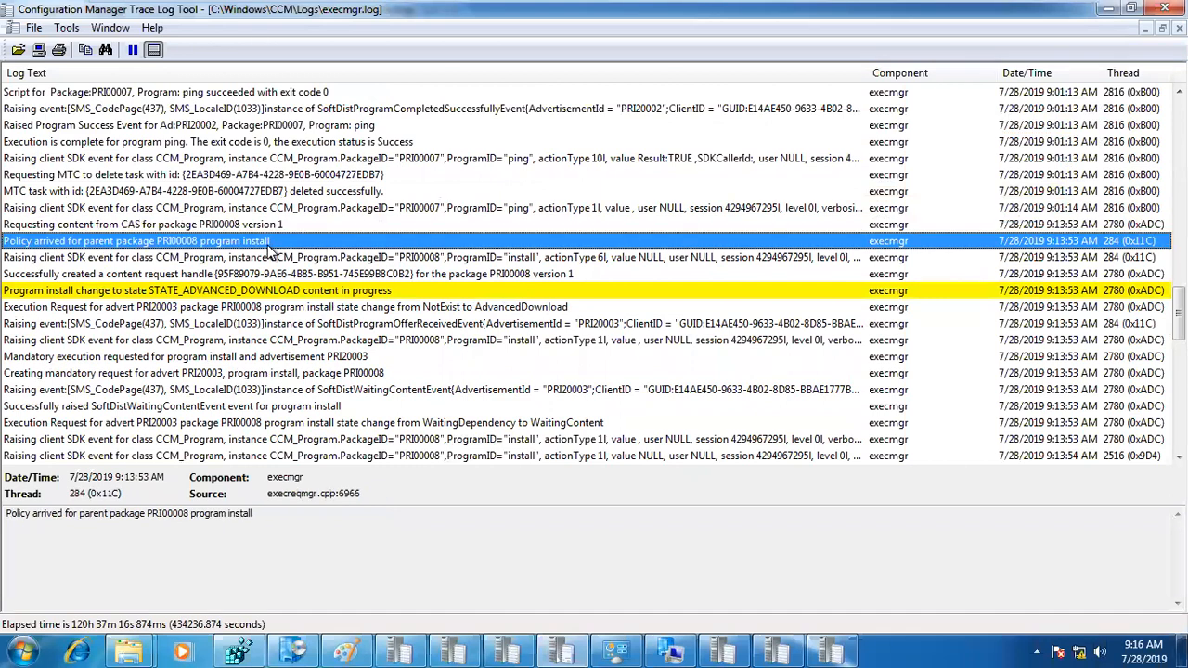
{"action": "left_click", "coordinate": [153, 291]}
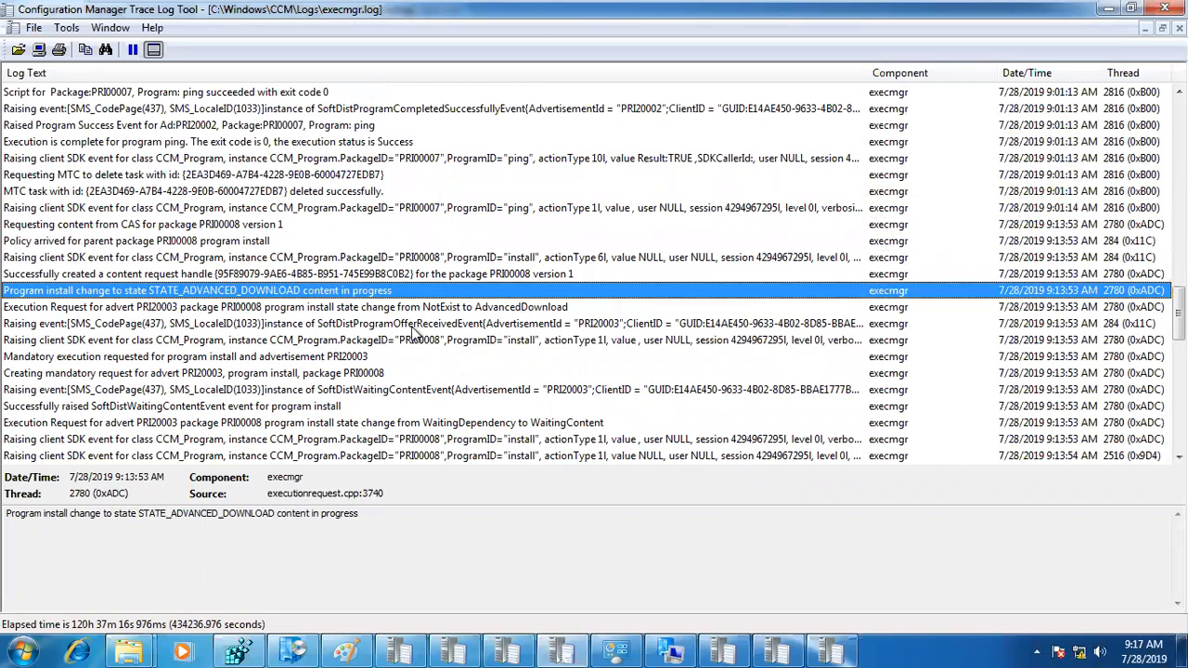
{"action": "left_click", "coordinate": [413, 341]}
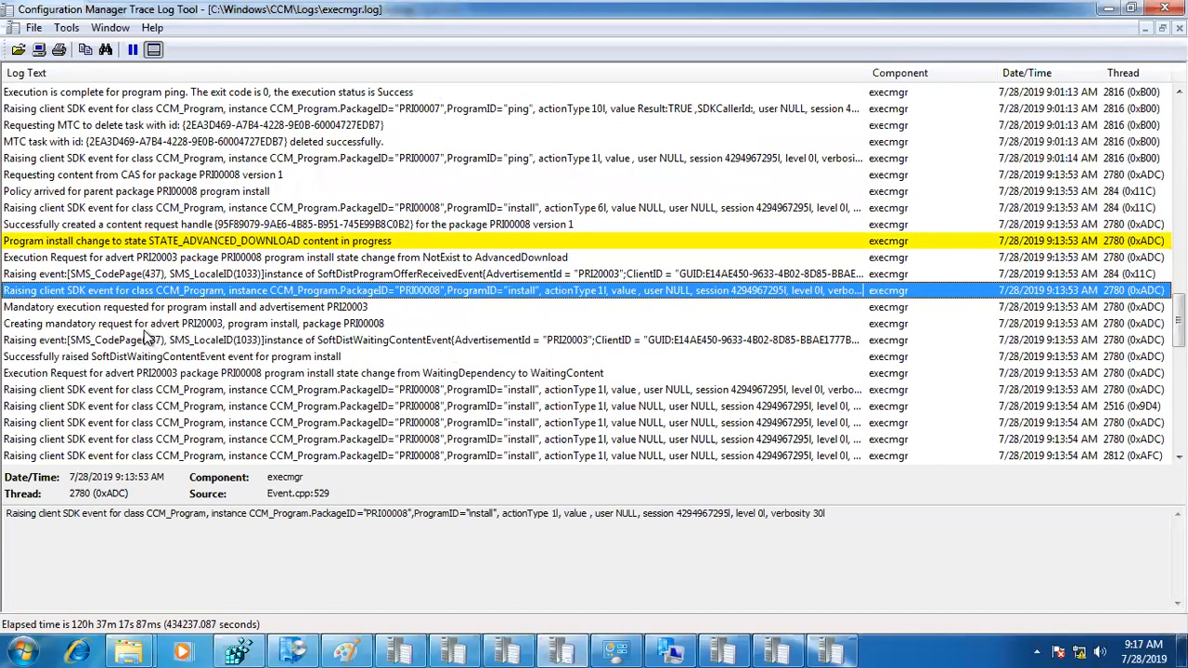
{"action": "left_click", "coordinate": [197, 358]}
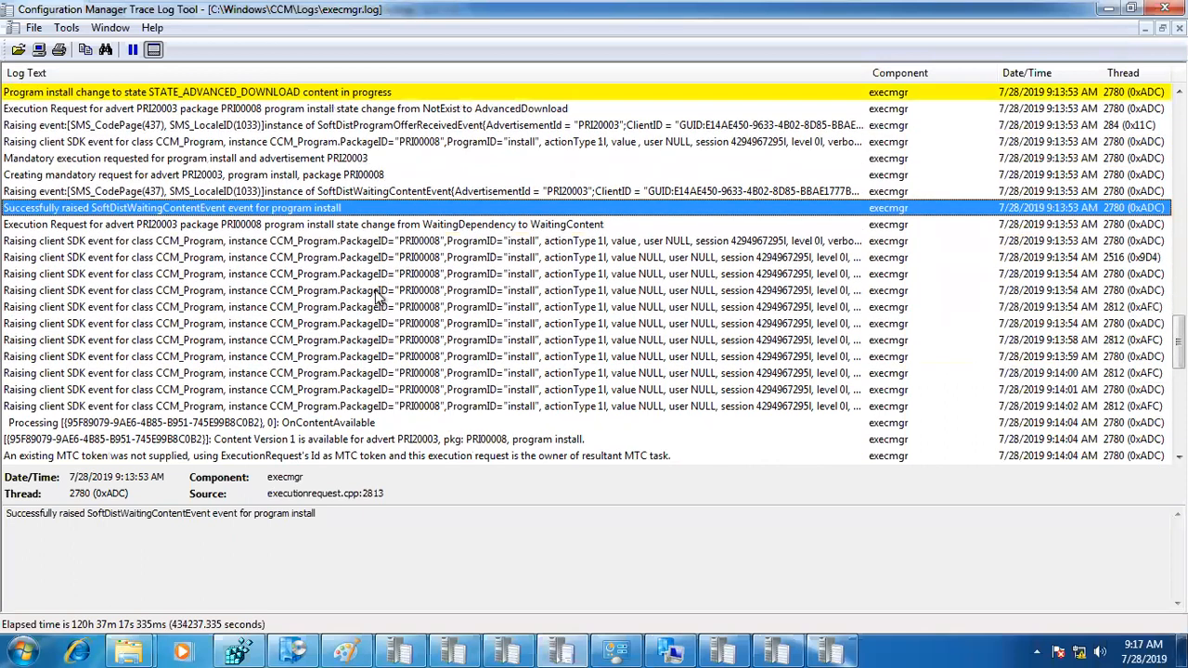
{"action": "left_click", "coordinate": [367, 244]}
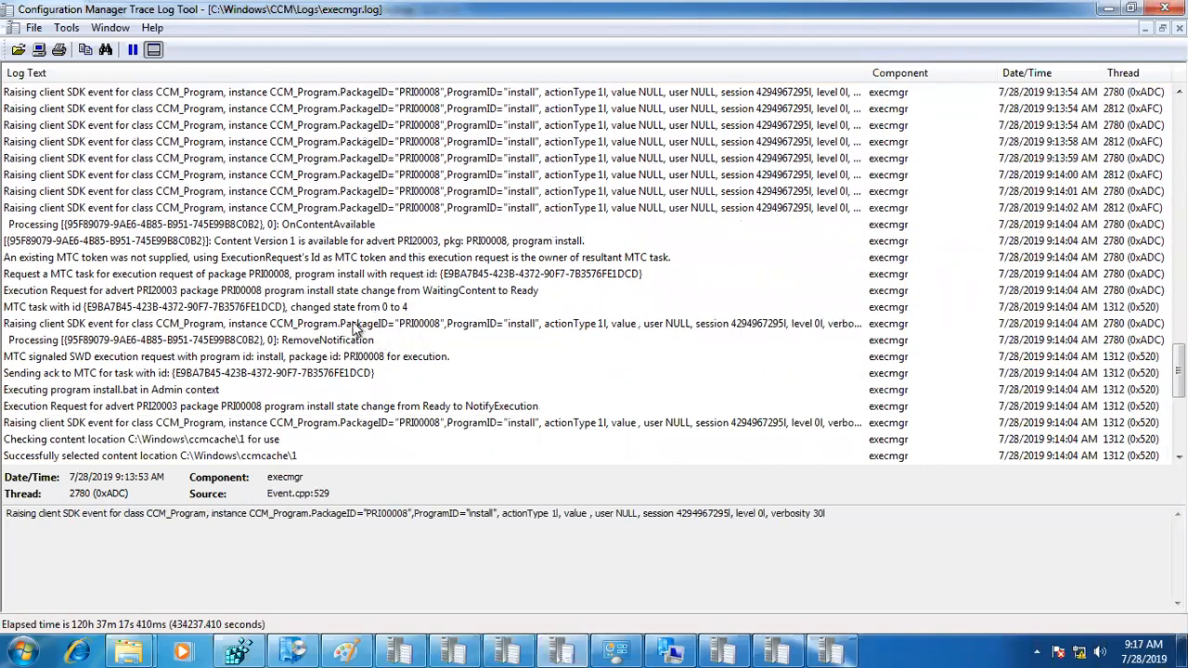
Step: Trace the PRI00008 execution entries from content availability through the MTC execution signal and cache location to the prepared install.bat command line
{"action": "left_click", "coordinate": [240, 243]}
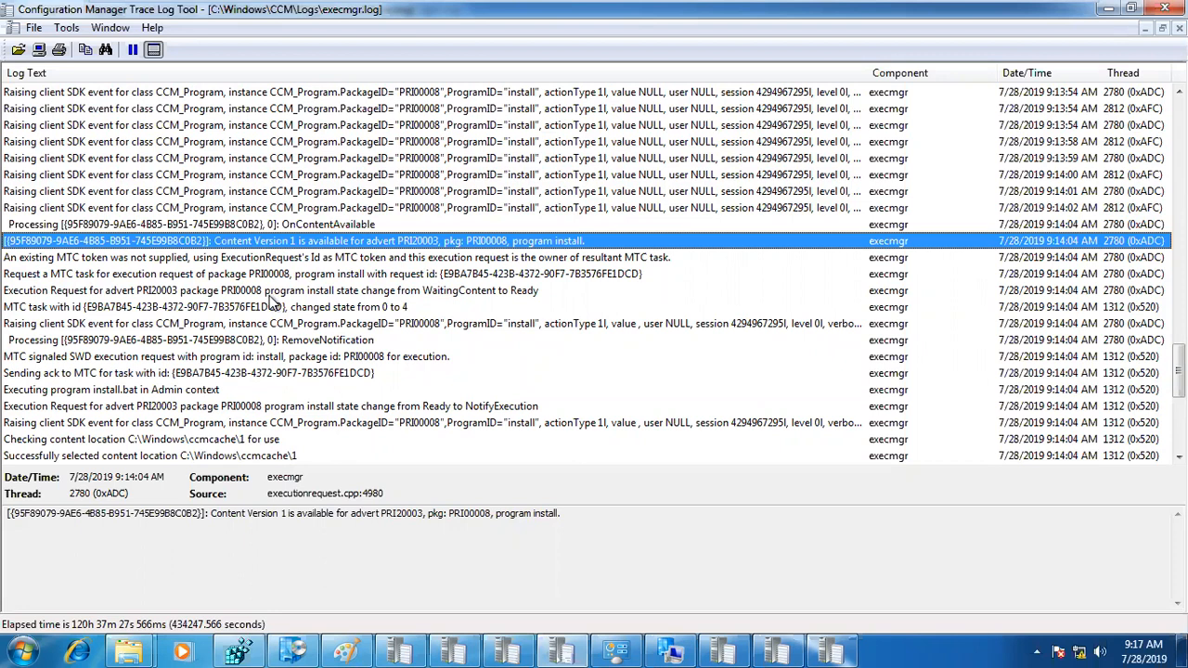
{"action": "left_click", "coordinate": [292, 321]}
{"action": "scroll", "coordinate": [292, 319], "scroll_direction": "down", "scroll_amount": 1}
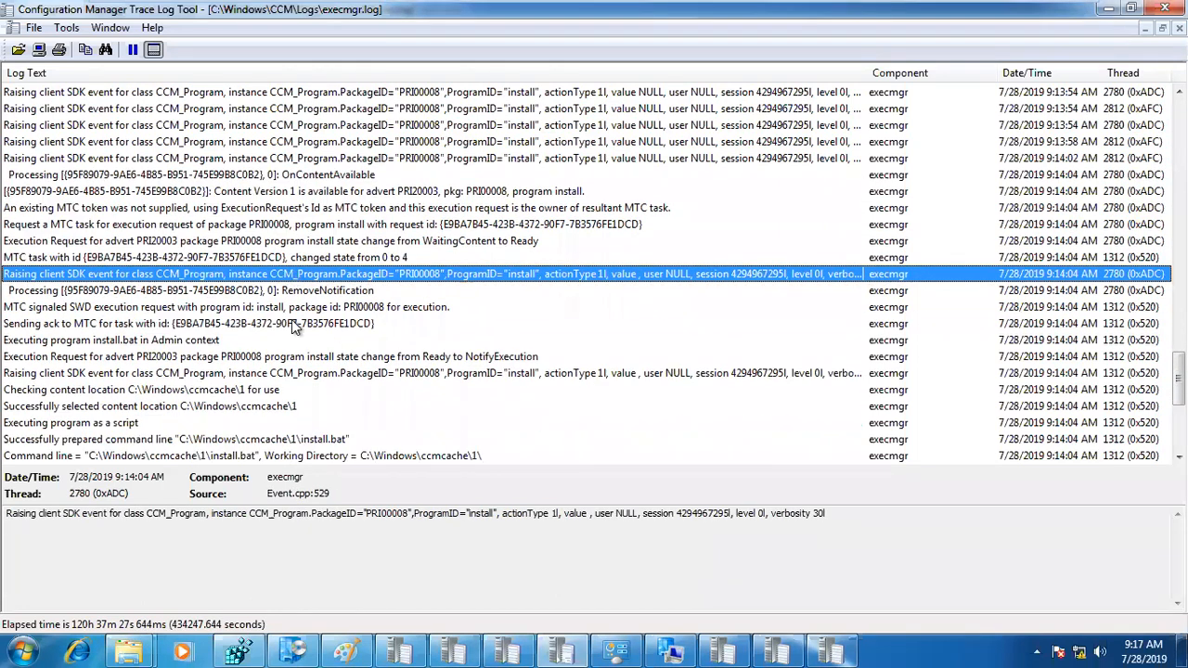
{"action": "scroll", "coordinate": [291, 321], "scroll_direction": "down", "scroll_amount": 2}
{"action": "left_click", "coordinate": [326, 206]}
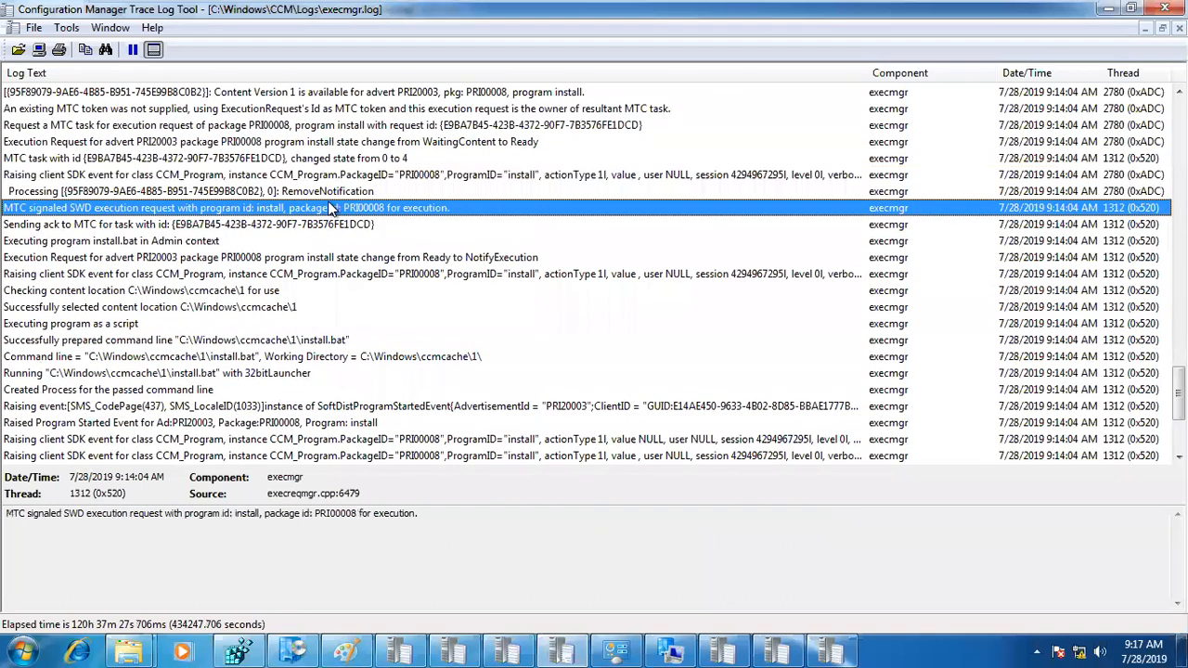
{"action": "left_click", "coordinate": [275, 306]}
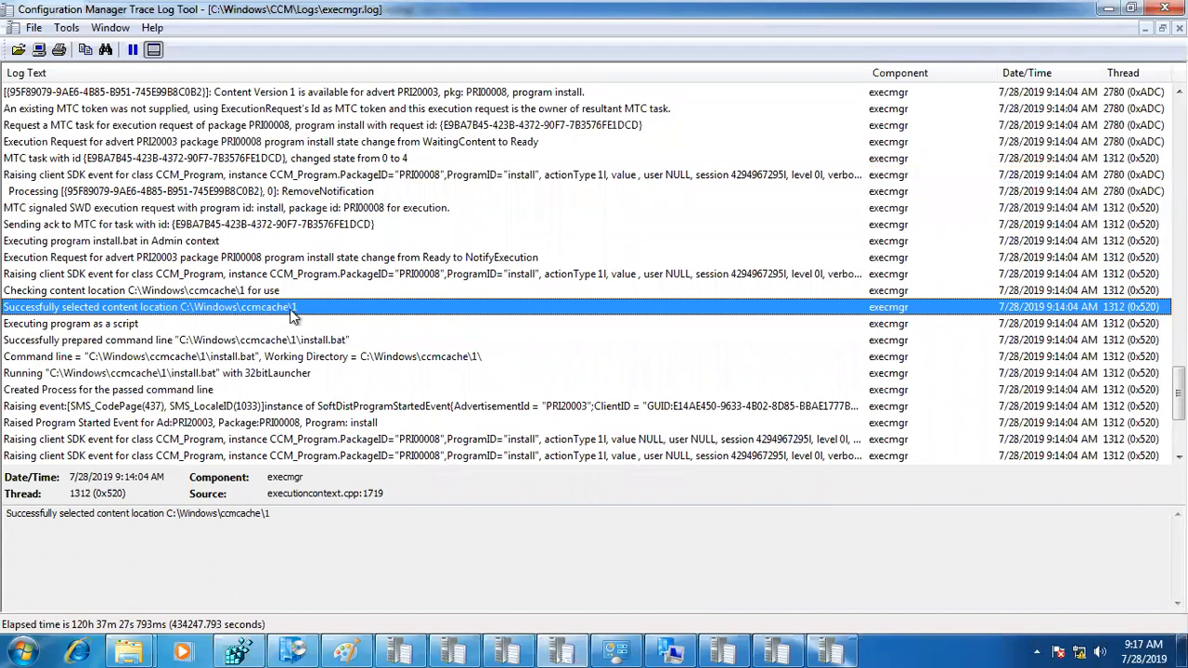
{"action": "left_click", "coordinate": [225, 340]}
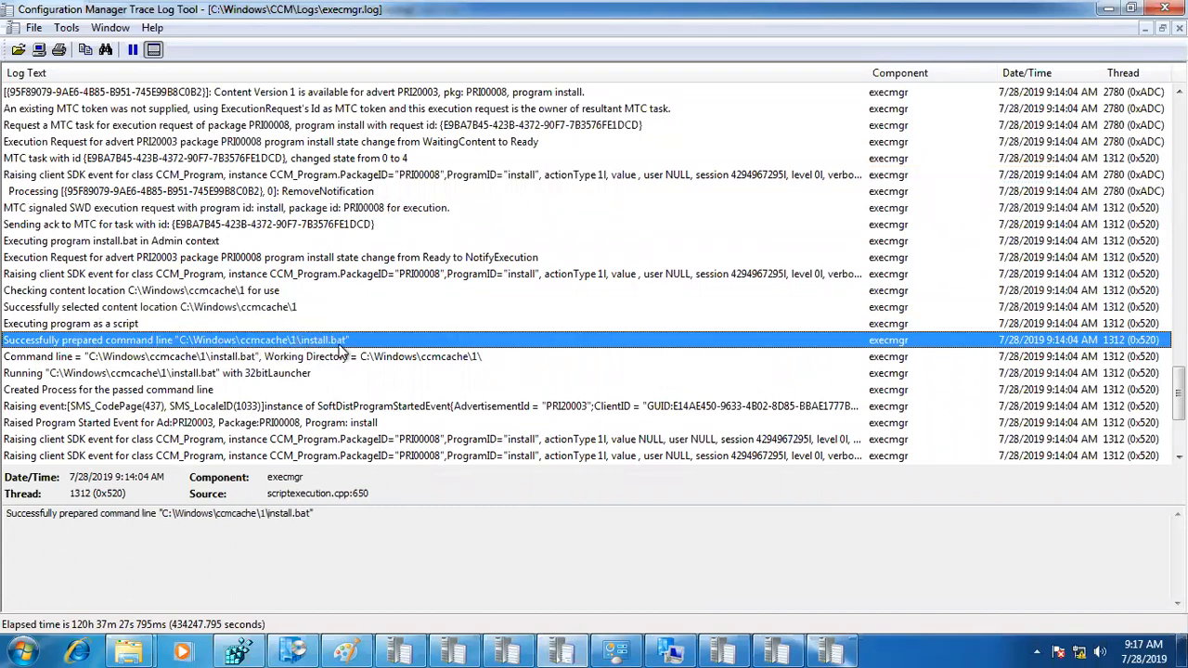
Step: Check the PRI00008 install script's exit code entry in execmgr.log and look up error code 0 with Error Lookup
{"action": "scroll", "coordinate": [334, 349], "scroll_direction": "down", "scroll_amount": 3}
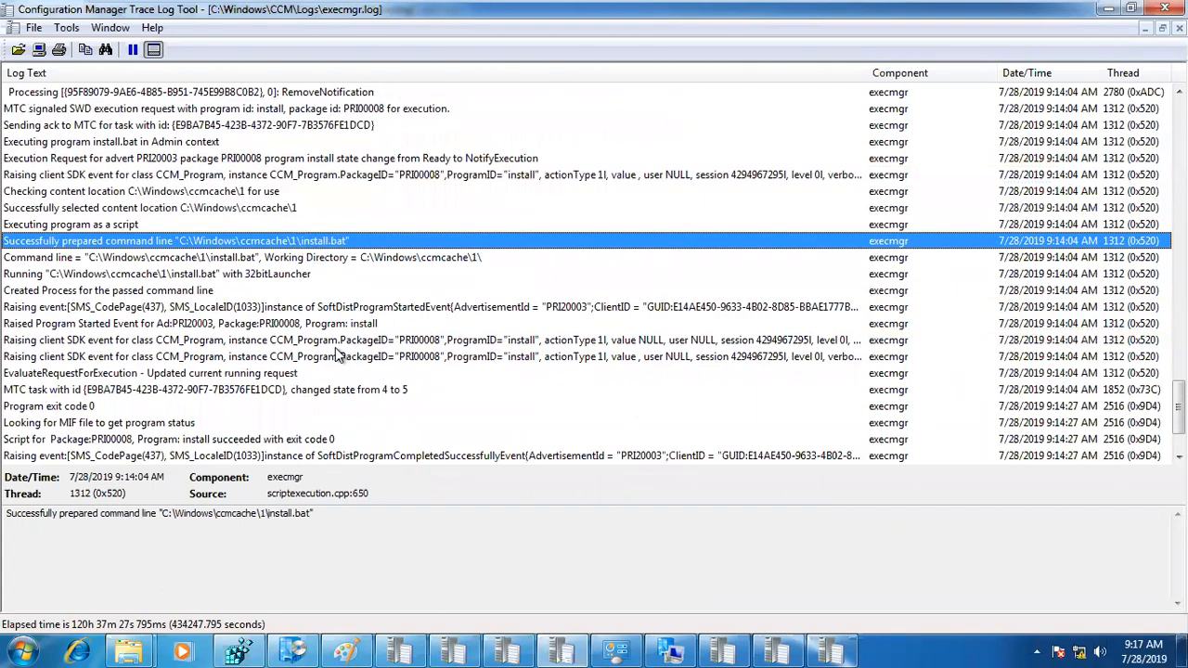
{"action": "left_click", "coordinate": [317, 391]}
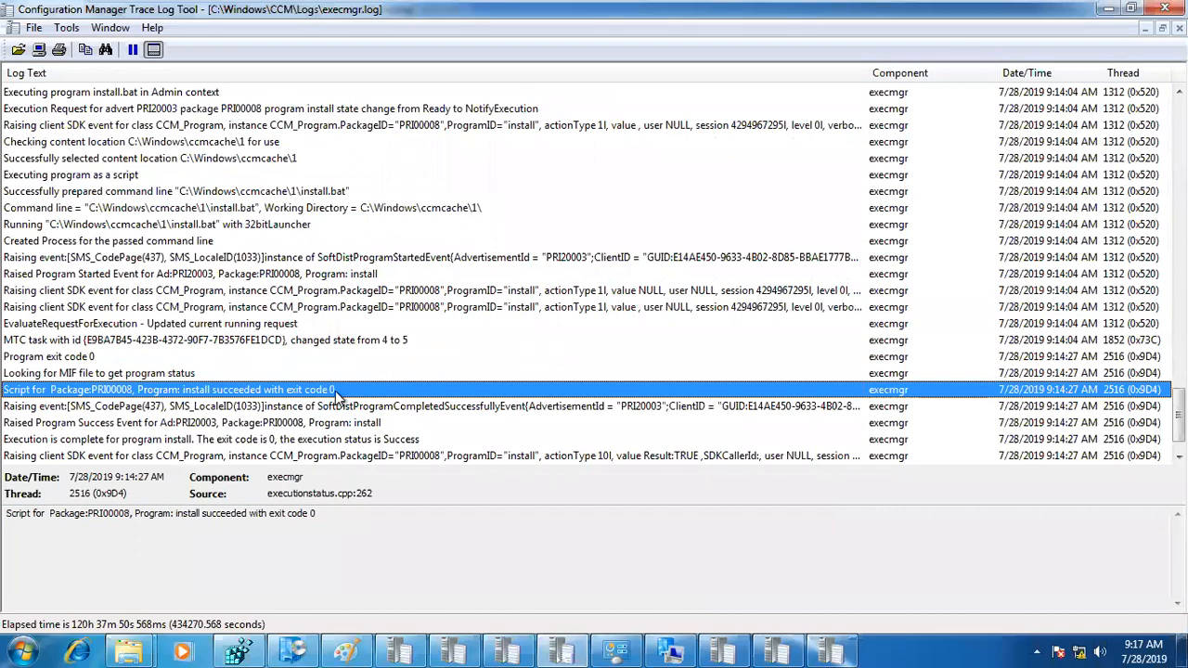
{"action": "scroll", "coordinate": [335, 390], "scroll_direction": "down", "scroll_amount": 1}
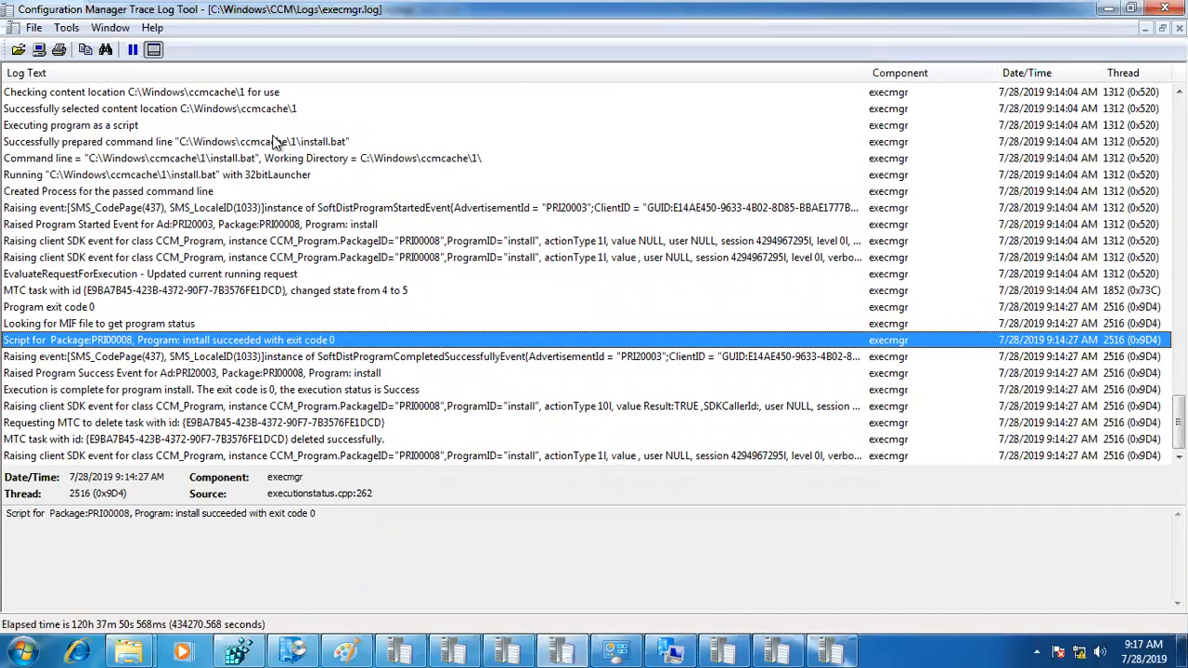
{"action": "left_click", "coordinate": [66, 27]}
{"action": "left_click", "coordinate": [118, 154]}
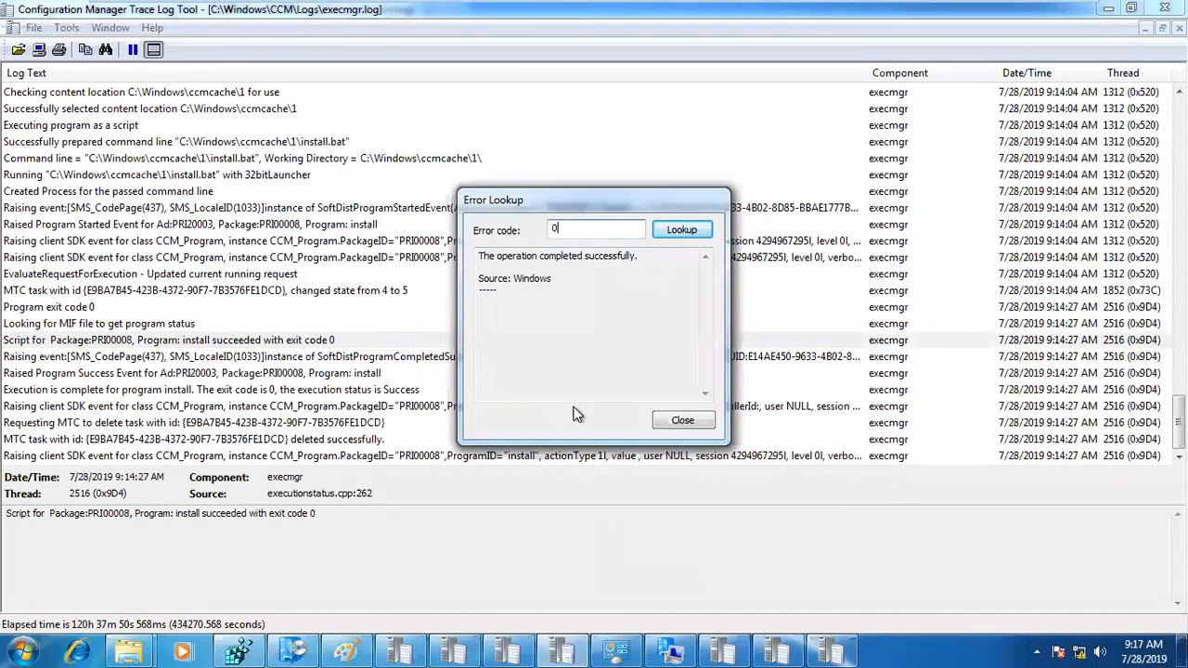
Step: Close the error lookup, switch to the sccm_nani server, and run summarization for the Chrome (install) deployment under Monitoring
{"action": "left_click", "coordinate": [691, 424]}
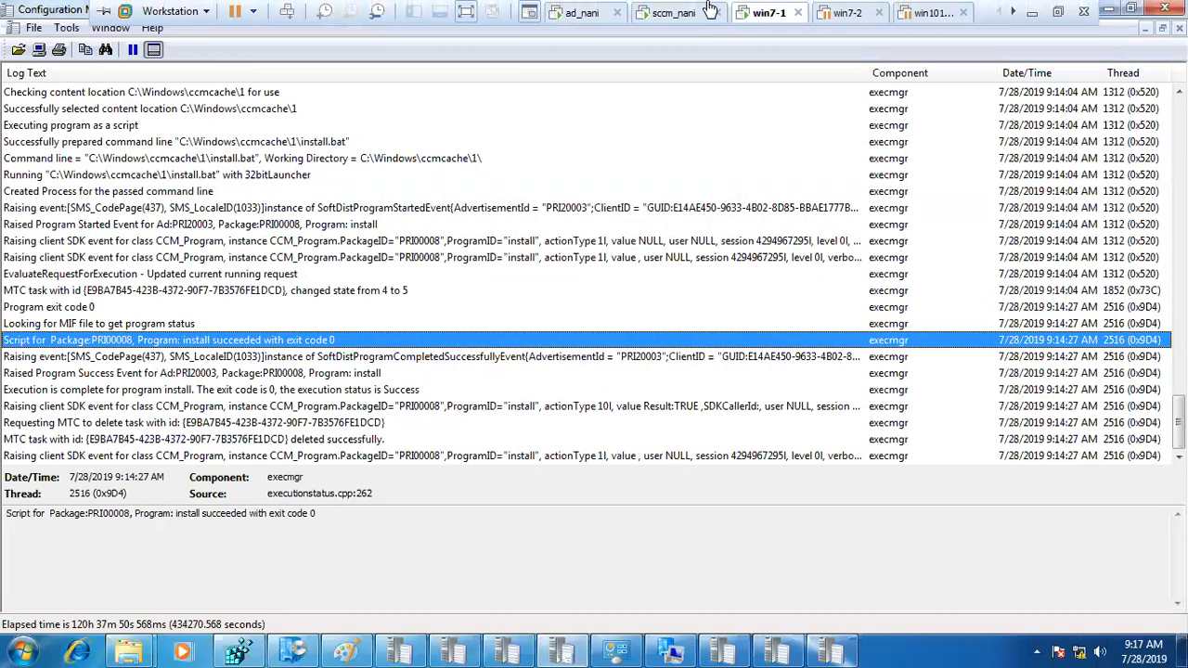
{"action": "left_click", "coordinate": [698, 12]}
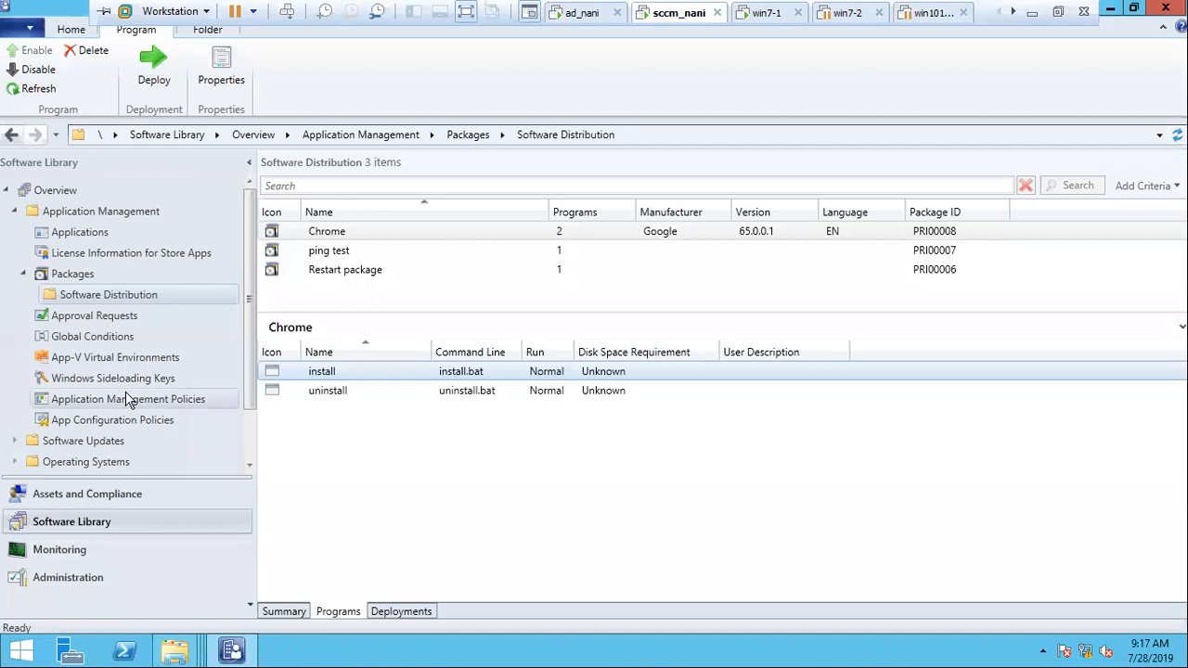
{"action": "left_click", "coordinate": [65, 554]}
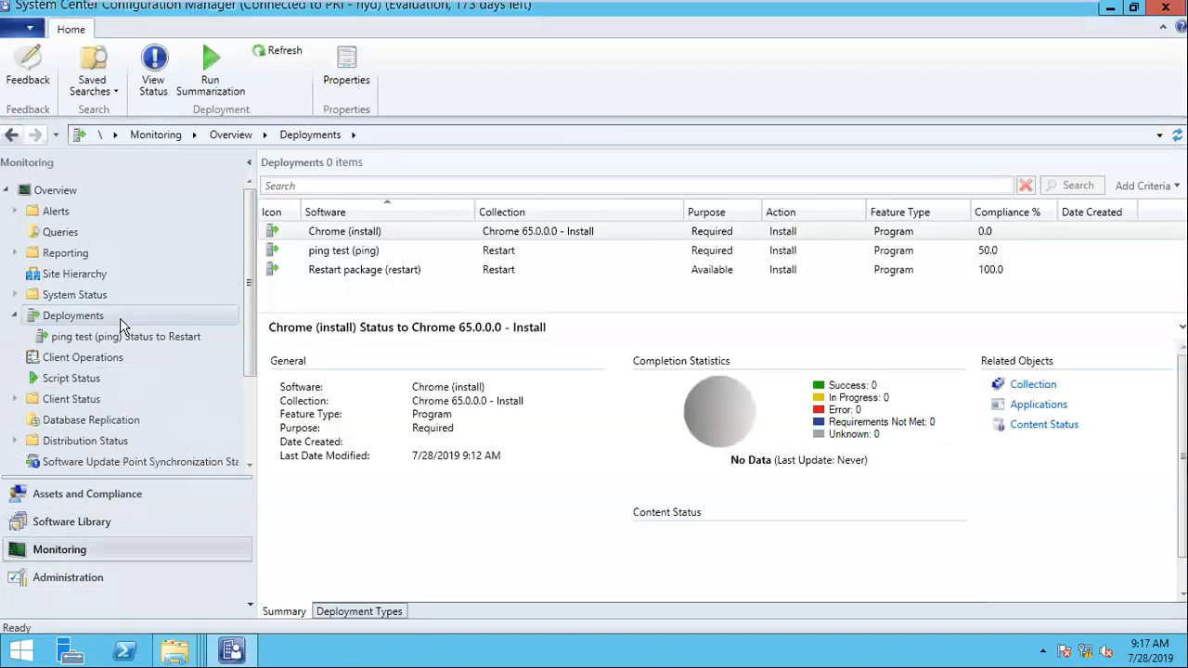
{"action": "left_click", "coordinate": [369, 234]}
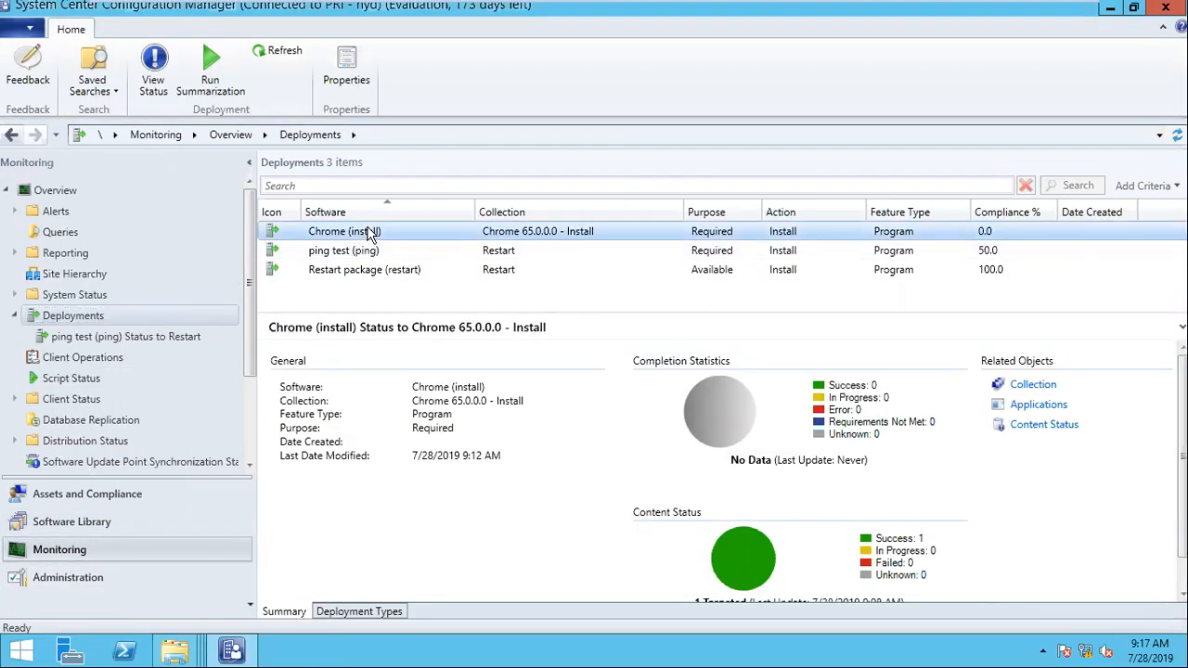
{"action": "right_click", "coordinate": [371, 234]}
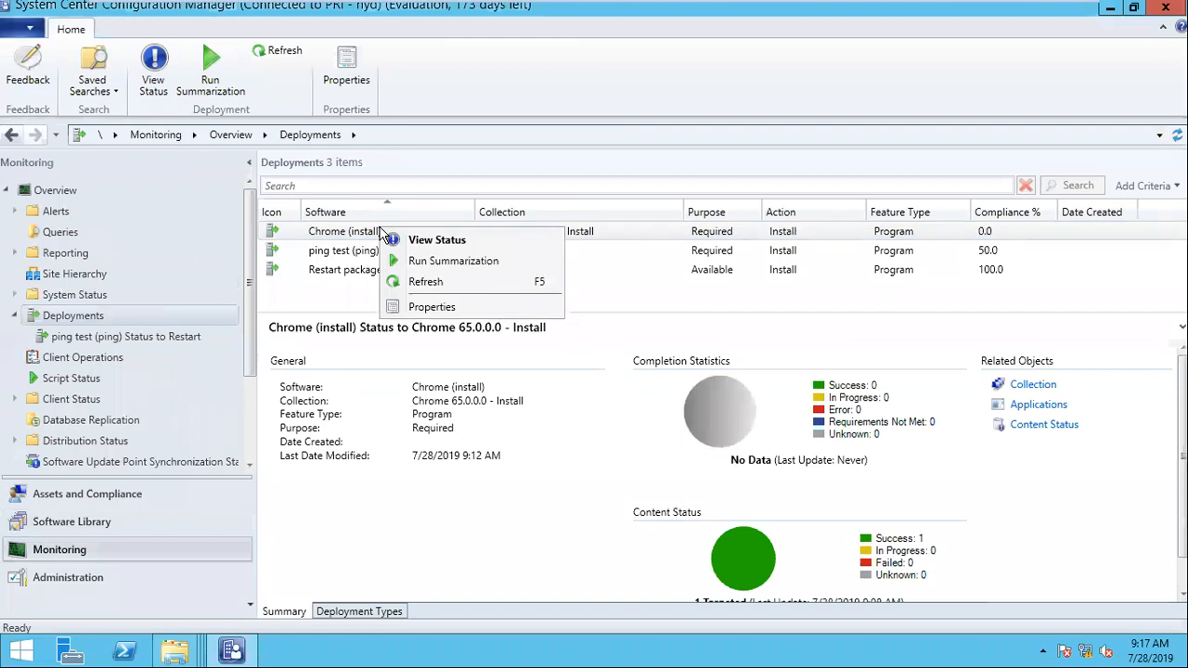
{"action": "left_click", "coordinate": [449, 262]}
{"action": "left_click", "coordinate": [718, 395]}
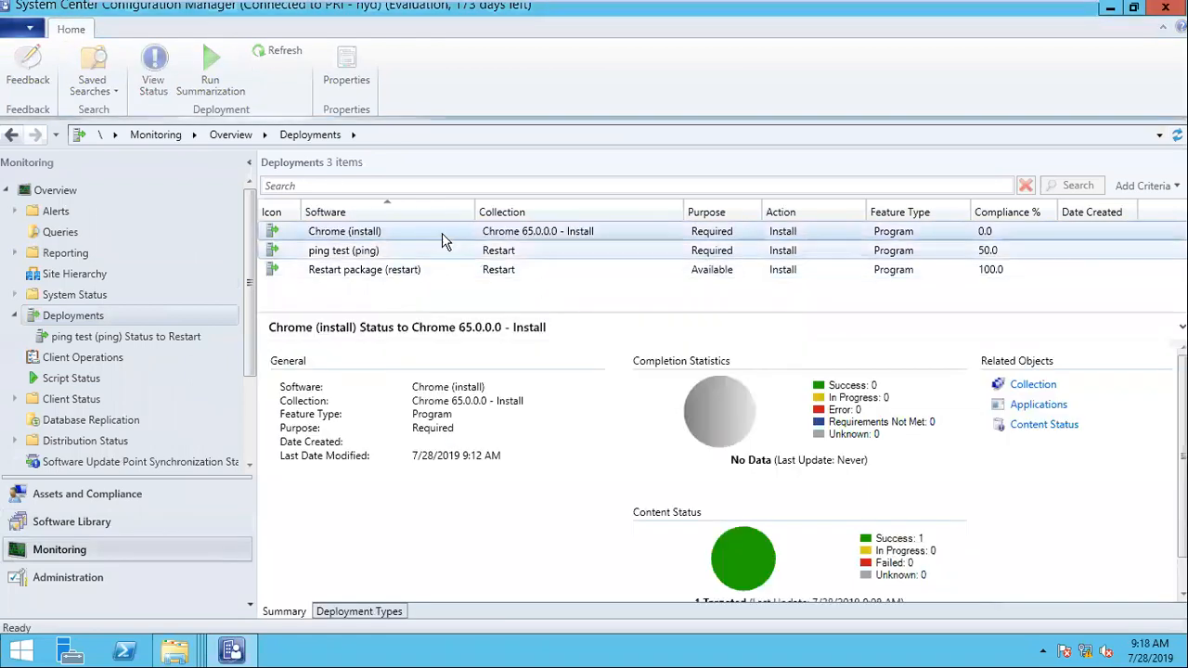
Step: Refresh the Chrome (install) deployment status several times and run its summarization again
{"action": "right_click", "coordinate": [442, 233]}
{"action": "left_click", "coordinate": [534, 285]}
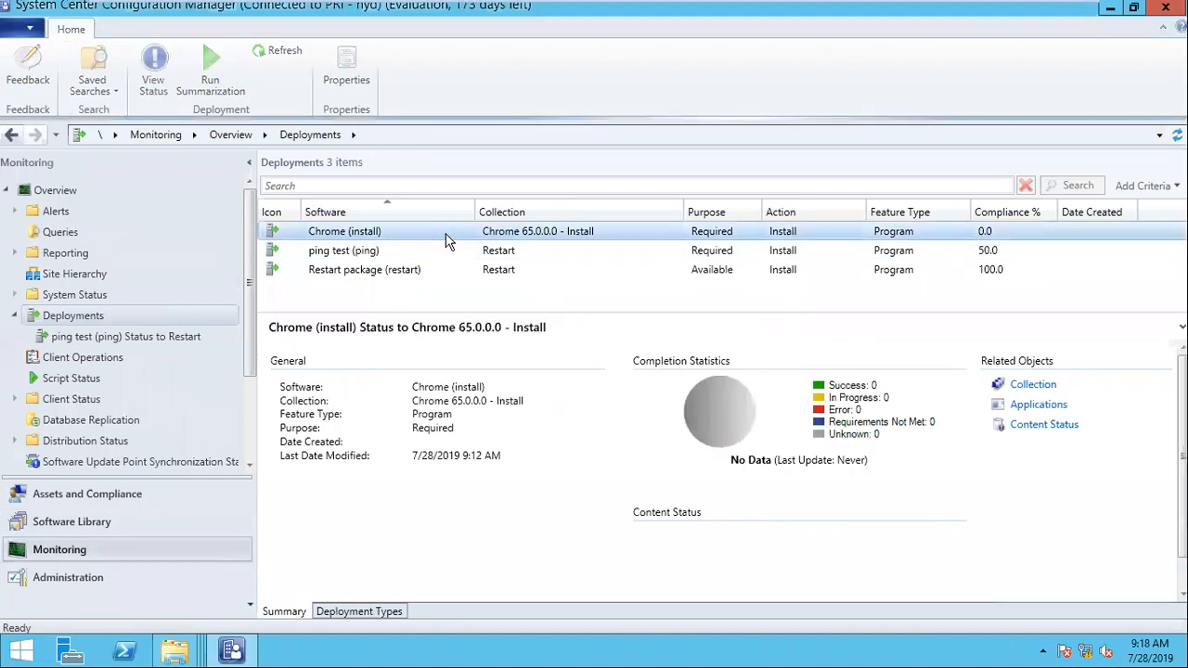
{"action": "right_click", "coordinate": [446, 237]}
{"action": "left_click", "coordinate": [544, 287]}
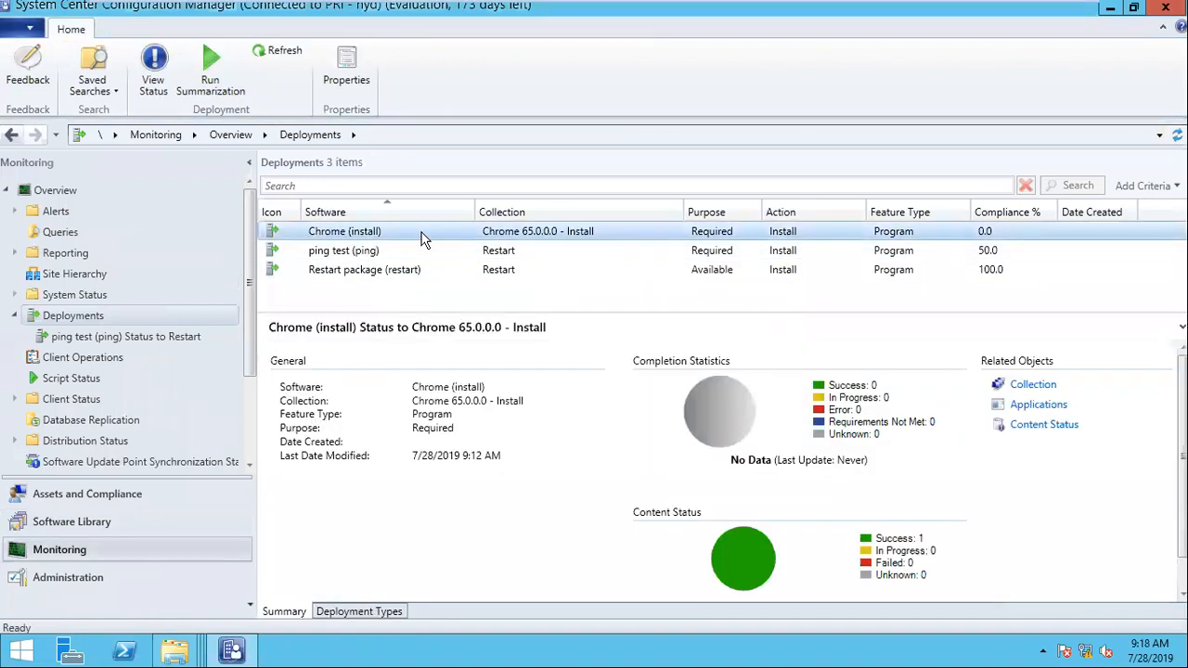
{"action": "right_click", "coordinate": [422, 238]}
{"action": "left_click", "coordinate": [510, 286]}
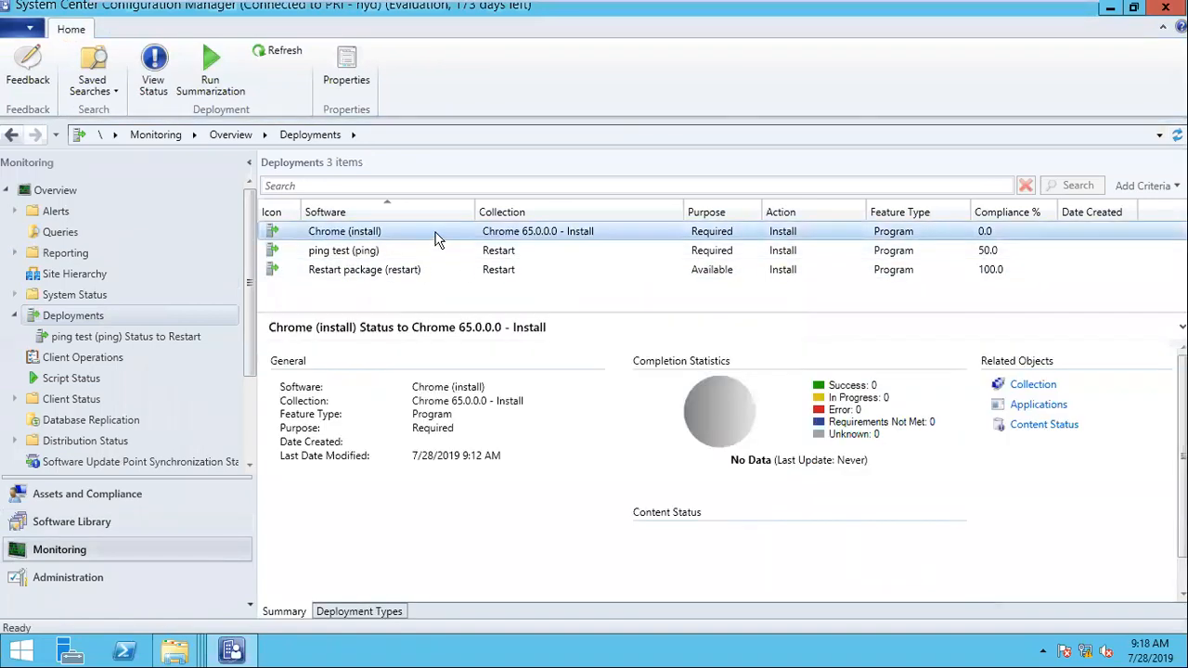
{"action": "right_click", "coordinate": [437, 234]}
{"action": "left_click", "coordinate": [501, 267]}
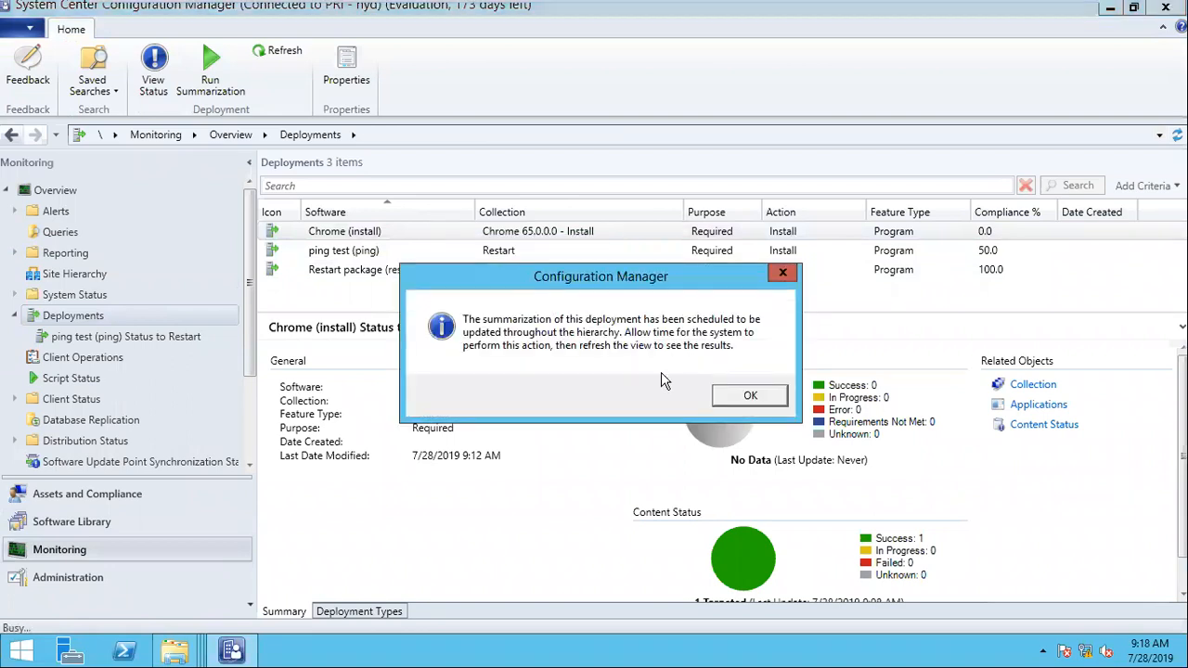
{"action": "left_click", "coordinate": [750, 395]}
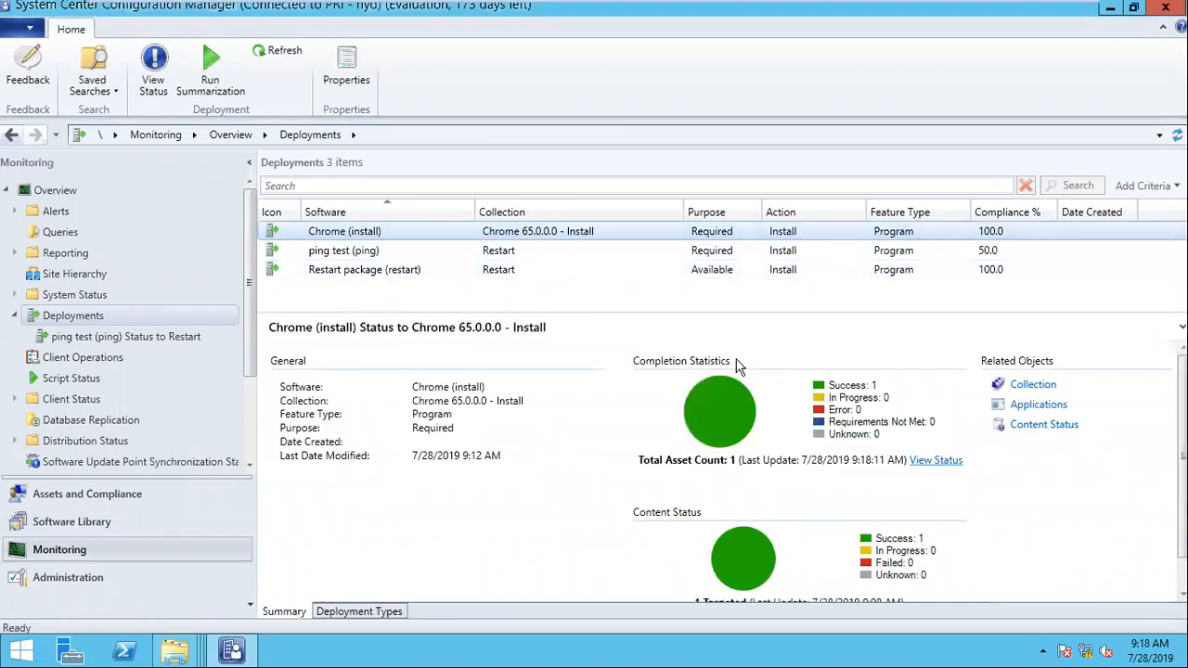
Step: Open the membership rules of the Chrome 65.0.0.0 - Uninstall device collection in the Google folder
{"action": "left_click", "coordinate": [112, 578]}
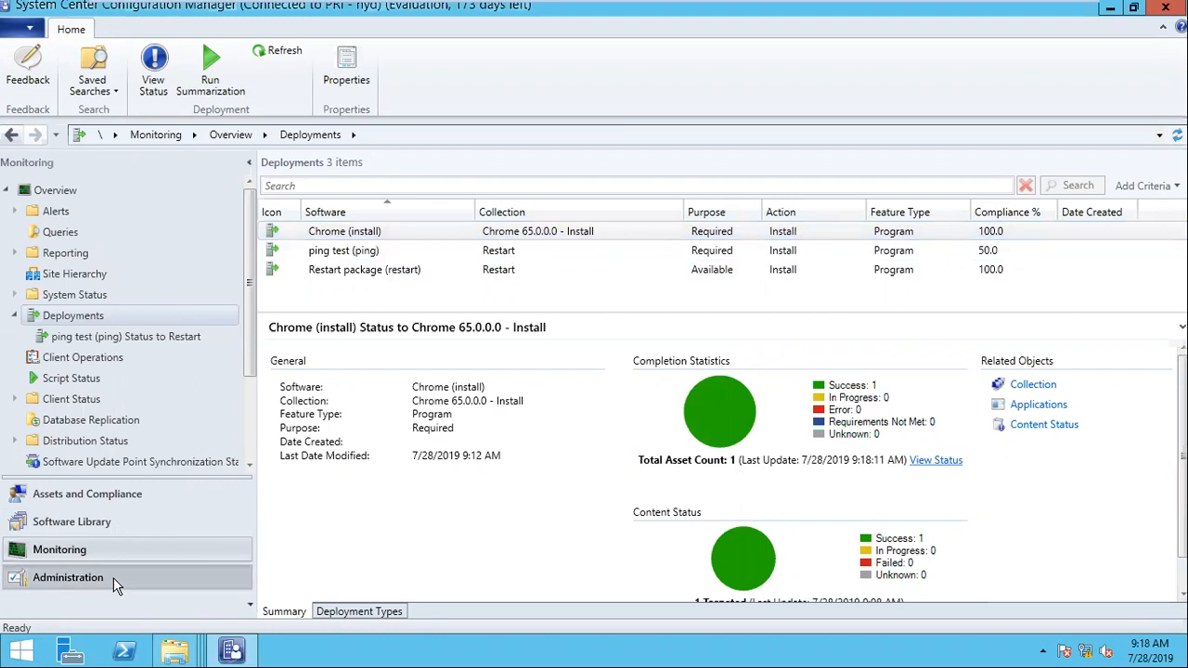
{"action": "left_click", "coordinate": [92, 498]}
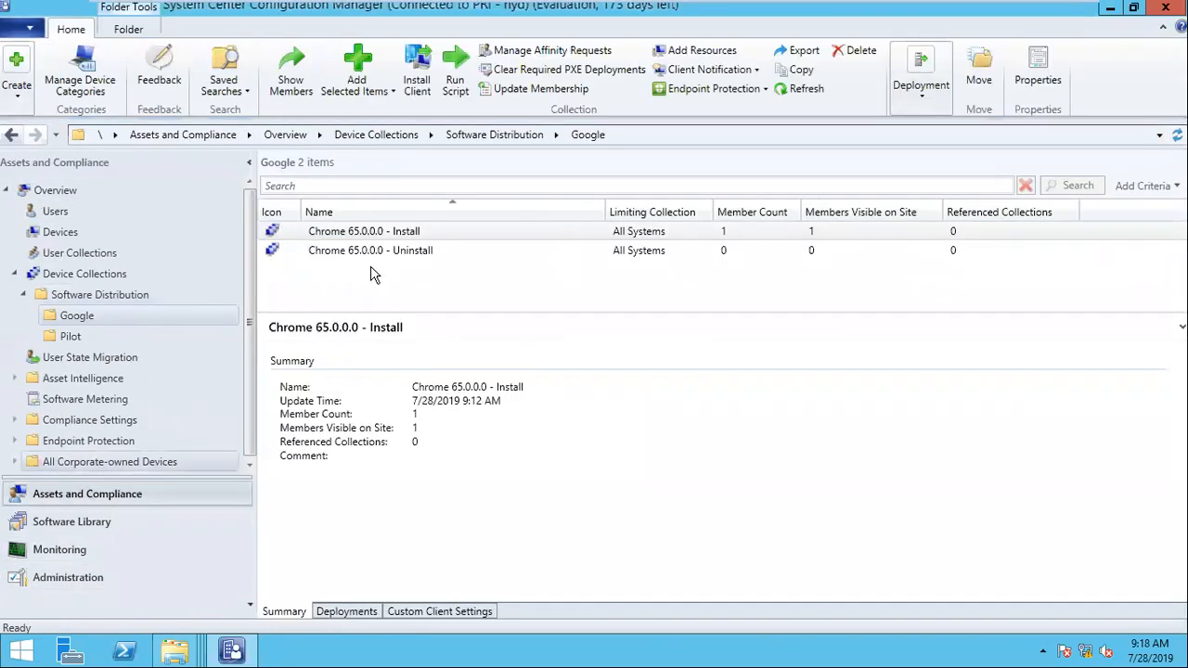
{"action": "left_click", "coordinate": [415, 251]}
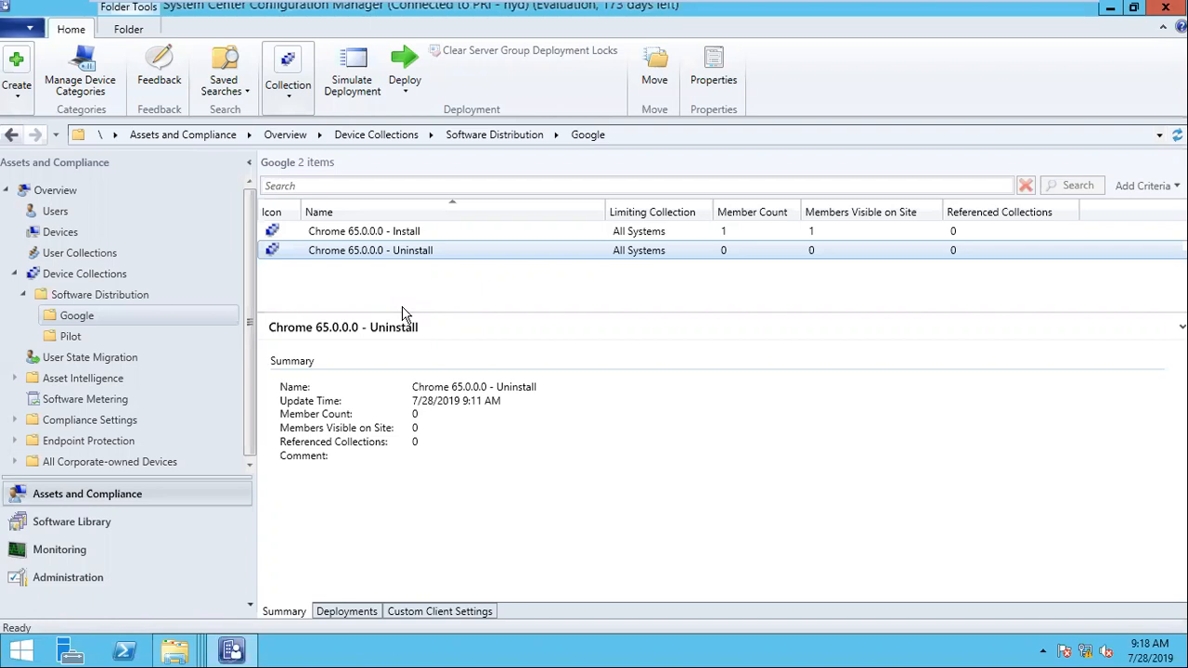
{"action": "right_click", "coordinate": [413, 256]}
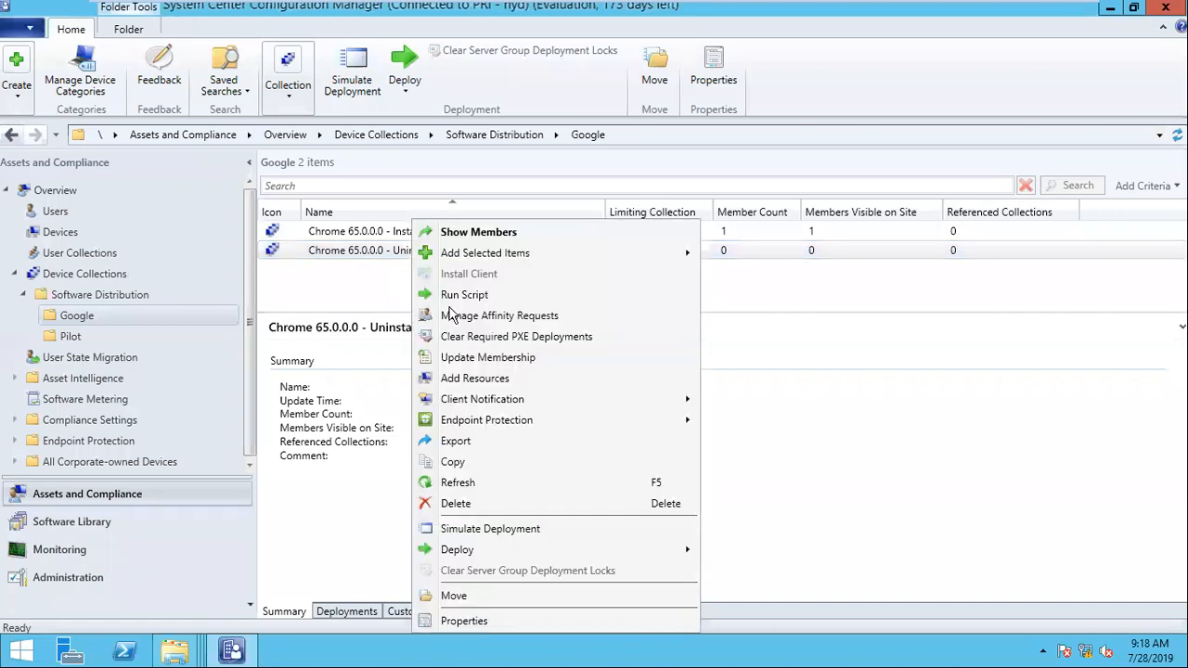
{"action": "left_click", "coordinate": [485, 626]}
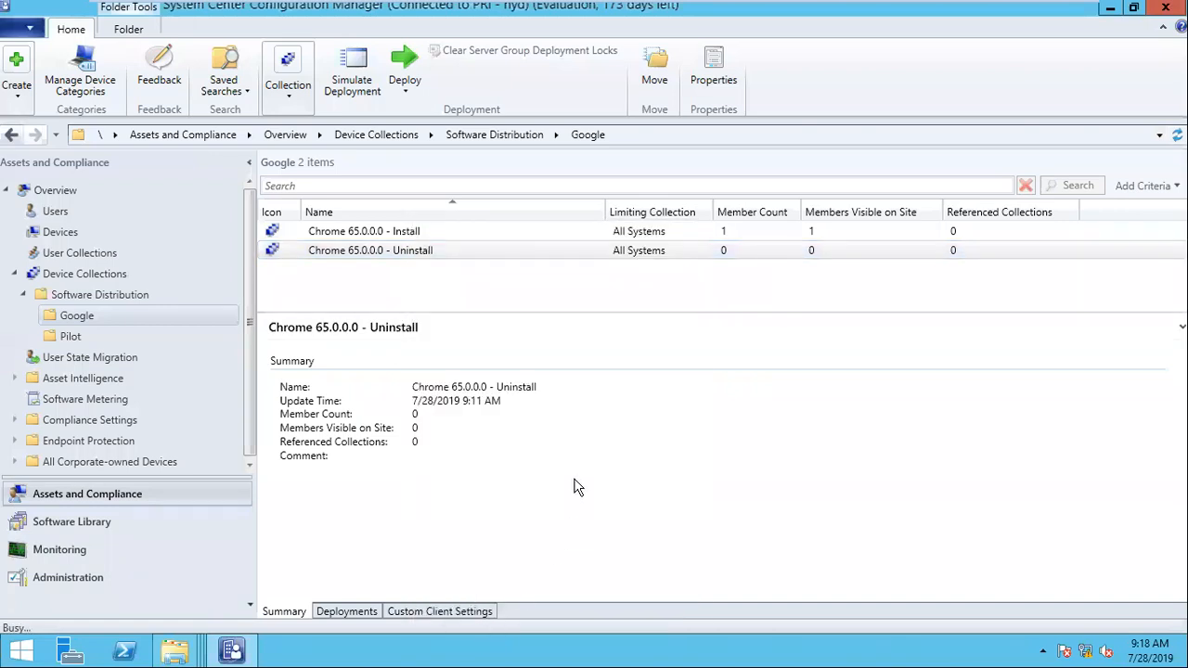
{"action": "left_click", "coordinate": [470, 144]}
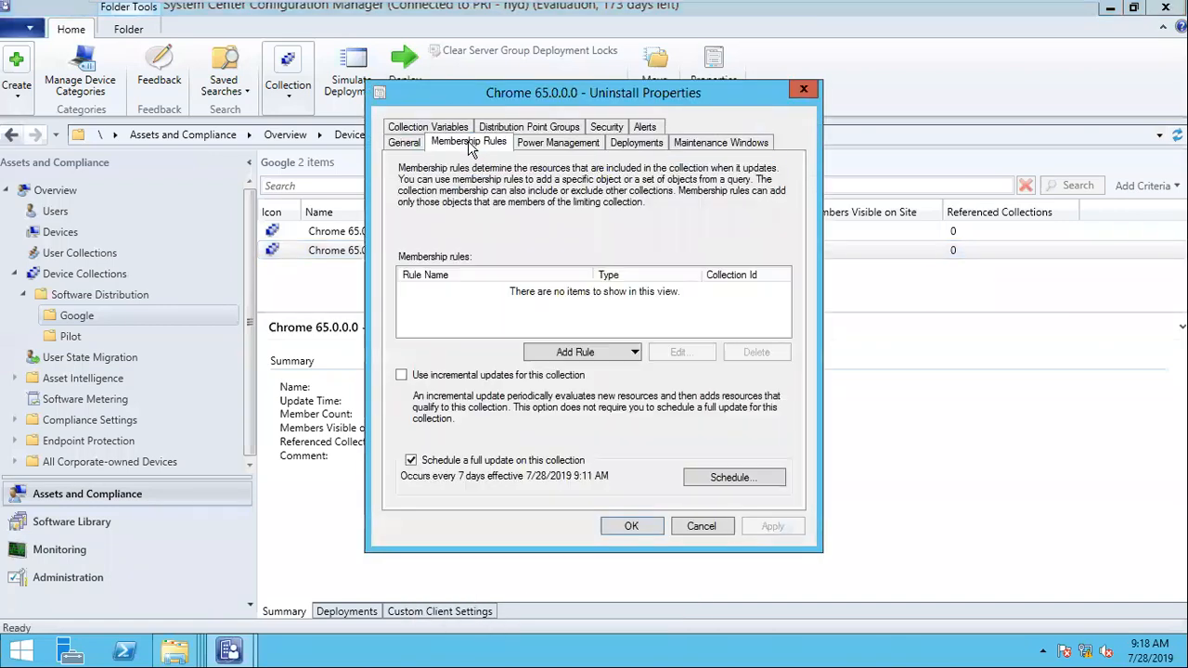
Step: Add an exclude rule for the Chrome 65.0.0.0 - Install collection, save the Uninstall collection's properties and refresh it
{"action": "left_click", "coordinate": [603, 355]}
{"action": "left_click", "coordinate": [612, 451]}
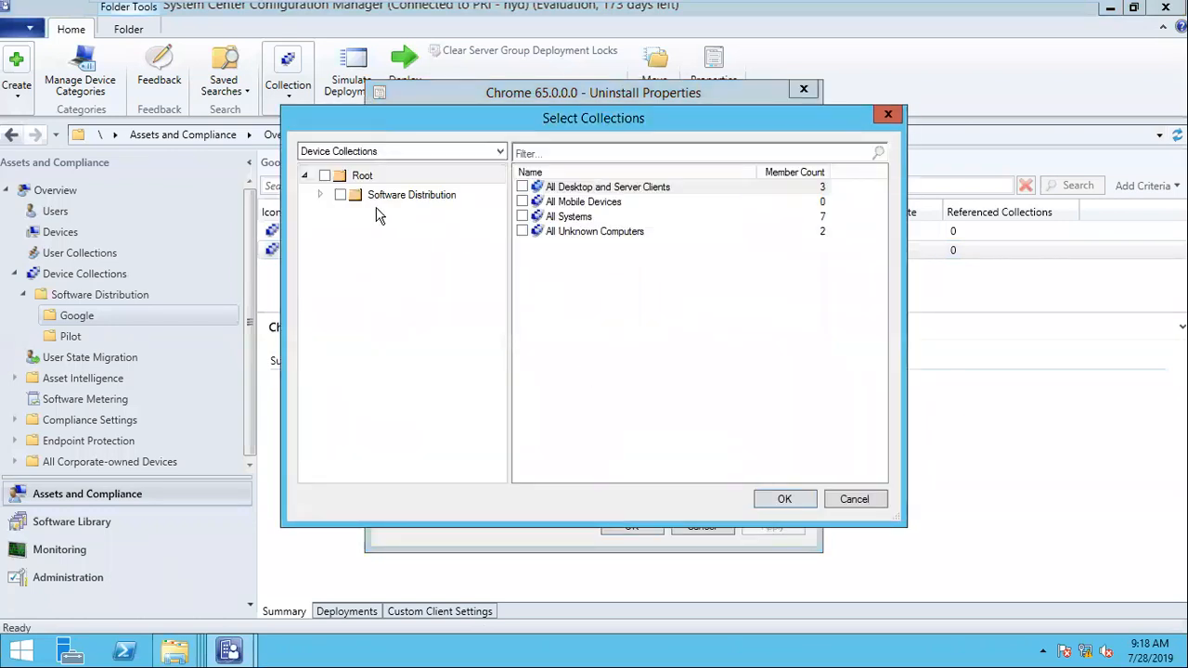
{"action": "left_click", "coordinate": [319, 199]}
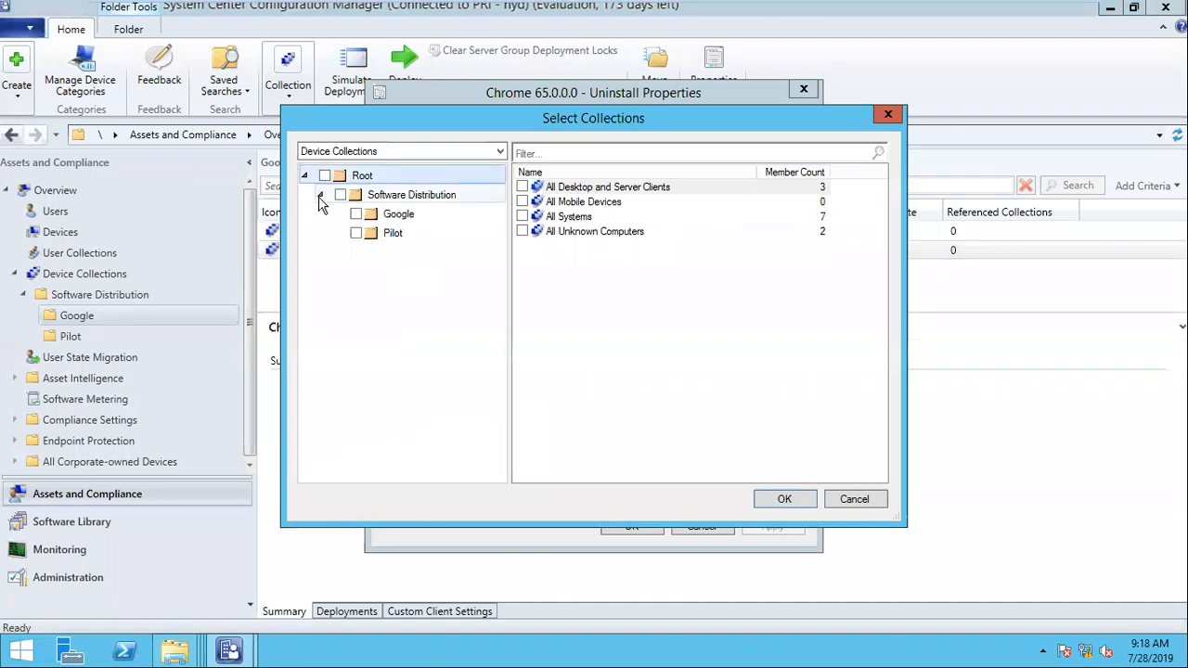
{"action": "left_click", "coordinate": [433, 232]}
{"action": "left_click", "coordinate": [399, 215]}
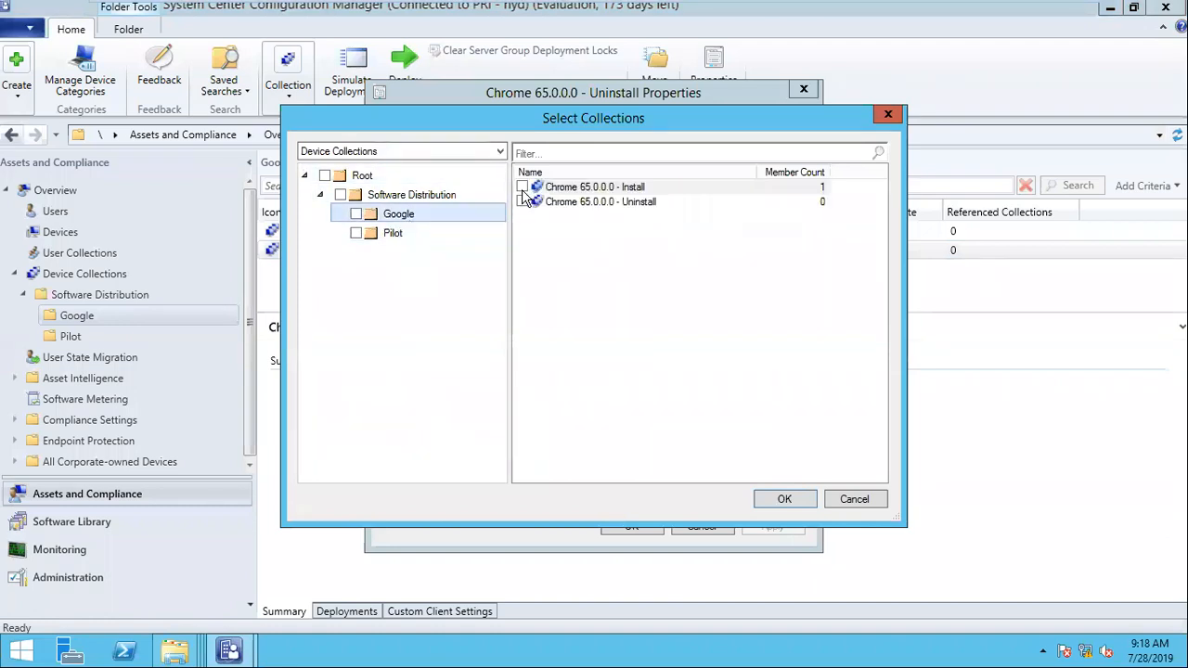
{"action": "left_click", "coordinate": [521, 187]}
{"action": "left_click", "coordinate": [787, 499]}
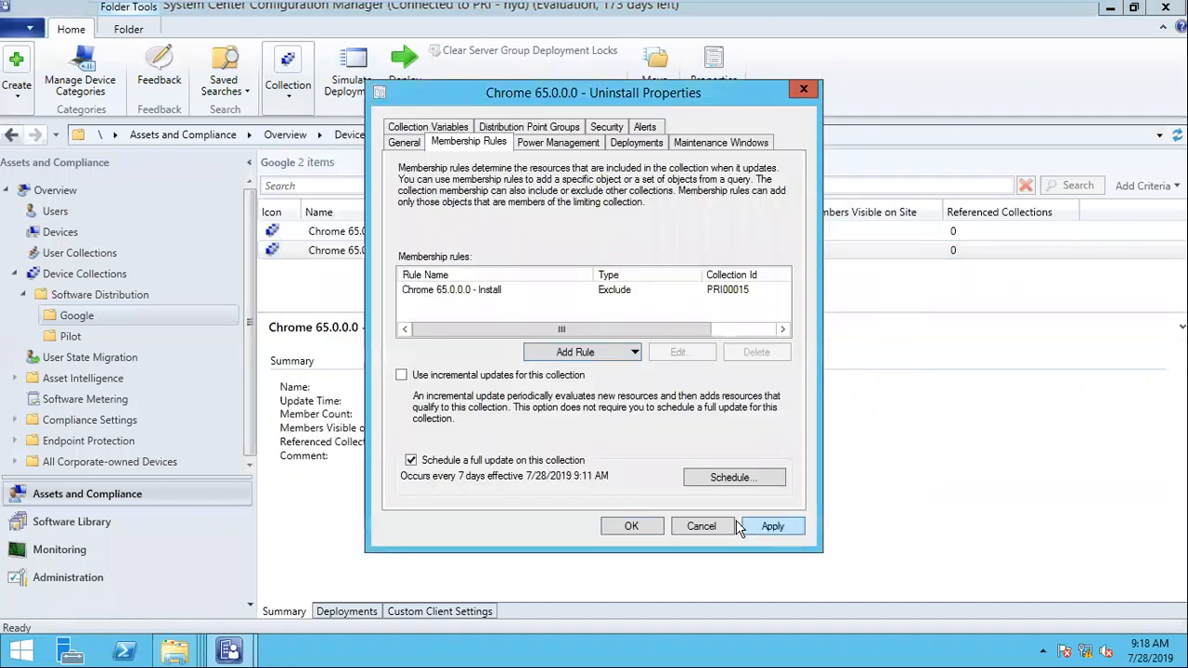
{"action": "left_click", "coordinate": [627, 529]}
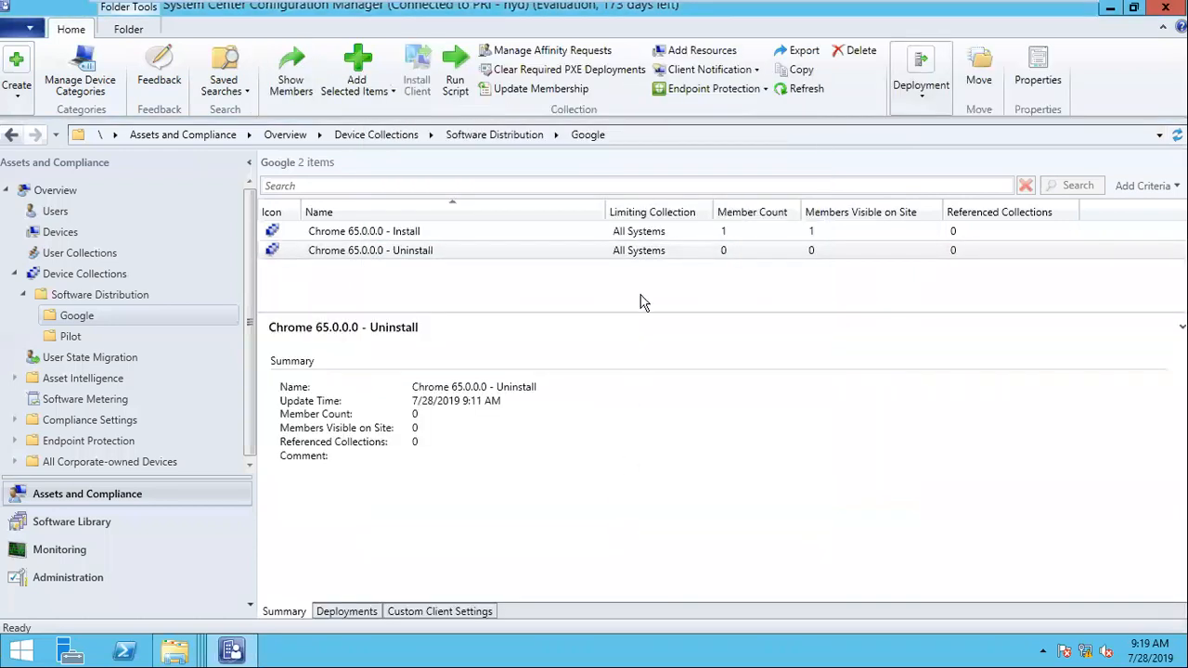
{"action": "right_click", "coordinate": [437, 250]}
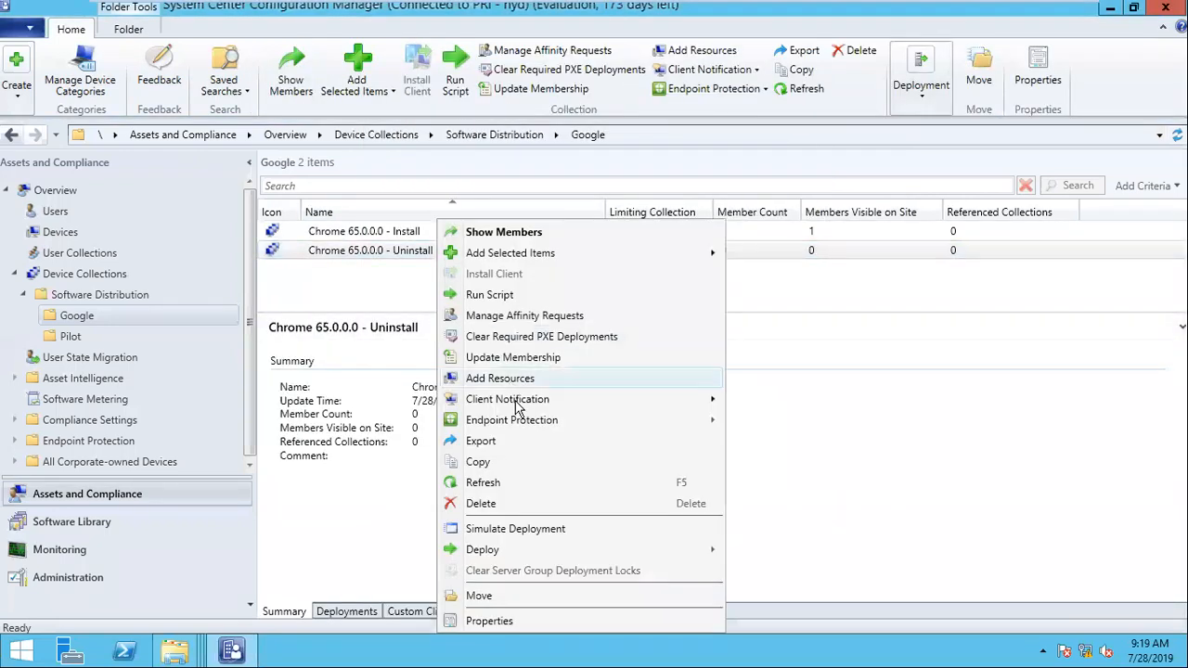
{"action": "left_click", "coordinate": [522, 482]}
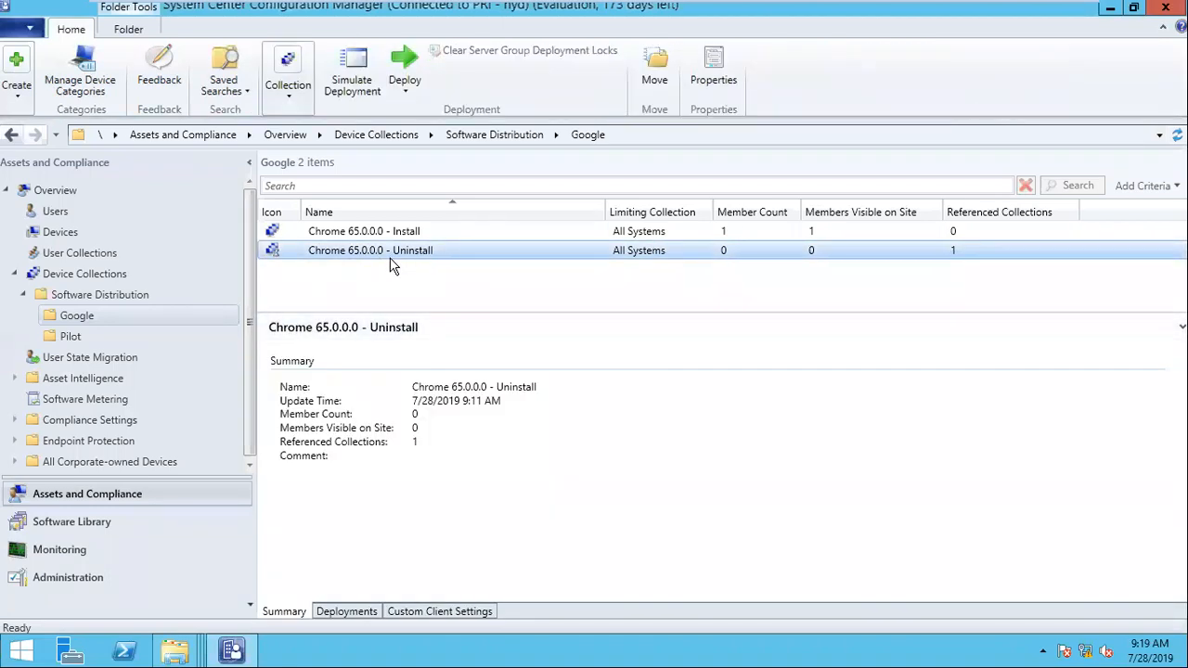
Step: Add the system resource SYSTEM100 to the Chrome 65.0.0.0 - Install collection
{"action": "left_click", "coordinate": [380, 232]}
{"action": "right_click", "coordinate": [380, 232]}
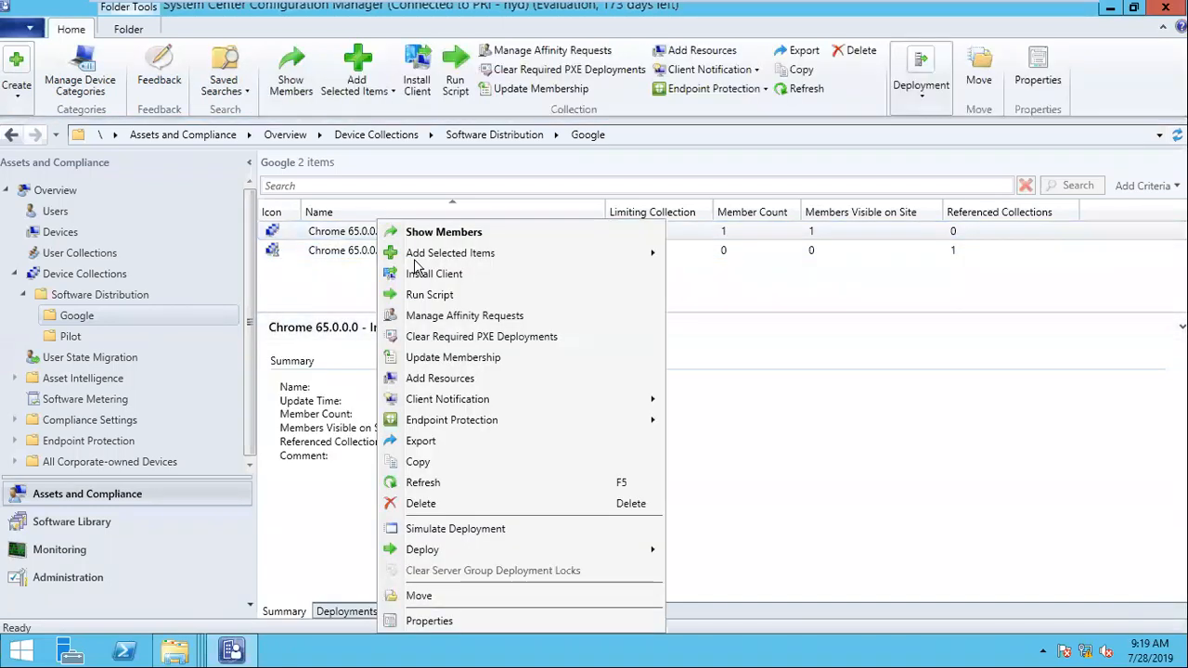
{"action": "left_click", "coordinate": [469, 378]}
{"action": "left_click", "coordinate": [712, 252]}
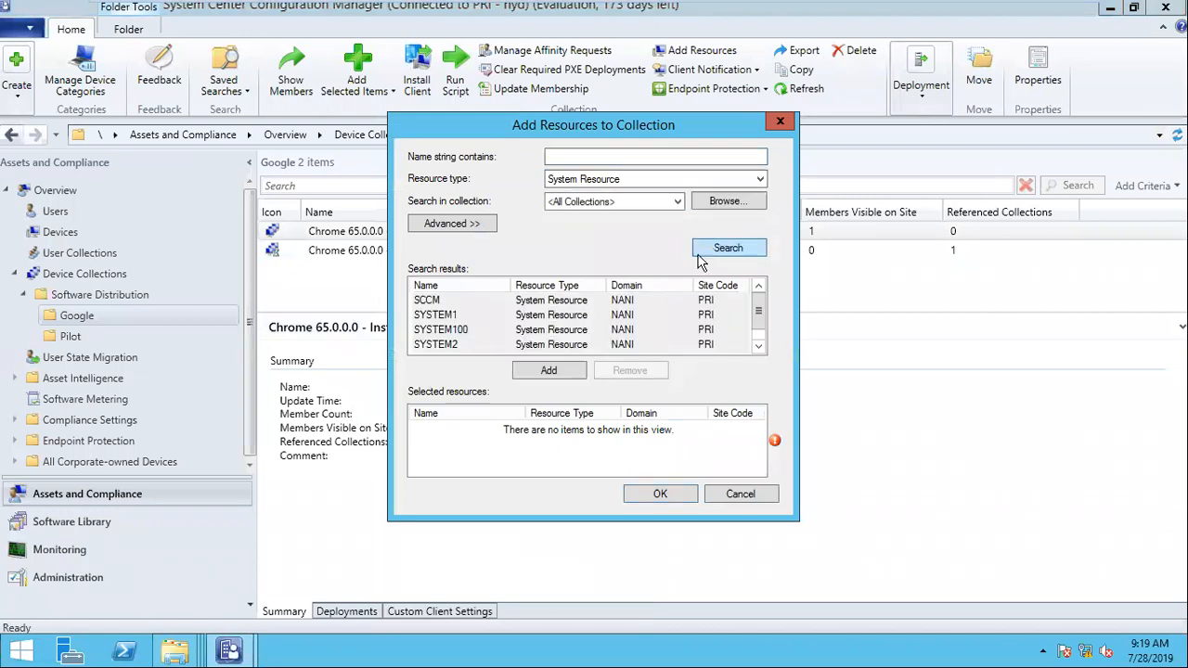
{"action": "left_click", "coordinate": [450, 332]}
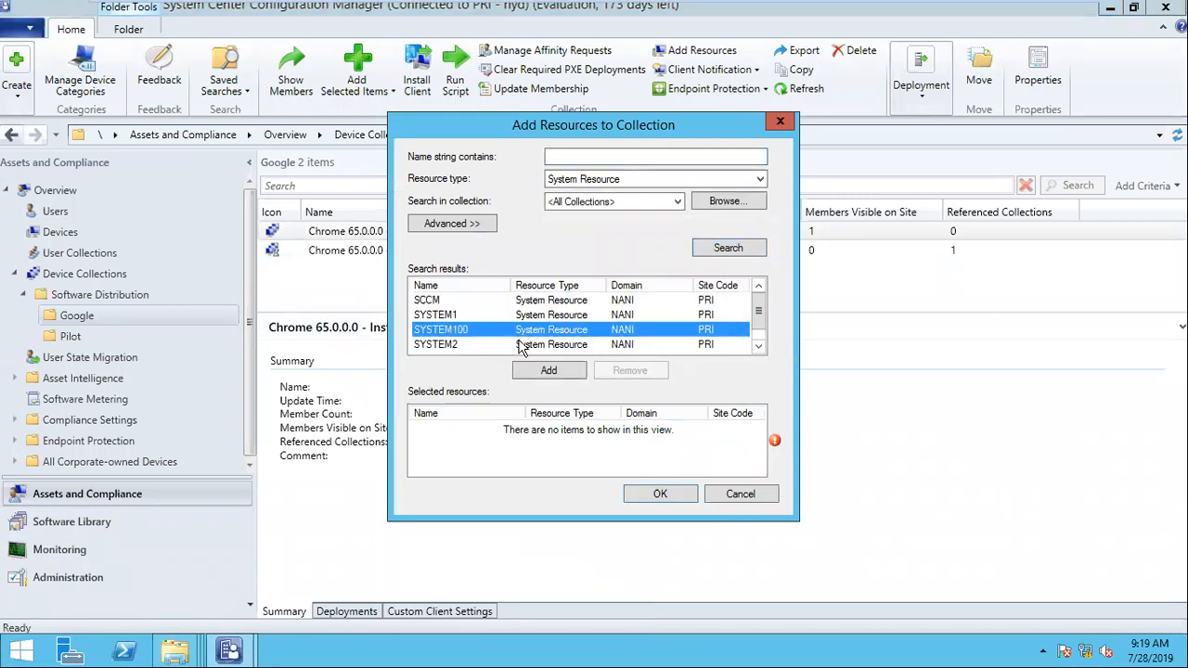
{"action": "left_click", "coordinate": [550, 370]}
{"action": "left_click", "coordinate": [660, 494]}
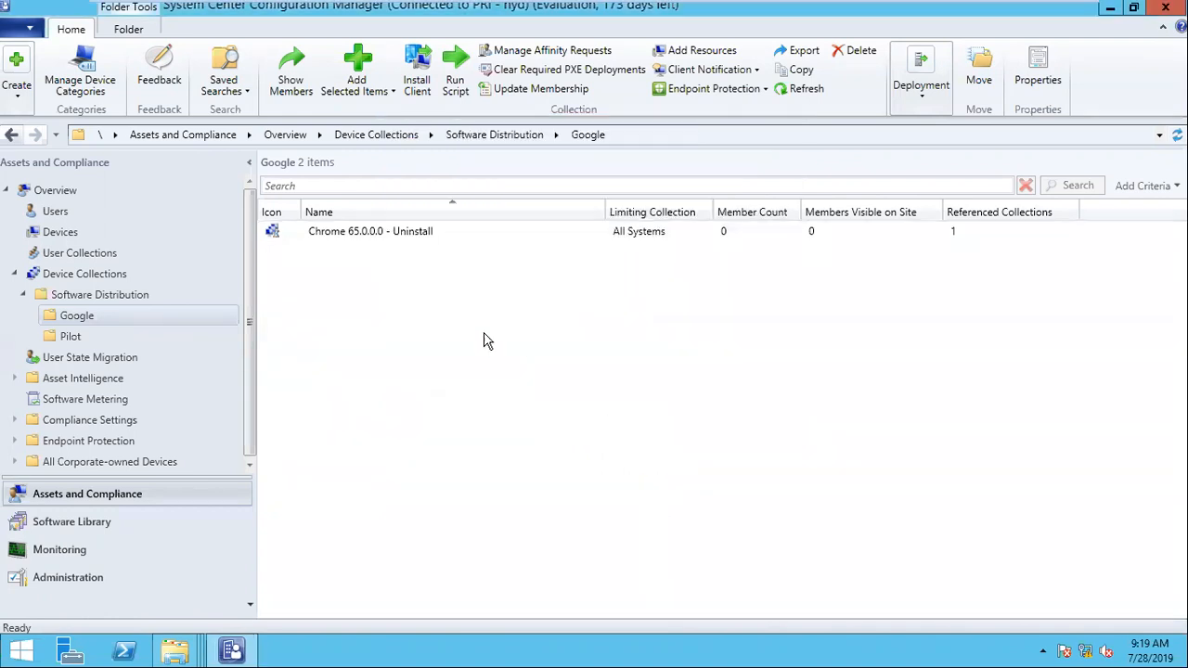
Step: Refresh the Chrome 65.0.0.0 - Install collection and check its updated member count
{"action": "right_click", "coordinate": [404, 237]}
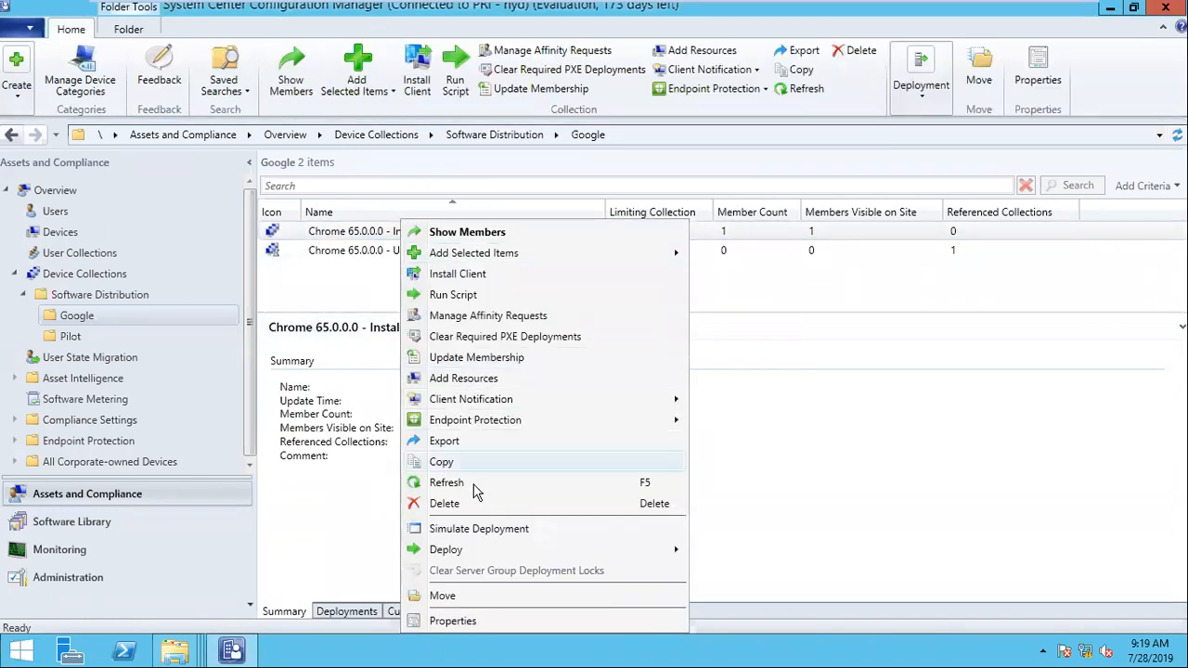
{"action": "left_click", "coordinate": [475, 495]}
{"action": "right_click", "coordinate": [386, 231]}
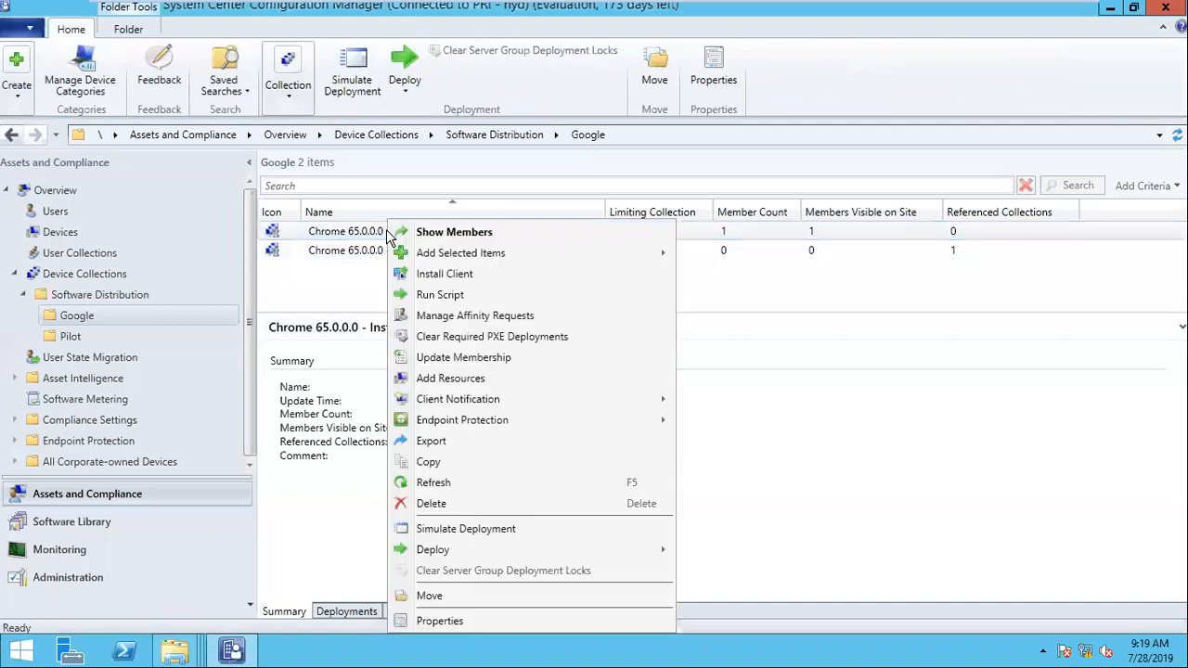
{"action": "left_click", "coordinate": [452, 482]}
{"action": "left_click", "coordinate": [383, 234]}
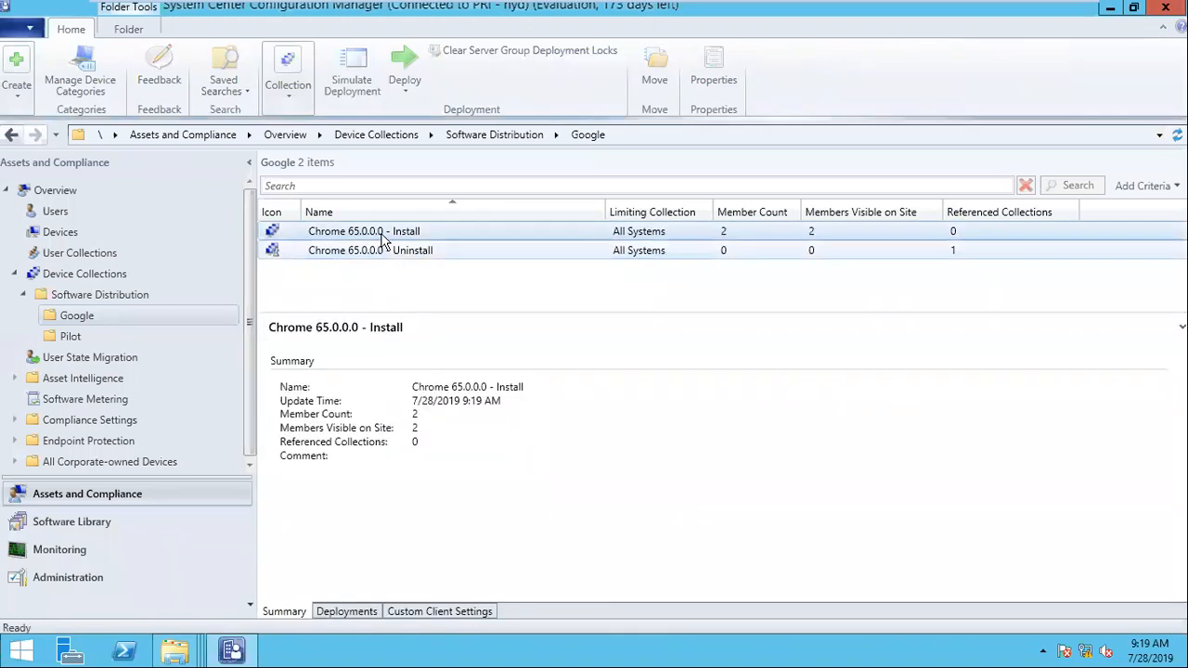
{"action": "right_click", "coordinate": [384, 237]}
Step: Add the system resource SYSTEM1 to the Chrome 65.0.0.0 - Uninstall collection, searching for resources containing system1
{"action": "left_click", "coordinate": [342, 252]}
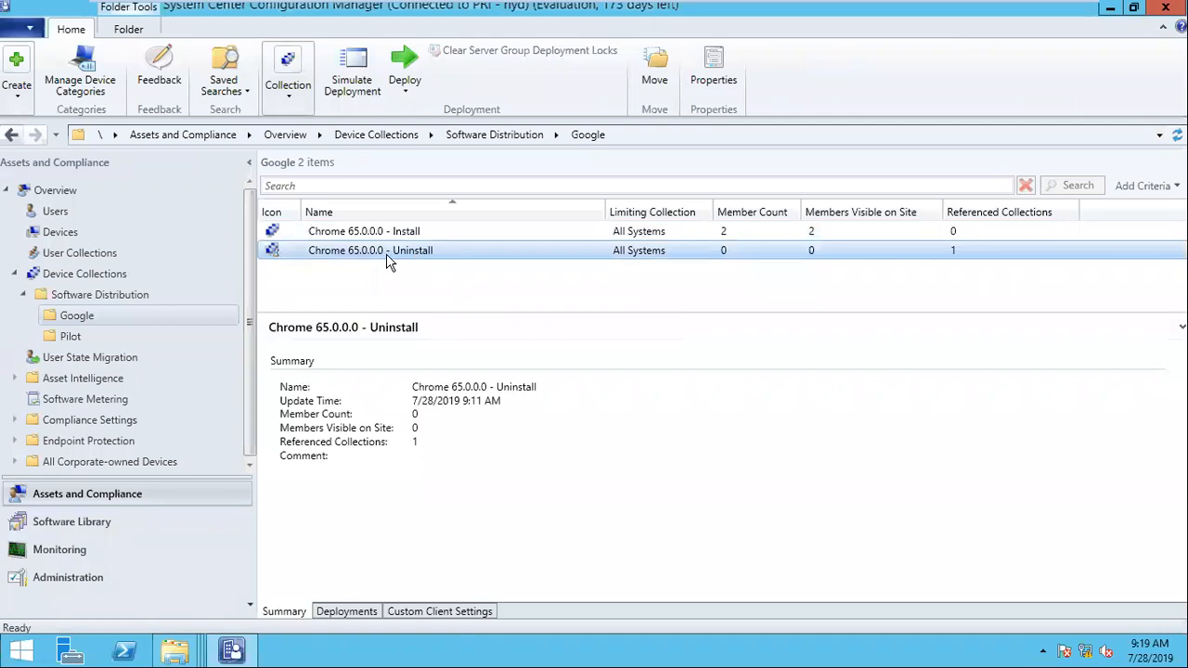
{"action": "right_click", "coordinate": [385, 255]}
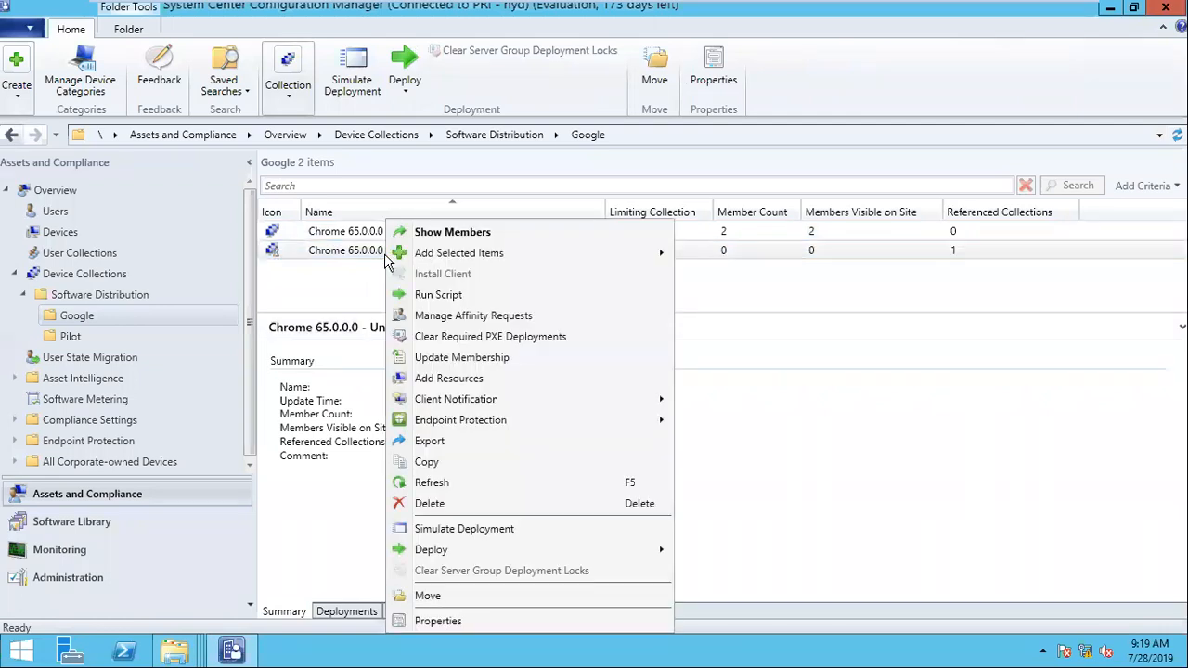
{"action": "left_click", "coordinate": [464, 381]}
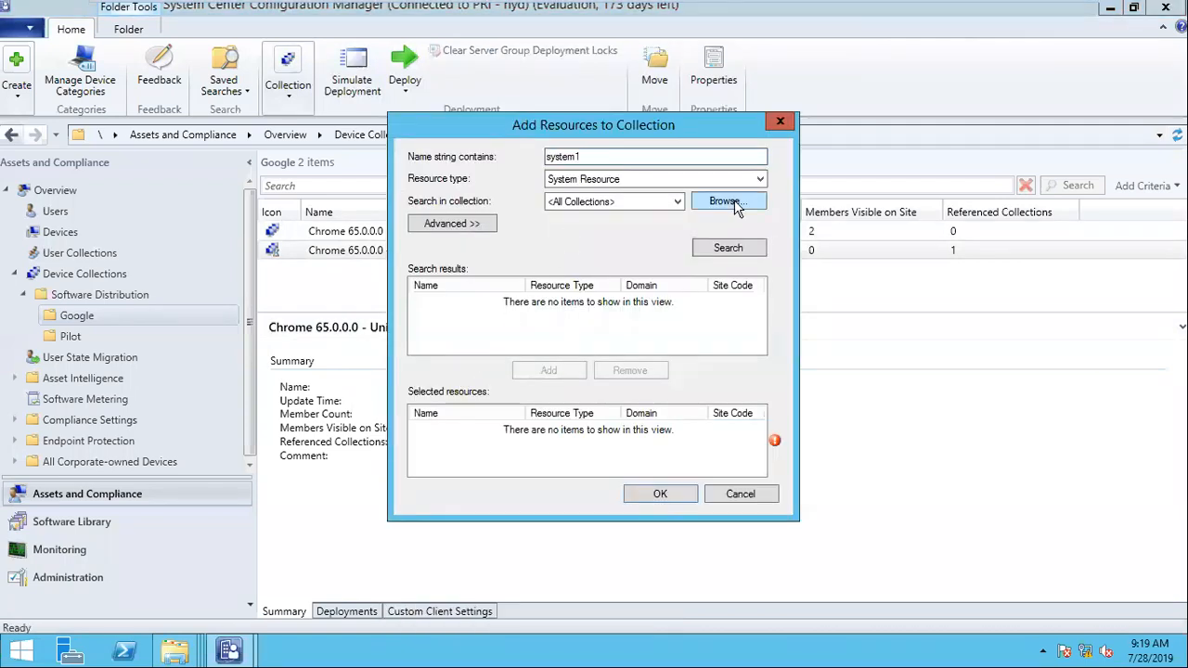
{"action": "left_click", "coordinate": [730, 250]}
{"action": "left_click", "coordinate": [484, 299]}
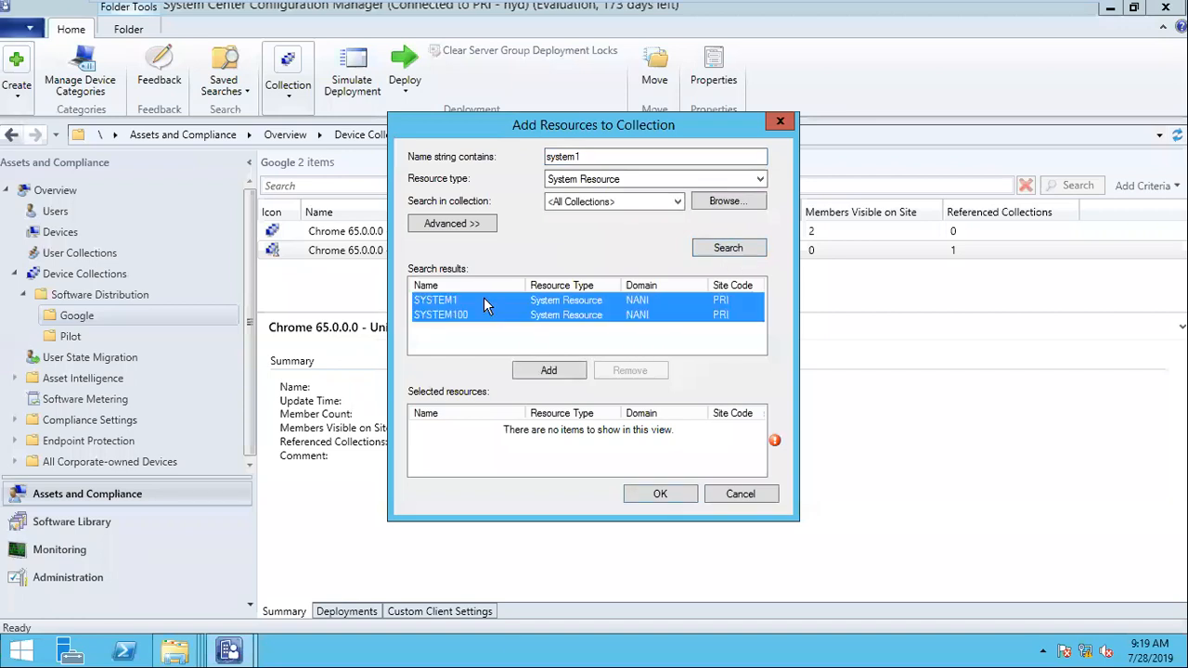
{"action": "left_click", "coordinate": [536, 371]}
{"action": "left_click", "coordinate": [652, 494]}
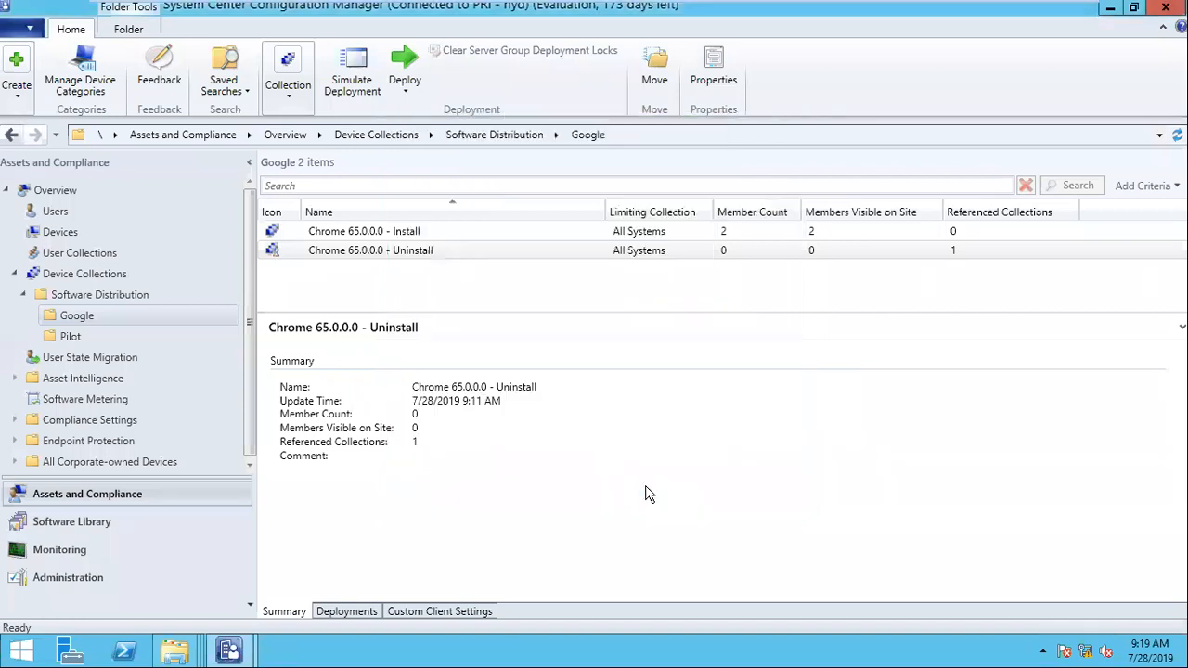
Step: Refresh the Chrome 65.0.0.0 - Uninstall collection repeatedly and check its member count
{"action": "right_click", "coordinate": [401, 250]}
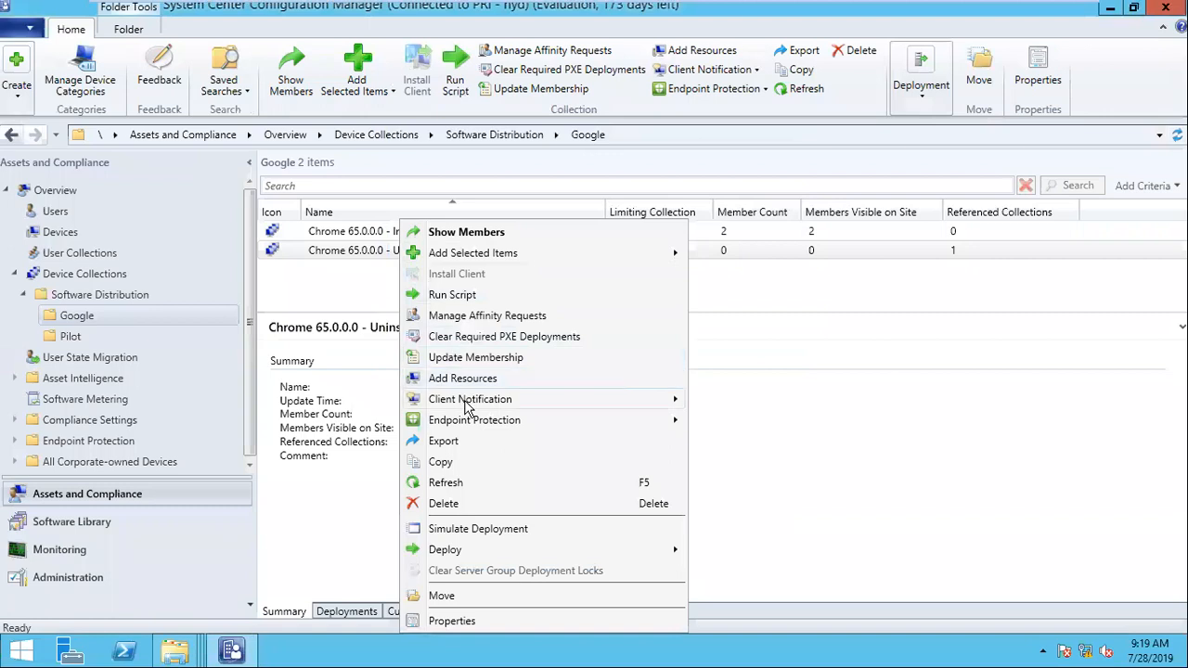
{"action": "left_click", "coordinate": [459, 483]}
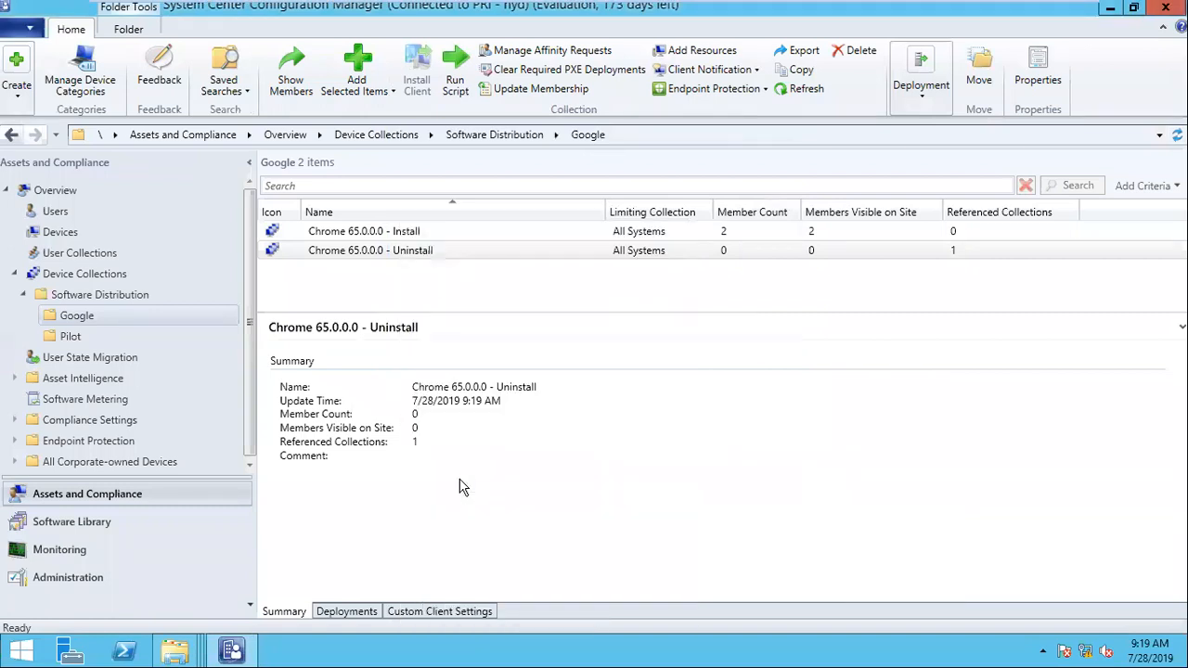
{"action": "right_click", "coordinate": [390, 253]}
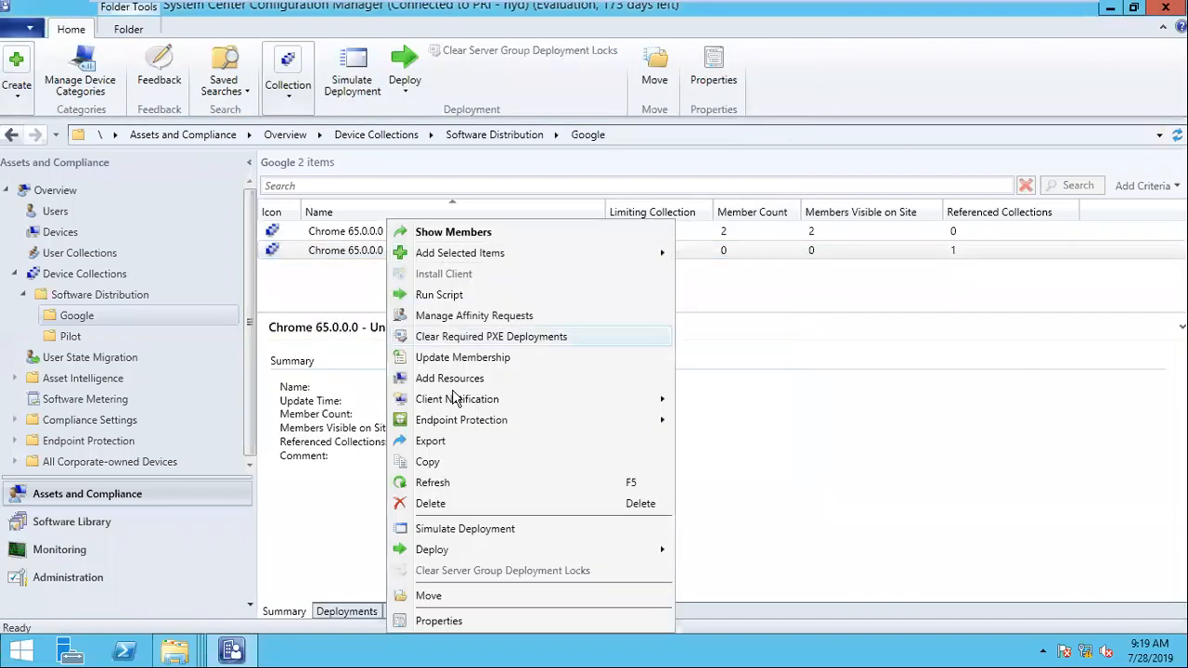
{"action": "left_click", "coordinate": [455, 483]}
{"action": "left_click", "coordinate": [388, 257]}
{"action": "right_click", "coordinate": [389, 260]}
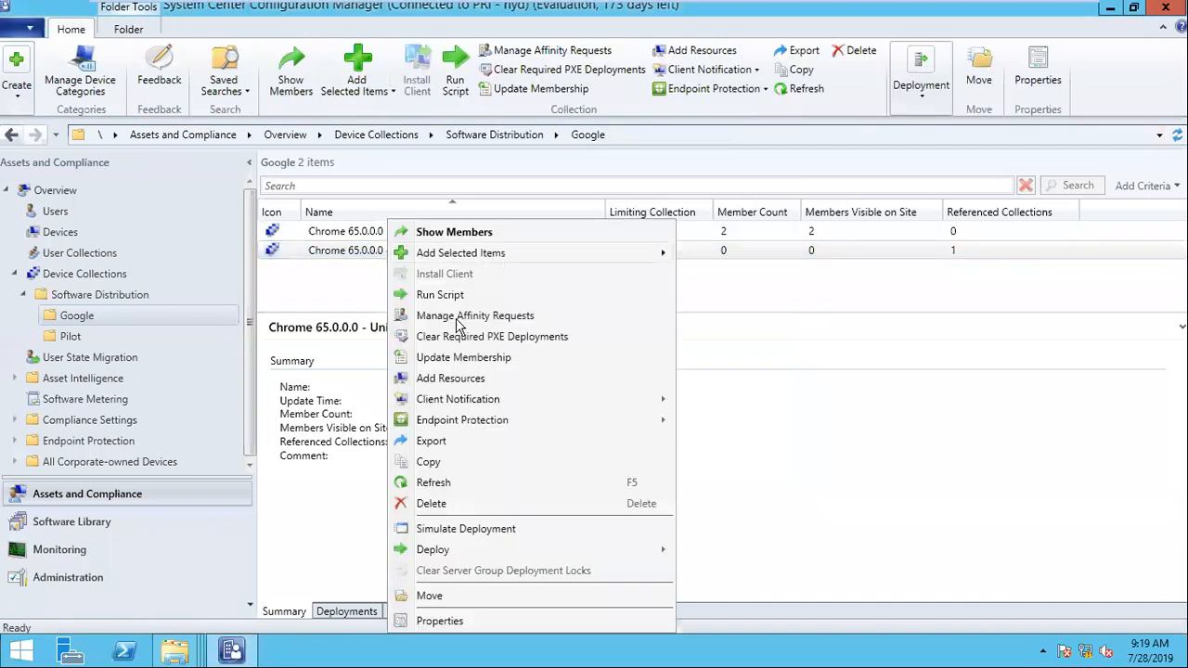
{"action": "left_click", "coordinate": [458, 480]}
{"action": "left_click", "coordinate": [399, 255]}
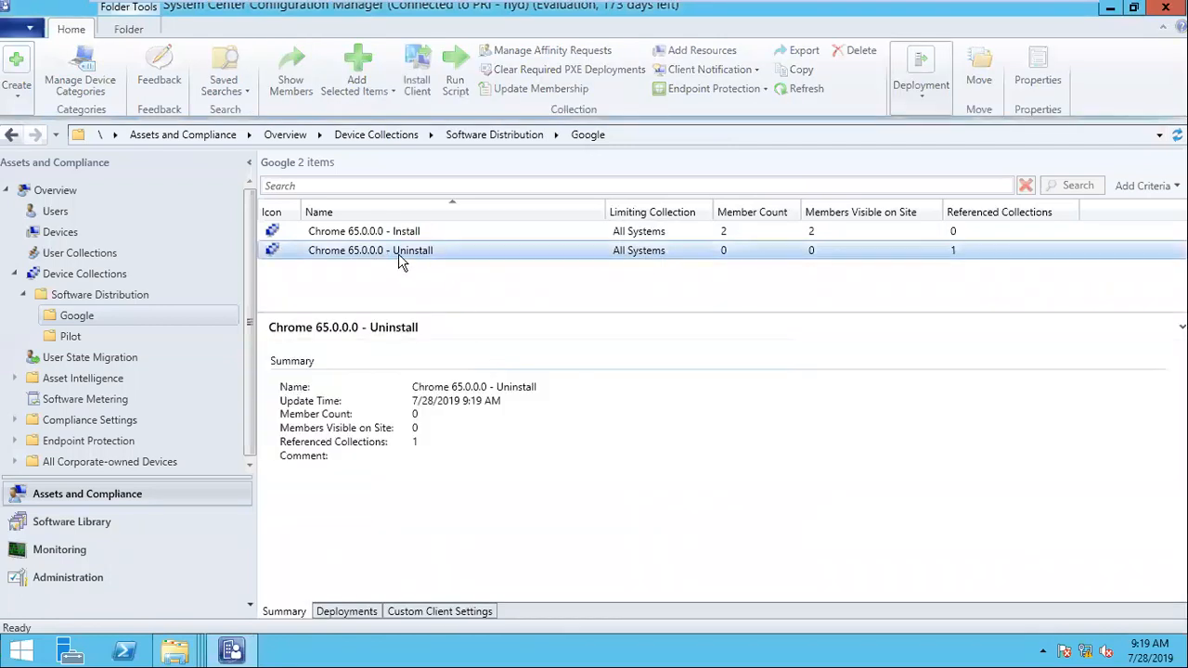
{"action": "right_click", "coordinate": [398, 256]}
{"action": "left_click", "coordinate": [446, 483]}
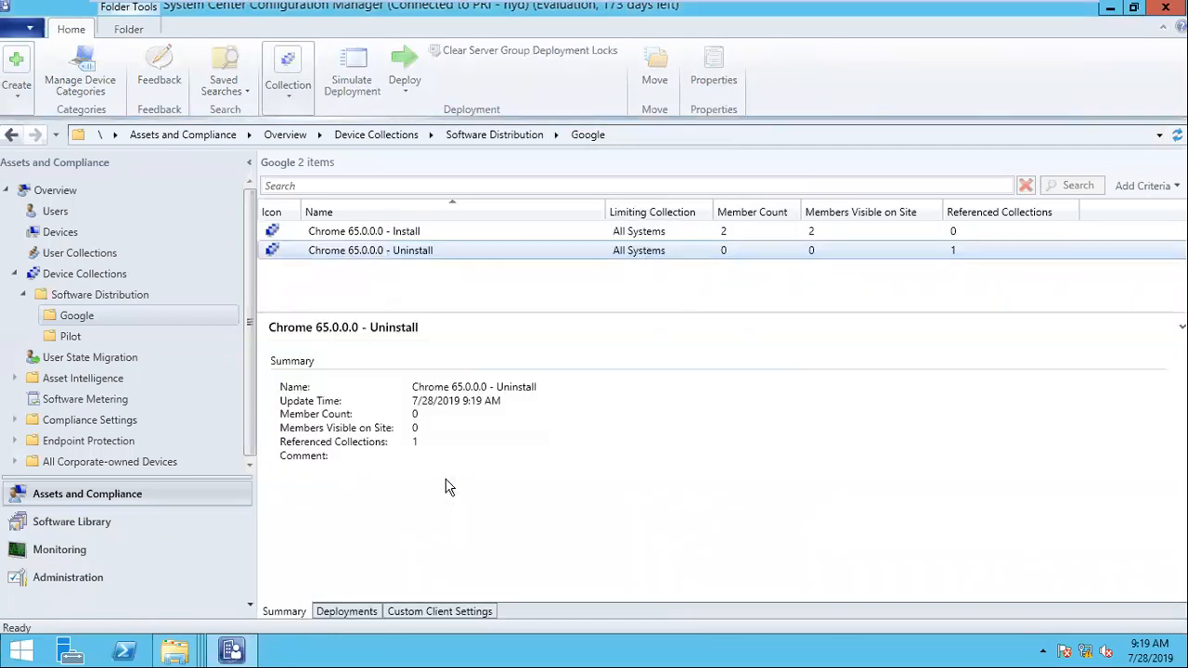
{"action": "left_click", "coordinate": [389, 257]}
{"action": "right_click", "coordinate": [374, 258]}
{"action": "left_click", "coordinate": [449, 483]}
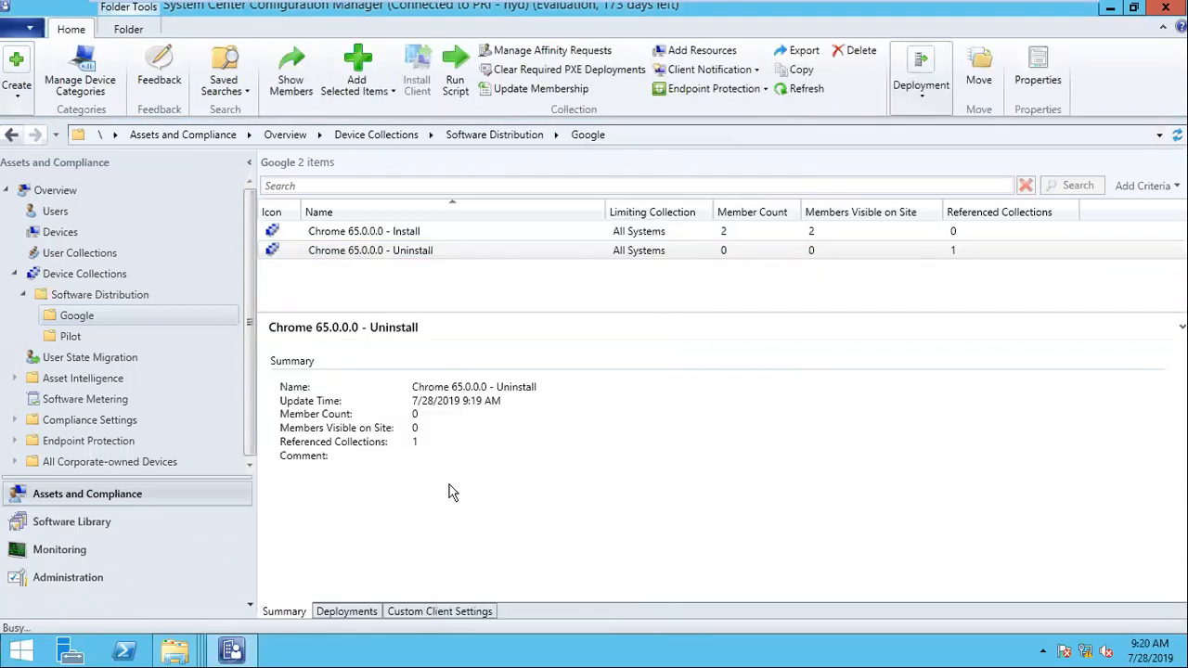
Step: Compare the summaries of the Chrome 65.0.0.0 Install and Uninstall collections, refreshing the Uninstall collection
{"action": "left_click", "coordinate": [374, 232]}
{"action": "left_click", "coordinate": [372, 257]}
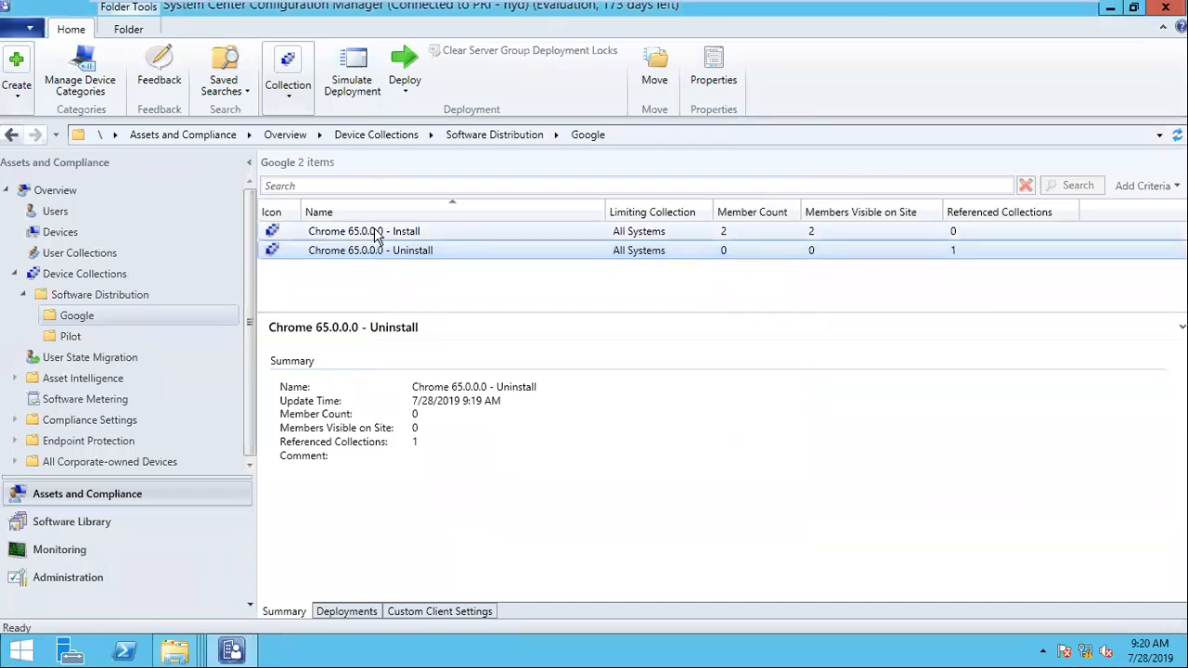
{"action": "left_click", "coordinate": [391, 235]}
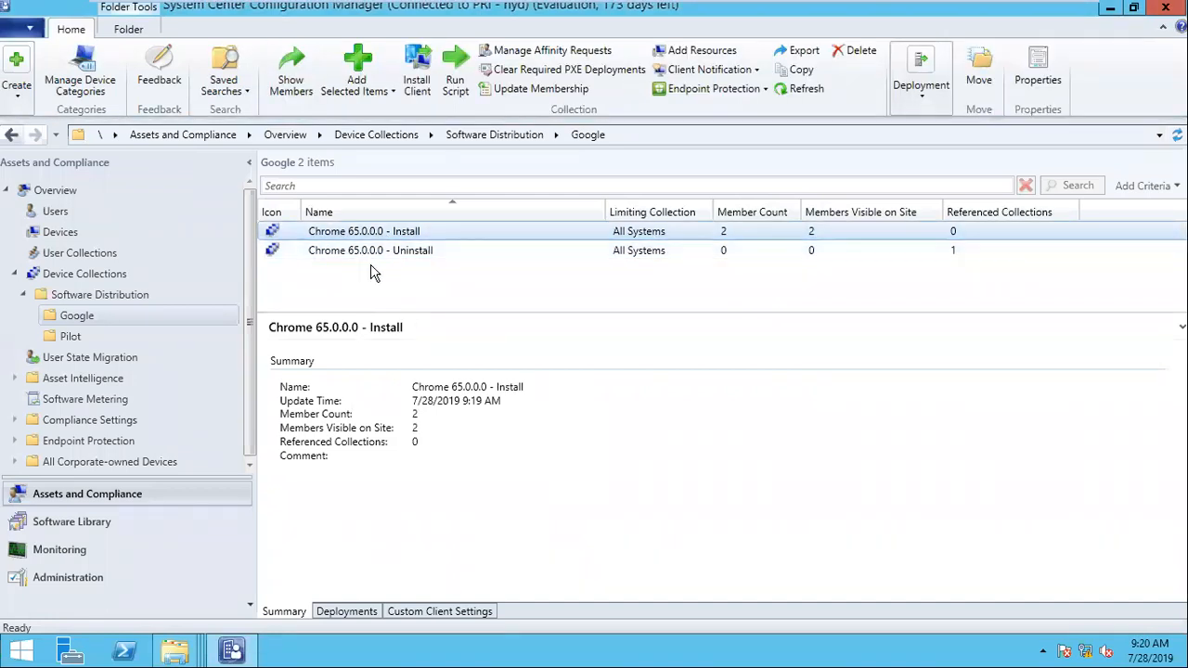
{"action": "left_click", "coordinate": [365, 256]}
{"action": "right_click", "coordinate": [359, 251]}
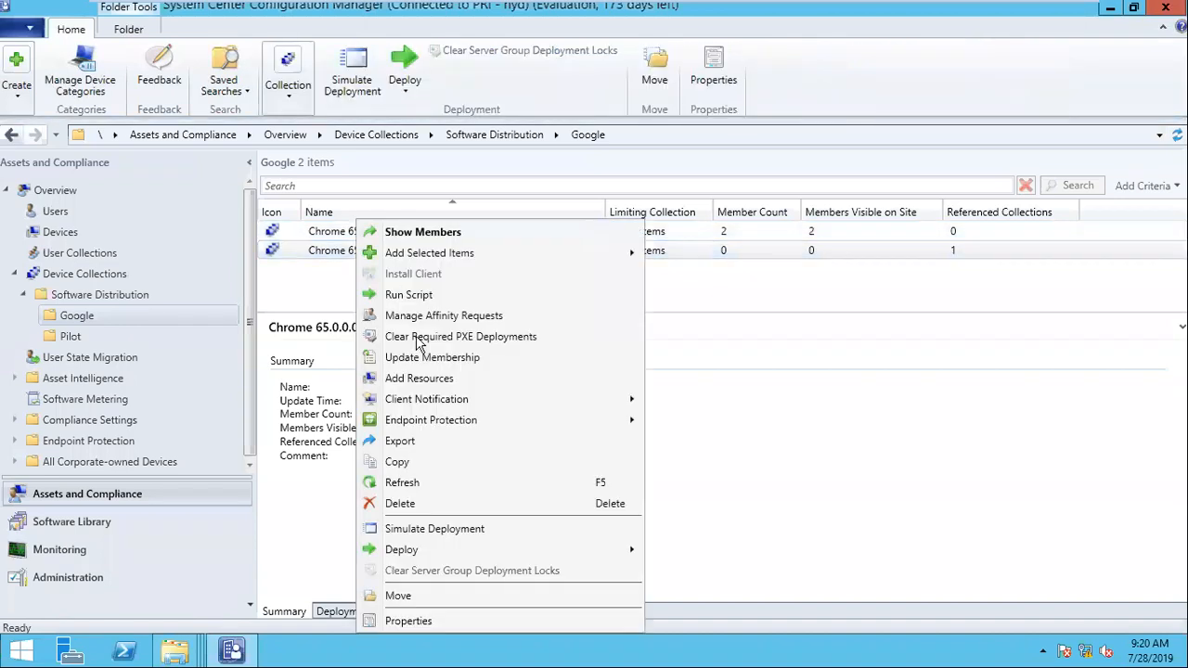
{"action": "left_click", "coordinate": [432, 484]}
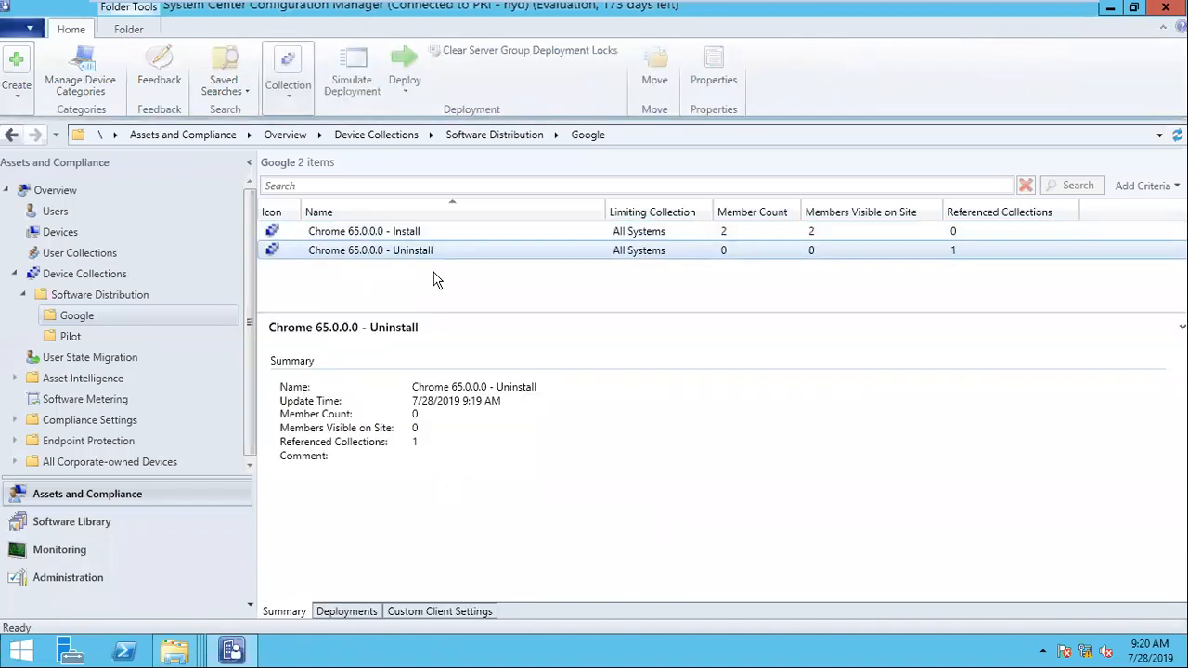
{"action": "right_click", "coordinate": [422, 258]}
{"action": "left_click", "coordinate": [517, 481]}
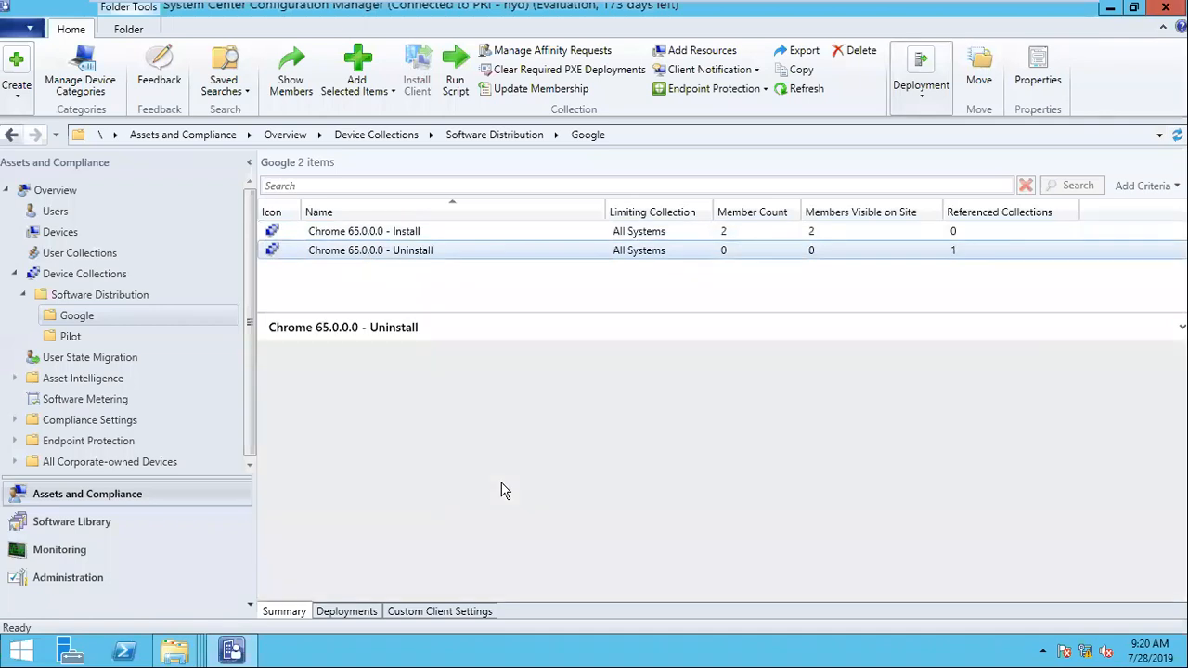
{"action": "left_click", "coordinate": [386, 260]}
{"action": "right_click", "coordinate": [386, 260]}
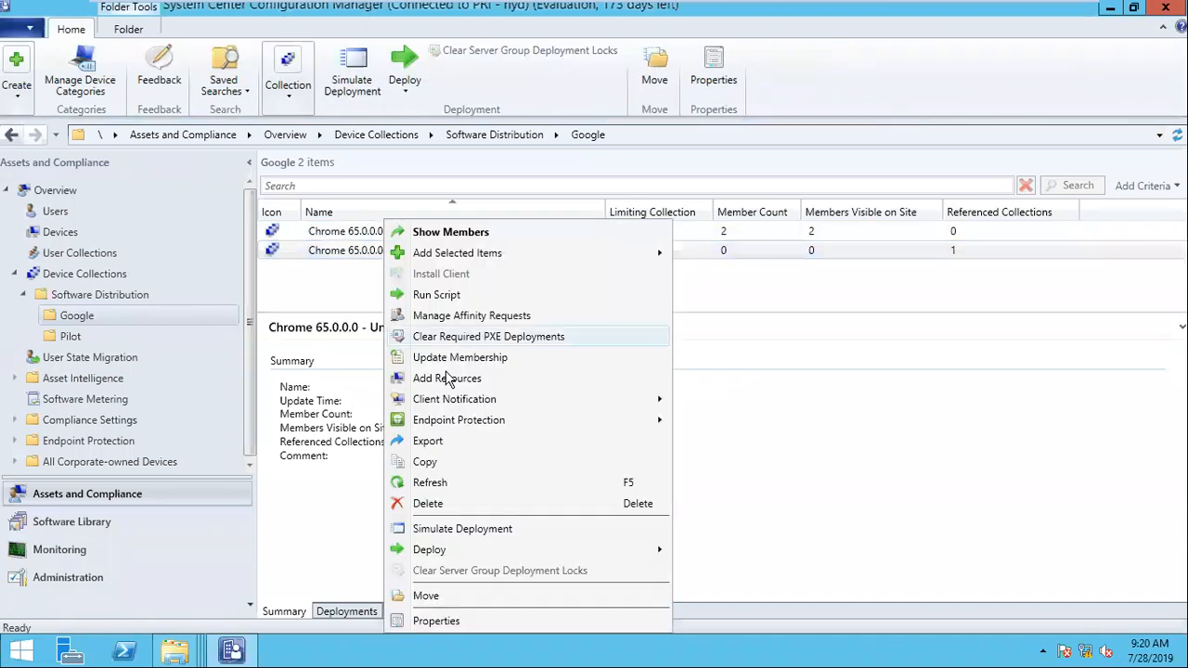
{"action": "left_click", "coordinate": [444, 483]}
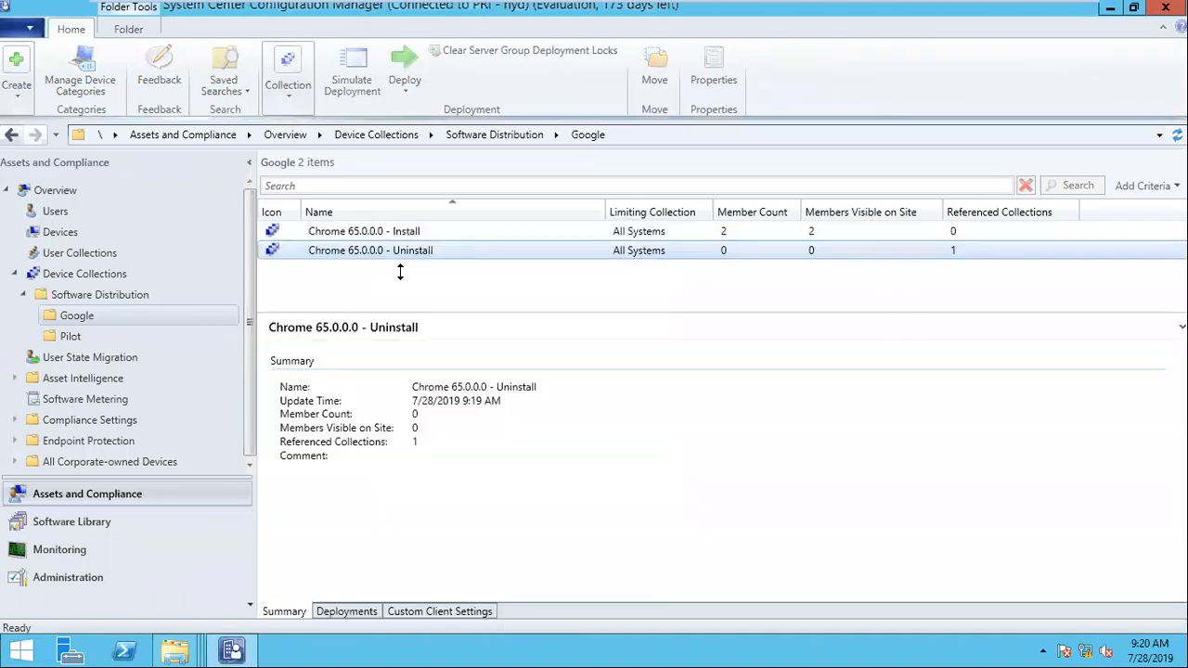
Step: Update the membership of the Chrome 65.0.0.0 - Uninstall collection and confirm the re-evaluation of its rules
{"action": "left_click", "coordinate": [390, 260]}
{"action": "right_click", "coordinate": [390, 260]}
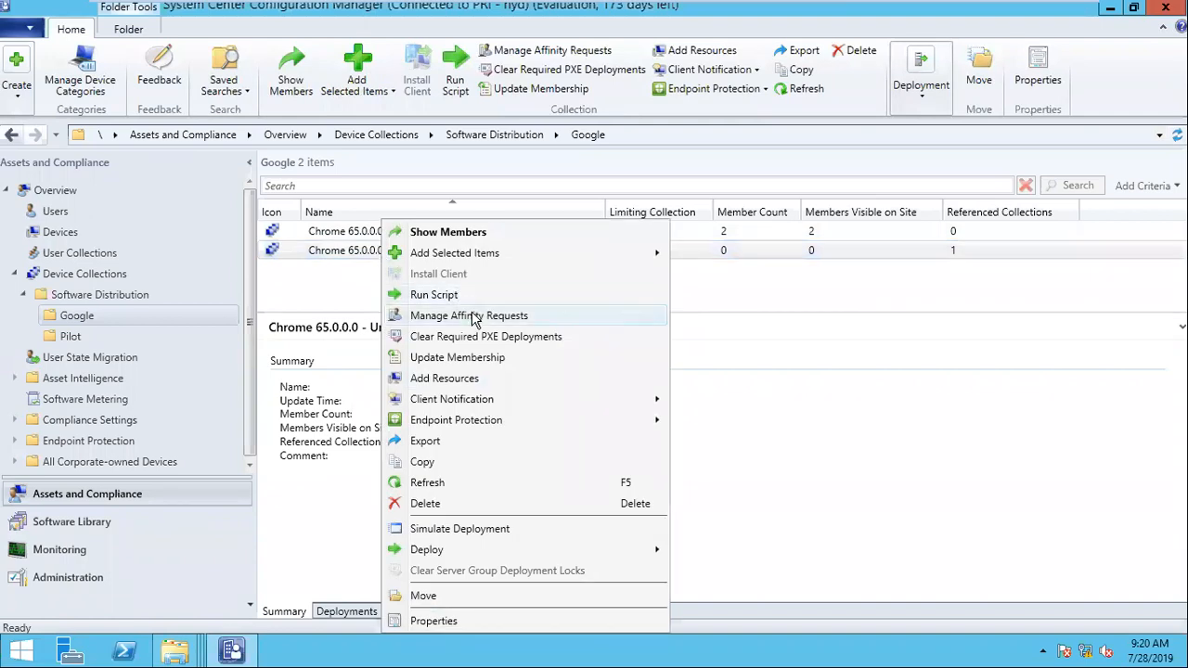
{"action": "left_click", "coordinate": [469, 358]}
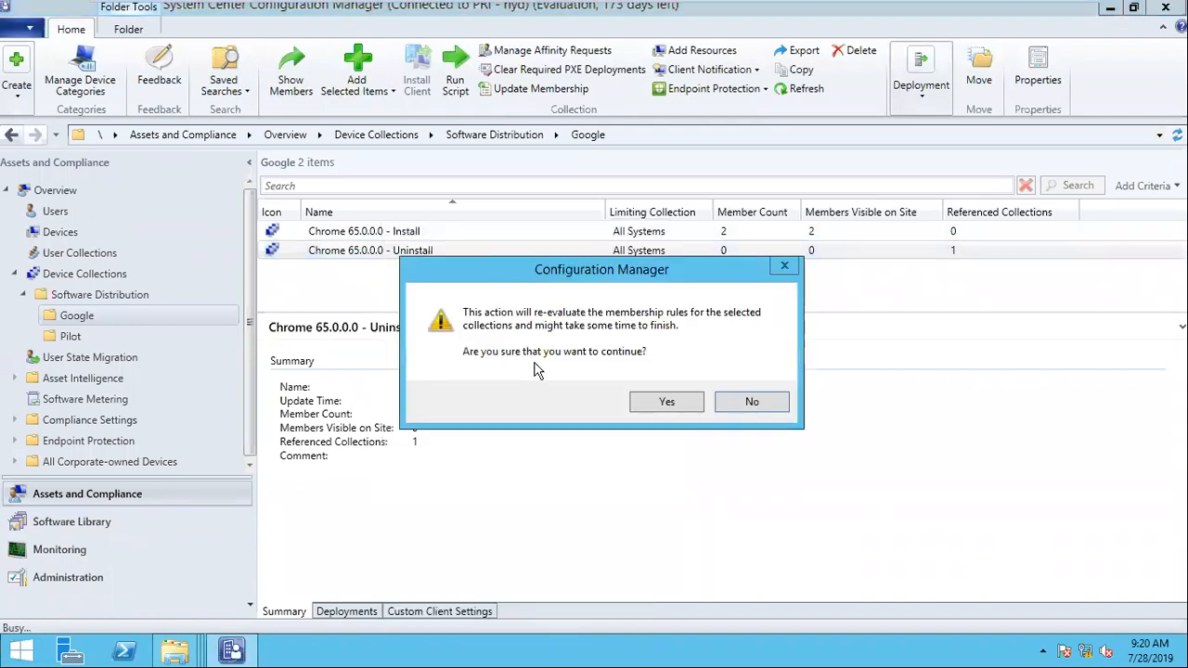
{"action": "left_click", "coordinate": [659, 401]}
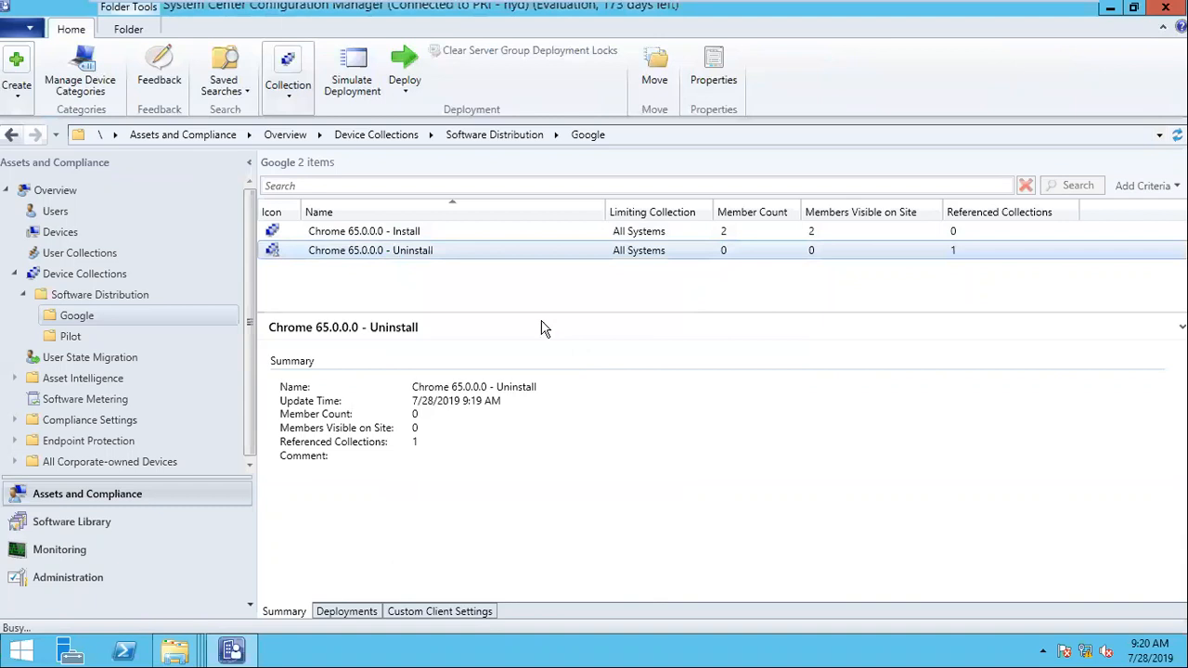
Step: Refresh the re-evaluated Chrome 65.0.0.0 - Uninstall collection and check its update time and member count
{"action": "right_click", "coordinate": [393, 252]}
{"action": "mouse_move", "coordinate": [496, 409]}
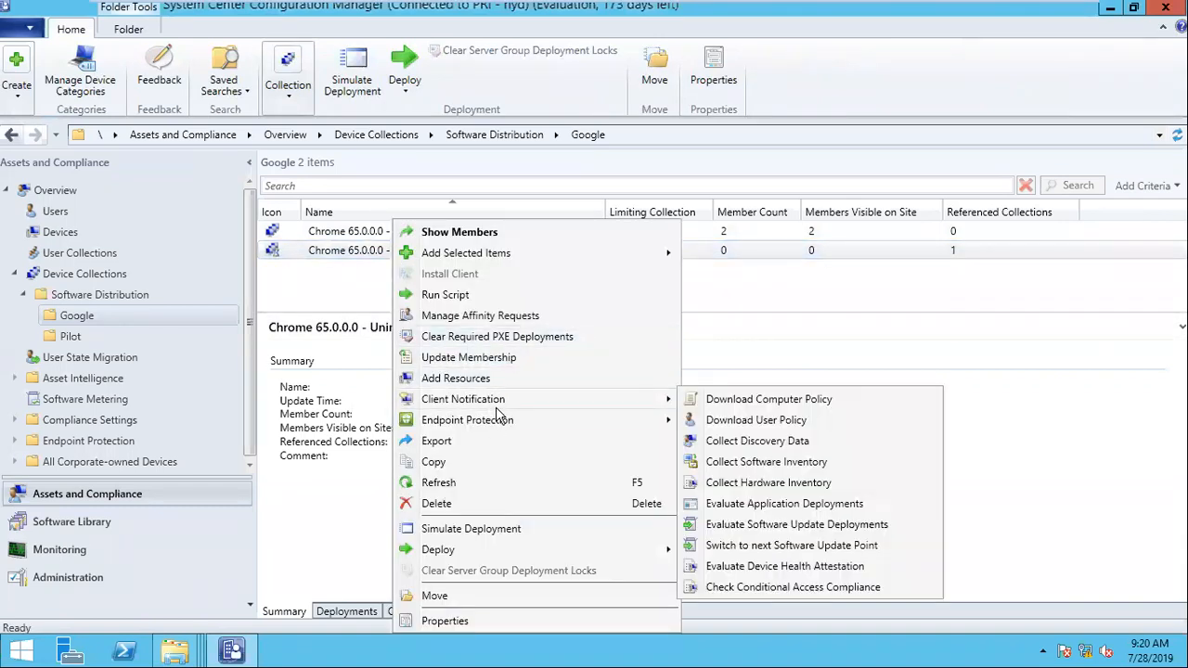
{"action": "left_click", "coordinate": [374, 258]}
{"action": "right_click", "coordinate": [368, 252]}
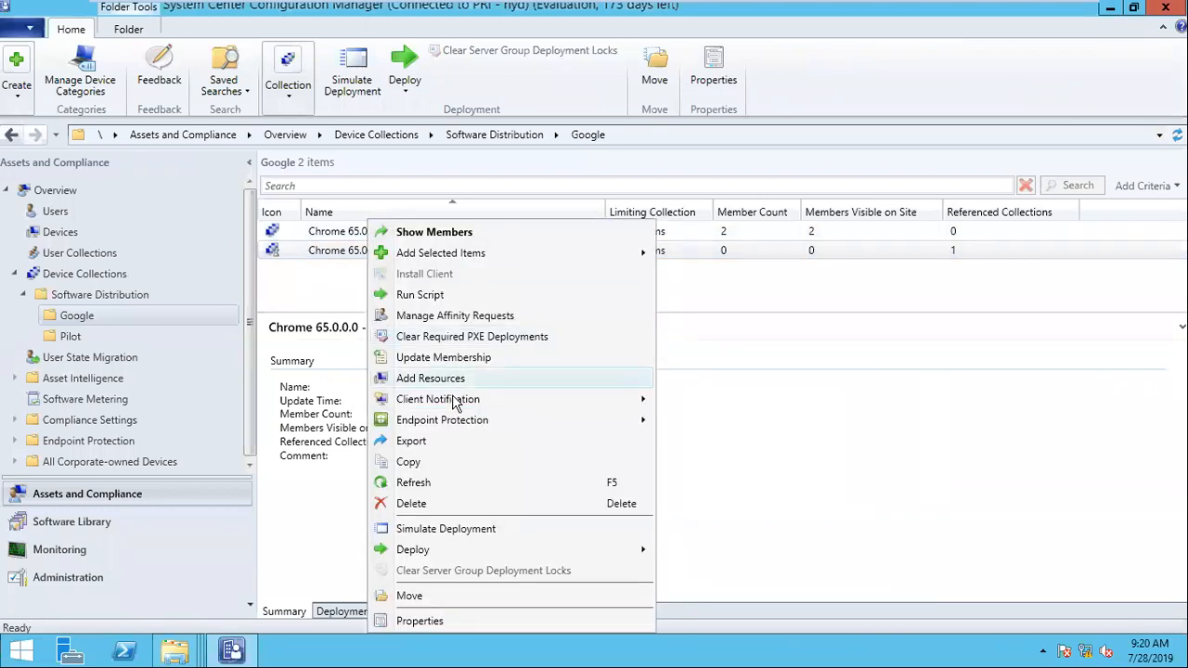
{"action": "left_click", "coordinate": [449, 484]}
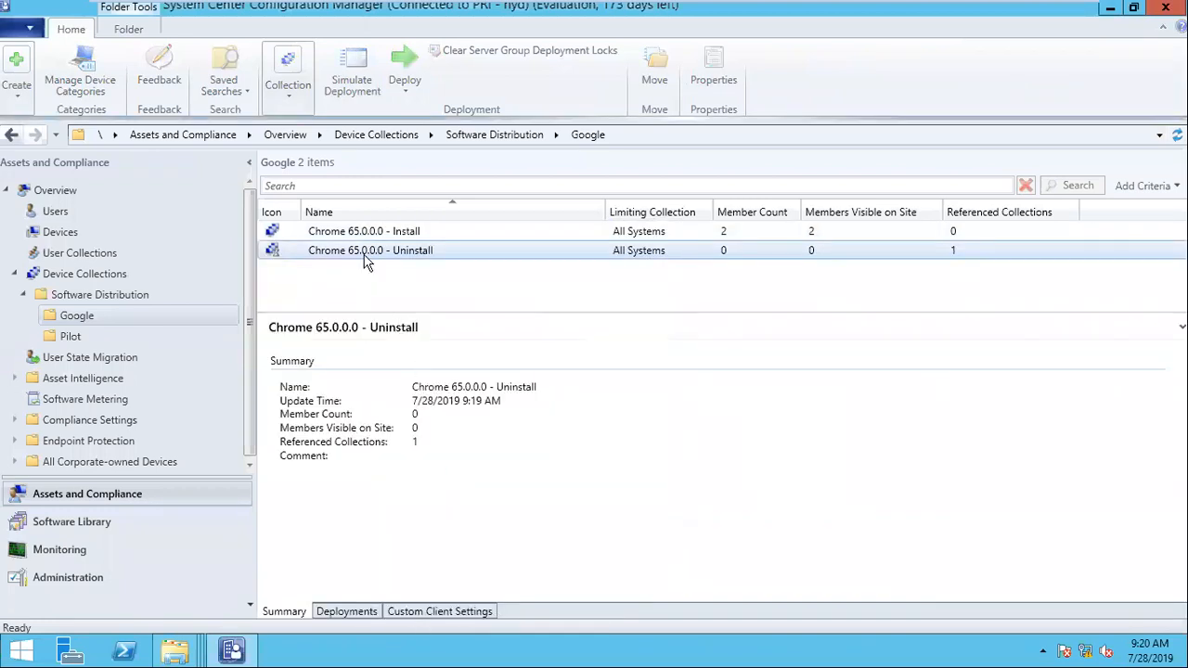
{"action": "right_click", "coordinate": [366, 260]}
{"action": "left_click", "coordinate": [440, 481]}
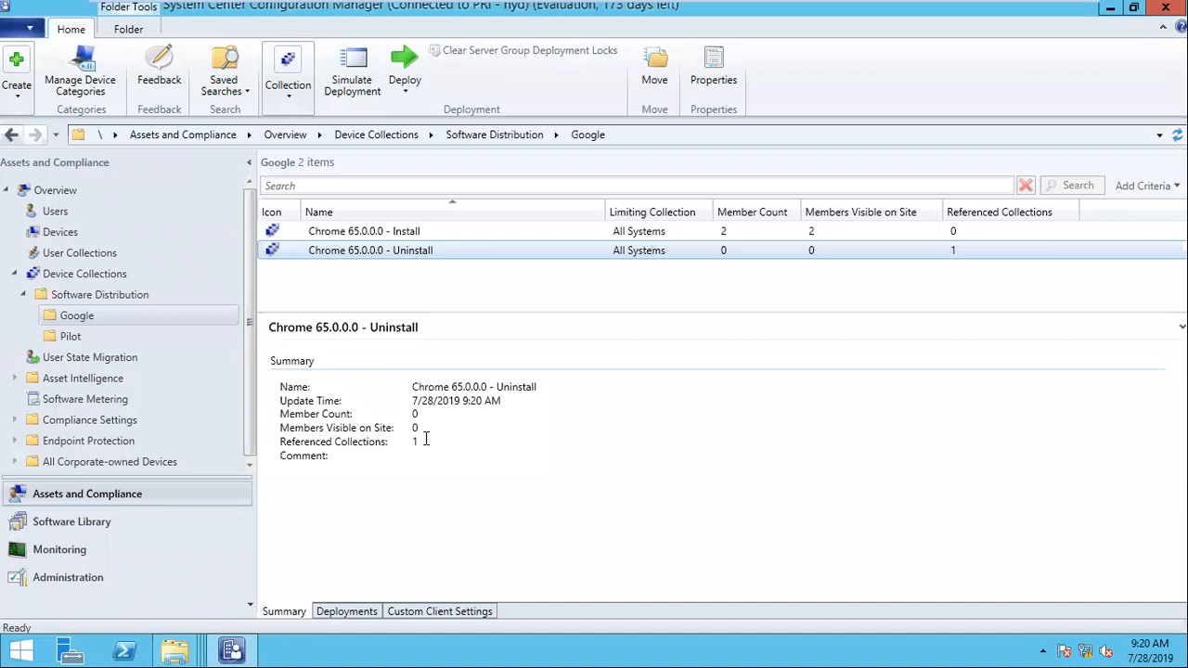
{"action": "right_click", "coordinate": [380, 253]}
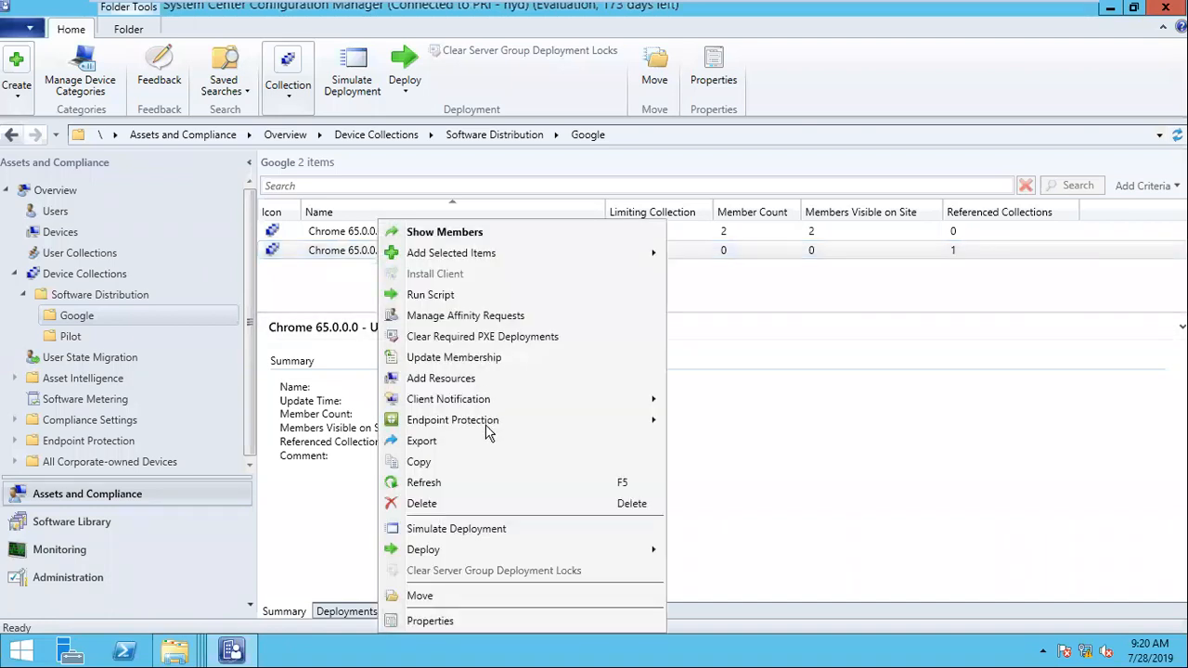
{"action": "left_click", "coordinate": [456, 484]}
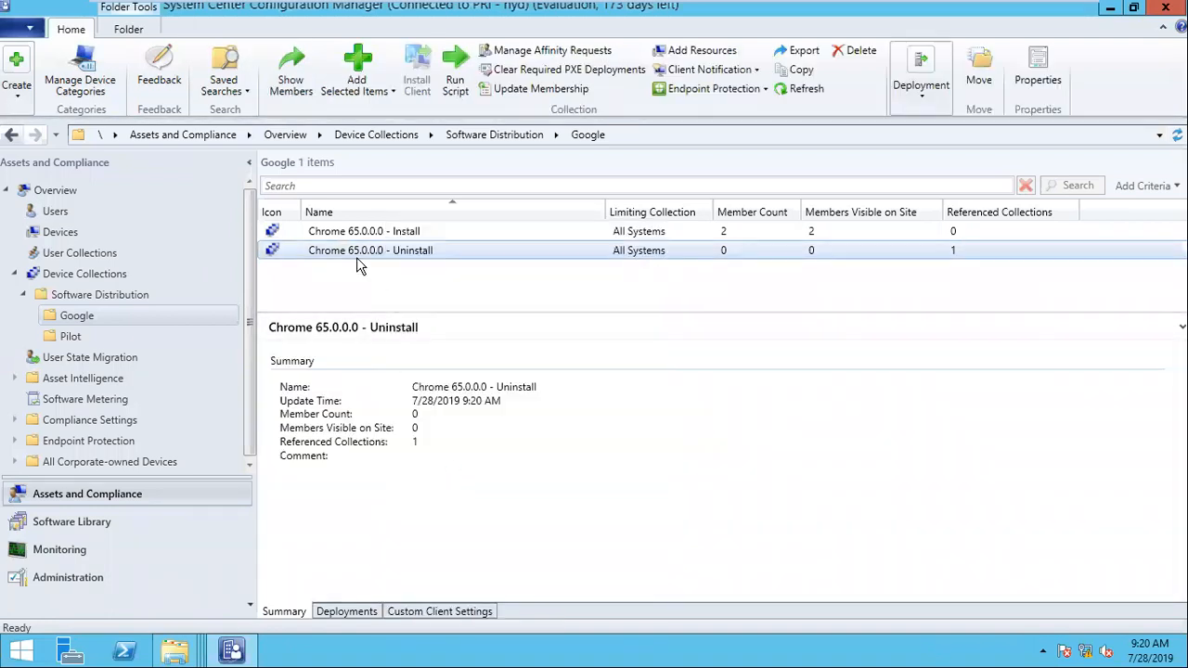
Step: Review the membership rules in the Chrome 65.0.0.0 - Uninstall collection's properties and close them without changes
{"action": "right_click", "coordinate": [356, 265]}
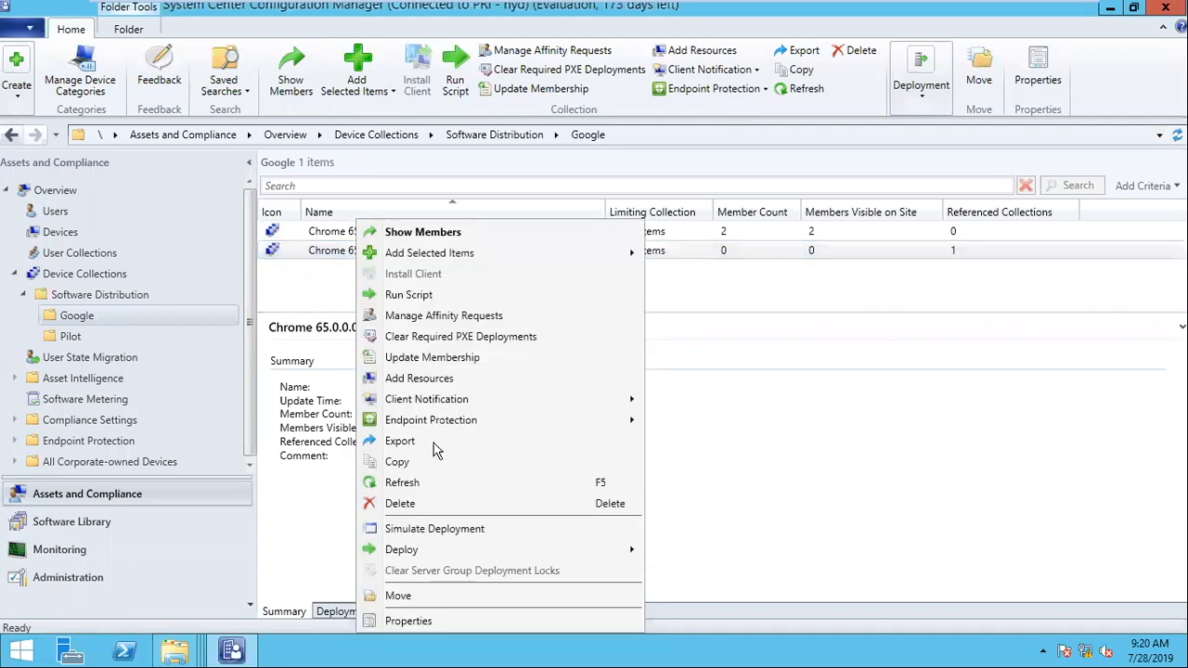
{"action": "left_click", "coordinate": [444, 619]}
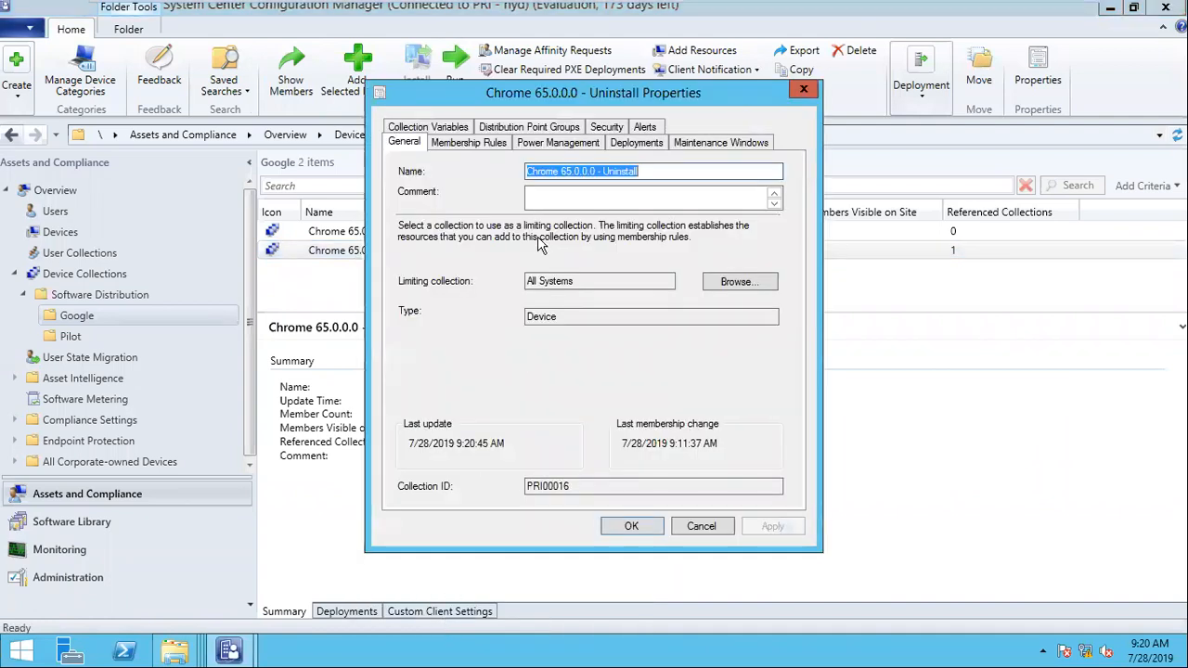
{"action": "left_click", "coordinate": [471, 144]}
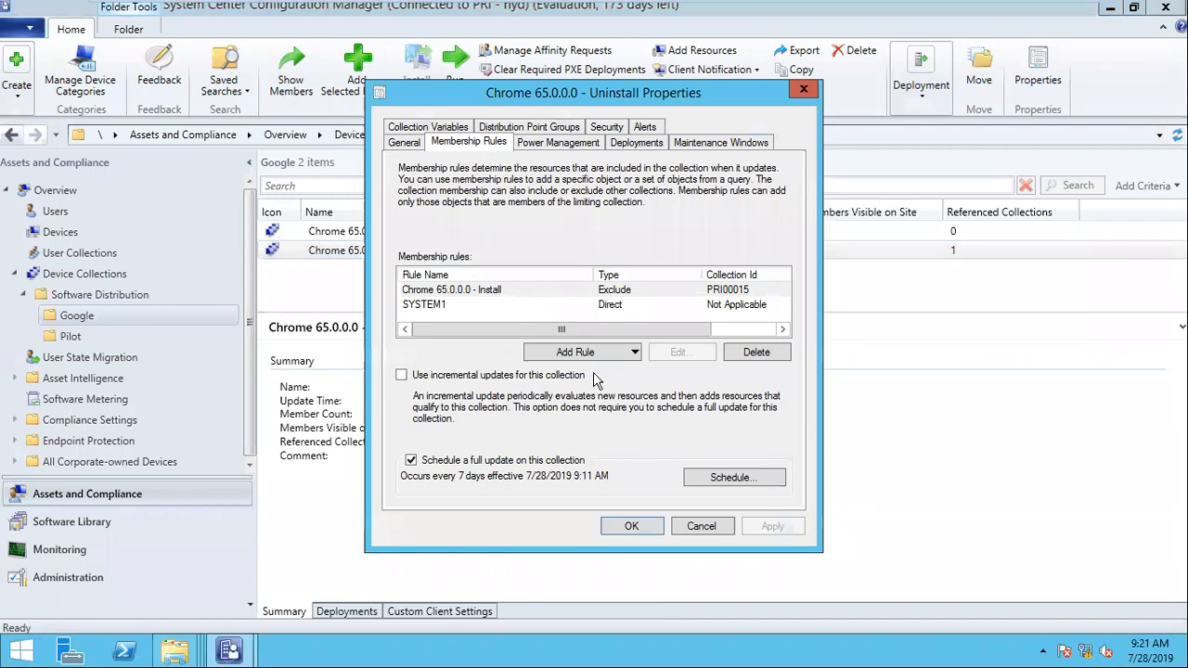
{"action": "left_click", "coordinate": [702, 526]}
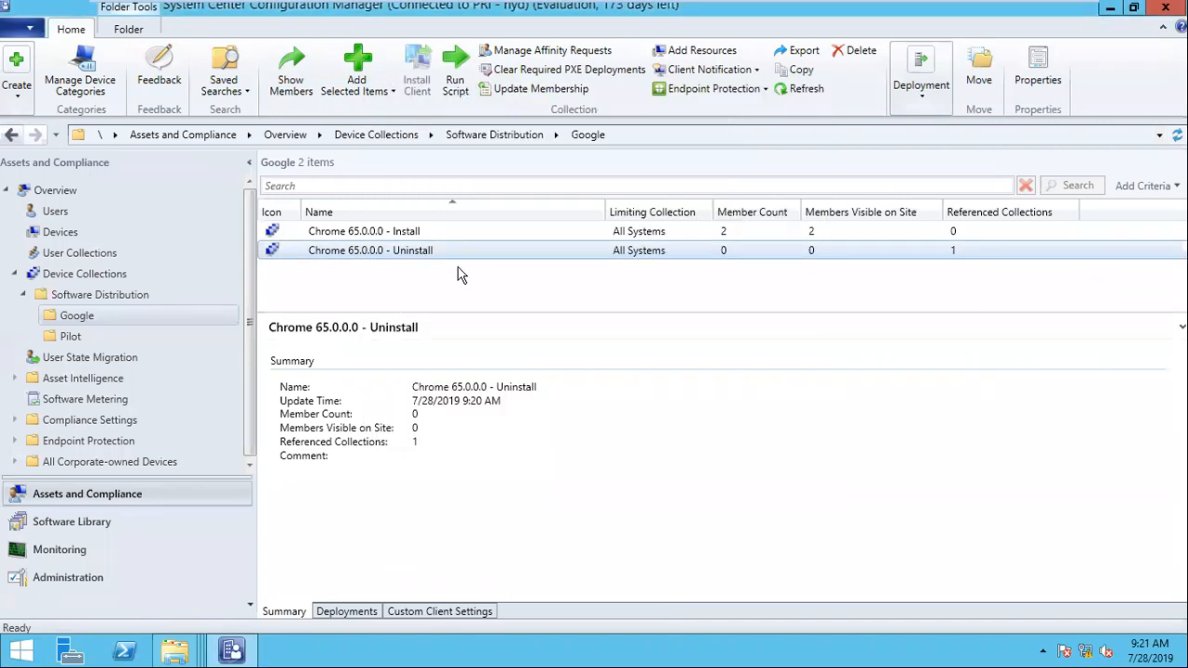
Step: Refresh the Chrome 65.0.0.0 - Uninstall collection and check its update time and member count again
{"action": "right_click", "coordinate": [394, 250]}
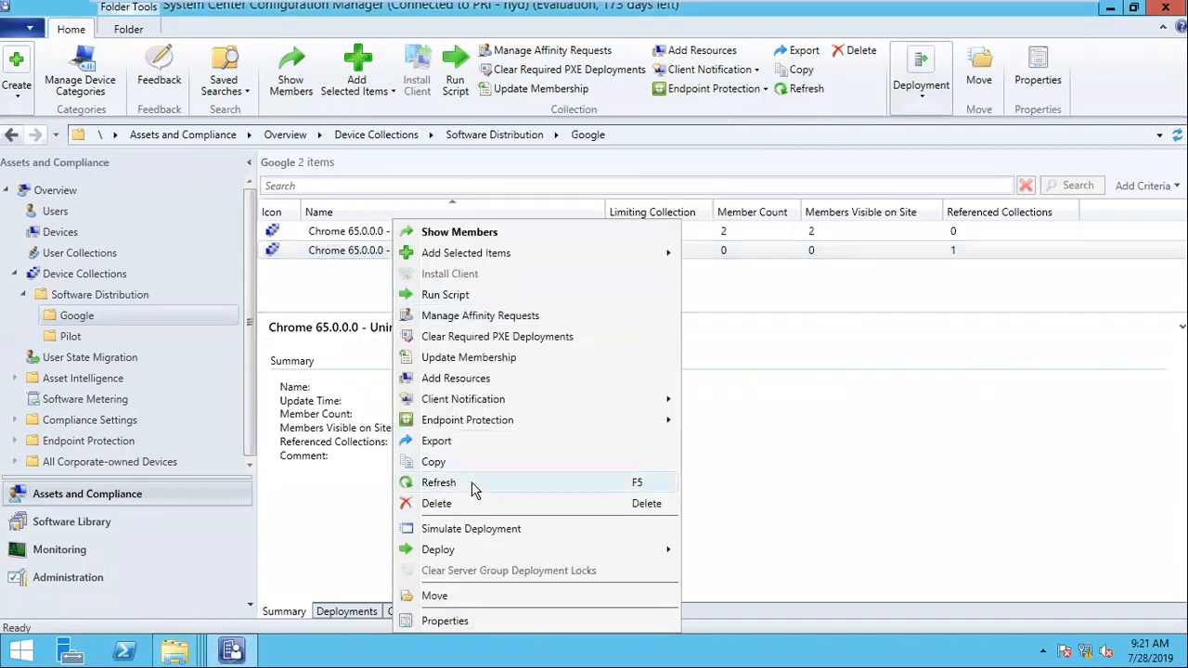
{"action": "left_click", "coordinate": [438, 482]}
{"action": "right_click", "coordinate": [385, 251]}
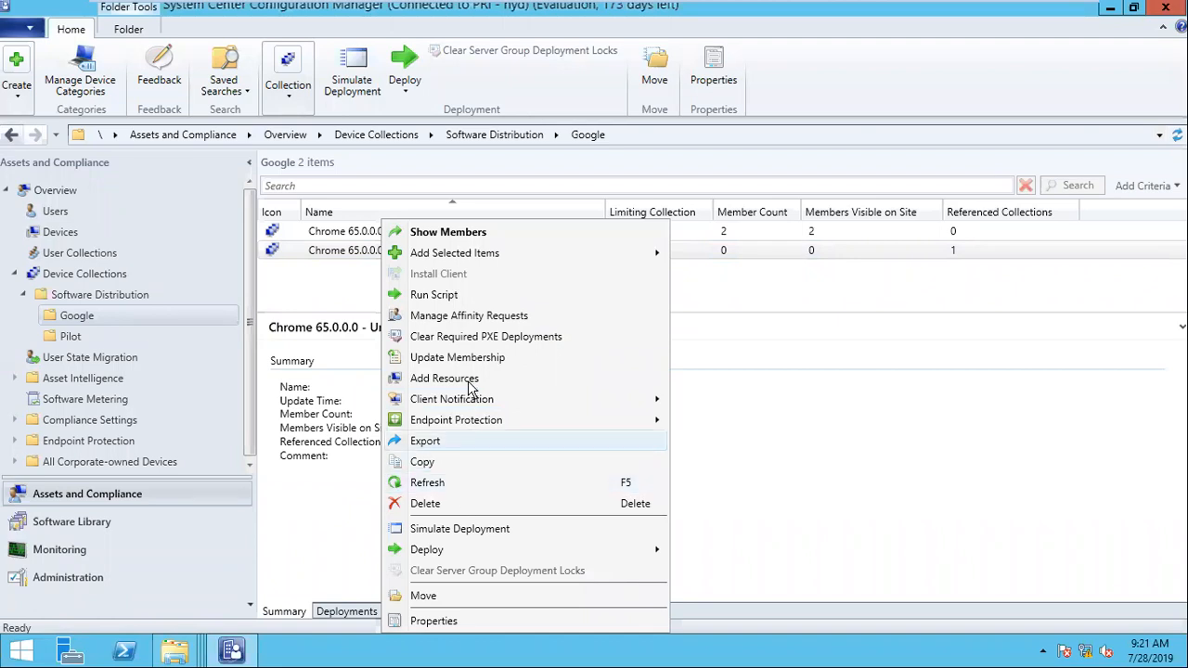
{"action": "left_click", "coordinate": [458, 482]}
Step: Update the membership of the Chrome 65.0.0.0 - Uninstall collection once more and confirm the update
{"action": "left_click", "coordinate": [356, 252]}
{"action": "right_click", "coordinate": [357, 251]}
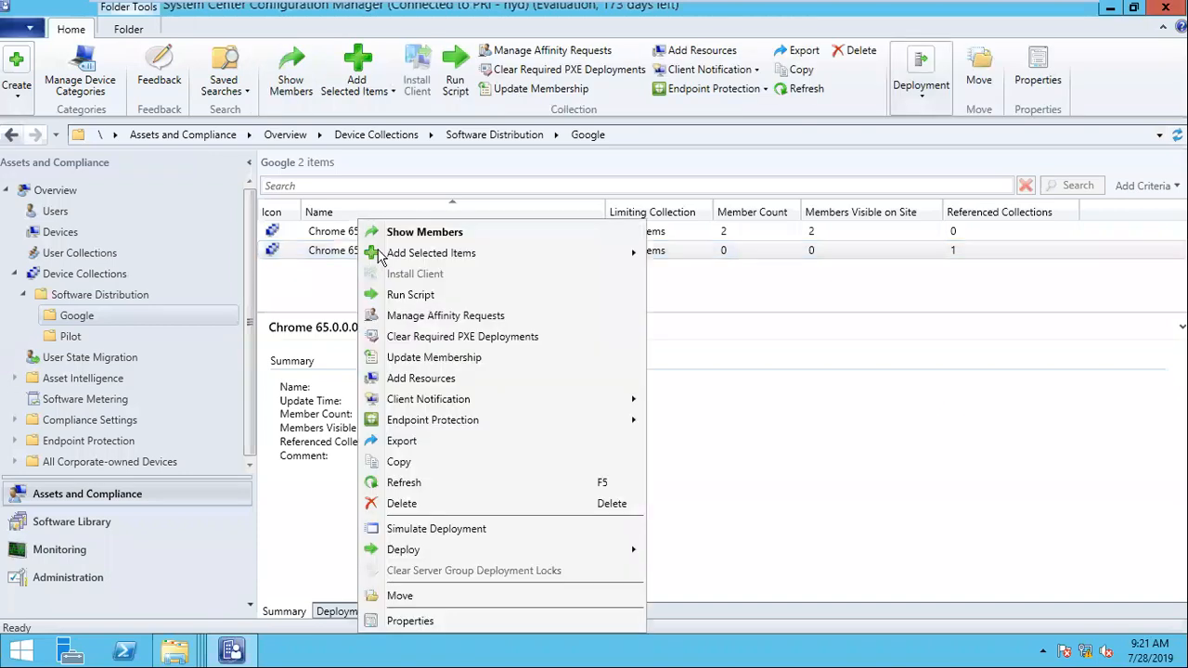
{"action": "left_click", "coordinate": [436, 360]}
{"action": "left_click", "coordinate": [648, 409]}
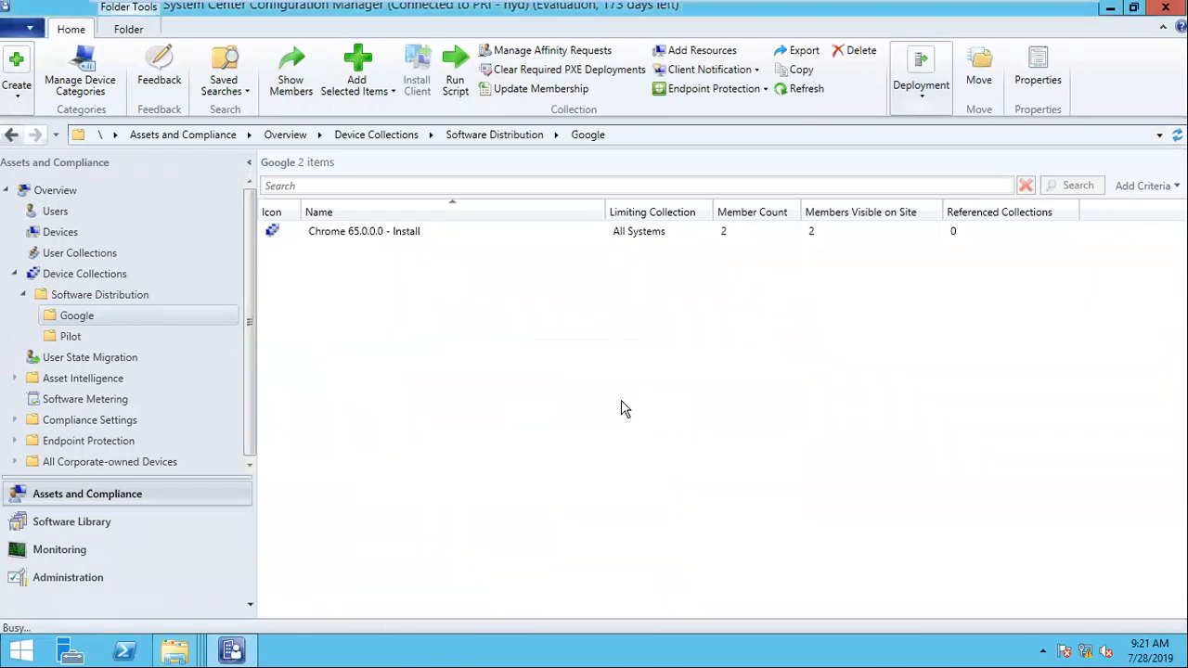
Step: Refresh the Chrome 65.0.0.0 - Uninstall collection until its membership evaluation finishes, checking the summary
{"action": "right_click", "coordinate": [389, 257]}
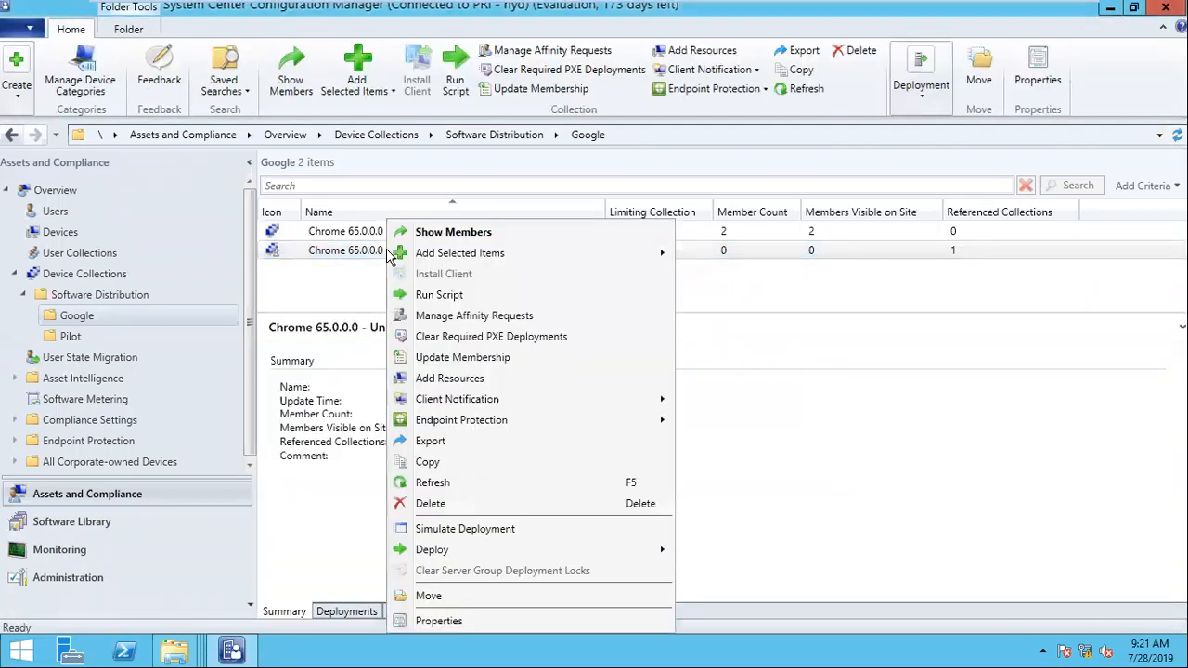
{"action": "left_click", "coordinate": [465, 484]}
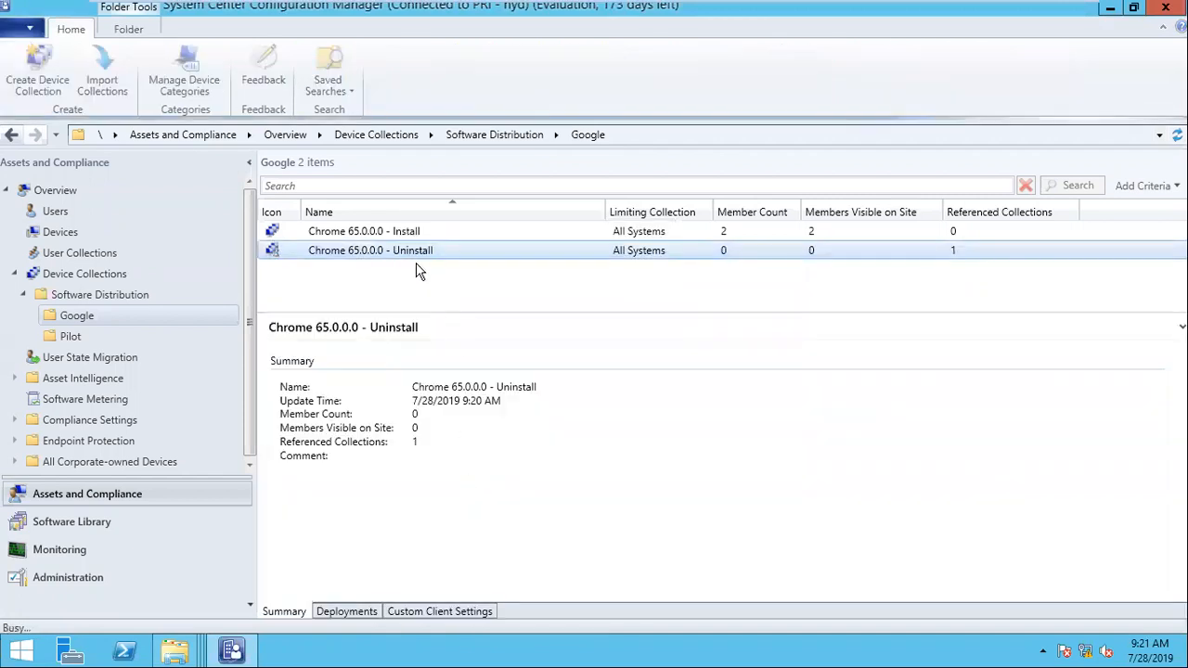
{"action": "right_click", "coordinate": [409, 251]}
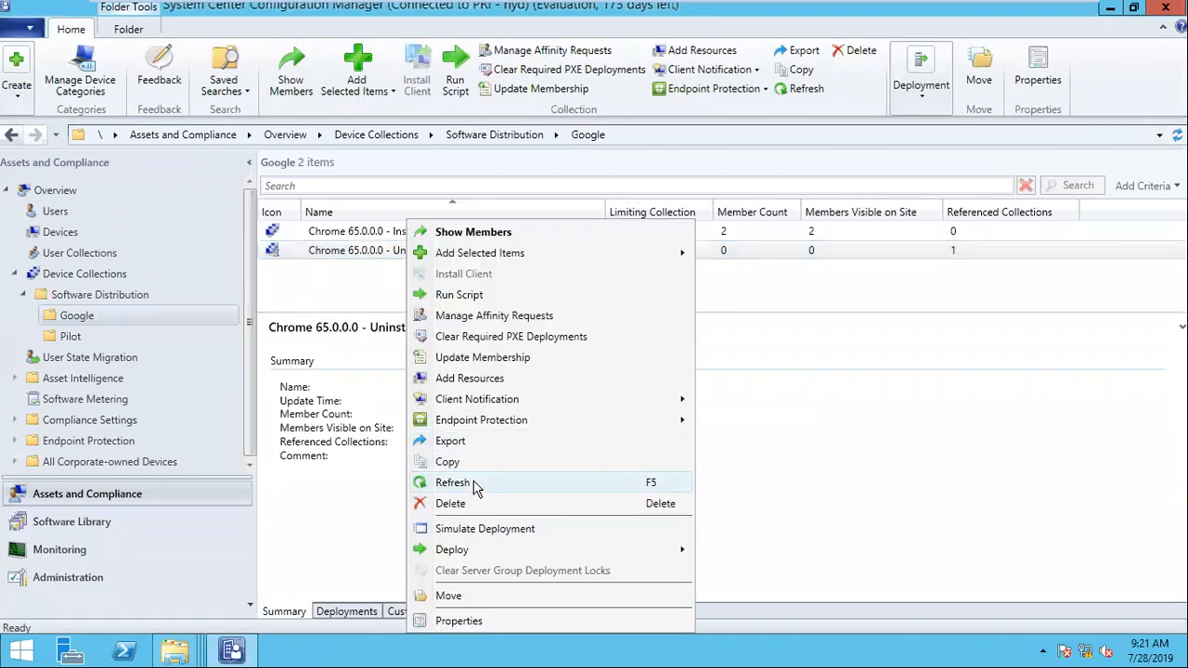
{"action": "left_click", "coordinate": [473, 484]}
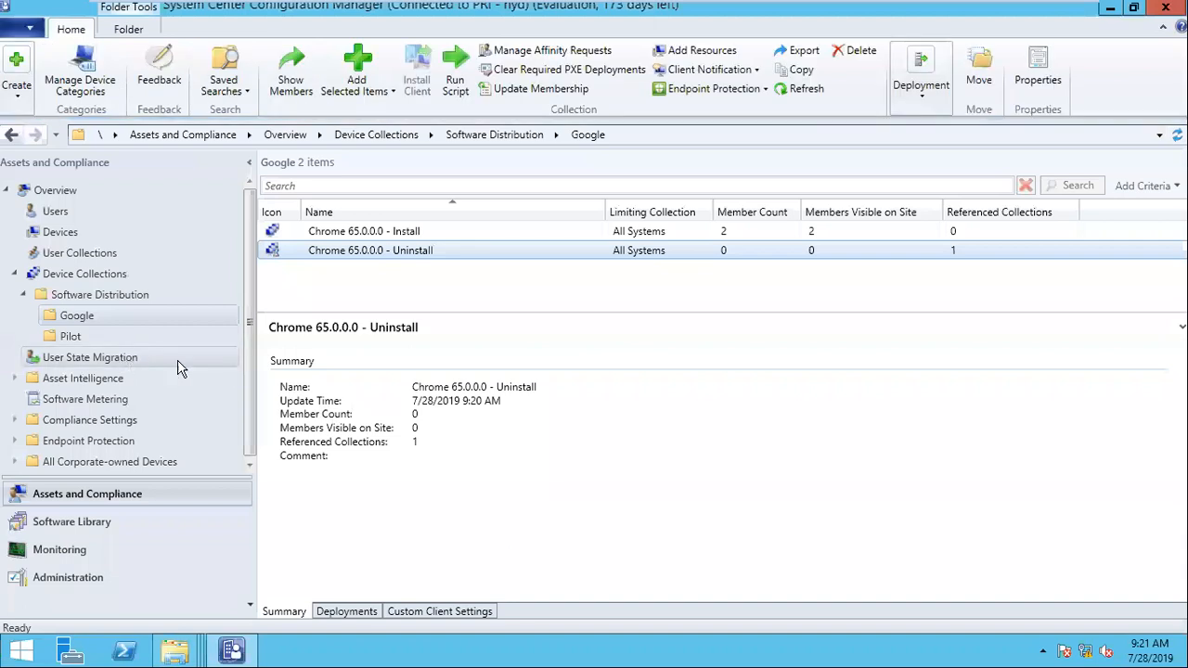
Step: Switch to the win7-1 virtual machine and examine the client SDK event entry for the install program in execmgr.log
{"action": "left_click", "coordinate": [80, 577]}
{"action": "mouse_move", "coordinate": [676, 19]}
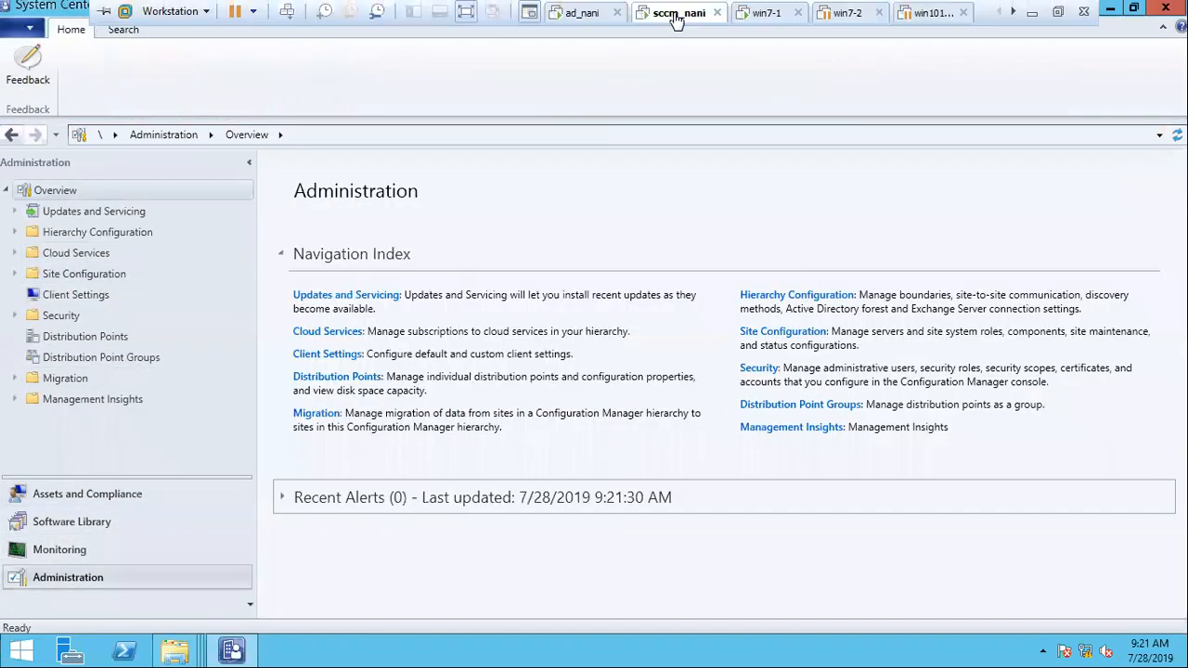
{"action": "left_click", "coordinate": [756, 13]}
{"action": "left_click", "coordinate": [298, 408]}
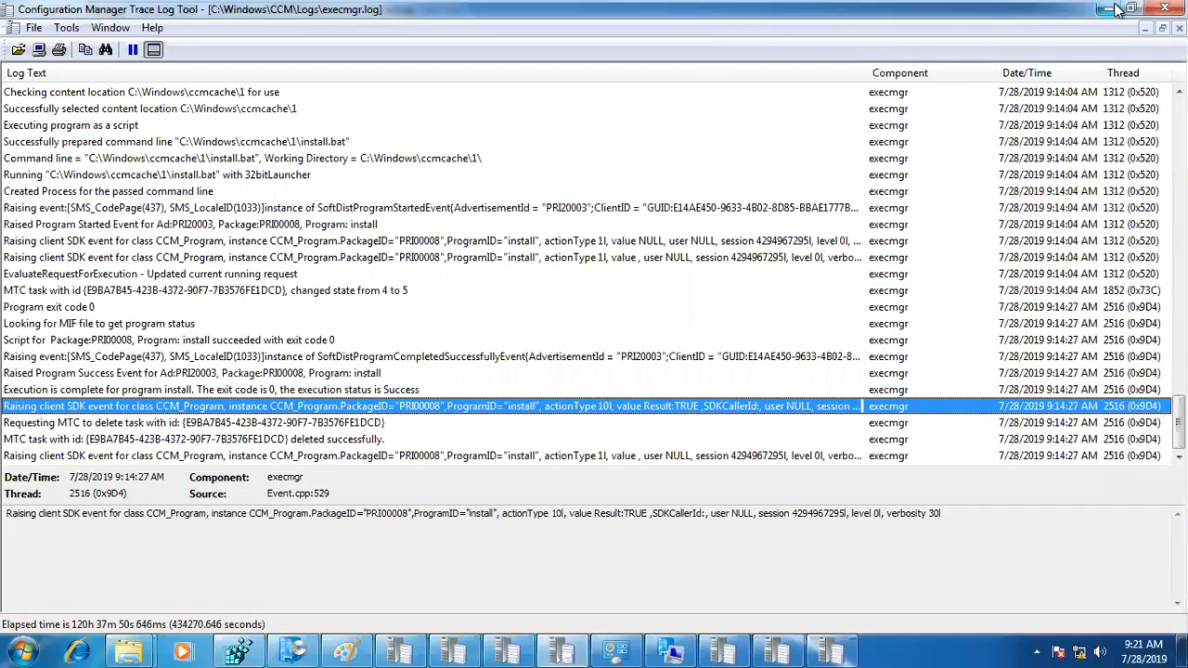
Step: Switch to the Day7-SD.docx notes in Word and select the Package log list from its heading through Execmgr.log
{"action": "left_click", "coordinate": [1037, 12]}
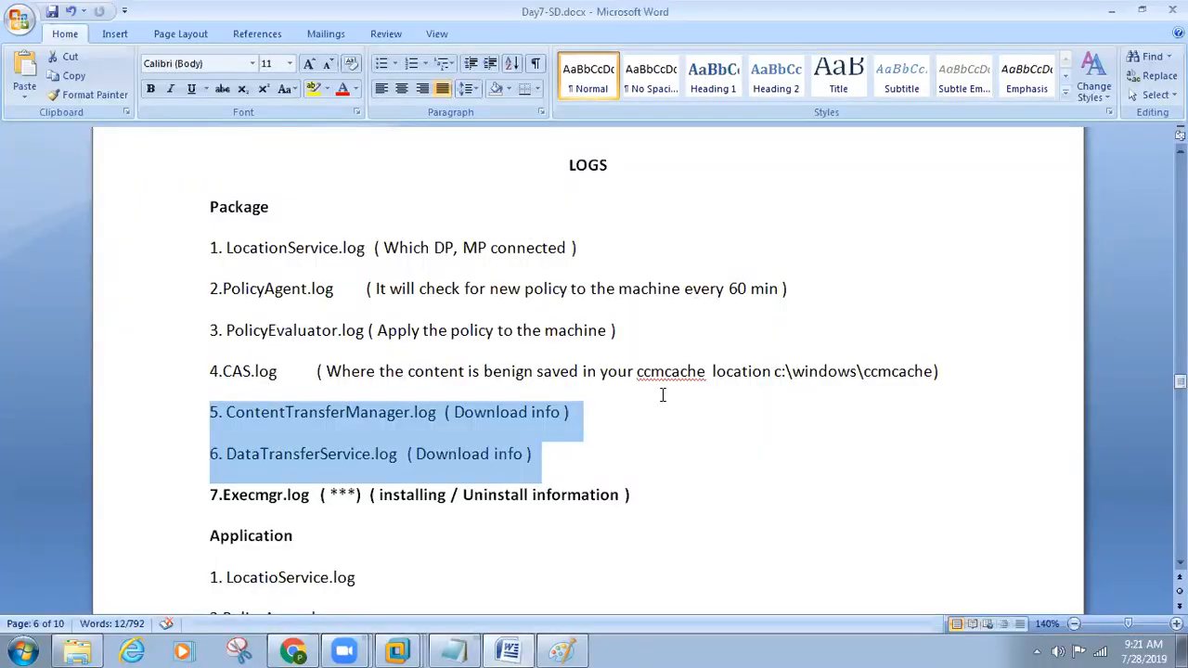
{"action": "left_click_drag", "start_coordinate": [627, 504], "coordinate": [192, 221]}
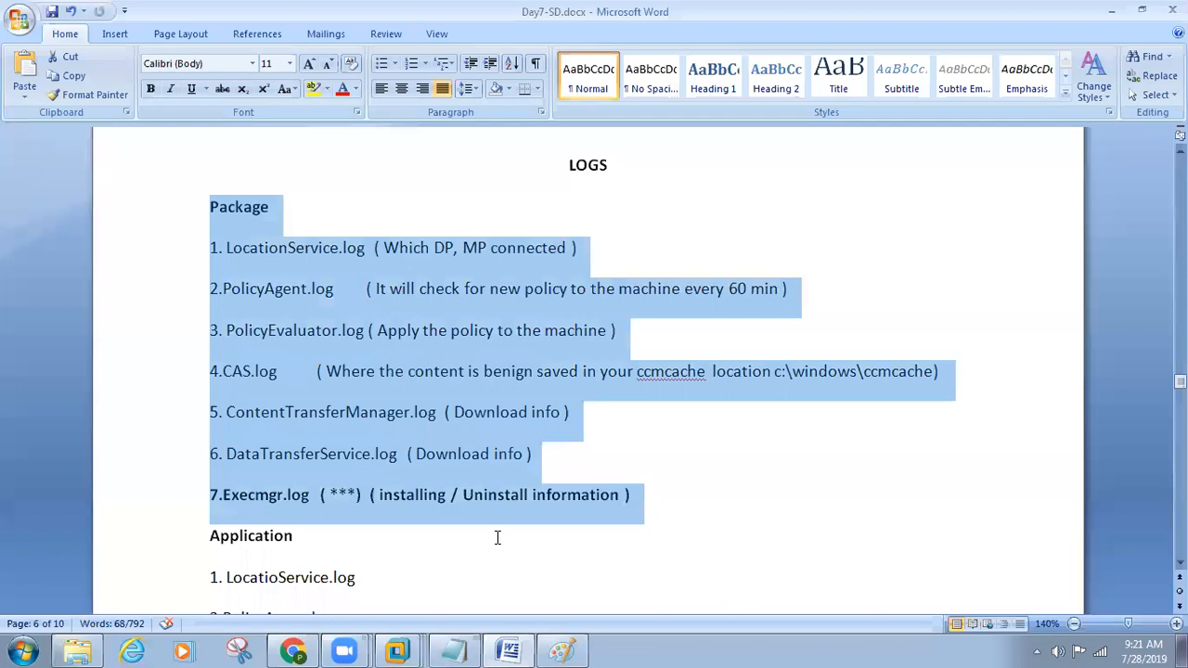
{"action": "left_click", "coordinate": [417, 647]}
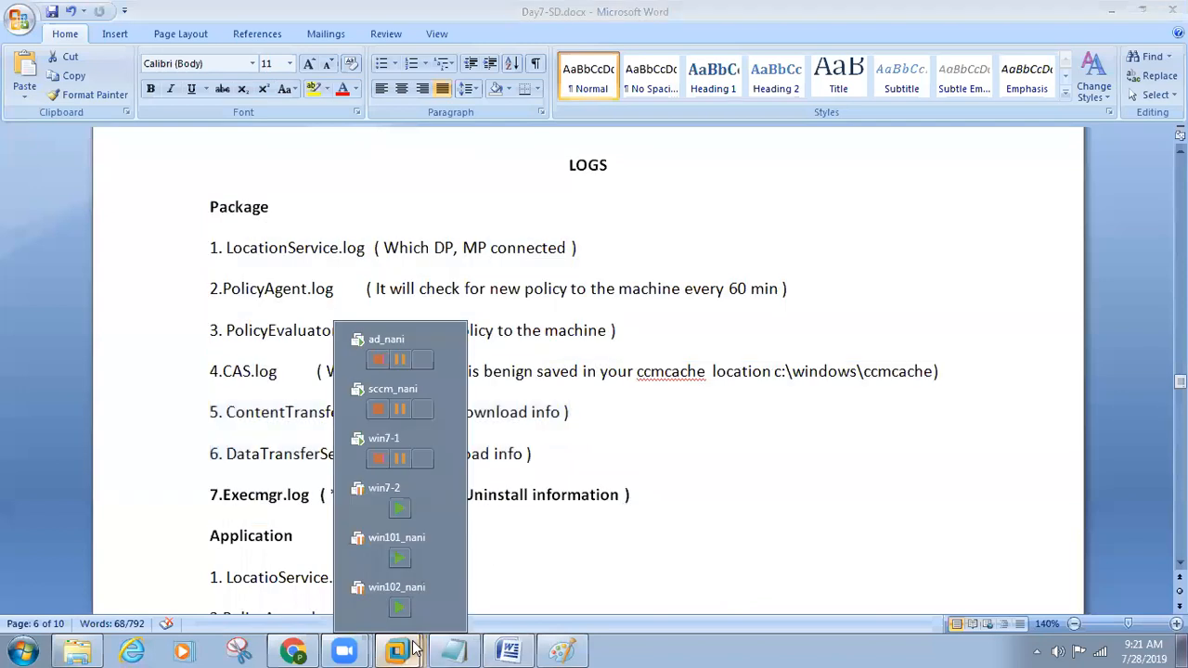
{"action": "left_click", "coordinate": [388, 390]}
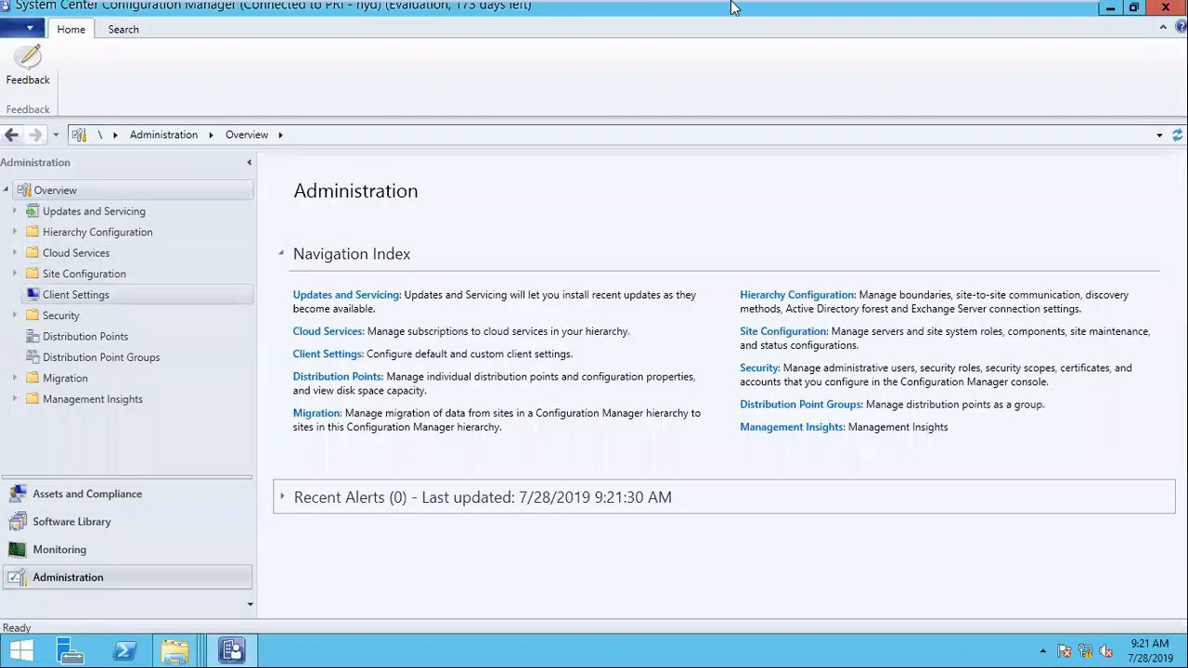
{"action": "left_click", "coordinate": [1031, 13]}
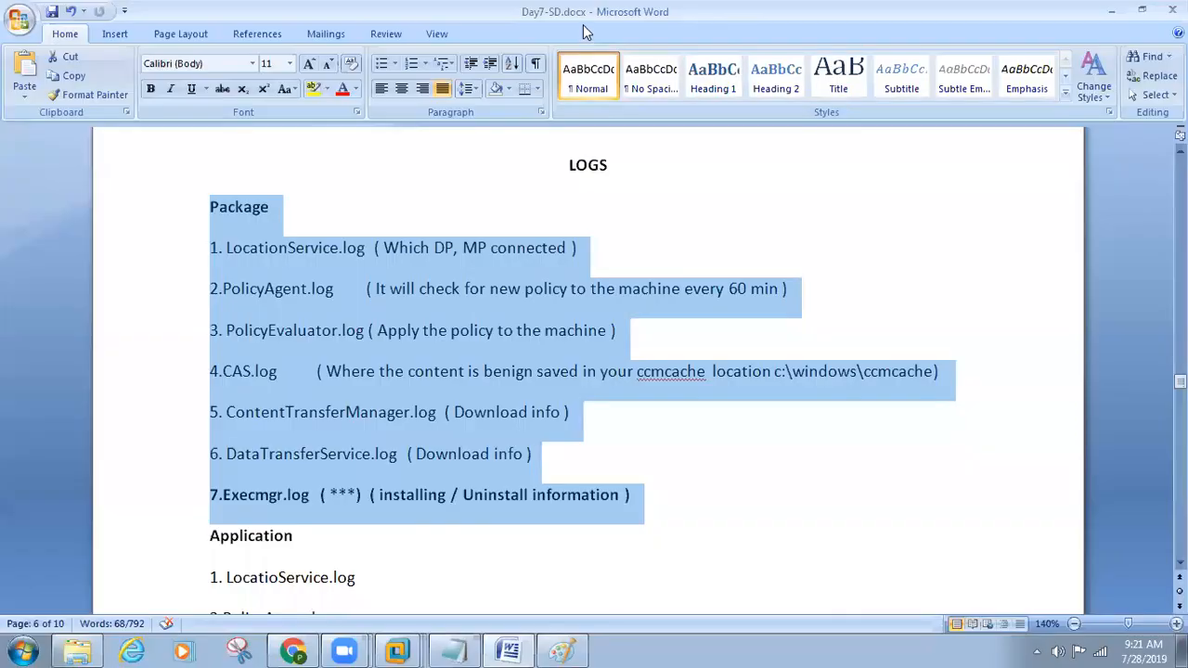
Step: Switch to Configuration Manager on sccm_nani, check the Chrome 65.0.0.0 - Uninstall collection's summary in the Google folder, and return to the Word notes
{"action": "left_click", "coordinate": [417, 646]}
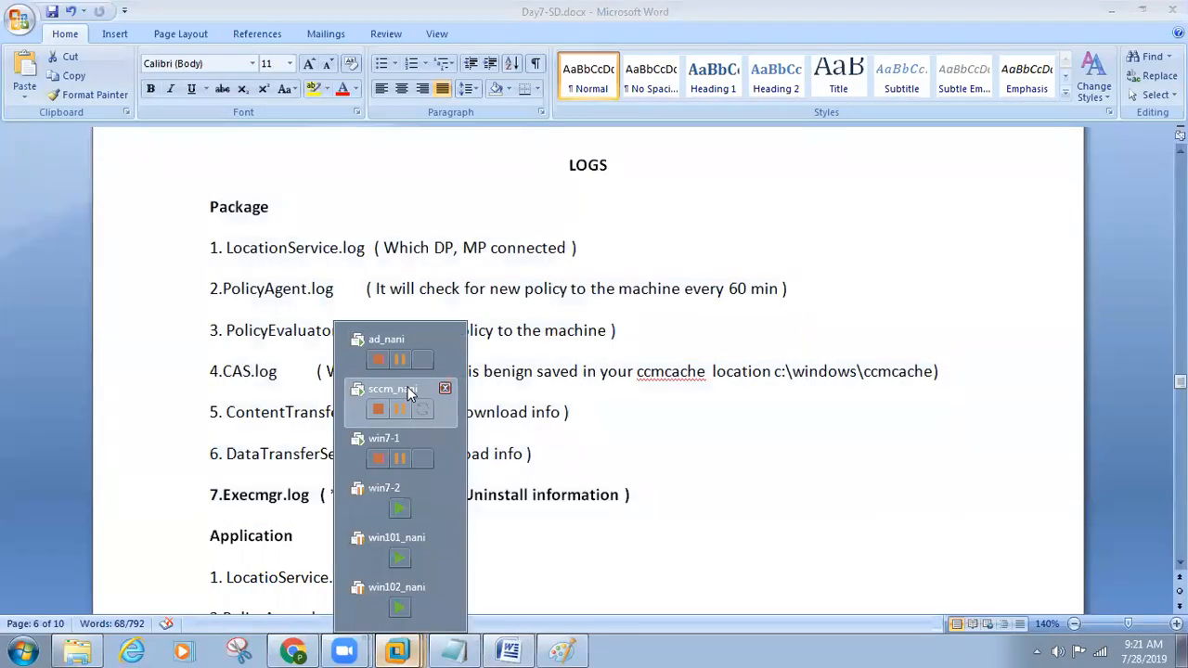
{"action": "left_click", "coordinate": [388, 390]}
{"action": "left_click", "coordinate": [96, 495]}
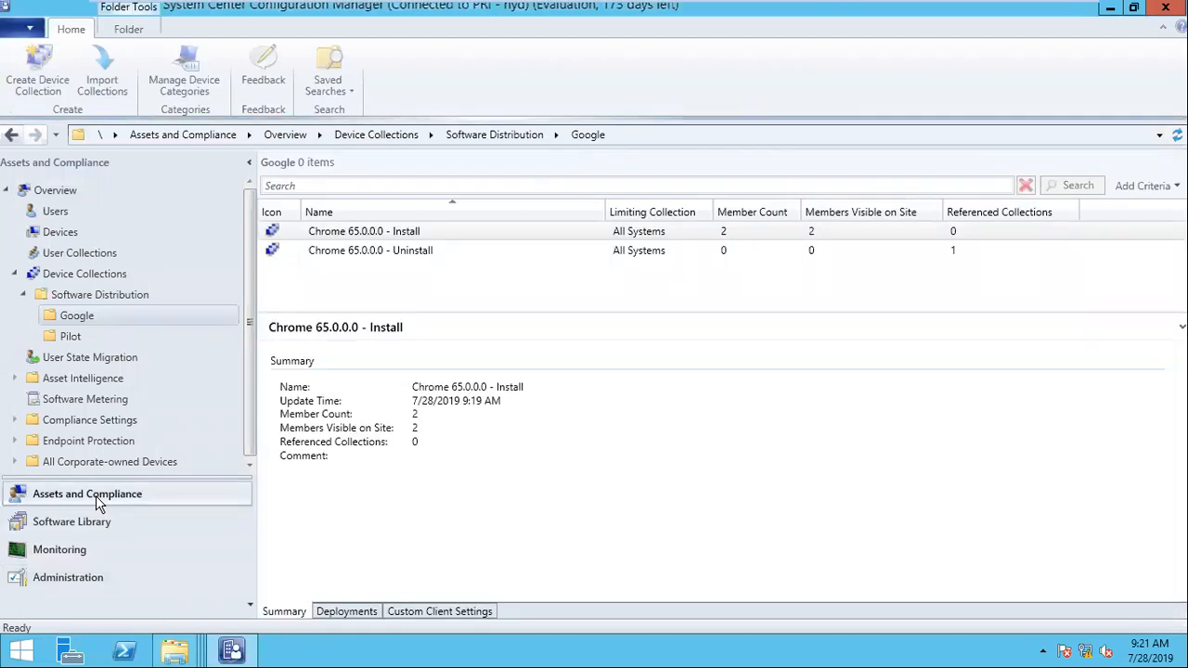
{"action": "left_click", "coordinate": [351, 254]}
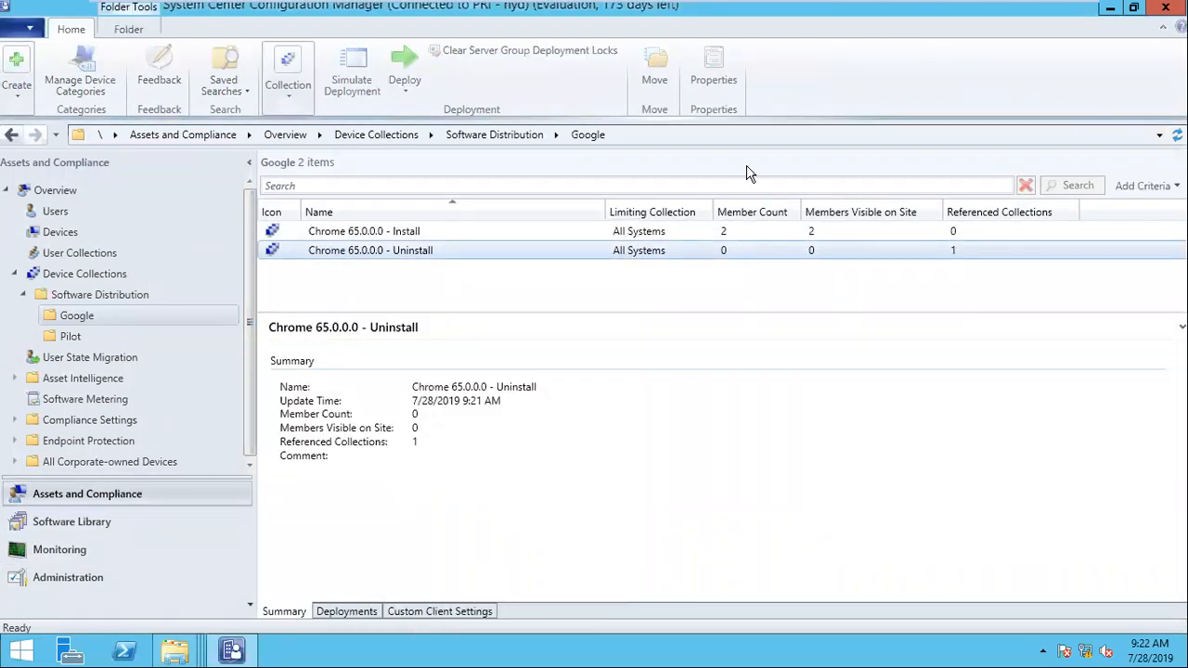
{"action": "left_click", "coordinate": [1018, 11]}
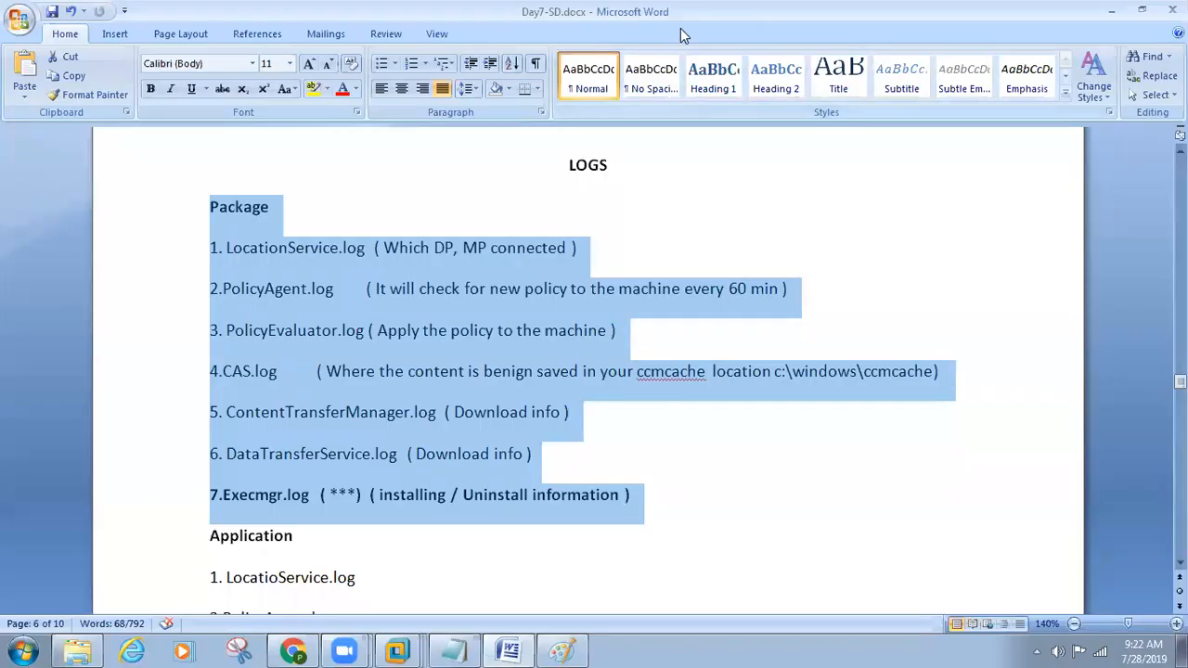